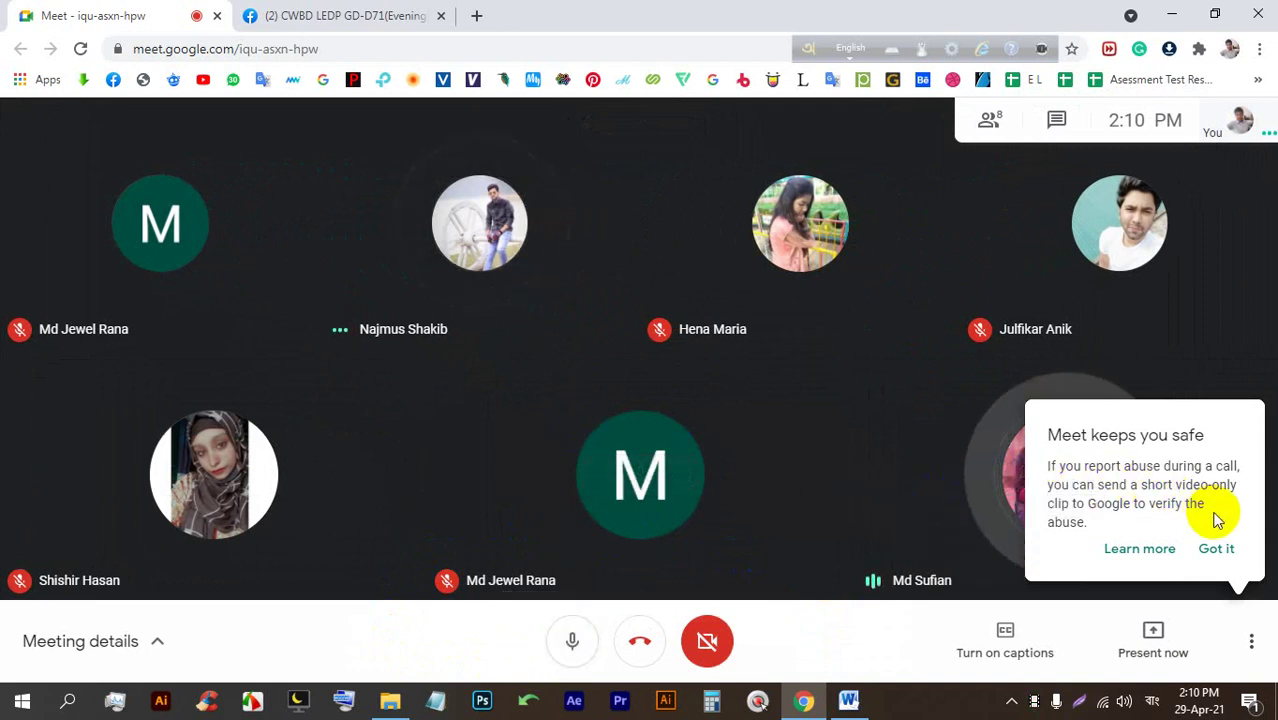
Dismiss the safety notice and present the entire screen to everyone in the call
{"action": "left_click", "coordinate": [1230, 552]}
{"action": "left_click", "coordinate": [1155, 635]}
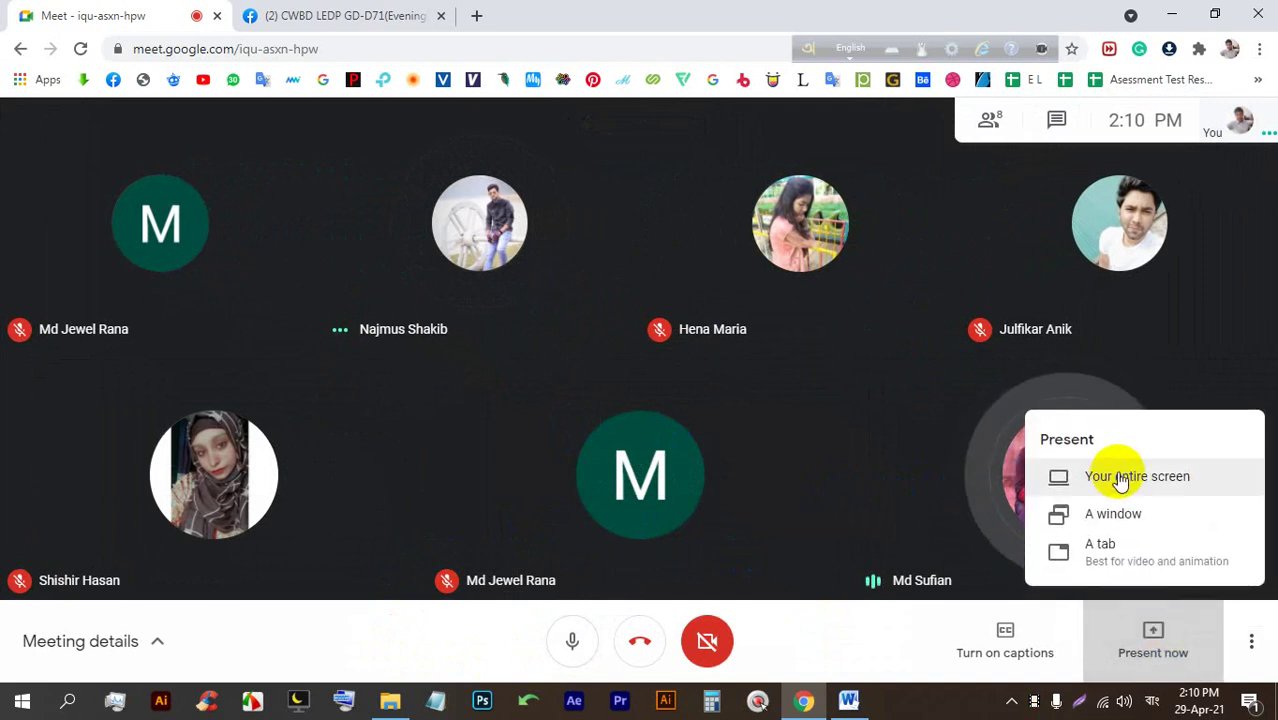
{"action": "left_click", "coordinate": [1121, 481]}
{"action": "left_click", "coordinate": [730, 291]}
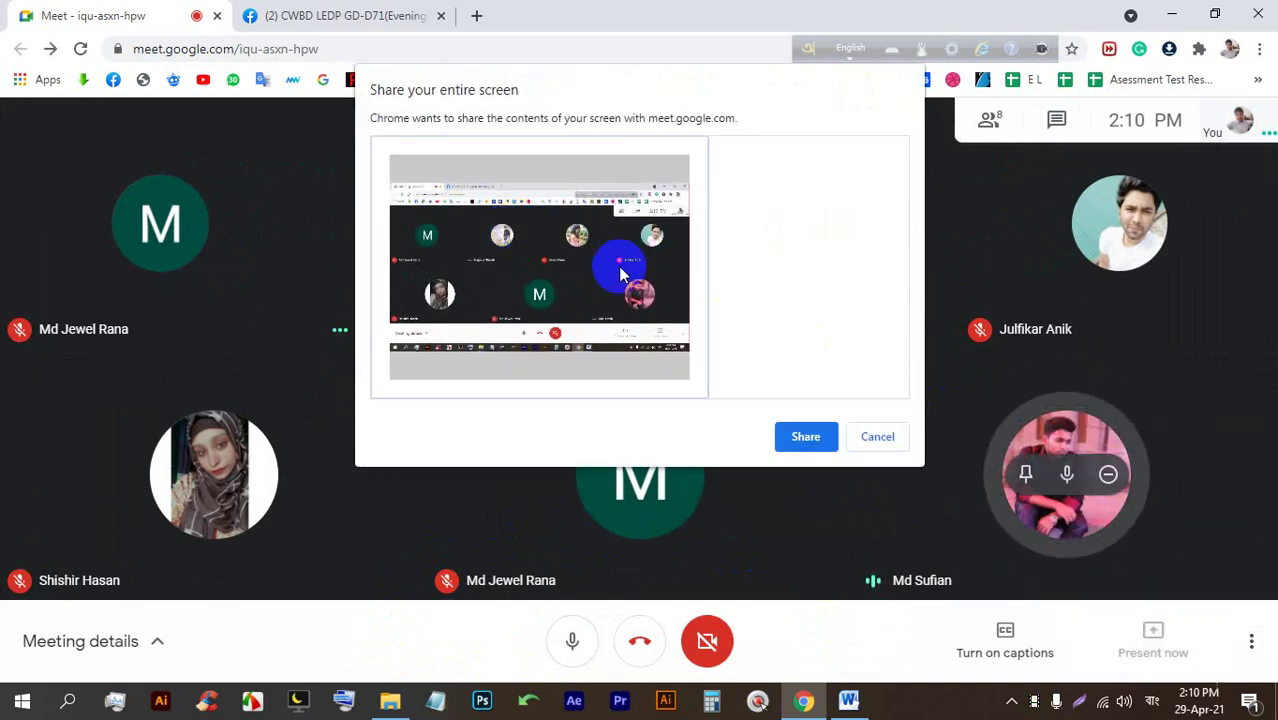
{"action": "left_click", "coordinate": [803, 434]}
{"action": "left_click", "coordinate": [802, 654]}
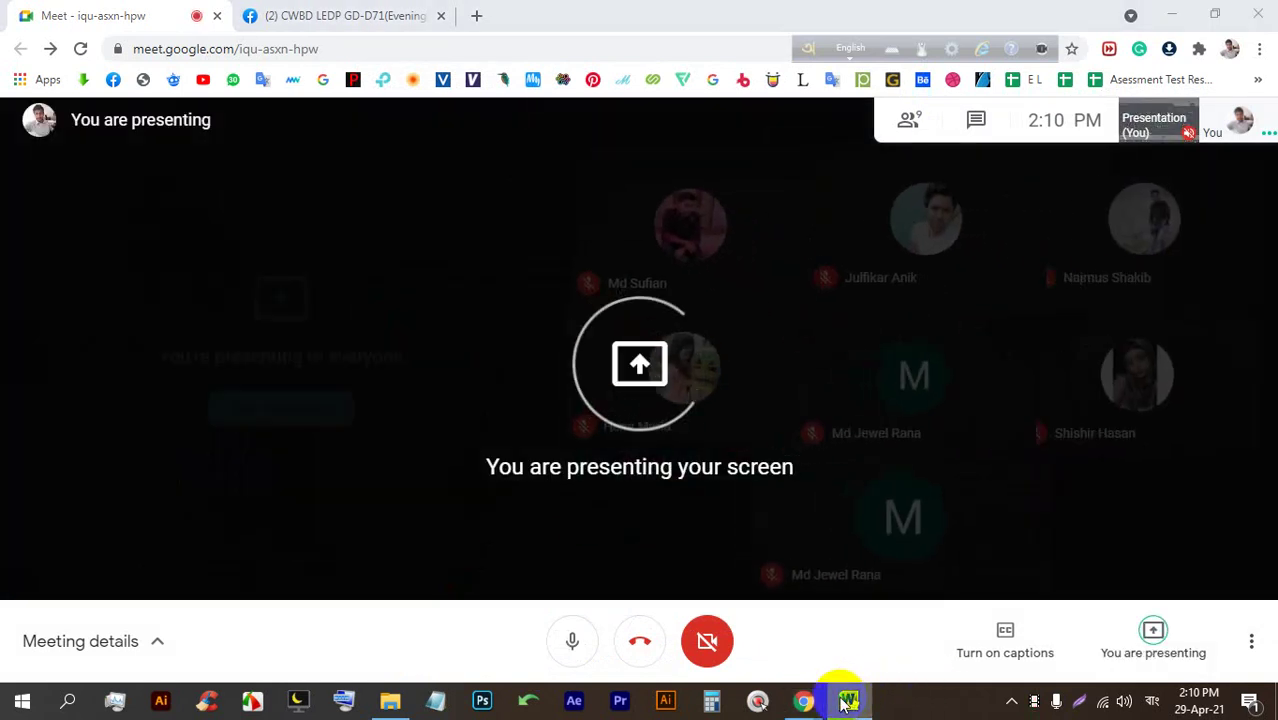
Close the open Word document, saving its changes
{"action": "right_click", "coordinate": [848, 700]}
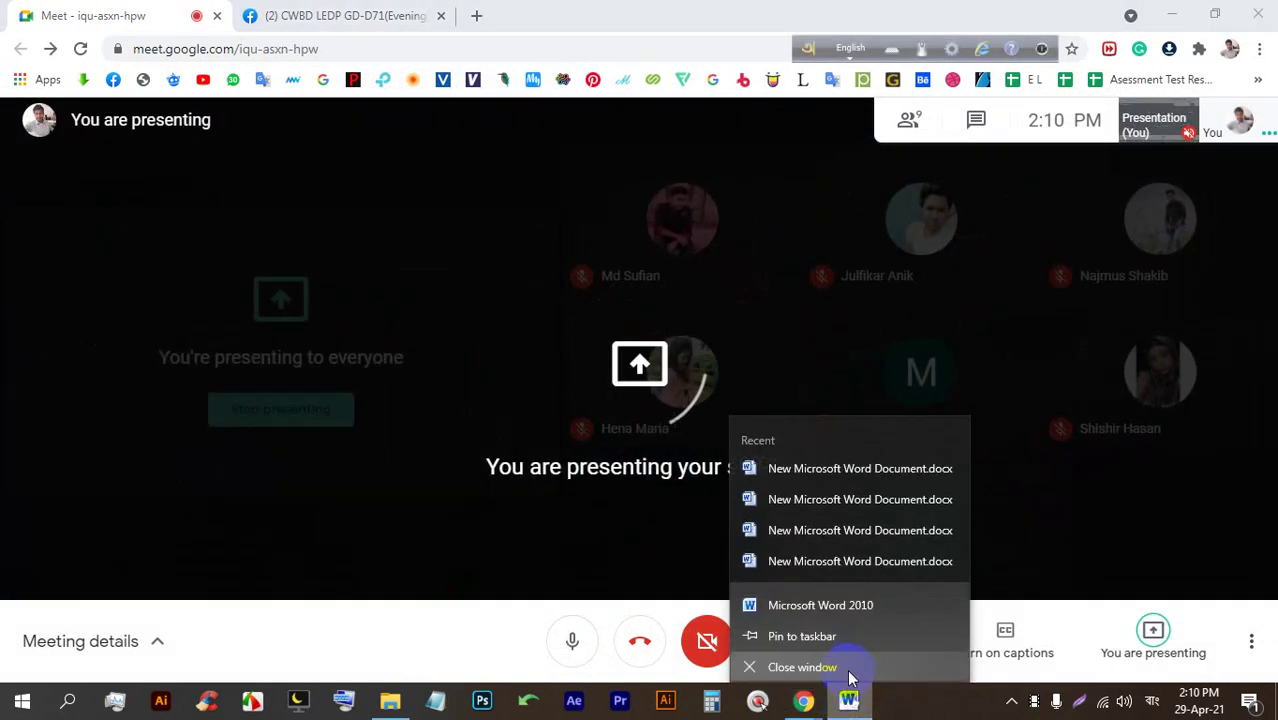
{"action": "left_click", "coordinate": [850, 670]}
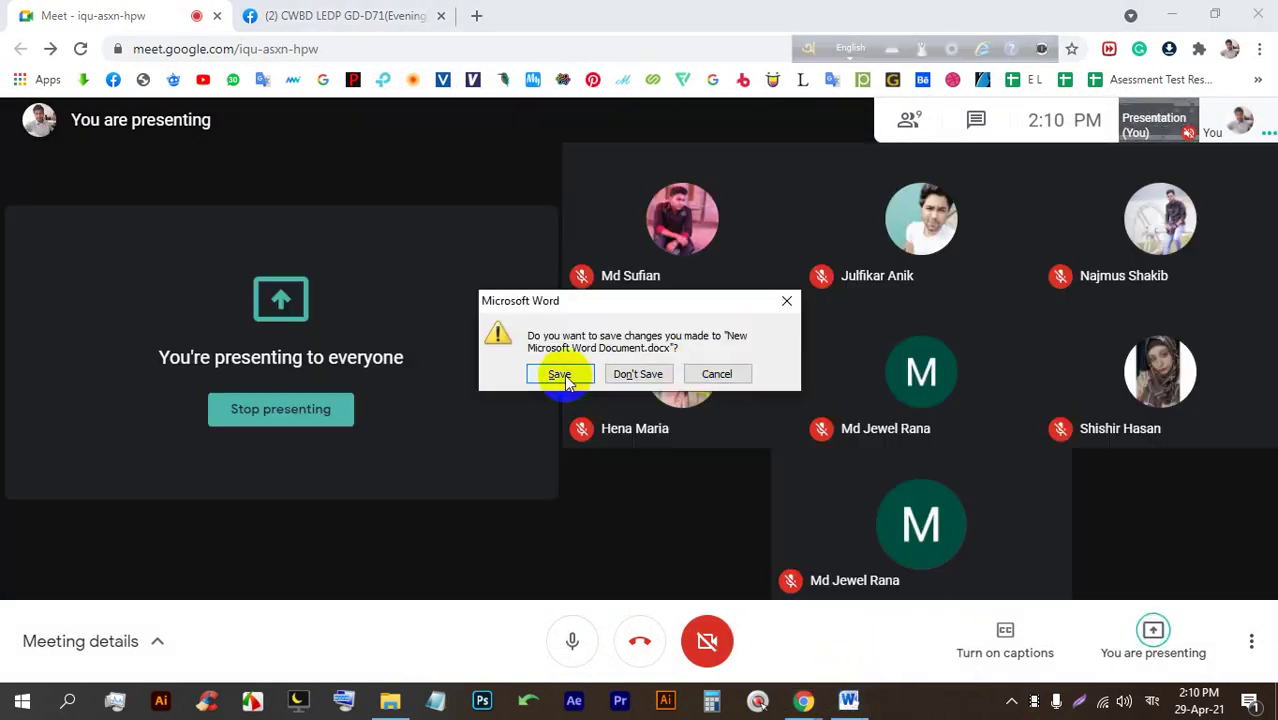
{"action": "left_click", "coordinate": [563, 378]}
Open the bookmarked Batch-71 spreadsheet in a new browser tab and bring its latest attendance dates into view
{"action": "left_click", "coordinate": [480, 12]}
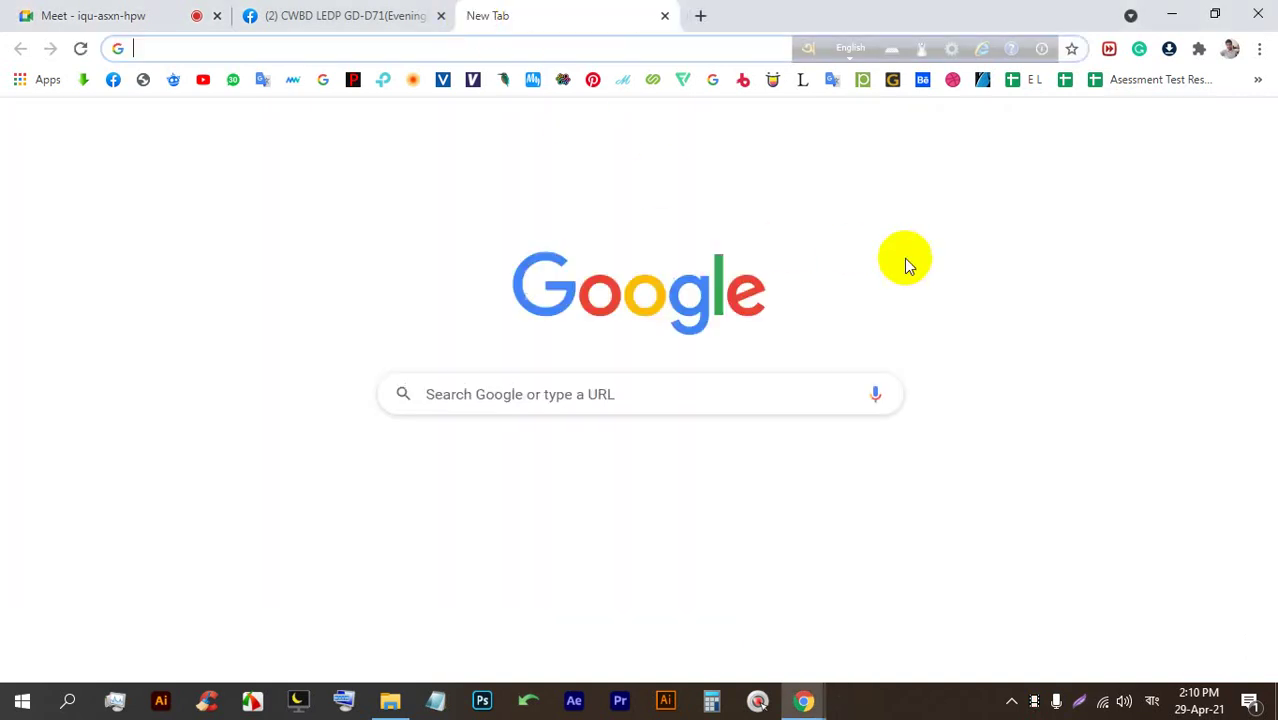
{"action": "left_click", "coordinate": [1257, 79]}
{"action": "scroll", "coordinate": [1004, 530], "scroll_direction": "down", "scroll_amount": 5}
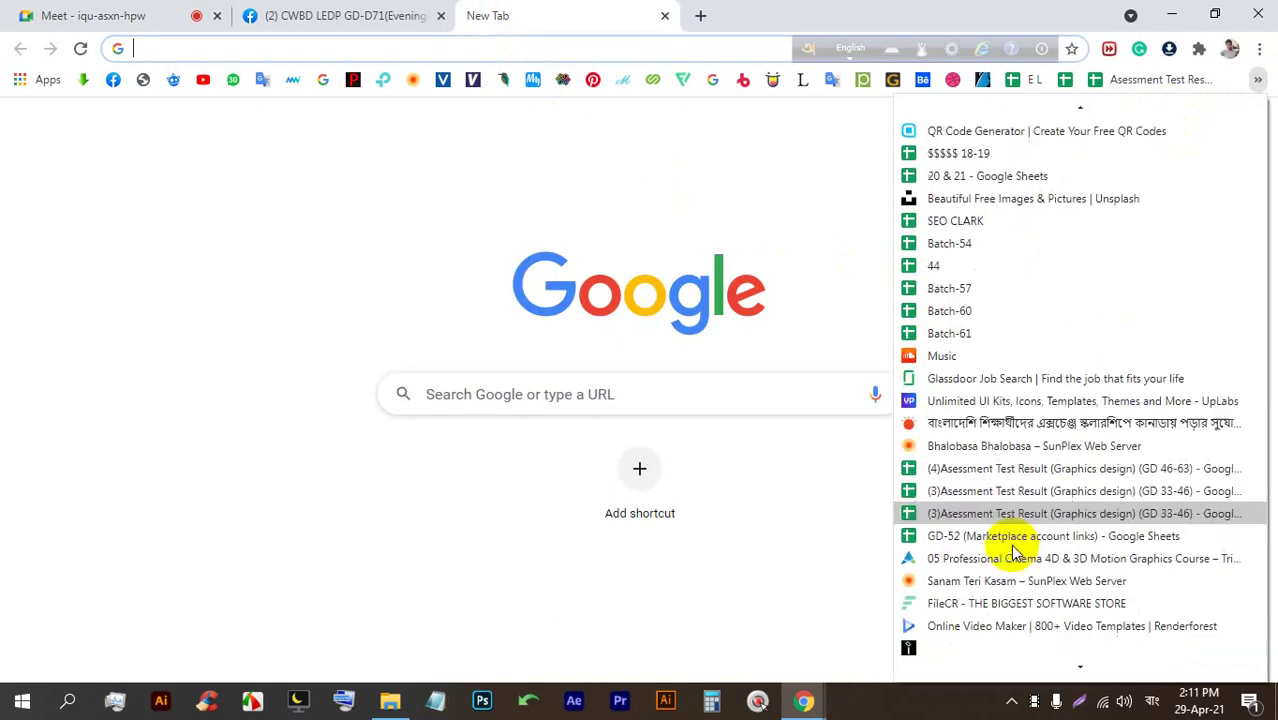
{"action": "scroll", "coordinate": [1004, 505], "scroll_direction": "down", "scroll_amount": 4}
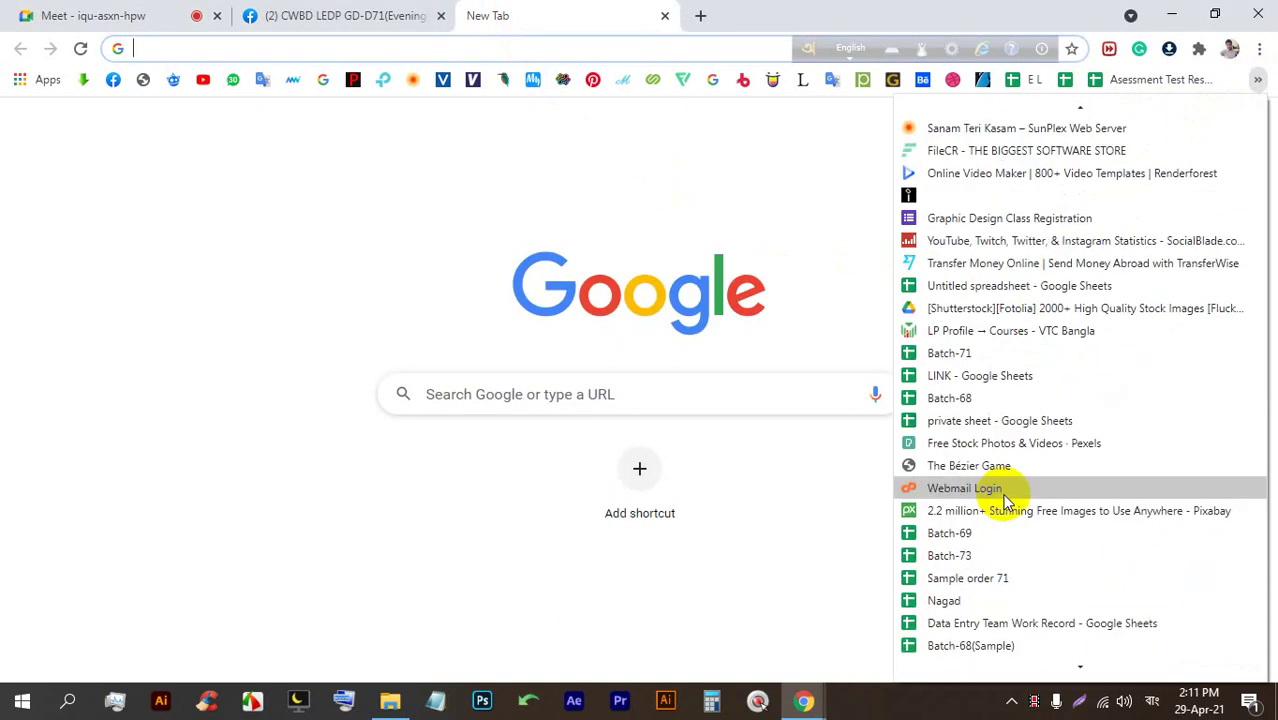
{"action": "left_click", "coordinate": [963, 352]}
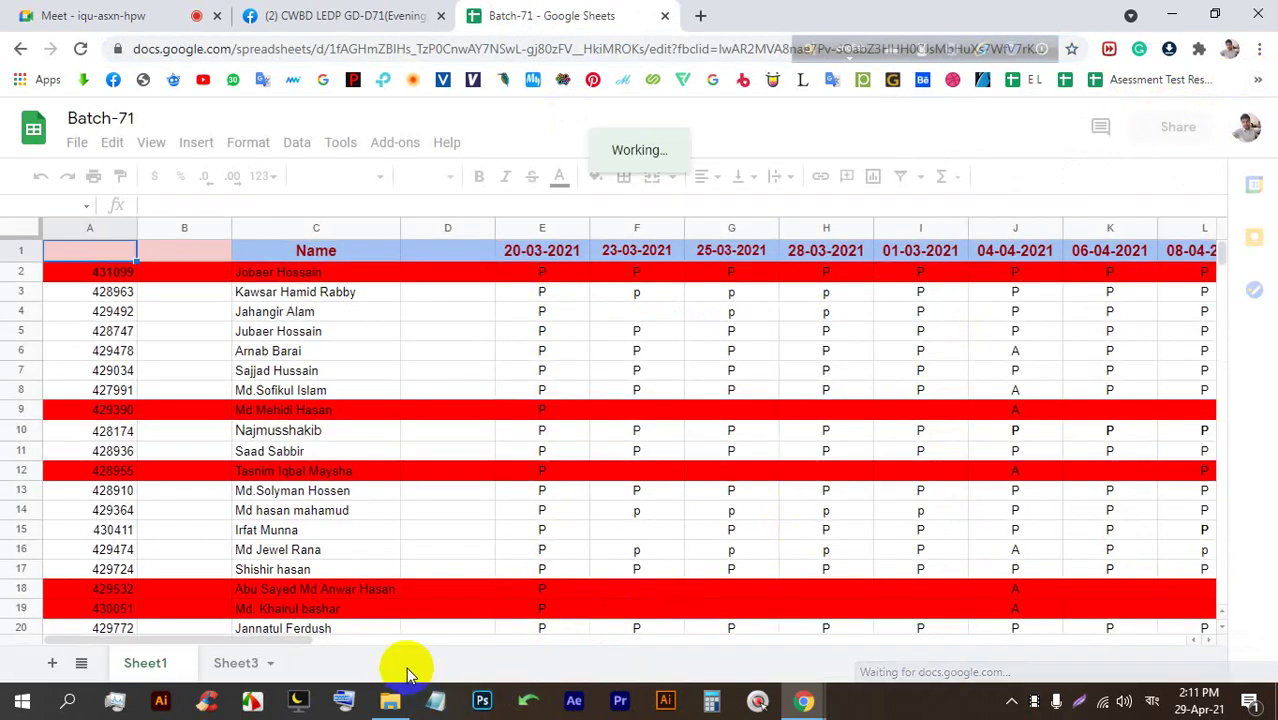
{"action": "left_click_drag", "start_coordinate": [228, 641], "coordinate": [662, 617]}
Admit the person waiting to join the Meet call and return to the Batch-71 spreadsheet
{"action": "left_click", "coordinate": [183, 8]}
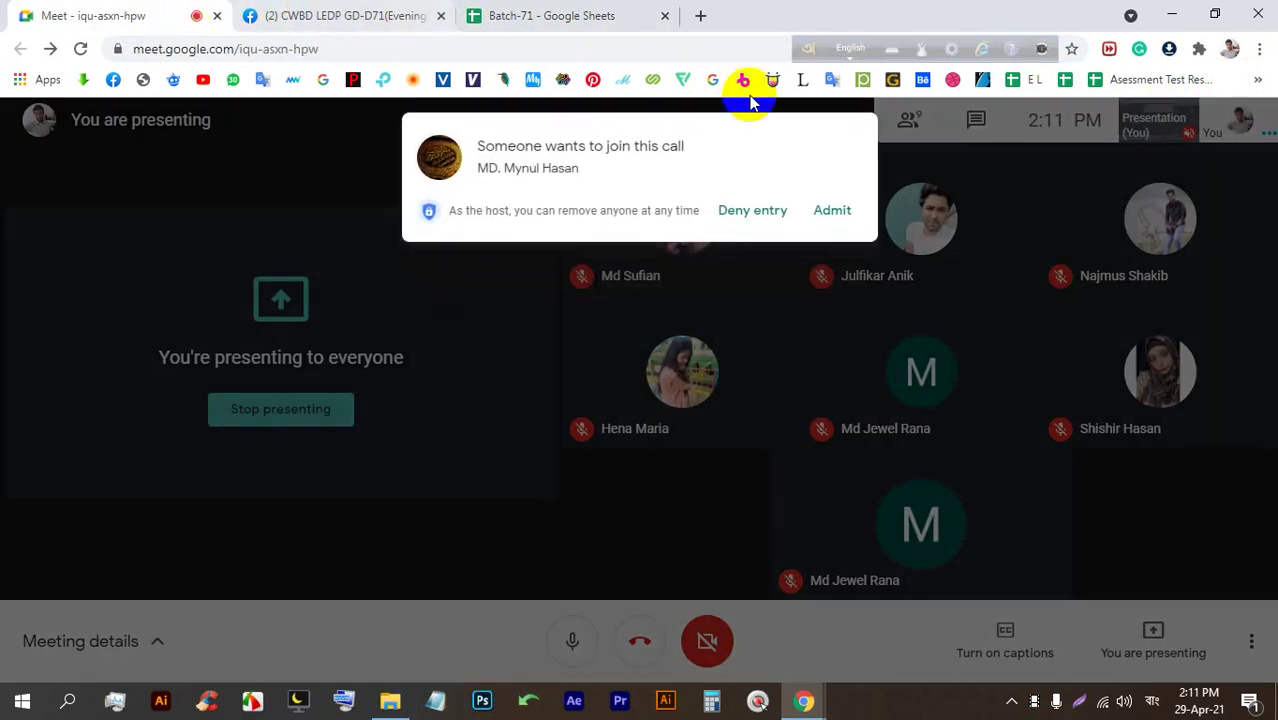
{"action": "left_click", "coordinate": [836, 211]}
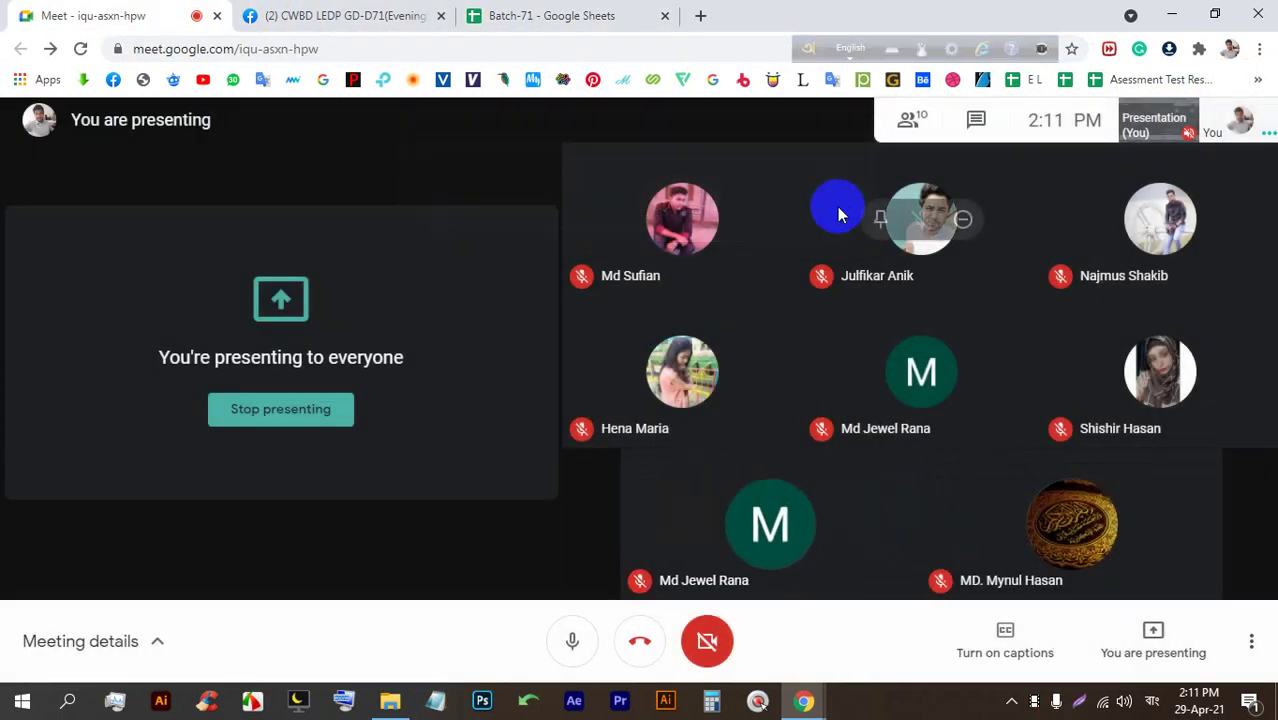
{"action": "left_click", "coordinate": [530, 15]}
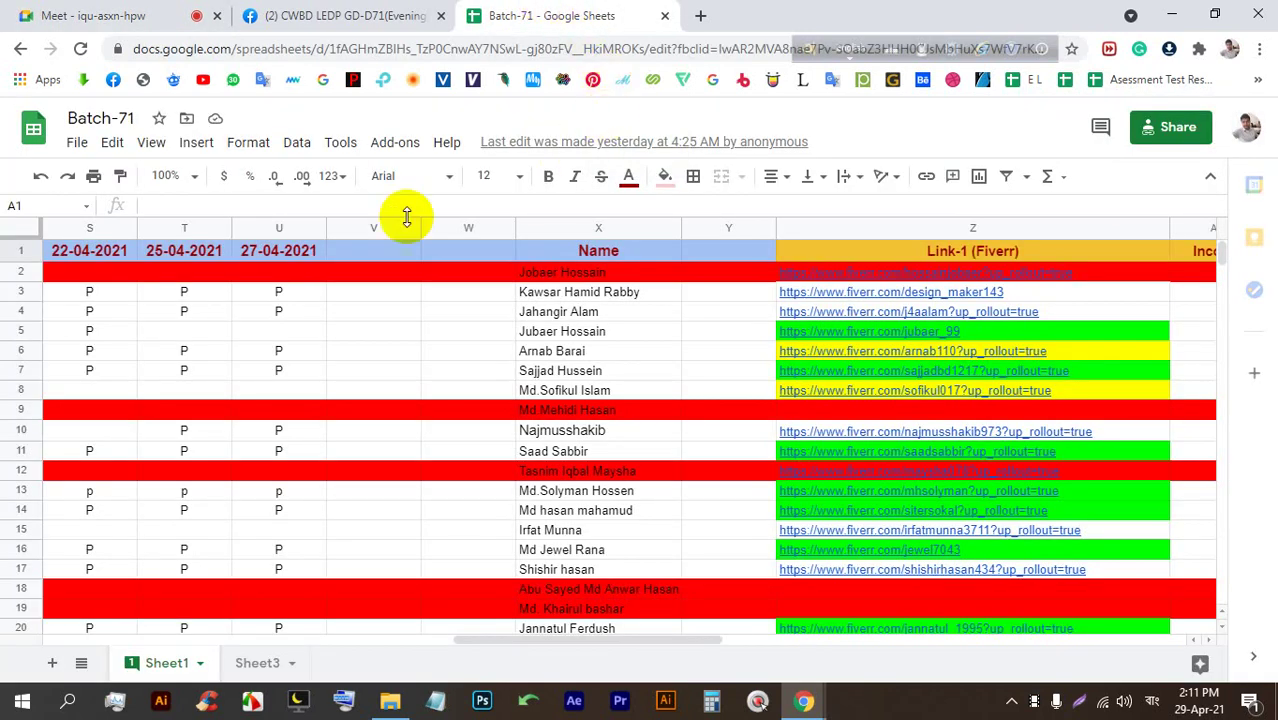
Insert one column after the 27-04-2021 attendance column and begin its date header in V1
{"action": "left_click", "coordinate": [270, 228]}
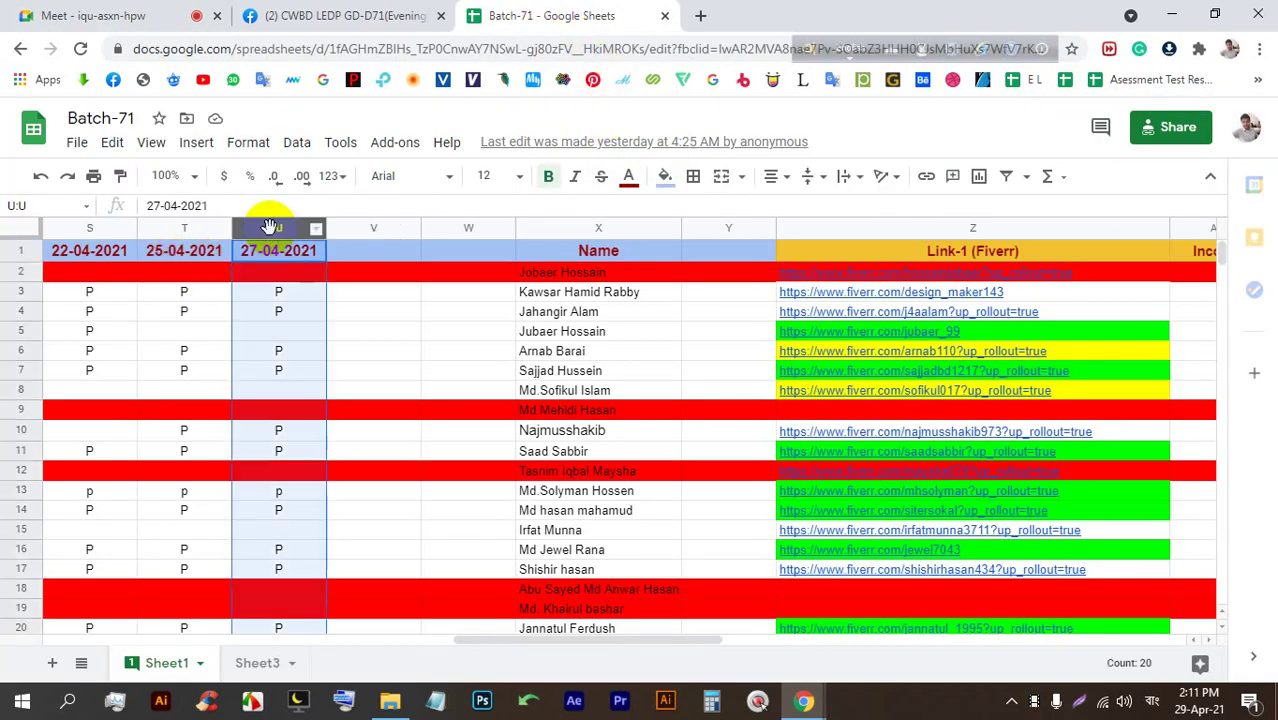
{"action": "right_click", "coordinate": [270, 228]}
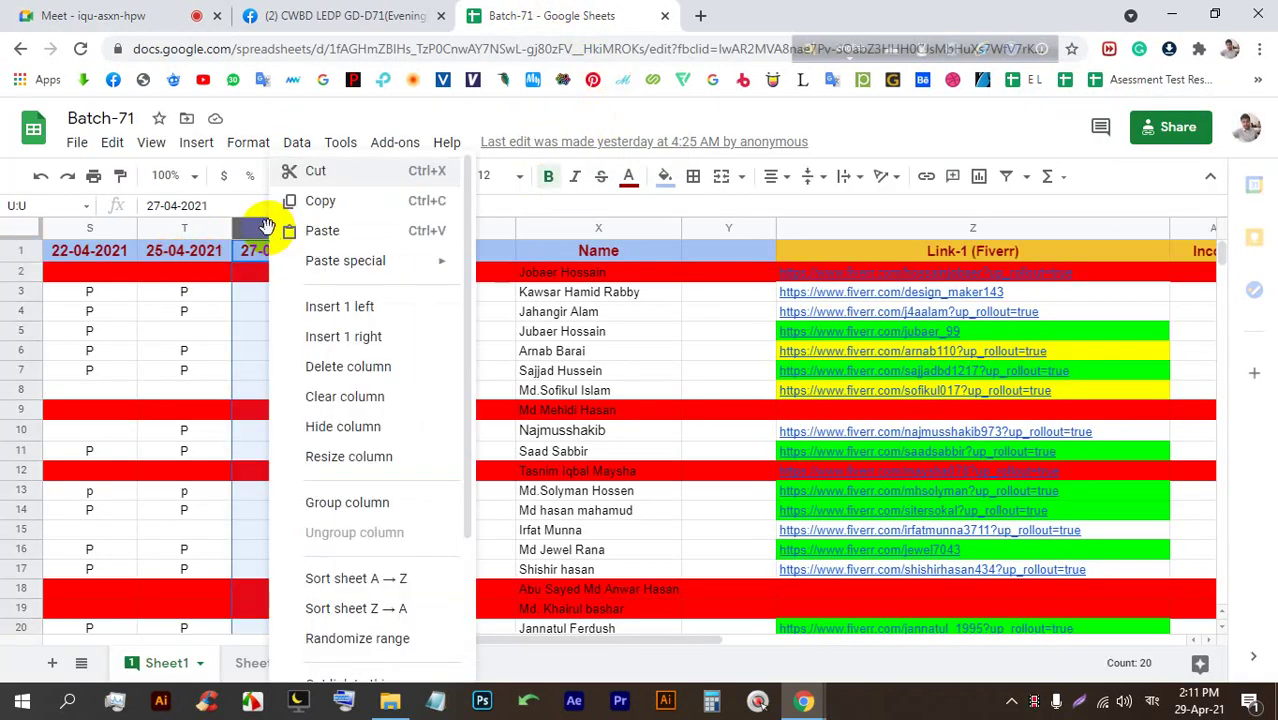
{"action": "left_click", "coordinate": [397, 340]}
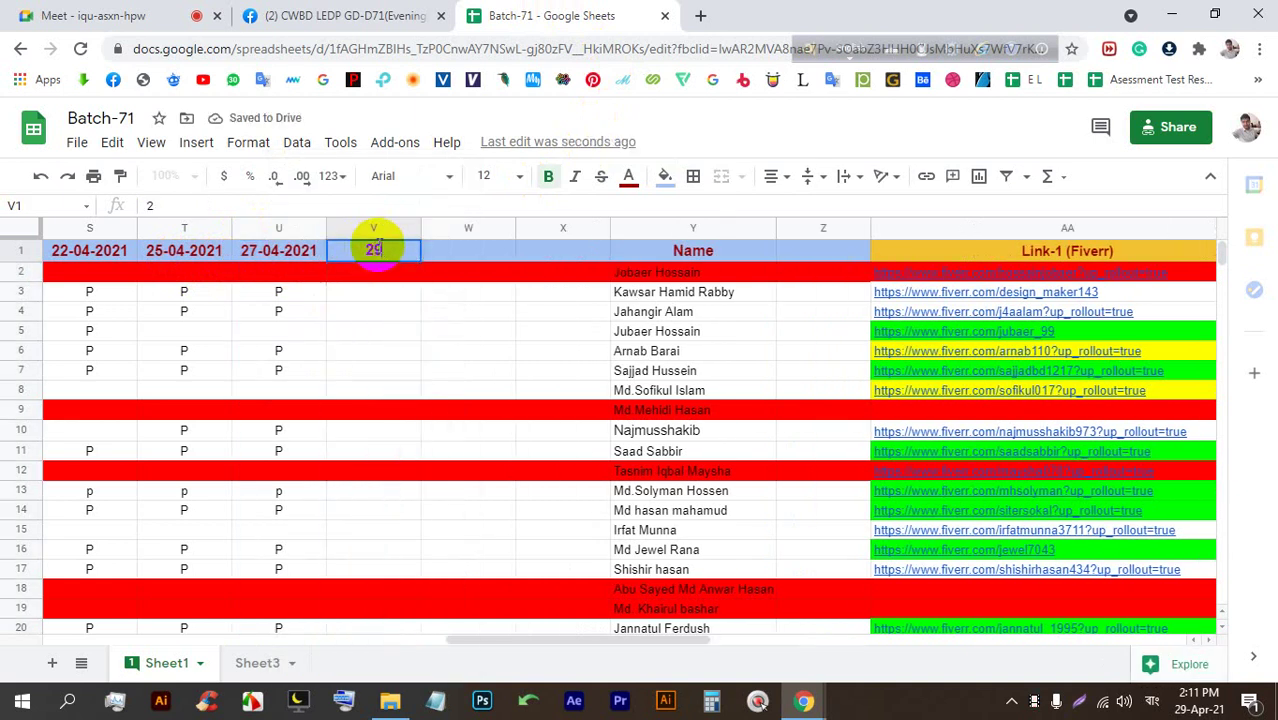
Admit both waiting people to the Meet call, and complete the Batch-71 header in V1 as 29-04-2021
{"action": "left_click", "coordinate": [185, 15]}
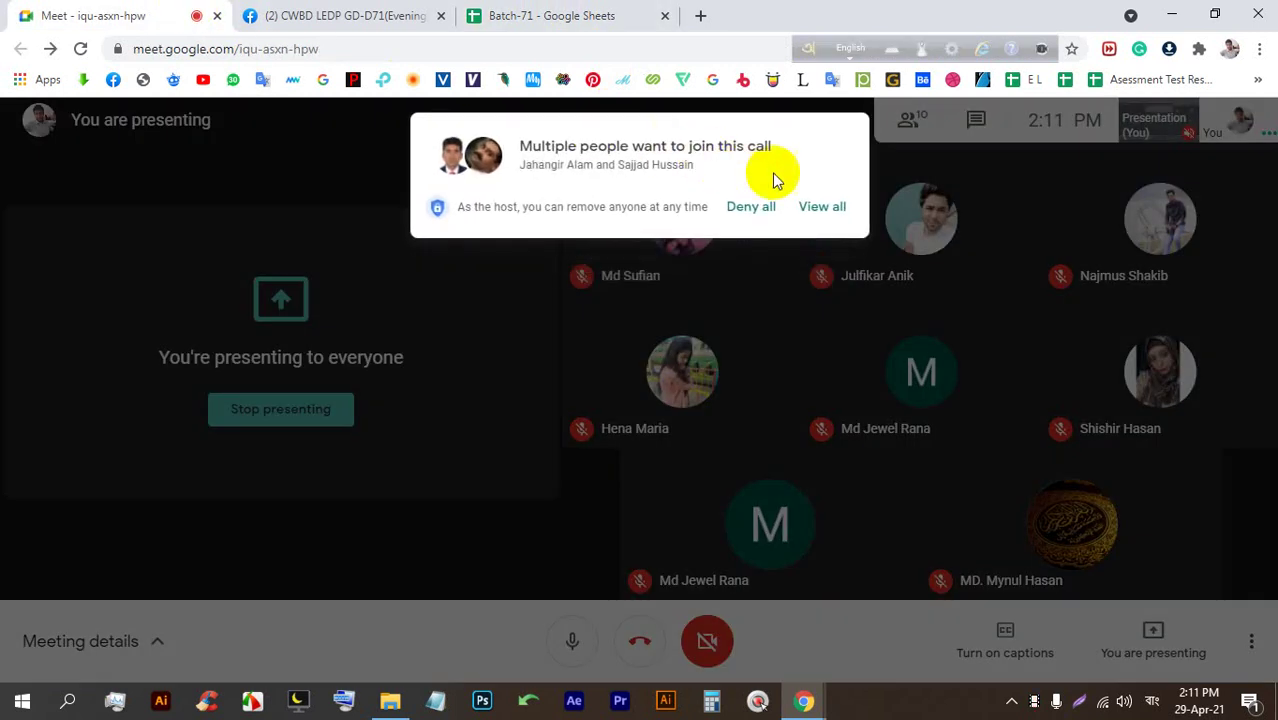
{"action": "left_click", "coordinate": [822, 205]}
{"action": "left_click", "coordinate": [818, 330]}
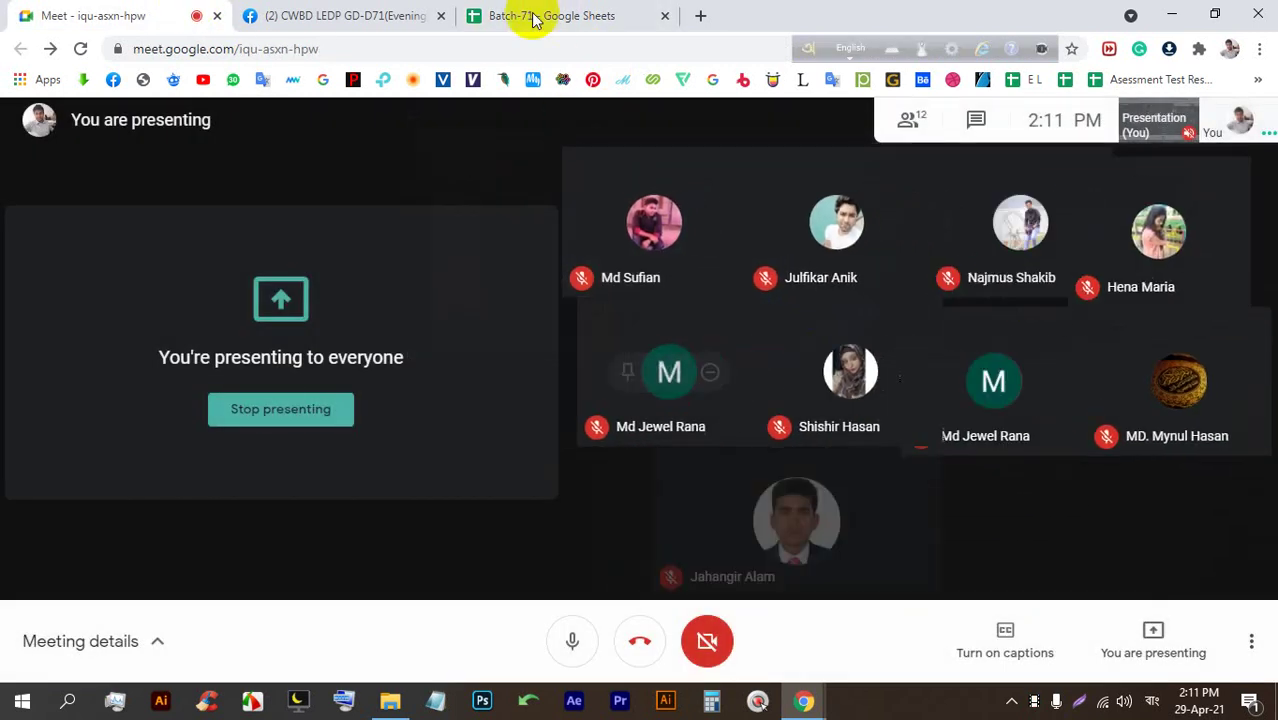
{"action": "left_click", "coordinate": [550, 15]}
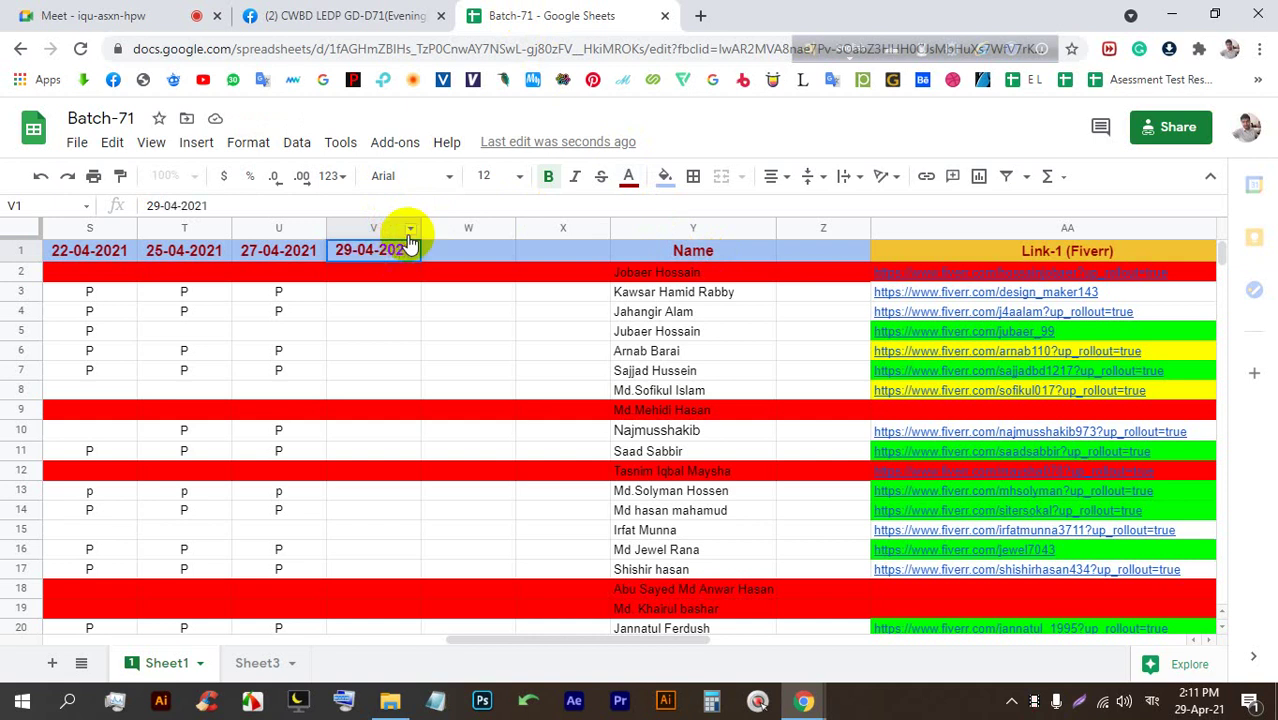
Let the next waiting person into the Meet call and go back to the Batch-71 spreadsheet
{"action": "left_click", "coordinate": [185, 15]}
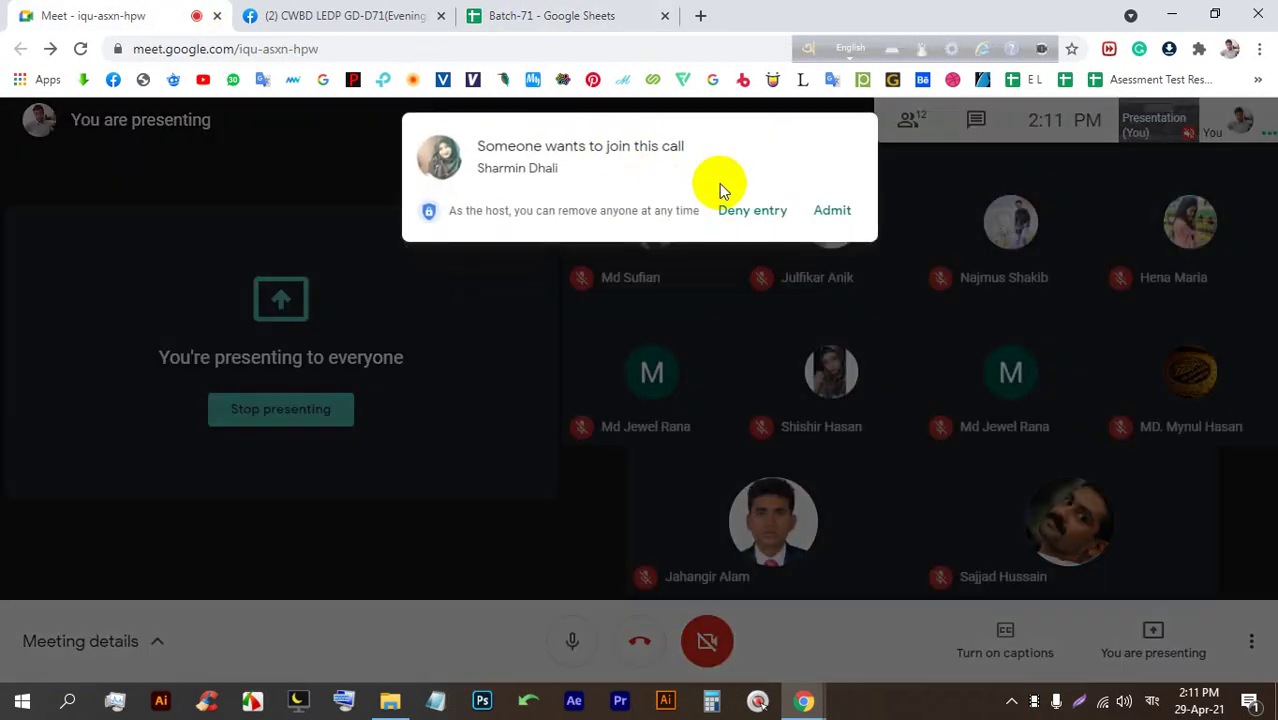
{"action": "left_click", "coordinate": [830, 211]}
{"action": "left_click", "coordinate": [530, 15]}
Copy the web address of the Batch-71 spreadsheet
{"action": "right_click", "coordinate": [546, 45]}
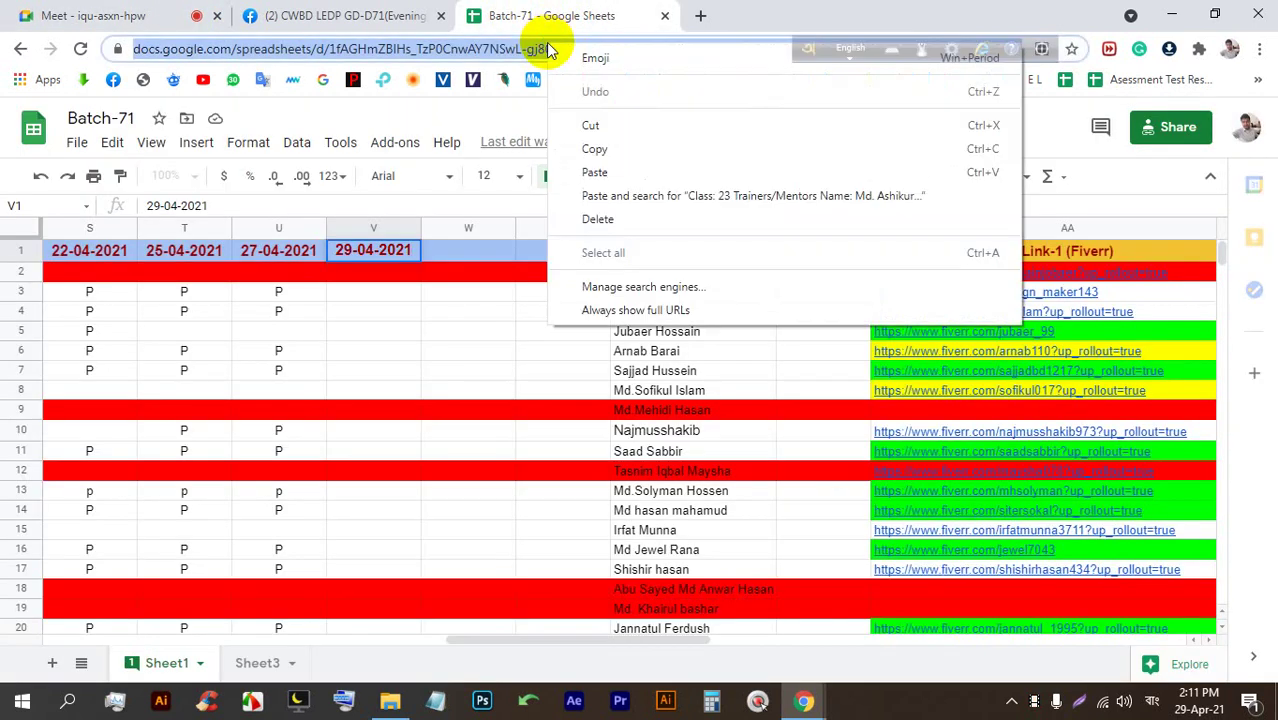
{"action": "left_click", "coordinate": [611, 148]}
{"action": "left_click", "coordinate": [539, 336]}
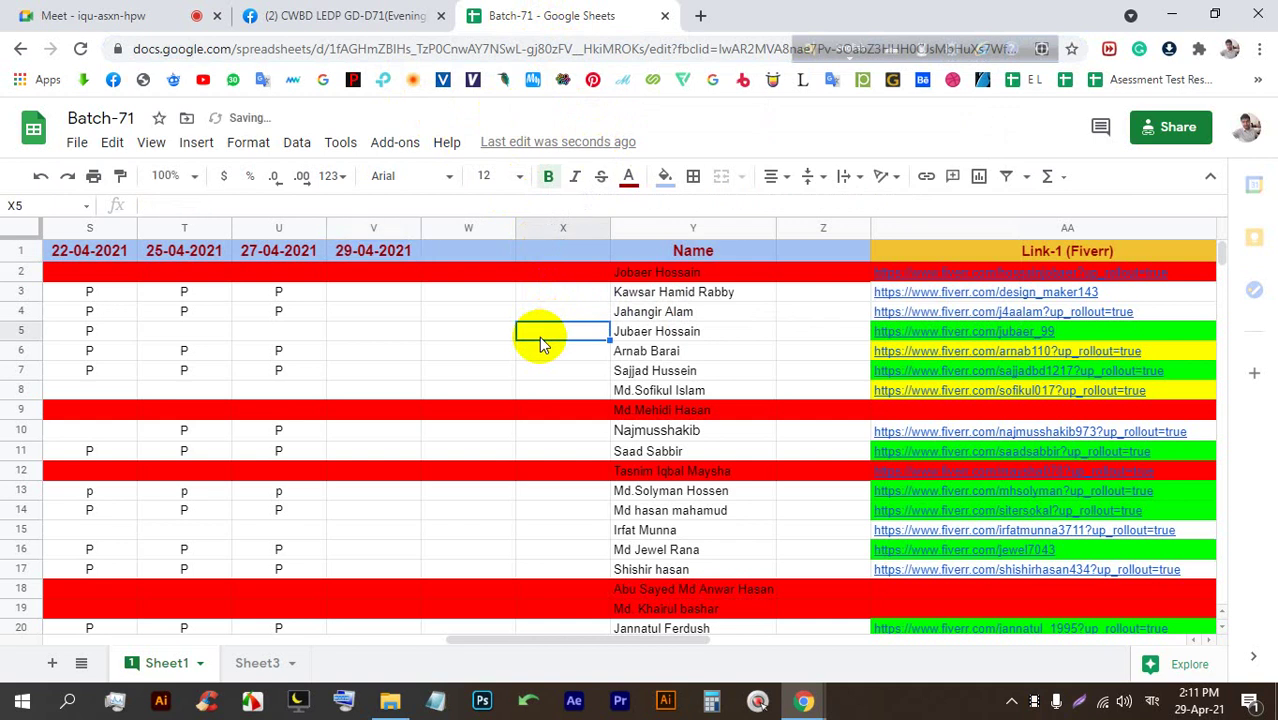
Send the copied spreadsheet link to everyone in the Meet chat and close the chat
{"action": "left_click", "coordinate": [125, 15]}
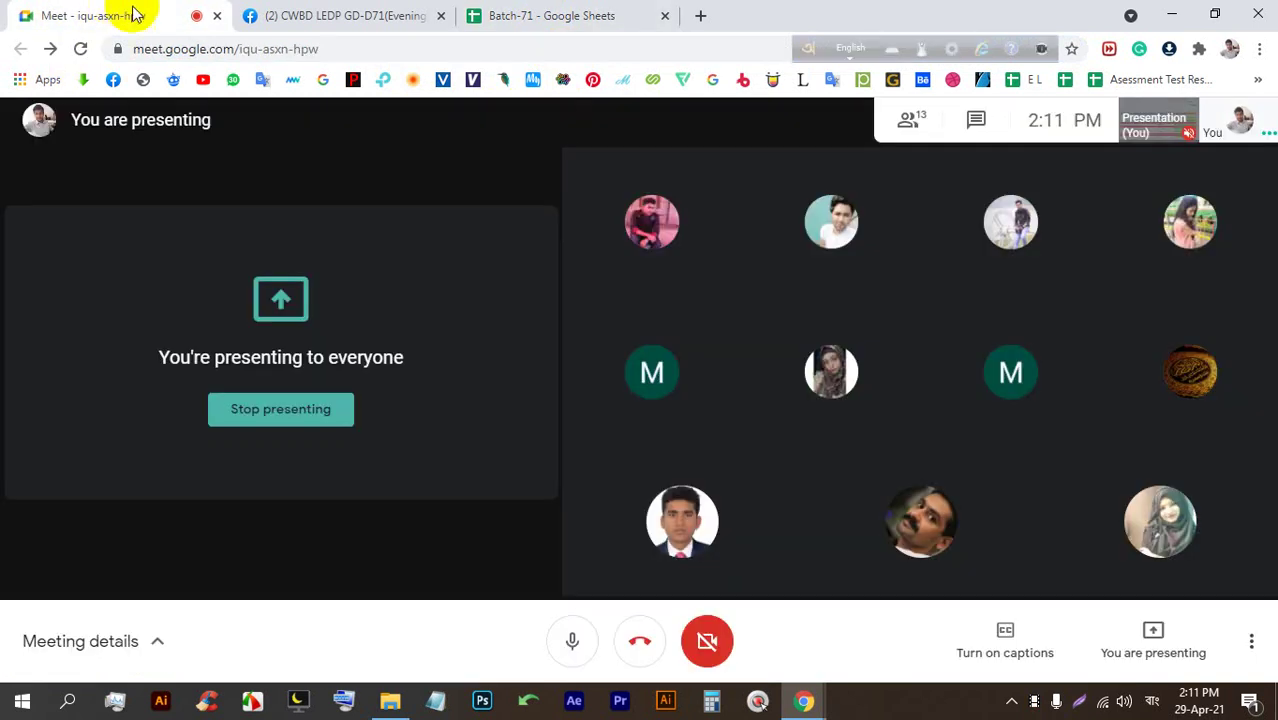
{"action": "left_click", "coordinate": [975, 120]}
{"action": "left_click", "coordinate": [1055, 567]}
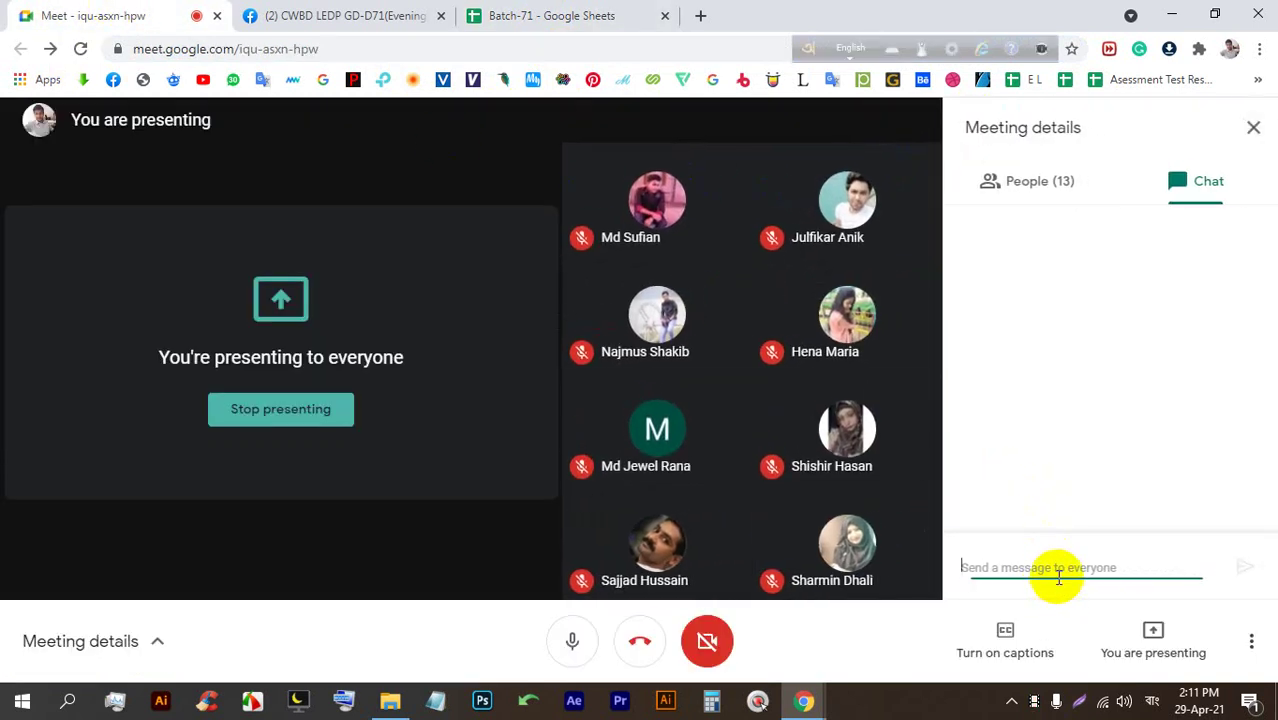
{"action": "right_click", "coordinate": [1053, 566]}
{"action": "left_click", "coordinate": [1102, 414]}
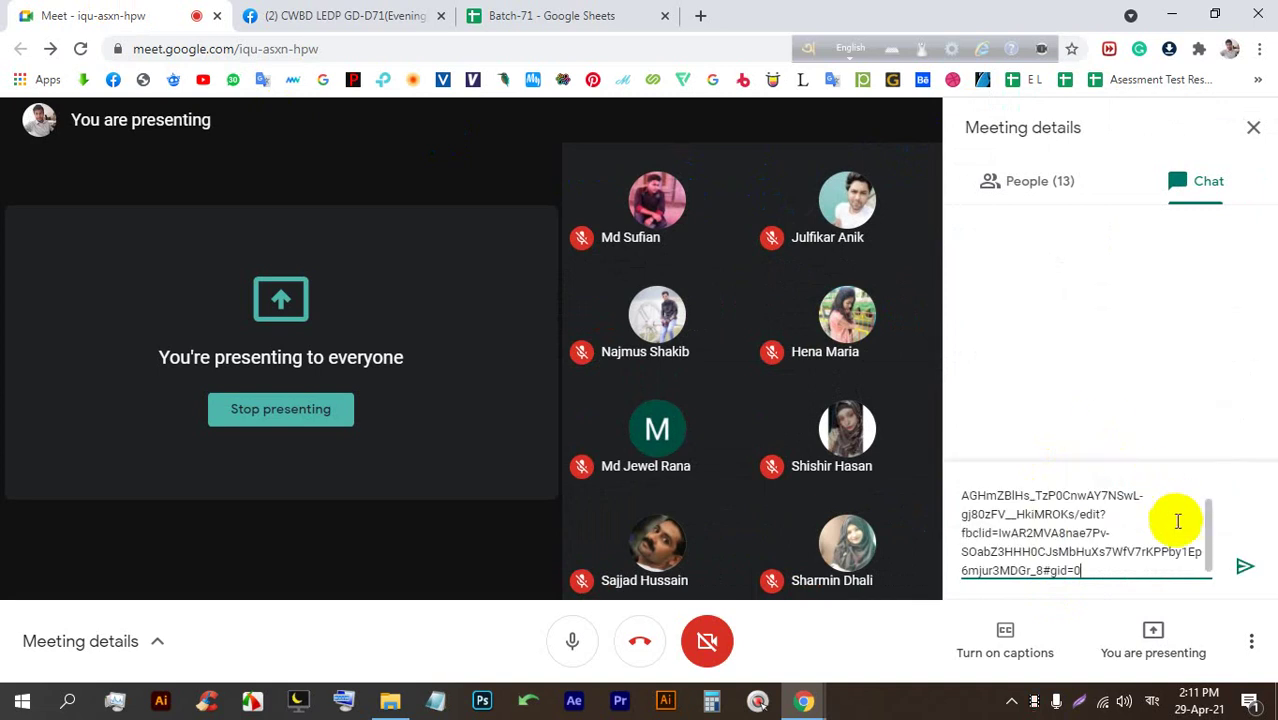
{"action": "left_click", "coordinate": [1240, 562]}
{"action": "left_click", "coordinate": [1253, 127]}
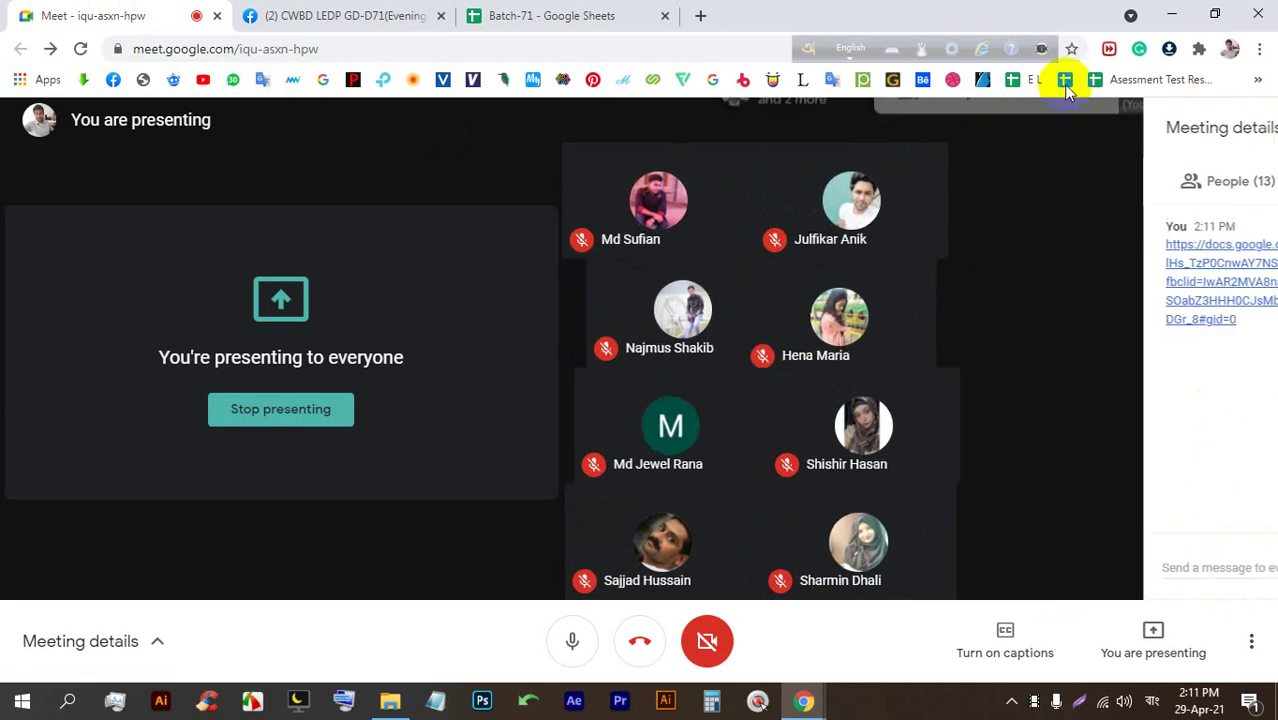
Find the Superman Returns poster post in the CWBD LEDP GD-D71(Evening) Facebook group and examine its image full size
{"action": "left_click", "coordinate": [395, 12]}
{"action": "scroll", "coordinate": [640, 450], "scroll_direction": "down", "scroll_amount": 8}
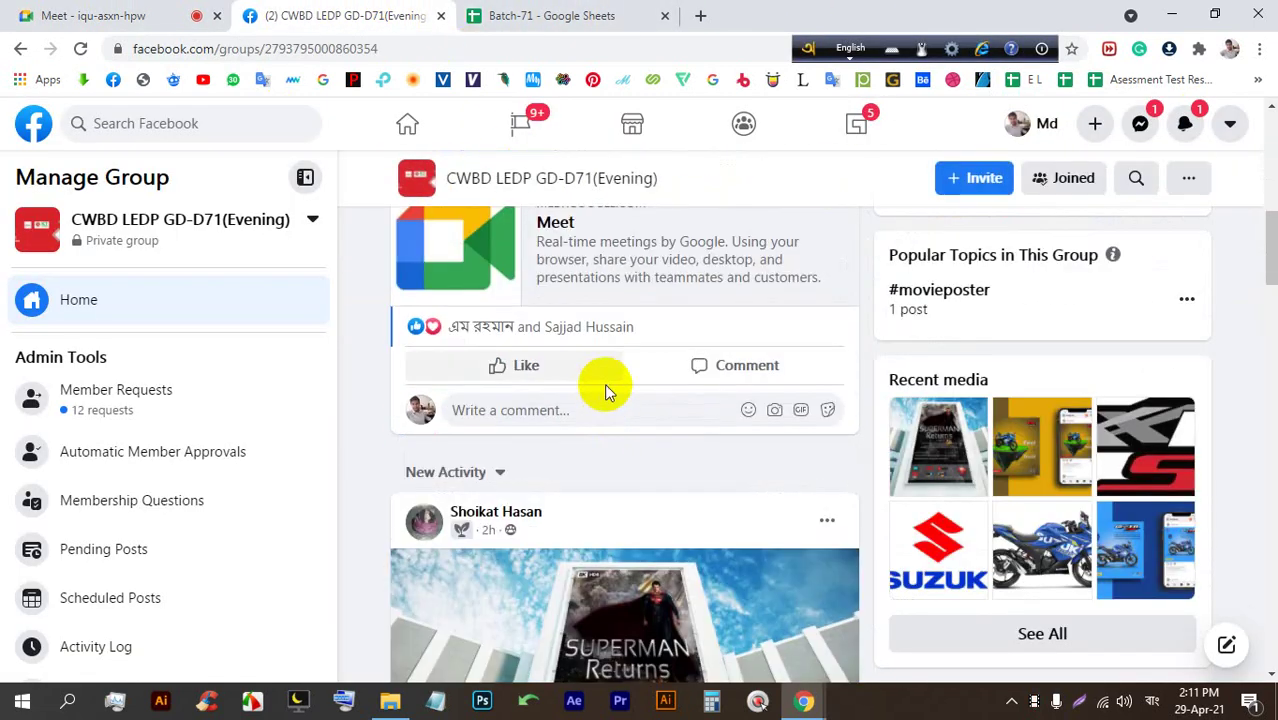
{"action": "left_click", "coordinate": [658, 368]}
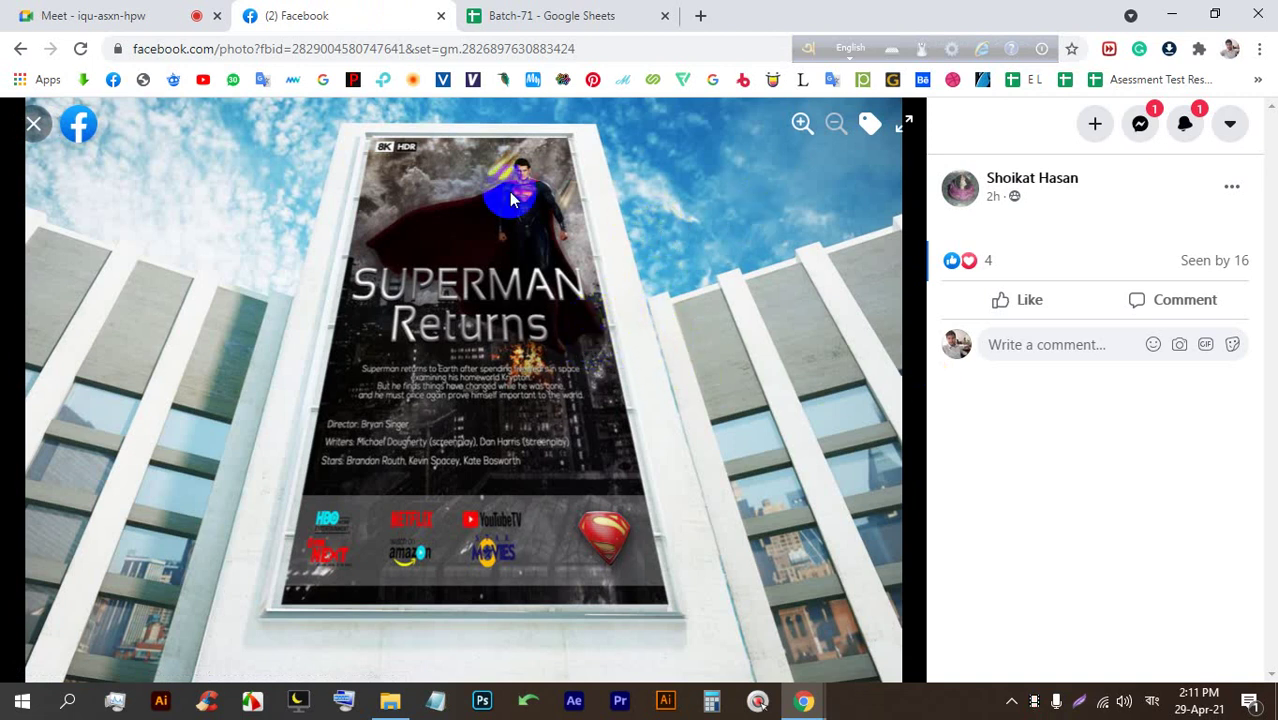
Admit the person waiting to join the Meet call and return to the poster on Facebook
{"action": "left_click", "coordinate": [150, 14]}
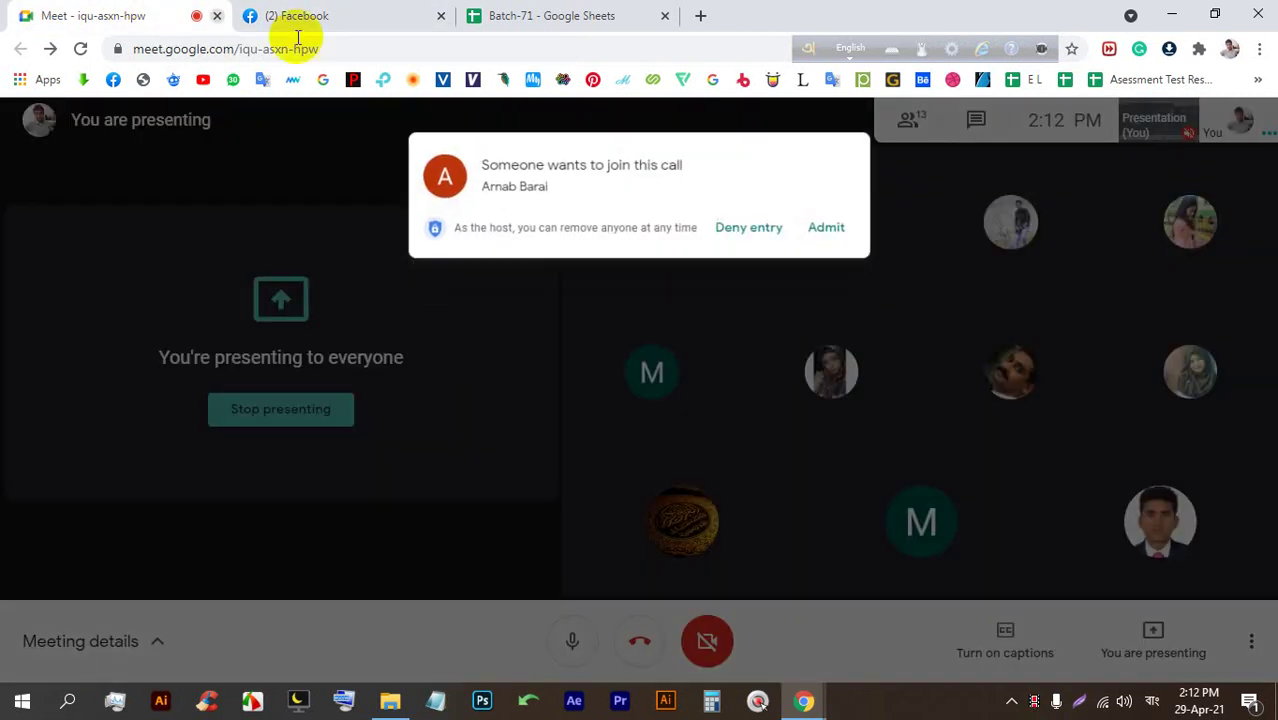
{"action": "left_click", "coordinate": [834, 210]}
{"action": "left_click", "coordinate": [300, 14]}
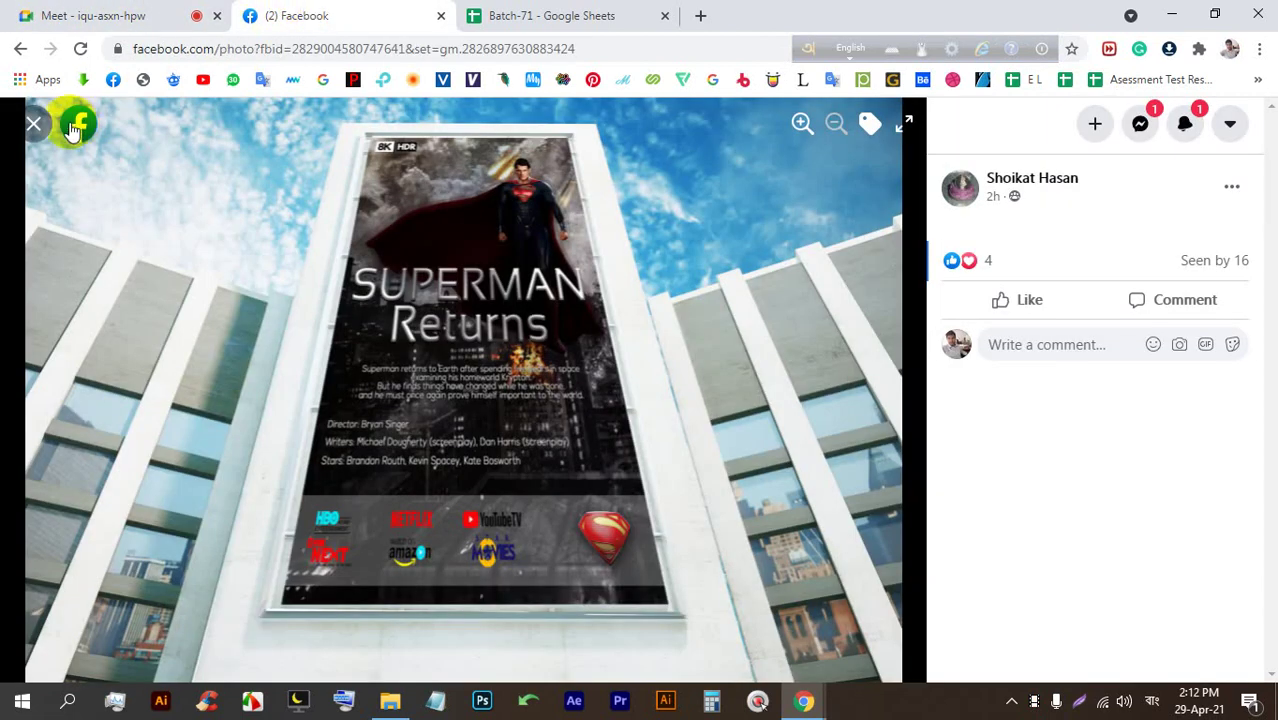
Close the Superman Returns image and find the Suzuki motorcycle ad post further down the group feed
{"action": "left_click", "coordinate": [32, 122]}
{"action": "scroll", "coordinate": [615, 480], "scroll_direction": "down", "scroll_amount": 5}
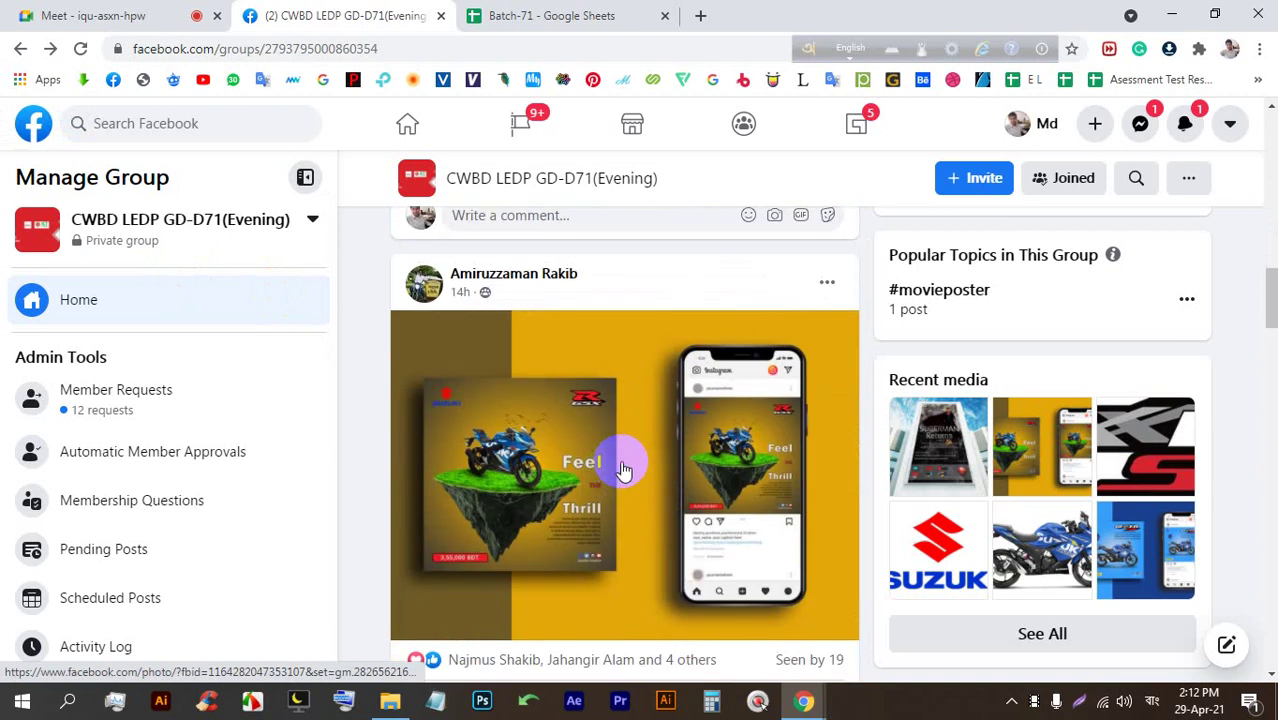
{"action": "scroll", "coordinate": [627, 458], "scroll_direction": "down", "scroll_amount": 1}
Admit the person waiting to join the Meet call and return to the Facebook group
{"action": "left_click", "coordinate": [120, 15]}
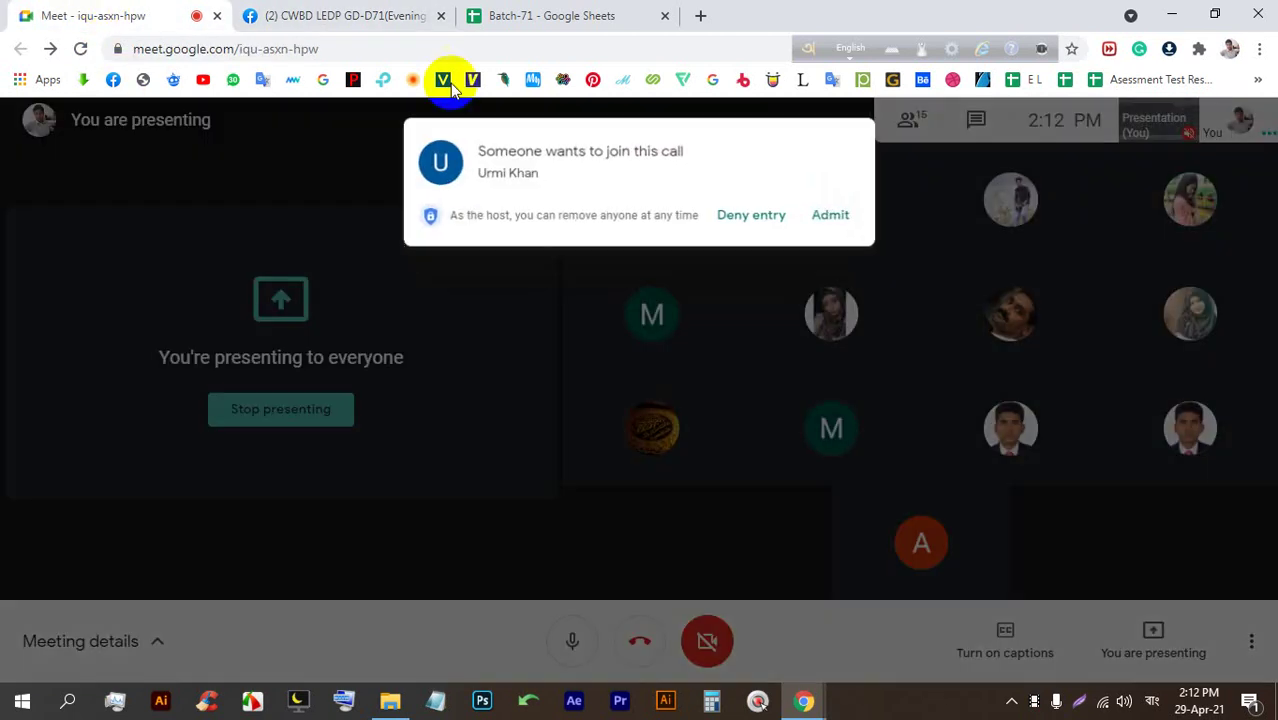
{"action": "left_click", "coordinate": [834, 210]}
{"action": "left_click", "coordinate": [300, 15]}
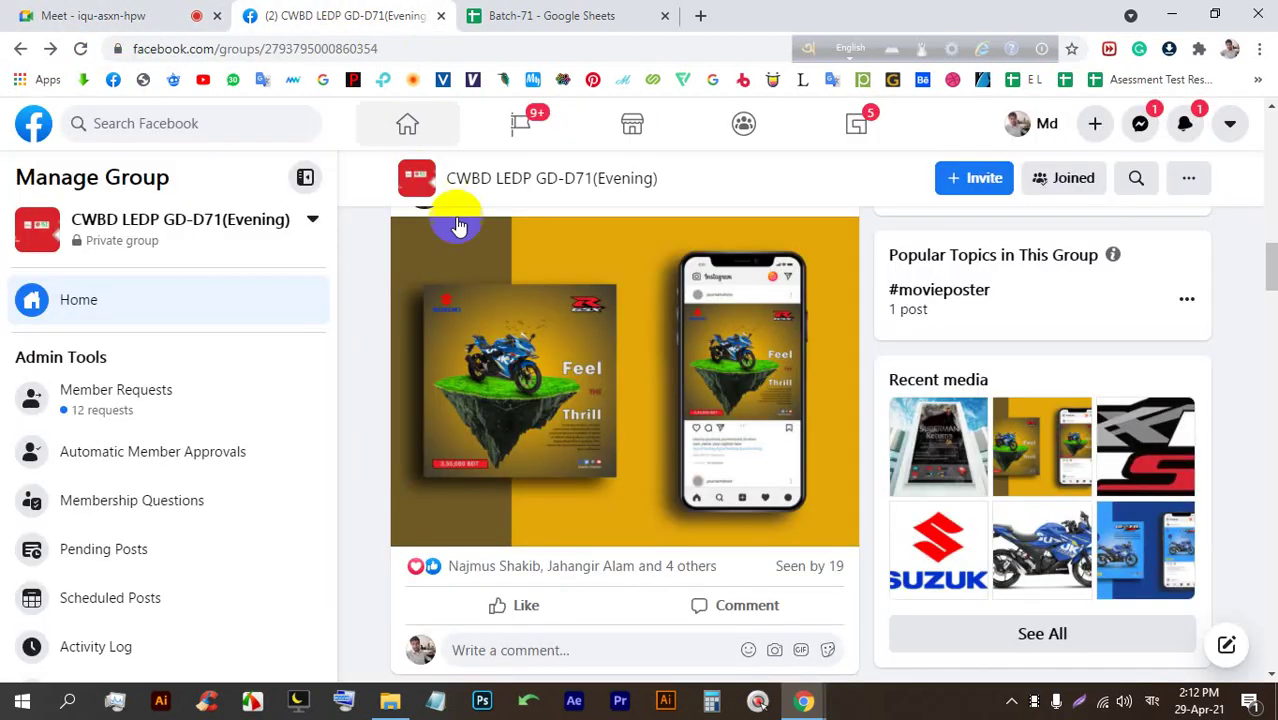
Open the yellow Suzuki motorcycle ad full size, like it, and close the image
{"action": "left_click", "coordinate": [502, 304]}
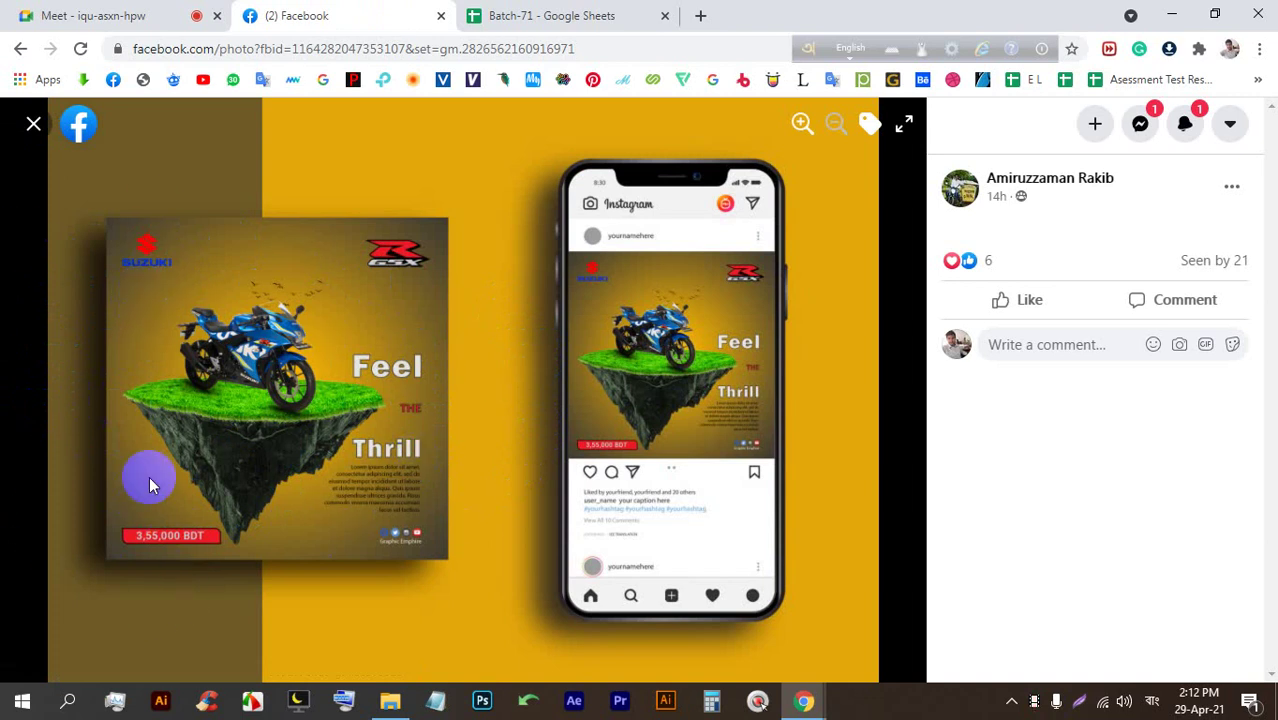
{"action": "left_click", "coordinate": [1018, 296]}
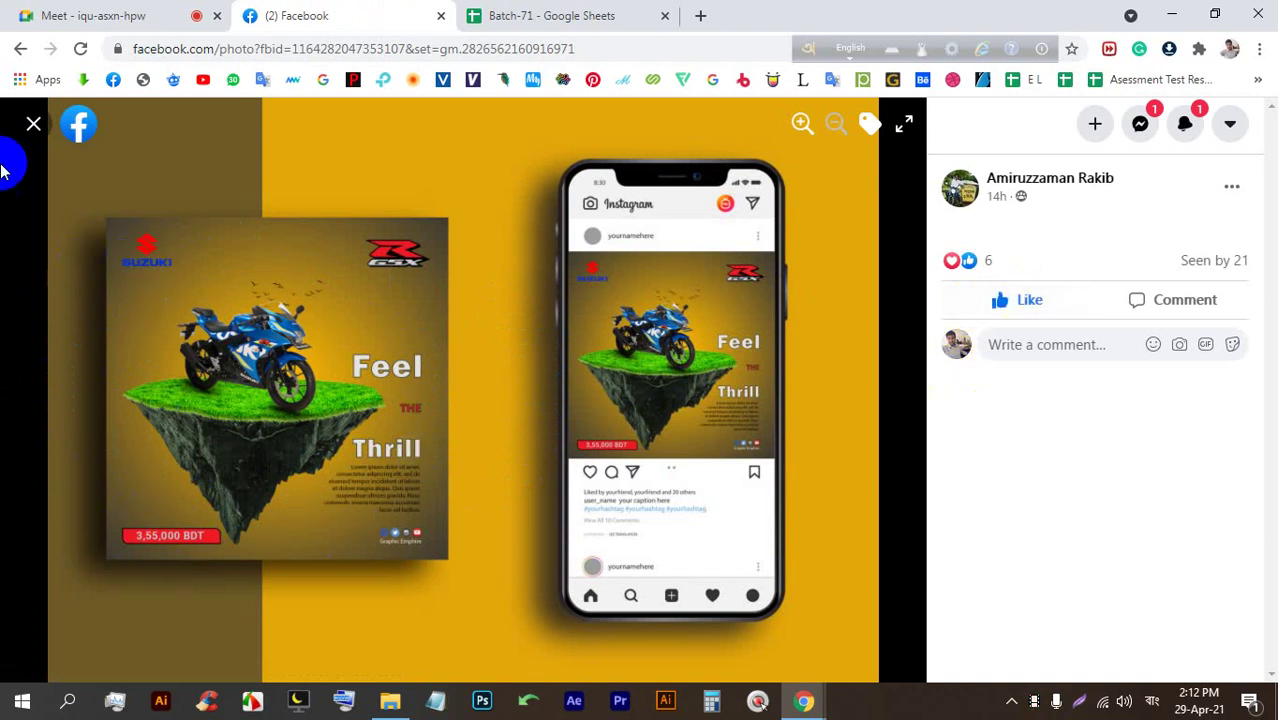
{"action": "left_click", "coordinate": [28, 122]}
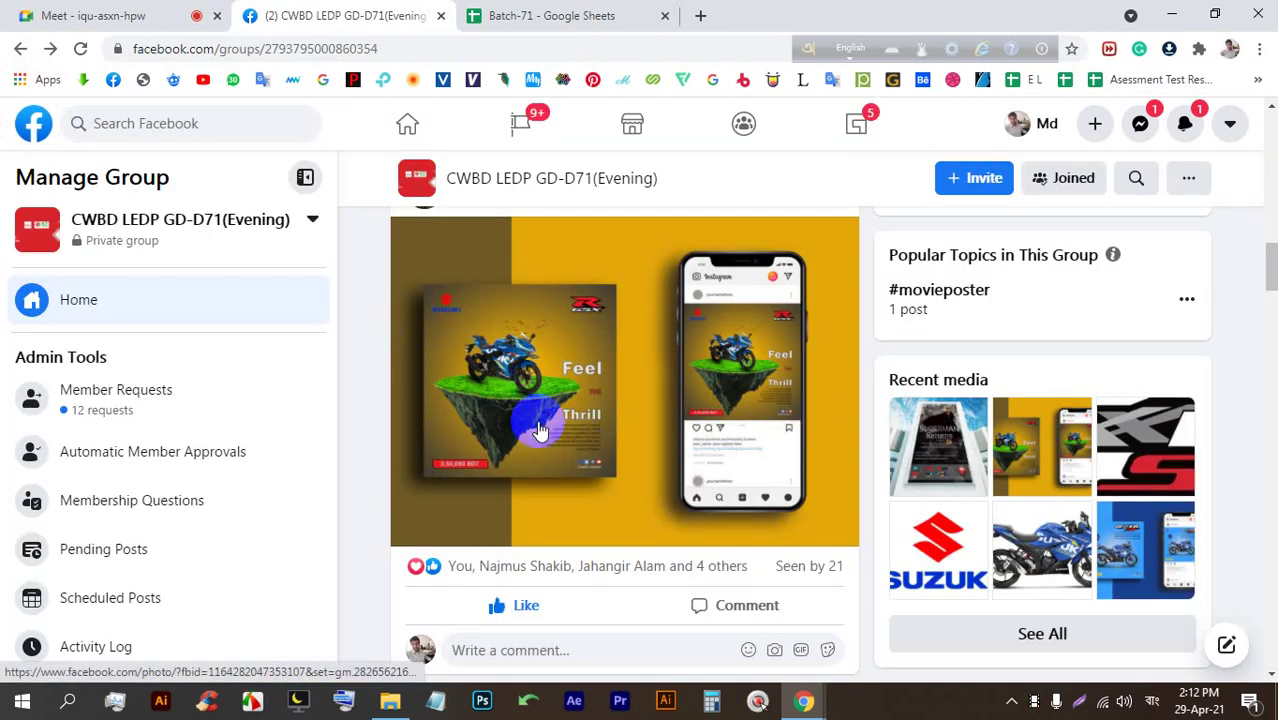
Open the blue Suzuki Gixxer SF ad full size, like it, and browse the post's other images before closing the viewer
{"action": "scroll", "coordinate": [578, 377], "scroll_direction": "down", "scroll_amount": 3}
{"action": "left_click", "coordinate": [593, 348]}
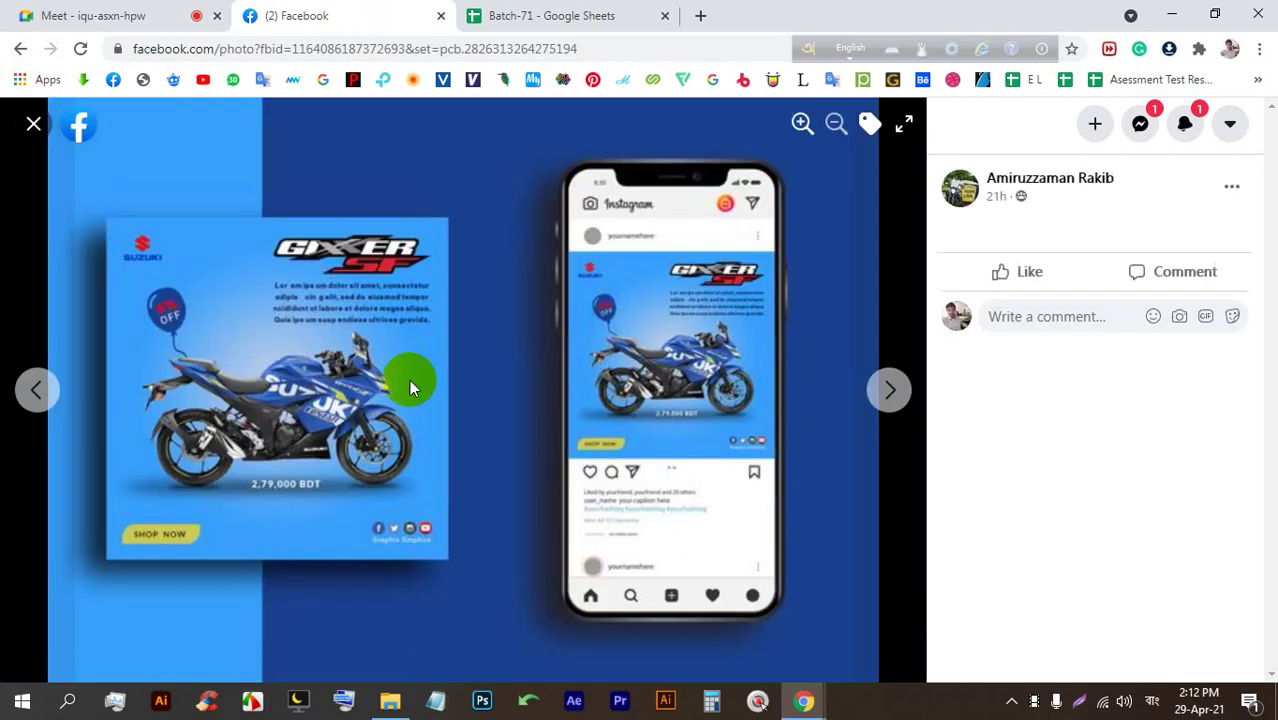
{"action": "left_click", "coordinate": [993, 270]}
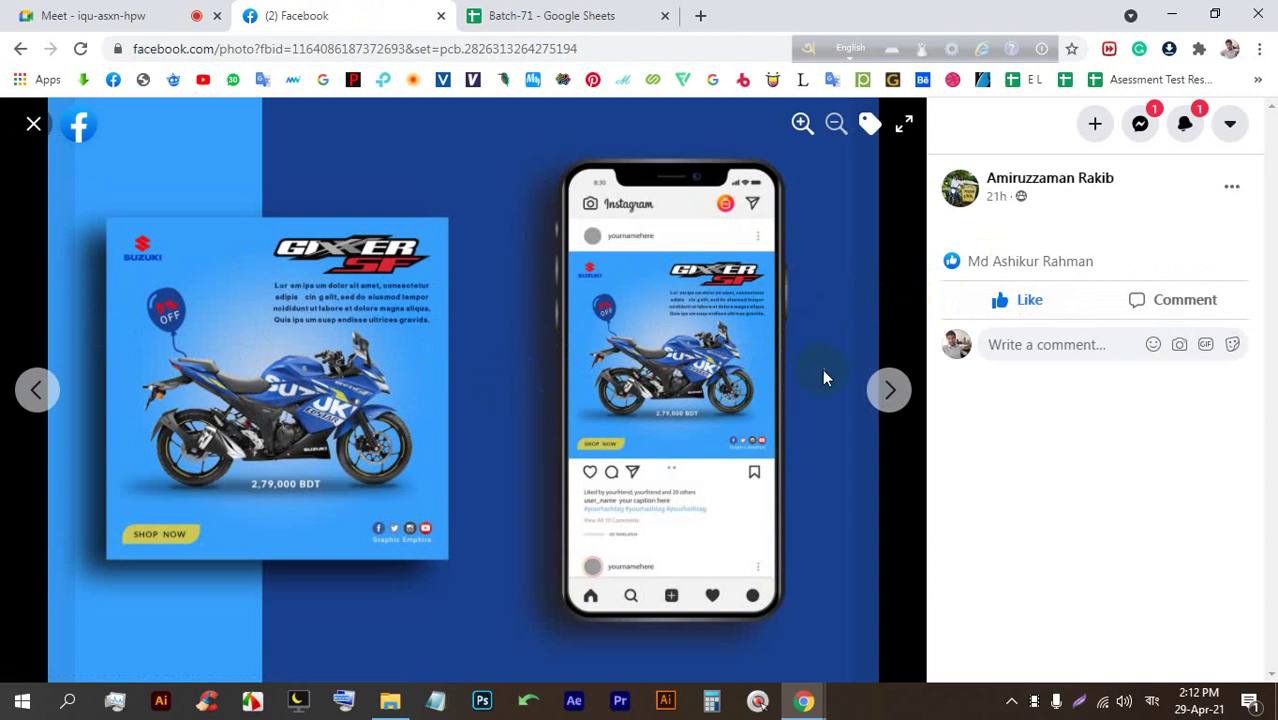
{"action": "left_click", "coordinate": [883, 390]}
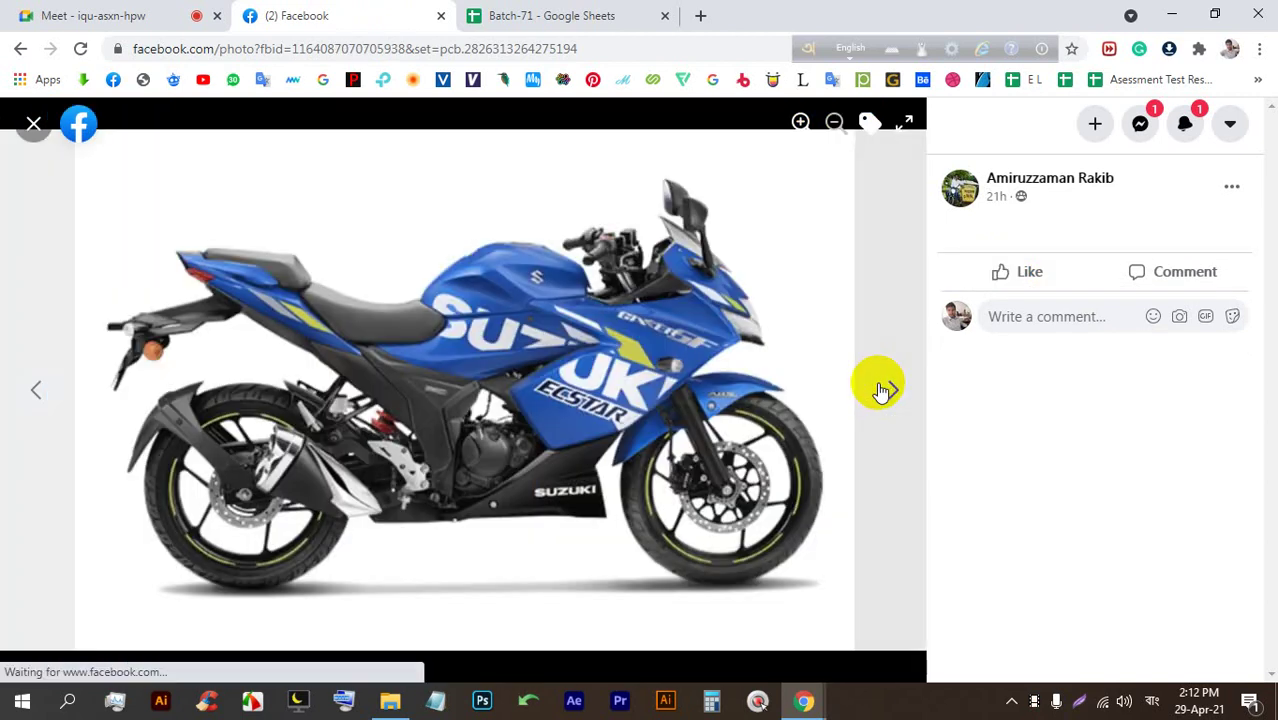
{"action": "left_click", "coordinate": [890, 390]}
{"action": "left_click", "coordinate": [890, 393]}
{"action": "left_click", "coordinate": [890, 393]}
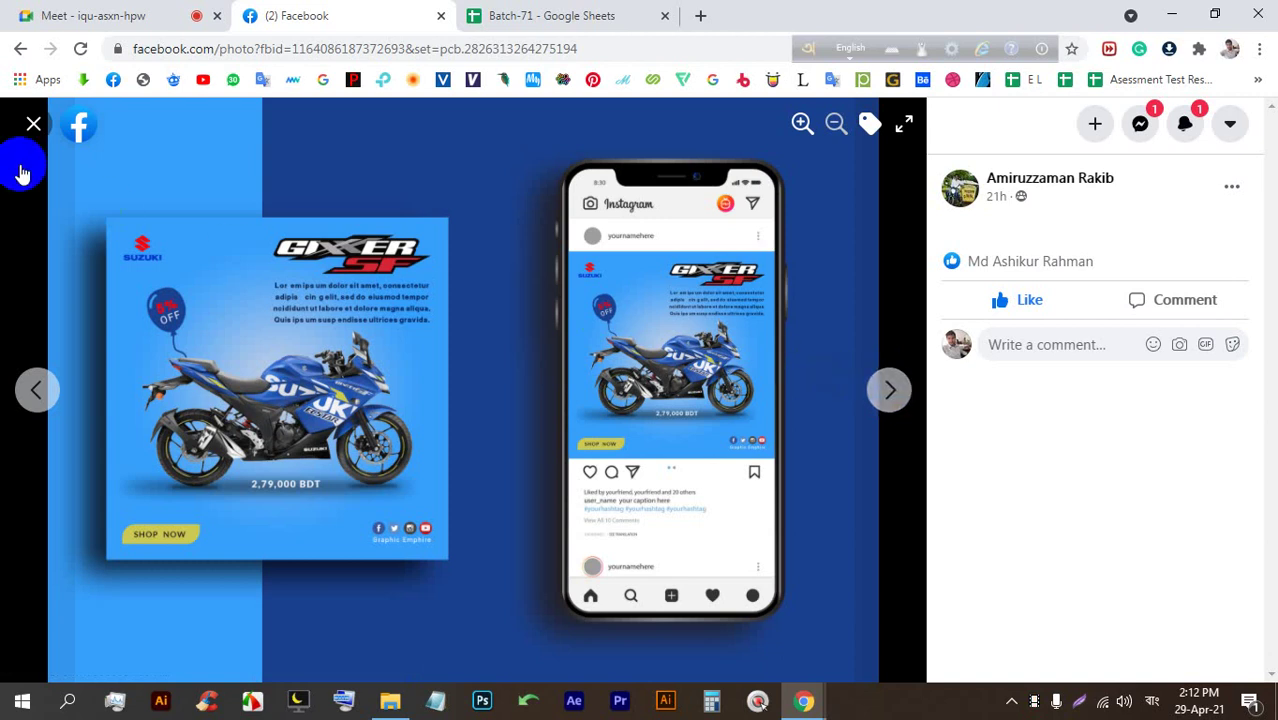
{"action": "left_click", "coordinate": [33, 123]}
Admit the person waiting to join the Meet call and return to the Facebook group feed
{"action": "scroll", "coordinate": [605, 395], "scroll_direction": "down", "scroll_amount": 6}
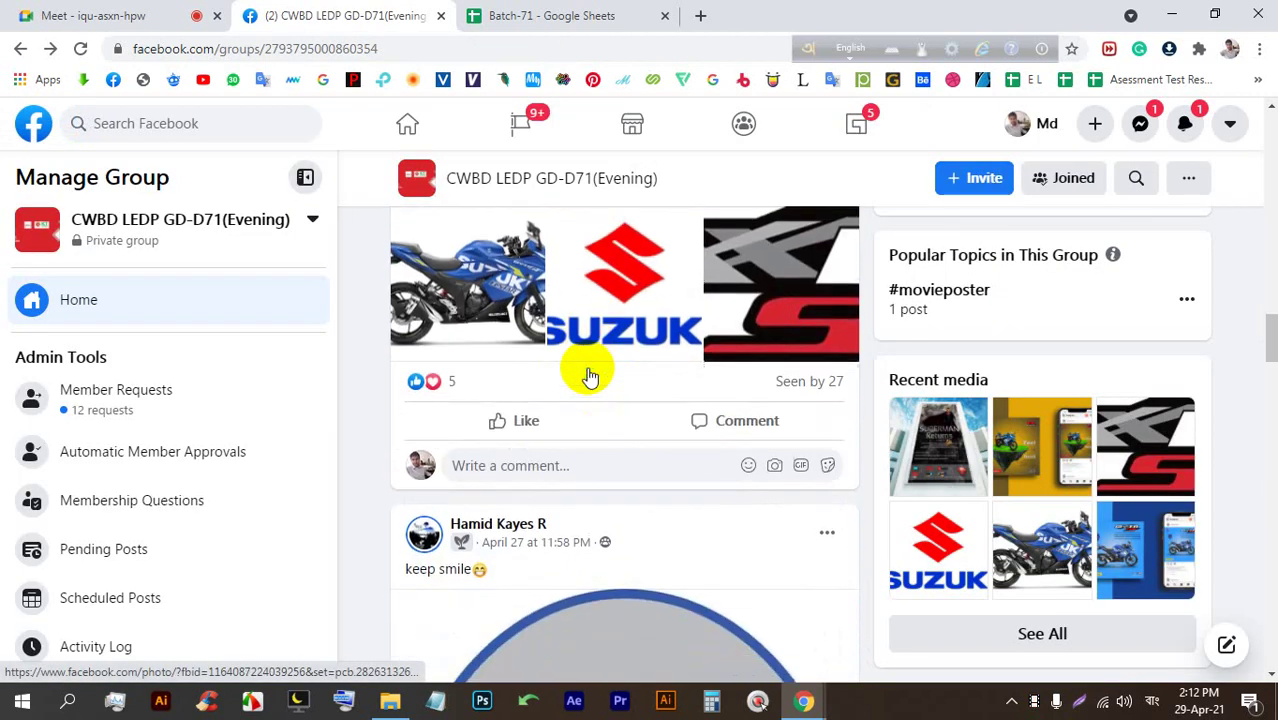
{"action": "left_click", "coordinate": [122, 14]}
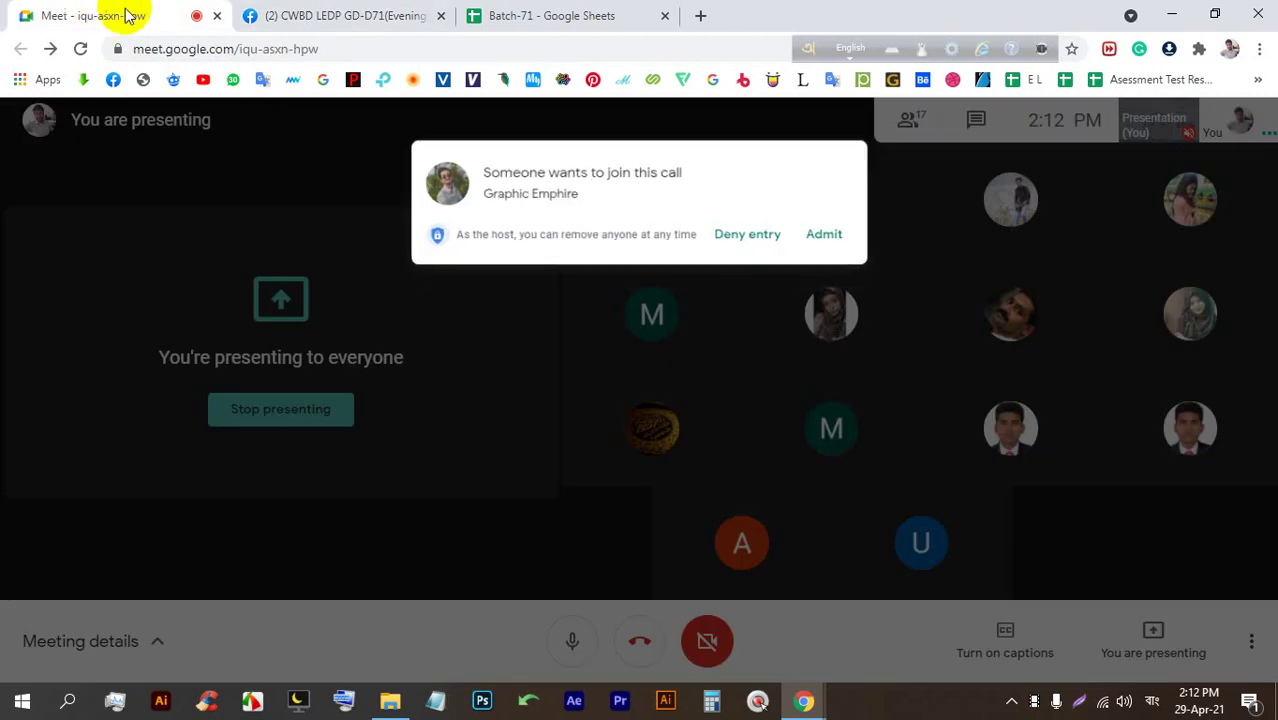
{"action": "left_click", "coordinate": [825, 229]}
{"action": "left_click", "coordinate": [372, 12]}
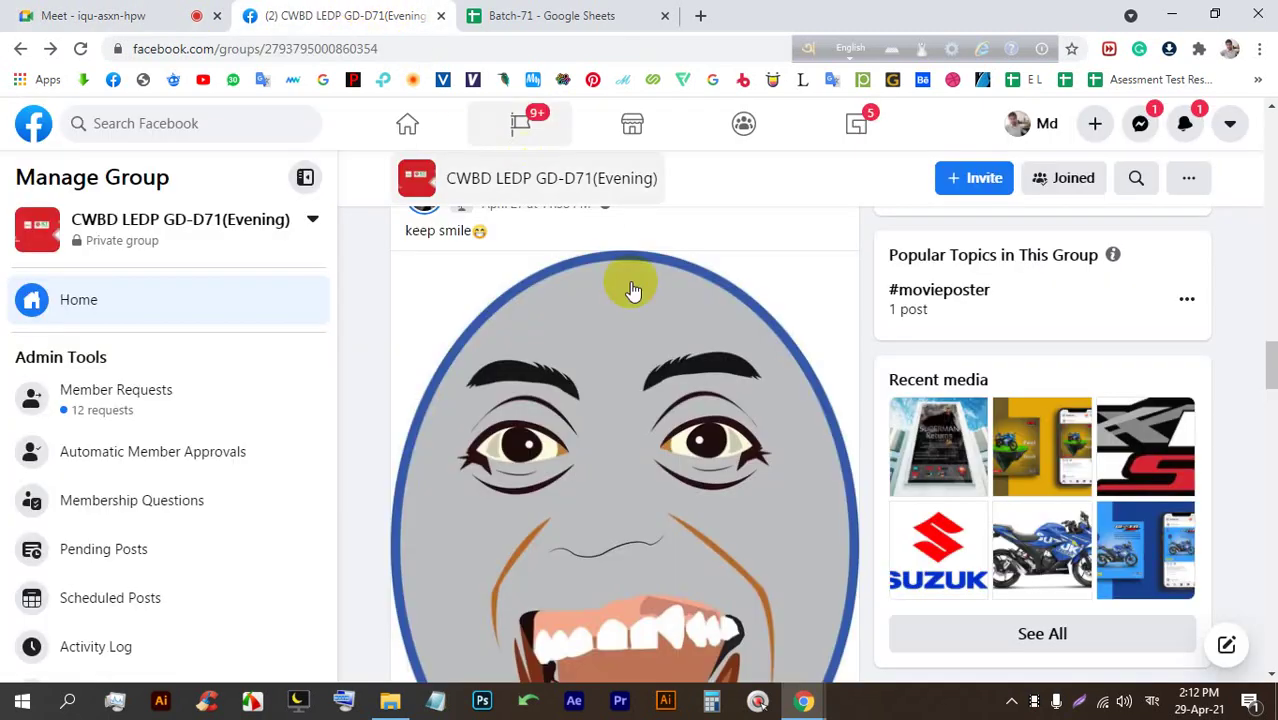
Examine the "keep smile" face illustration post in the group feed
{"action": "scroll", "coordinate": [663, 325], "scroll_direction": "down", "scroll_amount": 1}
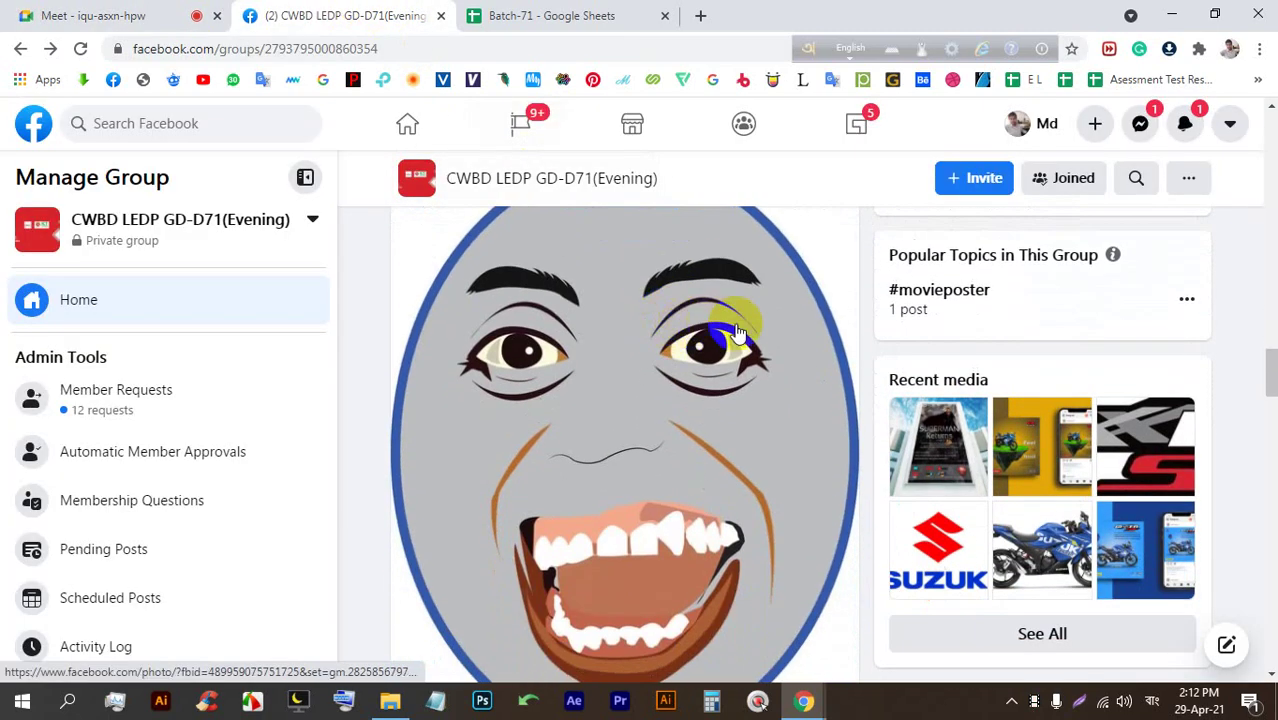
{"action": "scroll", "coordinate": [785, 330], "scroll_direction": "up", "scroll_amount": 1}
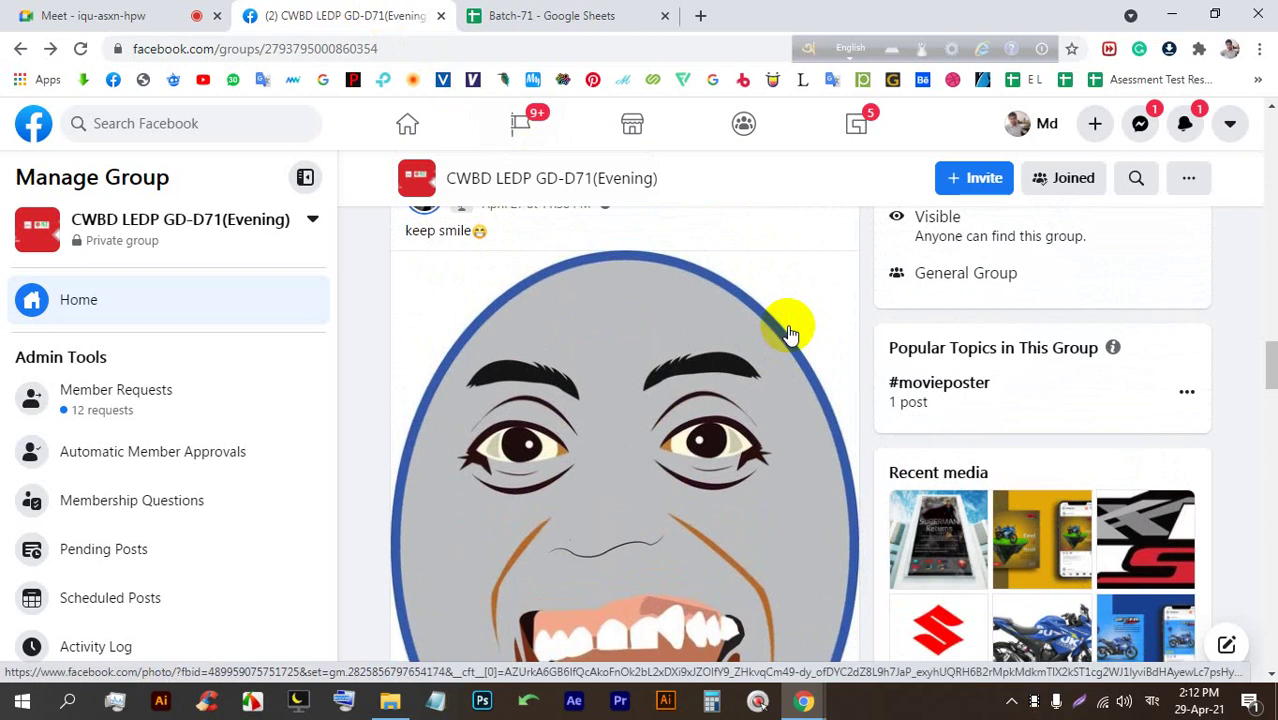
{"action": "scroll", "coordinate": [788, 330], "scroll_direction": "up", "scroll_amount": 1}
{"action": "scroll", "coordinate": [603, 412], "scroll_direction": "down", "scroll_amount": 2}
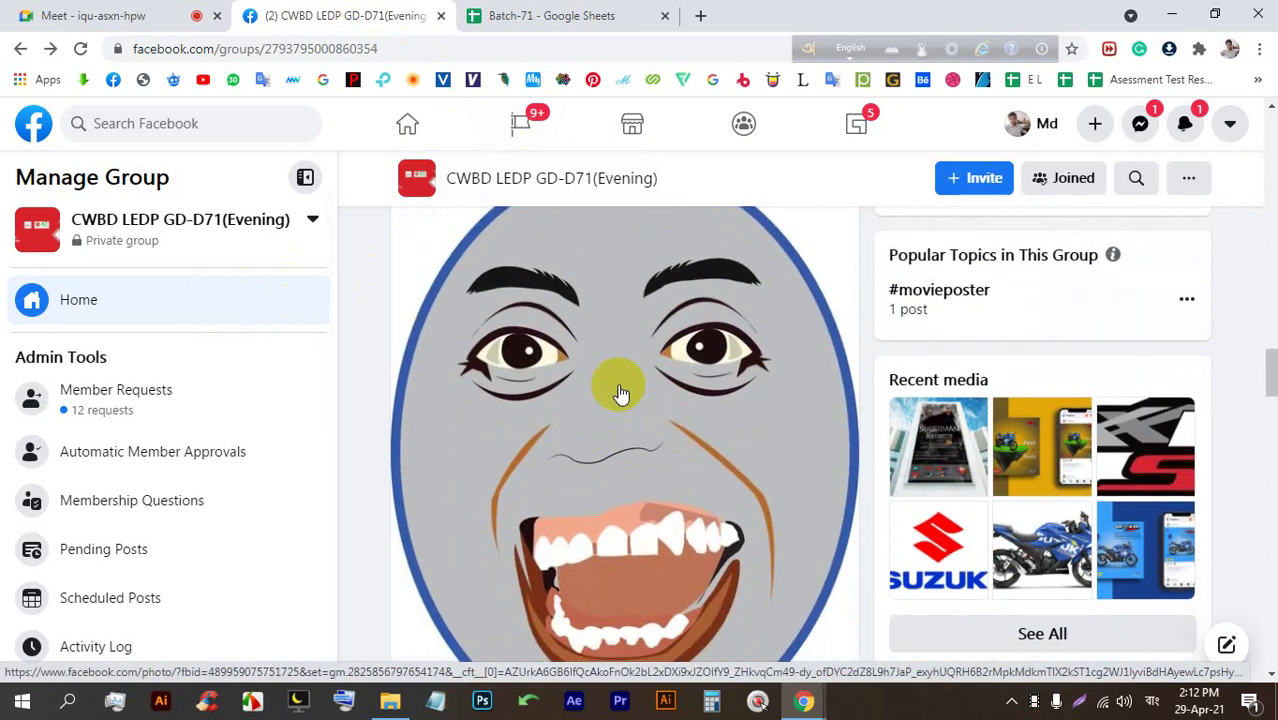
{"action": "scroll", "coordinate": [603, 412], "scroll_direction": "down", "scroll_amount": 3}
{"action": "scroll", "coordinate": [799, 351], "scroll_direction": "down", "scroll_amount": 3}
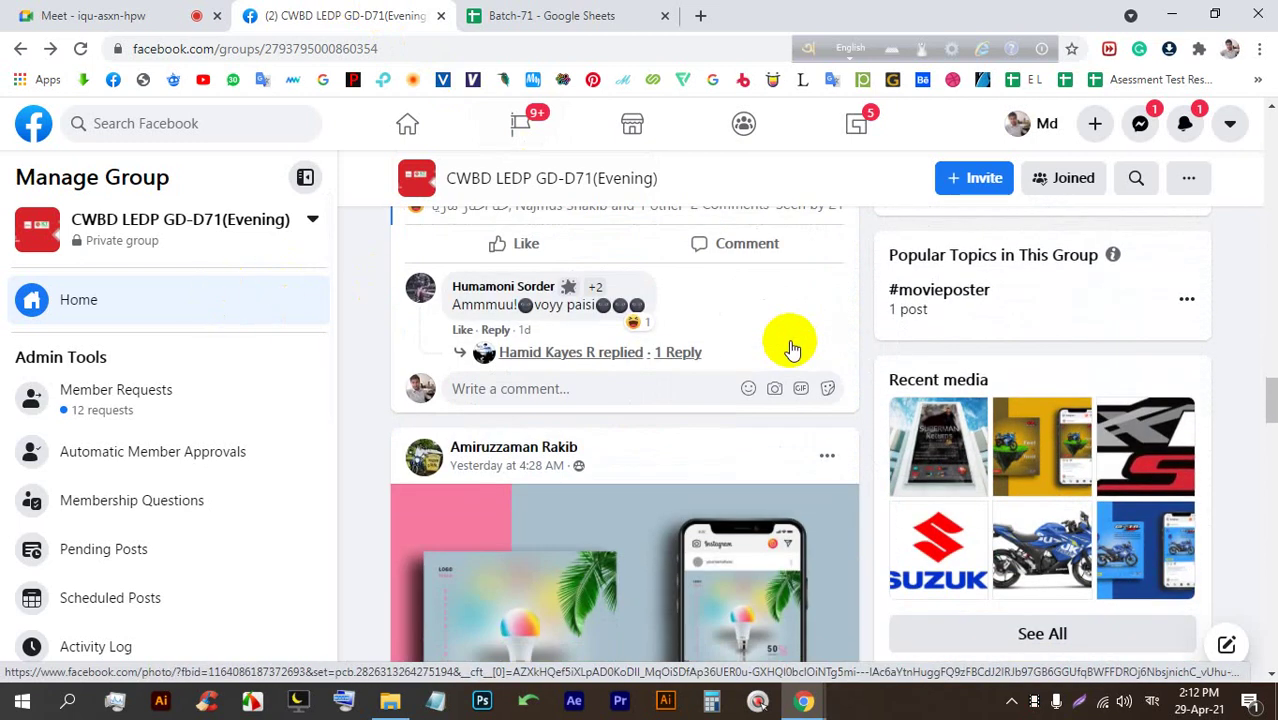
View the light bulb ad with the 50% discount full size and close the image
{"action": "scroll", "coordinate": [790, 350], "scroll_direction": "down", "scroll_amount": 3}
{"action": "left_click", "coordinate": [607, 352]}
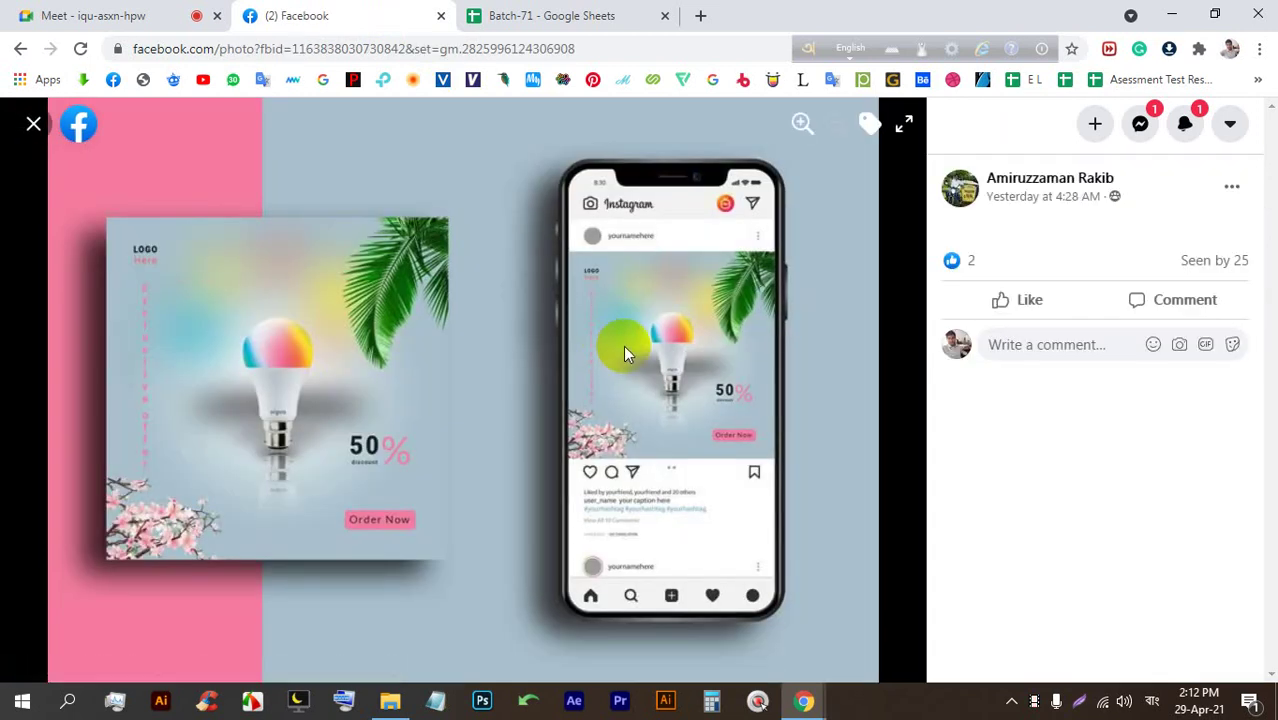
{"action": "left_click", "coordinate": [32, 127]}
Admit the person waiting to join the Meet call and return to the light bulb post on Facebook
{"action": "left_click", "coordinate": [60, 17]}
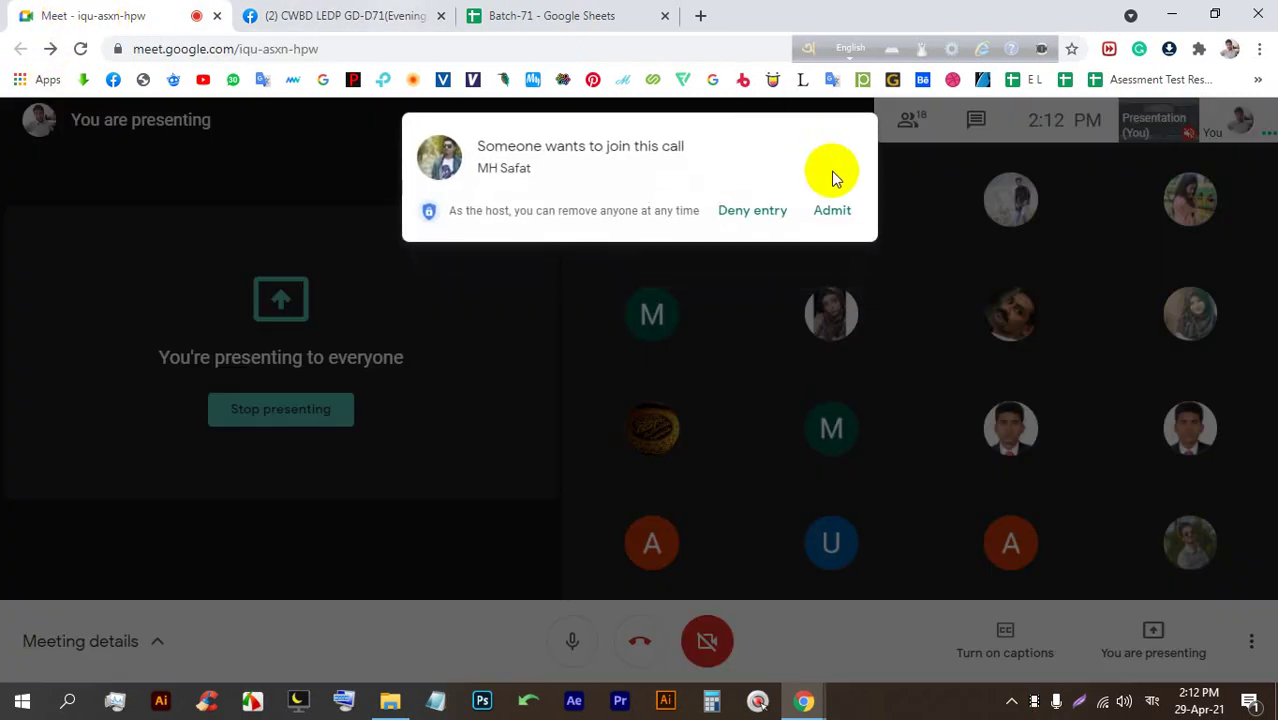
{"action": "left_click", "coordinate": [824, 212]}
{"action": "left_click", "coordinate": [300, 15]}
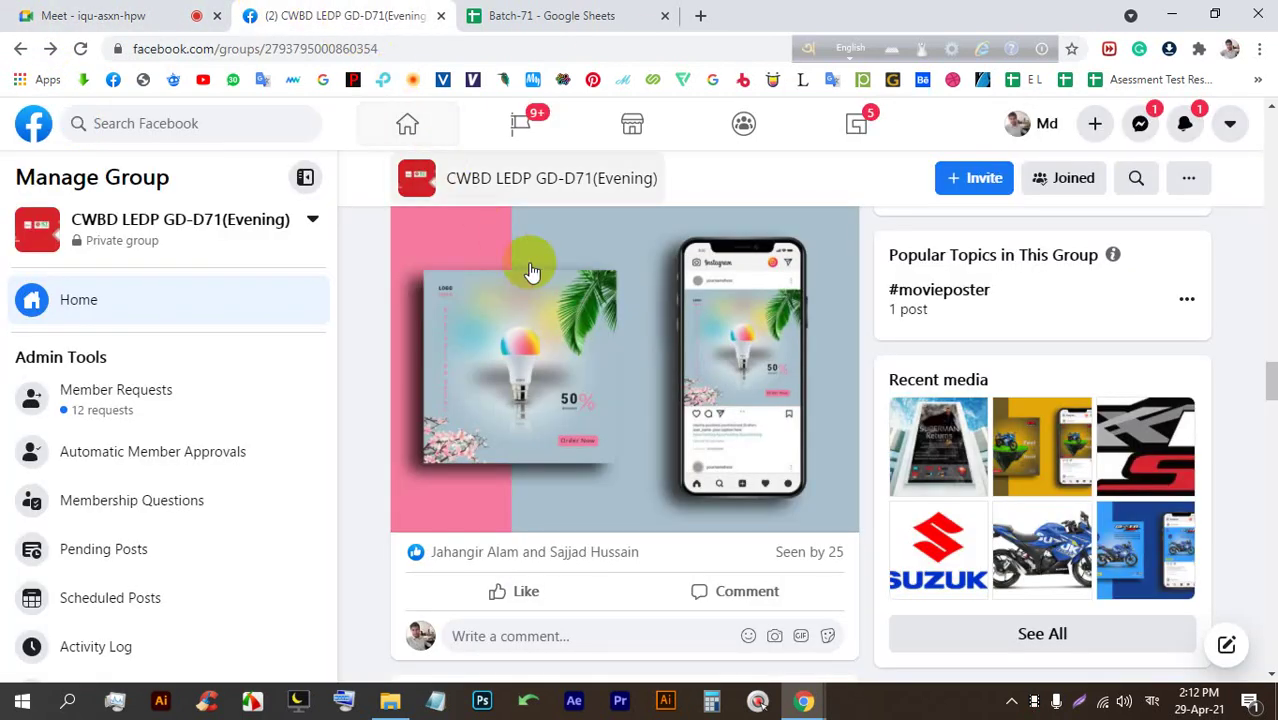
View the Redmi Note 10 ad full size, close it, and open the Basket sports banner further down the feed
{"action": "left_click", "coordinate": [617, 346]}
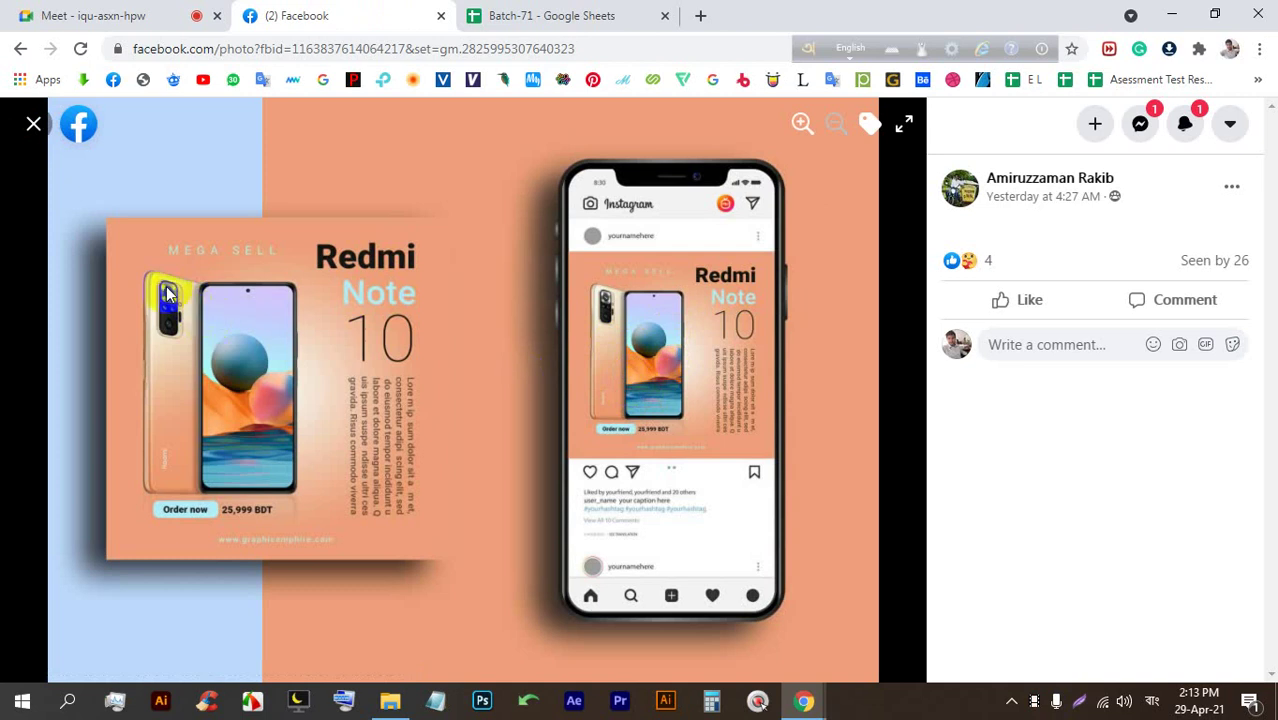
{"action": "left_click", "coordinate": [33, 123]}
{"action": "scroll", "coordinate": [580, 350], "scroll_direction": "down", "scroll_amount": 5}
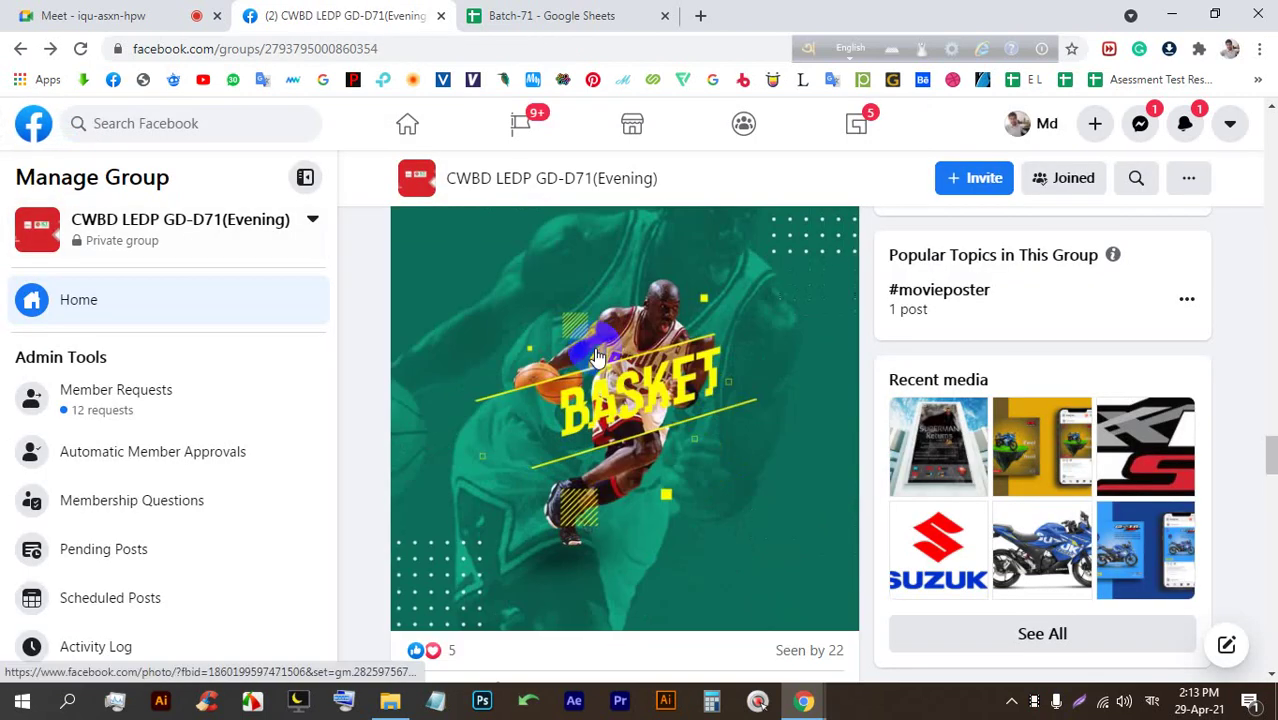
{"action": "left_click", "coordinate": [607, 334]}
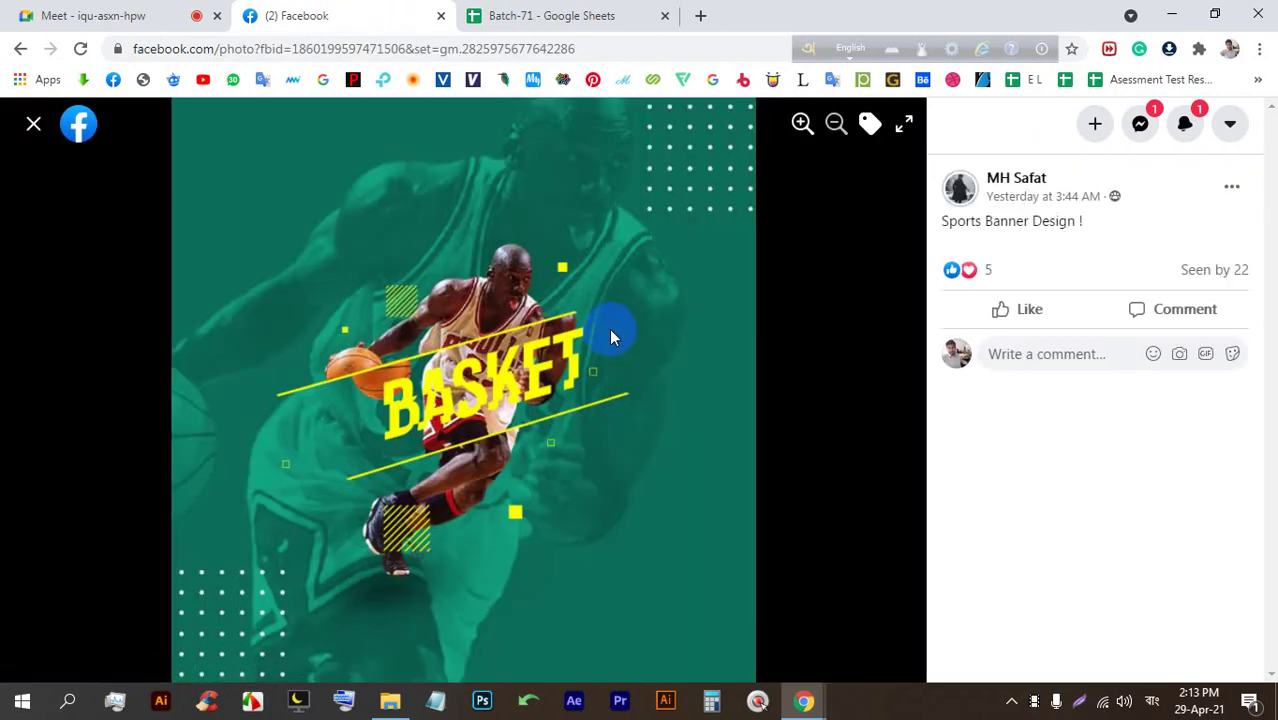
Admit two people waiting to join the Meet call, one after the other, and close the Basket banner on Facebook
{"action": "left_click", "coordinate": [97, 14]}
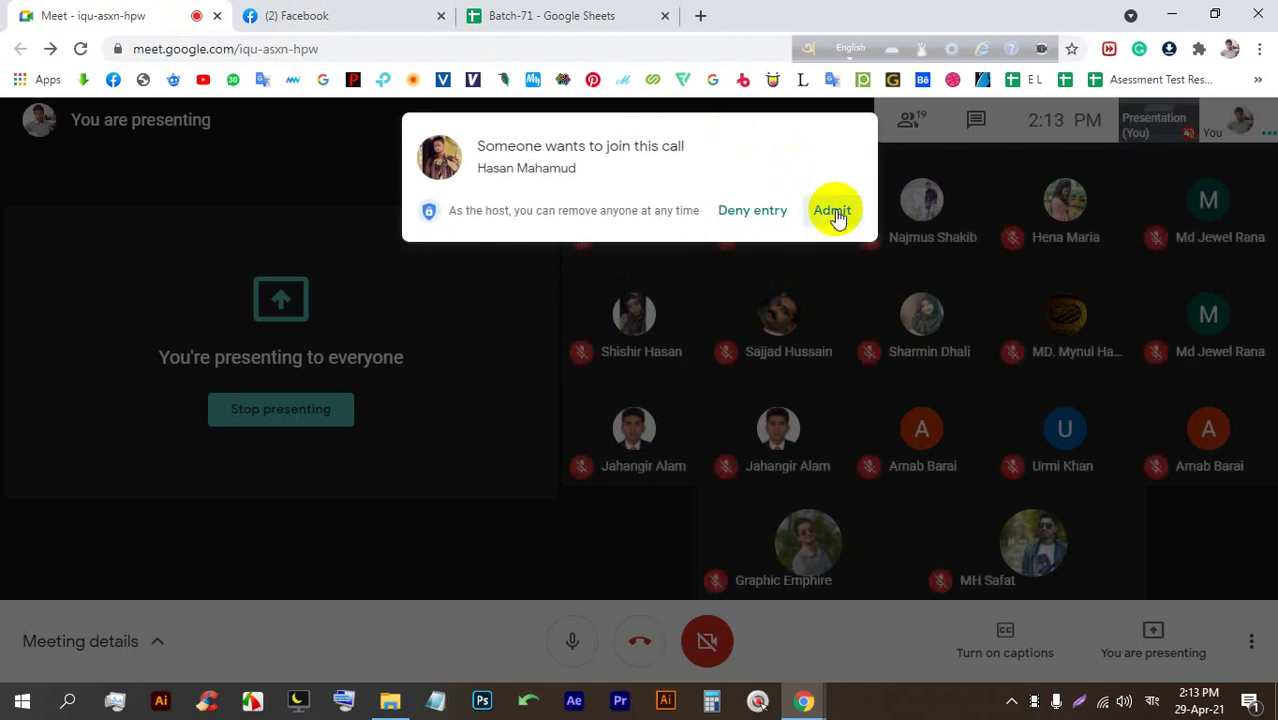
{"action": "left_click", "coordinate": [834, 212]}
{"action": "left_click", "coordinate": [370, 18]}
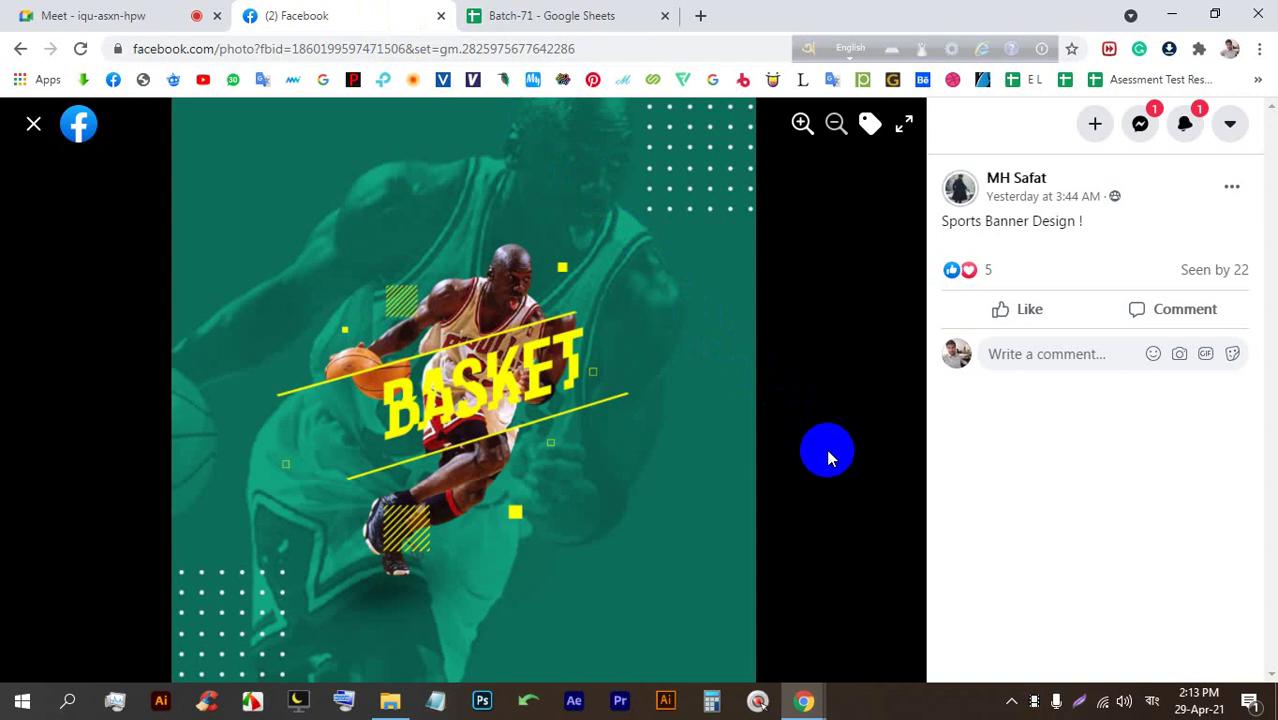
{"action": "left_click", "coordinate": [45, 16]}
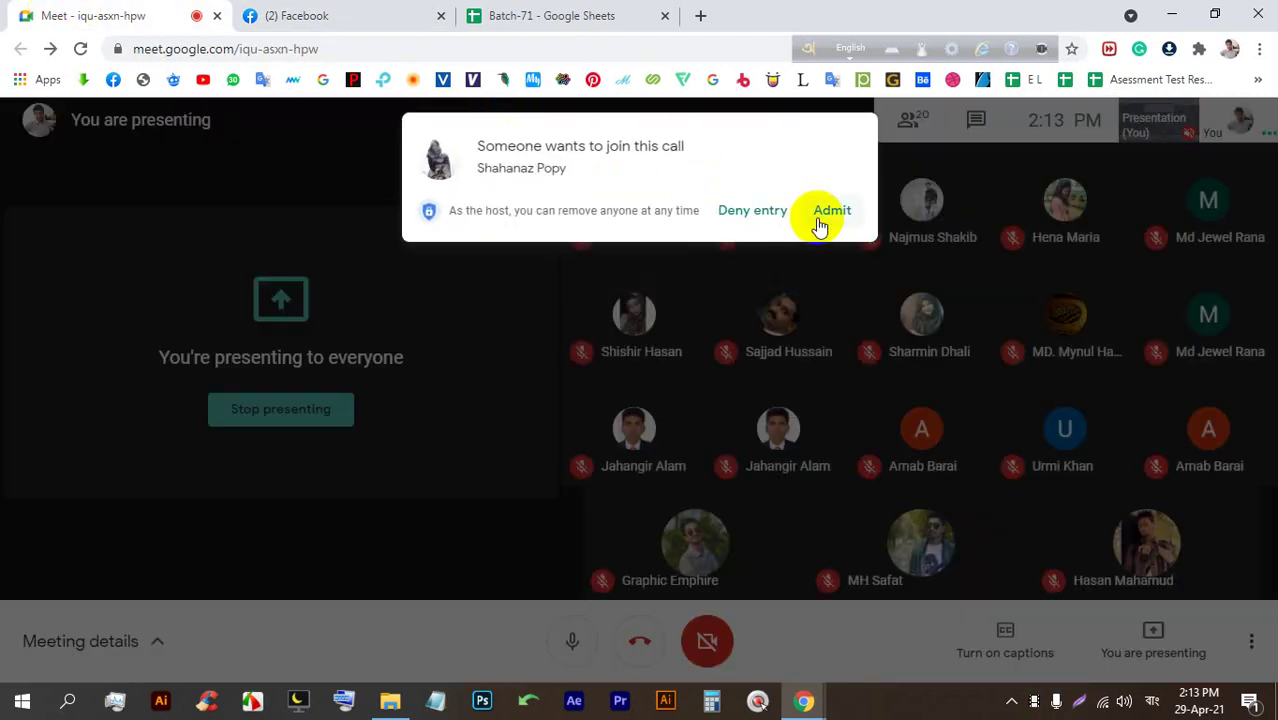
{"action": "left_click", "coordinate": [335, 14]}
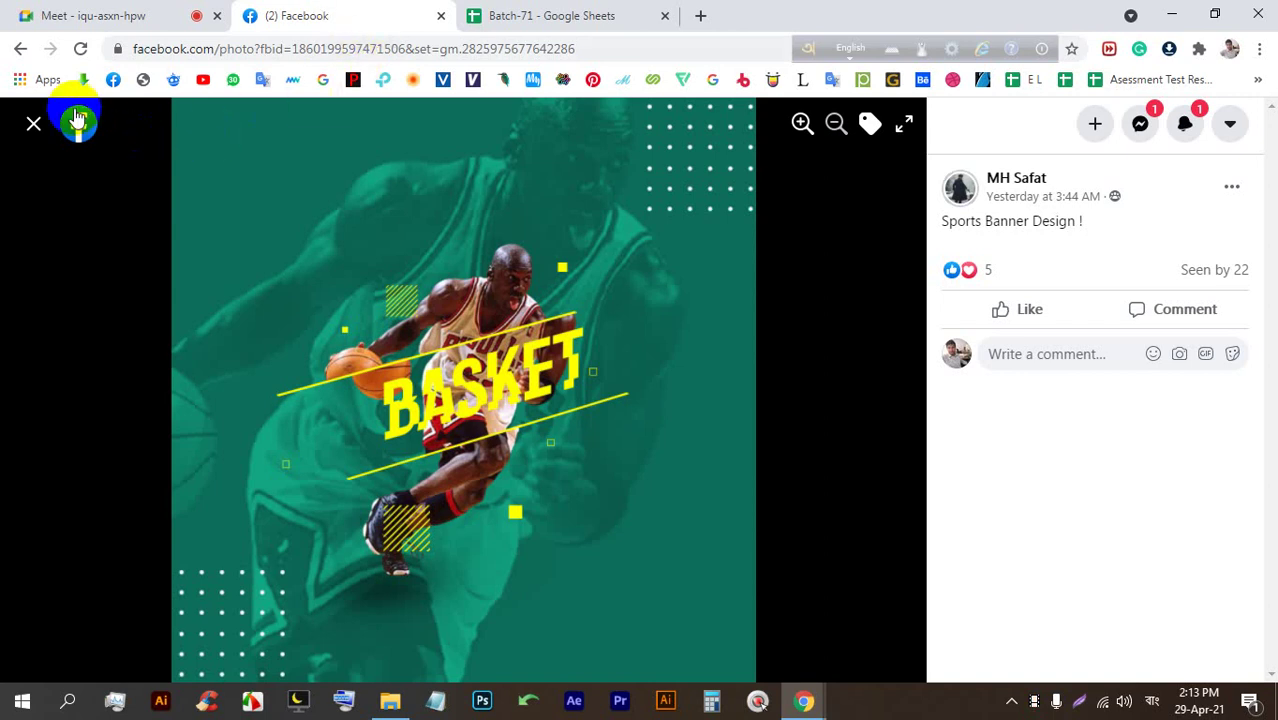
{"action": "left_click", "coordinate": [33, 128]}
Admit the next person waiting to join the Meet call and return to the group feed
{"action": "left_click", "coordinate": [77, 14]}
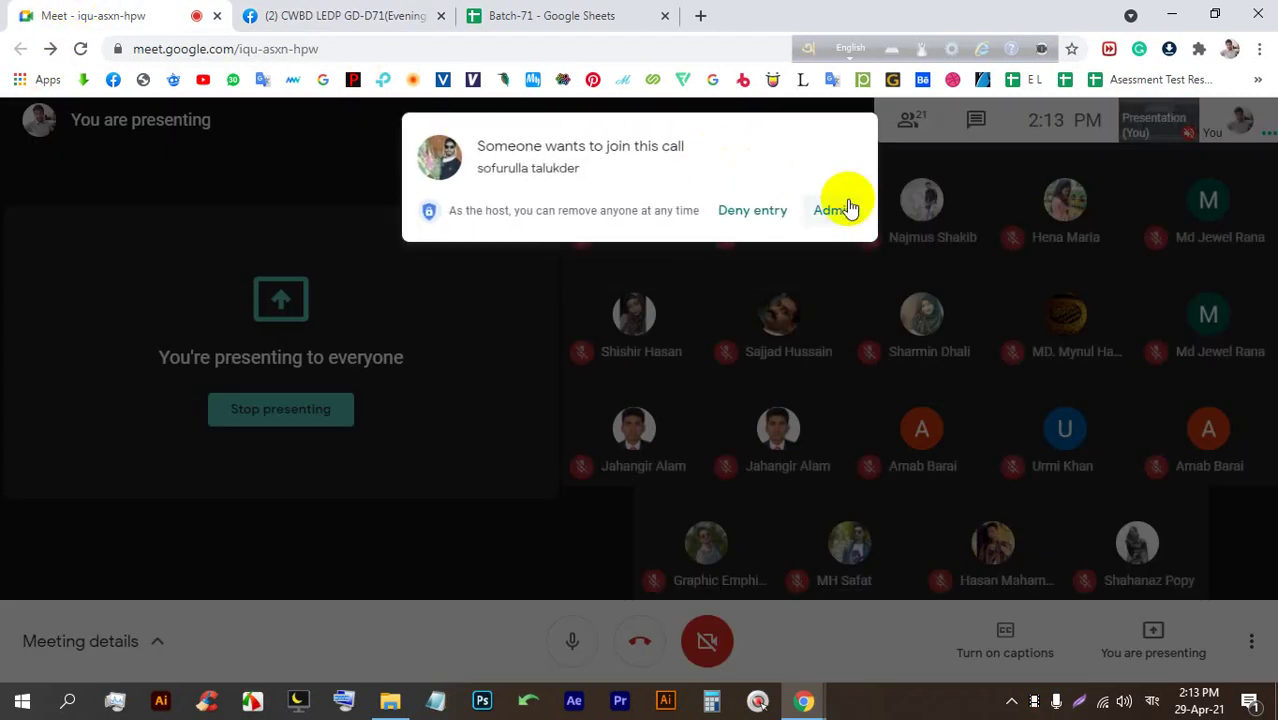
{"action": "left_click", "coordinate": [840, 211]}
{"action": "left_click", "coordinate": [314, 15]}
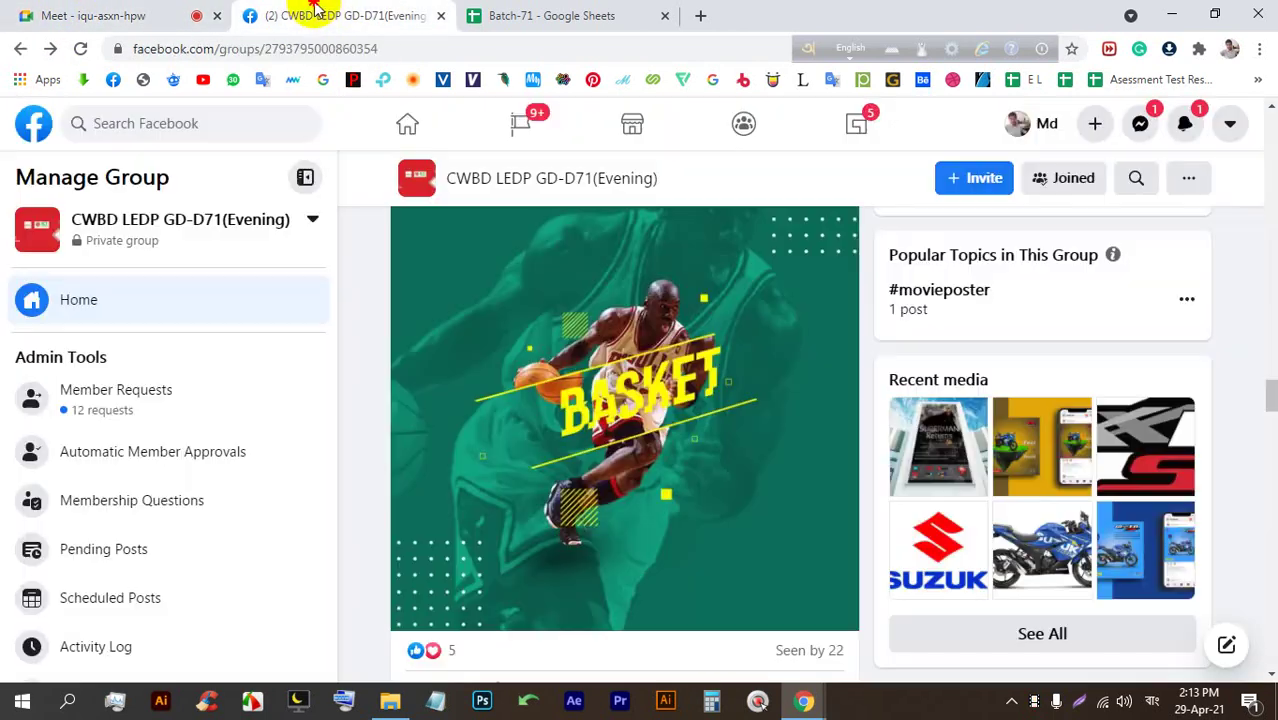
Find the business flyer post further down the feed, view it full size, and close the image
{"action": "scroll", "coordinate": [548, 418], "scroll_direction": "down", "scroll_amount": 8}
{"action": "left_click", "coordinate": [607, 320]}
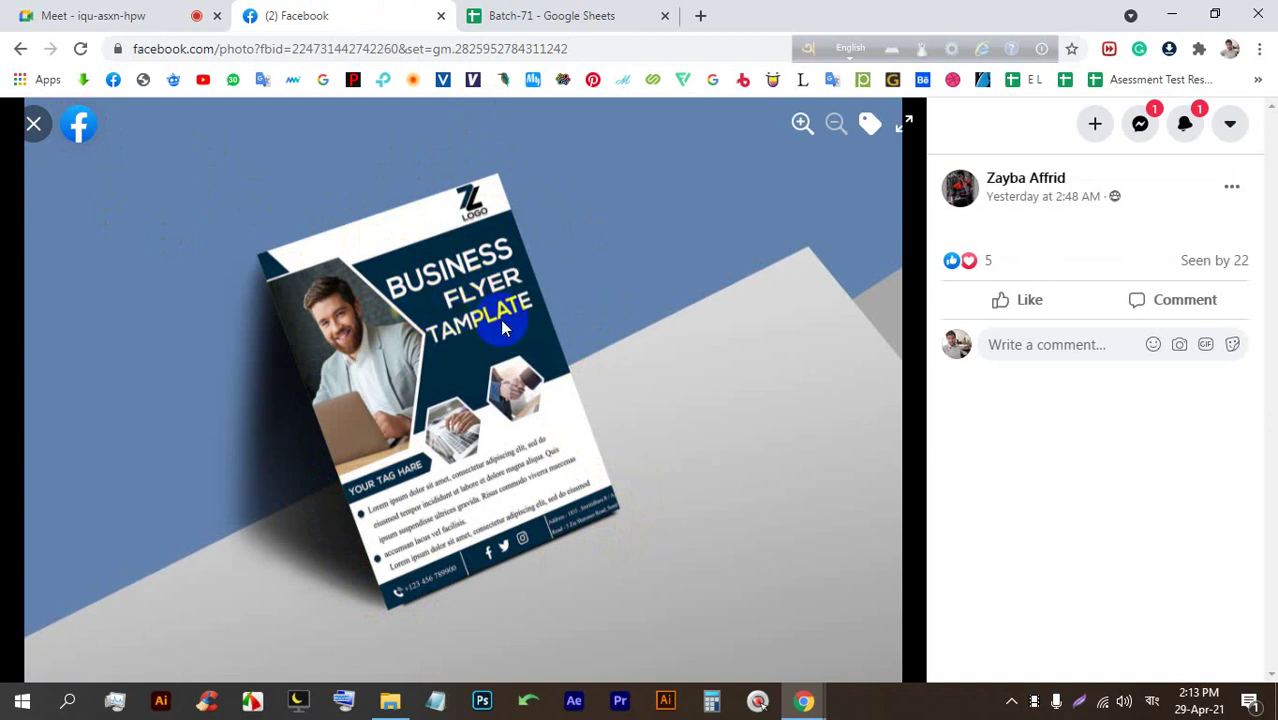
{"action": "left_click", "coordinate": [33, 123]}
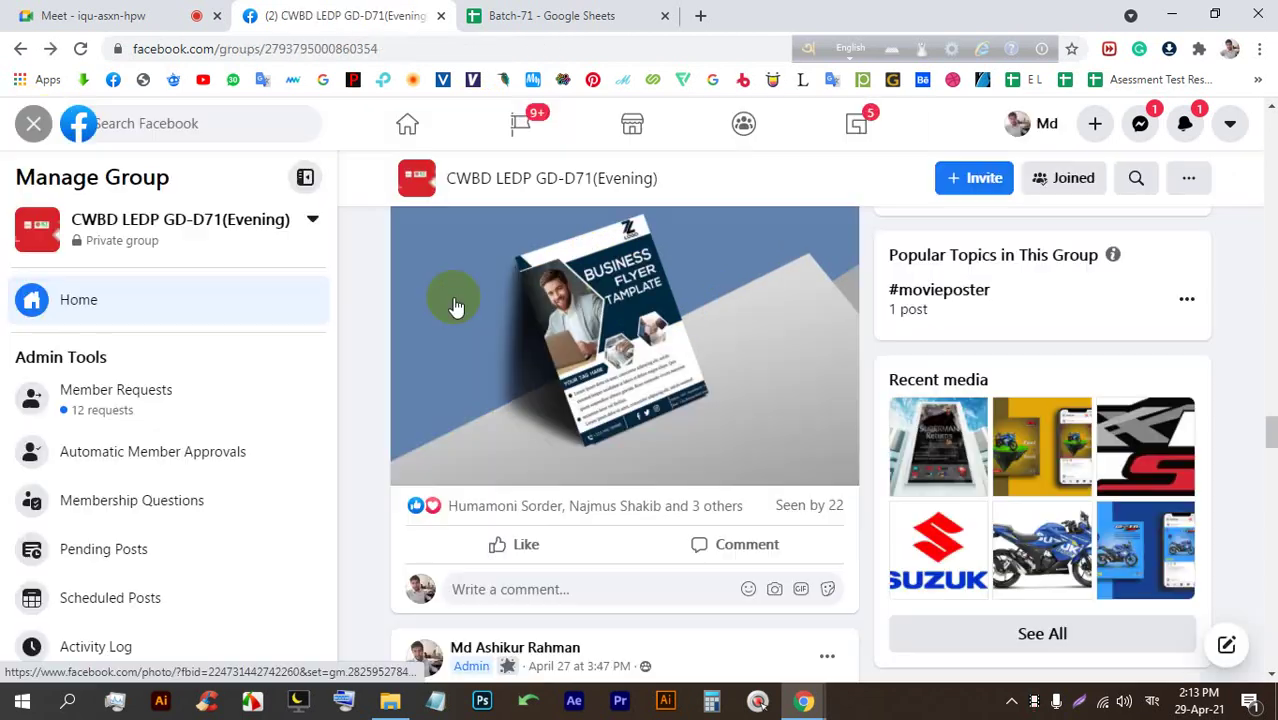
Look through the older posts in the group feed and return to the Meet call
{"action": "scroll", "coordinate": [598, 365], "scroll_direction": "down", "scroll_amount": 10}
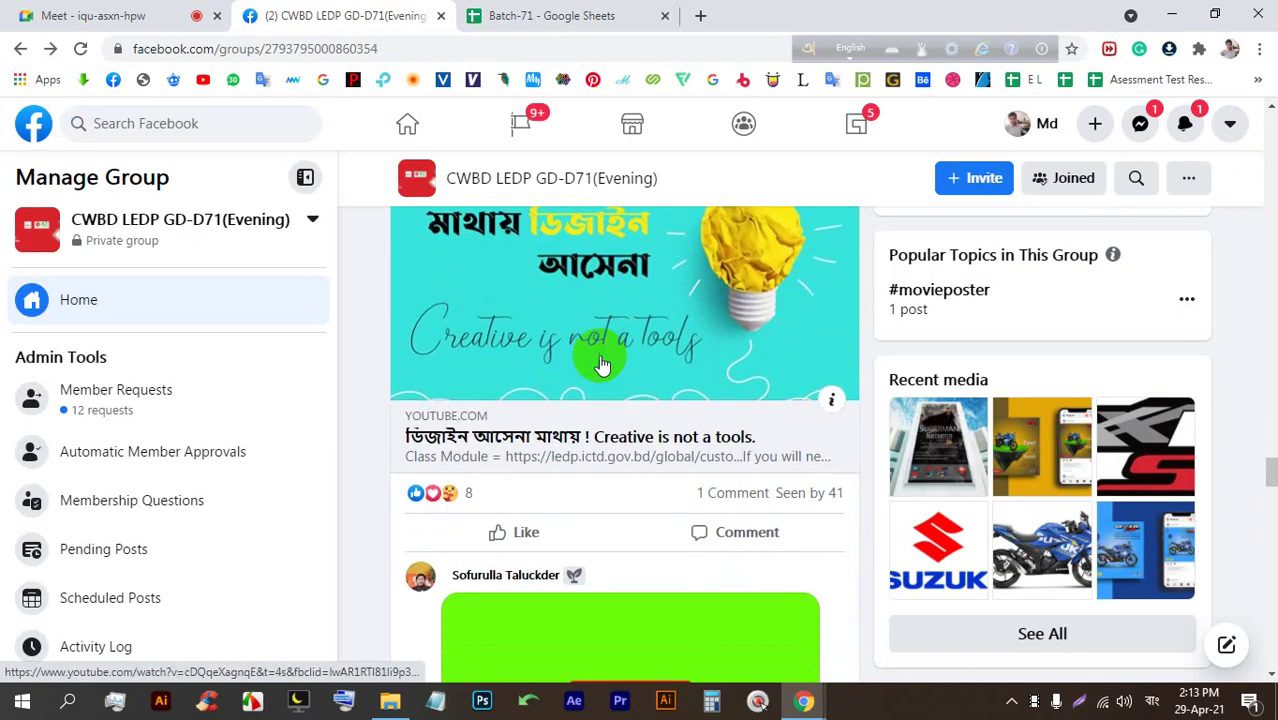
{"action": "scroll", "coordinate": [600, 370], "scroll_direction": "up", "scroll_amount": 1}
{"action": "scroll", "coordinate": [599, 371], "scroll_direction": "up", "scroll_amount": 5}
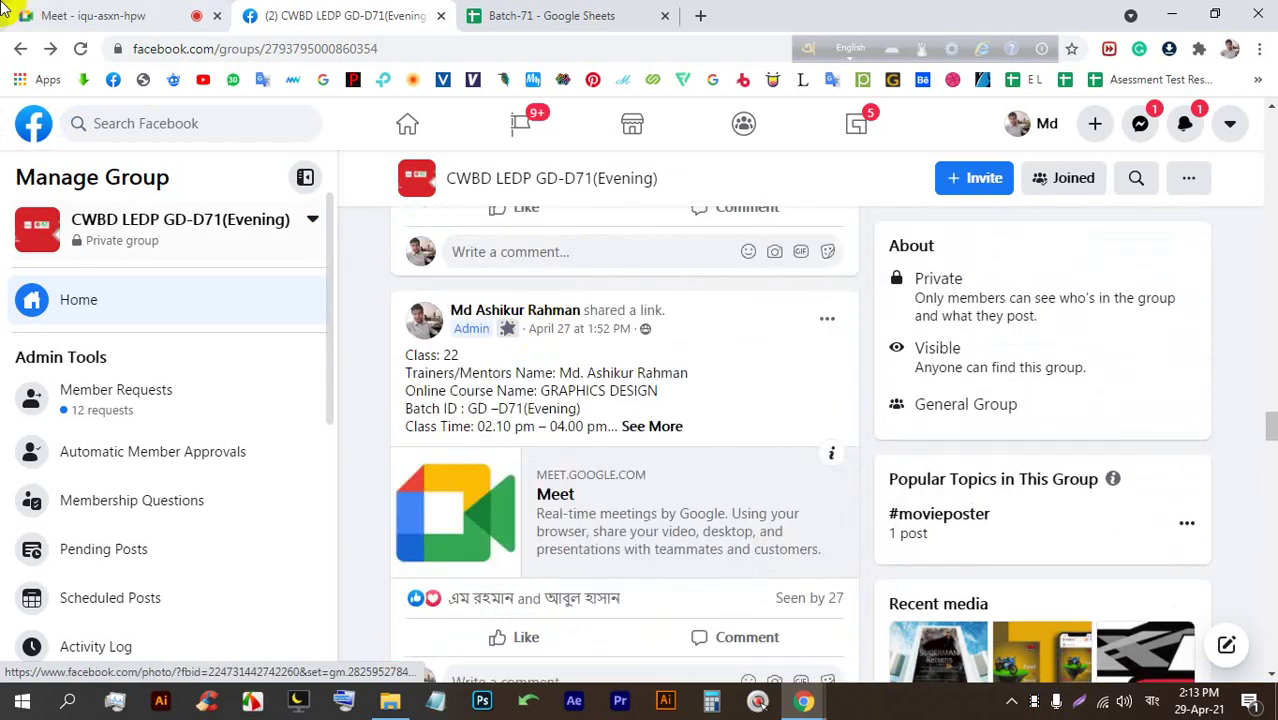
{"action": "left_click", "coordinate": [50, 15]}
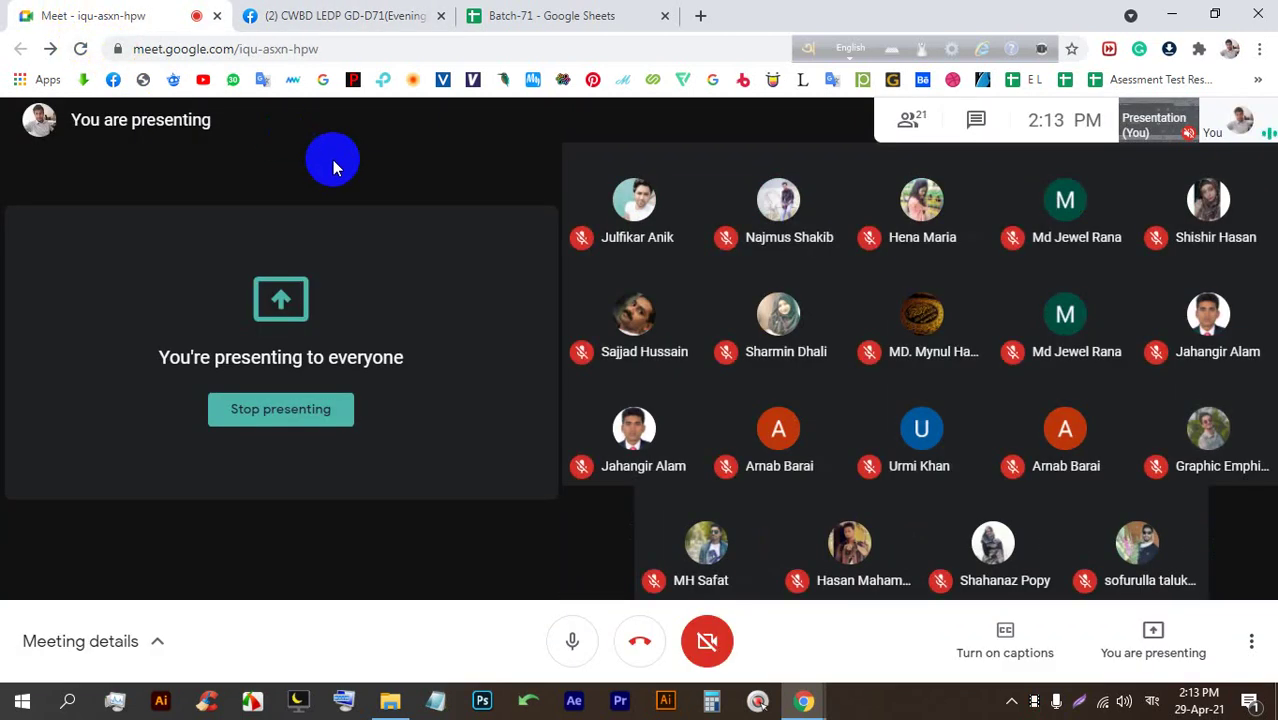
Launch Illustrator CC and admit the person waiting to join the Meet call
{"action": "left_click", "coordinate": [665, 701]}
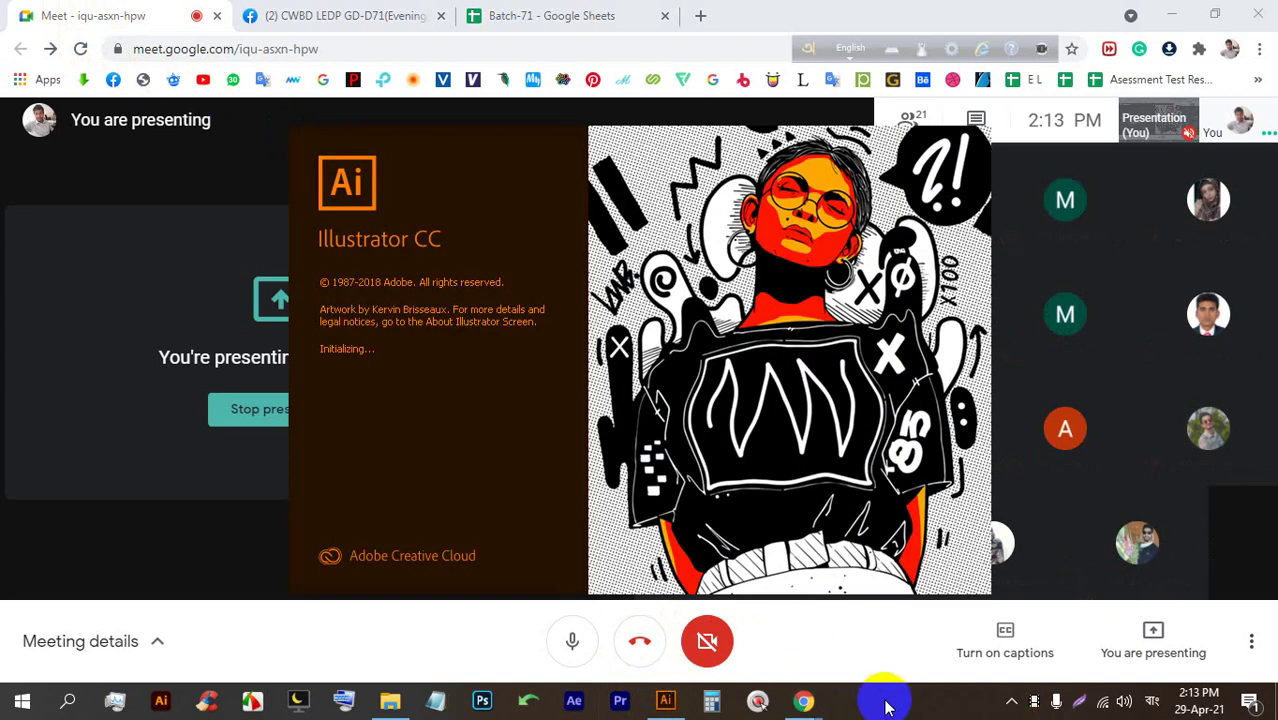
{"action": "left_click", "coordinate": [100, 15]}
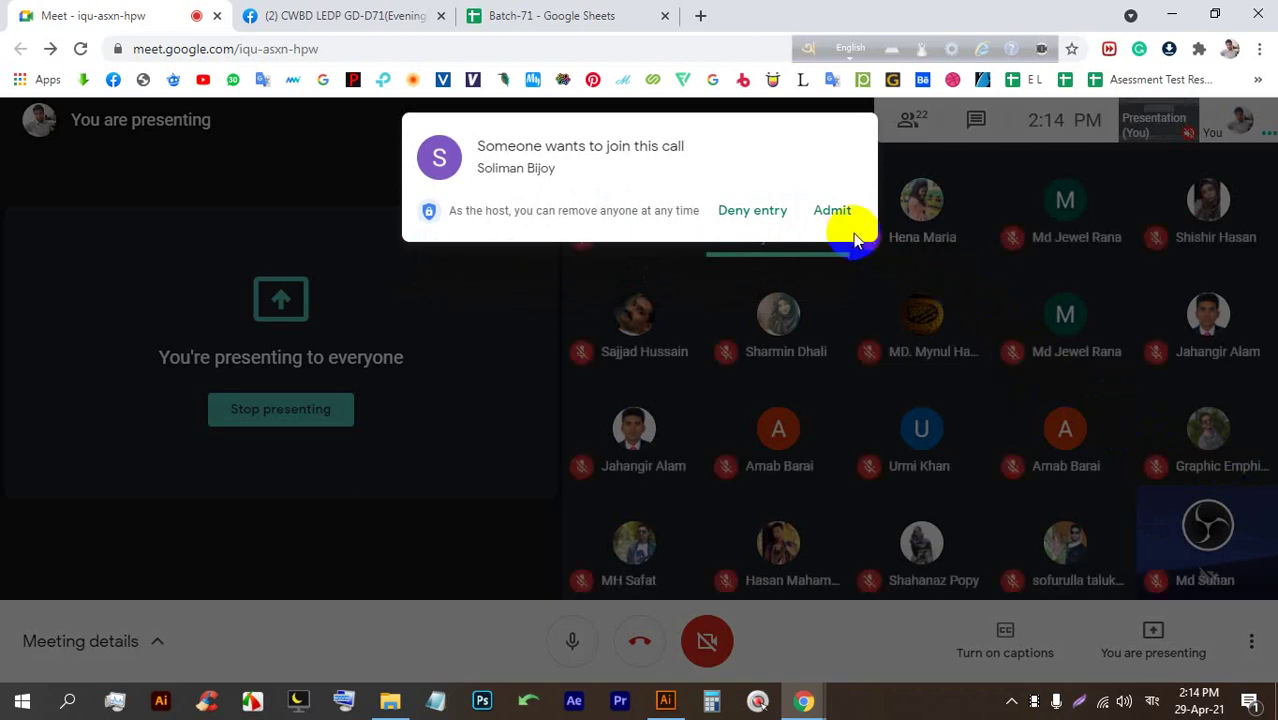
{"action": "left_click", "coordinate": [832, 212]}
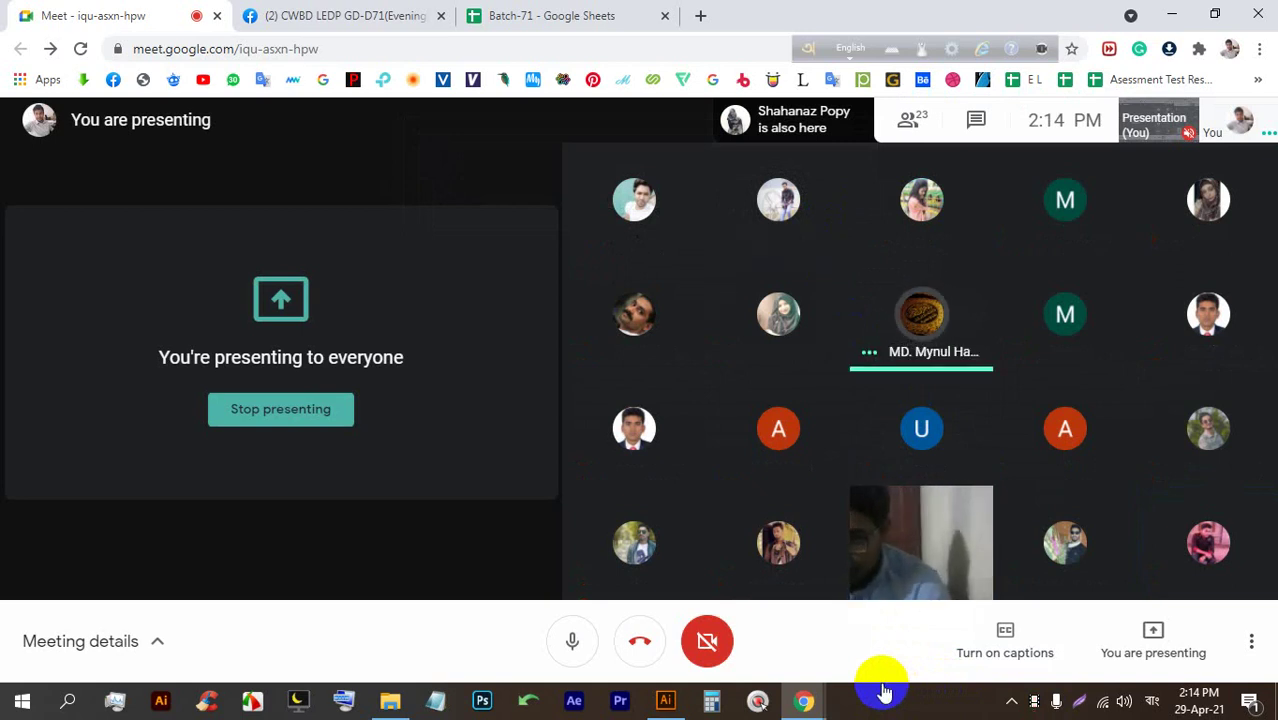
Launch the utility pinned beside Chrome while the Meet call stays open
{"action": "mouse_move", "coordinate": [976, 444]}
{"action": "mouse_move", "coordinate": [1194, 450]}
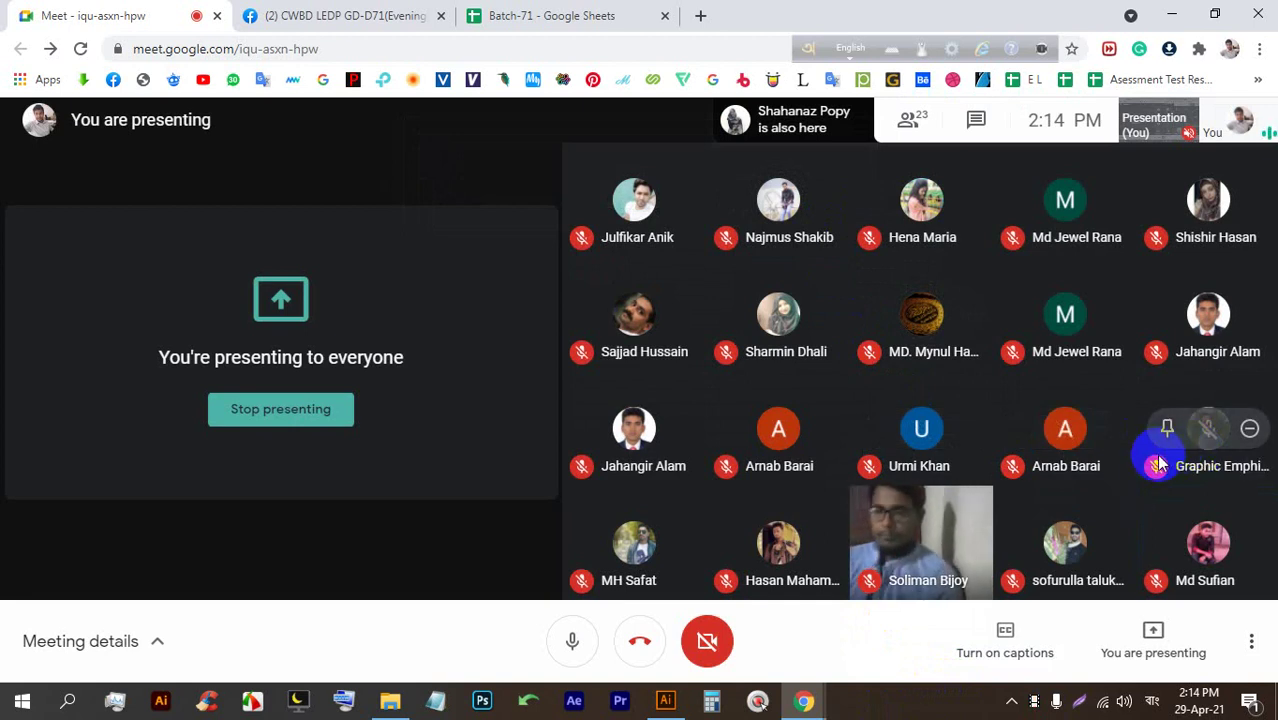
{"action": "mouse_move", "coordinate": [1132, 436]}
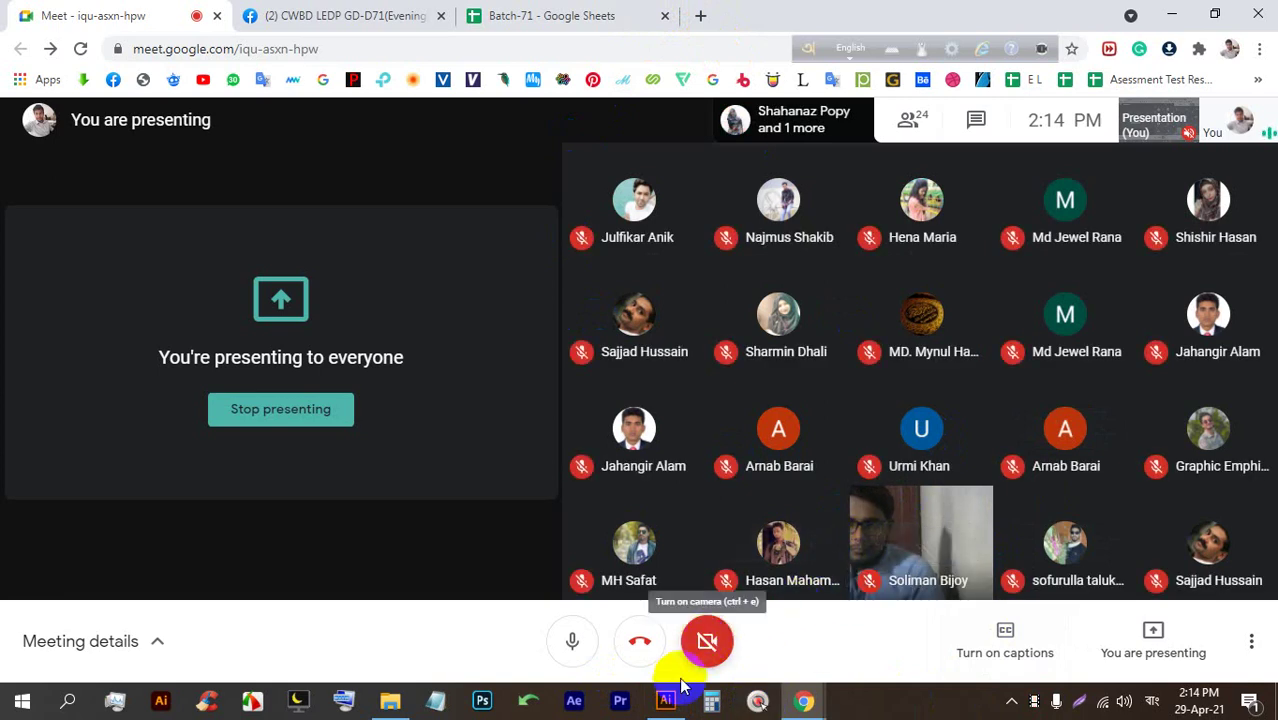
{"action": "left_click", "coordinate": [758, 703]}
{"action": "left_click", "coordinate": [930, 158]}
Admit the person waiting to join the Meet call and stop presenting the screen
{"action": "left_click", "coordinate": [830, 210]}
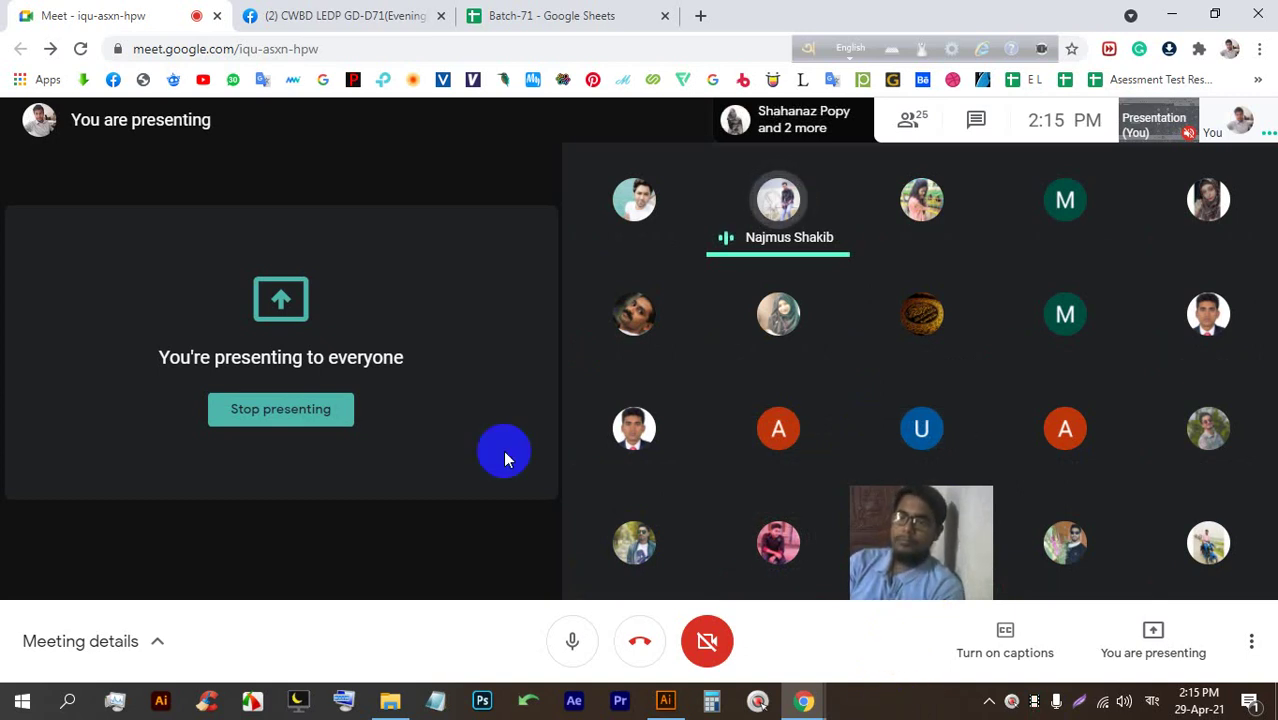
{"action": "left_click", "coordinate": [289, 411]}
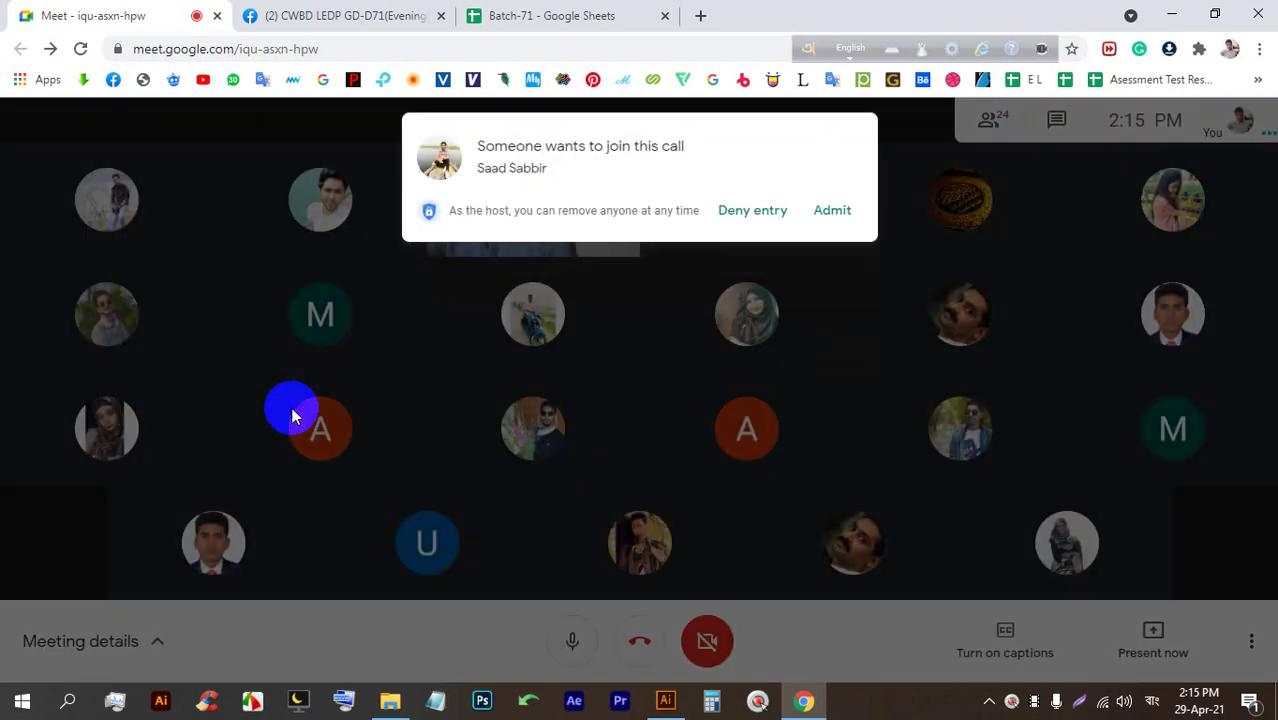
Admit the person waiting to join the Meet call
{"action": "left_click", "coordinate": [829, 213]}
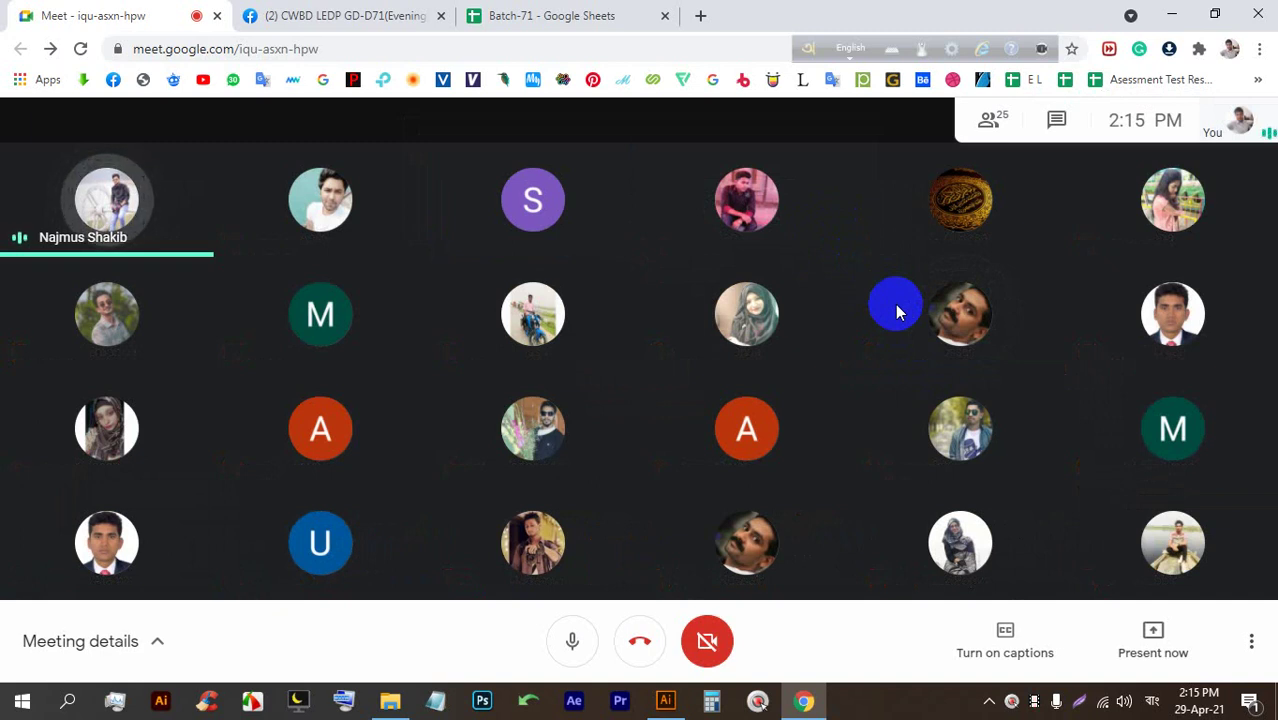
{"action": "left_click", "coordinate": [1152, 630]}
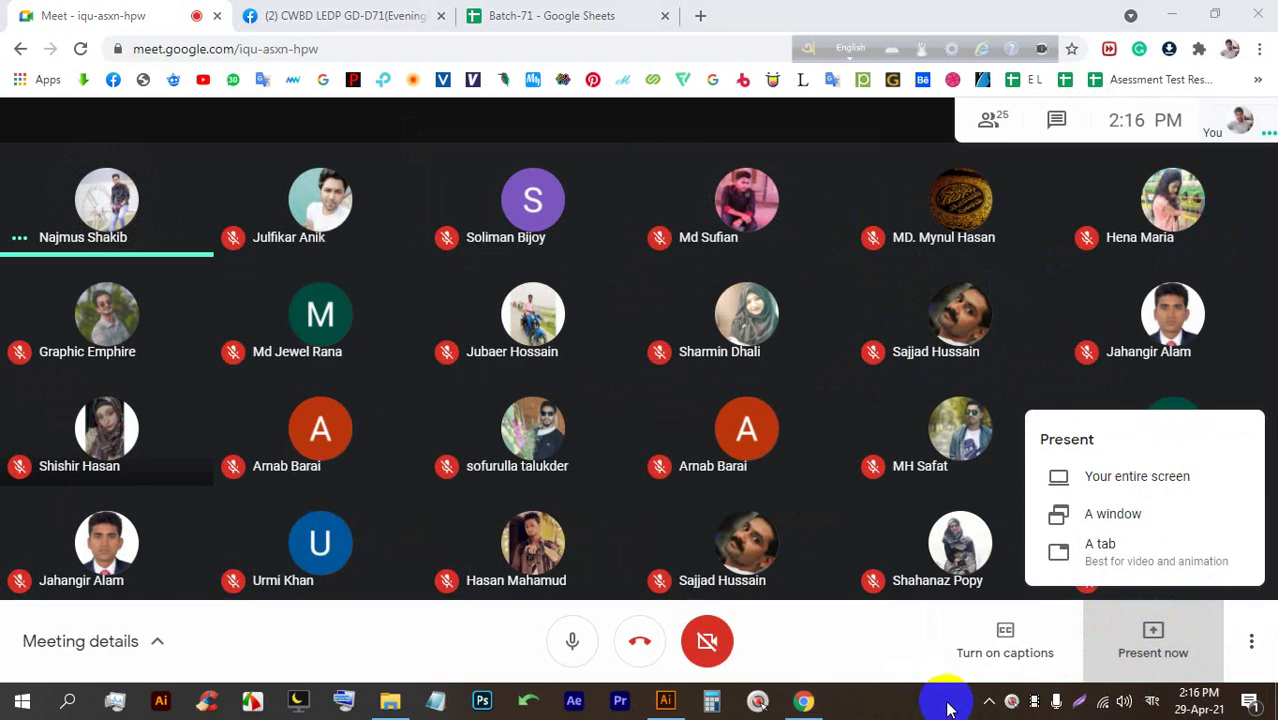
{"action": "left_click", "coordinate": [1150, 634]}
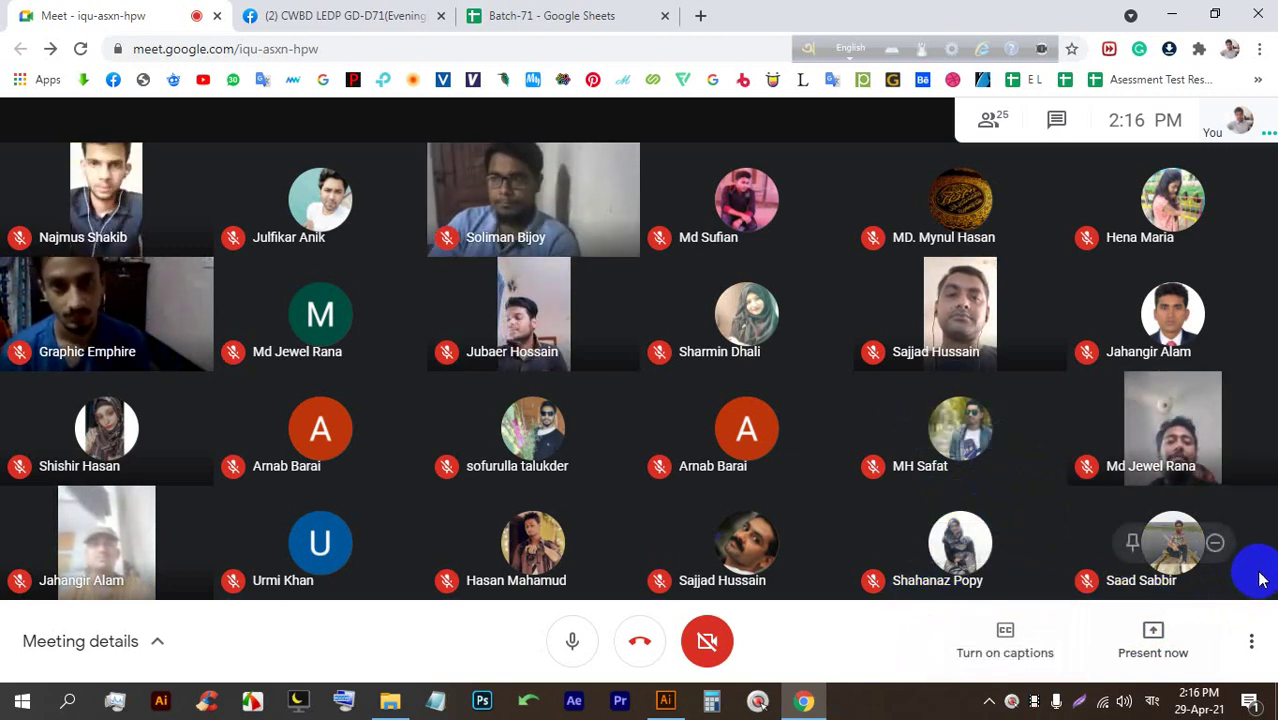
Capture the whole screen of the Meet call with Lightshot and browse to folder 71 for saving the image
{"action": "key", "text": "Print"}
{"action": "left_click_drag", "start_coordinate": [0, 0], "coordinate": [1238, 689]}
{"action": "left_click", "coordinate": [1243, 697]}
{"action": "left_click", "coordinate": [386, 47]}
{"action": "left_click", "coordinate": [386, 47]}
{"action": "double_click", "coordinate": [180, 255]}
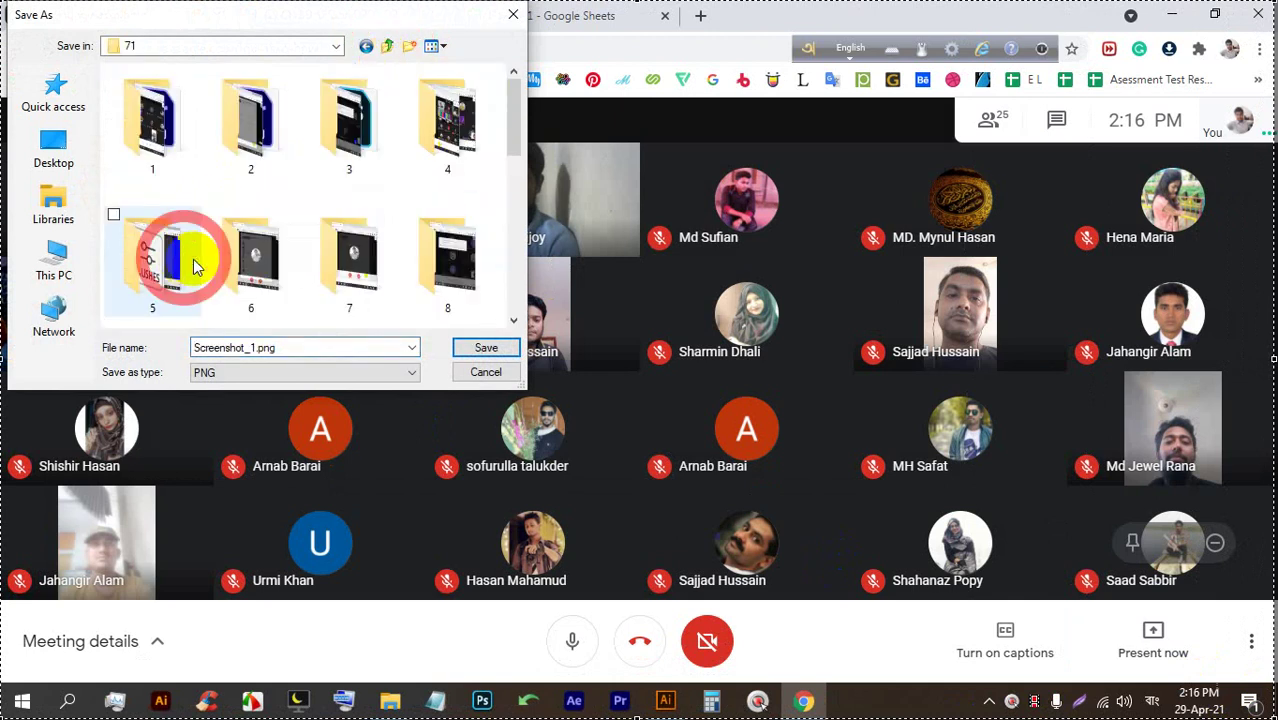
Create a folder named 23 inside folder 71 and save the capture there as Screenshot_1.png
{"action": "scroll", "coordinate": [250, 270], "scroll_direction": "down", "scroll_amount": 5}
{"action": "right_click", "coordinate": [348, 241]}
{"action": "mouse_move", "coordinate": [395, 420]}
{"action": "left_click", "coordinate": [562, 423]}
{"action": "type", "text": "23"}
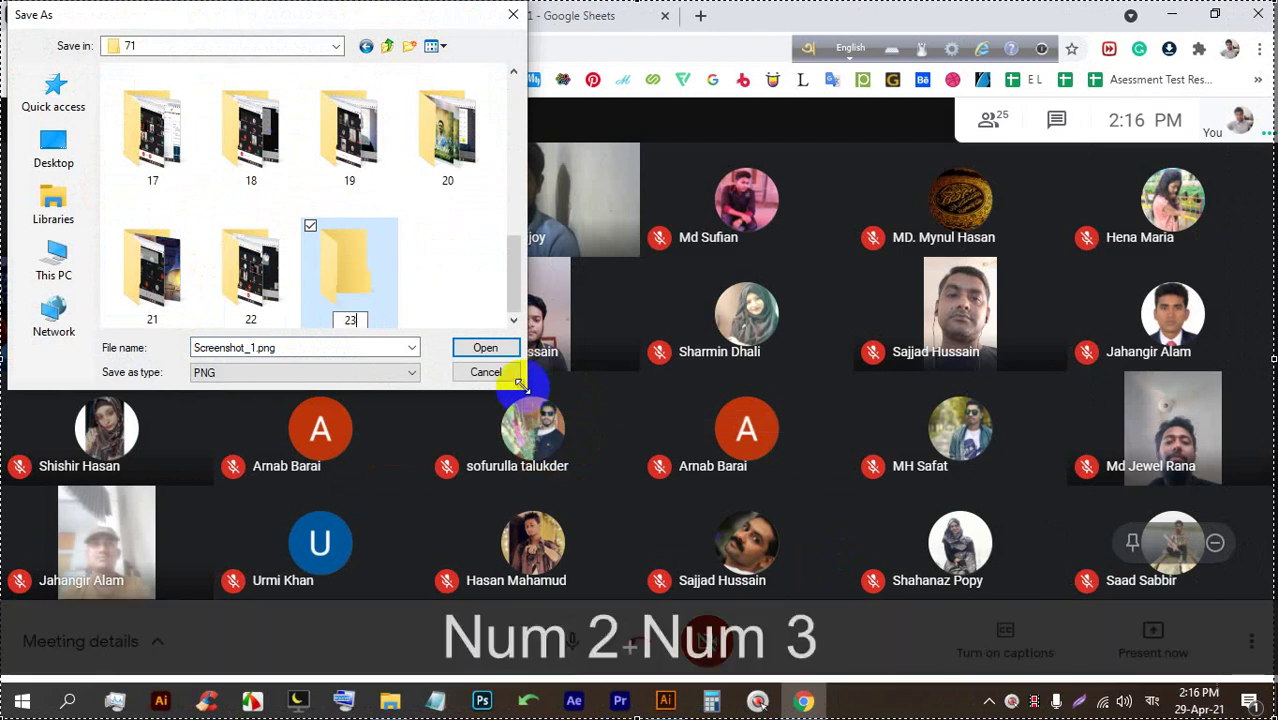
{"action": "key", "text": "Return"}
{"action": "left_click", "coordinate": [485, 347]}
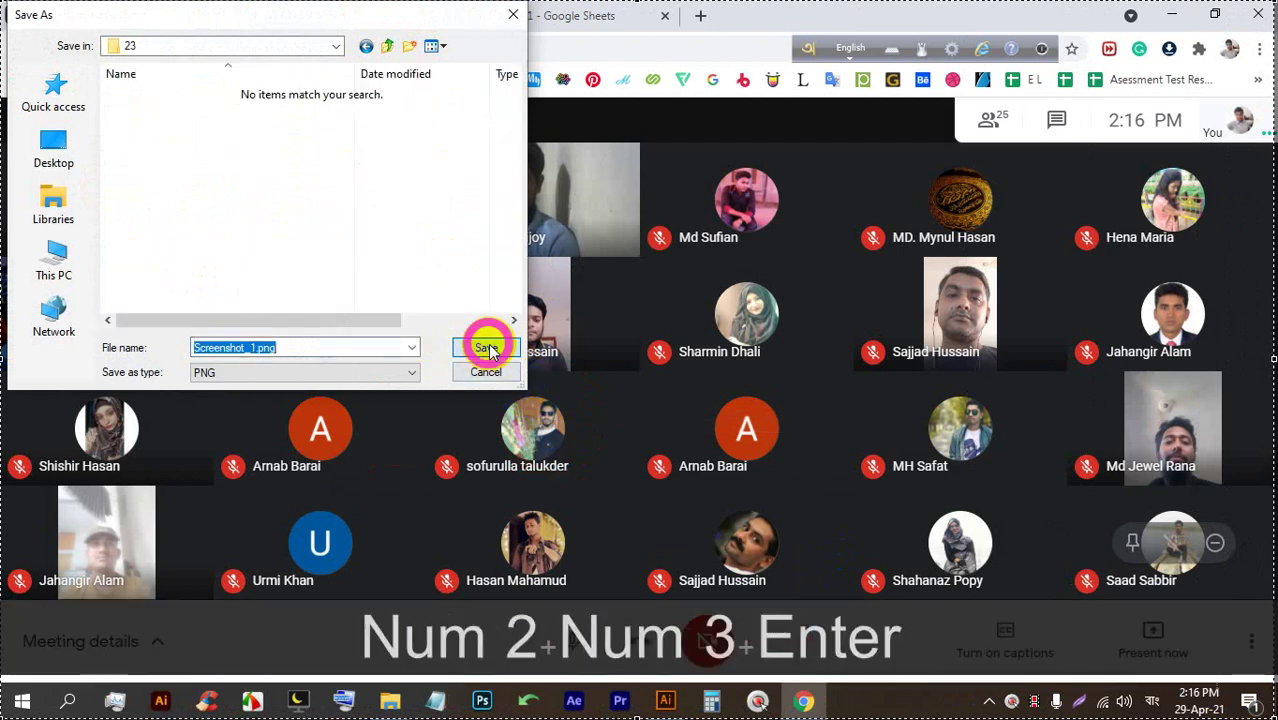
{"action": "left_click", "coordinate": [486, 347]}
Admit the waiting person, present the entire screen in the Meet call and hide the sharing notice
{"action": "left_click", "coordinate": [833, 211]}
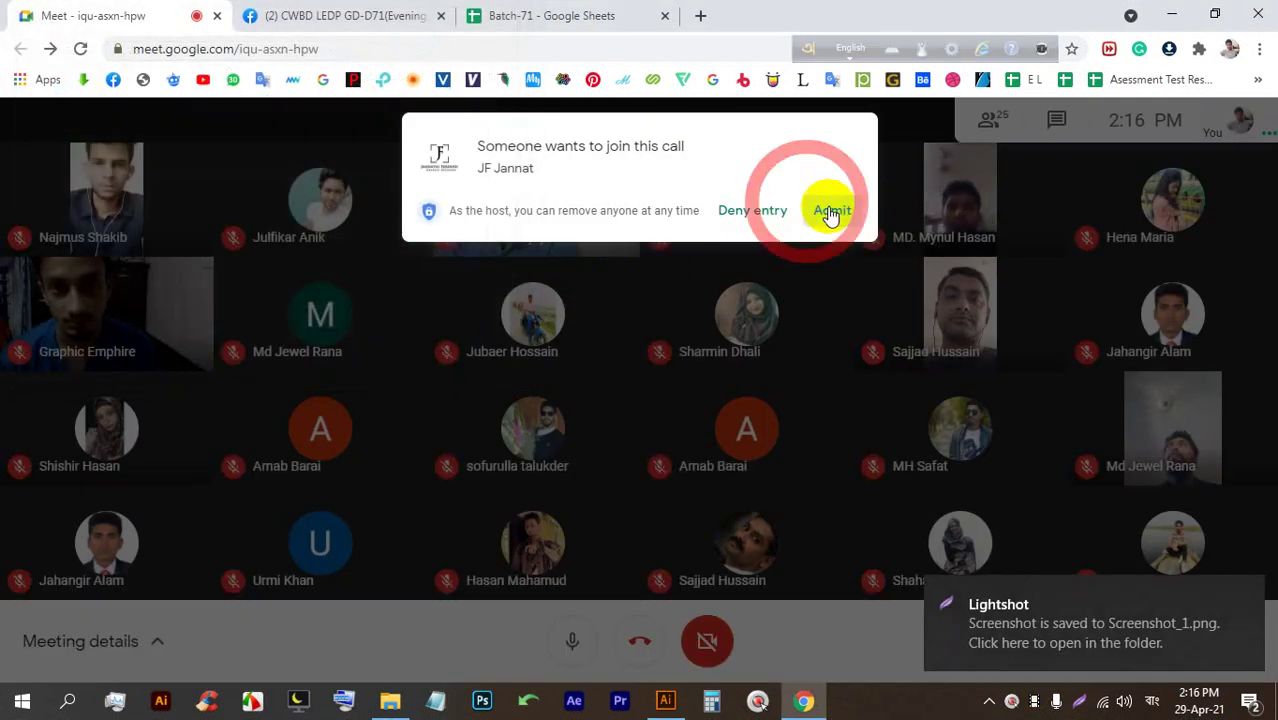
{"action": "left_click", "coordinate": [1166, 625]}
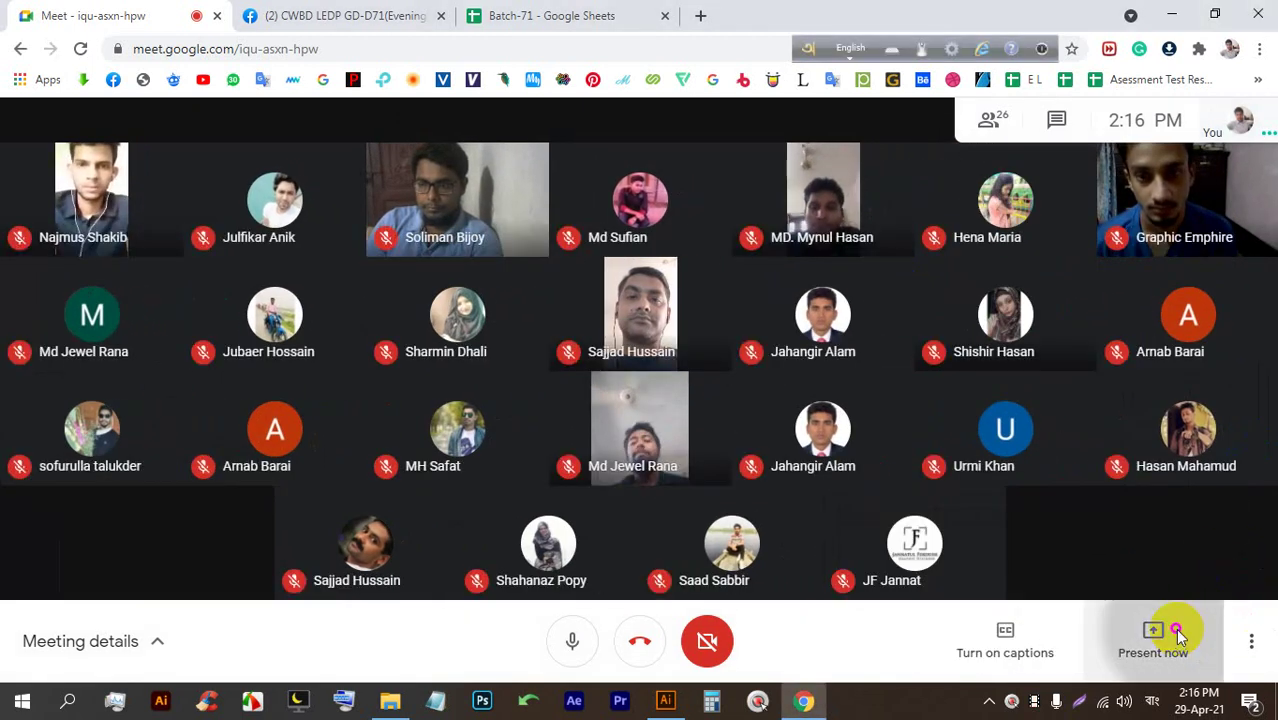
{"action": "left_click", "coordinate": [1121, 477]}
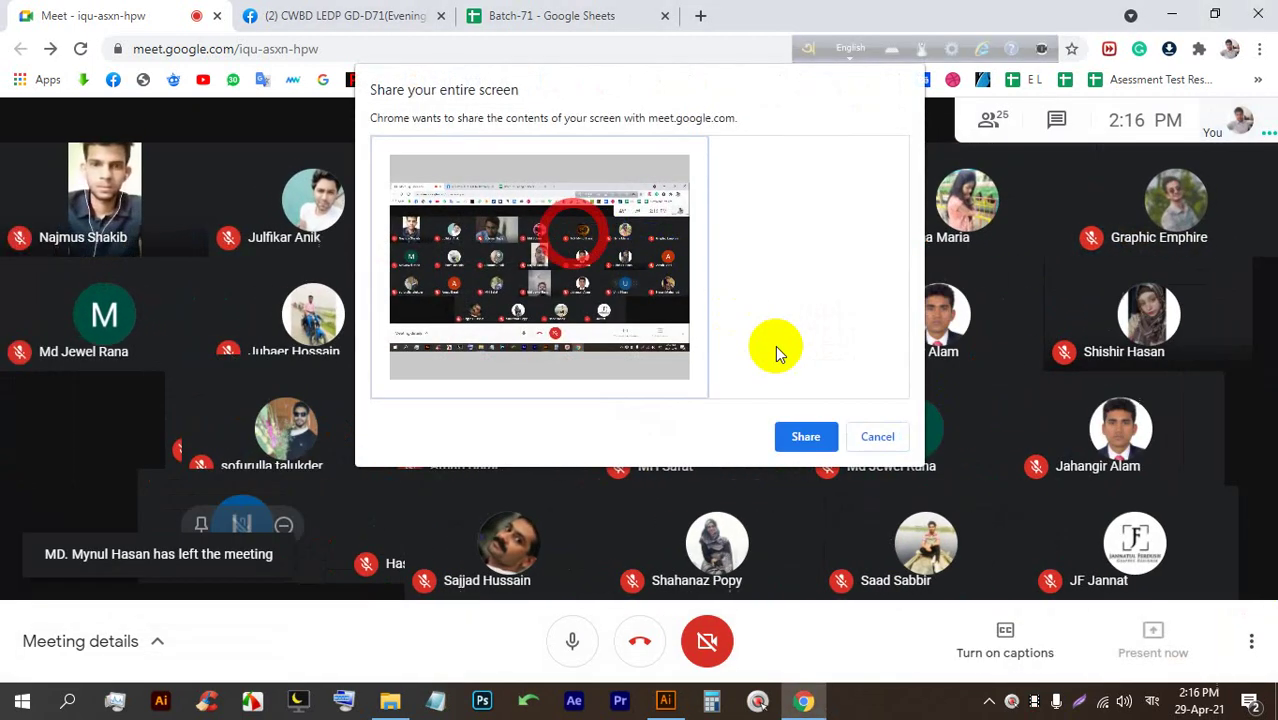
{"action": "left_click", "coordinate": [803, 434]}
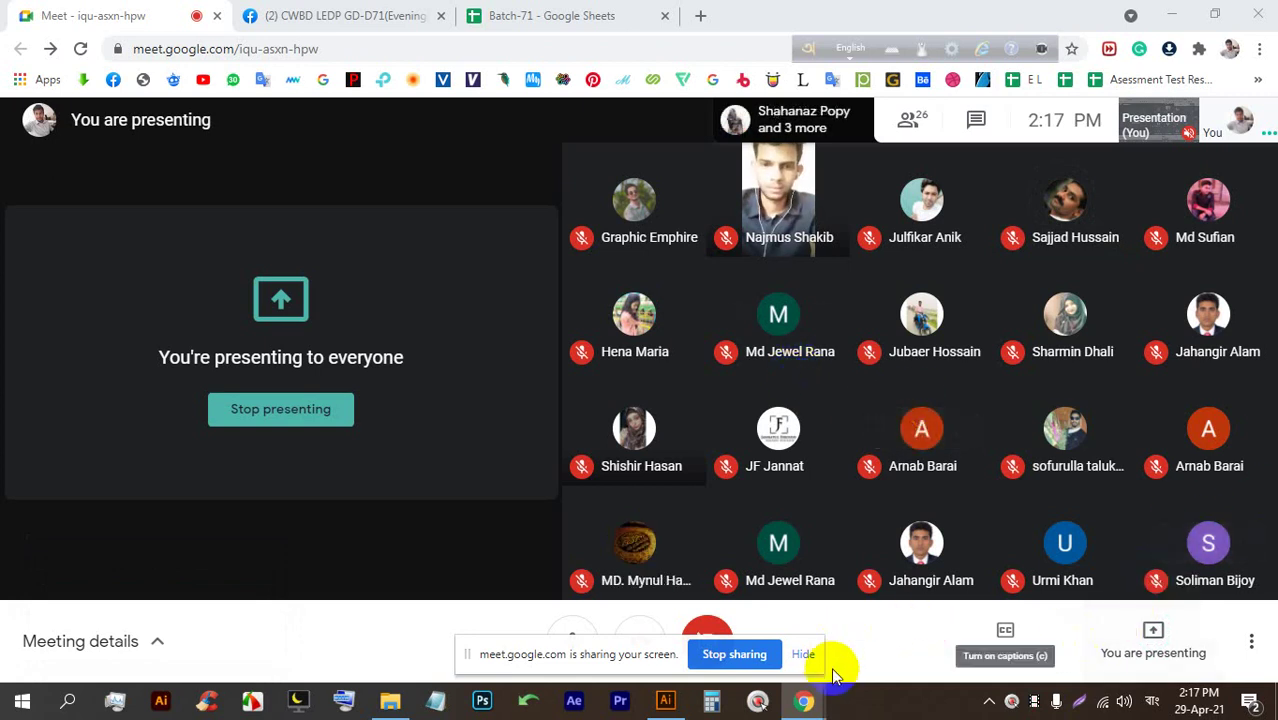
{"action": "left_click", "coordinate": [803, 654]}
Switch to Illustrator, create a Web-Large 1920 x 1080 px document, and close the Gradient panel and the Untitled-1 document
{"action": "left_click", "coordinate": [665, 700]}
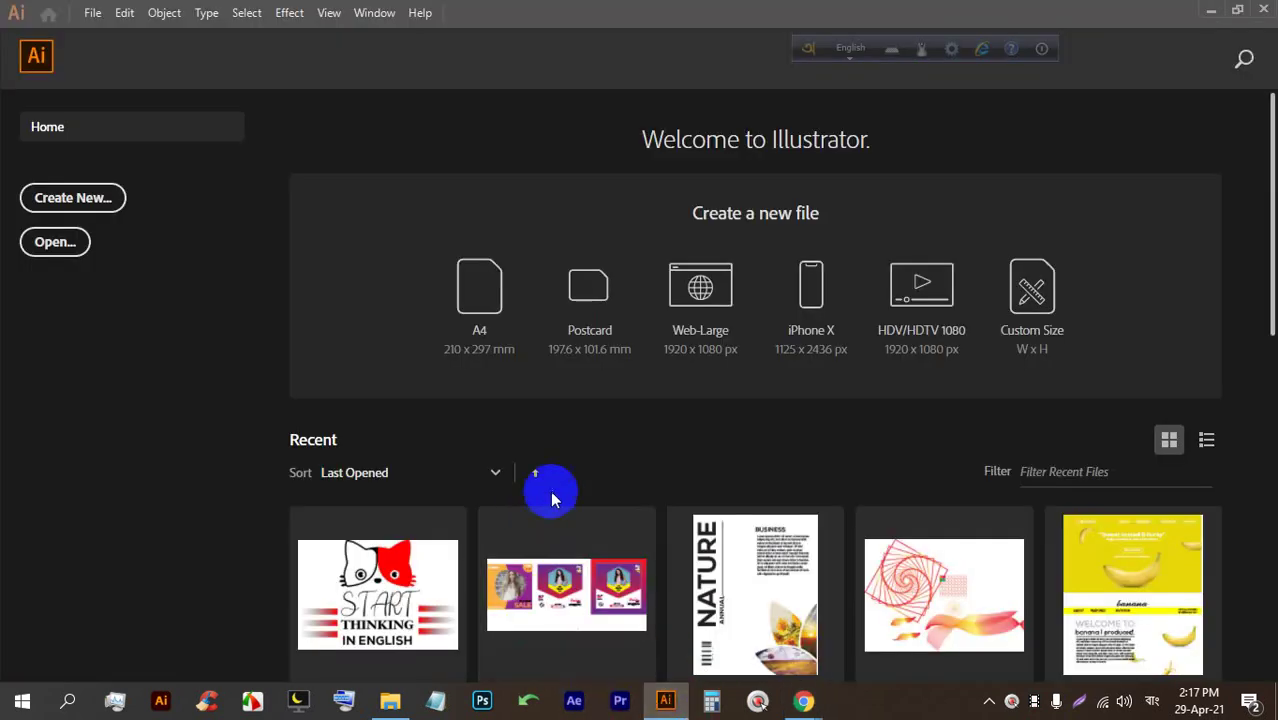
{"action": "left_click", "coordinate": [697, 302]}
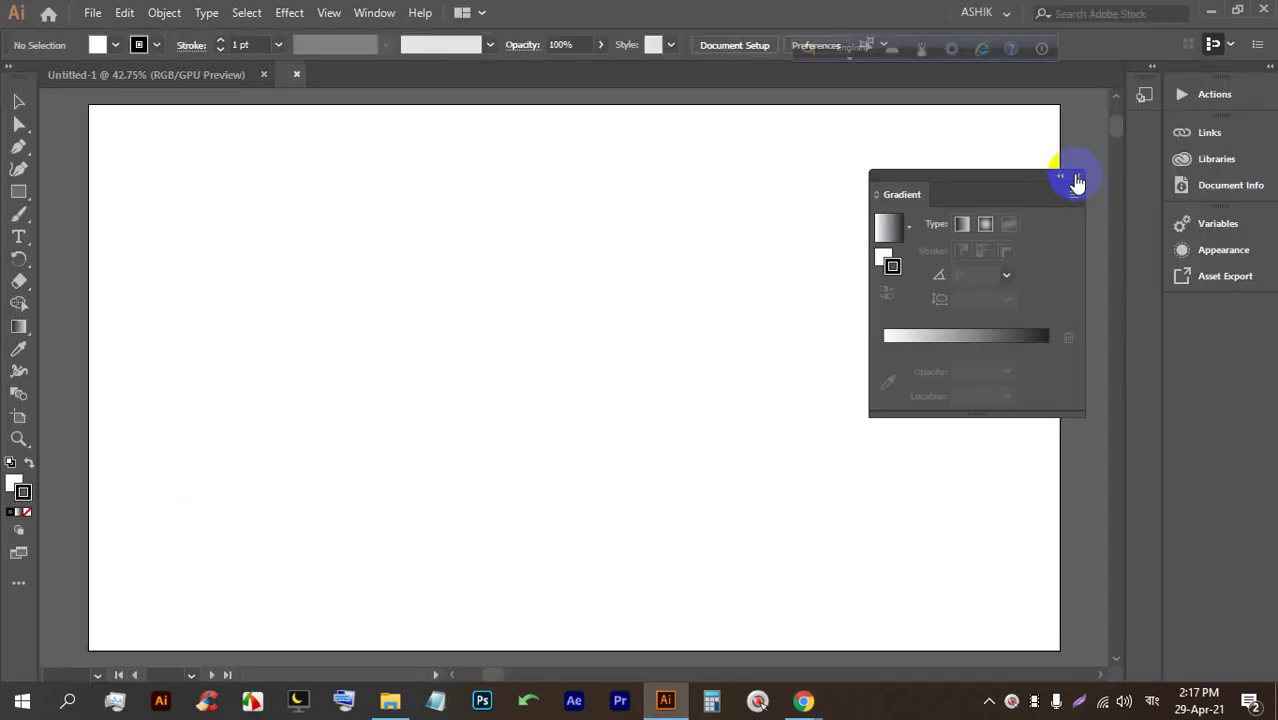
{"action": "left_click", "coordinate": [1077, 177]}
{"action": "scroll", "coordinate": [422, 271], "scroll_direction": "up", "scroll_amount": 1}
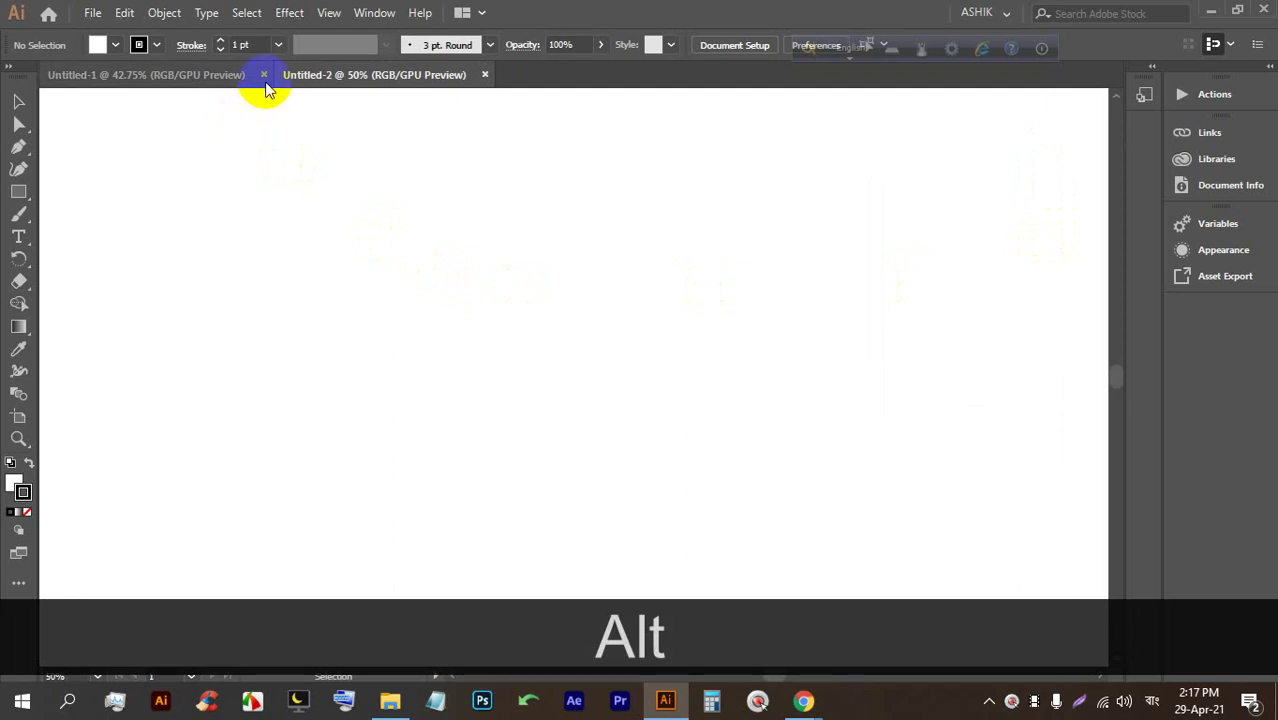
{"action": "left_click", "coordinate": [263, 76]}
{"action": "scroll", "coordinate": [303, 170], "scroll_direction": "down", "scroll_amount": 1}
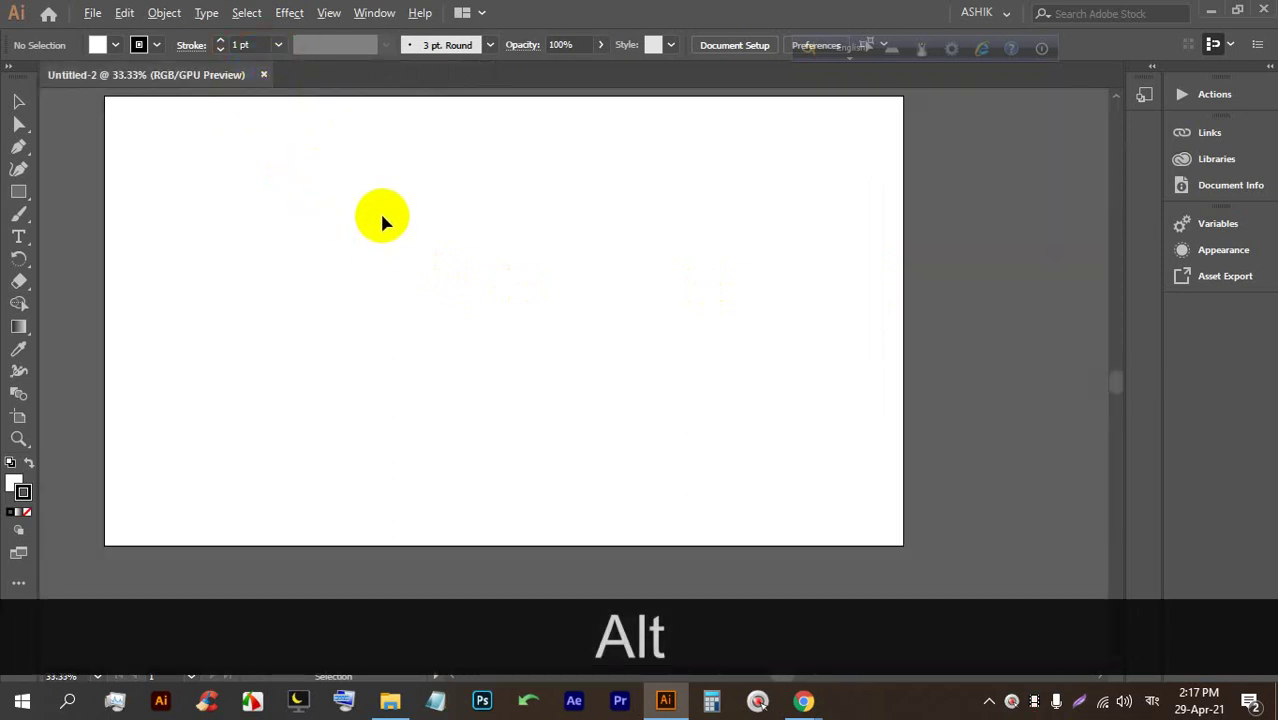
{"action": "scroll", "coordinate": [411, 282], "scroll_direction": "up", "scroll_amount": 1}
{"action": "scroll", "coordinate": [458, 347], "scroll_direction": "down", "scroll_amount": 1}
{"action": "scroll", "coordinate": [438, 319], "scroll_direction": "down", "scroll_amount": 1}
{"action": "scroll", "coordinate": [440, 321], "scroll_direction": "up", "scroll_amount": 1}
{"action": "scroll", "coordinate": [430, 300], "scroll_direction": "down", "scroll_amount": 2, "text": "alt"}
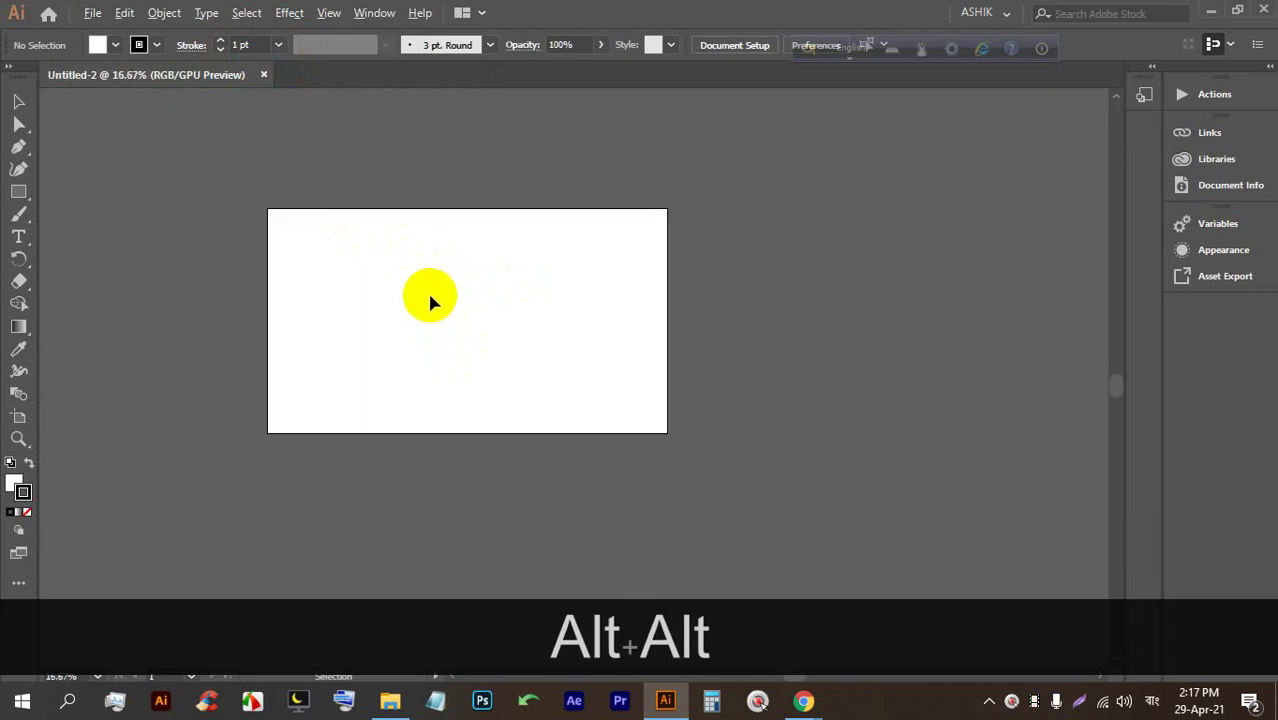
{"action": "scroll", "coordinate": [380, 240], "scroll_direction": "up", "scroll_amount": 2, "text": "alt"}
{"action": "scroll", "coordinate": [405, 285], "scroll_direction": "down", "scroll_amount": 1}
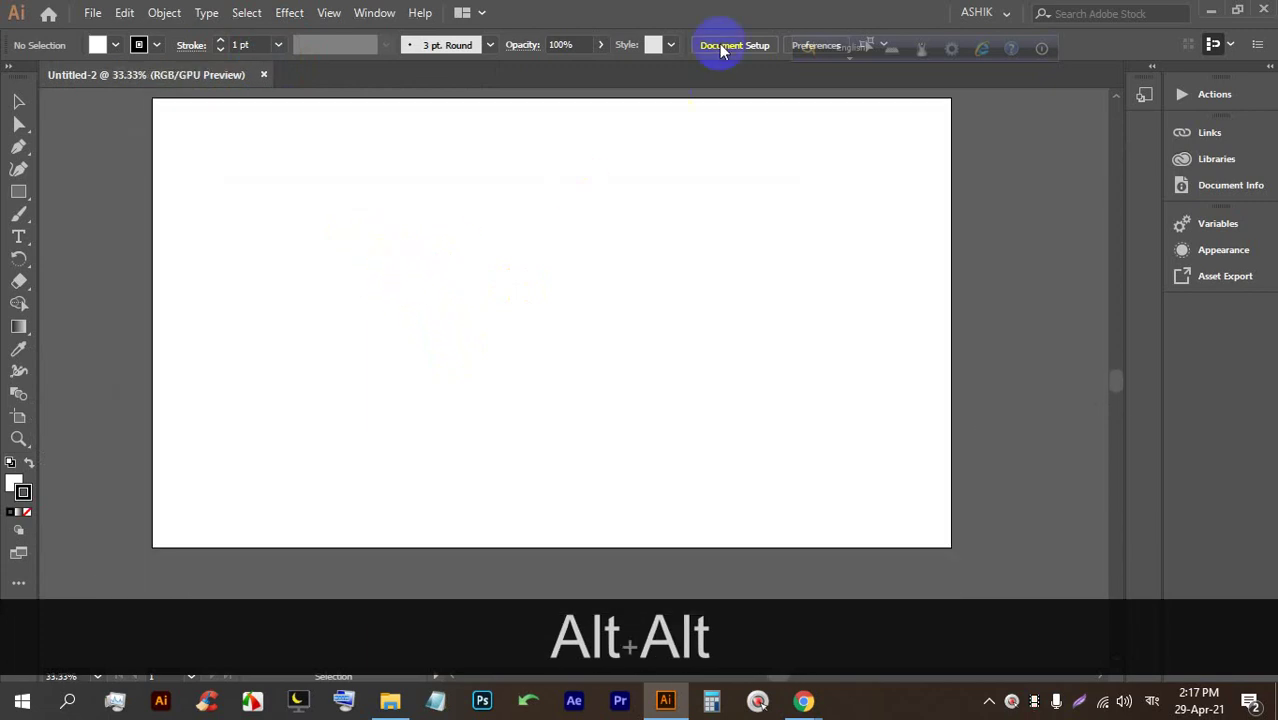
Move the floating keyboard-language toolbar out of the way and send it to the system tray
{"action": "left_click_drag", "start_coordinate": [805, 42], "coordinate": [822, 10]}
{"action": "left_click", "coordinate": [1056, 16]}
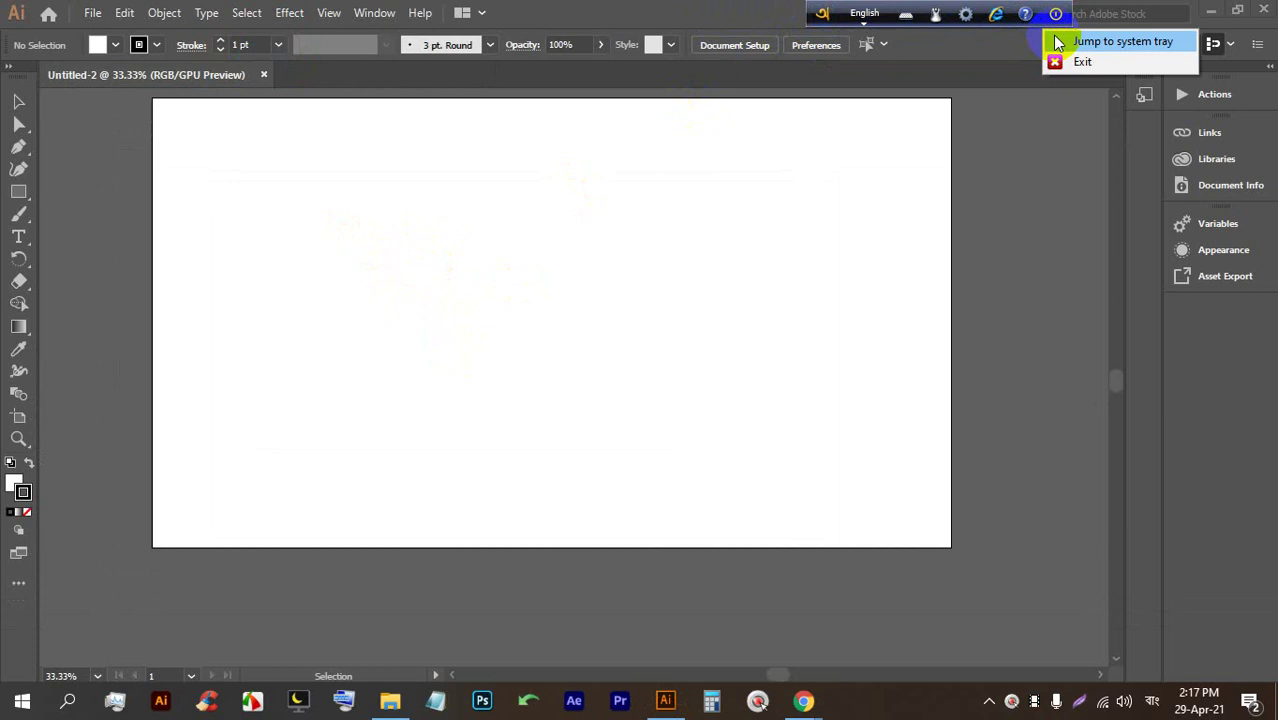
{"action": "left_click", "coordinate": [1051, 42]}
{"action": "scroll", "coordinate": [527, 338], "scroll_direction": "up", "scroll_amount": 1}
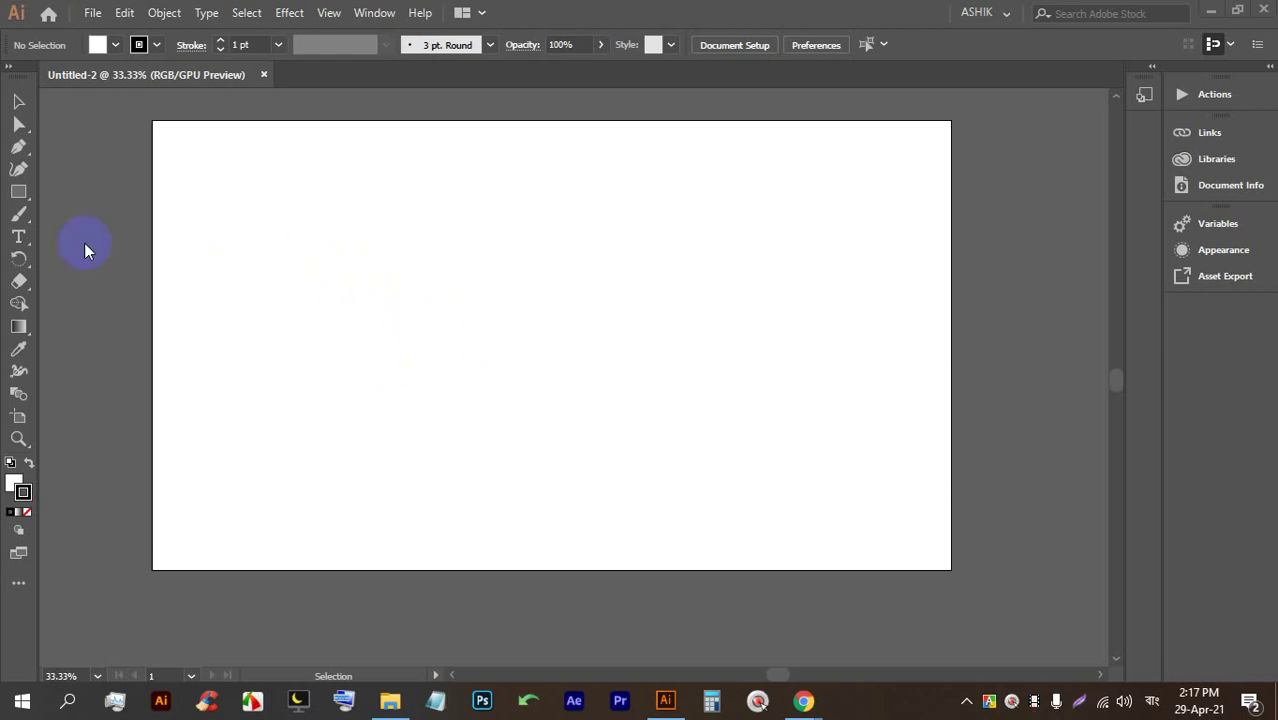
Set up the Pen tool with no stroke and a red fill
{"action": "left_click", "coordinate": [18, 147]}
{"action": "left_click", "coordinate": [155, 45]}
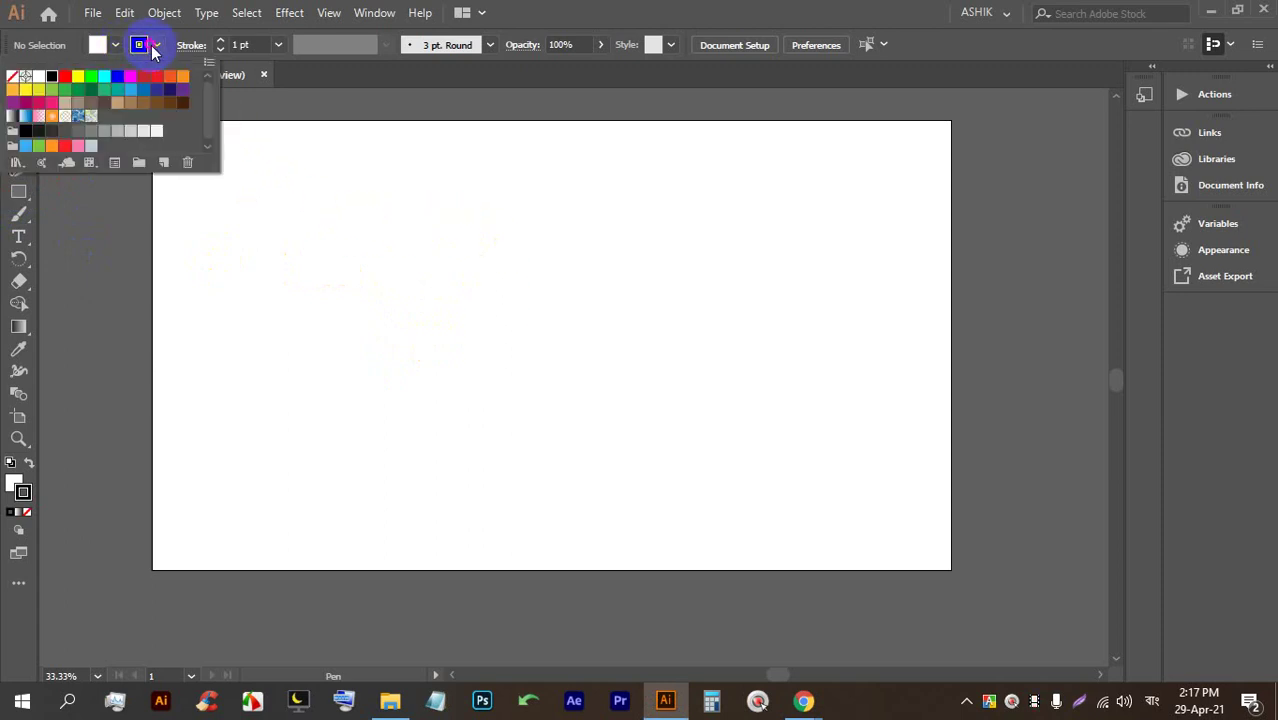
{"action": "left_click", "coordinate": [10, 74]}
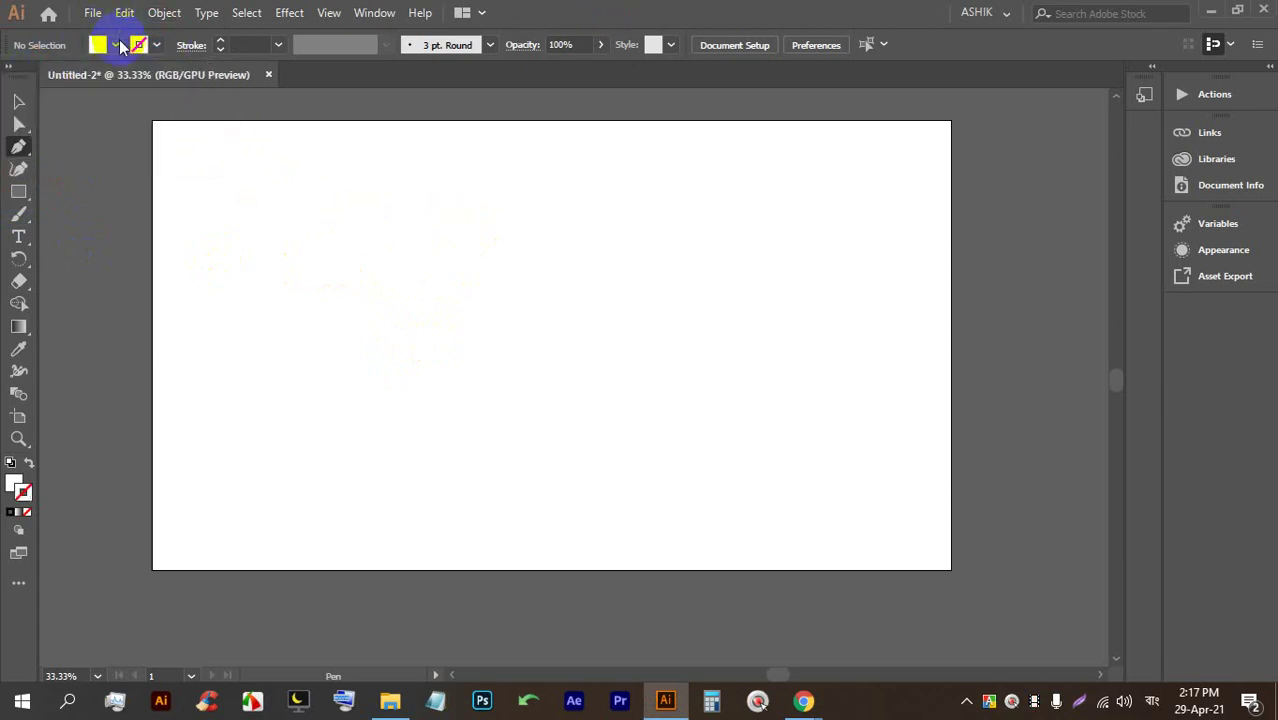
{"action": "left_click", "coordinate": [115, 45]}
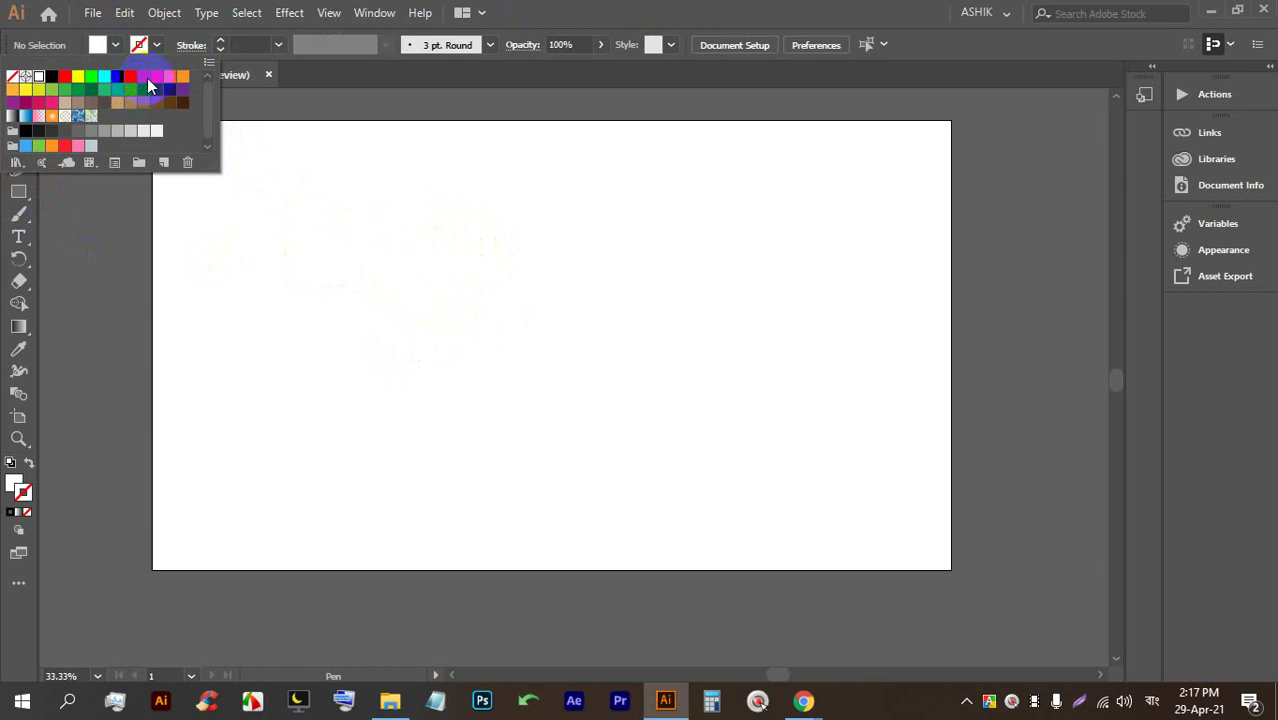
{"action": "left_click", "coordinate": [130, 76]}
{"action": "left_click", "coordinate": [579, 9]}
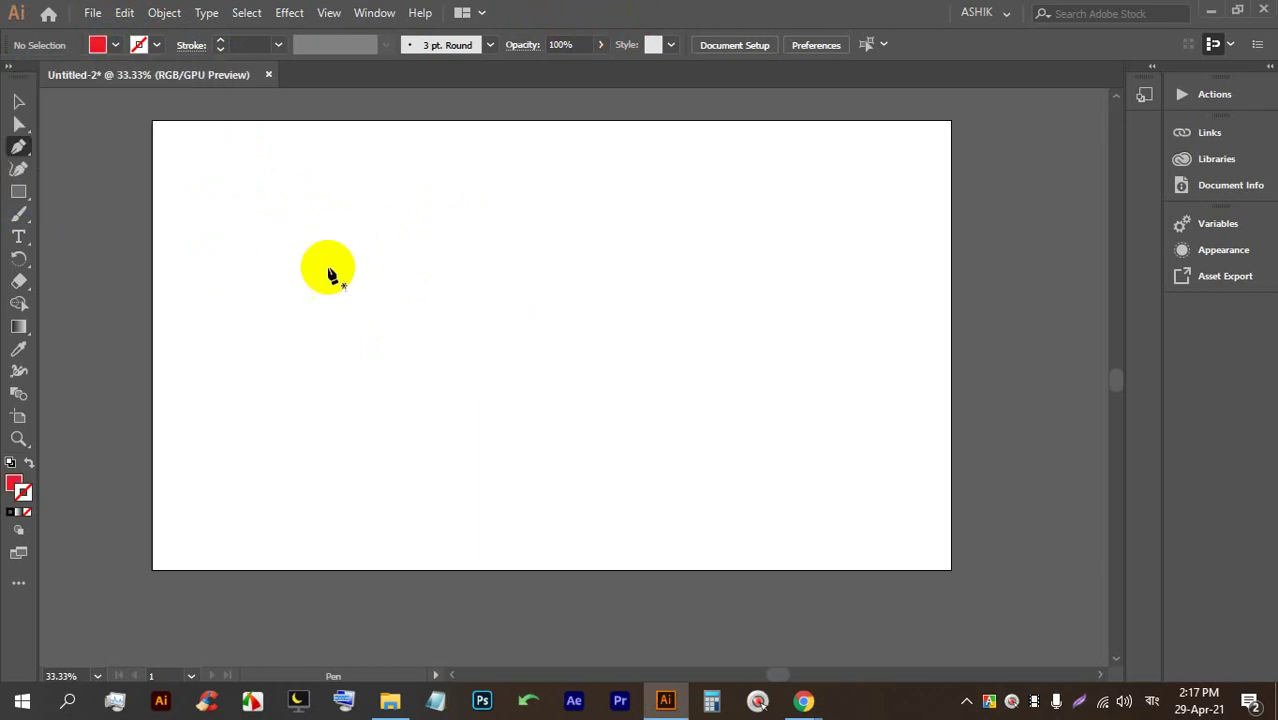
Draw a closed red shape with a straight vertical side, a flat horizontal base and a zigzag upper edge of uneven peaks
{"action": "left_click", "coordinate": [295, 230]}
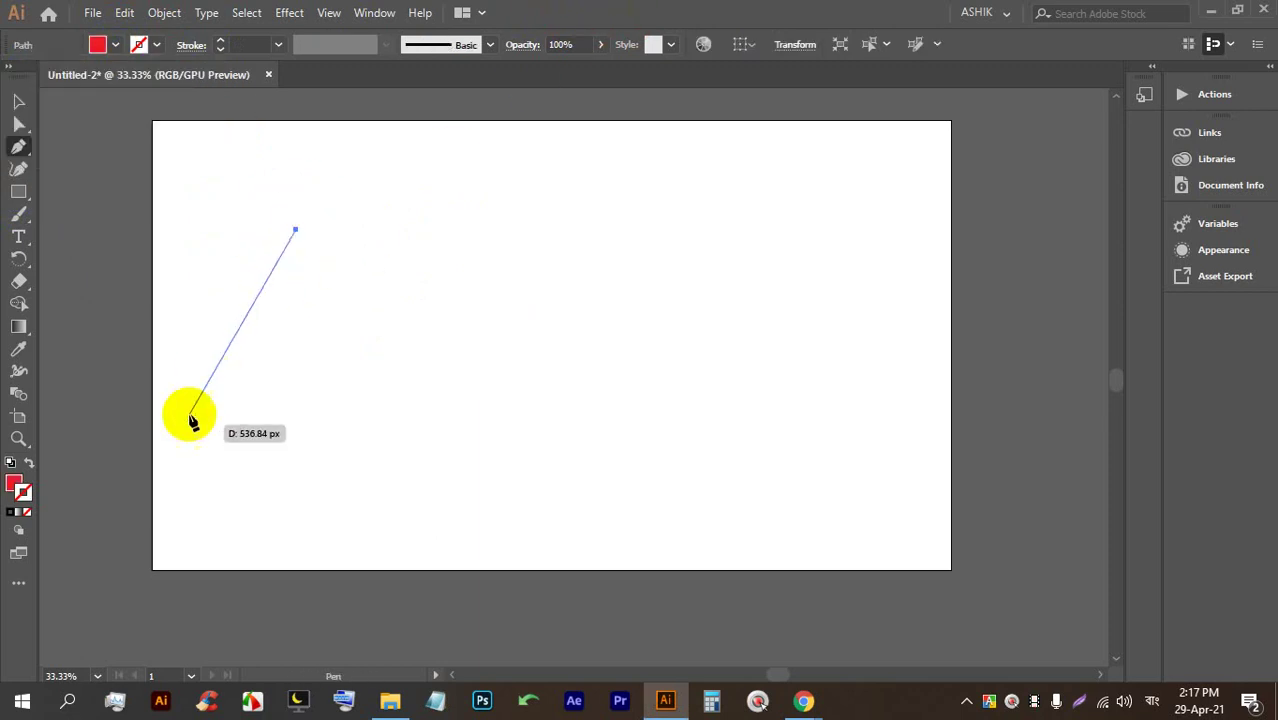
{"action": "left_click", "coordinate": [295, 468], "text": "shift"}
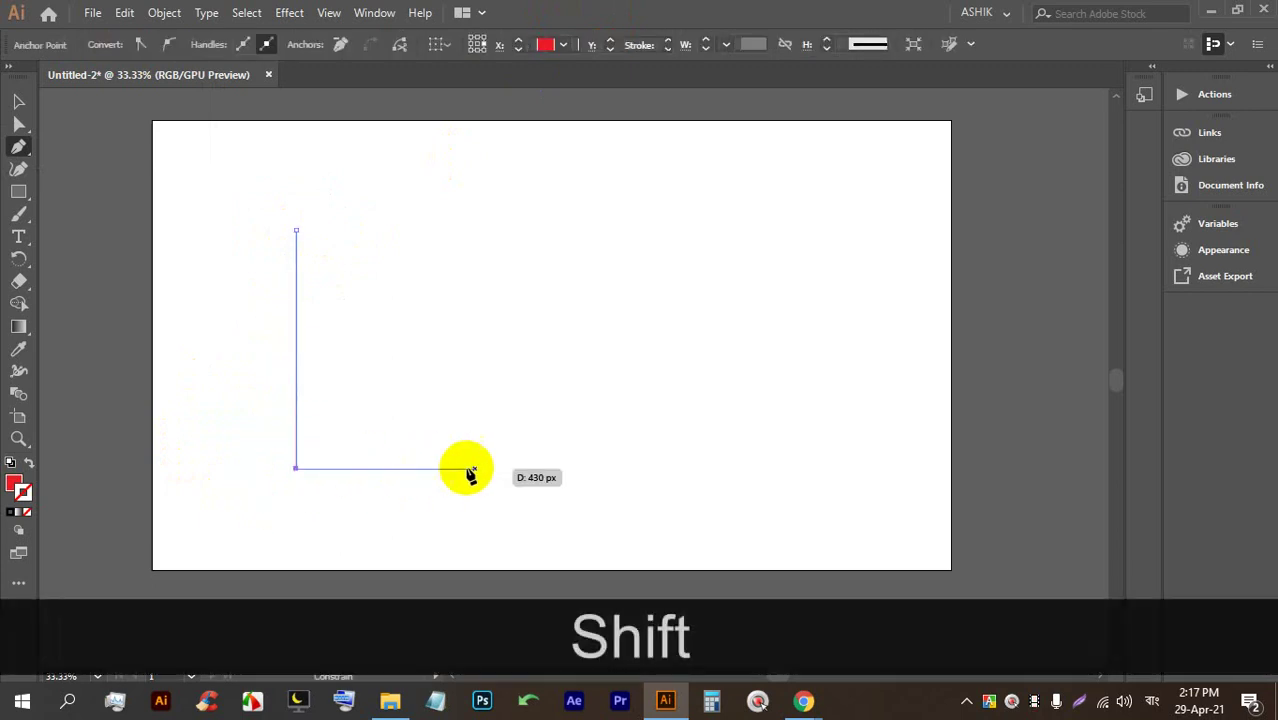
{"action": "left_click", "coordinate": [877, 468], "text": "shift"}
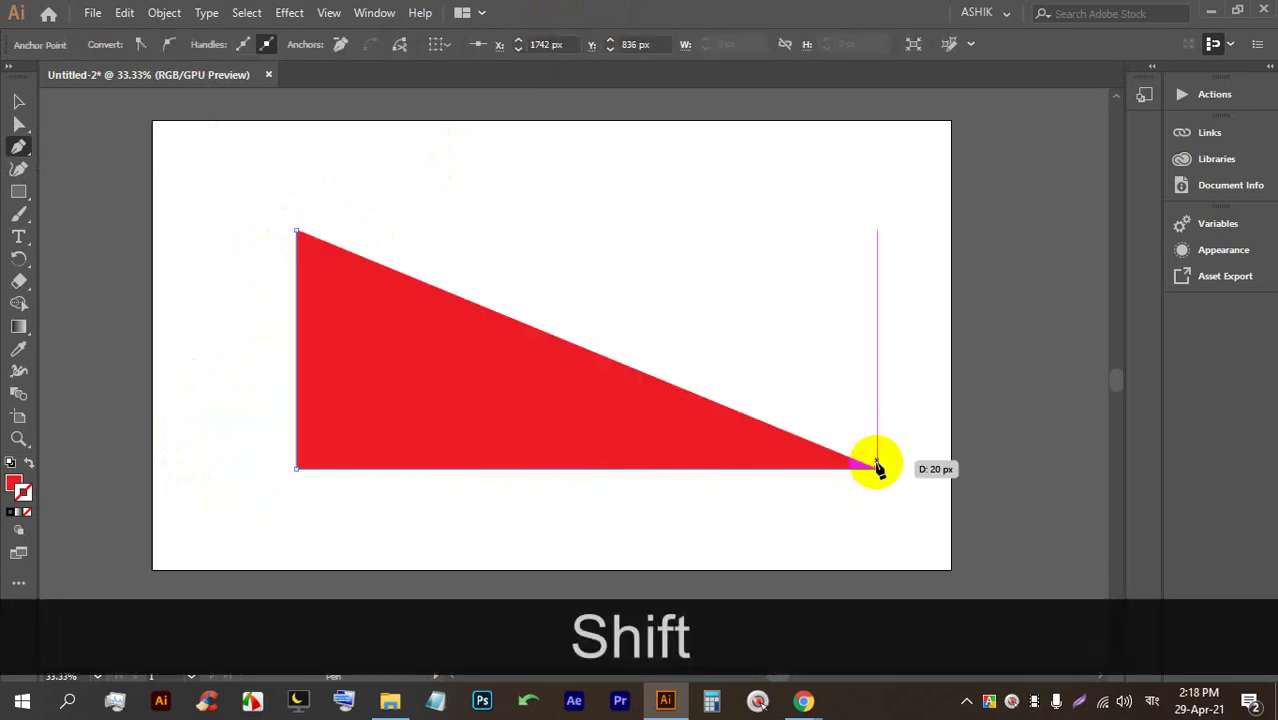
{"action": "left_click", "coordinate": [876, 374], "text": "shift"}
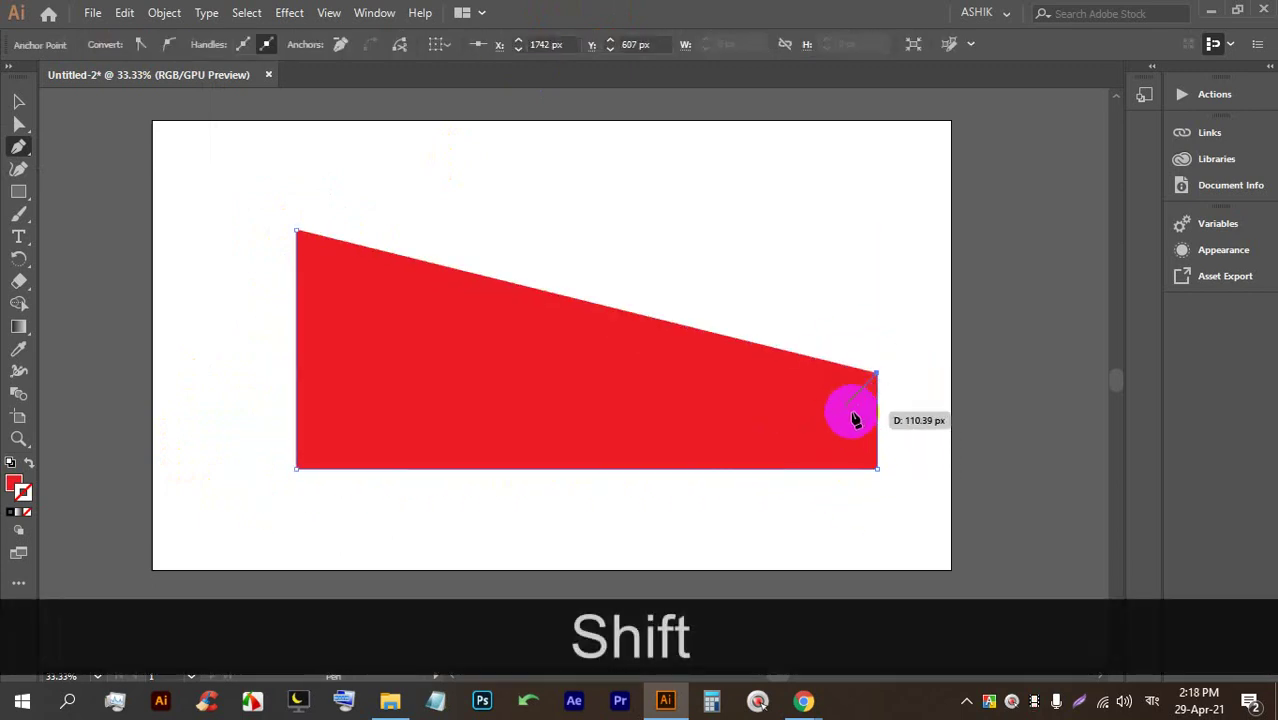
{"action": "left_click", "coordinate": [808, 440], "text": "shift"}
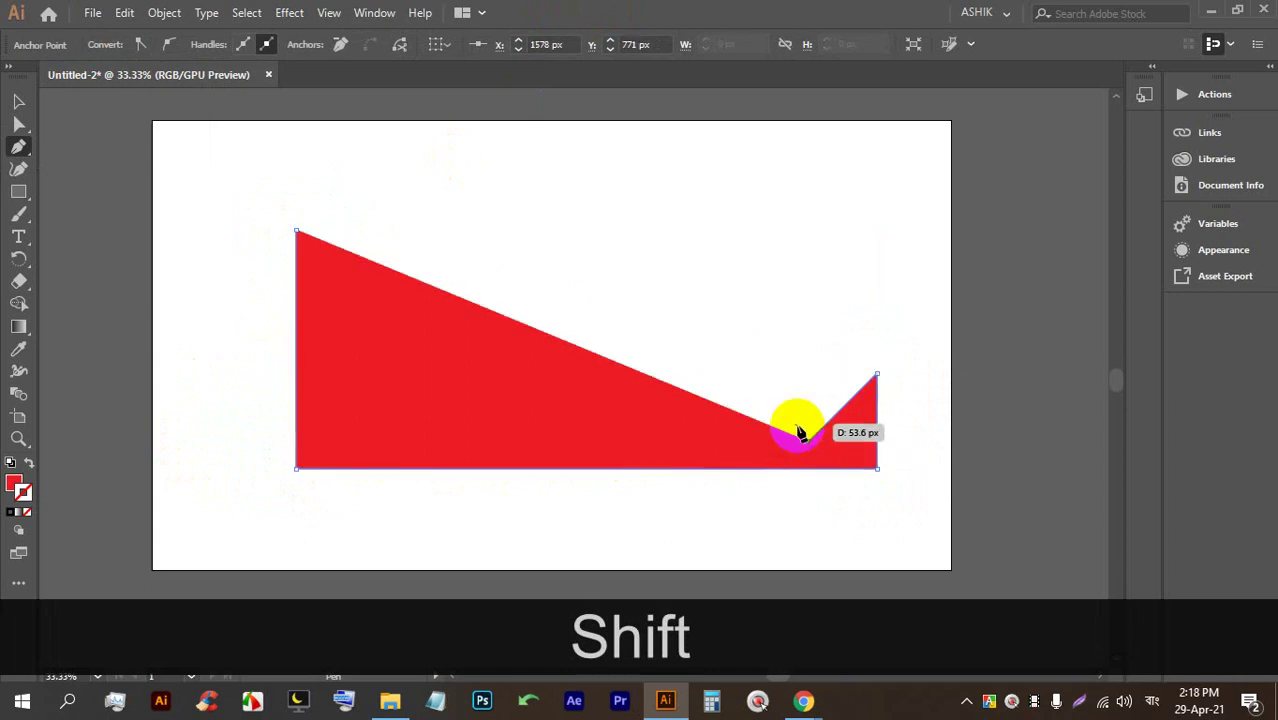
{"action": "left_click", "coordinate": [718, 252]}
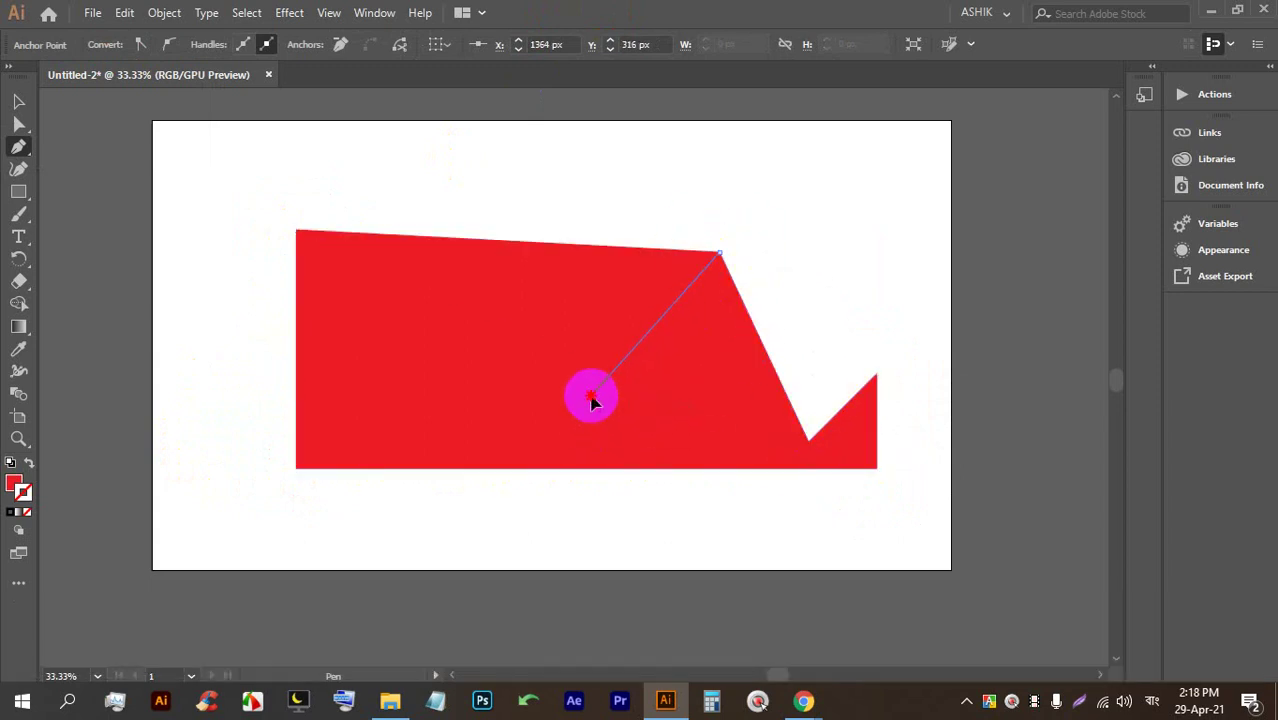
{"action": "left_click", "coordinate": [591, 395]}
{"action": "left_click", "coordinate": [508, 185]}
{"action": "left_click", "coordinate": [400, 424]}
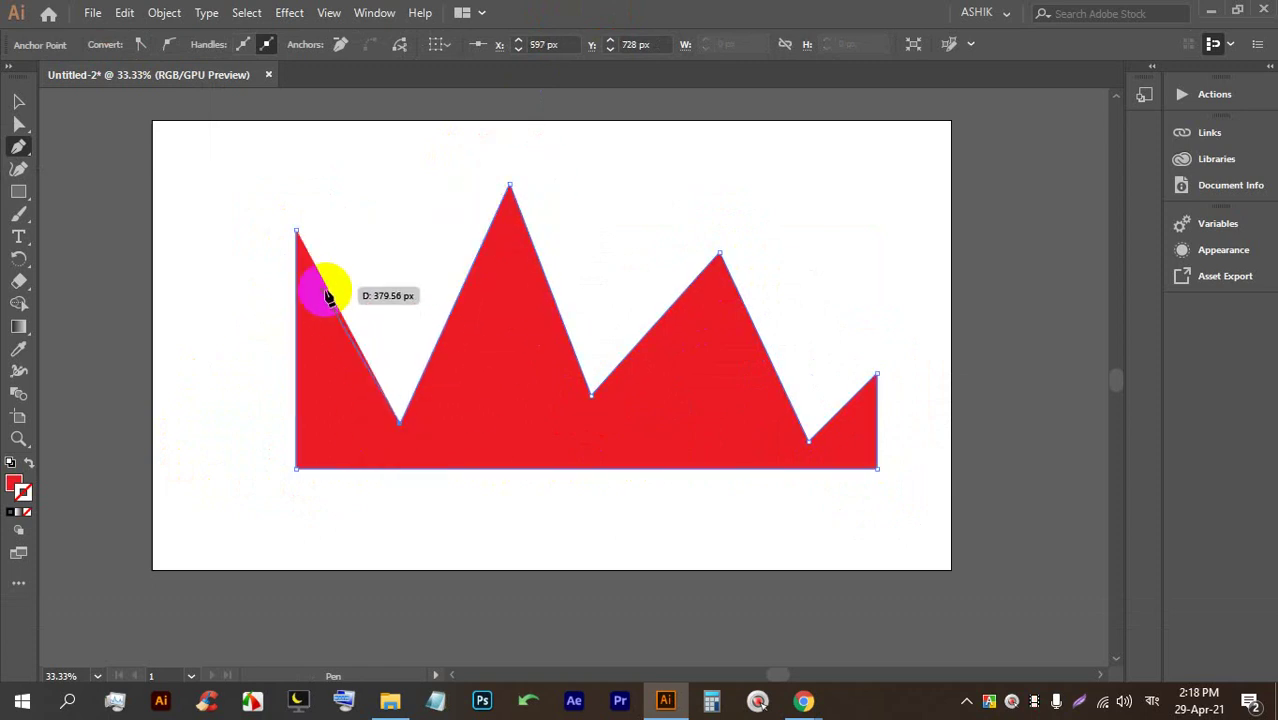
{"action": "left_click", "coordinate": [296, 232]}
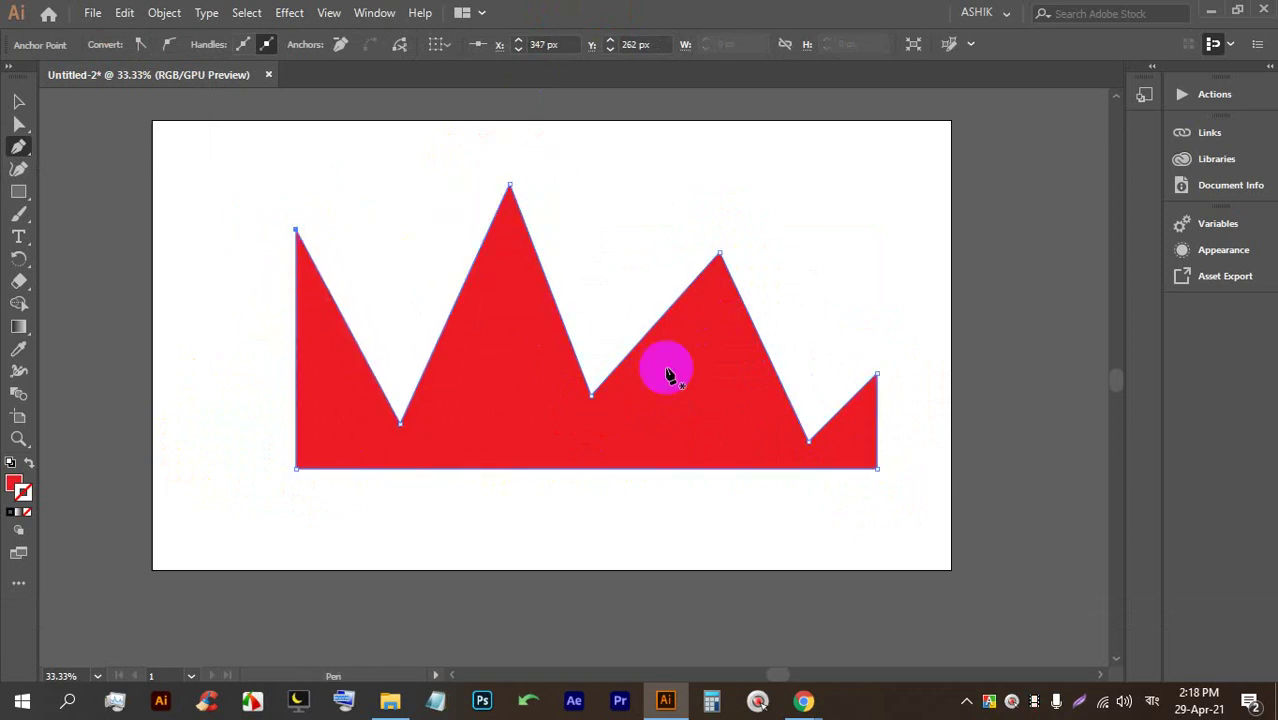
Switch to the Meet call, admit the person waiting to join, and return to Illustrator
{"action": "left_click", "coordinate": [803, 700]}
{"action": "left_click", "coordinate": [693, 625]}
{"action": "left_click", "coordinate": [829, 215]}
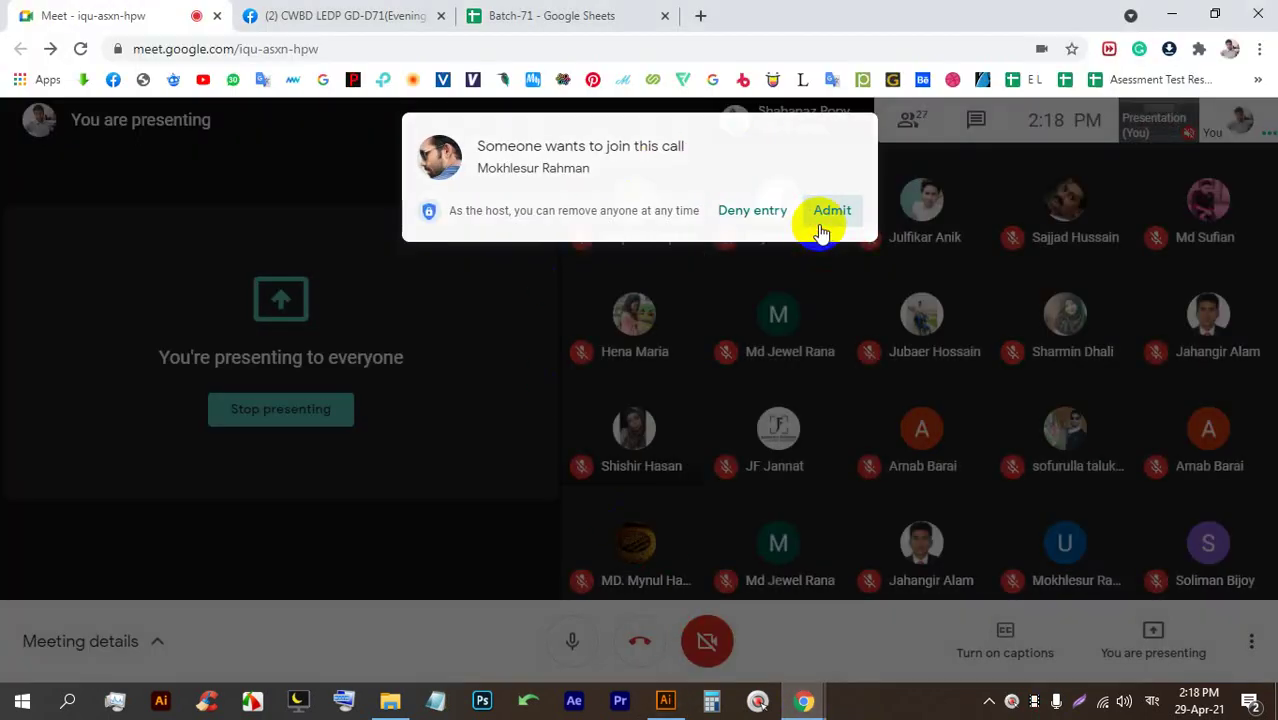
{"action": "left_click", "coordinate": [665, 700]}
Move the red zigzag shape slightly left and down on the artboard with the Selection tool and leave it selected
{"action": "left_click", "coordinate": [18, 101]}
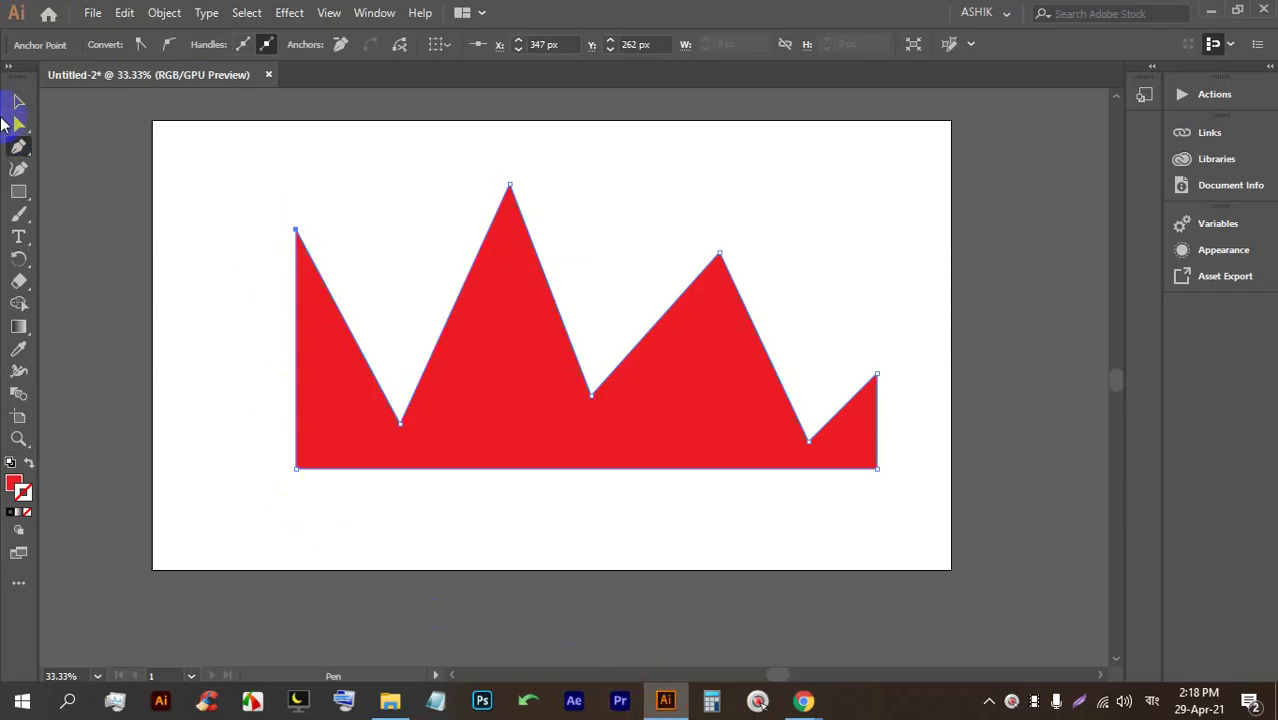
{"action": "left_click", "coordinate": [687, 165]}
{"action": "left_click_drag", "start_coordinate": [656, 422], "coordinate": [639, 399]}
{"action": "left_click", "coordinate": [900, 385]}
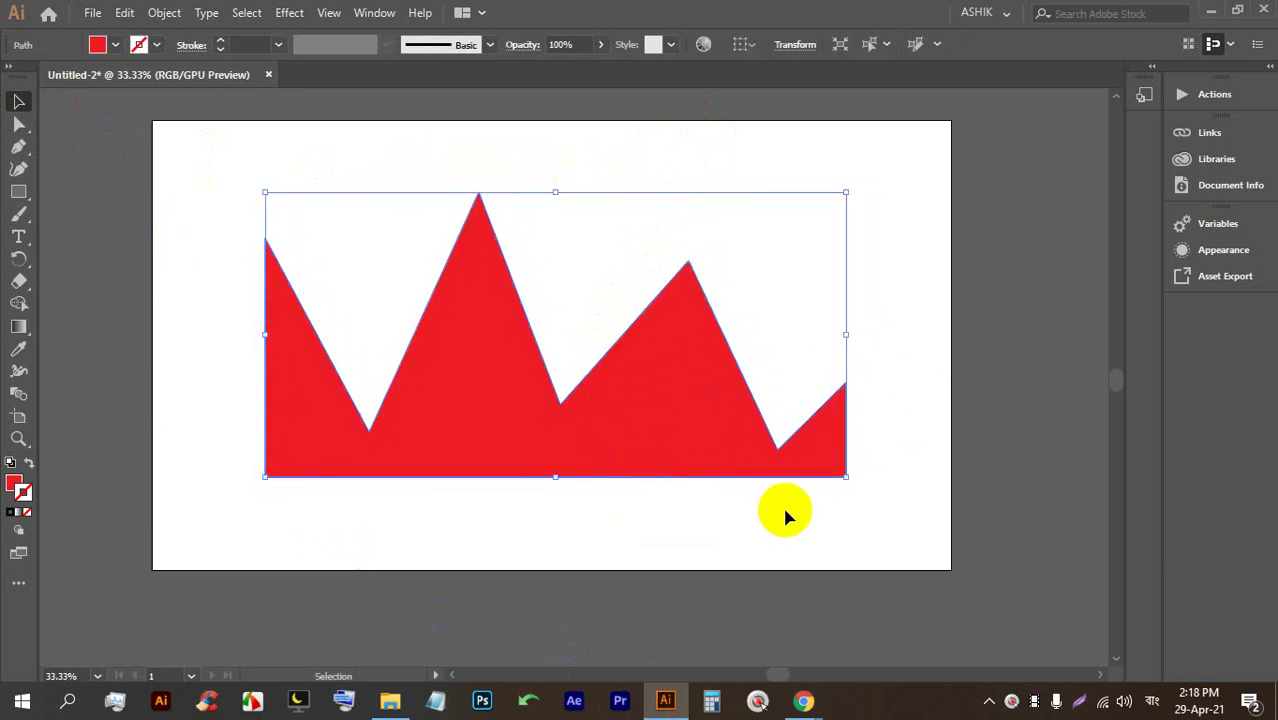
{"action": "left_click", "coordinate": [751, 541]}
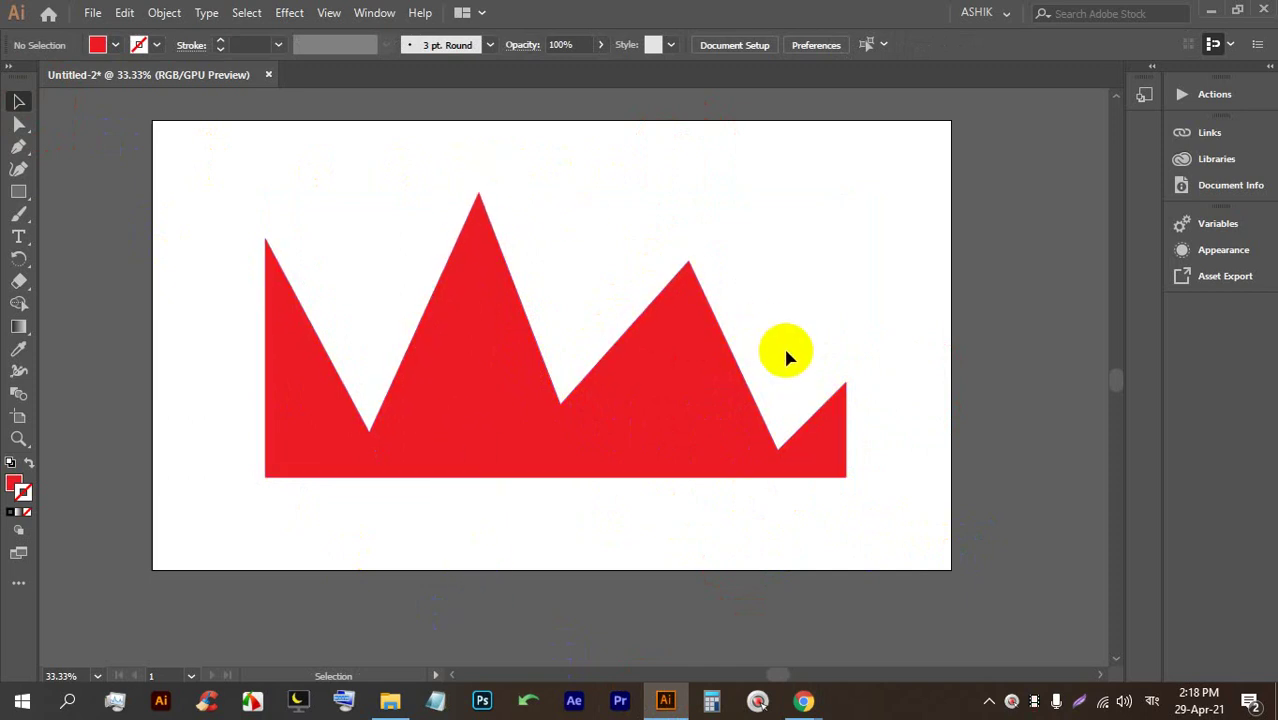
{"action": "left_click", "coordinate": [714, 352]}
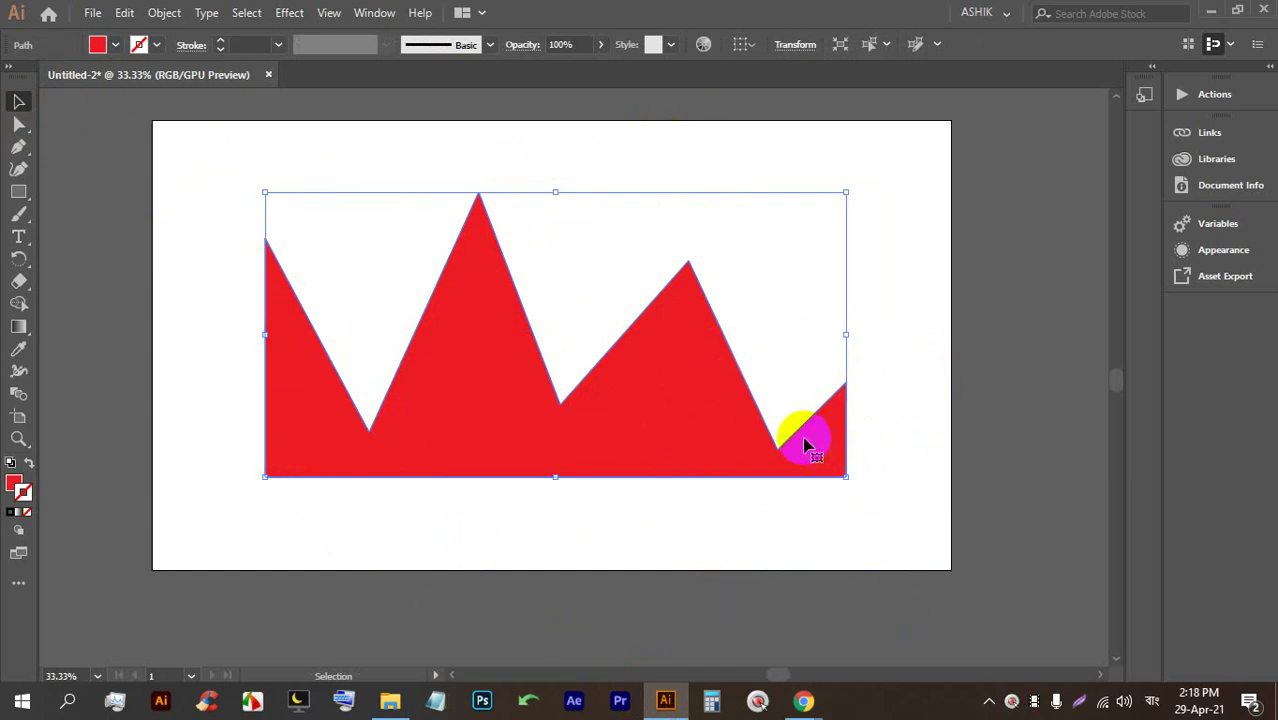
Give the selected red zigzag shape a thick black stroke of more than 60 pt
{"action": "left_click", "coordinate": [224, 40]}
{"action": "left_click", "coordinate": [224, 40]}
{"action": "left_click", "coordinate": [224, 40]}
{"action": "left_click", "coordinate": [224, 40]}
{"action": "left_click", "coordinate": [224, 40]}
{"action": "left_click", "coordinate": [224, 40]}
{"action": "left_click", "coordinate": [224, 40]}
{"action": "left_click", "coordinate": [224, 40]}
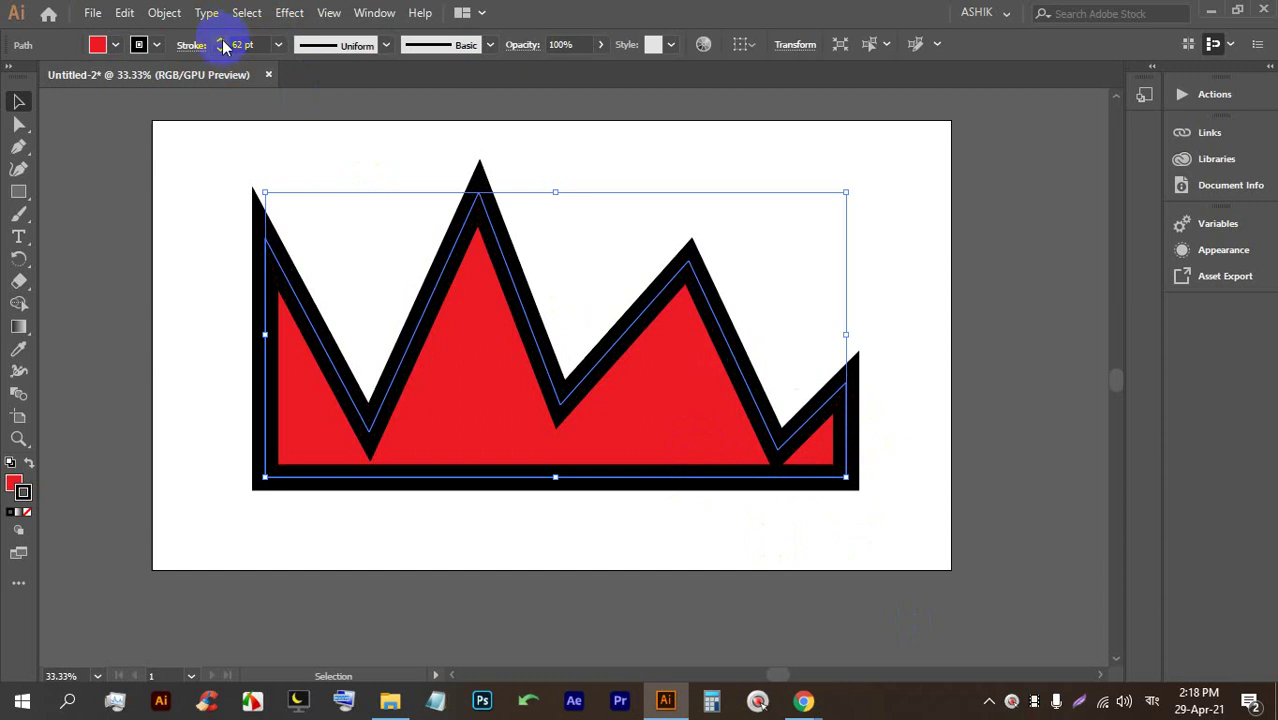
{"action": "left_click", "coordinate": [224, 41]}
{"action": "left_click", "coordinate": [224, 41]}
{"action": "left_click", "coordinate": [224, 41]}
{"action": "left_click", "coordinate": [224, 41]}
{"action": "left_click", "coordinate": [220, 49]}
{"action": "left_click", "coordinate": [220, 49]}
{"action": "left_click", "coordinate": [220, 49]}
{"action": "left_click", "coordinate": [220, 49]}
Set the red zigzag shape's stroke weight to 0
{"action": "double_click", "coordinate": [243, 44]}
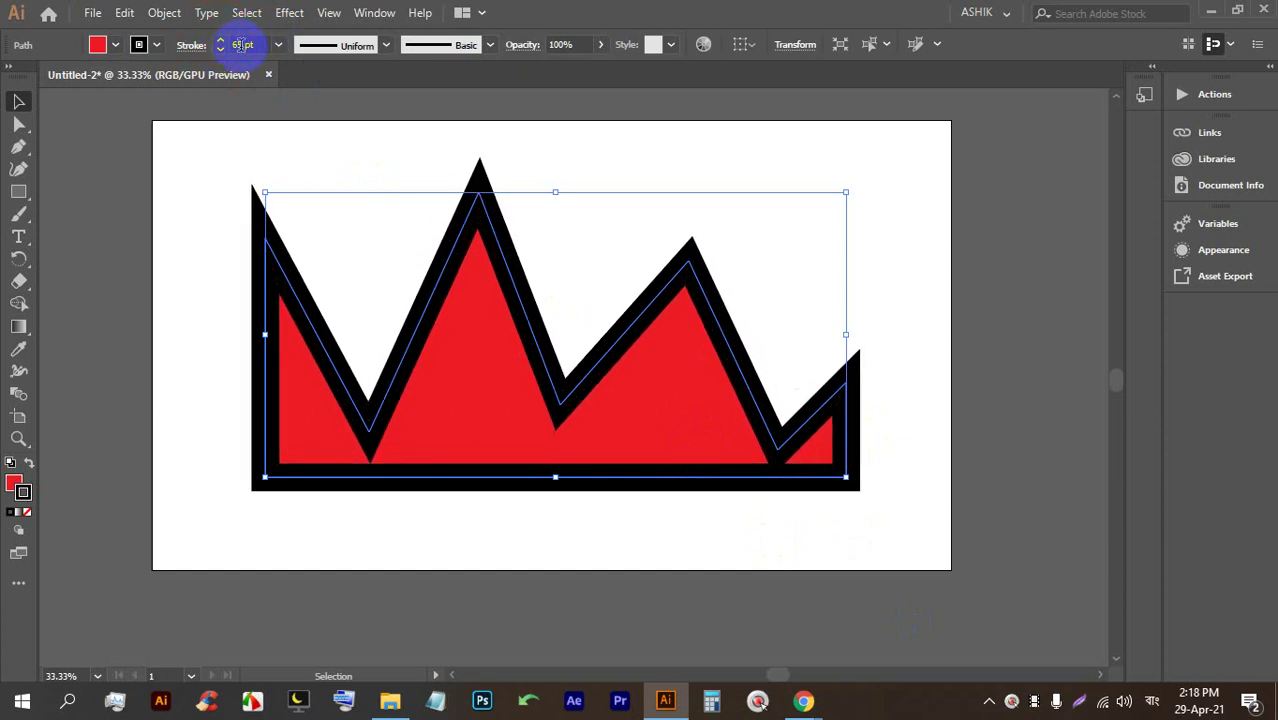
{"action": "type", "text": "0"}
{"action": "key", "text": "Return"}
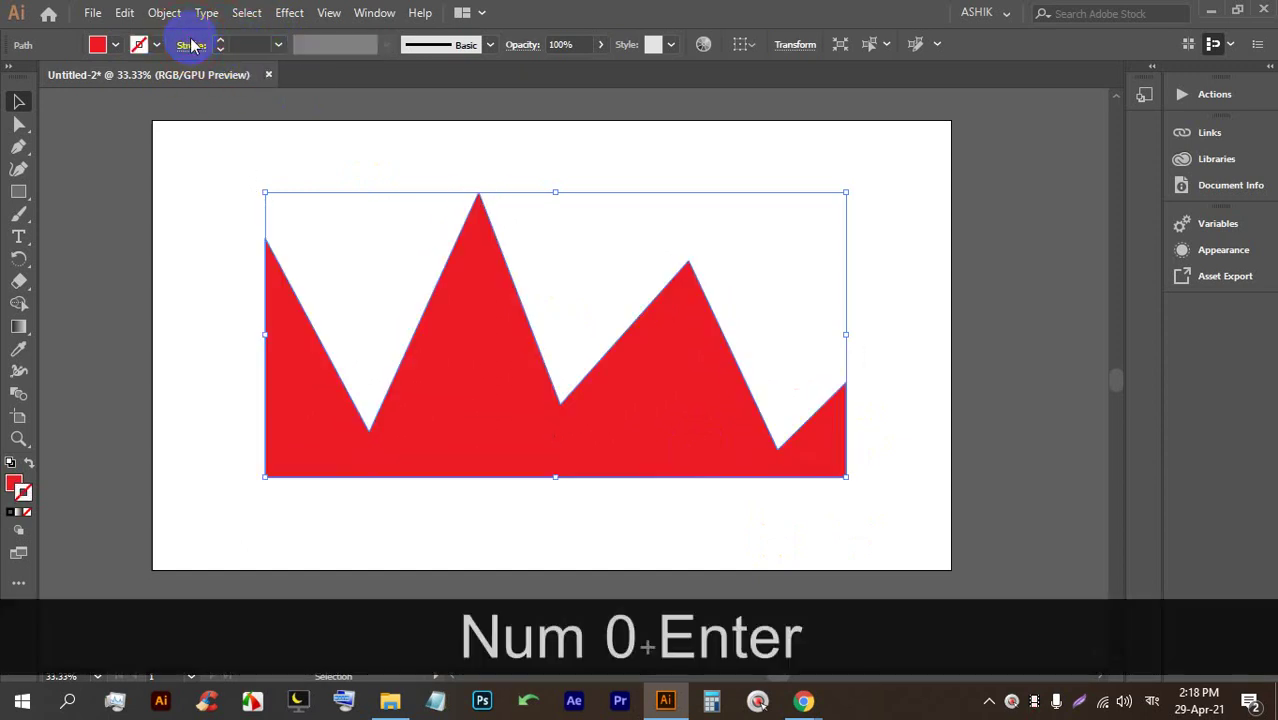
Duplicate the red zigzag shape to the right, reposition the copy beside the original, and delete the copy
{"action": "left_click", "coordinate": [968, 293]}
{"action": "left_click", "coordinate": [676, 385]}
{"action": "left_click_drag", "start_coordinate": [676, 385], "coordinate": [1033, 397]}
{"action": "scroll", "coordinate": [613, 374], "scroll_direction": "down", "scroll_amount": 1}
{"action": "key", "text": "alt"}
{"action": "left_click_drag", "start_coordinate": [953, 434], "coordinate": [888, 400]}
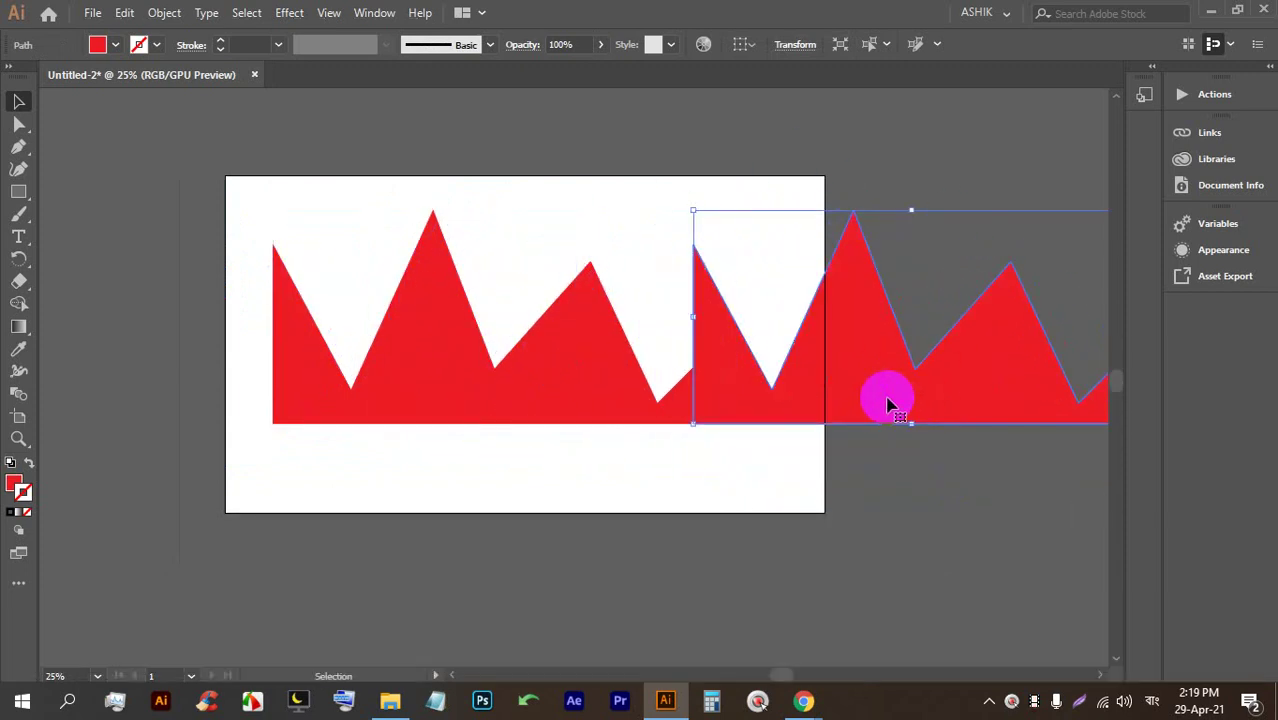
{"action": "key", "text": "BackSpace"}
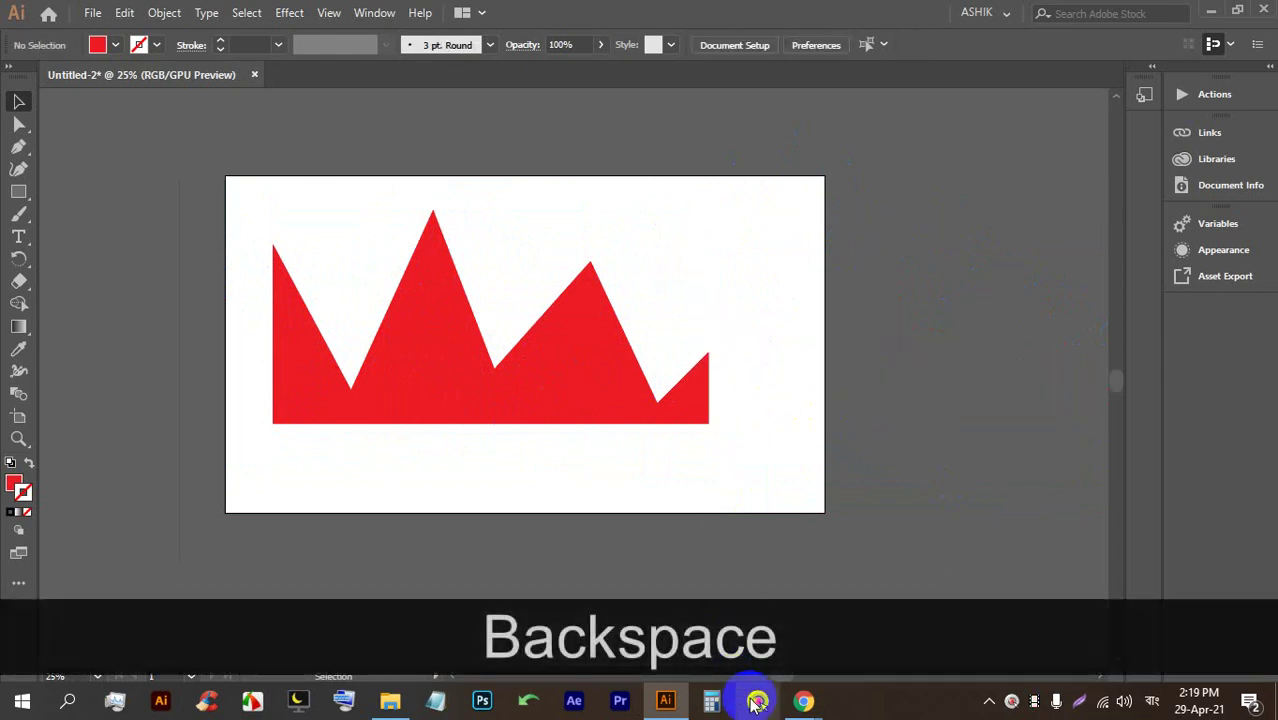
Check the participants in the Meet call and return to Illustrator
{"action": "mouse_move", "coordinate": [800, 708]}
{"action": "left_click", "coordinate": [670, 600]}
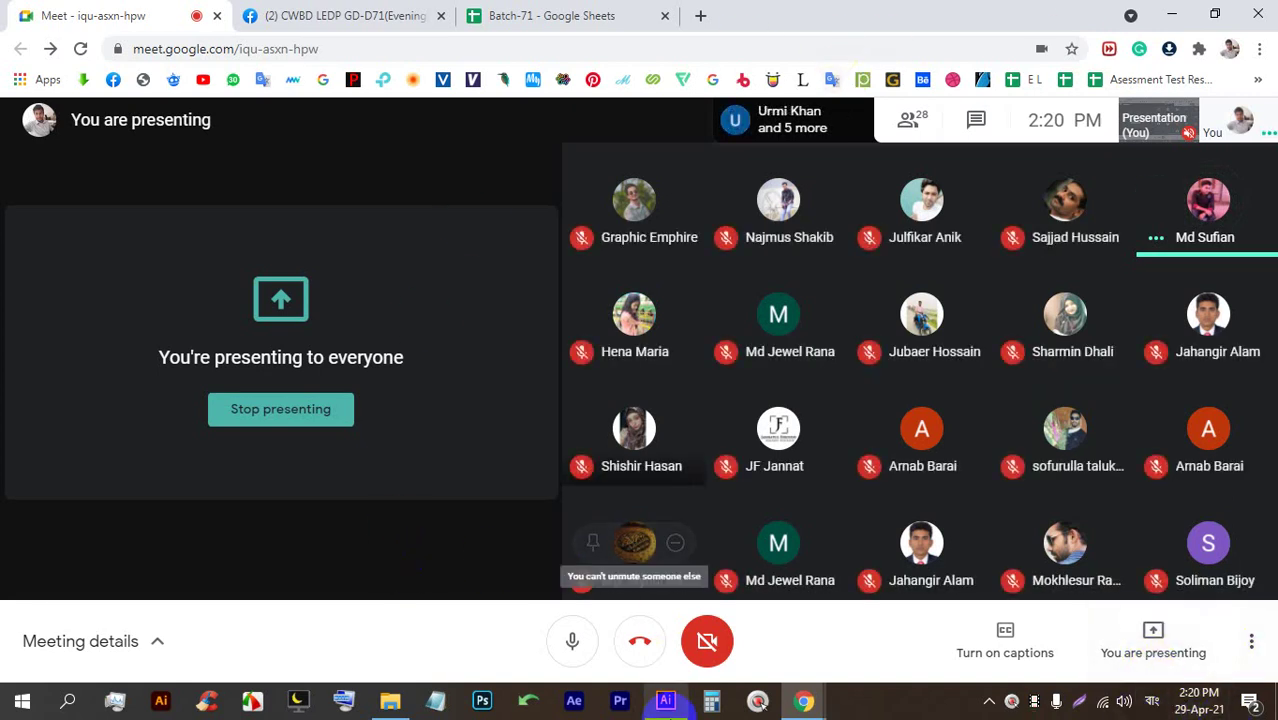
{"action": "left_click", "coordinate": [665, 700]}
Paste a copy of the red zigzag shape, move it slightly right and down, and delete it
{"action": "left_click", "coordinate": [565, 374]}
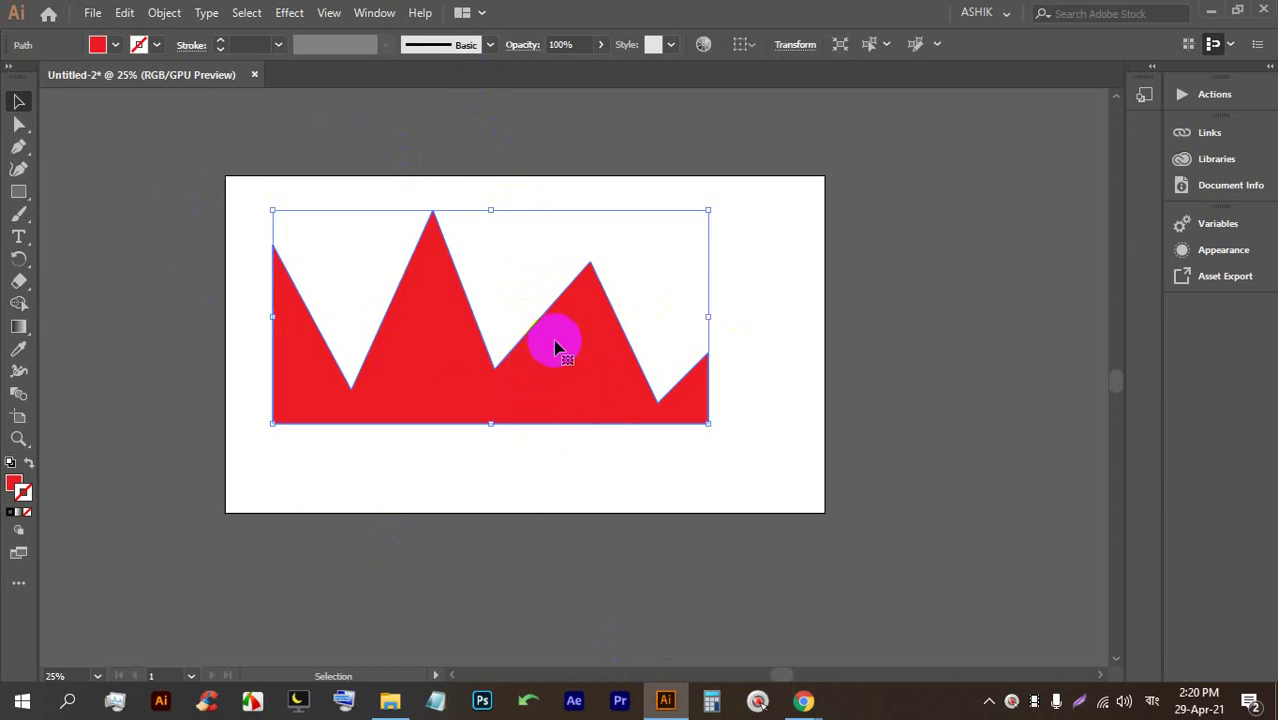
{"action": "key", "text": "ctrl+c"}
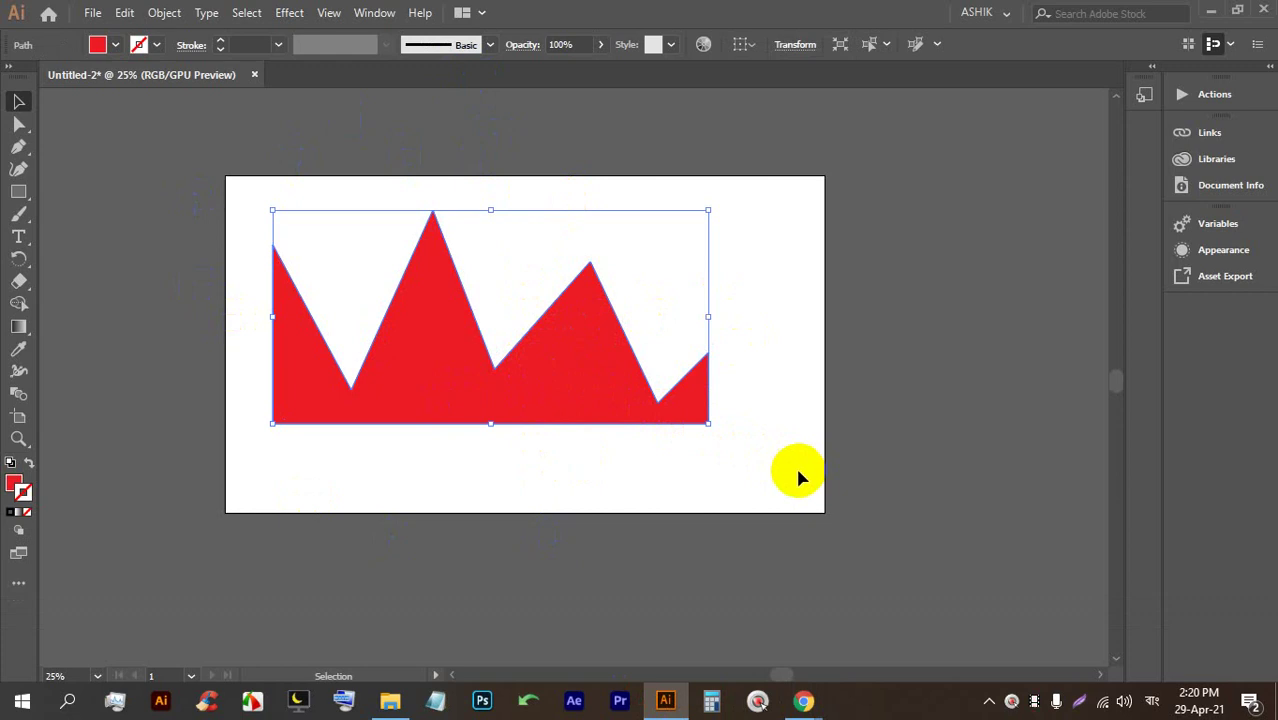
{"action": "key", "text": "ctrl"}
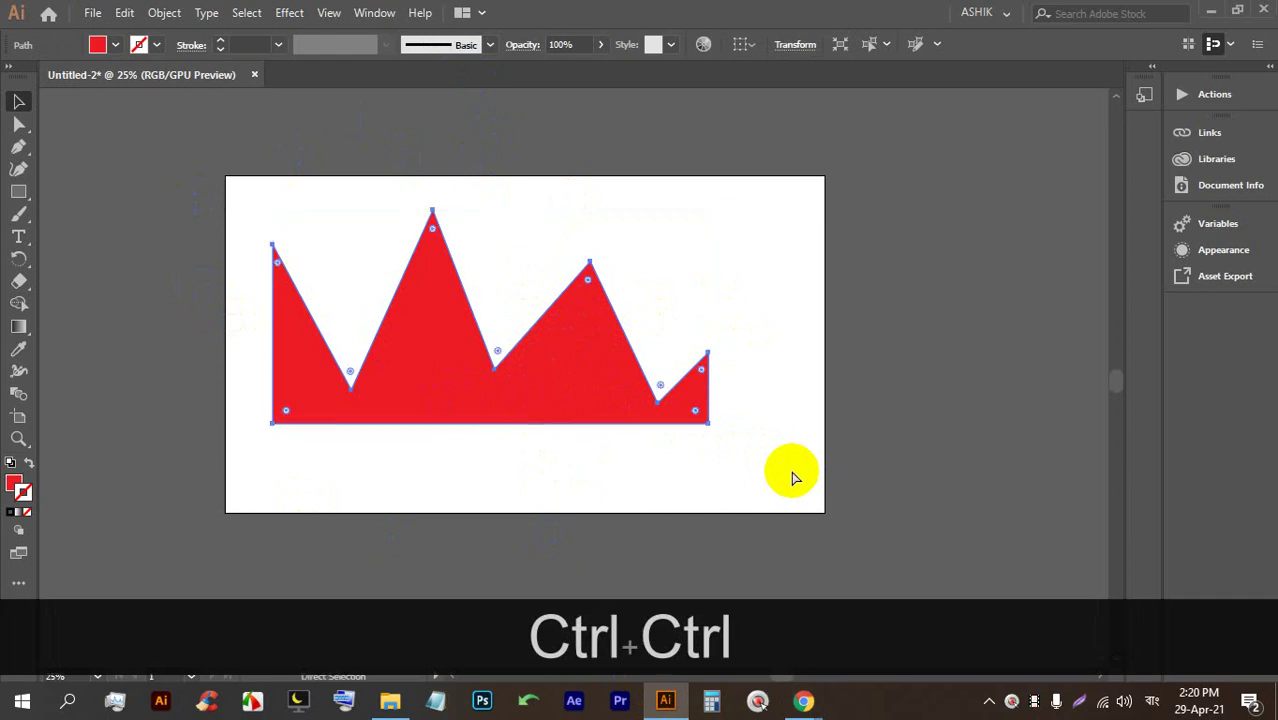
{"action": "key", "text": "ctrl+v"}
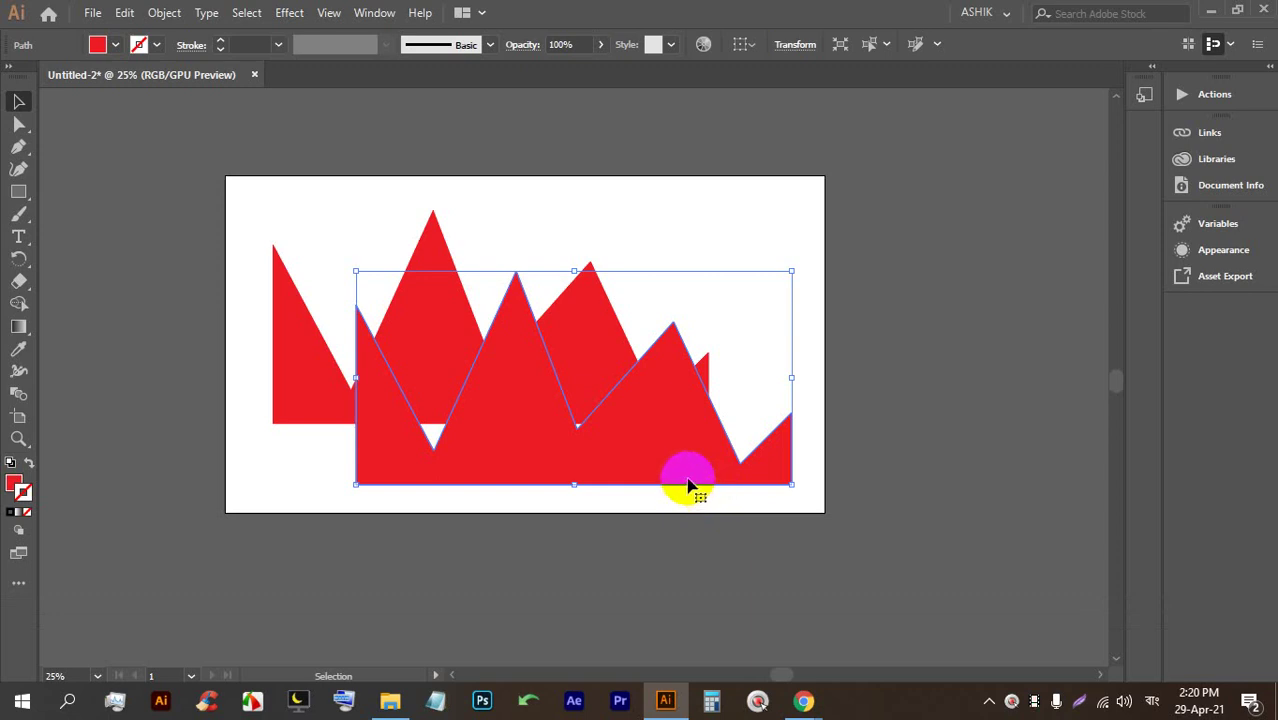
{"action": "left_click_drag", "start_coordinate": [699, 483], "coordinate": [731, 487]}
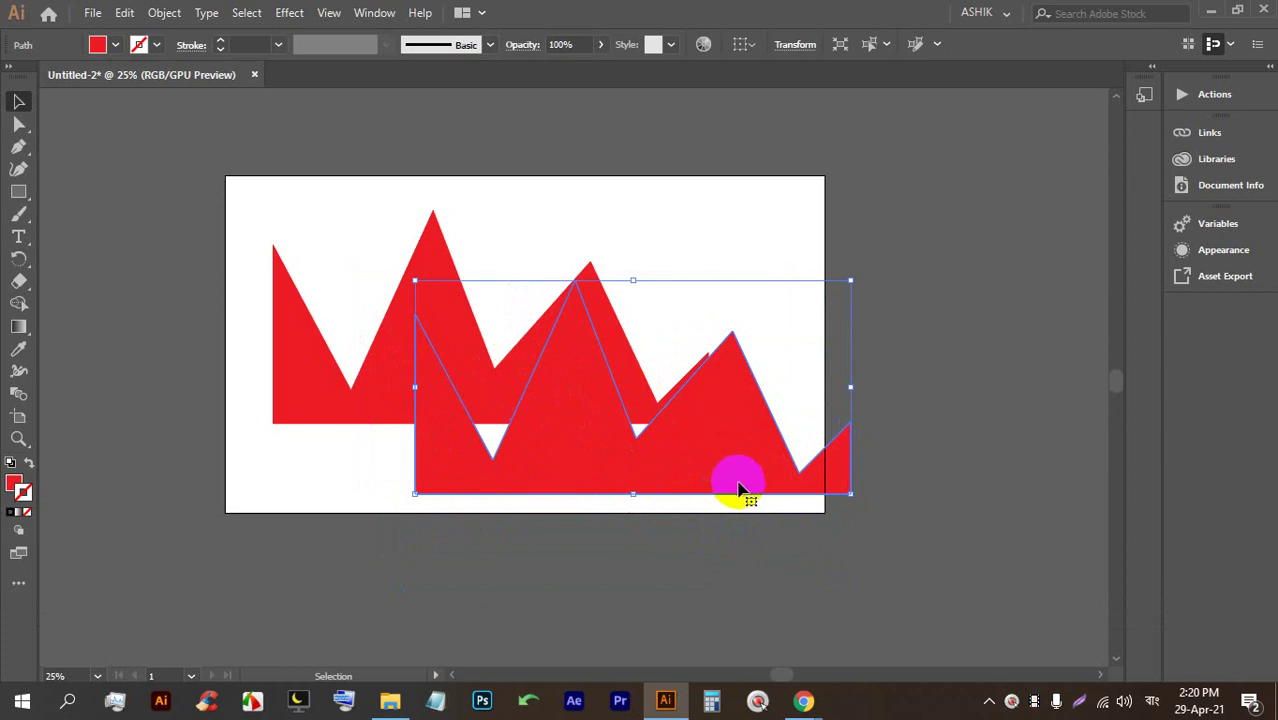
{"action": "key", "text": "BackSpace"}
Copy the red zigzag shape, paste it in front, and move the copy below the original across the artboard's lower edge
{"action": "left_click", "coordinate": [588, 396]}
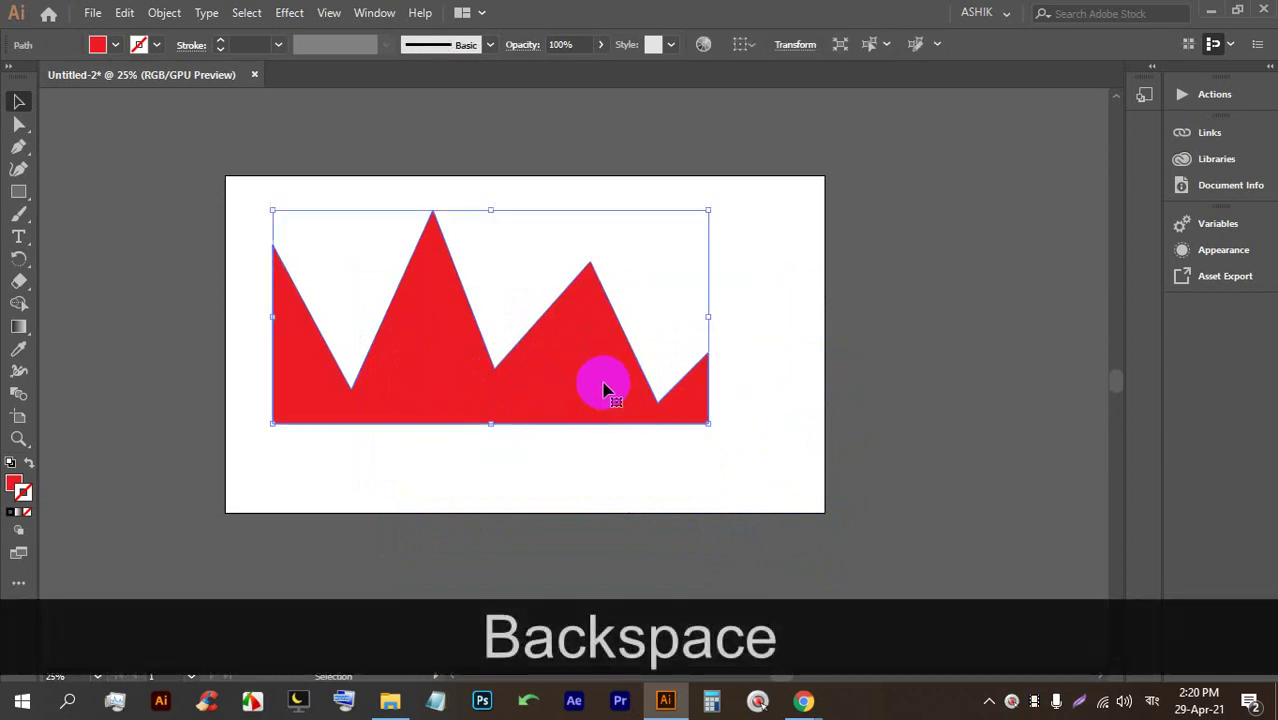
{"action": "key", "text": "ctrl+c"}
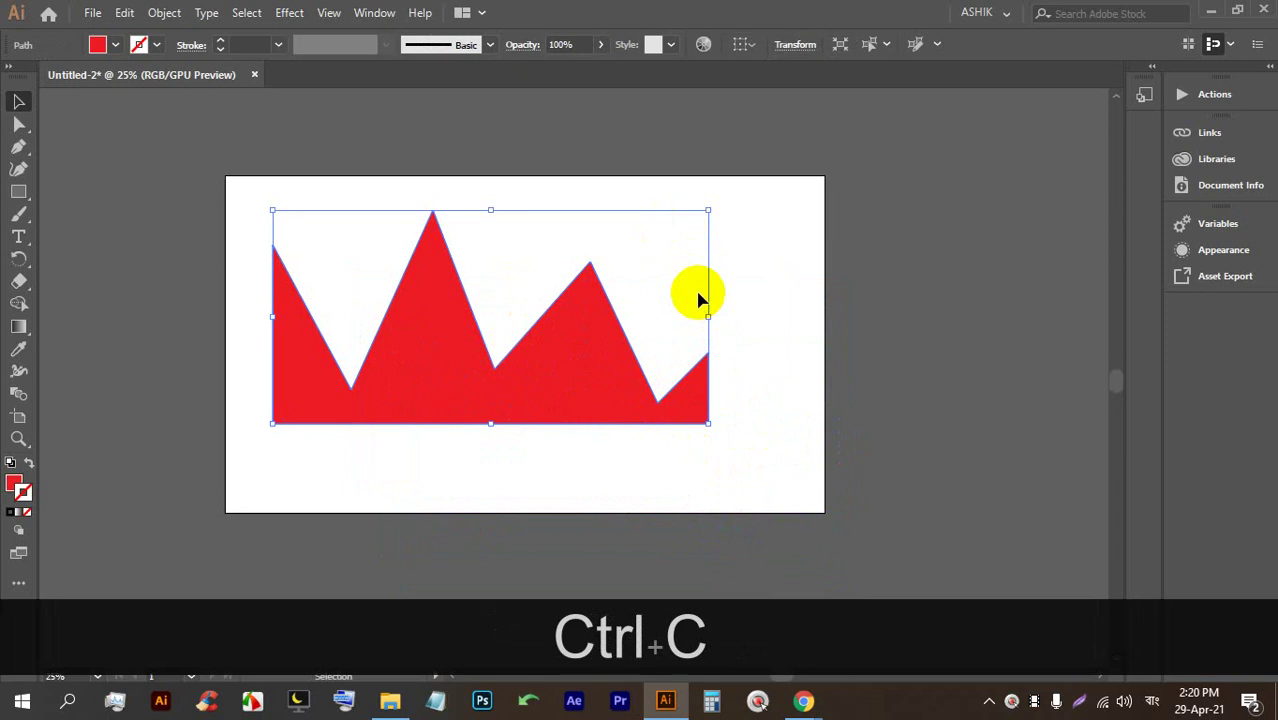
{"action": "key", "text": "ctrl+f"}
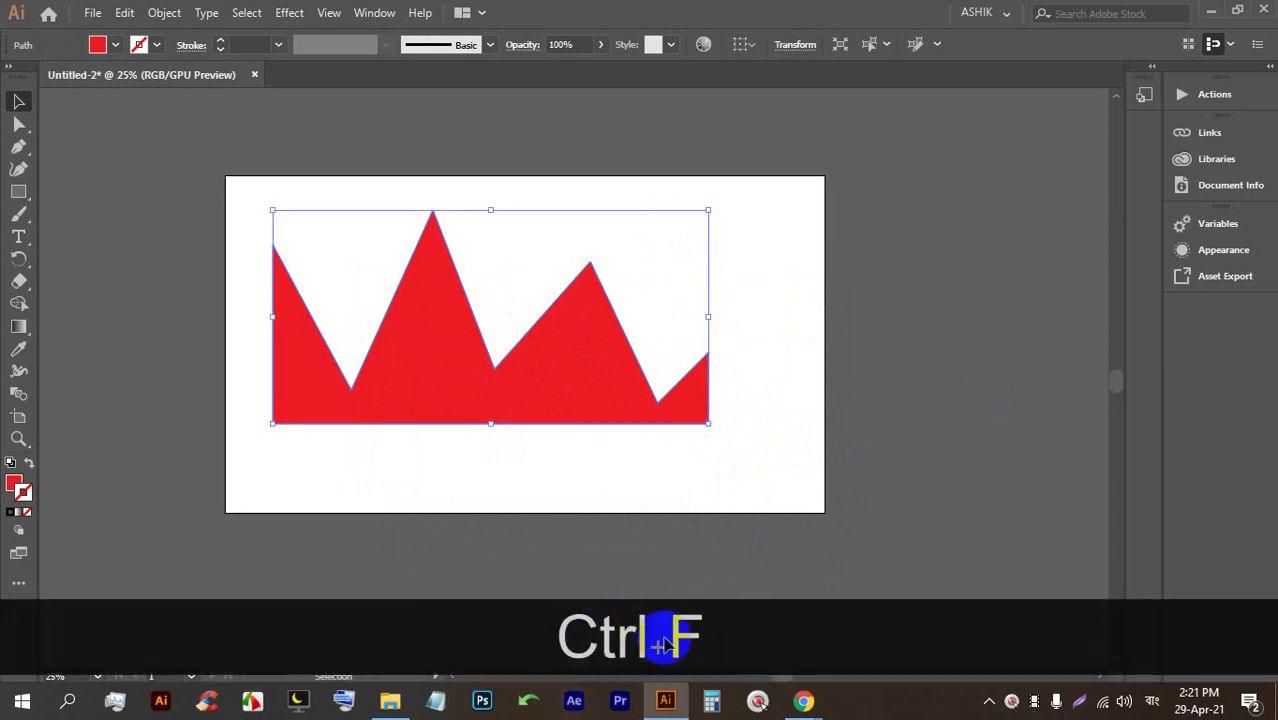
{"action": "left_click_drag", "start_coordinate": [609, 367], "coordinate": [915, 360]}
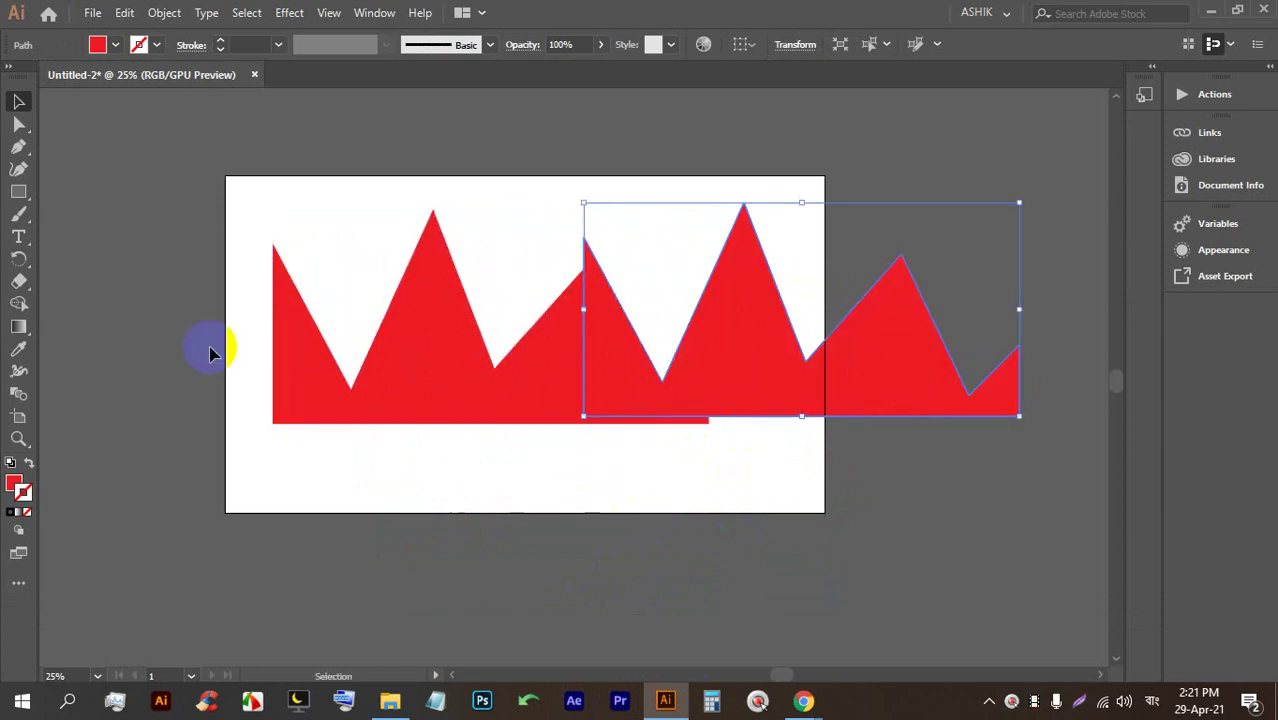
{"action": "left_click_drag", "start_coordinate": [847, 404], "coordinate": [712, 582]}
Copy the lower zigzag shape, paste it in back, and move the new copy just to the right of the original shape
{"action": "key", "text": "ctrl+c"}
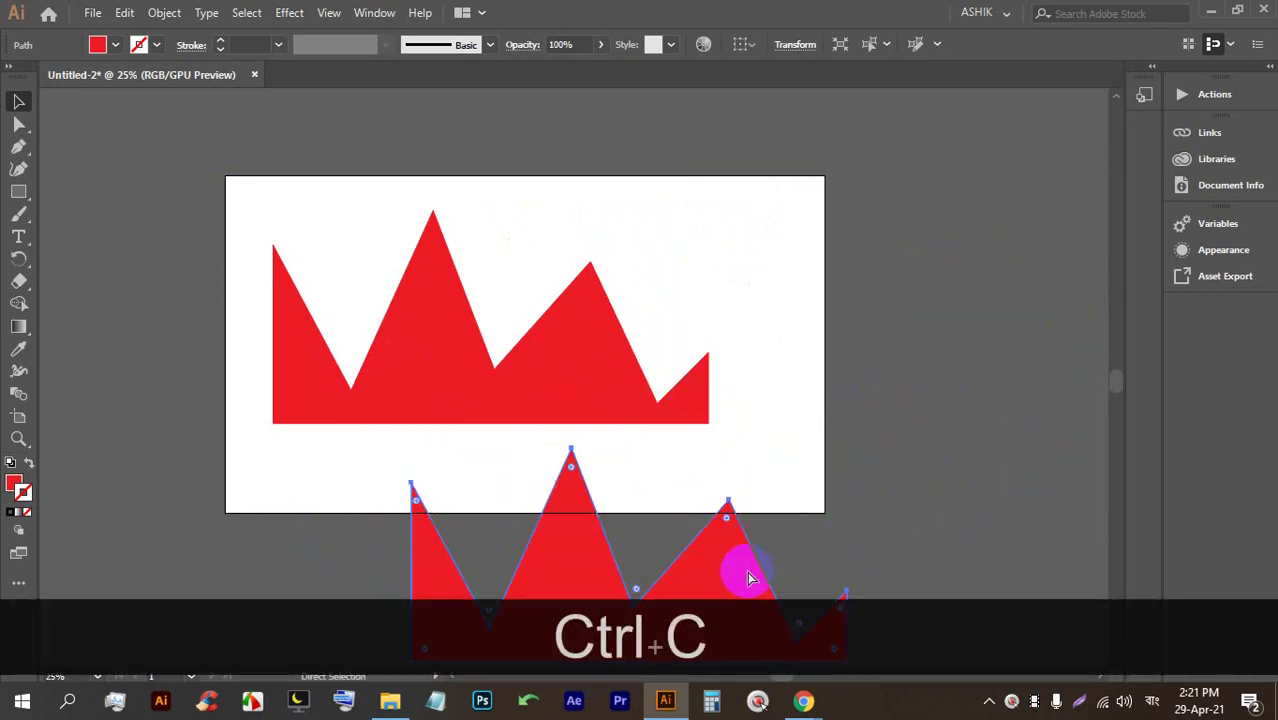
{"action": "key", "text": "ctrl"}
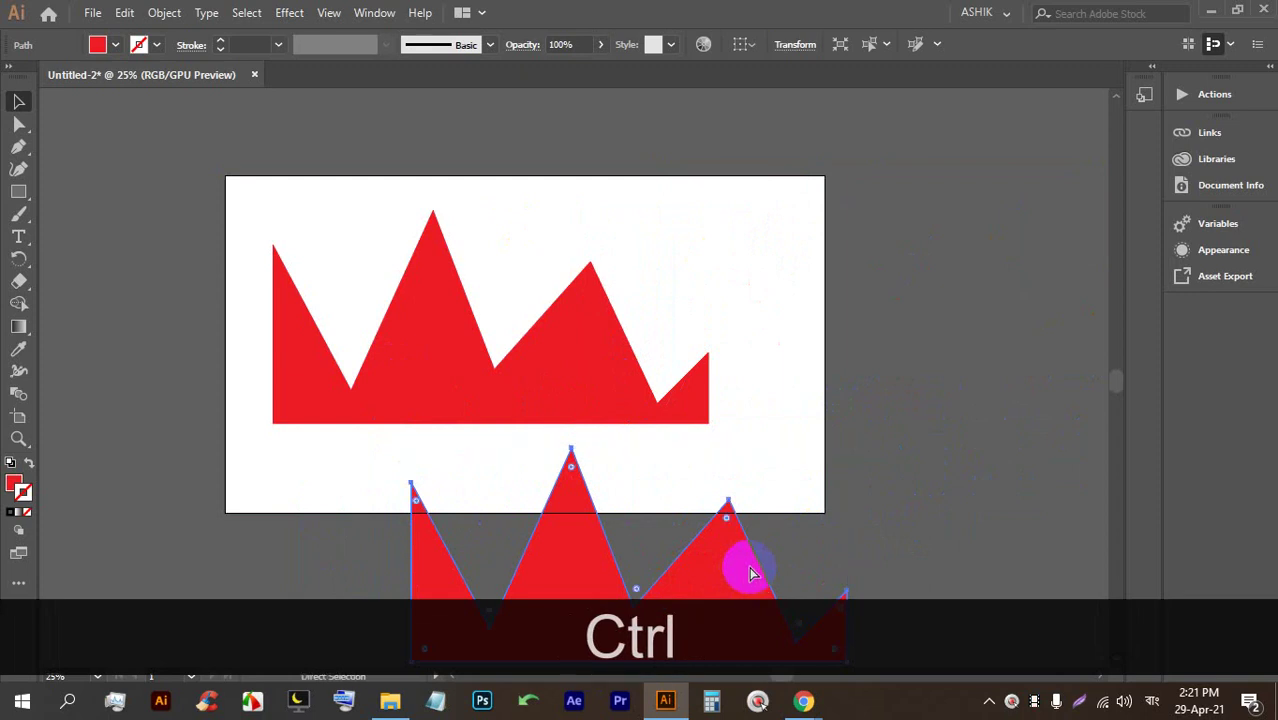
{"action": "key", "text": "ctrl+b"}
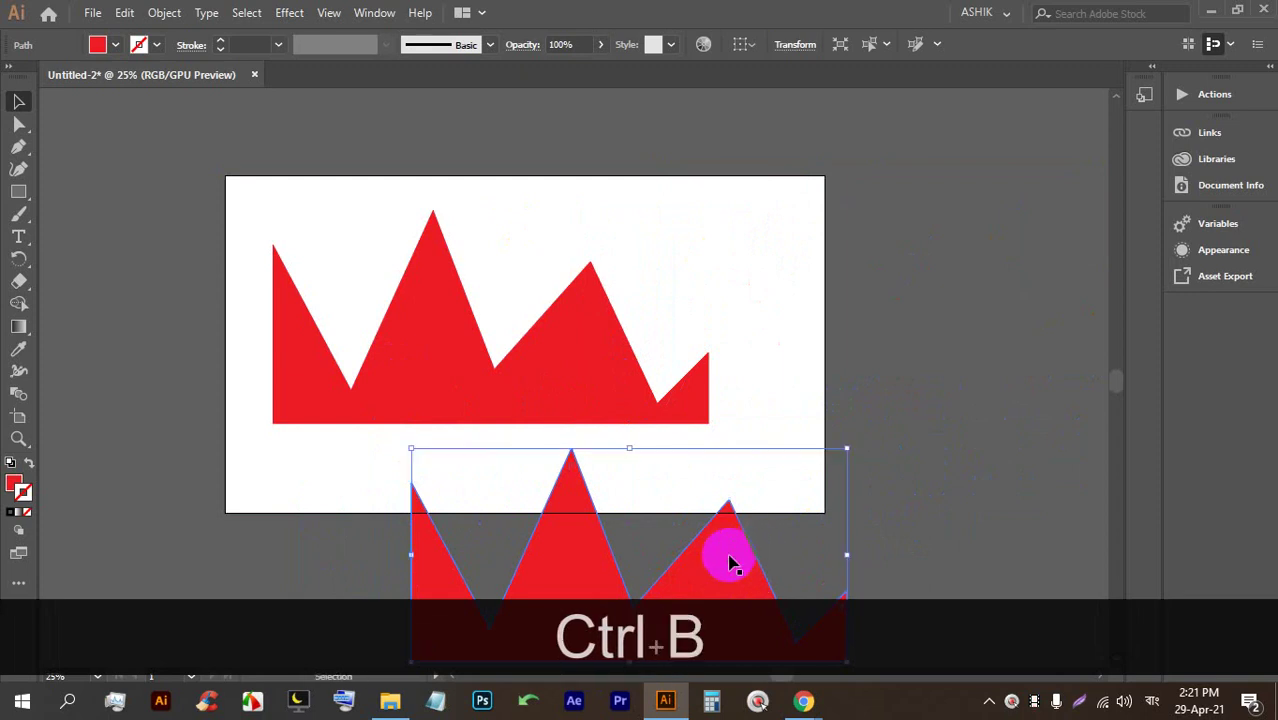
{"action": "left_click_drag", "start_coordinate": [739, 563], "coordinate": [927, 337]}
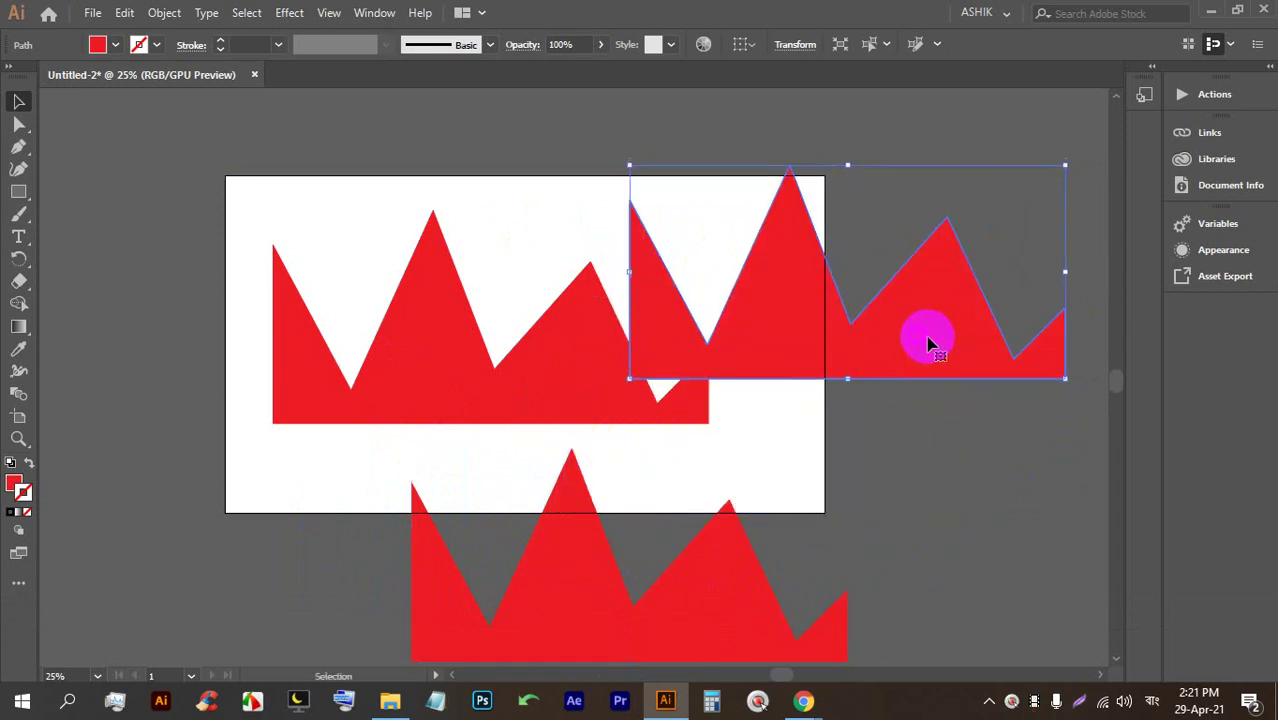
{"action": "left_click_drag", "start_coordinate": [829, 352], "coordinate": [845, 390]}
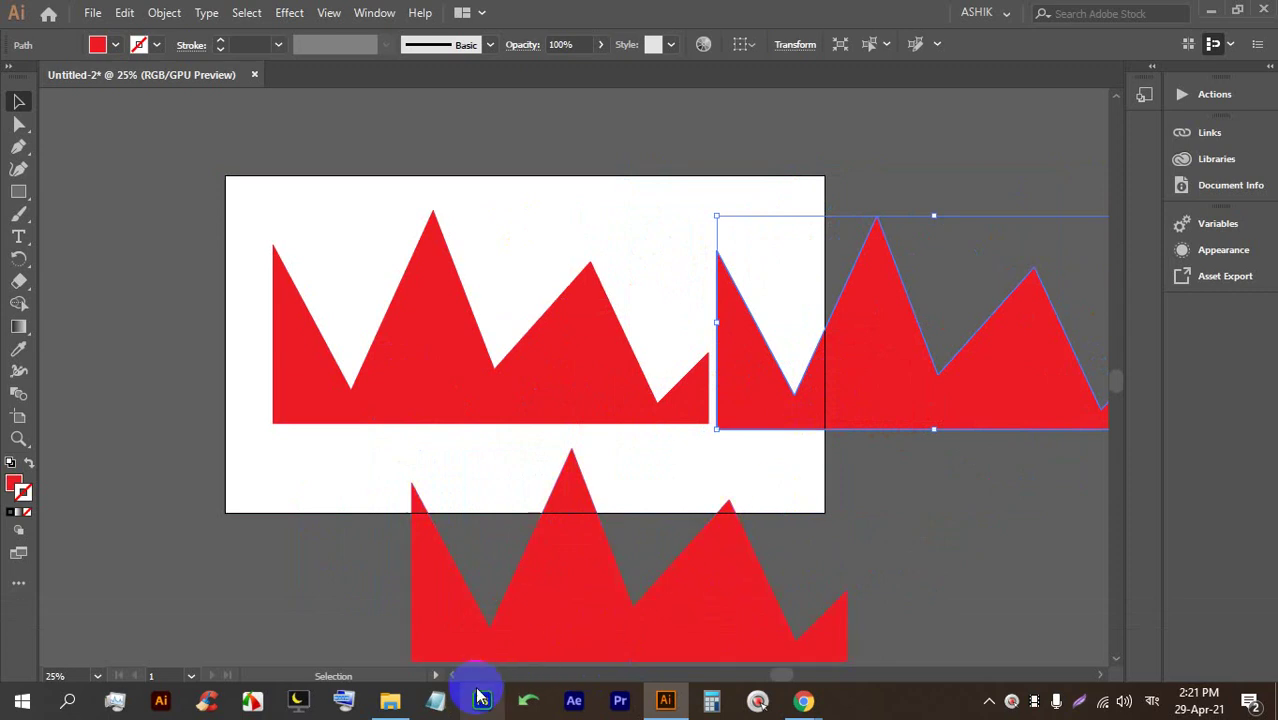
Open the Avro Unicode to Bijoy Converter and switch the Avro keyboard input to English
{"action": "left_click", "coordinate": [528, 700]}
{"action": "left_click", "coordinate": [447, 290]}
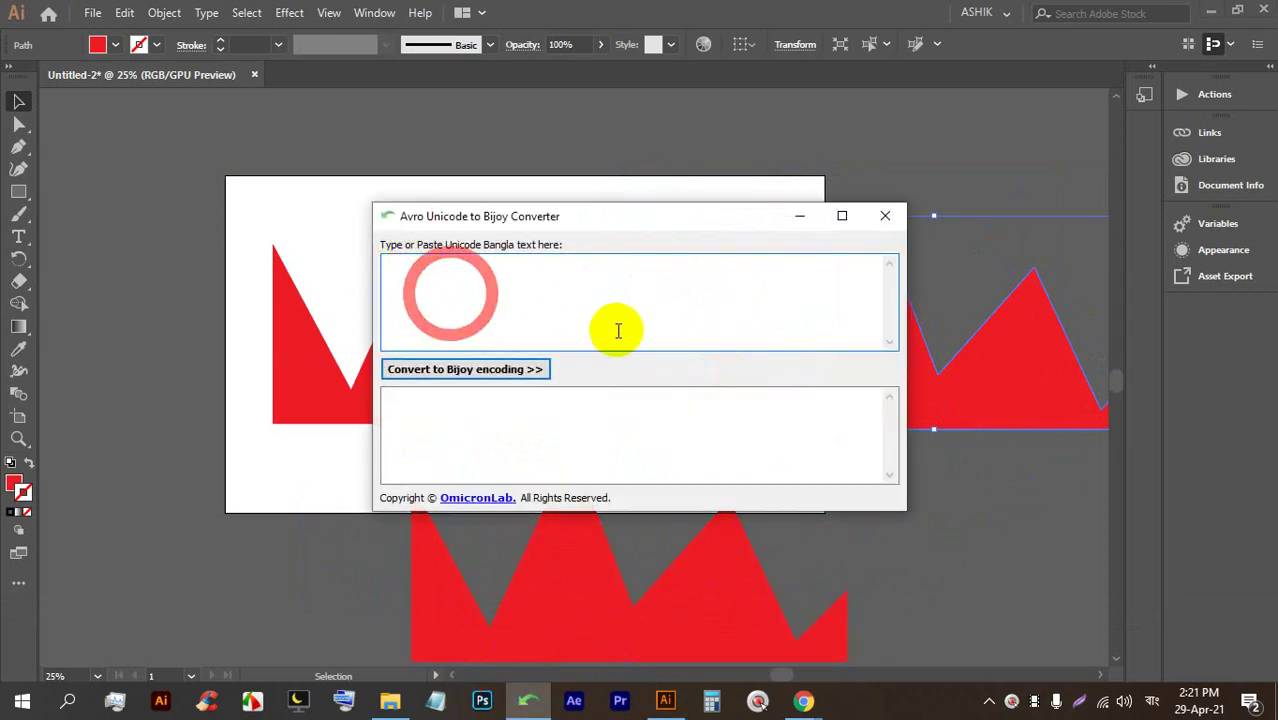
{"action": "key", "text": "shift"}
{"action": "type", "text": "CT"}
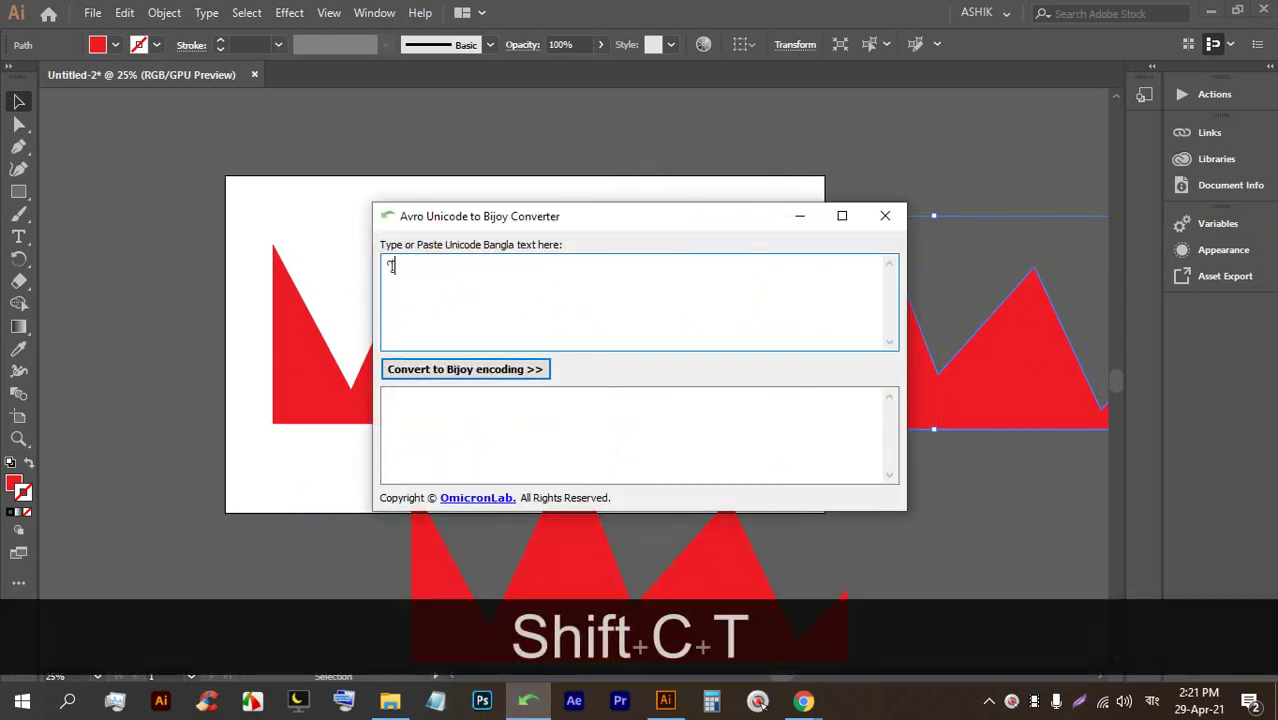
{"action": "key", "text": "BackSpace"}
{"action": "key", "text": "BackSpace"}
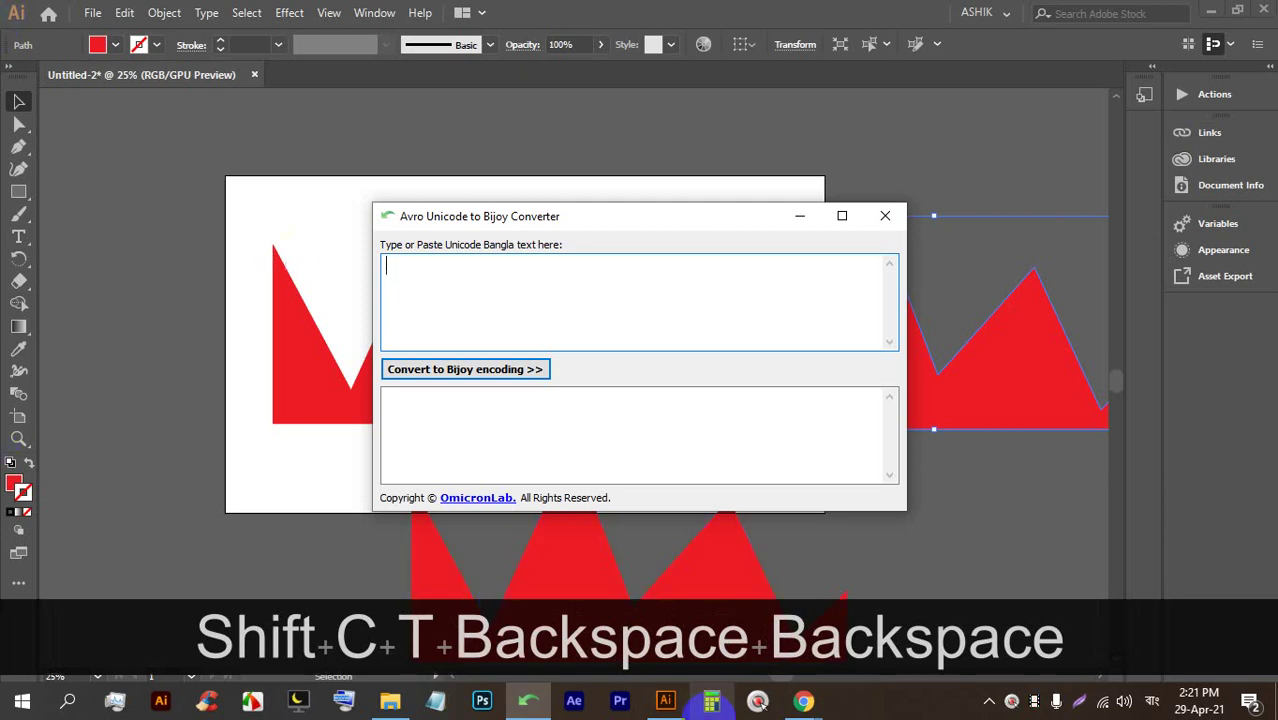
{"action": "left_click", "coordinate": [988, 701]}
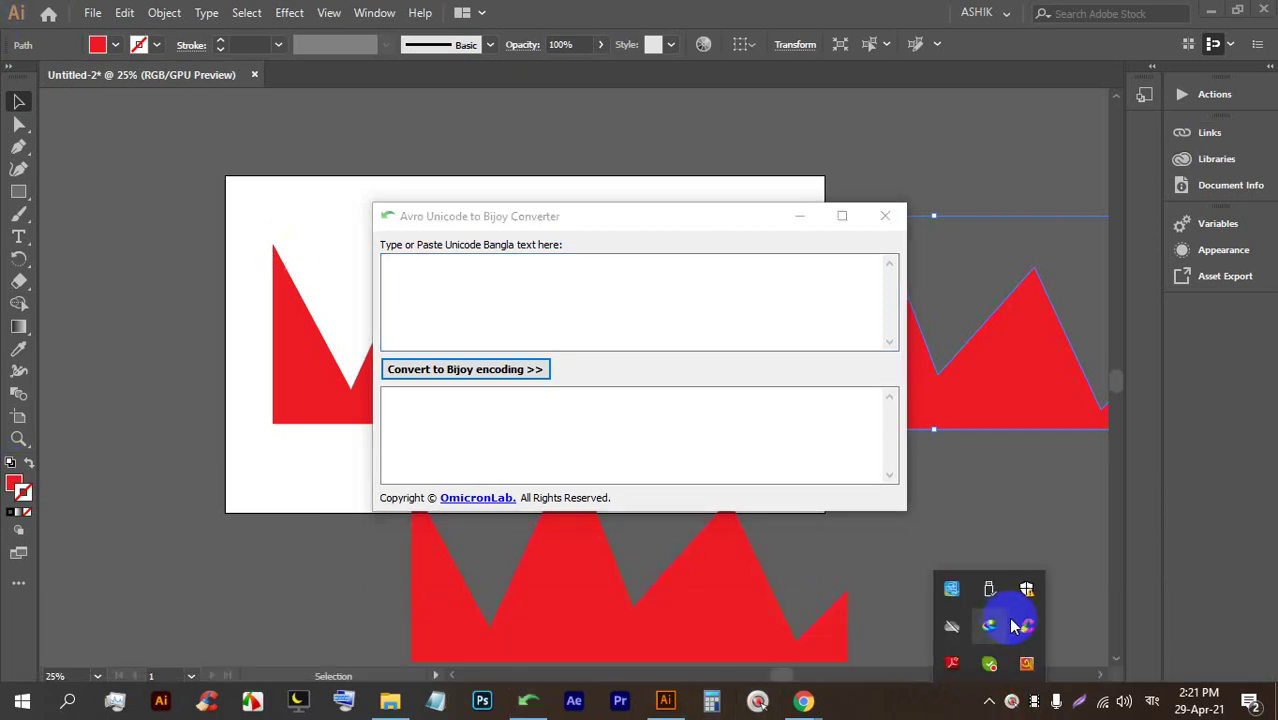
{"action": "left_click", "coordinate": [1030, 664]}
{"action": "left_click", "coordinate": [866, 12]}
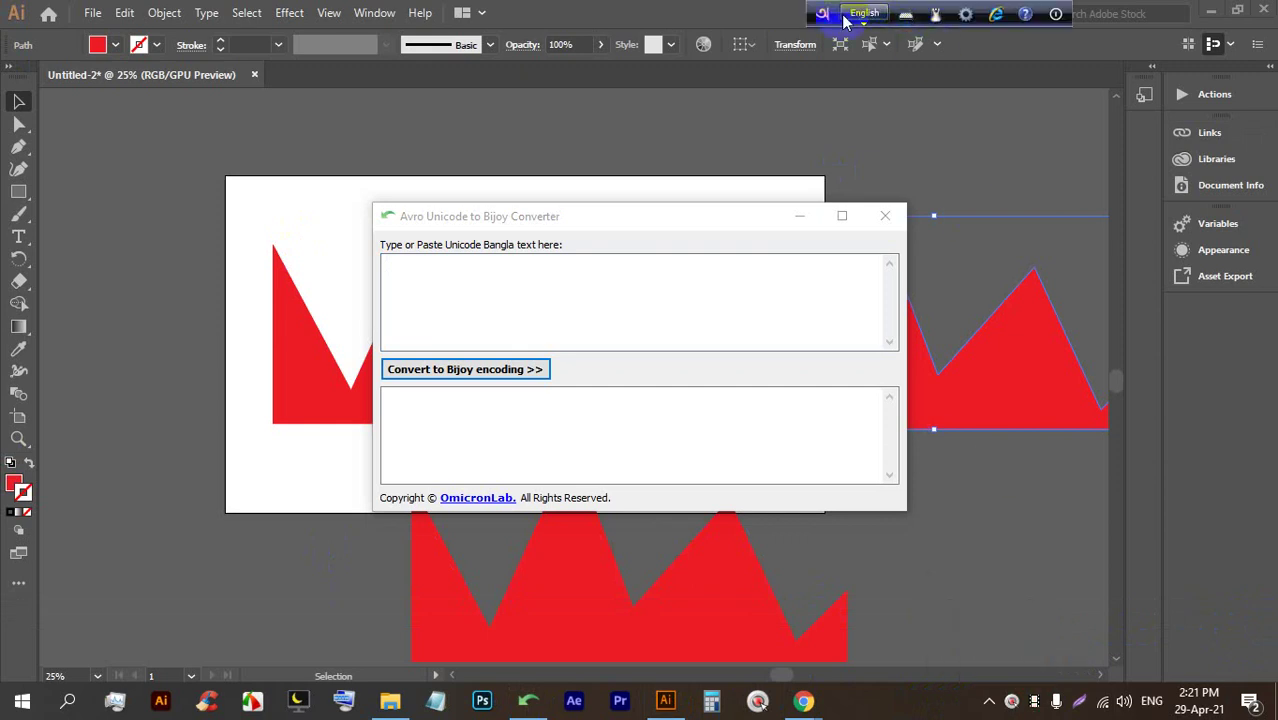
Write "Ctrl+C" as the first line of the Unicode text area and start a second line
{"action": "left_click", "coordinate": [459, 306]}
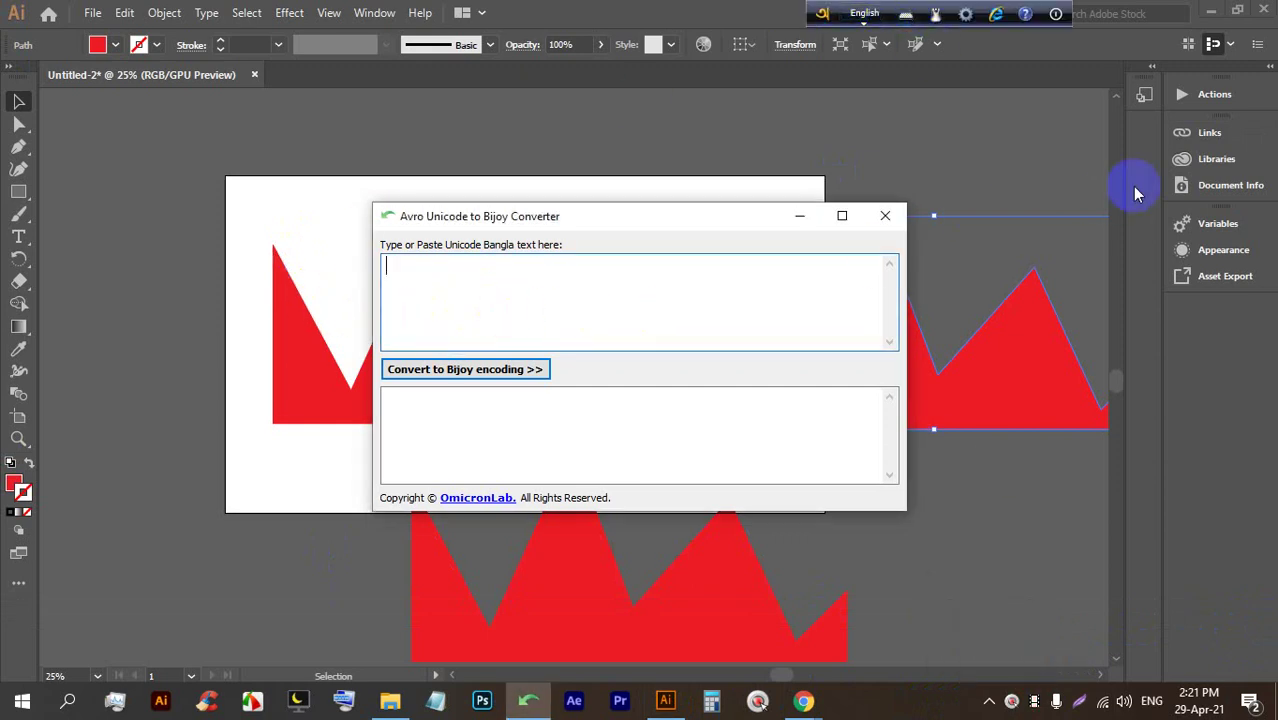
{"action": "type", "text": "C"}
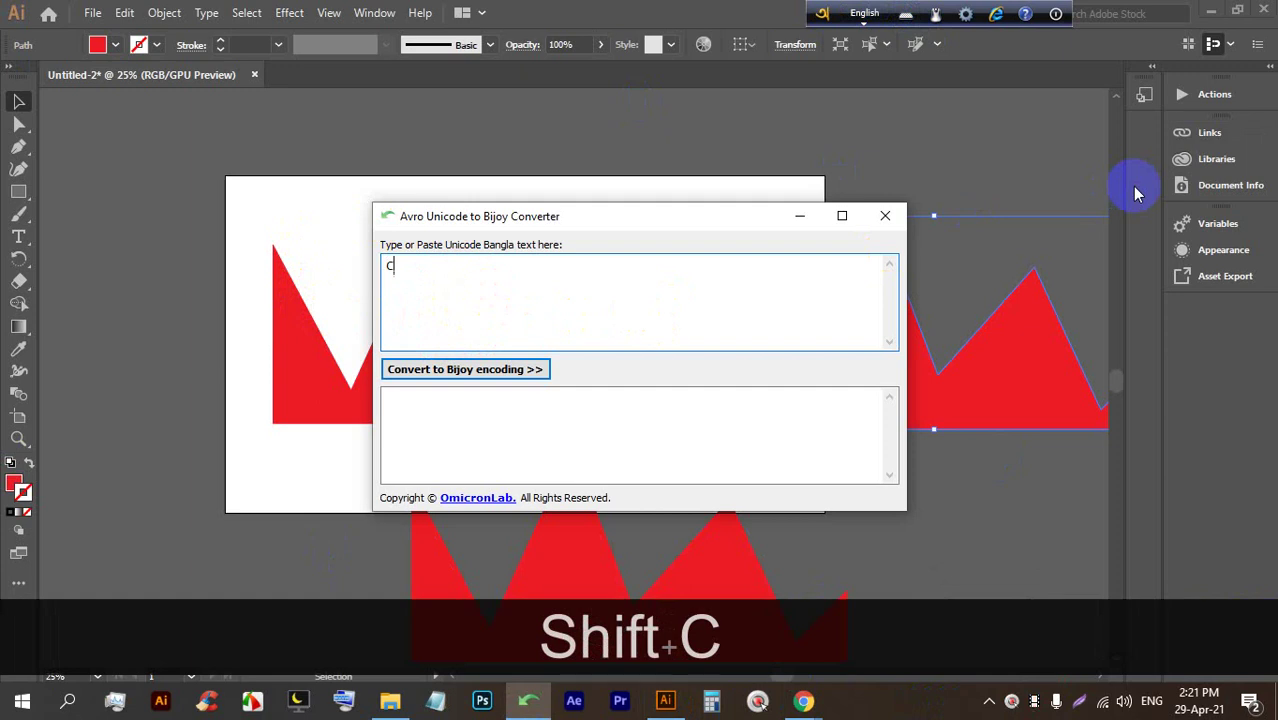
{"action": "type", "text": "trk"}
{"action": "key", "text": "BackSpace"}
{"action": "type", "text": "l+"}
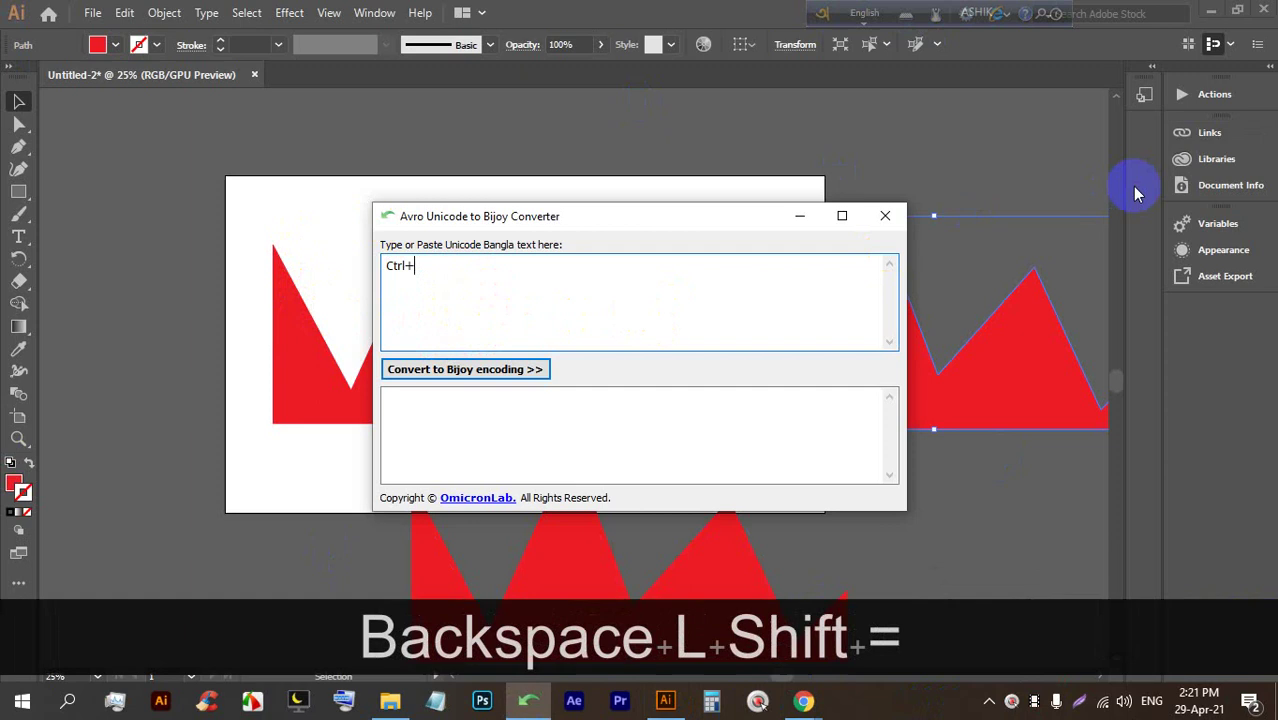
{"action": "type", "text": "C"}
{"action": "key", "text": "Return"}
{"action": "key", "text": "Return"}
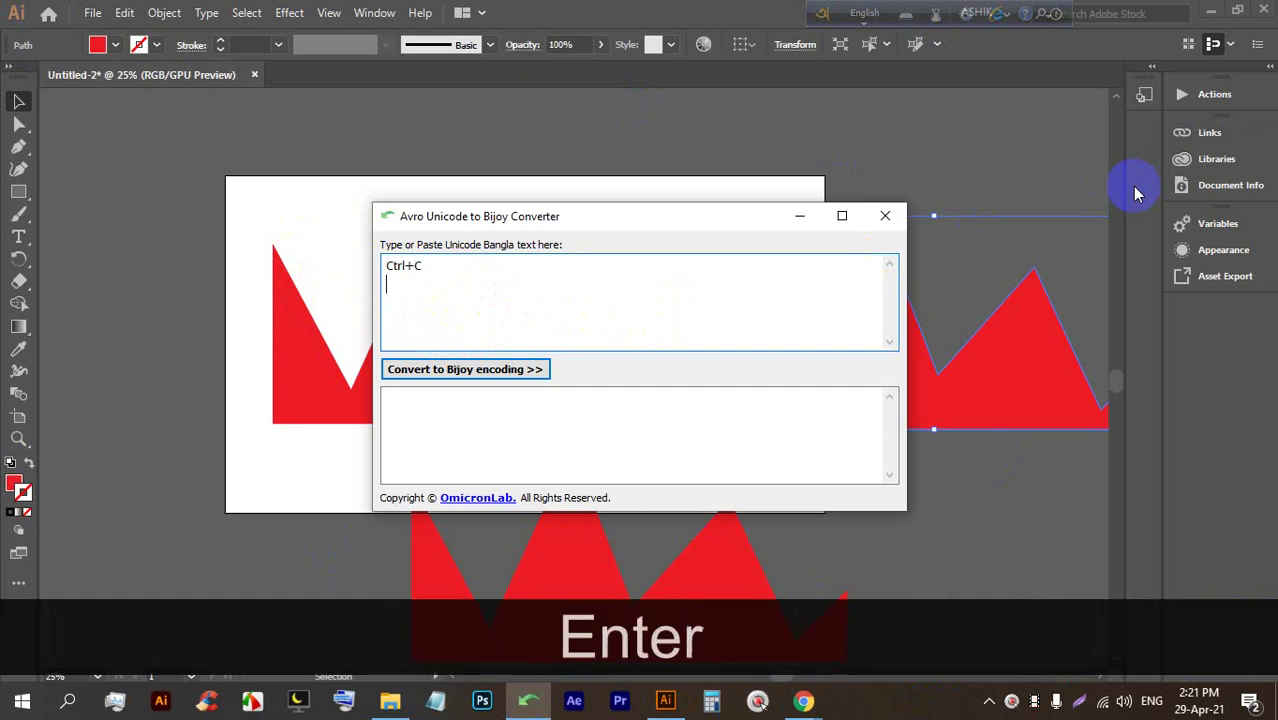
{"action": "key", "text": "BackSpace"}
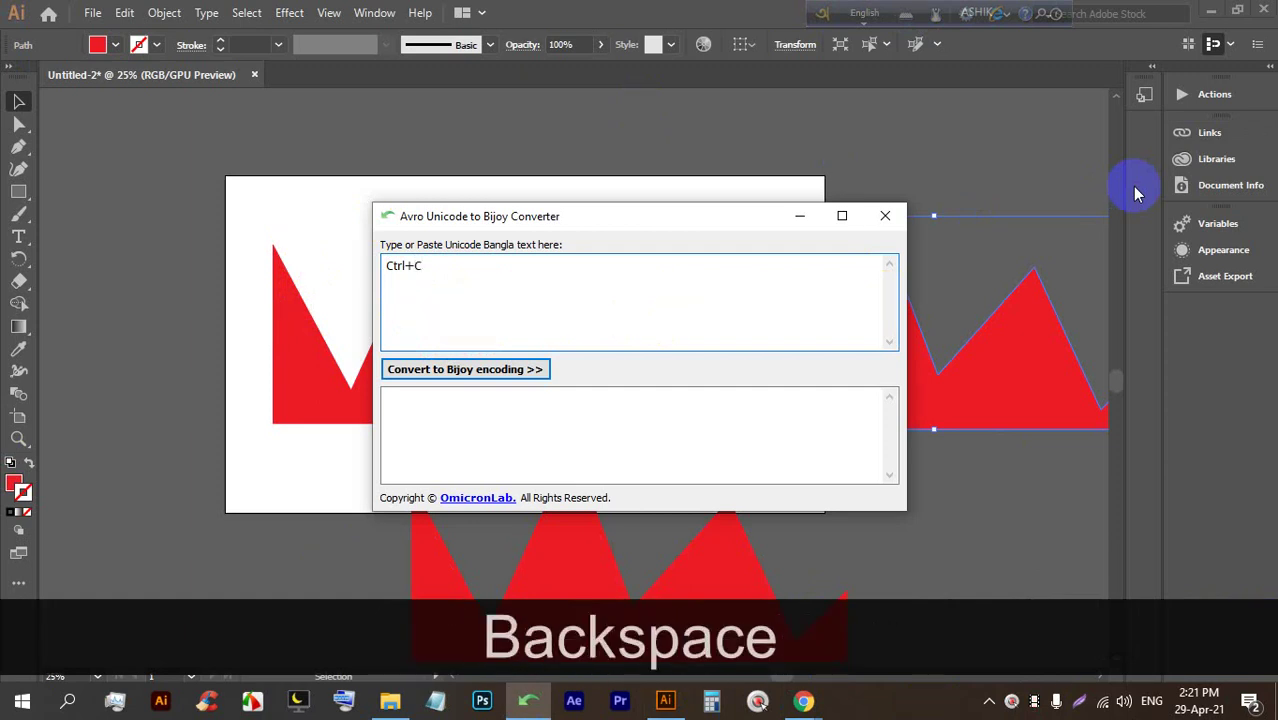
Write "Ctrl+F----" as the second line of the Unicode text area
{"action": "type", "text": "Ctr"}
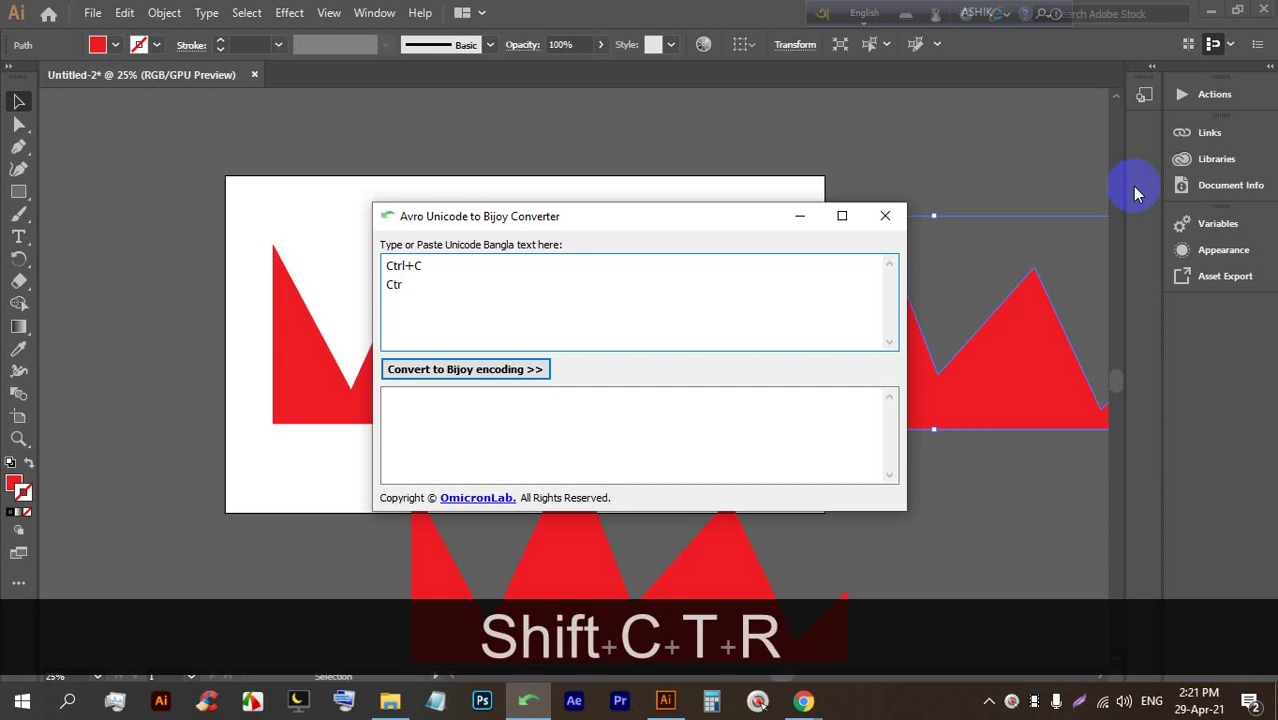
{"action": "type", "text": "l+"}
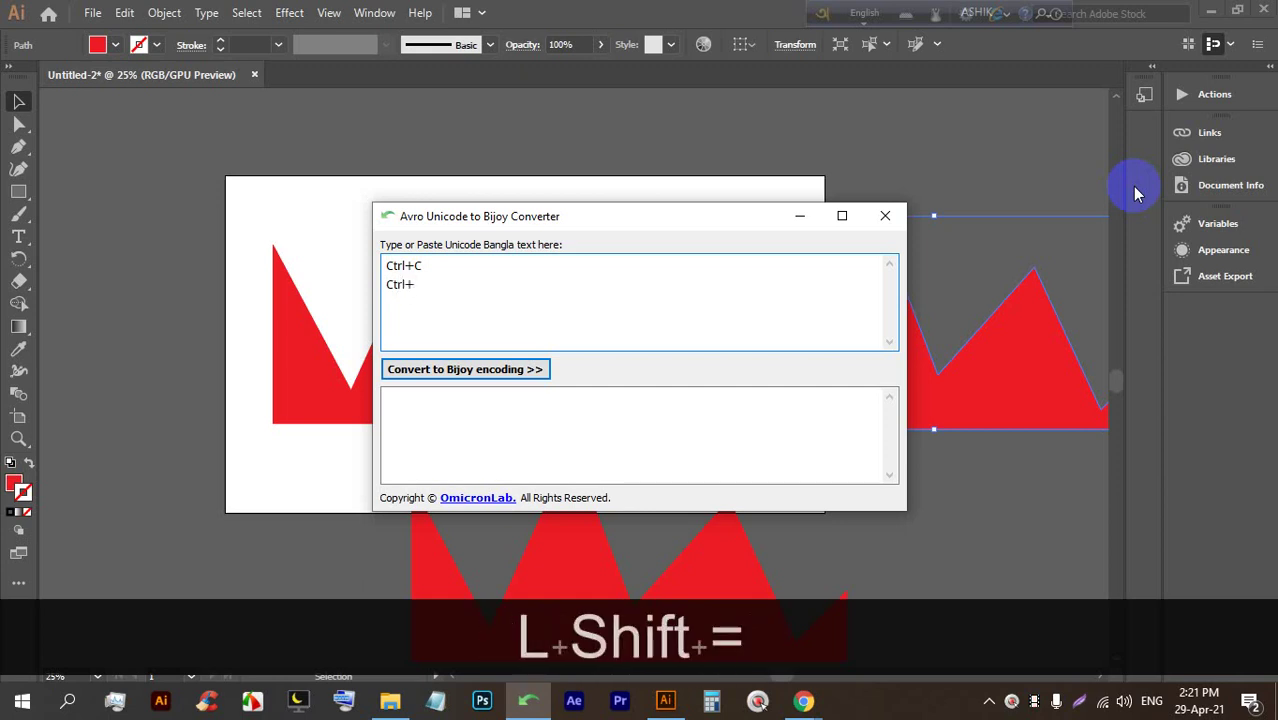
{"action": "type", "text": "F"}
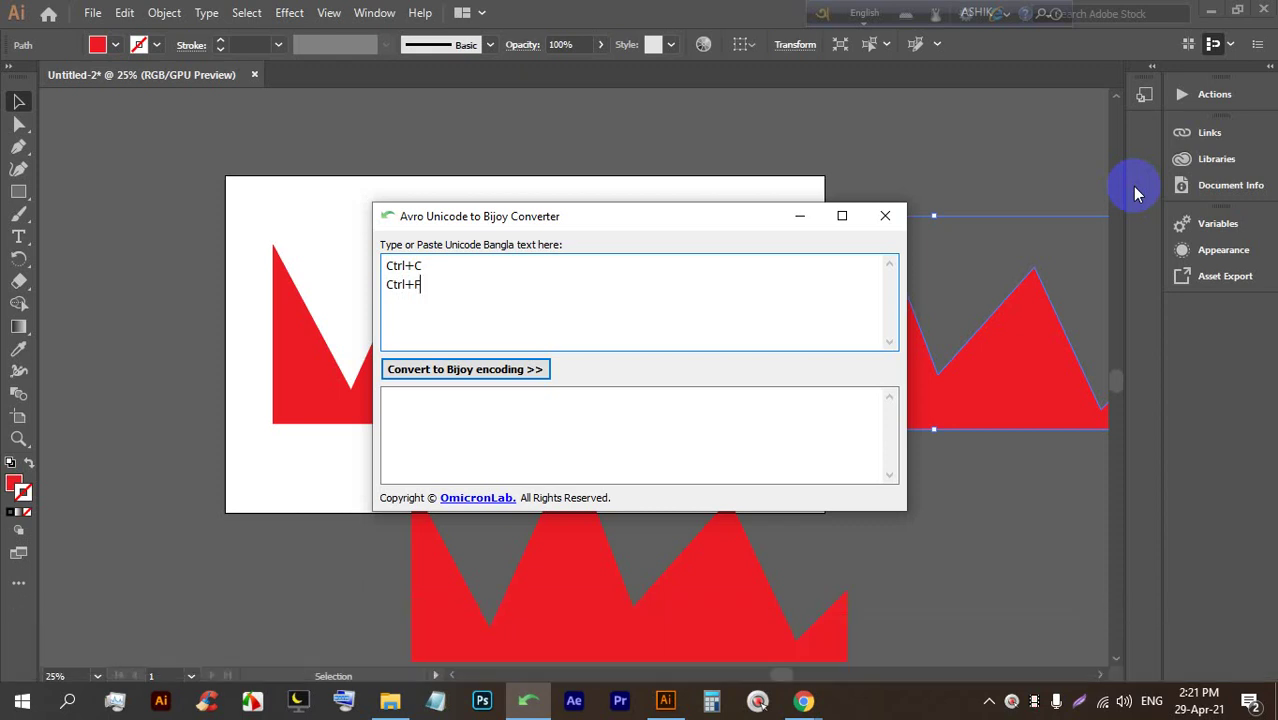
{"action": "type", "text": "----"}
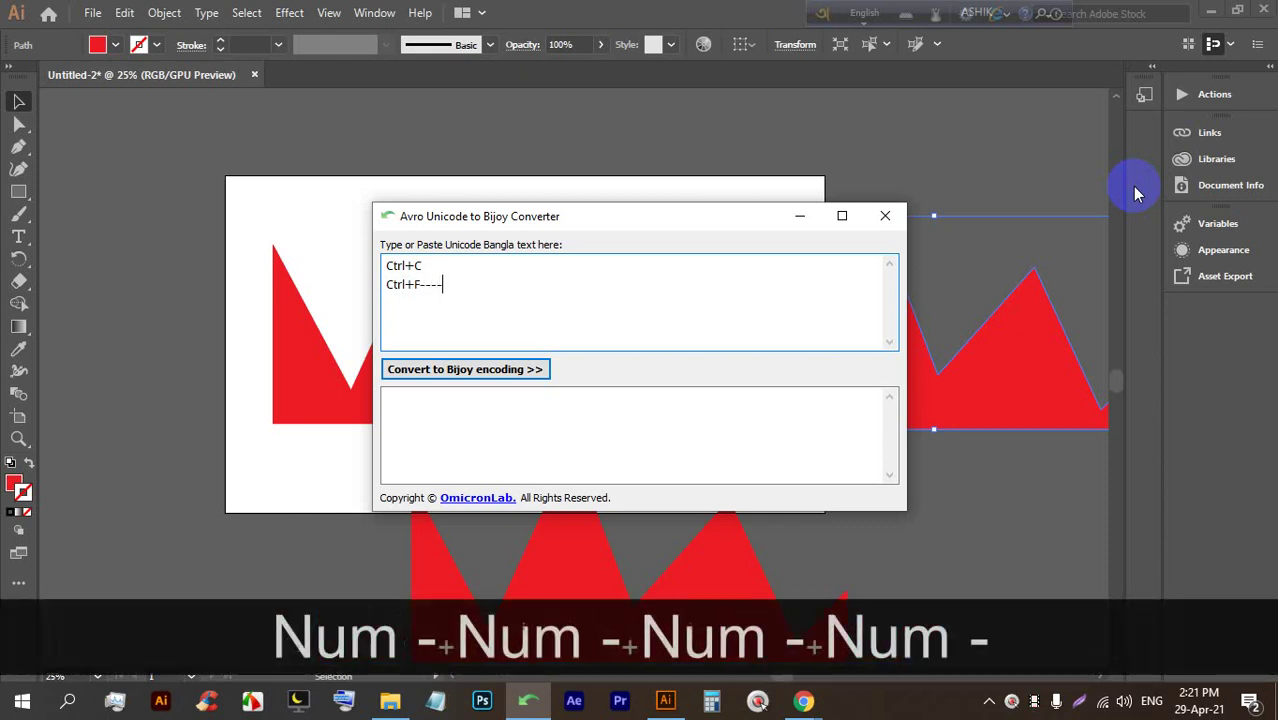
{"action": "key", "text": "shift"}
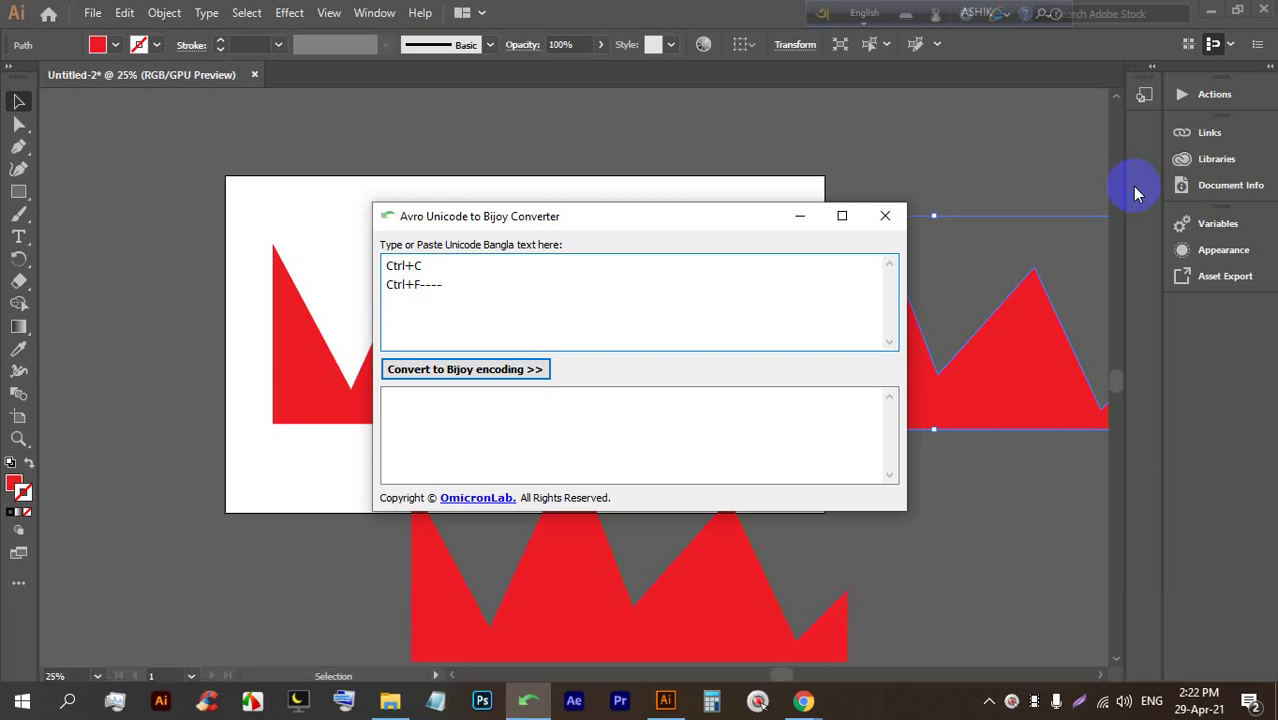
Add a third line reading "Ctrl+V" followed by a long row of dashes
{"action": "key", "text": "Return"}
{"action": "type", "text": "Ct"}
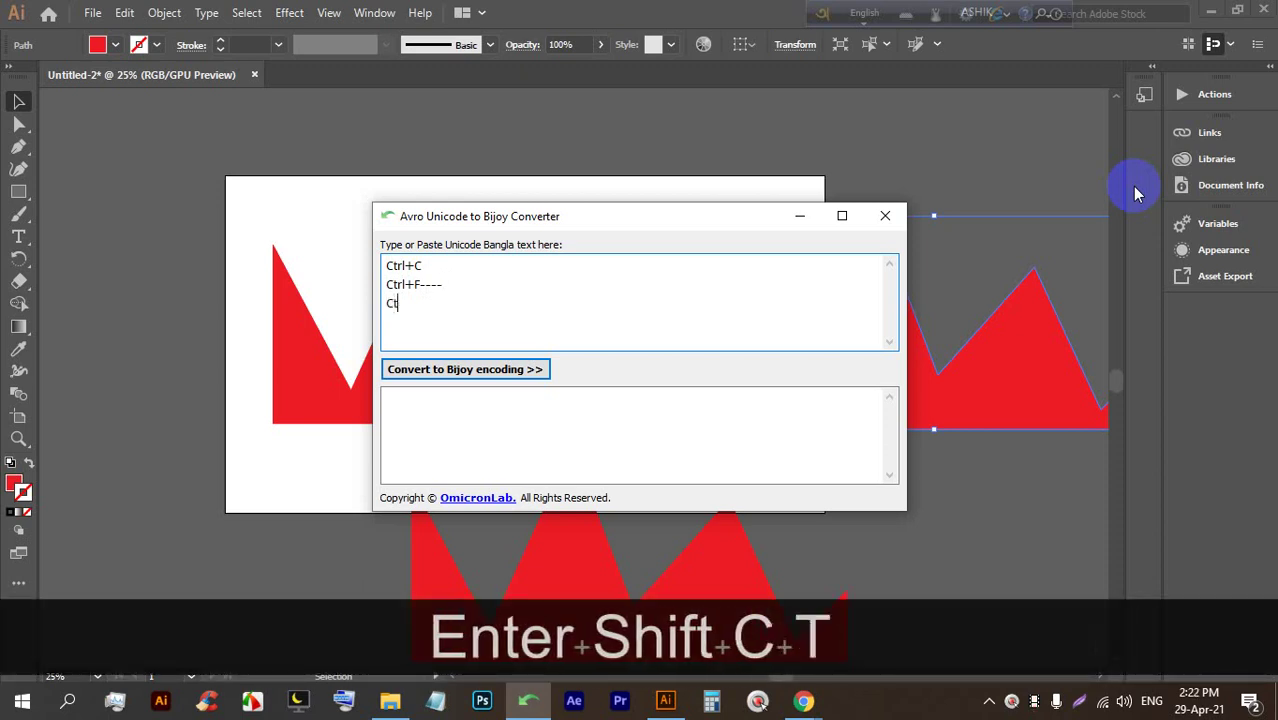
{"action": "type", "text": "rl+V"}
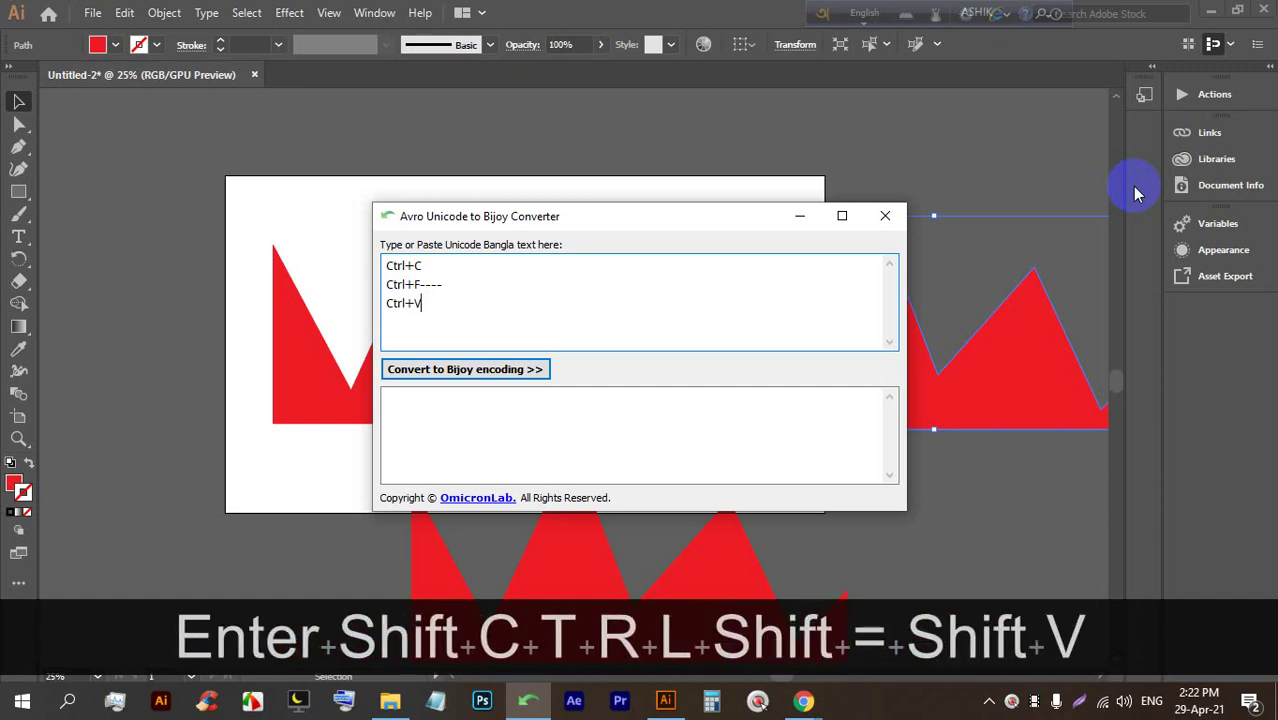
{"action": "type", "text": "-----------------------------"}
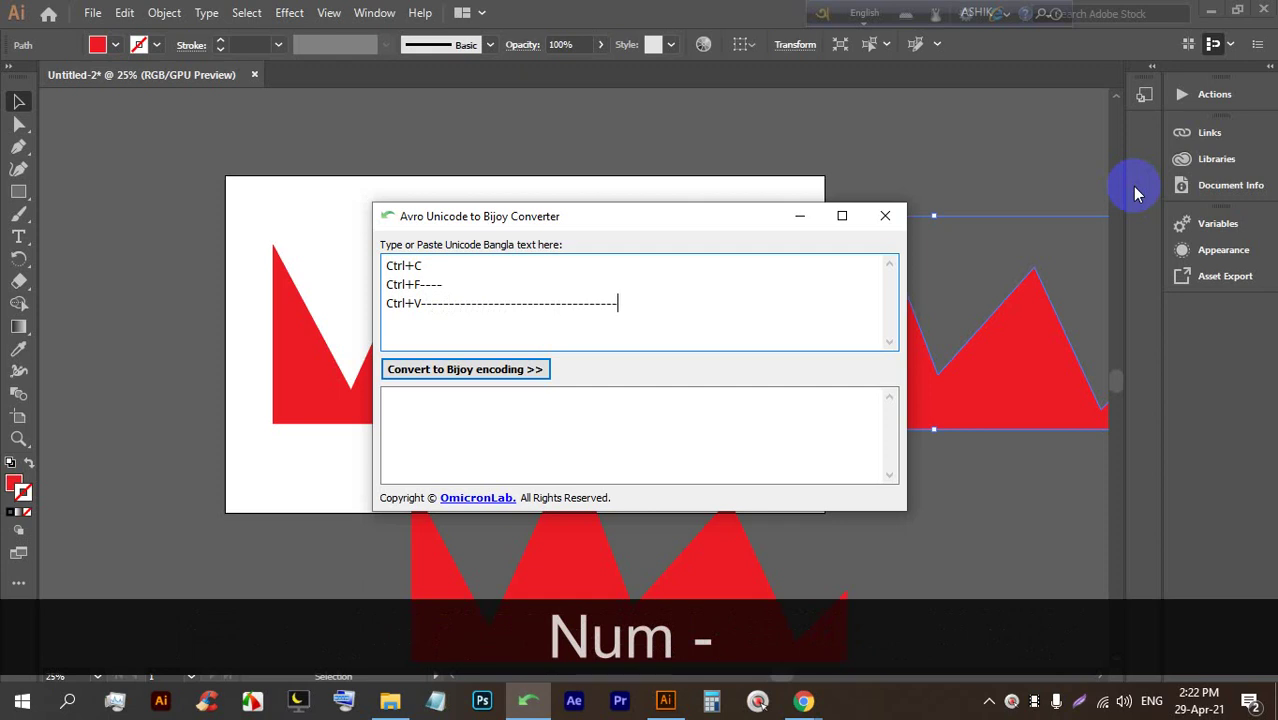
Add a fourth line reading "Ctrl+B-" to the shortcut notes
{"action": "key", "text": "Return"}
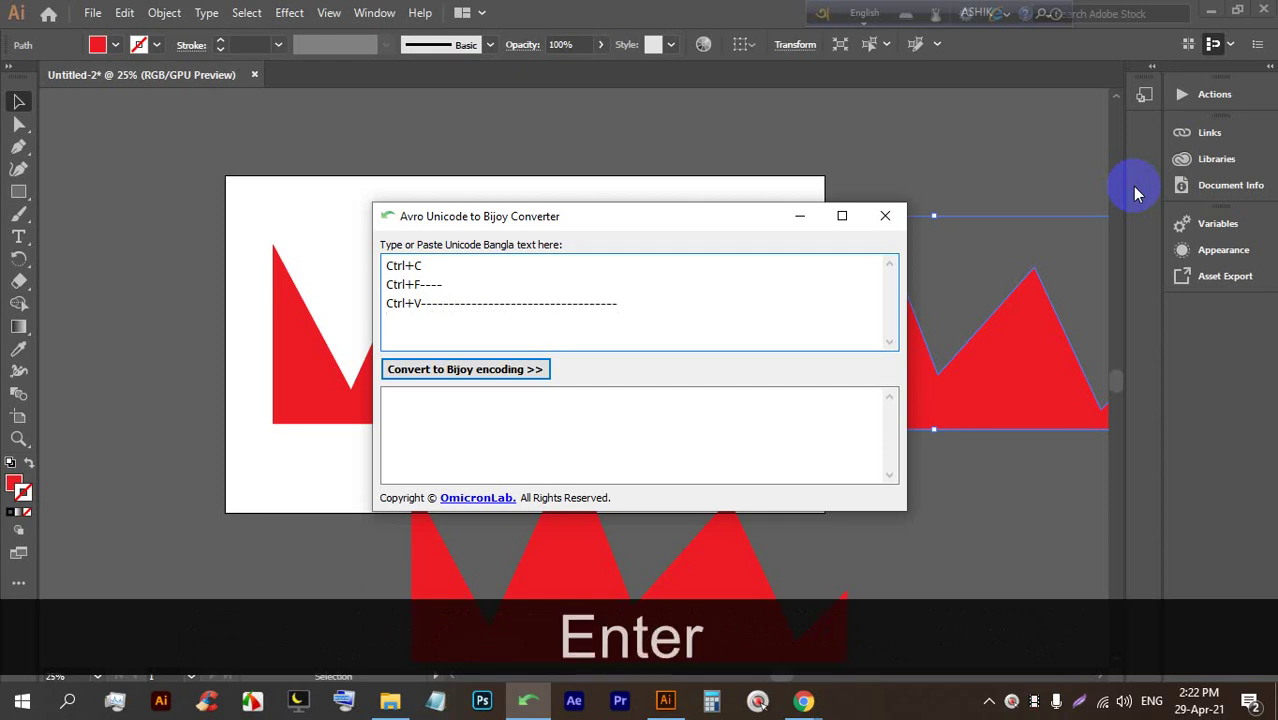
{"action": "type", "text": "C"}
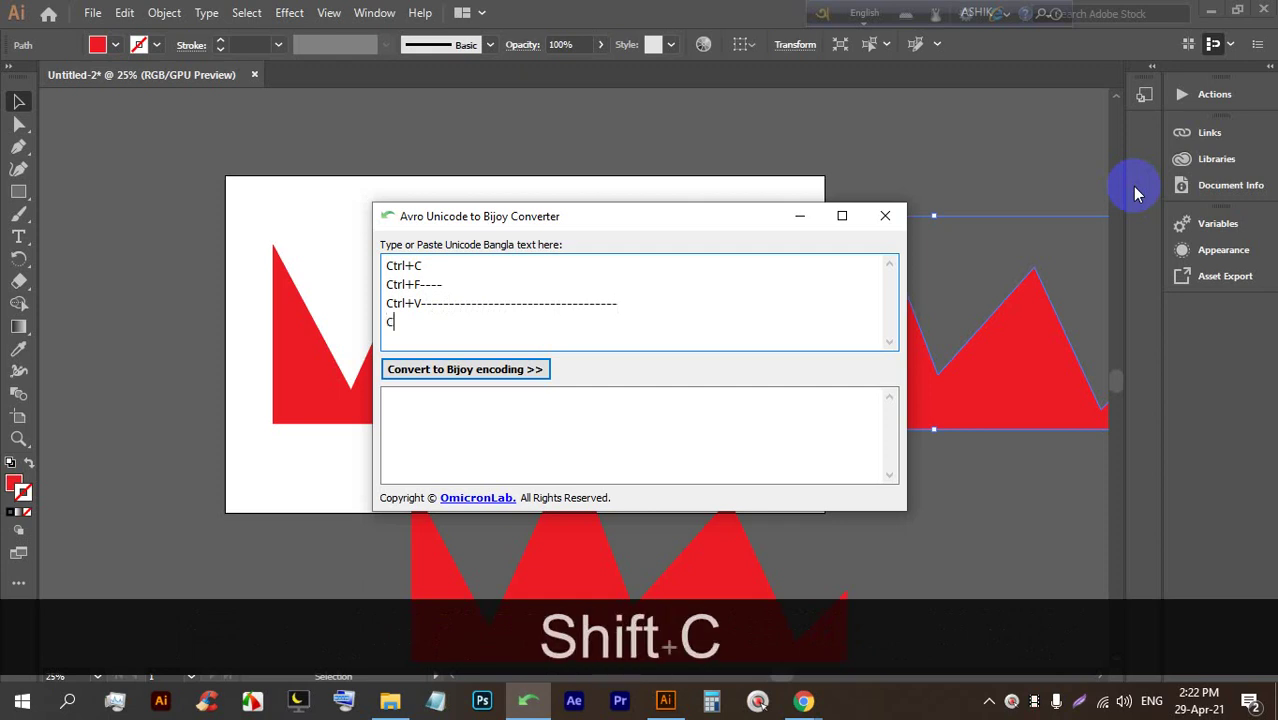
{"action": "type", "text": "trl"}
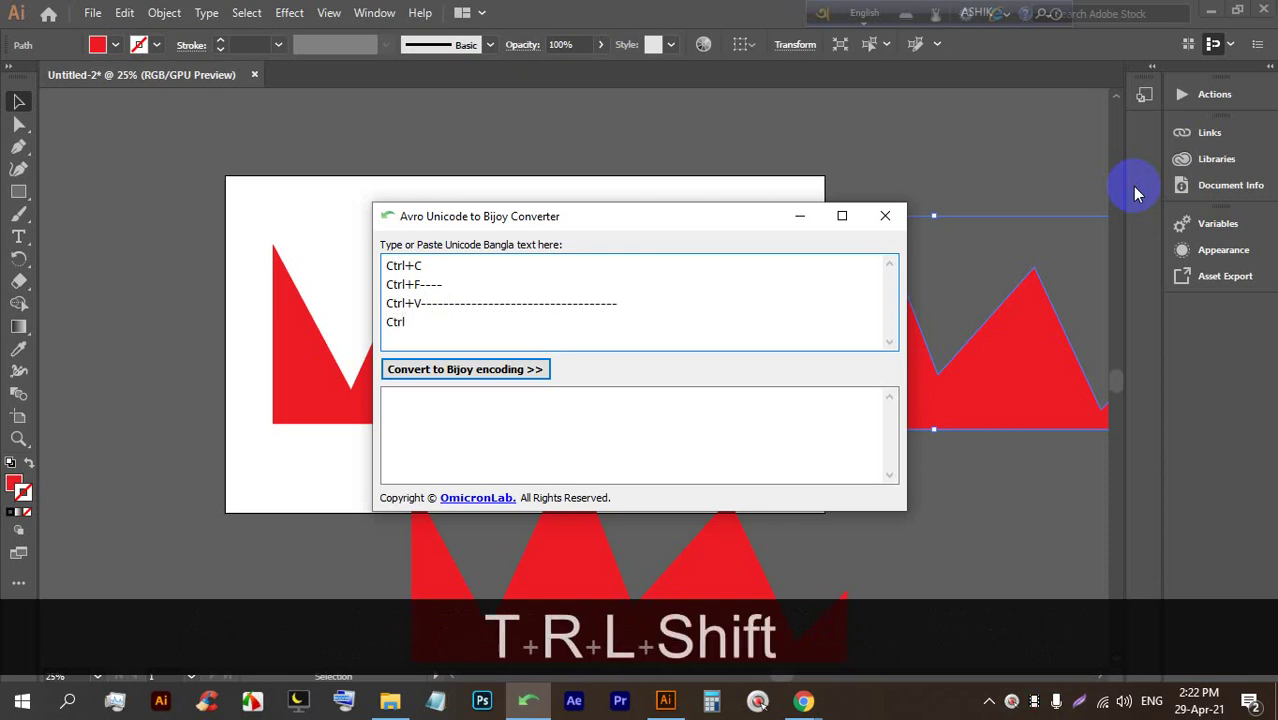
{"action": "type", "text": "+B"}
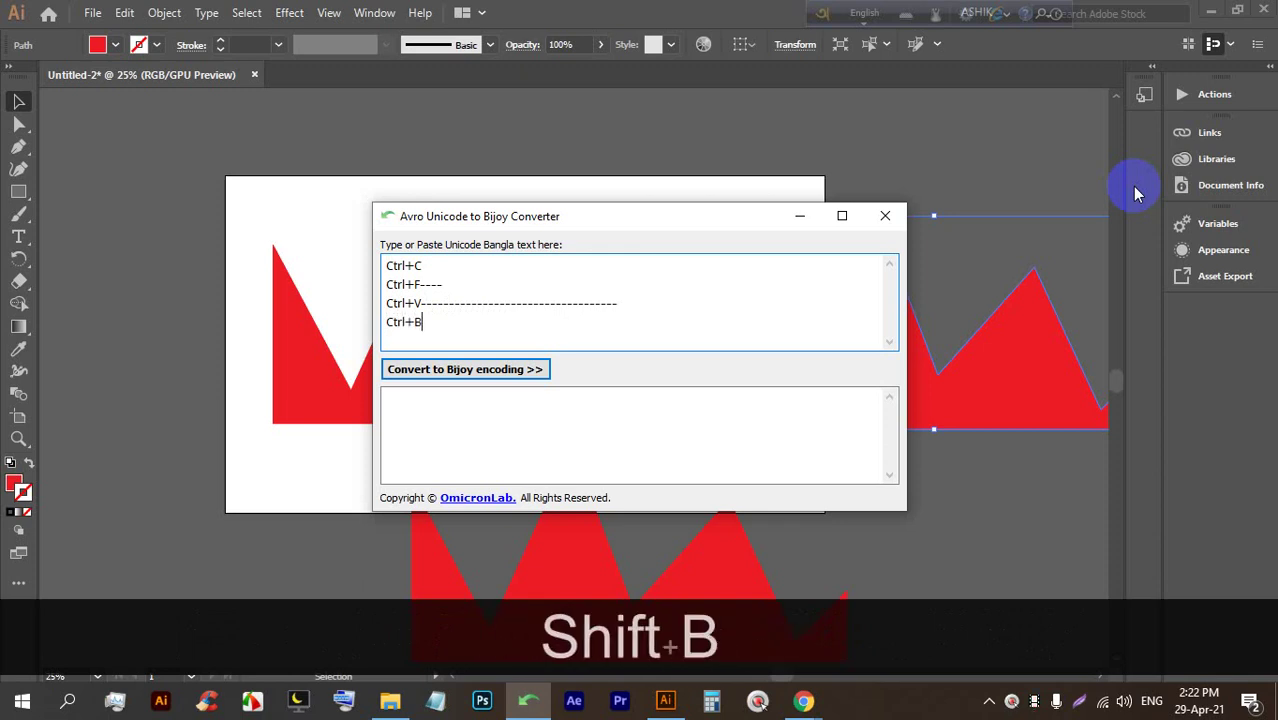
{"action": "type", "text": "-"}
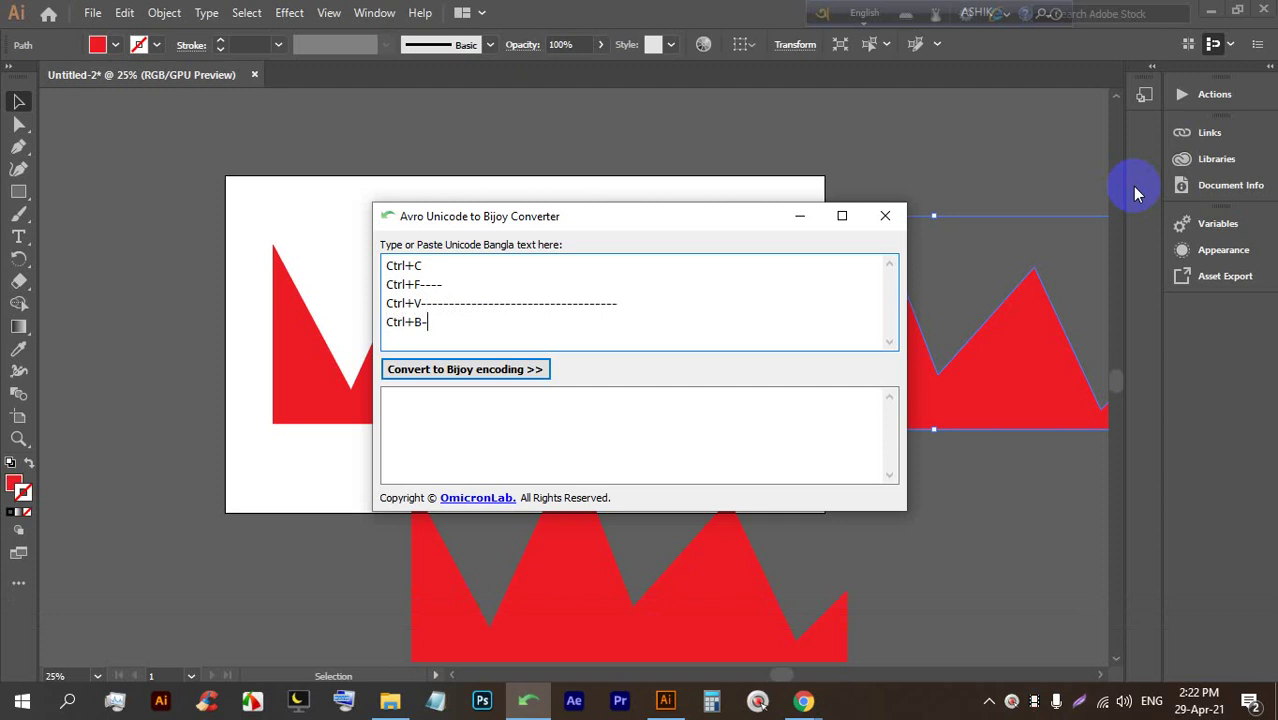
Minimize the converter to return to Illustrator and delete the two zigzag copies, keeping the original on the artboard
{"action": "left_click", "coordinate": [800, 215]}
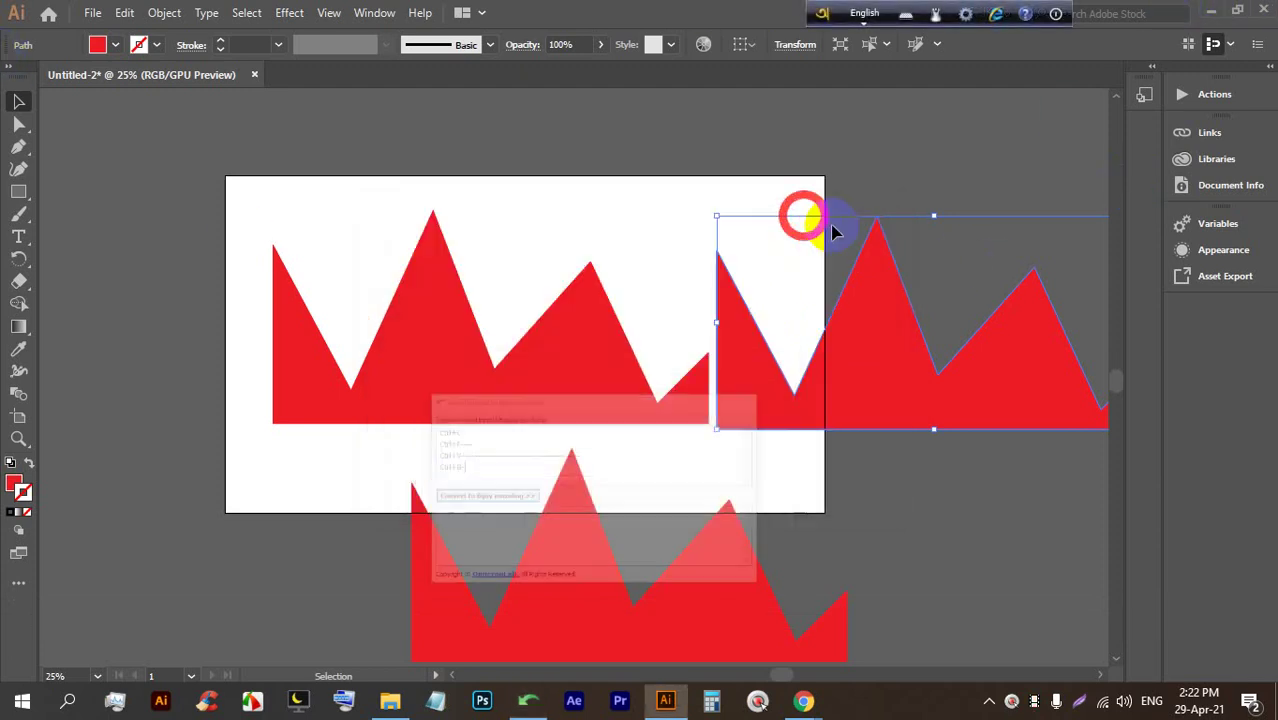
{"action": "scroll", "coordinate": [756, 308], "scroll_direction": "down", "scroll_amount": 1}
{"action": "left_click", "coordinate": [807, 342]}
{"action": "key", "text": "BackSpace"}
{"action": "left_click", "coordinate": [676, 479]}
{"action": "key", "text": "BackSpace"}
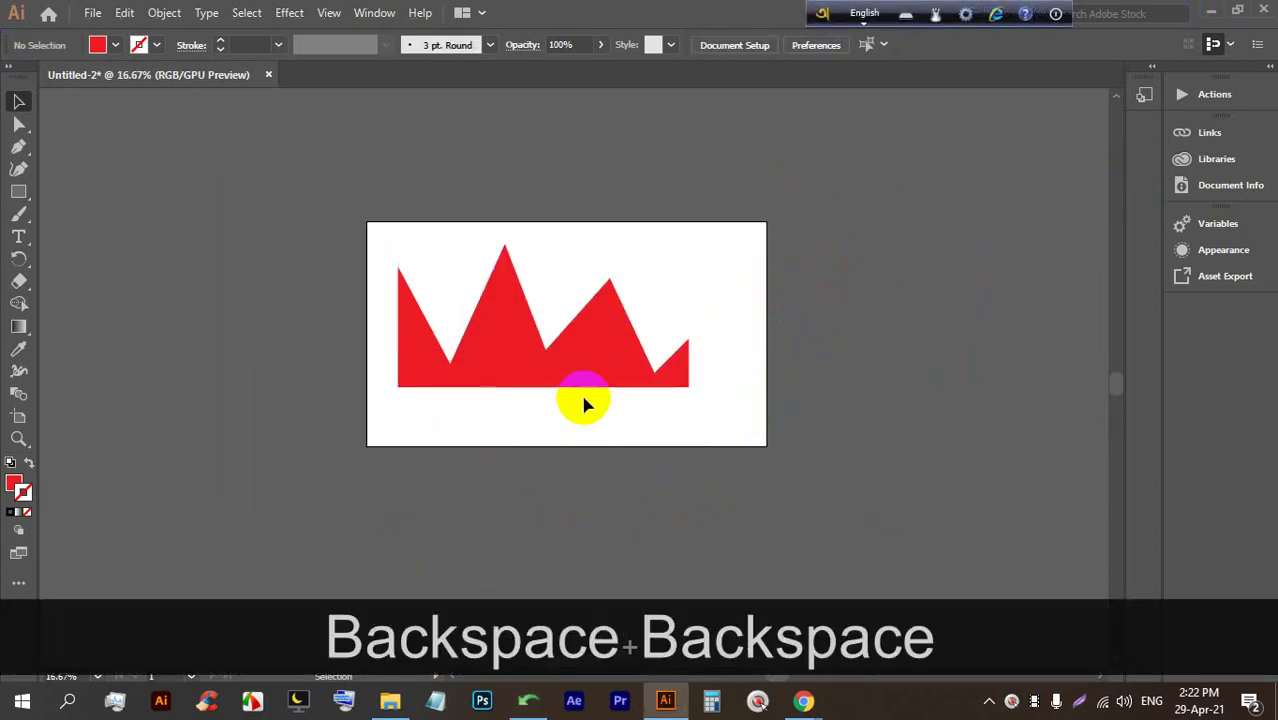
Move the remaining red zigzag shape off the artboard to just above its upper edge
{"action": "scroll", "coordinate": [566, 294], "scroll_direction": "up", "scroll_amount": 2}
{"action": "scroll", "coordinate": [570, 319], "scroll_direction": "down", "scroll_amount": 1}
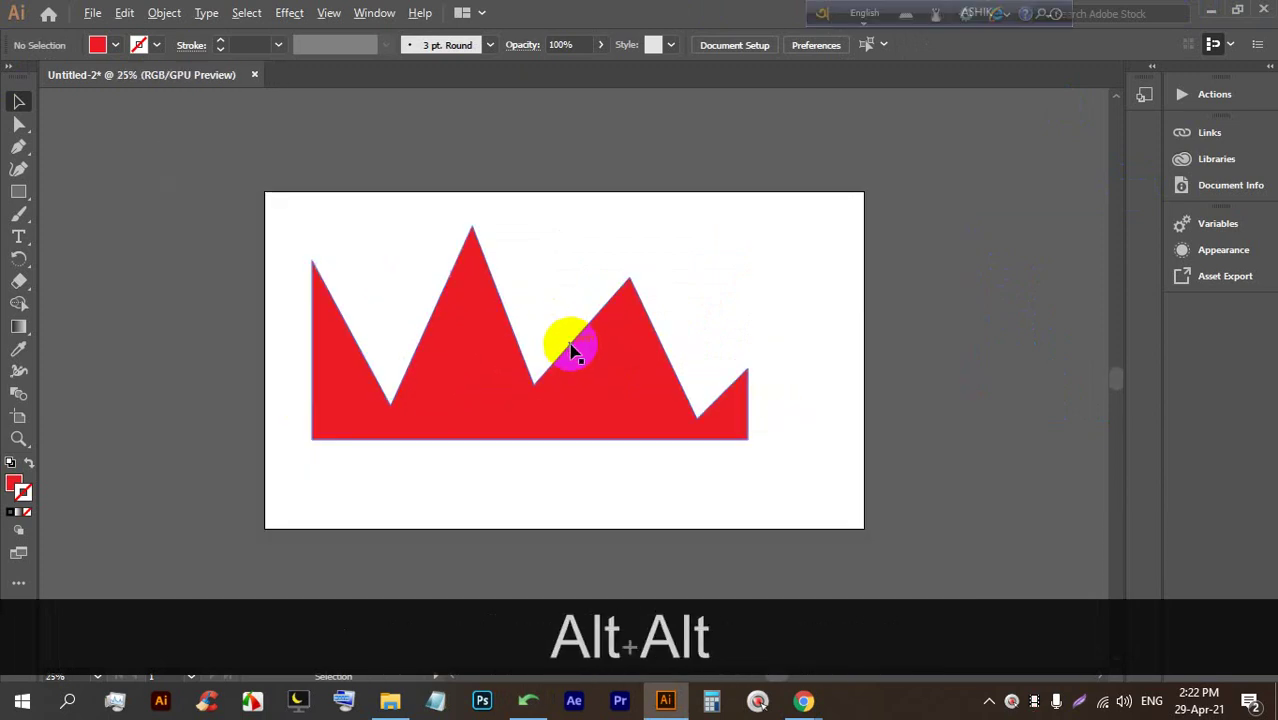
{"action": "scroll", "coordinate": [470, 440], "scroll_direction": "down", "scroll_amount": 1}
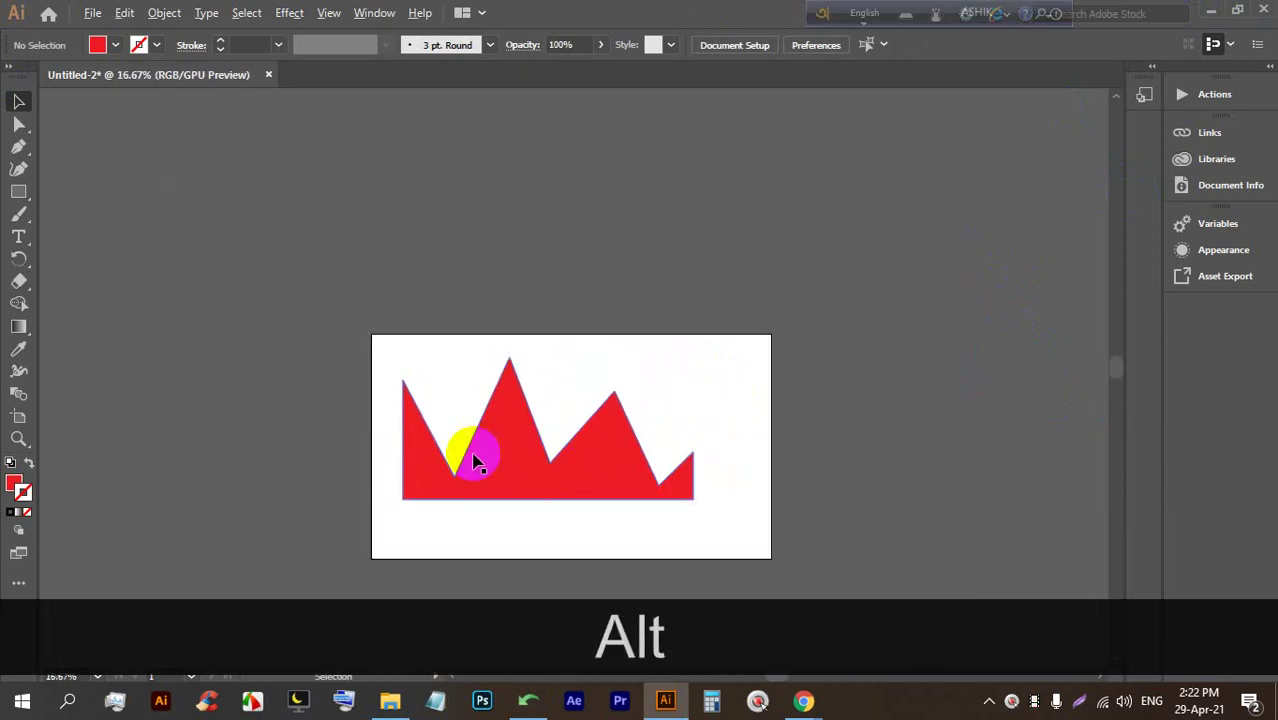
{"action": "scroll", "coordinate": [473, 455], "scroll_direction": "up", "scroll_amount": 1}
{"action": "left_click_drag", "start_coordinate": [514, 448], "coordinate": [660, 130]}
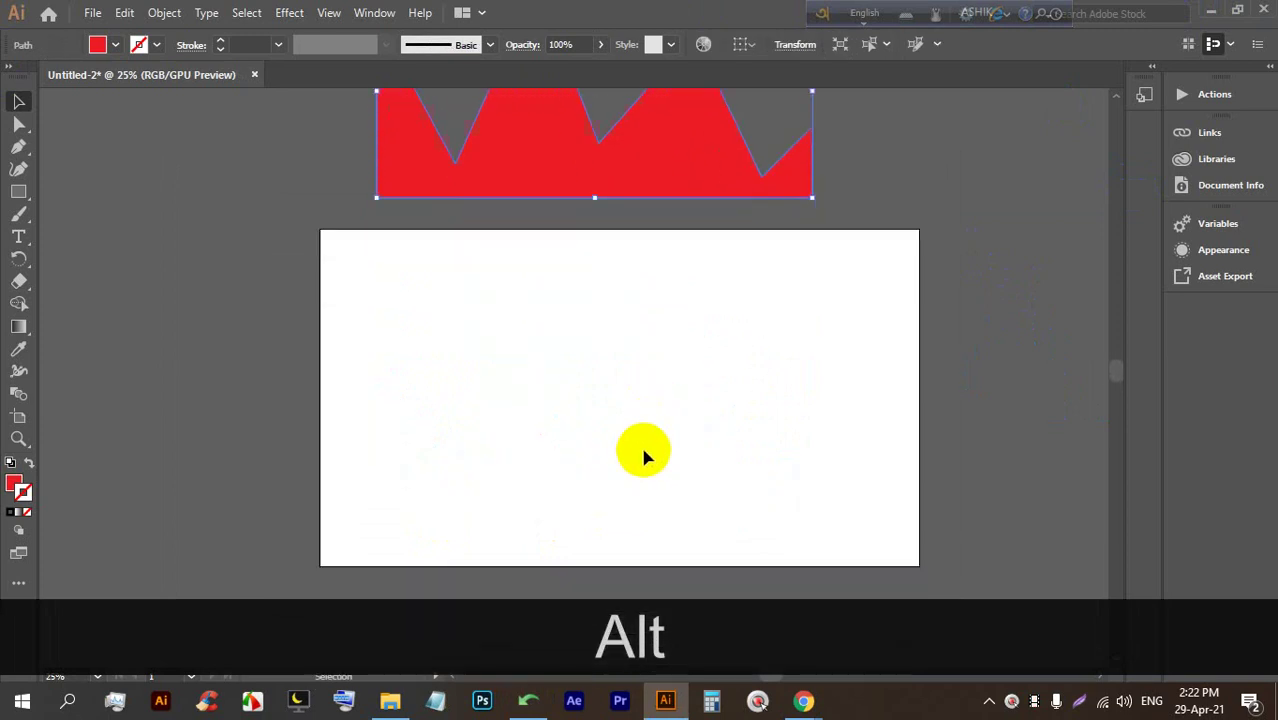
Draw a red square in the left half of the empty artboard with the Rectangle tool
{"action": "scroll", "coordinate": [733, 451], "scroll_direction": "up", "scroll_amount": 1}
{"action": "left_click", "coordinate": [20, 192]}
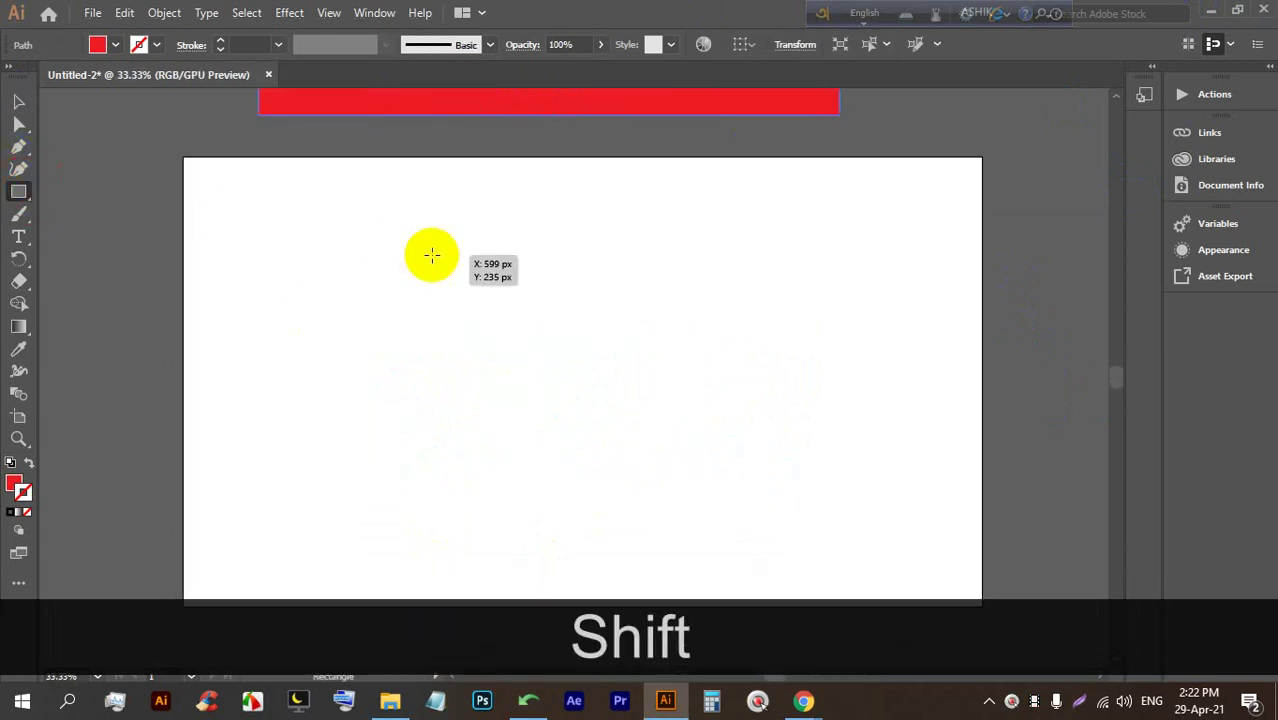
{"action": "left_click_drag", "start_coordinate": [340, 229], "coordinate": [598, 486]}
{"action": "scroll", "coordinate": [514, 405], "scroll_direction": "up", "scroll_amount": 1}
{"action": "left_click", "coordinate": [16, 98]}
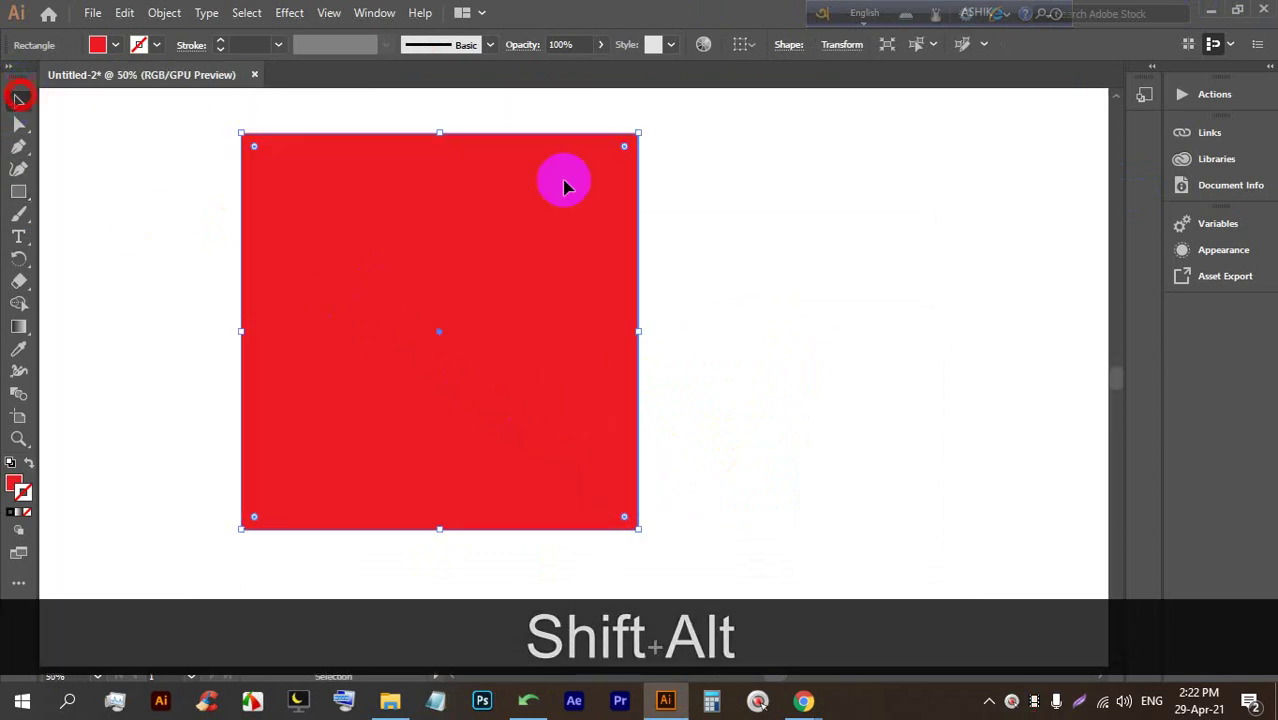
Copy the red square, paste it in front, and fill the front copy with yellow
{"action": "left_click", "coordinate": [565, 185], "text": "shift"}
{"action": "left_click", "coordinate": [622, 251], "text": "shift"}
{"action": "key", "text": "ctrl"}
{"action": "key", "text": "ctrl+c"}
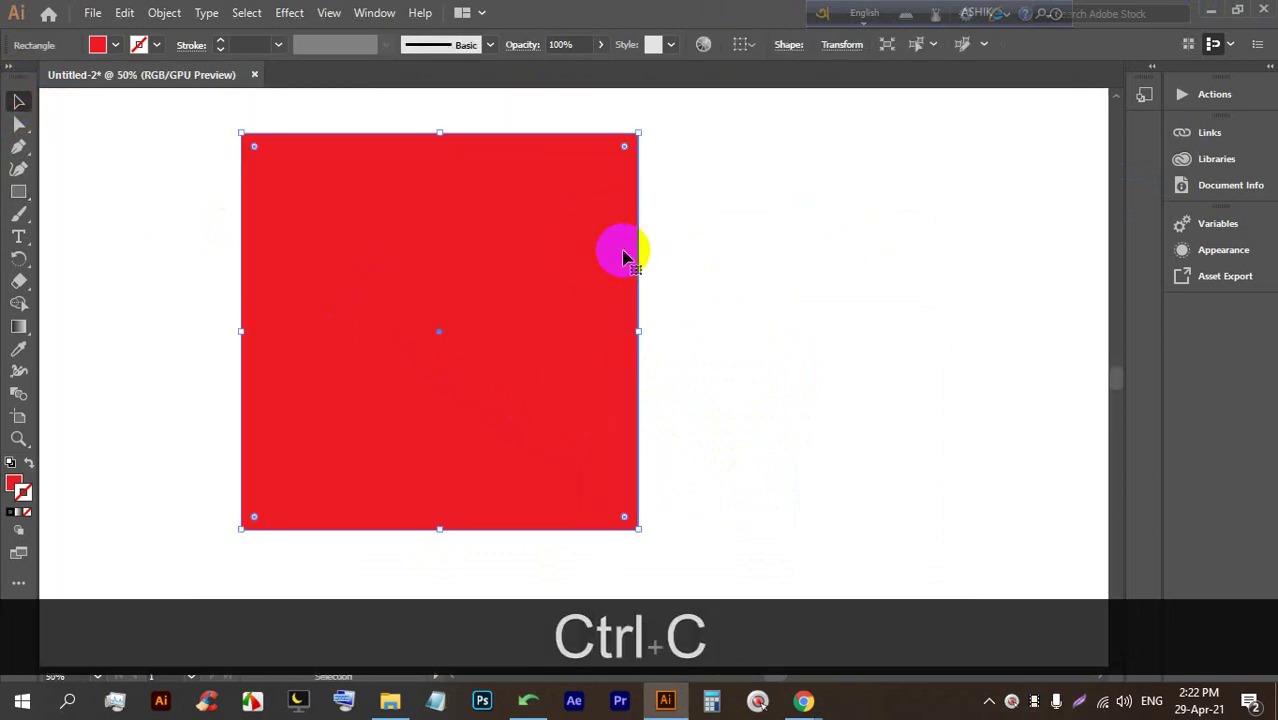
{"action": "key", "text": "ctrl+f"}
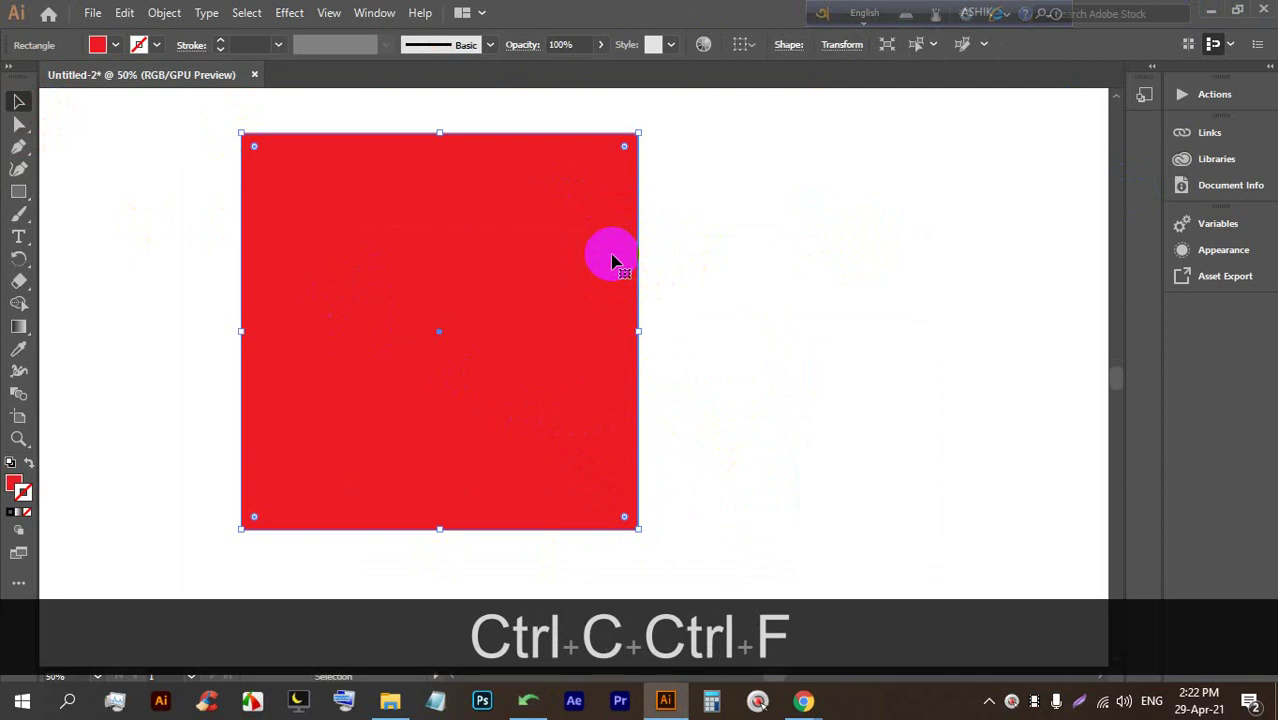
{"action": "left_click", "coordinate": [113, 46]}
{"action": "left_click", "coordinate": [78, 76]}
Scale the yellow square down proportionally about its centre so an even red border surrounds it, and deselect it
{"action": "key", "text": "alt+shift"}
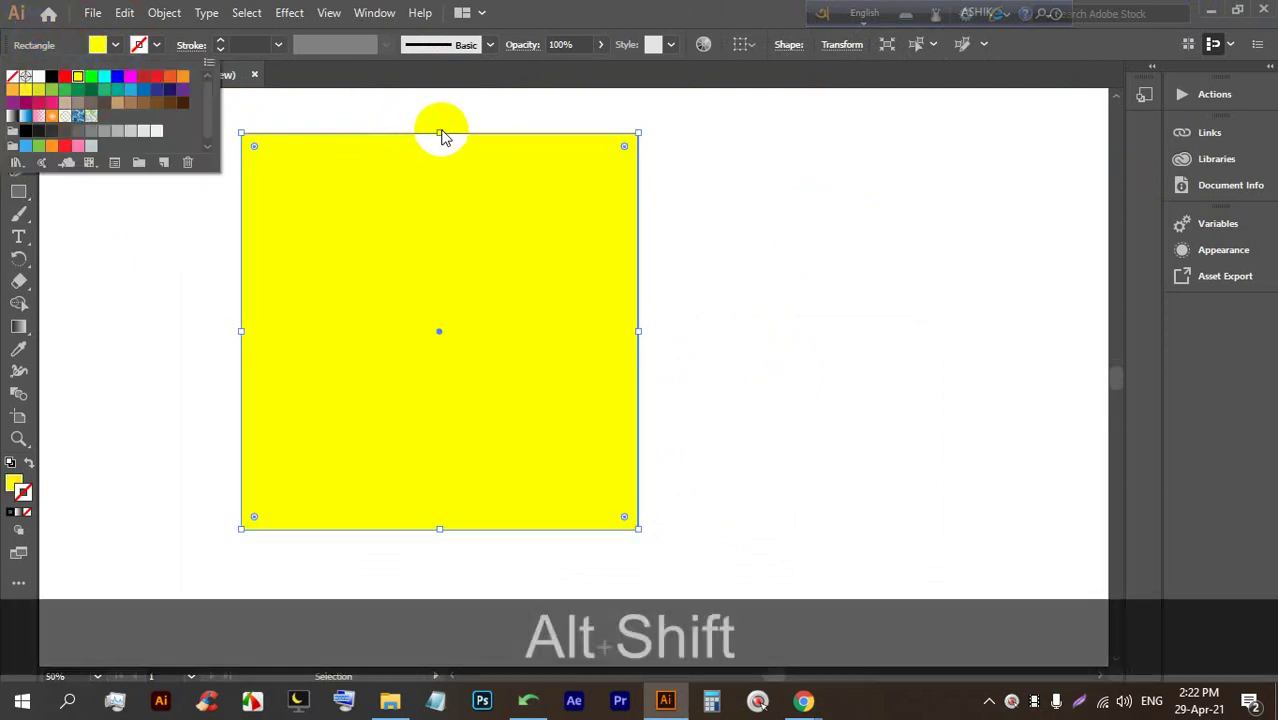
{"action": "left_click", "coordinate": [836, 168]}
{"action": "left_click", "coordinate": [437, 212]}
{"action": "key", "text": "shift+alt"}
{"action": "left_click_drag", "start_coordinate": [439, 133], "coordinate": [436, 190]}
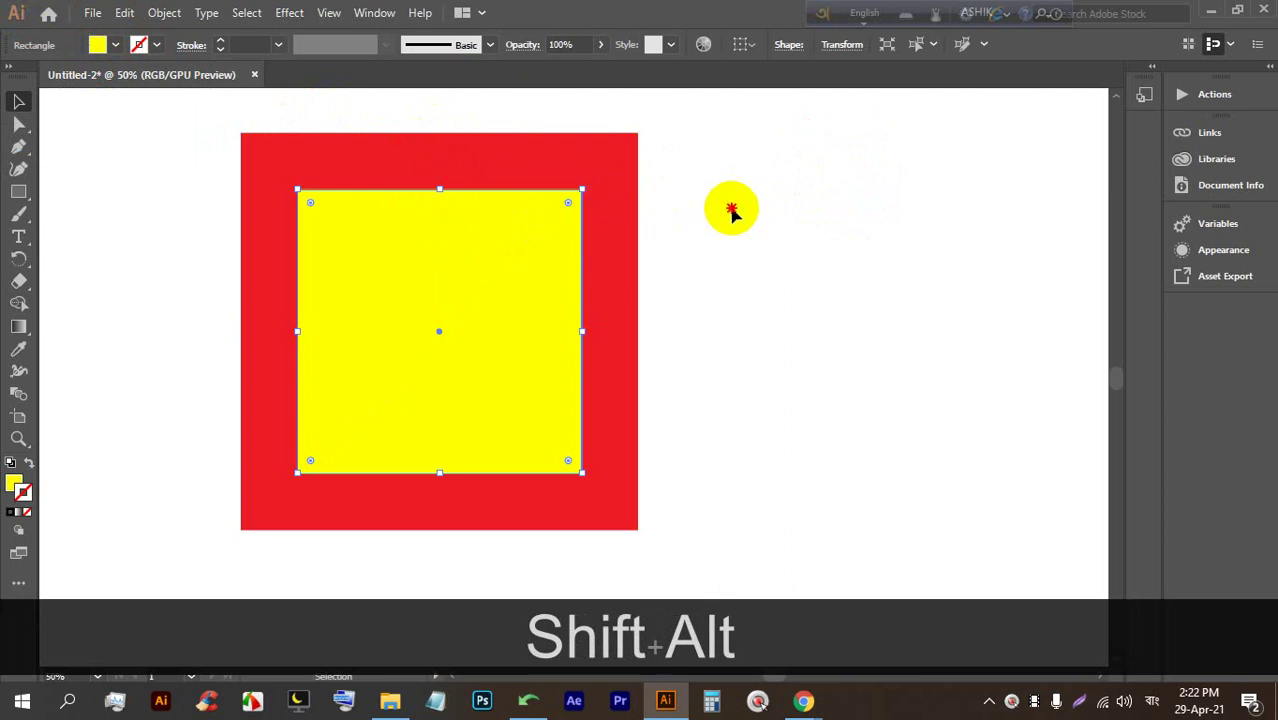
{"action": "left_click", "coordinate": [727, 205]}
Draw a yellow circle with the Ellipse tool in the empty artboard area right of the squares
{"action": "scroll", "coordinate": [485, 262], "scroll_direction": "down", "scroll_amount": 2}
{"action": "left_click", "coordinate": [545, 326]}
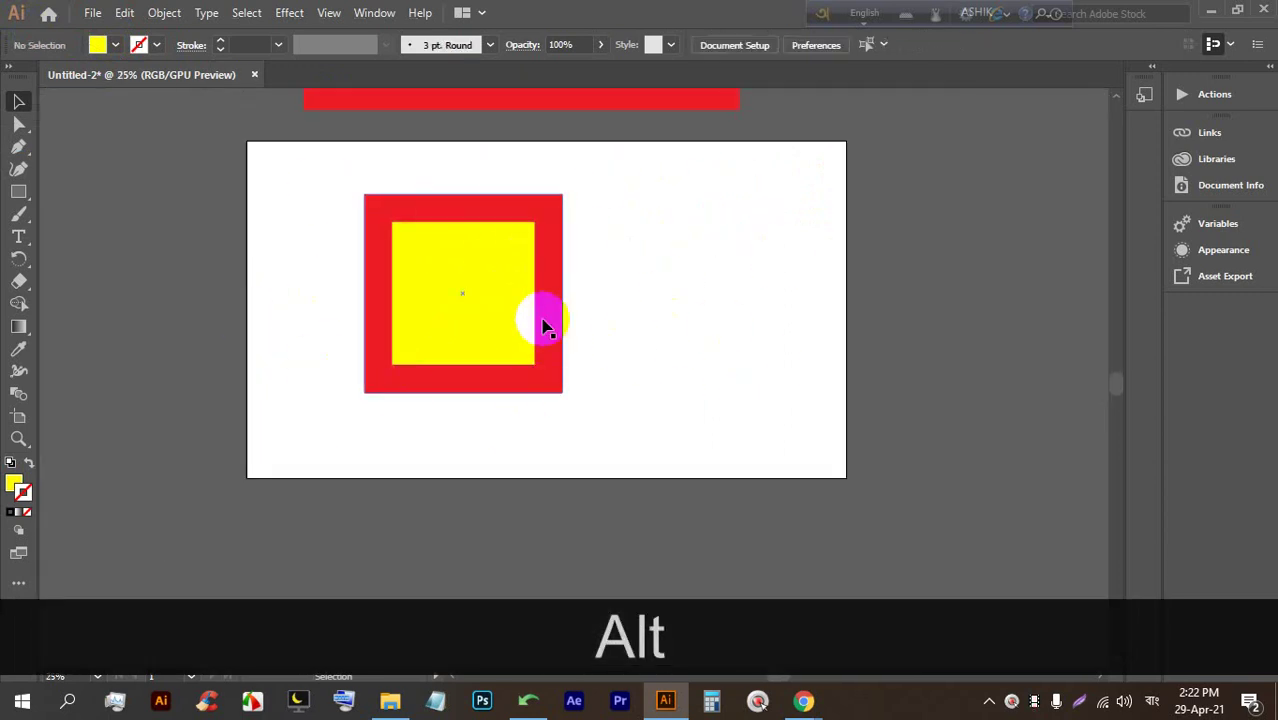
{"action": "left_click_drag", "start_coordinate": [762, 322], "coordinate": [585, 340]}
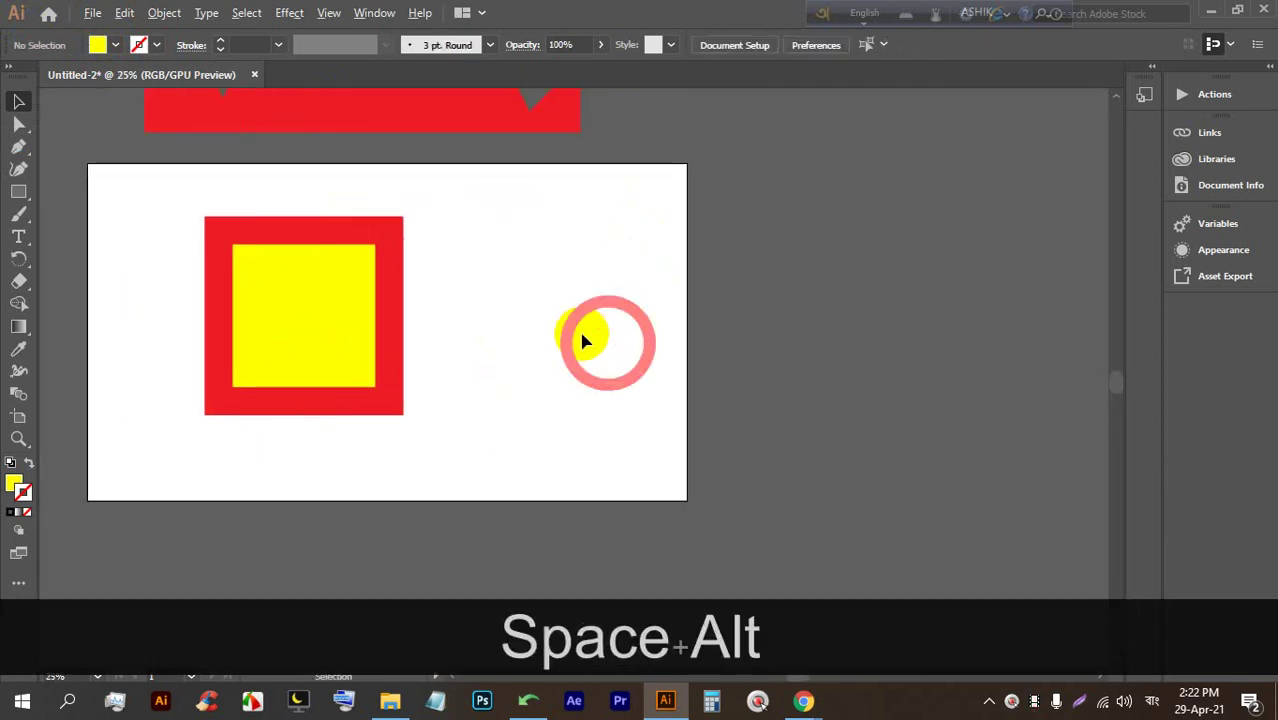
{"action": "scroll", "coordinate": [585, 340], "scroll_direction": "up", "scroll_amount": 2}
{"action": "left_click", "coordinate": [18, 191]}
{"action": "left_click_drag", "start_coordinate": [18, 200], "coordinate": [100, 214]}
{"action": "mouse_move", "coordinate": [449, 213]}
{"action": "left_mouse_down"}
{"action": "mouse_move", "coordinate": [633, 437]}
{"action": "mouse_move", "coordinate": [675, 438]}
{"action": "left_mouse_up"}
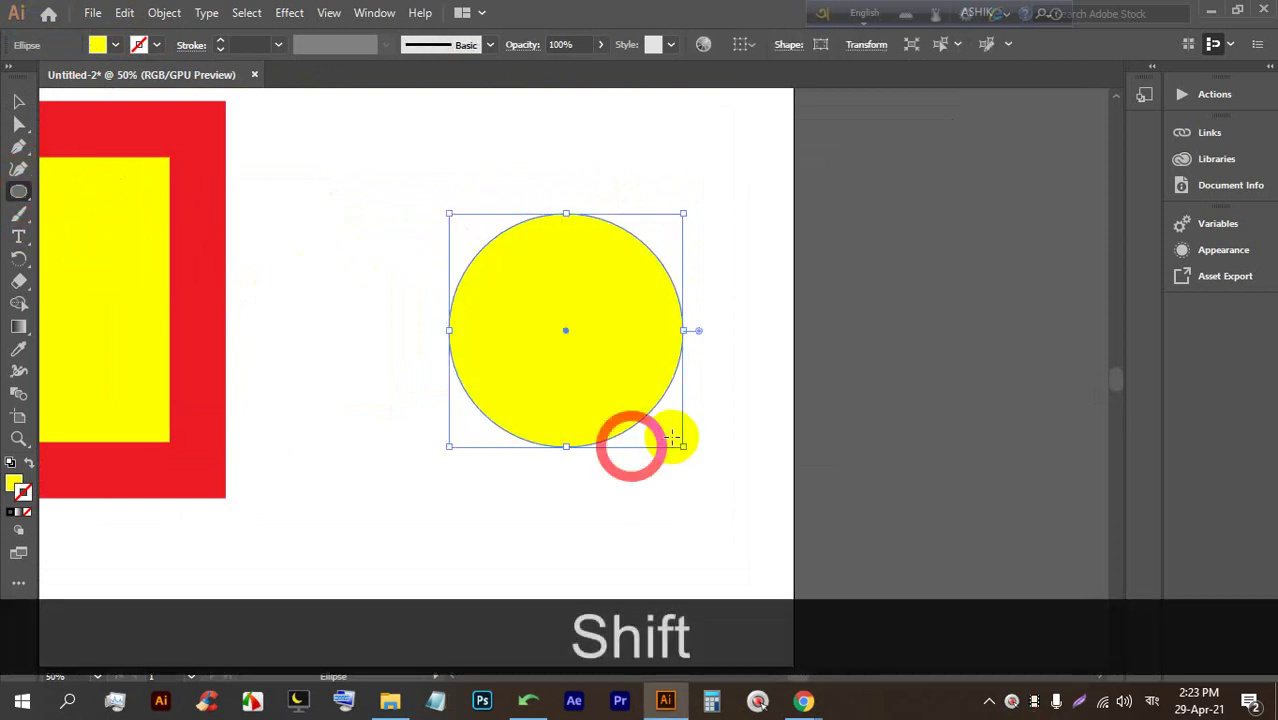
Copy the yellow circle and paste the duplicate in front of it
{"action": "scroll", "coordinate": [720, 390], "scroll_direction": "up", "scroll_amount": 2}
{"action": "scroll", "coordinate": [680, 340], "scroll_direction": "down", "scroll_amount": 1}
{"action": "scroll", "coordinate": [640, 262], "scroll_direction": "up", "scroll_amount": 1}
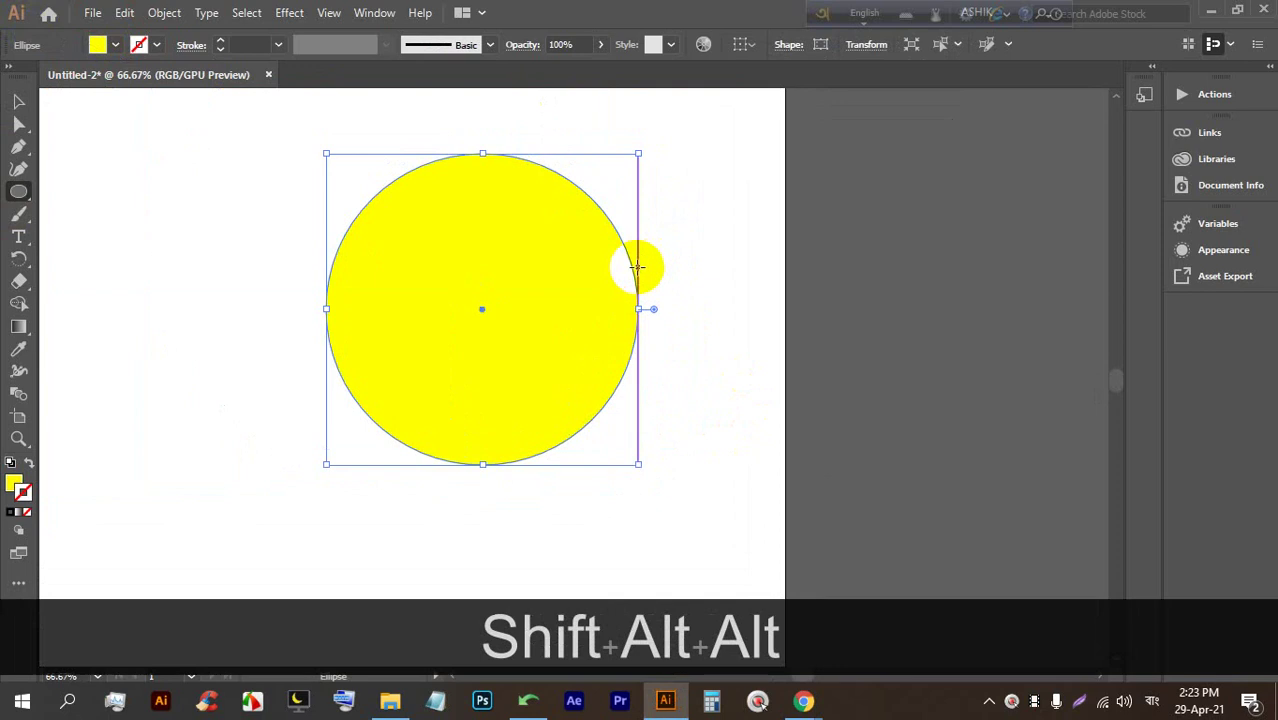
{"action": "scroll", "coordinate": [638, 266], "scroll_direction": "down", "scroll_amount": 2}
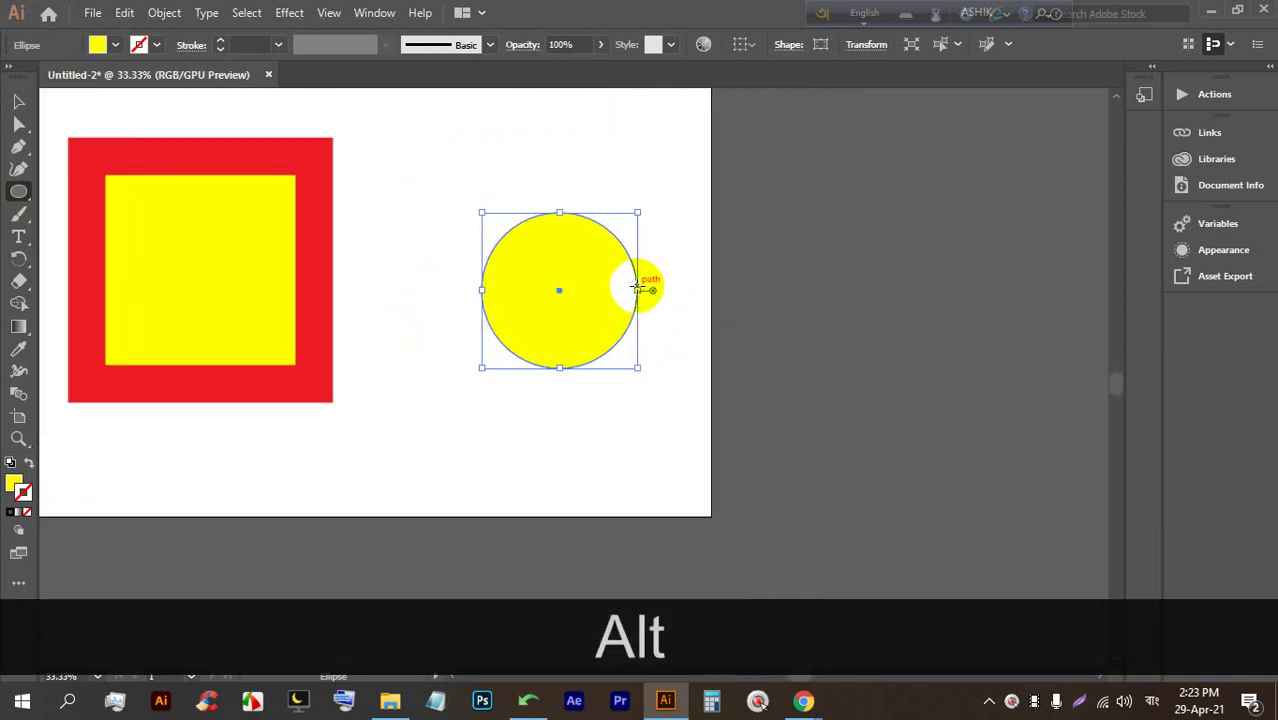
{"action": "scroll", "coordinate": [596, 281], "scroll_direction": "up", "scroll_amount": 2}
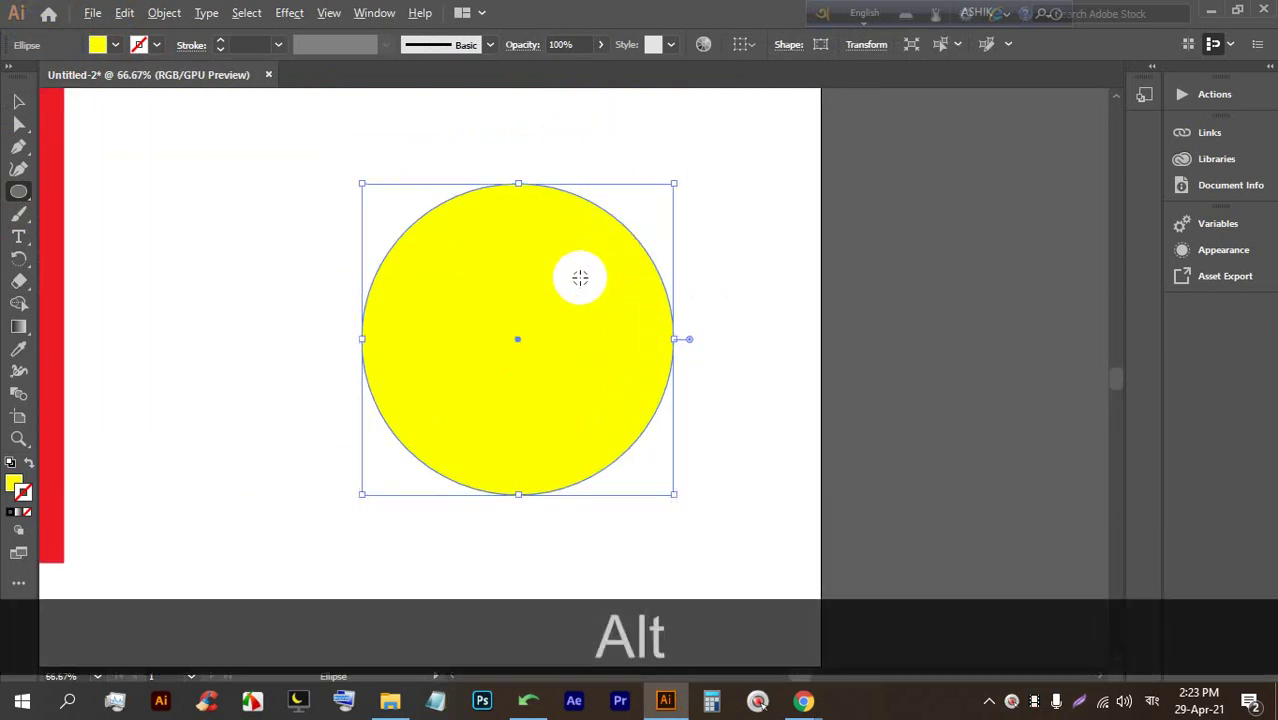
{"action": "key", "text": "ctrl+c"}
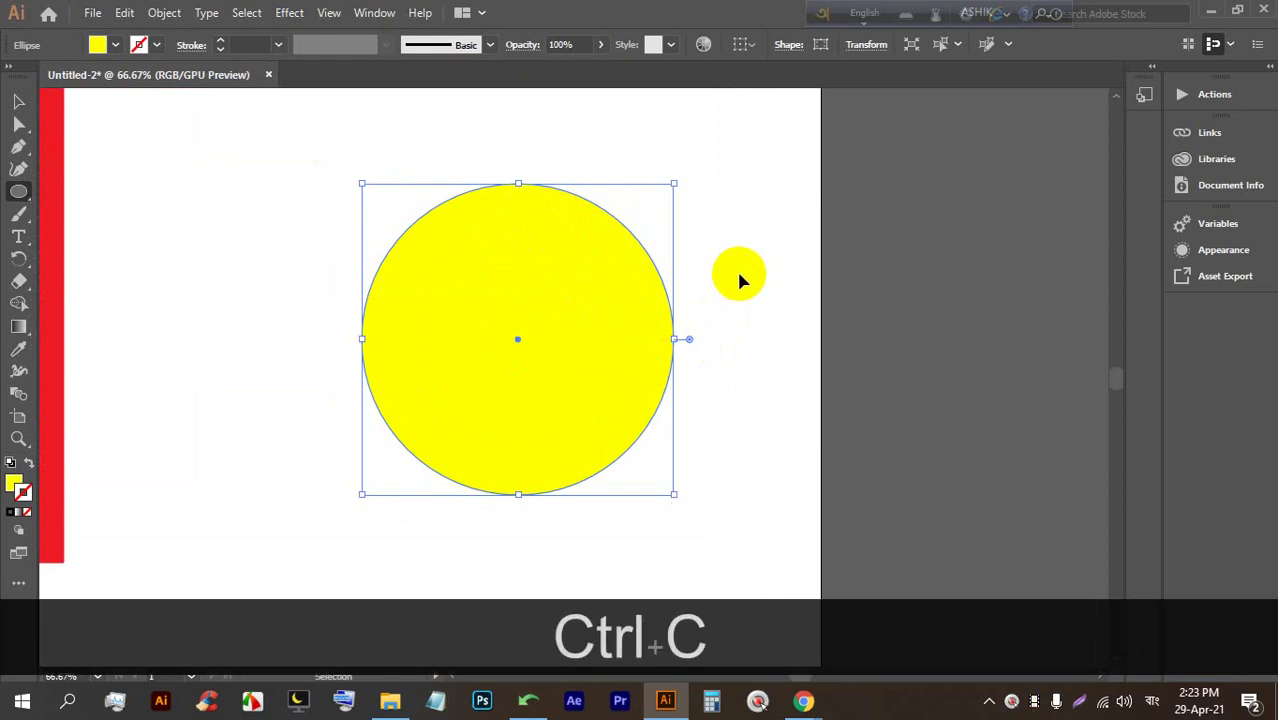
{"action": "key", "text": "ctrl+f"}
Scale the front circle down proportionally about its centre to roughly half the outer circle's diameter
{"action": "left_click", "coordinate": [12, 100]}
{"action": "left_click", "coordinate": [796, 228]}
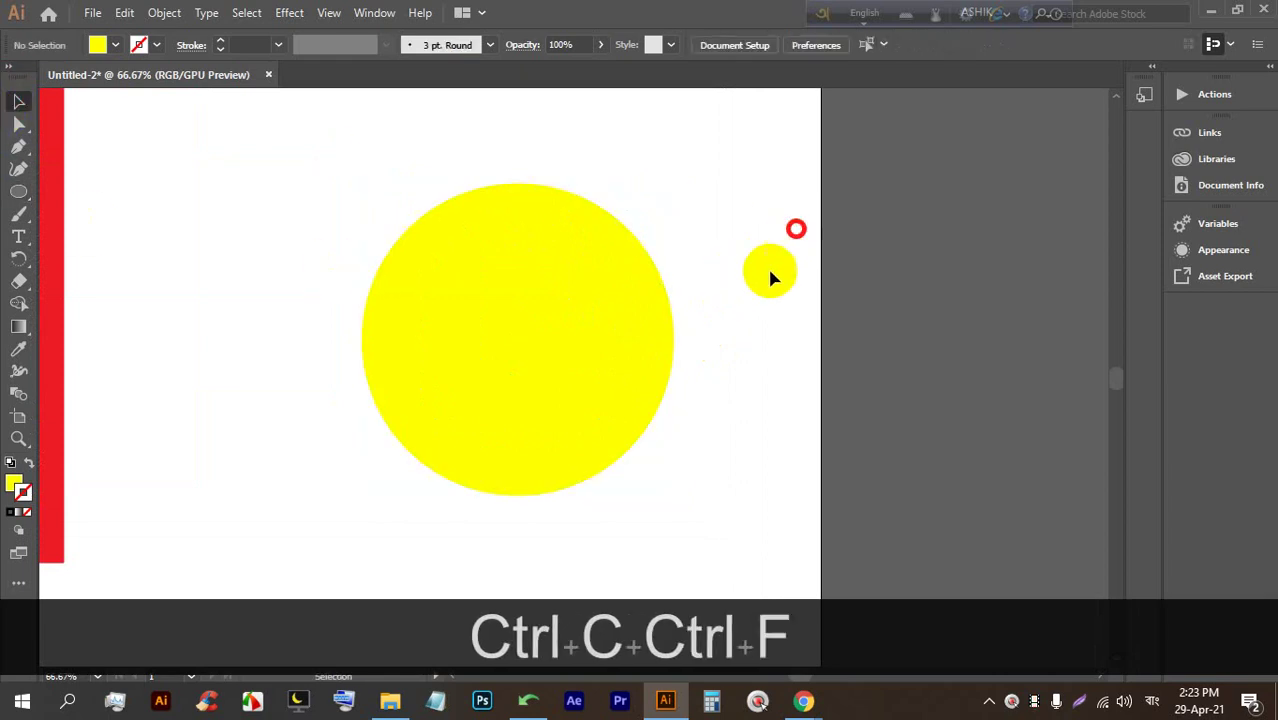
{"action": "left_click", "coordinate": [537, 340]}
{"action": "left_click_drag", "start_coordinate": [518, 184], "coordinate": [522, 255]}
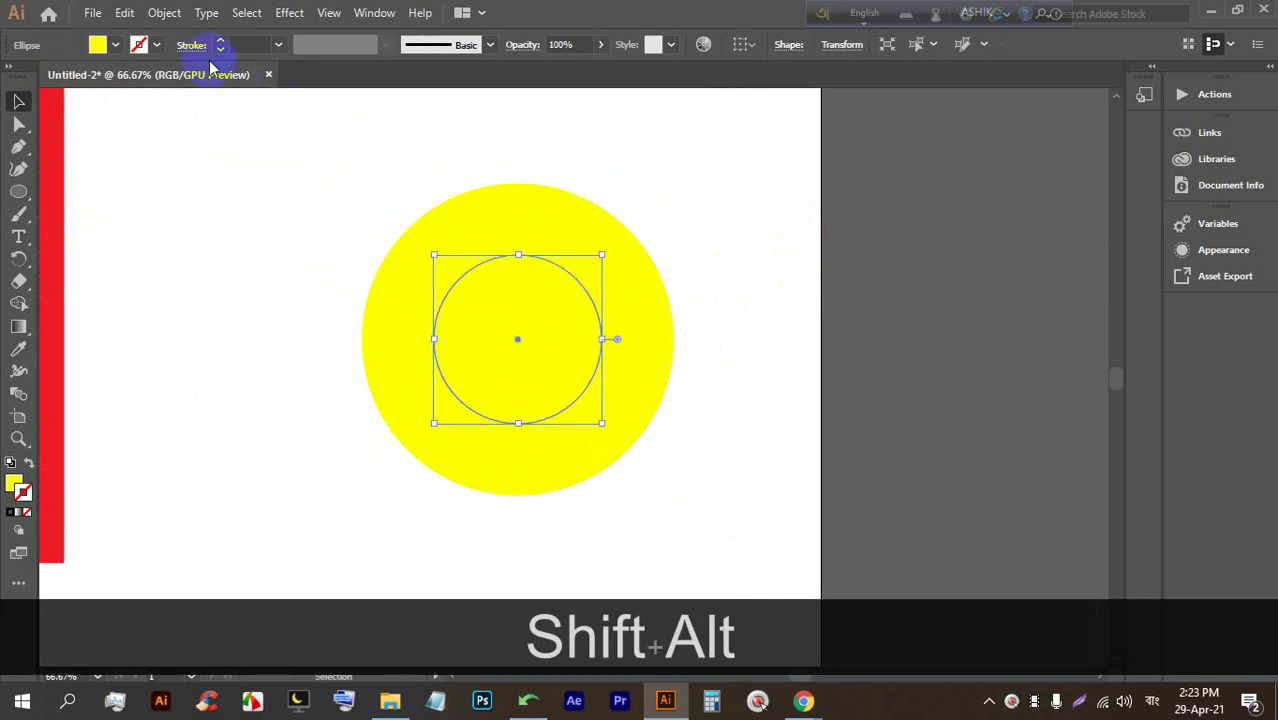
Fill the smaller inner circle with dark red and deselect it
{"action": "left_click", "coordinate": [110, 45]}
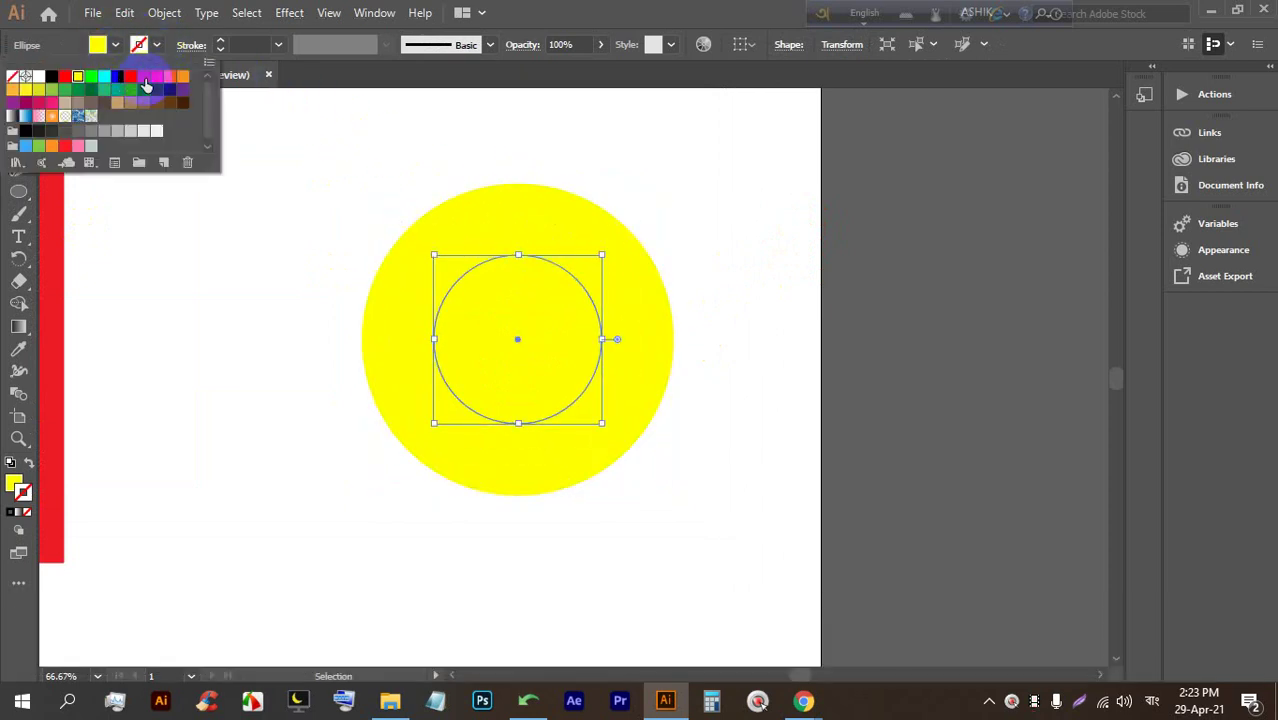
{"action": "left_click", "coordinate": [150, 85]}
{"action": "left_click", "coordinate": [791, 418]}
{"action": "scroll", "coordinate": [513, 257], "scroll_direction": "up", "scroll_amount": 2}
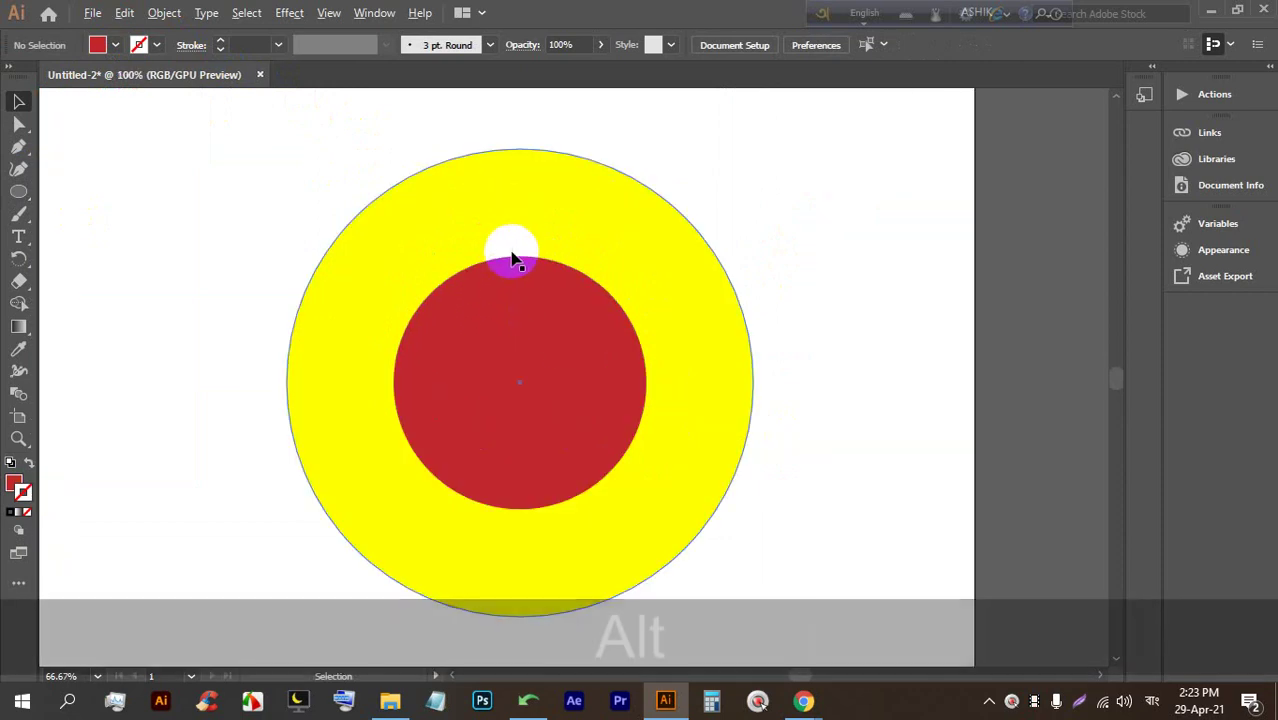
Enlarge the dark red inner circle proportionally about its centre, leaving a narrower yellow ring around it, and deselect it
{"action": "scroll", "coordinate": [485, 280], "scroll_direction": "down", "scroll_amount": 2}
{"action": "left_click", "coordinate": [484, 280]}
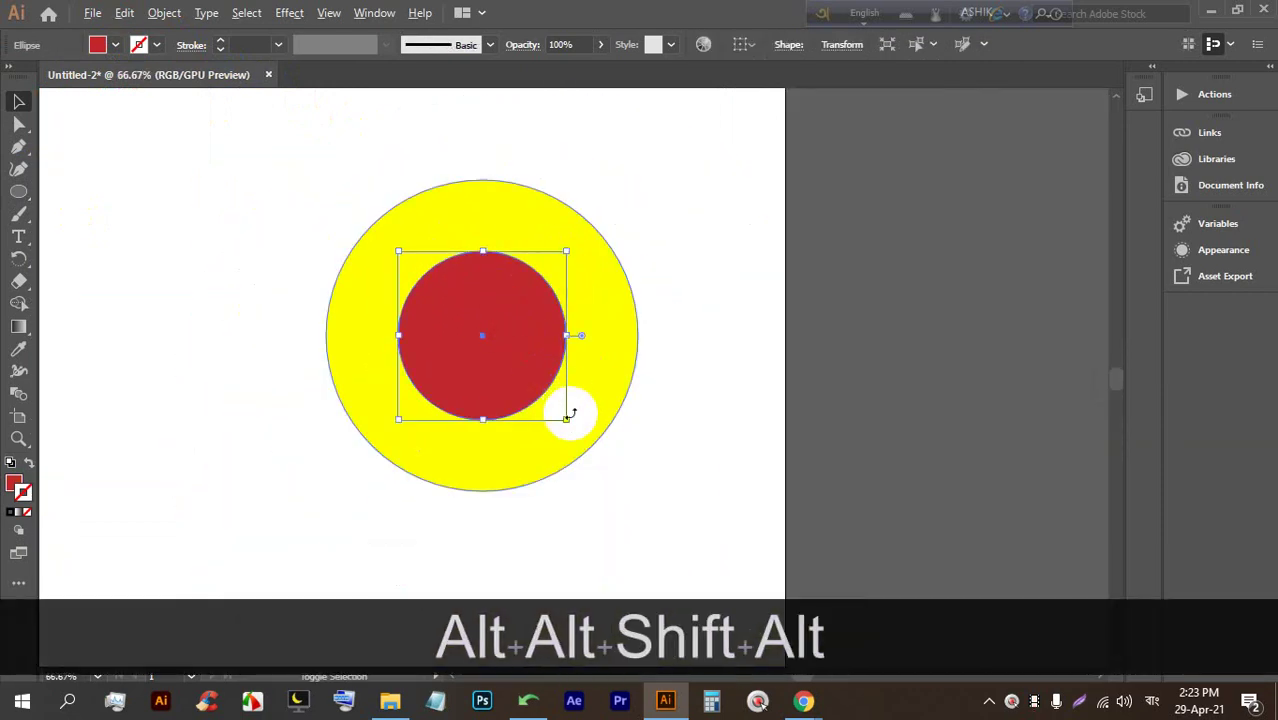
{"action": "left_click_drag", "start_coordinate": [566, 421], "coordinate": [598, 462]}
{"action": "left_click", "coordinate": [676, 414]}
{"action": "scroll", "coordinate": [502, 288], "scroll_direction": "down", "scroll_amount": 2}
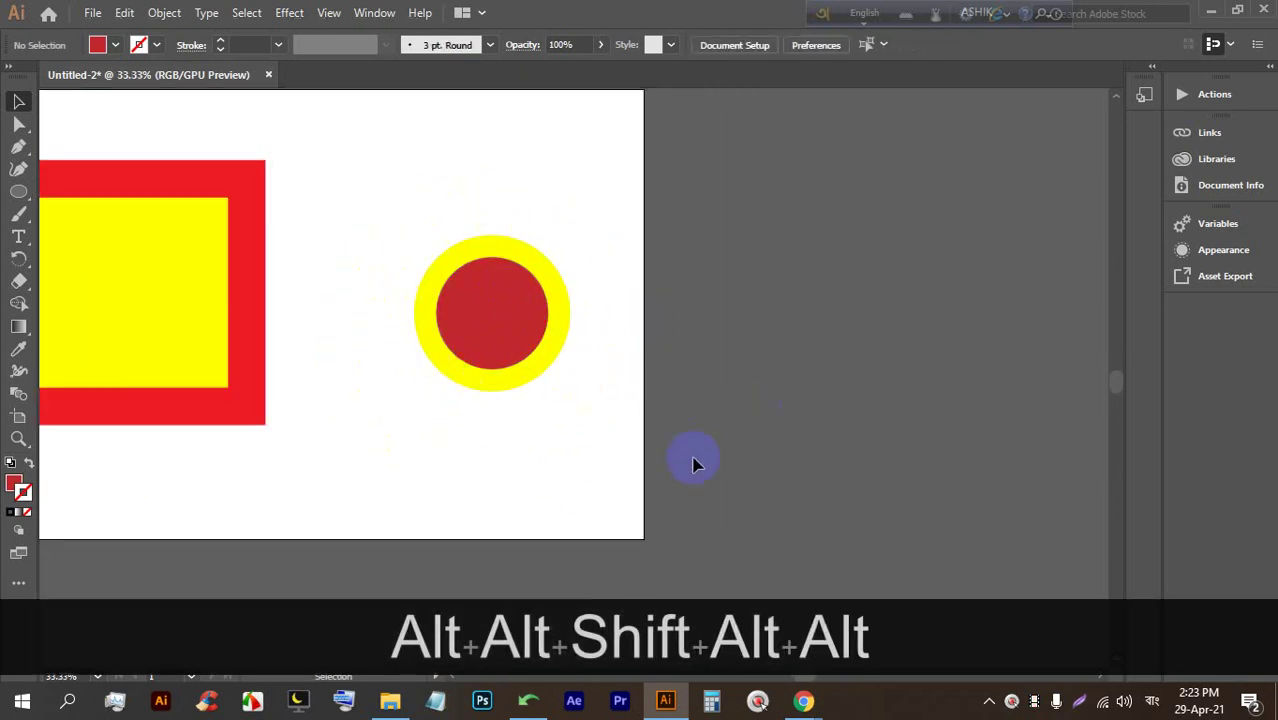
Delete the concentric squares and circles, and move the red zigzag shape from above the artboard onto its middle
{"action": "left_click", "coordinate": [527, 388]}
{"action": "scroll", "coordinate": [530, 385], "scroll_direction": "down", "scroll_amount": 3}
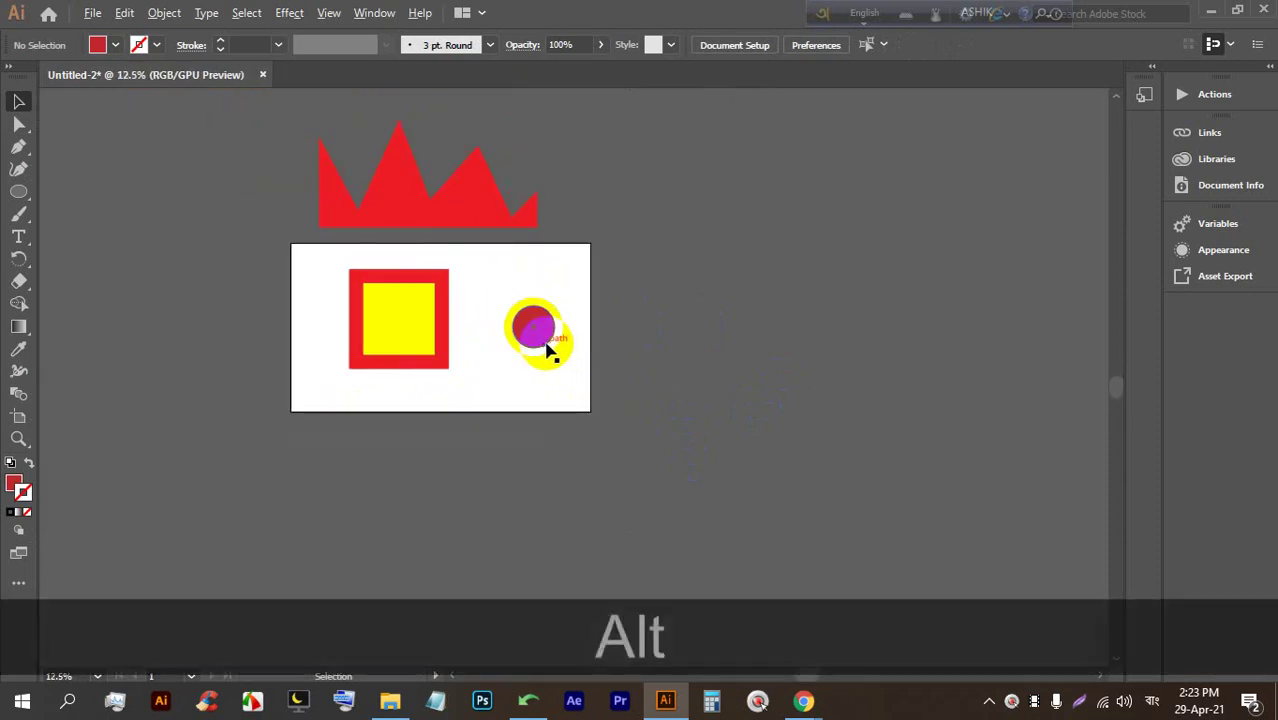
{"action": "left_click", "coordinate": [371, 307], "text": "shift"}
{"action": "key", "text": "BackSpace"}
{"action": "left_click_drag", "start_coordinate": [404, 180], "coordinate": [412, 337]}
{"action": "scroll", "coordinate": [421, 366], "scroll_direction": "up", "scroll_amount": 2}
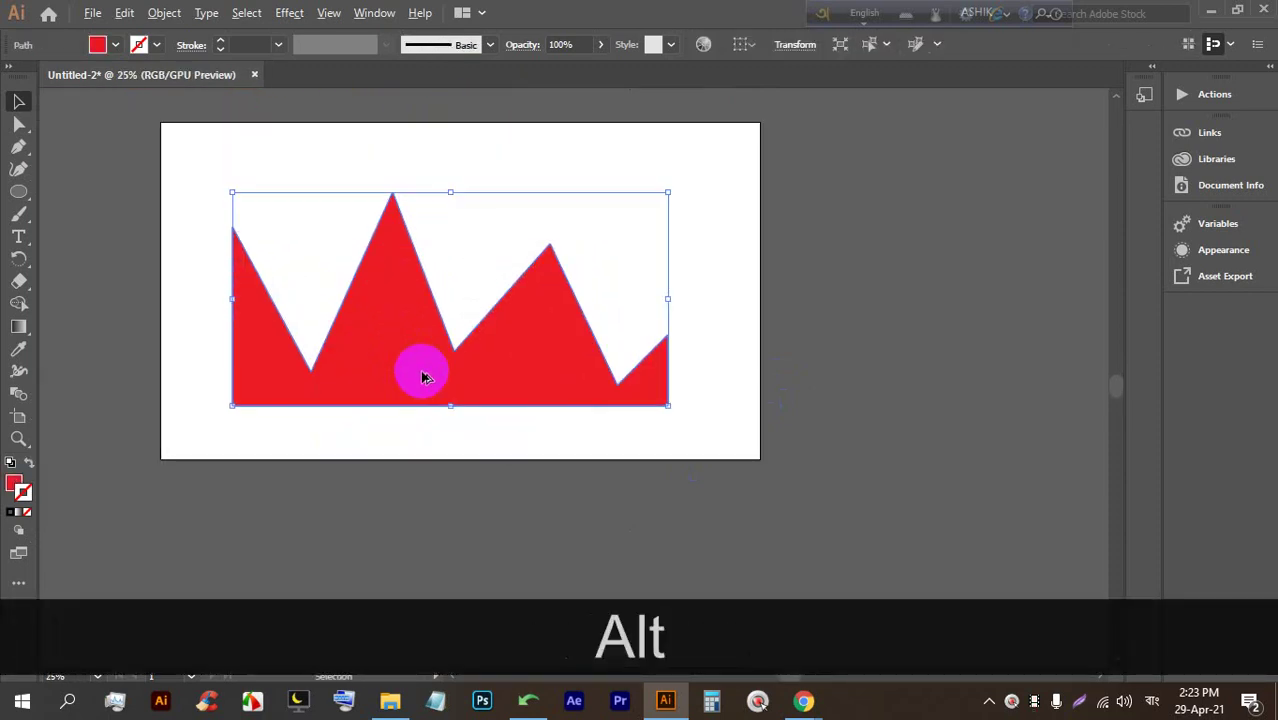
{"action": "scroll", "coordinate": [462, 377], "scroll_direction": "up", "scroll_amount": 1}
{"action": "left_click", "coordinate": [736, 322]}
Copy the red zigzag shape, paste it in front, and scale the duplicate down inside the original
{"action": "left_click", "coordinate": [557, 354]}
{"action": "key", "text": "ctrl+c"}
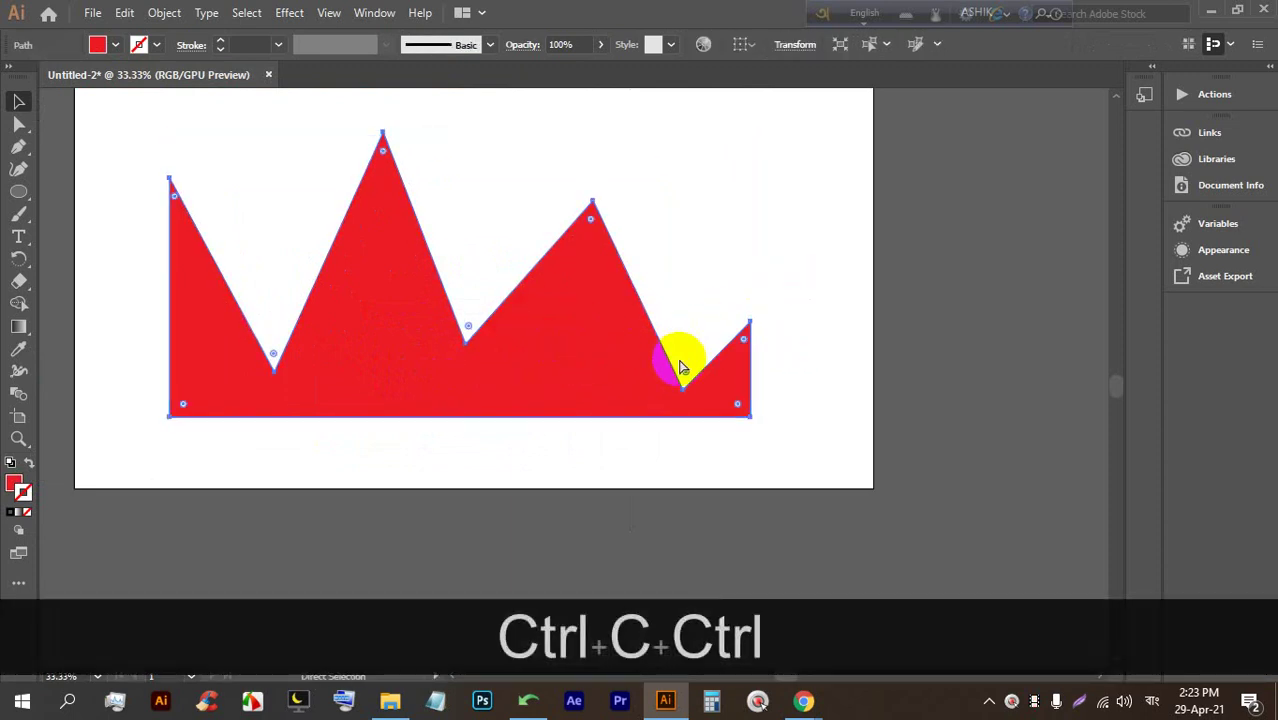
{"action": "key", "text": "ctrl+f"}
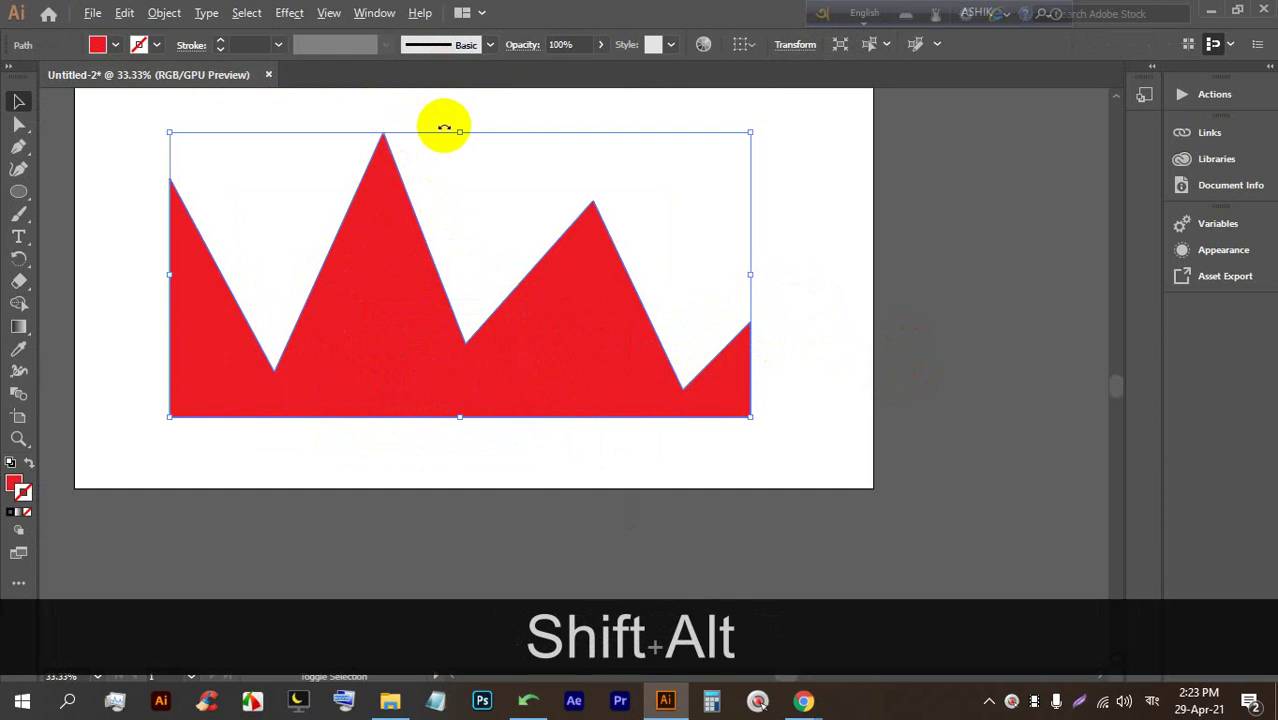
{"action": "left_click_drag", "start_coordinate": [460, 132], "coordinate": [448, 168]}
{"action": "left_click_drag", "start_coordinate": [357, 283], "coordinate": [340, 314]}
Fill the smaller front zigzag duplicate with bright green
{"action": "left_click", "coordinate": [97, 44]}
{"action": "left_click", "coordinate": [104, 76]}
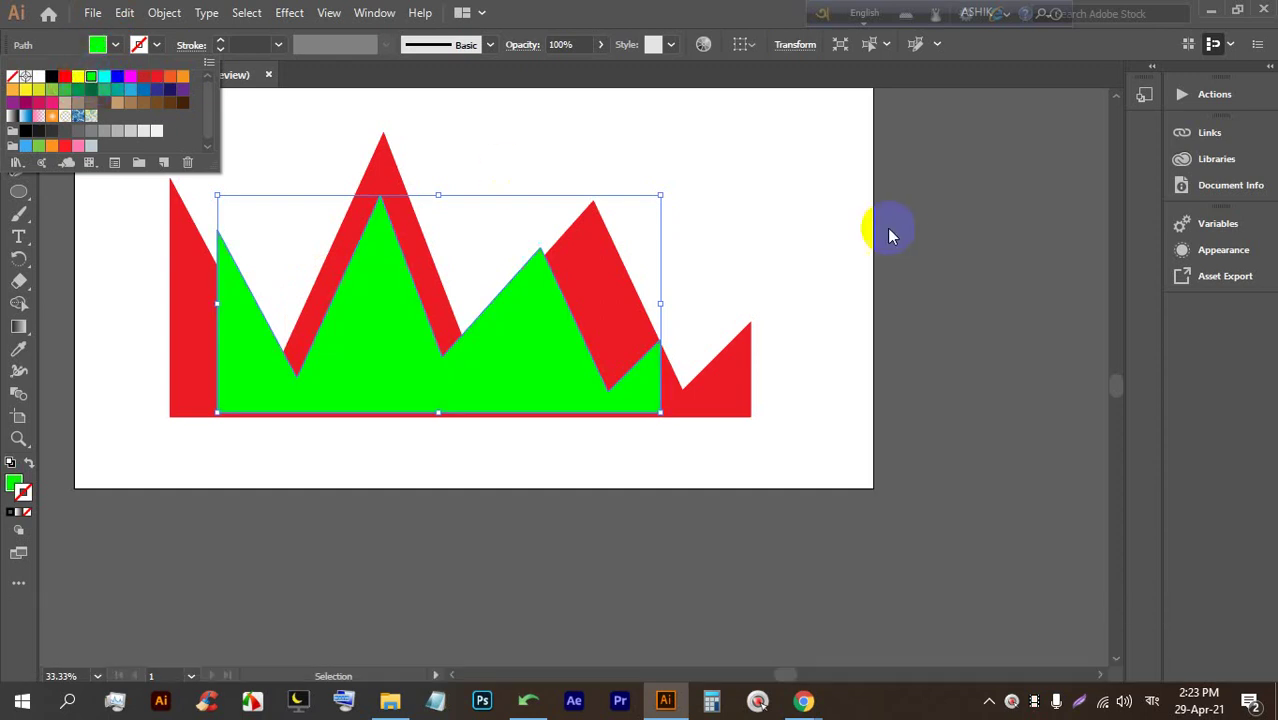
{"action": "left_click", "coordinate": [899, 225]}
Try to fit the green duplicate inside the red zigzag by moving and widening it, and delete it
{"action": "left_click_drag", "start_coordinate": [376, 365], "coordinate": [342, 360]}
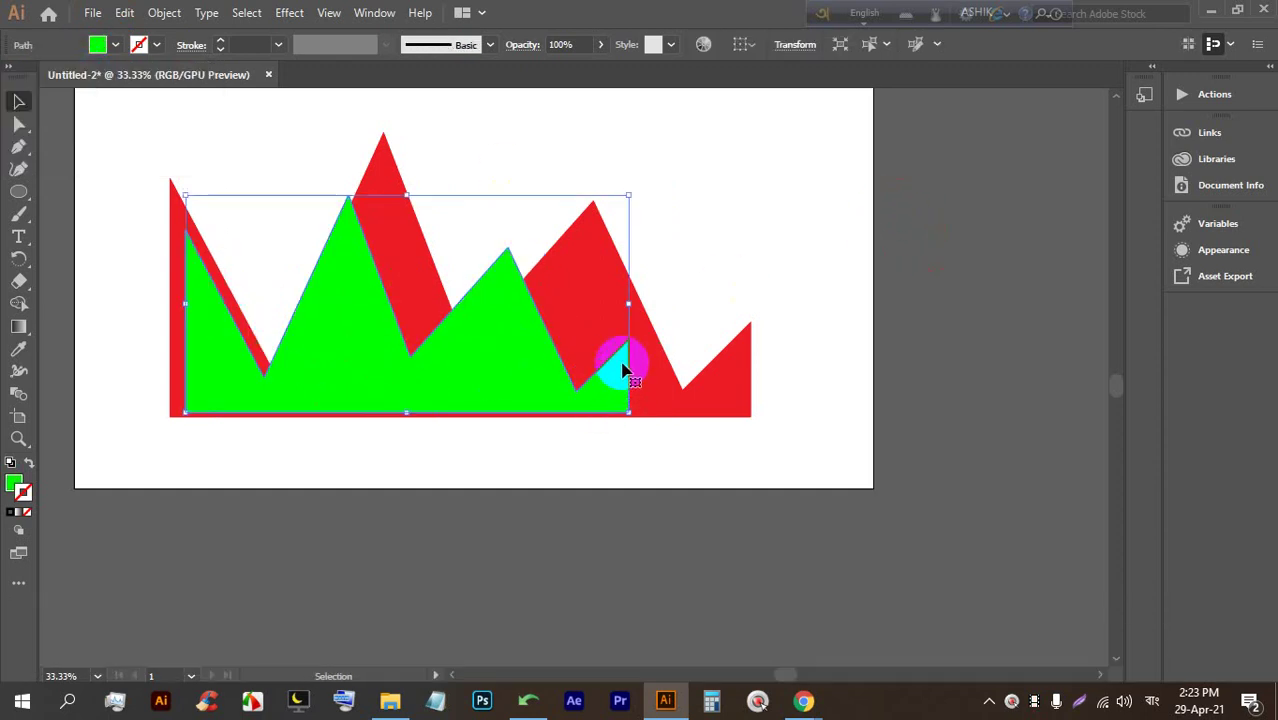
{"action": "left_click_drag", "start_coordinate": [631, 303], "coordinate": [744, 307]}
{"action": "left_click_drag", "start_coordinate": [401, 210], "coordinate": [354, 288]}
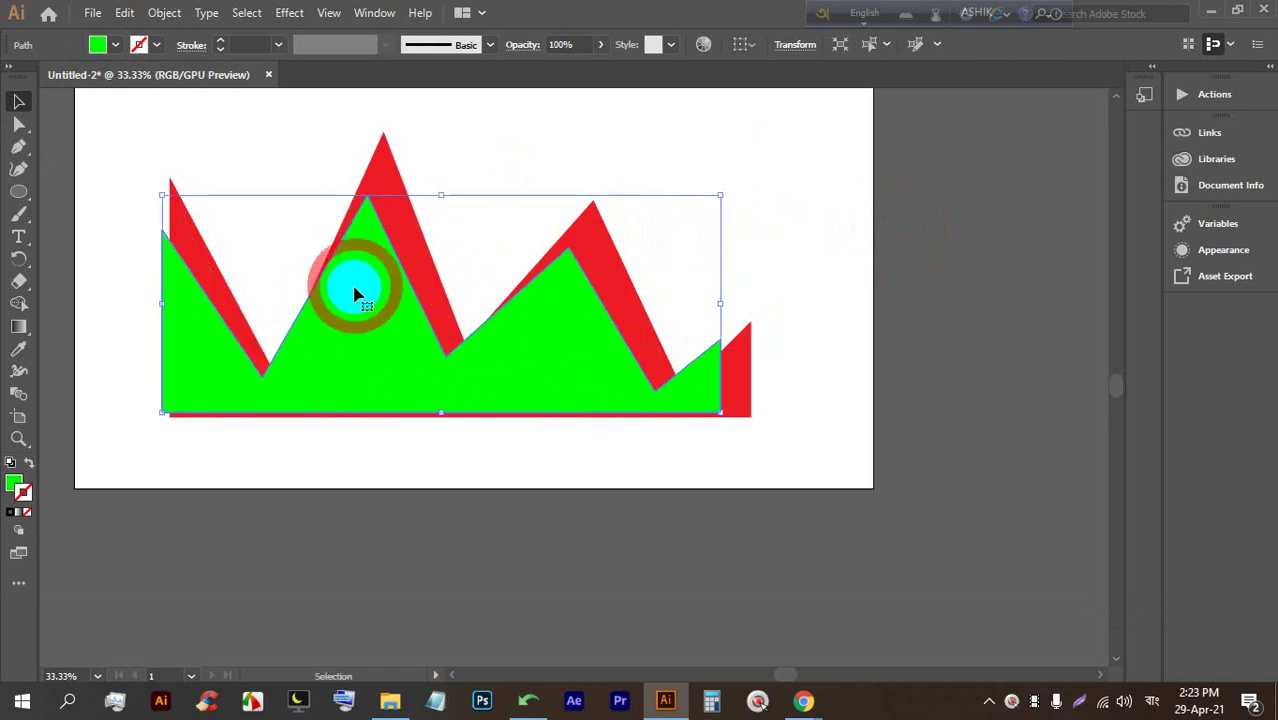
{"action": "key", "text": "BackSpace"}
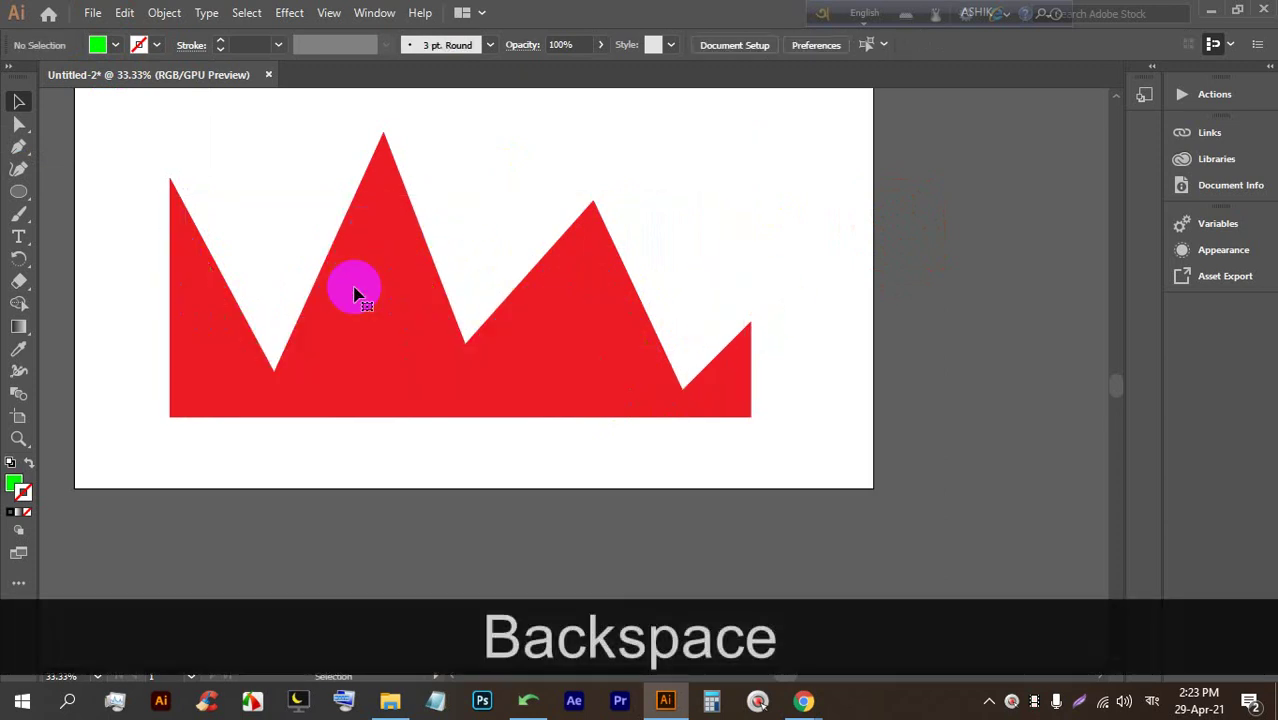
Start Offset Path on the red zigzag shape with the preview turned on
{"action": "scroll", "coordinate": [371, 491], "scroll_direction": "up", "scroll_amount": 1}
{"action": "left_click", "coordinate": [568, 350]}
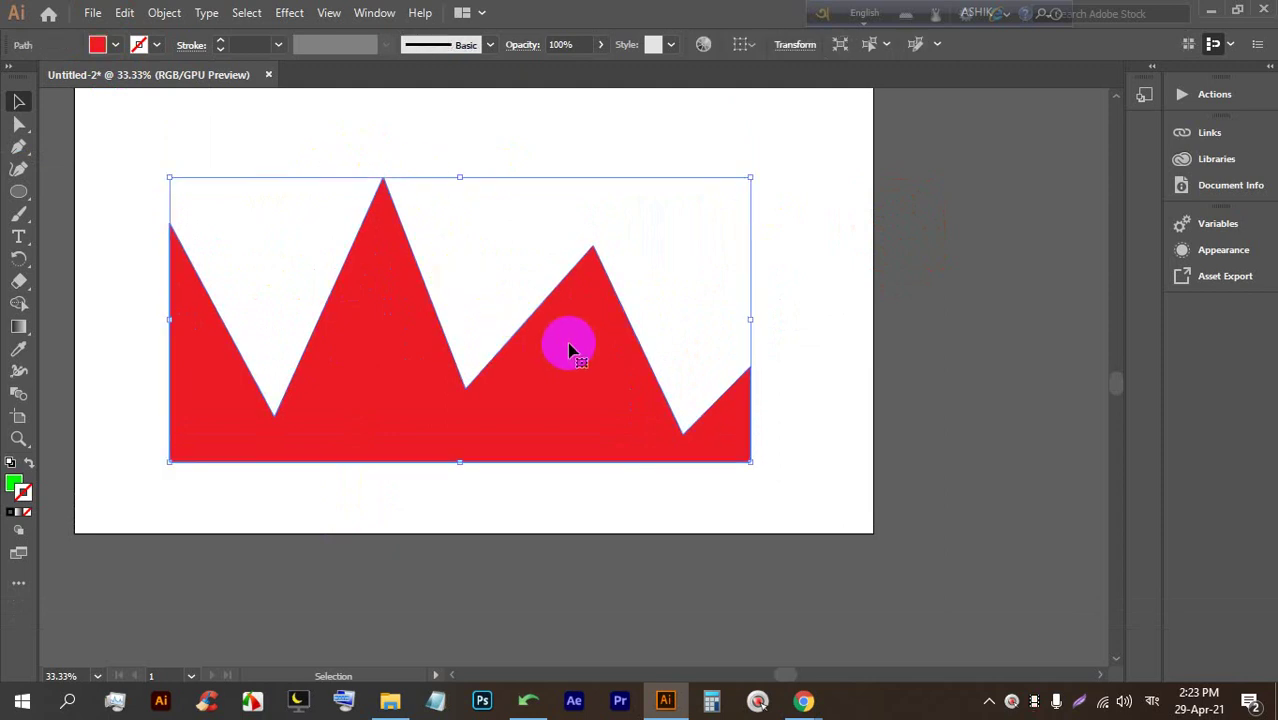
{"action": "left_click", "coordinate": [164, 13]}
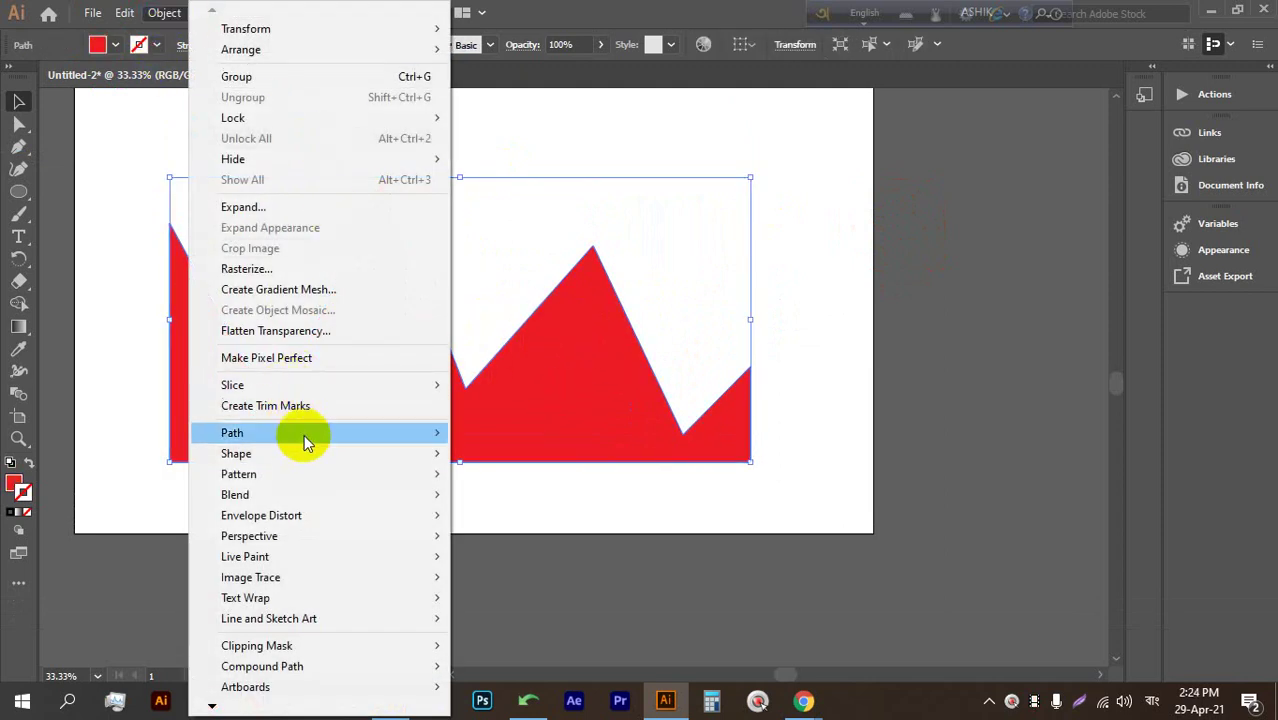
{"action": "mouse_move", "coordinate": [325, 440]}
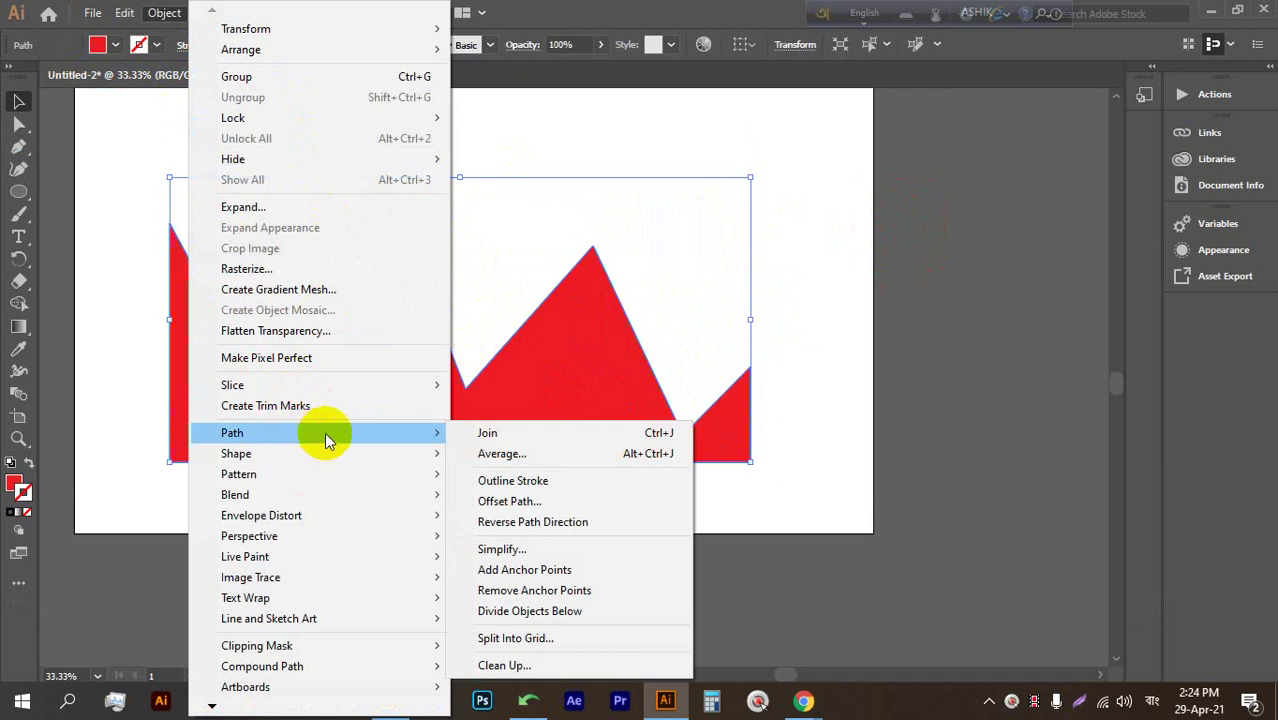
{"action": "left_click", "coordinate": [576, 500]}
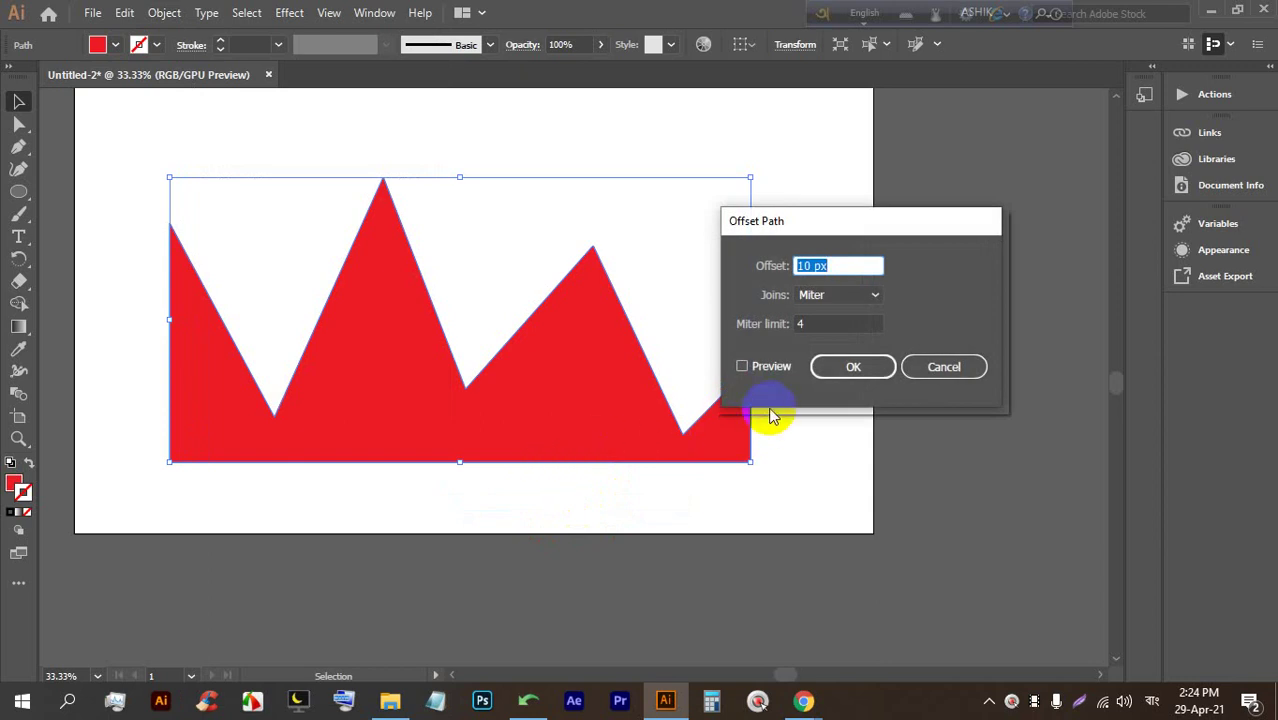
{"action": "left_click", "coordinate": [761, 366]}
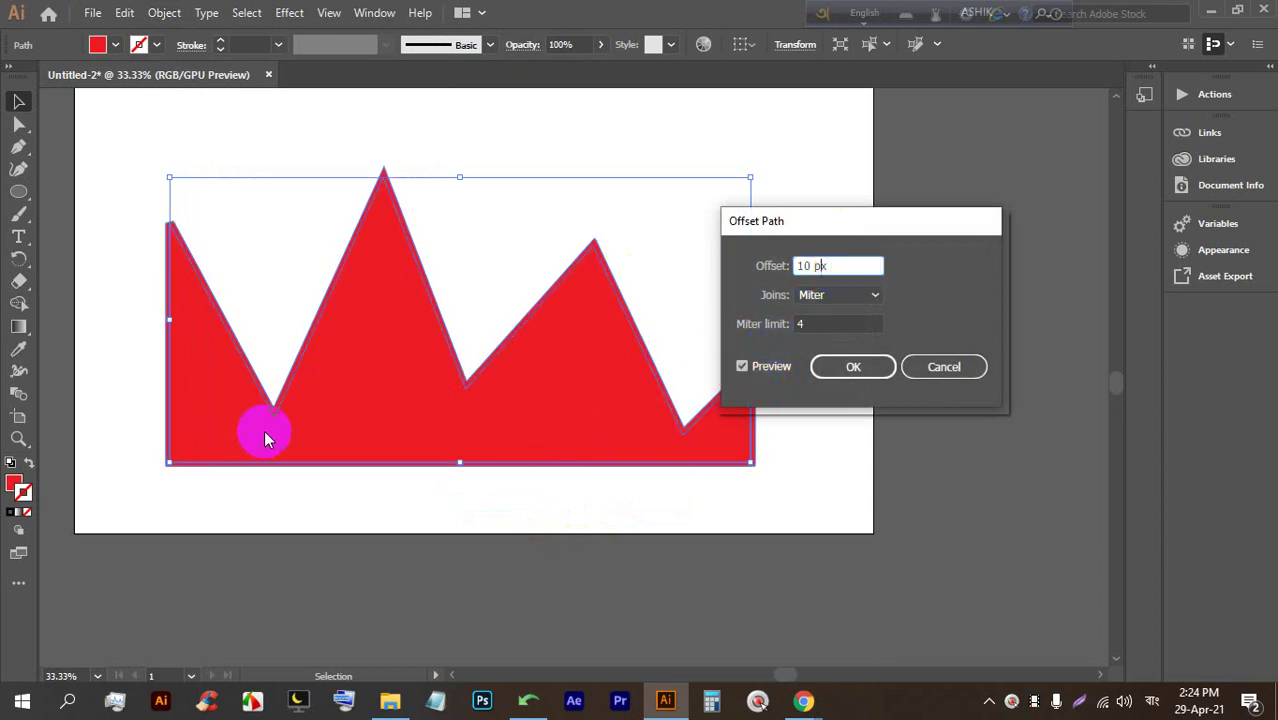
Try an outward offset by raising the zigzag's offset value to 50 px
{"action": "key", "text": "Up"}
{"action": "key", "text": "Up"}
{"action": "key", "text": "Up"}
{"action": "key", "text": "Up"}
{"action": "key", "text": "Up"}
{"action": "key", "text": "Up"}
{"action": "key", "text": "Up"}
{"action": "key", "text": "Up"}
{"action": "key", "text": "Up"}
{"action": "key", "text": "Up"}
{"action": "key", "text": "Up"}
{"action": "key", "text": "Up"}
{"action": "key", "text": "Up"}
{"action": "key", "text": "Up"}
{"action": "key", "text": "Up"}
{"action": "key", "text": "Up"}
{"action": "key", "text": "Up"}
{"action": "key", "text": "Up"}
{"action": "key", "text": "Up"}
{"action": "key", "text": "Up"}
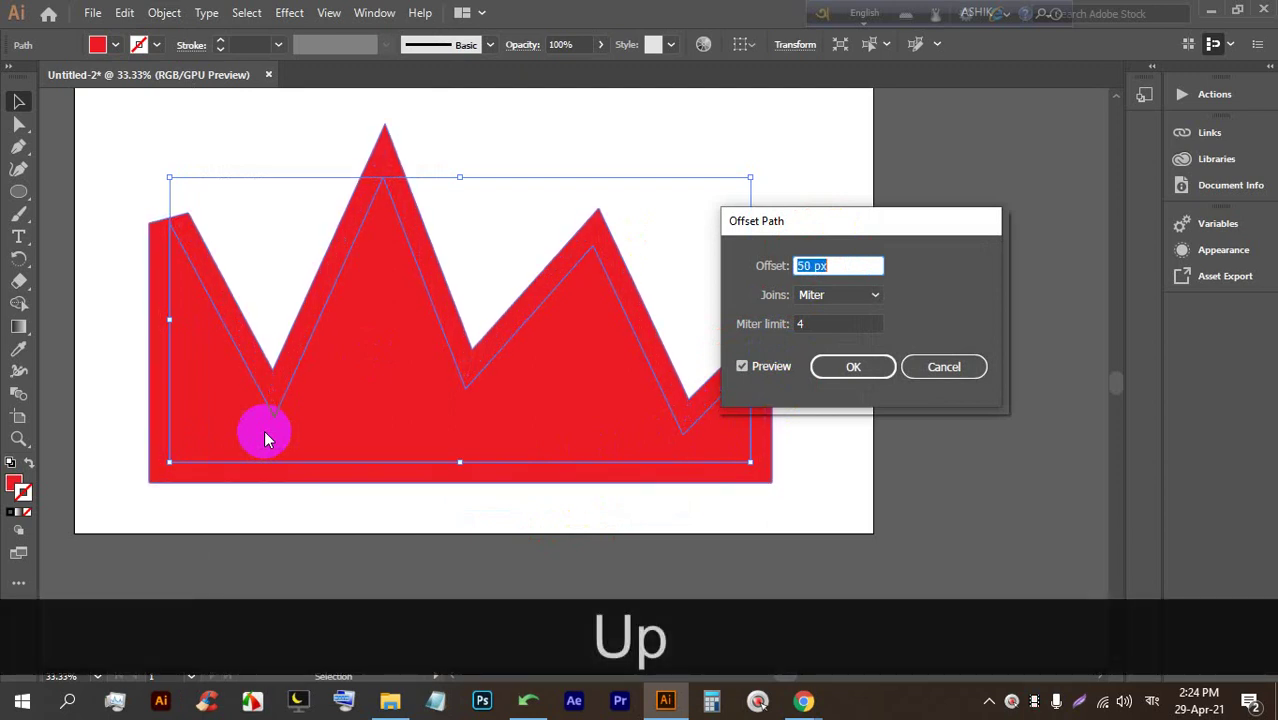
Lower the offset to -30 px and apply it to create an inset copy of the zigzag shape
{"action": "key", "text": "Down"}
{"action": "key", "text": "Down"}
{"action": "key", "text": "Down"}
{"action": "key", "text": "Down"}
{"action": "key", "text": "Down"}
{"action": "key", "text": "Down"}
{"action": "key", "text": "Down"}
{"action": "key", "text": "Down"}
{"action": "key", "text": "Down"}
{"action": "key", "text": "Down"}
{"action": "key", "text": "Down"}
{"action": "key", "text": "Down"}
{"action": "key", "text": "Down"}
{"action": "key", "text": "Down"}
{"action": "key", "text": "Down"}
{"action": "key", "text": "Down"}
{"action": "key", "text": "Down"}
{"action": "key", "text": "Down"}
{"action": "key", "text": "Down"}
{"action": "key", "text": "Down"}
{"action": "key", "text": "Down"}
{"action": "key", "text": "Down"}
{"action": "key", "text": "Down"}
{"action": "key", "text": "Down"}
{"action": "key", "text": "Down"}
{"action": "key", "text": "Down"}
{"action": "key", "text": "Down"}
{"action": "key", "text": "Down"}
{"action": "key", "text": "Down"}
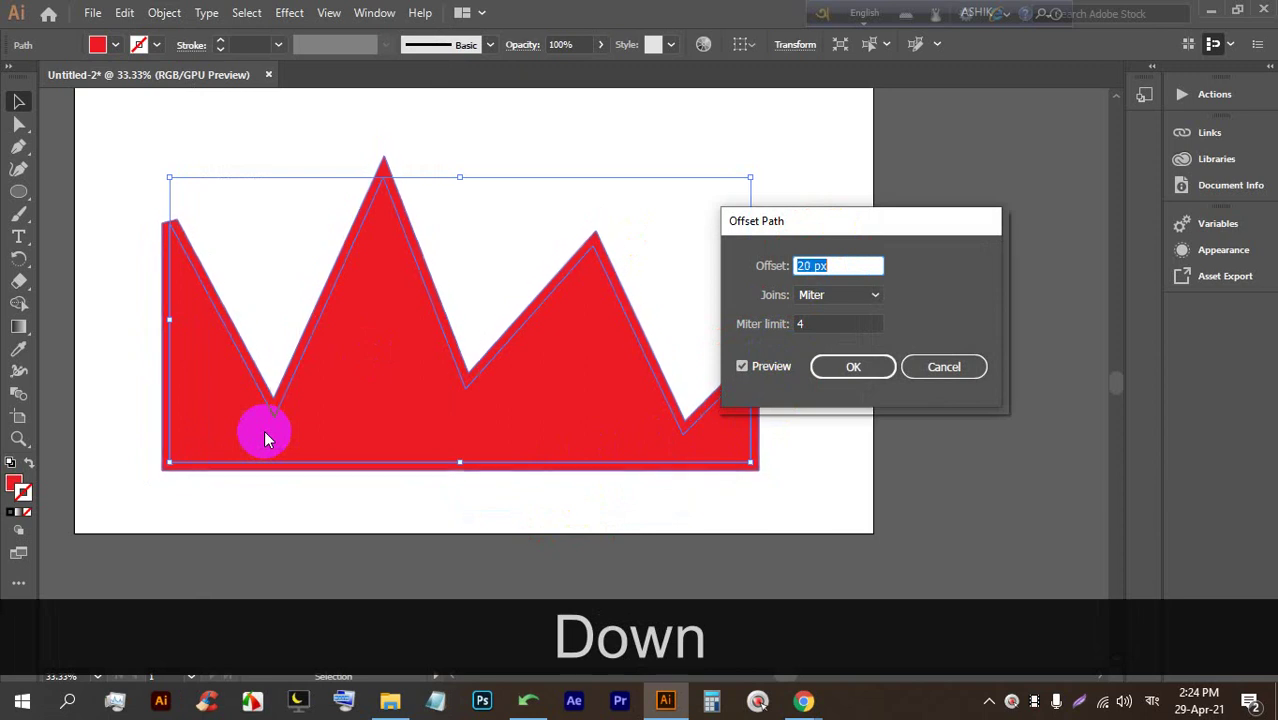
{"action": "key", "text": "Down"}
{"action": "key", "text": "Down"}
{"action": "key", "text": "Down"}
{"action": "key", "text": "Down"}
{"action": "key", "text": "Down"}
{"action": "key", "text": "Down"}
{"action": "key", "text": "Down"}
{"action": "key", "text": "Down"}
{"action": "key", "text": "Down"}
{"action": "key", "text": "Down"}
{"action": "key", "text": "Down"}
{"action": "key", "text": "Down"}
{"action": "key", "text": "Down"}
{"action": "key", "text": "Down"}
{"action": "key", "text": "Down"}
{"action": "key", "text": "Down"}
{"action": "key", "text": "Down"}
{"action": "key", "text": "Down"}
{"action": "key", "text": "Down"}
{"action": "key", "text": "Down"}
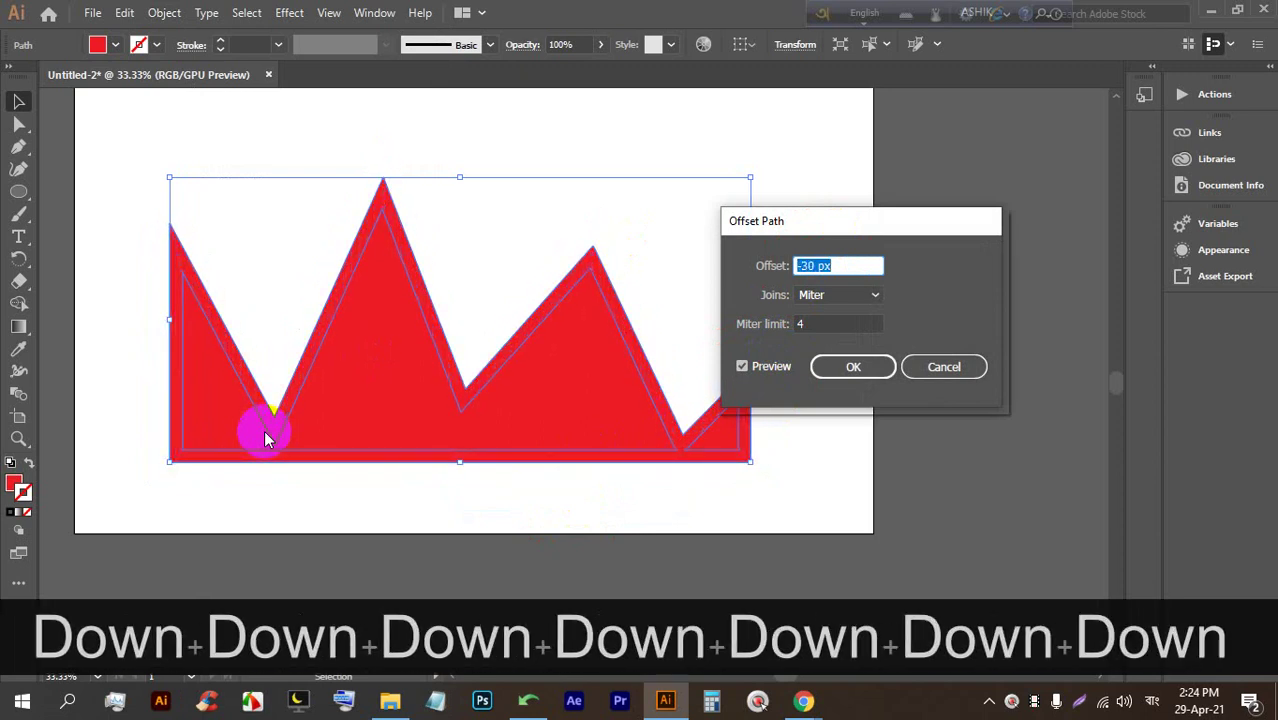
{"action": "key", "text": "Down"}
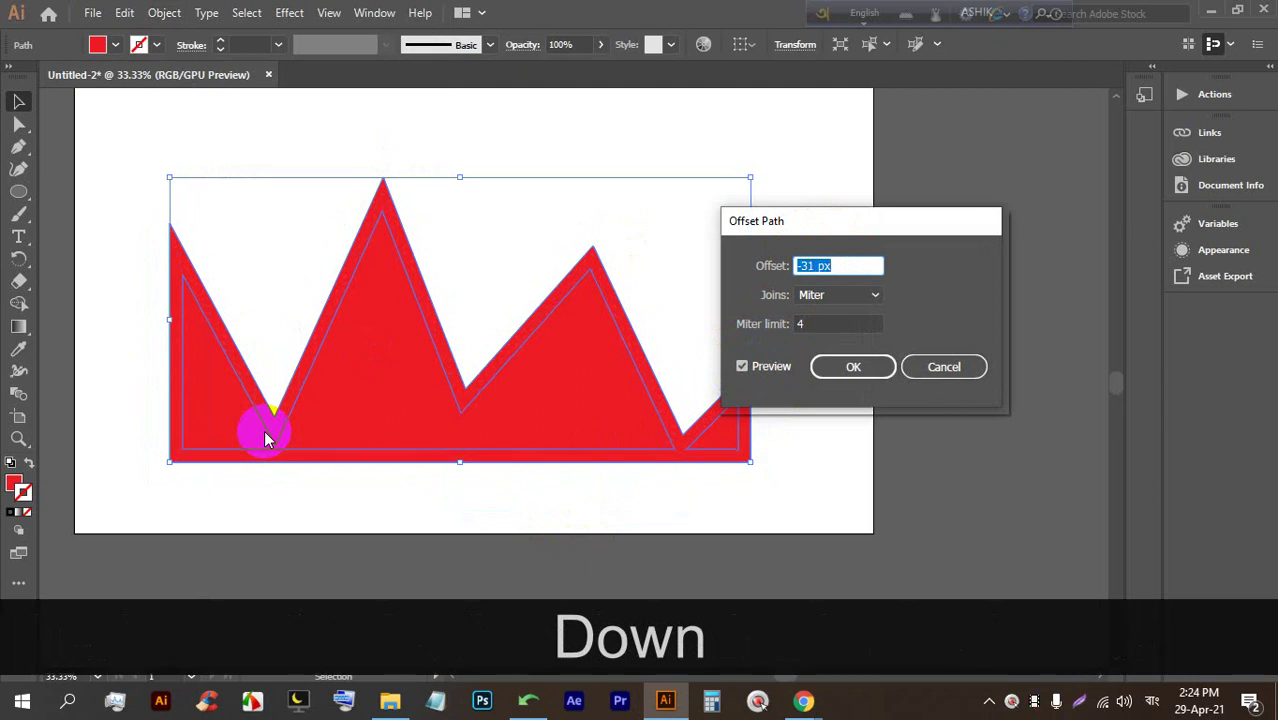
{"action": "key", "text": "Up"}
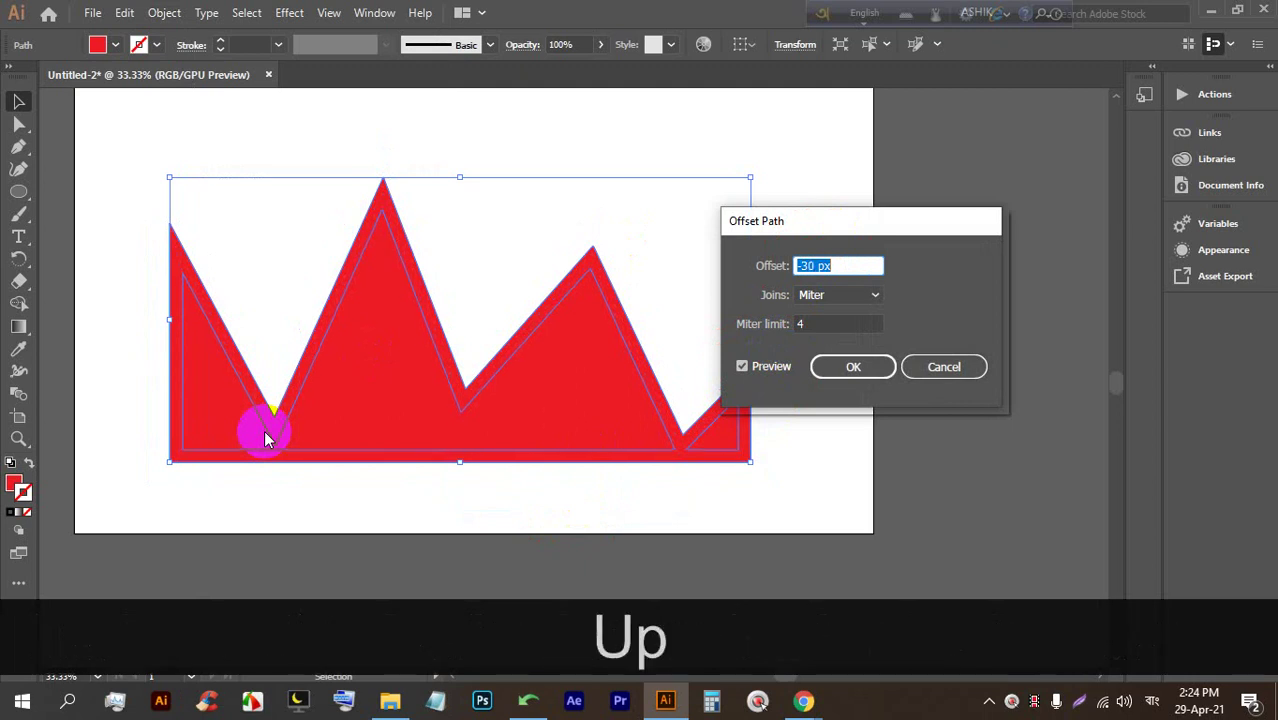
{"action": "left_click", "coordinate": [848, 382]}
Fill the inset zigzag shape with yellow and deselect it
{"action": "left_click", "coordinate": [930, 371]}
{"action": "left_click", "coordinate": [620, 350]}
{"action": "left_click", "coordinate": [117, 46]}
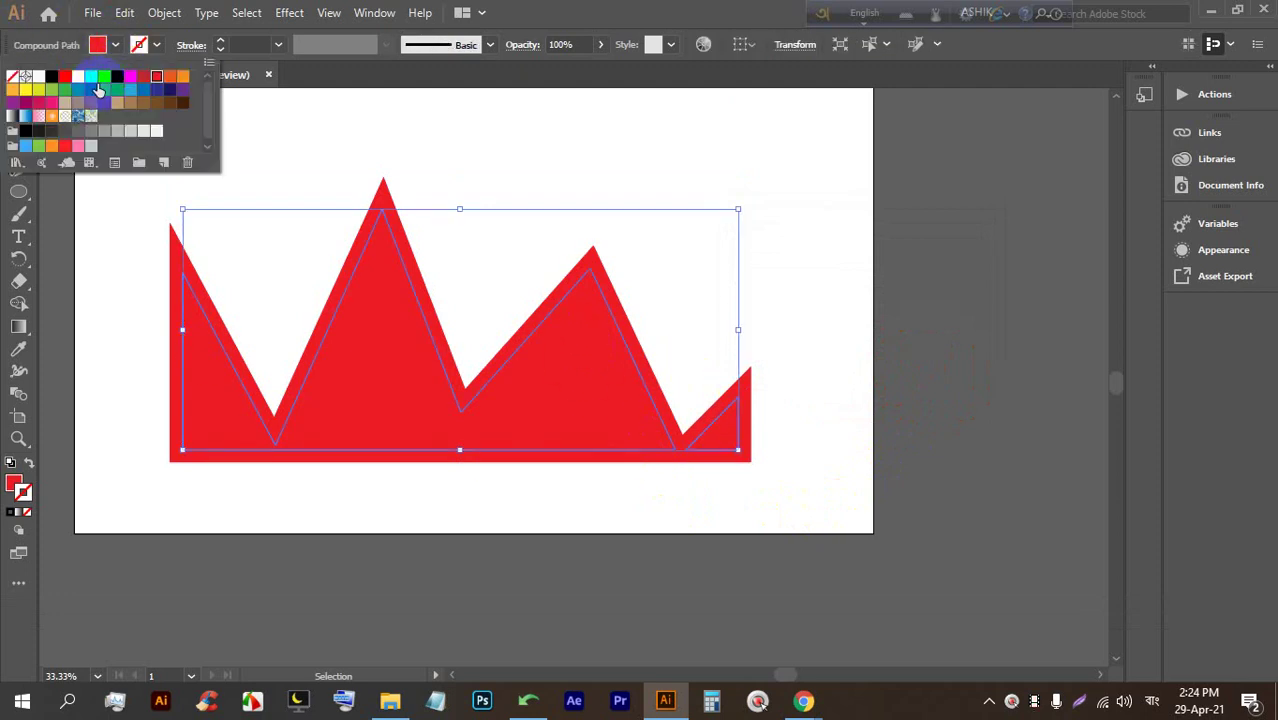
{"action": "left_click", "coordinate": [79, 78]}
{"action": "left_click", "coordinate": [829, 333]}
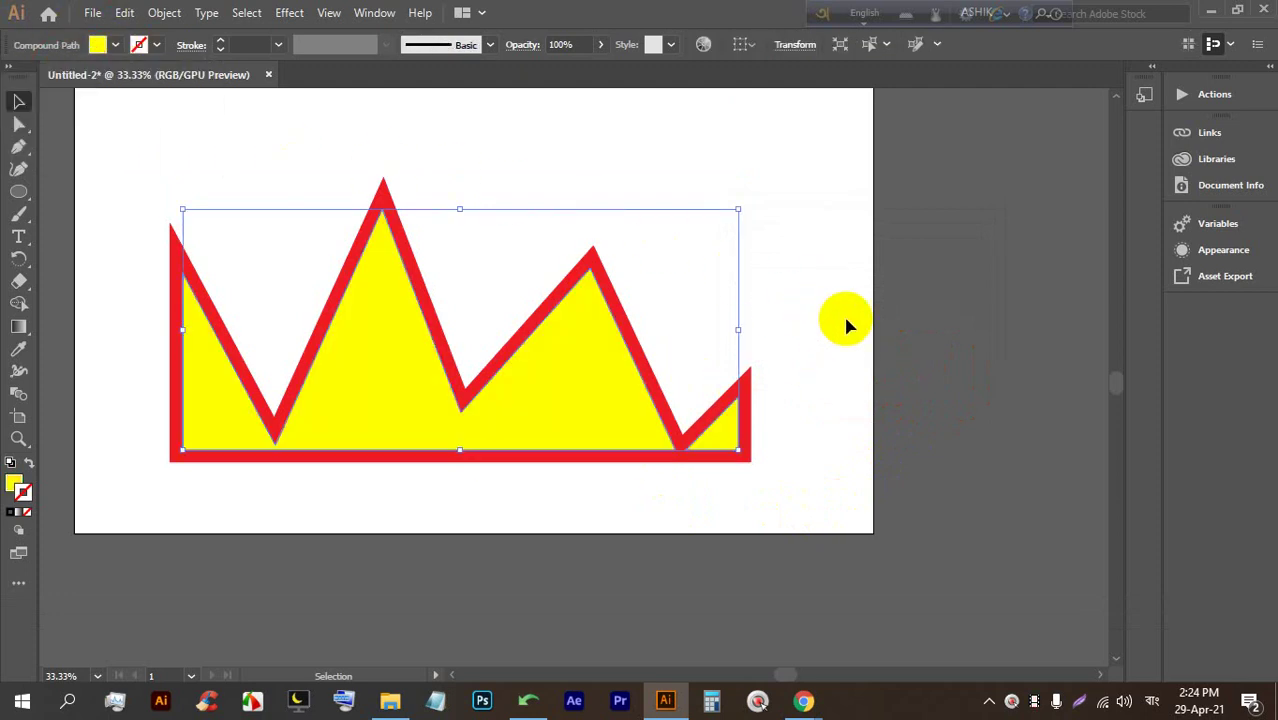
{"action": "left_click", "coordinate": [726, 288]}
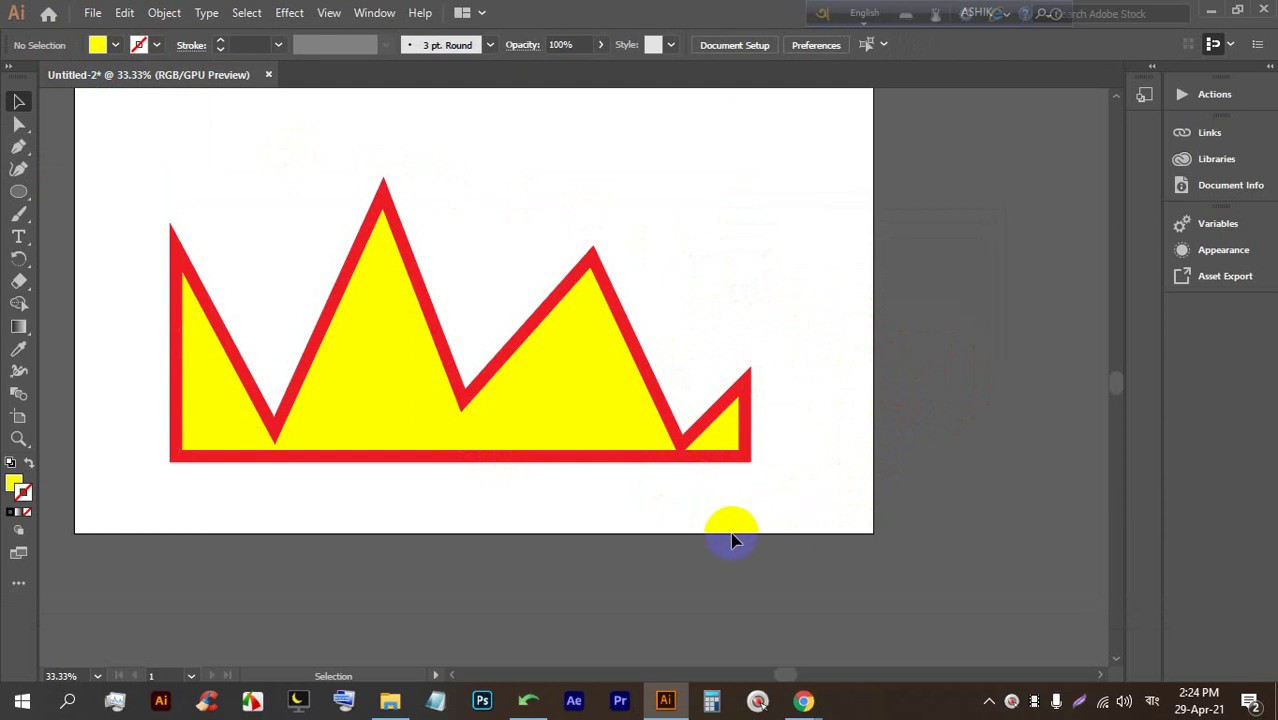
Try to move the yellow inset shape away from the red one, undo the move, and deselect it
{"action": "left_click_drag", "start_coordinate": [608, 399], "coordinate": [1024, 485]}
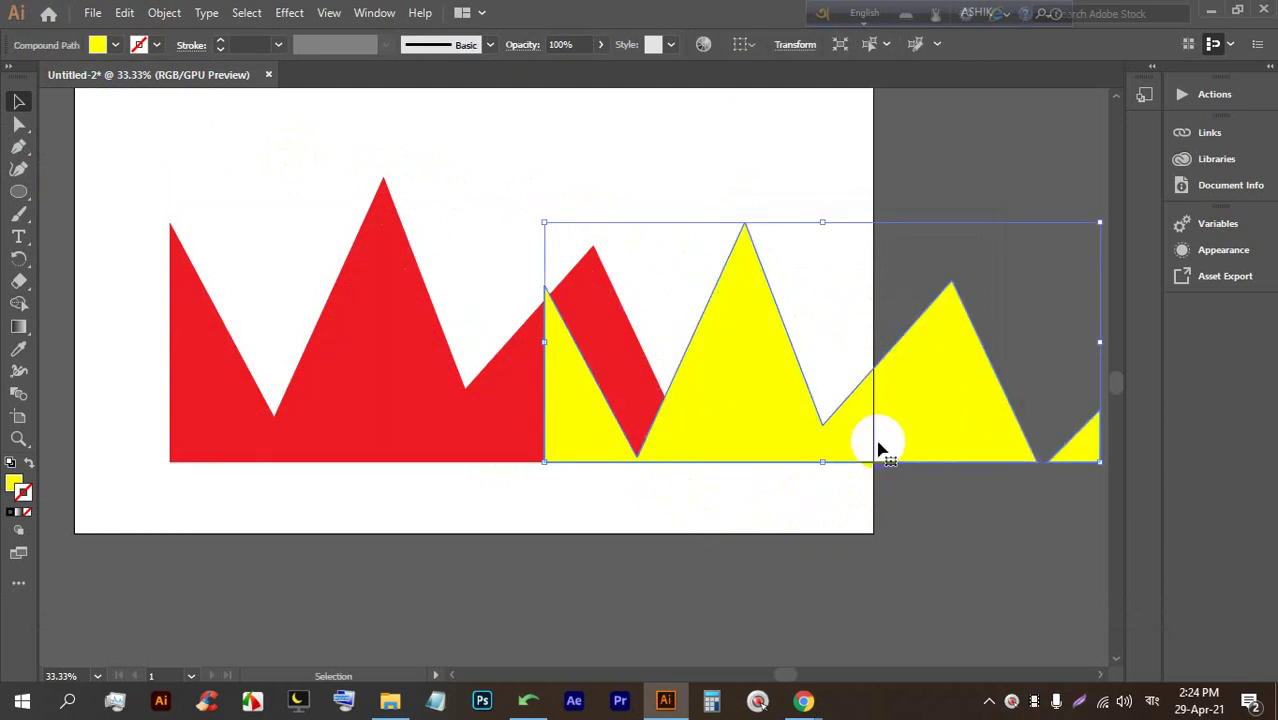
{"action": "key", "text": "ctrl+z"}
{"action": "left_click", "coordinate": [961, 374]}
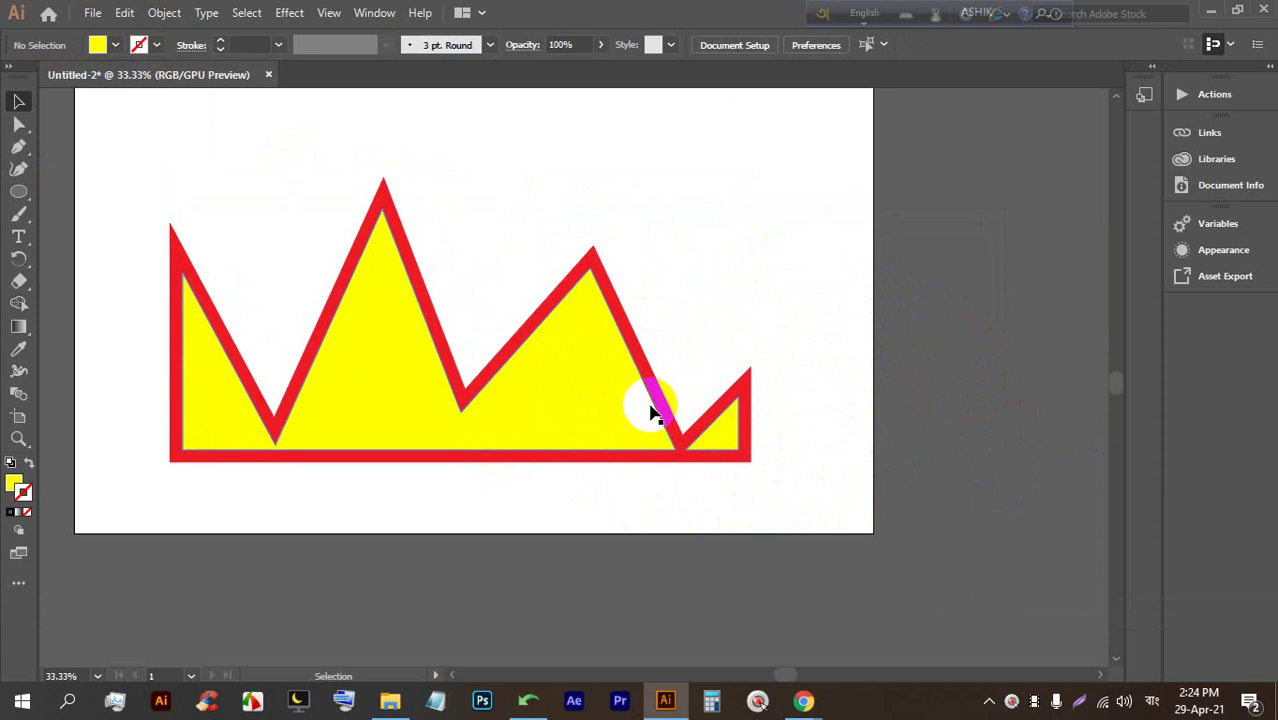
{"action": "left_click", "coordinate": [575, 425]}
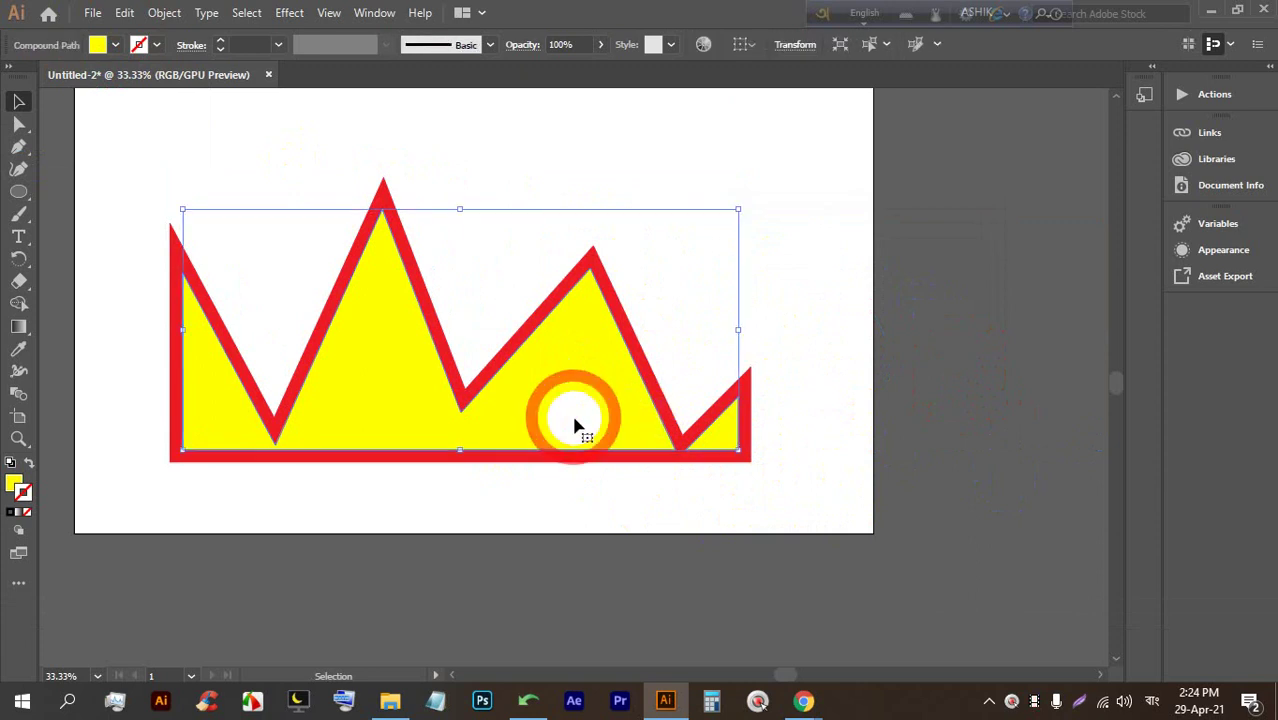
{"action": "left_click", "coordinate": [815, 410]}
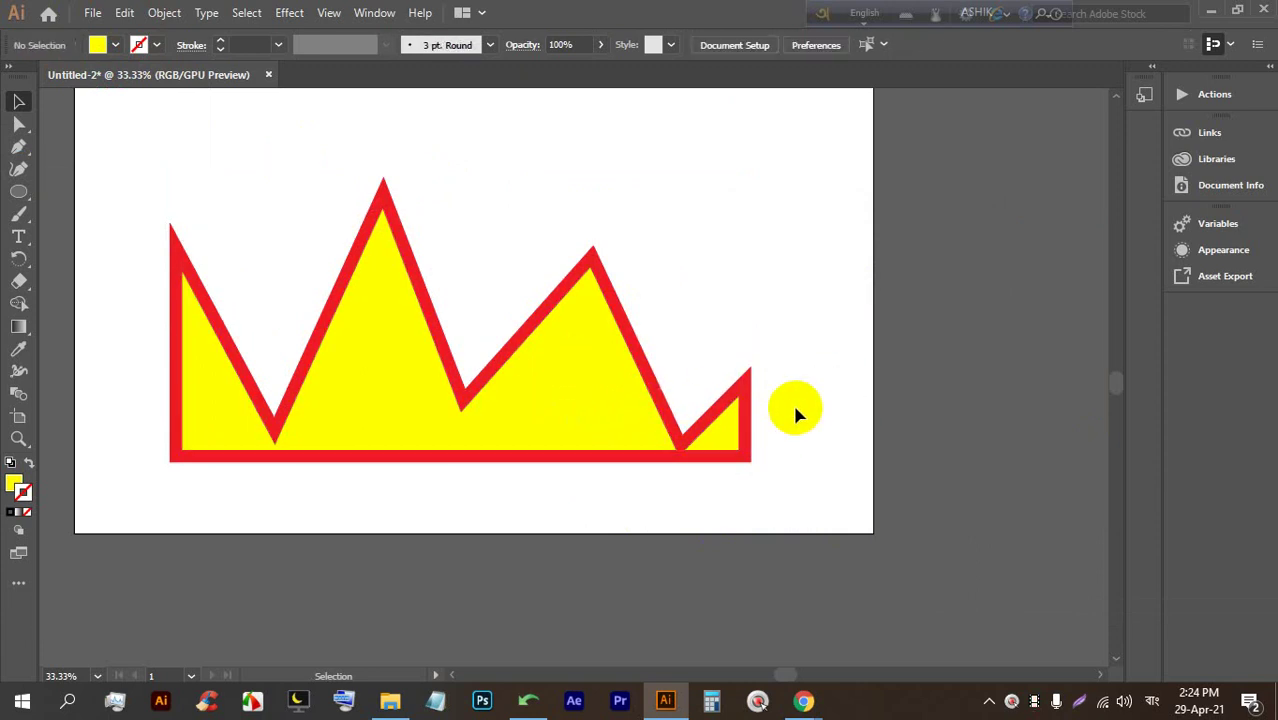
Apply Offset Path to the red zigzag shape with a 30 px outward offset
{"action": "left_click", "coordinate": [747, 382]}
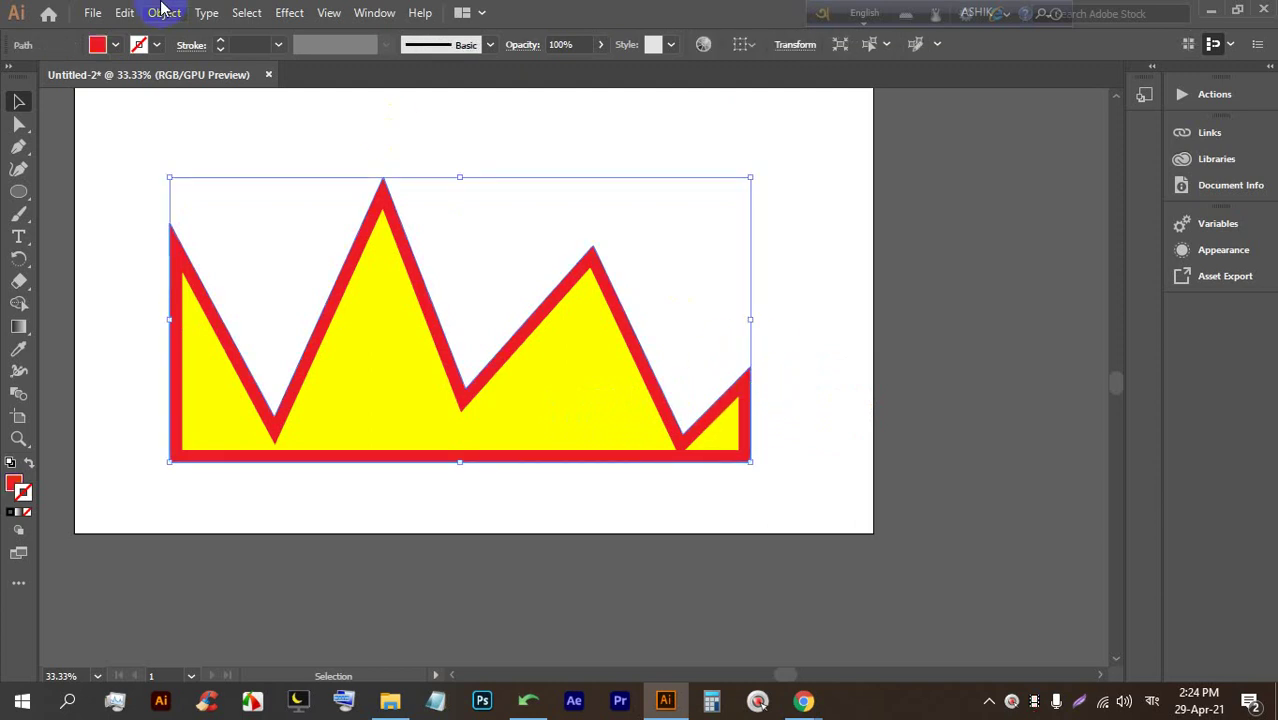
{"action": "left_click", "coordinate": [163, 12]}
{"action": "mouse_move", "coordinate": [282, 443]}
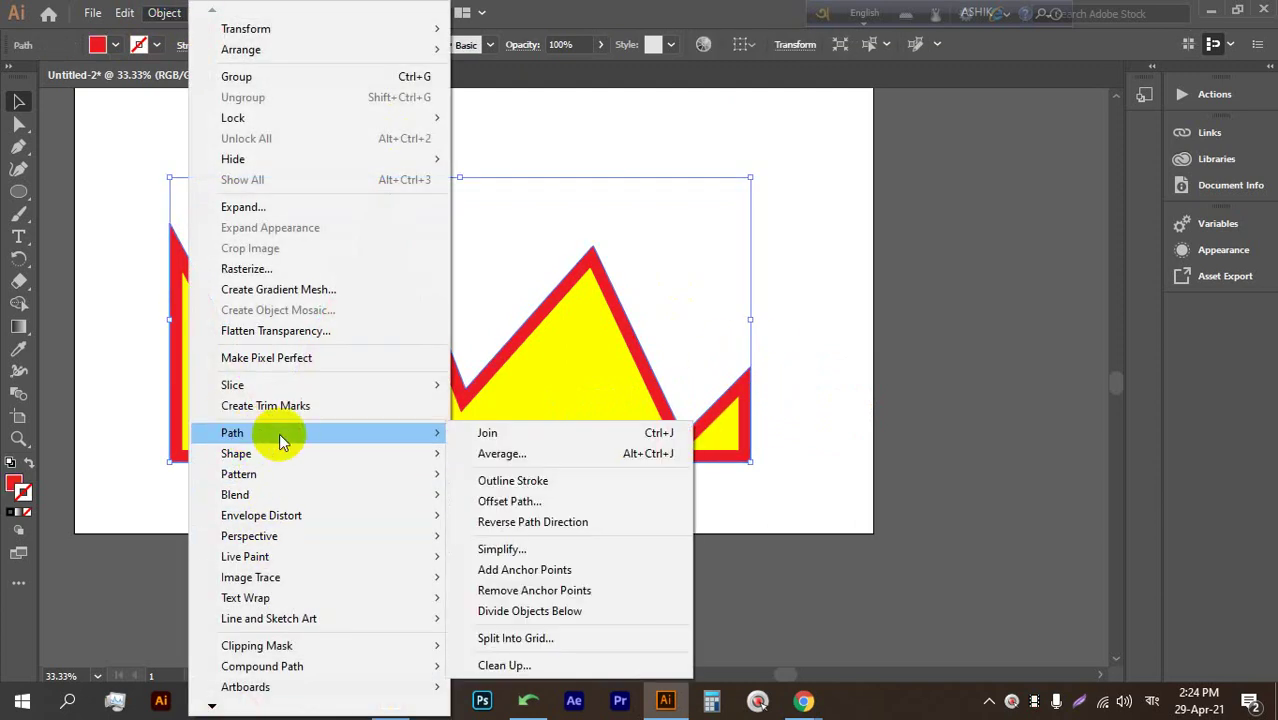
{"action": "left_click", "coordinate": [545, 500]}
{"action": "left_click", "coordinate": [742, 367]}
{"action": "left_click_drag", "start_coordinate": [834, 262], "coordinate": [810, 282]}
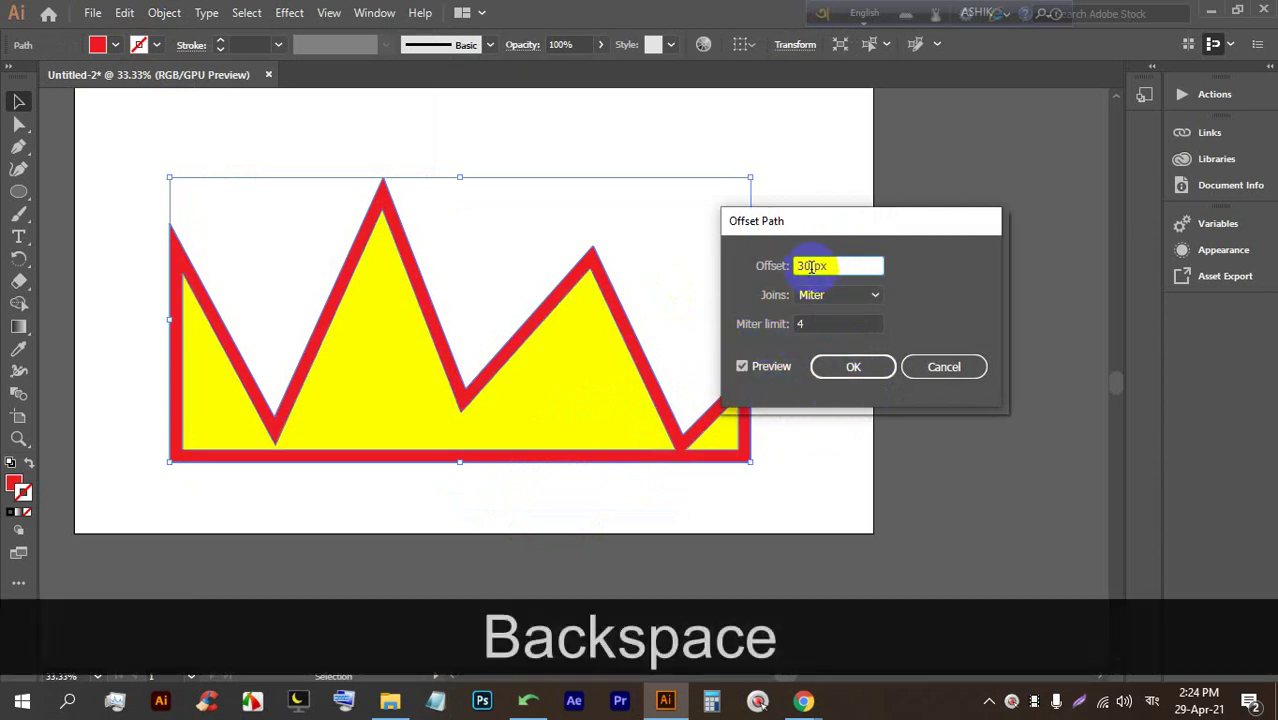
{"action": "key", "text": "Up"}
{"action": "key", "text": "Down"}
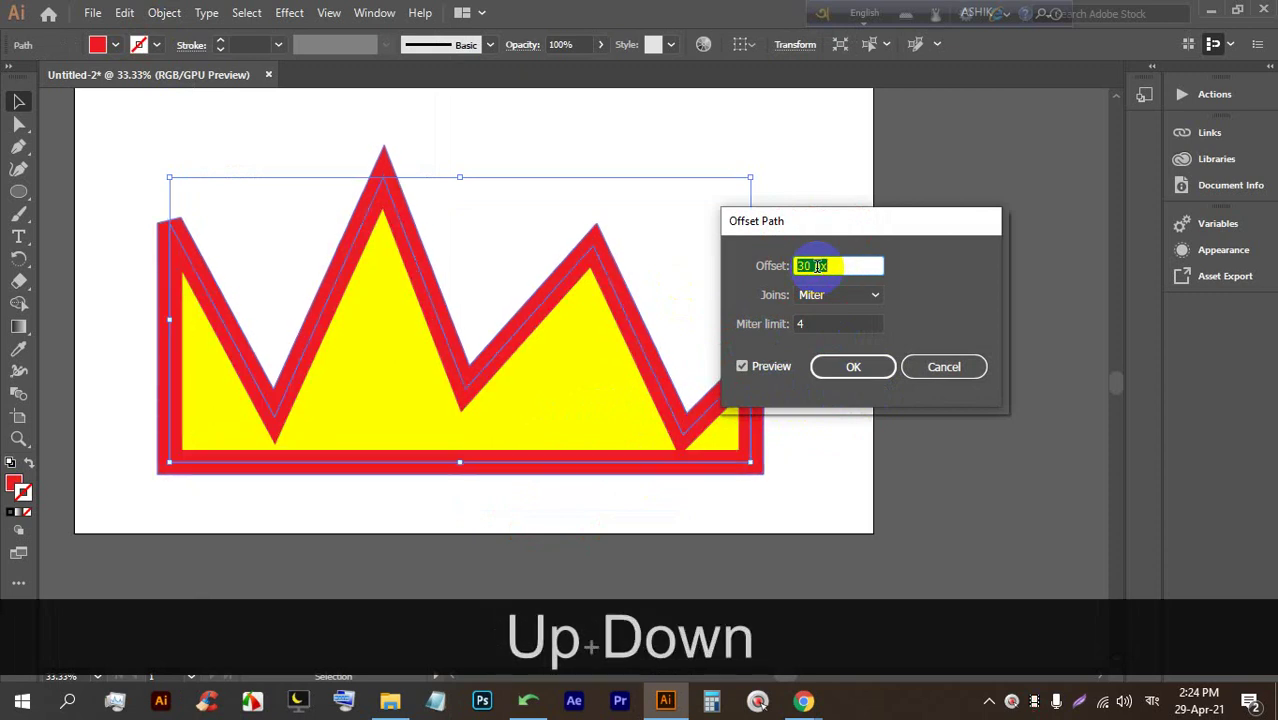
{"action": "left_click", "coordinate": [853, 367]}
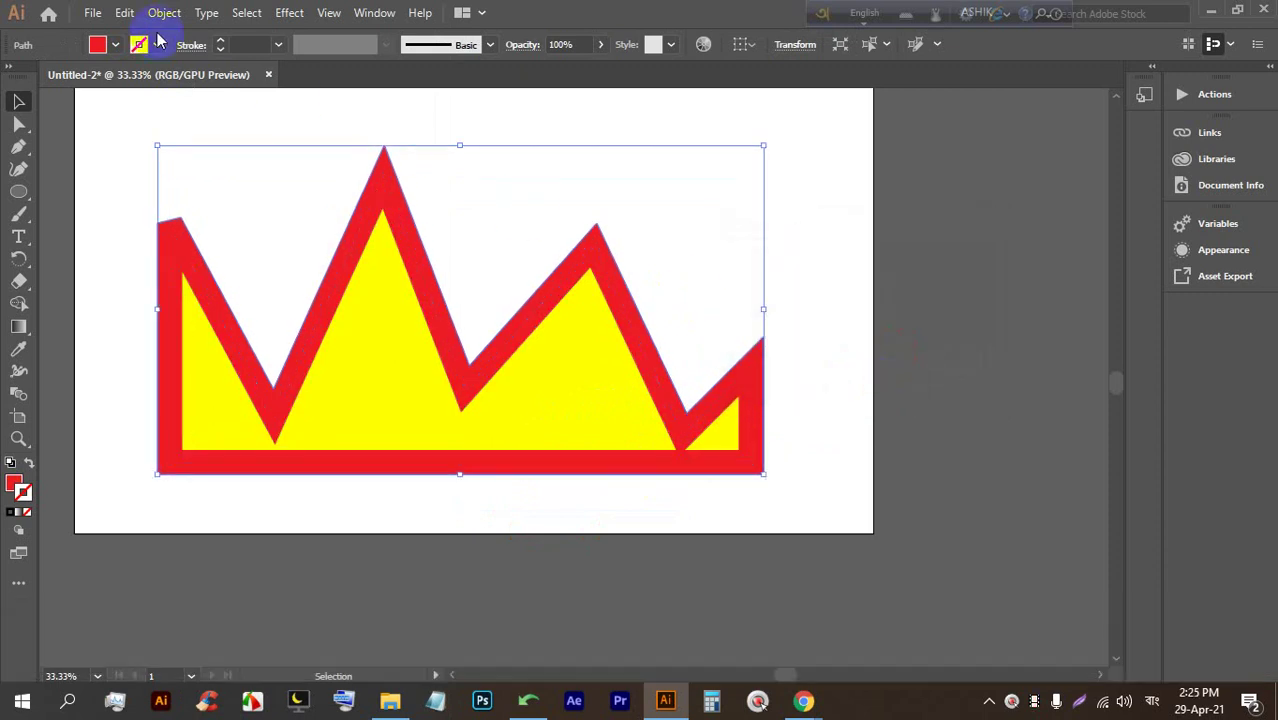
Fill the outer offset zigzag shape with black and deselect it
{"action": "left_click", "coordinate": [110, 45]}
{"action": "left_click", "coordinate": [57, 78]}
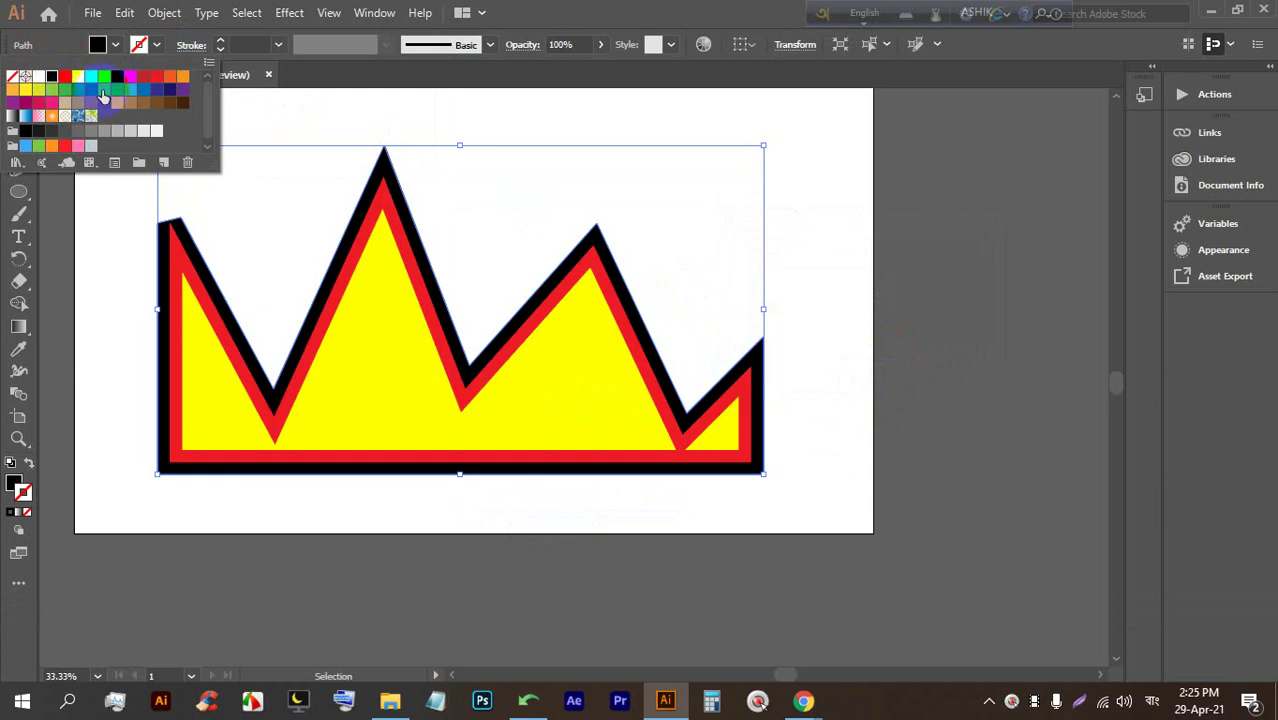
{"action": "left_click", "coordinate": [894, 273]}
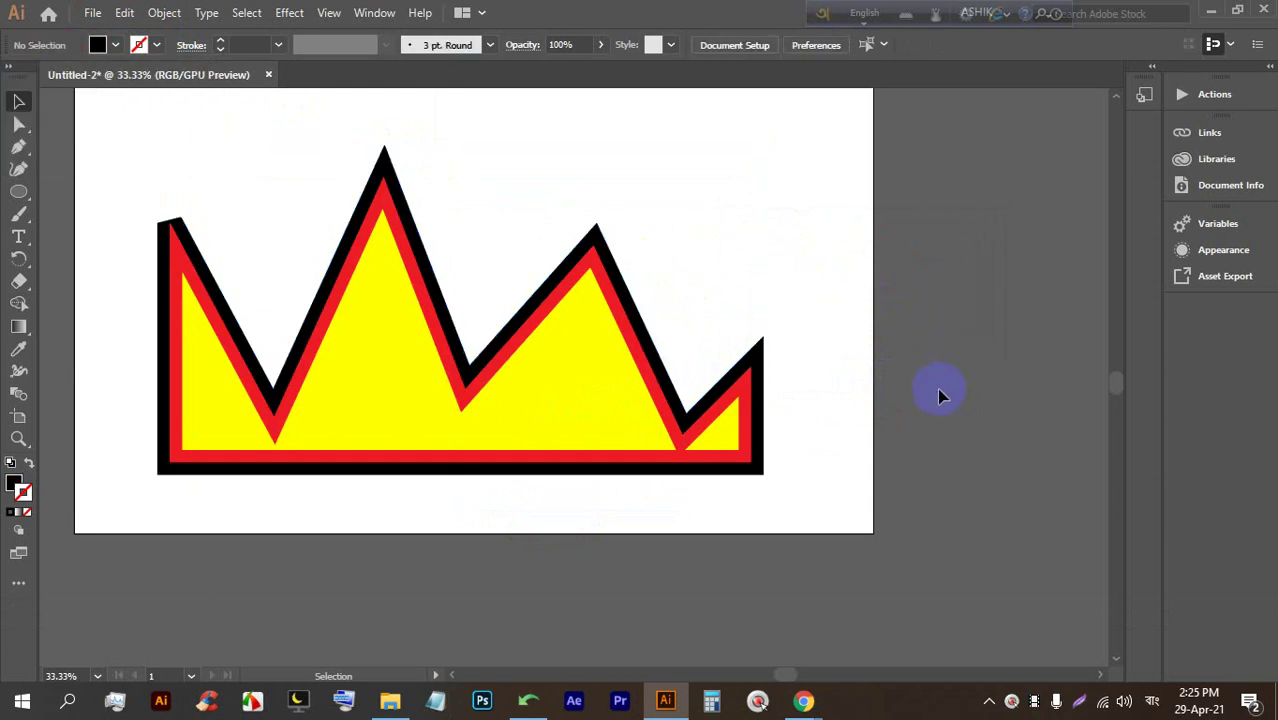
{"action": "scroll", "coordinate": [882, 405], "scroll_direction": "up", "scroll_amount": 2}
{"action": "scroll", "coordinate": [882, 405], "scroll_direction": "down", "scroll_amount": 4}
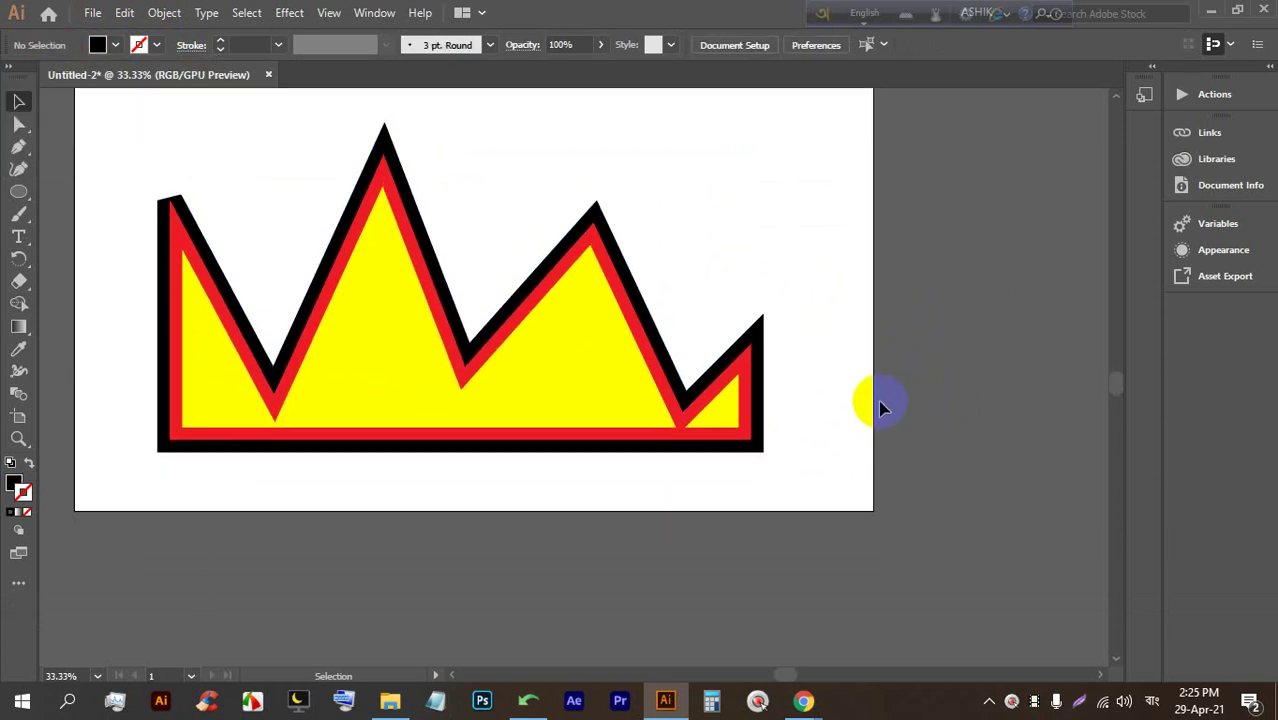
Examine the corners and edges of the black outer offset around the red and yellow zigzag shape
{"action": "scroll", "coordinate": [882, 405], "scroll_direction": "up", "scroll_amount": 3}
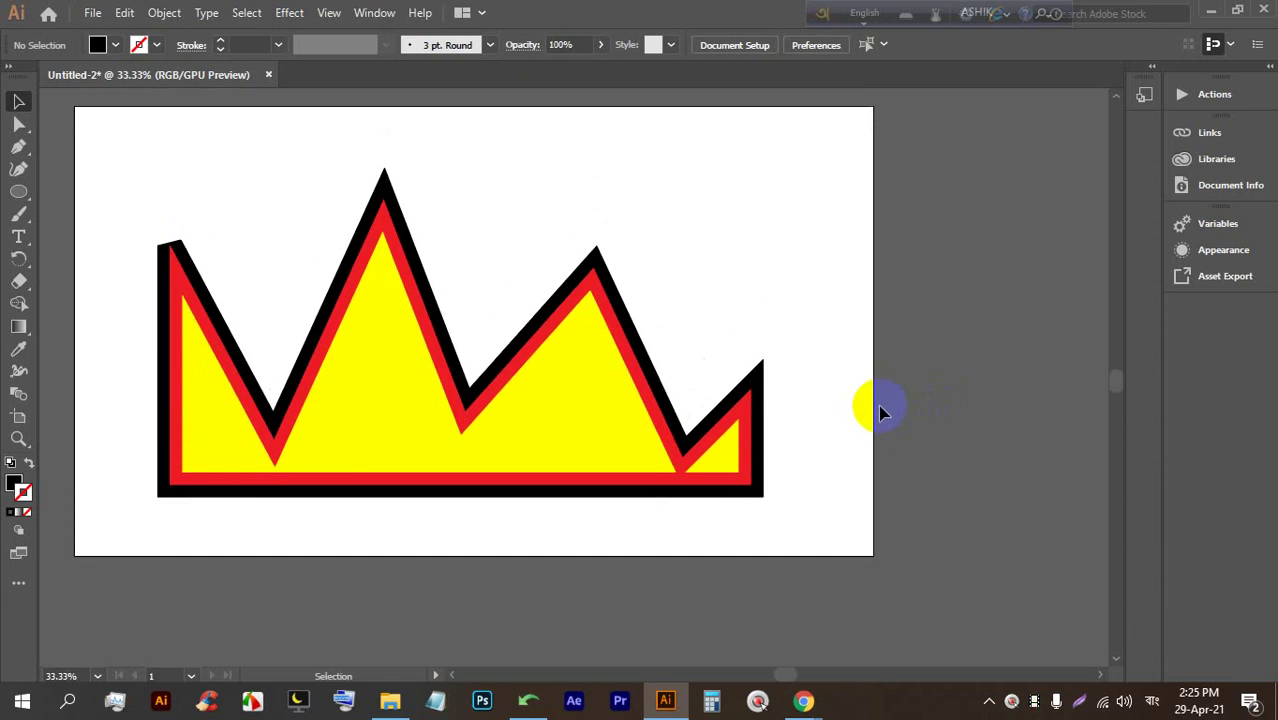
{"action": "left_click", "coordinate": [856, 430]}
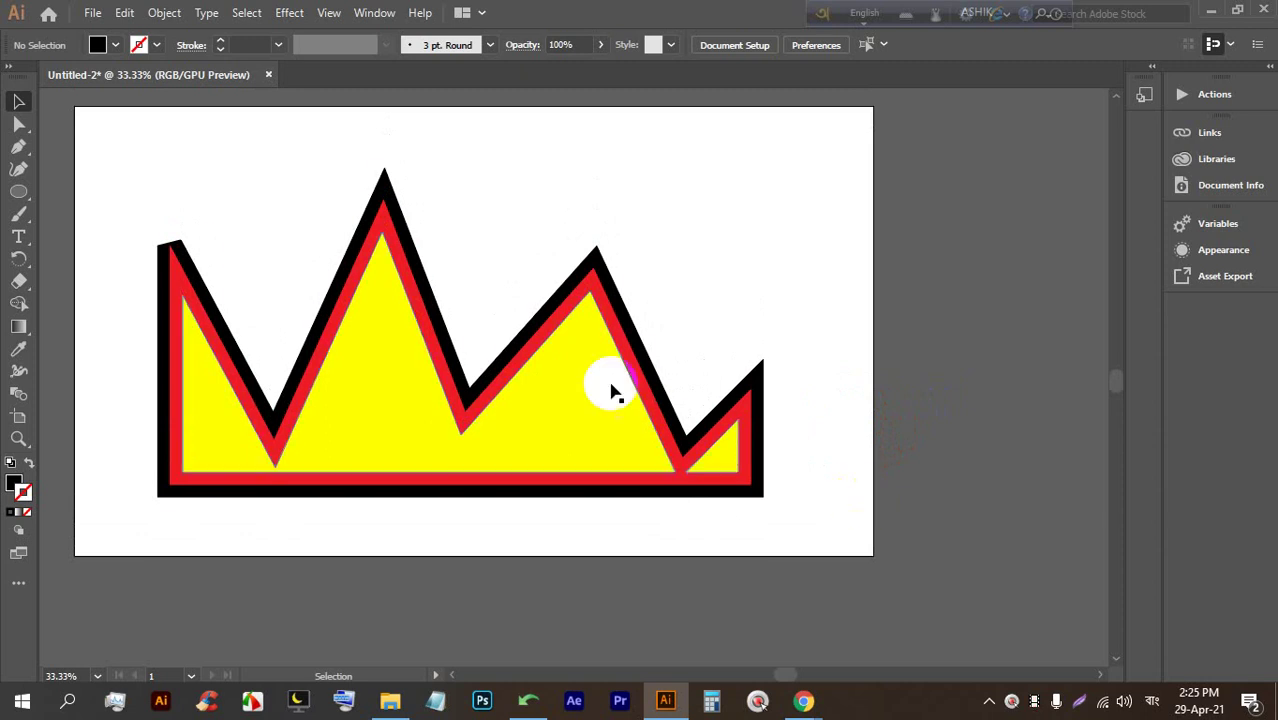
{"action": "scroll", "coordinate": [114, 243], "scroll_direction": "up", "scroll_amount": 6}
{"action": "left_click", "coordinate": [340, 272]}
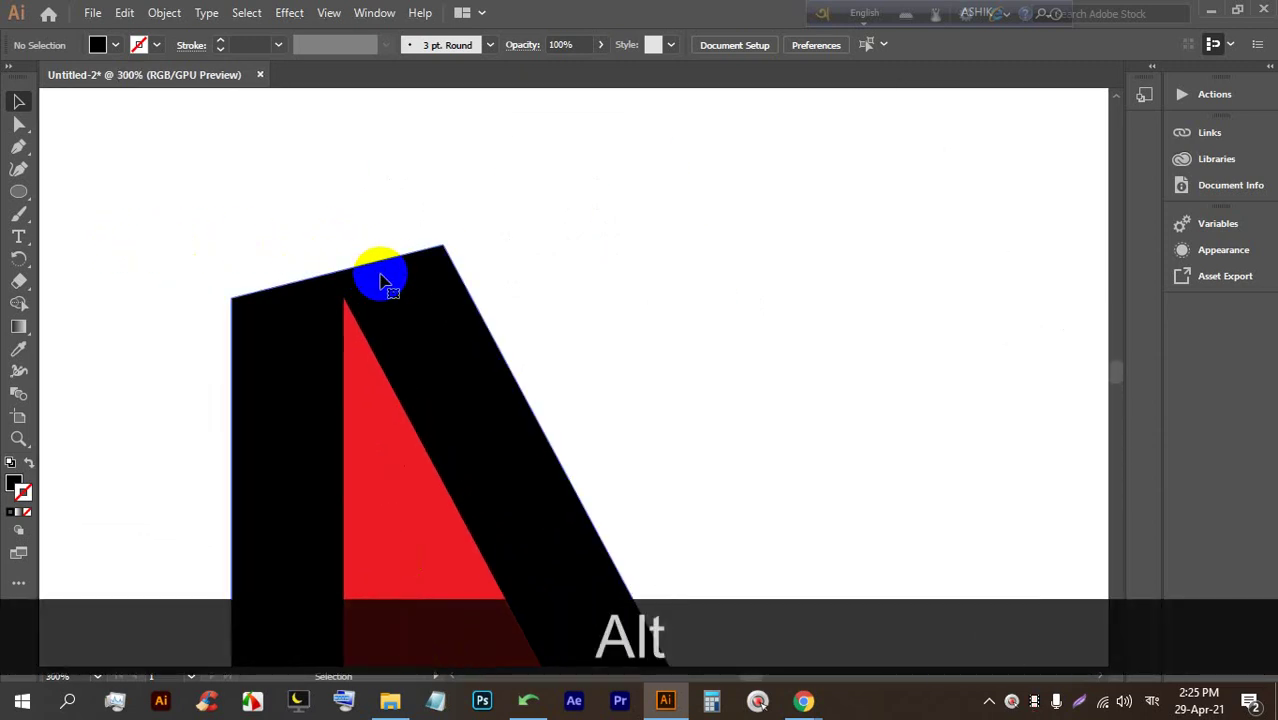
{"action": "scroll", "coordinate": [294, 257], "scroll_direction": "down", "scroll_amount": 8}
{"action": "left_click", "coordinate": [641, 481]}
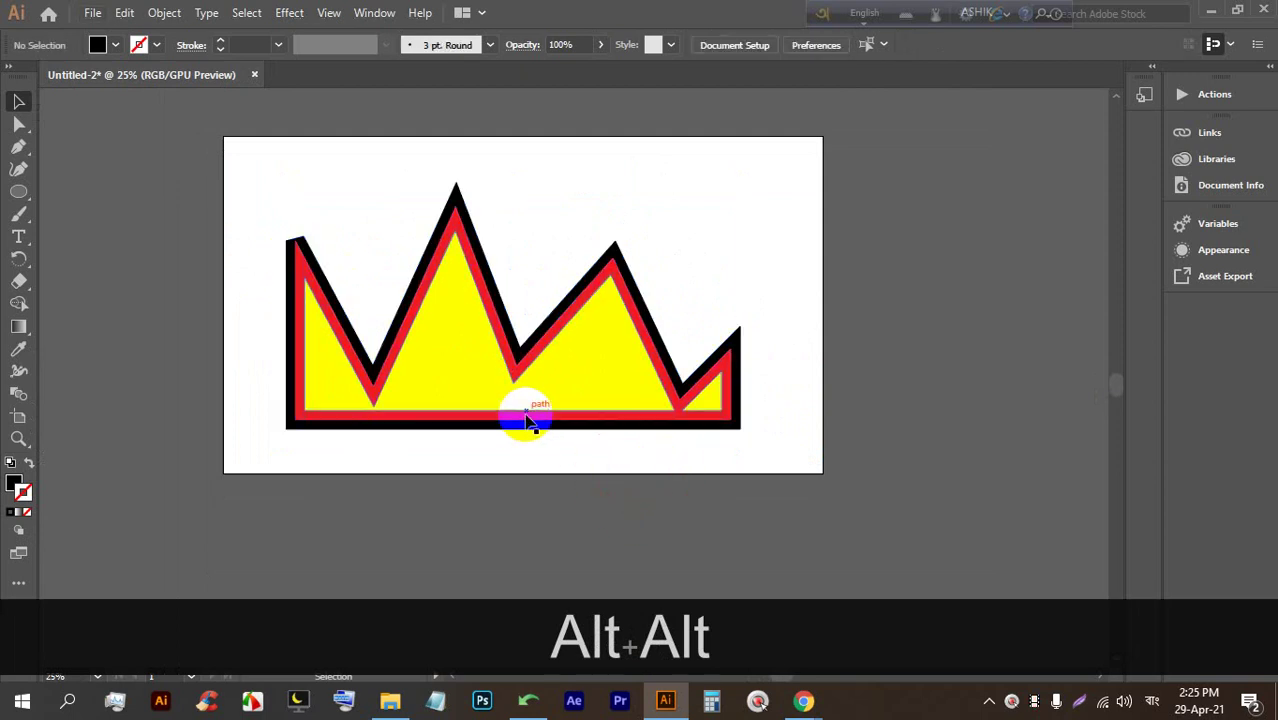
{"action": "left_click", "coordinate": [734, 334]}
{"action": "scroll", "coordinate": [248, 243], "scroll_direction": "up", "scroll_amount": 3}
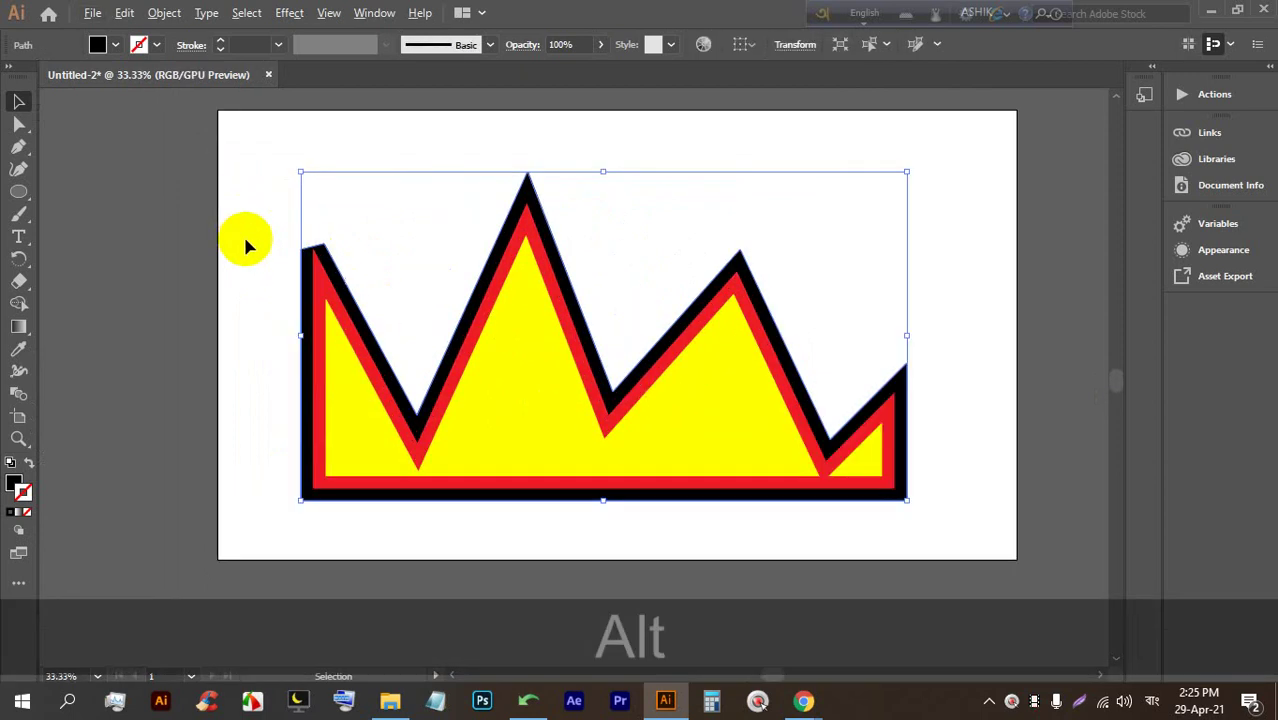
{"action": "scroll", "coordinate": [314, 188], "scroll_direction": "down", "scroll_amount": 3}
{"action": "scroll", "coordinate": [328, 200], "scroll_direction": "up", "scroll_amount": 3}
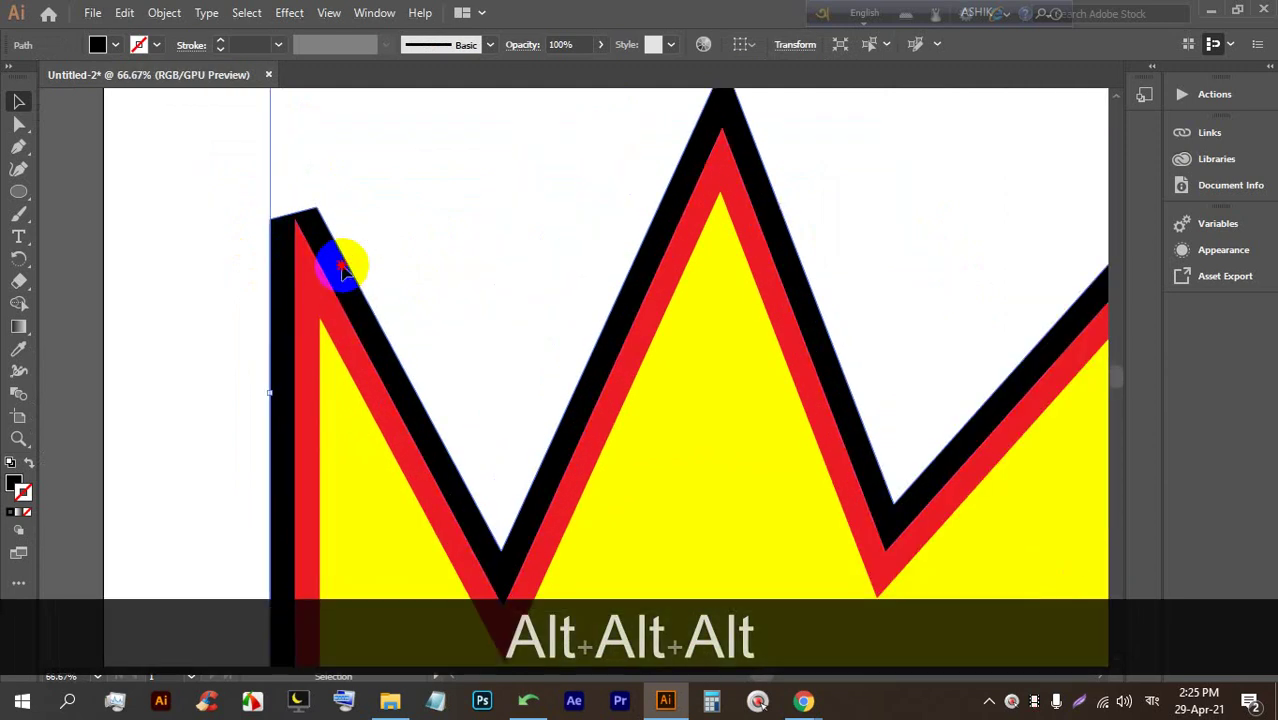
{"action": "scroll", "coordinate": [336, 262], "scroll_direction": "down", "scroll_amount": 2}
{"action": "left_click", "coordinate": [591, 166]}
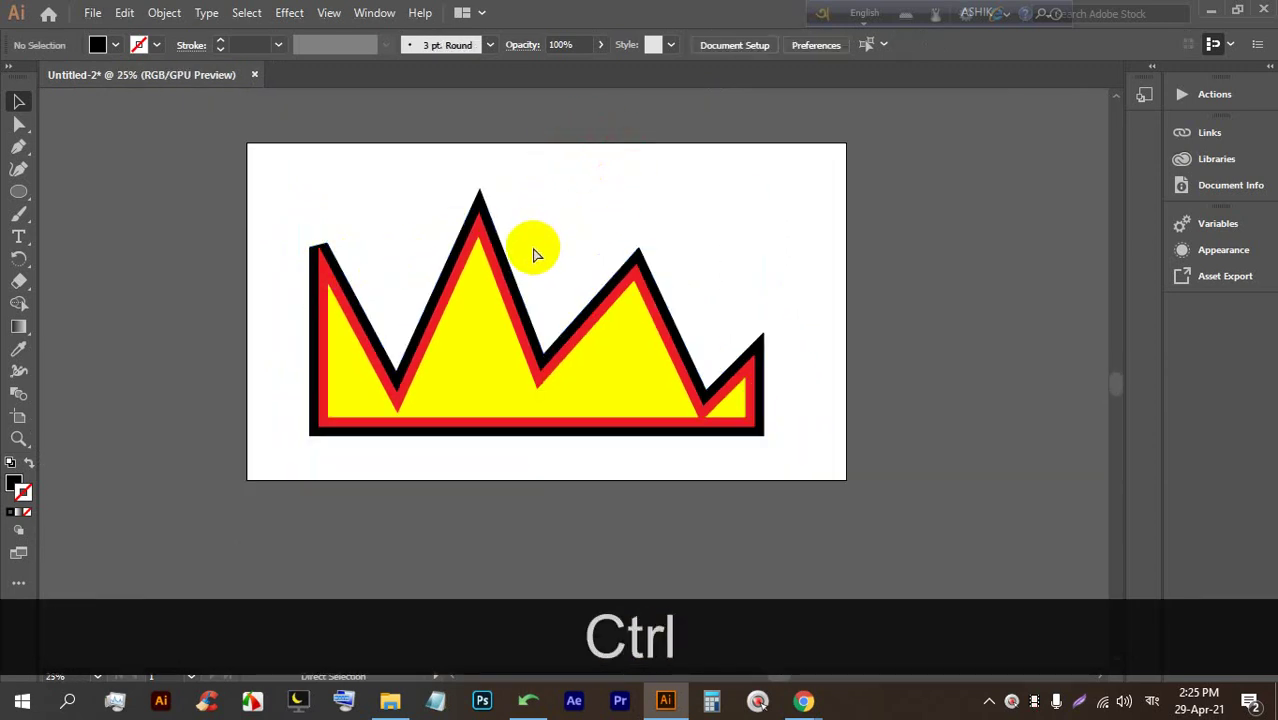
Undo the black fill of the outer offset shape and redo it
{"action": "key", "text": "ctrl+z"}
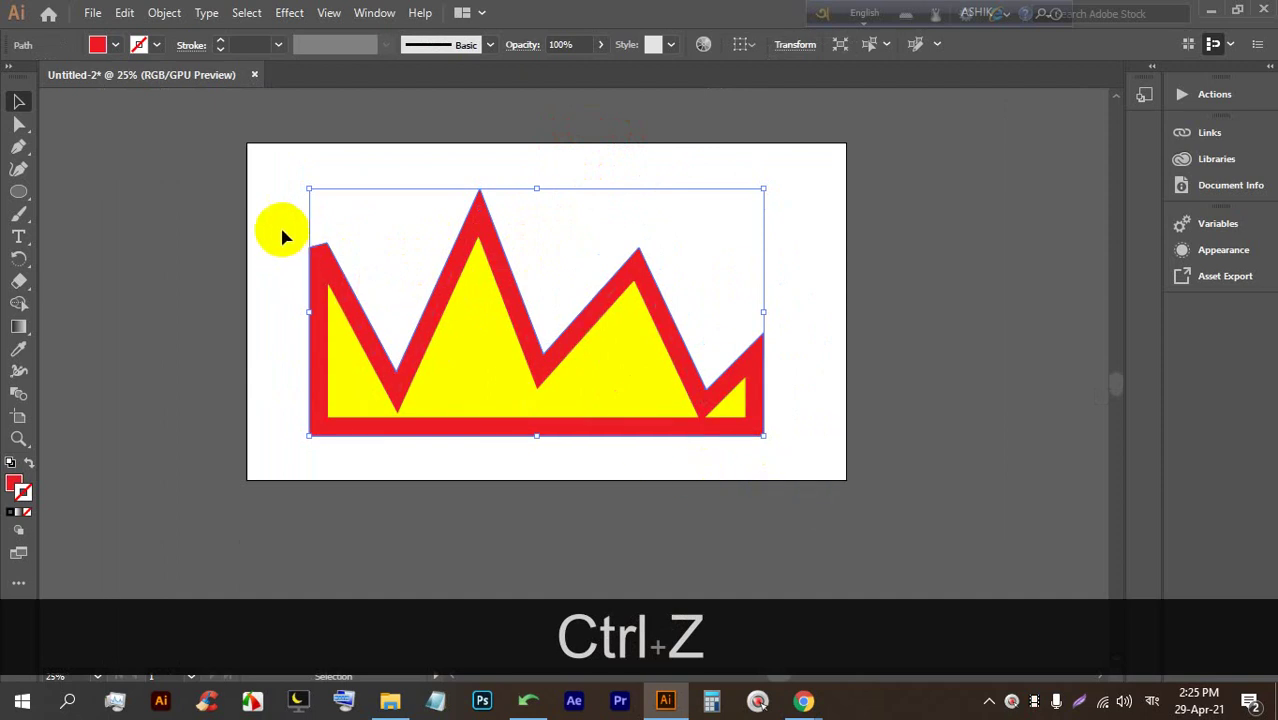
{"action": "scroll", "coordinate": [282, 236], "scroll_direction": "up", "scroll_amount": 1}
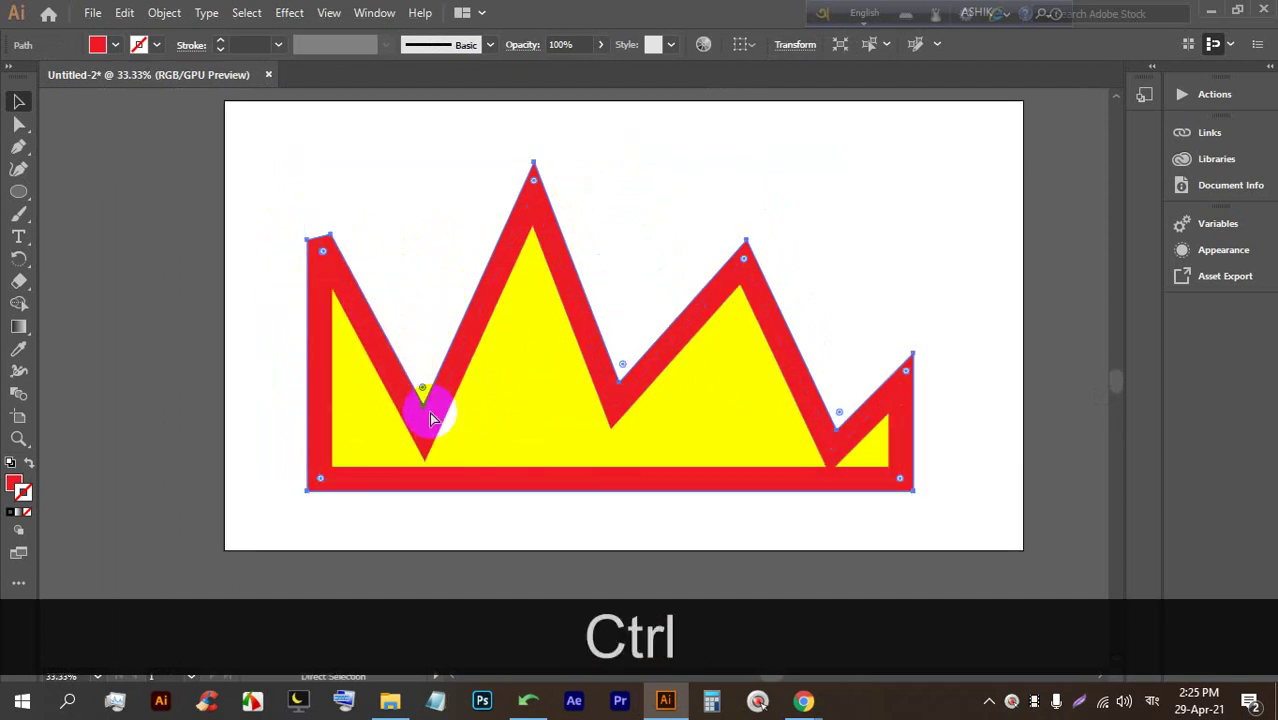
{"action": "key", "text": "ctrl+shift+z"}
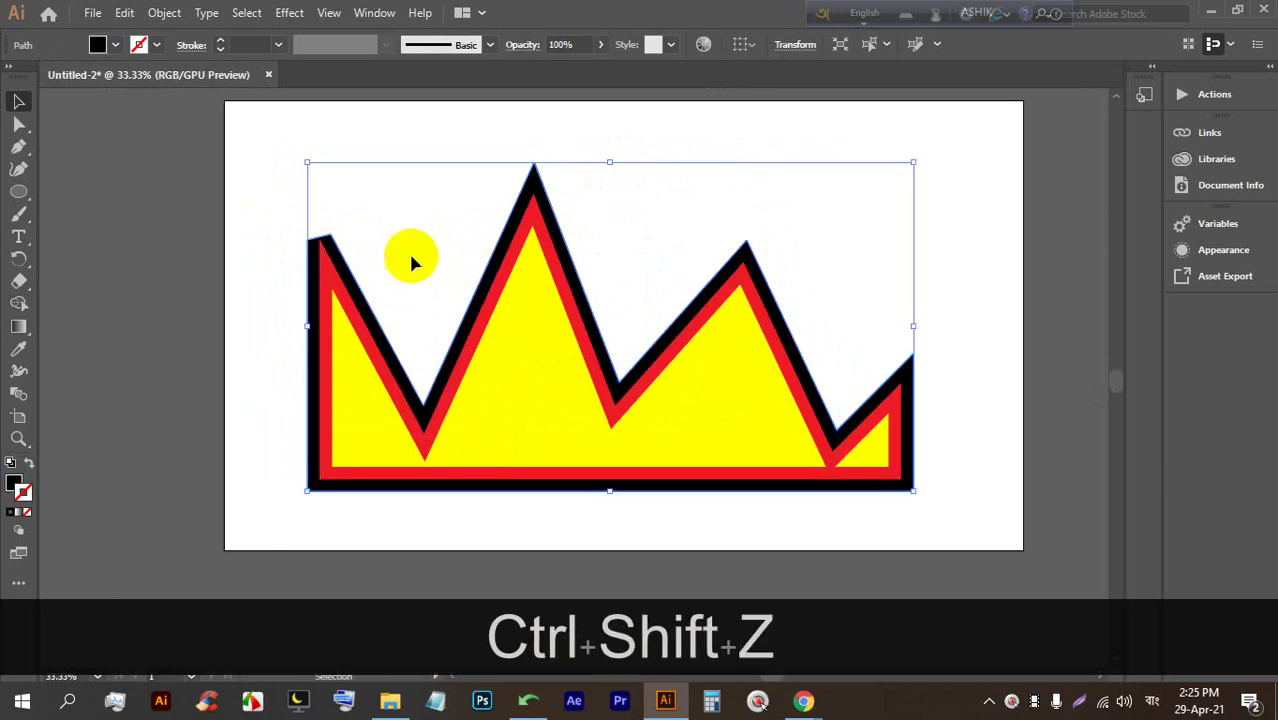
Delete all the zigzag shapes from the artboard
{"action": "scroll", "coordinate": [328, 266], "scroll_direction": "down", "scroll_amount": 1}
{"action": "left_click_drag", "start_coordinate": [622, 463], "coordinate": [382, 300]}
{"action": "key", "text": "BackSpace"}
{"action": "scroll", "coordinate": [335, 222], "scroll_direction": "up", "scroll_amount": 2}
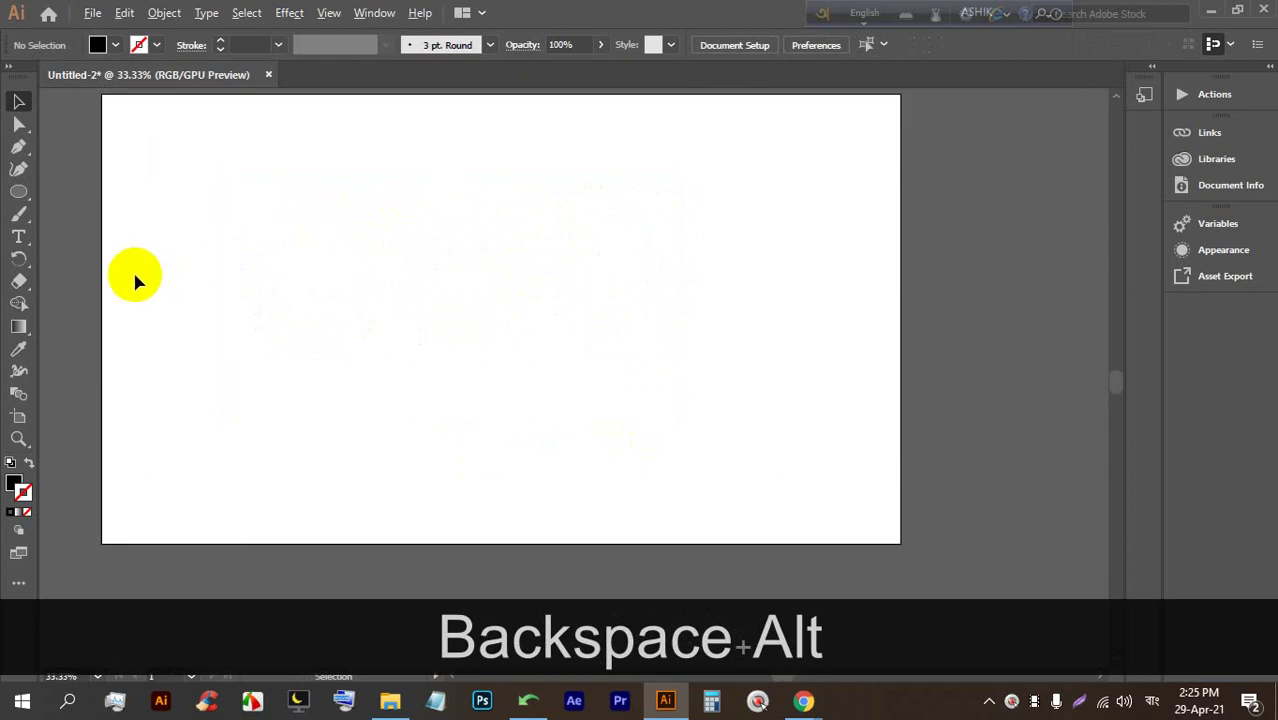
{"action": "left_click", "coordinate": [491, 314]}
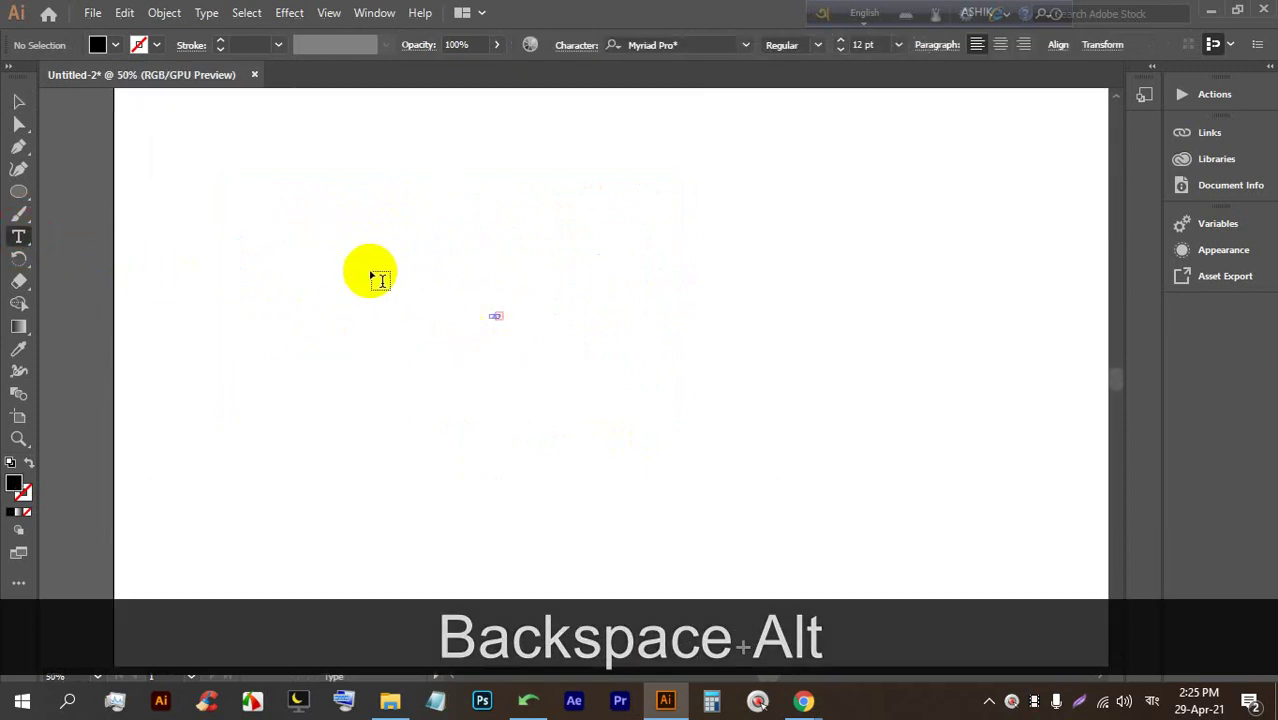
{"action": "left_click", "coordinate": [12, 102]}
{"action": "key", "text": "BackSpace"}
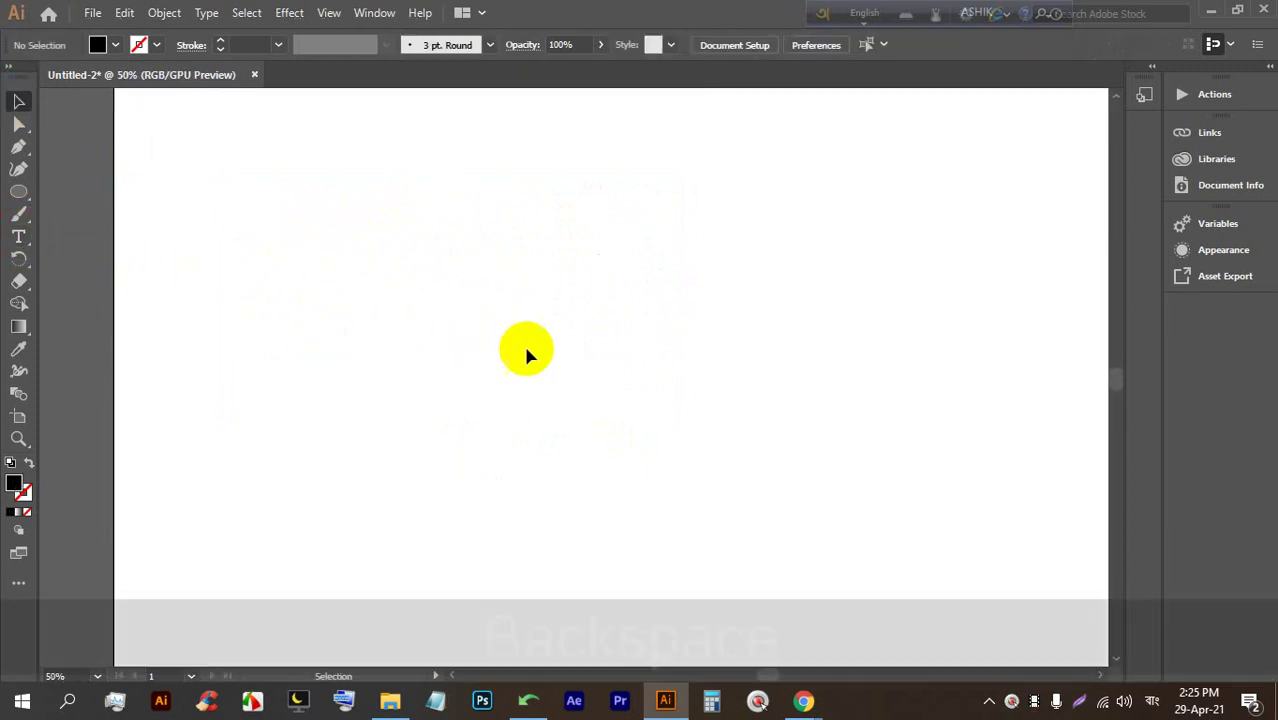
Add a point text object scaled up to about 254 pt and try to change its wording to LOGO
{"action": "left_click", "coordinate": [22, 238]}
{"action": "left_click", "coordinate": [363, 267]}
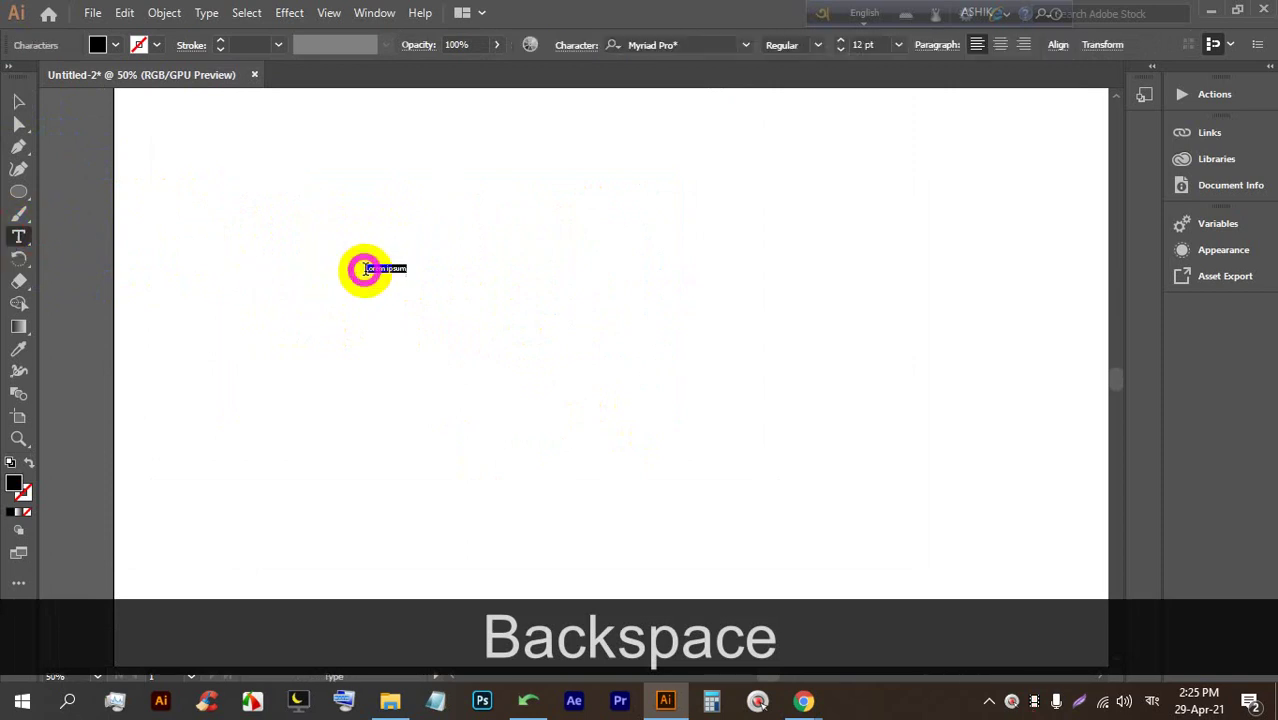
{"action": "left_click", "coordinate": [14, 102]}
{"action": "scroll", "coordinate": [387, 297], "scroll_direction": "down", "scroll_amount": 1}
{"action": "left_click_drag", "start_coordinate": [405, 284], "coordinate": [782, 425]}
{"action": "left_click_drag", "start_coordinate": [530, 378], "coordinate": [518, 283]}
{"action": "left_click_drag", "start_coordinate": [566, 331], "coordinate": [522, 320]}
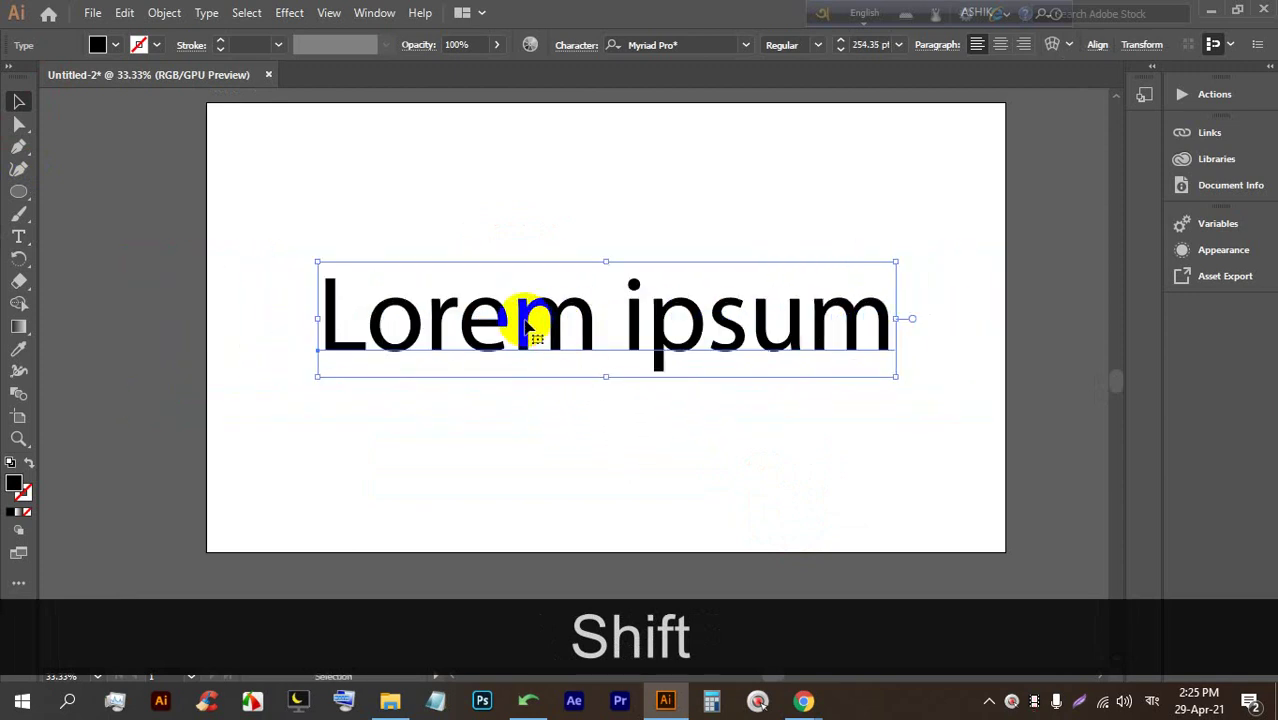
{"action": "triple_click", "coordinate": [522, 320]}
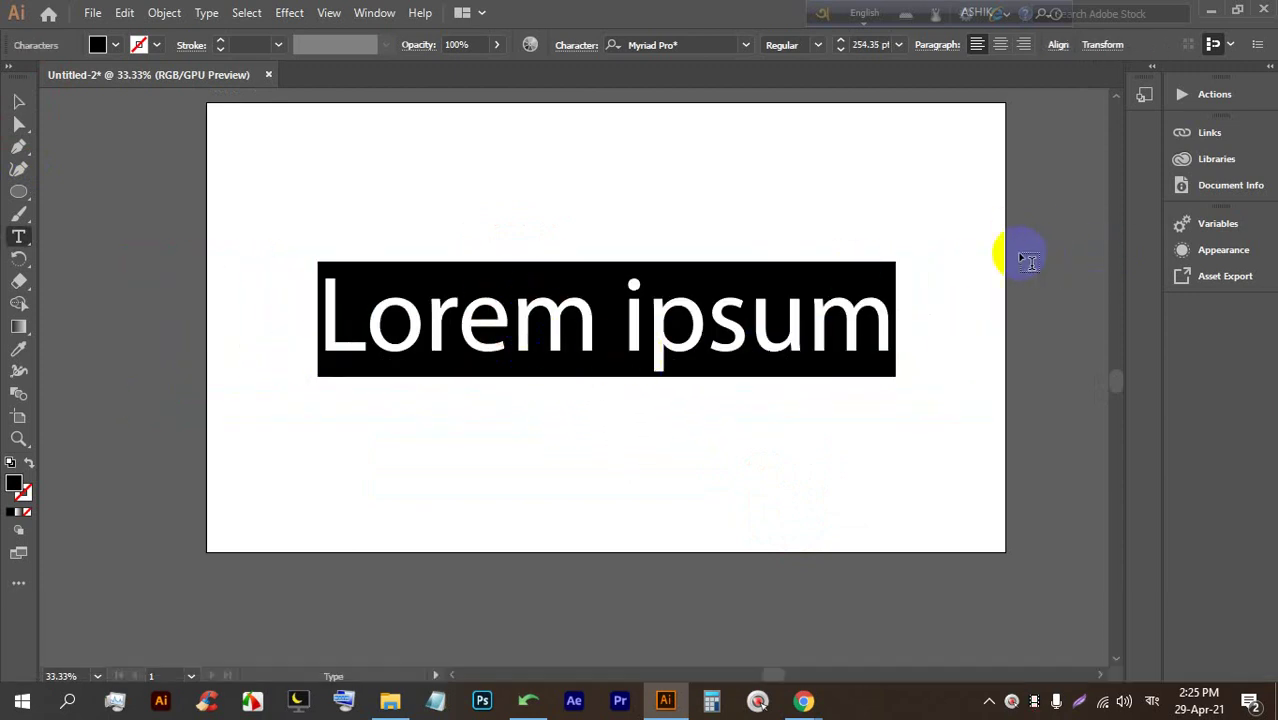
{"action": "type", "text": "তদুদ"}
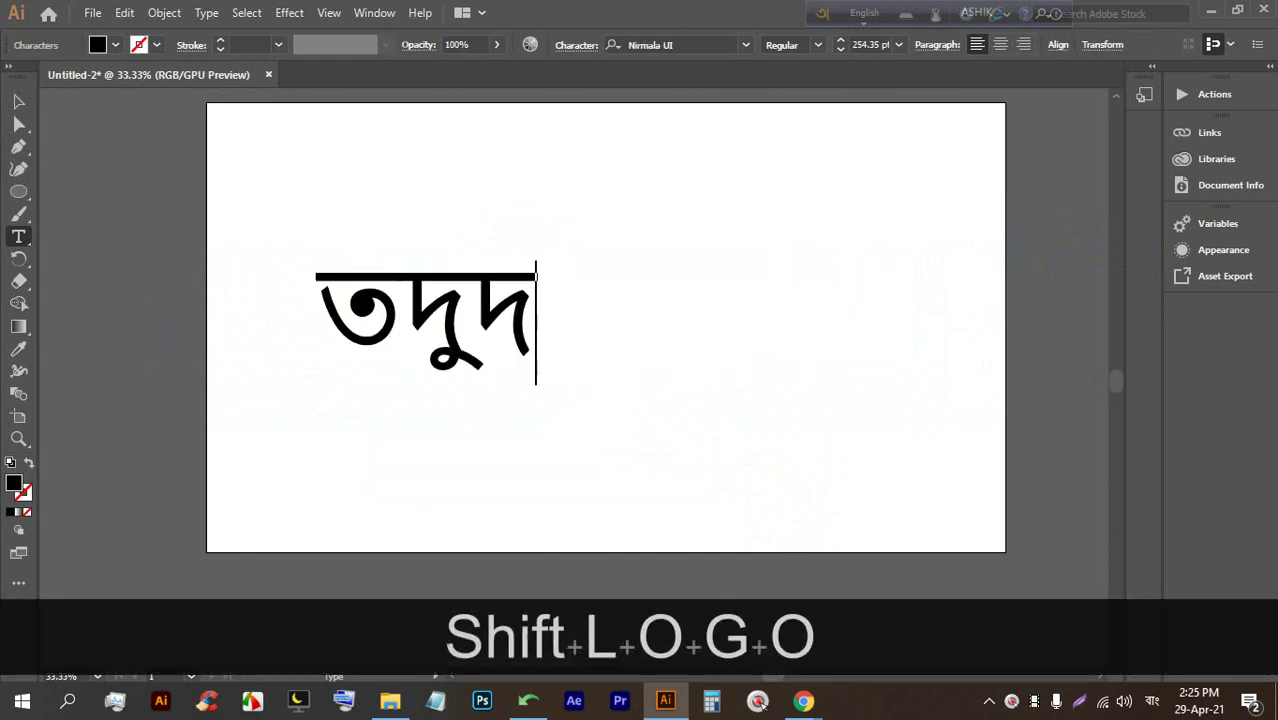
Switch the typing language to English and delete the Bengali text from the artboard
{"action": "left_click", "coordinate": [883, 11]}
{"action": "key", "text": "Escape"}
{"action": "left_click", "coordinate": [585, 251]}
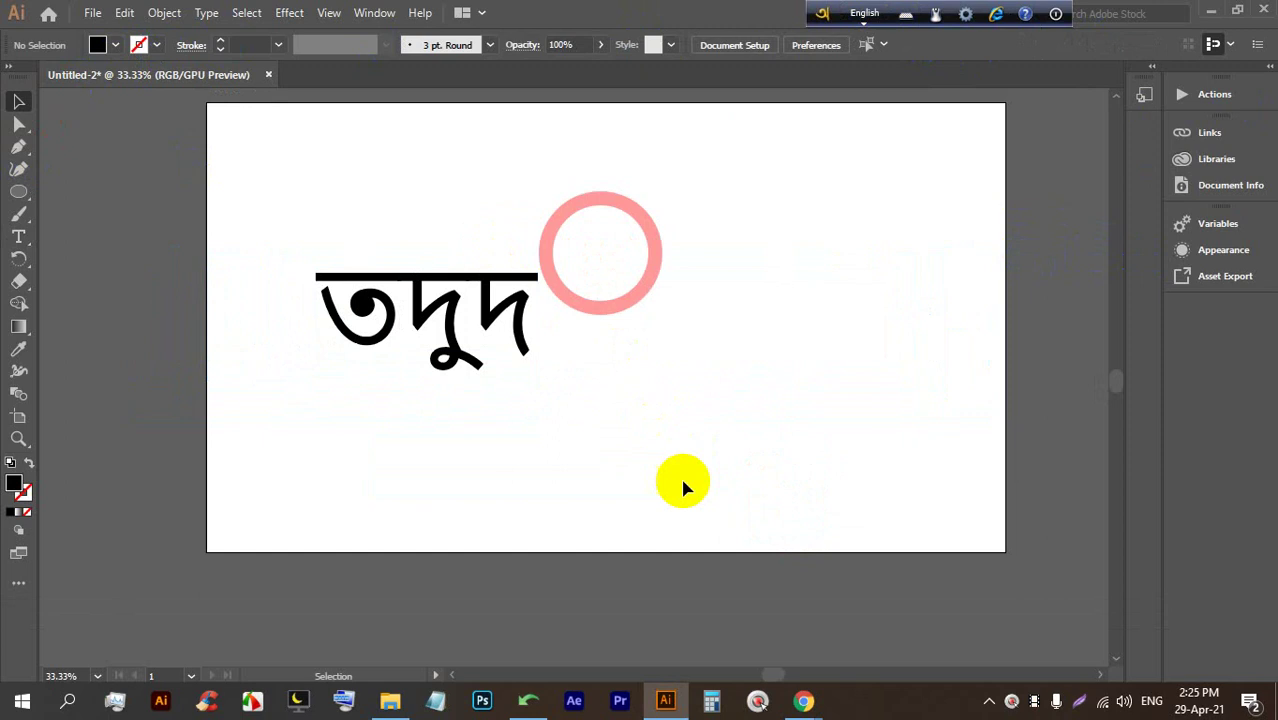
{"action": "left_click_drag", "start_coordinate": [300, 334], "coordinate": [371, 251]}
{"action": "key", "text": "BackSpace"}
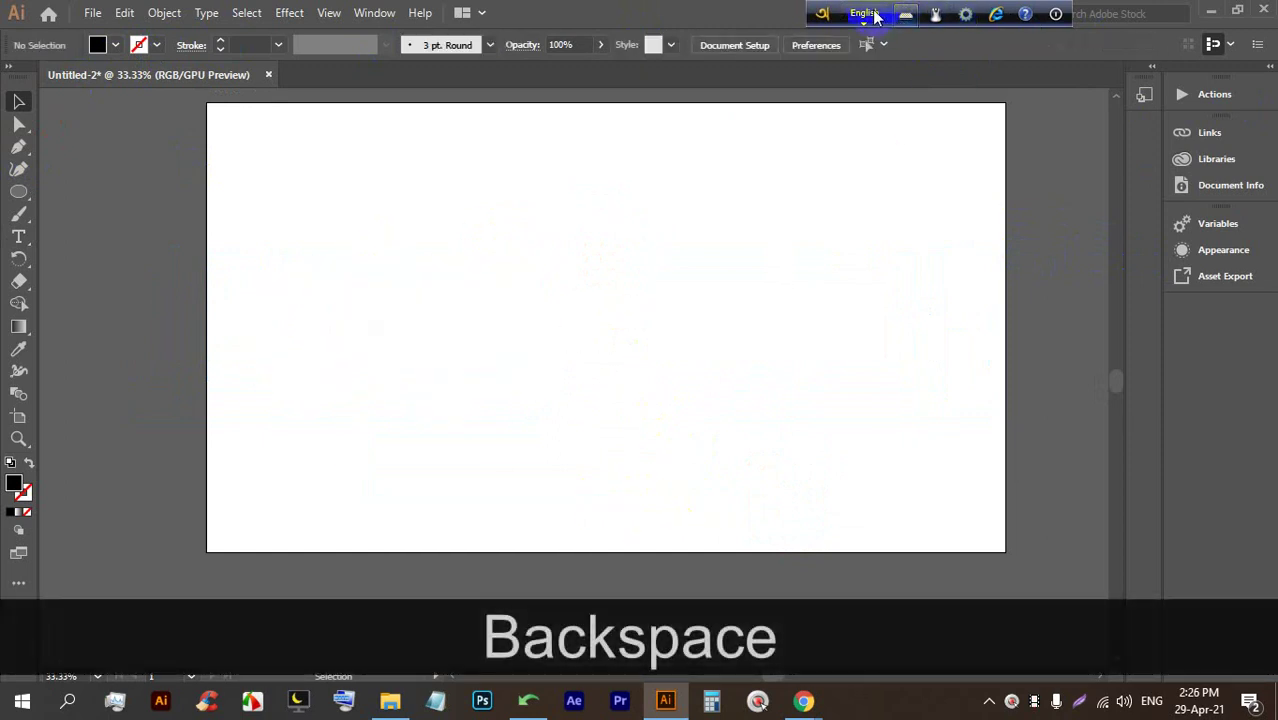
Place a new point text object on the artboard and scale it up to about 354 pt
{"action": "left_click", "coordinate": [18, 237]}
{"action": "left_click", "coordinate": [405, 290]}
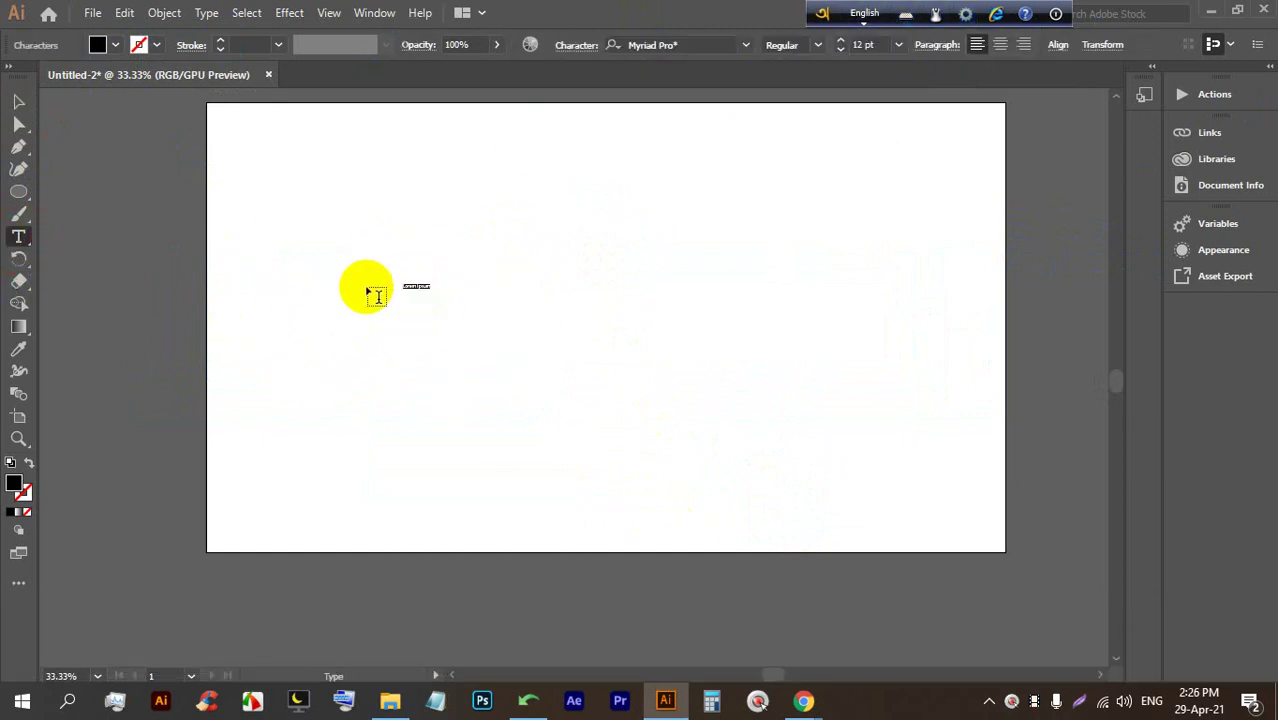
{"action": "left_click", "coordinate": [18, 102]}
{"action": "left_click_drag", "start_coordinate": [430, 291], "coordinate": [693, 485]}
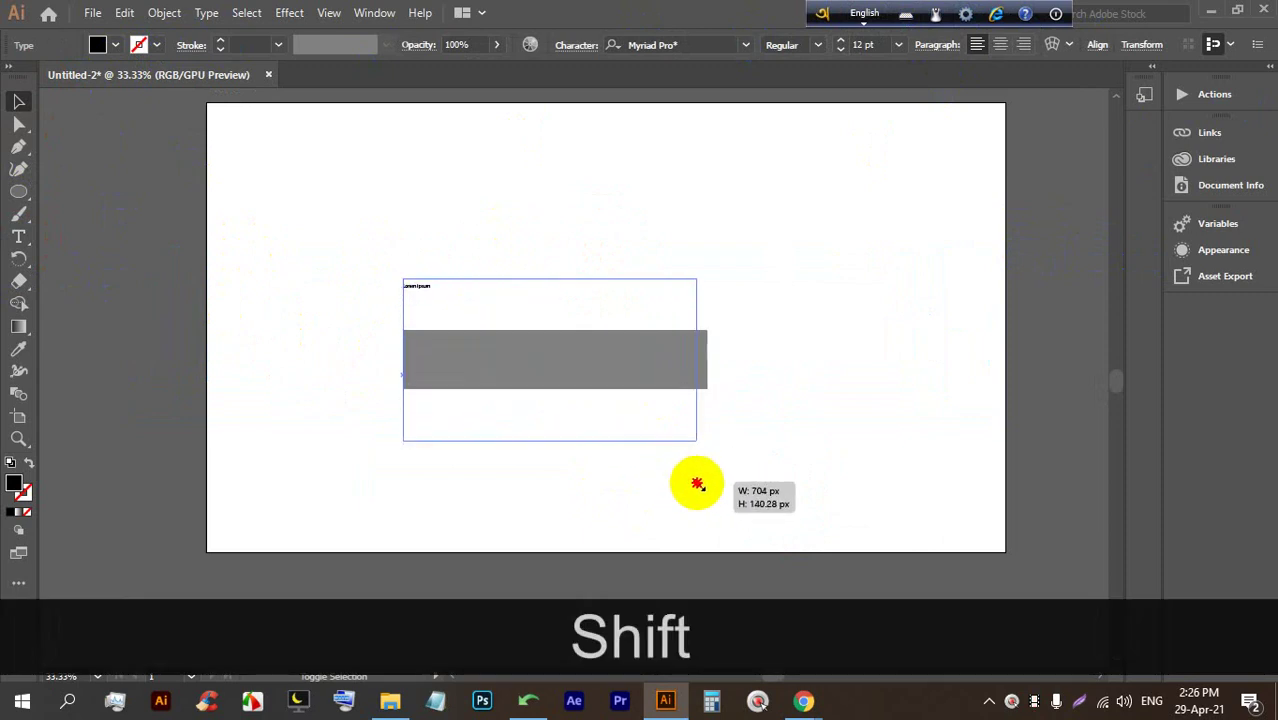
{"action": "left_click_drag", "start_coordinate": [479, 351], "coordinate": [431, 167]}
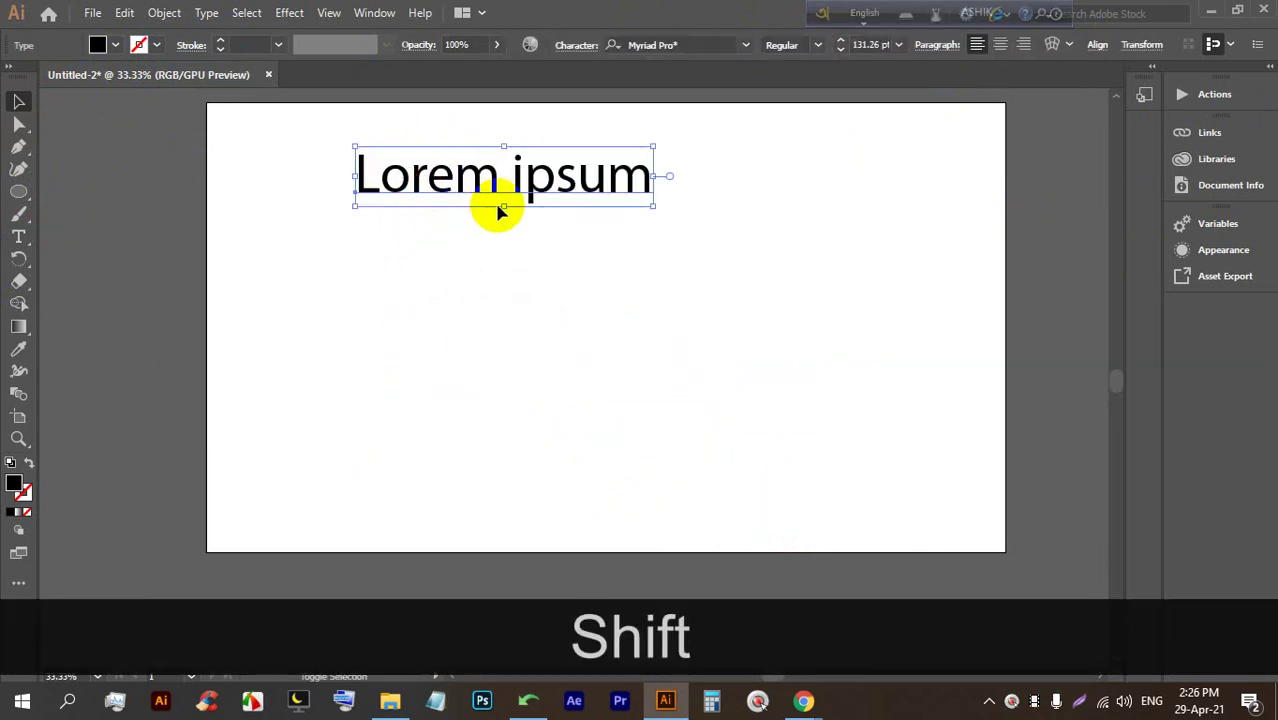
{"action": "left_click_drag", "start_coordinate": [501, 207], "coordinate": [505, 305]}
{"action": "left_click_drag", "start_coordinate": [456, 226], "coordinate": [599, 277]}
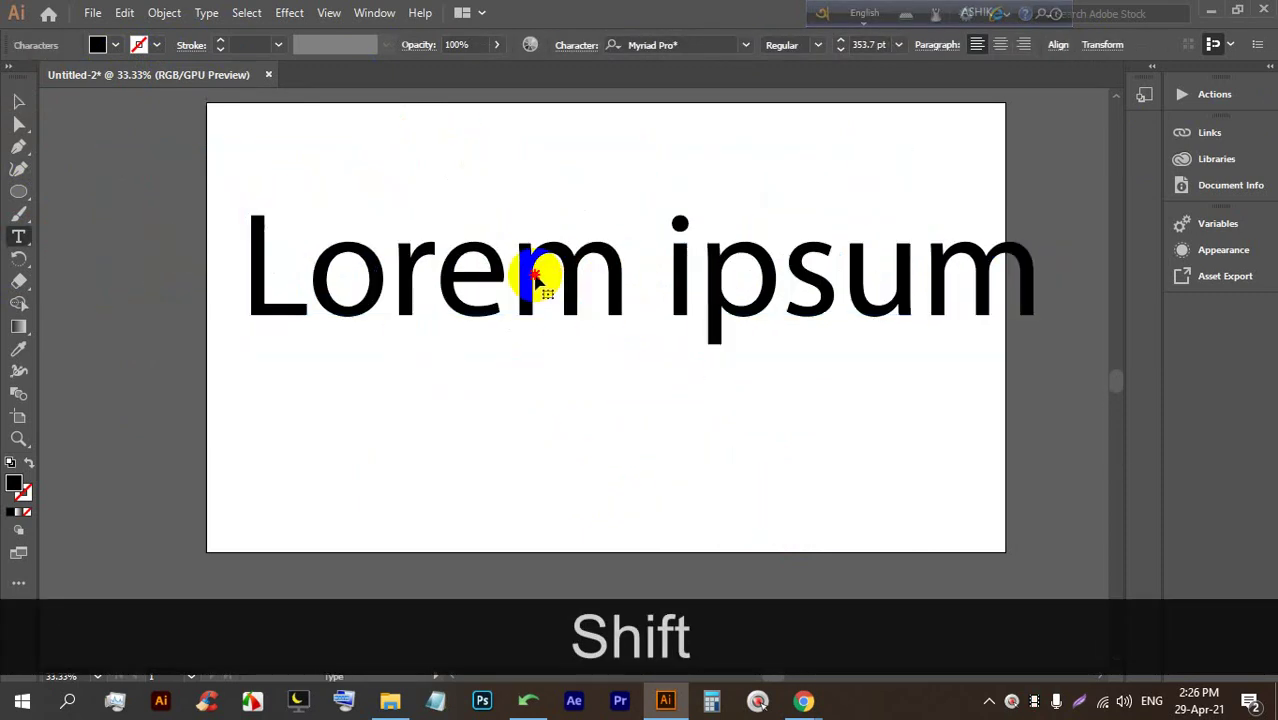
Replace the placeholder text with LOGO and scale it up to about 423 pt
{"action": "triple_click", "coordinate": [603, 279]}
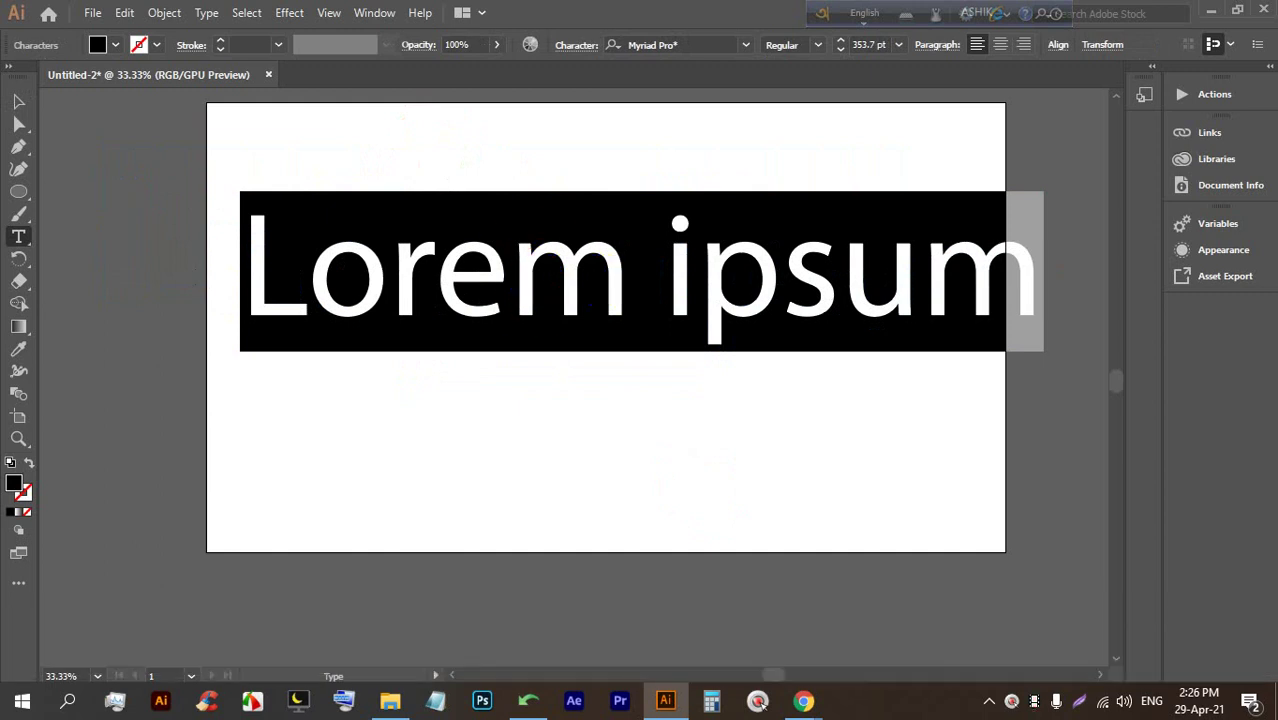
{"action": "key", "text": "Caps_Lock"}
{"action": "type", "text": "LOGO"}
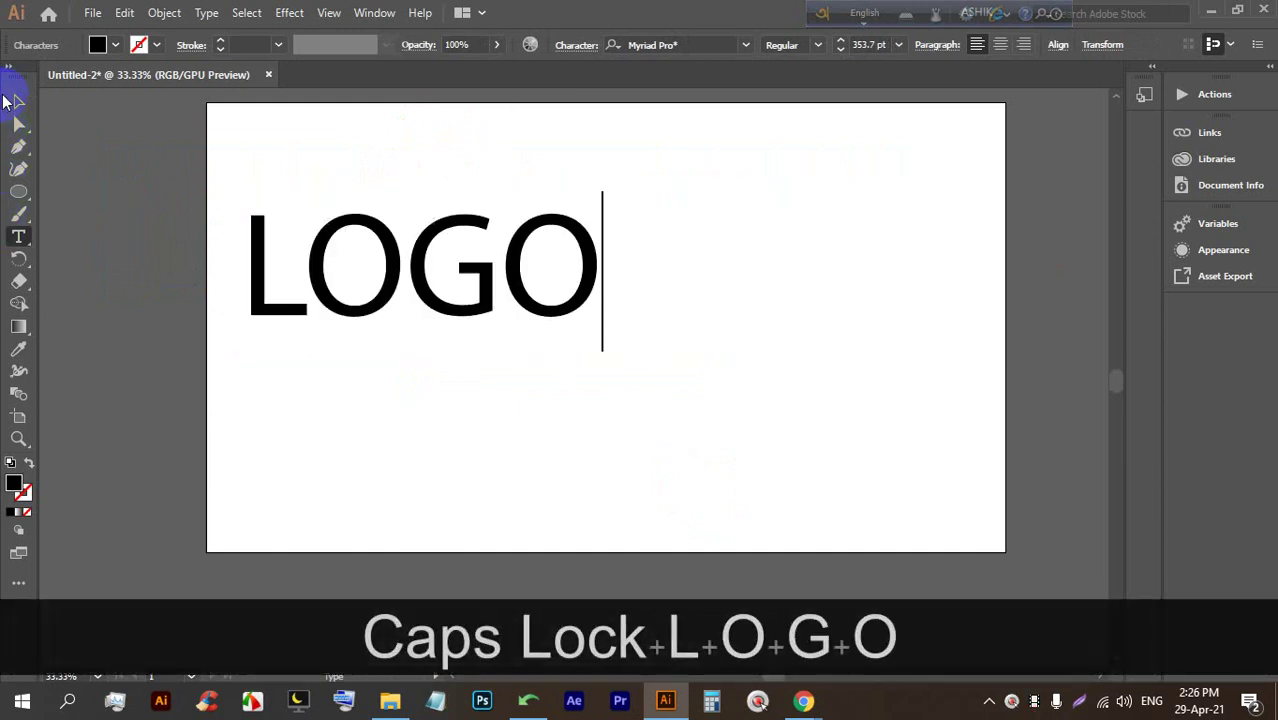
{"action": "left_click", "coordinate": [12, 100]}
{"action": "left_click_drag", "start_coordinate": [599, 348], "coordinate": [674, 386]}
{"action": "left_click_drag", "start_coordinate": [523, 284], "coordinate": [632, 300]}
Set the font of the LOGO text to Renfrew
{"action": "scroll", "coordinate": [633, 303], "scroll_direction": "up", "scroll_amount": 1}
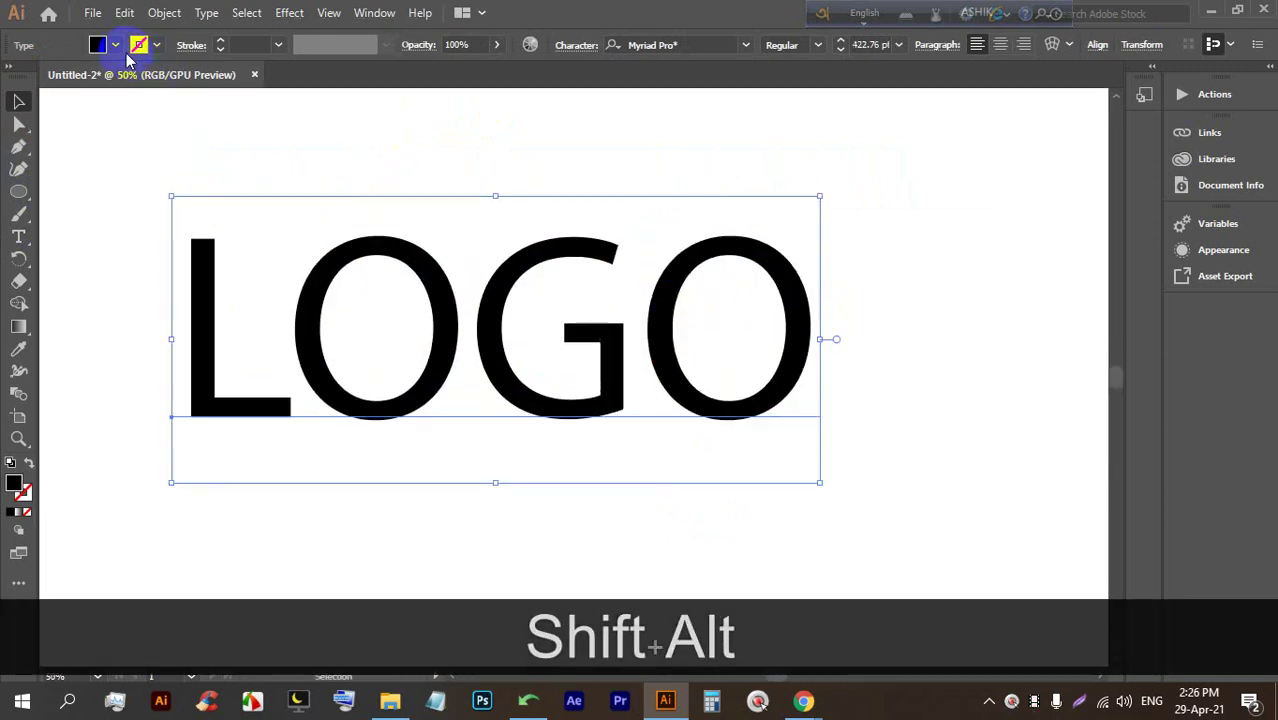
{"action": "left_click", "coordinate": [745, 45]}
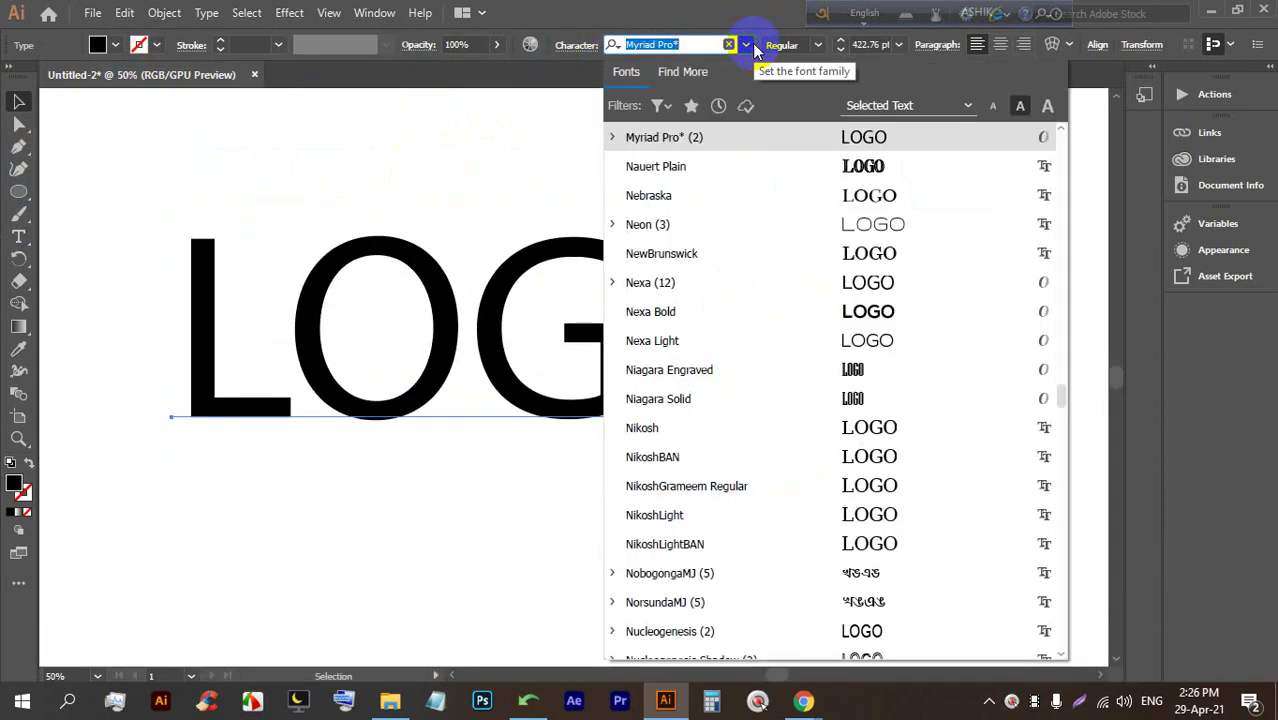
{"action": "scroll", "coordinate": [905, 220], "scroll_direction": "down", "scroll_amount": 3}
{"action": "scroll", "coordinate": [900, 250], "scroll_direction": "down", "scroll_amount": 10}
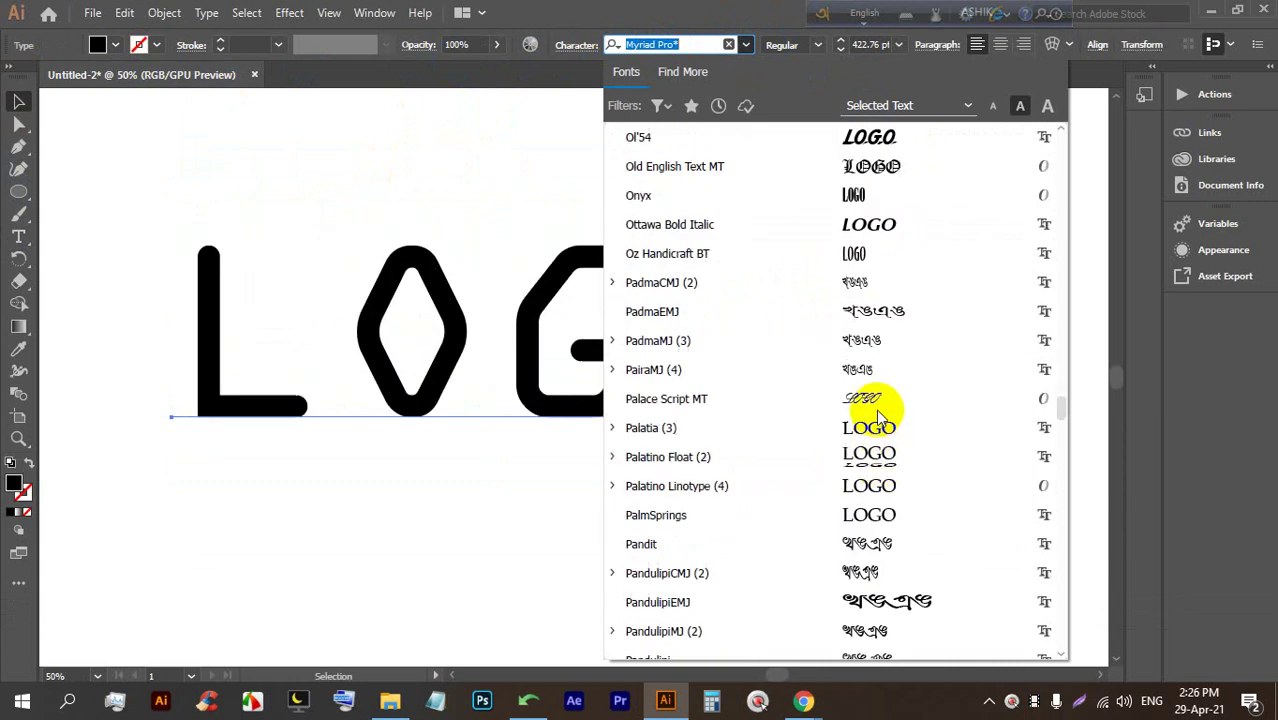
{"action": "scroll", "coordinate": [880, 362], "scroll_direction": "down", "scroll_amount": 5}
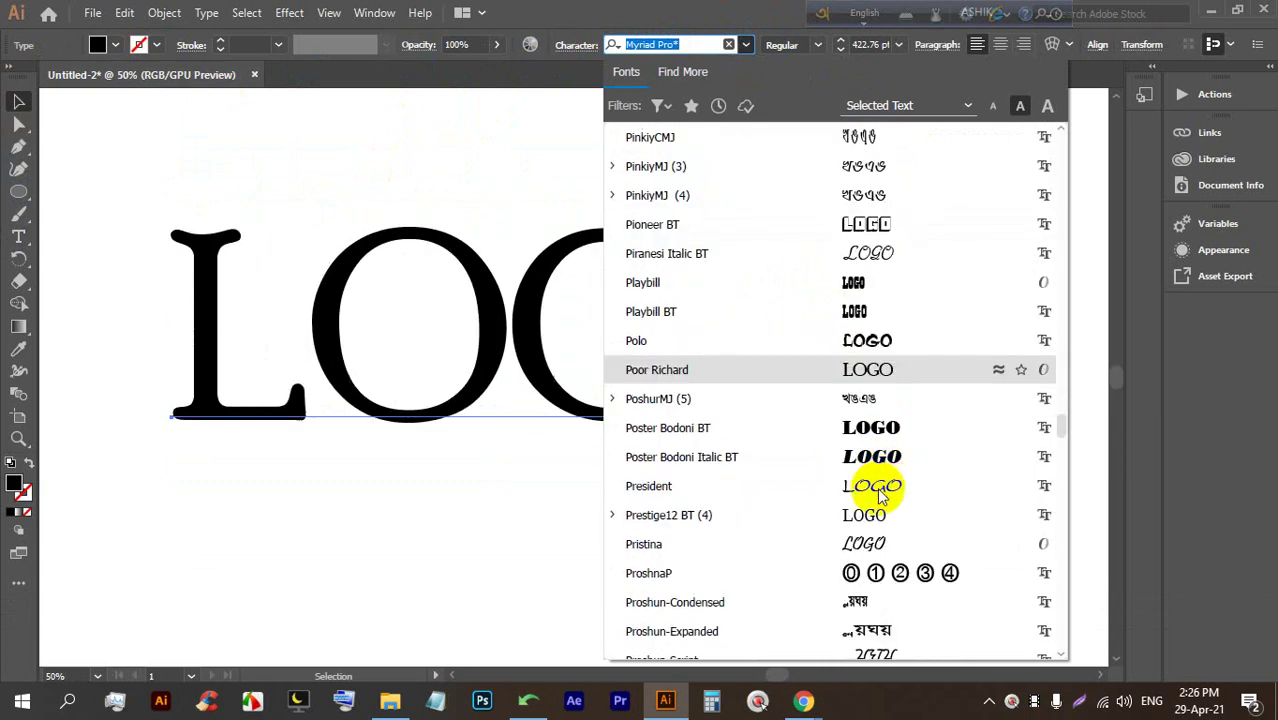
{"action": "scroll", "coordinate": [885, 445], "scroll_direction": "down", "scroll_amount": 10}
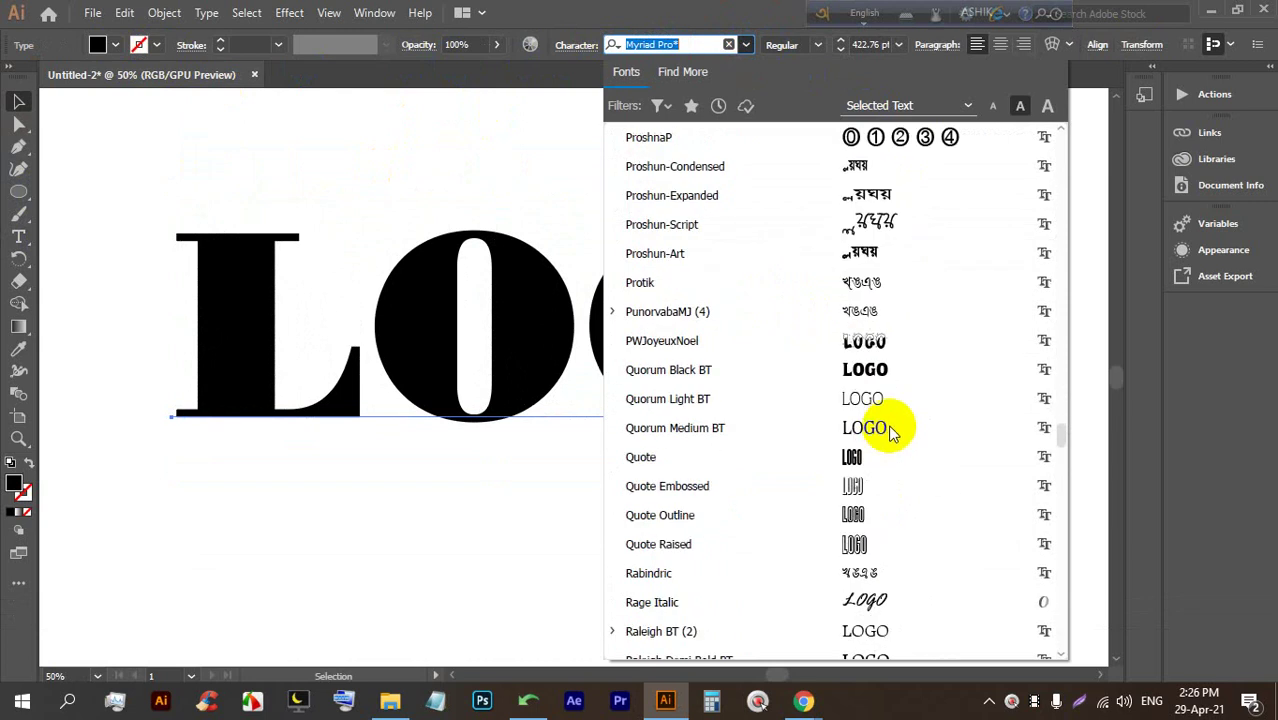
{"action": "left_click", "coordinate": [886, 286]}
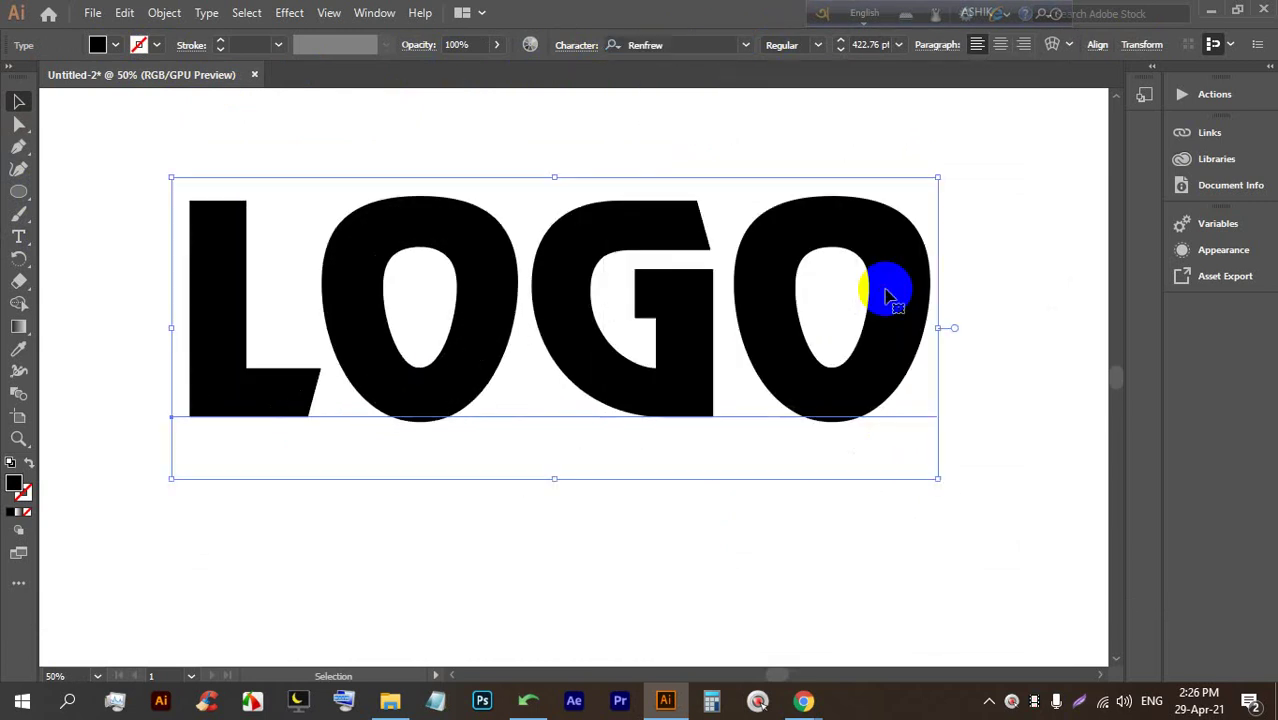
Reposition the LOGO text on the artboard
{"action": "scroll", "coordinate": [556, 337], "scroll_direction": "down", "scroll_amount": 2}
{"action": "scroll", "coordinate": [747, 286], "scroll_direction": "up", "scroll_amount": 2}
{"action": "left_click_drag", "start_coordinate": [485, 322], "coordinate": [559, 329]}
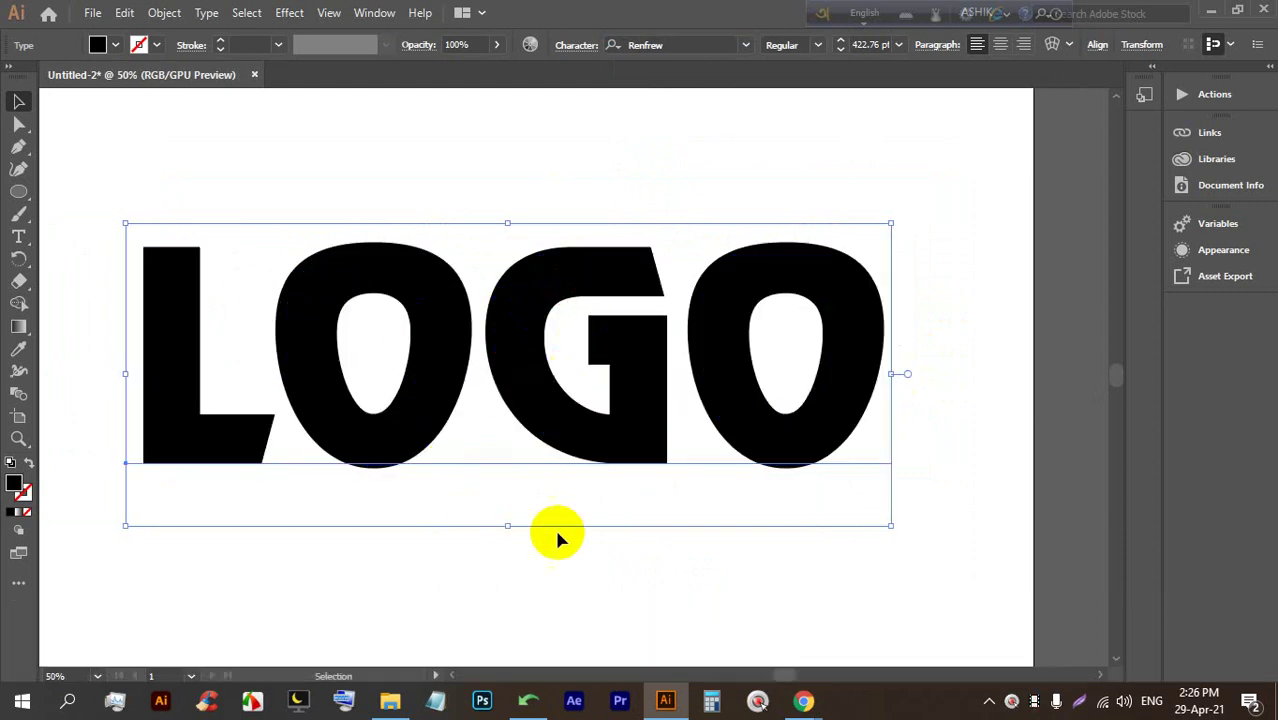
Admit the waiting participant to the Google Meet call, return to Illustrator and shift the LOGO text slightly
{"action": "mouse_move", "coordinate": [805, 702]}
{"action": "left_click", "coordinate": [750, 621]}
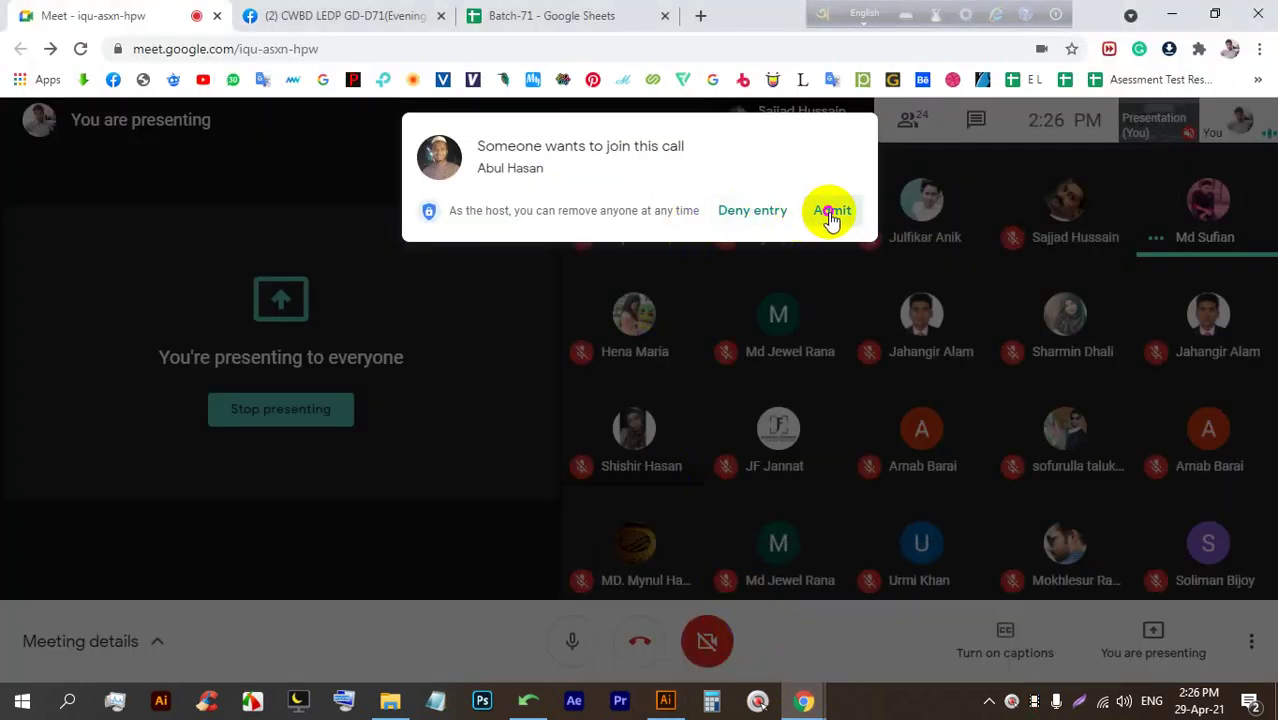
{"action": "left_click", "coordinate": [830, 211]}
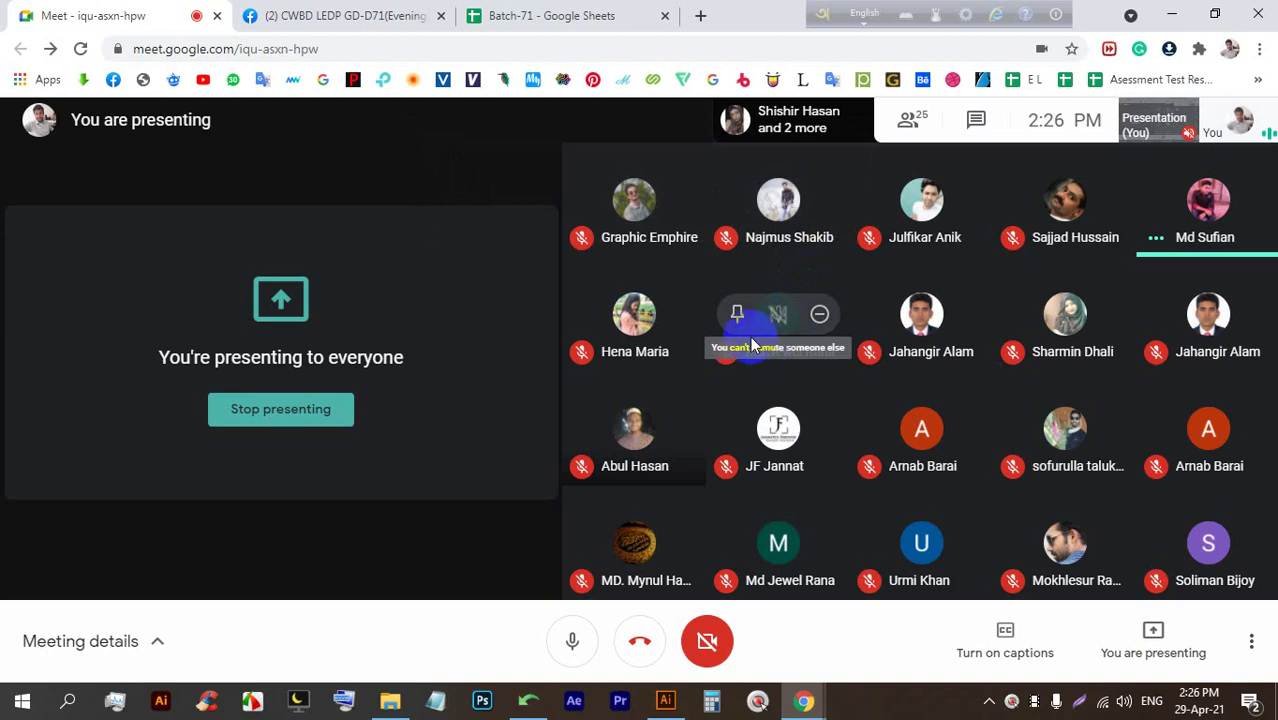
{"action": "left_click", "coordinate": [665, 701]}
{"action": "left_click_drag", "start_coordinate": [632, 430], "coordinate": [594, 390]}
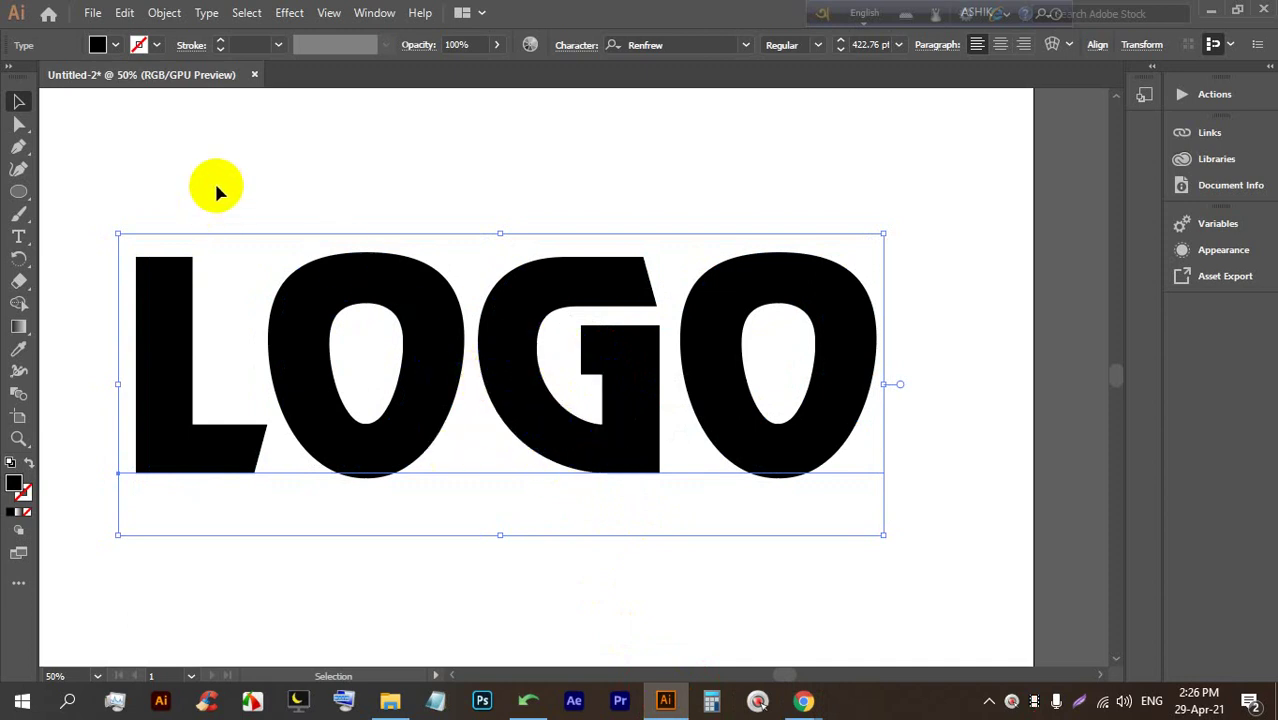
Give the LOGO text a red stroke and raise its weight to 19 pt
{"action": "left_click", "coordinate": [222, 46]}
{"action": "left_click", "coordinate": [155, 46]}
{"action": "left_click", "coordinate": [65, 78]}
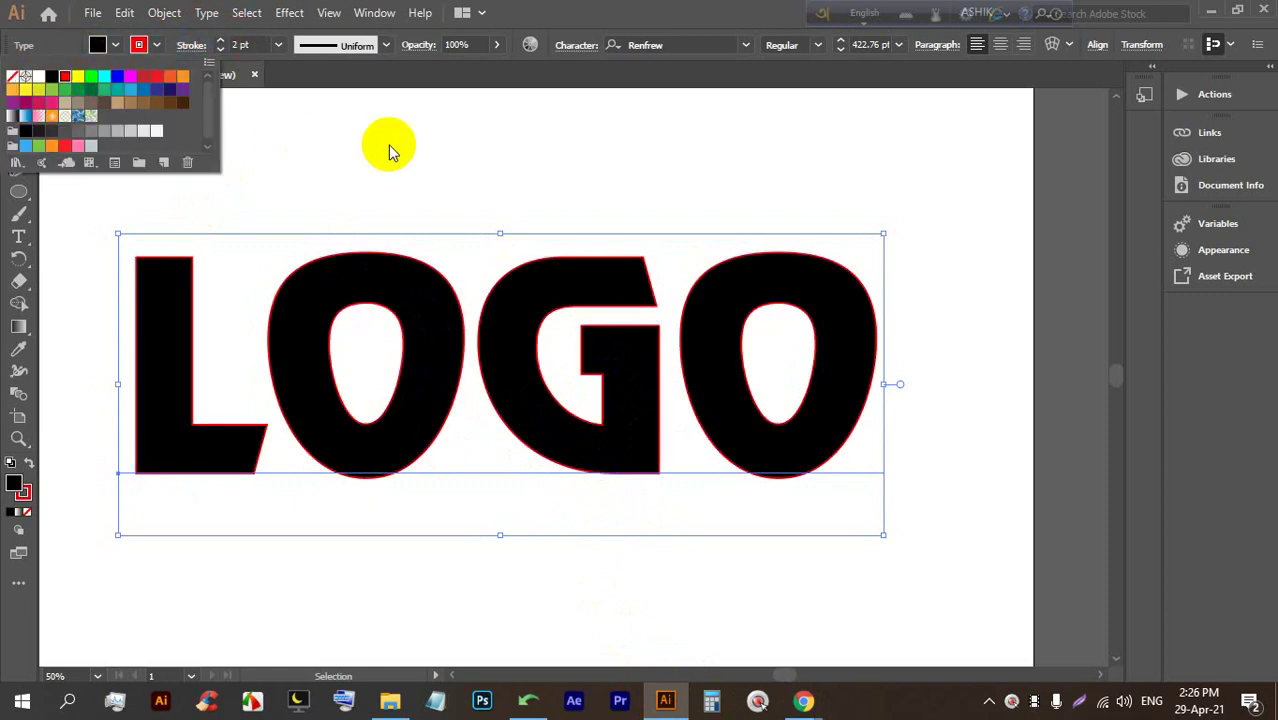
{"action": "left_click", "coordinate": [456, 143]}
{"action": "left_click", "coordinate": [508, 285]}
{"action": "left_click", "coordinate": [222, 41]}
{"action": "left_click", "coordinate": [222, 41]}
{"action": "left_click", "coordinate": [222, 41]}
{"action": "left_click", "coordinate": [222, 41]}
{"action": "left_click", "coordinate": [626, 382]}
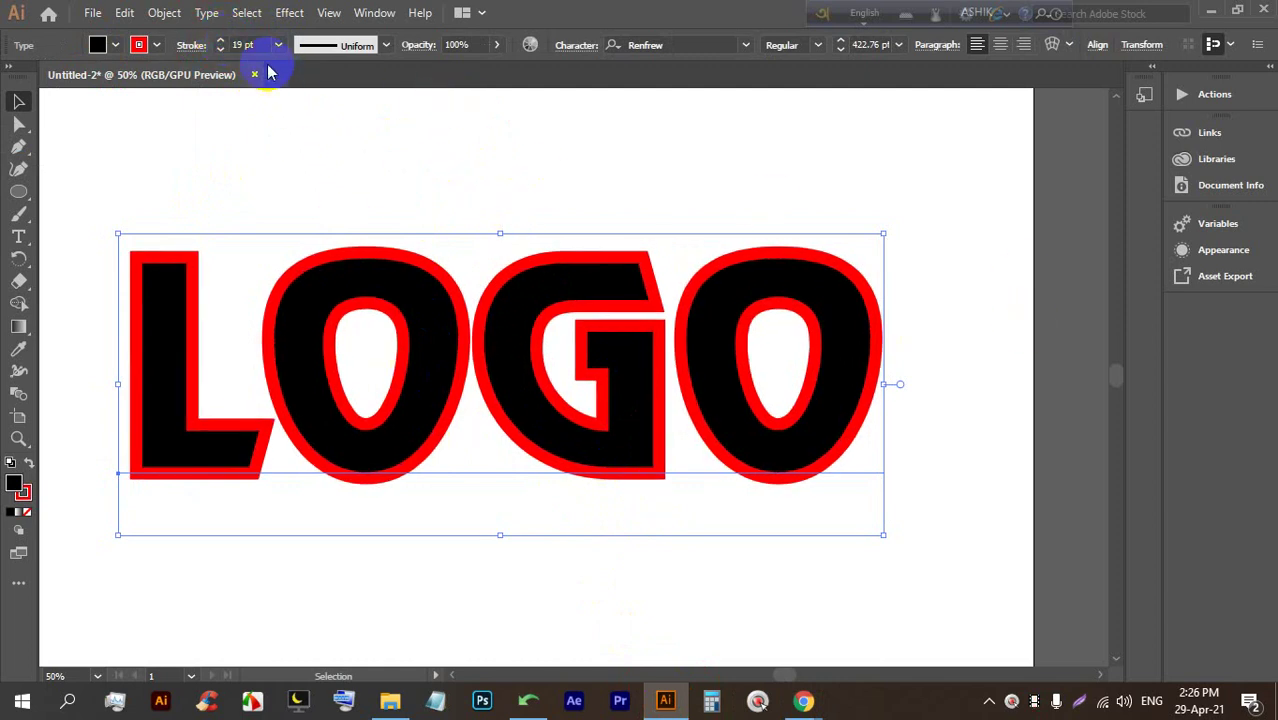
Reduce the LOGO text's stroke weight to 0 pt so the red outline is removed
{"action": "left_click", "coordinate": [220, 49]}
{"action": "left_click", "coordinate": [220, 49]}
{"action": "left_click", "coordinate": [220, 49]}
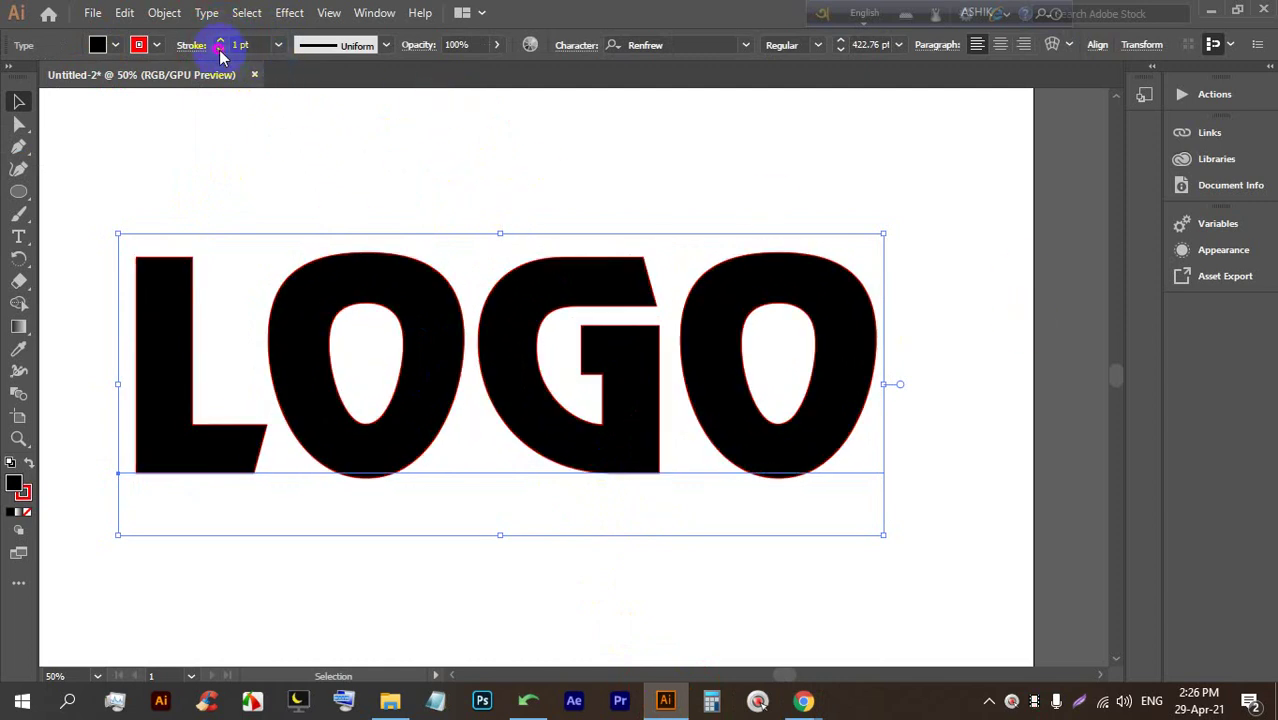
{"action": "left_click", "coordinate": [328, 143]}
{"action": "left_click", "coordinate": [457, 366]}
Duplicate the LOGO text diagonally below the original and reselect the original
{"action": "scroll", "coordinate": [430, 320], "scroll_direction": "down", "scroll_amount": 2}
{"action": "left_click_drag", "start_coordinate": [457, 320], "coordinate": [562, 470]}
{"action": "left_click", "coordinate": [442, 328]}
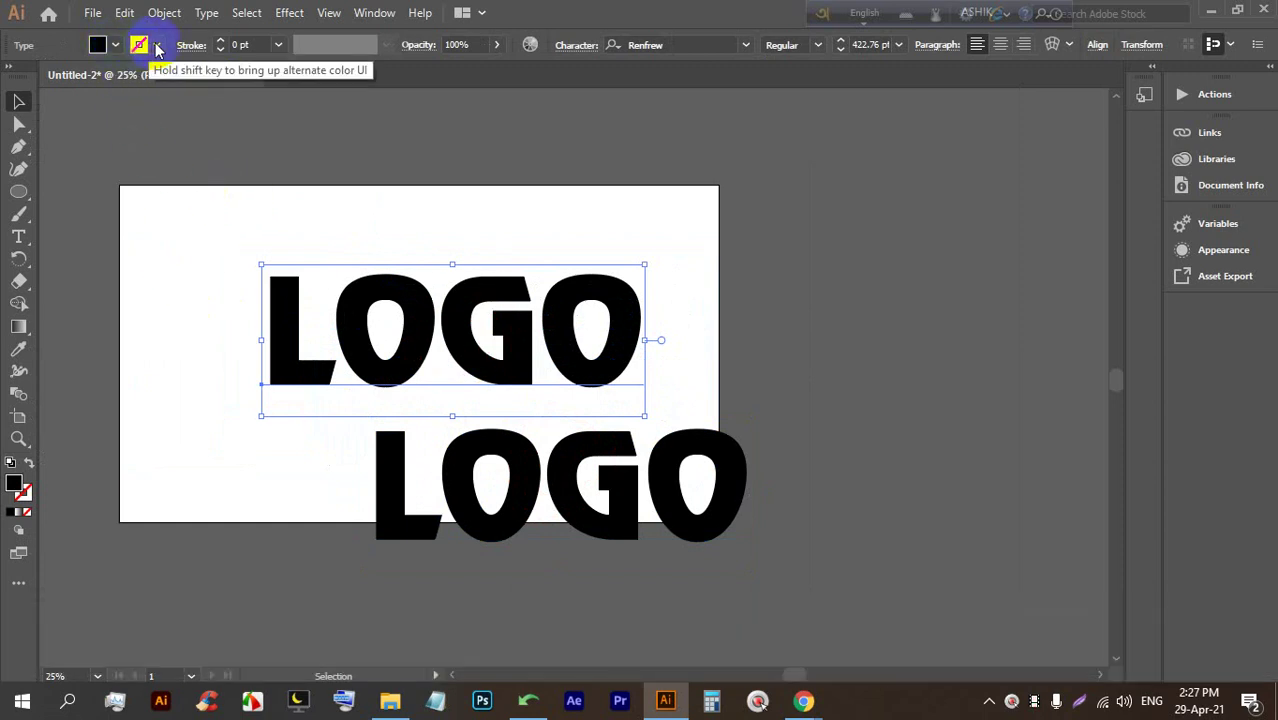
Apply a red 32 pt stroke to the upper LOGO text and move the unstroked copy farther away
{"action": "left_click", "coordinate": [157, 46]}
{"action": "left_click", "coordinate": [64, 76]}
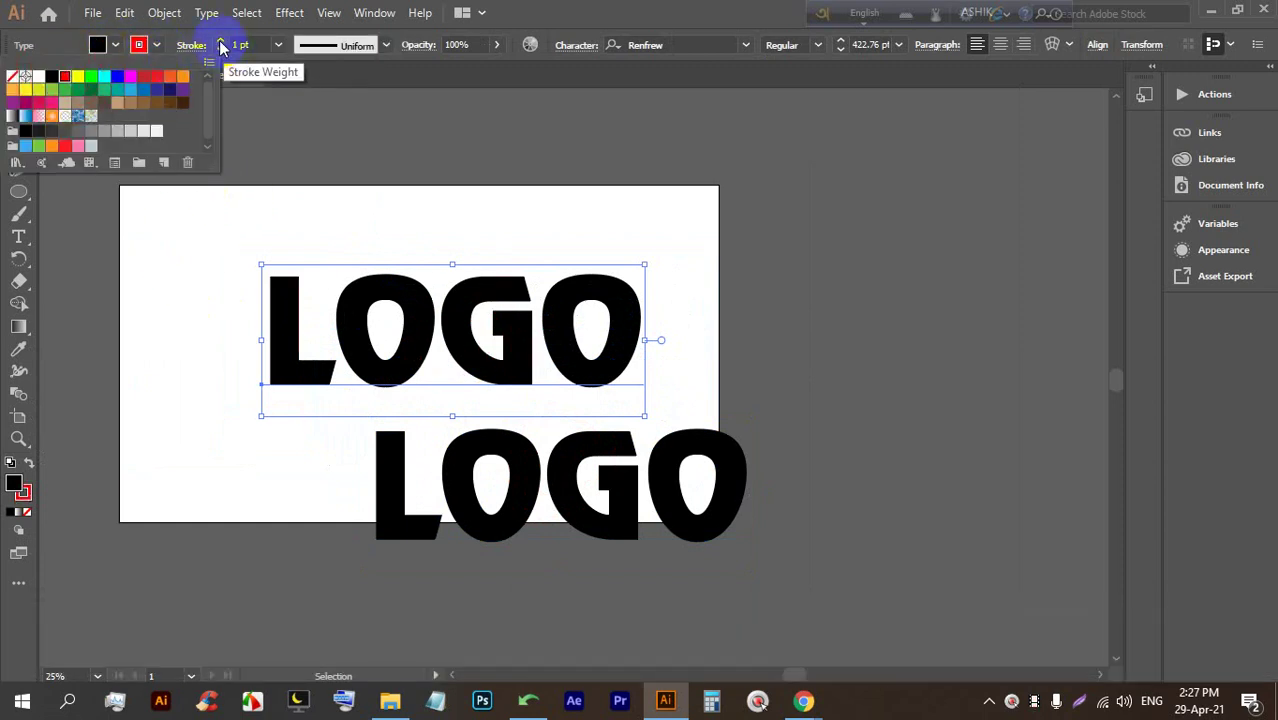
{"action": "left_click", "coordinate": [220, 42]}
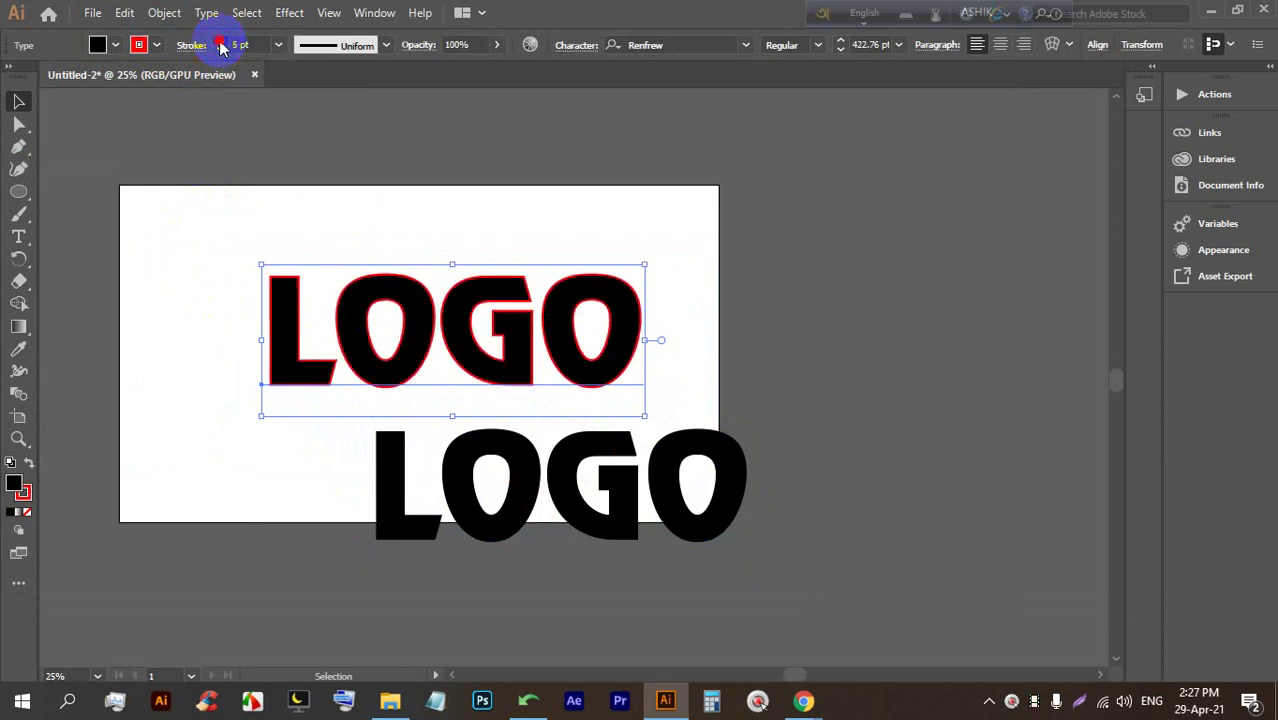
{"action": "left_click", "coordinate": [370, 100]}
{"action": "left_click_drag", "start_coordinate": [513, 462], "coordinate": [633, 506]}
{"action": "left_click", "coordinate": [455, 470]}
{"action": "scroll", "coordinate": [400, 360], "scroll_direction": "up", "scroll_amount": 1}
{"action": "left_click", "coordinate": [420, 335]}
{"action": "left_click", "coordinate": [222, 41]}
{"action": "left_click", "coordinate": [419, 189]}
Place the unstroked copy over the red-stroked LOGO and align both texts by their horizontal and vertical centers
{"action": "mouse_move", "coordinate": [645, 455]}
{"action": "left_mouse_down"}
{"action": "mouse_move", "coordinate": [480, 390]}
{"action": "mouse_move", "coordinate": [436, 392]}
{"action": "left_mouse_up"}
{"action": "left_click", "coordinate": [633, 513]}
{"action": "left_click_drag", "start_coordinate": [520, 510], "coordinate": [328, 277]}
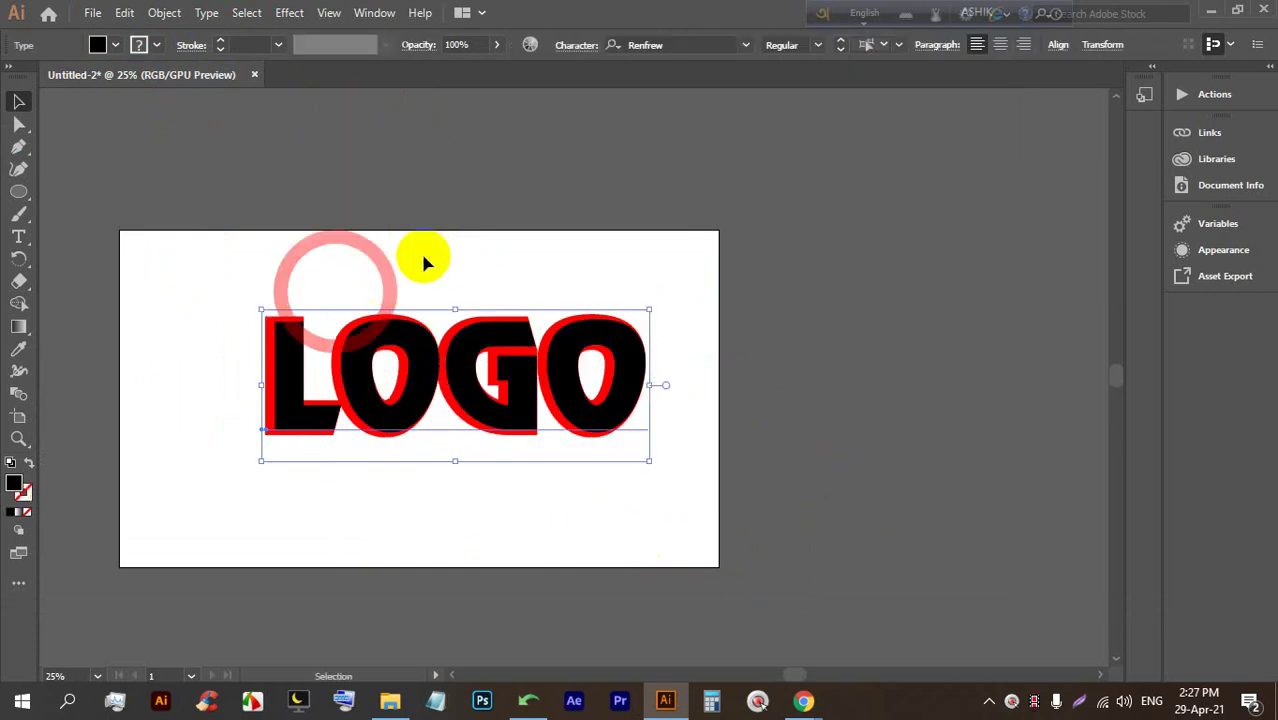
{"action": "left_click", "coordinate": [1056, 46]}
{"action": "left_click", "coordinate": [1014, 98]}
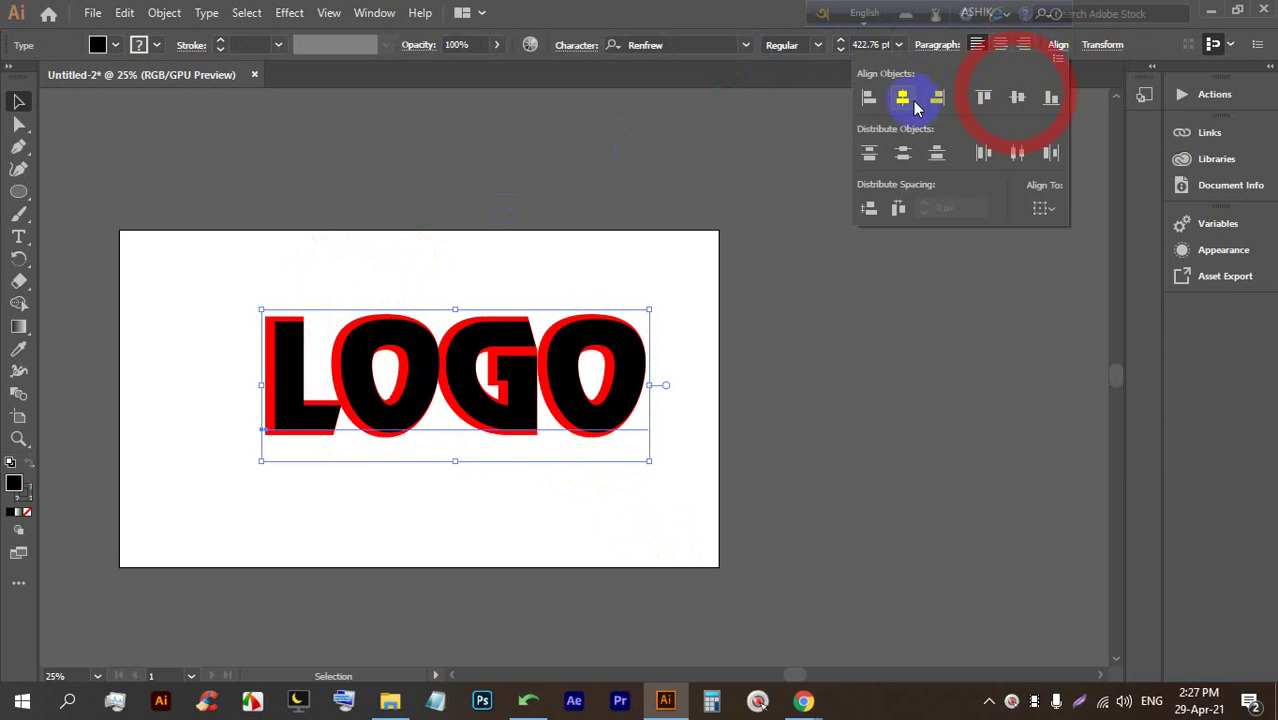
{"action": "left_click", "coordinate": [901, 98]}
{"action": "left_click", "coordinate": [693, 203]}
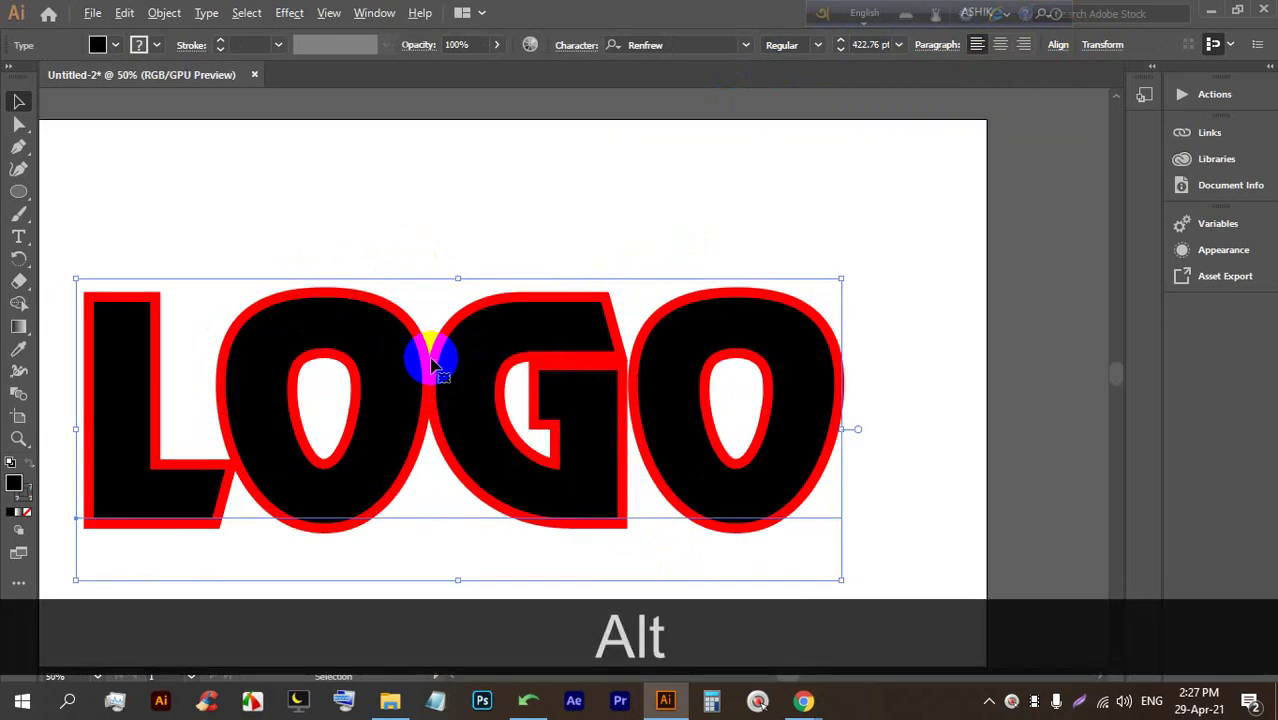
Move the two stacked LOGO texts together toward the artboard's upper-left area
{"action": "key", "text": "alt"}
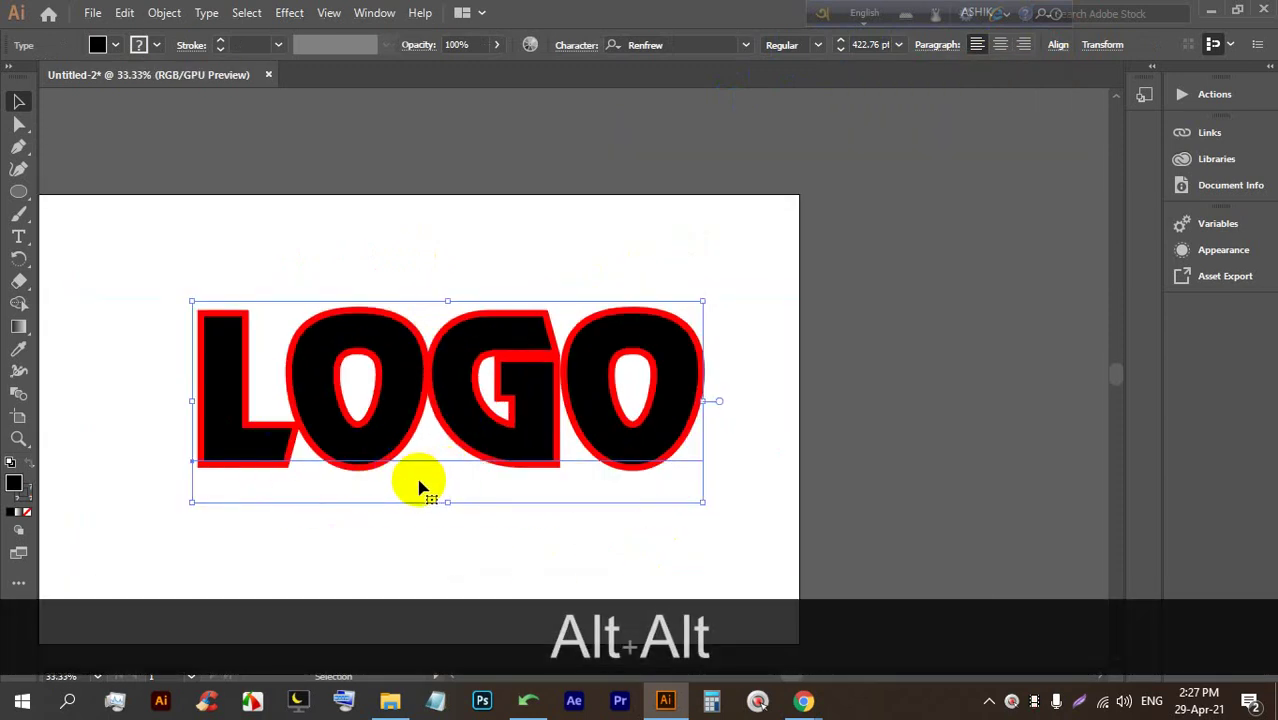
{"action": "left_click", "coordinate": [443, 437]}
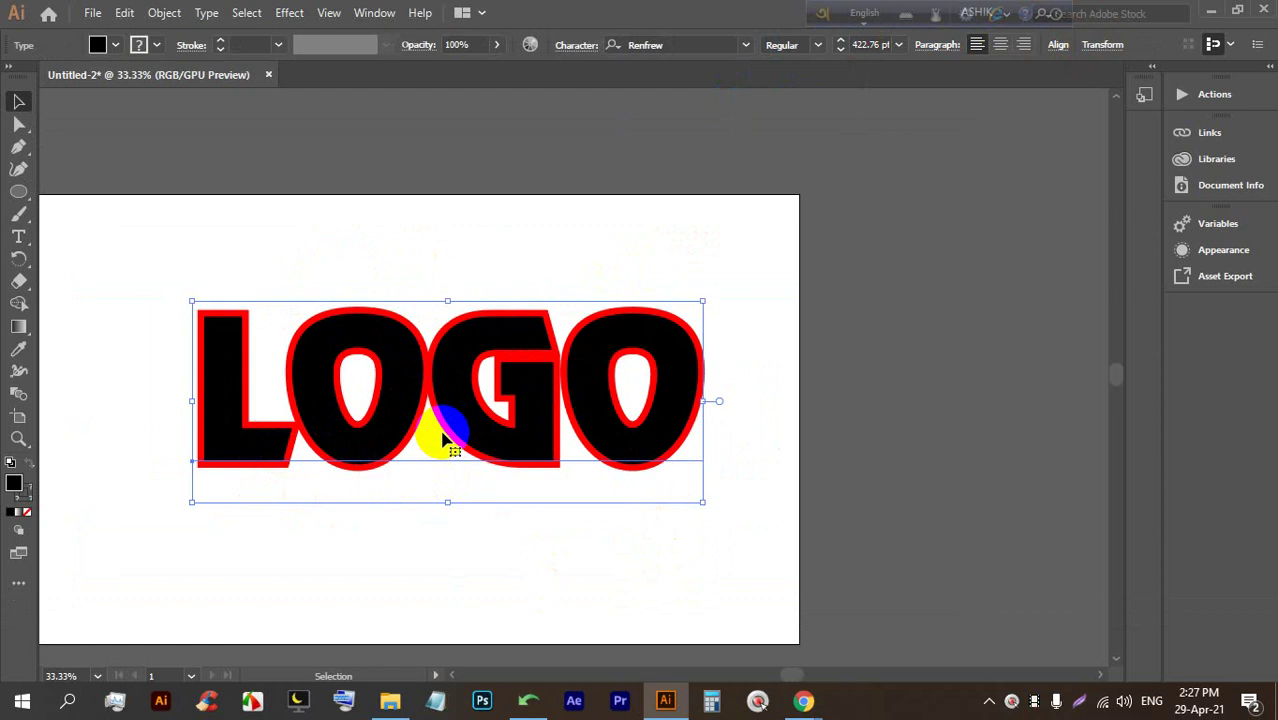
{"action": "left_click_drag", "start_coordinate": [440, 420], "coordinate": [345, 375]}
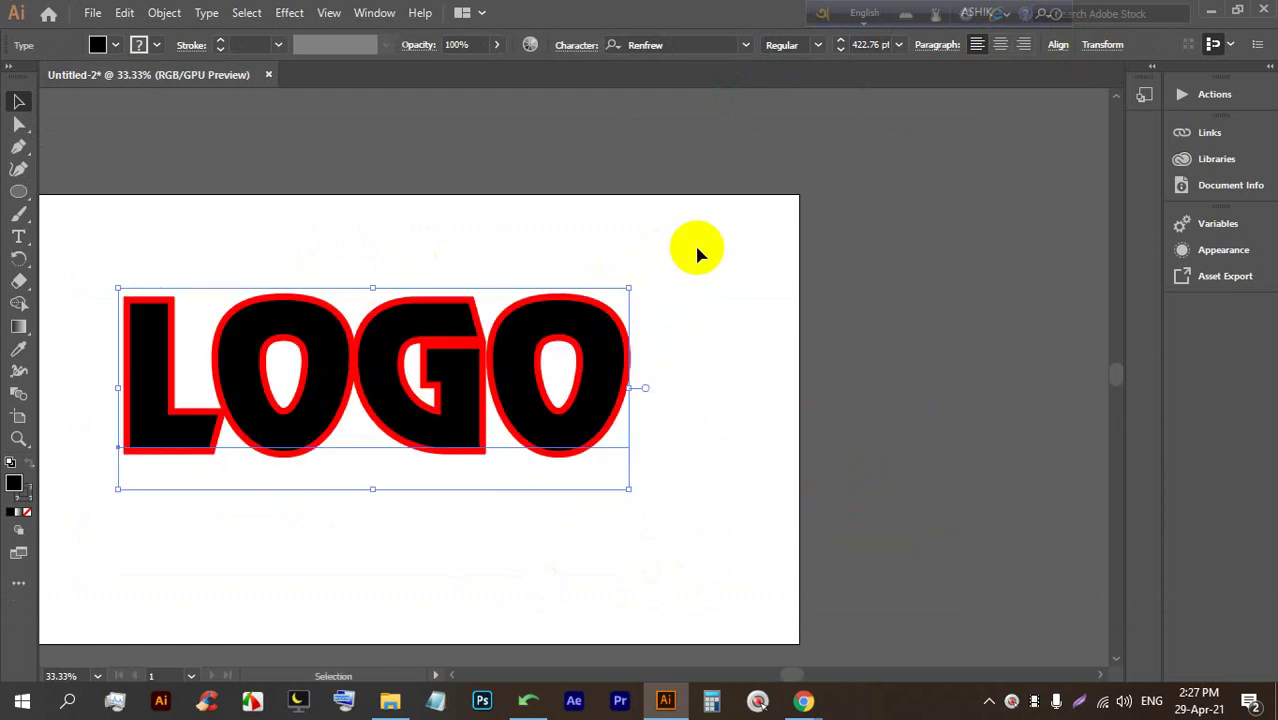
Pull the unstroked copy off the stack to below the red-stroked LOGO and shift the stroked text slightly
{"action": "left_click", "coordinate": [697, 253]}
{"action": "left_click_drag", "start_coordinate": [612, 349], "coordinate": [657, 537]}
{"action": "left_click", "coordinate": [18, 101]}
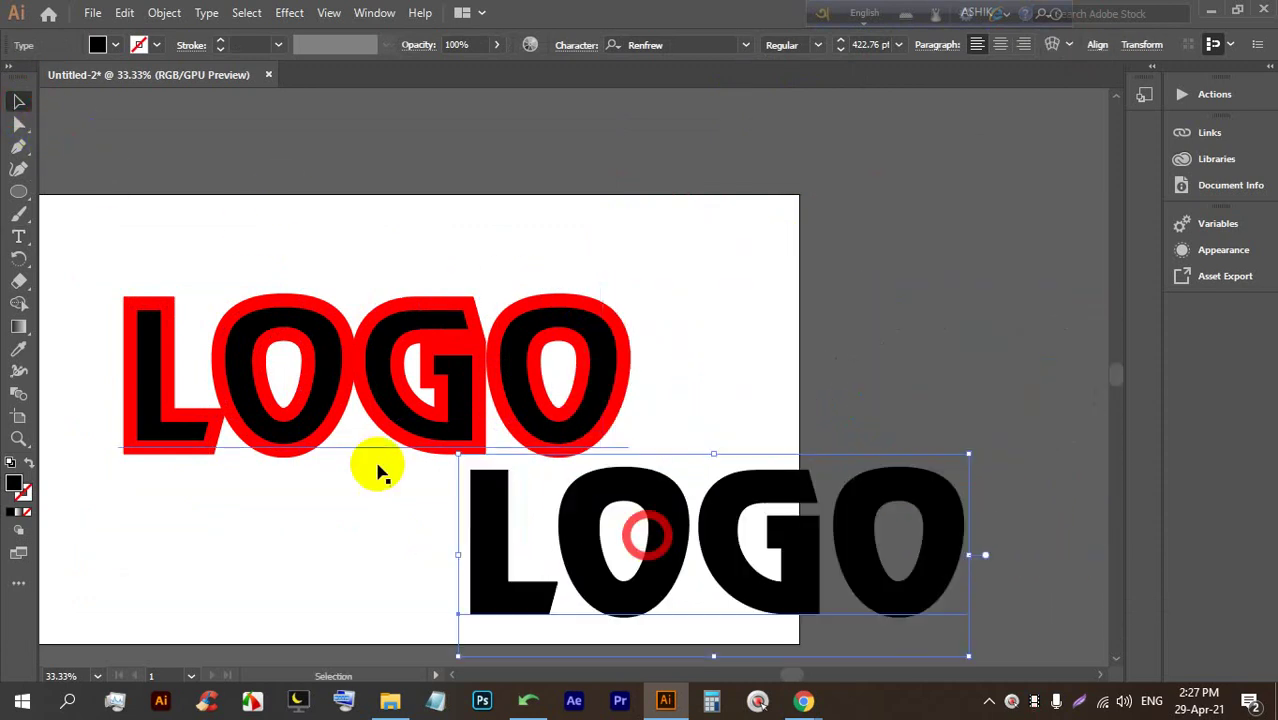
{"action": "left_click", "coordinate": [394, 370]}
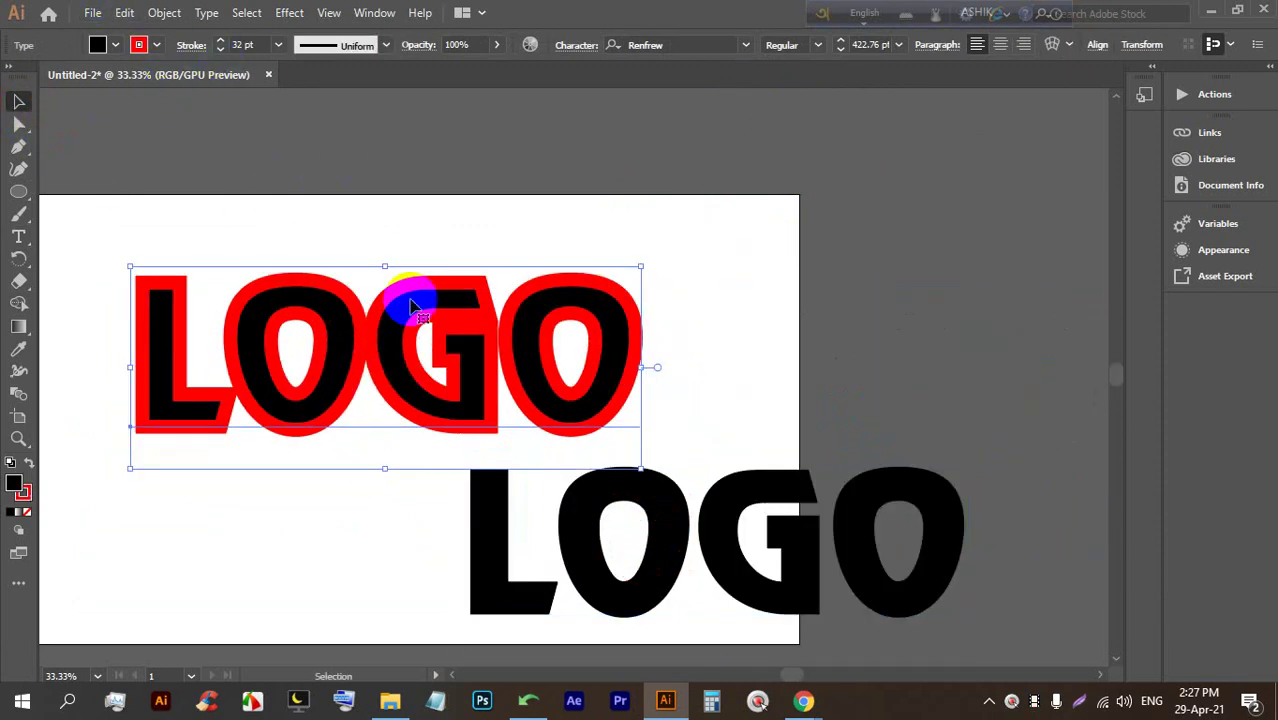
Lay the unstroked LOGO copy exactly over the red-stroked LOGO again
{"action": "mouse_move", "coordinate": [613, 524]}
{"action": "left_mouse_down"}
{"action": "mouse_move", "coordinate": [285, 342]}
{"action": "mouse_move", "coordinate": [295, 338]}
{"action": "left_mouse_up"}
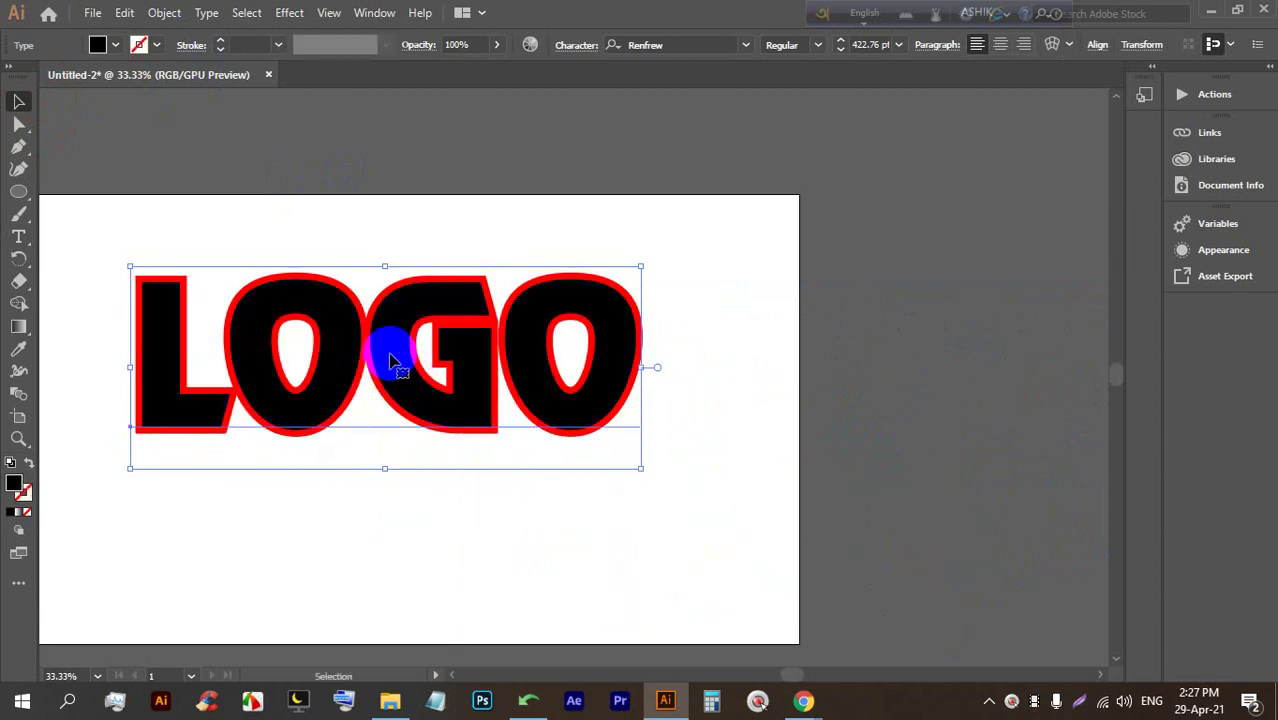
{"action": "key", "text": "ctrl+z"}
{"action": "left_click", "coordinate": [530, 425]}
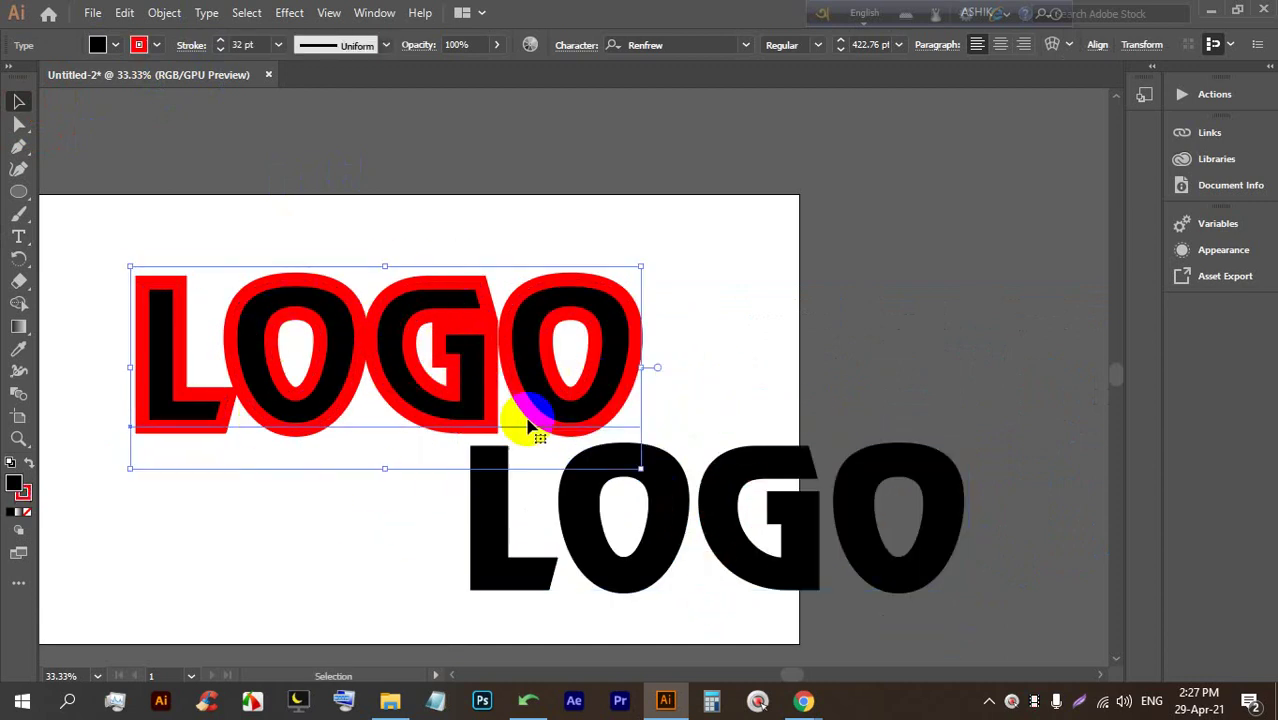
{"action": "left_click_drag", "start_coordinate": [718, 546], "coordinate": [385, 365]}
{"action": "left_click", "coordinate": [799, 337]}
Change the fill of the front LOGO text to white
{"action": "left_click", "coordinate": [410, 365]}
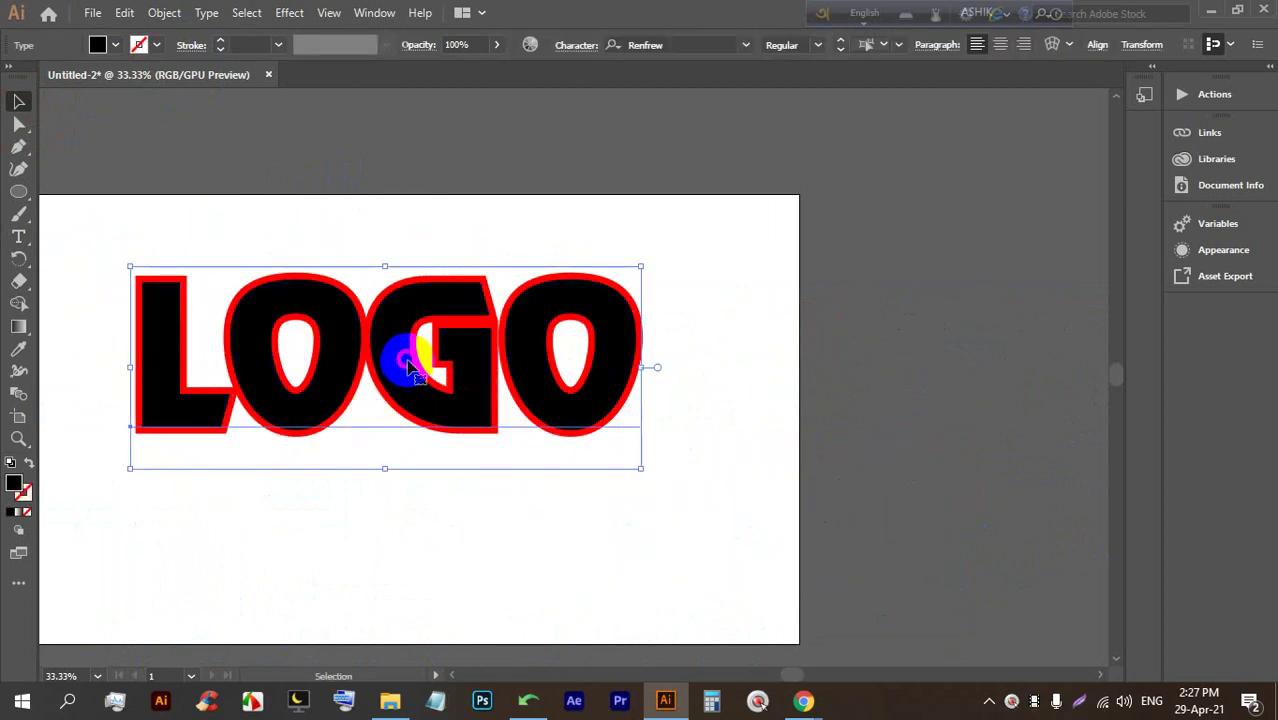
{"action": "double_click", "coordinate": [410, 365]}
{"action": "left_click", "coordinate": [115, 45]}
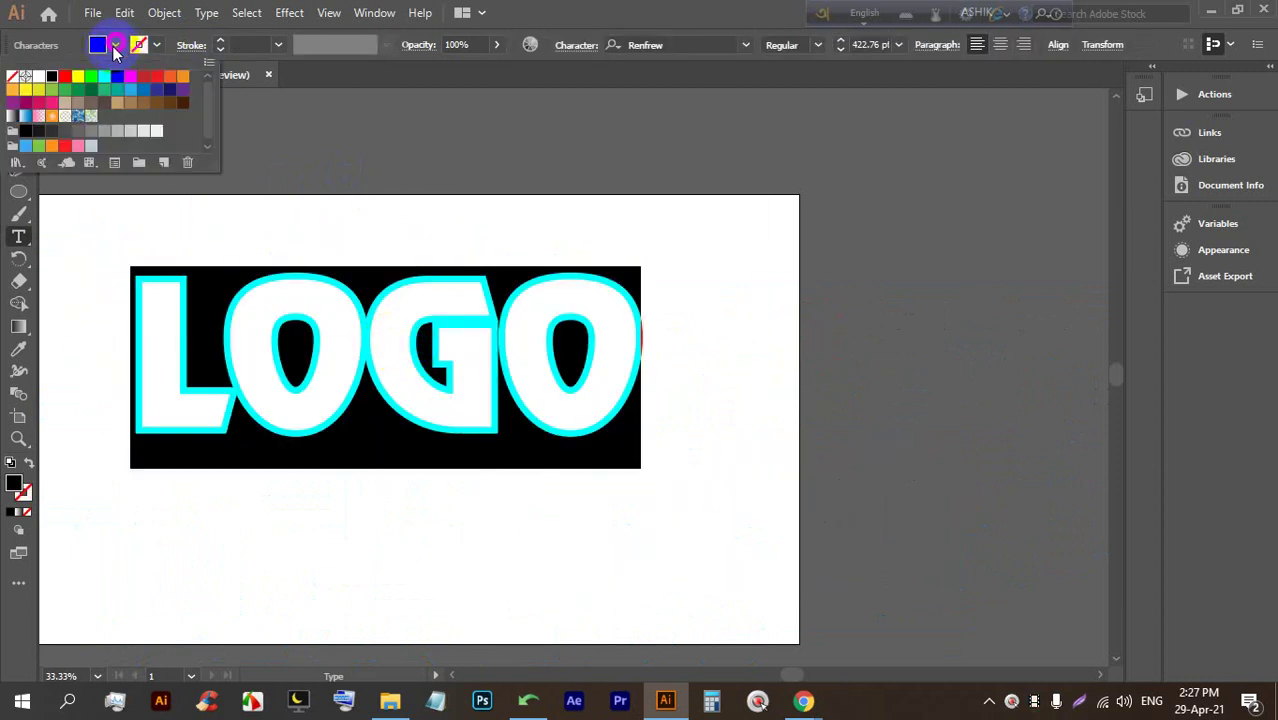
{"action": "left_click", "coordinate": [40, 77]}
{"action": "left_click", "coordinate": [18, 101]}
{"action": "left_click", "coordinate": [678, 352]}
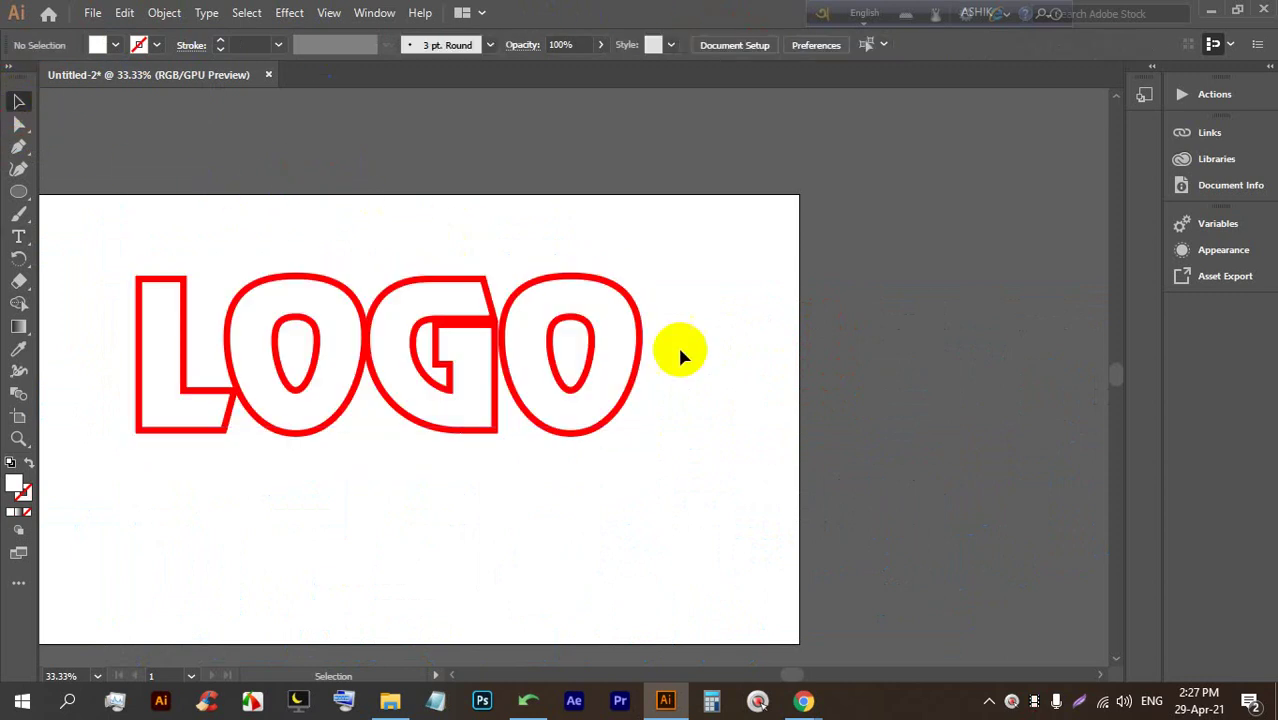
Change the fill of the front LOGO text to green
{"action": "left_click", "coordinate": [437, 380]}
{"action": "double_click", "coordinate": [400, 340]}
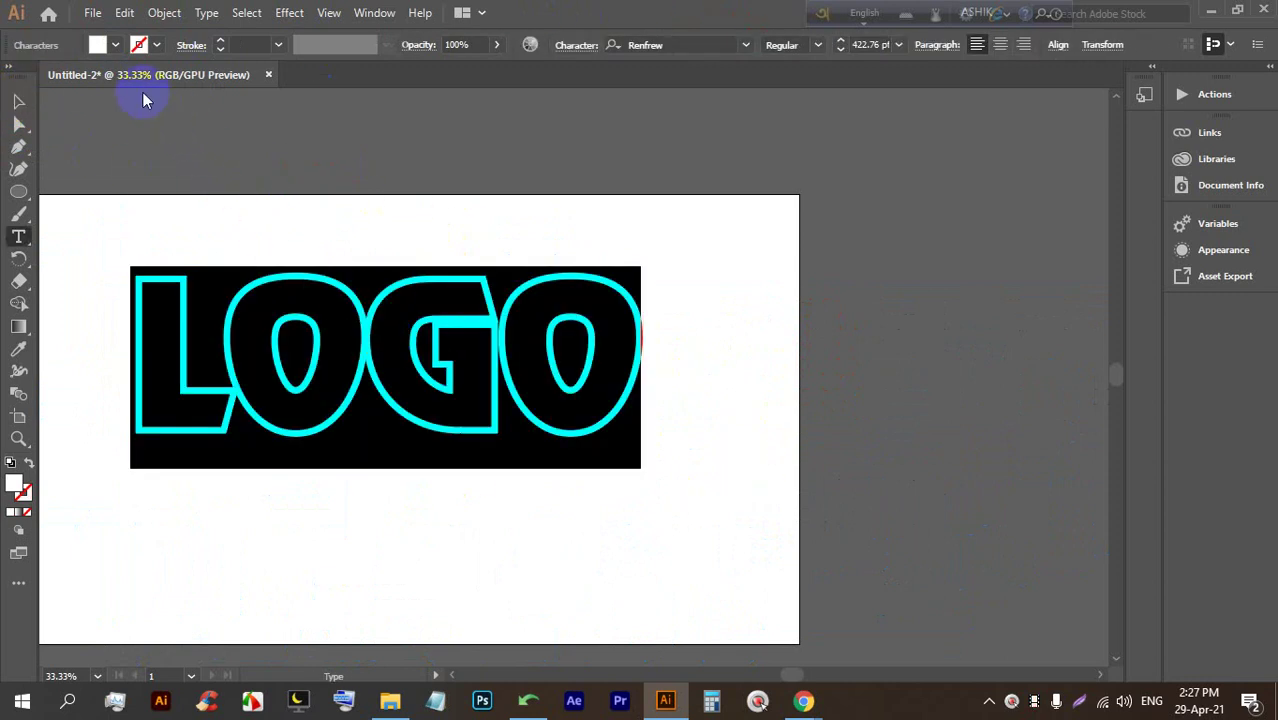
{"action": "left_click", "coordinate": [115, 45]}
{"action": "left_click", "coordinate": [103, 92]}
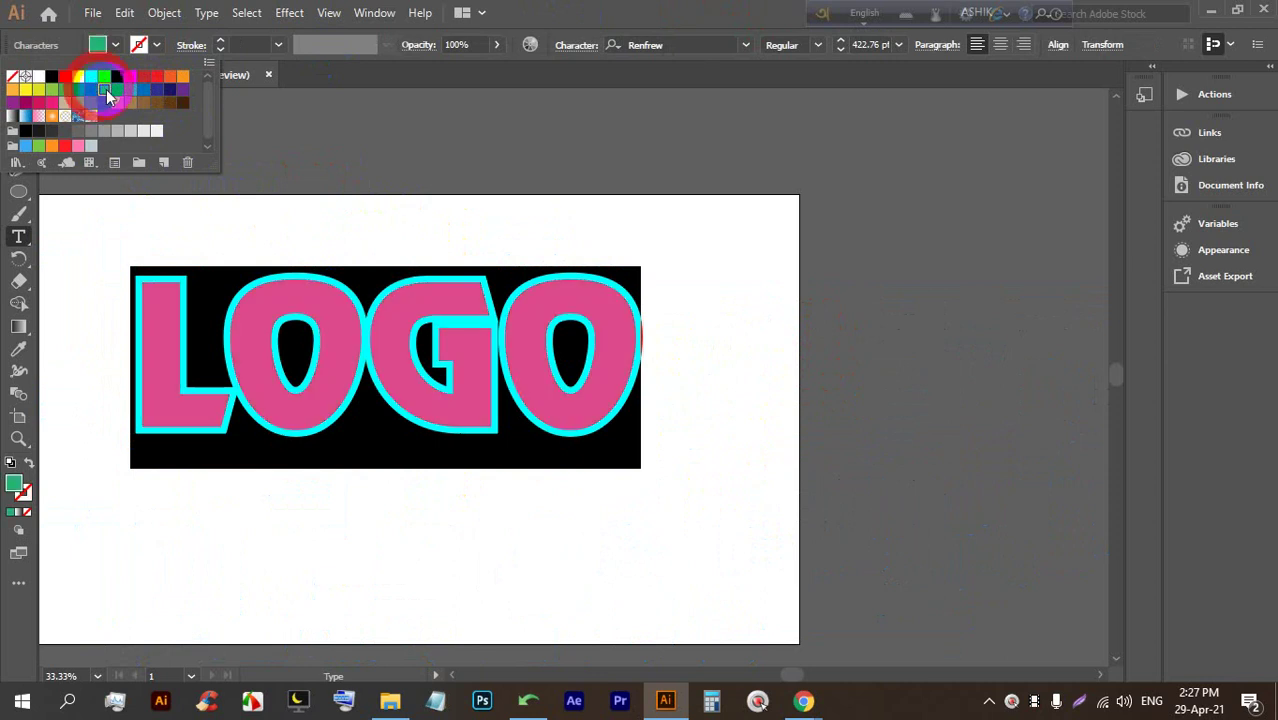
{"action": "left_click", "coordinate": [650, 228]}
{"action": "left_click", "coordinate": [13, 99]}
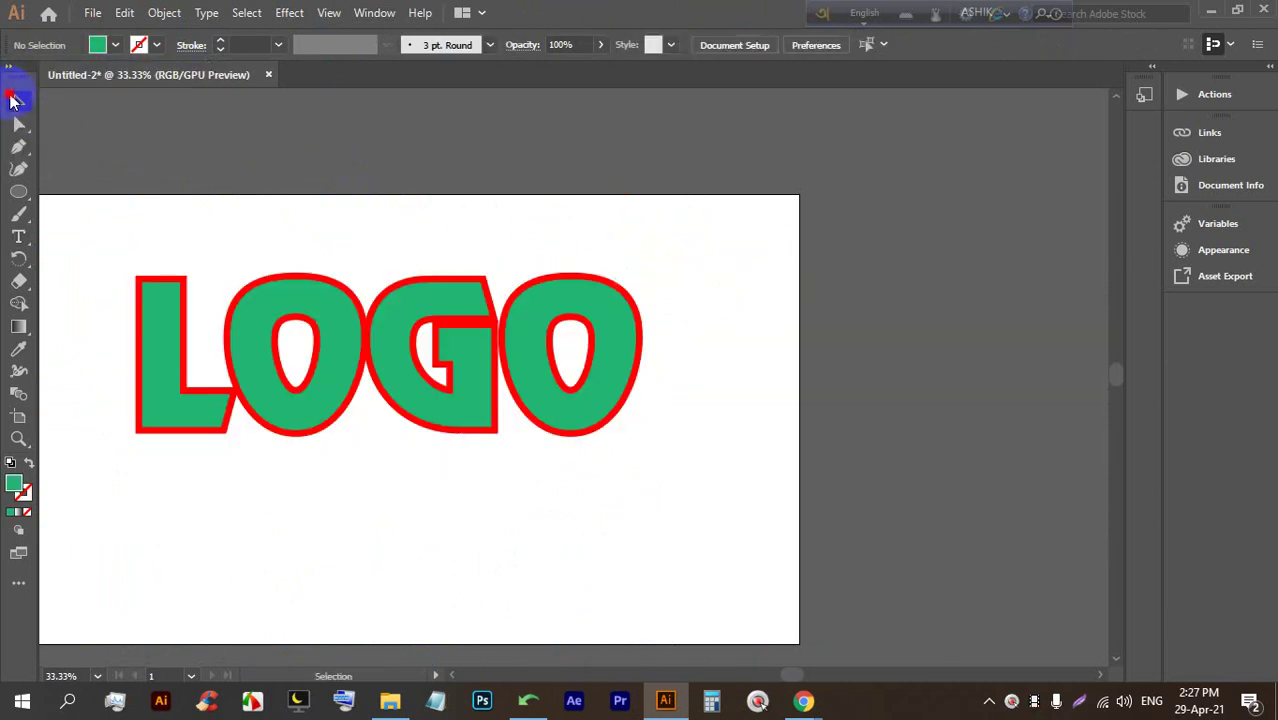
Separate the green LOGO from the stack, delete the red-stroked LOGO and move the green text into its place
{"action": "left_click_drag", "start_coordinate": [390, 373], "coordinate": [450, 535]}
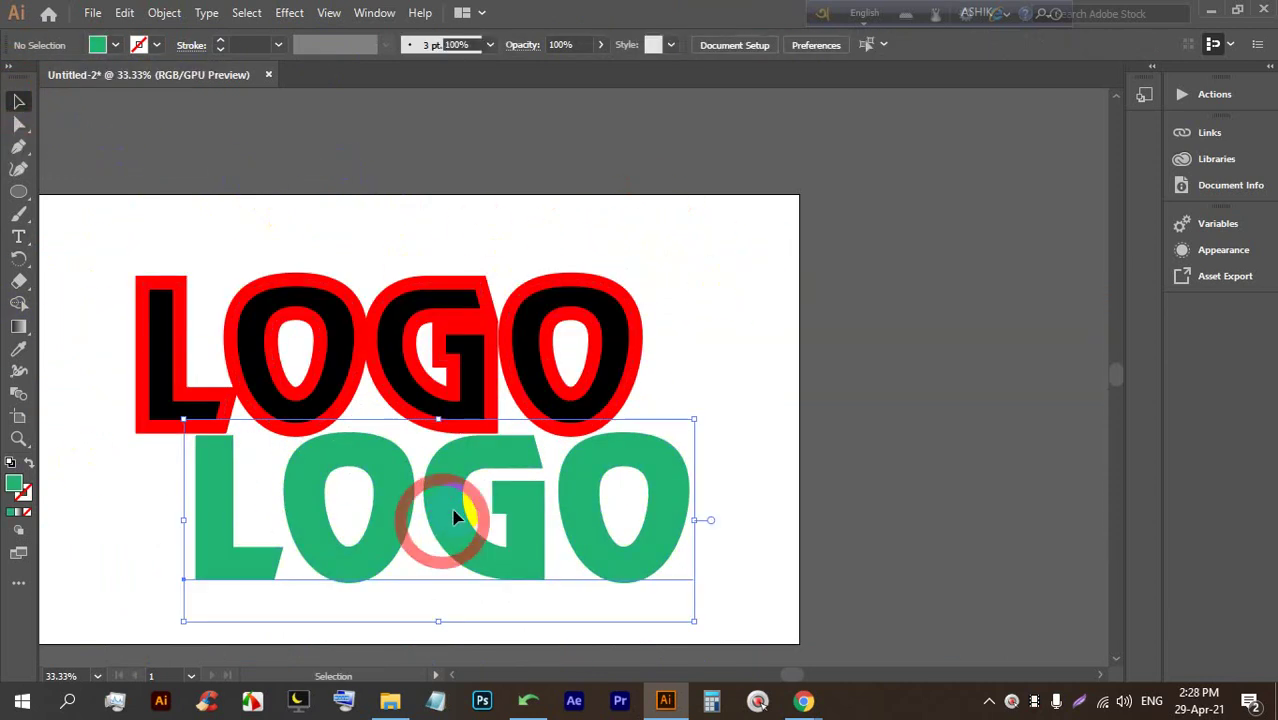
{"action": "left_click", "coordinate": [370, 362]}
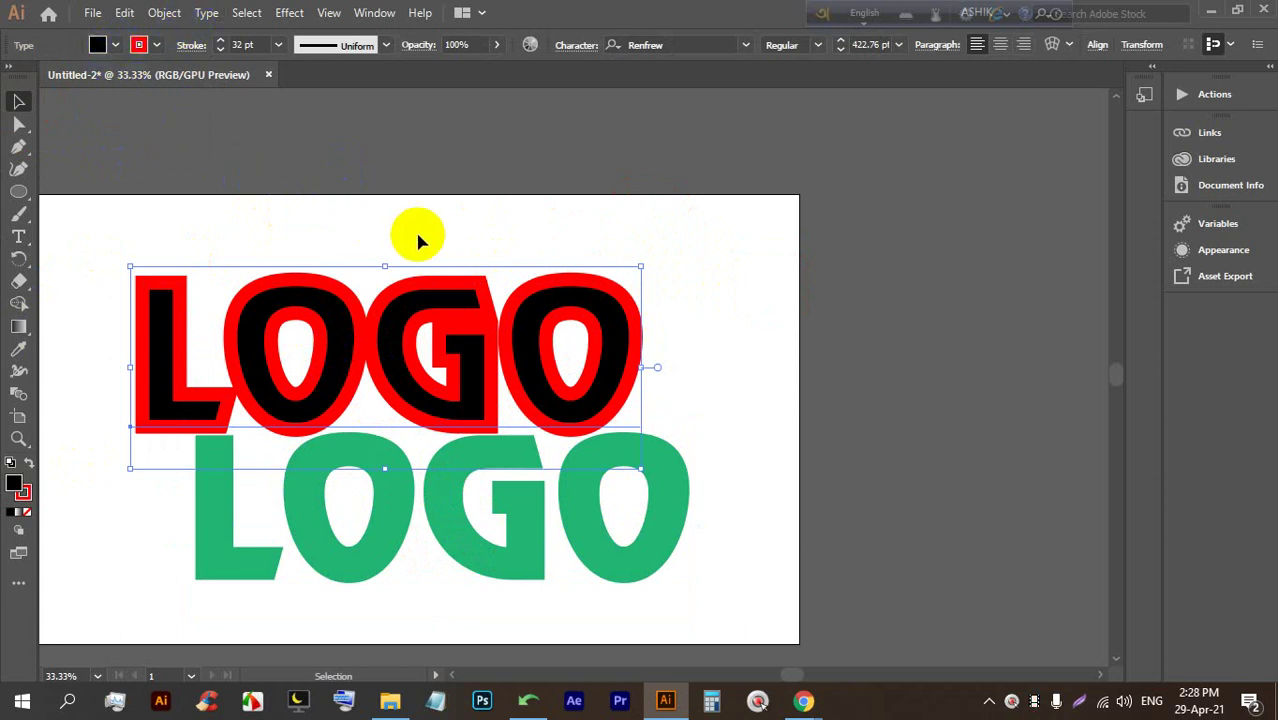
{"action": "key", "text": "BackSpace"}
{"action": "left_click_drag", "start_coordinate": [351, 485], "coordinate": [342, 362]}
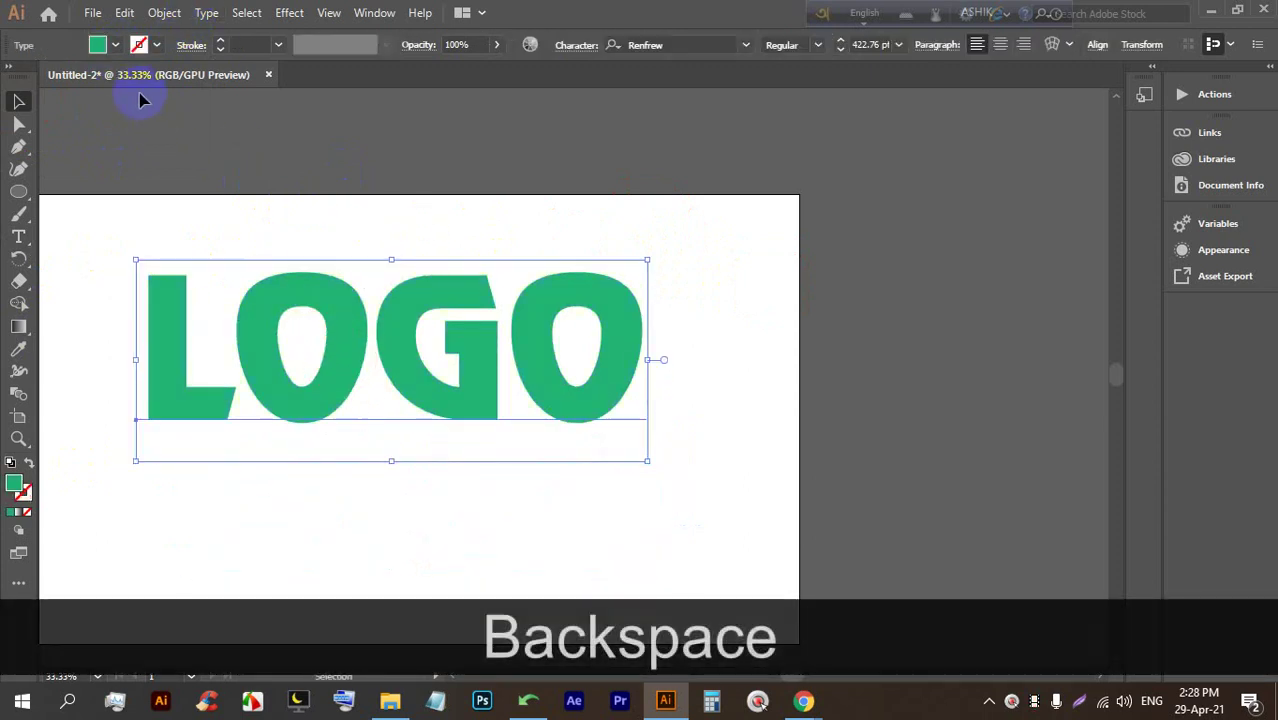
Recolor the remaining LOGO text black and move it toward the middle of the artboard
{"action": "left_click", "coordinate": [115, 46]}
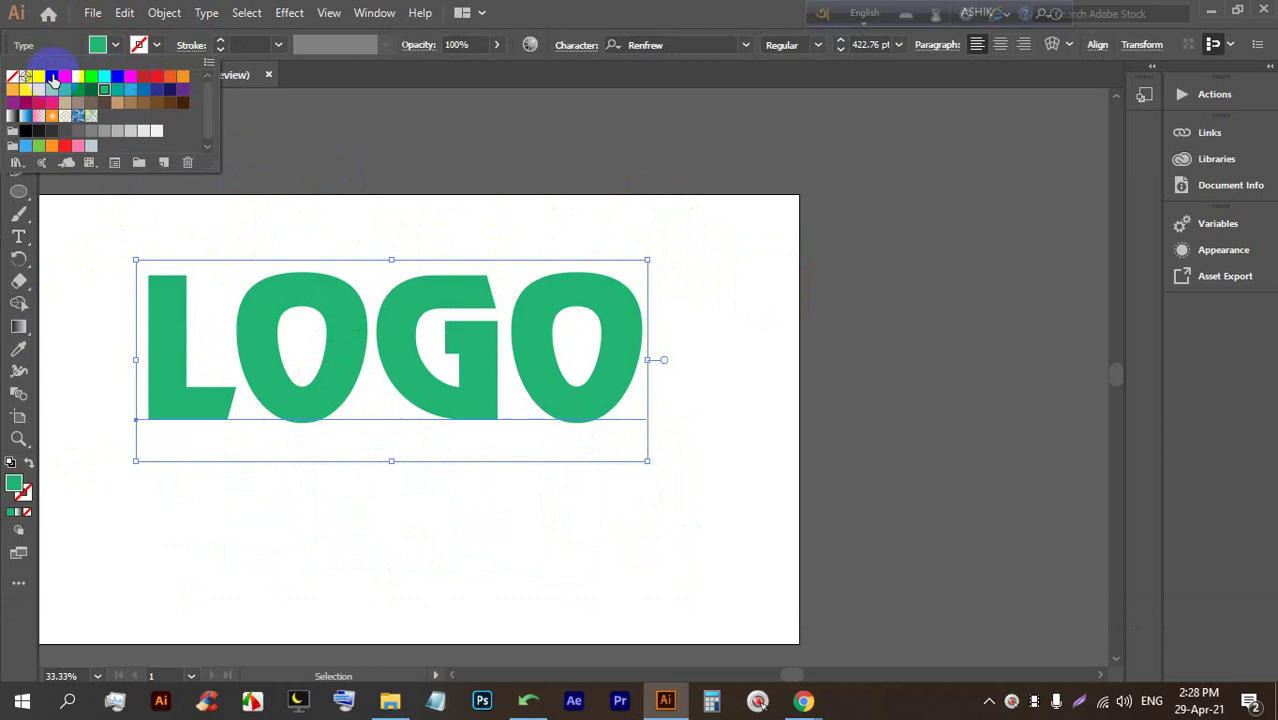
{"action": "left_click", "coordinate": [52, 77]}
{"action": "left_click", "coordinate": [379, 245]}
{"action": "left_click_drag", "start_coordinate": [311, 396], "coordinate": [458, 462]}
Try to apply Offset Path to the live LOGO text
{"action": "left_click", "coordinate": [164, 12]}
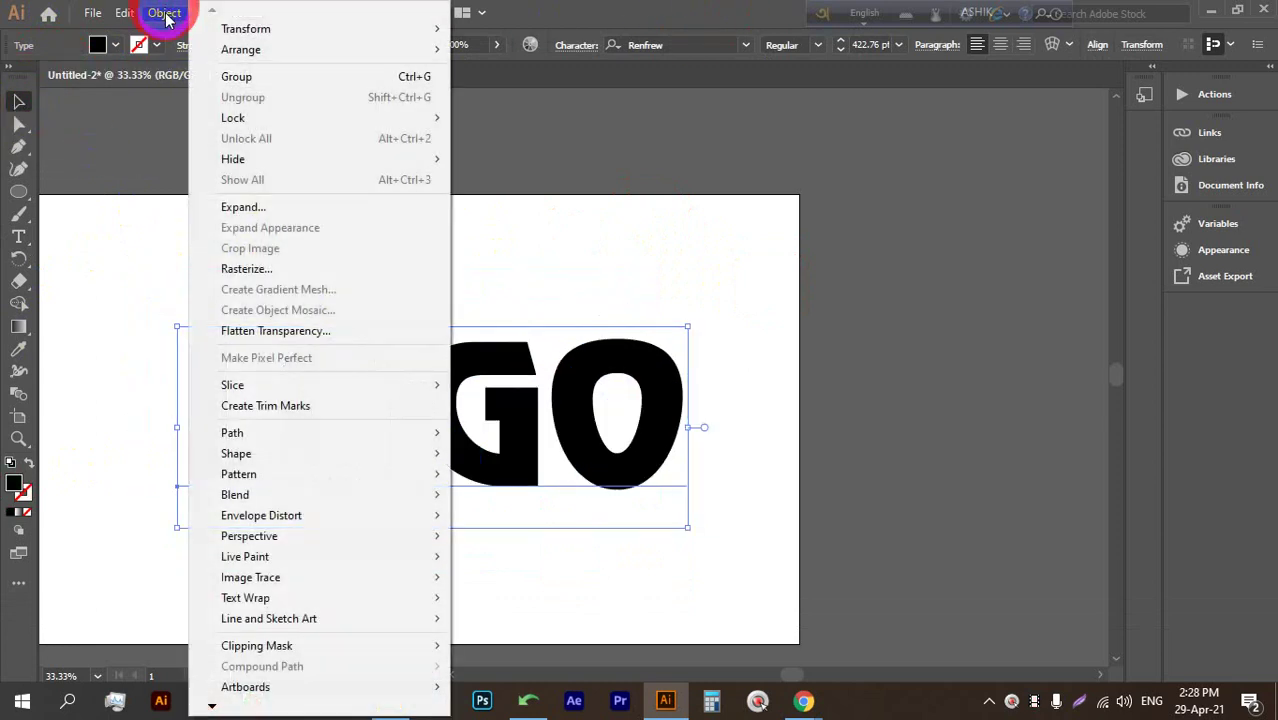
{"action": "mouse_move", "coordinate": [285, 451]}
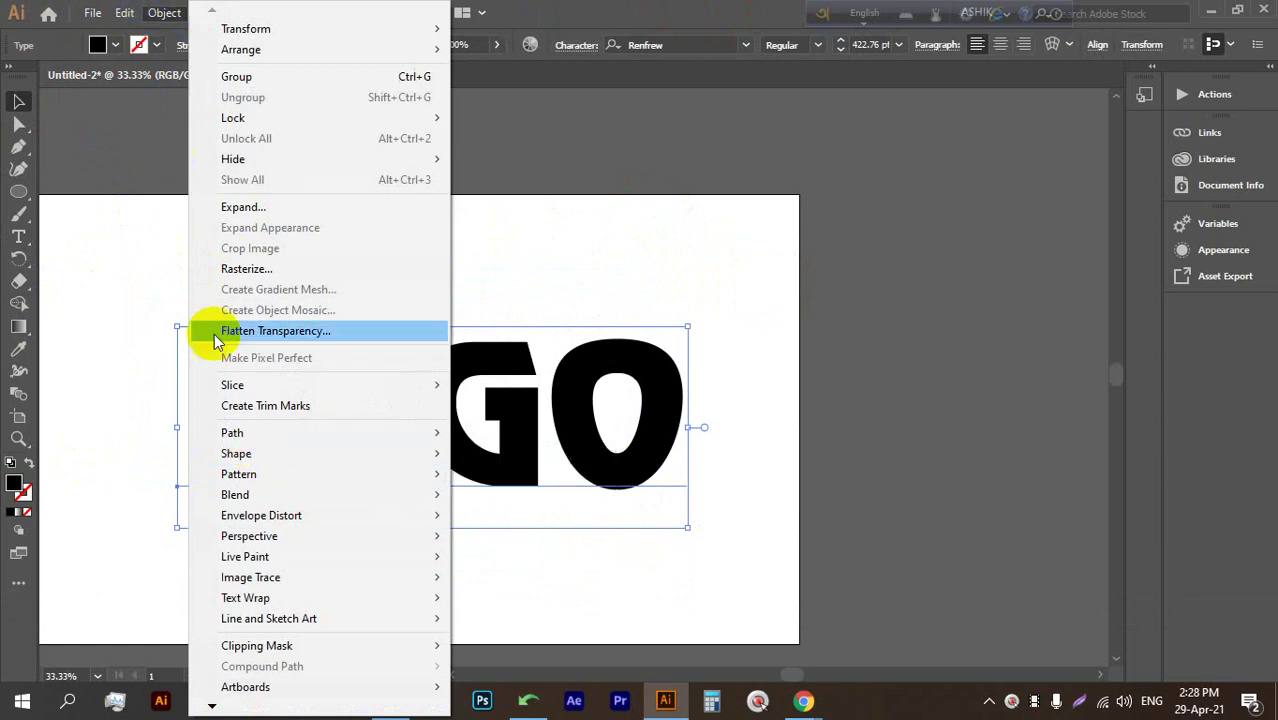
{"action": "left_click", "coordinate": [633, 208]}
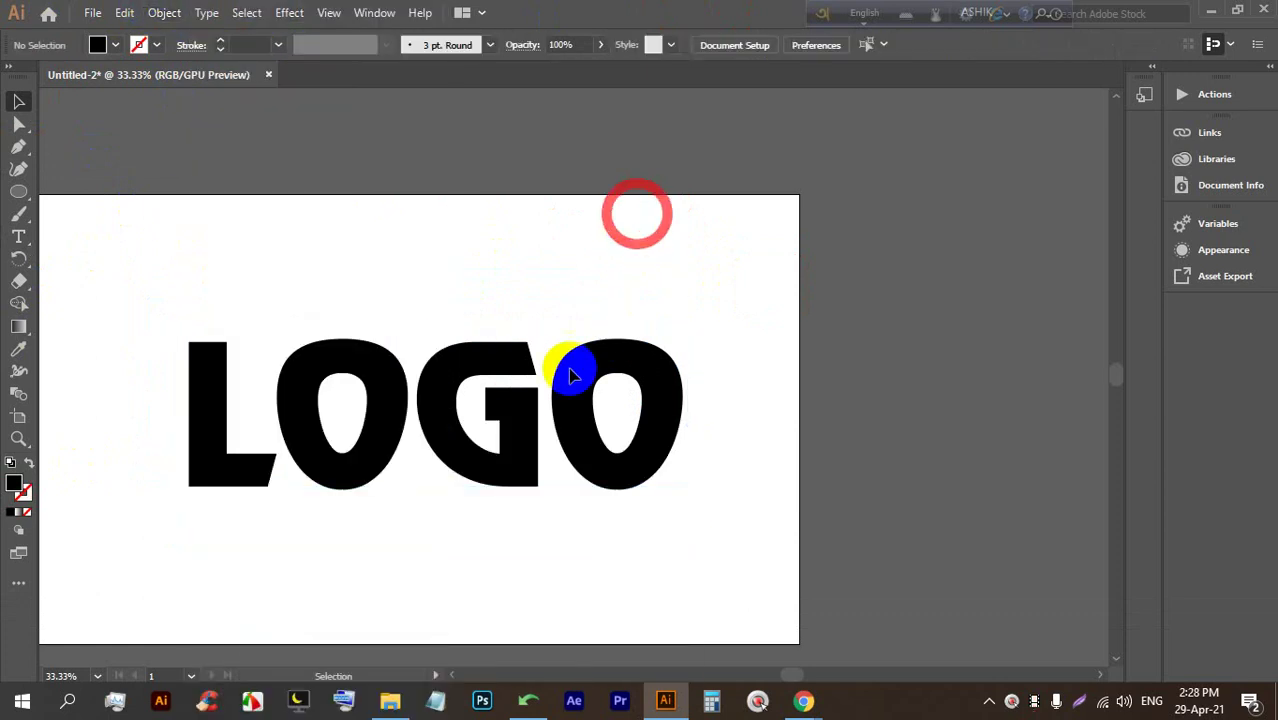
{"action": "left_click", "coordinate": [164, 12]}
{"action": "left_click", "coordinate": [243, 433]}
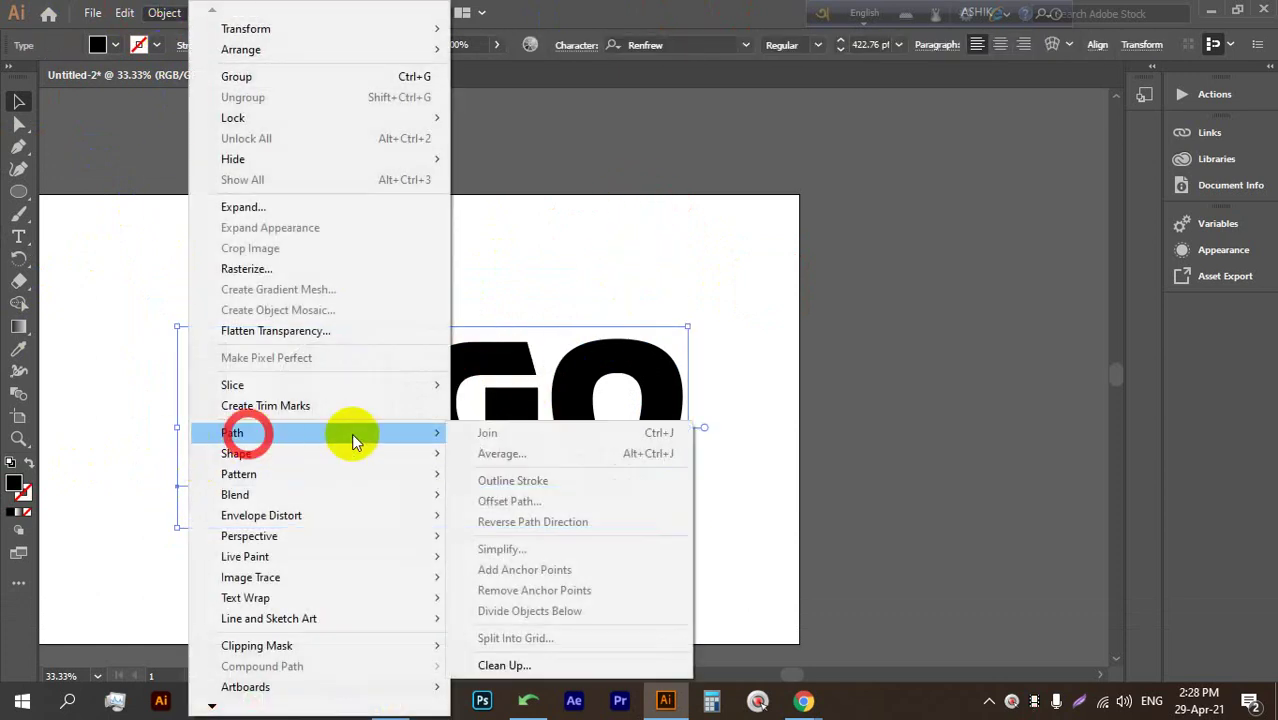
{"action": "left_click", "coordinate": [516, 502]}
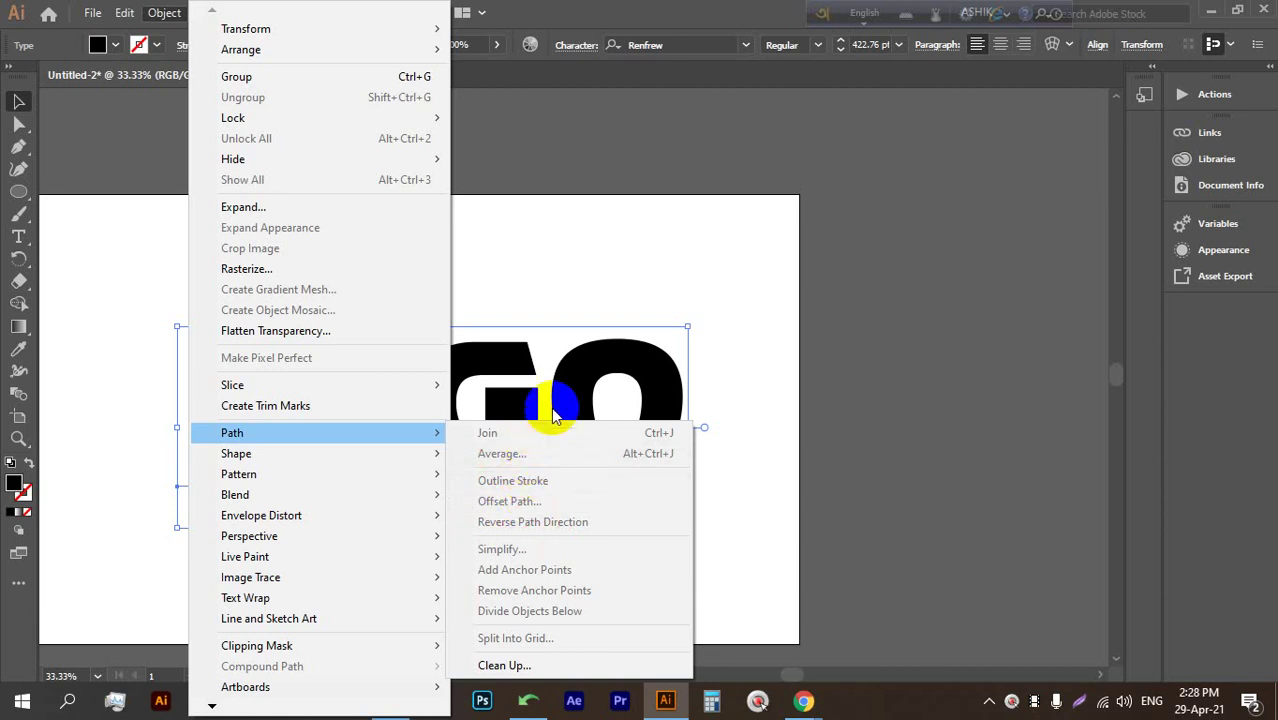
{"action": "left_click", "coordinate": [568, 289]}
Reposition the black LOGO text slightly on the artboard
{"action": "left_click_drag", "start_coordinate": [542, 342], "coordinate": [463, 428]}
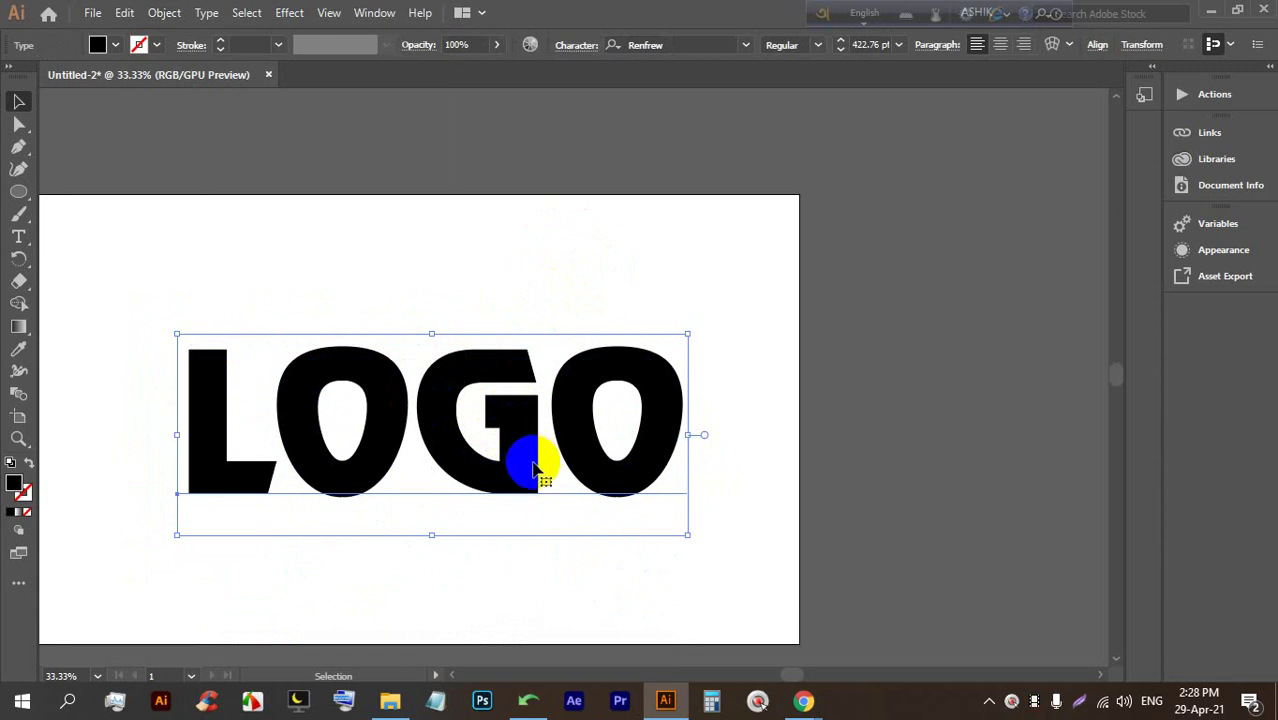
{"action": "scroll", "coordinate": [580, 438], "scroll_direction": "down", "scroll_amount": 2}
{"action": "scroll", "coordinate": [580, 438], "scroll_direction": "up", "scroll_amount": 3}
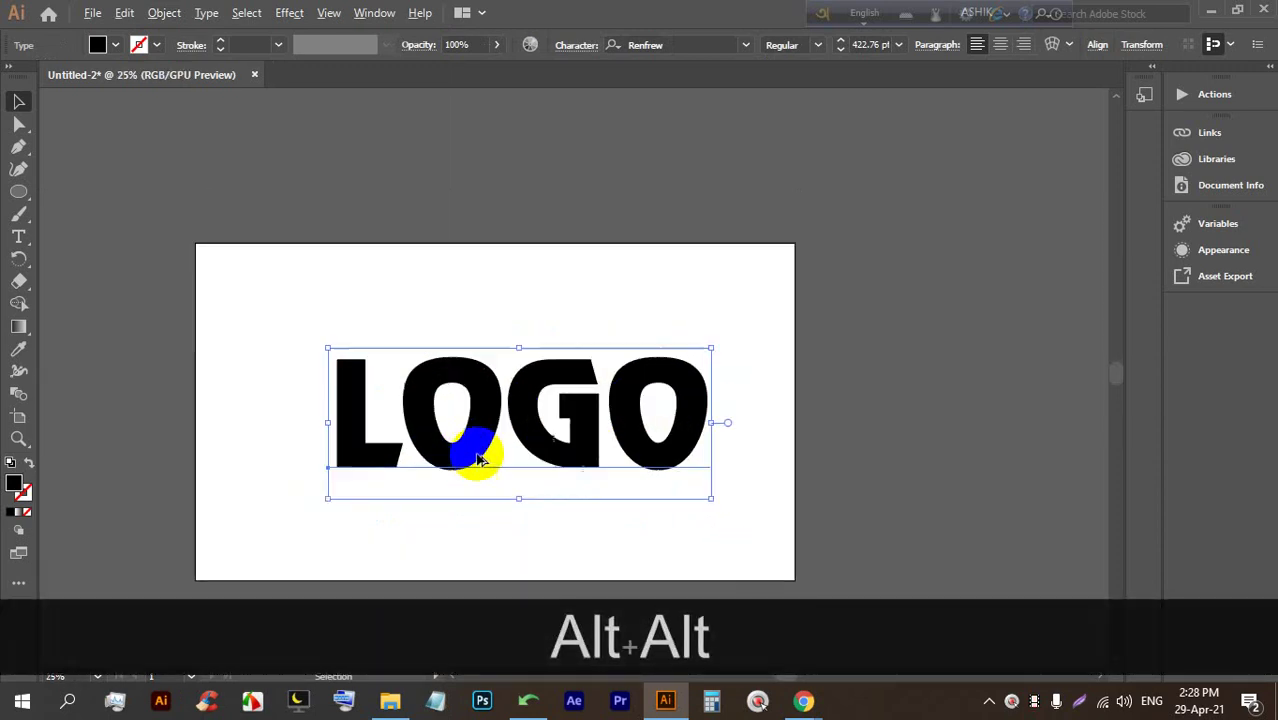
{"action": "left_click_drag", "start_coordinate": [585, 422], "coordinate": [508, 345]}
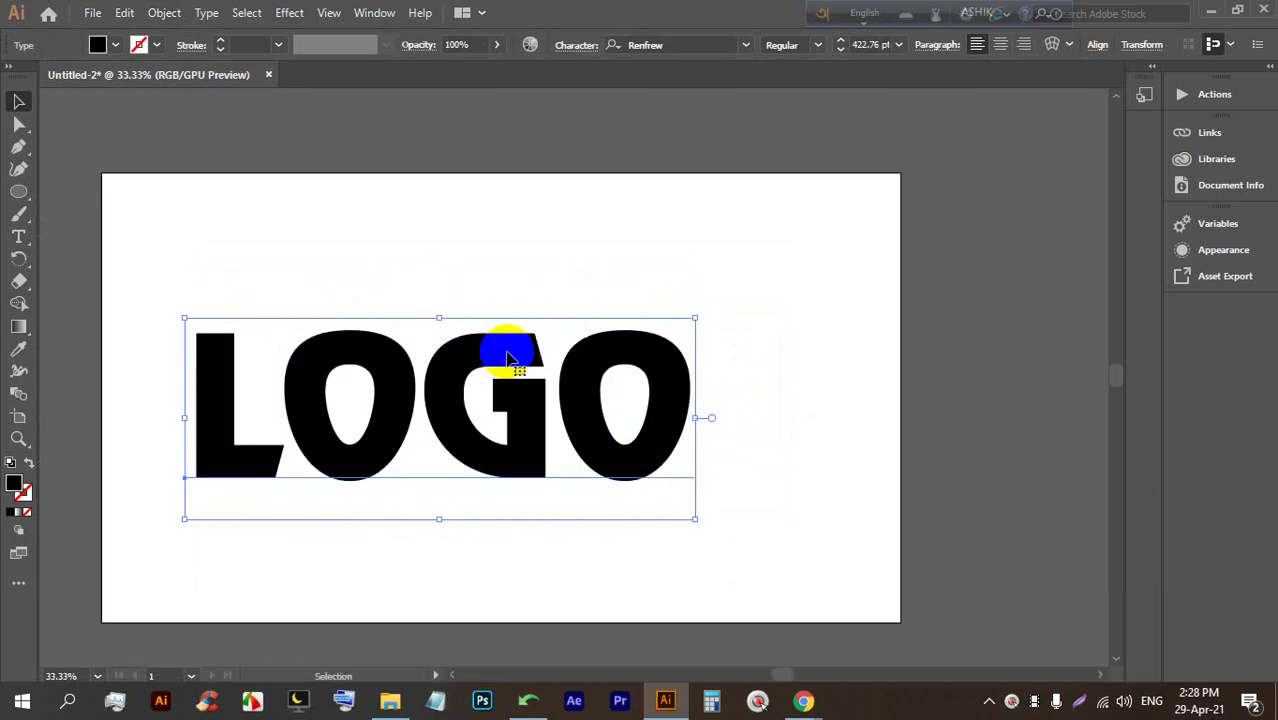
{"action": "scroll", "coordinate": [360, 410], "scroll_direction": "up", "scroll_amount": 1}
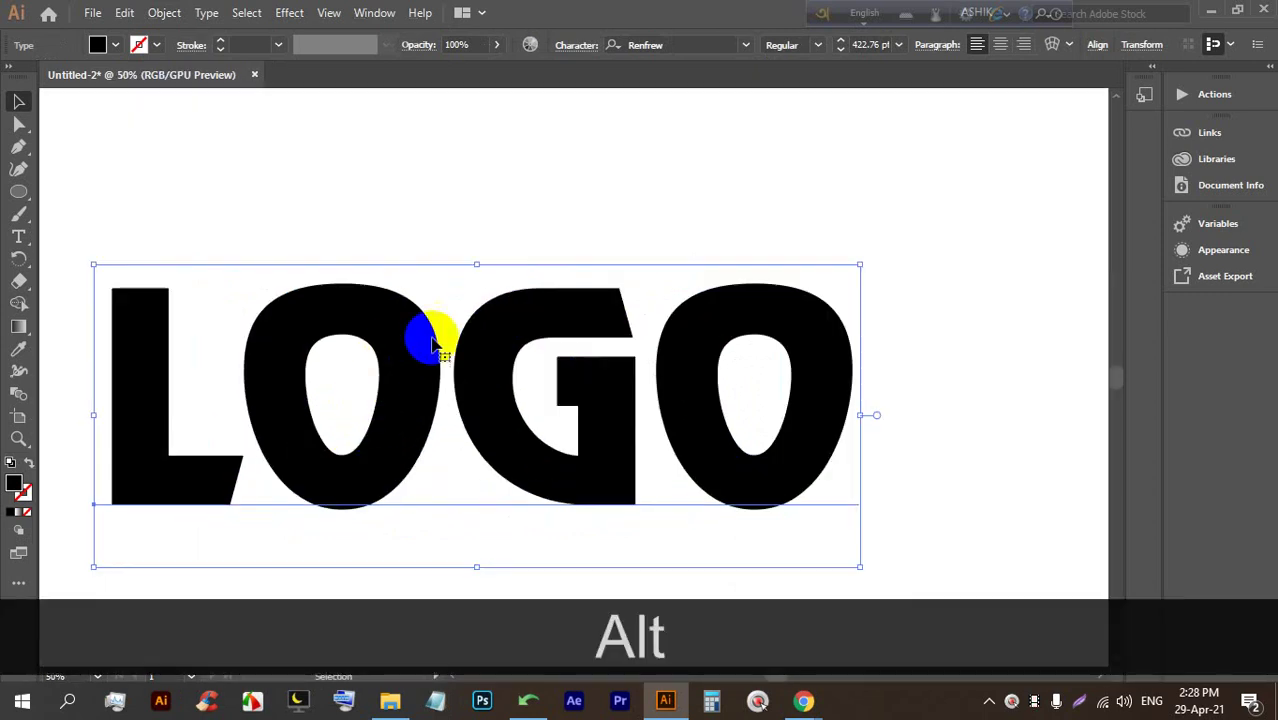
Duplicate the LOGO text beyond the artboard's right edge and convert the duplicate to outlines
{"action": "scroll", "coordinate": [450, 345], "scroll_direction": "down", "scroll_amount": 1}
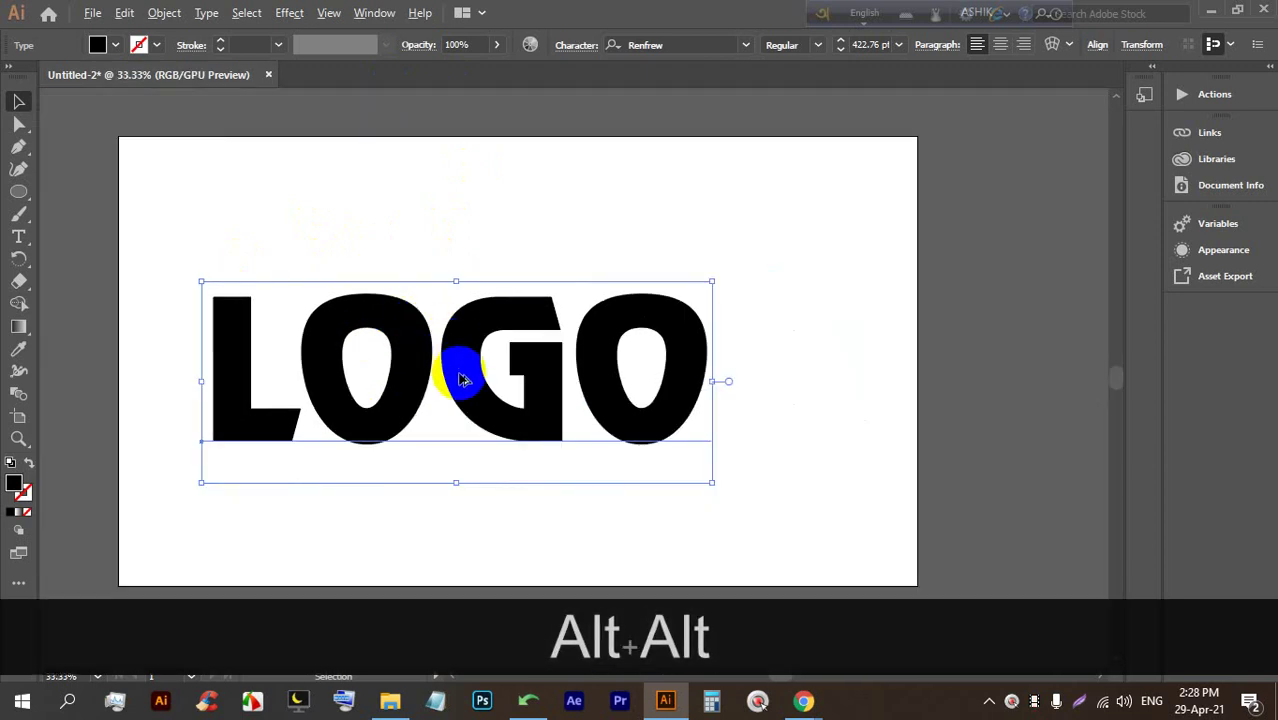
{"action": "scroll", "coordinate": [391, 322], "scroll_direction": "up", "scroll_amount": 1}
{"action": "scroll", "coordinate": [330, 295], "scroll_direction": "down", "scroll_amount": 1}
{"action": "scroll", "coordinate": [320, 285], "scroll_direction": "down", "scroll_amount": 1}
{"action": "left_click_drag", "start_coordinate": [340, 318], "coordinate": [700, 320]}
{"action": "scroll", "coordinate": [322, 277], "scroll_direction": "up", "scroll_amount": 2}
{"action": "right_click", "coordinate": [400, 310]}
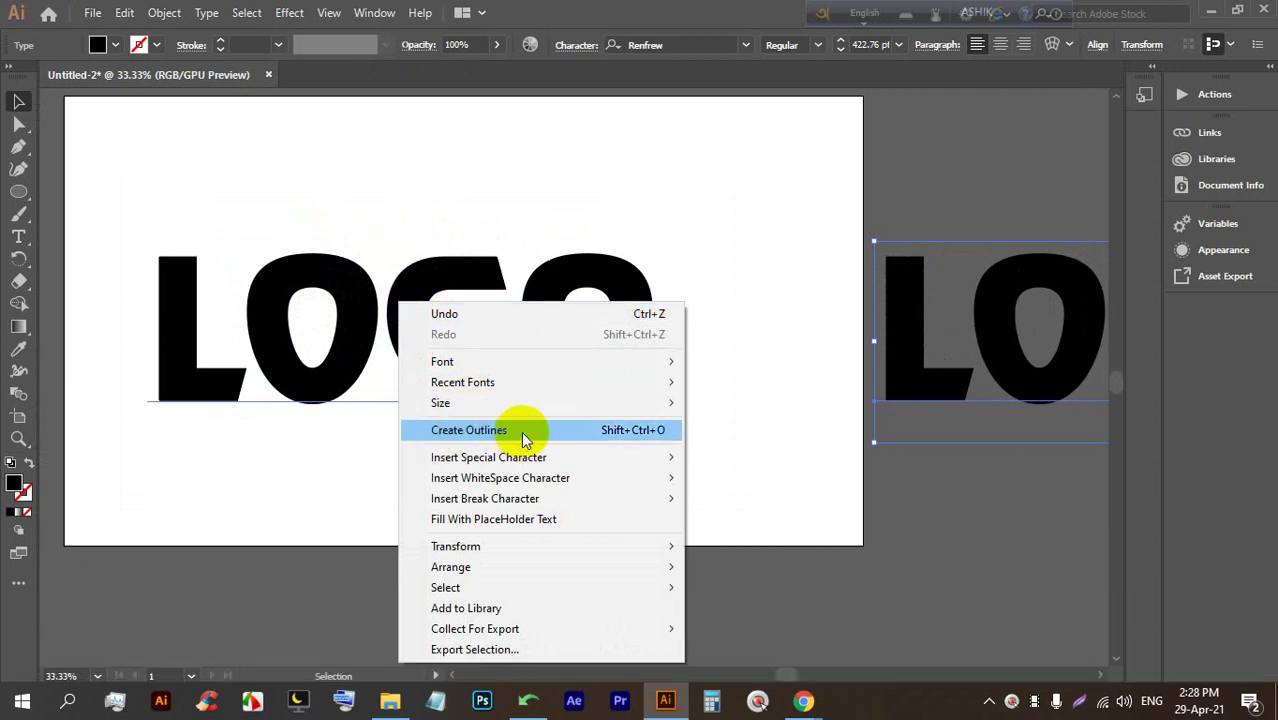
{"action": "left_click", "coordinate": [505, 430]}
{"action": "left_click", "coordinate": [428, 338]}
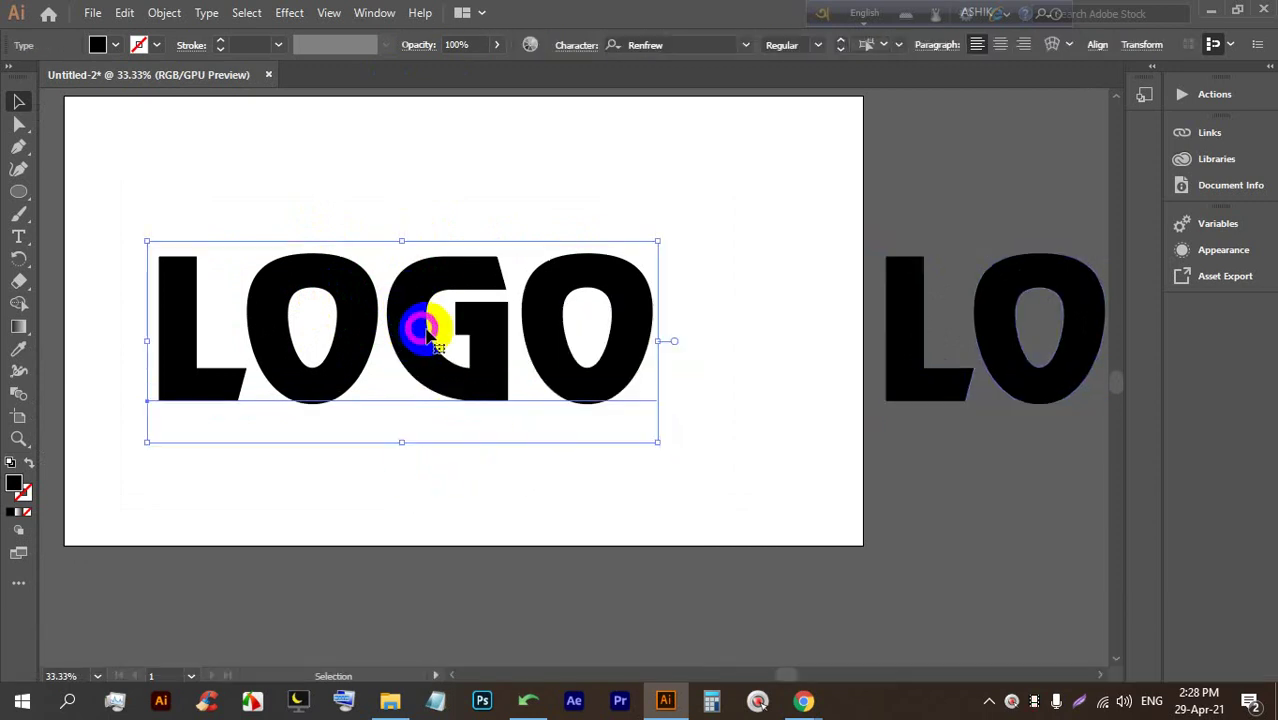
{"action": "left_click_drag", "start_coordinate": [918, 351], "coordinate": [860, 380]}
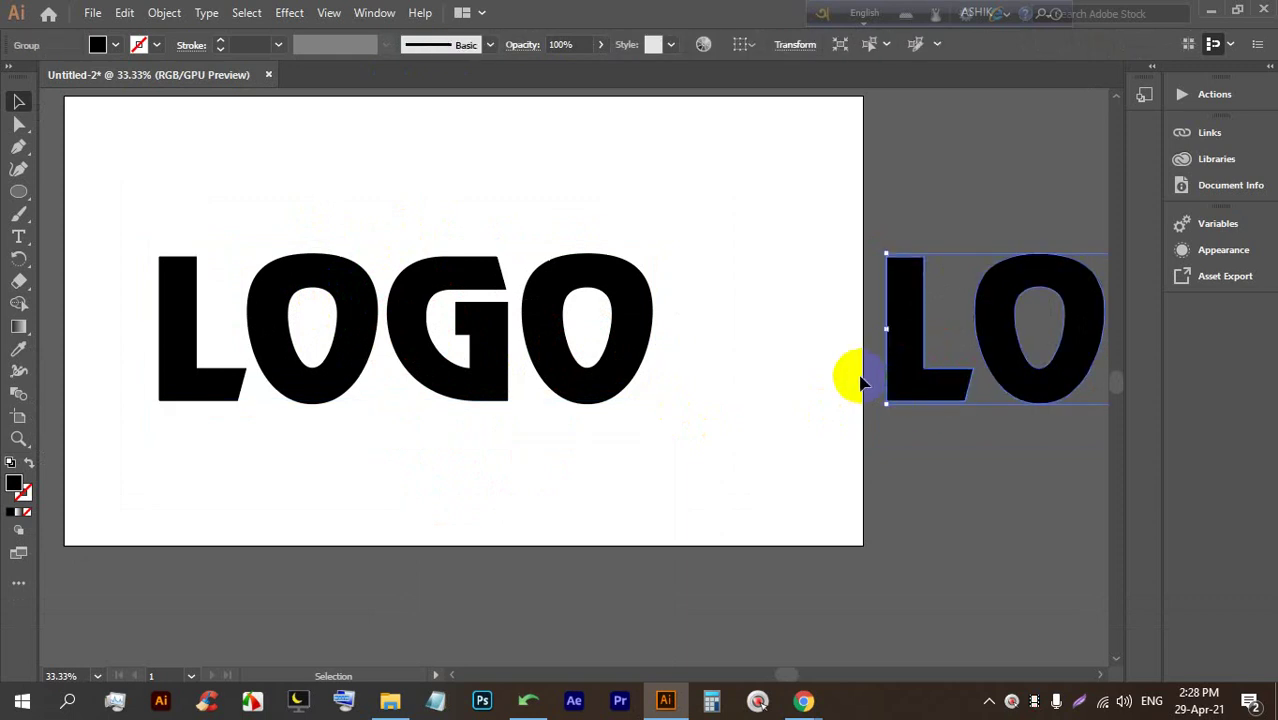
Convert the LOGO text on the artboard to outlines
{"action": "scroll", "coordinate": [333, 336], "scroll_direction": "up", "scroll_amount": 1}
{"action": "left_click", "coordinate": [370, 341]}
{"action": "left_click", "coordinate": [416, 326]}
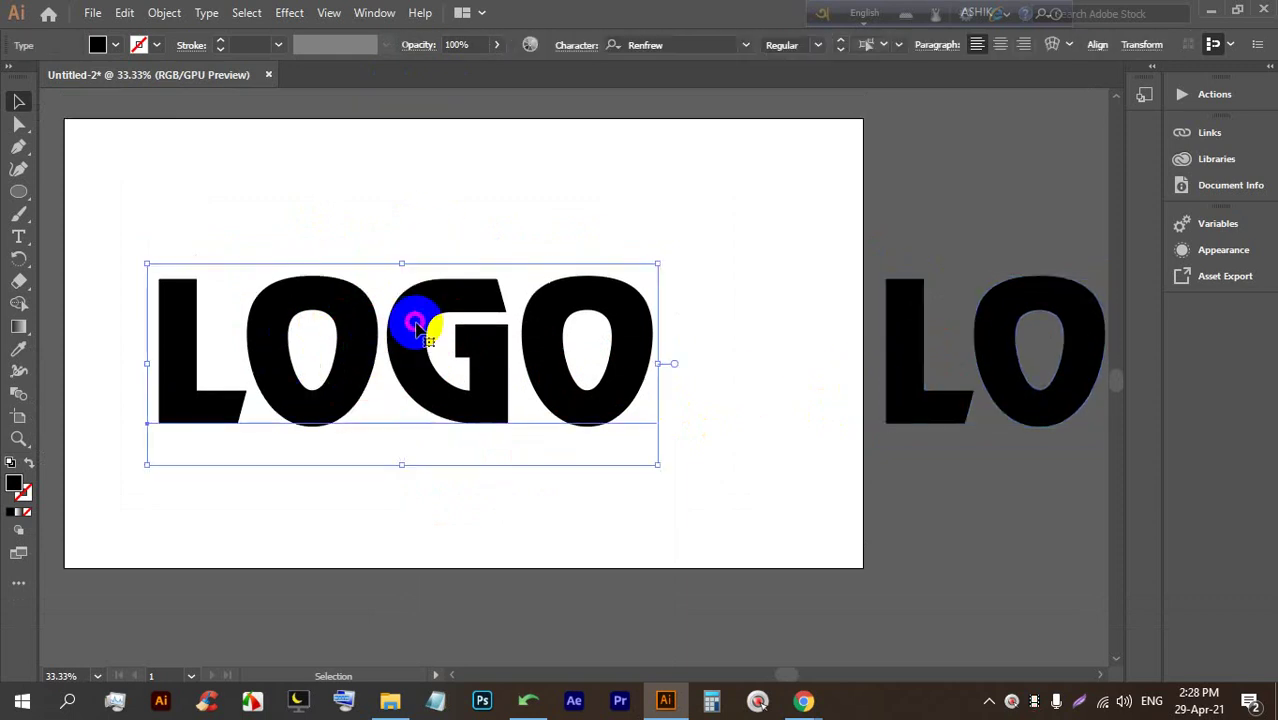
{"action": "left_click", "coordinate": [19, 237]}
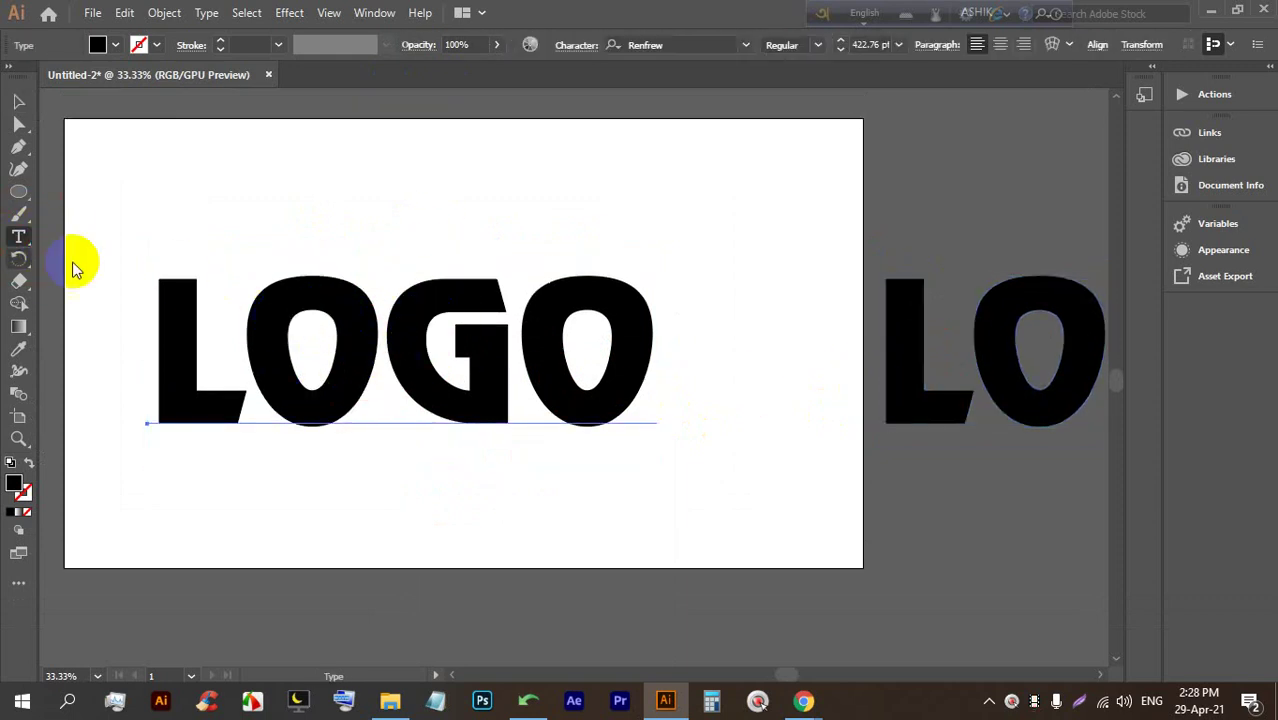
{"action": "left_click", "coordinate": [19, 101]}
{"action": "right_click", "coordinate": [400, 322]}
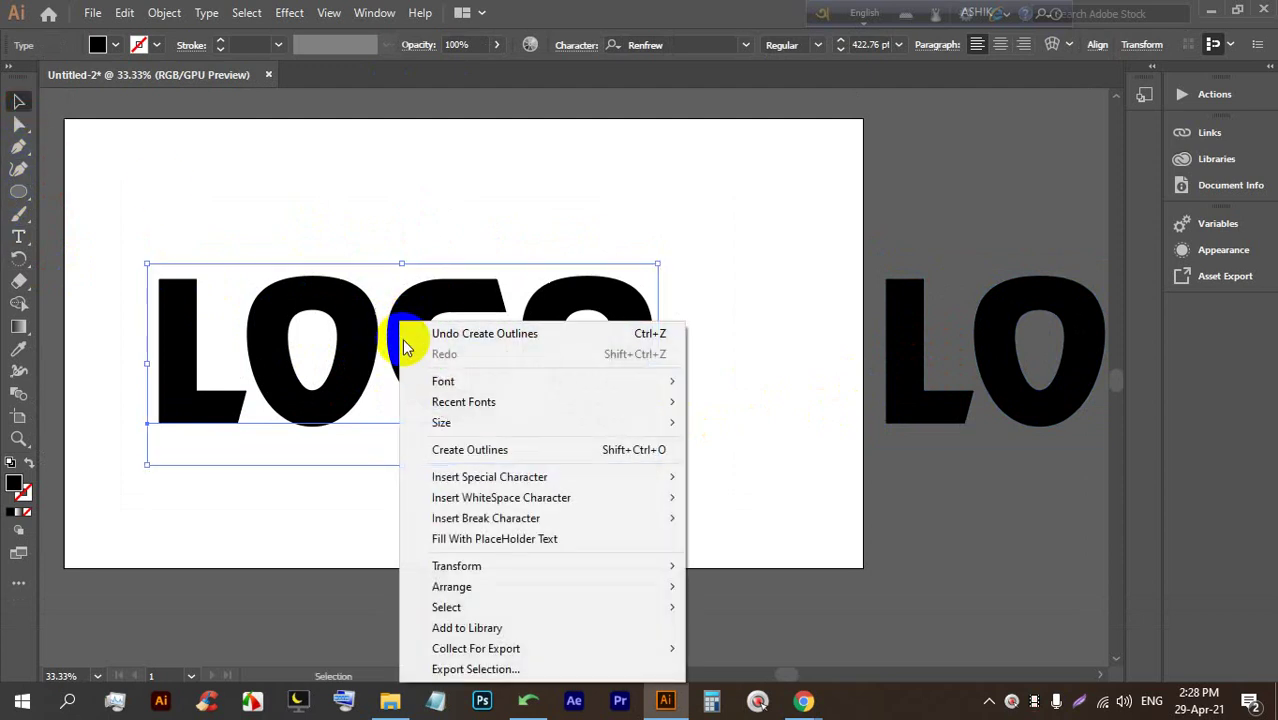
{"action": "key", "text": "Escape"}
{"action": "right_click", "coordinate": [417, 323]}
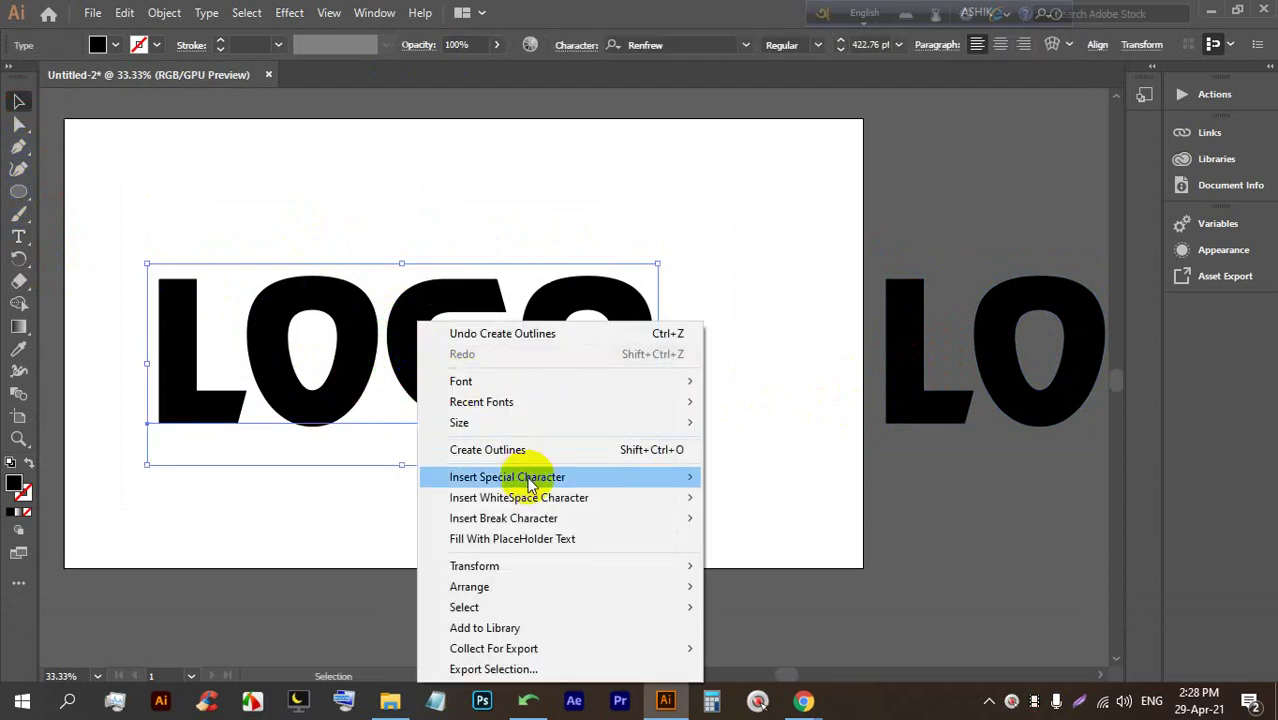
{"action": "left_click", "coordinate": [487, 450]}
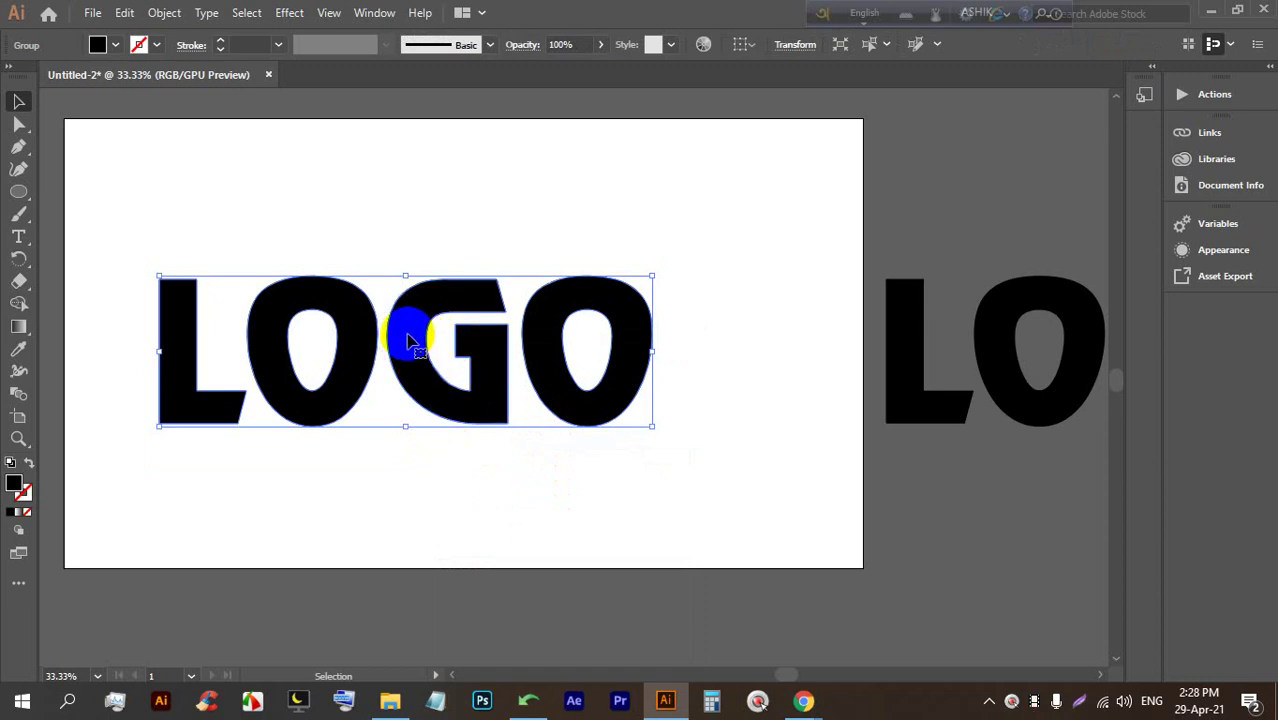
Ungroup the outlined LOGO on the artboard and shift its four letters apart at different heights
{"action": "right_click", "coordinate": [406, 334]}
{"action": "left_click", "coordinate": [471, 494]}
{"action": "left_click", "coordinate": [514, 491]}
{"action": "left_click_drag", "start_coordinate": [580, 390], "coordinate": [615, 355]}
{"action": "left_click_drag", "start_coordinate": [442, 371], "coordinate": [442, 318]}
{"action": "left_click", "coordinate": [328, 368]}
{"action": "left_click_drag", "start_coordinate": [186, 400], "coordinate": [164, 353]}
{"action": "left_click_drag", "start_coordinate": [277, 414], "coordinate": [277, 444]}
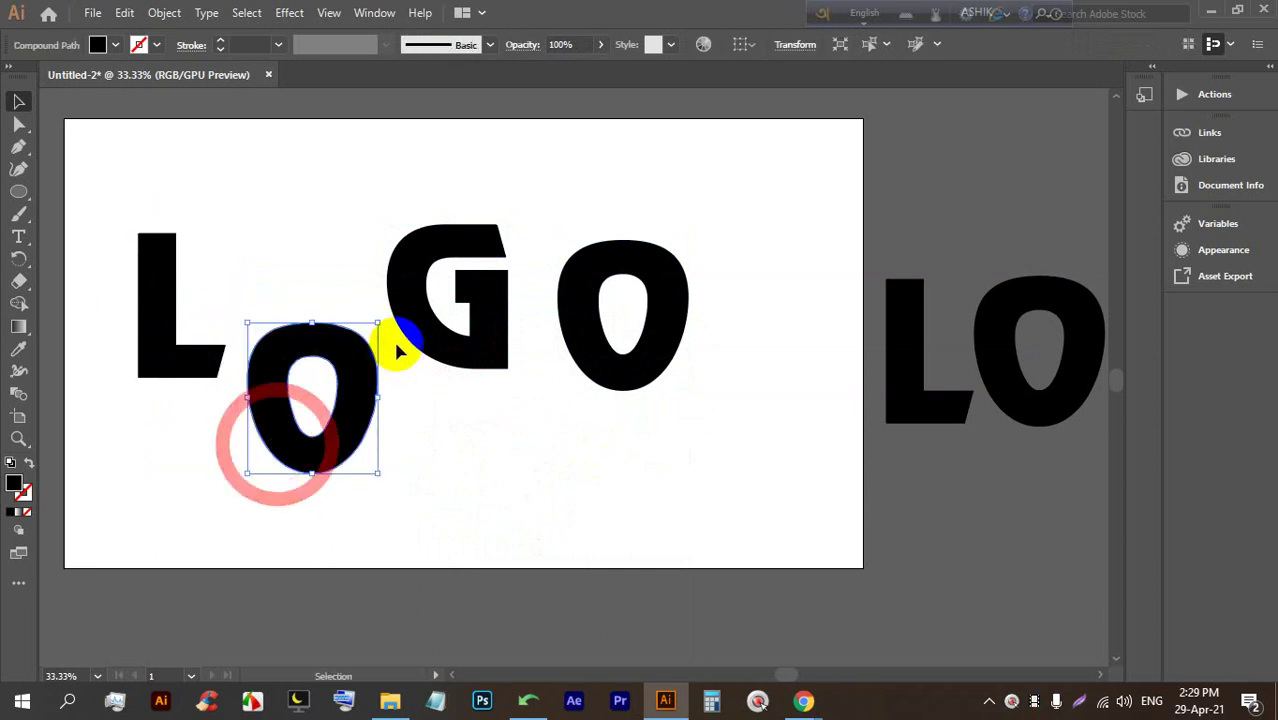
Rearrange the loose letters so the first O and G sit low side by side, with the L and last O higher
{"action": "left_click_drag", "start_coordinate": [440, 325], "coordinate": [446, 351]}
{"action": "left_click_drag", "start_coordinate": [610, 340], "coordinate": [640, 314]}
{"action": "left_click_drag", "start_coordinate": [489, 366], "coordinate": [528, 395]}
{"action": "left_click_drag", "start_coordinate": [335, 400], "coordinate": [352, 358]}
{"action": "left_click_drag", "start_coordinate": [208, 370], "coordinate": [208, 385]}
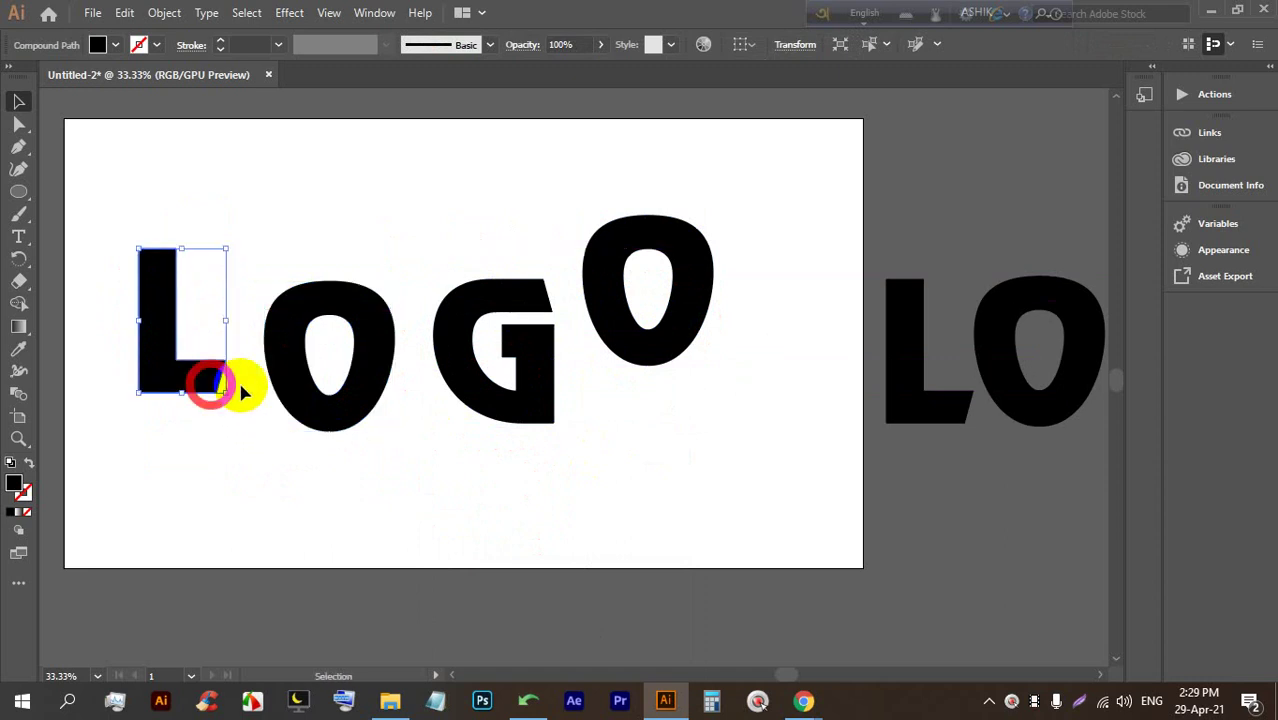
{"action": "left_click_drag", "start_coordinate": [284, 394], "coordinate": [294, 428]}
{"action": "left_click_drag", "start_coordinate": [540, 385], "coordinate": [536, 399]}
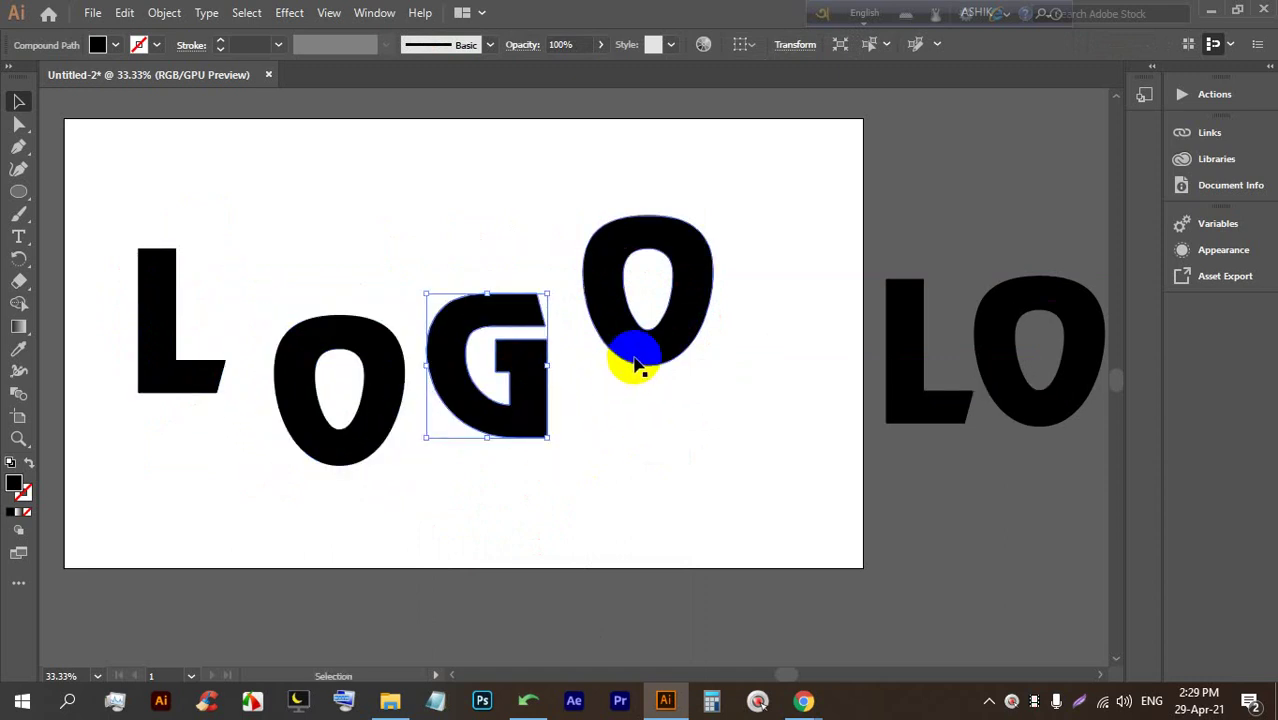
{"action": "left_click_drag", "start_coordinate": [640, 368], "coordinate": [640, 411]}
{"action": "left_click_drag", "start_coordinate": [448, 390], "coordinate": [432, 416]}
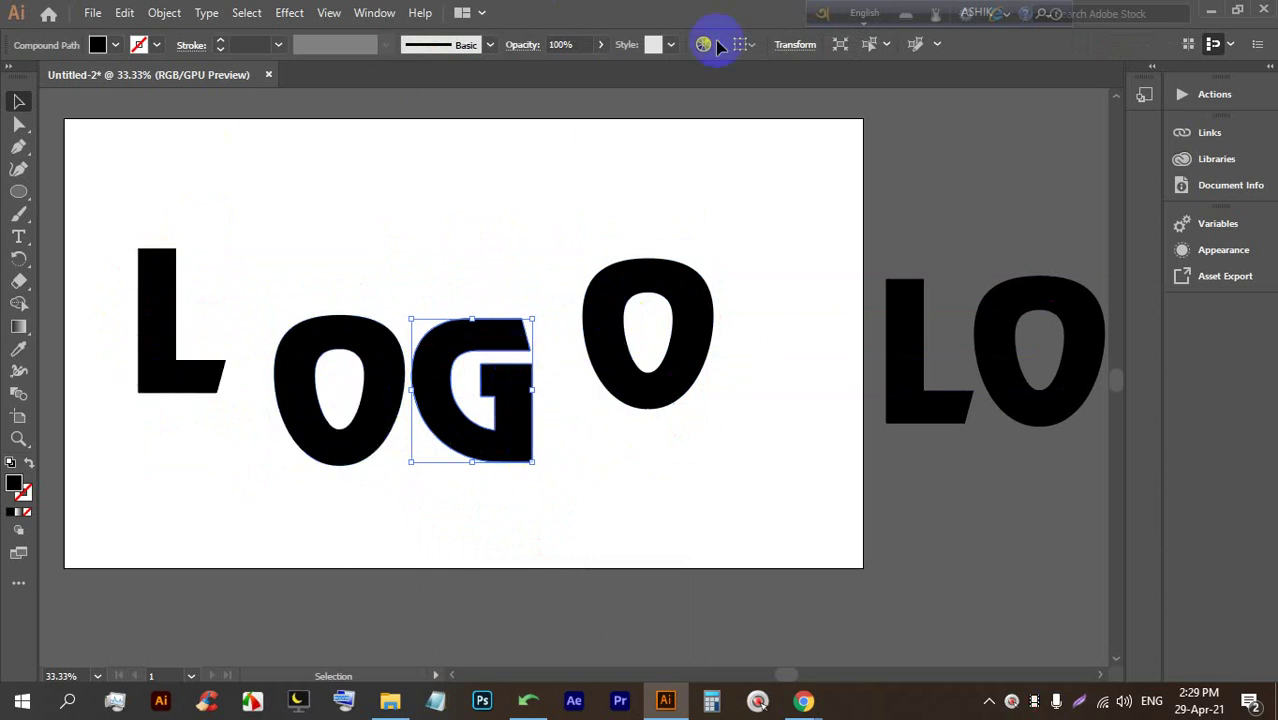
{"action": "left_click", "coordinate": [372, 512]}
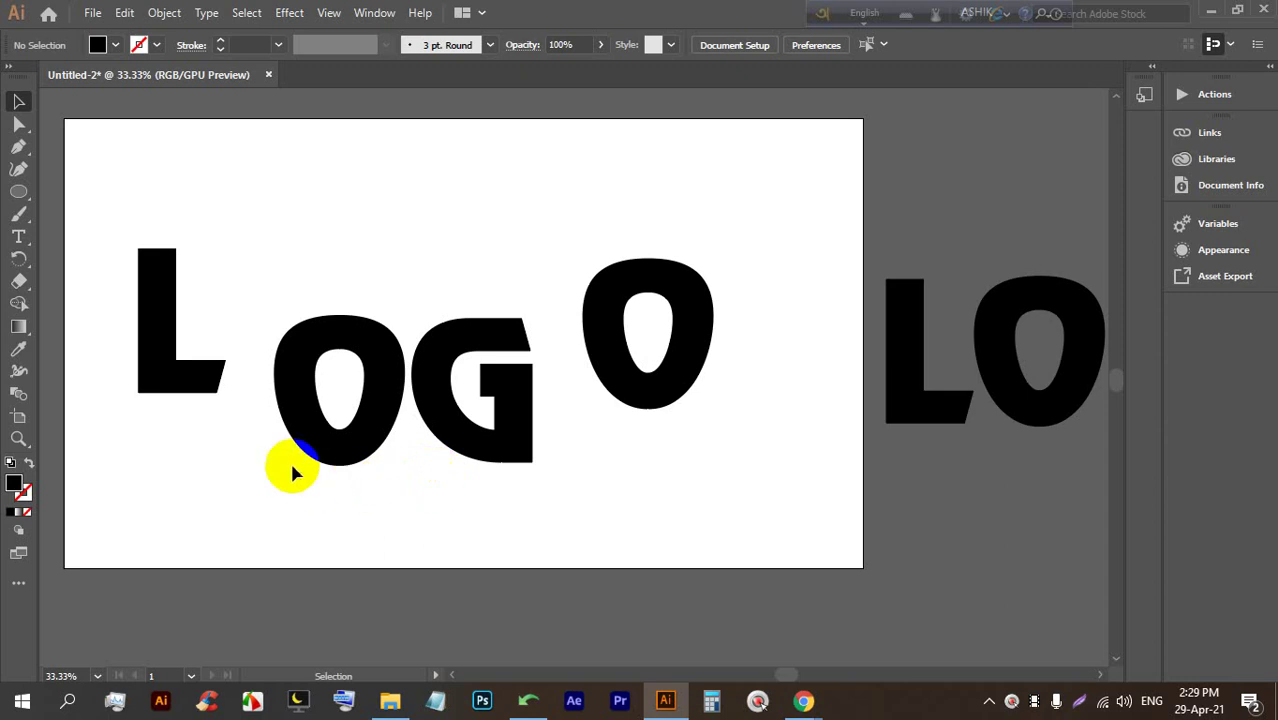
Stretch the upper tip of the L's foot upward and outward with the Direct Selection tool
{"action": "scroll", "coordinate": [148, 293], "scroll_direction": "up", "scroll_amount": 1, "text": "alt"}
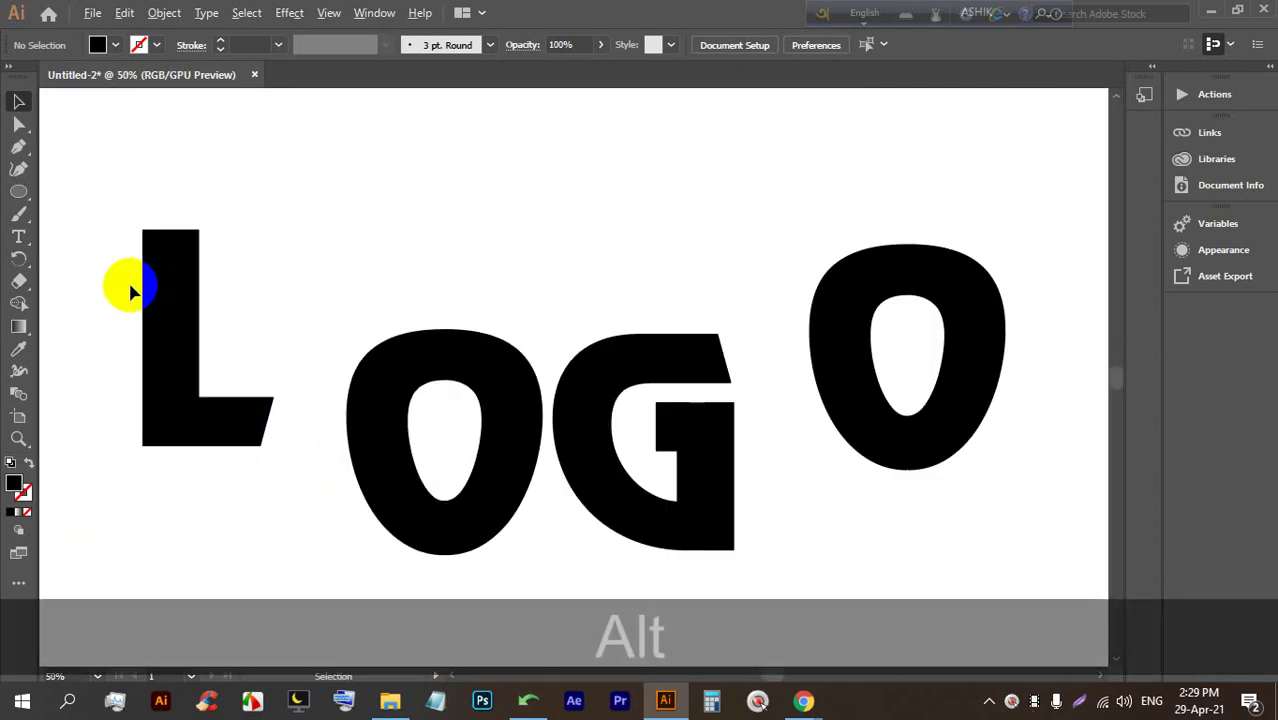
{"action": "left_click", "coordinate": [146, 285]}
{"action": "left_click", "coordinate": [19, 124]}
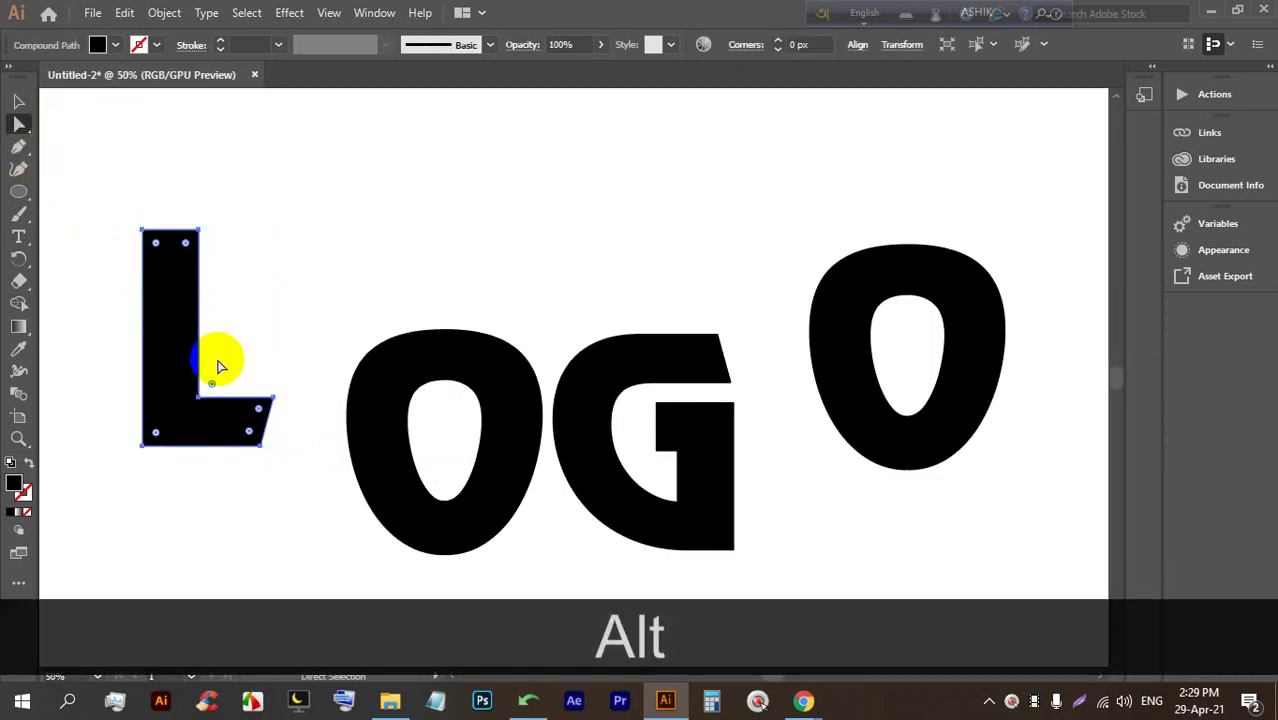
{"action": "scroll", "coordinate": [217, 364], "scroll_direction": "up", "scroll_amount": 1, "text": "alt"}
{"action": "left_click_drag", "start_coordinate": [330, 444], "coordinate": [372, 320]}
{"action": "scroll", "coordinate": [405, 442], "scroll_direction": "down", "scroll_amount": 3, "text": "alt"}
Pull the right anchor point of the first O's inner counter inward to dent the opening
{"action": "left_click", "coordinate": [562, 508]}
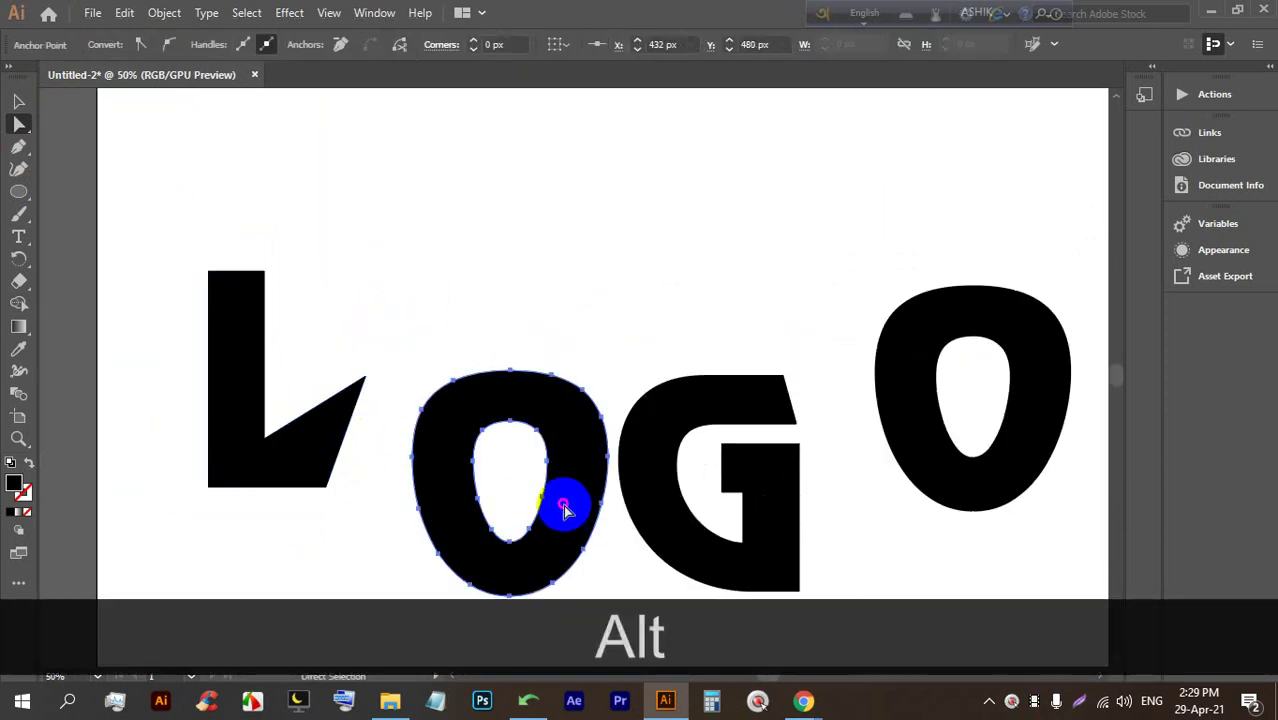
{"action": "scroll", "coordinate": [542, 499], "scroll_direction": "up", "scroll_amount": 2, "text": "alt"}
{"action": "left_click_drag", "start_coordinate": [548, 449], "coordinate": [494, 451]}
{"action": "scroll", "coordinate": [410, 432], "scroll_direction": "down", "scroll_amount": 1, "text": "alt"}
{"action": "scroll", "coordinate": [595, 480], "scroll_direction": "up", "scroll_amount": 1, "text": "alt"}
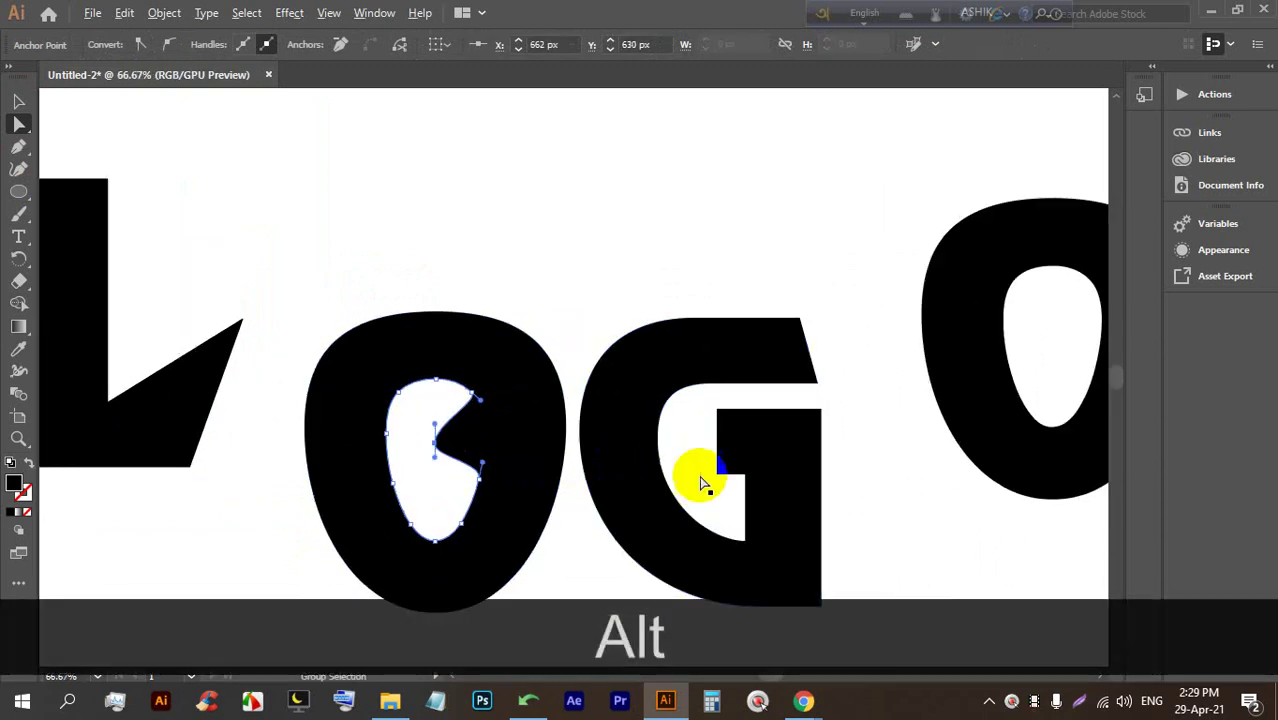
Round the corners of the letter G
{"action": "left_click", "coordinate": [766, 448]}
{"action": "left_click_drag", "start_coordinate": [790, 340], "coordinate": [736, 357]}
{"action": "scroll", "coordinate": [713, 342], "scroll_direction": "down", "scroll_amount": 2, "text": "alt"}
{"action": "scroll", "coordinate": [869, 229], "scroll_direction": "up", "scroll_amount": 2, "text": "alt"}
Distort the inner counter of the last O by pulling its side anchor points inward
{"action": "left_click", "coordinate": [869, 229]}
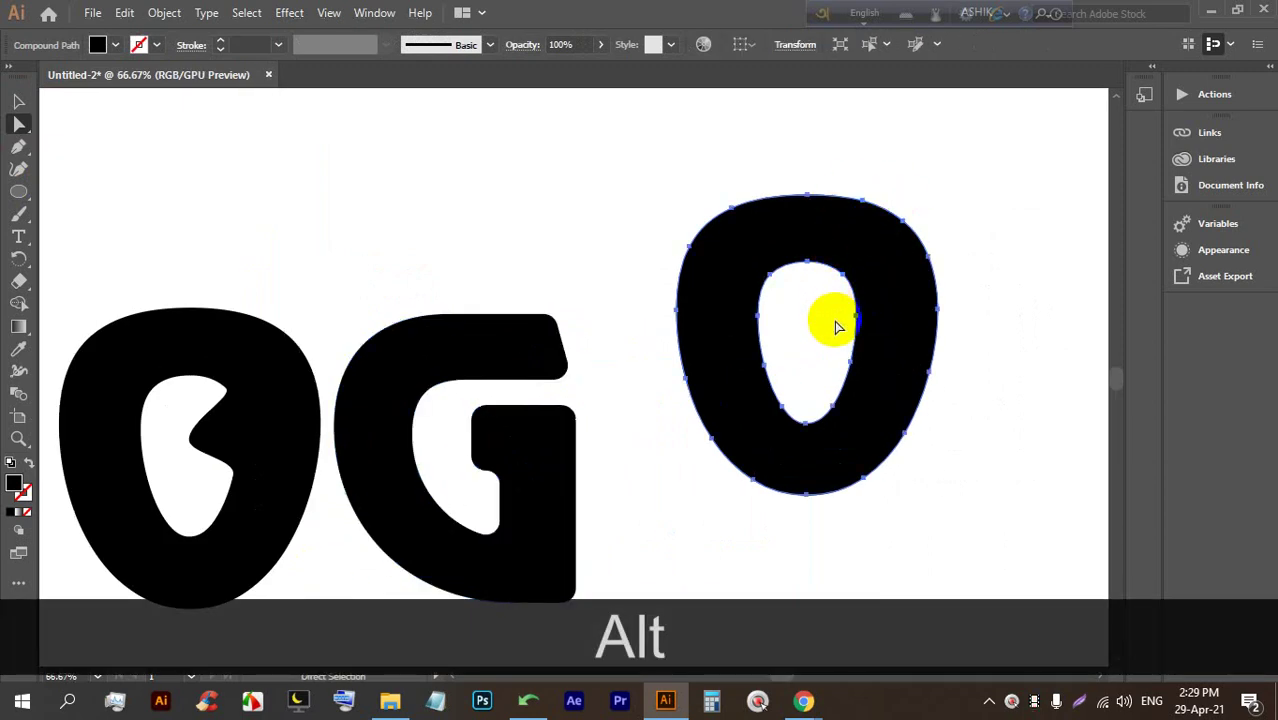
{"action": "left_click", "coordinate": [752, 342], "text": "alt"}
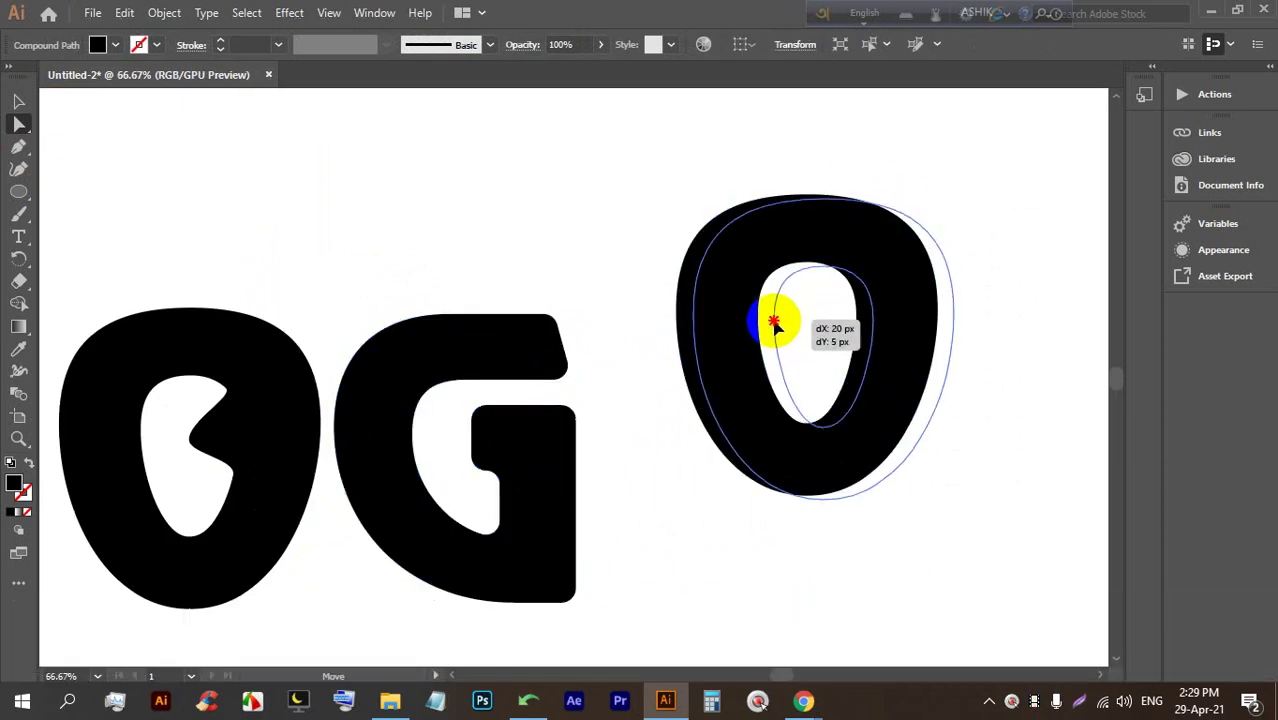
{"action": "left_click_drag", "start_coordinate": [760, 318], "coordinate": [819, 362]}
{"action": "scroll", "coordinate": [596, 351], "scroll_direction": "down", "scroll_amount": 2}
{"action": "left_click", "coordinate": [736, 476]}
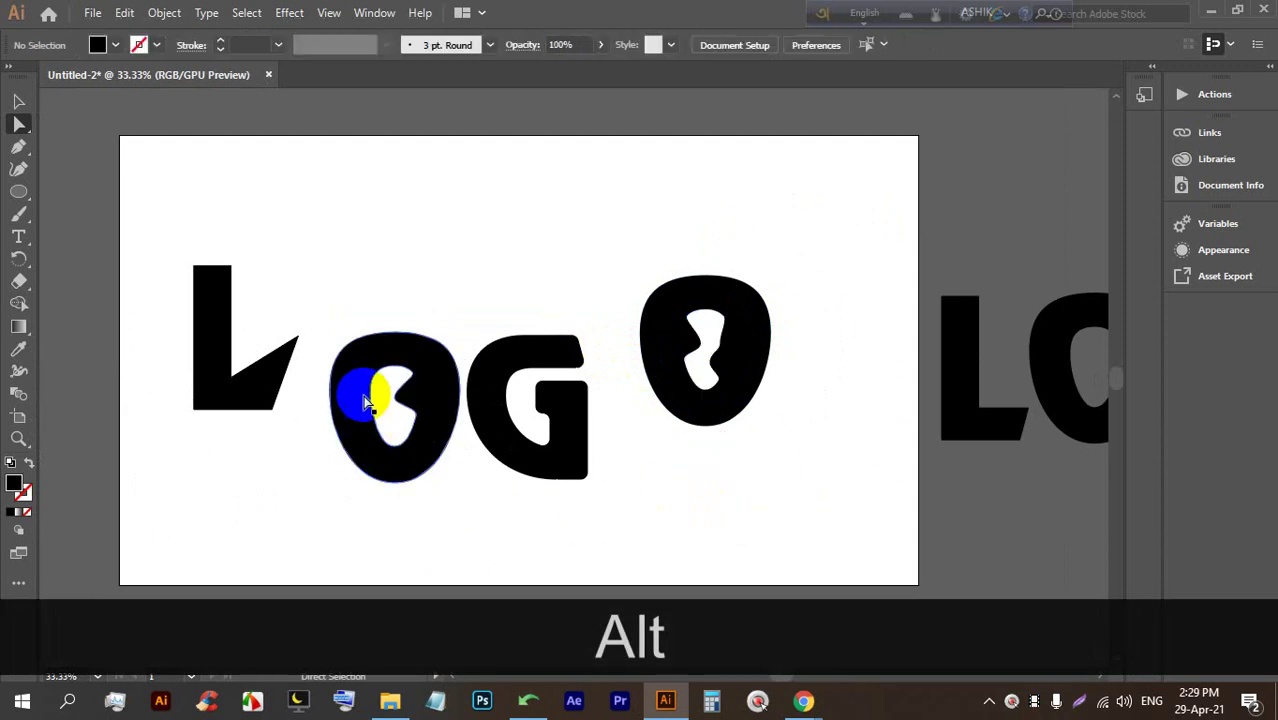
Lower the L and the last O toward the other letters and align all four by their vertical centres
{"action": "scroll", "coordinate": [366, 400], "scroll_direction": "down", "scroll_amount": 2}
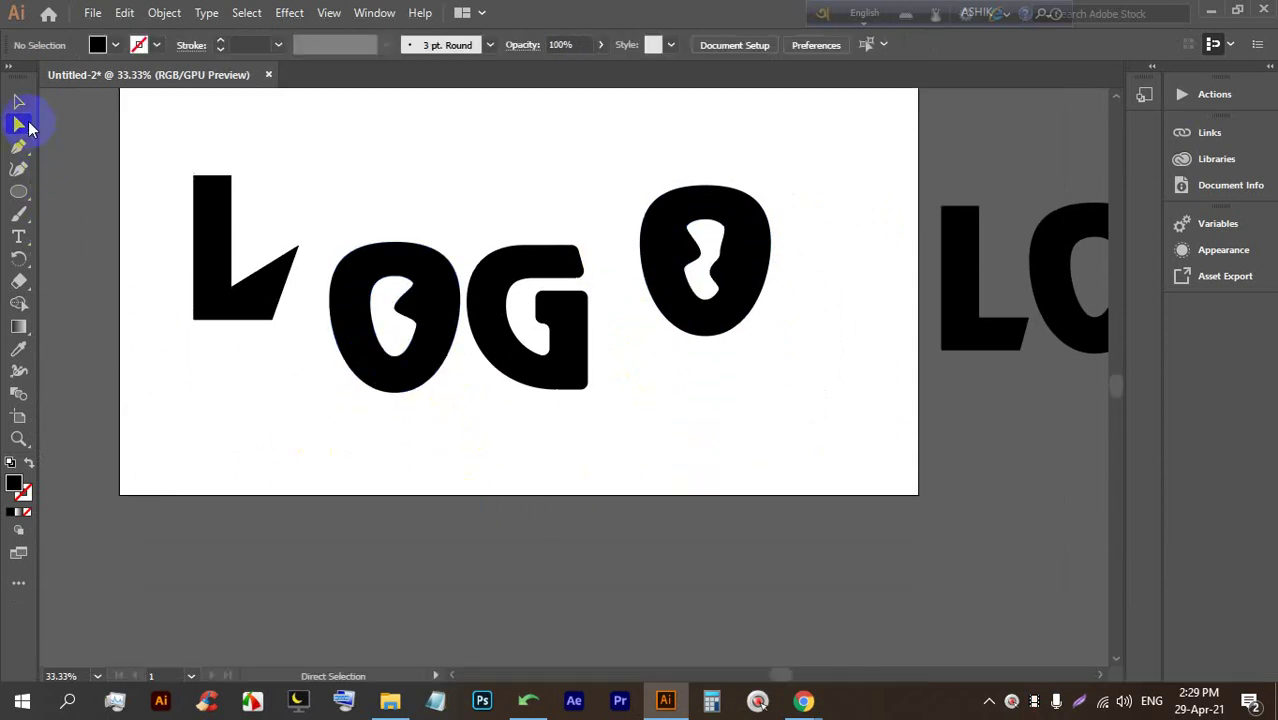
{"action": "left_click_drag", "start_coordinate": [251, 300], "coordinate": [265, 353]}
{"action": "left_click", "coordinate": [582, 349]}
{"action": "left_click_drag", "start_coordinate": [691, 301], "coordinate": [683, 360]}
{"action": "left_click_drag", "start_coordinate": [807, 451], "coordinate": [257, 266]}
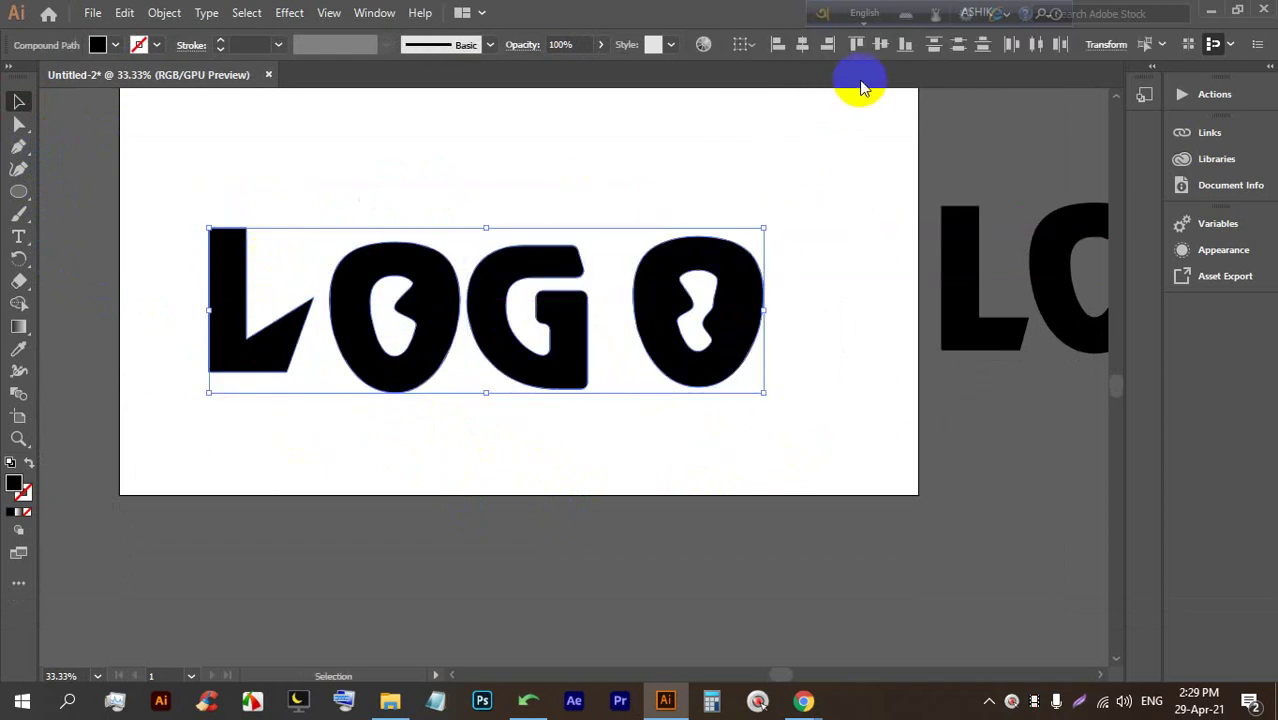
{"action": "left_click", "coordinate": [881, 45]}
Recolor both O letters red and move the last O closer to the G
{"action": "left_click_drag", "start_coordinate": [843, 251], "coordinate": [776, 297]}
{"action": "key", "text": "alt"}
{"action": "left_click_drag", "start_coordinate": [143, 277], "coordinate": [228, 294]}
{"action": "left_click_drag", "start_coordinate": [720, 447], "coordinate": [725, 390]}
{"action": "left_click", "coordinate": [726, 390]}
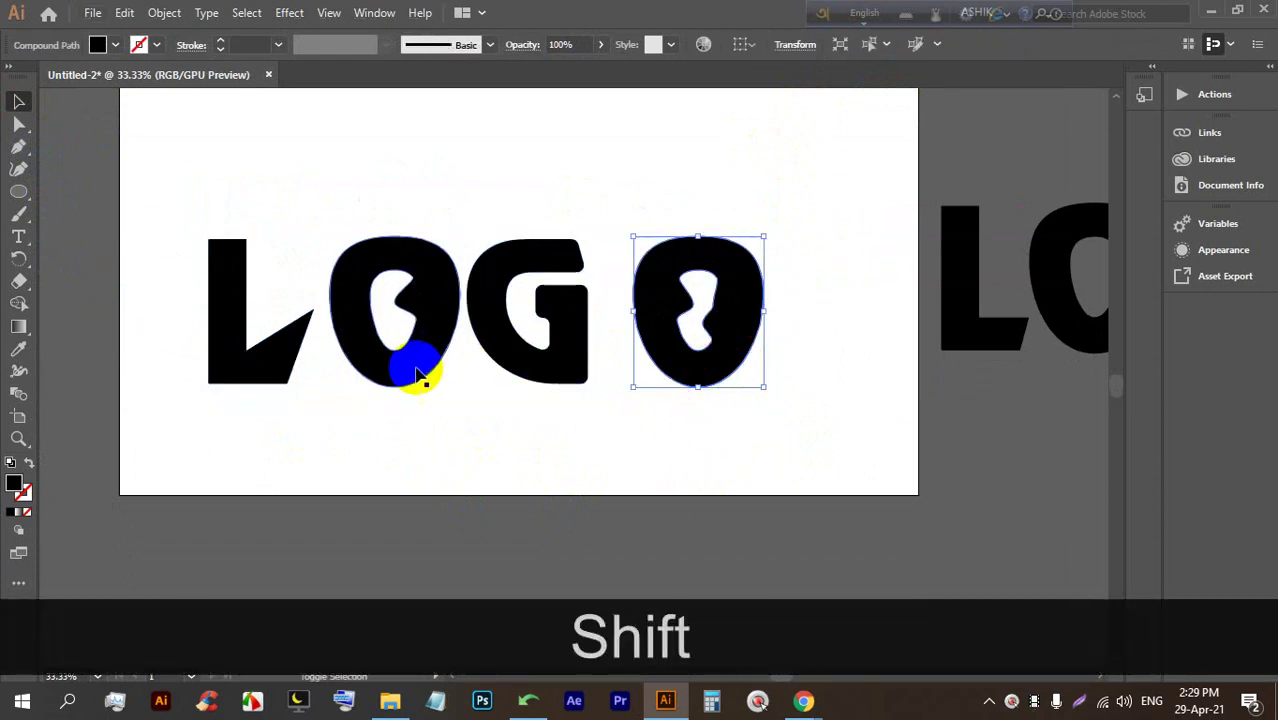
{"action": "left_click", "coordinate": [412, 368], "text": "shift"}
{"action": "left_click", "coordinate": [116, 45]}
{"action": "left_click", "coordinate": [152, 78]}
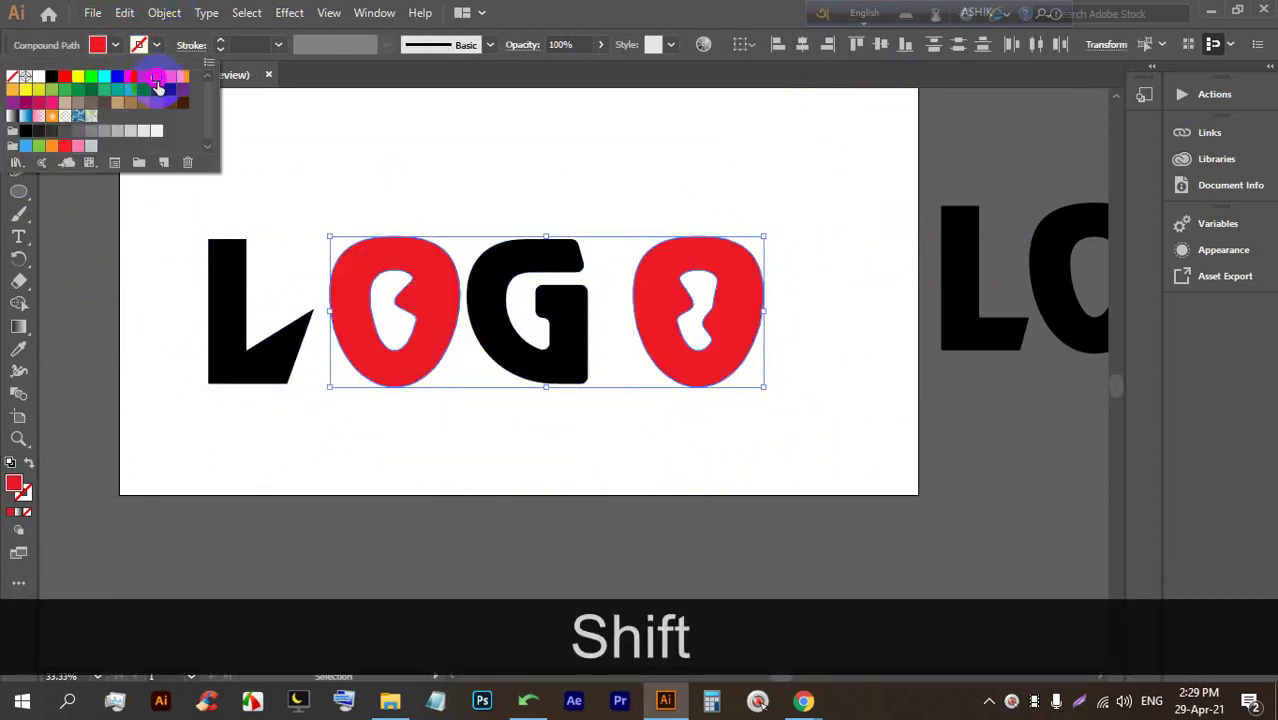
{"action": "left_click", "coordinate": [414, 456]}
{"action": "left_click", "coordinate": [568, 436]}
{"action": "left_click_drag", "start_coordinate": [705, 398], "coordinate": [685, 378]}
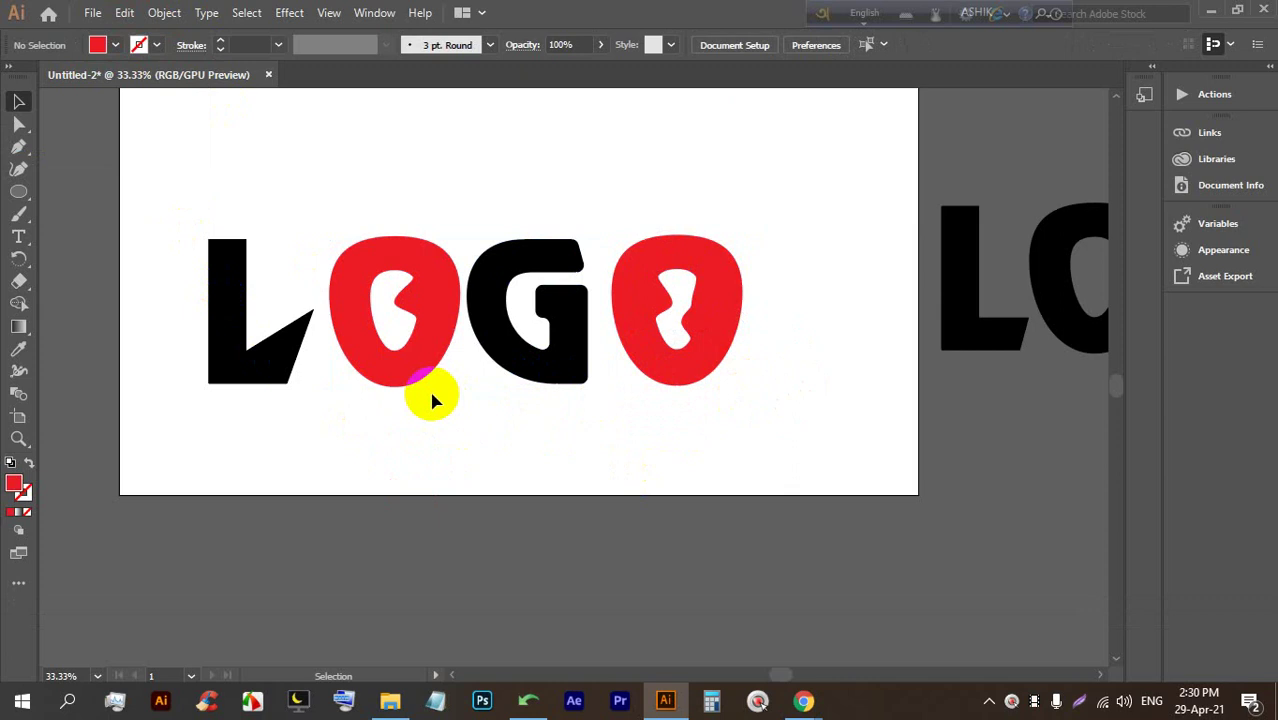
Replace the distorted letters with the intact outlined LOGO and keep a duplicate of it beyond the artboard
{"action": "scroll", "coordinate": [485, 366], "scroll_direction": "down", "scroll_amount": 2, "text": "alt"}
{"action": "left_click_drag", "start_coordinate": [667, 392], "coordinate": [208, 277]}
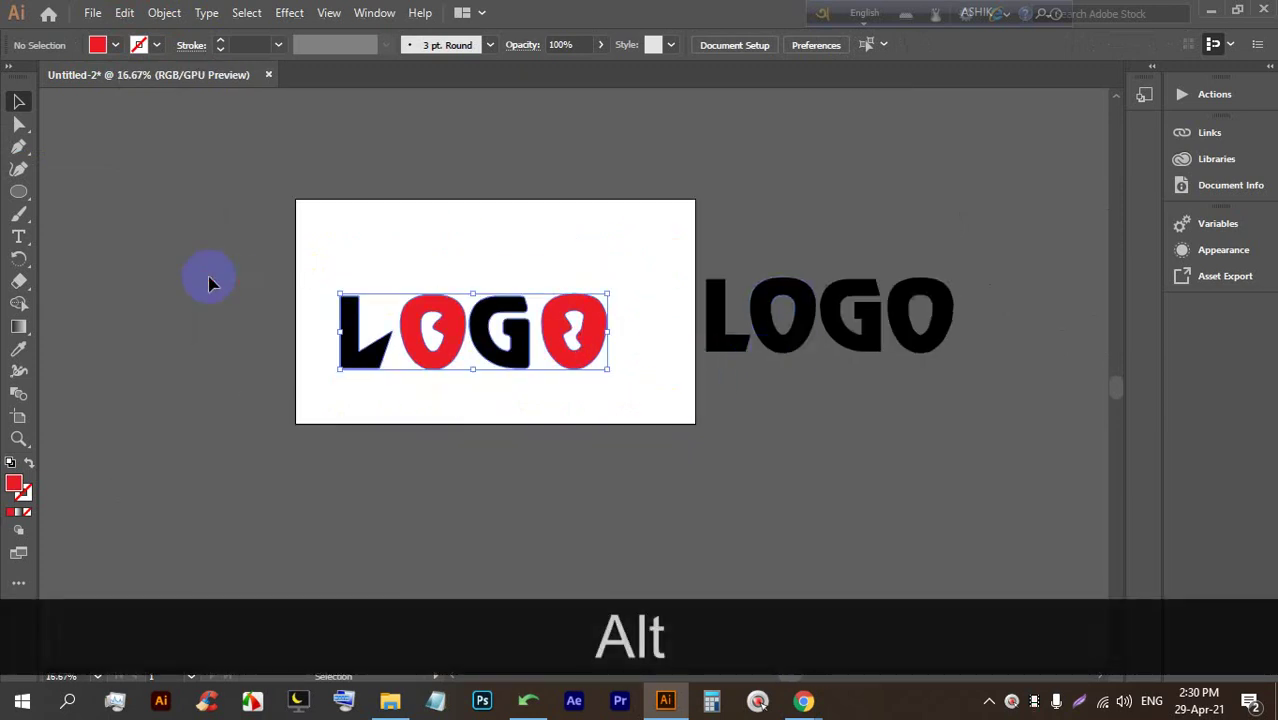
{"action": "key", "text": "BackSpace"}
{"action": "mouse_move", "coordinate": [818, 352]}
{"action": "left_mouse_down"}
{"action": "mouse_move", "coordinate": [456, 308]}
{"action": "mouse_move", "coordinate": [834, 367]}
{"action": "left_mouse_up"}
{"action": "scroll", "coordinate": [375, 210], "scroll_direction": "up", "scroll_amount": 2, "text": "alt"}
{"action": "scroll", "coordinate": [478, 322], "scroll_direction": "up", "scroll_amount": 2, "text": "alt"}
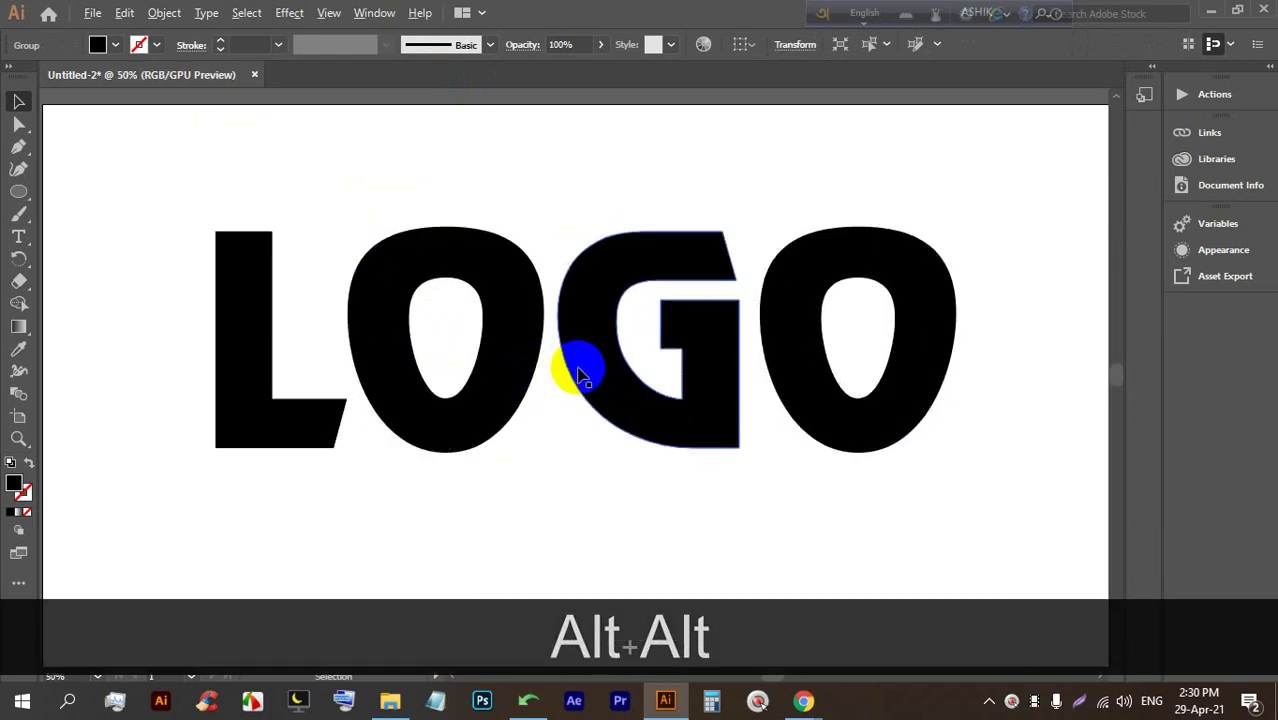
{"action": "key", "text": "space"}
{"action": "scroll", "coordinate": [595, 368], "scroll_direction": "down", "scroll_amount": 2, "text": "alt"}
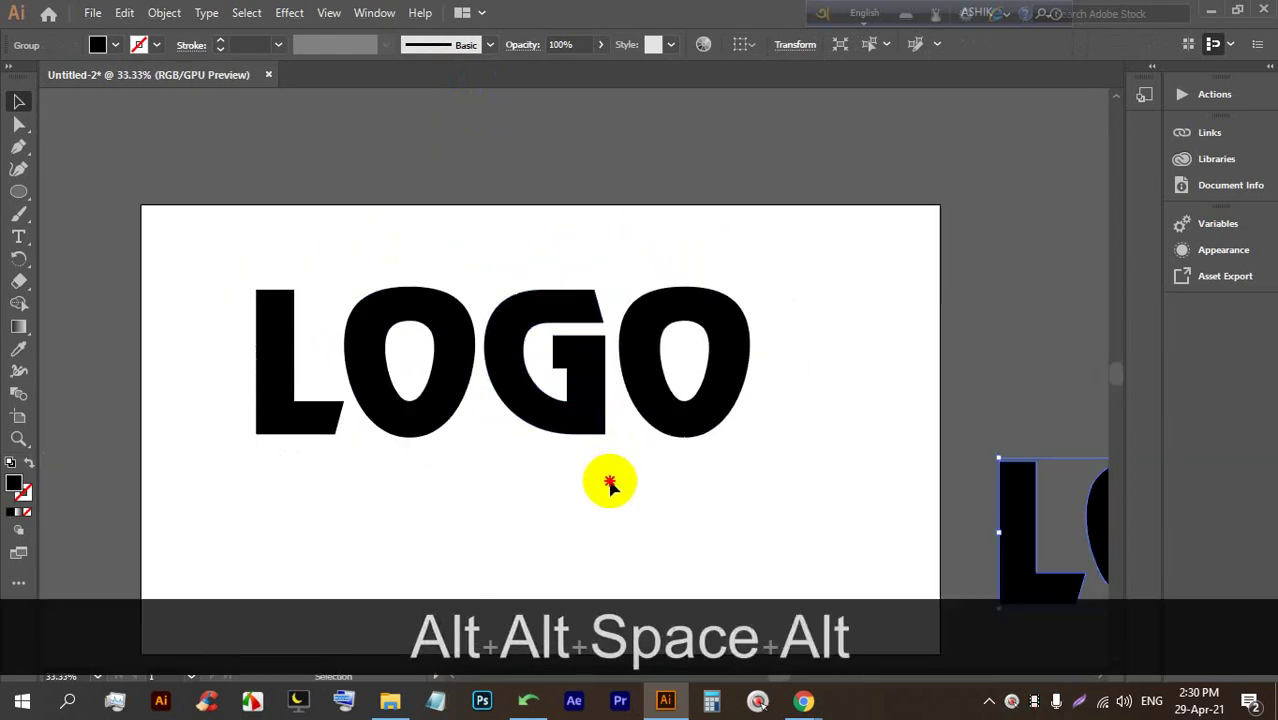
Ungroup the outlined LOGO on the artboard
{"action": "left_click", "coordinate": [565, 396]}
{"action": "right_click", "coordinate": [565, 396]}
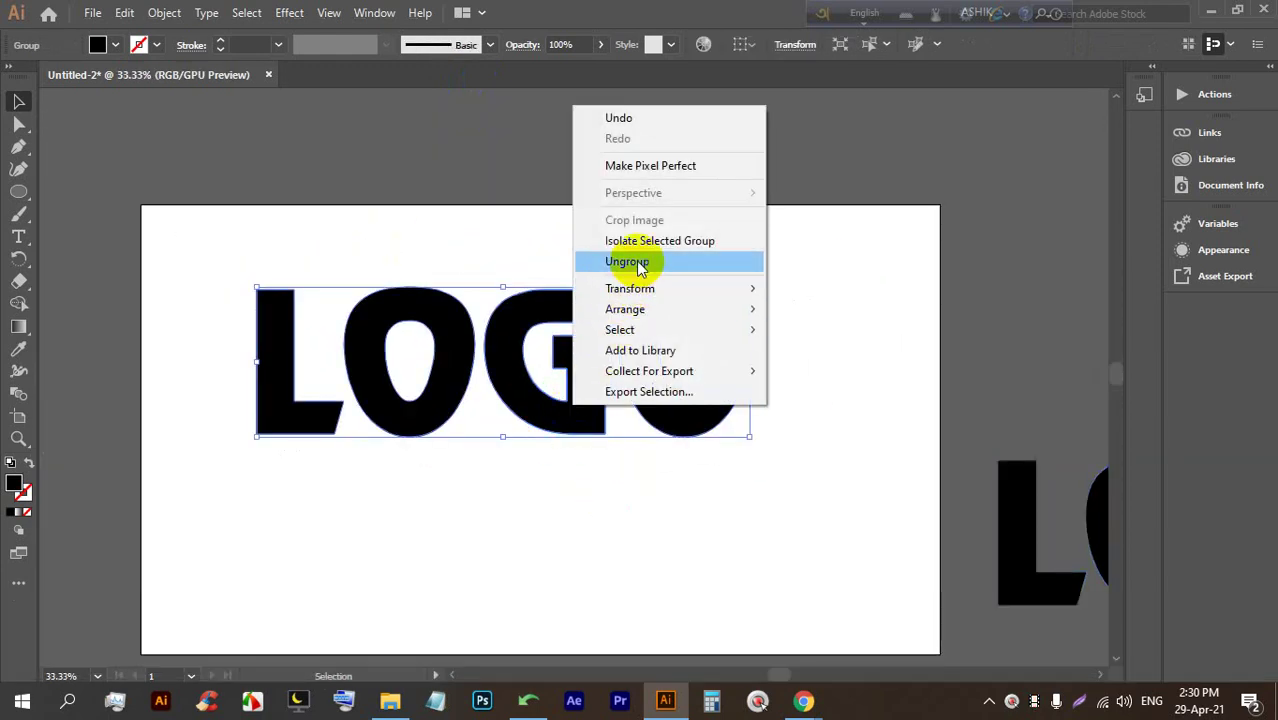
{"action": "left_click", "coordinate": [640, 264]}
{"action": "right_click", "coordinate": [532, 388]}
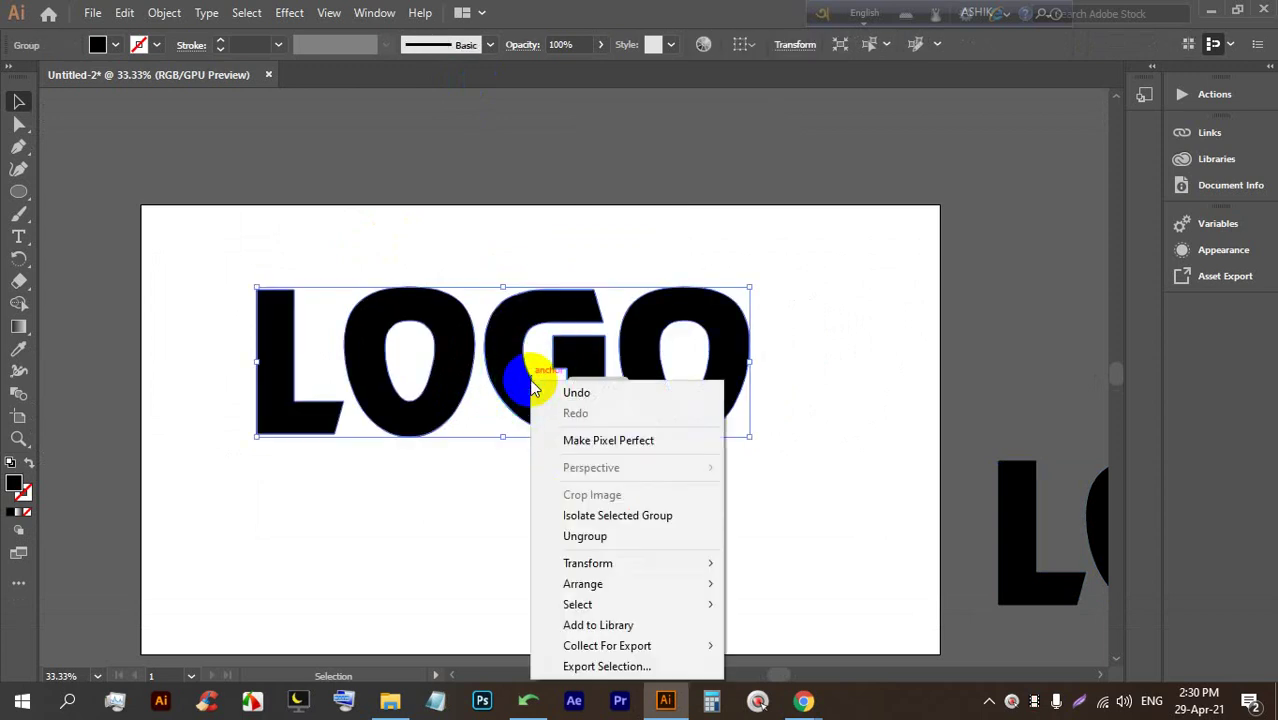
{"action": "left_click", "coordinate": [585, 536]}
{"action": "left_click", "coordinate": [633, 503]}
{"action": "left_click", "coordinate": [548, 432]}
{"action": "left_click", "coordinate": [773, 549]}
Delete the LOGO on the artboard and its duplicate outside the artboard
{"action": "left_click", "coordinate": [371, 400]}
{"action": "key", "text": "BackSpace"}
{"action": "left_click", "coordinate": [1010, 555]}
{"action": "key", "text": "BackSpace"}
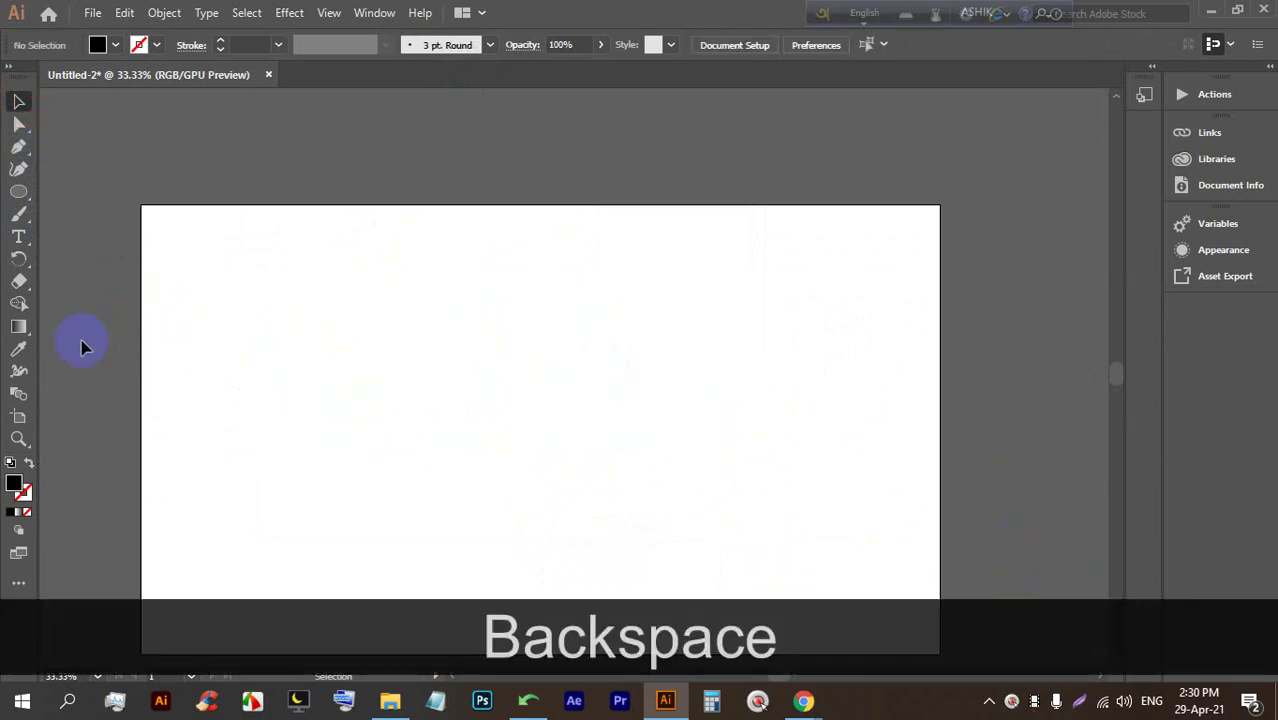
Add "Lorem ipsum" placeholder point text, enlarge it and move it to the artboard's upper edge
{"action": "left_click", "coordinate": [22, 237]}
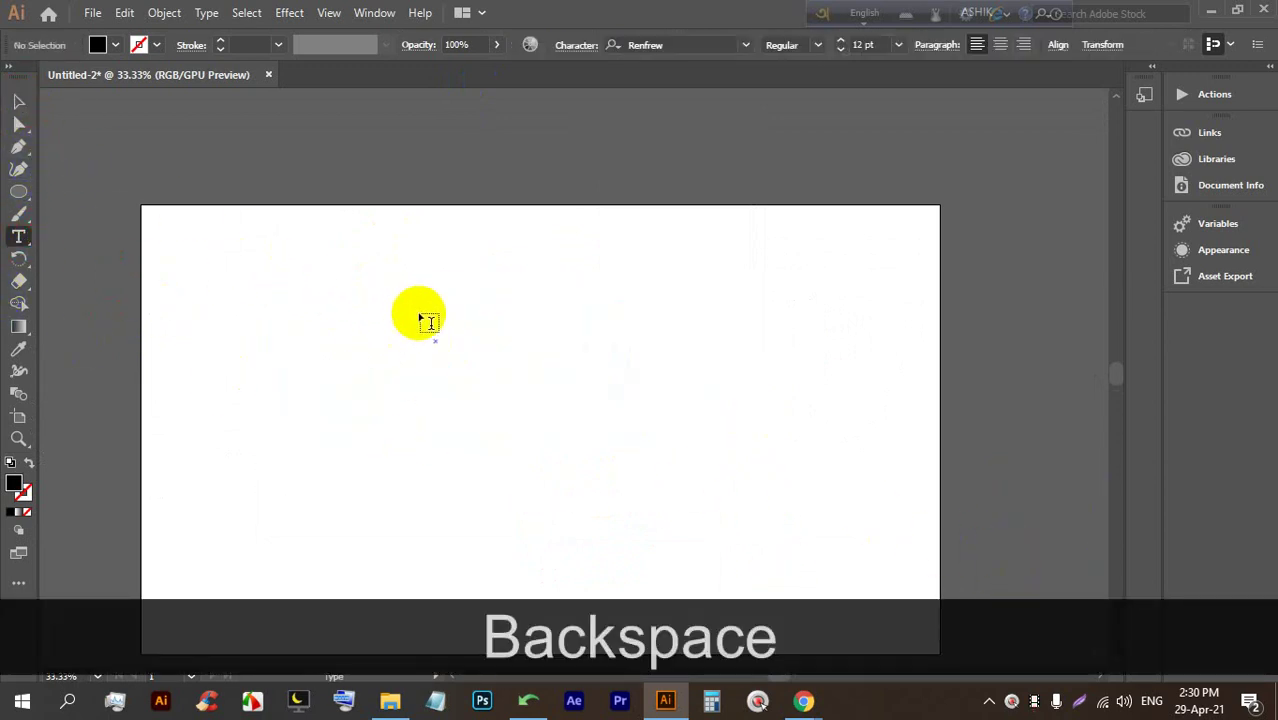
{"action": "left_click", "coordinate": [338, 285]}
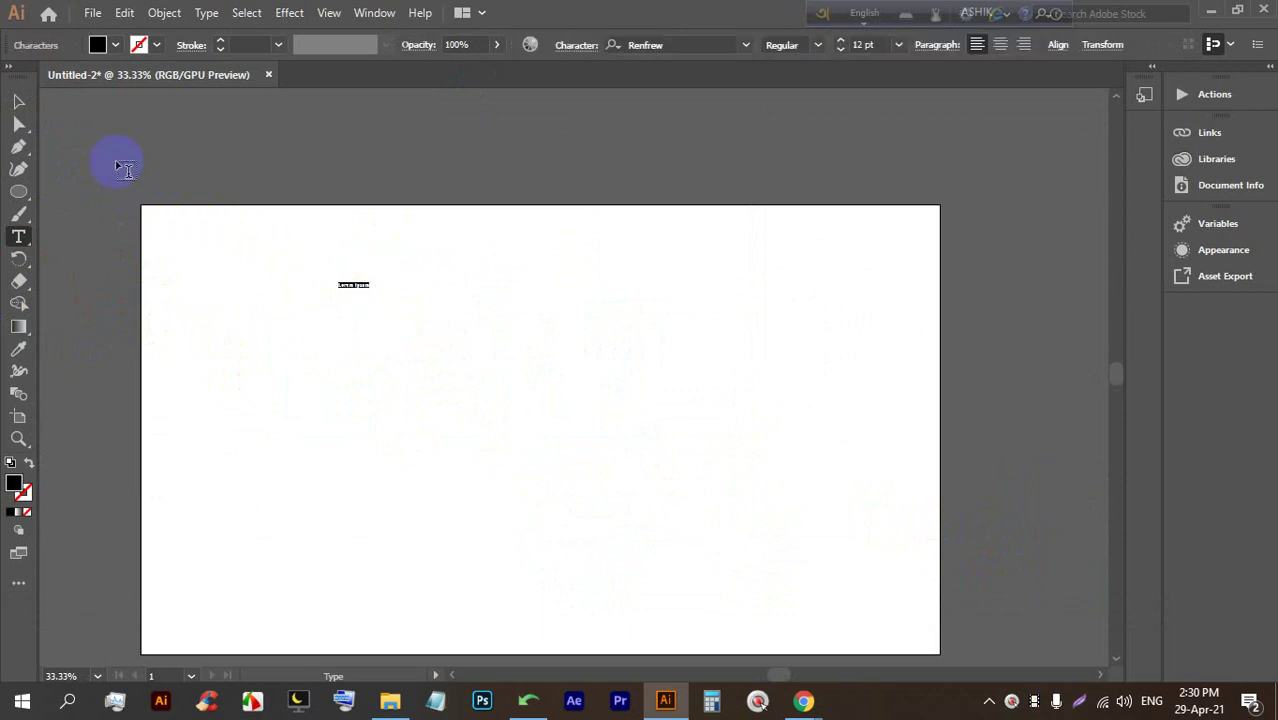
{"action": "left_click_drag", "start_coordinate": [371, 293], "coordinate": [730, 514]}
{"action": "left_click_drag", "start_coordinate": [512, 388], "coordinate": [494, 165]}
{"action": "left_click", "coordinate": [287, 278]}
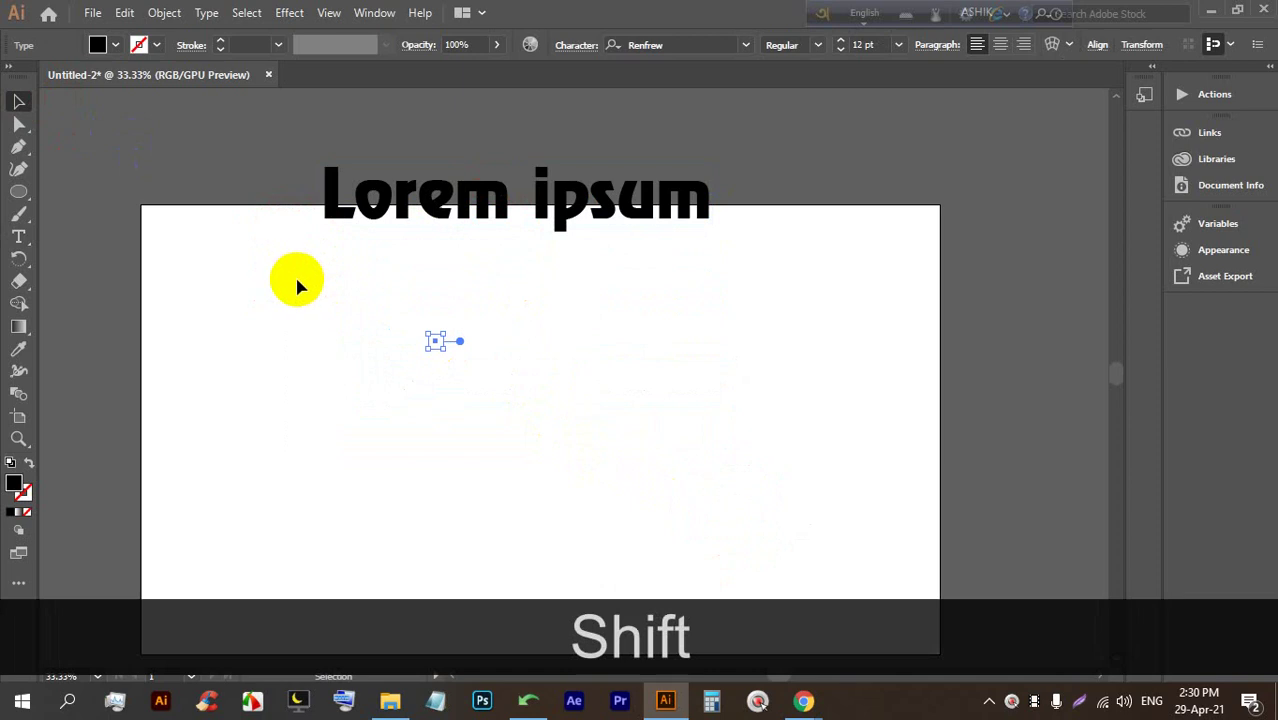
Delete the stray text object, then enlarge the "Lorem ipsum" text to 258.5 pt and place it inside the artboard's upper area
{"action": "key", "text": "BackSpace"}
{"action": "left_click_drag", "start_coordinate": [519, 258], "coordinate": [479, 266]}
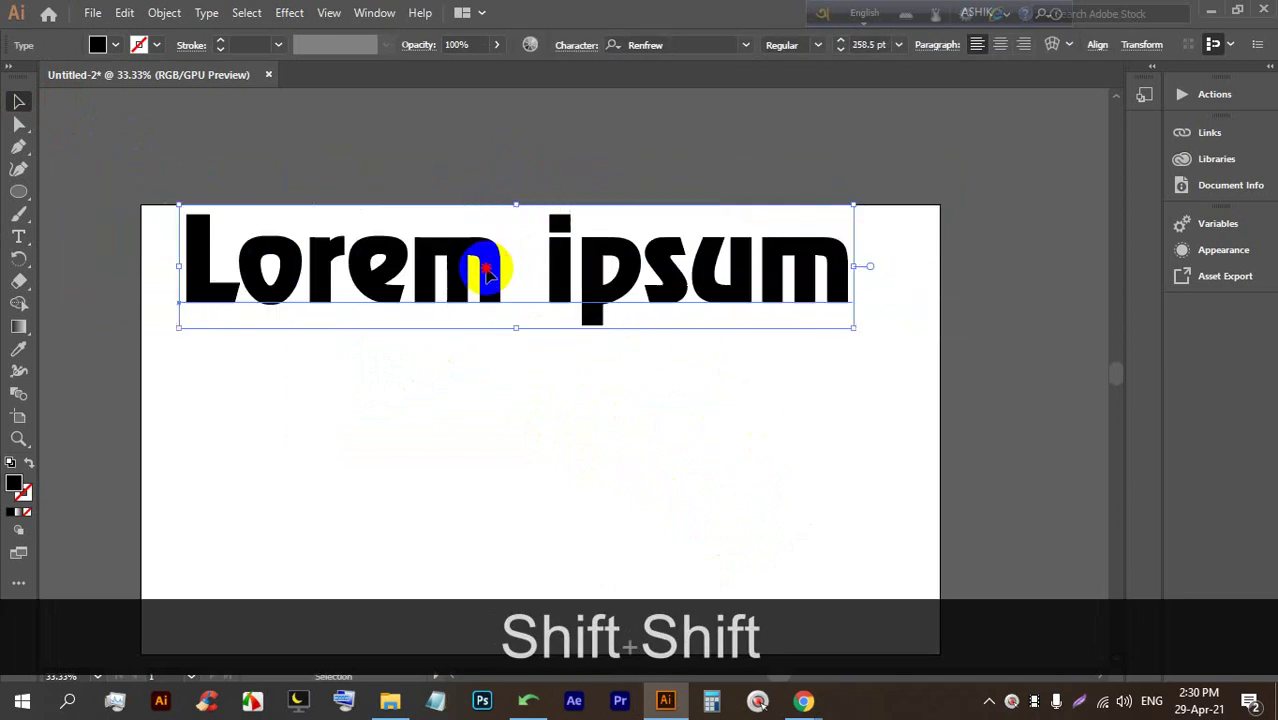
{"action": "scroll", "coordinate": [434, 344], "scroll_direction": "up", "scroll_amount": 1}
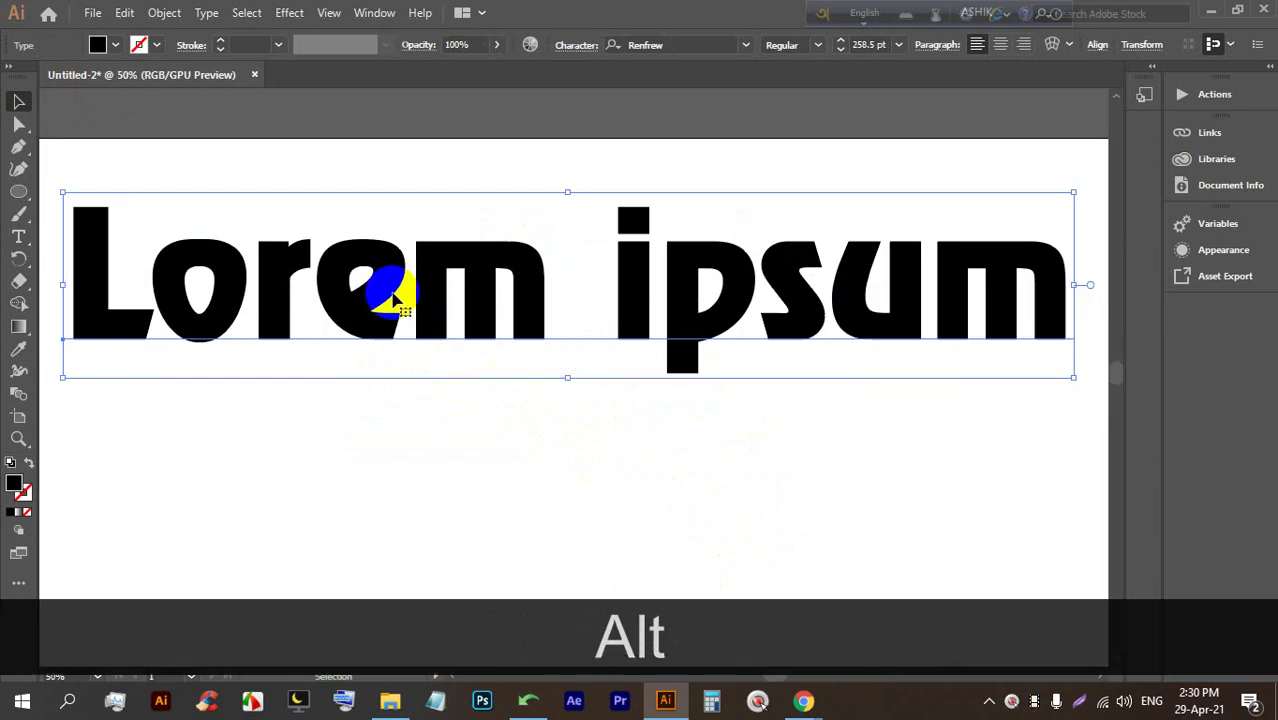
{"action": "left_click_drag", "start_coordinate": [395, 295], "coordinate": [435, 304]}
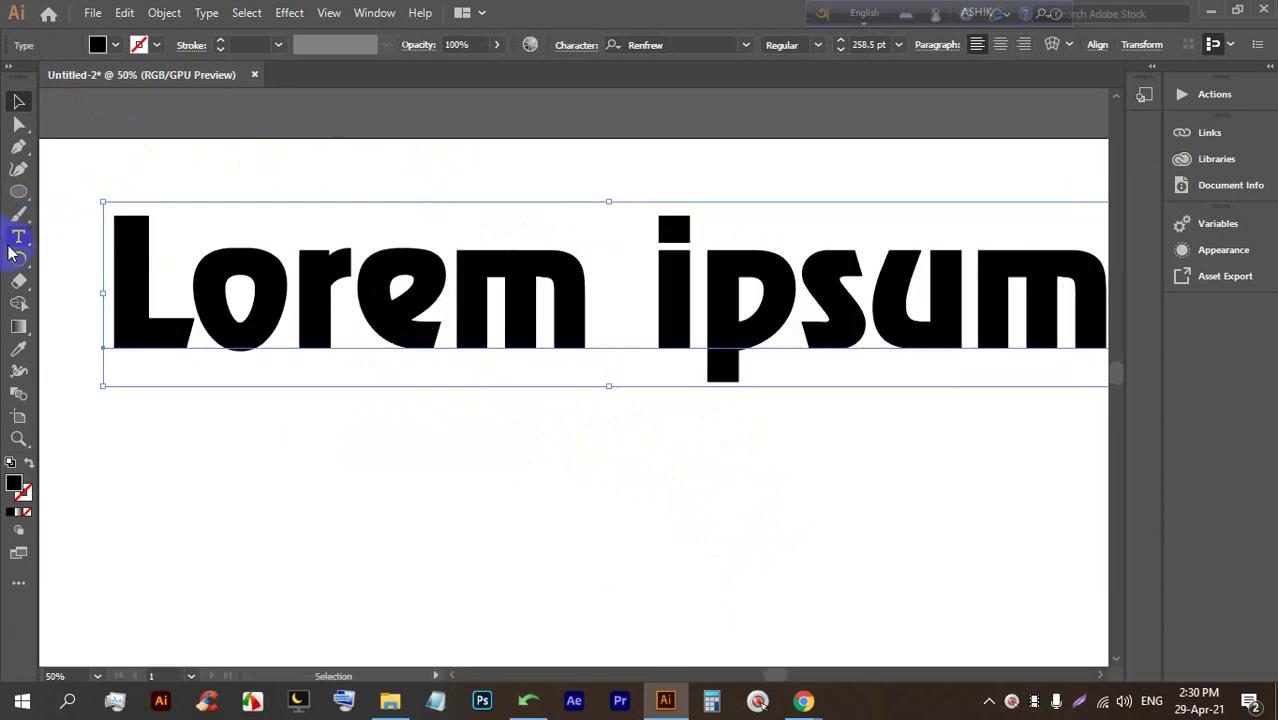
Select all characters of the "Lorem ipsum" text to show they are editable, then convert the text to outlines
{"action": "left_click", "coordinate": [18, 237]}
{"action": "left_click", "coordinate": [476, 287]}
{"action": "triple_click", "coordinate": [489, 289]}
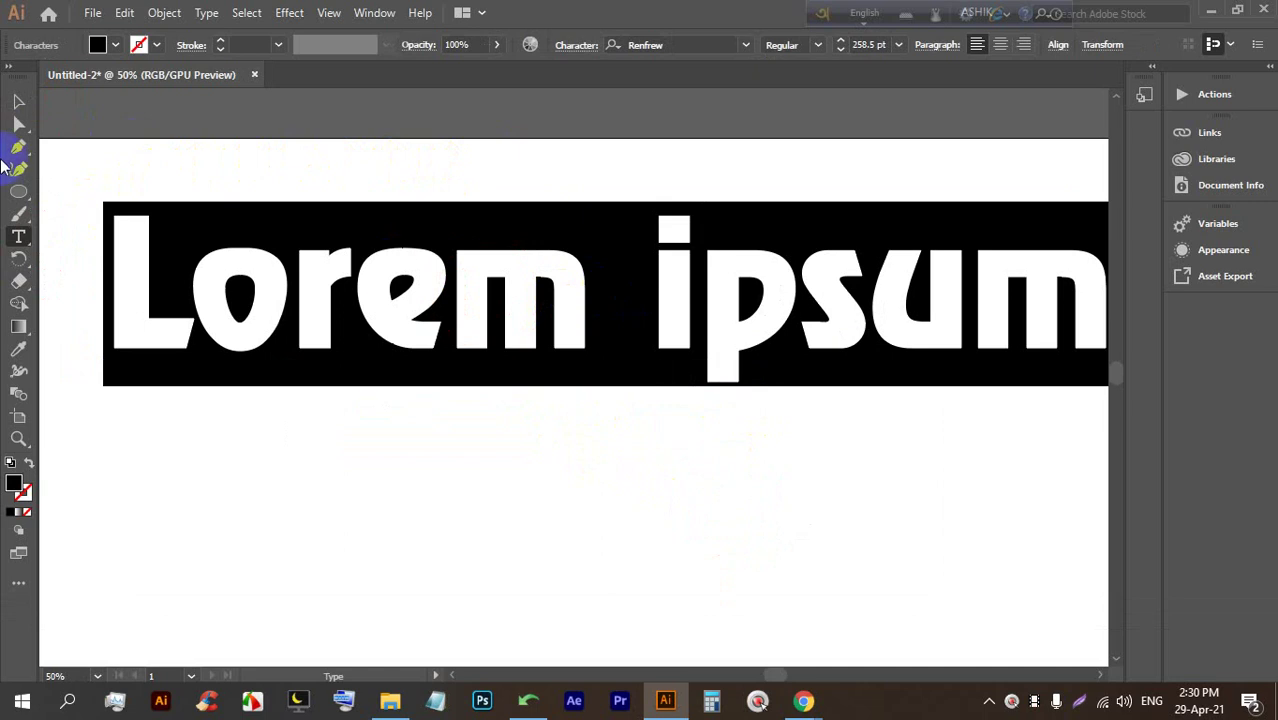
{"action": "left_click", "coordinate": [422, 157]}
{"action": "left_click", "coordinate": [456, 214]}
{"action": "right_click", "coordinate": [456, 264]}
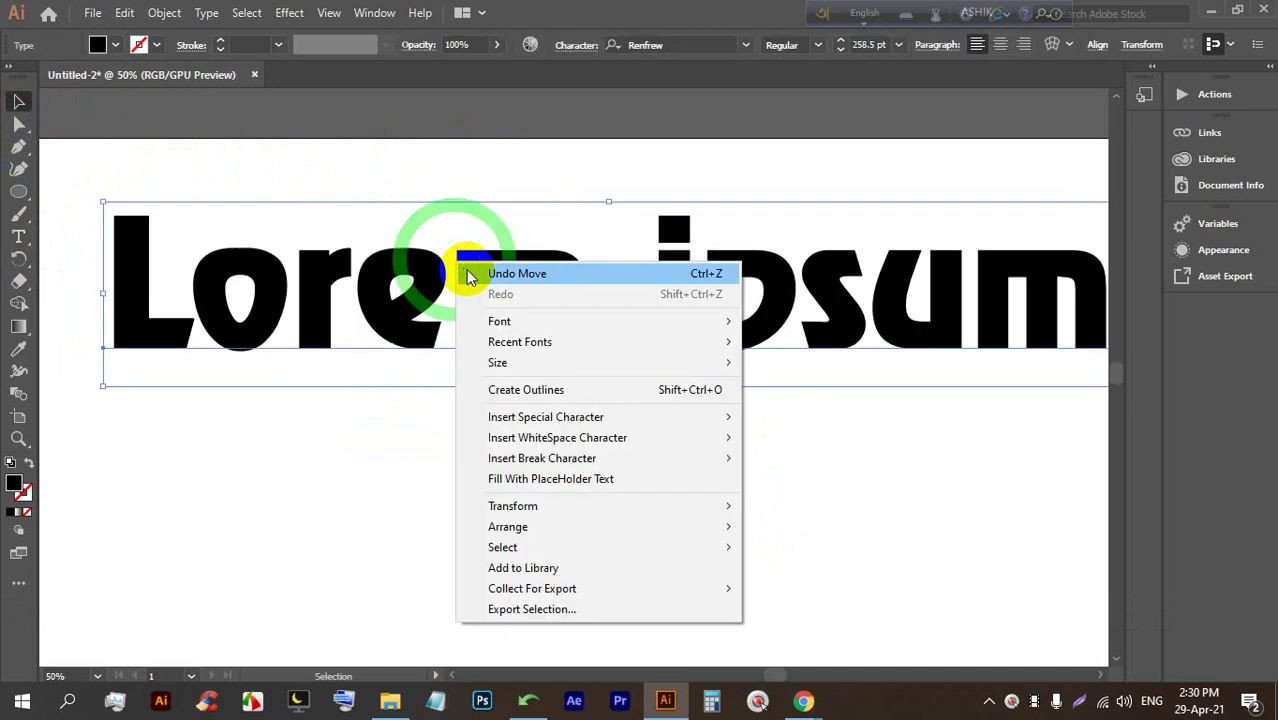
{"action": "left_click", "coordinate": [565, 389]}
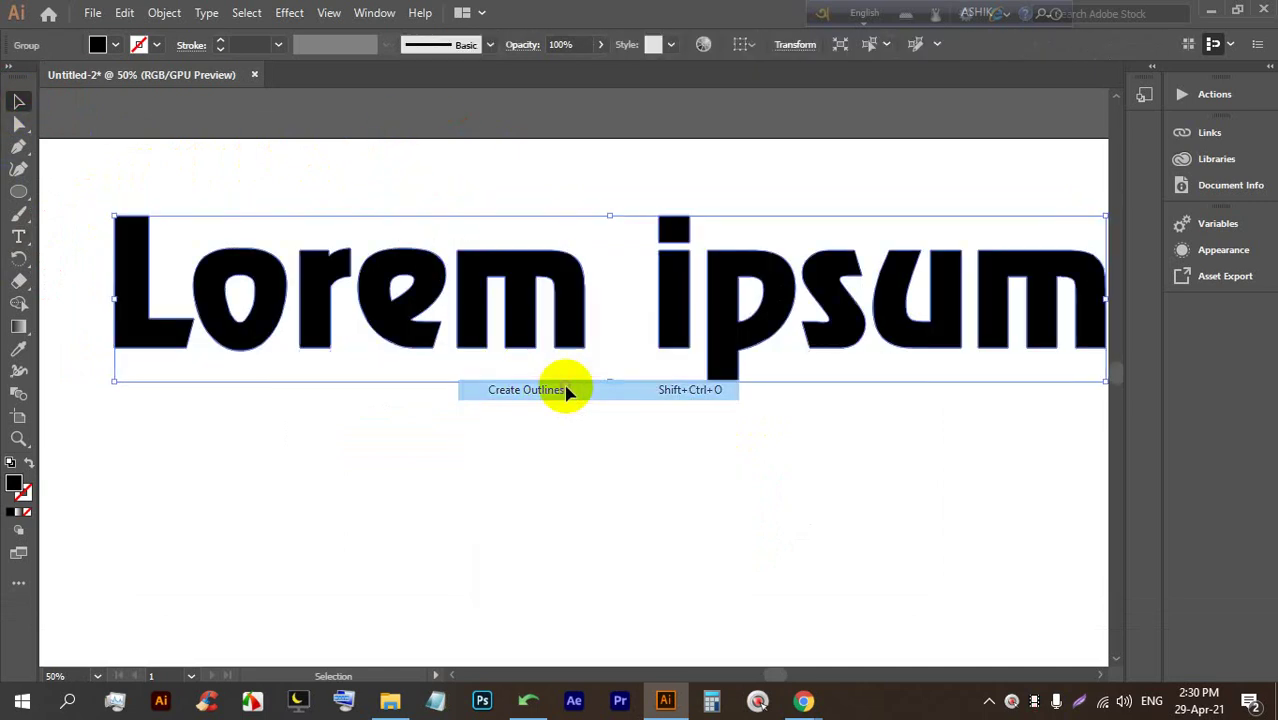
Check the outlined "Lorem ipsum" with the Type tool, then ungroup its letters
{"action": "left_click", "coordinate": [29, 233]}
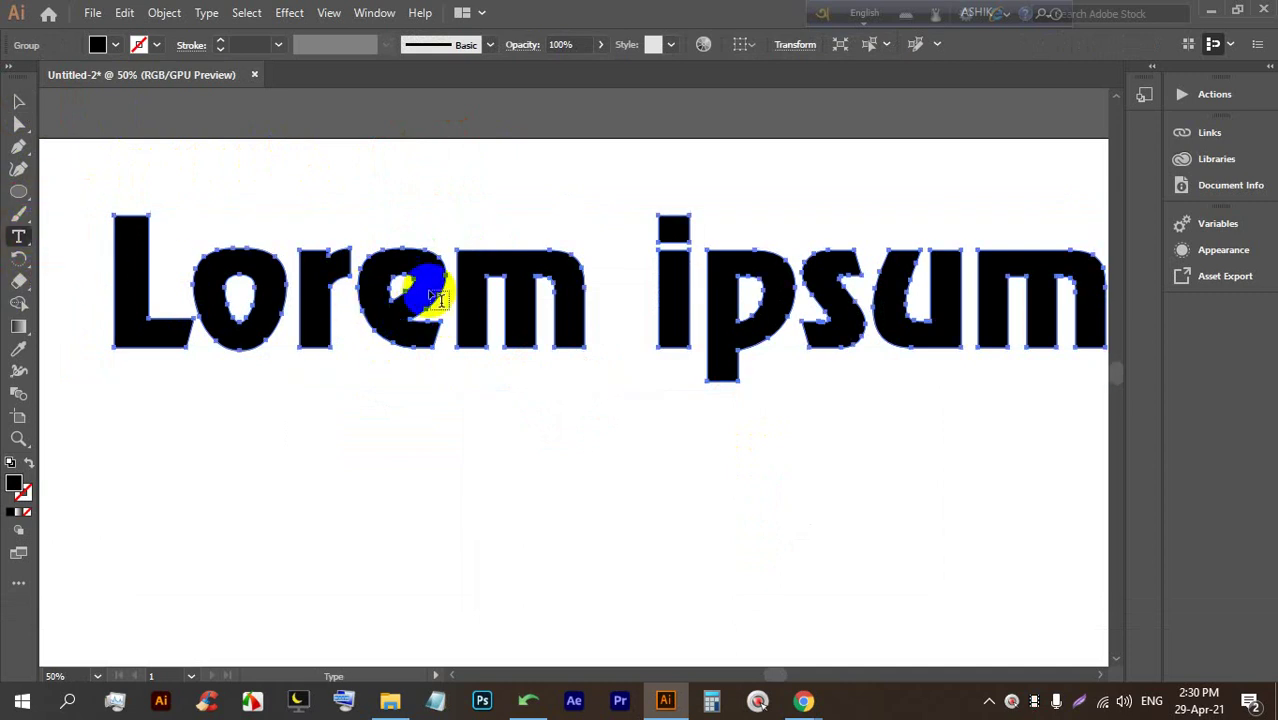
{"action": "left_click", "coordinate": [17, 101]}
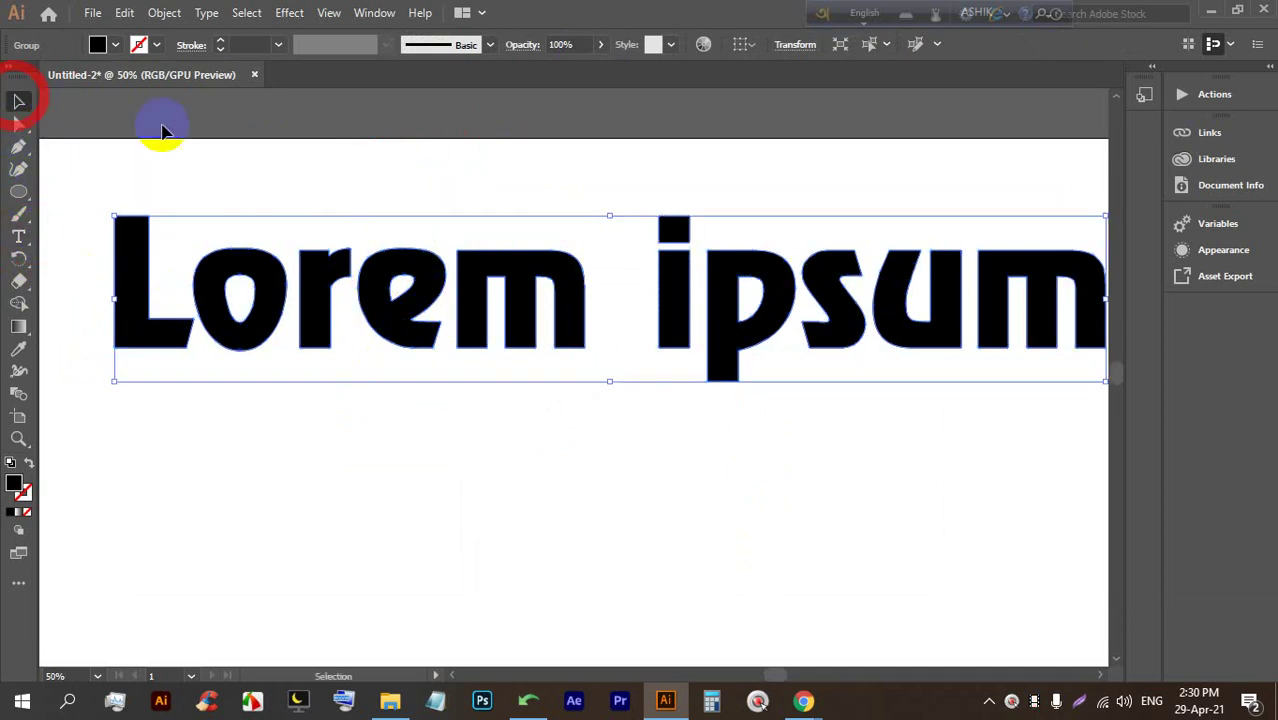
{"action": "right_click", "coordinate": [404, 300]}
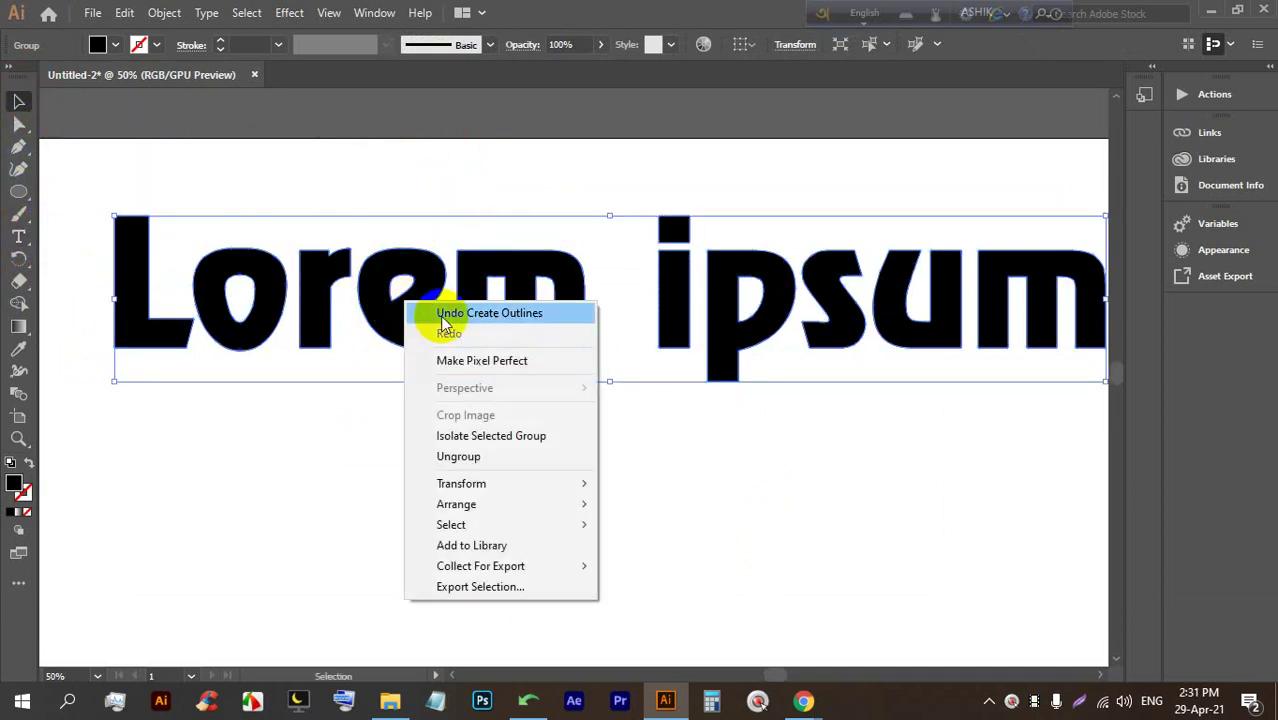
{"action": "left_click", "coordinate": [457, 458]}
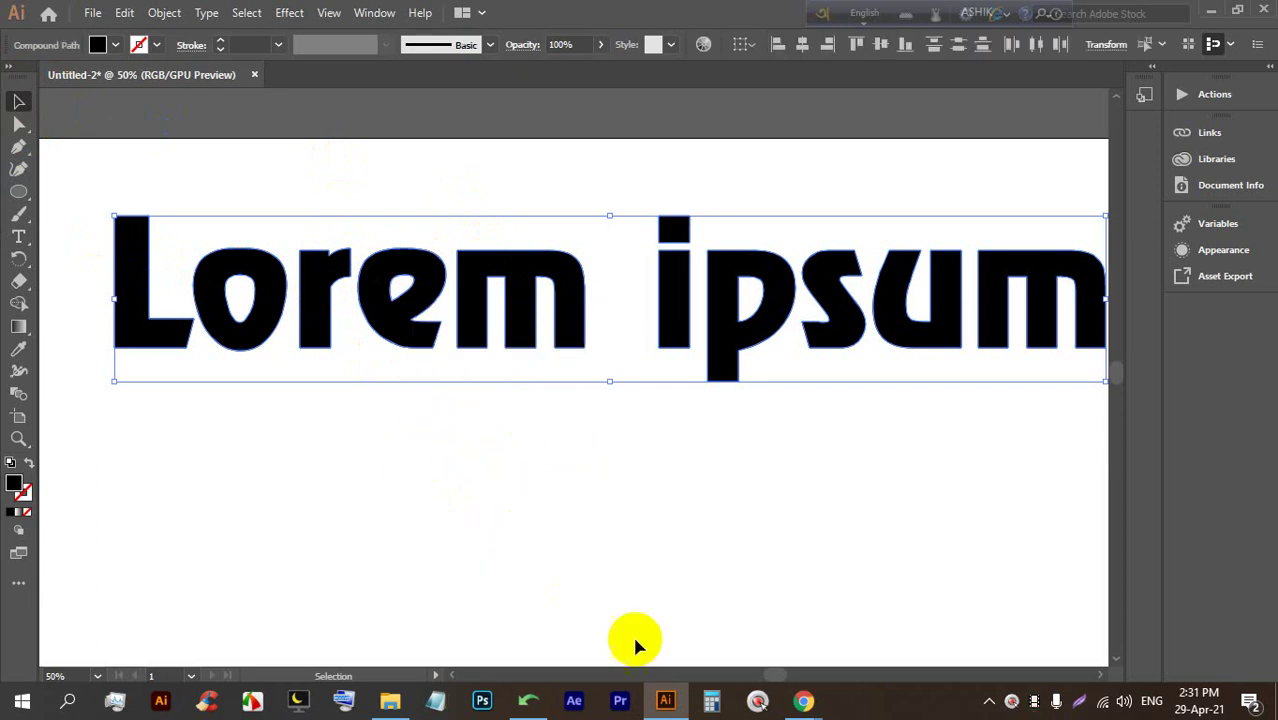
Switch to Google Meet in Chrome to check the class call, then return to Illustrator
{"action": "left_click", "coordinate": [805, 702]}
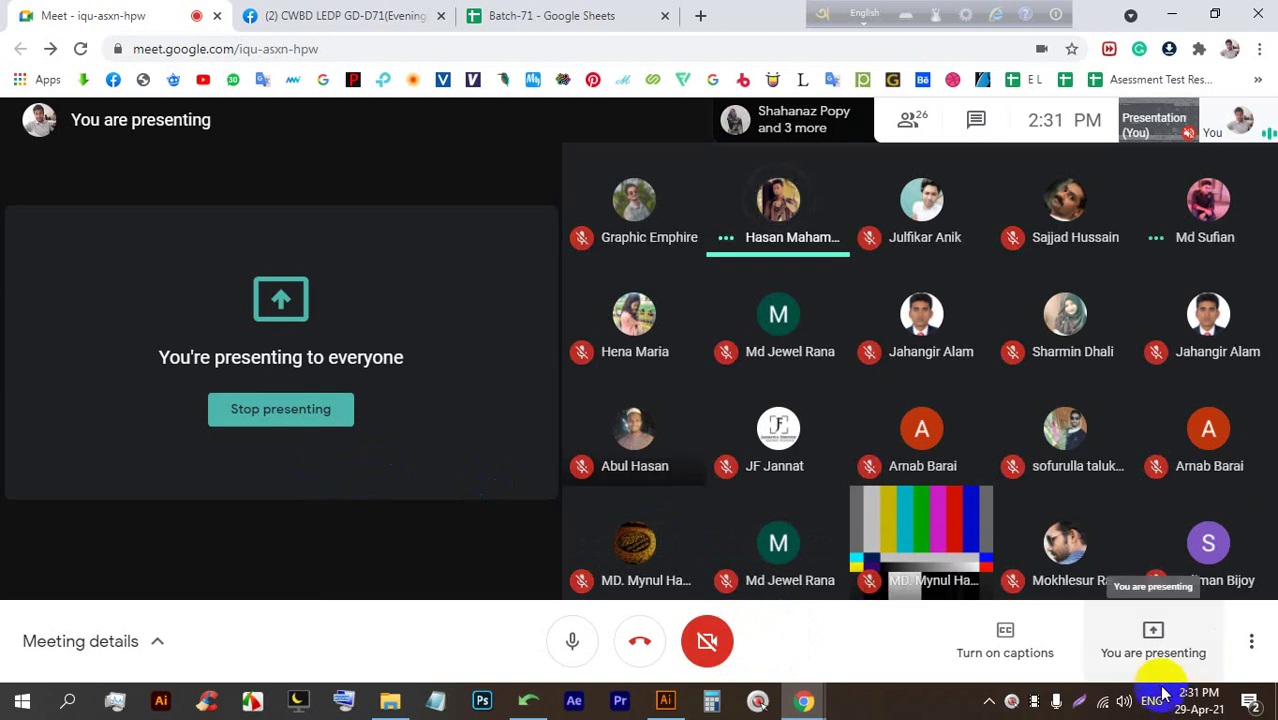
{"action": "left_click", "coordinate": [1124, 701]}
{"action": "left_click", "coordinate": [884, 699]}
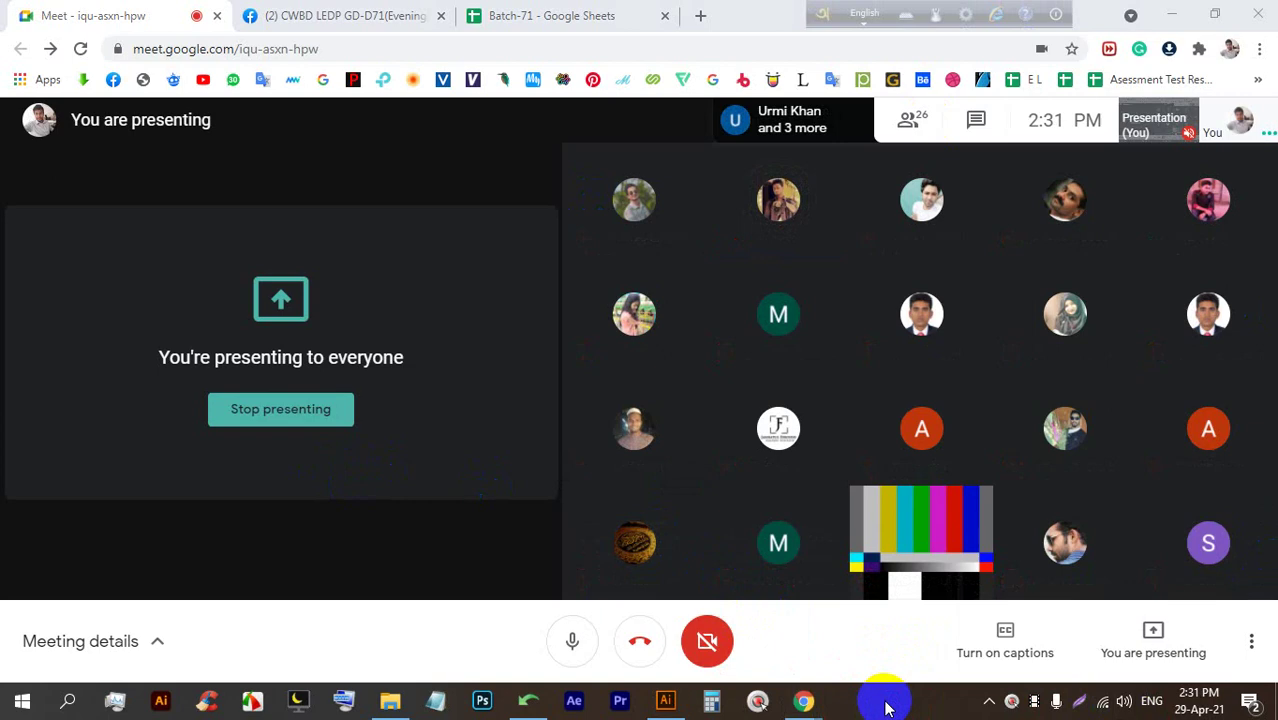
{"action": "left_click", "coordinate": [665, 701]}
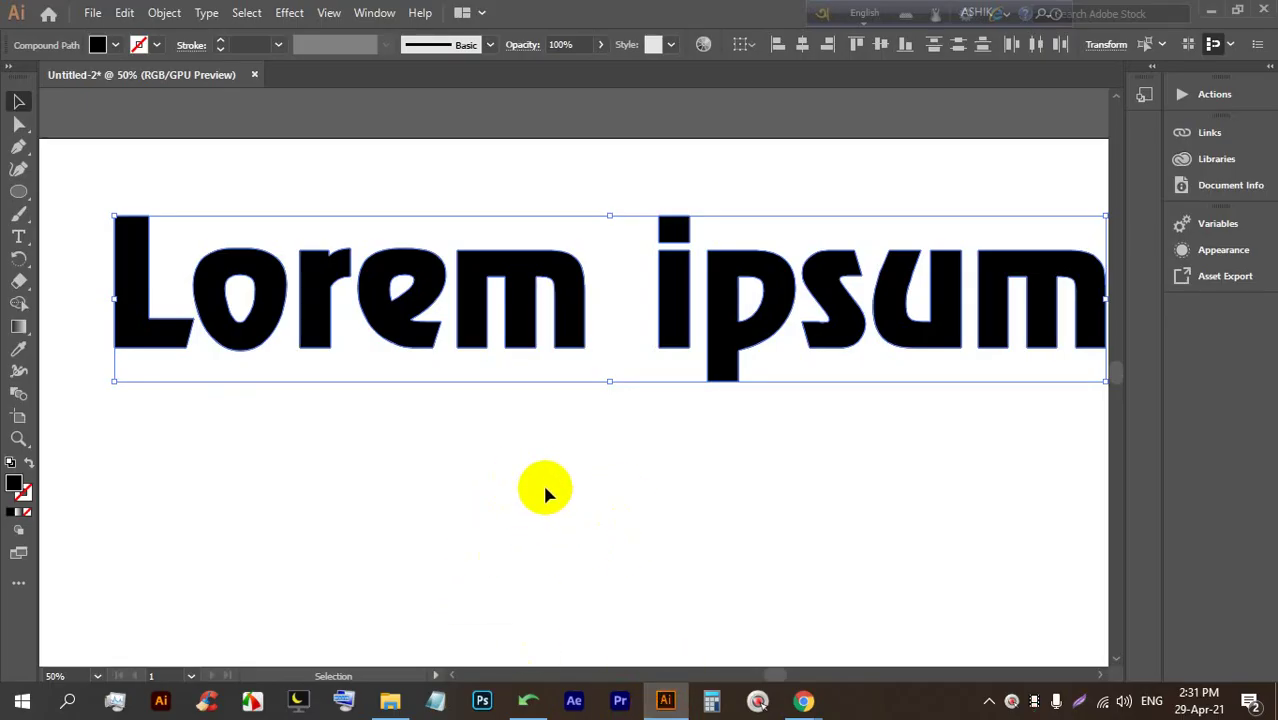
Select the outlined letter m of "Lorem" on its own to show the letters are separate
{"action": "left_click", "coordinate": [541, 300]}
{"action": "left_click", "coordinate": [495, 290]}
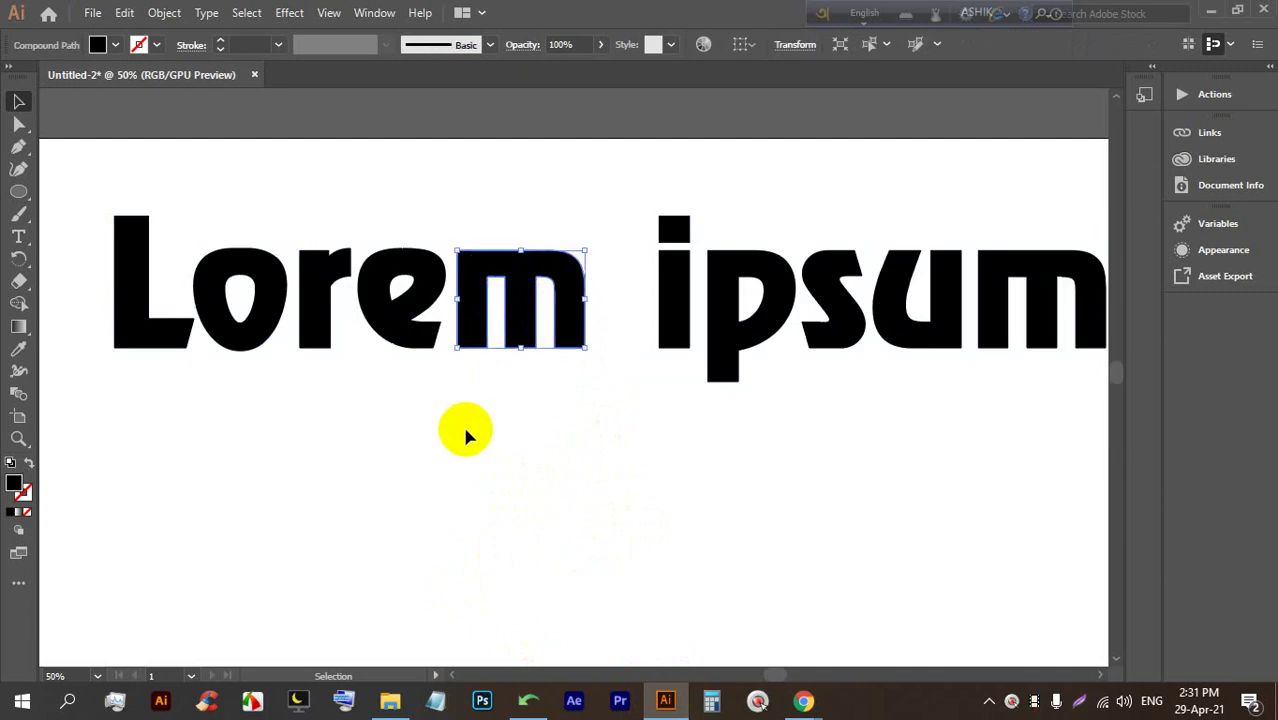
{"action": "left_click", "coordinate": [72, 383]}
Add new "Lorem ipsum" placeholder text below the outlined letters and enlarge it to 170.53 pt
{"action": "left_click", "coordinate": [22, 237]}
{"action": "left_click", "coordinate": [292, 446]}
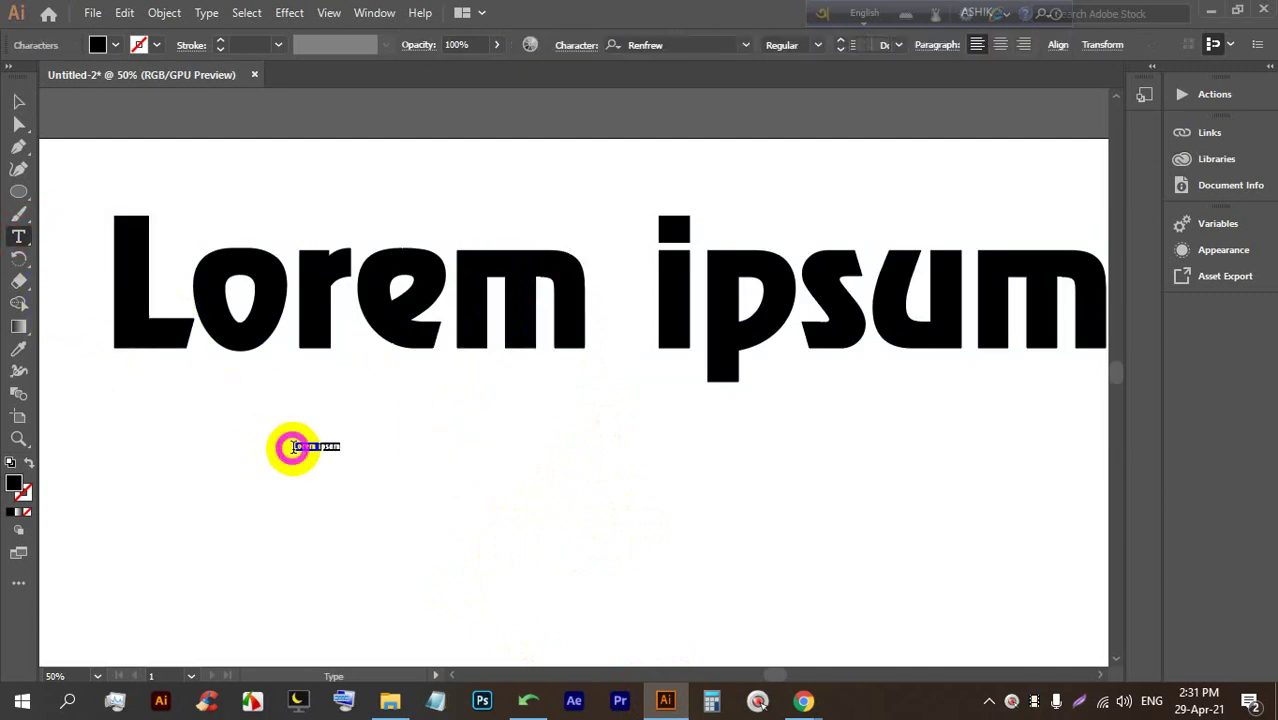
{"action": "left_click", "coordinate": [20, 101]}
{"action": "left_click_drag", "start_coordinate": [342, 455], "coordinate": [775, 560]}
{"action": "left_click_drag", "start_coordinate": [562, 555], "coordinate": [475, 490]}
{"action": "left_click_drag", "start_coordinate": [696, 500], "coordinate": [868, 572]}
Delete the large outlined letters and set up two copies of the 170.53 pt "Lorem ipsum" text, one above the other
{"action": "left_click", "coordinate": [570, 318]}
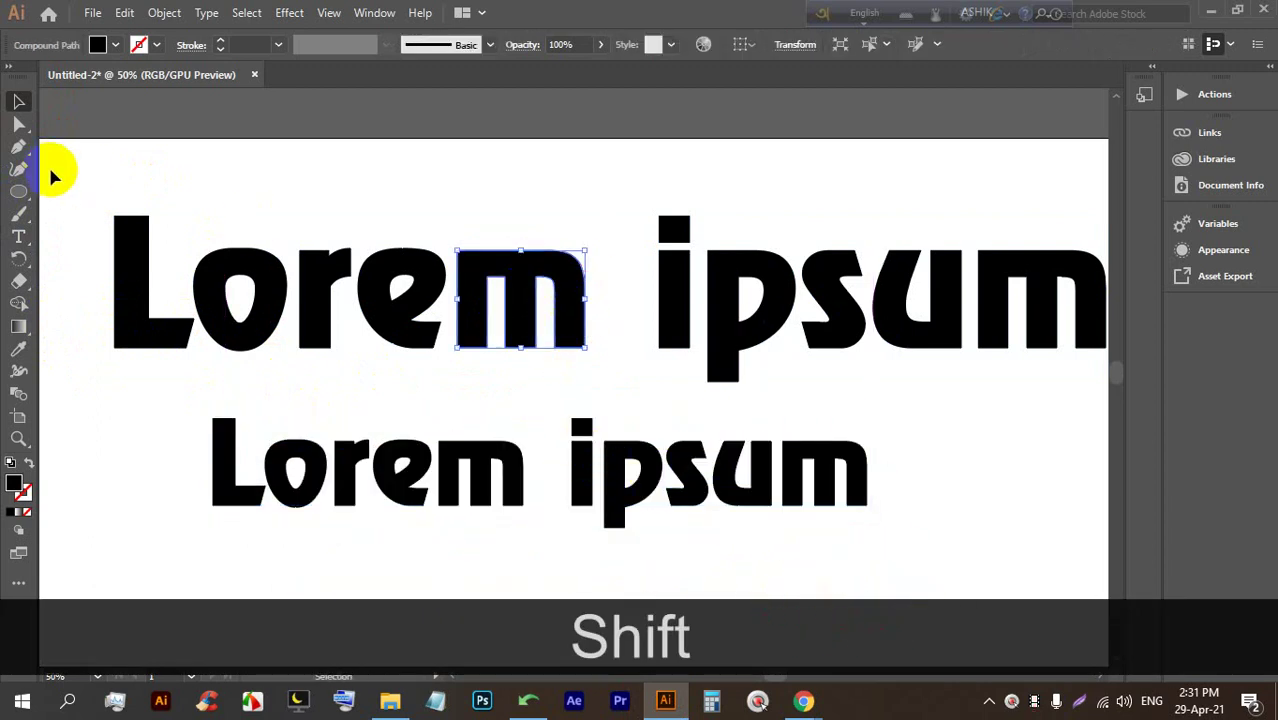
{"action": "scroll", "coordinate": [887, 310], "scroll_direction": "right", "scroll_amount": 2}
{"action": "left_click", "coordinate": [919, 328]}
{"action": "key", "text": "BackSpace"}
{"action": "left_click_drag", "start_coordinate": [633, 450], "coordinate": [546, 448]}
Convert the upper "Lorem ipsum" text to outlines and ungroup it into separate letters
{"action": "left_click", "coordinate": [528, 271]}
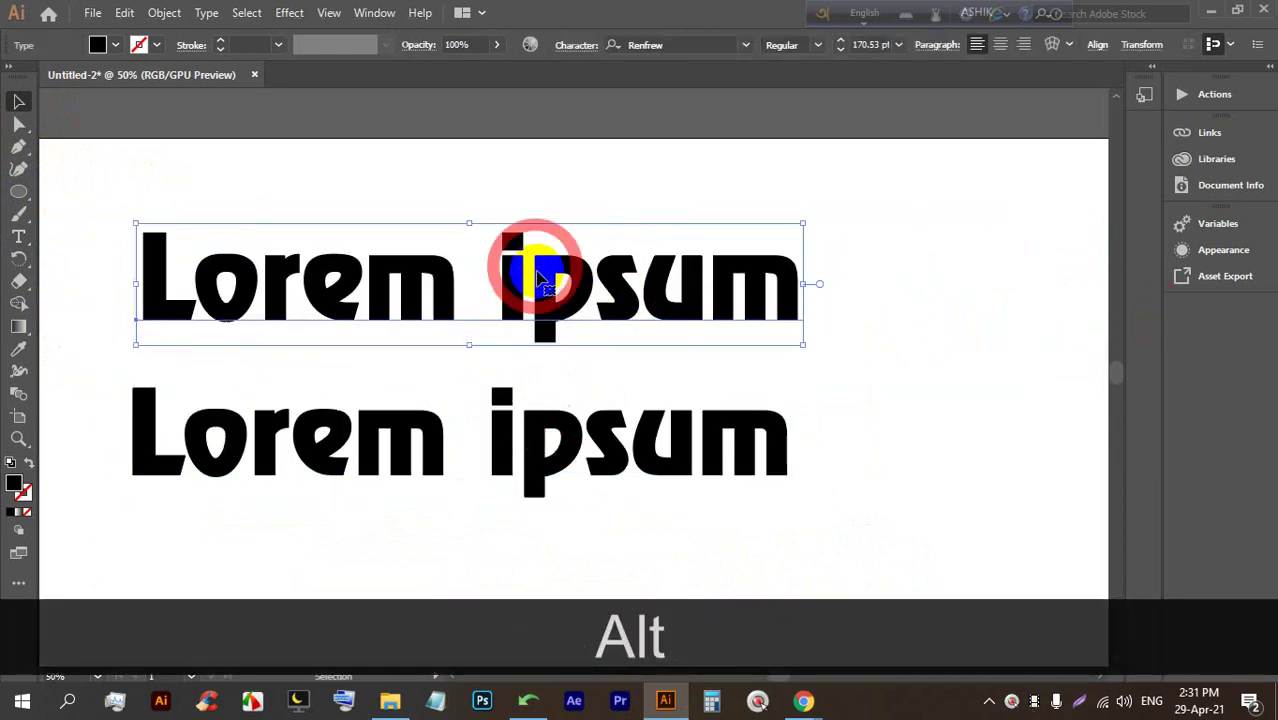
{"action": "right_click", "coordinate": [538, 282]}
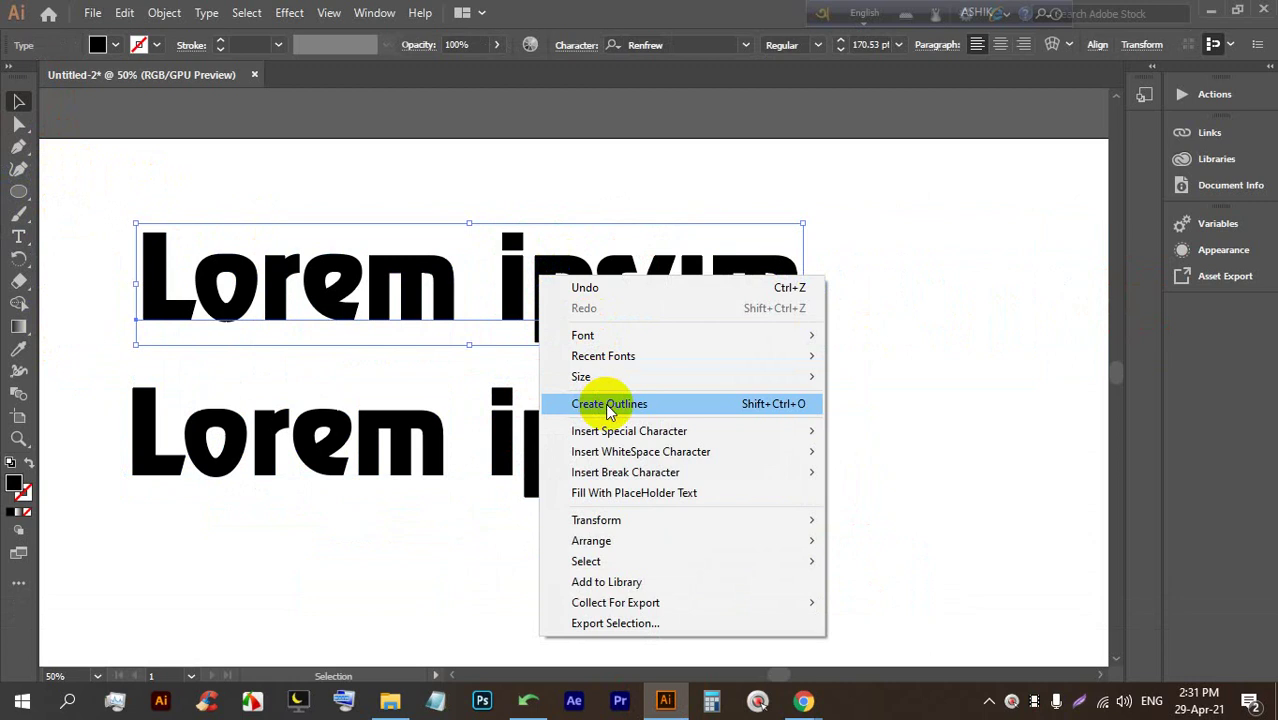
{"action": "left_click", "coordinate": [795, 404]}
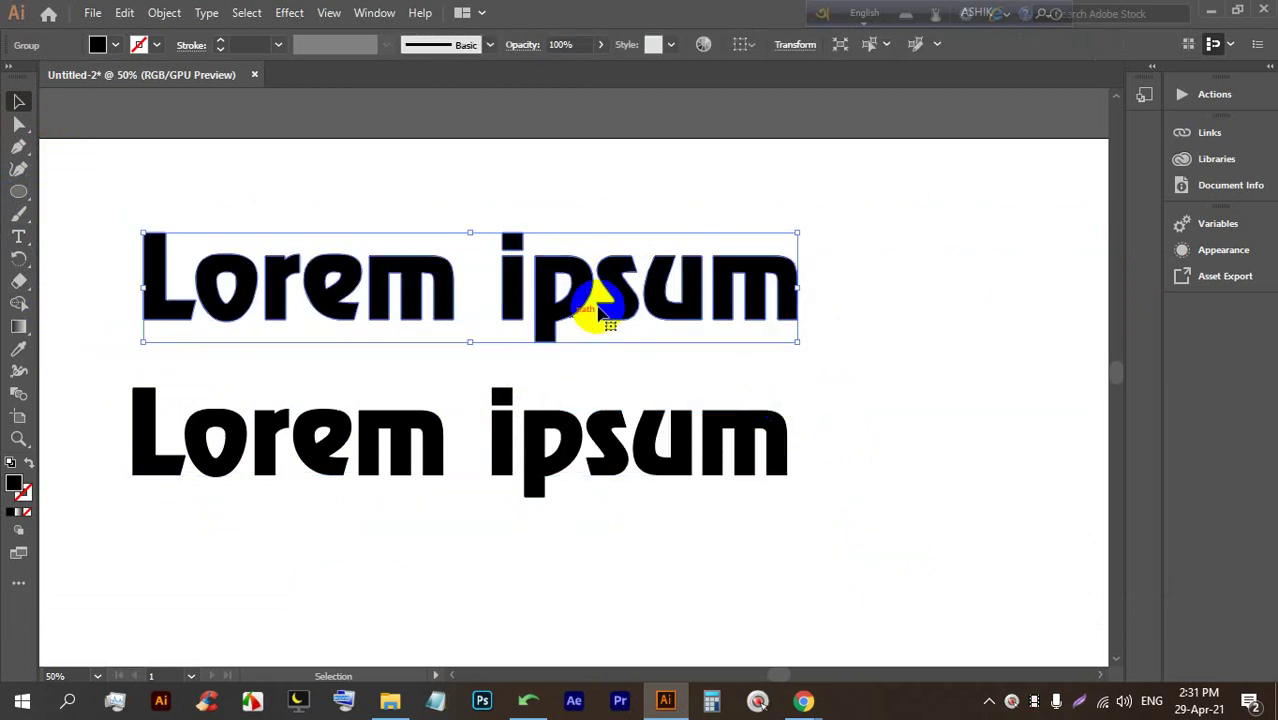
{"action": "left_click", "coordinate": [449, 174]}
{"action": "left_click", "coordinate": [323, 268]}
{"action": "right_click", "coordinate": [546, 264]}
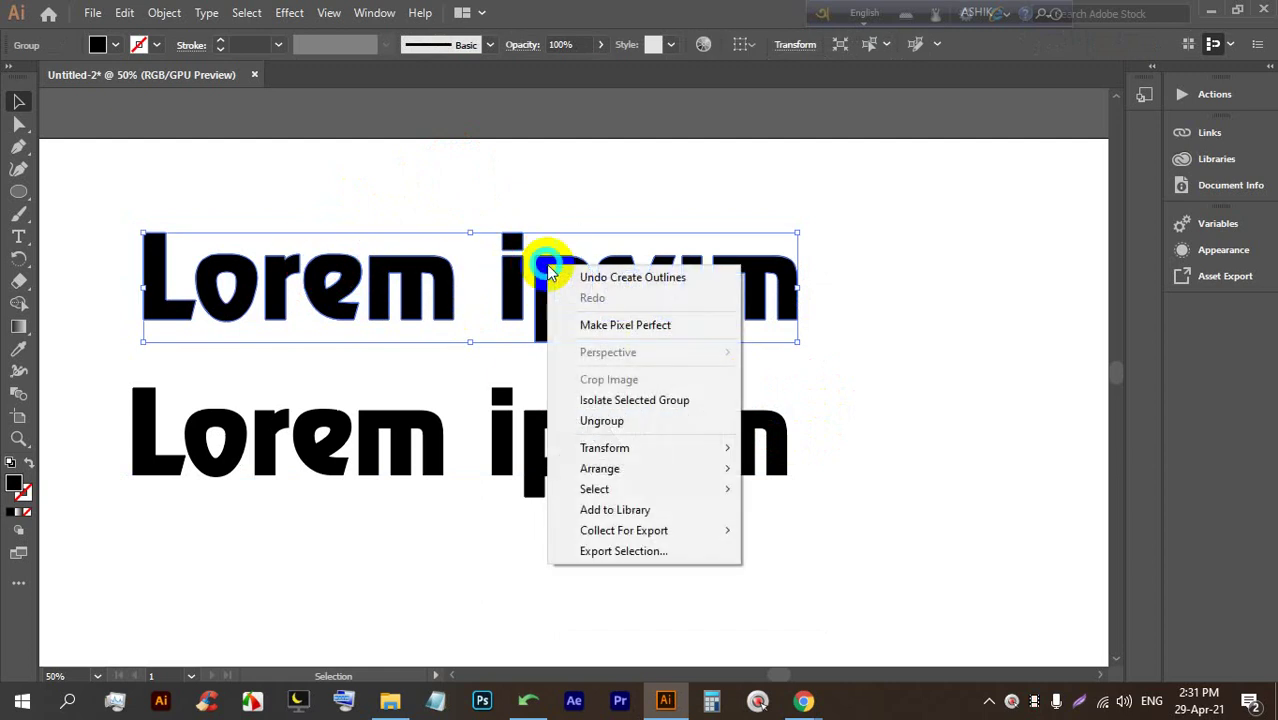
{"action": "left_click", "coordinate": [624, 420]}
{"action": "left_click", "coordinate": [901, 297]}
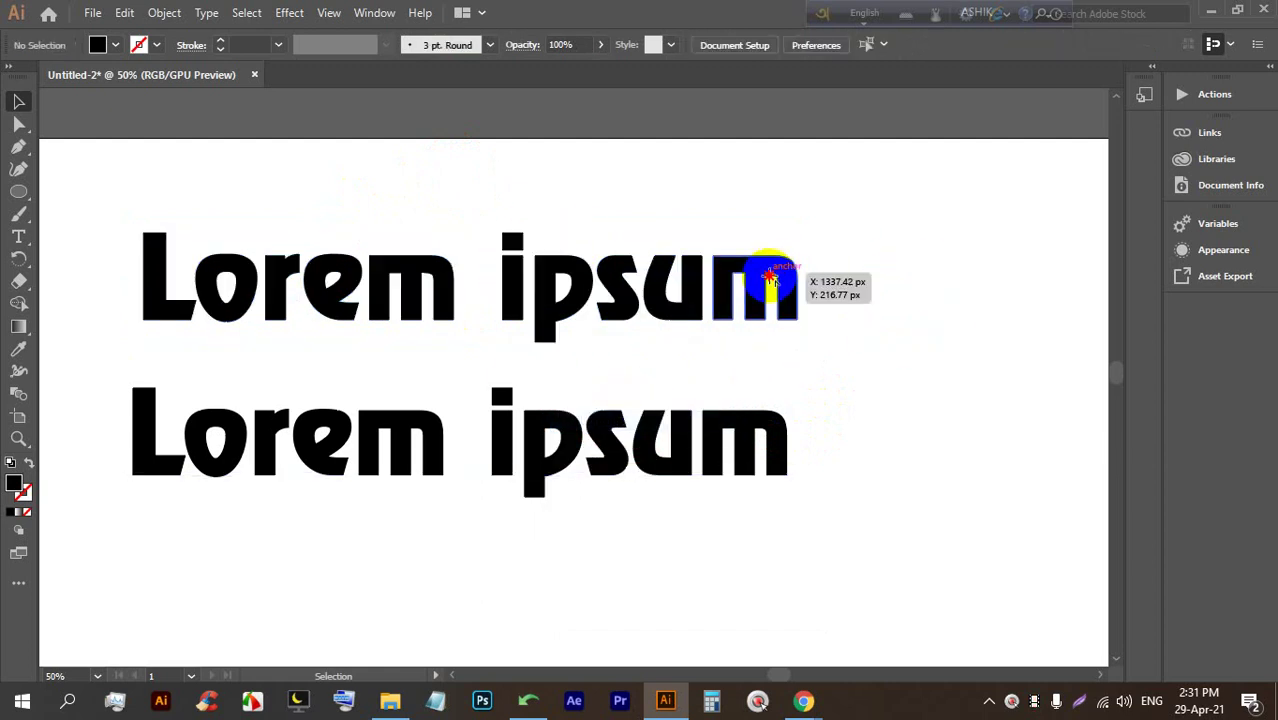
Move individual letters of the upper "Lorem ipsum" off the baseline and tilt the letter r
{"action": "left_click_drag", "start_coordinate": [765, 285], "coordinate": [780, 286]}
{"action": "left_click_drag", "start_coordinate": [679, 285], "coordinate": [672, 257]}
{"action": "left_click_drag", "start_coordinate": [628, 298], "coordinate": [510, 214]}
{"action": "left_click_drag", "start_coordinate": [426, 270], "coordinate": [438, 236]}
{"action": "left_click_drag", "start_coordinate": [322, 282], "coordinate": [258, 265]}
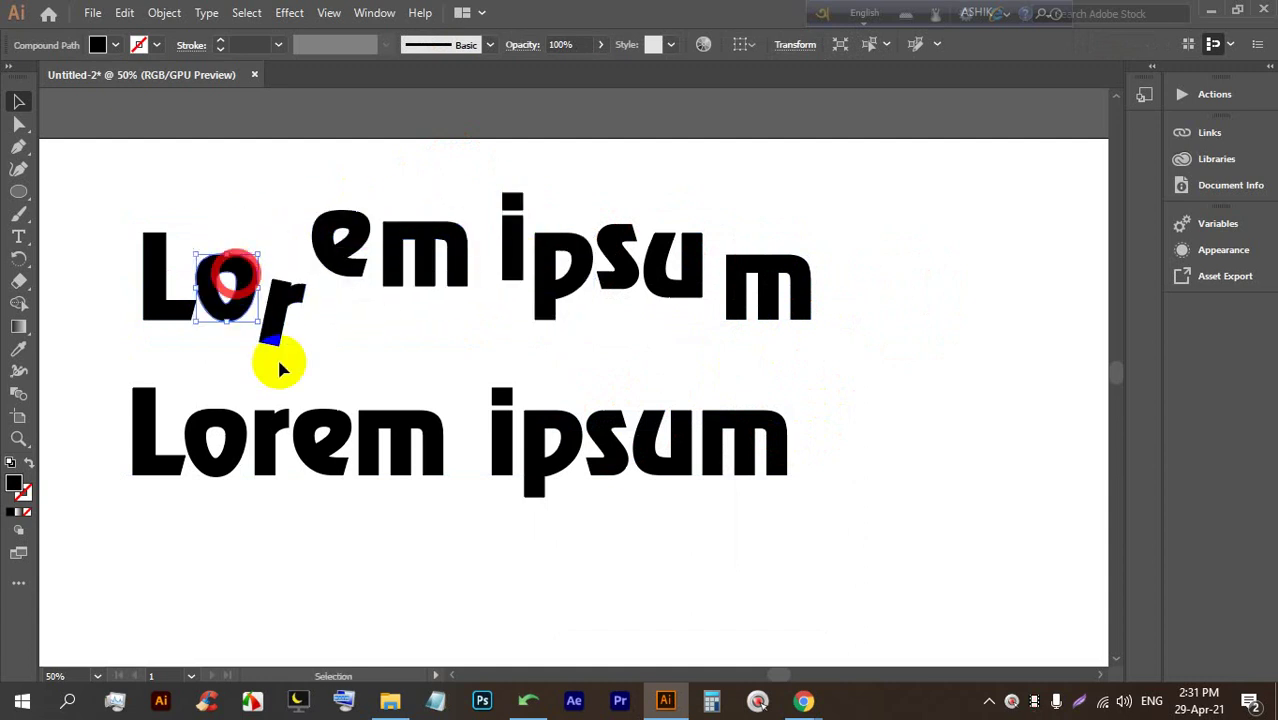
Move the lower "Lorem ipsum" text further down, away from the scattered letters
{"action": "left_click", "coordinate": [322, 440]}
{"action": "right_click", "coordinate": [333, 458]}
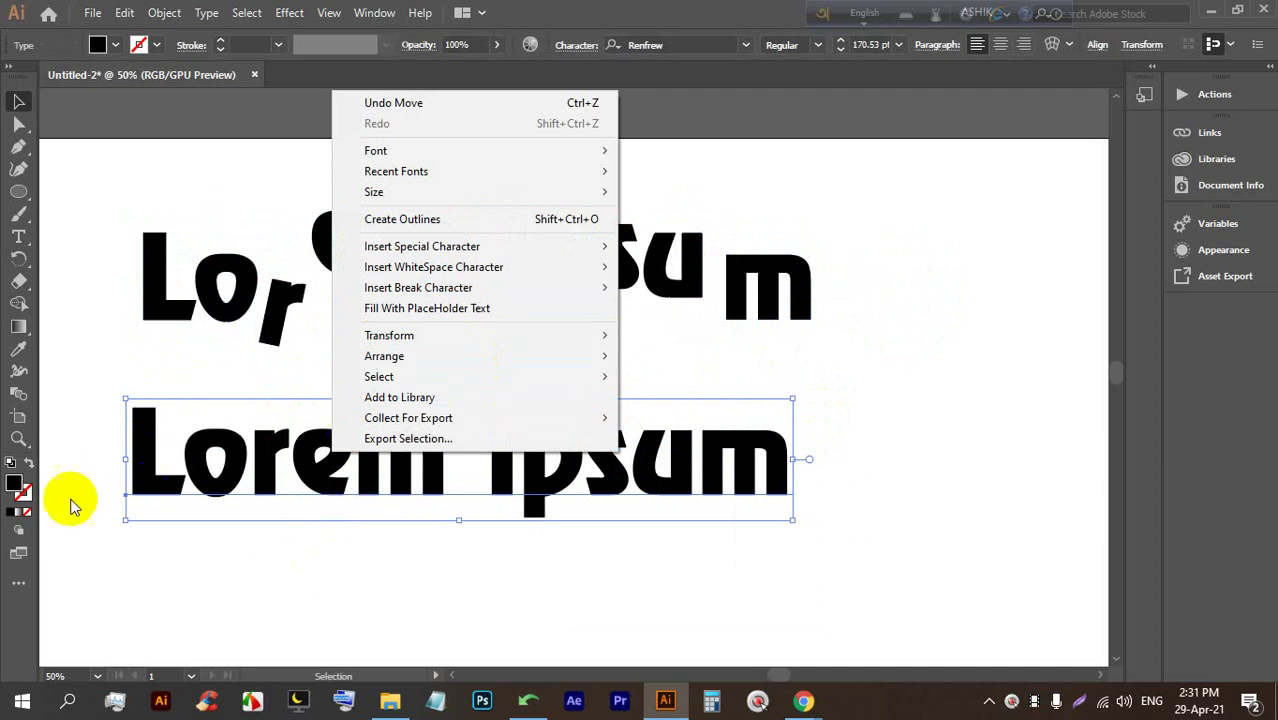
{"action": "left_click", "coordinate": [280, 483]}
{"action": "left_click_drag", "start_coordinate": [499, 285], "coordinate": [580, 352]}
{"action": "scroll", "coordinate": [600, 320], "scroll_direction": "down", "scroll_amount": 3}
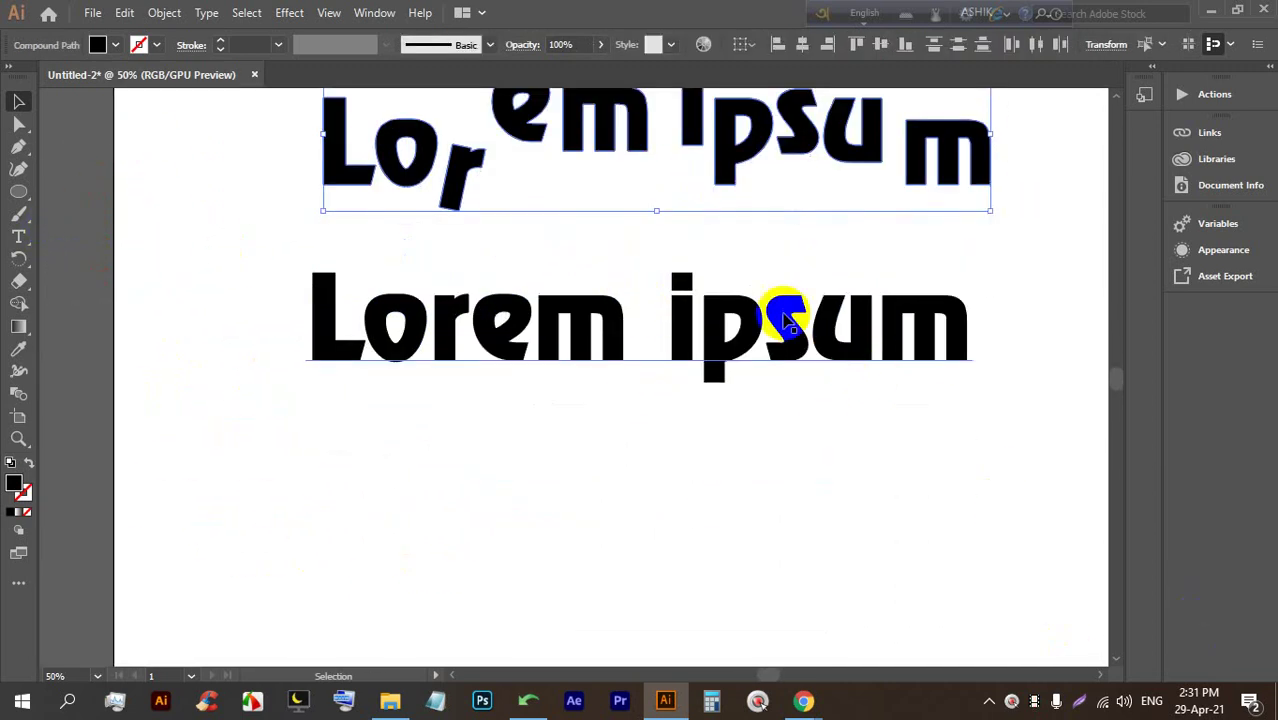
{"action": "left_click_drag", "start_coordinate": [782, 320], "coordinate": [745, 375]}
Expand the lower "Lorem ipsum" text with Object and Fill enabled, then ungroup the result
{"action": "left_click", "coordinate": [999, 428]}
{"action": "left_click", "coordinate": [639, 417]}
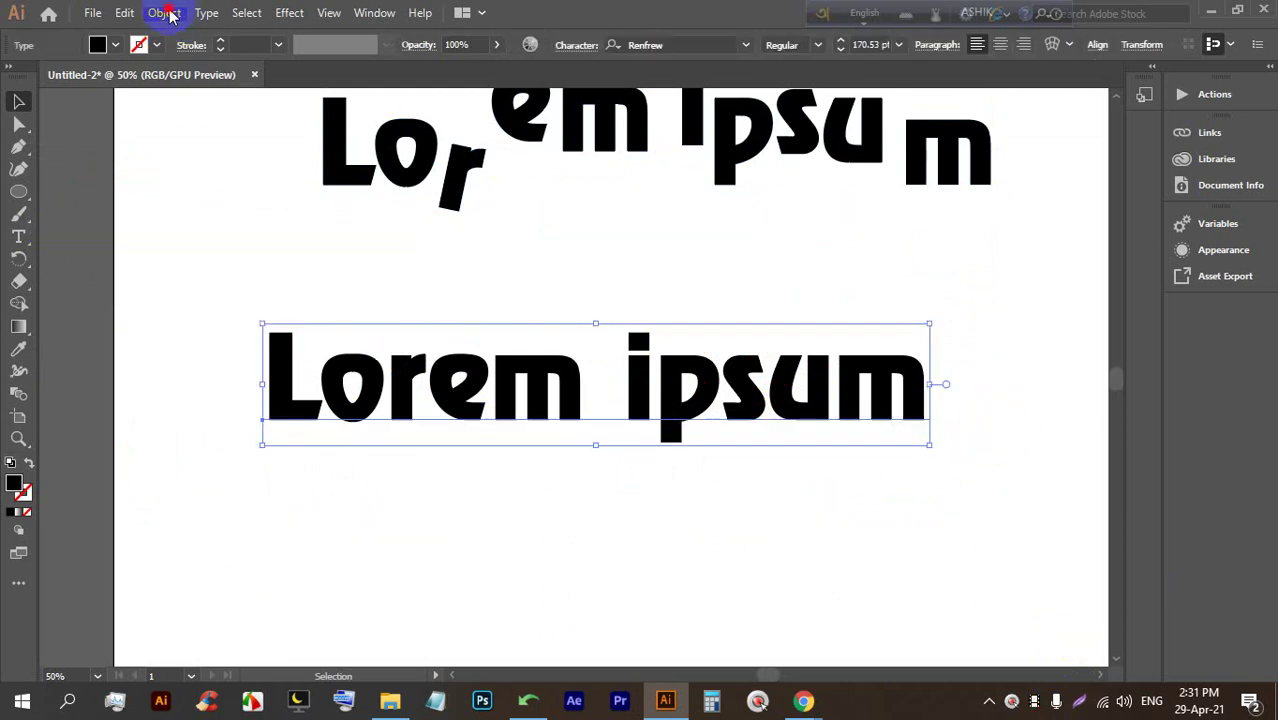
{"action": "left_click", "coordinate": [166, 13]}
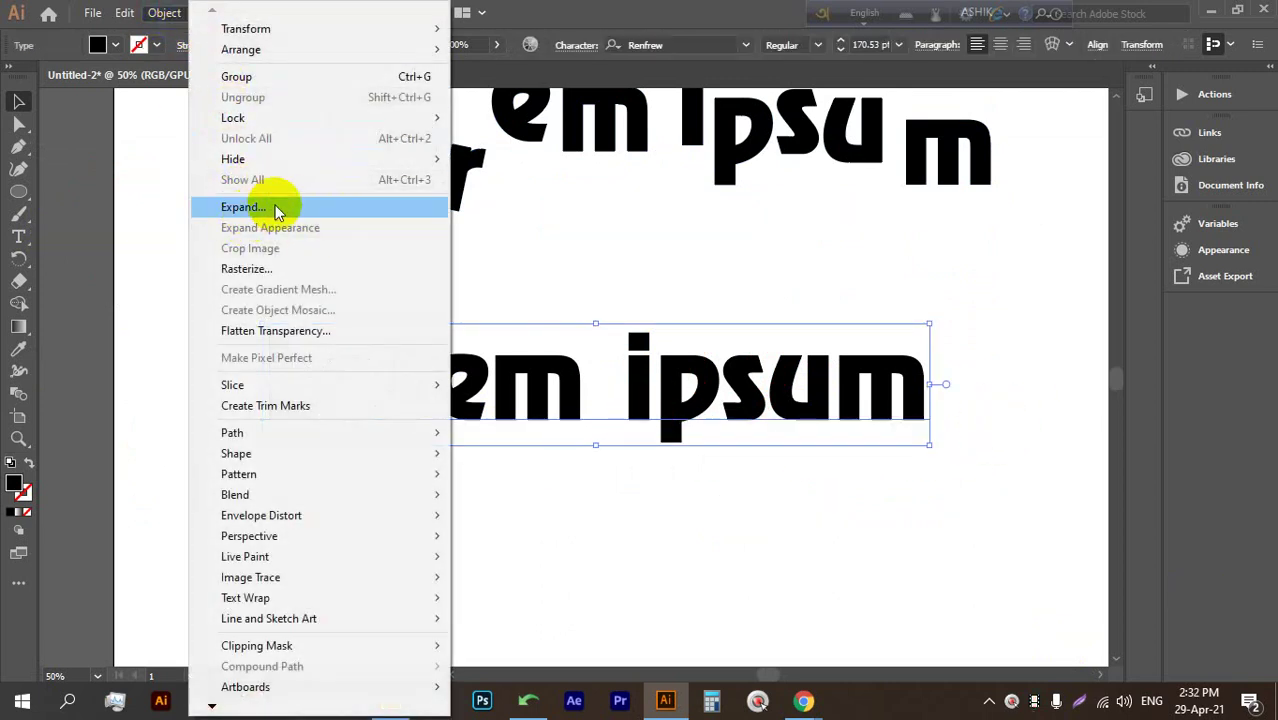
{"action": "left_click", "coordinate": [240, 207]}
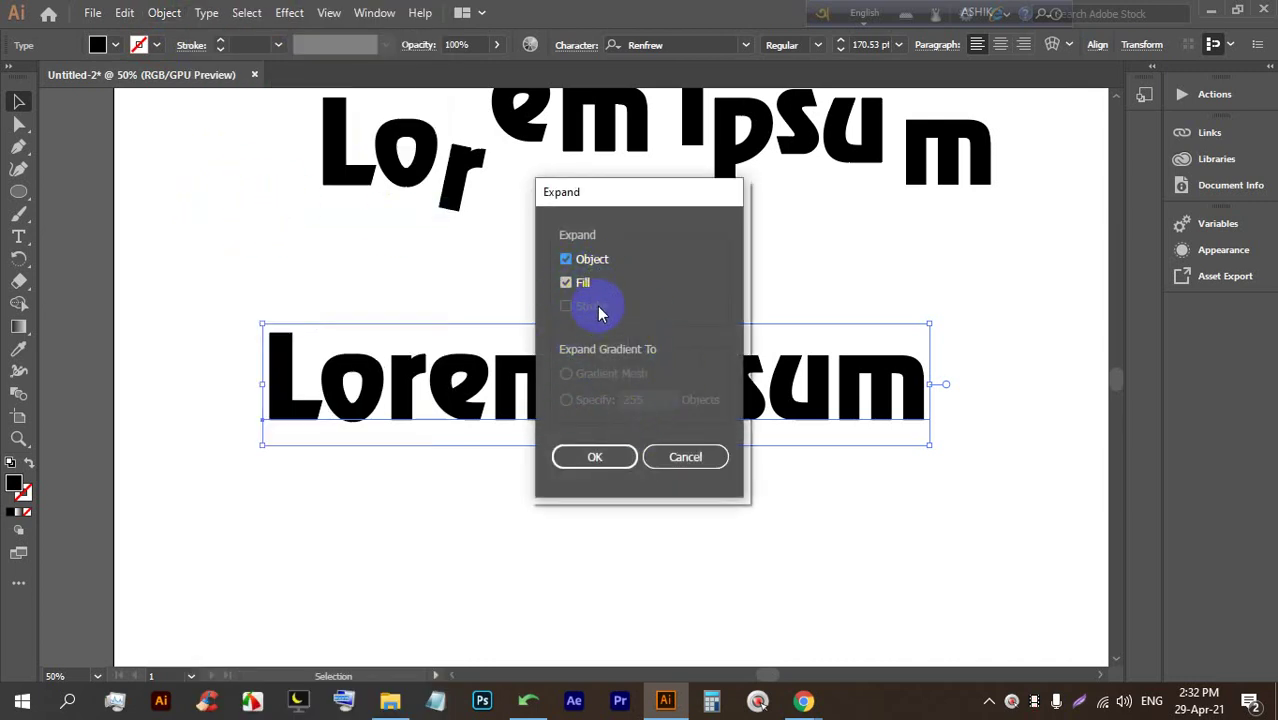
{"action": "left_click", "coordinate": [614, 467]}
{"action": "right_click", "coordinate": [664, 398]}
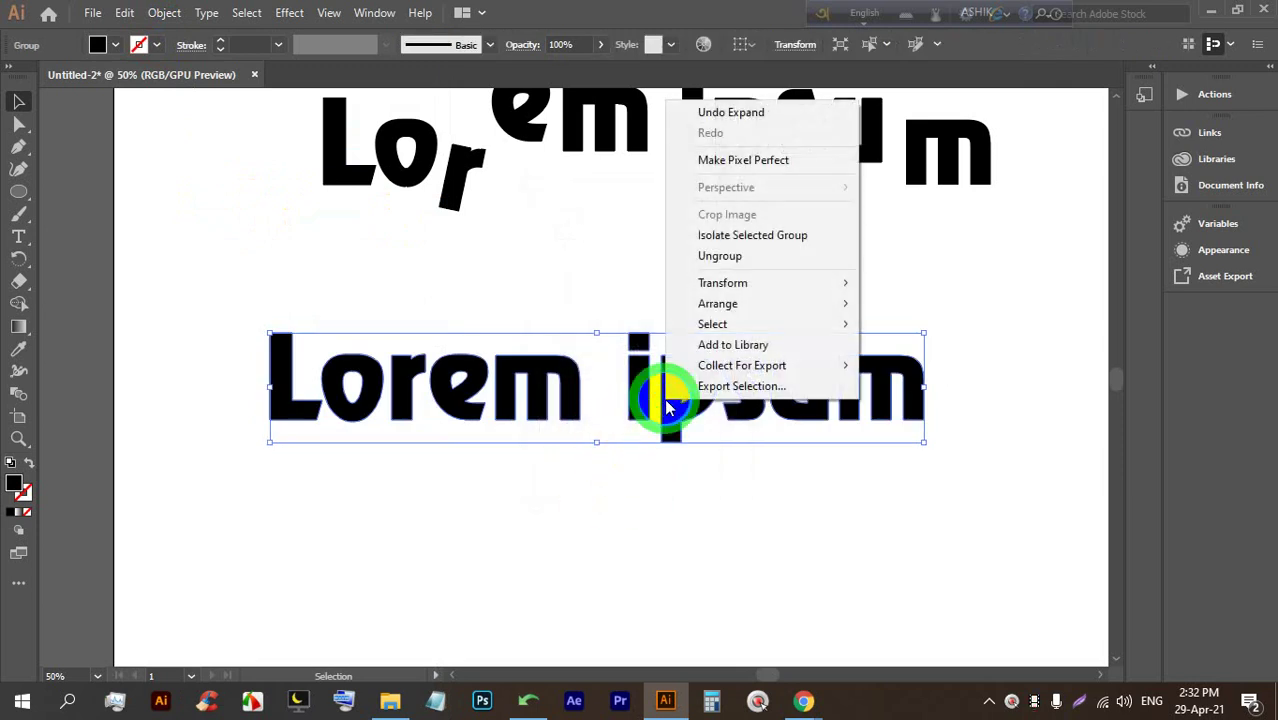
{"action": "left_click", "coordinate": [733, 256]}
Select the expanded letters one after another, ending with the L, to examine whether each is a separate object
{"action": "left_click", "coordinate": [899, 271]}
{"action": "left_click", "coordinate": [907, 414]}
{"action": "left_click", "coordinate": [727, 400]}
{"action": "left_click", "coordinate": [665, 405]}
{"action": "left_click", "coordinate": [637, 388]}
{"action": "left_click", "coordinate": [549, 385]}
{"action": "left_click", "coordinate": [398, 375]}
{"action": "left_click", "coordinate": [287, 399]}
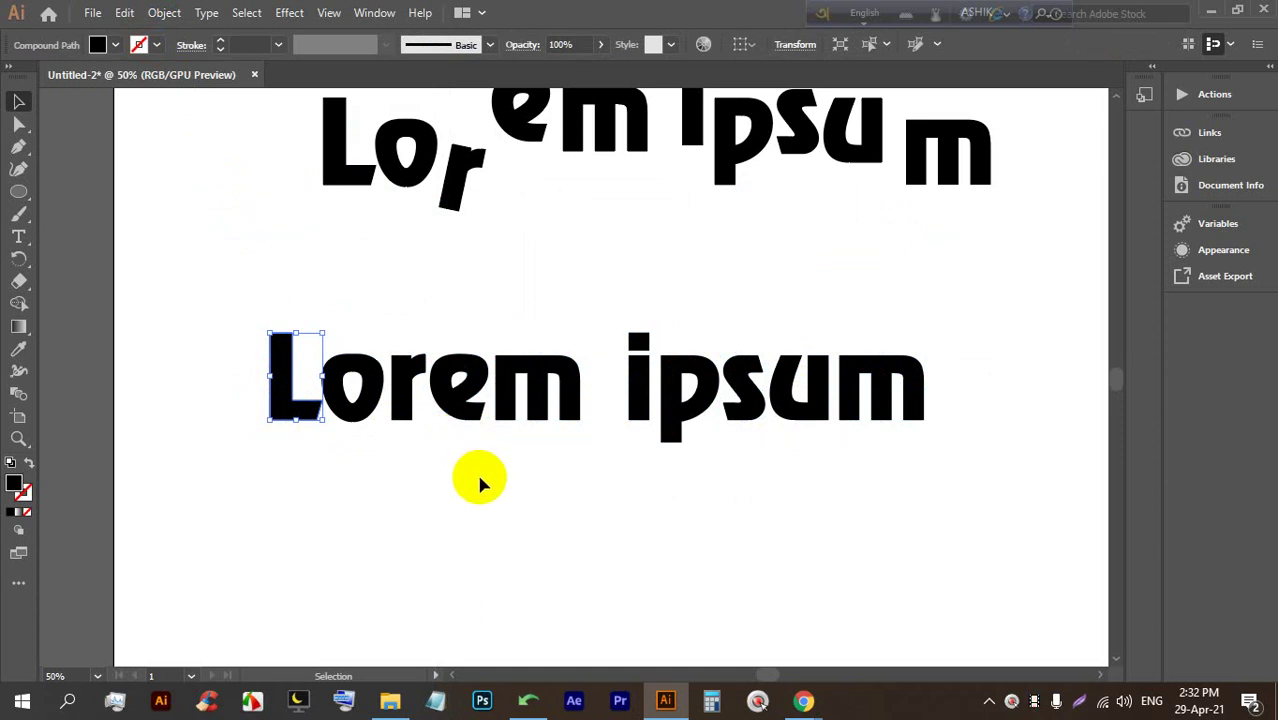
Add a third "Lorem ipsum" placeholder text, enlarge it to 189.65 pt and place it directly beneath the expanded letters
{"action": "left_click", "coordinate": [364, 500]}
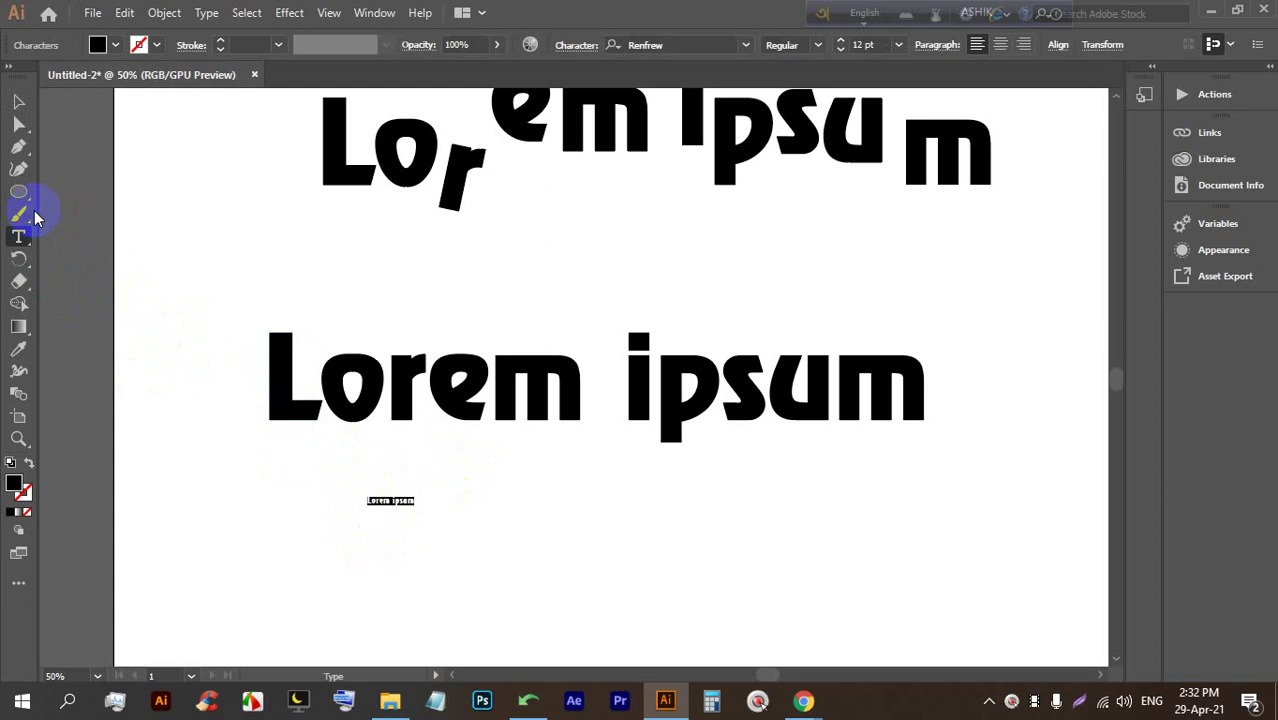
{"action": "left_click", "coordinate": [16, 103]}
{"action": "left_click_drag", "start_coordinate": [414, 508], "coordinate": [850, 603]}
{"action": "left_click_drag", "start_coordinate": [630, 545], "coordinate": [528, 492]}
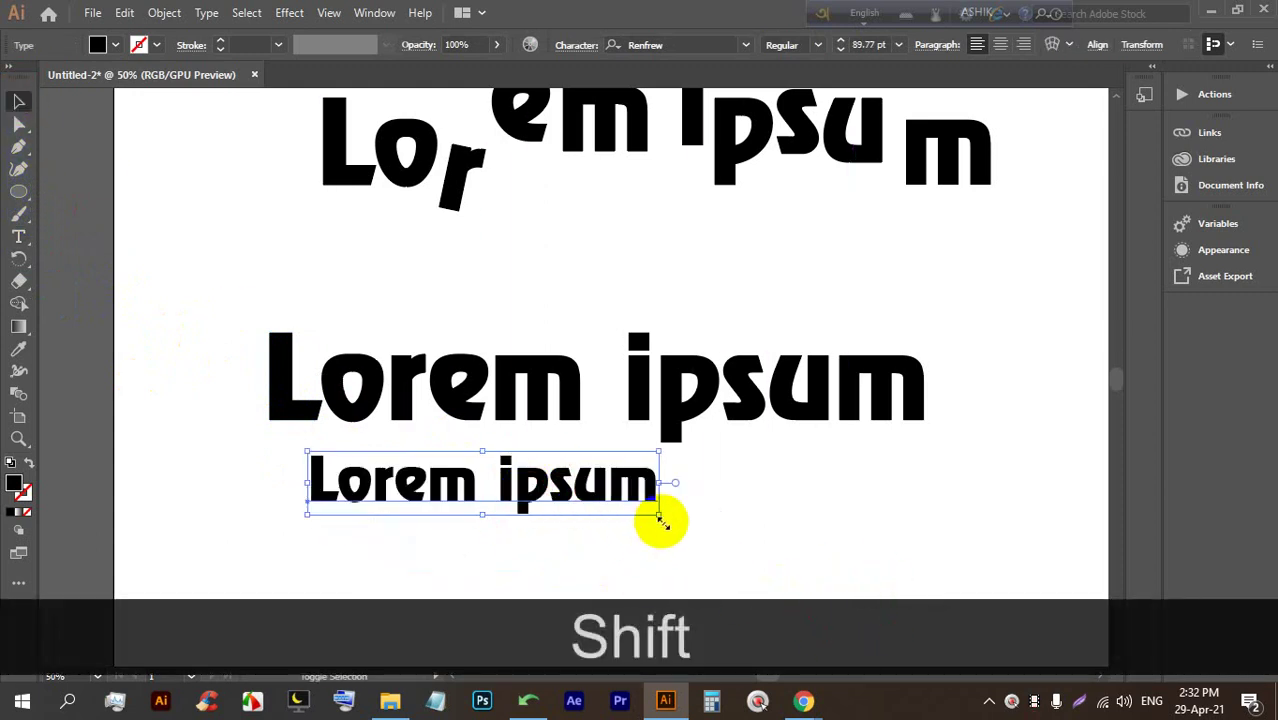
{"action": "left_click_drag", "start_coordinate": [660, 520], "coordinate": [970, 500]}
{"action": "left_click_drag", "start_coordinate": [750, 537], "coordinate": [680, 525]}
{"action": "left_click_drag", "start_coordinate": [910, 570], "coordinate": [1000, 570]}
{"action": "left_click_drag", "start_coordinate": [845, 546], "coordinate": [835, 540]}
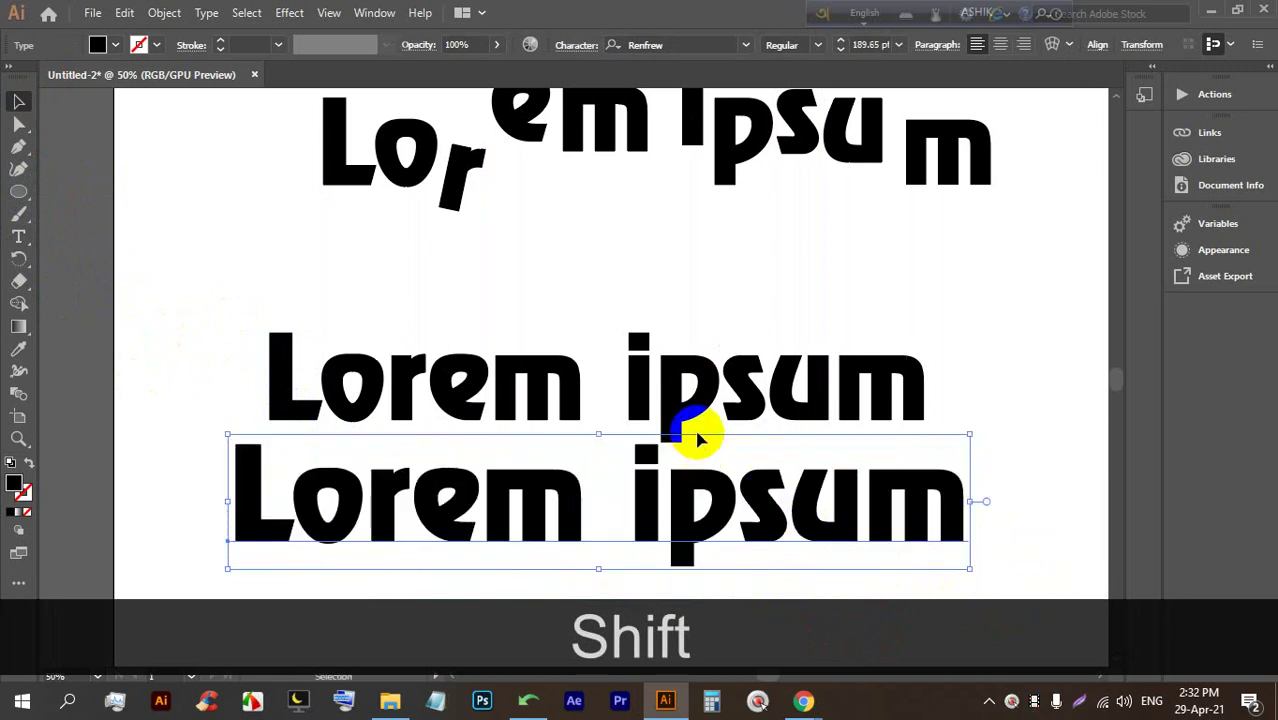
Select all the expanded "Lorem ipsum" letters and move them up directly beneath the scattered letters
{"action": "scroll", "coordinate": [760, 455], "scroll_direction": "up", "scroll_amount": 1}
{"action": "left_click", "coordinate": [682, 371]}
{"action": "scroll", "coordinate": [400, 420], "scroll_direction": "up", "scroll_amount": 3}
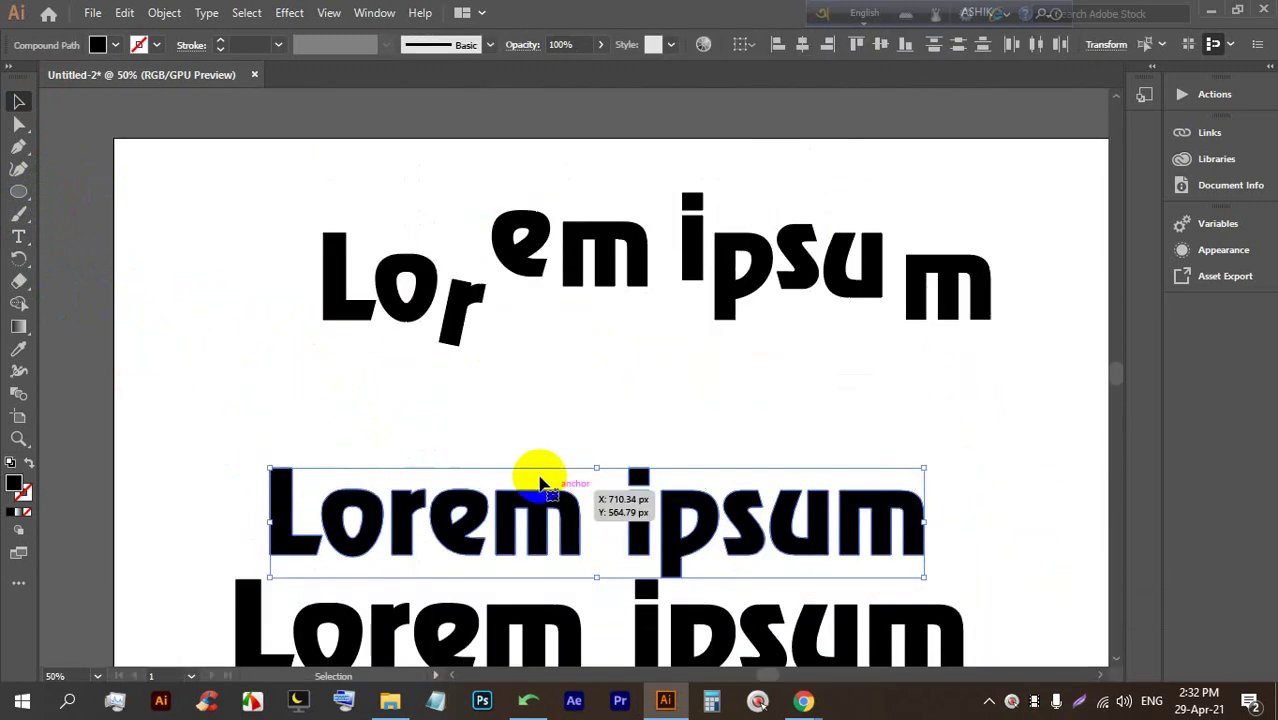
{"action": "left_click", "coordinate": [640, 410]}
{"action": "left_click_drag", "start_coordinate": [976, 525], "coordinate": [156, 464]}
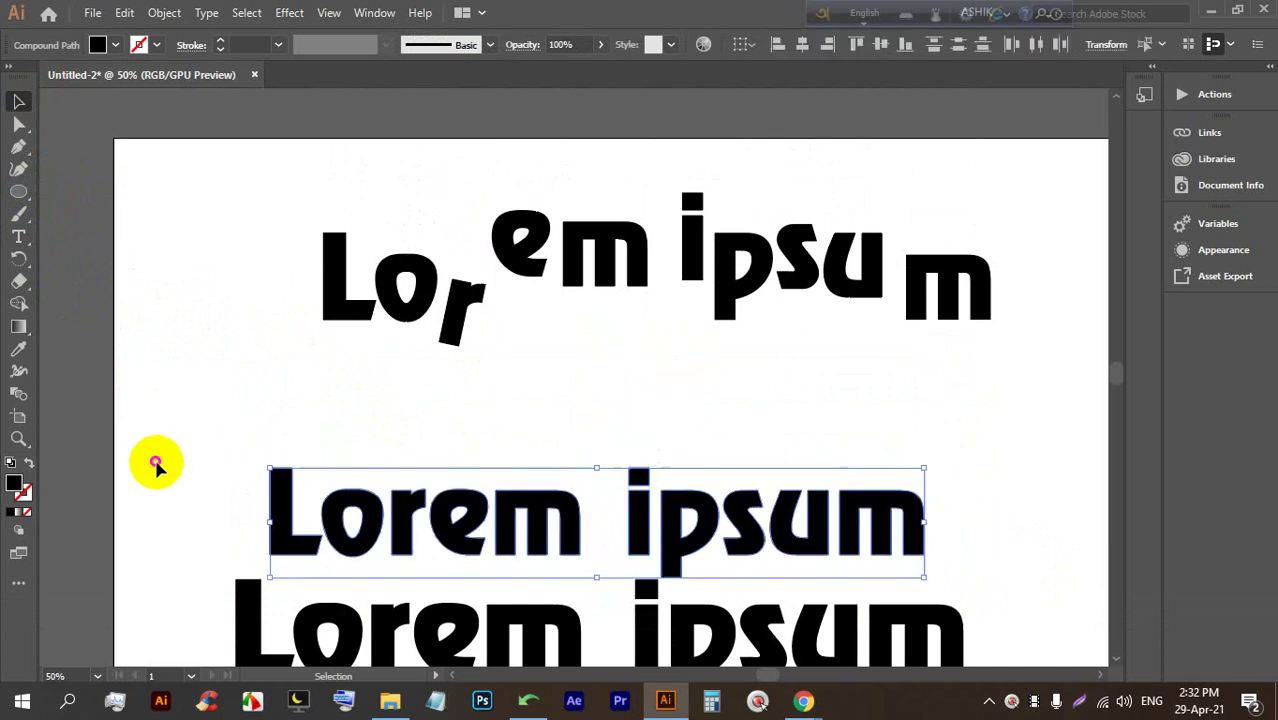
{"action": "left_click_drag", "start_coordinate": [730, 520], "coordinate": [748, 386]}
{"action": "scroll", "coordinate": [645, 403], "scroll_direction": "down", "scroll_amount": 3}
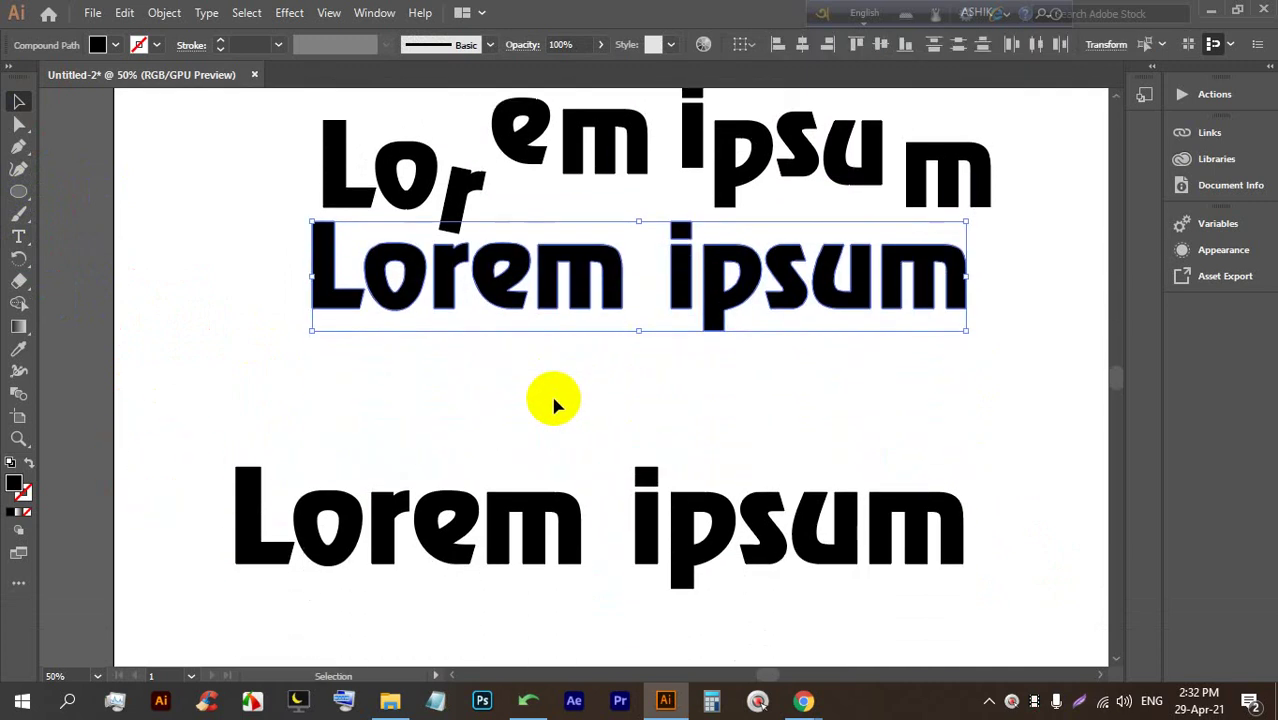
Delete all the "Lorem ipsum" texts and expanded letter shapes to clear the artboard
{"action": "scroll", "coordinate": [822, 523], "scroll_direction": "down", "scroll_amount": 2}
{"action": "left_click_drag", "start_coordinate": [345, 214], "coordinate": [656, 440]}
{"action": "left_click_drag", "start_coordinate": [650, 330], "coordinate": [984, 177]}
{"action": "left_click", "coordinate": [1056, 694]}
{"action": "left_click", "coordinate": [665, 700]}
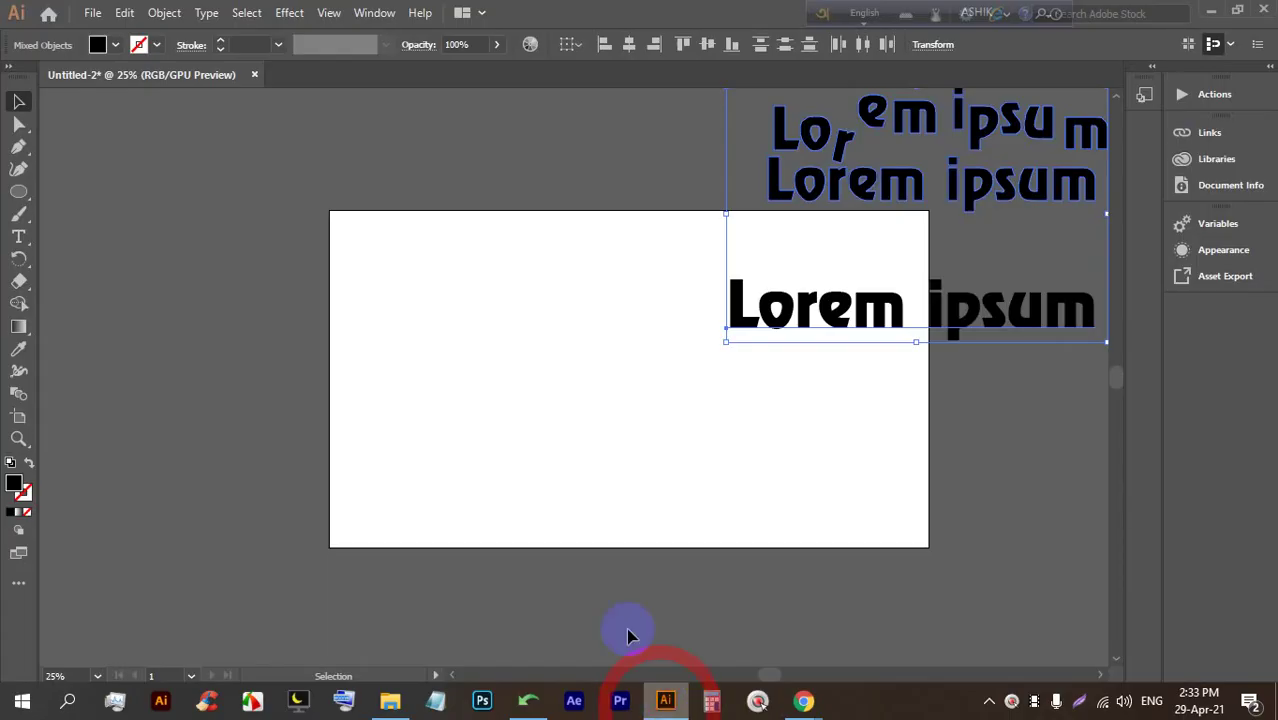
{"action": "left_click", "coordinate": [842, 372]}
{"action": "scroll", "coordinate": [887, 497], "scroll_direction": "up", "scroll_amount": 2}
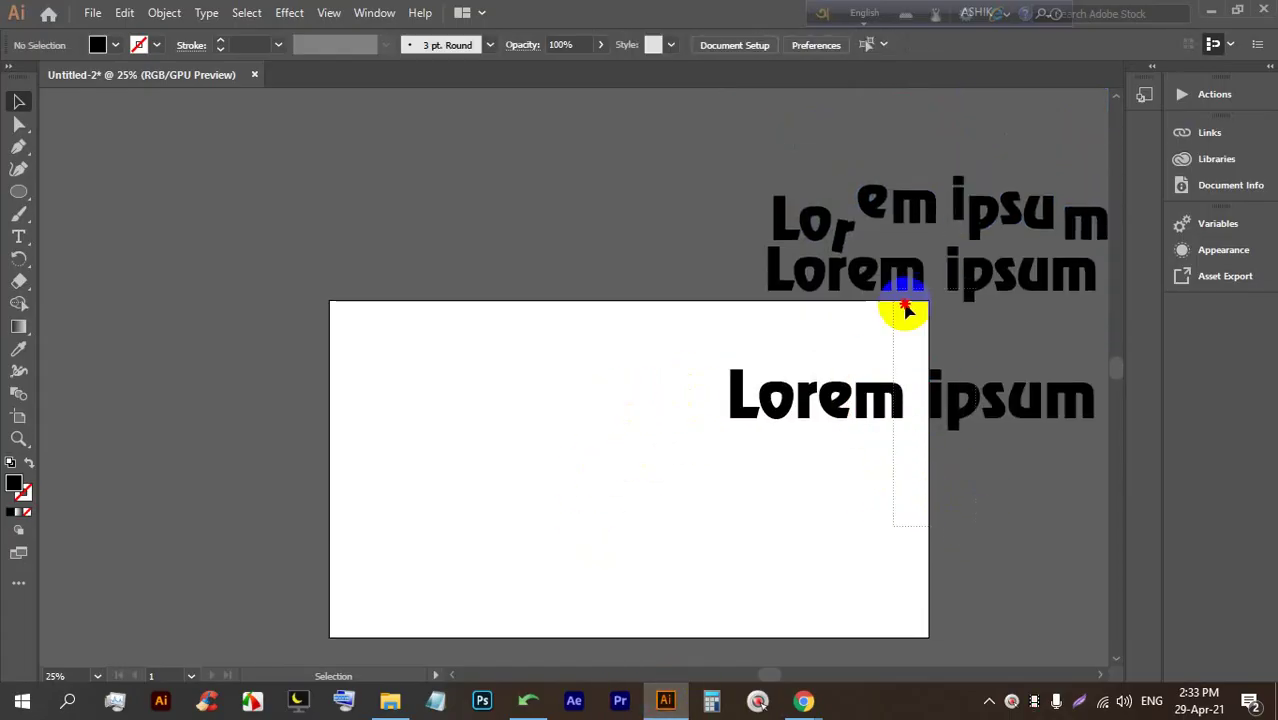
{"action": "left_click_drag", "start_coordinate": [905, 311], "coordinate": [710, 128]}
{"action": "key", "text": "BackSpace"}
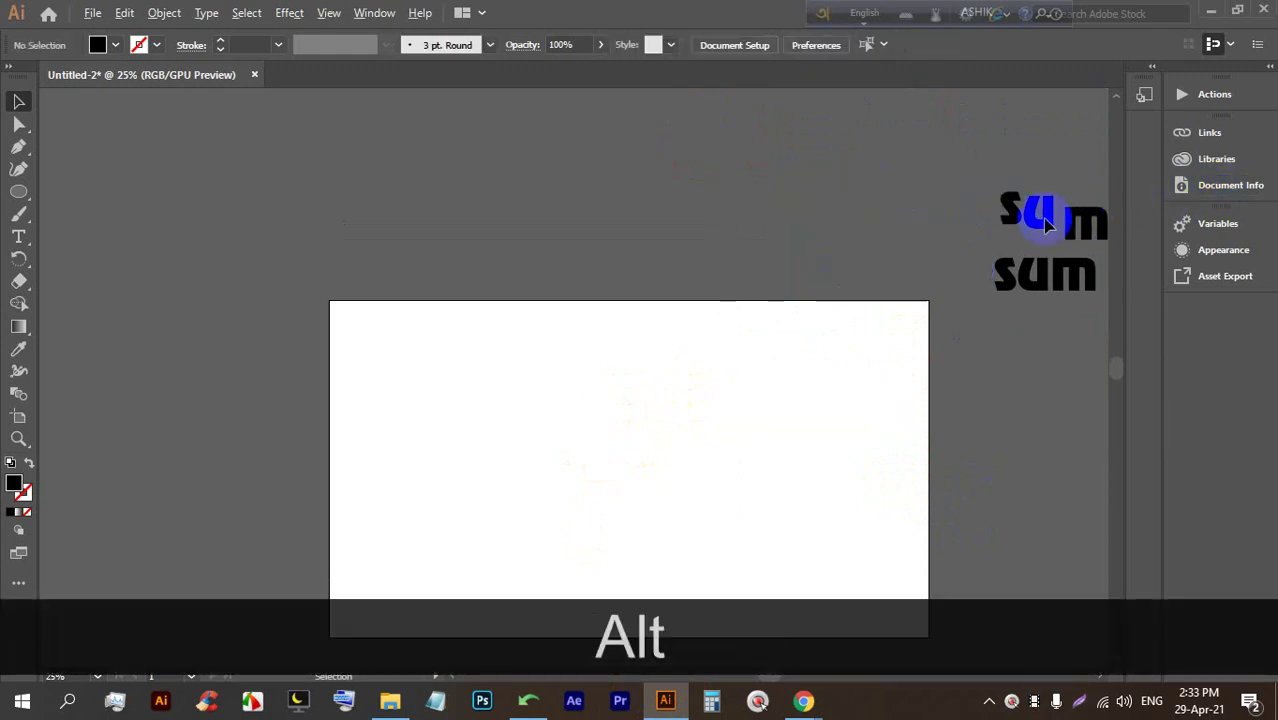
{"action": "scroll", "coordinate": [878, 258], "scroll_direction": "down", "scroll_amount": 2}
{"action": "left_click_drag", "start_coordinate": [978, 320], "coordinate": [902, 192]}
{"action": "key", "text": "BackSpace"}
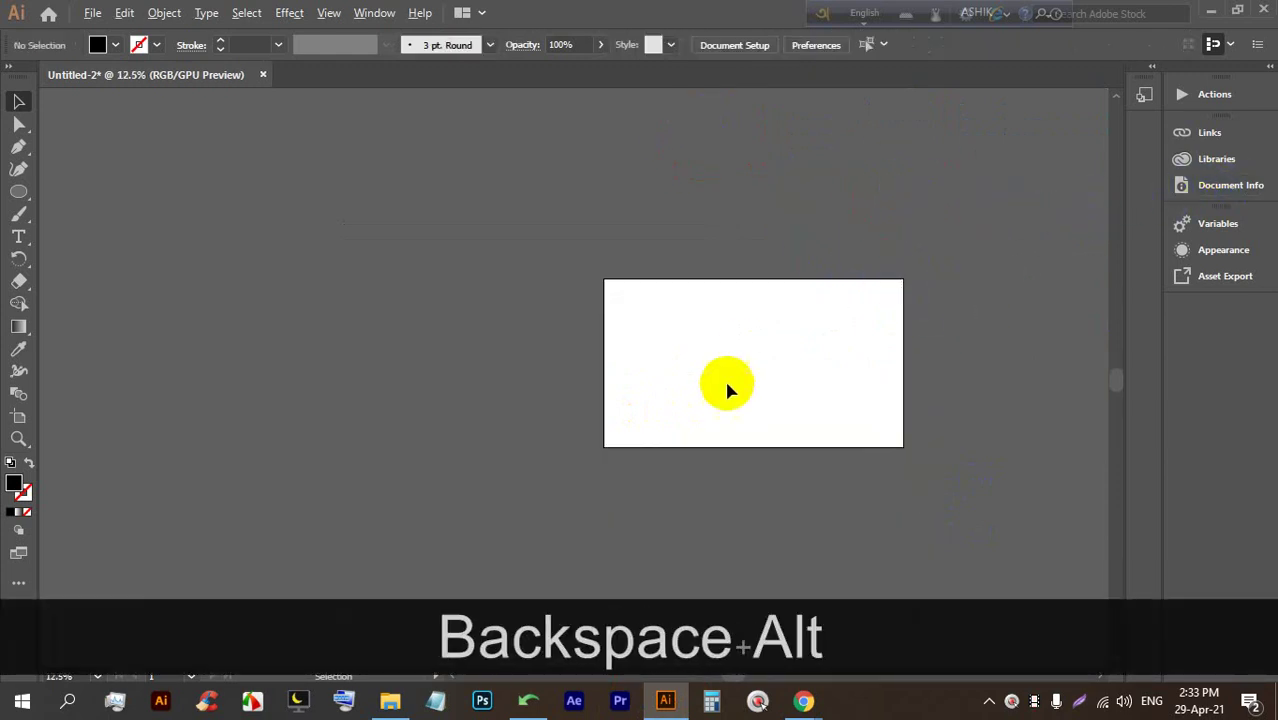
Draw a large black-filled circle on the empty artboard with the Ellipse tool
{"action": "scroll", "coordinate": [879, 366], "scroll_direction": "up", "scroll_amount": 3, "text": "alt"}
{"action": "left_click", "coordinate": [18, 191]}
{"action": "left_click_drag", "start_coordinate": [314, 203], "coordinate": [562, 448]}
{"action": "scroll", "coordinate": [437, 322], "scroll_direction": "up", "scroll_amount": 1, "text": "alt"}
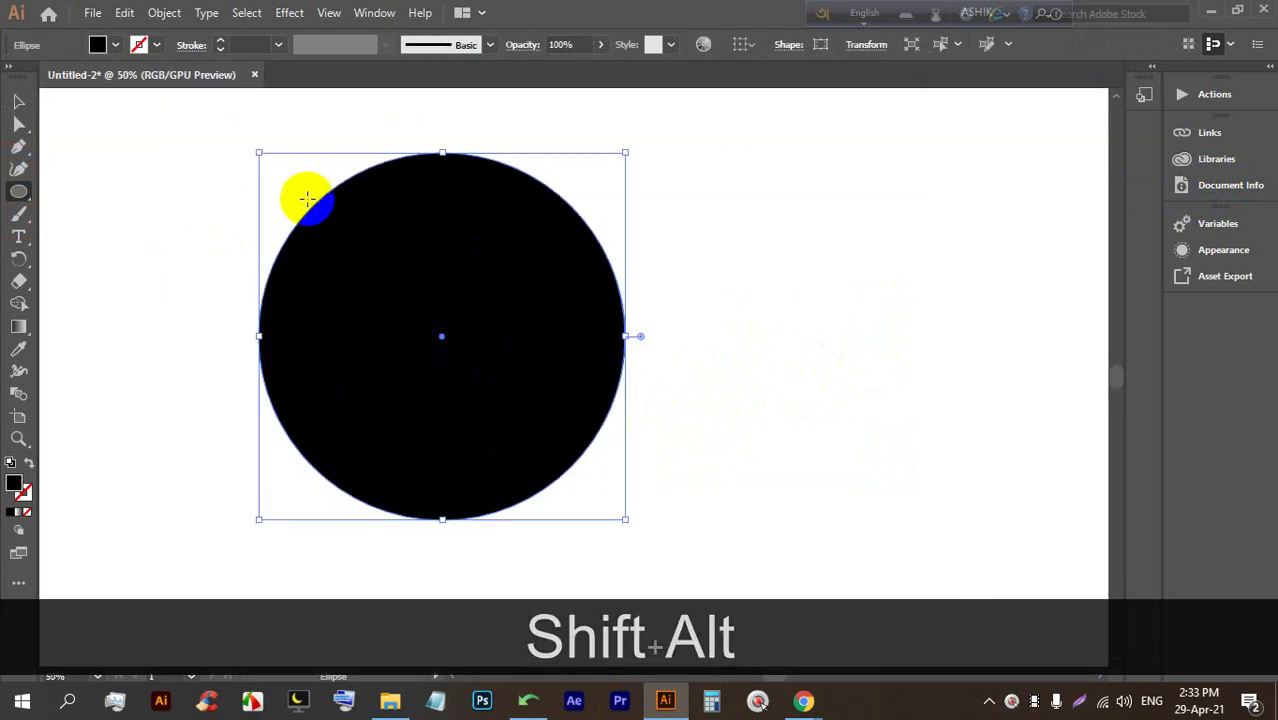
Give the circle a 42 pt red stroke and shift it slightly right and down on the artboard
{"action": "scroll", "coordinate": [174, 104], "scroll_direction": "up", "scroll_amount": 1}
{"action": "left_click", "coordinate": [220, 45]}
{"action": "left_click_drag", "start_coordinate": [220, 45], "coordinate": [220, 45]}
{"action": "left_click", "coordinate": [20, 100]}
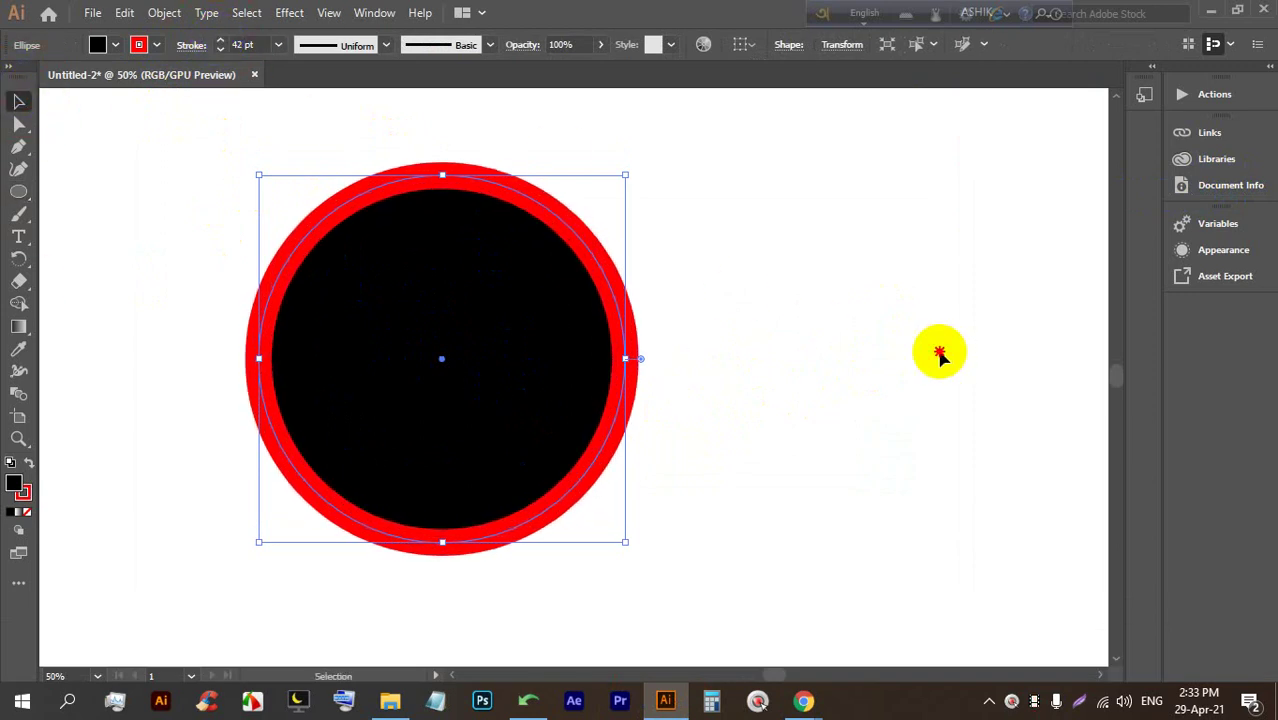
{"action": "left_click", "coordinate": [936, 351]}
{"action": "left_click_drag", "start_coordinate": [439, 311], "coordinate": [473, 297]}
{"action": "left_click_drag", "start_coordinate": [510, 343], "coordinate": [522, 376]}
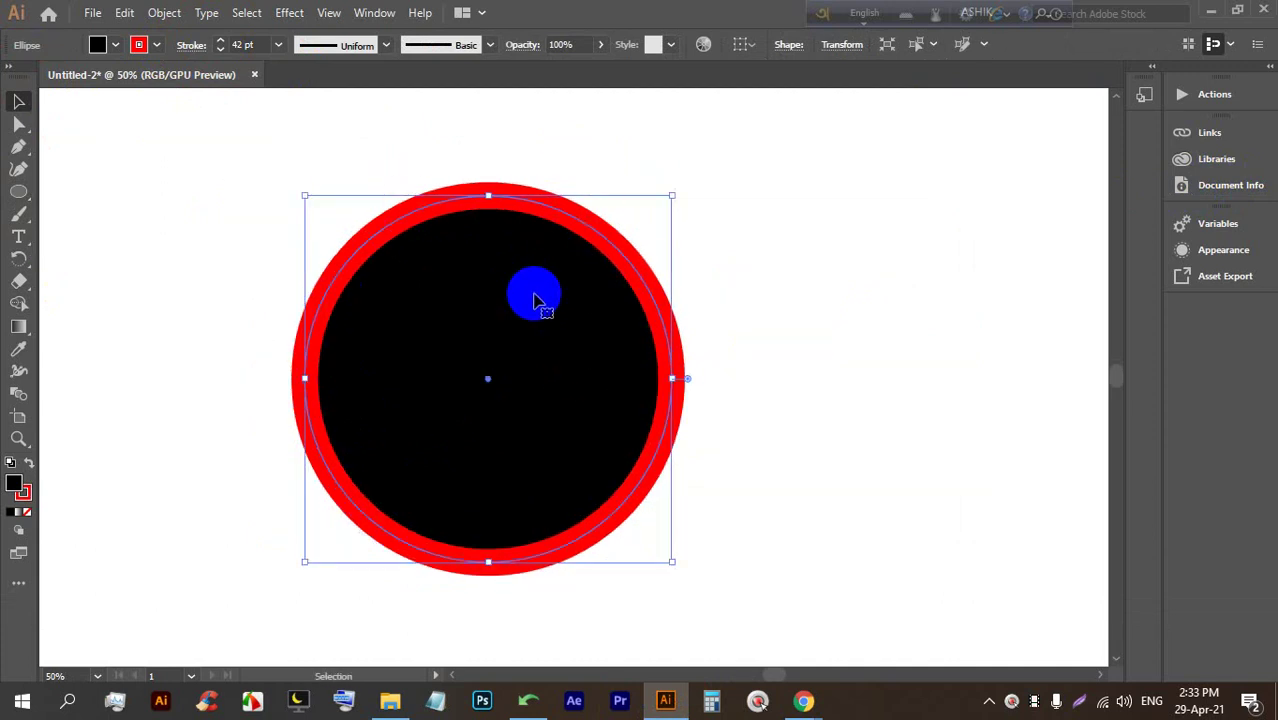
Expand the stroked circle with Fill and Stroke enabled, and ungroup the result
{"action": "left_click", "coordinate": [164, 13]}
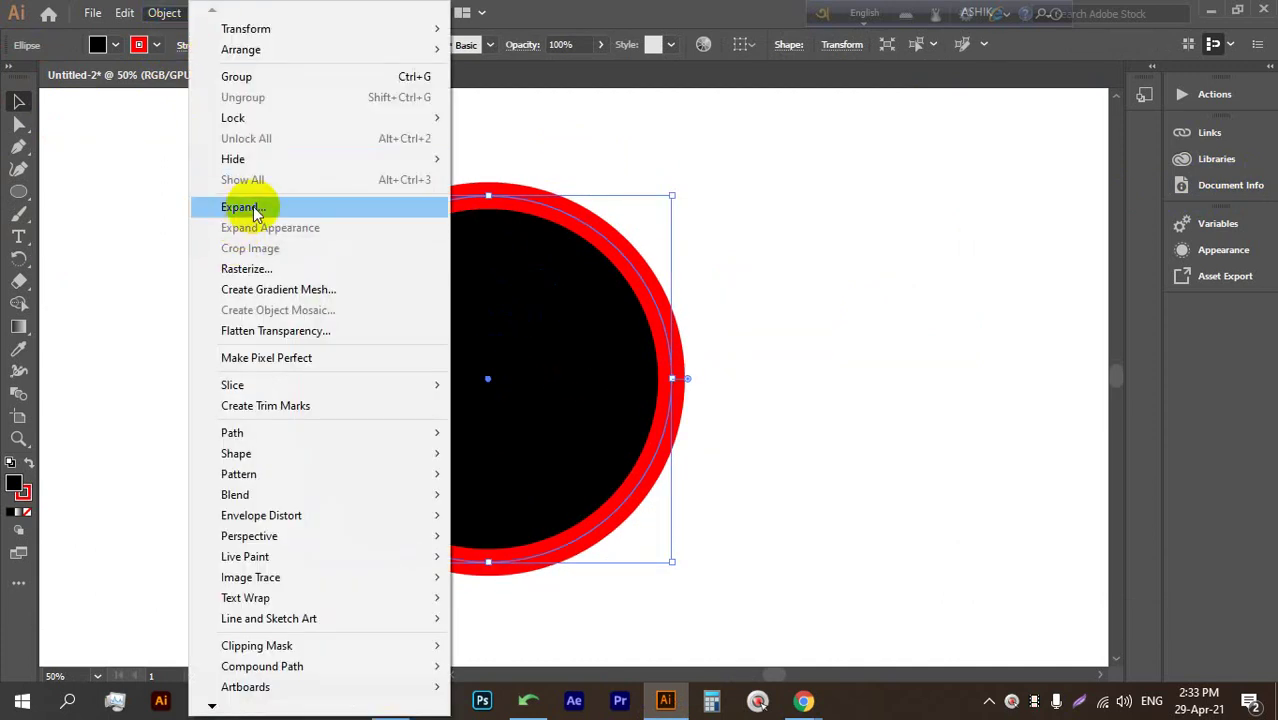
{"action": "left_click", "coordinate": [256, 210]}
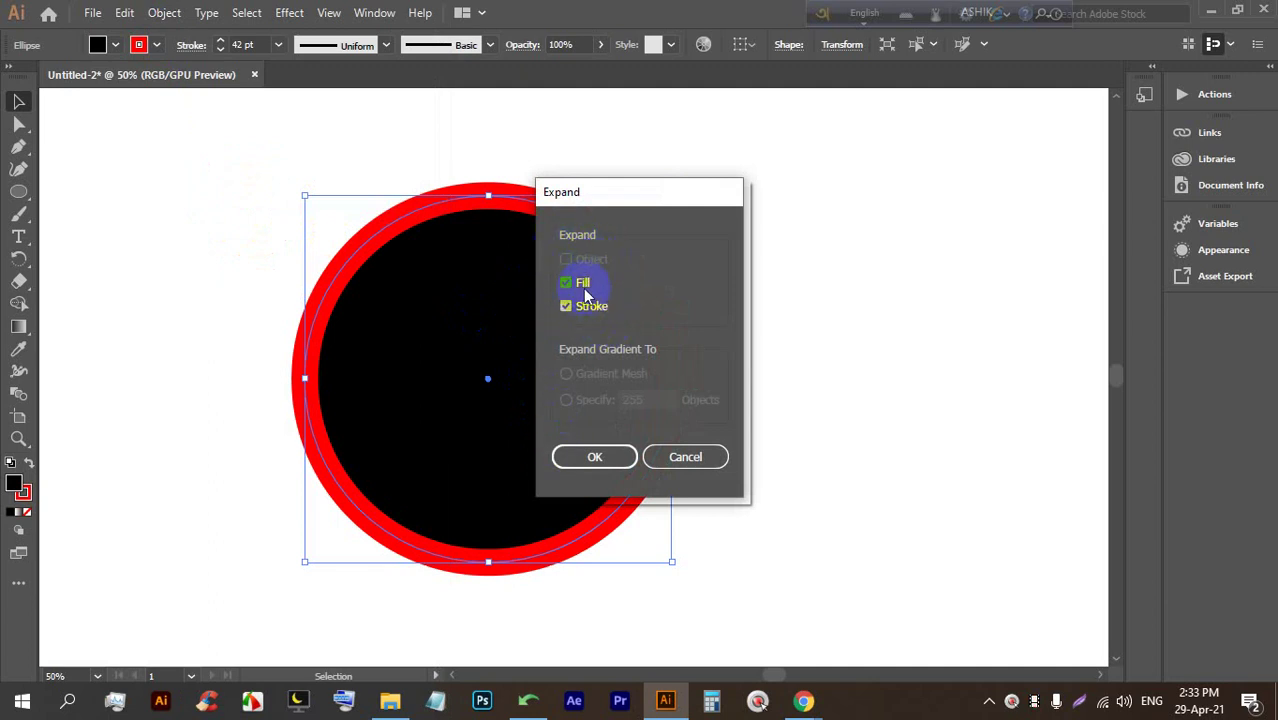
{"action": "left_click", "coordinate": [590, 457]}
{"action": "right_click", "coordinate": [519, 288]}
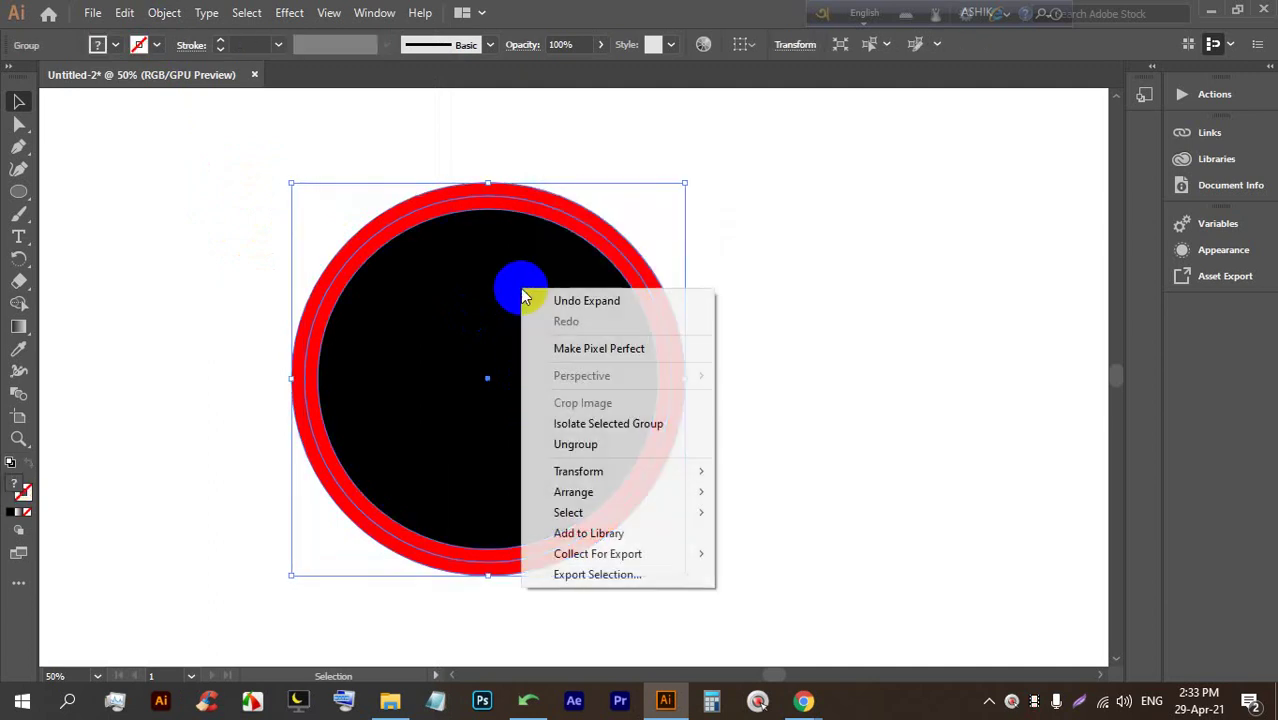
{"action": "left_click", "coordinate": [575, 445]}
Separate the black disc from the red ring by moving the disc to the right and the ring to the left
{"action": "left_click", "coordinate": [805, 357]}
{"action": "left_click_drag", "start_coordinate": [537, 321], "coordinate": [786, 316]}
{"action": "left_click_drag", "start_coordinate": [376, 256], "coordinate": [236, 238]}
{"action": "left_click", "coordinate": [509, 241]}
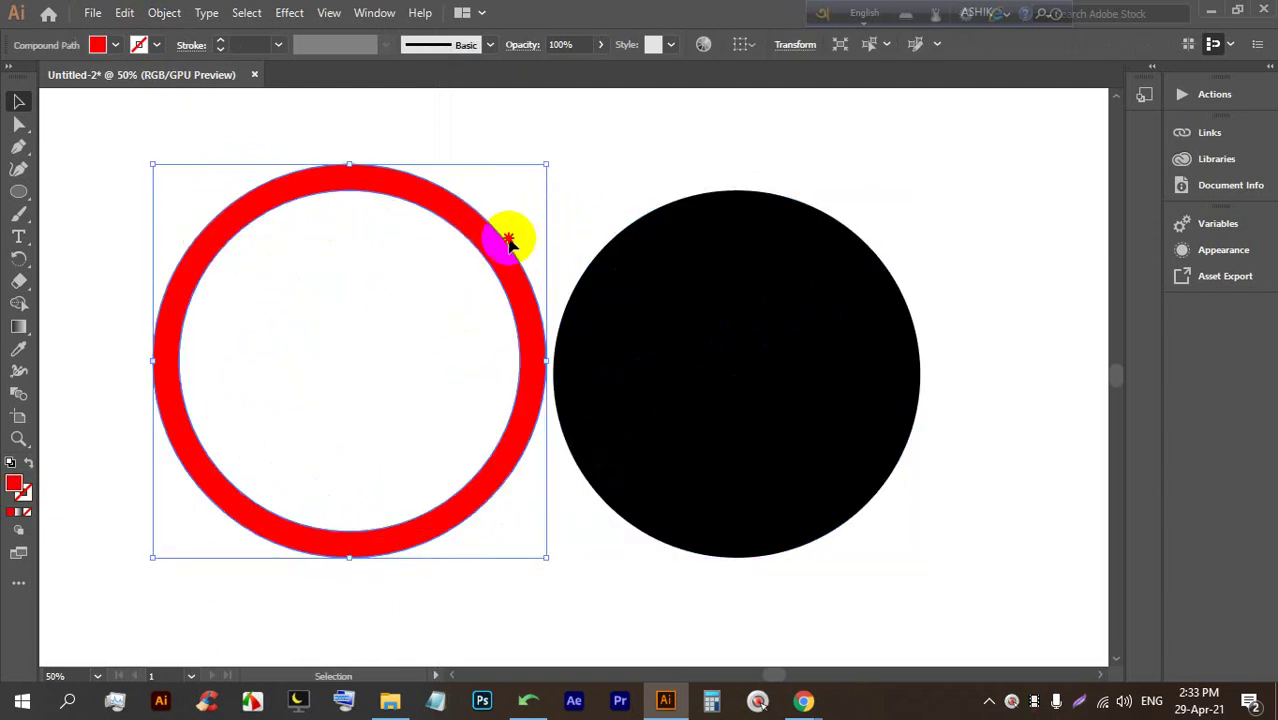
{"action": "left_click_drag", "start_coordinate": [537, 262], "coordinate": [415, 266]}
{"action": "left_click_drag", "start_coordinate": [633, 280], "coordinate": [579, 359]}
{"action": "left_click", "coordinate": [830, 374]}
Replace the ring and disc with a new "Lorem ipsum" placeholder text enlarged to 144.2 pt in the artboard's upper middle
{"action": "left_click_drag", "start_coordinate": [844, 436], "coordinate": [428, 280]}
{"action": "key", "text": "BackSpace"}
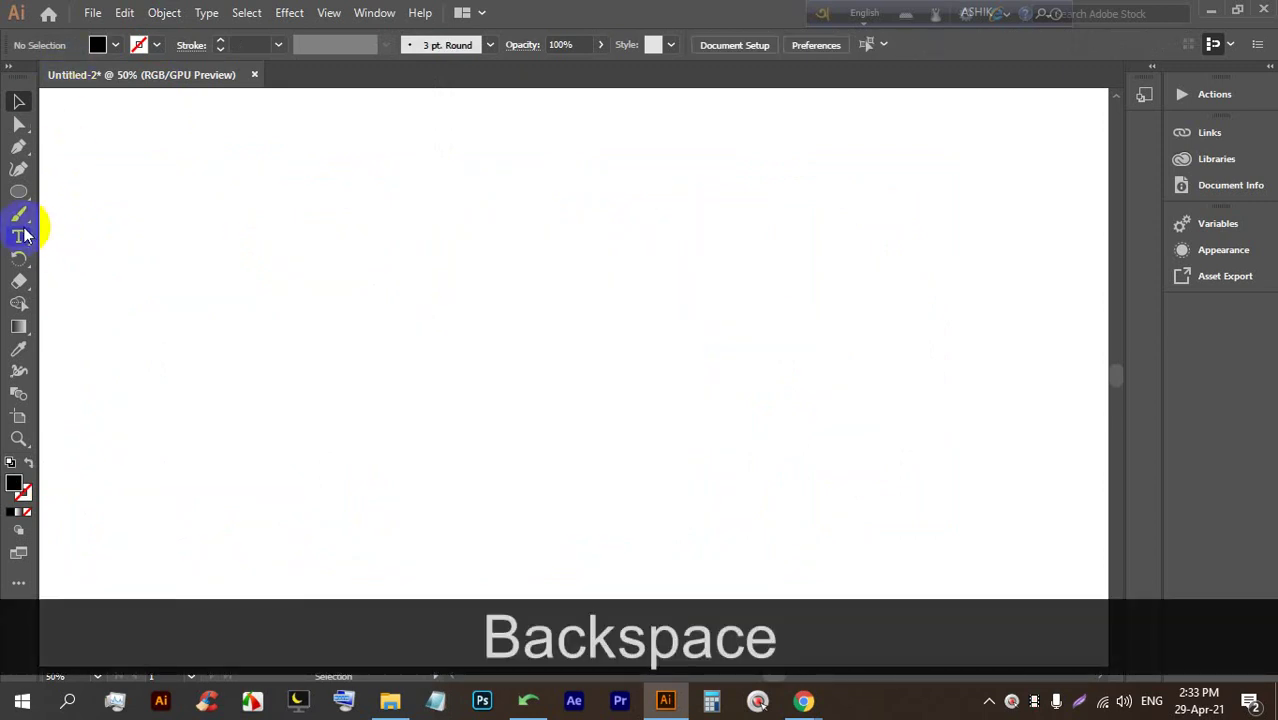
{"action": "left_click", "coordinate": [19, 236]}
{"action": "left_click", "coordinate": [308, 250]}
{"action": "left_click", "coordinate": [18, 101]}
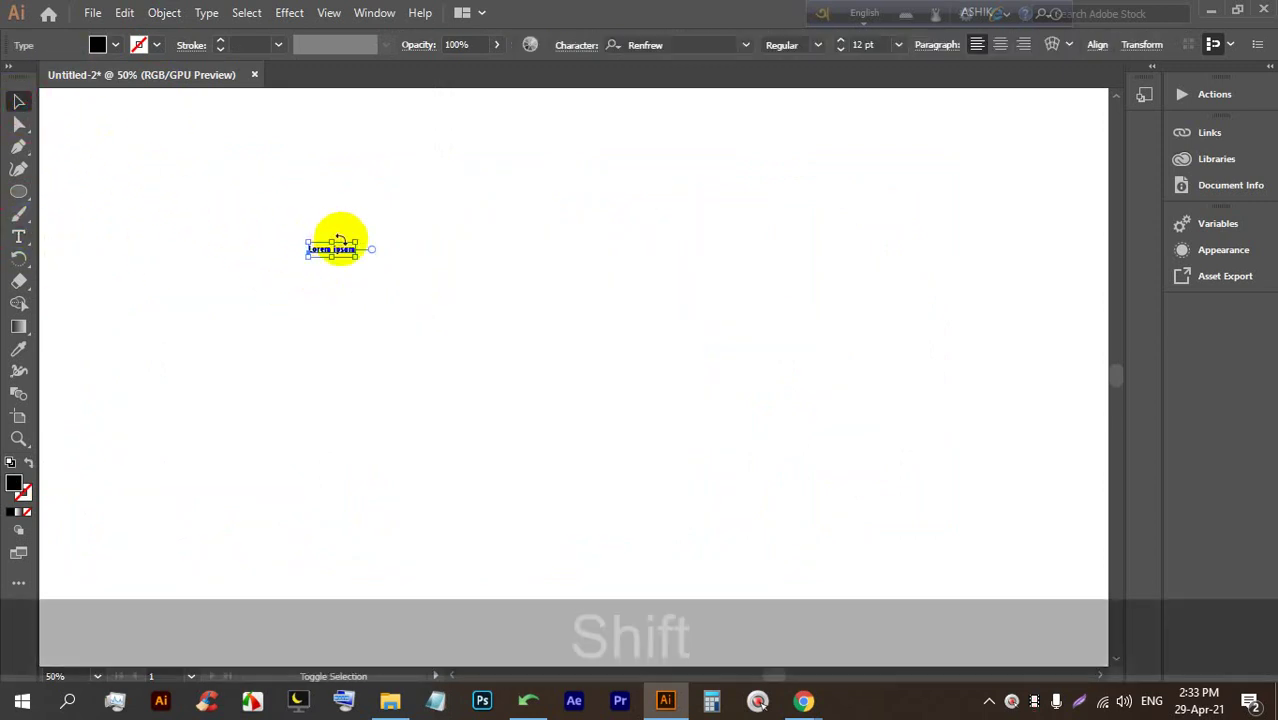
{"action": "left_click_drag", "start_coordinate": [354, 257], "coordinate": [873, 516]}
{"action": "left_click_drag", "start_coordinate": [500, 385], "coordinate": [505, 345]}
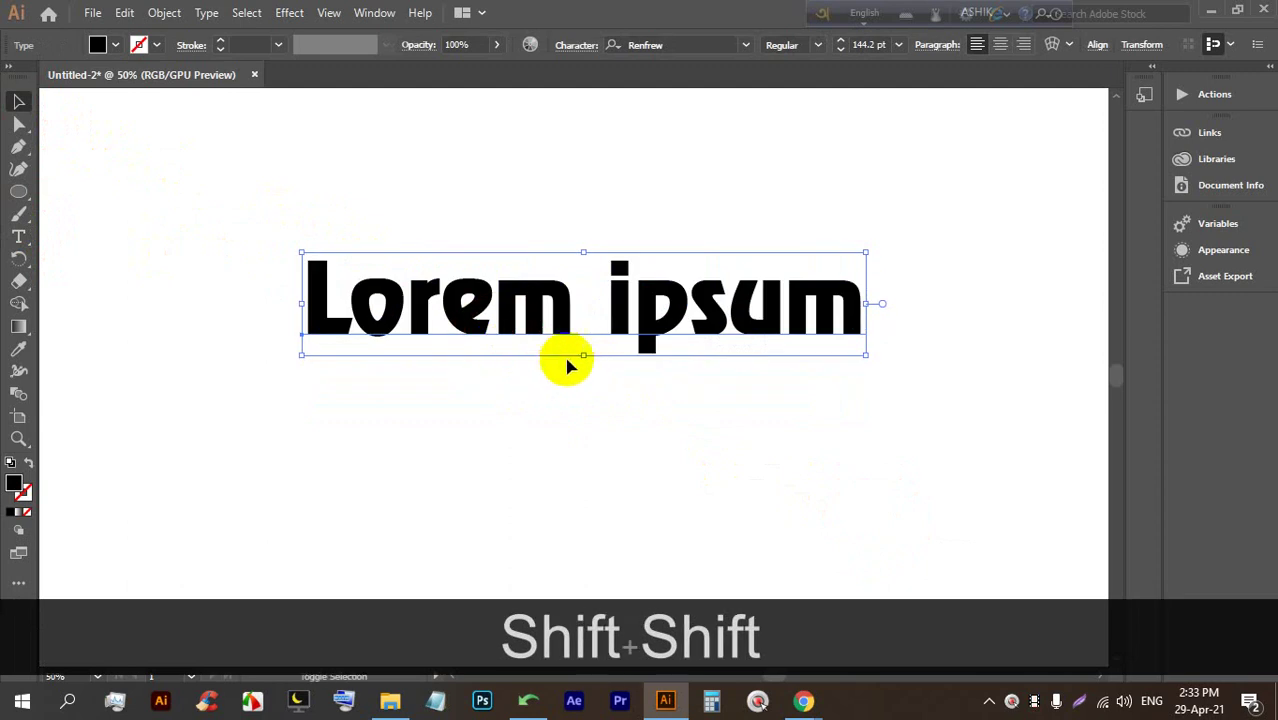
Scale the Lorem ipsum text up to about 239 pt
{"action": "left_click_drag", "start_coordinate": [584, 356], "coordinate": [583, 421]}
{"action": "right_click", "coordinate": [600, 326]}
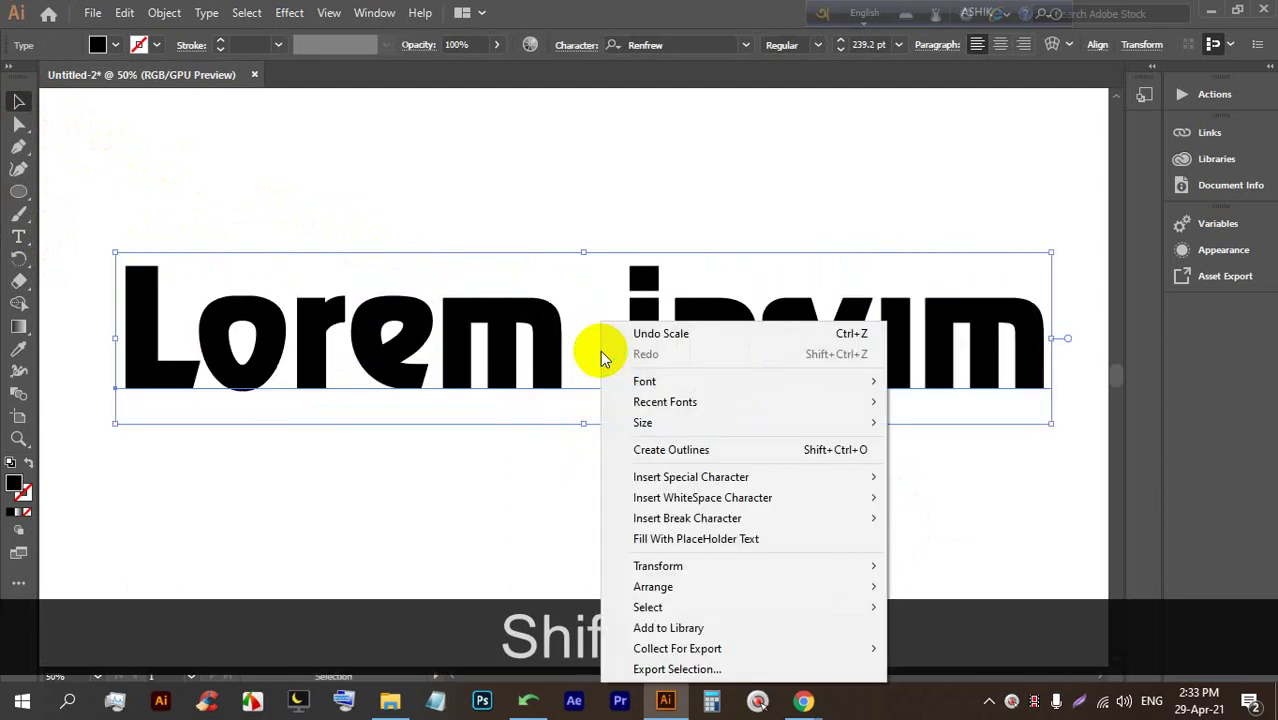
{"action": "left_click", "coordinate": [686, 452]}
{"action": "left_click", "coordinate": [343, 521]}
Draw a large black circle over the start of the text and give it a thick red stroke
{"action": "left_click_drag", "start_coordinate": [204, 205], "coordinate": [507, 507]}
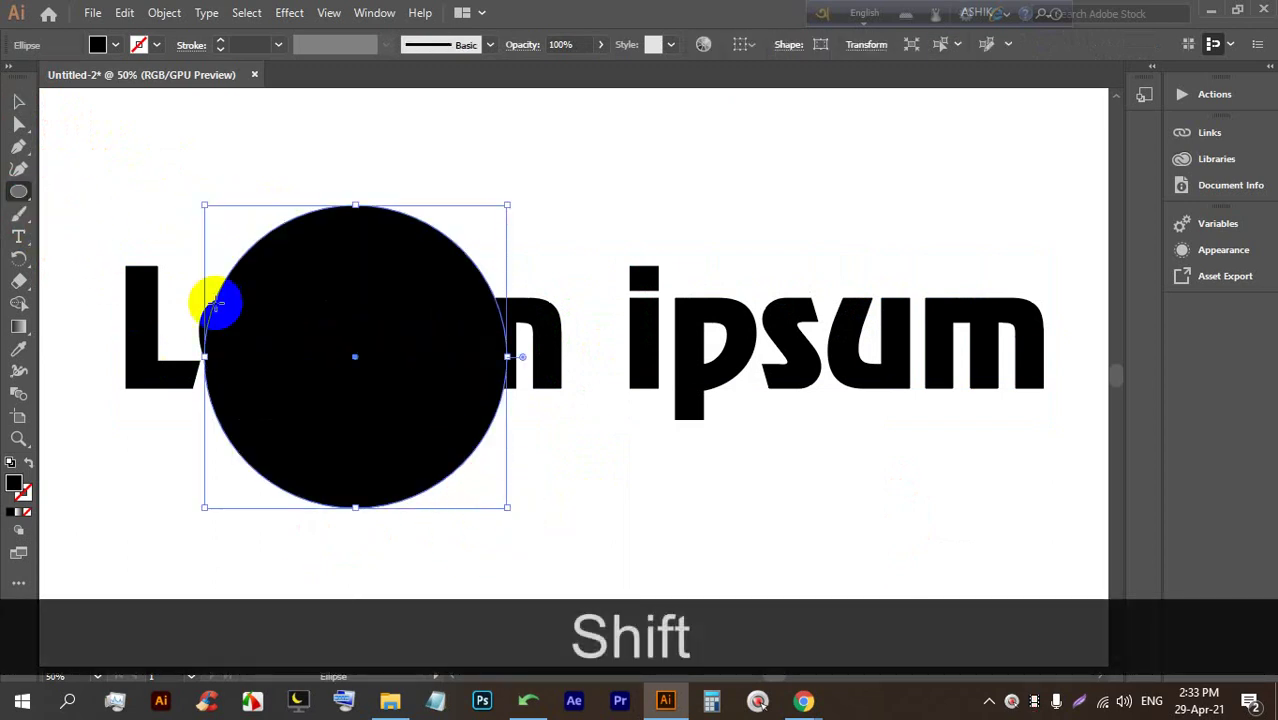
{"action": "left_click", "coordinate": [221, 47]}
{"action": "left_click", "coordinate": [220, 44]}
Move the Lorem ipsum text beside the circle so it starts just past the circle's right edge
{"action": "left_click", "coordinate": [676, 180]}
{"action": "left_click_drag", "start_coordinate": [642, 328], "coordinate": [1090, 310]}
{"action": "left_click_drag", "start_coordinate": [845, 328], "coordinate": [803, 359]}
{"action": "left_click", "coordinate": [745, 530]}
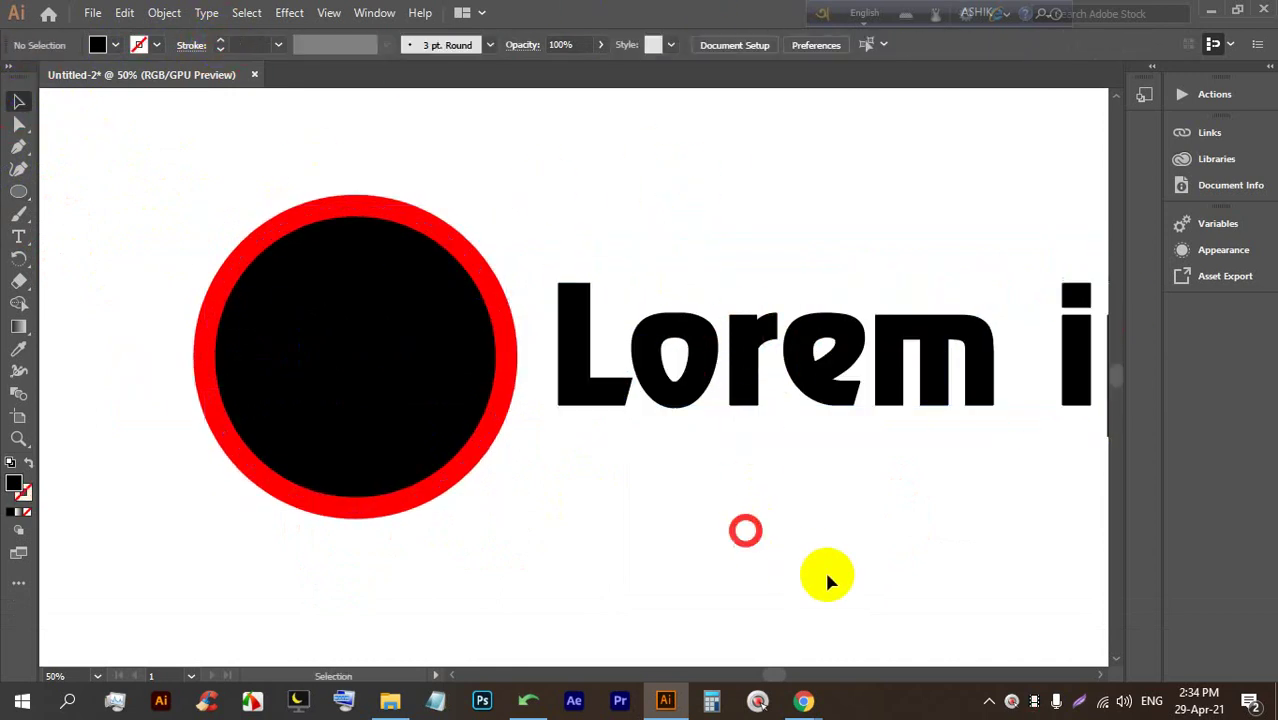
Expand the circle and the Lorem ipsum text together, with the Object, Fill and Stroke options enabled
{"action": "left_click_drag", "start_coordinate": [826, 578], "coordinate": [343, 298]}
{"action": "right_click", "coordinate": [346, 301]}
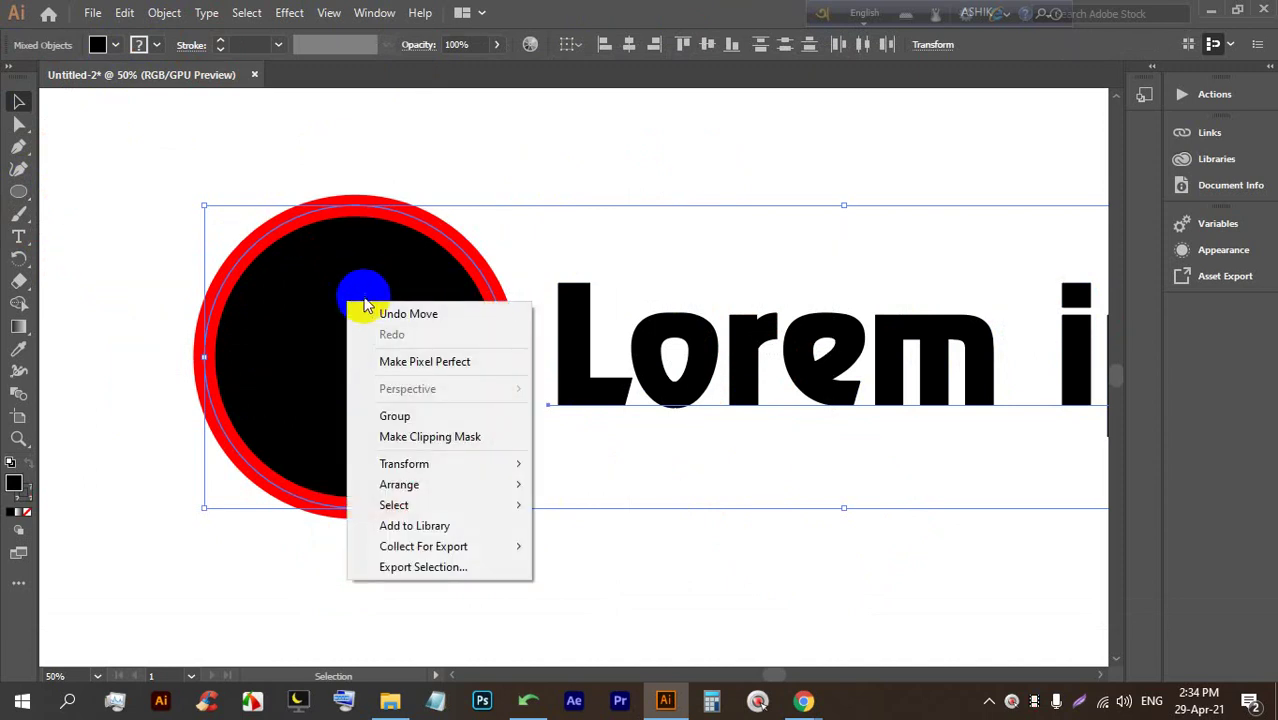
{"action": "left_click", "coordinate": [744, 567]}
{"action": "left_click_drag", "start_coordinate": [827, 585], "coordinate": [385, 271]}
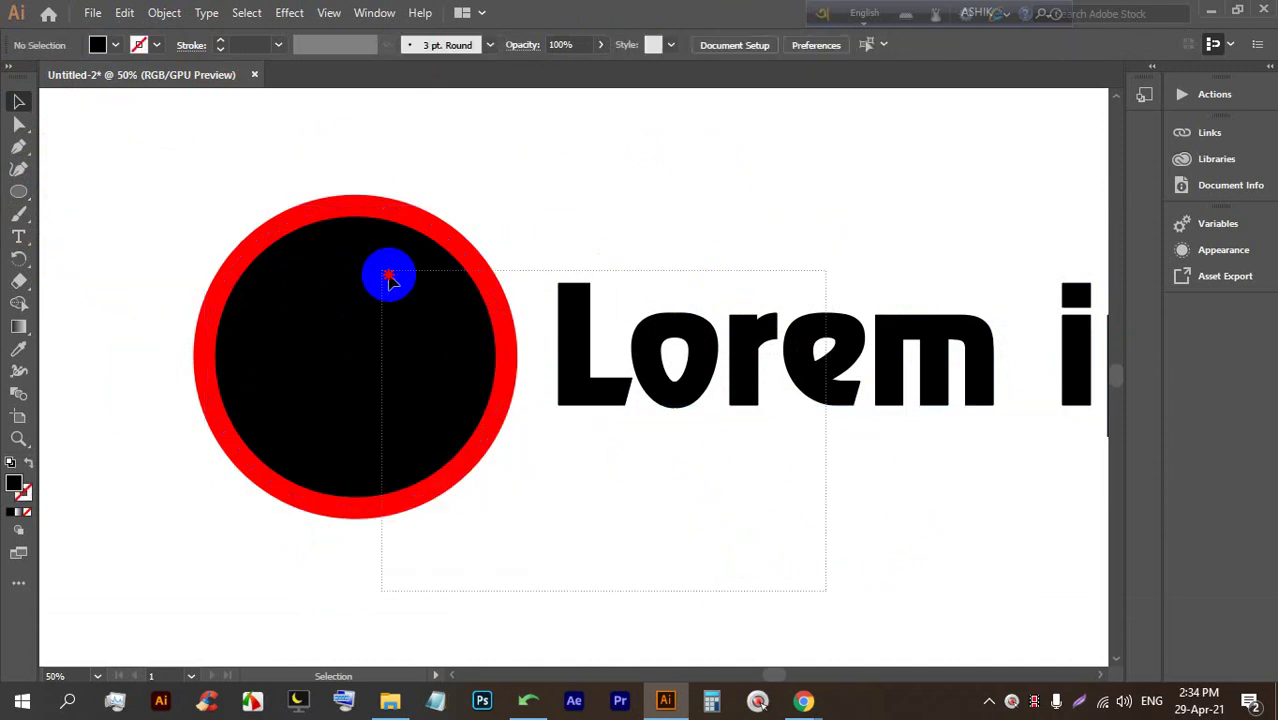
{"action": "left_click", "coordinate": [162, 18]}
{"action": "left_click", "coordinate": [252, 205]}
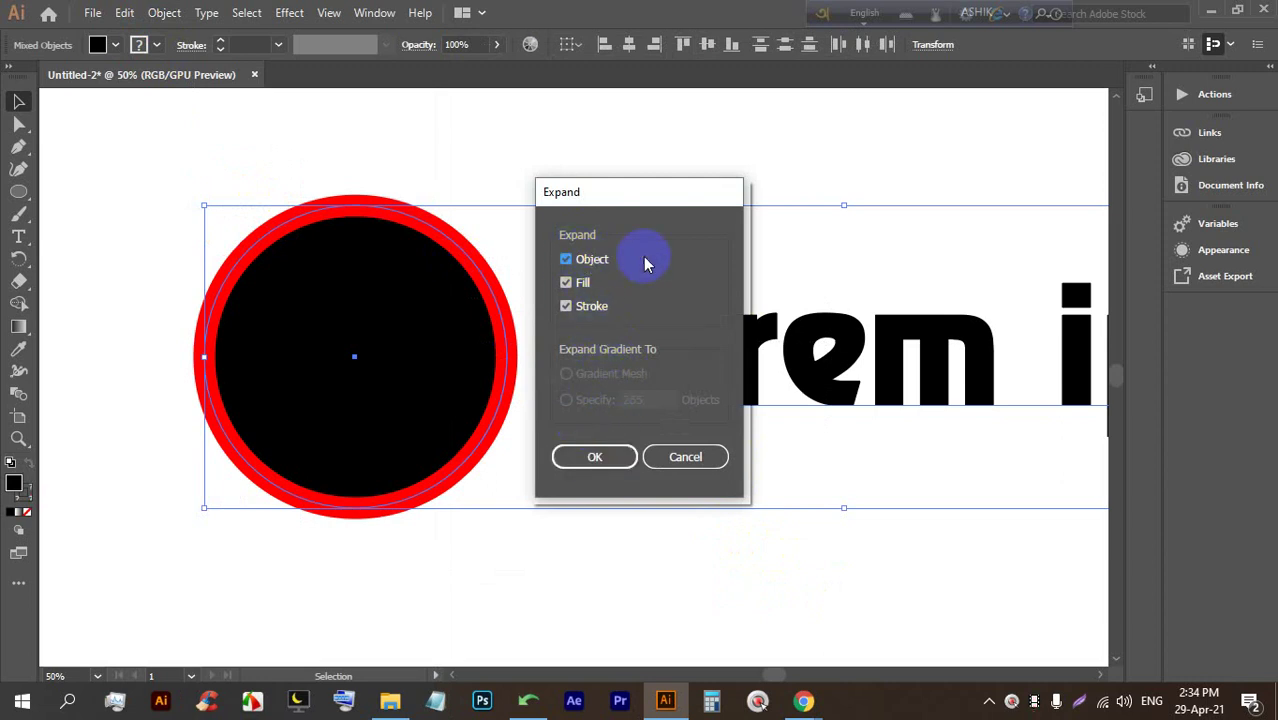
{"action": "left_click", "coordinate": [577, 460]}
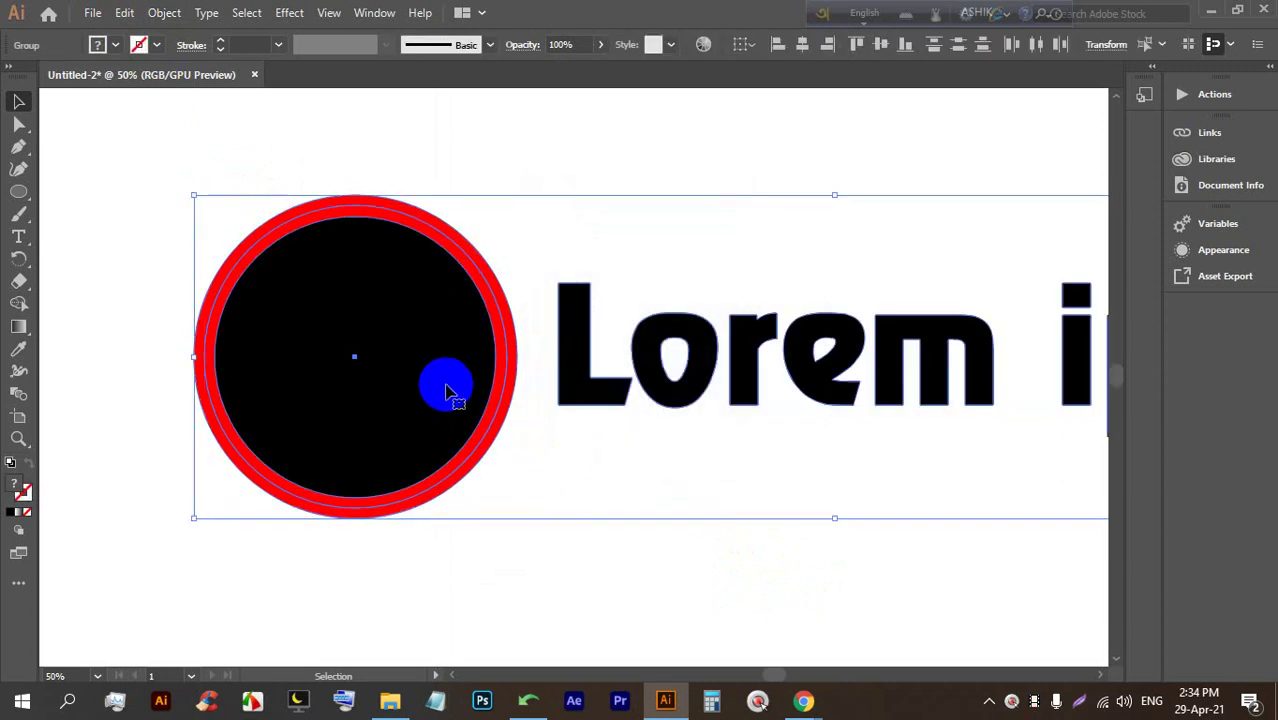
Ungroup the expanded circle and move its black fill out to the left of the red ring
{"action": "right_click", "coordinate": [762, 368]}
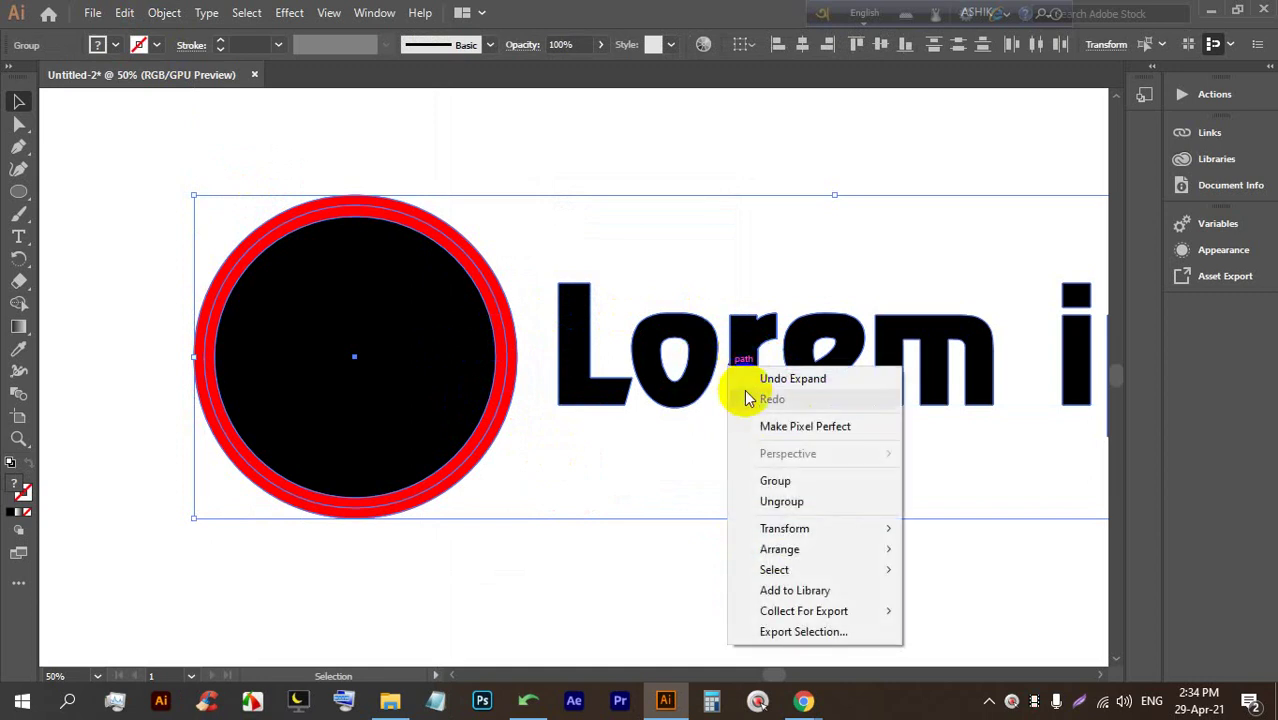
{"action": "left_click", "coordinate": [585, 549]}
{"action": "right_click", "coordinate": [450, 403]}
{"action": "left_click", "coordinate": [505, 256]}
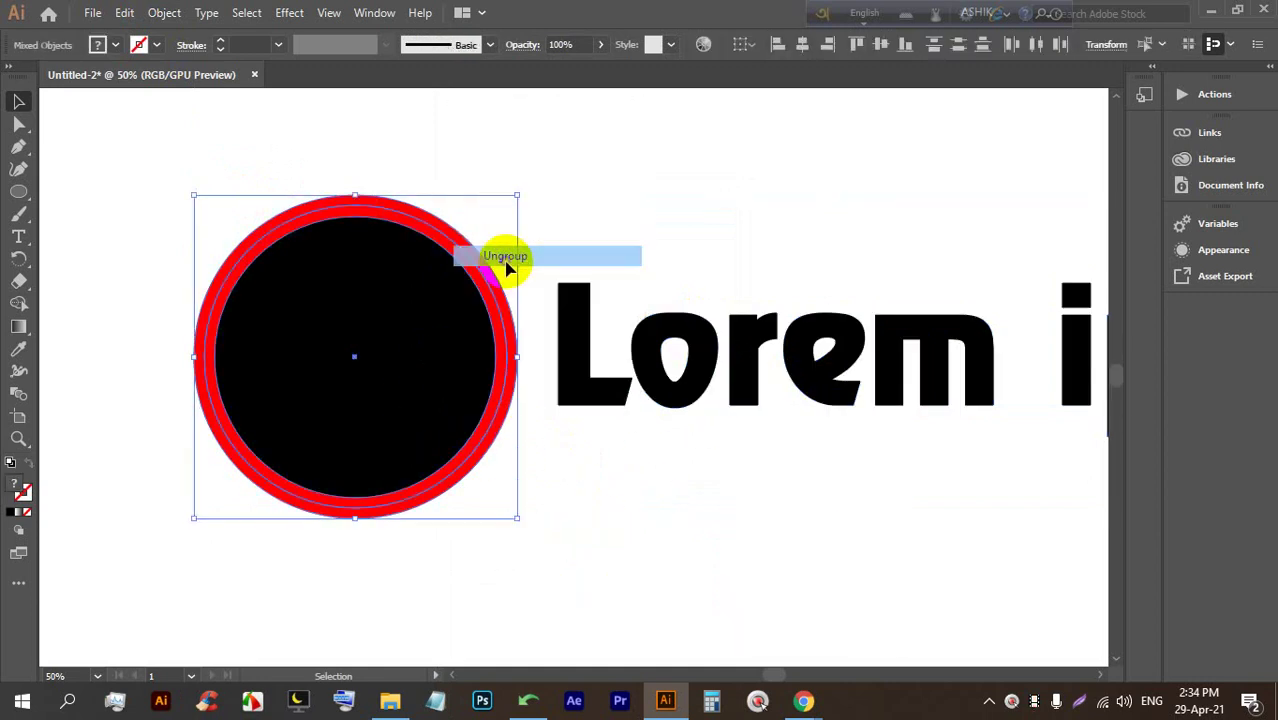
{"action": "left_click_drag", "start_coordinate": [357, 322], "coordinate": [316, 360]}
Ungroup the expanded lettering and shift single letters apart, moving the o down and the L and r up
{"action": "right_click", "coordinate": [673, 357]}
{"action": "left_click", "coordinate": [645, 377]}
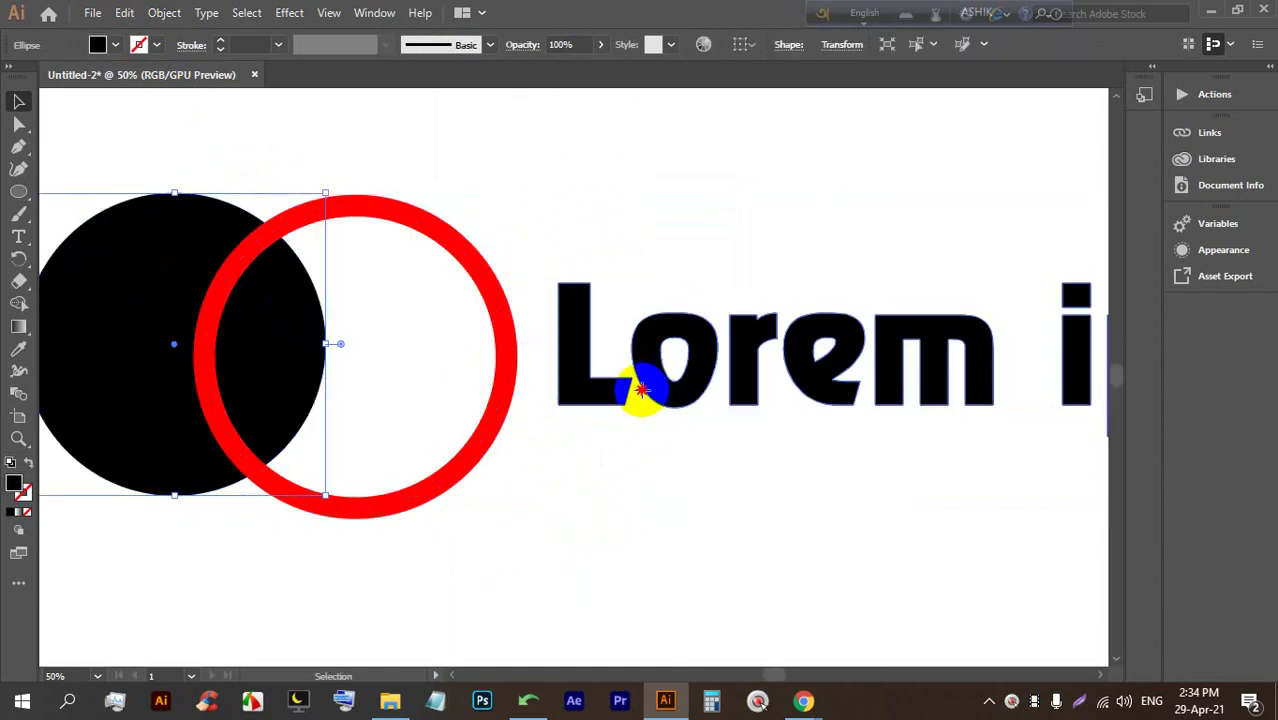
{"action": "right_click", "coordinate": [651, 363]}
{"action": "left_click", "coordinate": [709, 244]}
{"action": "left_click_drag", "start_coordinate": [675, 350], "coordinate": [677, 402]}
{"action": "left_click_drag", "start_coordinate": [580, 378], "coordinate": [578, 296]}
{"action": "left_click_drag", "start_coordinate": [740, 340], "coordinate": [740, 278]}
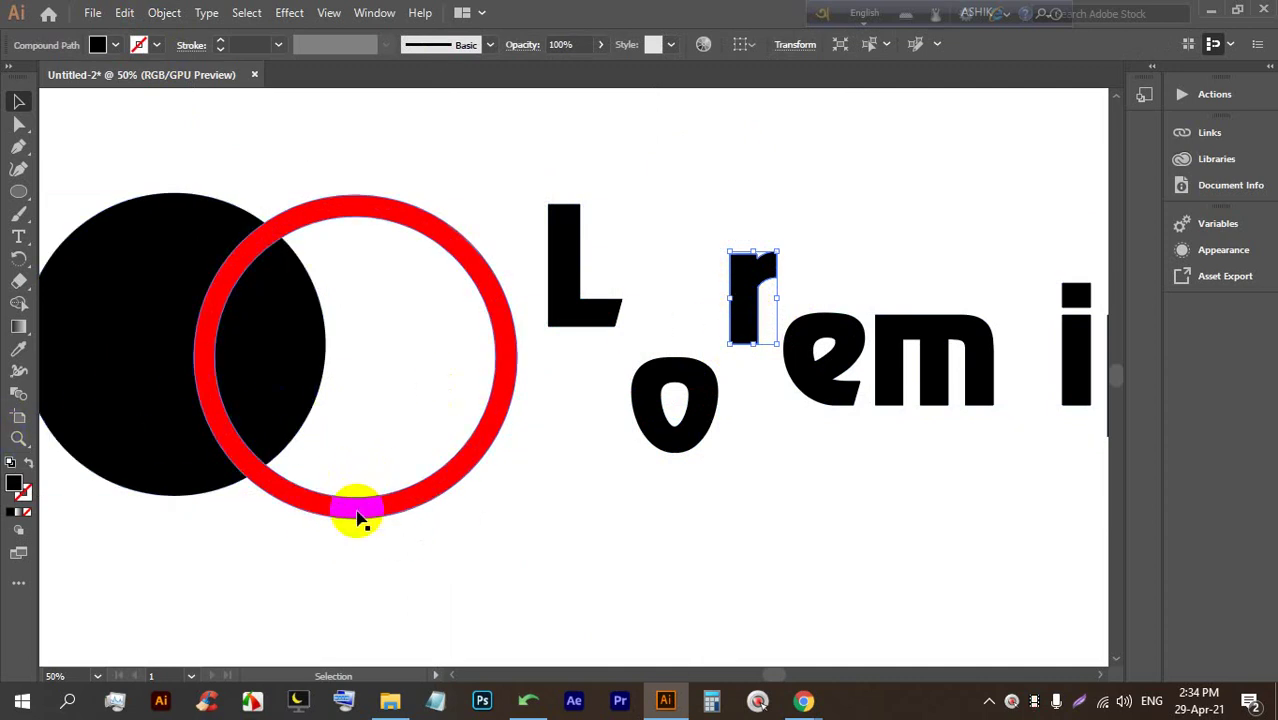
Select the circle, the ring and all the letters and delete them from the artboard
{"action": "scroll", "coordinate": [397, 515], "scroll_direction": "down", "scroll_amount": 2}
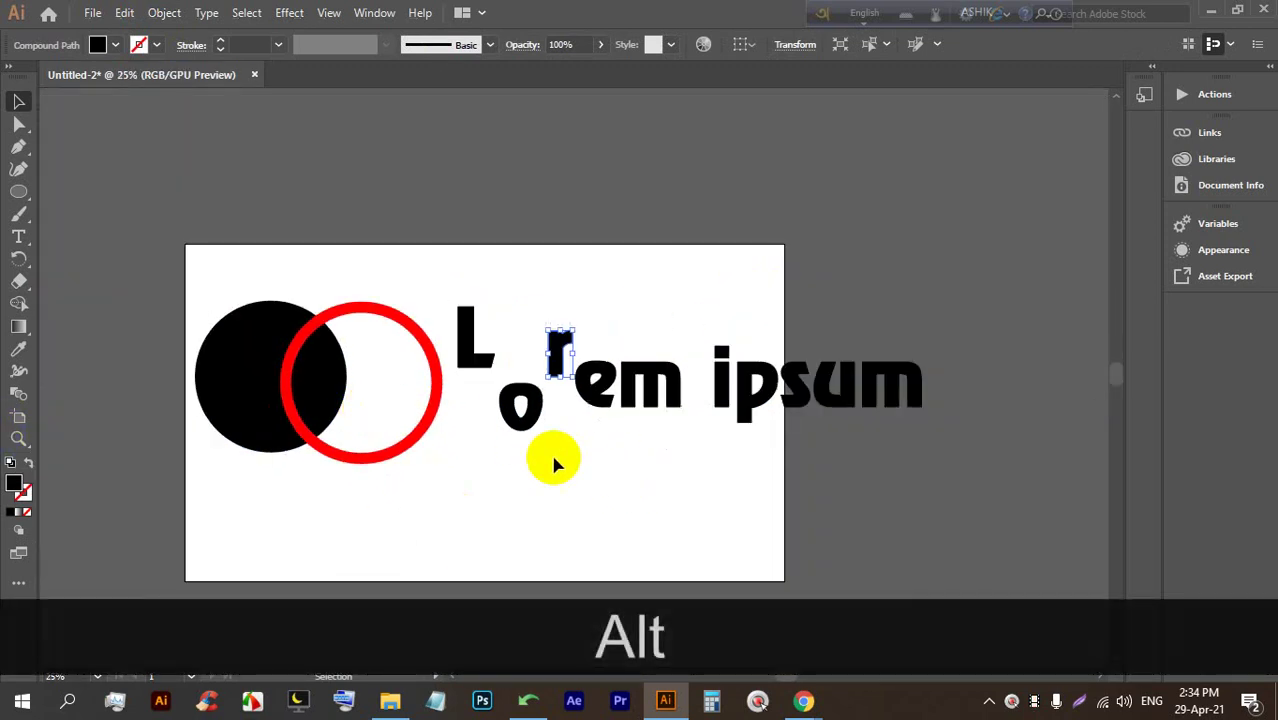
{"action": "scroll", "coordinate": [798, 441], "scroll_direction": "up", "scroll_amount": 1}
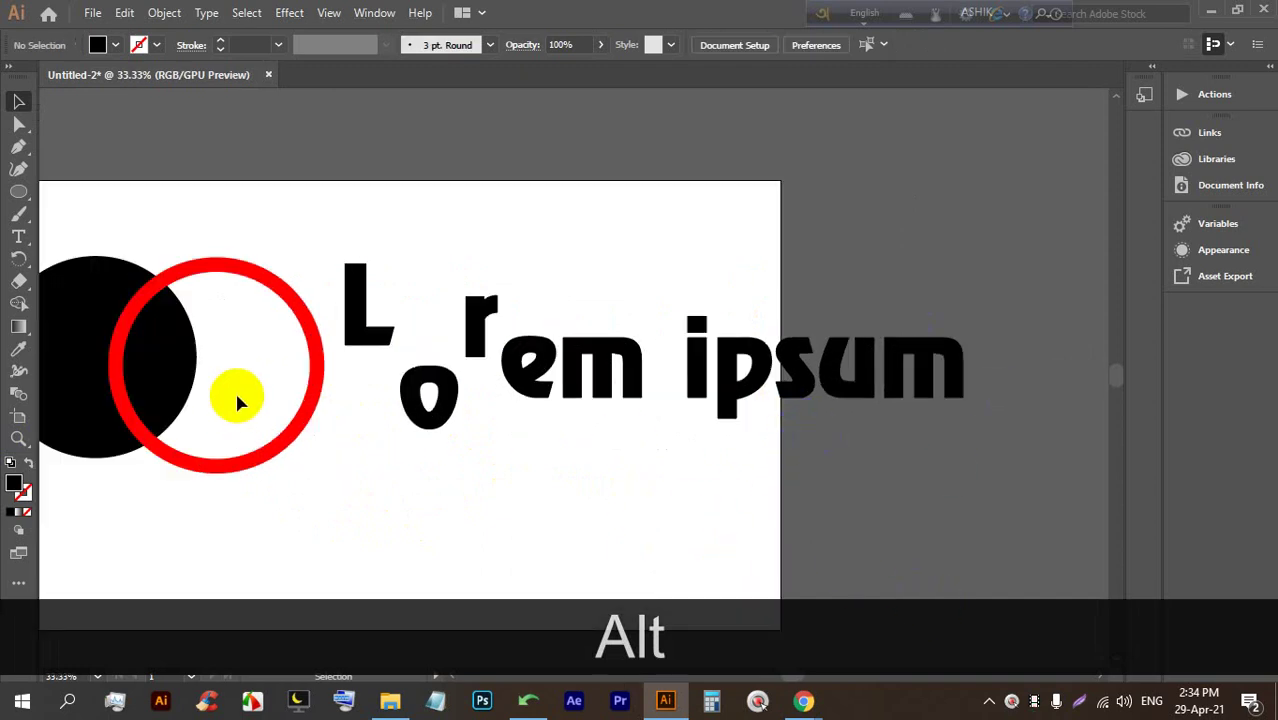
{"action": "scroll", "coordinate": [552, 430], "scroll_direction": "up", "scroll_amount": 1}
{"action": "scroll", "coordinate": [651, 434], "scroll_direction": "down", "scroll_amount": 2}
{"action": "left_click", "coordinate": [119, 324]}
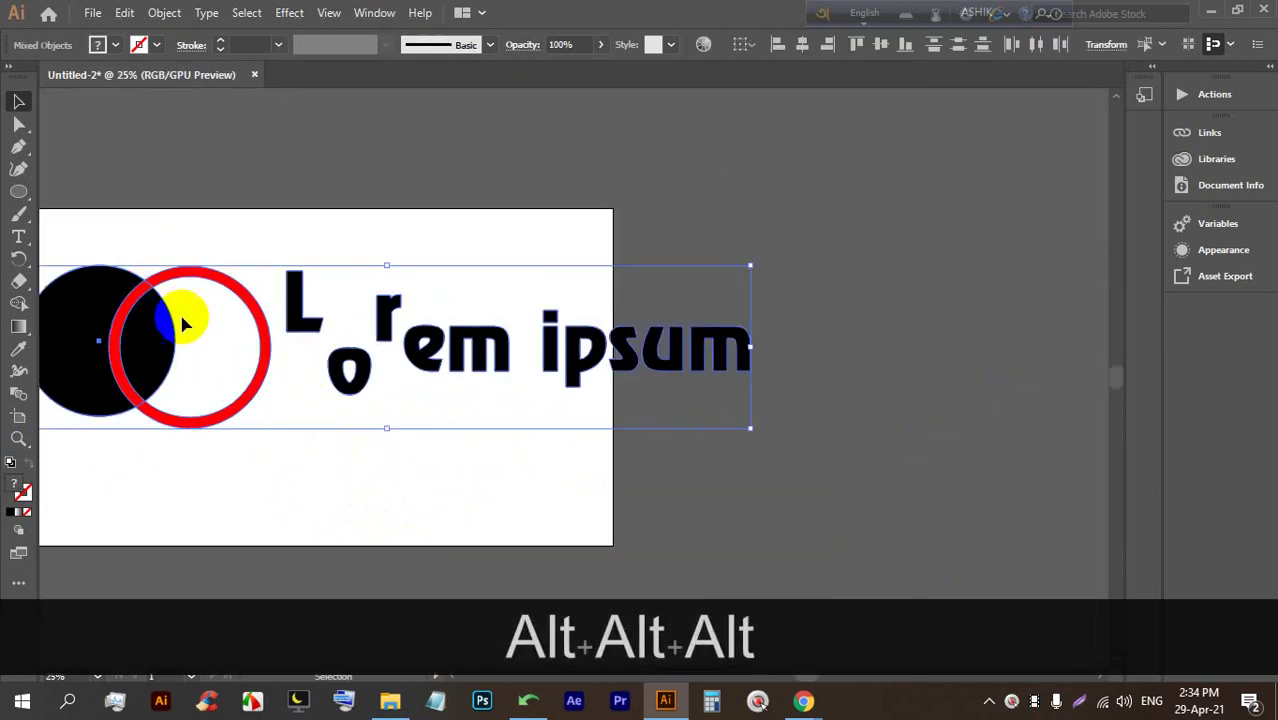
{"action": "key", "text": "BackSpace"}
Add a new text object scaled to about 144 pt and replace its placeholder with the name in capitals
{"action": "scroll", "coordinate": [185, 322], "scroll_direction": "up", "scroll_amount": 1}
{"action": "left_click_drag", "start_coordinate": [193, 318], "coordinate": [436, 297]}
{"action": "scroll", "coordinate": [436, 297], "scroll_direction": "up", "scroll_amount": 1}
{"action": "left_click", "coordinate": [19, 240]}
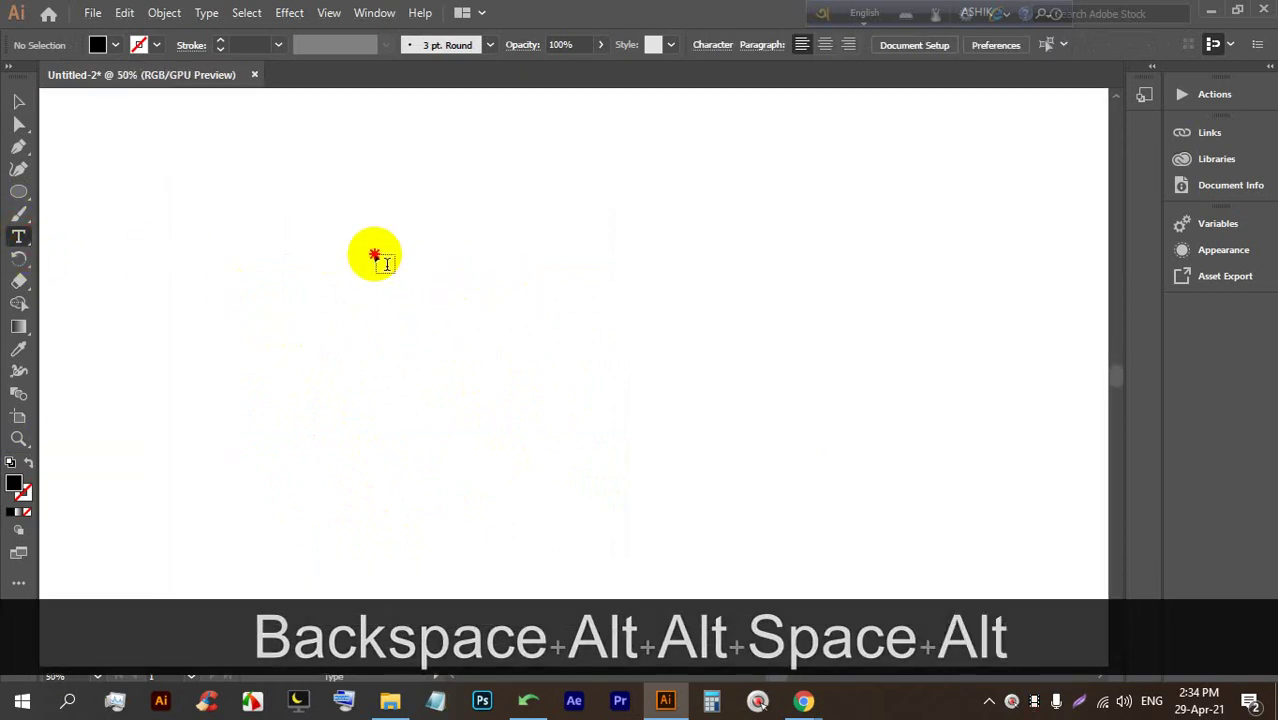
{"action": "left_click", "coordinate": [374, 256]}
{"action": "key", "text": "Escape"}
{"action": "left_click_drag", "start_coordinate": [422, 257], "coordinate": [938, 505], "text": "shift"}
{"action": "triple_click", "coordinate": [592, 332]}
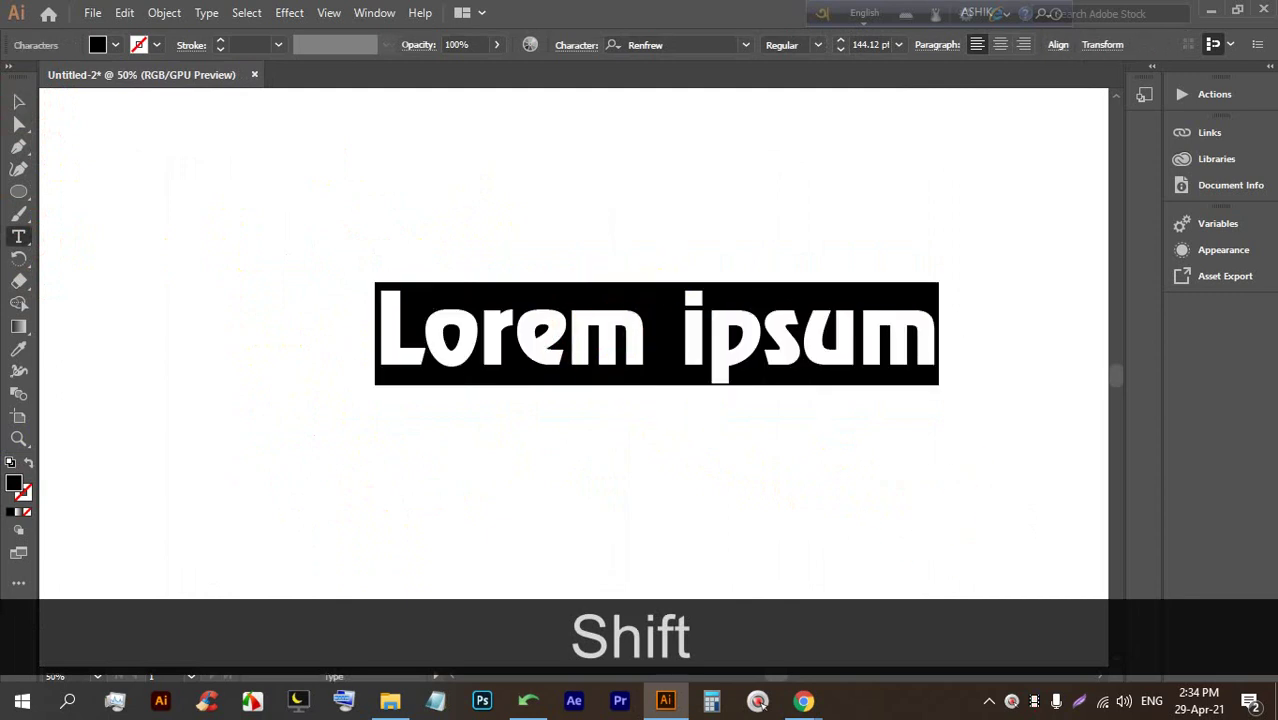
{"action": "type", "text": "SULAI"}
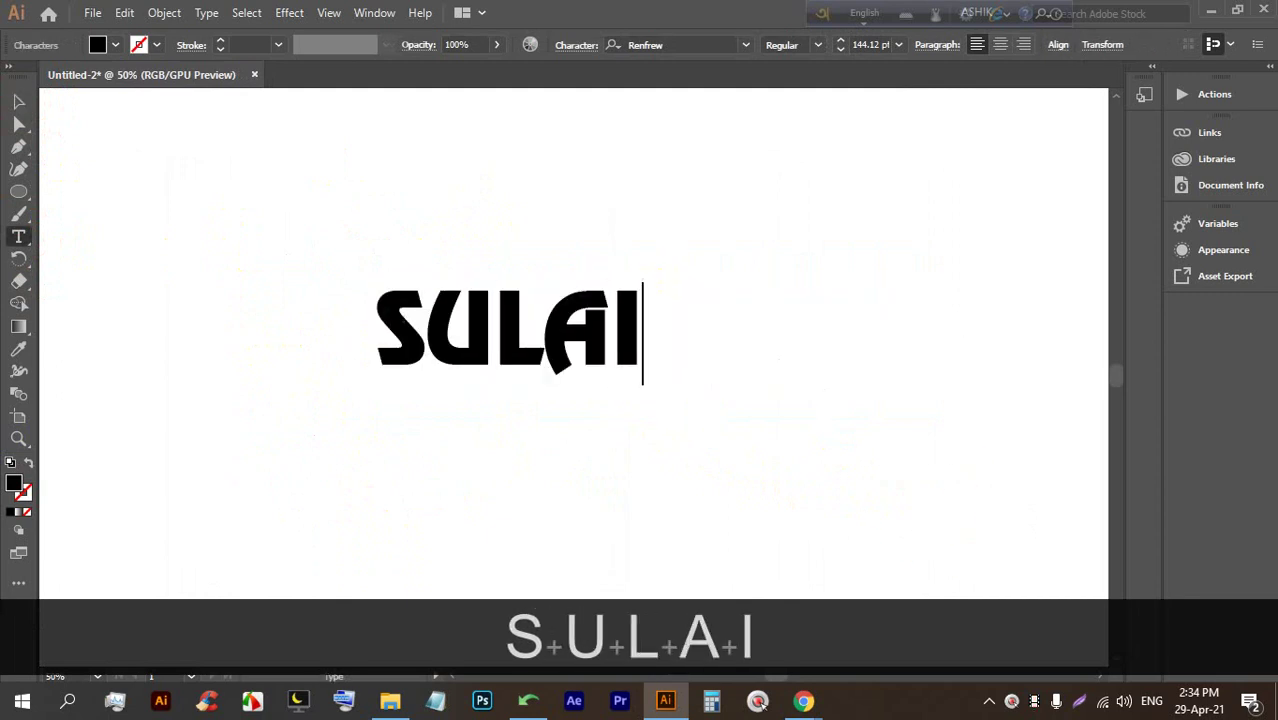
{"action": "type", "text": "MAN"}
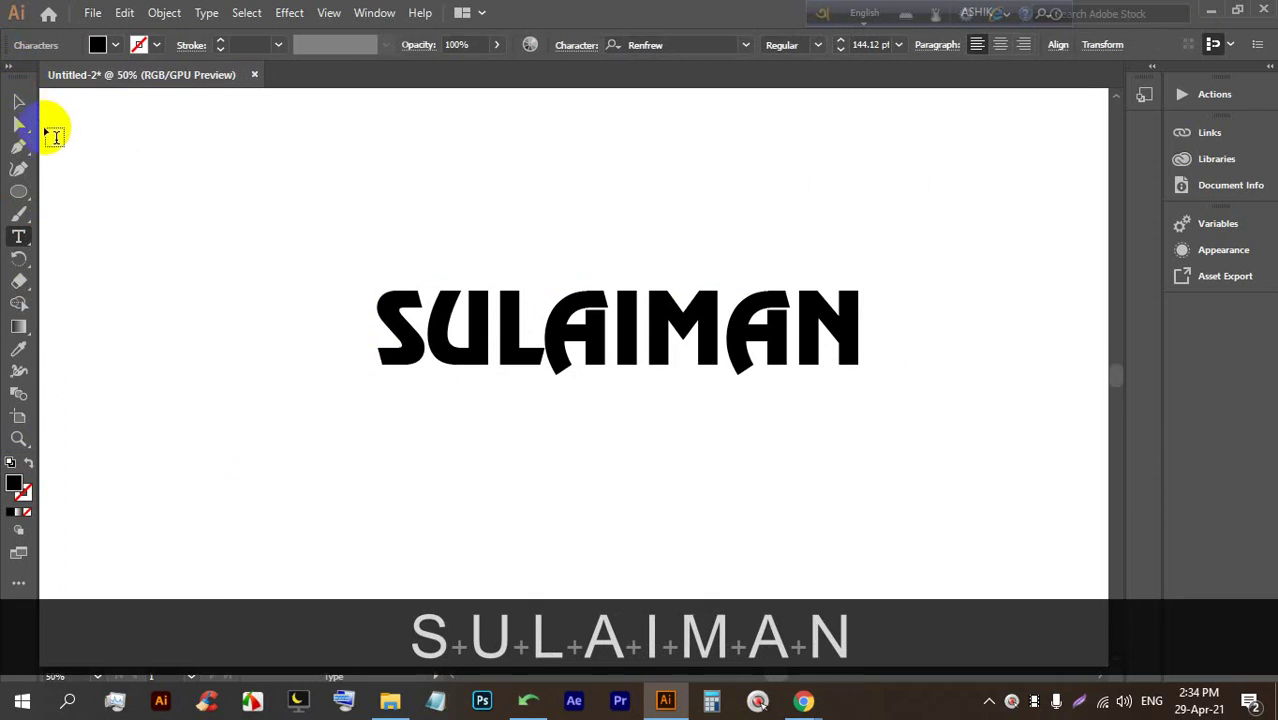
{"action": "left_click", "coordinate": [18, 101]}
Respell the name by replacing its first A with Y and deleting the I that follows
{"action": "scroll", "coordinate": [622, 326], "scroll_direction": "down", "scroll_amount": 1, "text": "alt"}
{"action": "scroll", "coordinate": [560, 330], "scroll_direction": "up", "scroll_amount": 1, "text": "alt"}
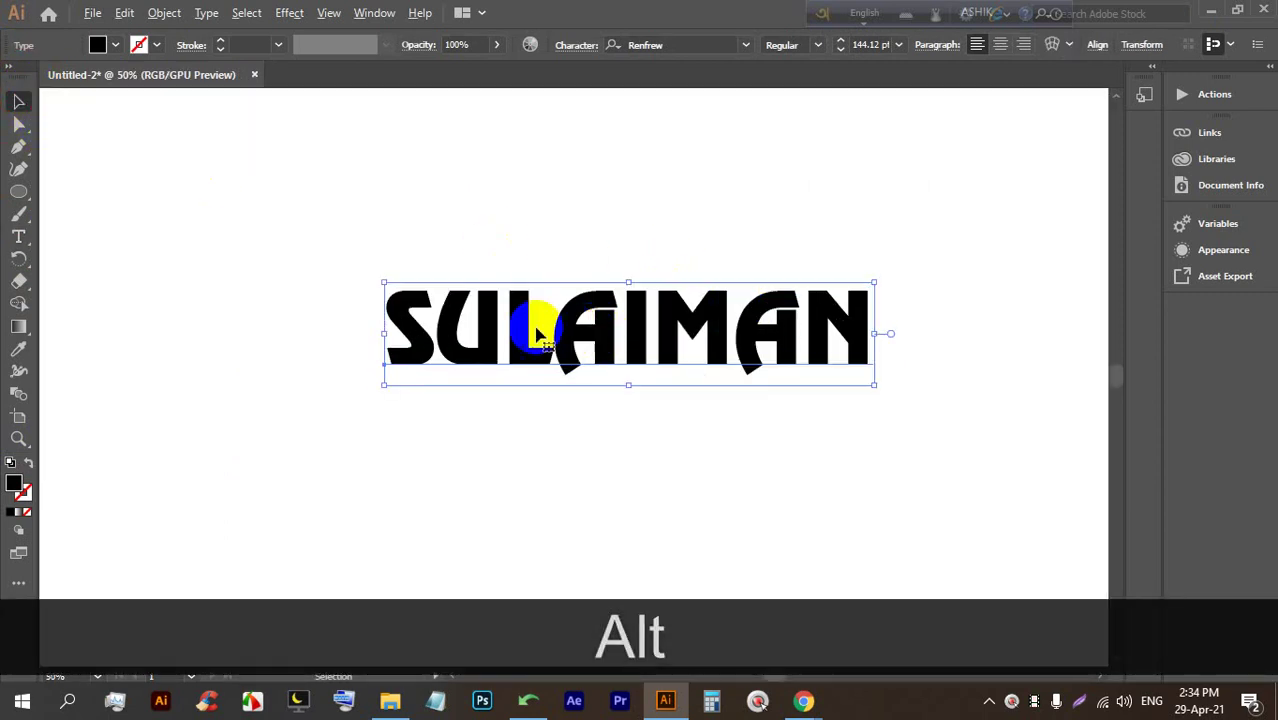
{"action": "double_click", "coordinate": [571, 331]}
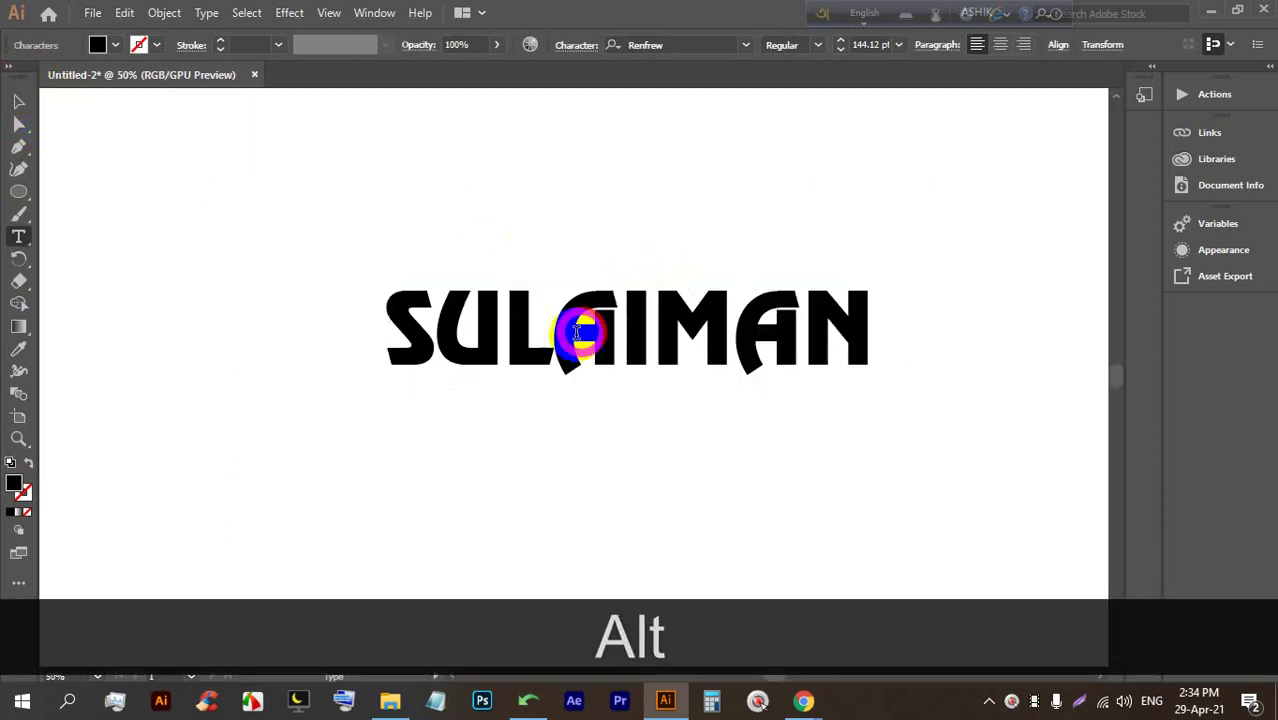
{"action": "left_click_drag", "start_coordinate": [606, 325], "coordinate": [581, 322]}
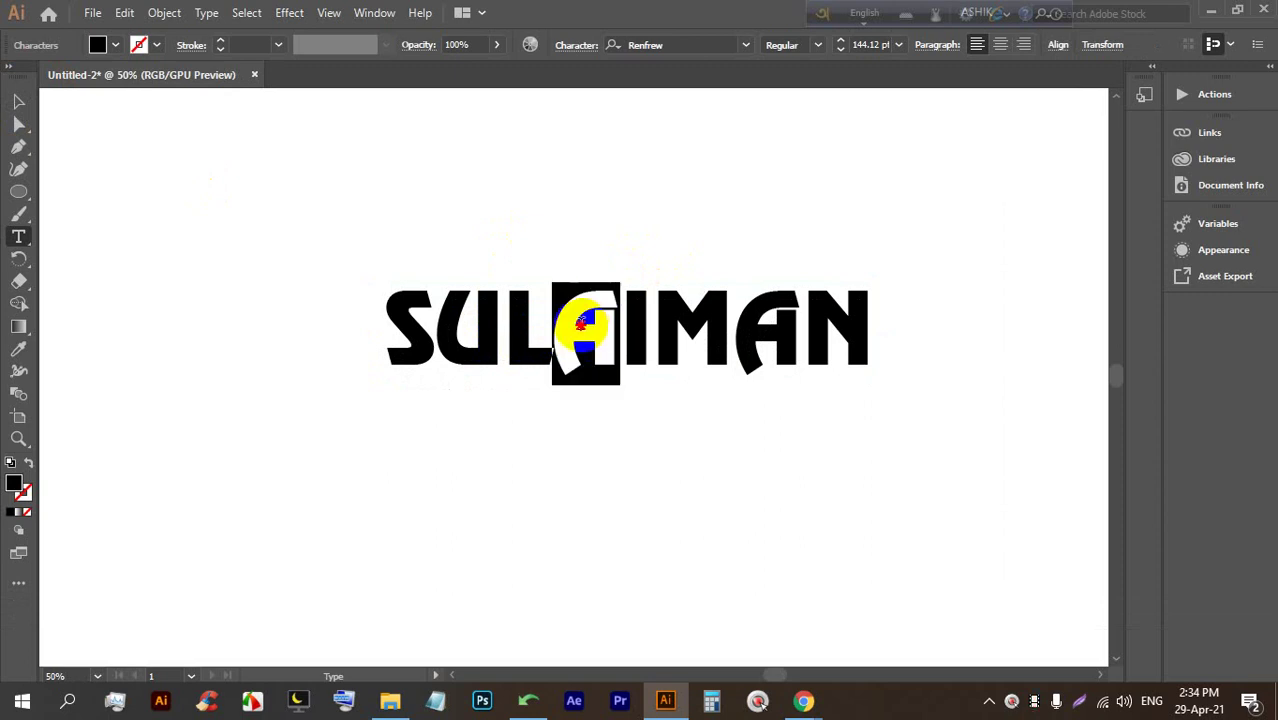
{"action": "type", "text": "Y"}
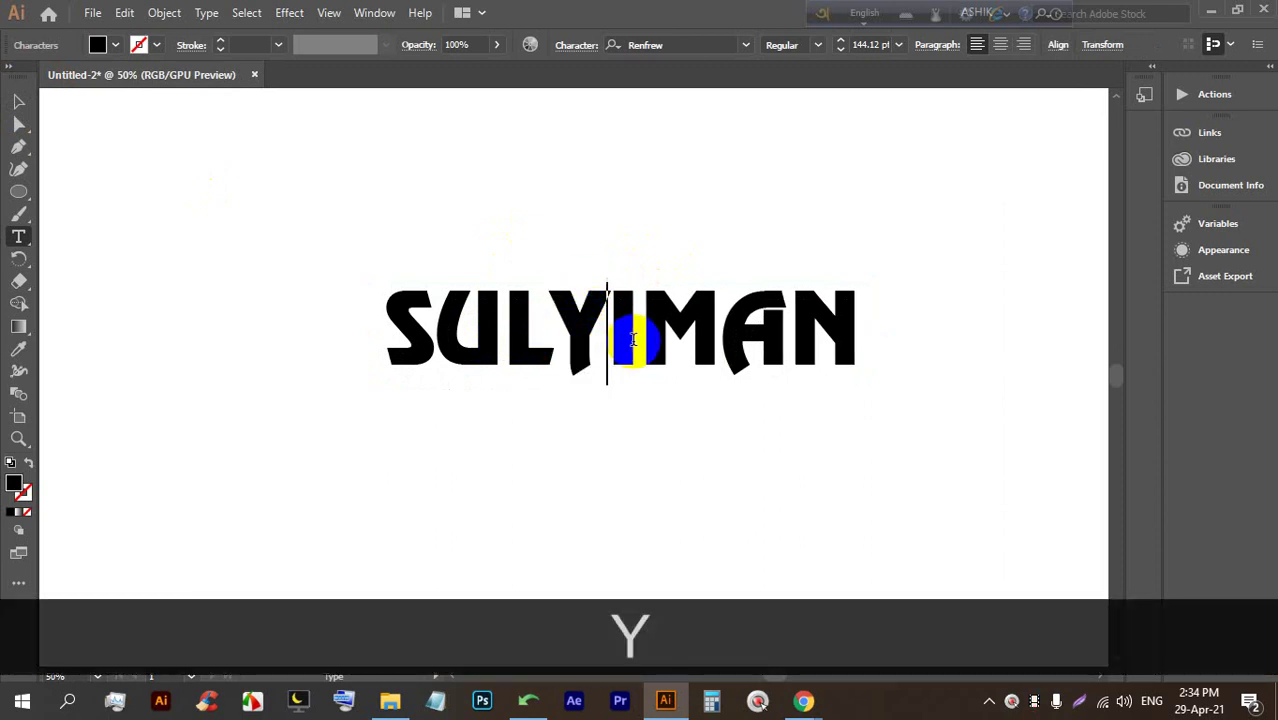
{"action": "left_click_drag", "start_coordinate": [627, 333], "coordinate": [621, 331]}
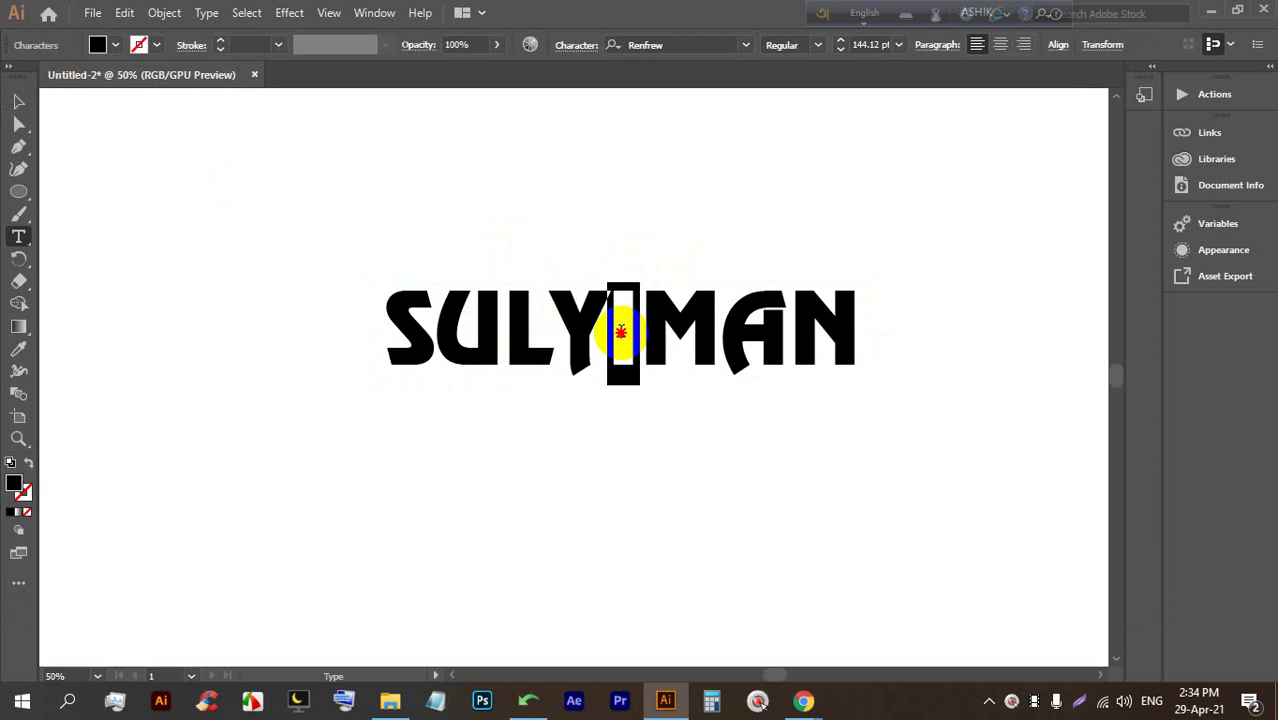
{"action": "key", "text": "BackSpace"}
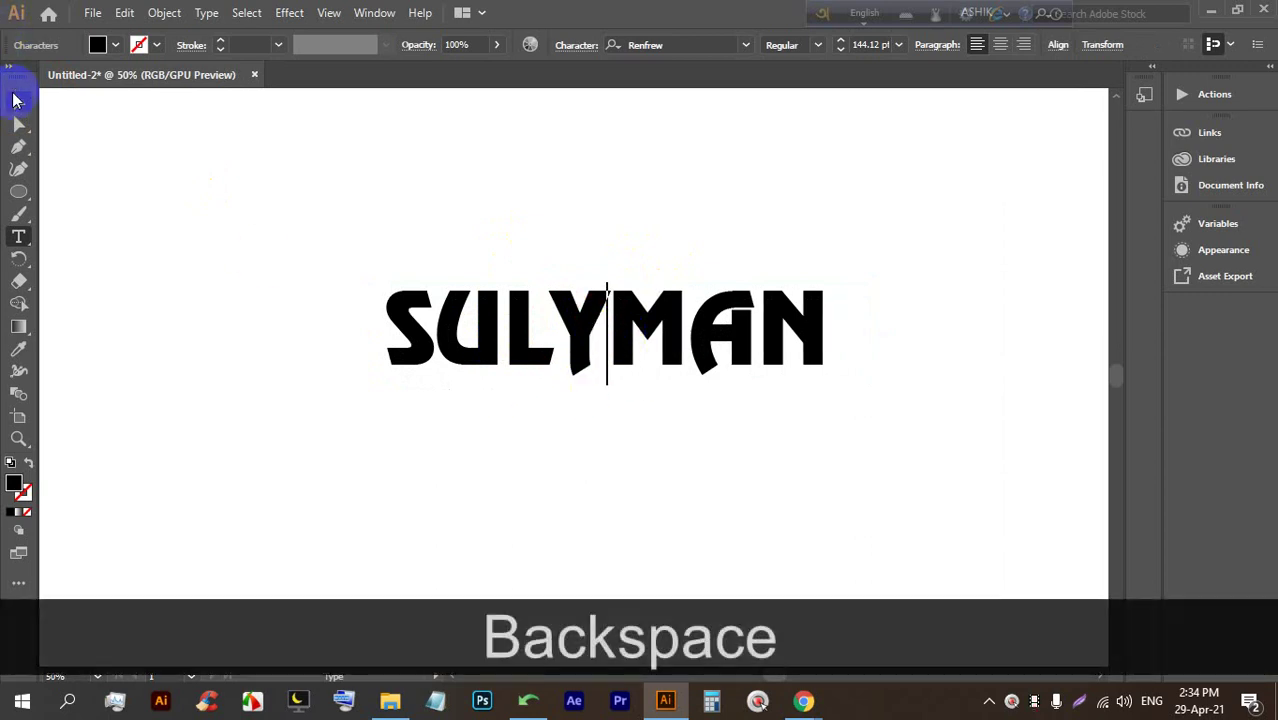
Enlarge the name text to about 307 pt and position it across the middle of the artboard
{"action": "left_click", "coordinate": [14, 100]}
{"action": "scroll", "coordinate": [456, 294], "scroll_direction": "down", "scroll_amount": 2}
{"action": "left_click_drag", "start_coordinate": [476, 322], "coordinate": [447, 335]}
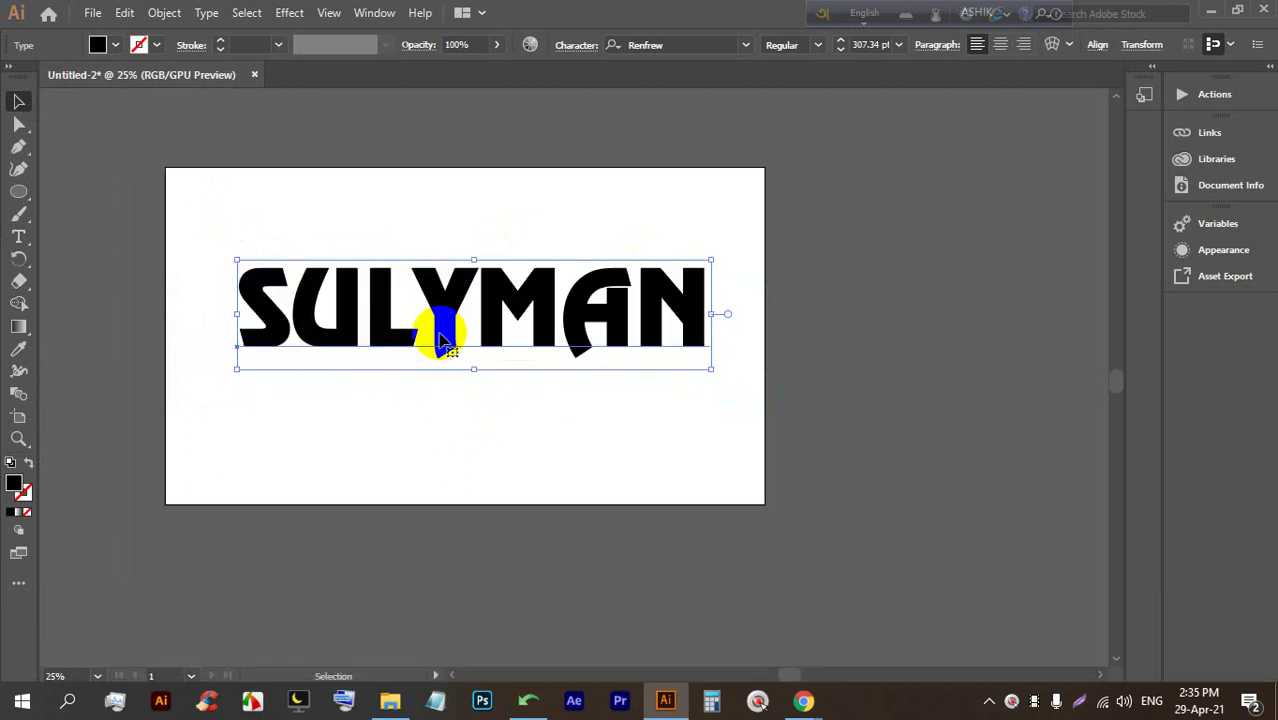
Replace the U in the name with O and reposition the text on the artboard
{"action": "double_click", "coordinate": [510, 303]}
{"action": "left_click", "coordinate": [420, 318]}
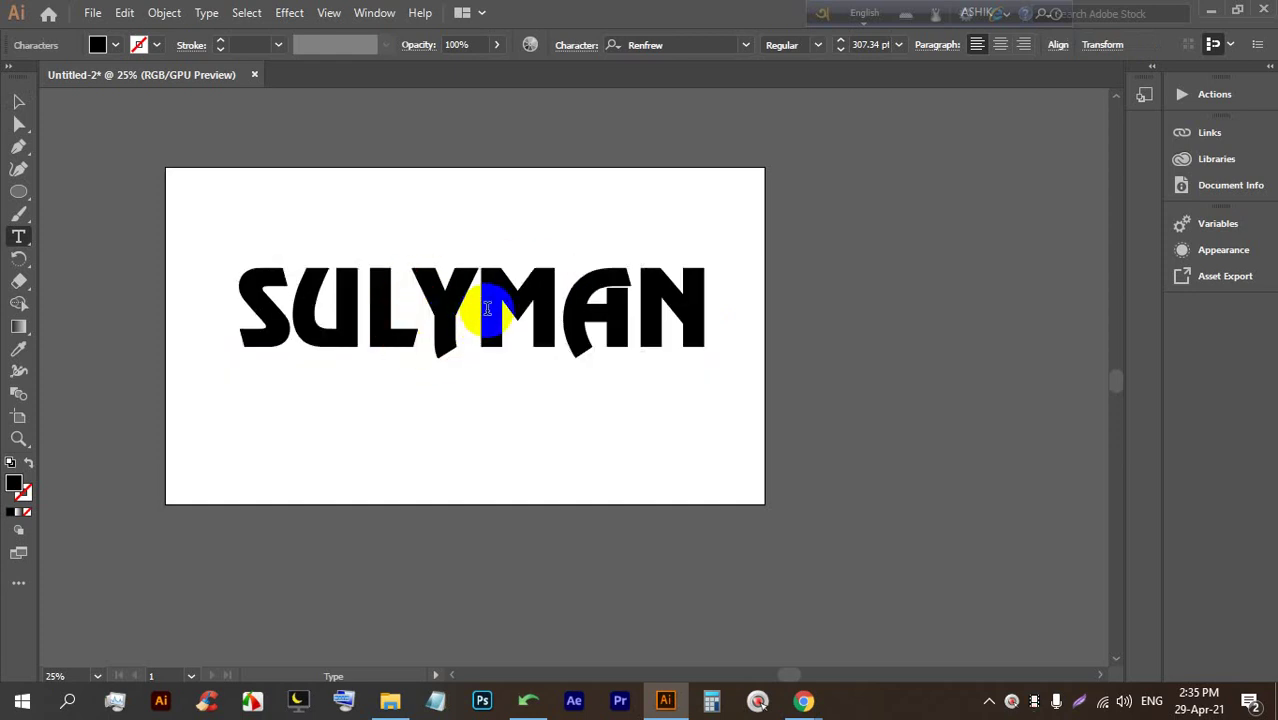
{"action": "scroll", "coordinate": [358, 300], "scroll_direction": "up", "scroll_amount": 1, "text": "alt"}
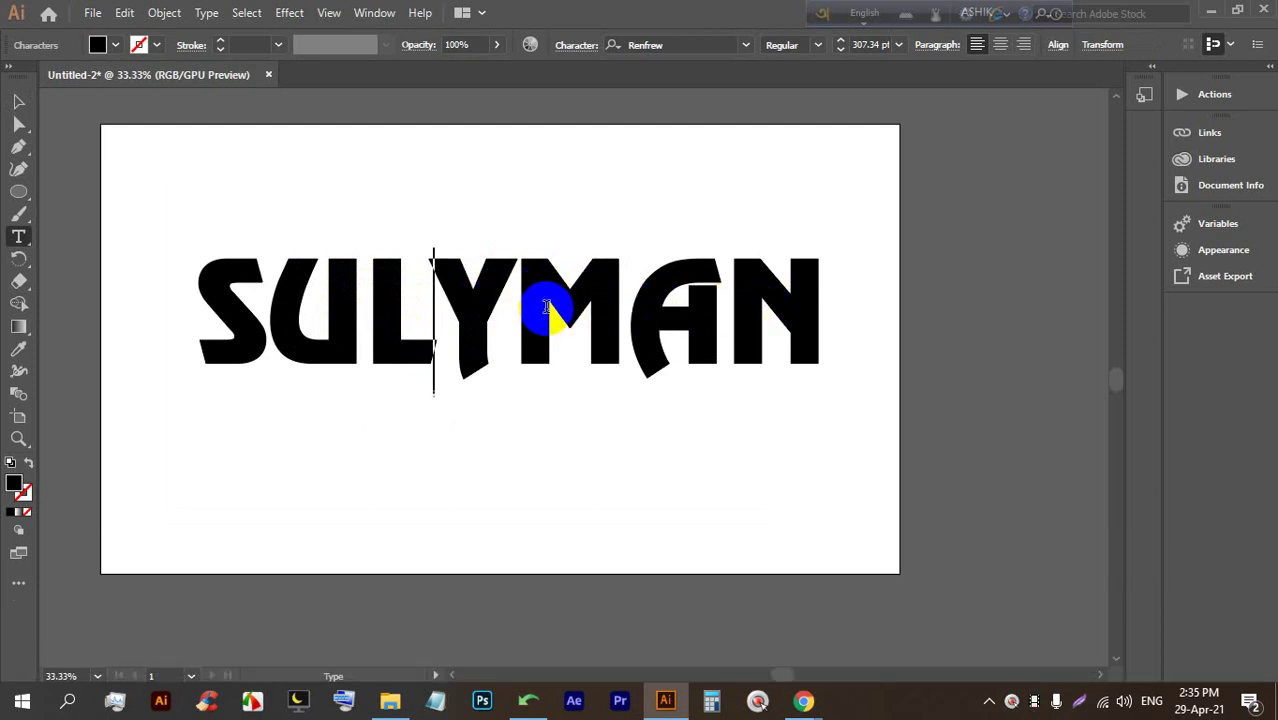
{"action": "left_click_drag", "start_coordinate": [300, 302], "coordinate": [276, 302]}
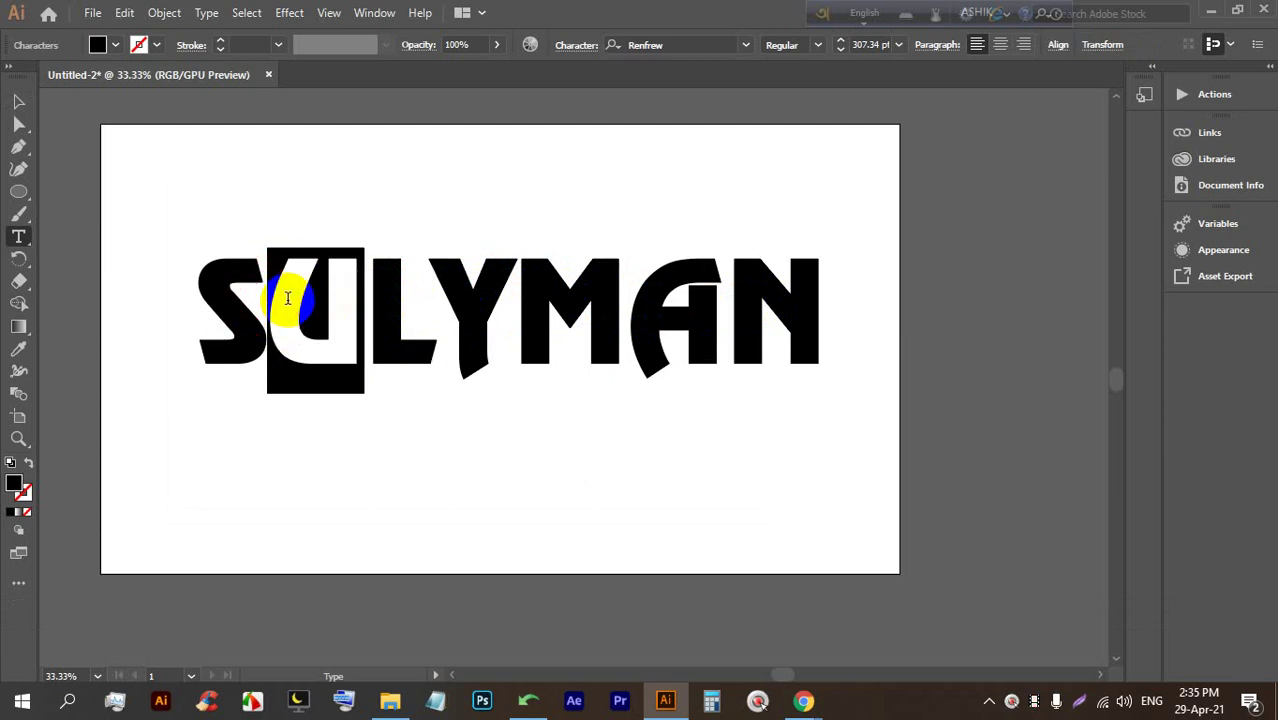
{"action": "type", "text": "O"}
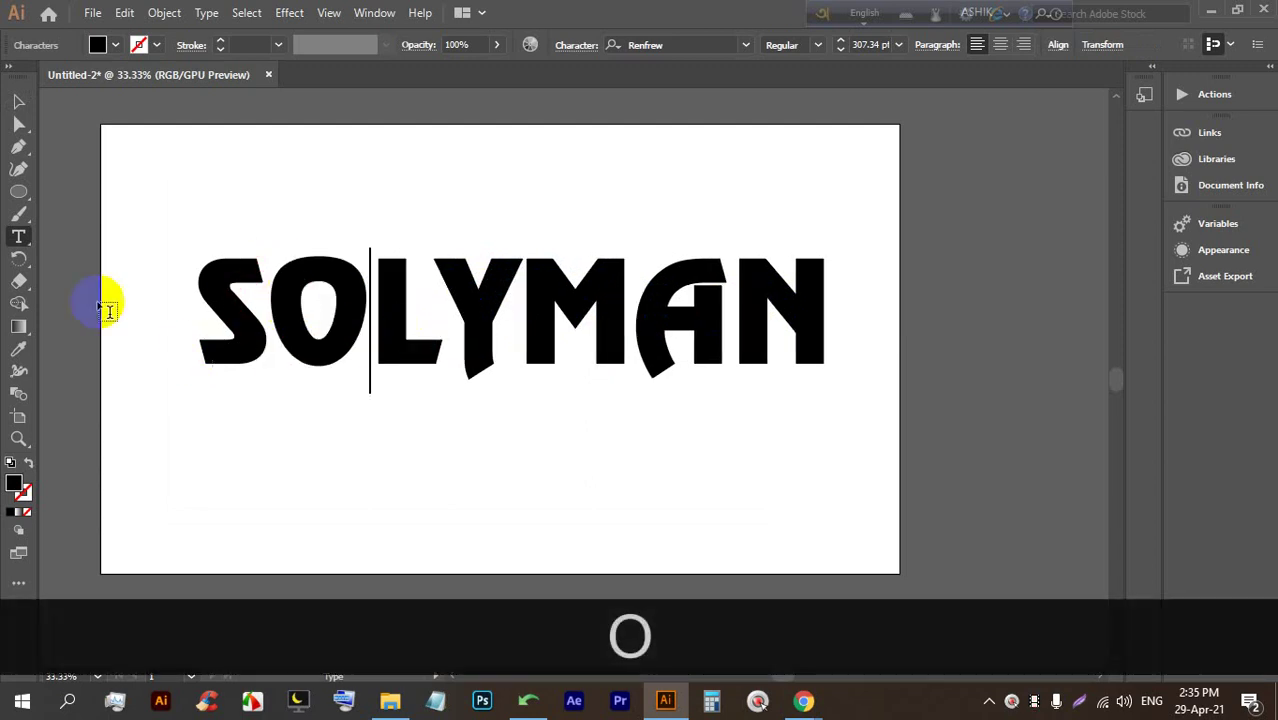
{"action": "left_click", "coordinate": [18, 101]}
{"action": "left_click_drag", "start_coordinate": [522, 271], "coordinate": [508, 314]}
{"action": "scroll", "coordinate": [480, 260], "scroll_direction": "up", "scroll_amount": 1}
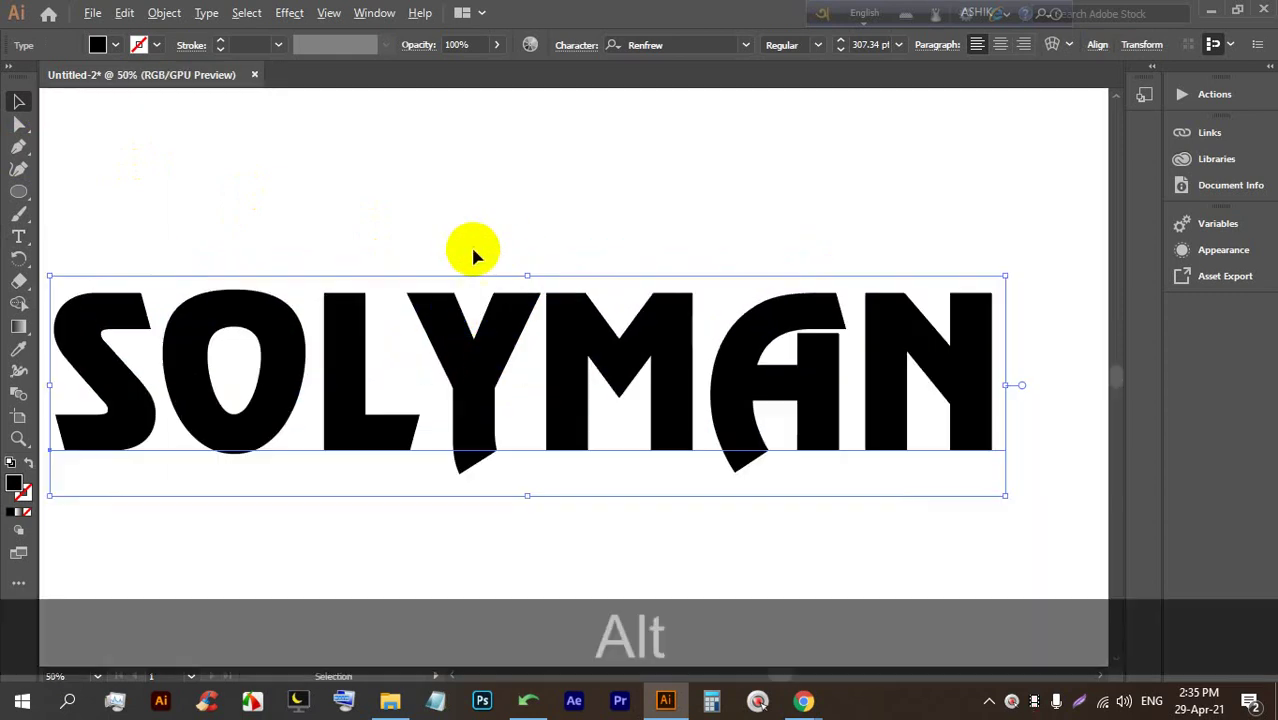
{"action": "scroll", "coordinate": [510, 262], "scroll_direction": "down", "scroll_amount": 1}
{"action": "scroll", "coordinate": [399, 285], "scroll_direction": "up", "scroll_amount": 1}
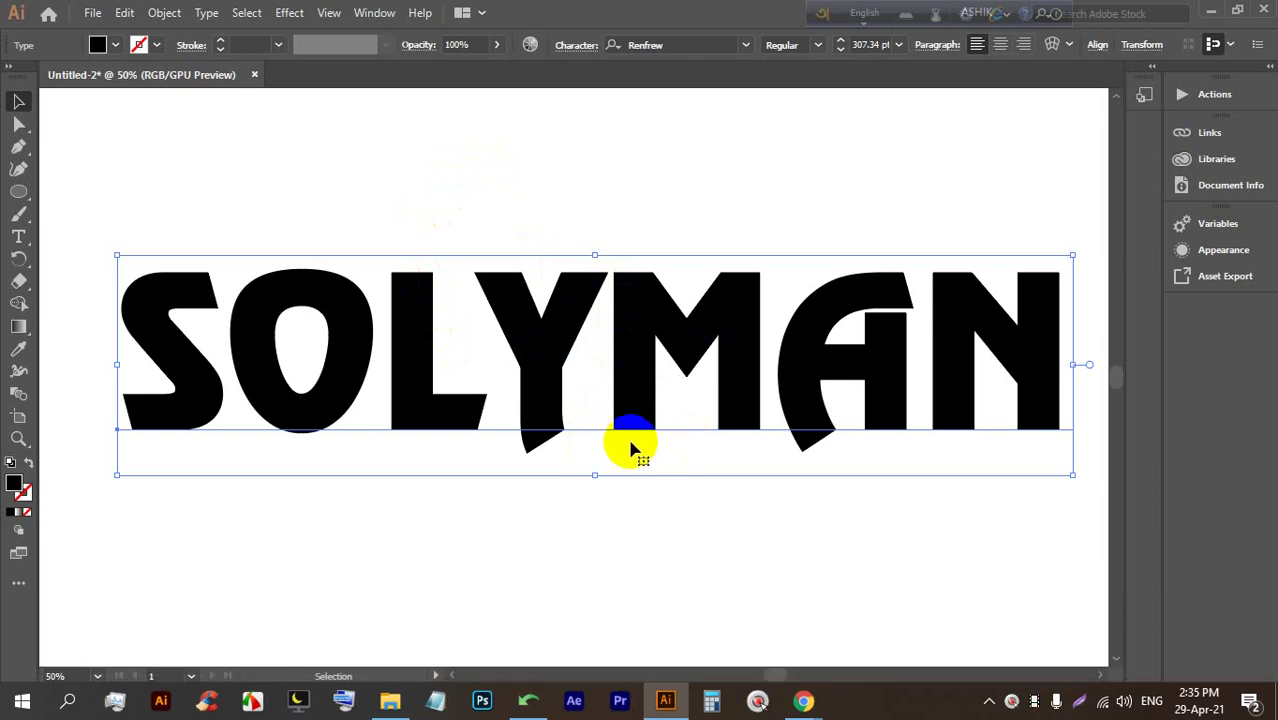
{"action": "scroll", "coordinate": [770, 366], "scroll_direction": "up", "scroll_amount": 1}
{"action": "scroll", "coordinate": [712, 352], "scroll_direction": "down", "scroll_amount": 1}
{"action": "scroll", "coordinate": [712, 352], "scroll_direction": "up", "scroll_amount": 1}
{"action": "scroll", "coordinate": [712, 352], "scroll_direction": "down", "scroll_amount": 1}
{"action": "scroll", "coordinate": [725, 345], "scroll_direction": "up", "scroll_amount": 1}
{"action": "scroll", "coordinate": [725, 345], "scroll_direction": "down", "scroll_amount": 1}
{"action": "scroll", "coordinate": [728, 342], "scroll_direction": "up", "scroll_amount": 1}
{"action": "scroll", "coordinate": [728, 342], "scroll_direction": "down", "scroll_amount": 1}
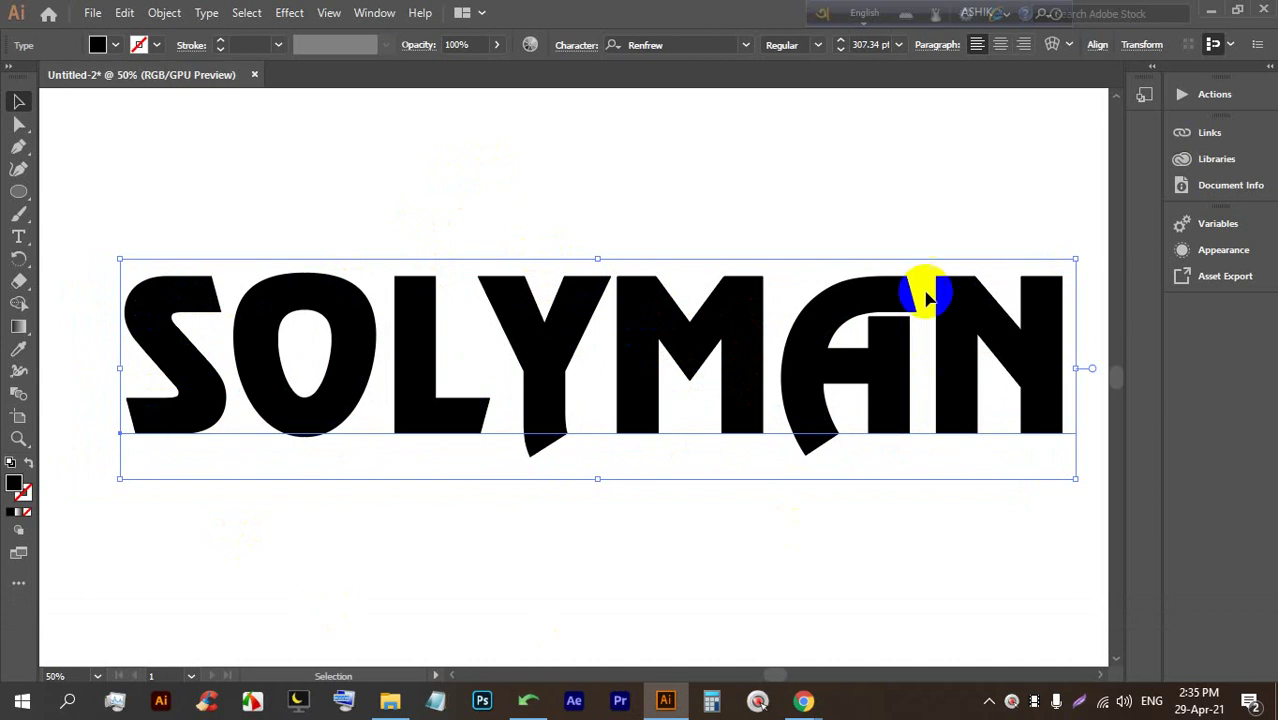
Fill the name text with light blue and nudge it slightly to the left
{"action": "left_click", "coordinate": [114, 46]}
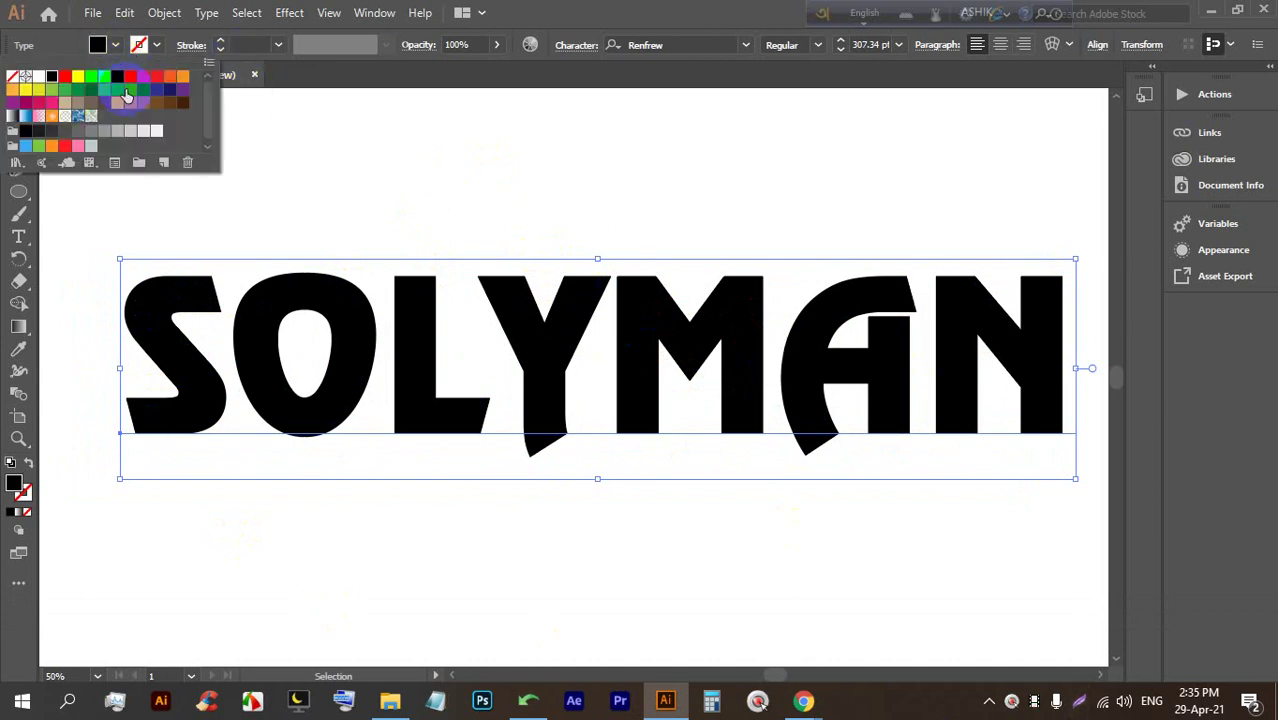
{"action": "left_click", "coordinate": [126, 95]}
{"action": "left_click", "coordinate": [747, 214]}
{"action": "left_click_drag", "start_coordinate": [873, 388], "coordinate": [862, 388]}
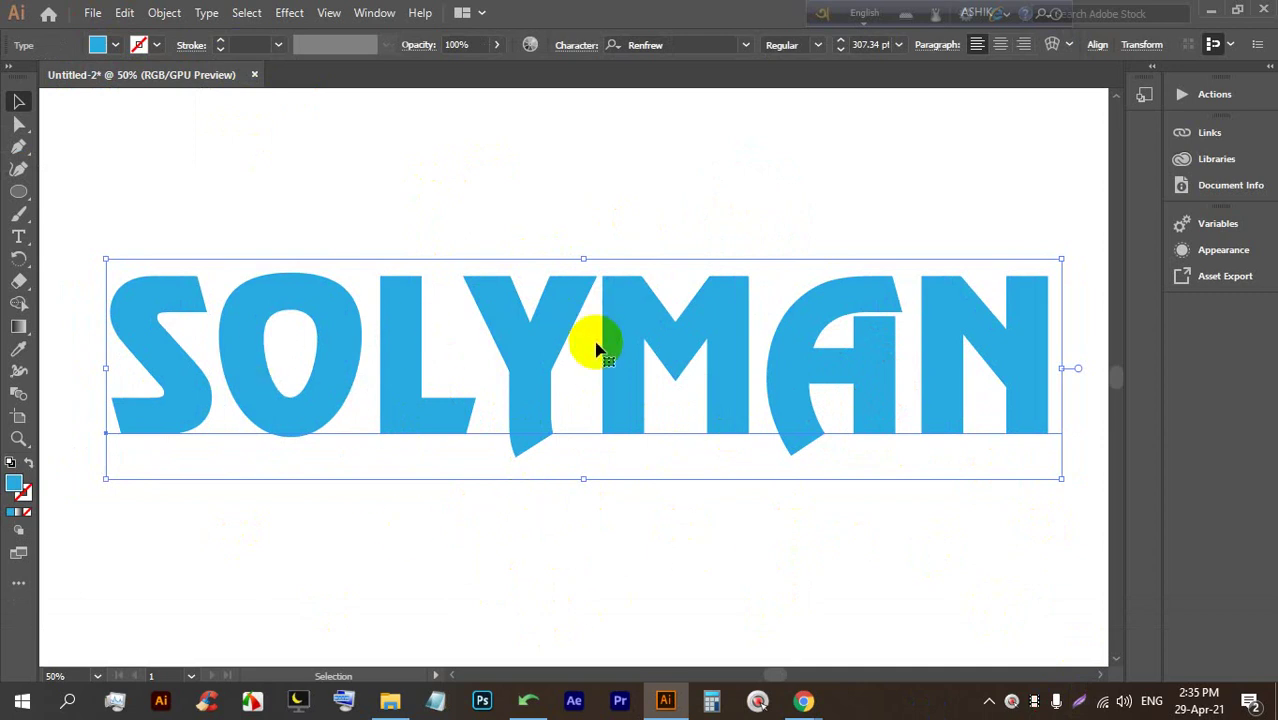
Change the name text's font to NewBrunswick and move the text slightly left and up
{"action": "left_click", "coordinate": [746, 46]}
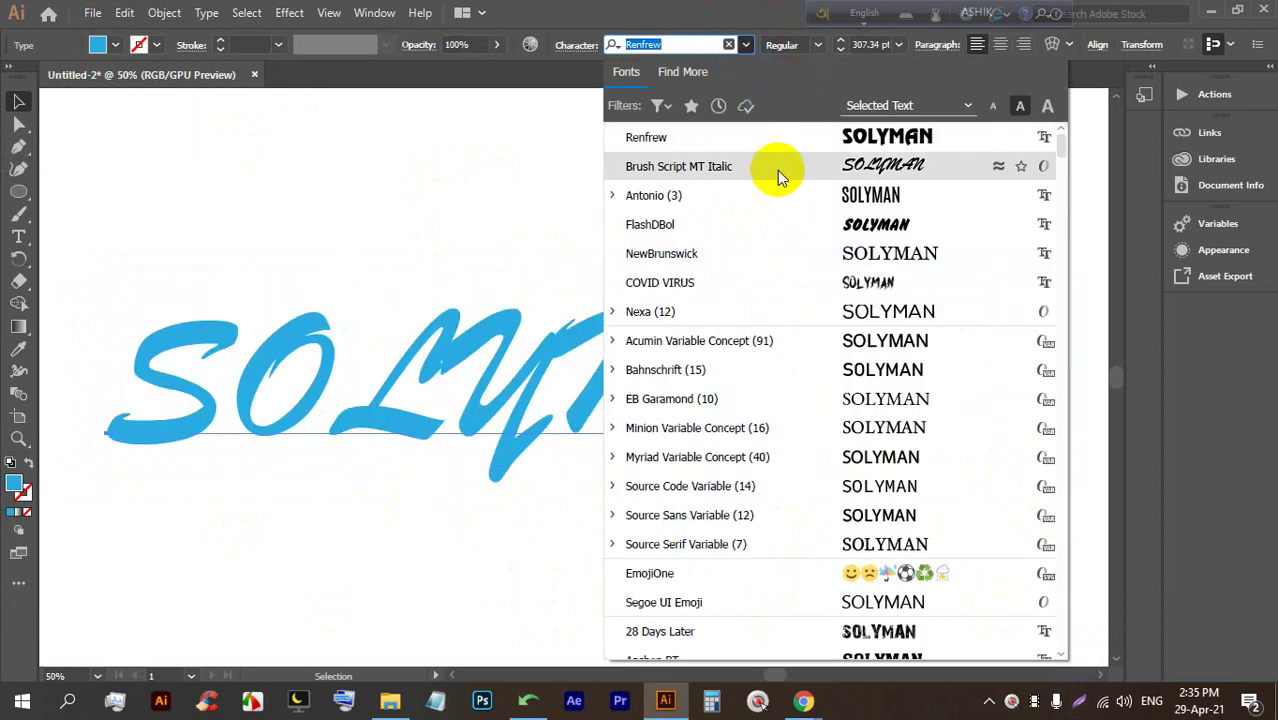
{"action": "left_click", "coordinate": [786, 253]}
{"action": "left_click_drag", "start_coordinate": [714, 446], "coordinate": [672, 430]}
Browse the font previews for the name text and apply the Bauhaus 93 font
{"action": "left_click", "coordinate": [746, 45]}
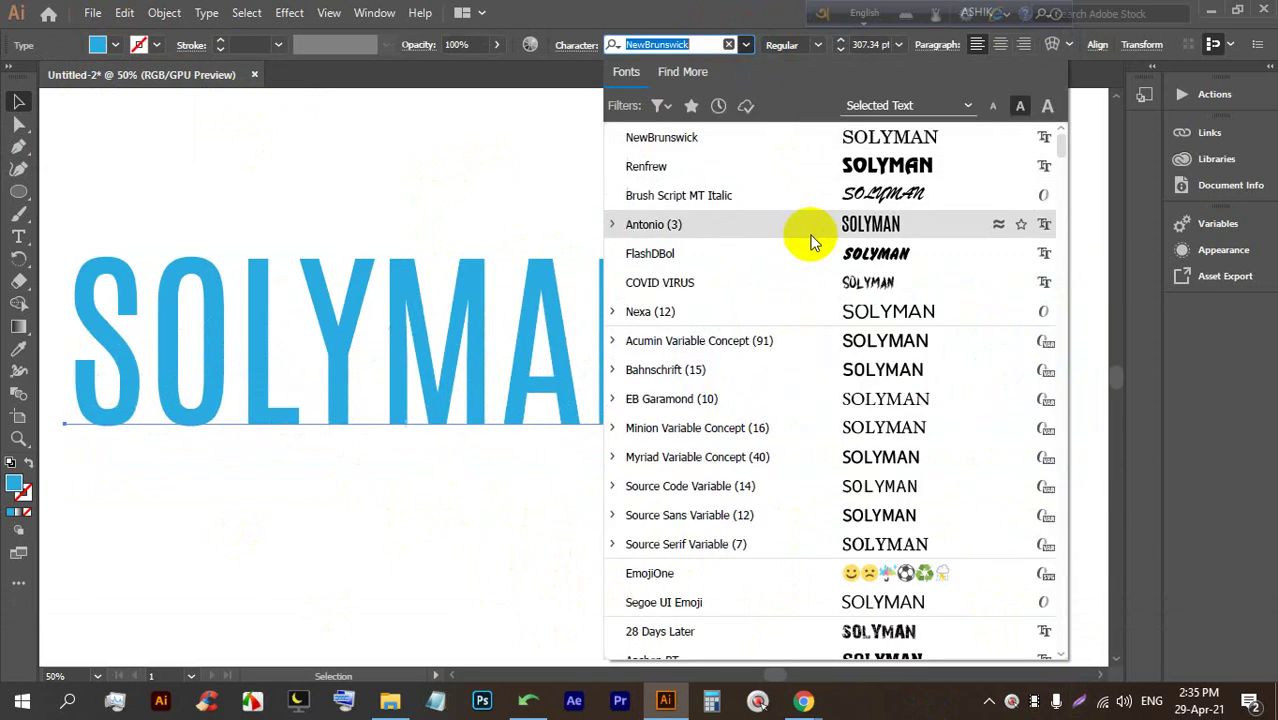
{"action": "scroll", "coordinate": [870, 350], "scroll_direction": "down", "scroll_amount": 3}
{"action": "scroll", "coordinate": [862, 345], "scroll_direction": "down", "scroll_amount": 8}
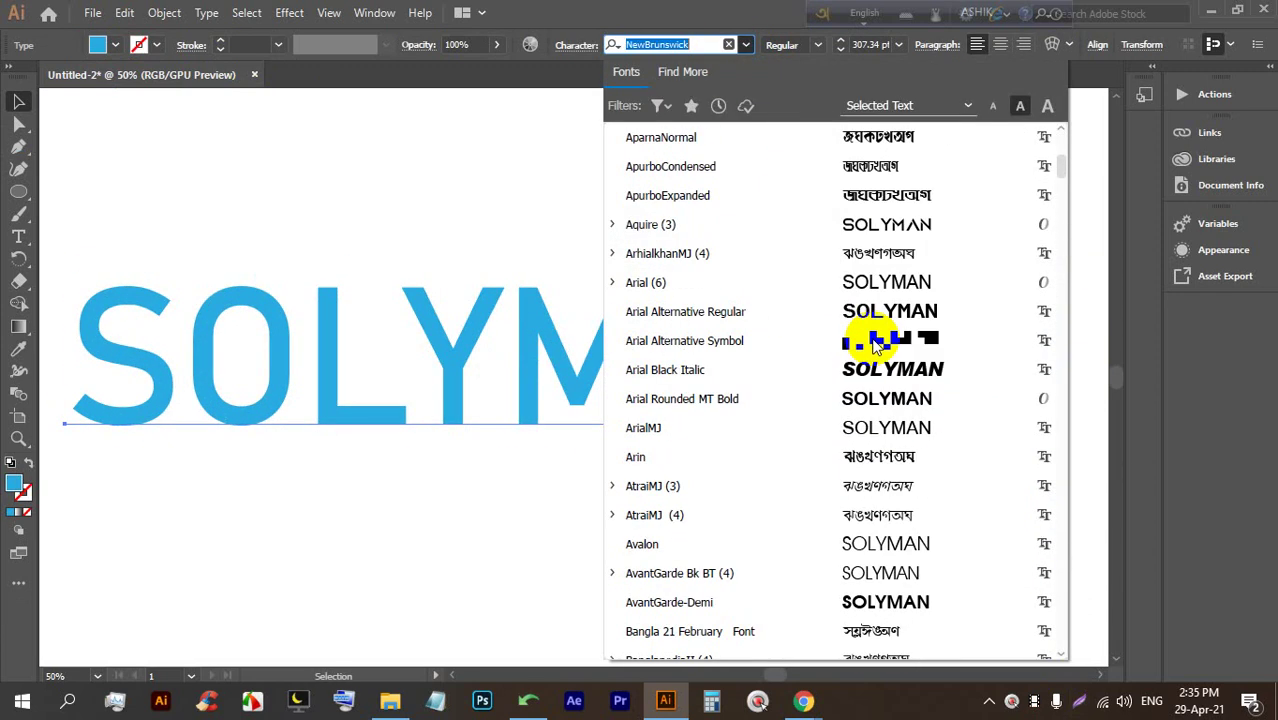
{"action": "scroll", "coordinate": [873, 228], "scroll_direction": "down", "scroll_amount": 4}
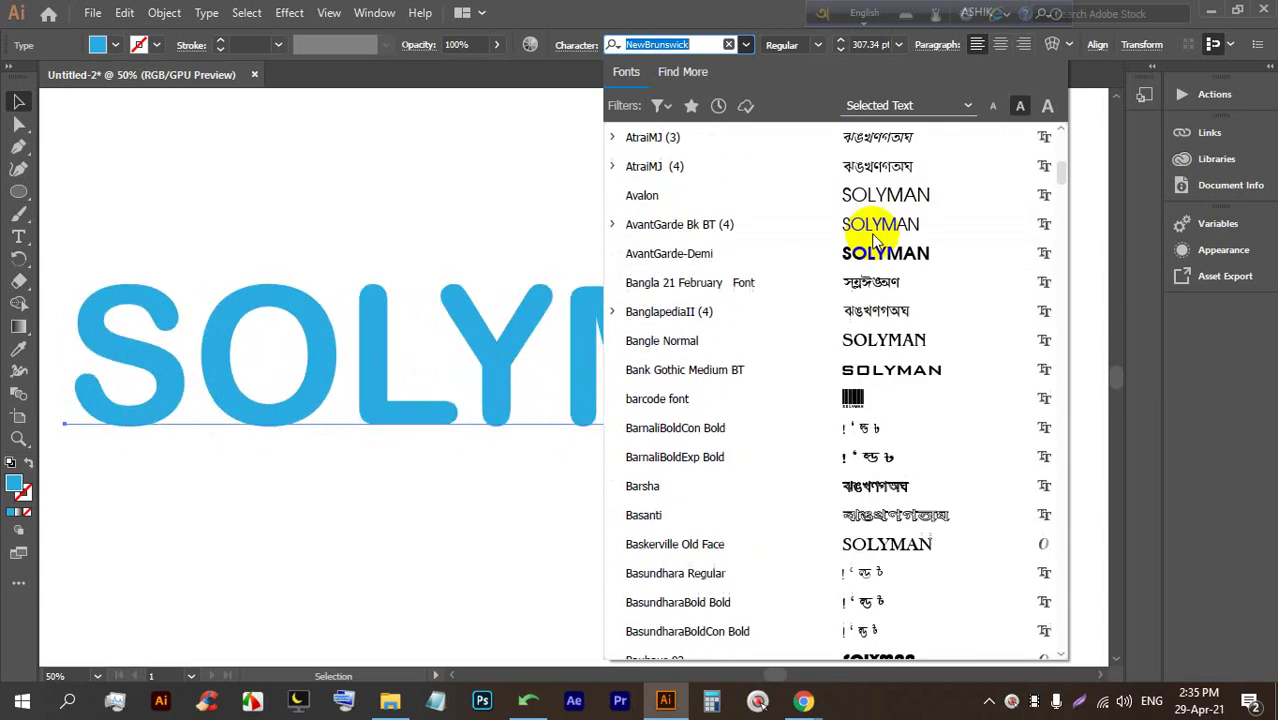
{"action": "scroll", "coordinate": [875, 232], "scroll_direction": "up", "scroll_amount": 2}
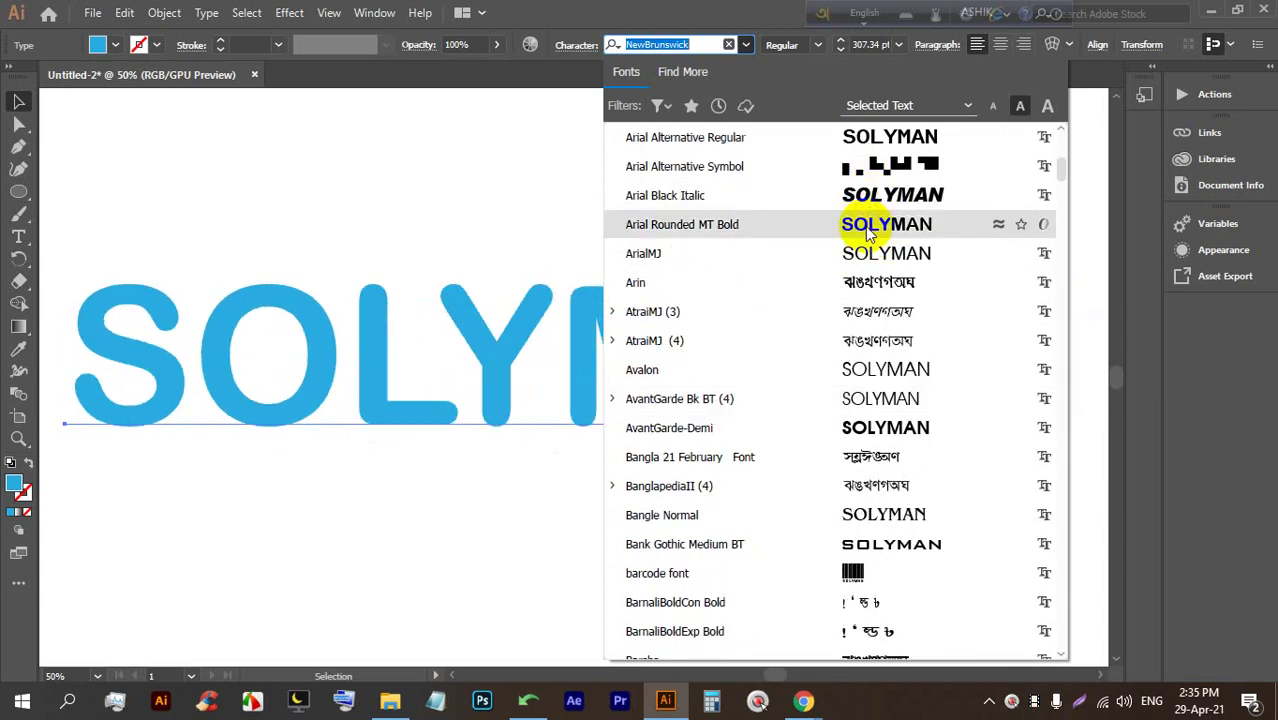
{"action": "scroll", "coordinate": [860, 260], "scroll_direction": "down", "scroll_amount": 3}
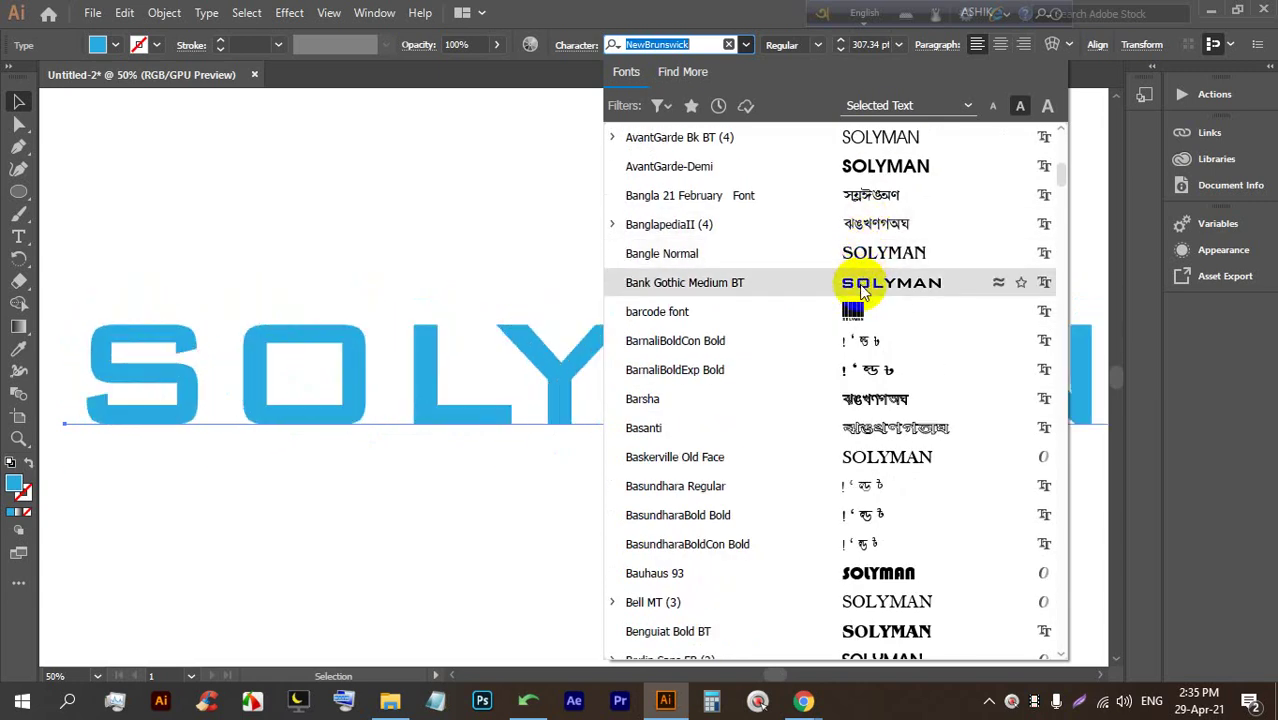
{"action": "scroll", "coordinate": [860, 284], "scroll_direction": "down", "scroll_amount": 2}
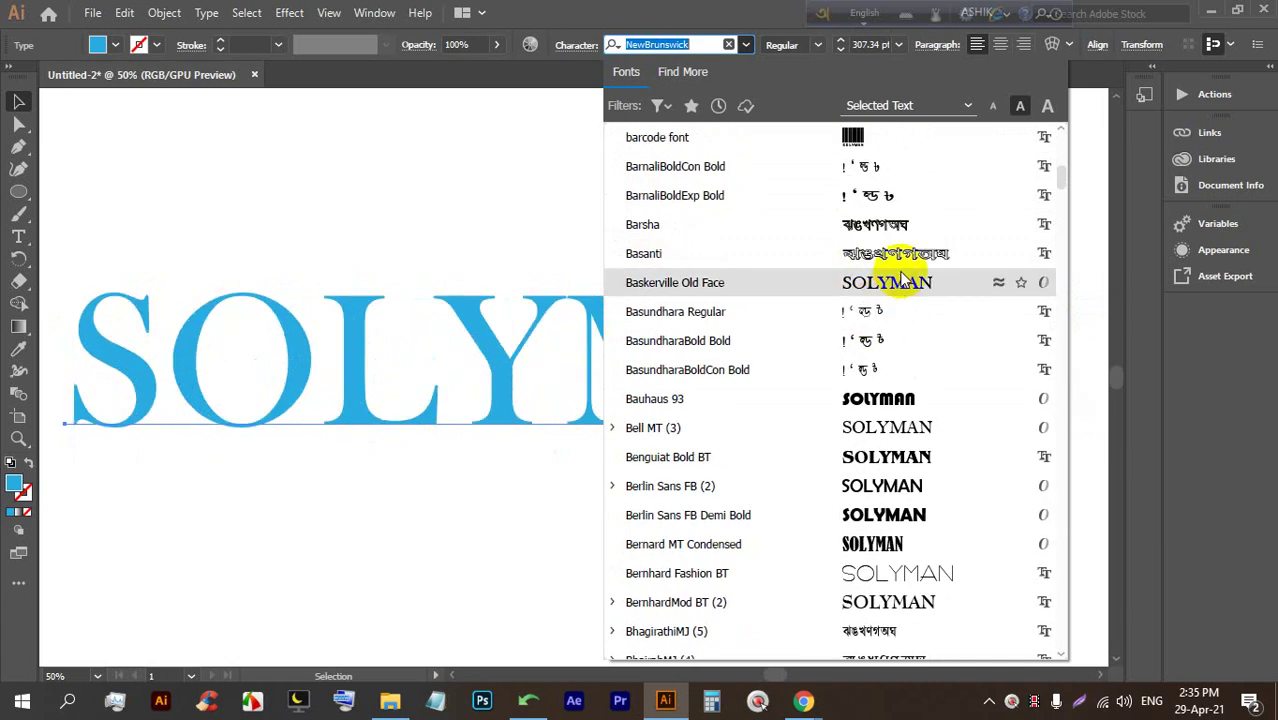
{"action": "left_click", "coordinate": [892, 399]}
{"action": "scroll", "coordinate": [733, 348], "scroll_direction": "down", "scroll_amount": 1}
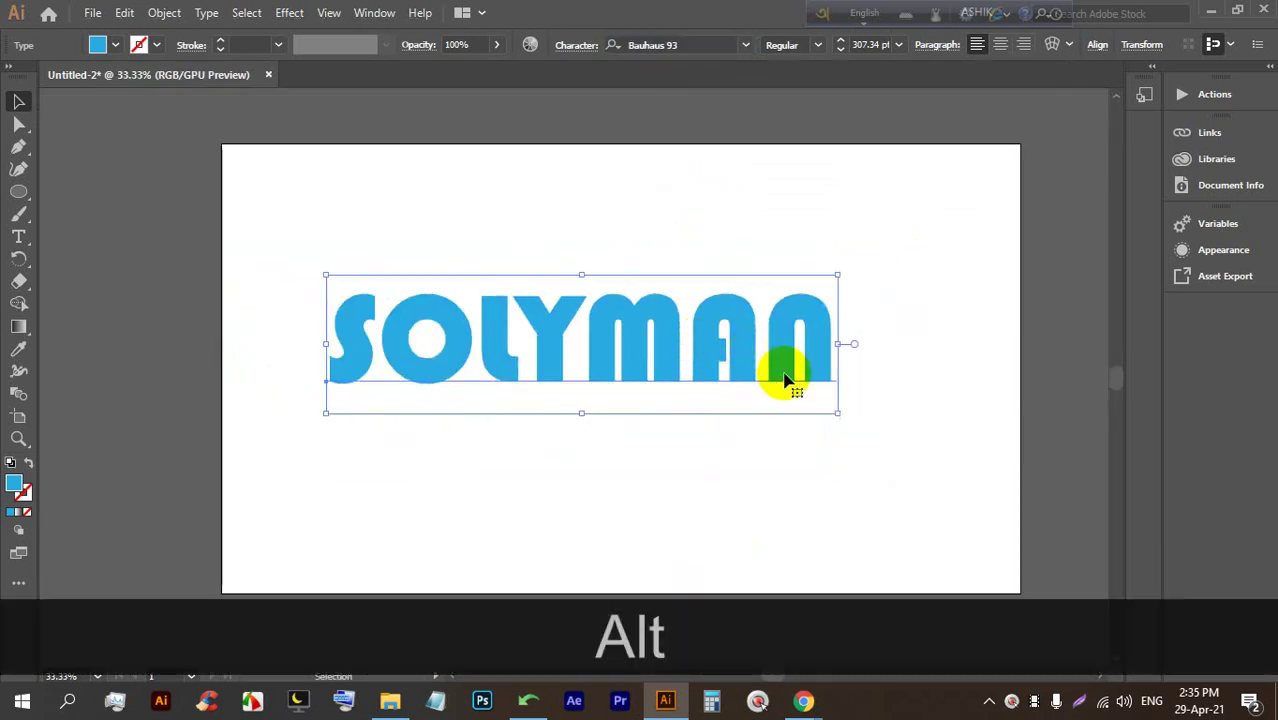
Enlarge the name text to about 357 pt and reposition it on the artboard
{"action": "left_click_drag", "start_coordinate": [835, 413], "coordinate": [902, 429]}
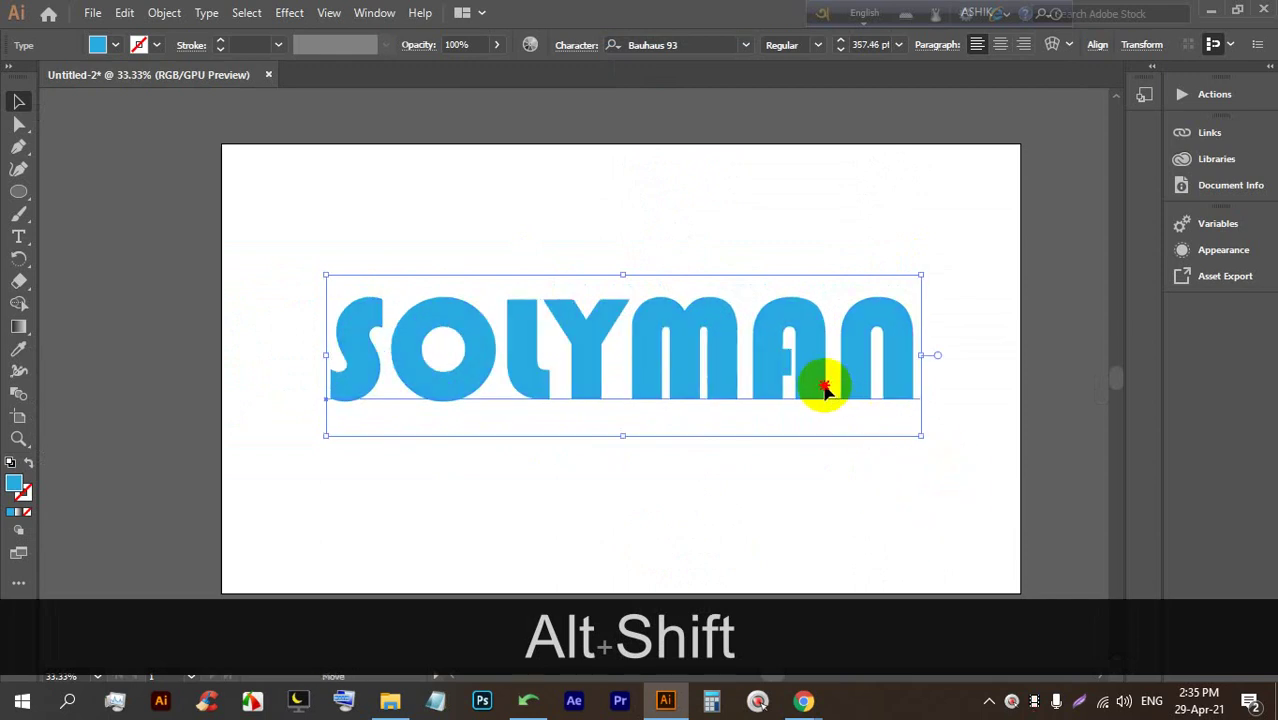
{"action": "scroll", "coordinate": [648, 358], "scroll_direction": "up", "scroll_amount": 2}
{"action": "scroll", "coordinate": [374, 262], "scroll_direction": "down", "scroll_amount": 1}
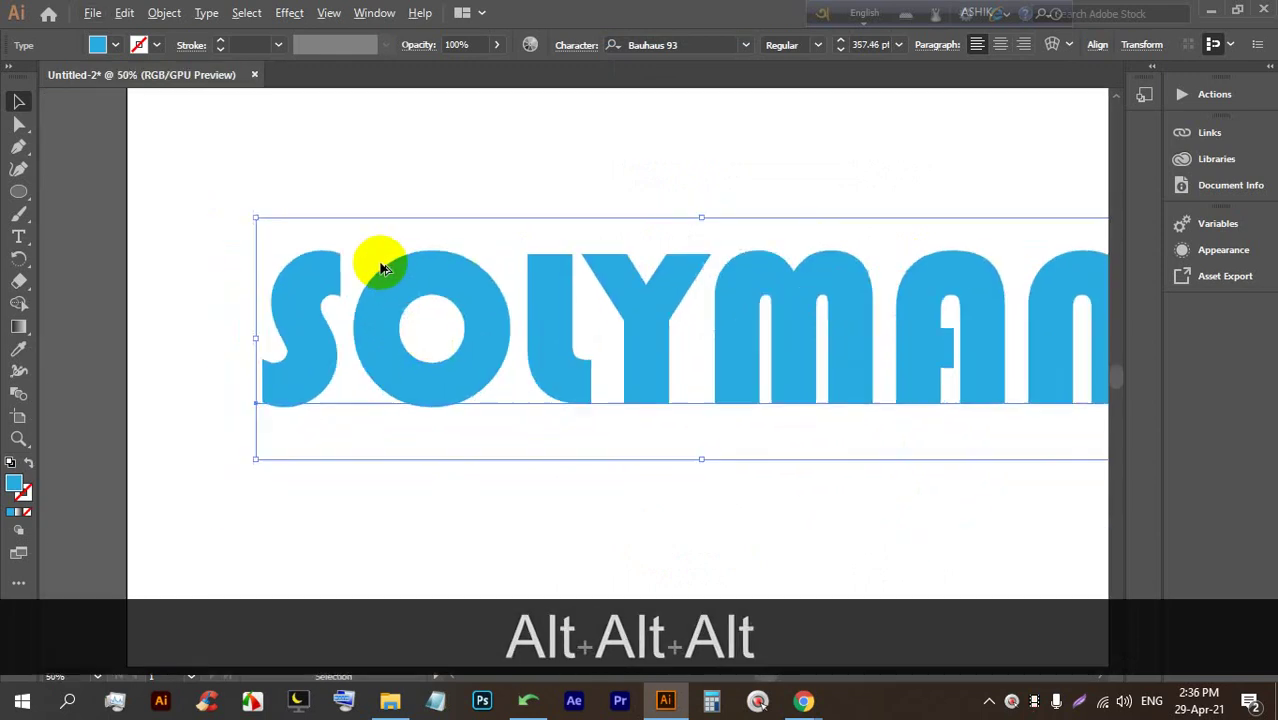
{"action": "left_click", "coordinate": [551, 505]}
{"action": "scroll", "coordinate": [575, 342], "scroll_direction": "up", "scroll_amount": 1}
{"action": "scroll", "coordinate": [437, 280], "scroll_direction": "down", "scroll_amount": 1}
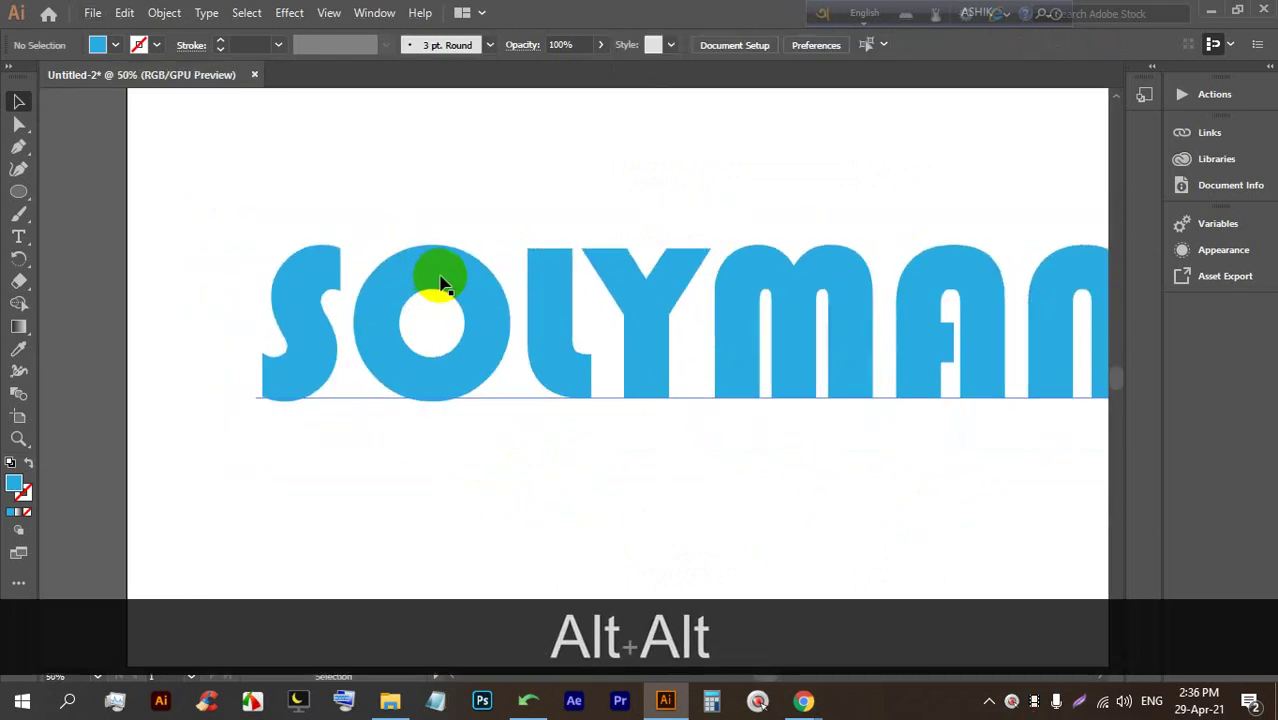
{"action": "scroll", "coordinate": [471, 291], "scroll_direction": "up", "scroll_amount": 2}
{"action": "left_click_drag", "start_coordinate": [455, 398], "coordinate": [457, 357]}
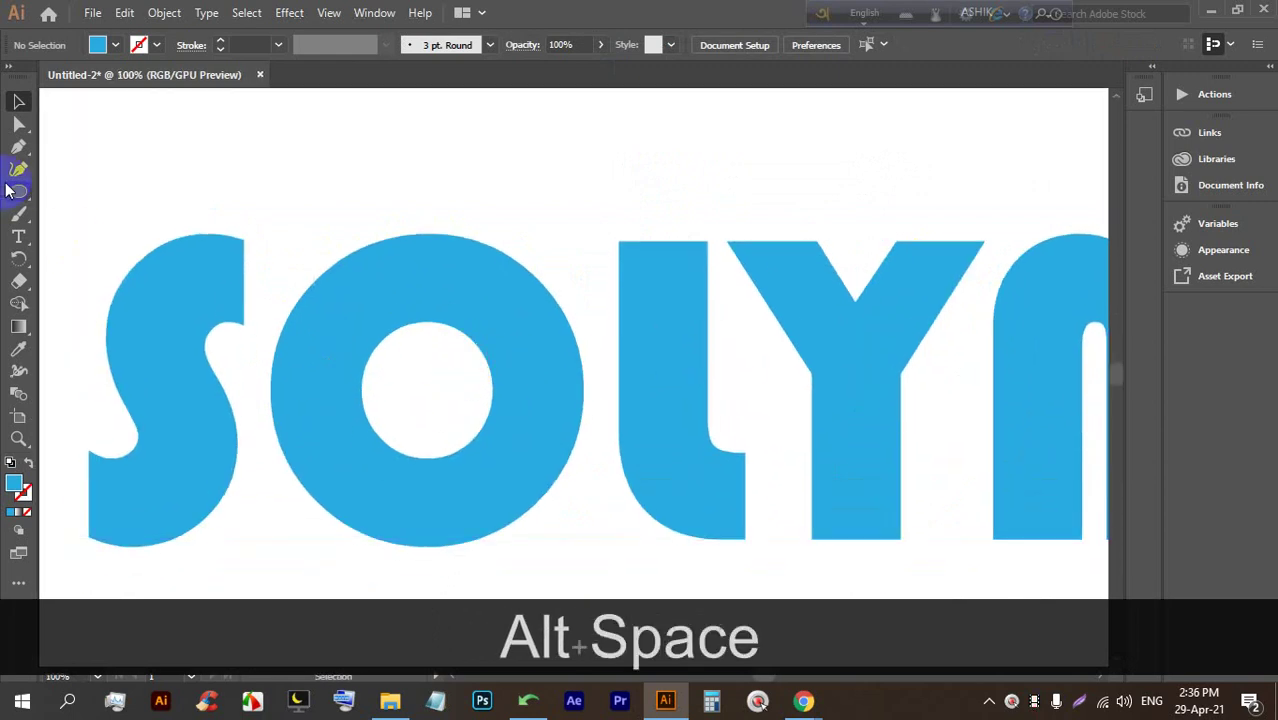
Convert the name text to outlines and ungroup it into separate letters
{"action": "scroll", "coordinate": [57, 200], "scroll_direction": "down", "scroll_amount": 1}
{"action": "left_click", "coordinate": [555, 308]}
{"action": "right_click", "coordinate": [555, 308]}
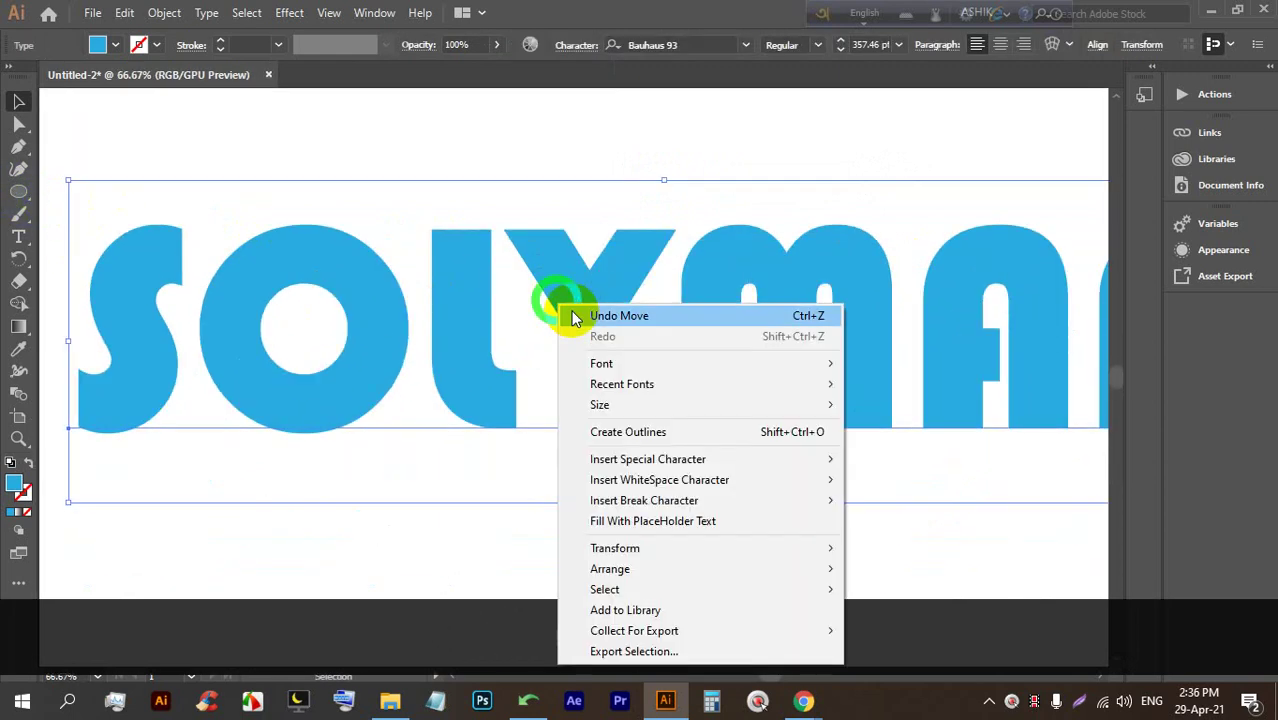
{"action": "left_click", "coordinate": [640, 435]}
{"action": "right_click", "coordinate": [584, 367]}
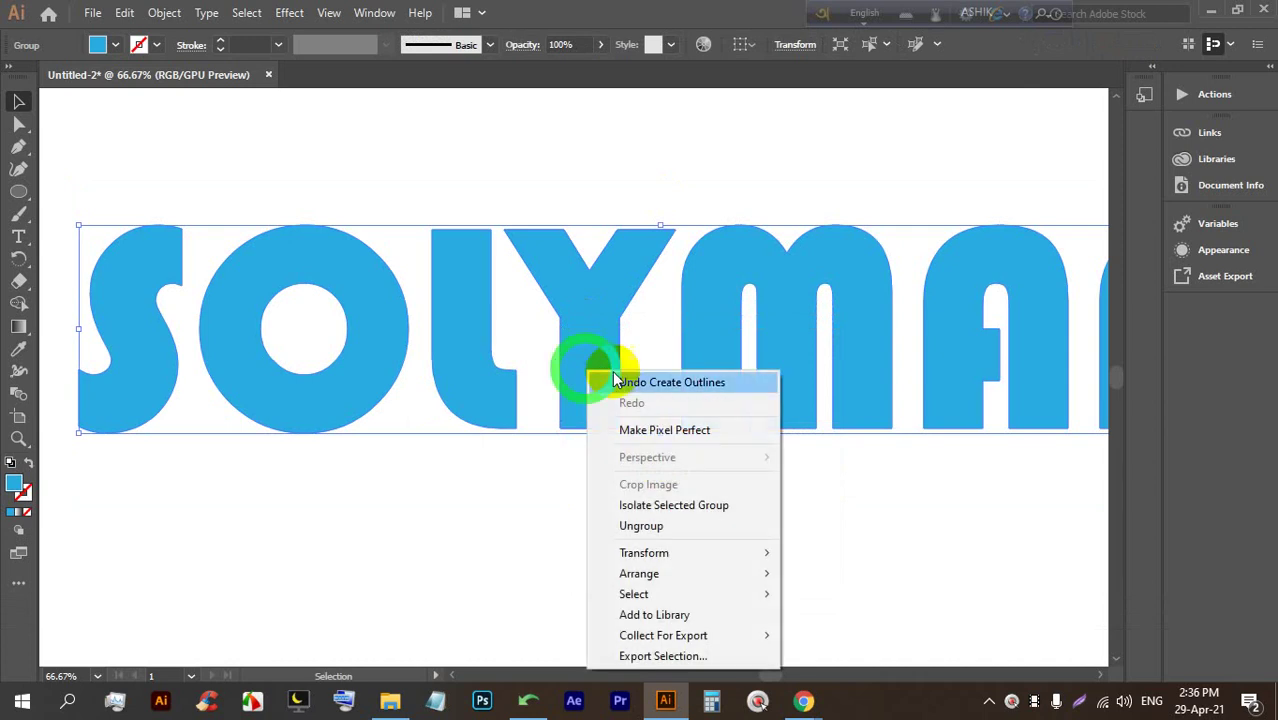
{"action": "left_click", "coordinate": [633, 522]}
{"action": "left_click", "coordinate": [403, 548]}
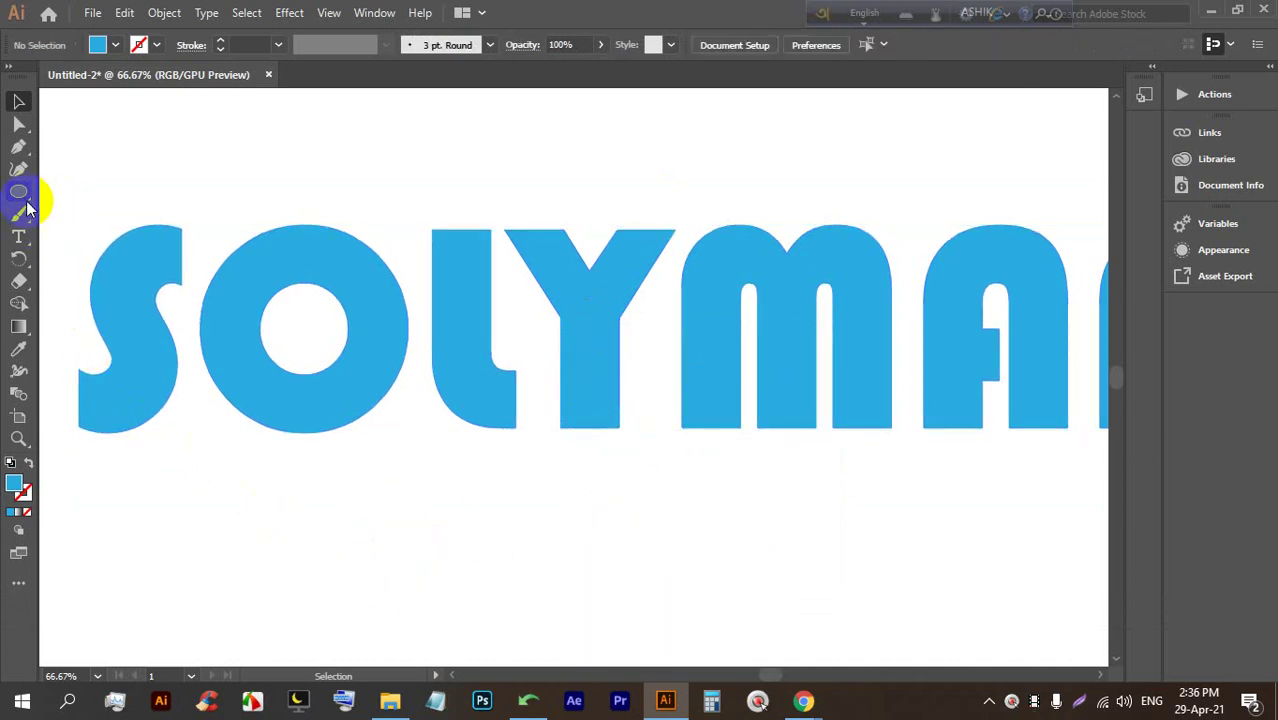
Place three overlapping red circles of equal size over the upper part of the letter O
{"action": "left_click", "coordinate": [19, 192]}
{"action": "left_click_drag", "start_coordinate": [235, 235], "coordinate": [306, 347]}
{"action": "left_click", "coordinate": [15, 103]}
{"action": "left_click_drag", "start_coordinate": [272, 296], "coordinate": [357, 303]}
{"action": "left_click", "coordinate": [100, 45]}
{"action": "left_click", "coordinate": [143, 76]}
{"action": "left_click", "coordinate": [377, 191]}
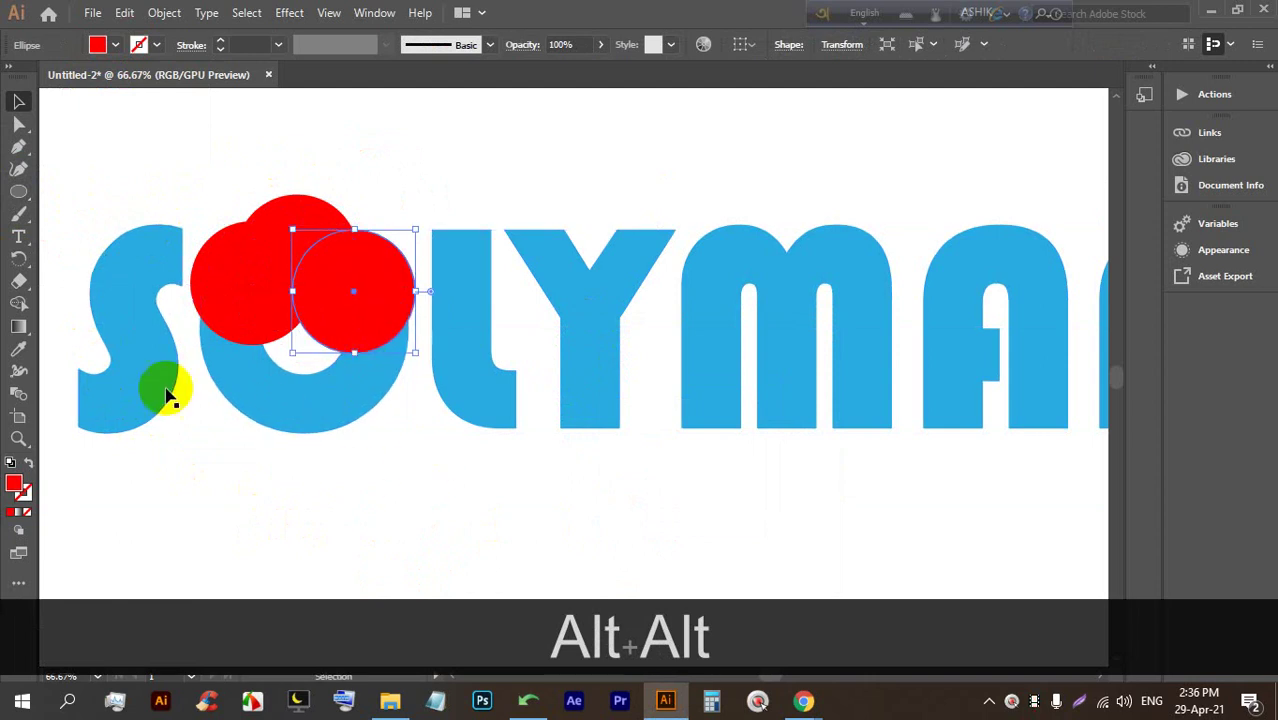
Select the O with its three circles and remove the circle parts inside the letter's hole using Shape Builder
{"action": "scroll", "coordinate": [398, 385], "scroll_direction": "down", "scroll_amount": 2}
{"action": "scroll", "coordinate": [398, 385], "scroll_direction": "up", "scroll_amount": 2}
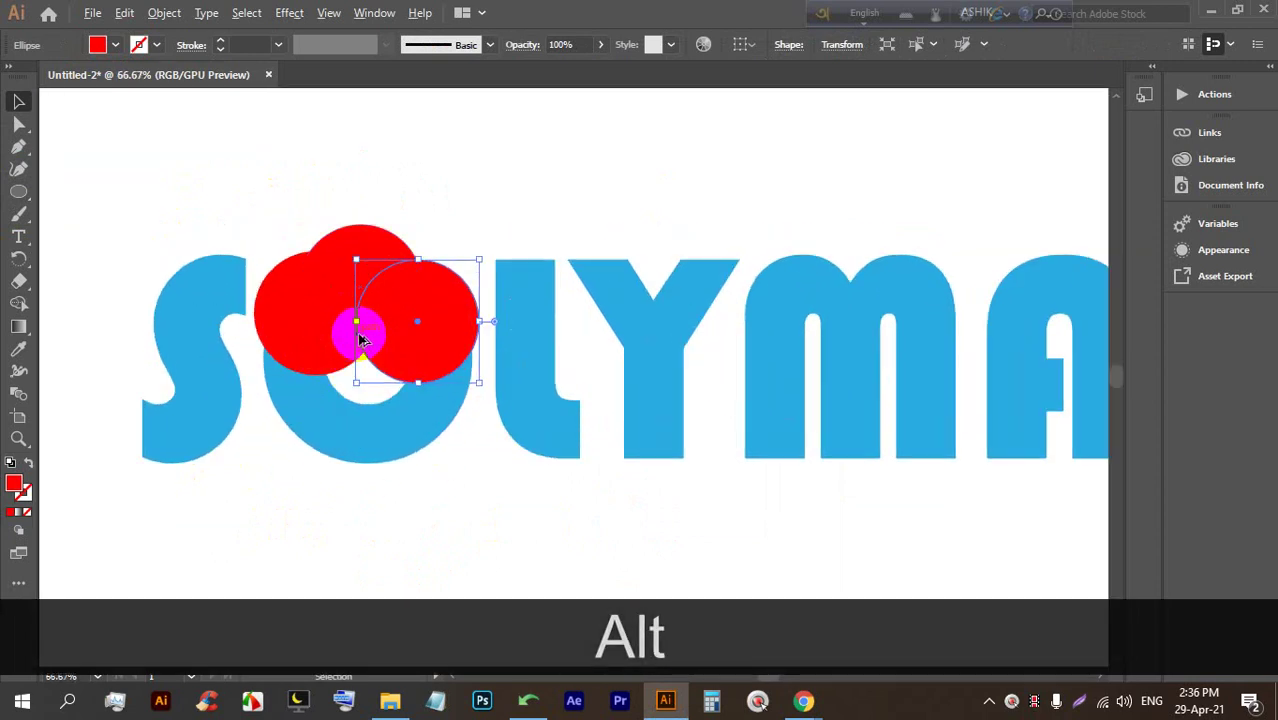
{"action": "left_click", "coordinate": [438, 492]}
{"action": "left_click_drag", "start_coordinate": [443, 500], "coordinate": [336, 268]}
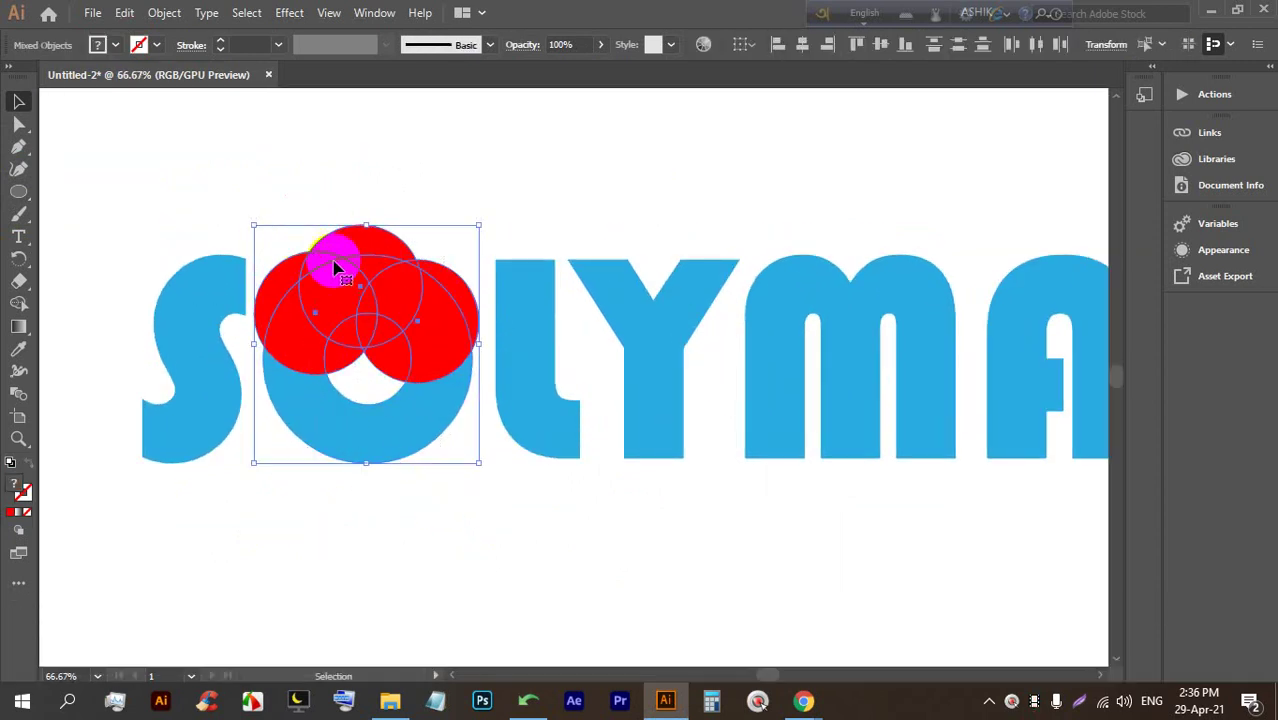
{"action": "scroll", "coordinate": [348, 282], "scroll_direction": "up", "scroll_amount": 2}
{"action": "scroll", "coordinate": [346, 289], "scroll_direction": "down", "scroll_amount": 1}
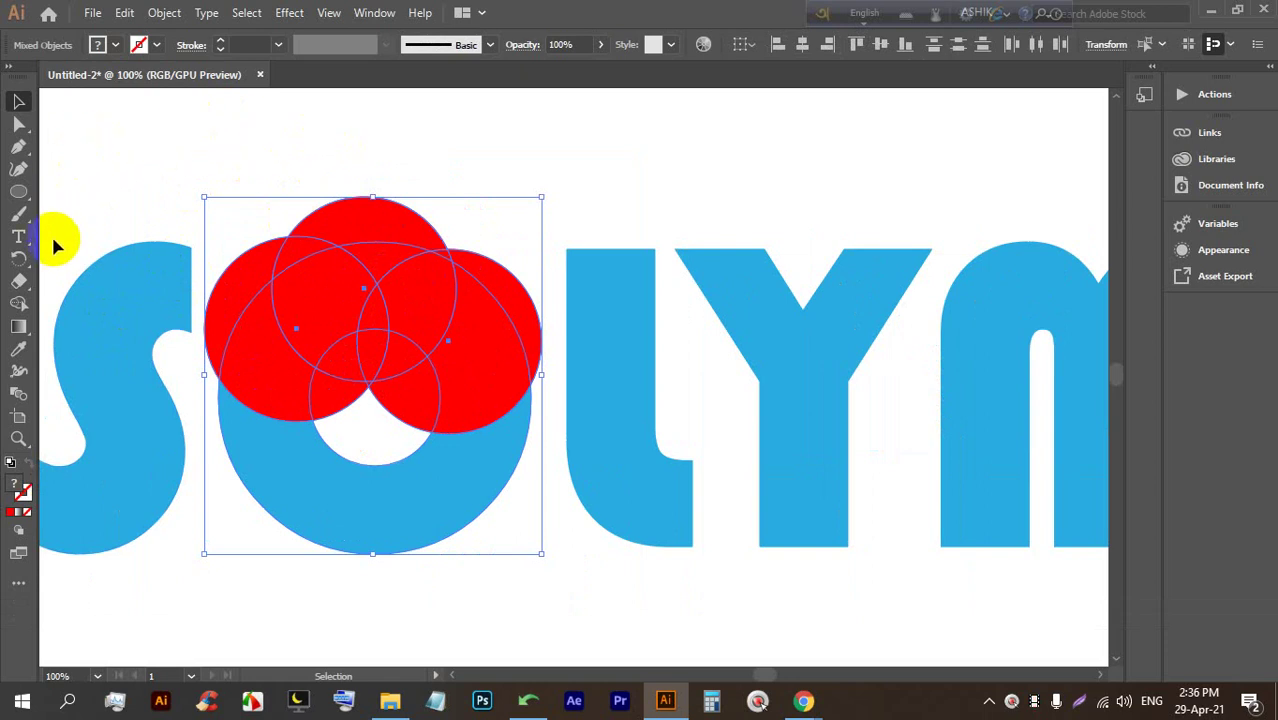
{"action": "left_click", "coordinate": [19, 303]}
{"action": "mouse_move", "coordinate": [404, 403]}
{"action": "left_mouse_down"}
{"action": "mouse_move", "coordinate": [400, 380]}
{"action": "mouse_move", "coordinate": [370, 356]}
{"action": "left_mouse_up"}
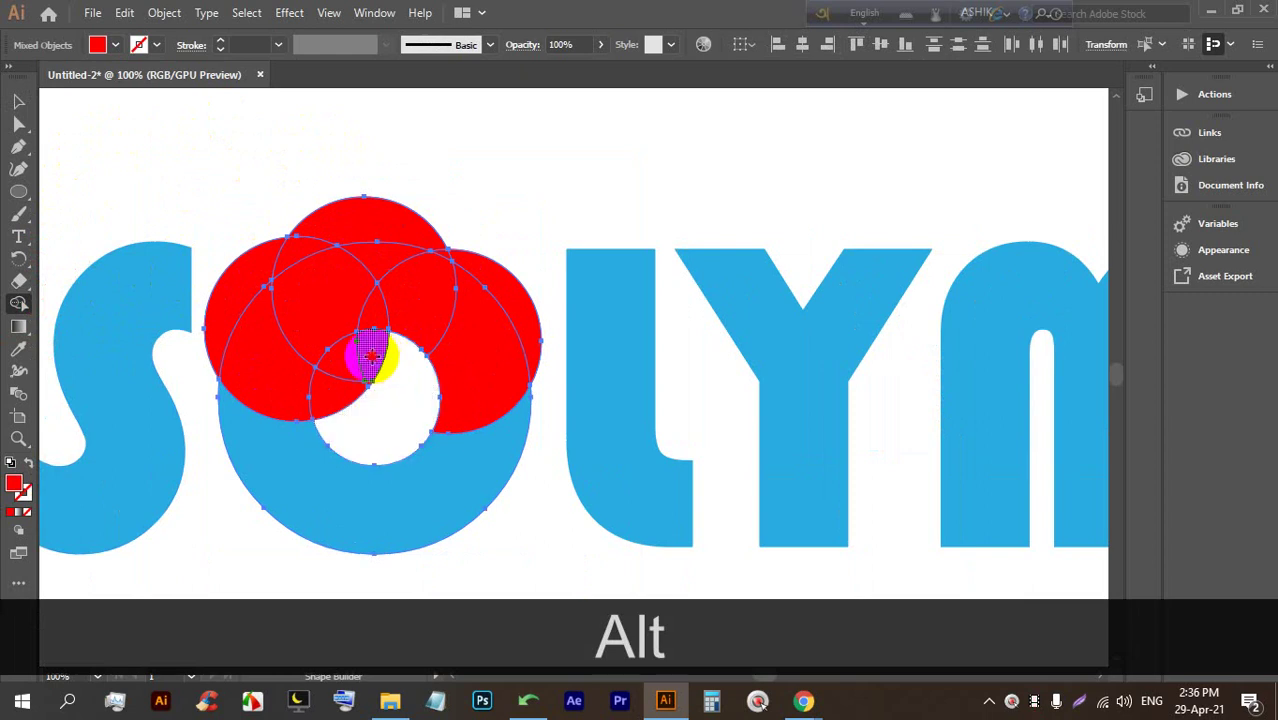
{"action": "left_click_drag", "start_coordinate": [336, 398], "coordinate": [334, 407]}
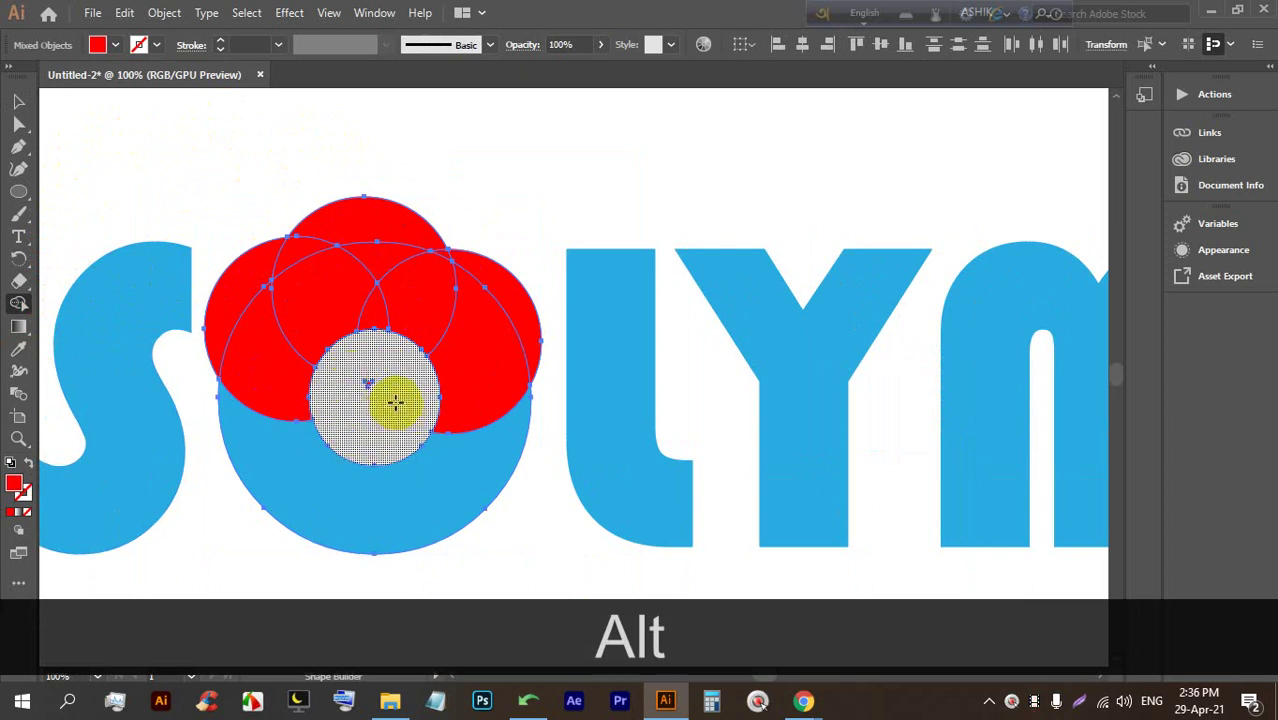
Merge the circles and the O's ring into one shape with Shape Builder, and delete the remaining fragment inside the hole
{"action": "left_click_drag", "start_coordinate": [352, 224], "coordinate": [317, 263]}
{"action": "left_click_drag", "start_coordinate": [263, 418], "coordinate": [307, 337]}
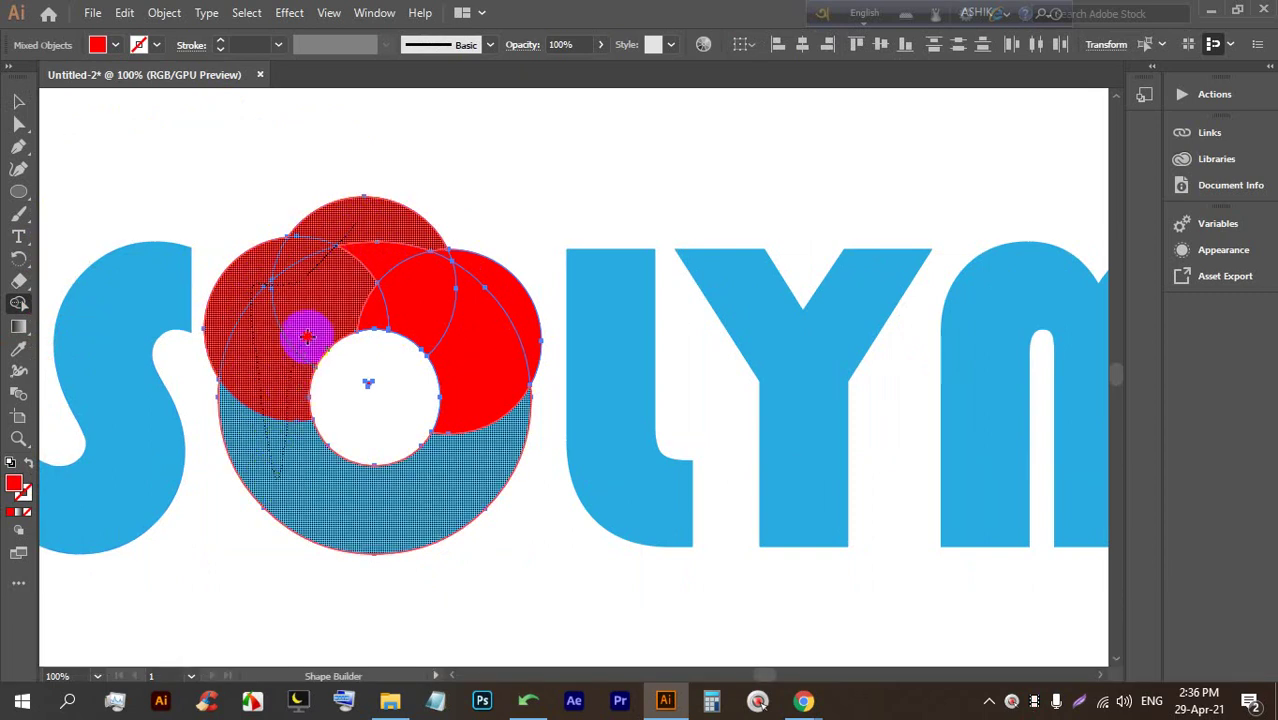
{"action": "mouse_move", "coordinate": [385, 300]}
{"action": "left_mouse_down"}
{"action": "mouse_move", "coordinate": [467, 318]}
{"action": "mouse_move", "coordinate": [484, 288]}
{"action": "left_mouse_up"}
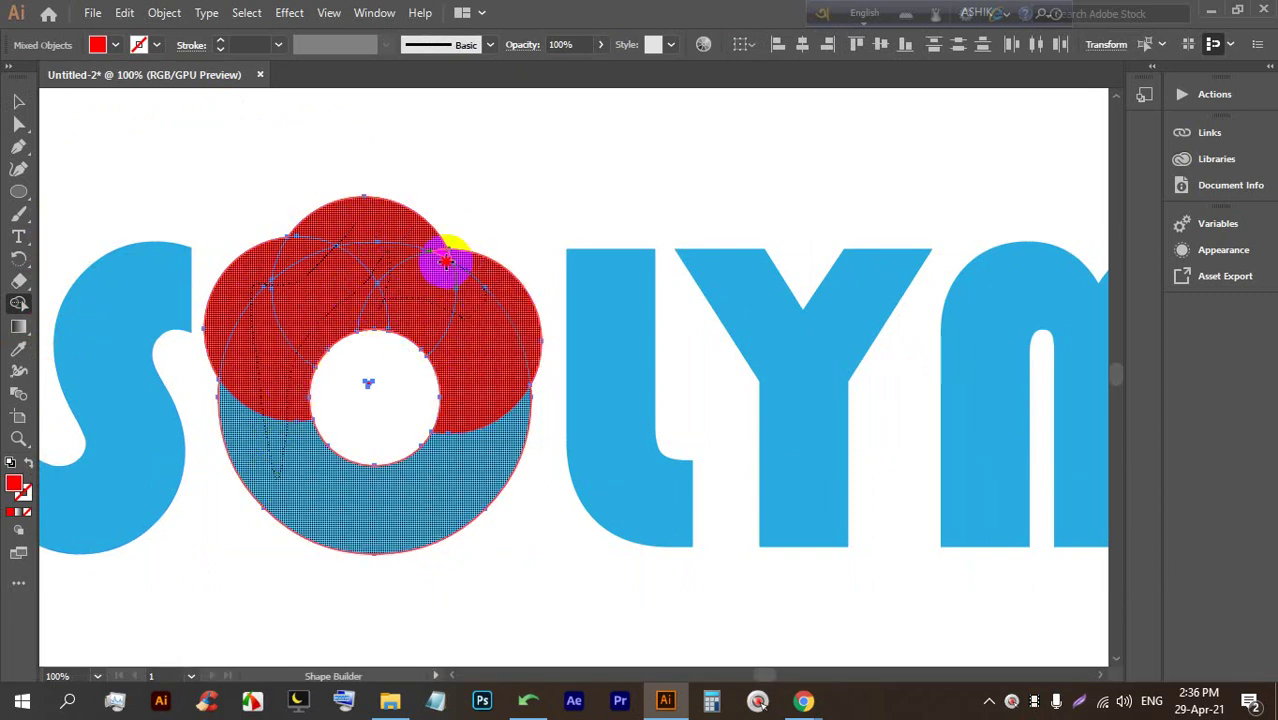
{"action": "left_click_drag", "start_coordinate": [462, 437], "coordinate": [456, 434]}
{"action": "key", "text": "alt"}
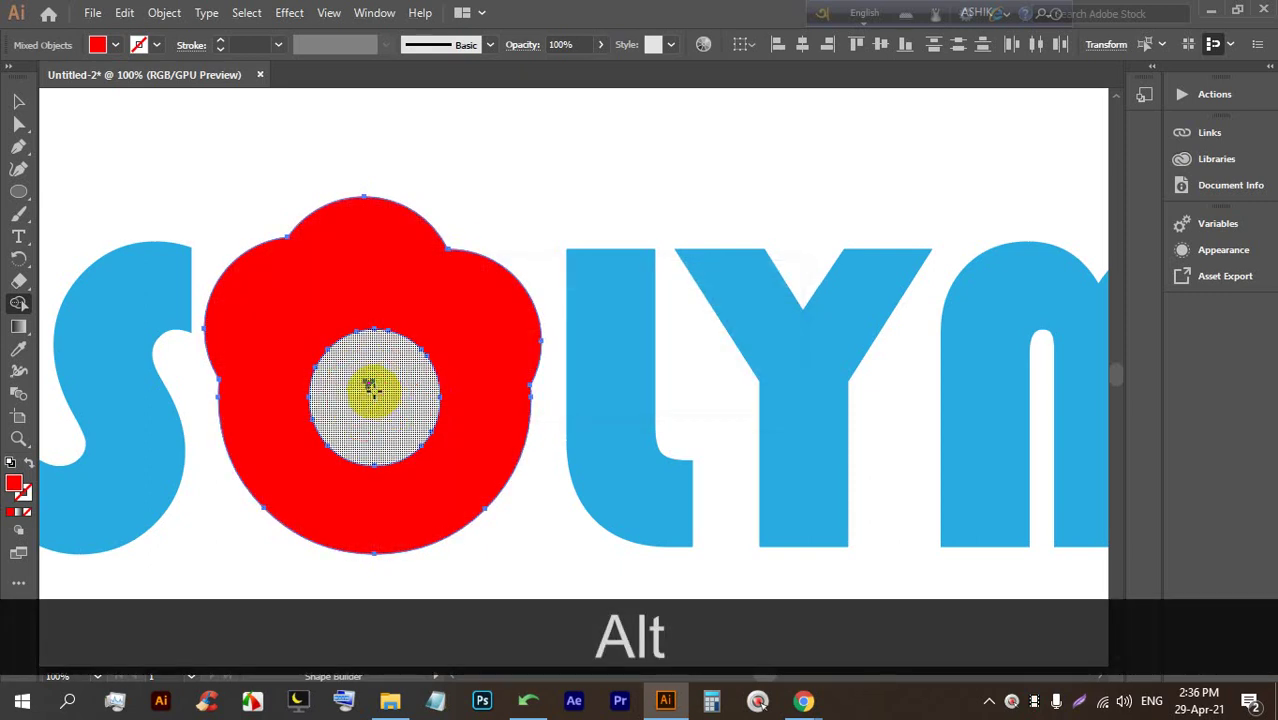
{"action": "left_click", "coordinate": [364, 378], "text": "alt"}
{"action": "left_click", "coordinate": [20, 103]}
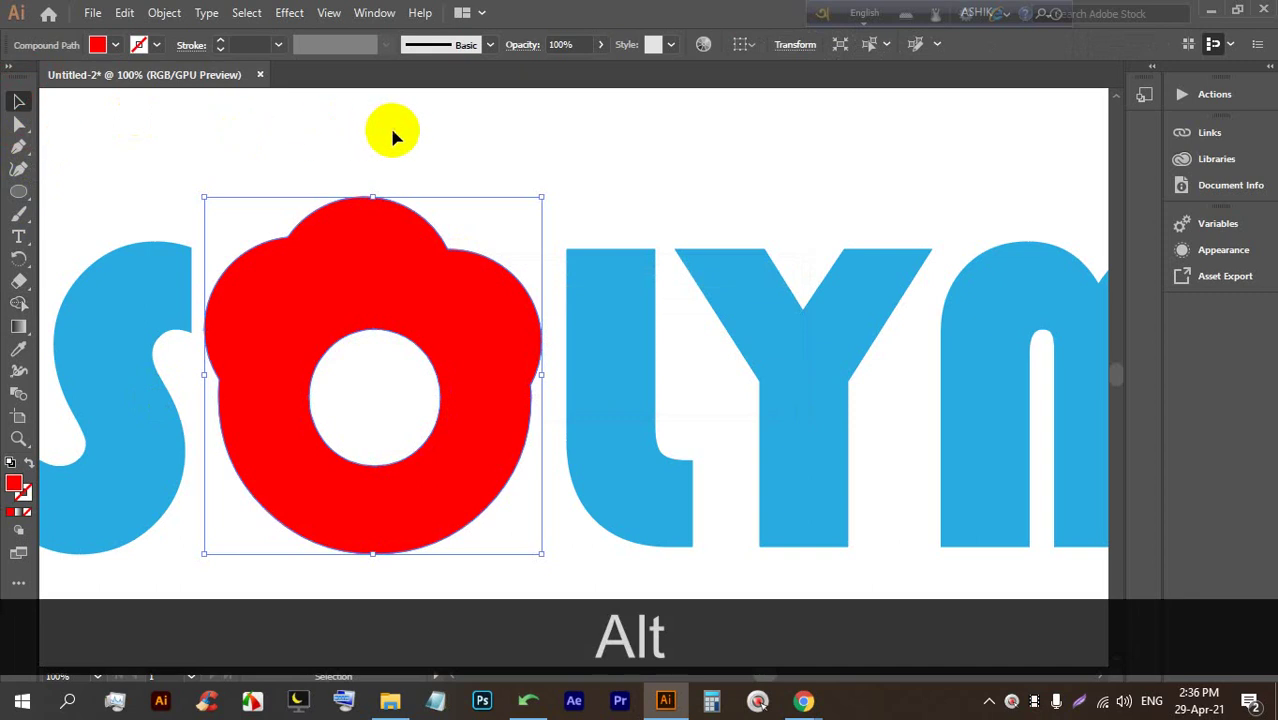
Recolor the merged O shape with the light blue sampled from the adjacent L, and deselect it
{"action": "scroll", "coordinate": [380, 210], "scroll_direction": "down", "scroll_amount": 2}
{"action": "left_click", "coordinate": [370, 368]}
{"action": "left_click", "coordinate": [18, 348]}
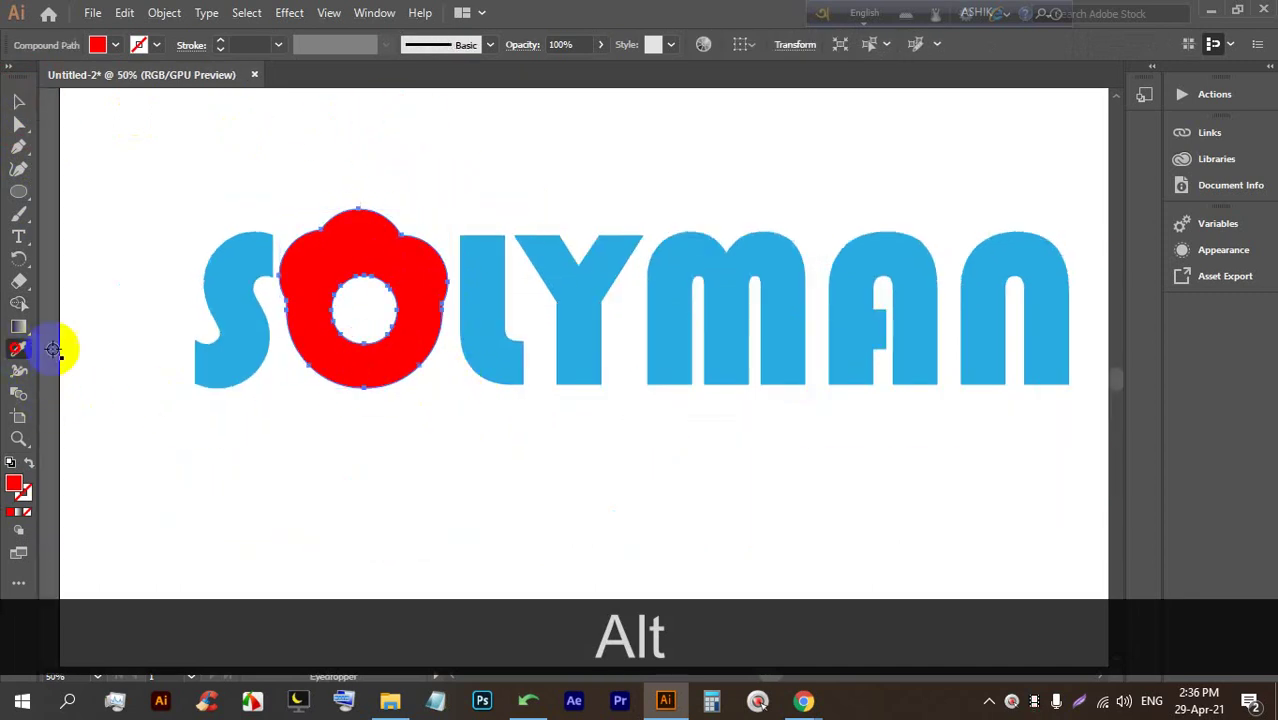
{"action": "left_click", "coordinate": [479, 308]}
{"action": "left_click", "coordinate": [18, 101]}
{"action": "left_click", "coordinate": [408, 177]}
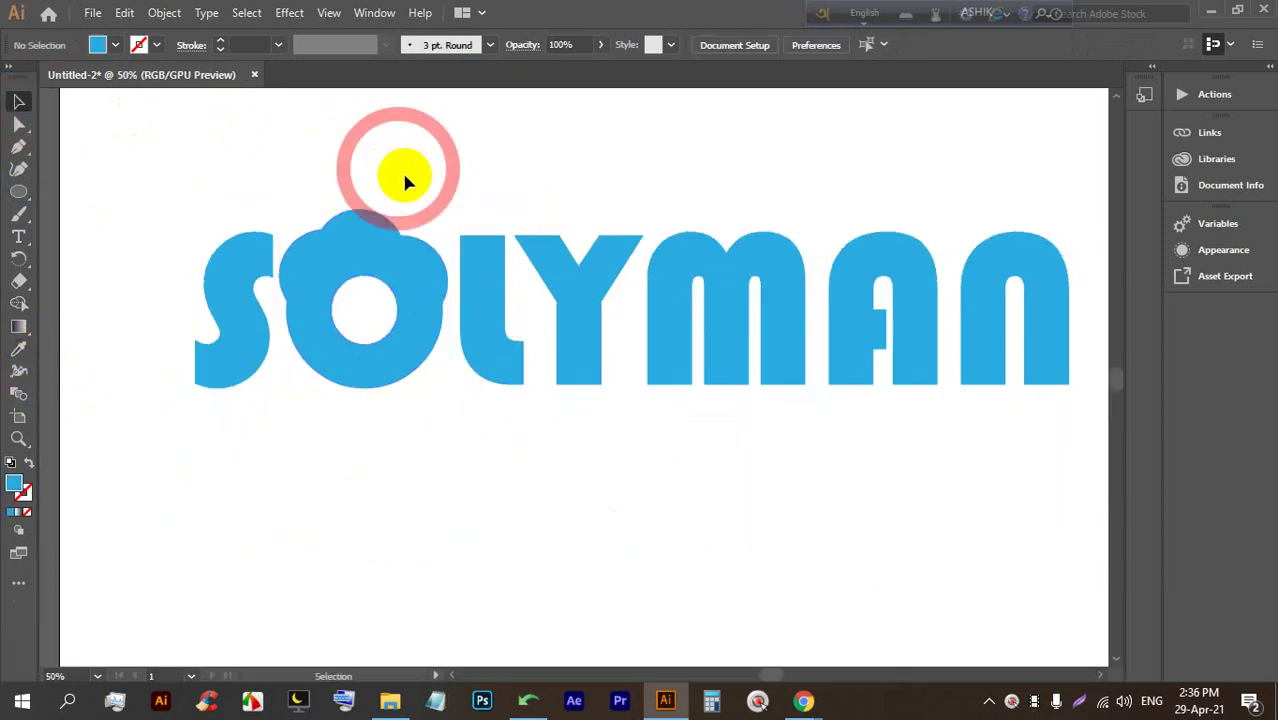
Draw a circle overlapping the upper part of the final letter N and select it
{"action": "scroll", "coordinate": [505, 371], "scroll_direction": "down", "scroll_amount": 2}
{"action": "scroll", "coordinate": [567, 378], "scroll_direction": "up", "scroll_amount": 1}
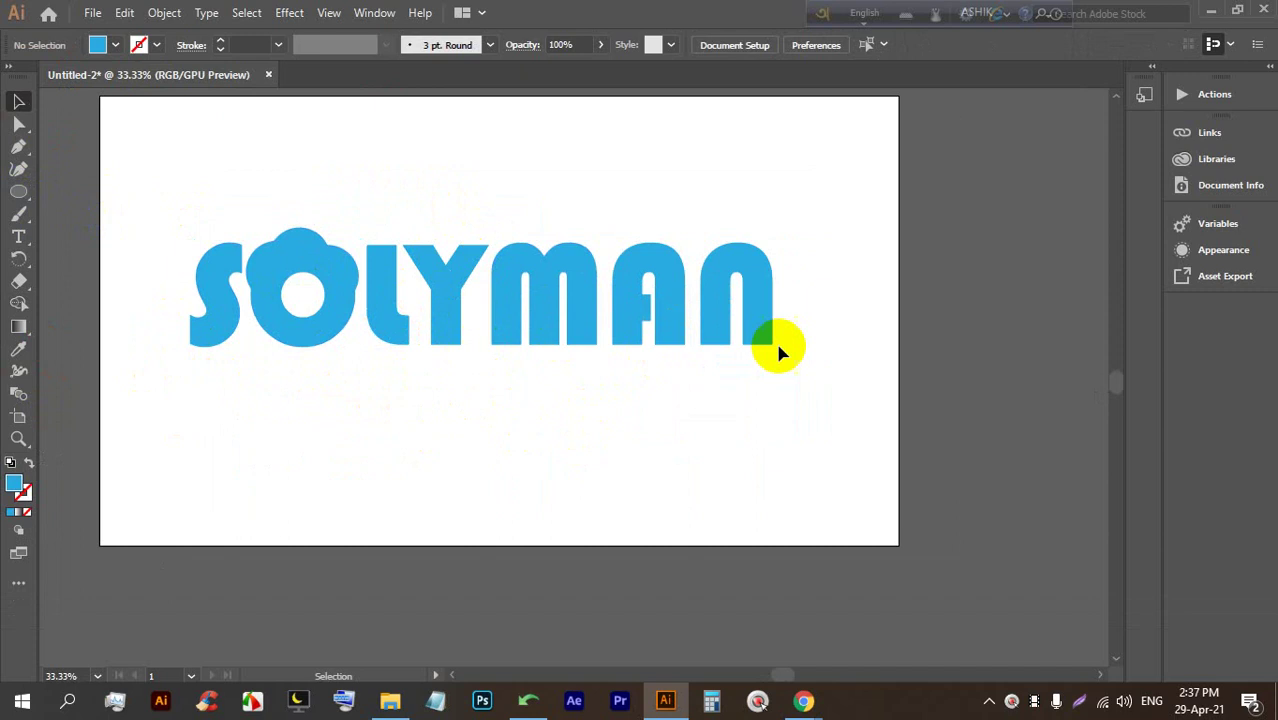
{"action": "scroll", "coordinate": [862, 282], "scroll_direction": "up", "scroll_amount": 3}
{"action": "left_click_drag", "start_coordinate": [647, 297], "coordinate": [571, 374]}
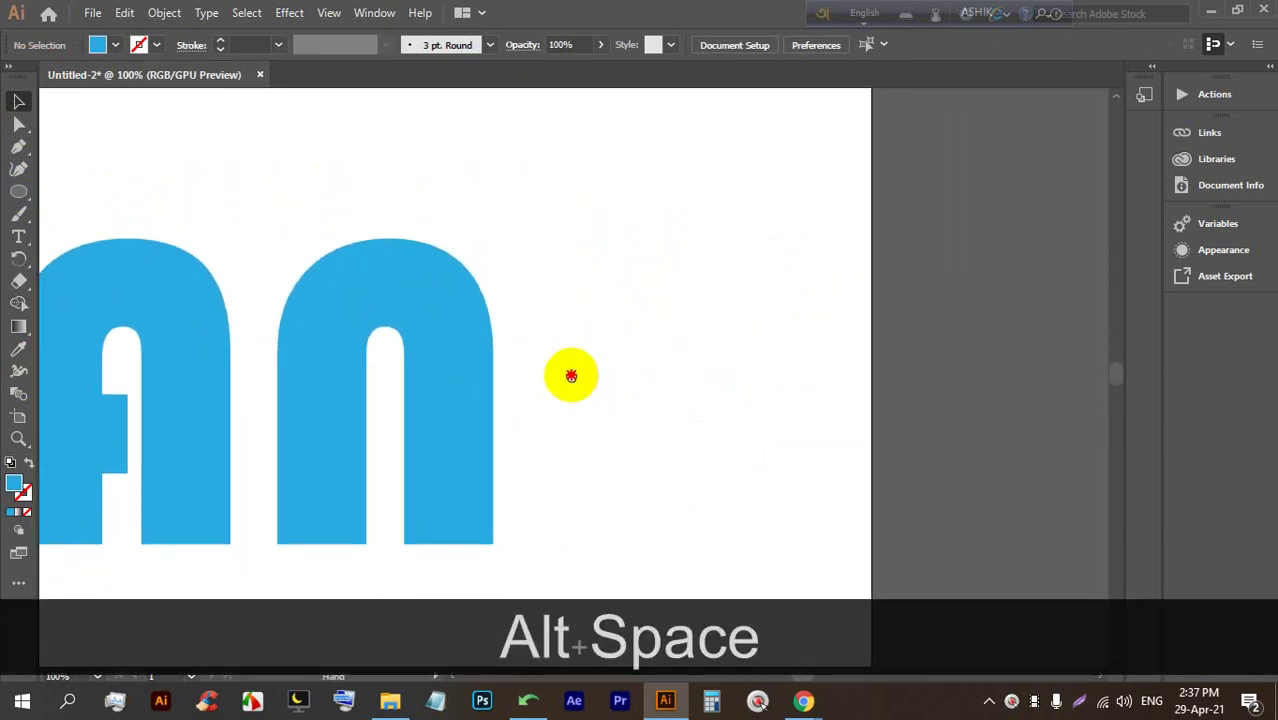
{"action": "left_click", "coordinate": [24, 194]}
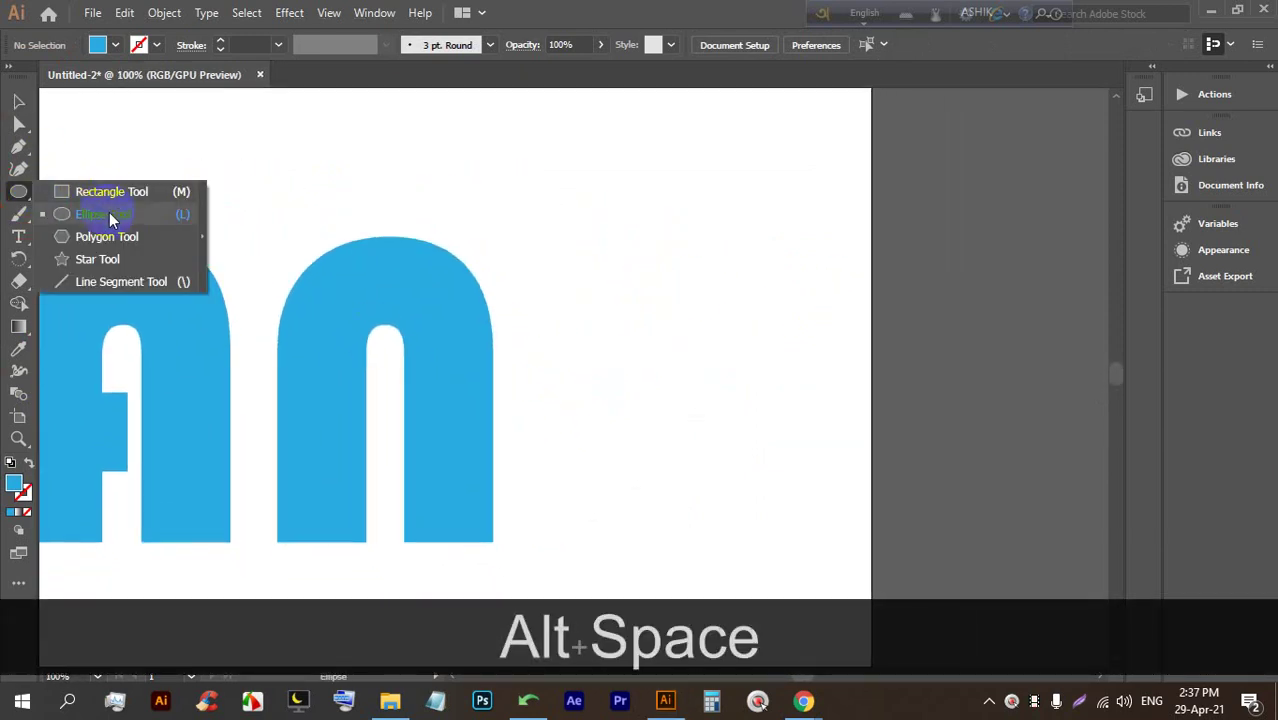
{"action": "left_click", "coordinate": [109, 216]}
{"action": "left_click_drag", "start_coordinate": [356, 189], "coordinate": [597, 374]}
{"action": "left_click", "coordinate": [18, 101]}
{"action": "mouse_move", "coordinate": [466, 284]}
{"action": "left_mouse_down"}
{"action": "mouse_move", "coordinate": [480, 280]}
{"action": "mouse_move", "coordinate": [466, 284]}
{"action": "left_mouse_up"}
{"action": "left_click", "coordinate": [508, 345]}
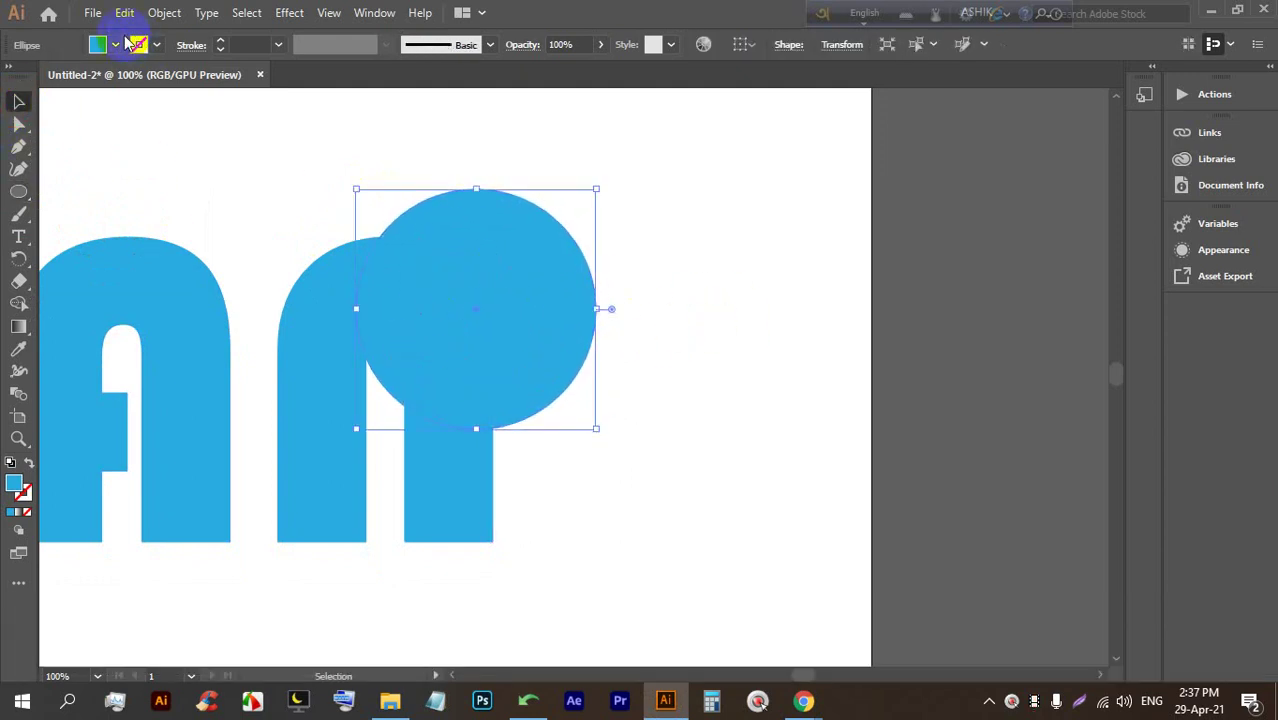
Fill the circle over the final N with yellow
{"action": "left_click", "coordinate": [116, 45]}
{"action": "left_click", "coordinate": [78, 77]}
{"action": "left_click", "coordinate": [644, 265]}
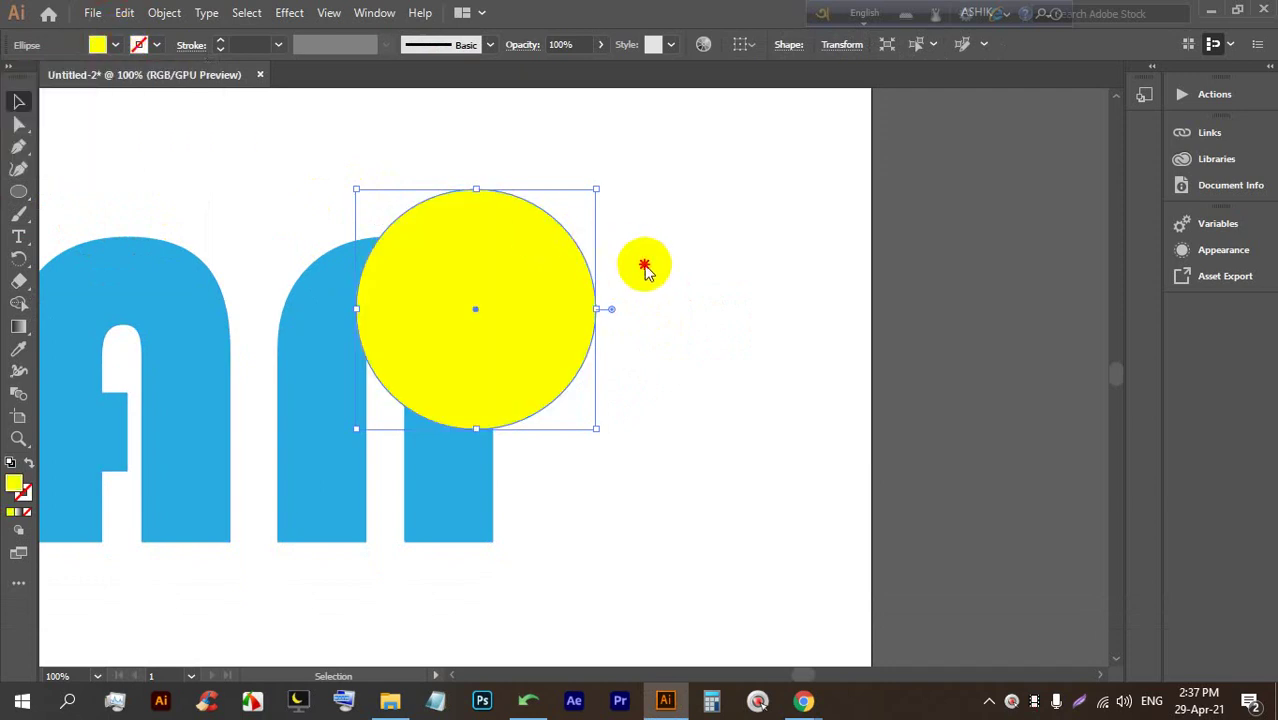
Offset the yellow circle's path outward by 9 px with Miter joins, and deselect the result
{"action": "scroll", "coordinate": [615, 352], "scroll_direction": "down", "scroll_amount": 1, "text": "alt"}
{"action": "scroll", "coordinate": [615, 352], "scroll_direction": "up", "scroll_amount": 1, "text": "alt"}
{"action": "left_click", "coordinate": [465, 351]}
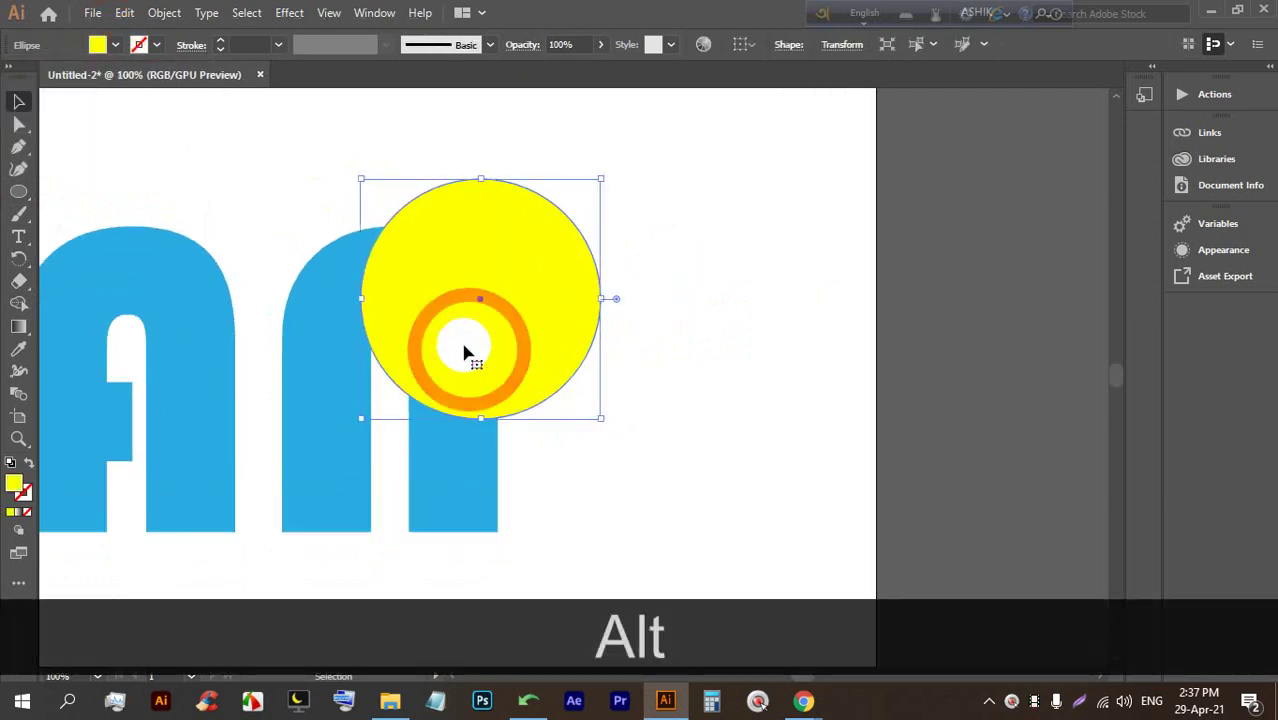
{"action": "left_click", "coordinate": [166, 14]}
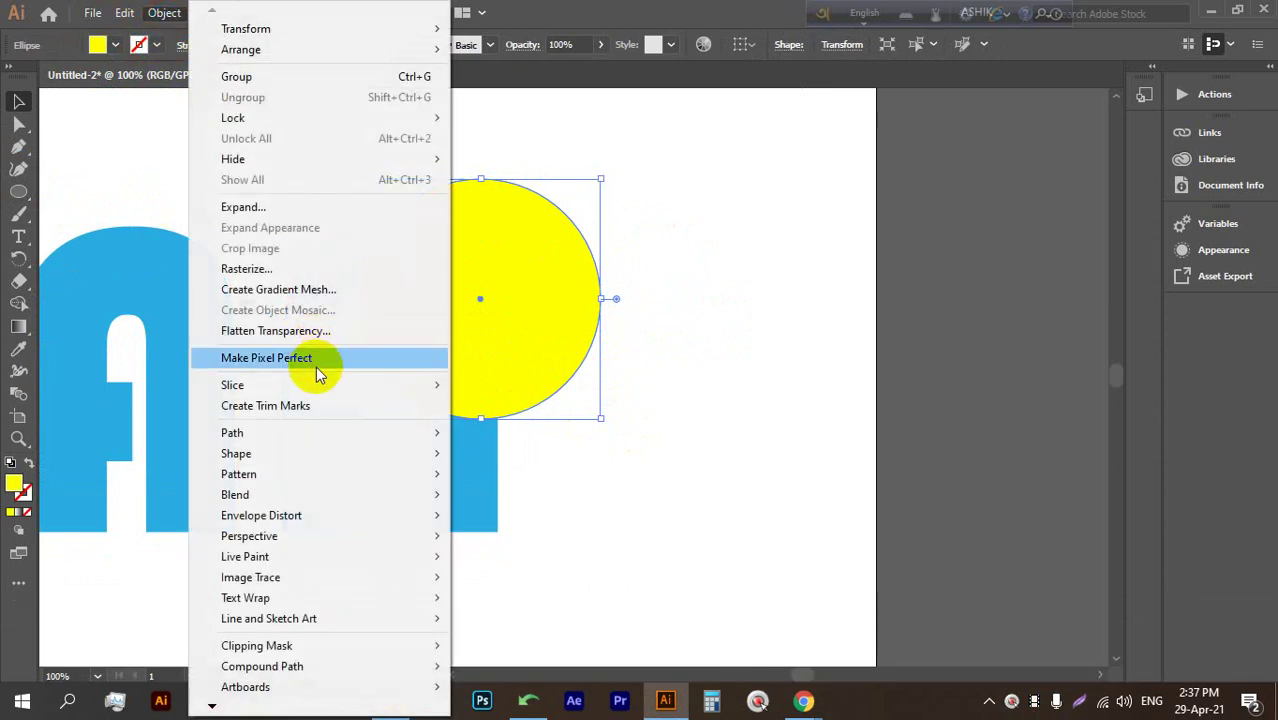
{"action": "mouse_move", "coordinate": [271, 433]}
{"action": "left_click", "coordinate": [495, 501]}
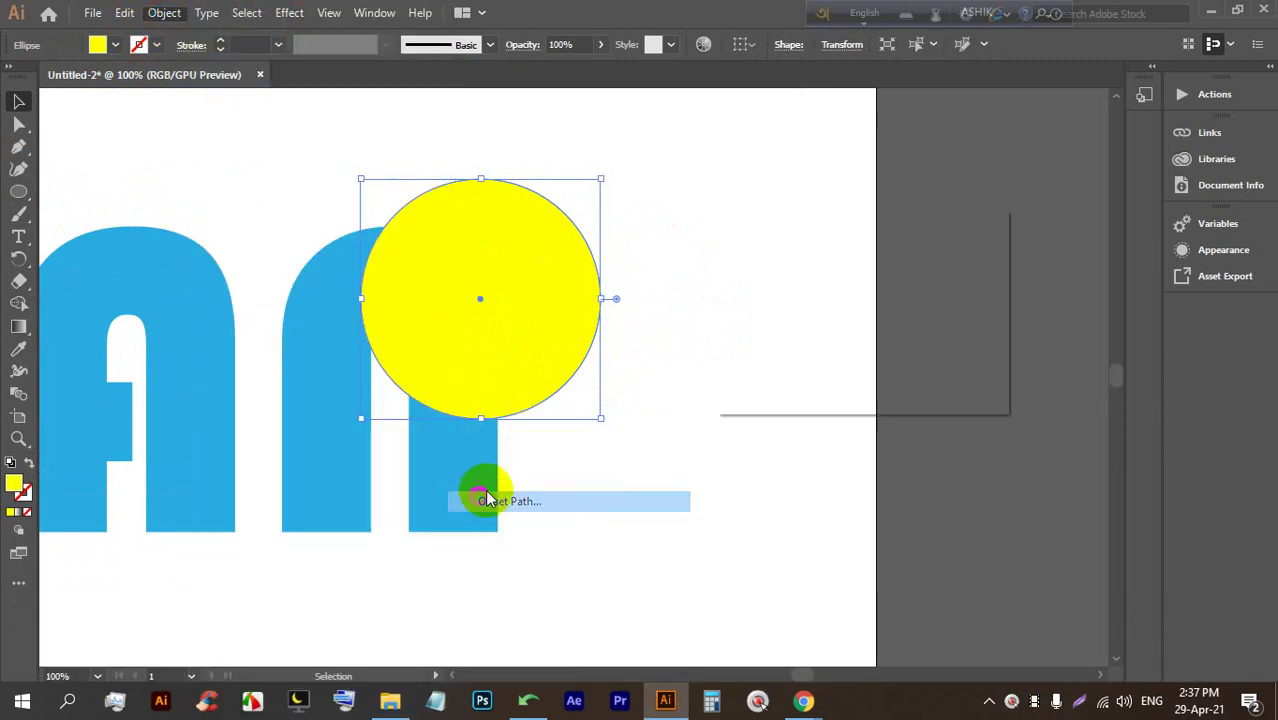
{"action": "left_click", "coordinate": [760, 368]}
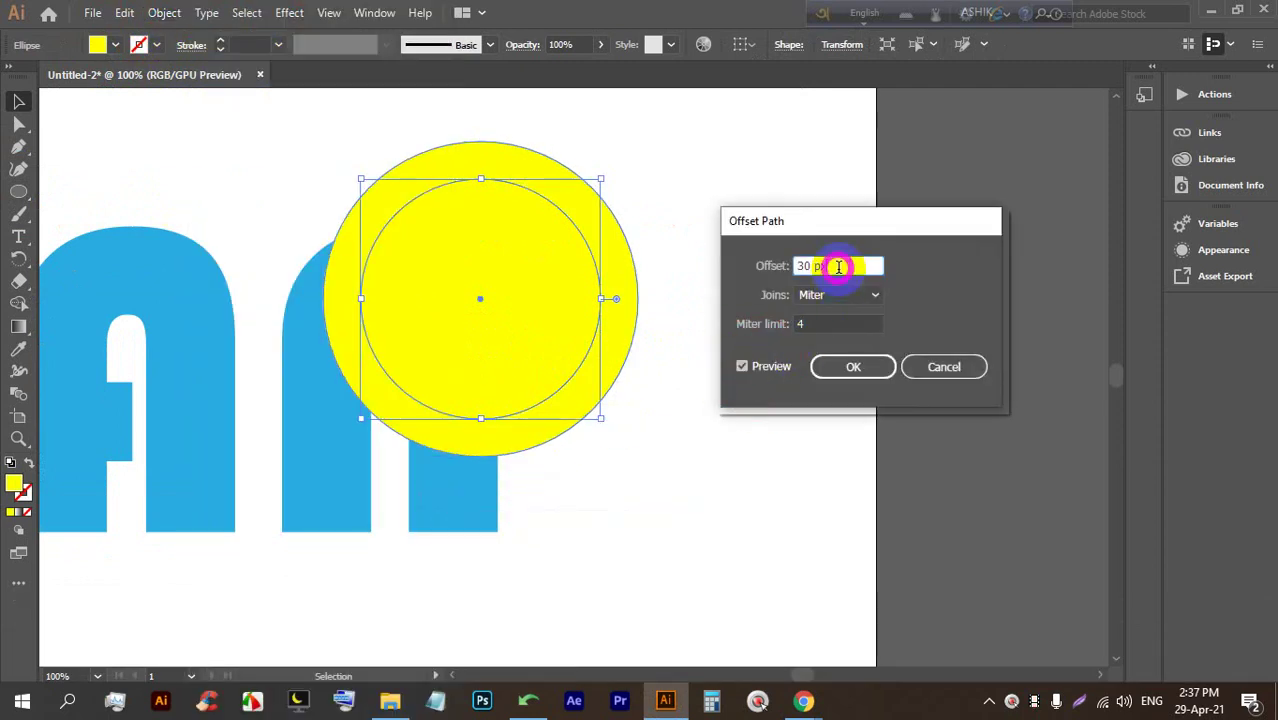
{"action": "key", "text": "Down"}
{"action": "key", "text": "Down"}
{"action": "key", "text": "Down"}
{"action": "key", "text": "Down"}
{"action": "key", "text": "Down"}
{"action": "key", "text": "Down"}
{"action": "key", "text": "Down"}
{"action": "key", "text": "Down"}
{"action": "key", "text": "Down"}
{"action": "key", "text": "Down"}
{"action": "key", "text": "Down"}
{"action": "key", "text": "Down"}
{"action": "key", "text": "Down"}
{"action": "key", "text": "Down"}
{"action": "key", "text": "Down"}
{"action": "key", "text": "Down"}
{"action": "key", "text": "Down"}
{"action": "key", "text": "Down"}
{"action": "key", "text": "Down"}
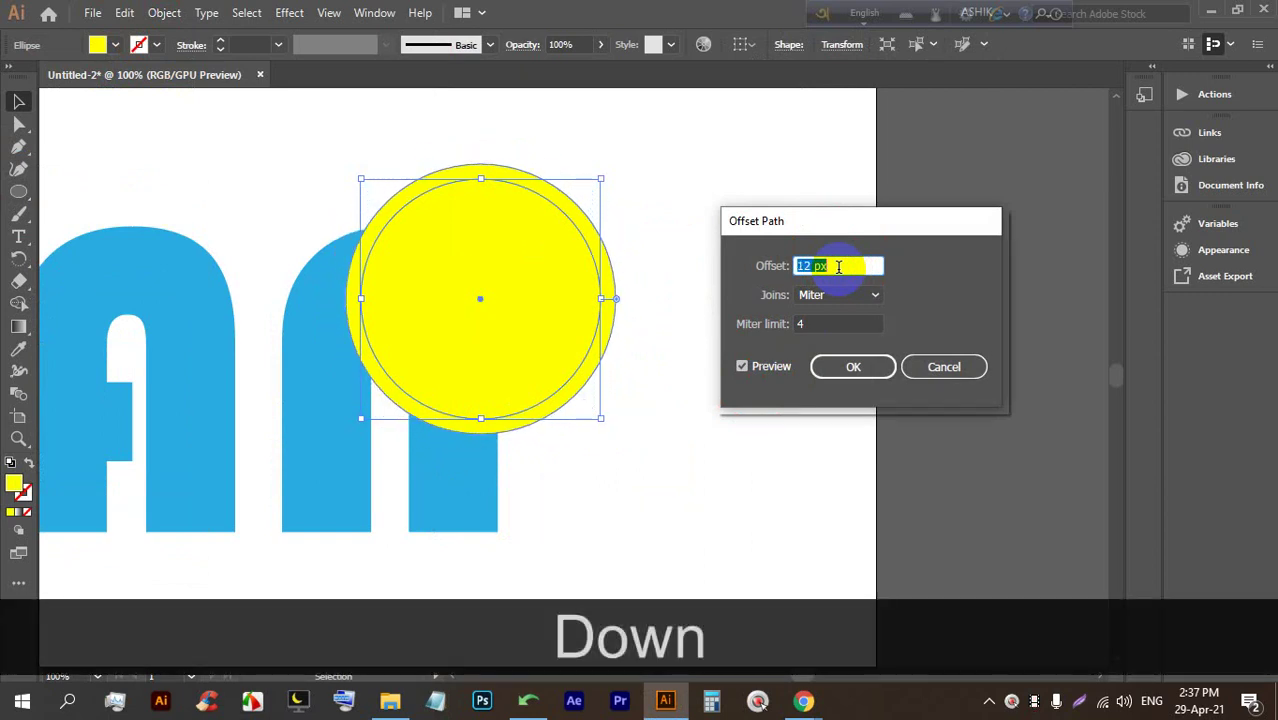
{"action": "key", "text": "Down"}
{"action": "key", "text": "Down"}
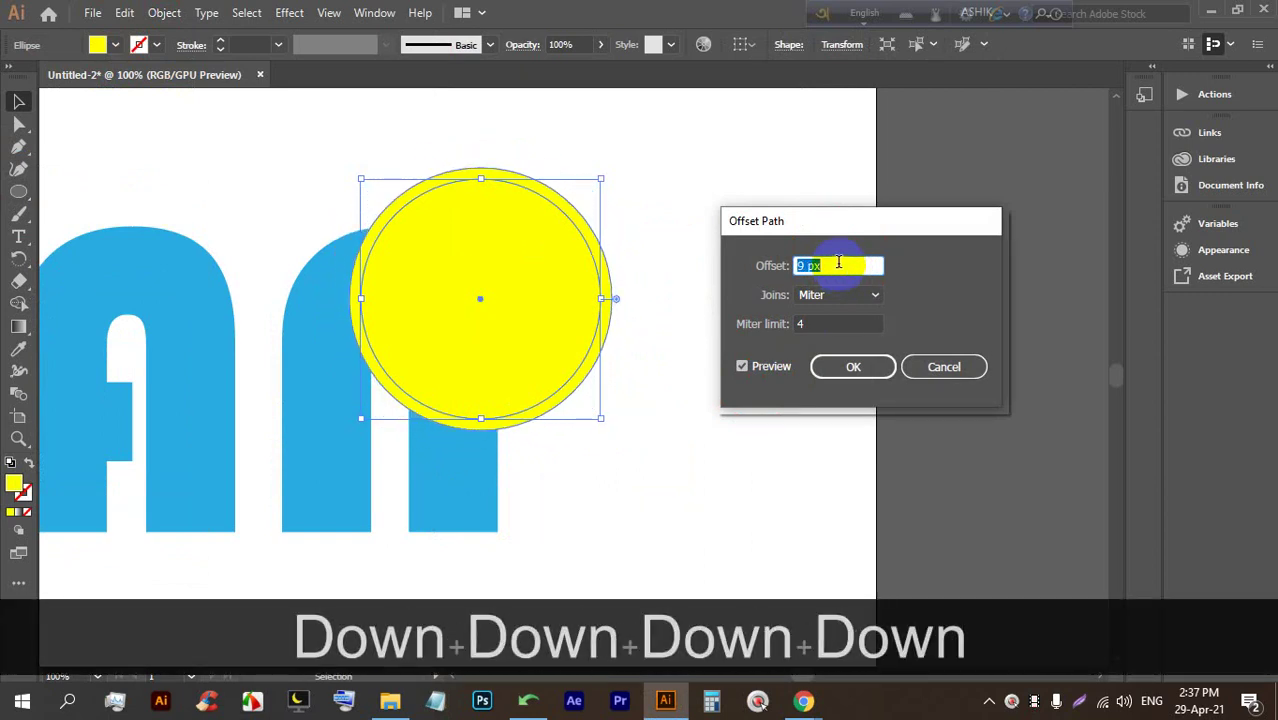
{"action": "left_click", "coordinate": [856, 367]}
{"action": "left_click", "coordinate": [747, 389]}
Select the final N and both circles, and remove the circle areas outside the letter with Shape Builder
{"action": "left_click_drag", "start_coordinate": [624, 529], "coordinate": [320, 228]}
{"action": "scroll", "coordinate": [382, 318], "scroll_direction": "up", "scroll_amount": 1, "text": "alt"}
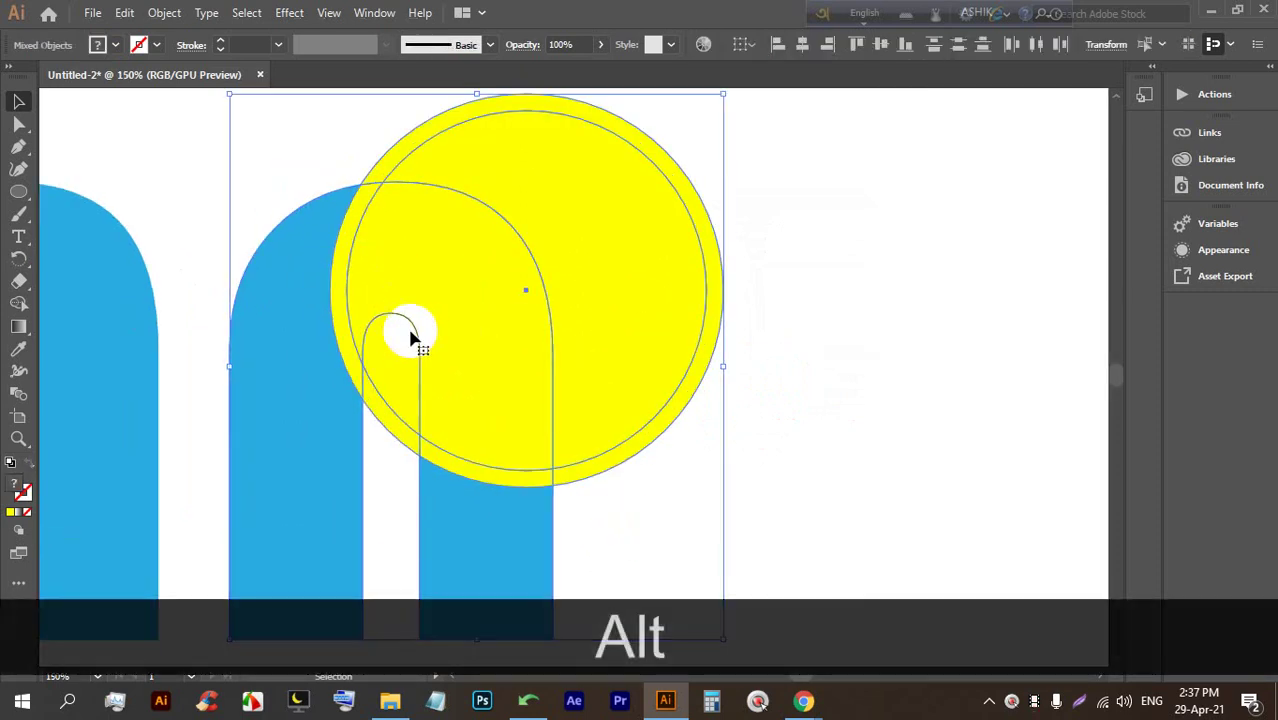
{"action": "left_click", "coordinate": [20, 305]}
{"action": "left_click_drag", "start_coordinate": [396, 470], "coordinate": [390, 375]}
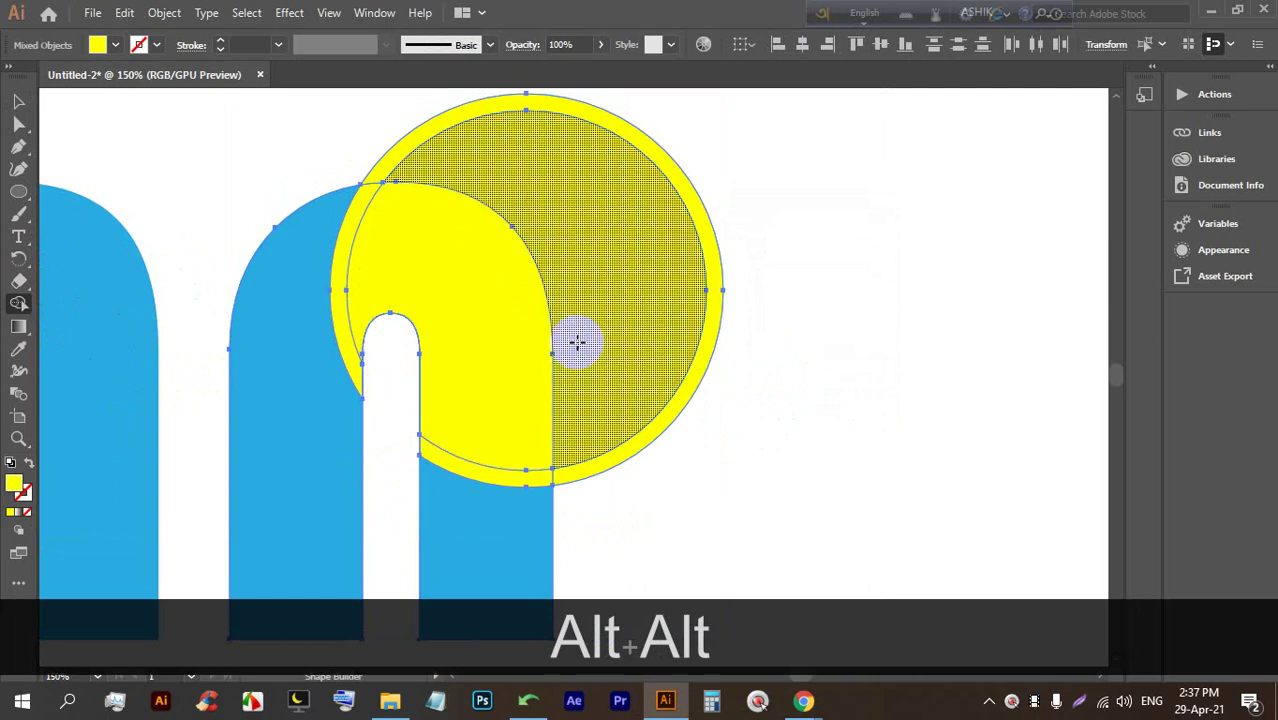
{"action": "left_click_drag", "start_coordinate": [668, 350], "coordinate": [662, 330]}
Delete the ring strips crossing the N's arch and stem with Shape Builder to leave a curved gap, and deselect
{"action": "scroll", "coordinate": [485, 464], "scroll_direction": "up", "scroll_amount": 2}
{"action": "left_click", "coordinate": [472, 467], "text": "alt"}
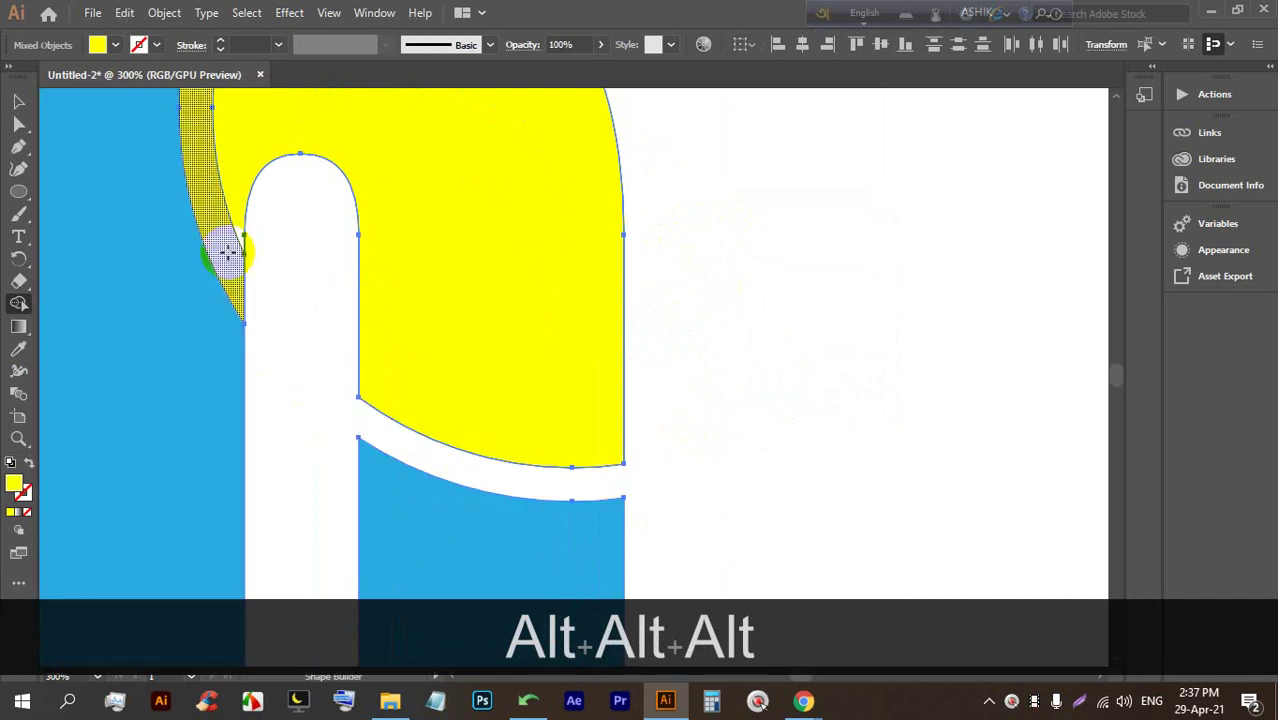
{"action": "left_click", "coordinate": [228, 254], "text": "alt"}
{"action": "scroll", "coordinate": [357, 437], "scroll_direction": "down", "scroll_amount": 2}
{"action": "left_click", "coordinate": [18, 100]}
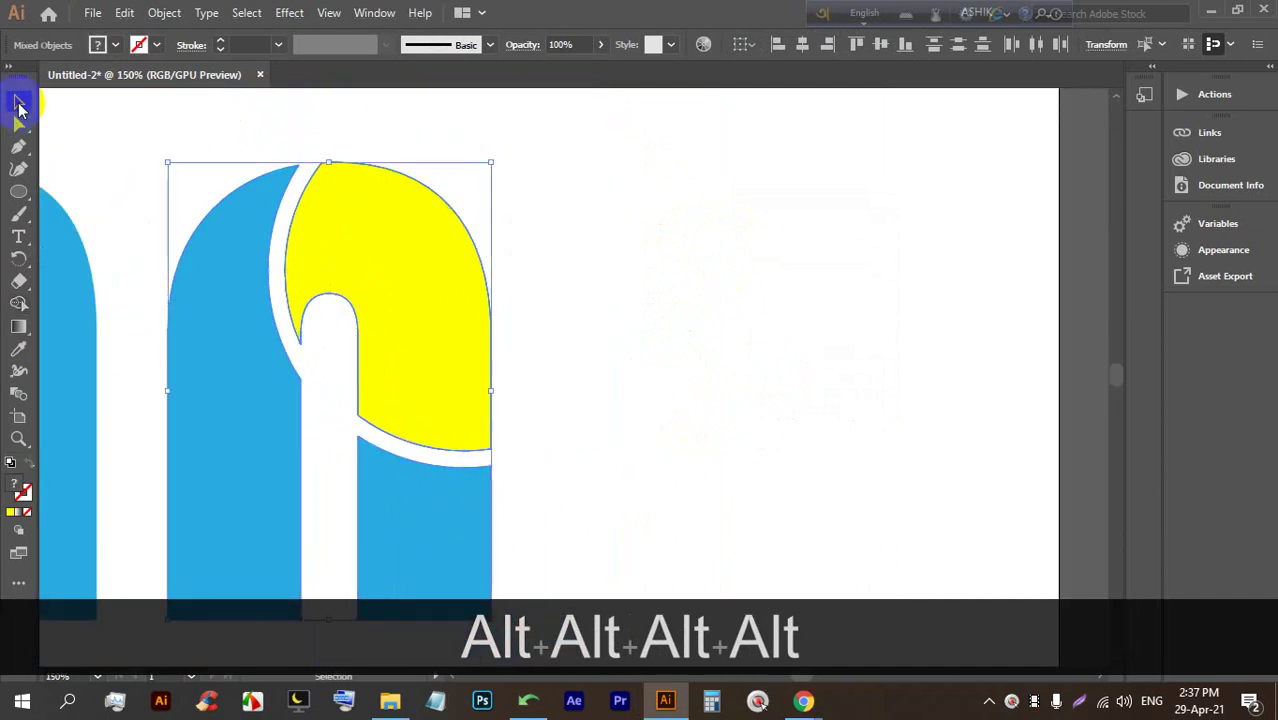
{"action": "left_click", "coordinate": [640, 200]}
Fill the yellow section of the final N with light blue, and deselect it
{"action": "left_click", "coordinate": [412, 296]}
{"action": "left_click", "coordinate": [116, 45]}
{"action": "left_click", "coordinate": [133, 91]}
{"action": "left_click", "coordinate": [136, 96]}
{"action": "left_click", "coordinate": [673, 265]}
Fill the separated upper section of the final N with teal, and deselect it
{"action": "scroll", "coordinate": [707, 294], "scroll_direction": "down", "scroll_amount": 2}
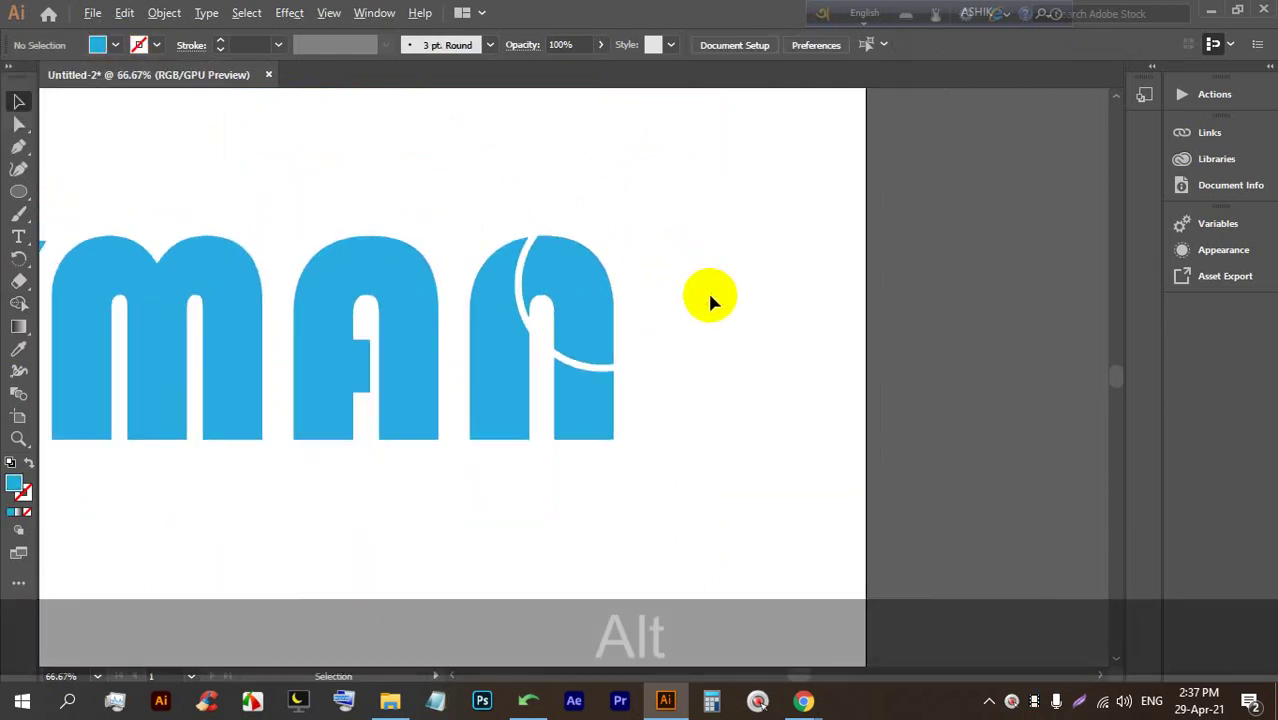
{"action": "scroll", "coordinate": [765, 265], "scroll_direction": "down", "scroll_amount": 1}
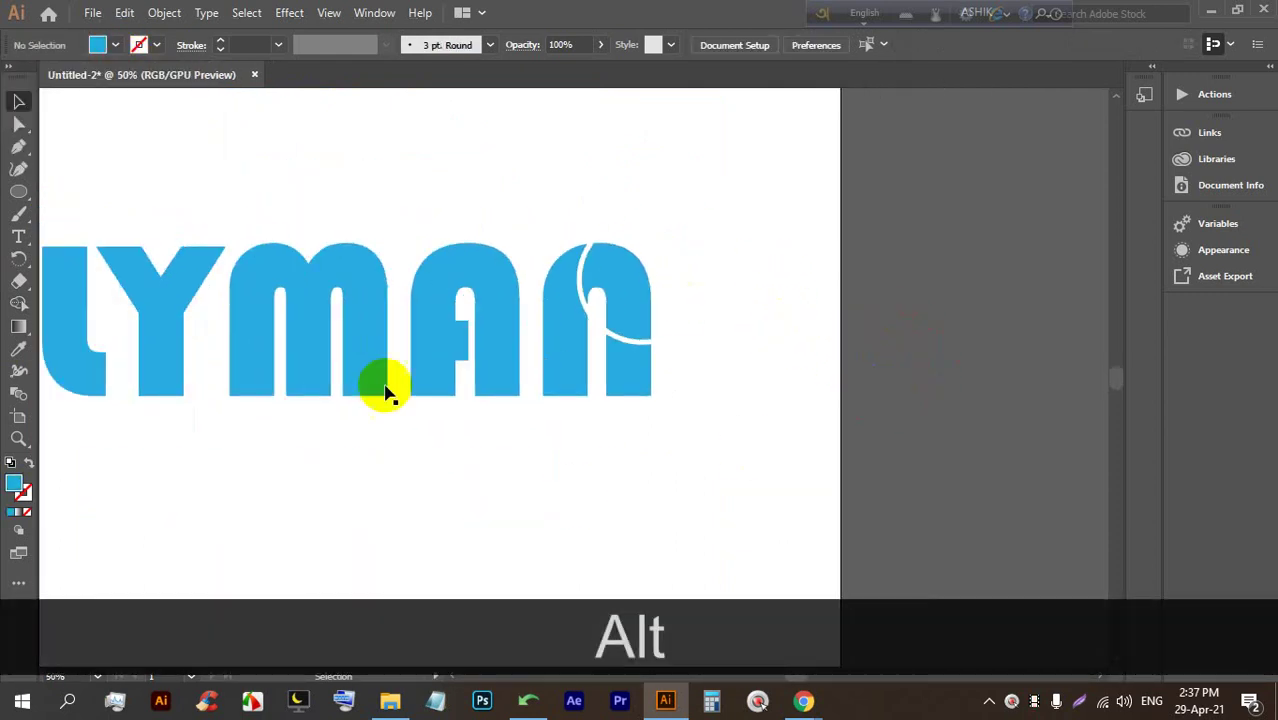
{"action": "scroll", "coordinate": [692, 314], "scroll_direction": "up", "scroll_amount": 2}
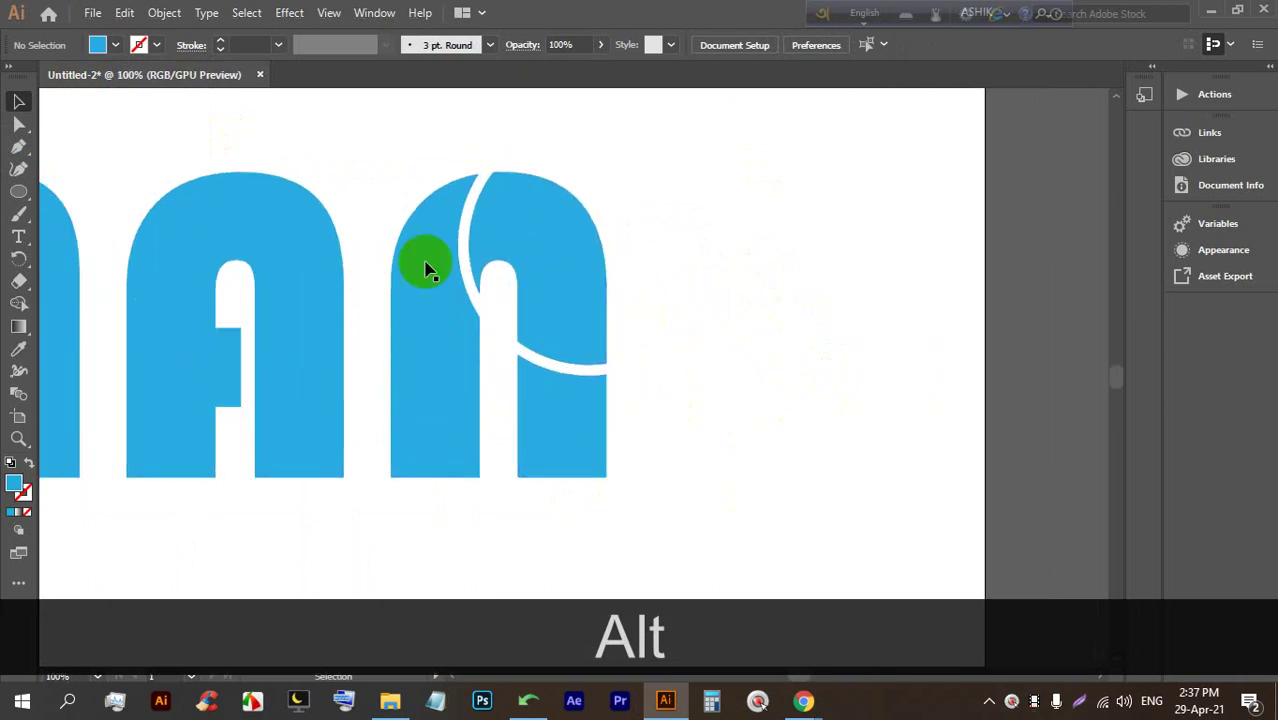
{"action": "scroll", "coordinate": [591, 200], "scroll_direction": "down", "scroll_amount": 1}
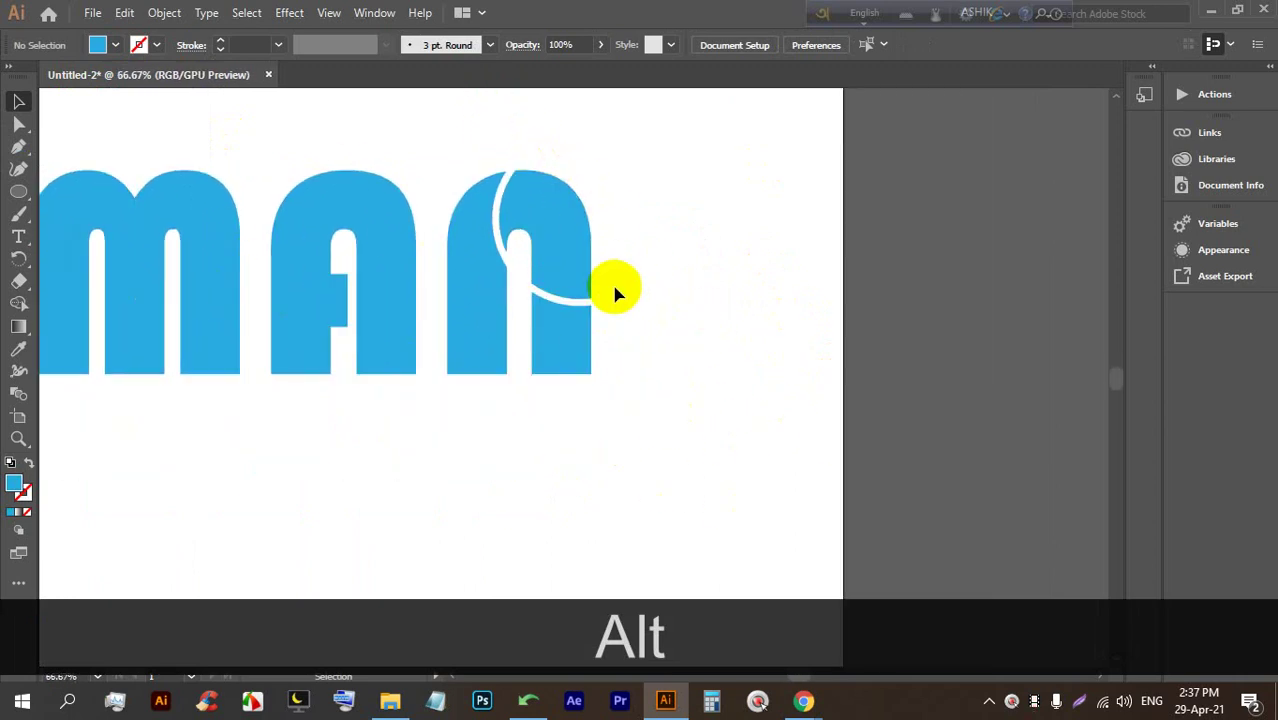
{"action": "scroll", "coordinate": [628, 317], "scroll_direction": "down", "scroll_amount": 1}
{"action": "scroll", "coordinate": [601, 310], "scroll_direction": "up", "scroll_amount": 1}
{"action": "left_click", "coordinate": [522, 186]}
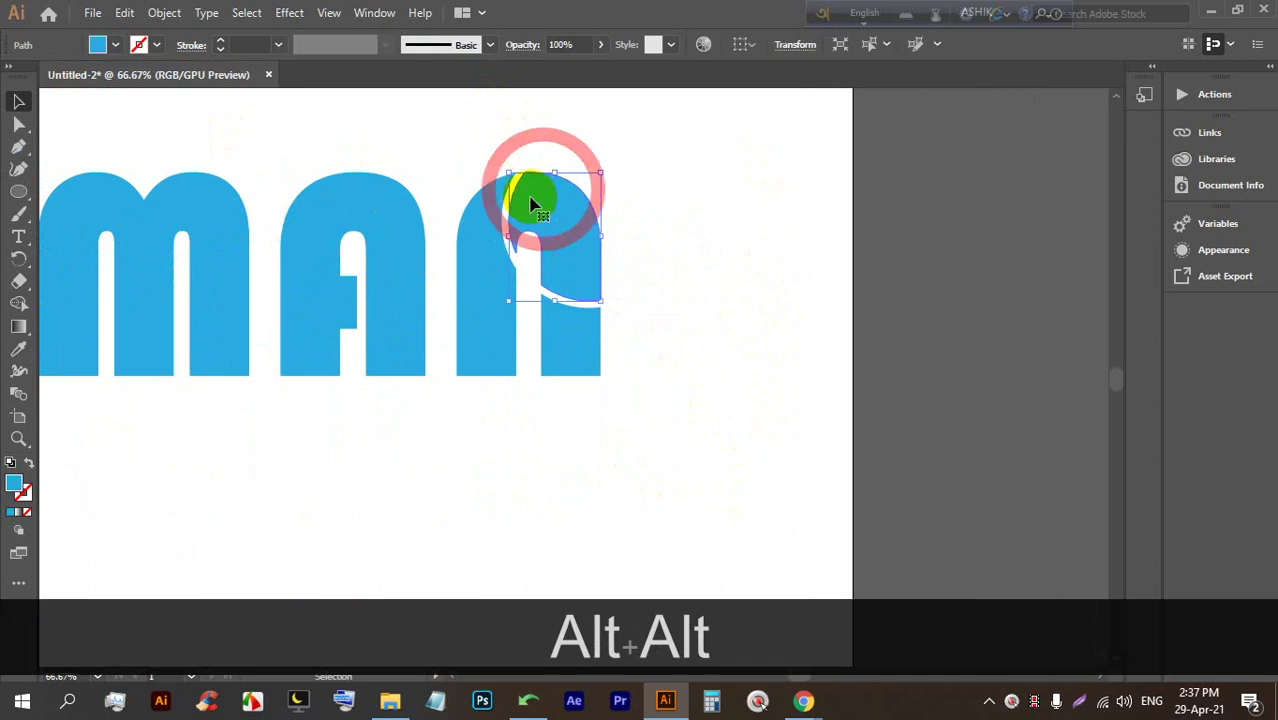
{"action": "left_click", "coordinate": [98, 44]}
{"action": "left_click", "coordinate": [117, 90]}
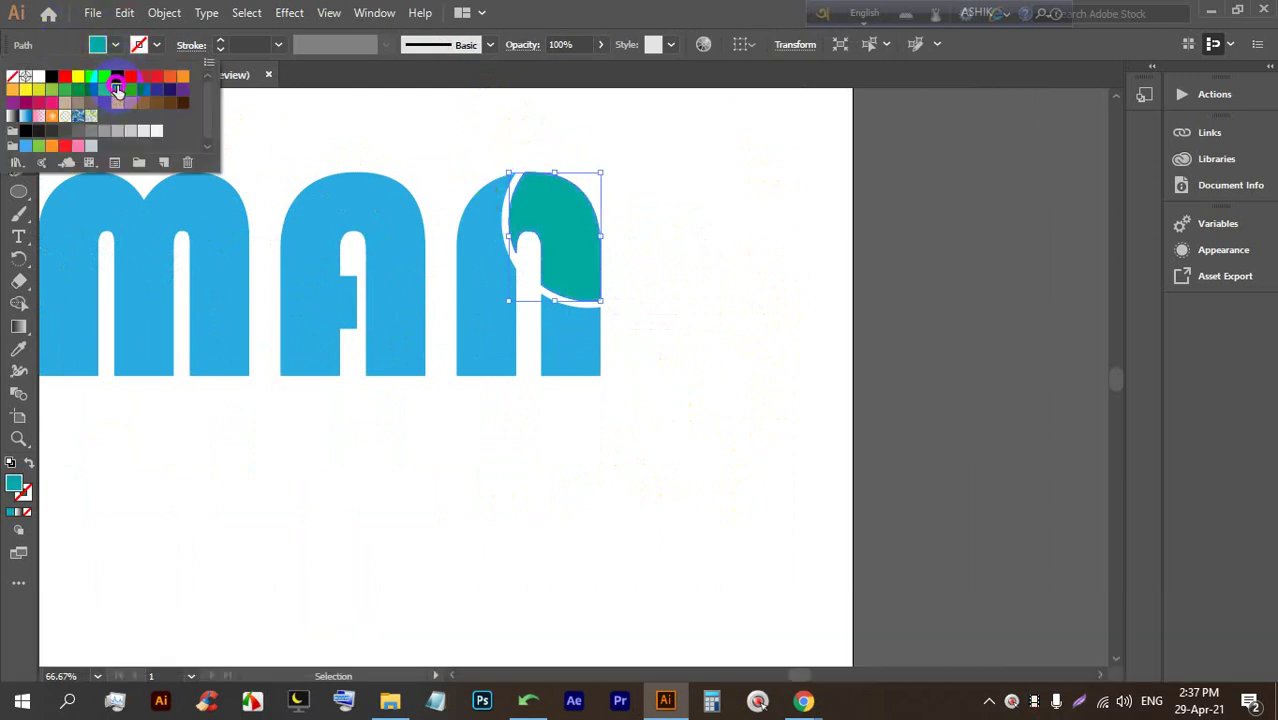
{"action": "left_click", "coordinate": [273, 149]}
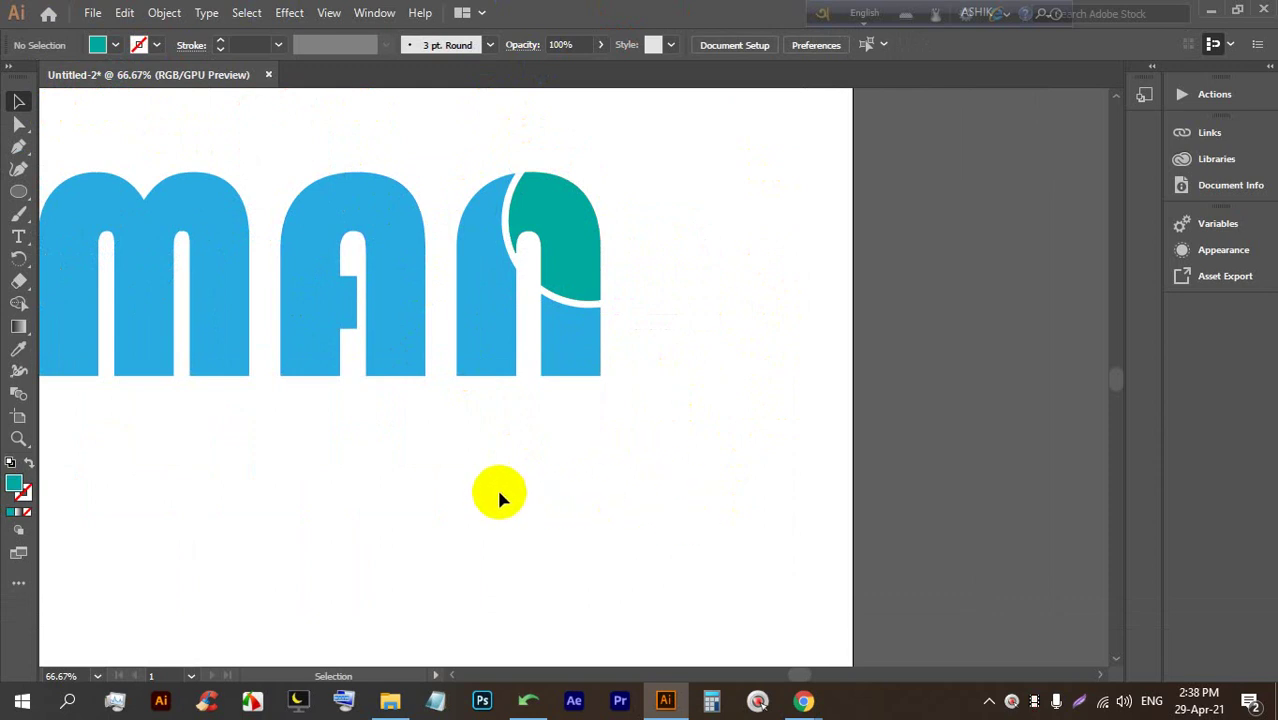
Add a line of Bauhaus 93 placeholder text, scale it to about 286 pt, and position it below the blue lettering
{"action": "scroll", "coordinate": [747, 330], "scroll_direction": "down", "scroll_amount": 2}
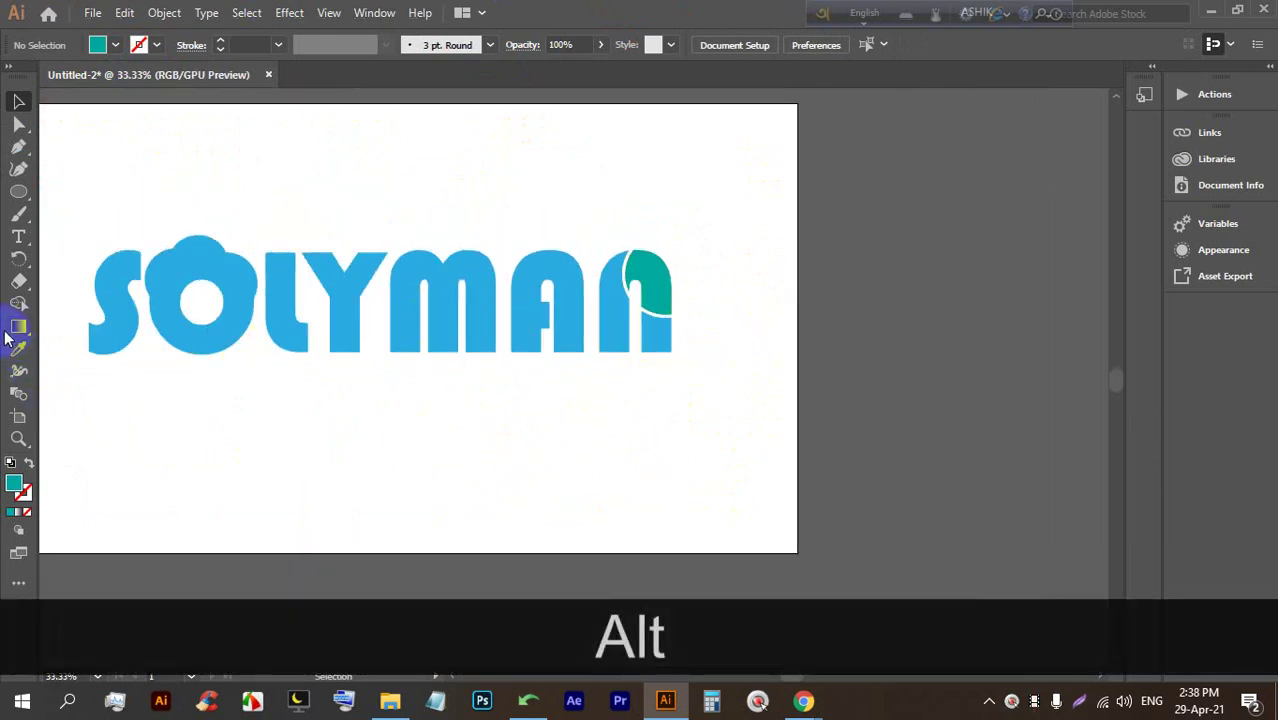
{"action": "left_click", "coordinate": [25, 234]}
{"action": "scroll", "coordinate": [262, 479], "scroll_direction": "up", "scroll_amount": 1}
{"action": "left_click_drag", "start_coordinate": [262, 479], "coordinate": [436, 419]}
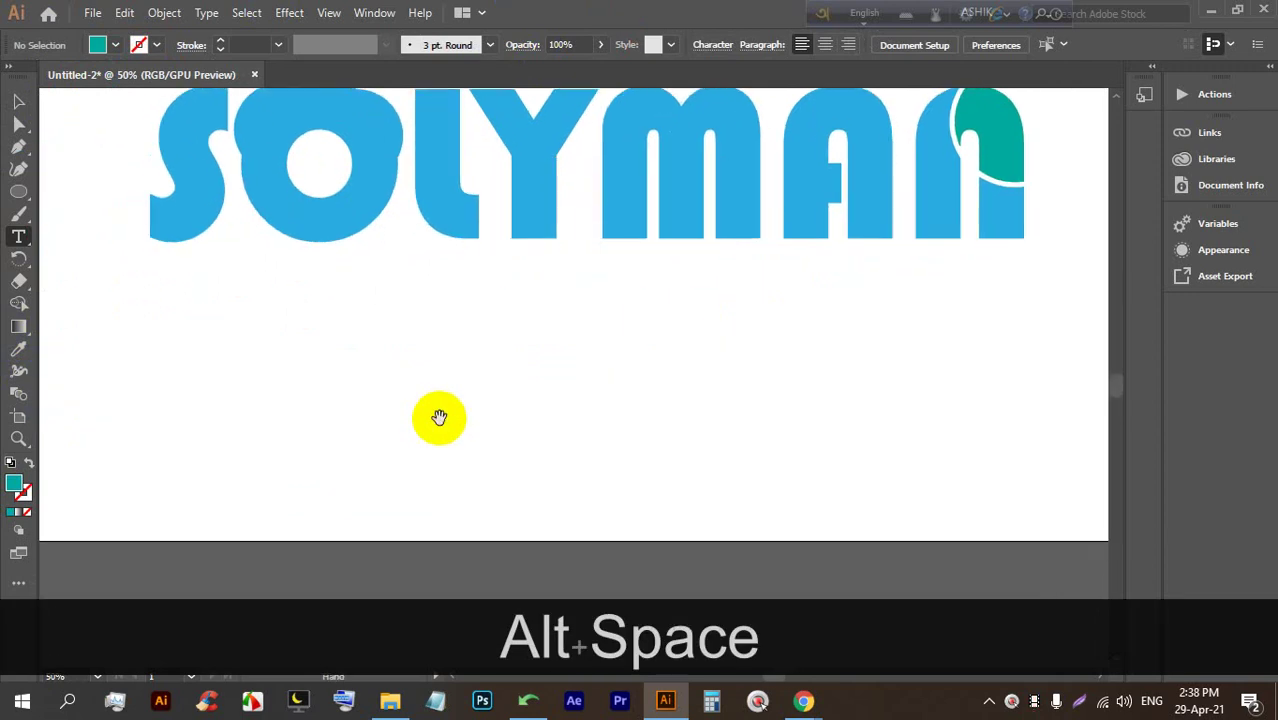
{"action": "left_click", "coordinate": [405, 370]}
{"action": "left_click", "coordinate": [18, 101]}
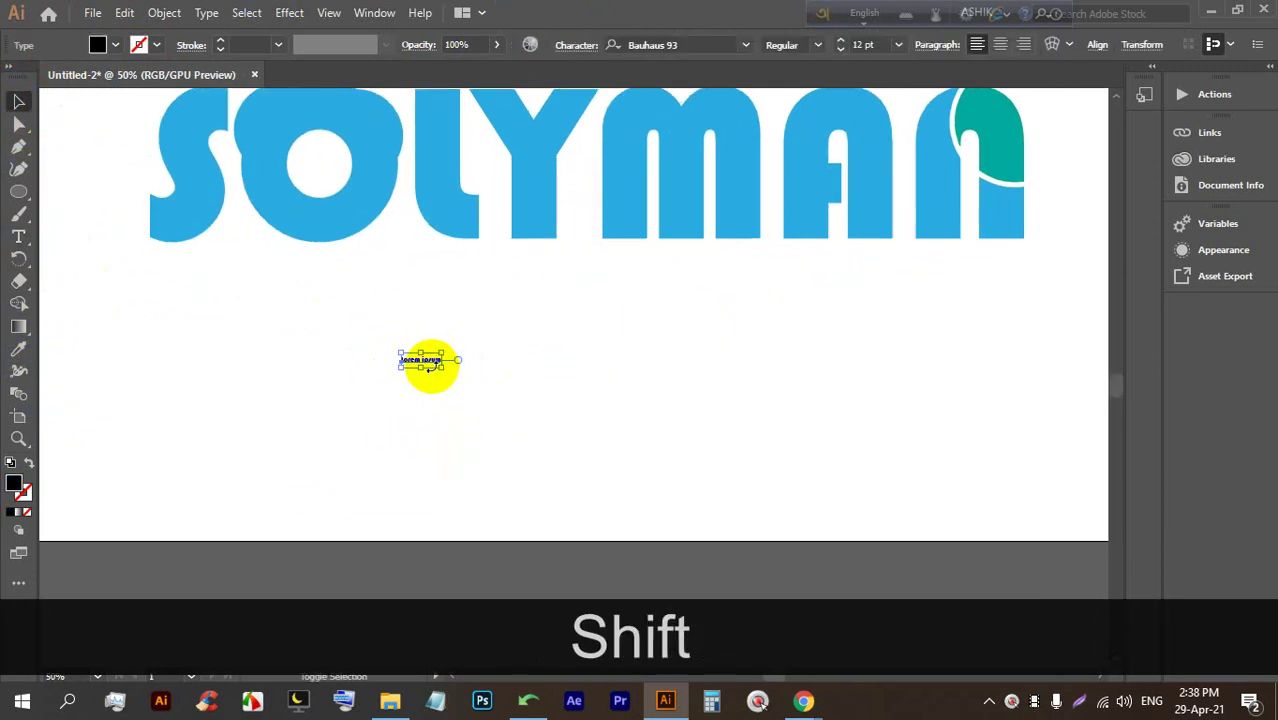
{"action": "left_click_drag", "start_coordinate": [440, 368], "coordinate": [796, 508]}
{"action": "scroll", "coordinate": [514, 379], "scroll_direction": "down", "scroll_amount": 1}
{"action": "left_click", "coordinate": [528, 337]}
{"action": "left_click", "coordinate": [538, 416]}
{"action": "left_click_drag", "start_coordinate": [528, 377], "coordinate": [514, 325]}
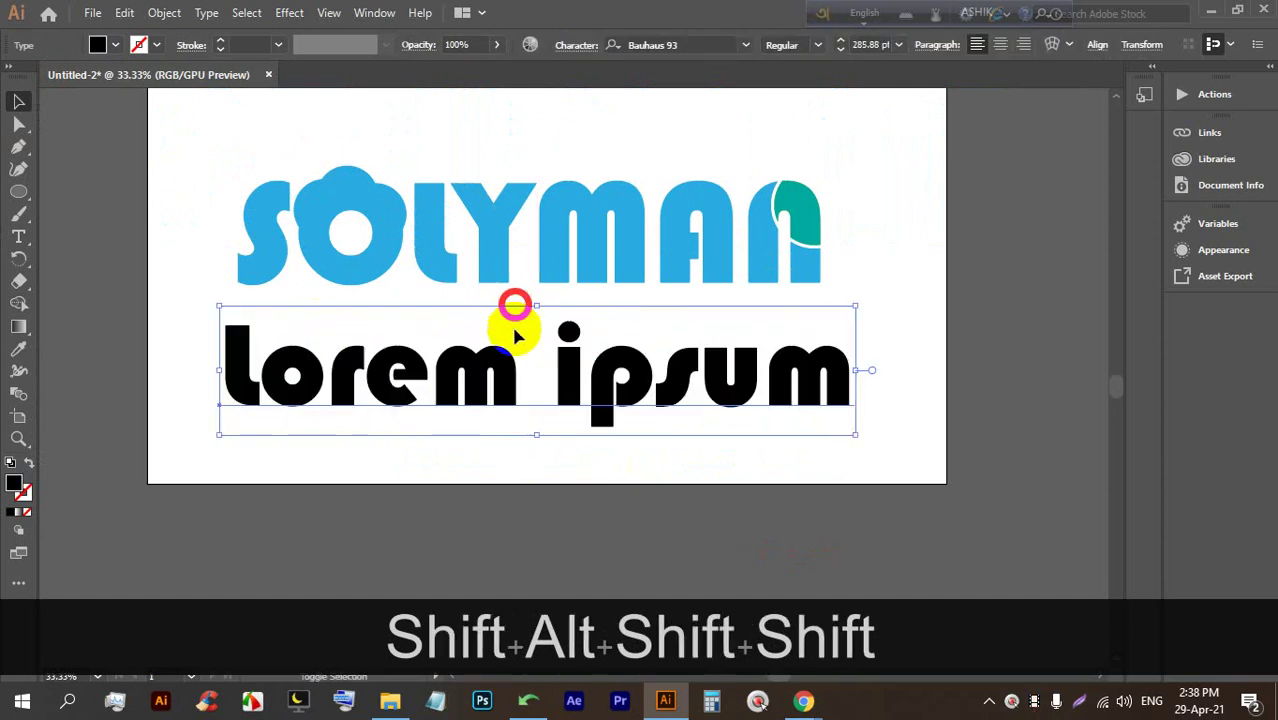
Replace the placeholder text with the name from the blue lettering, in capitals
{"action": "double_click", "coordinate": [500, 365]}
{"action": "triple_click", "coordinate": [503, 365]}
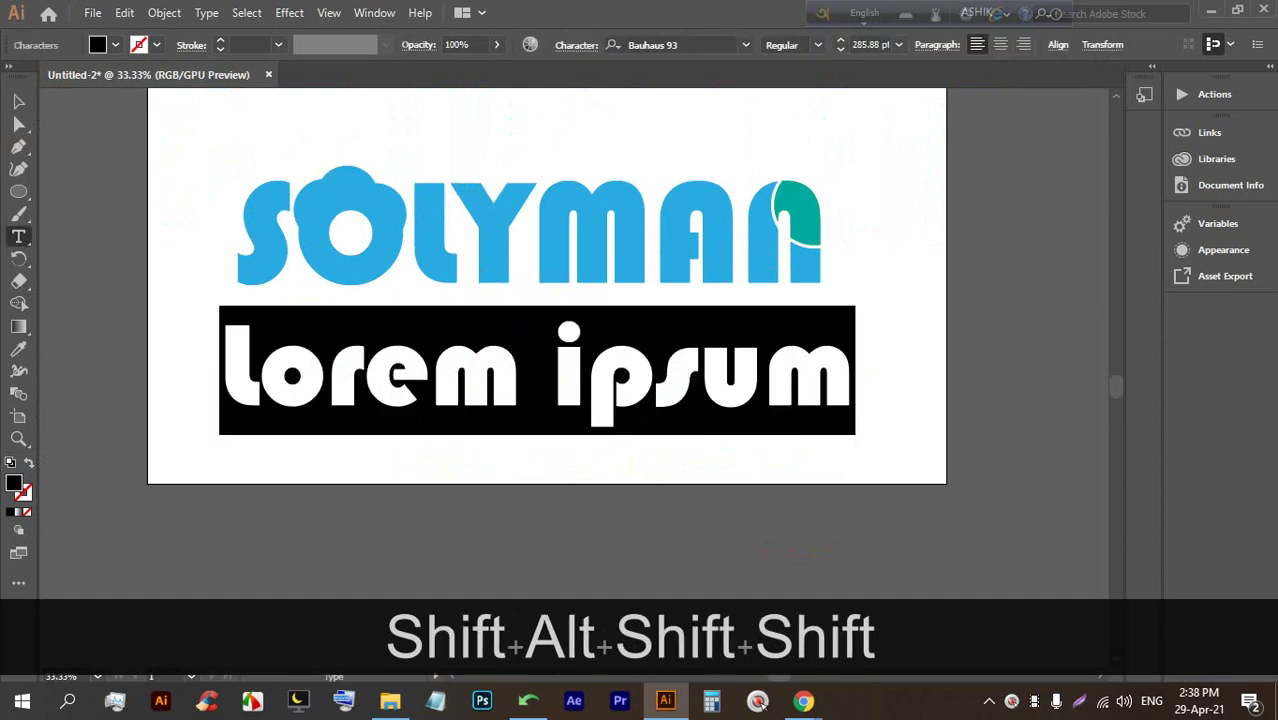
{"action": "type", "text": "SOLYM"}
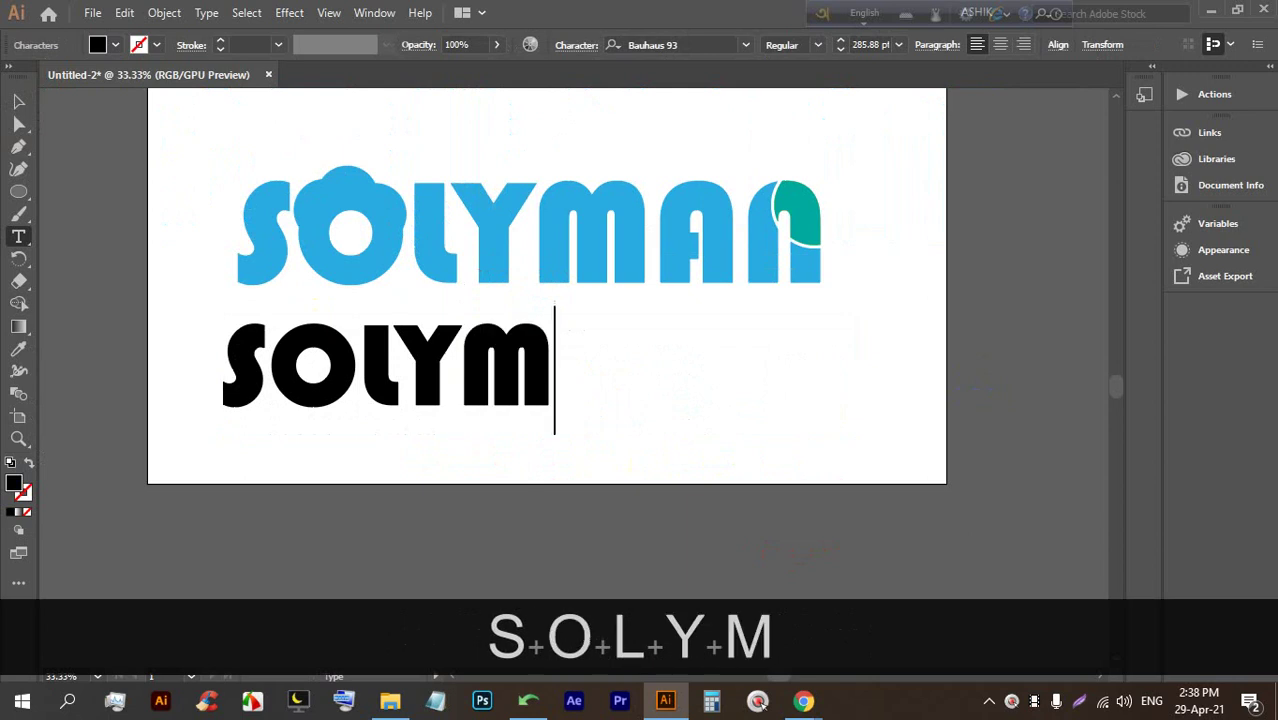
{"action": "type", "text": "AN"}
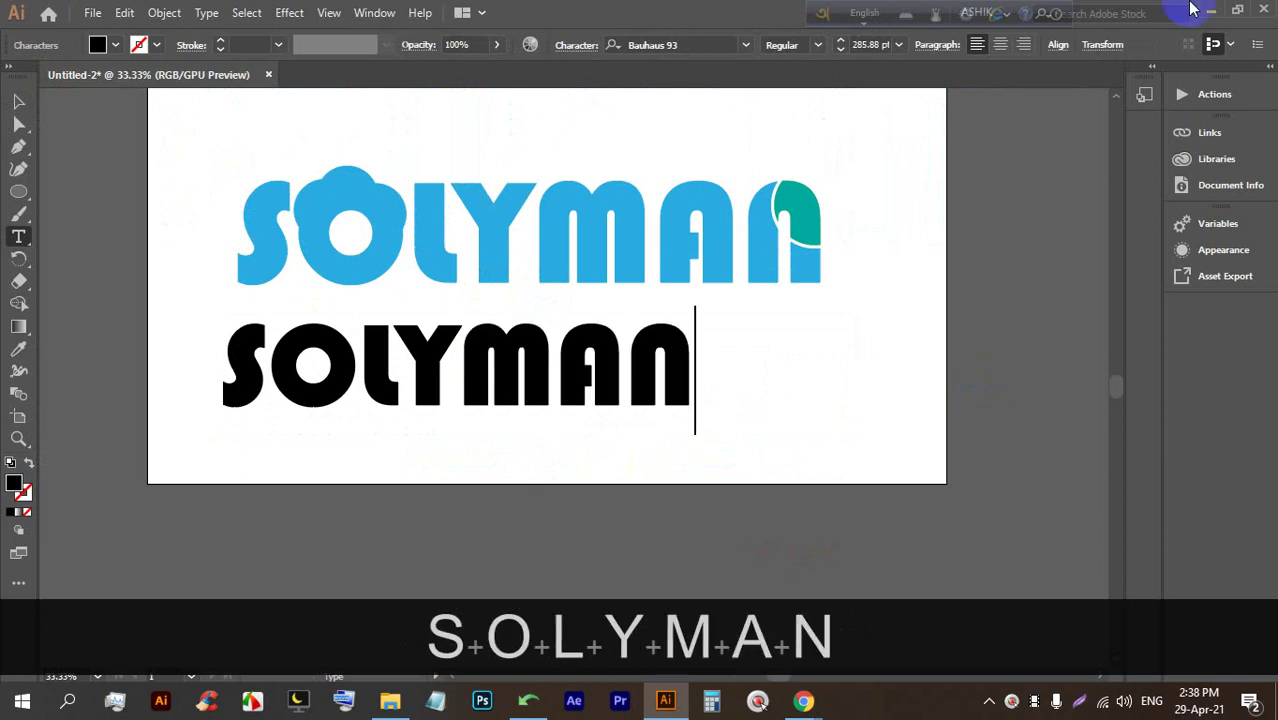
Enlarge the black name text to about the blue lettering's width, move it beneath that lettering, and deselect it
{"action": "left_click", "coordinate": [18, 101]}
{"action": "left_click_drag", "start_coordinate": [695, 435], "coordinate": [813, 465]}
{"action": "left_click_drag", "start_coordinate": [491, 322], "coordinate": [632, 372]}
{"action": "scroll", "coordinate": [673, 371], "scroll_direction": "up", "scroll_amount": 2}
{"action": "scroll", "coordinate": [673, 371], "scroll_direction": "down", "scroll_amount": 2}
{"action": "left_click", "coordinate": [990, 408]}
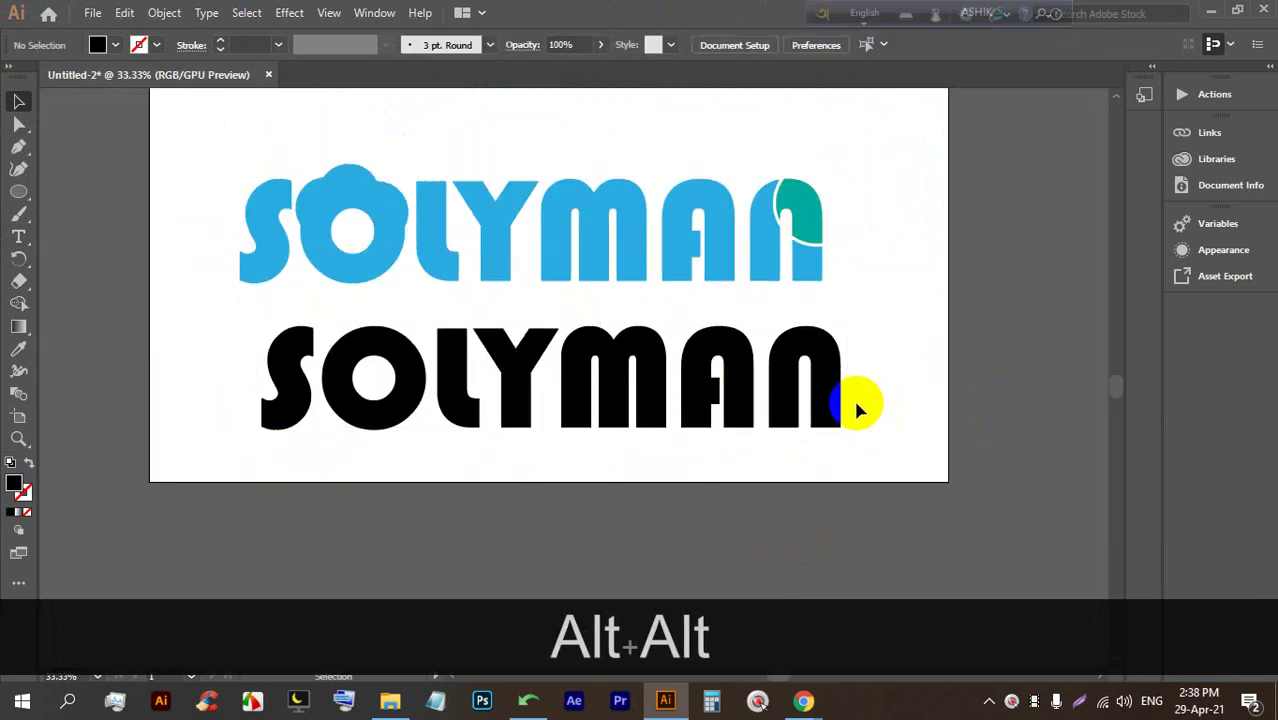
{"action": "scroll", "coordinate": [750, 405], "scroll_direction": "up", "scroll_amount": 2}
{"action": "scroll", "coordinate": [750, 405], "scroll_direction": "down", "scroll_amount": 2}
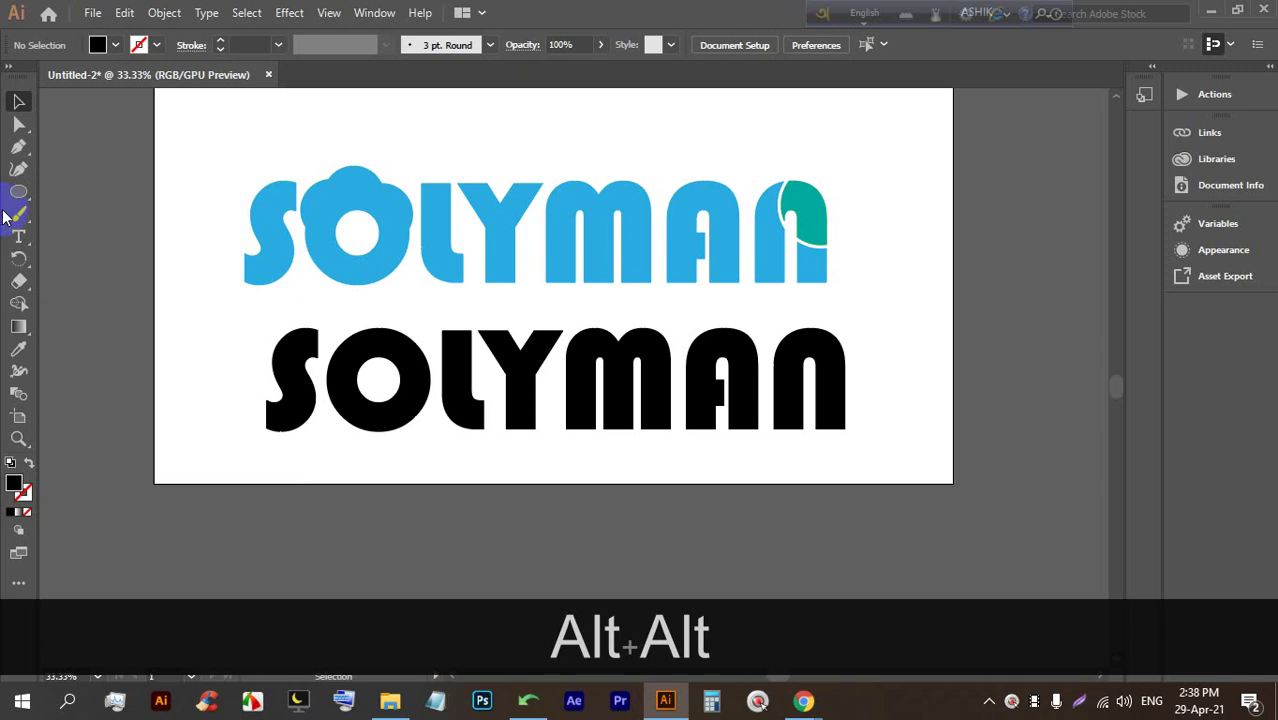
{"action": "left_click", "coordinate": [18, 146]}
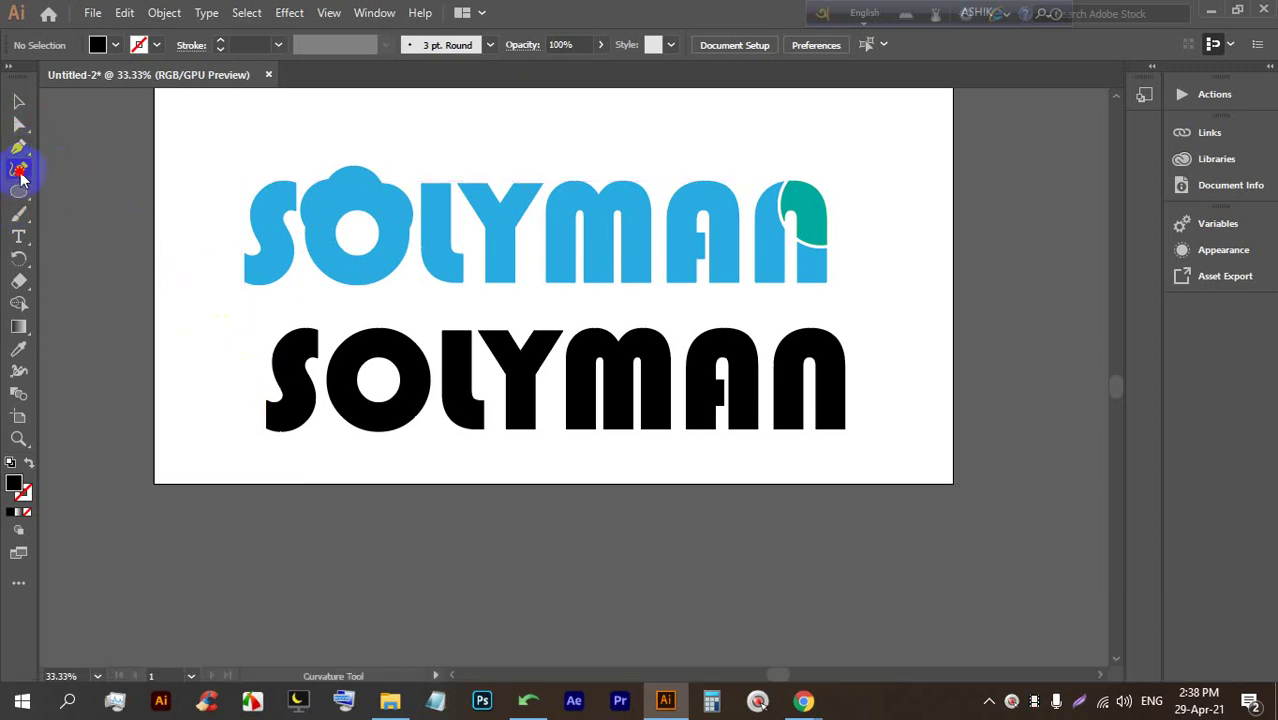
{"action": "left_click", "coordinate": [223, 394]}
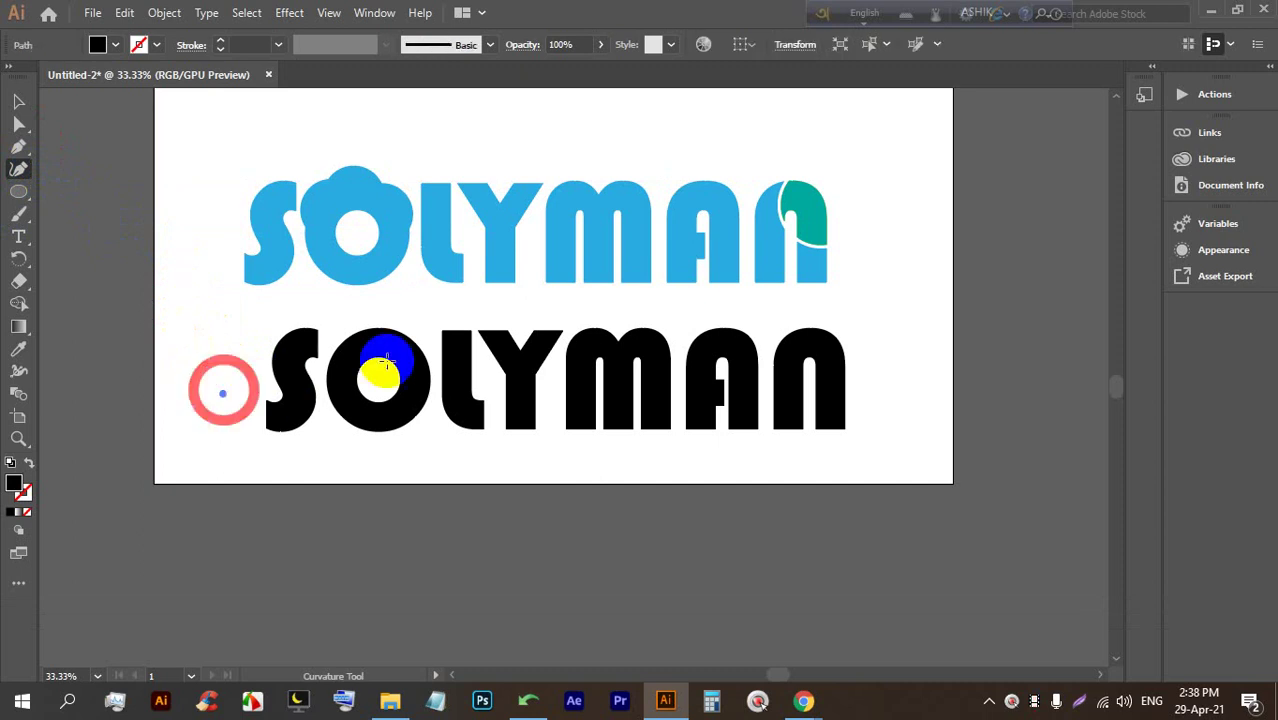
{"action": "left_click", "coordinate": [551, 386]}
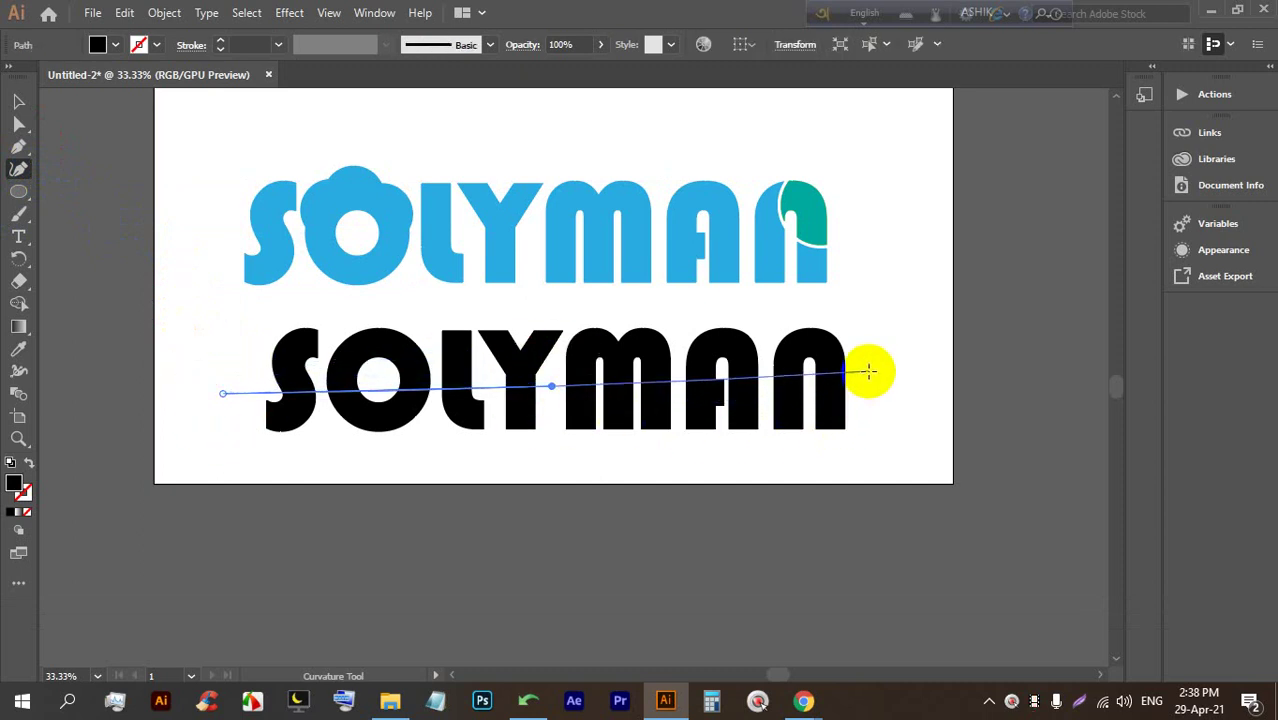
{"action": "mouse_move", "coordinate": [662, 394]}
{"action": "left_mouse_down"}
{"action": "mouse_move", "coordinate": [571, 388]}
{"action": "mouse_move", "coordinate": [599, 411]}
{"action": "left_mouse_up"}
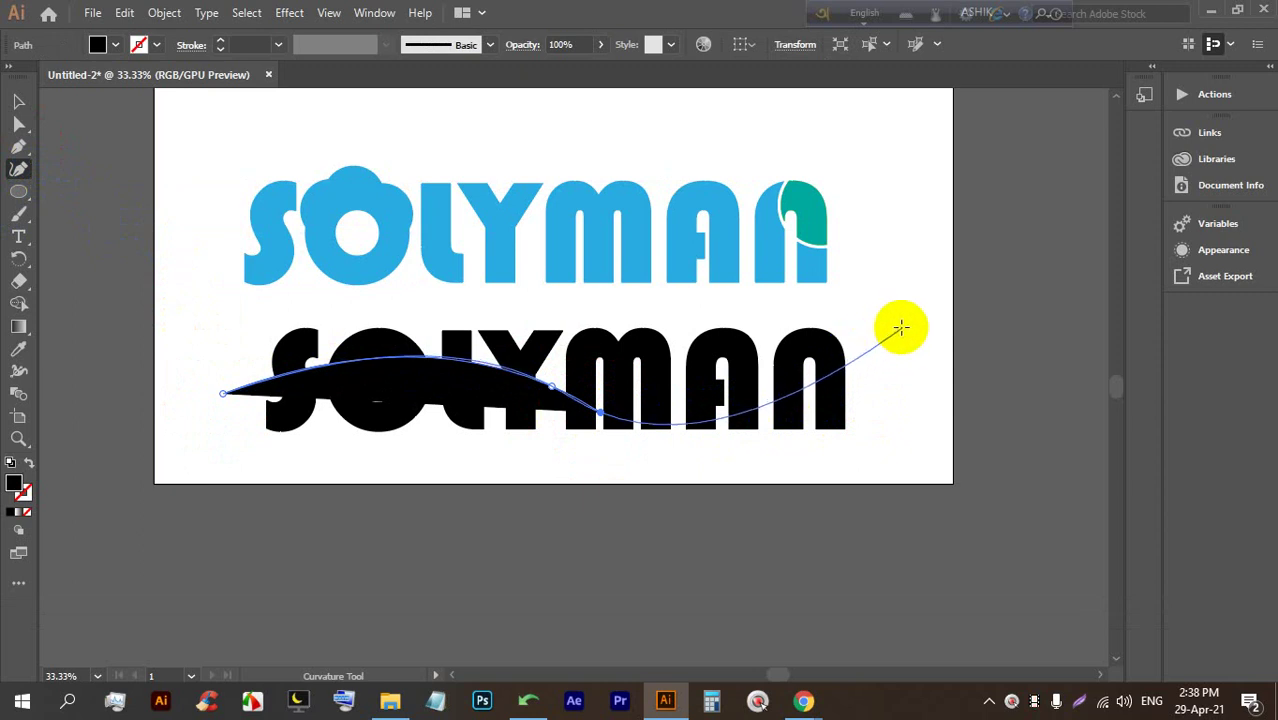
{"action": "key", "text": "alt"}
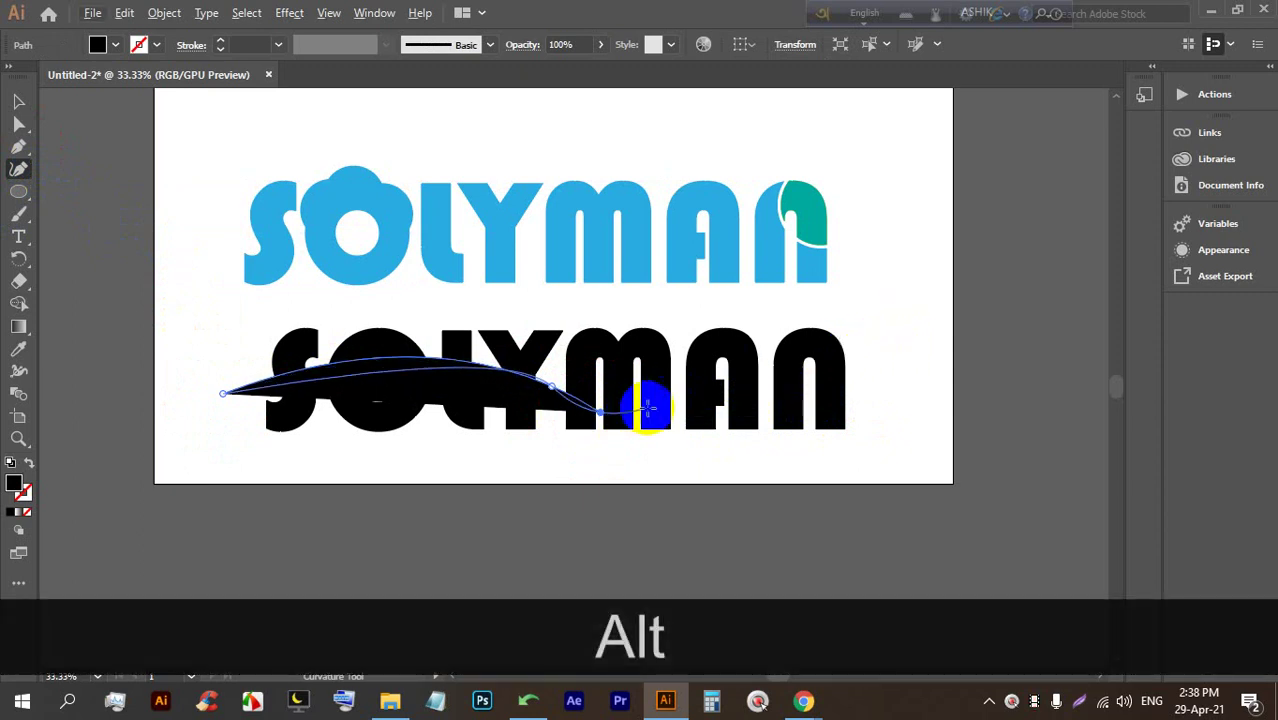
{"action": "key", "text": "ctrl+z"}
{"action": "key", "text": "ctrl+z"}
{"action": "key", "text": "ctrl+z"}
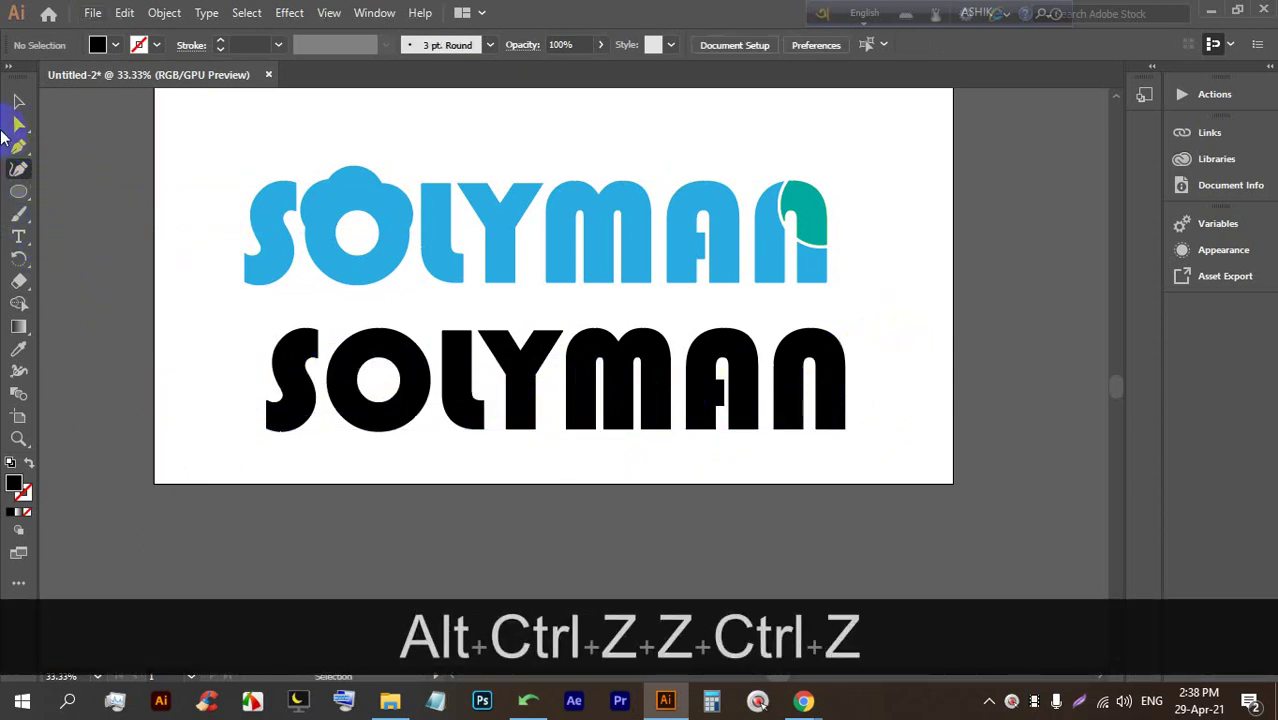
Draw an unfilled, strokeless S-curved Pen path across the middle of the black lettering, extending past both ends, and deselect it
{"action": "left_click", "coordinate": [97, 44]}
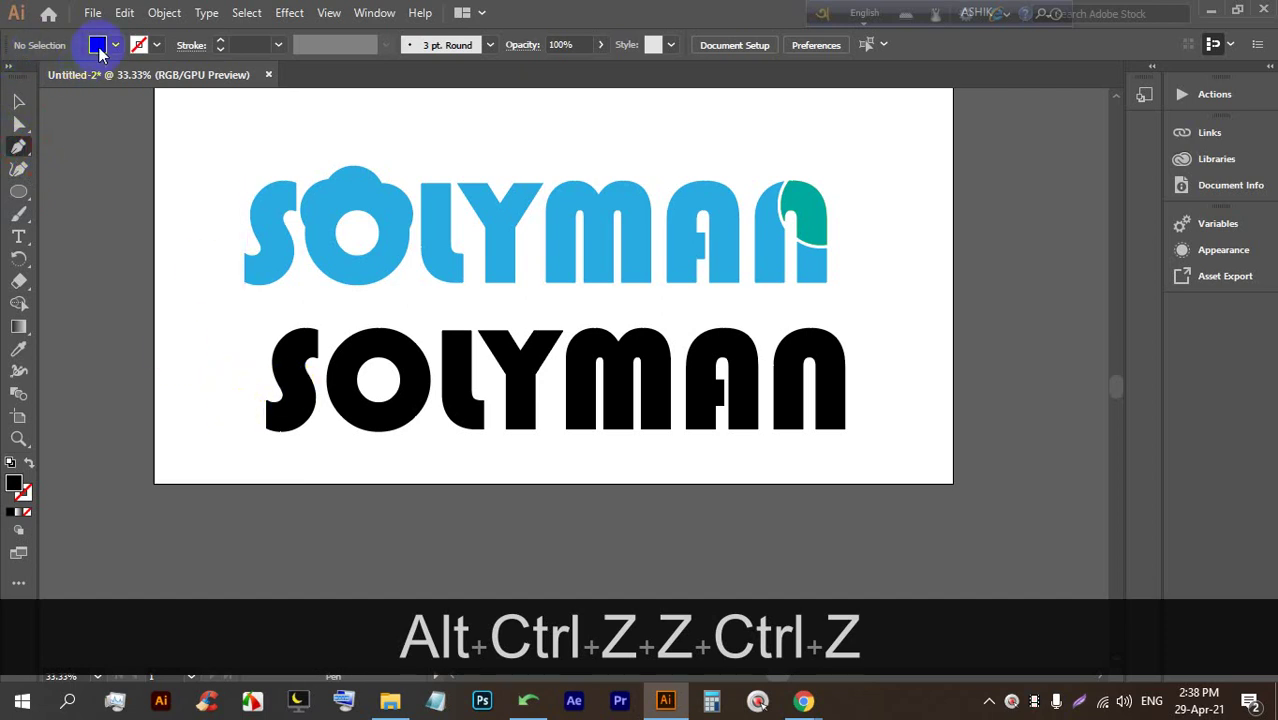
{"action": "left_click", "coordinate": [10, 78]}
{"action": "left_click", "coordinate": [139, 44]}
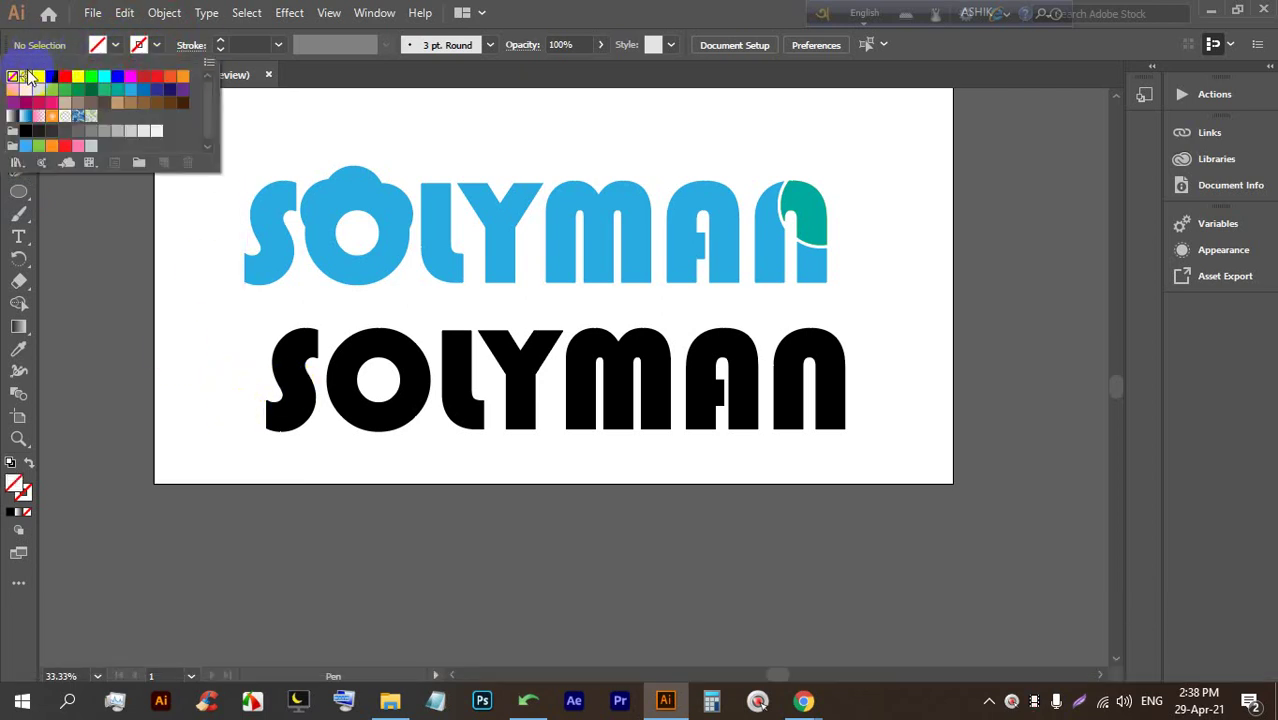
{"action": "left_click", "coordinate": [235, 384]}
{"action": "left_click_drag", "start_coordinate": [552, 387], "coordinate": [610, 416]}
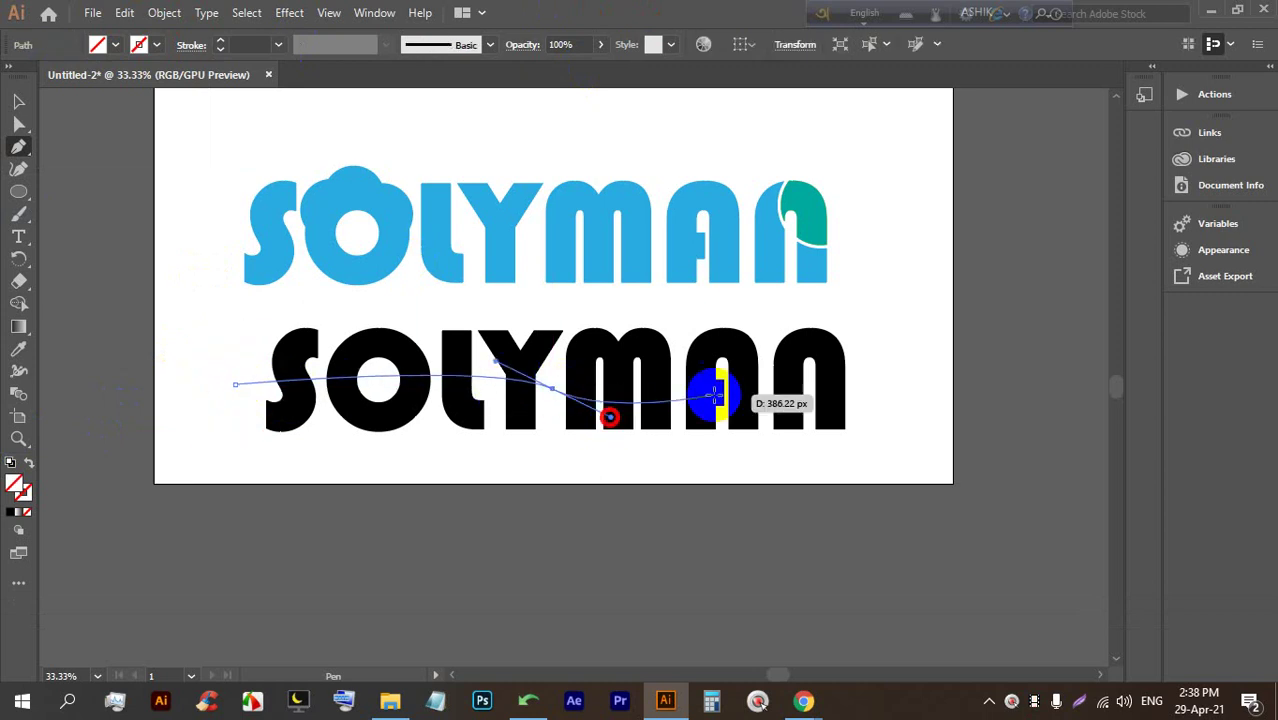
{"action": "left_click", "coordinate": [879, 374]}
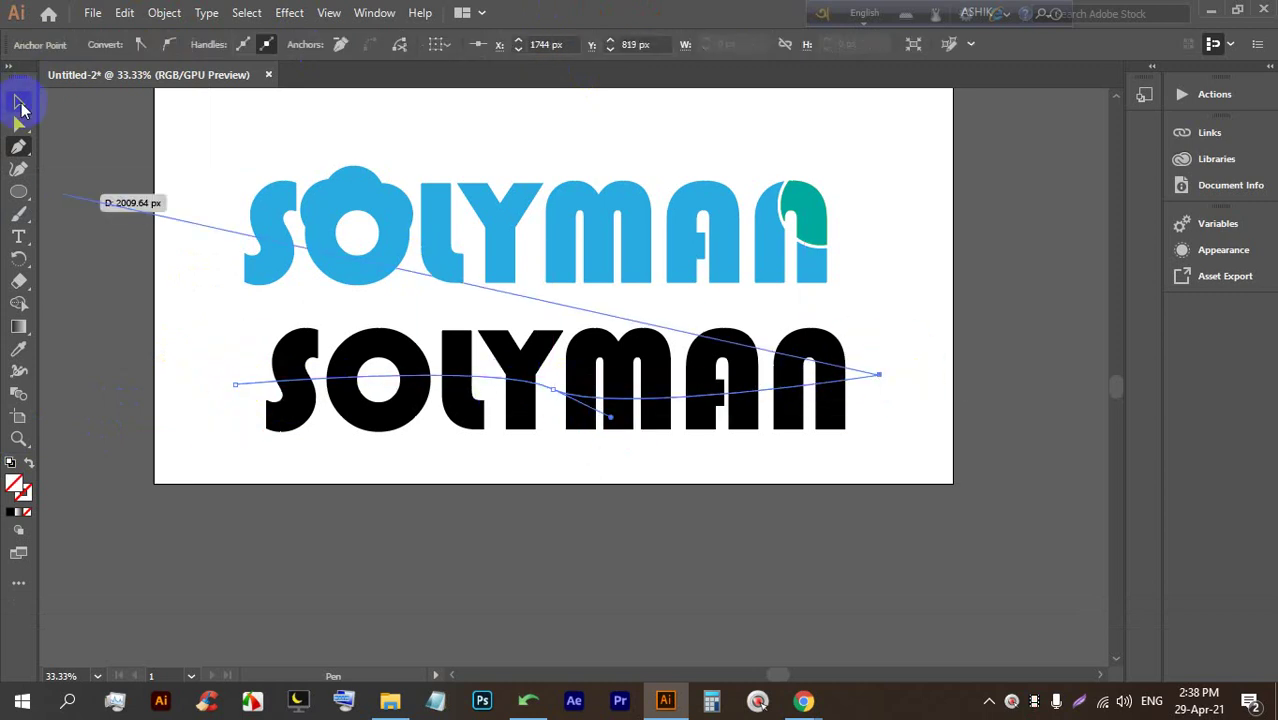
{"action": "left_click", "coordinate": [20, 103]}
{"action": "left_click", "coordinate": [640, 460]}
{"action": "scroll", "coordinate": [670, 422], "scroll_direction": "up", "scroll_amount": 2, "text": "alt"}
{"action": "scroll", "coordinate": [585, 405], "scroll_direction": "down", "scroll_amount": 2, "text": "alt"}
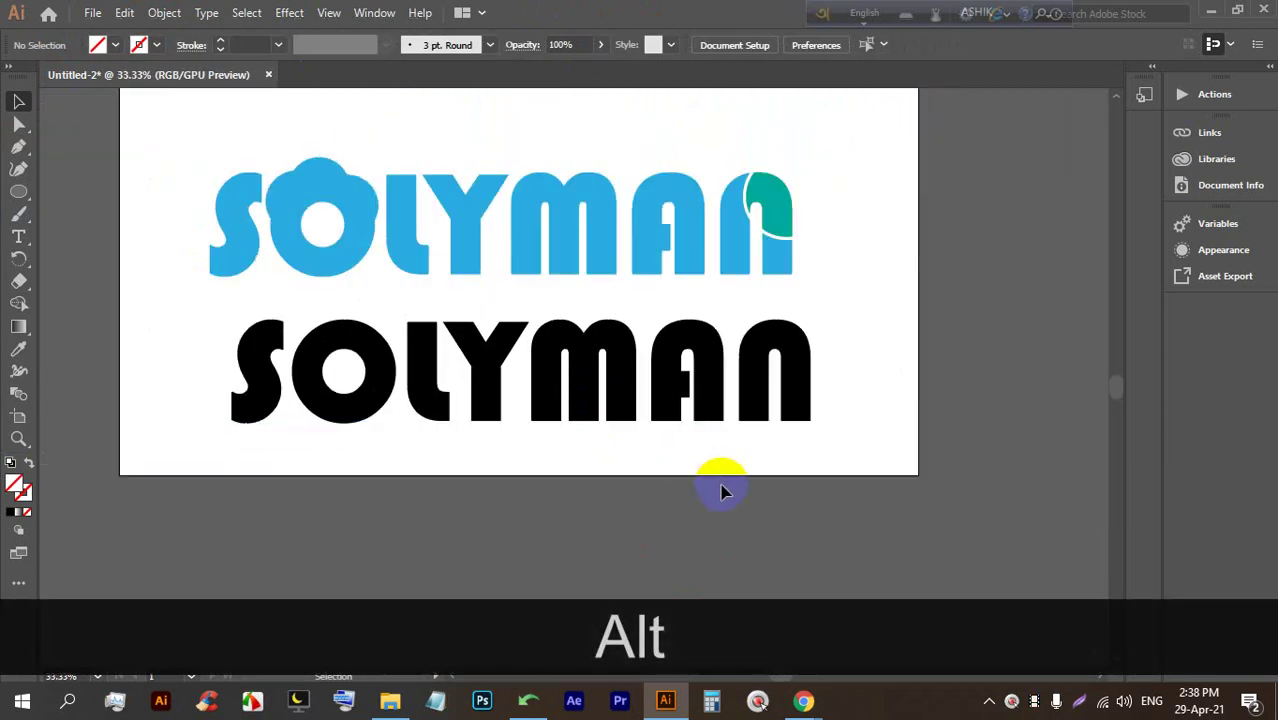
Select the black name text together with the curved path and expand them into editable shapes
{"action": "left_click_drag", "start_coordinate": [375, 375], "coordinate": [308, 330]}
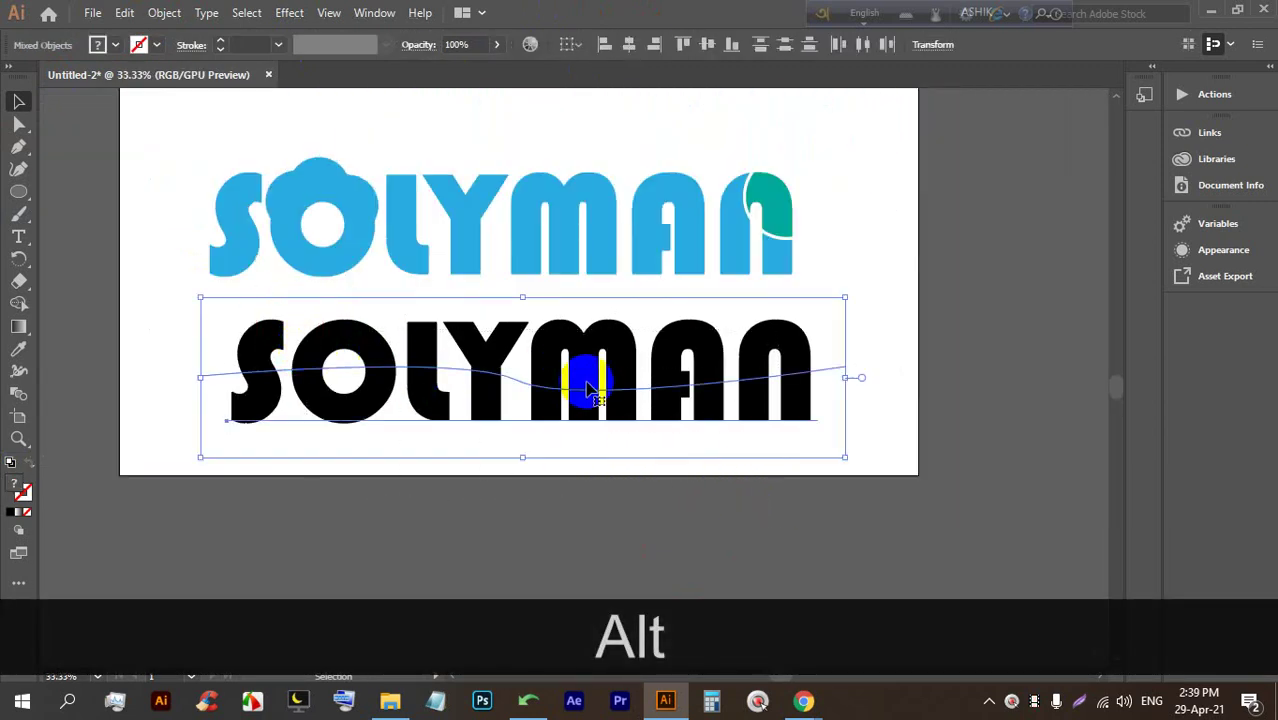
{"action": "right_click", "coordinate": [593, 384]}
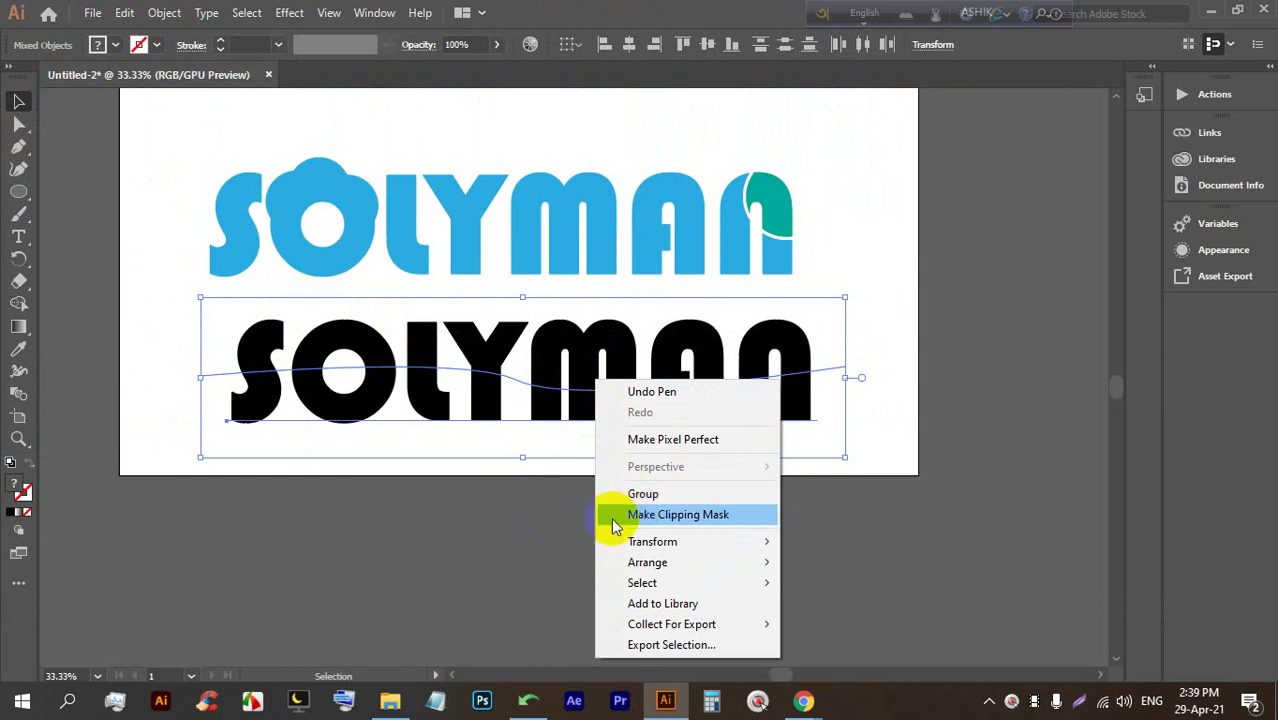
{"action": "left_click", "coordinate": [491, 494]}
{"action": "left_click", "coordinate": [410, 328]}
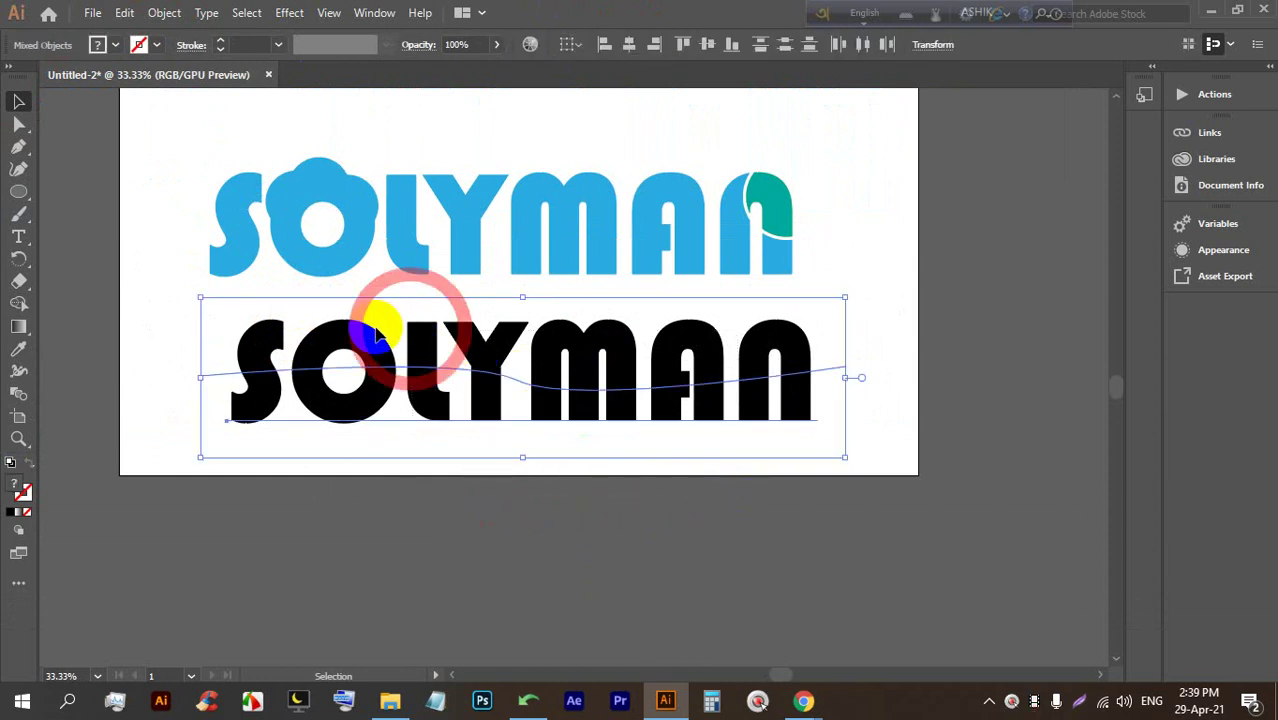
{"action": "left_click", "coordinate": [164, 12]}
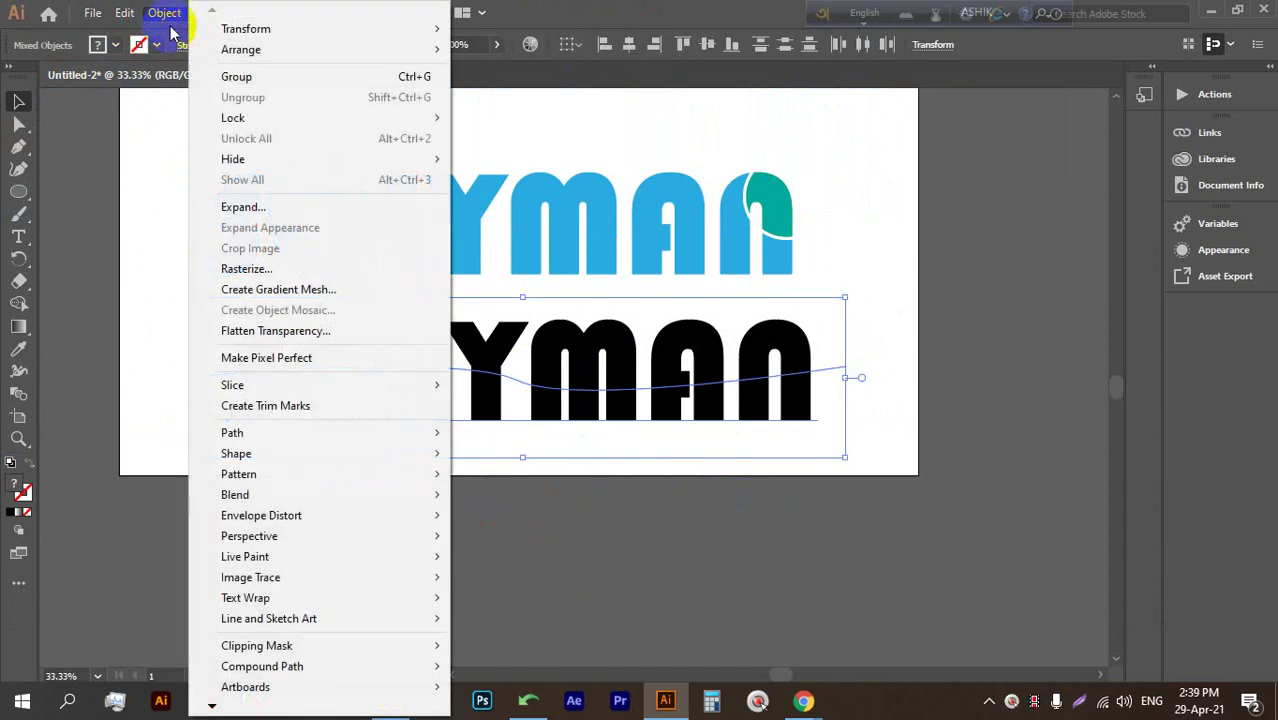
{"action": "left_click", "coordinate": [240, 207]}
{"action": "left_click", "coordinate": [595, 457]}
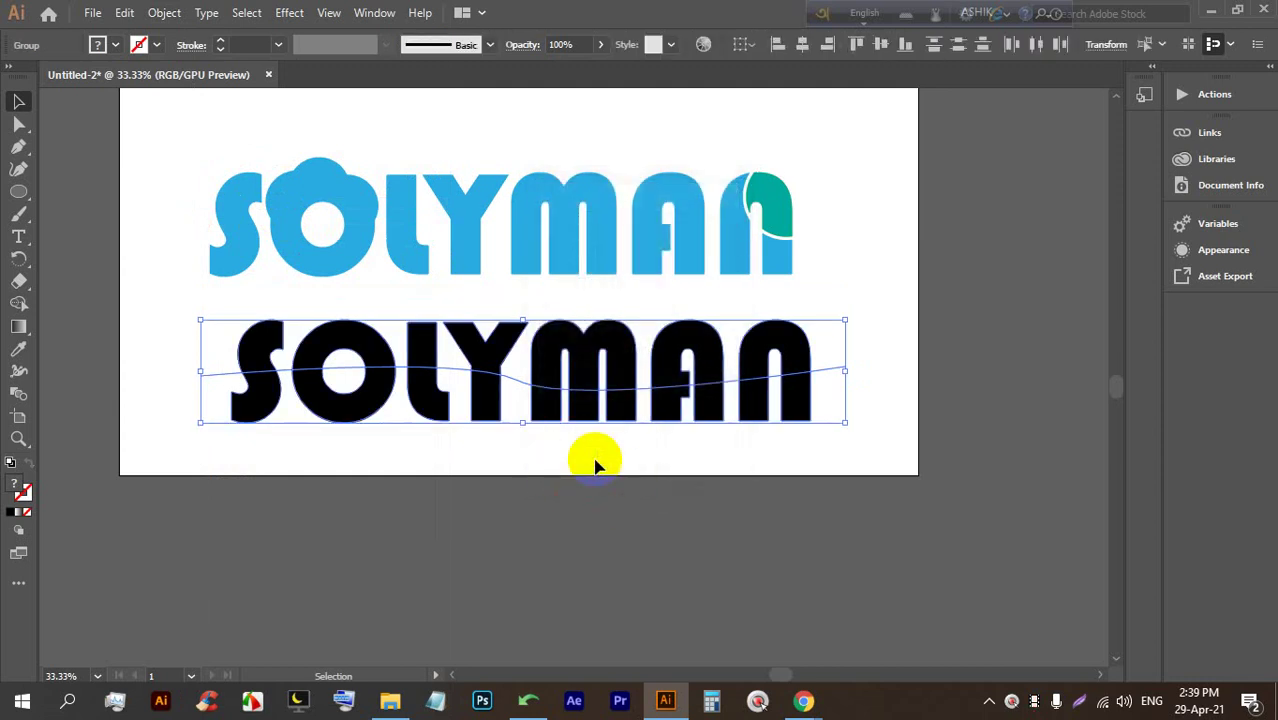
Ungroup the expanded black lettering and deselect everything
{"action": "right_click", "coordinate": [560, 352]}
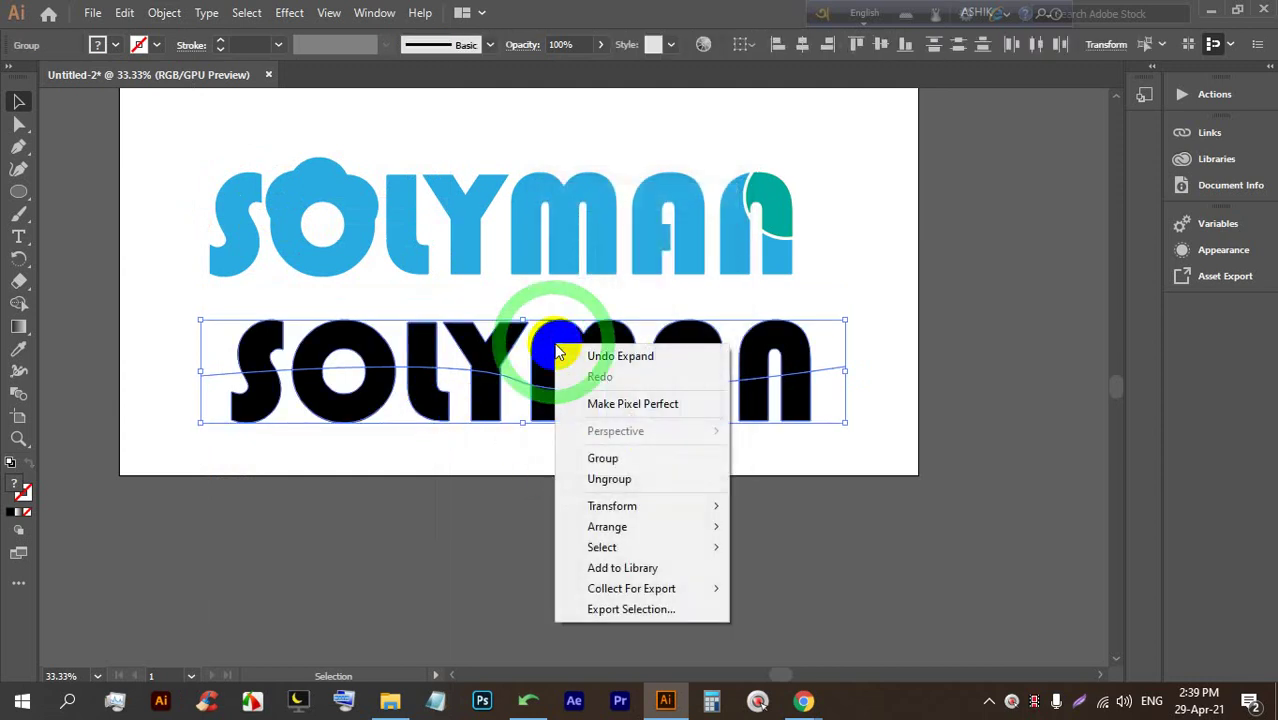
{"action": "left_click", "coordinate": [598, 478]}
{"action": "left_click", "coordinate": [913, 414]}
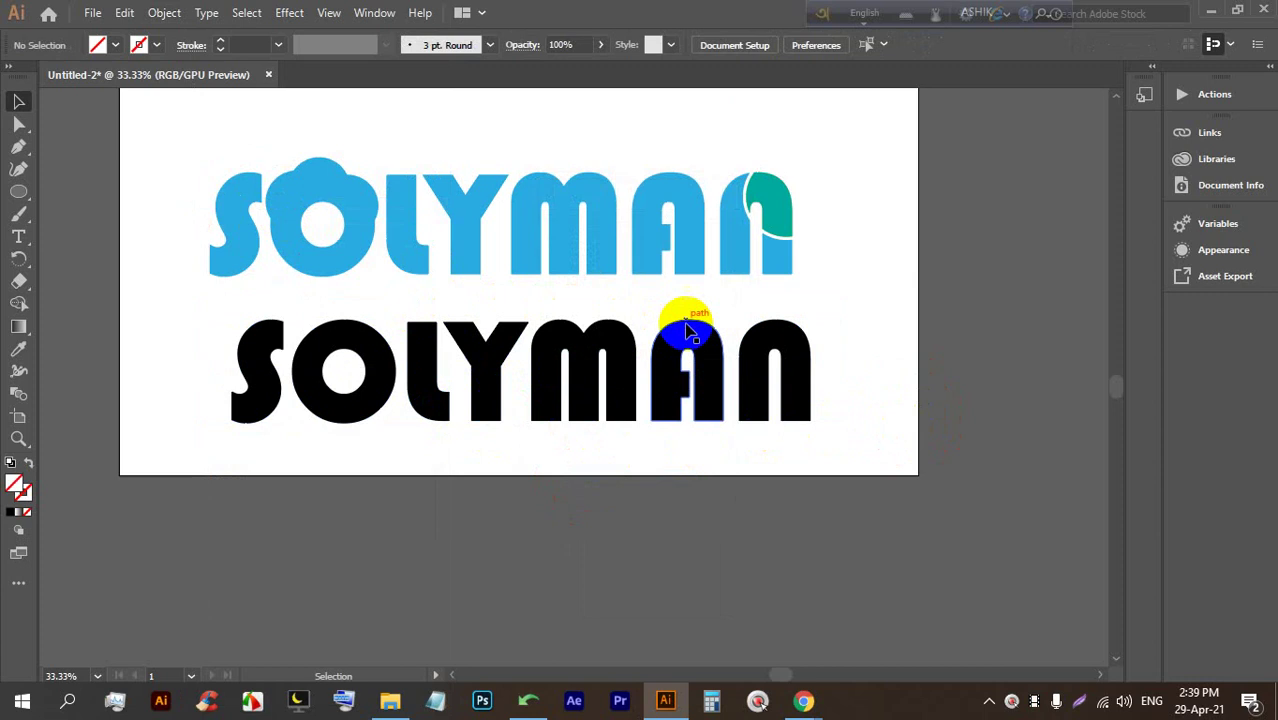
{"action": "left_click_drag", "start_coordinate": [185, 308], "coordinate": [853, 334]}
{"action": "right_click", "coordinate": [768, 336]}
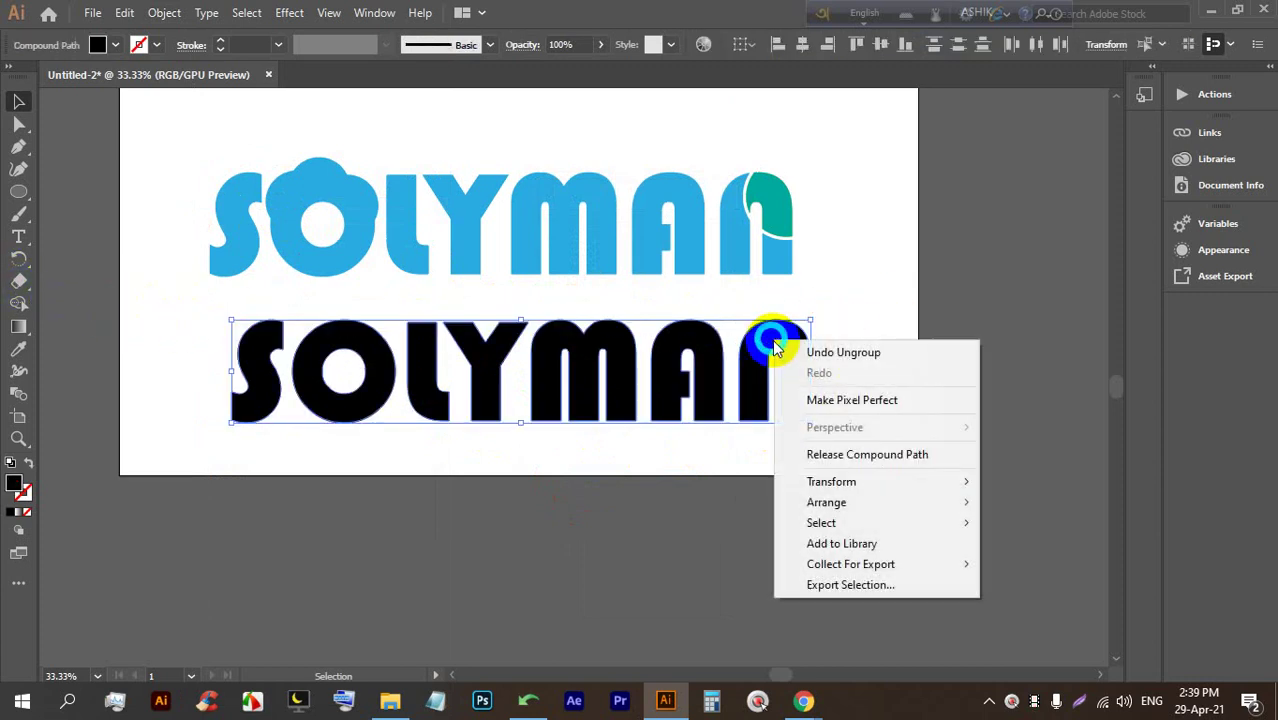
{"action": "left_click", "coordinate": [797, 350]}
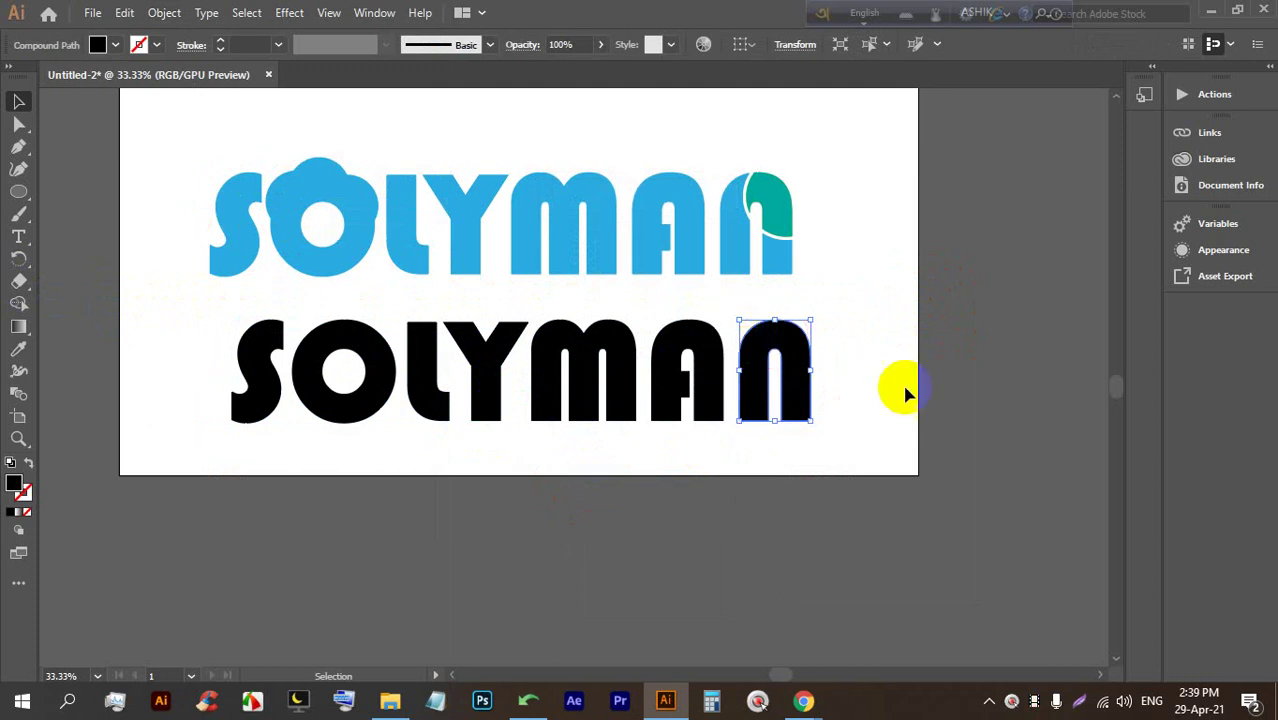
{"action": "left_click", "coordinate": [901, 391]}
{"action": "left_click", "coordinate": [770, 383]}
{"action": "key", "text": "Delete"}
Switch to the Google Meet call, admit the person waiting to join, and return to Illustrator
{"action": "mouse_move", "coordinate": [803, 700]}
{"action": "left_click", "coordinate": [698, 622]}
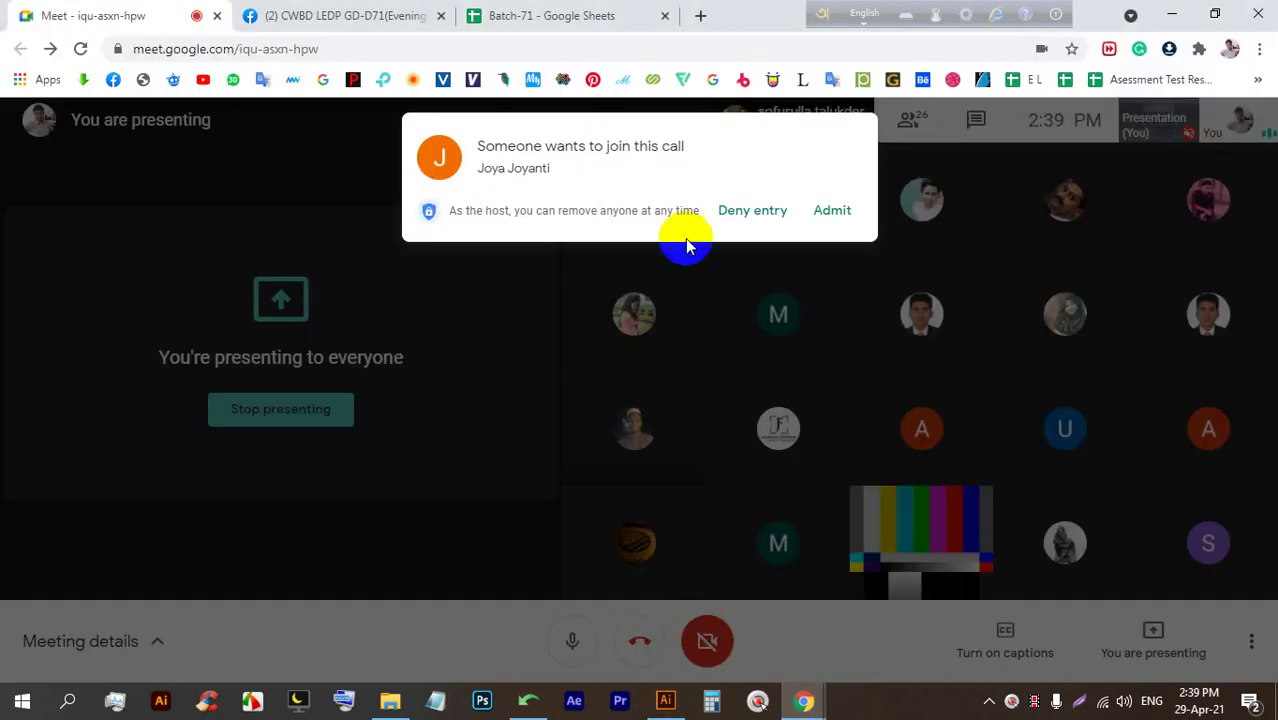
{"action": "left_click", "coordinate": [835, 212]}
{"action": "key", "text": "alt+Tab"}
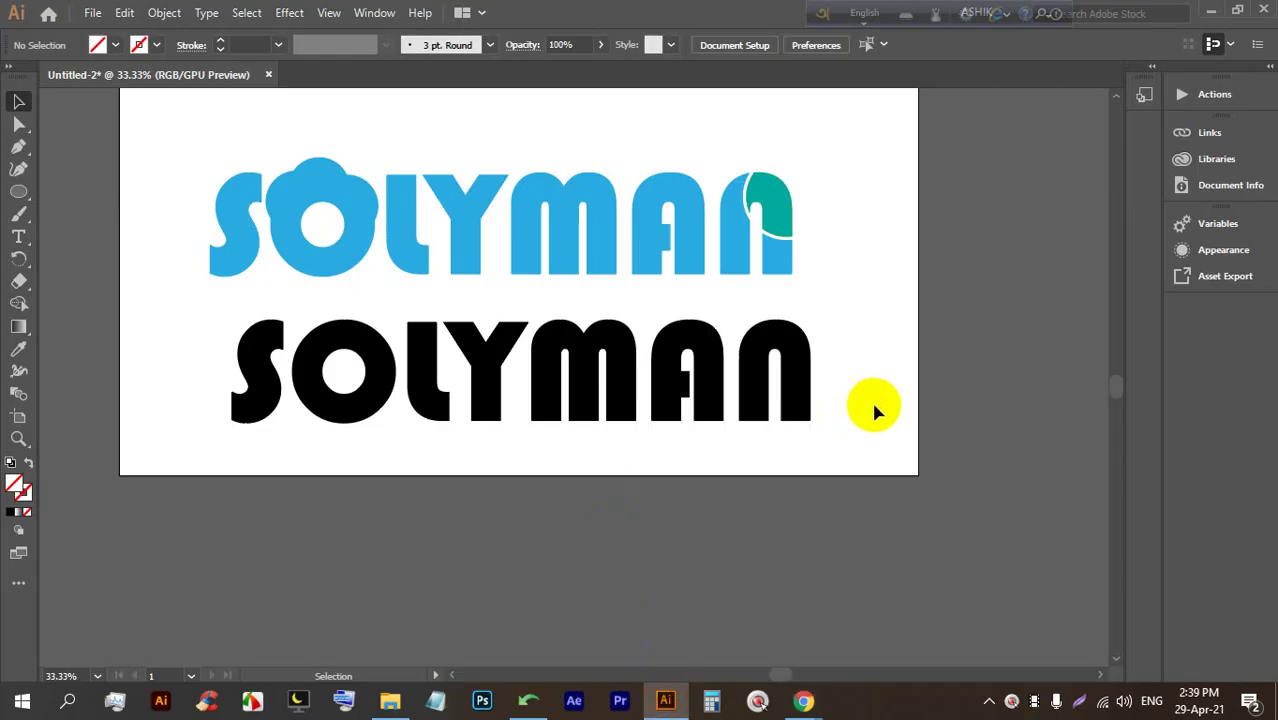
{"action": "left_click", "coordinate": [290, 358]}
{"action": "left_click", "coordinate": [910, 360]}
{"action": "left_click_drag", "start_coordinate": [848, 420], "coordinate": [196, 338]}
{"action": "key", "text": "space"}
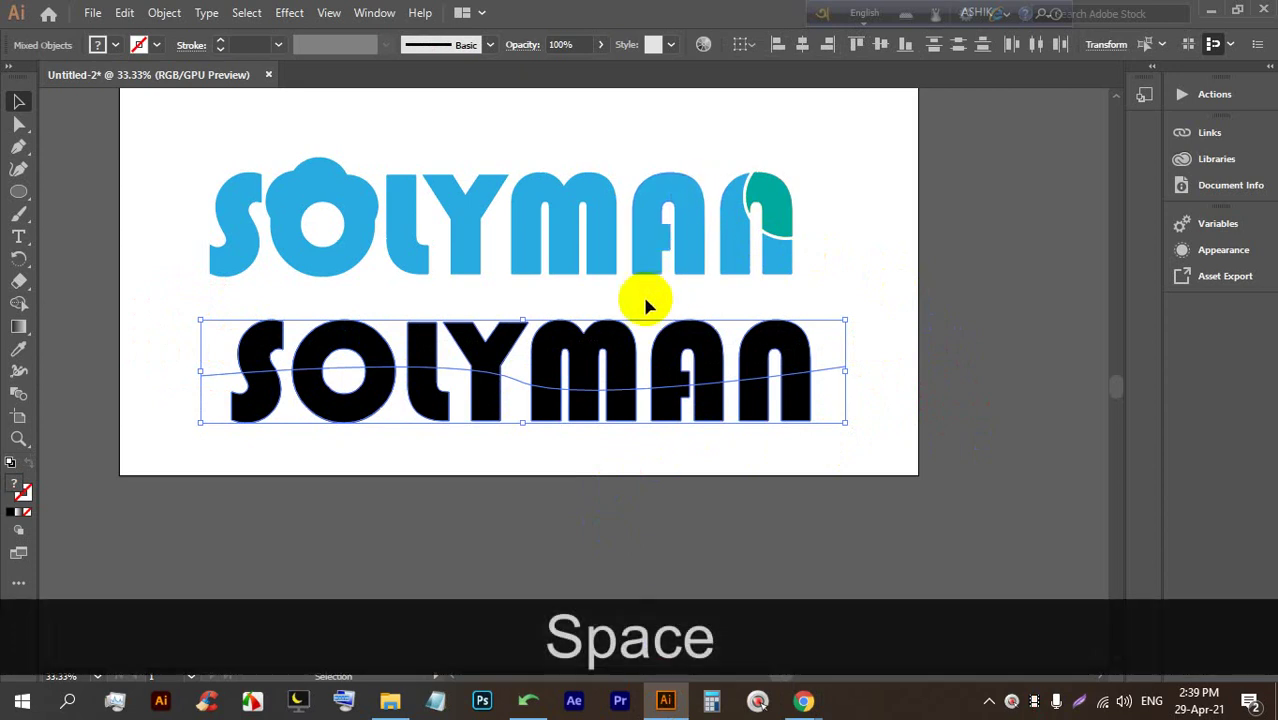
{"action": "key", "text": "alt"}
{"action": "left_click", "coordinate": [374, 12]}
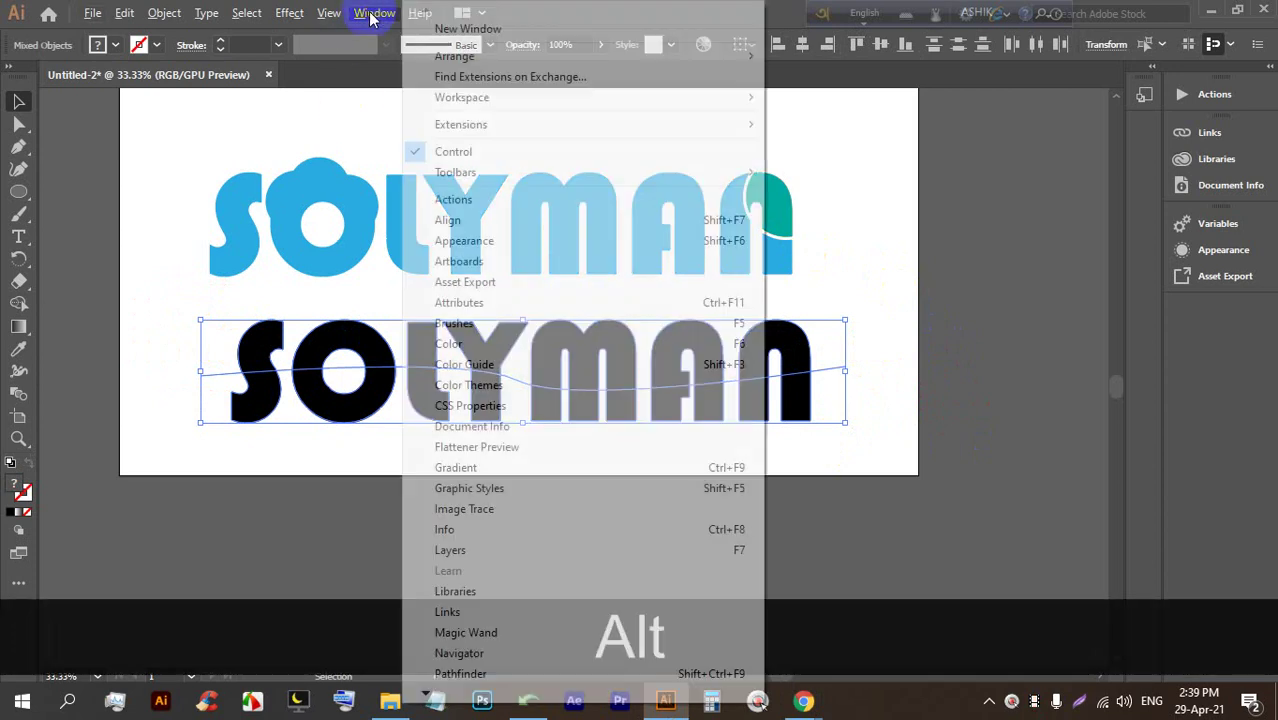
{"action": "left_click", "coordinate": [922, 323]}
Split off the parts of all black letters above the curved path as unfilled shapes with the Shape Builder, and deselect them
{"action": "left_click_drag", "start_coordinate": [851, 457], "coordinate": [218, 330]}
{"action": "scroll", "coordinate": [440, 355], "scroll_direction": "up", "scroll_amount": 2, "text": "alt"}
{"action": "scroll", "coordinate": [543, 380], "scroll_direction": "down", "scroll_amount": 2, "text": "alt"}
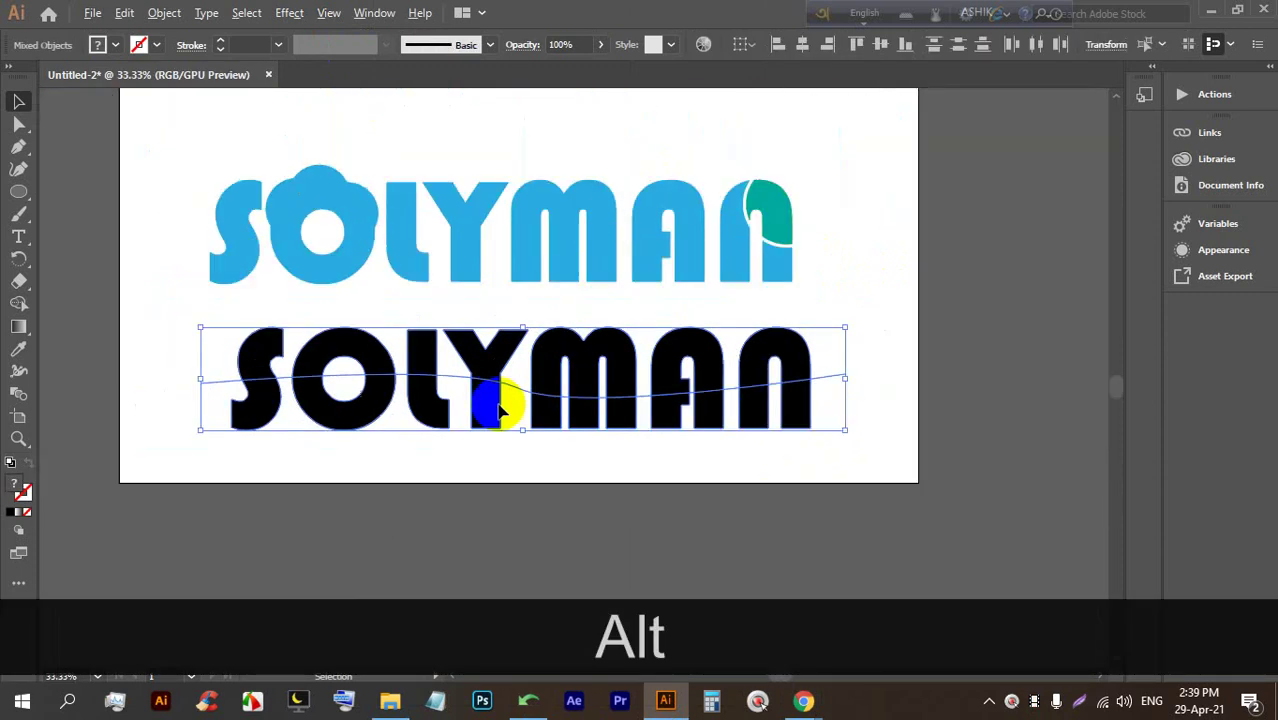
{"action": "left_click", "coordinate": [18, 302]}
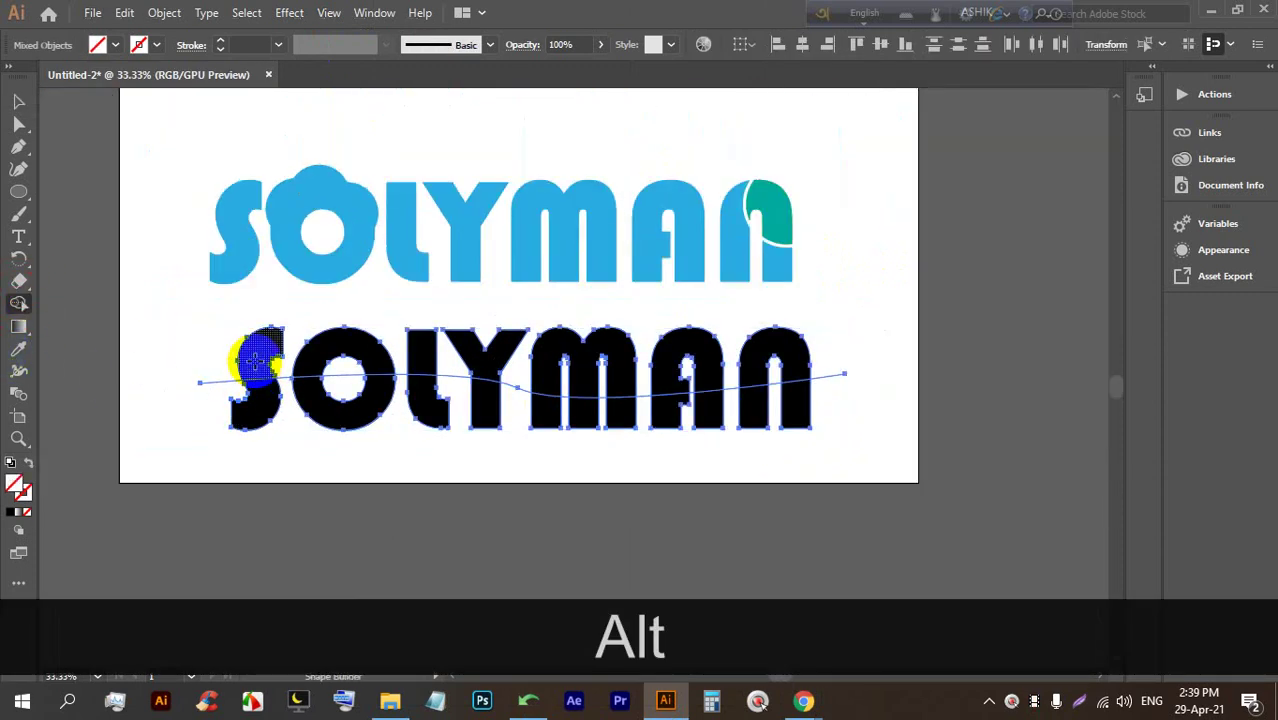
{"action": "left_click", "coordinate": [255, 362], "text": "alt"}
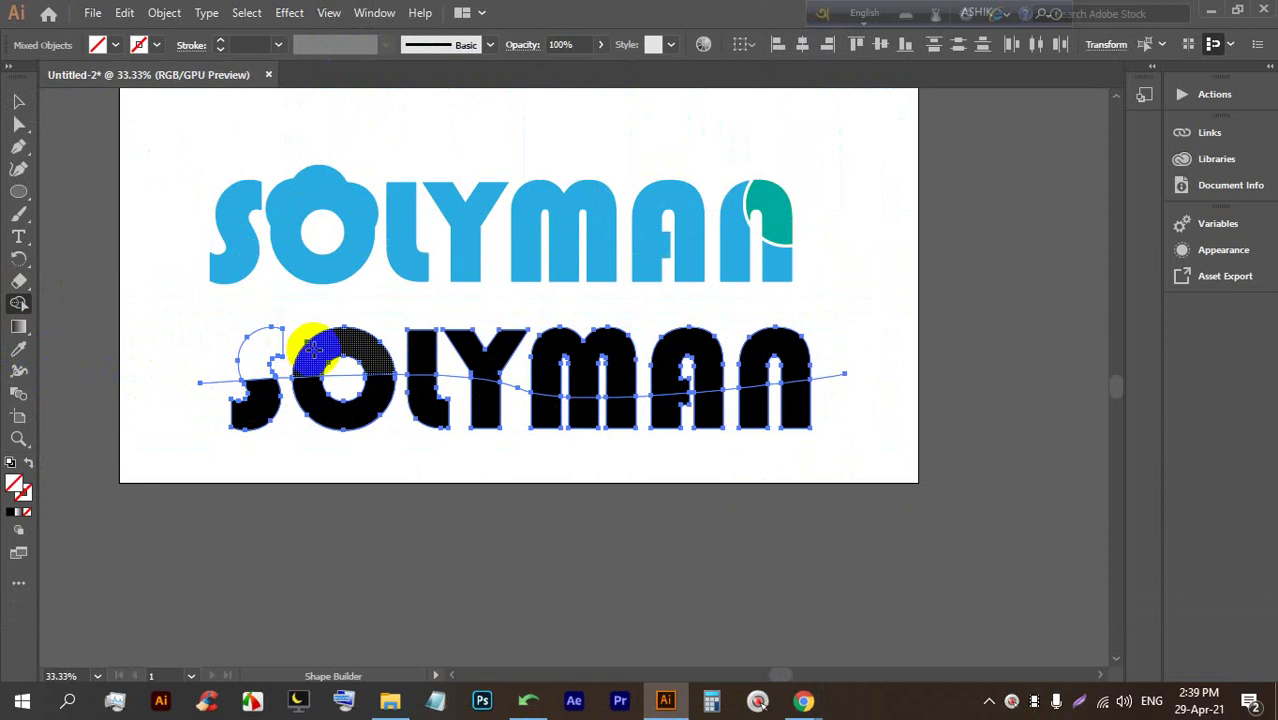
{"action": "left_click", "coordinate": [313, 347], "text": "alt"}
{"action": "left_click", "coordinate": [355, 343], "text": "alt"}
{"action": "left_click", "coordinate": [425, 350], "text": "alt"}
{"action": "left_click", "coordinate": [485, 348], "text": "alt"}
{"action": "left_click", "coordinate": [568, 345], "text": "alt"}
{"action": "left_click", "coordinate": [676, 343], "text": "alt"}
{"action": "left_click", "coordinate": [788, 342], "text": "alt"}
{"action": "left_click", "coordinate": [17, 102]}
{"action": "left_click", "coordinate": [168, 259]}
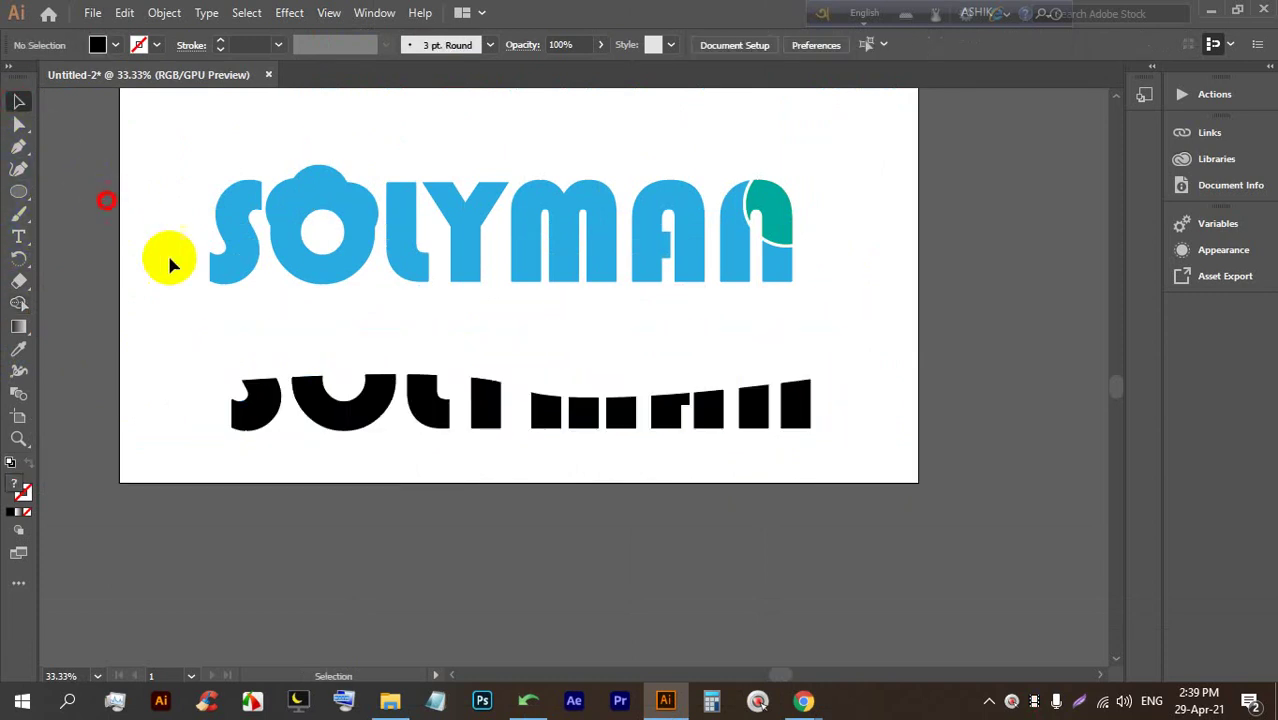
Fill the separated upper parts of the lower lettering with orange, and deselect them
{"action": "left_click_drag", "start_coordinate": [289, 331], "coordinate": [812, 353]}
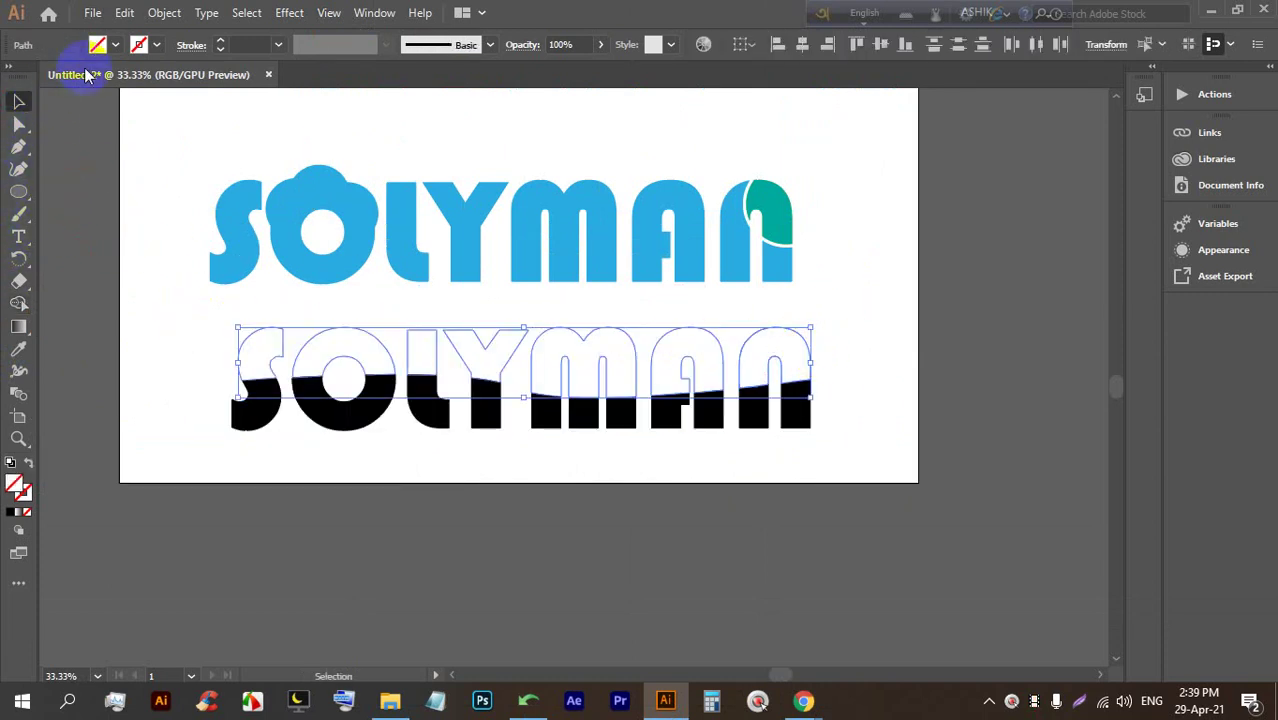
{"action": "left_click", "coordinate": [114, 45]}
{"action": "left_click", "coordinate": [180, 80]}
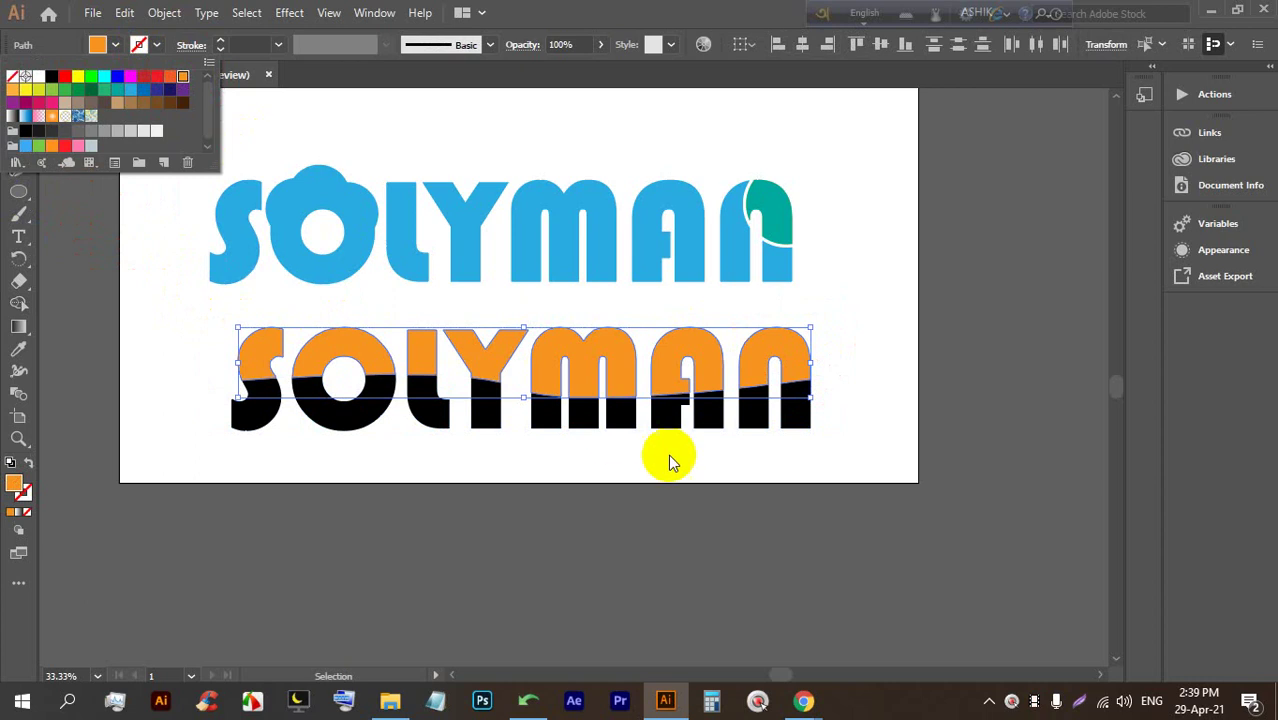
{"action": "left_click", "coordinate": [950, 499]}
{"action": "left_click", "coordinate": [935, 495]}
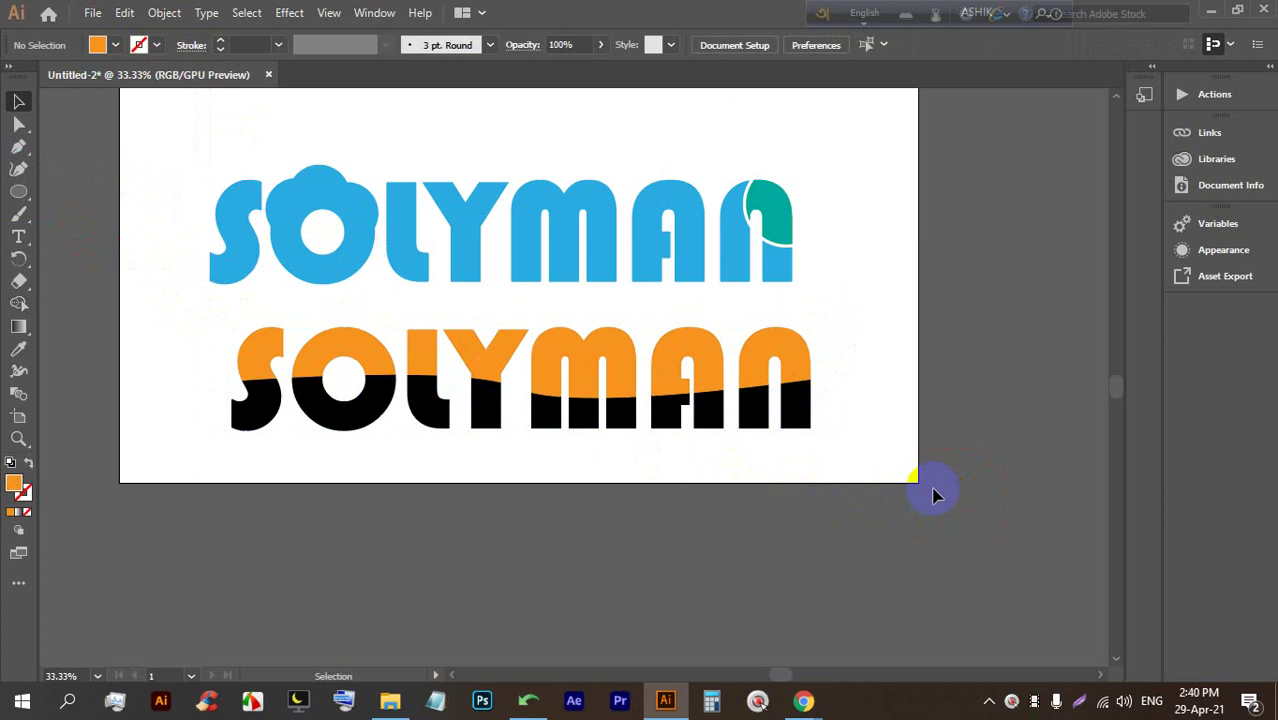
Add a line of Bauhaus 93 placeholder text, scale it to about 166 pt, and position it above the blue lettering
{"action": "scroll", "coordinate": [456, 314], "scroll_direction": "up", "scroll_amount": 3, "text": "alt"}
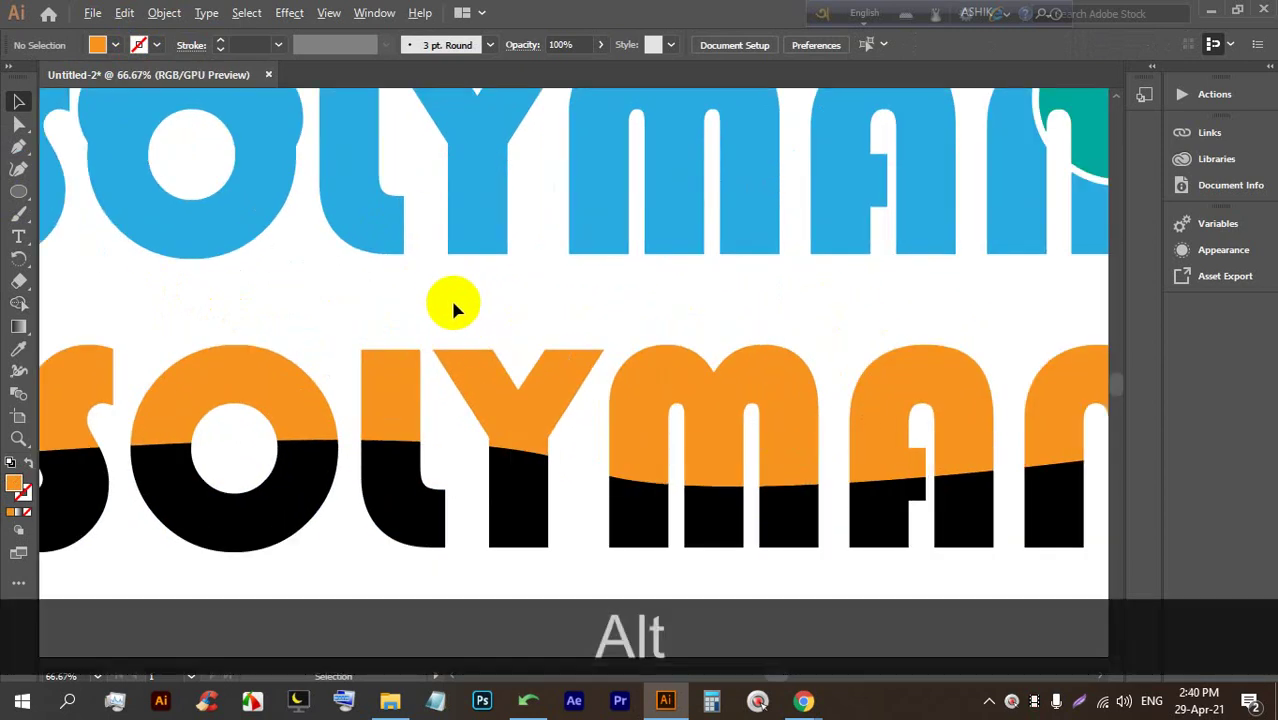
{"action": "scroll", "coordinate": [456, 308], "scroll_direction": "down", "scroll_amount": 3, "text": "alt"}
{"action": "scroll", "coordinate": [485, 314], "scroll_direction": "up", "scroll_amount": 2, "text": "alt"}
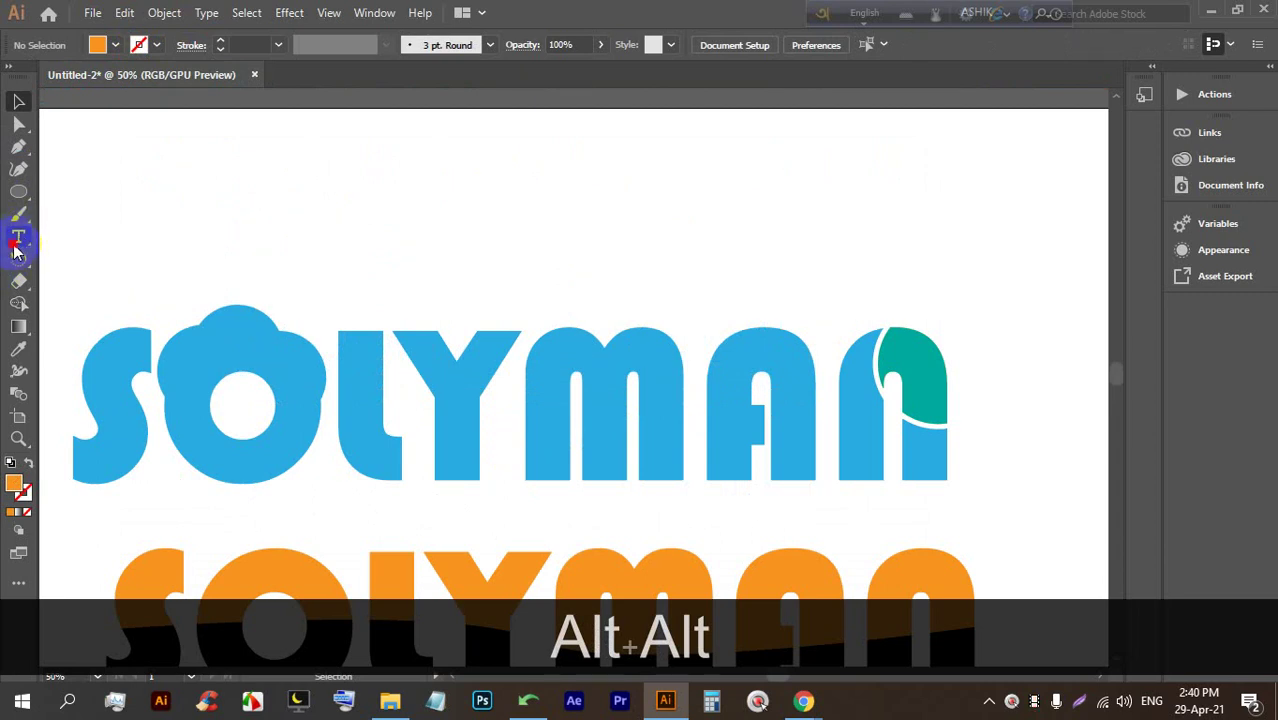
{"action": "left_click", "coordinate": [16, 247]}
{"action": "left_click", "coordinate": [460, 210]}
{"action": "left_click", "coordinate": [16, 103]}
{"action": "left_click_drag", "start_coordinate": [456, 205], "coordinate": [428, 285]}
{"action": "left_click_drag", "start_coordinate": [440, 240], "coordinate": [480, 214]}
Replace the placeholder text above the blue lettering with another person's name in capitals
{"action": "double_click", "coordinate": [422, 222]}
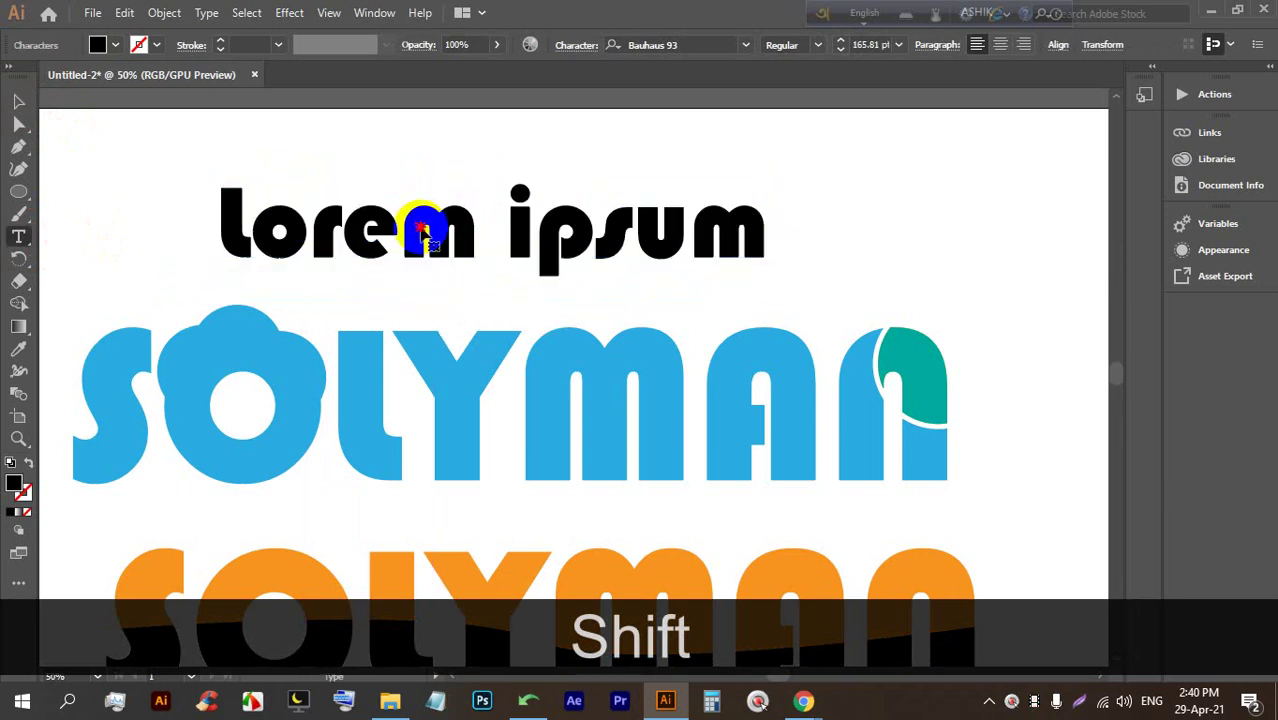
{"action": "triple_click", "coordinate": [420, 225]}
{"action": "type", "text": "SH"}
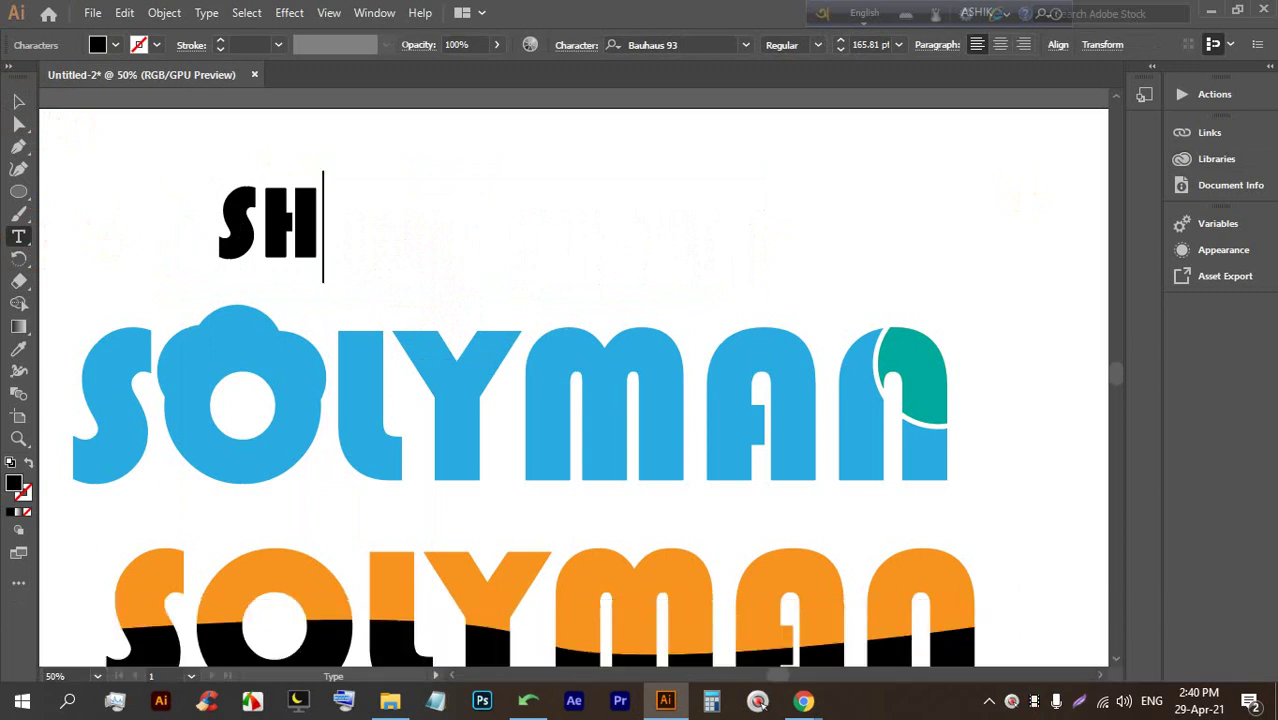
{"action": "key", "text": "BackSpace"}
{"action": "key", "text": "BackSpace"}
{"action": "type", "text": "S"}
{"action": "key", "text": "BackSpace"}
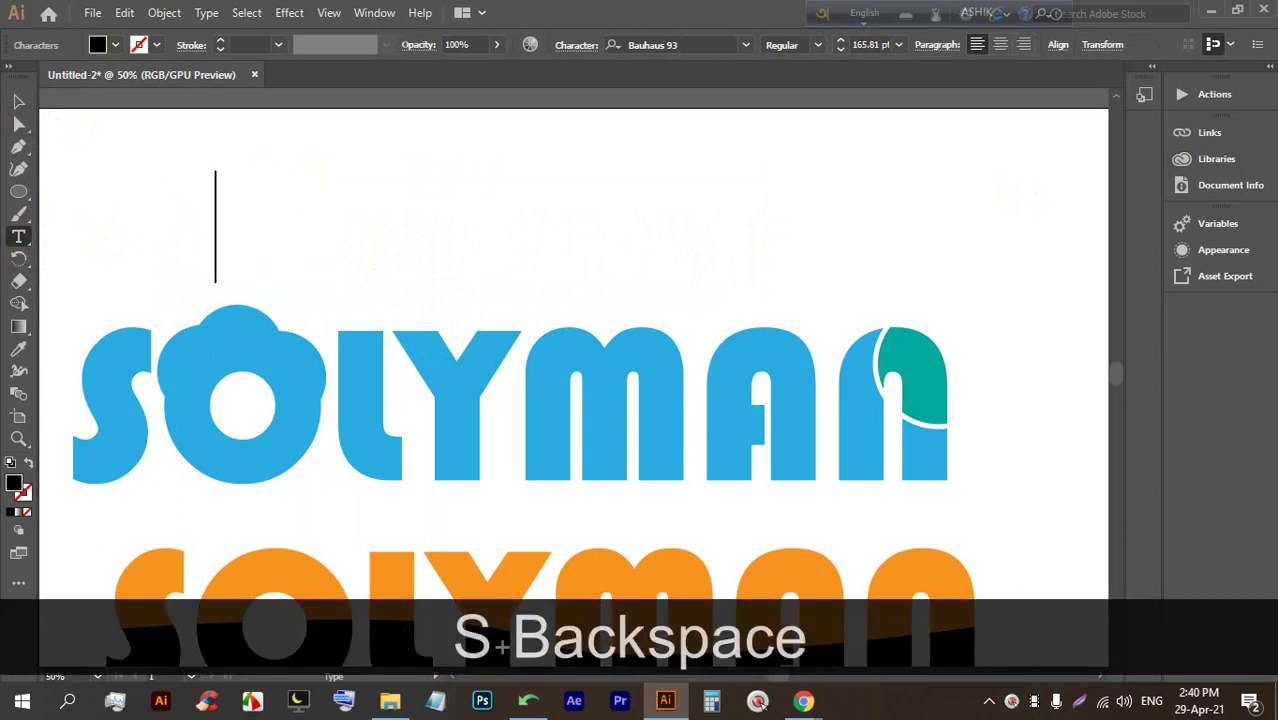
{"action": "type", "text": "H"}
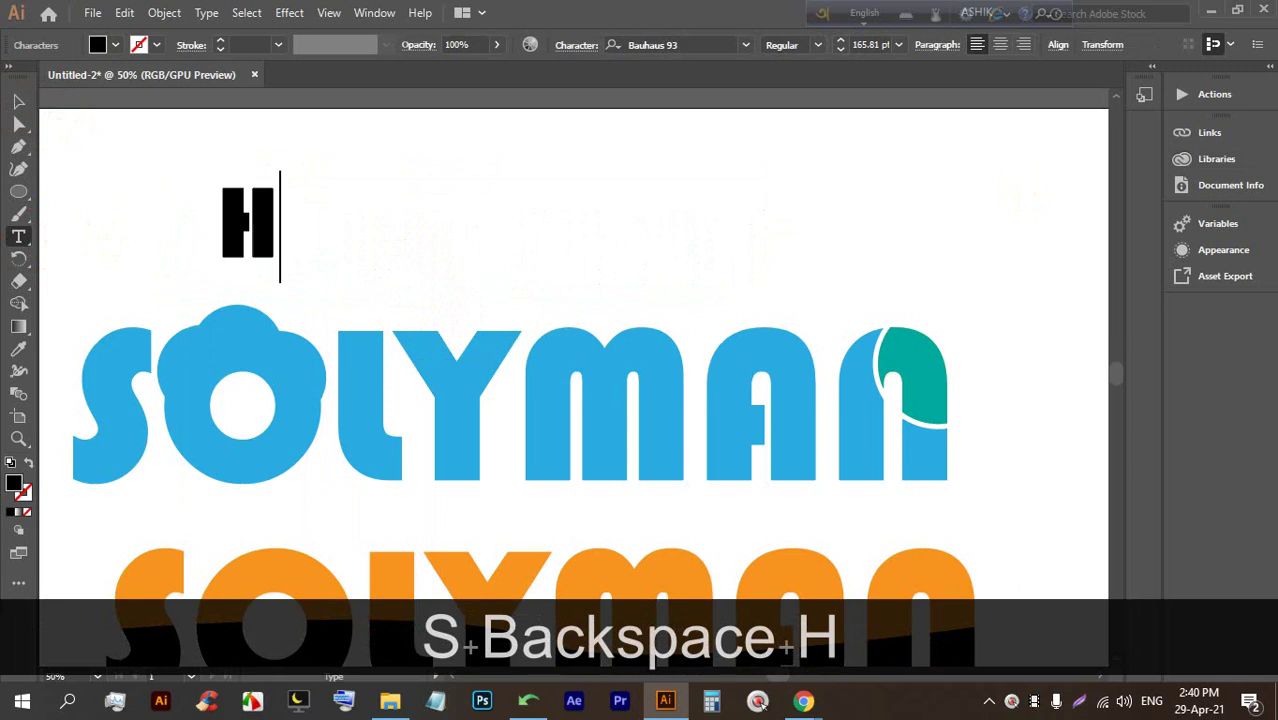
{"action": "type", "text": "TLA"}
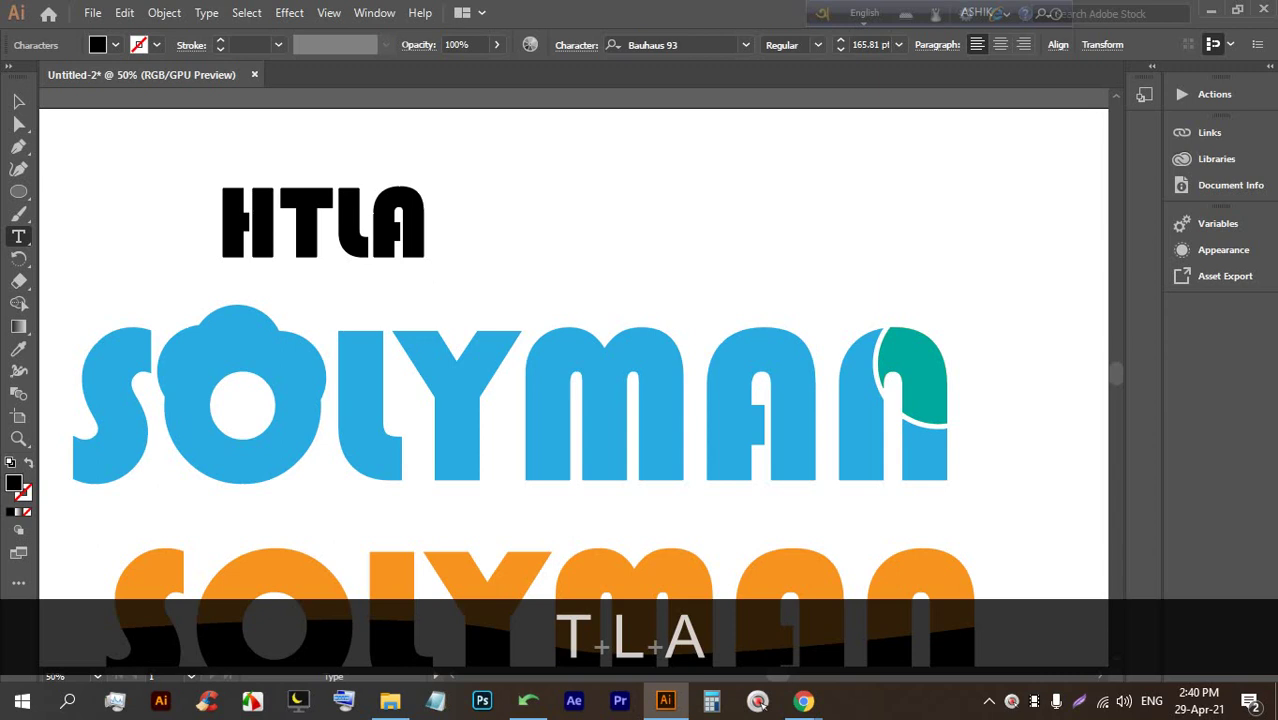
{"action": "key", "text": "BackSpace"}
{"action": "key", "text": "BackSpace"}
{"action": "key", "text": "BackSpace"}
{"action": "type", "text": "ELA"}
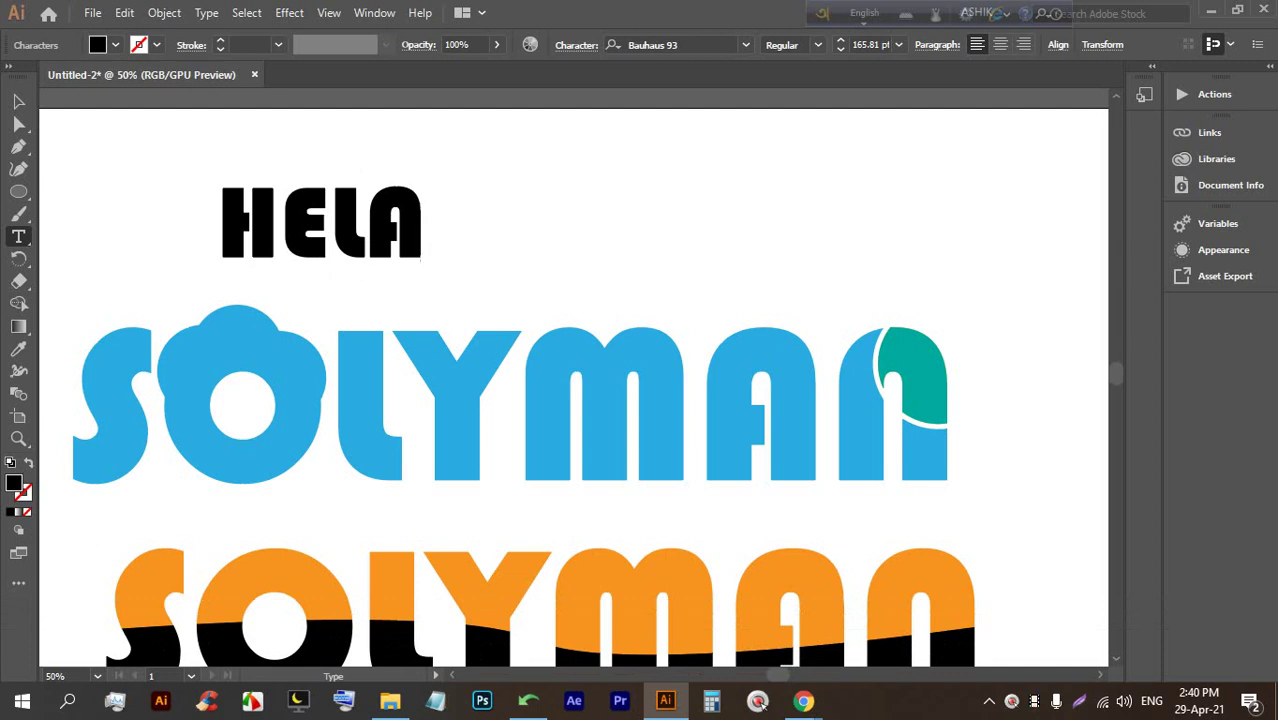
{"action": "key", "text": "BackSpace"}
{"action": "key", "text": "BackSpace"}
{"action": "type", "text": "NA"}
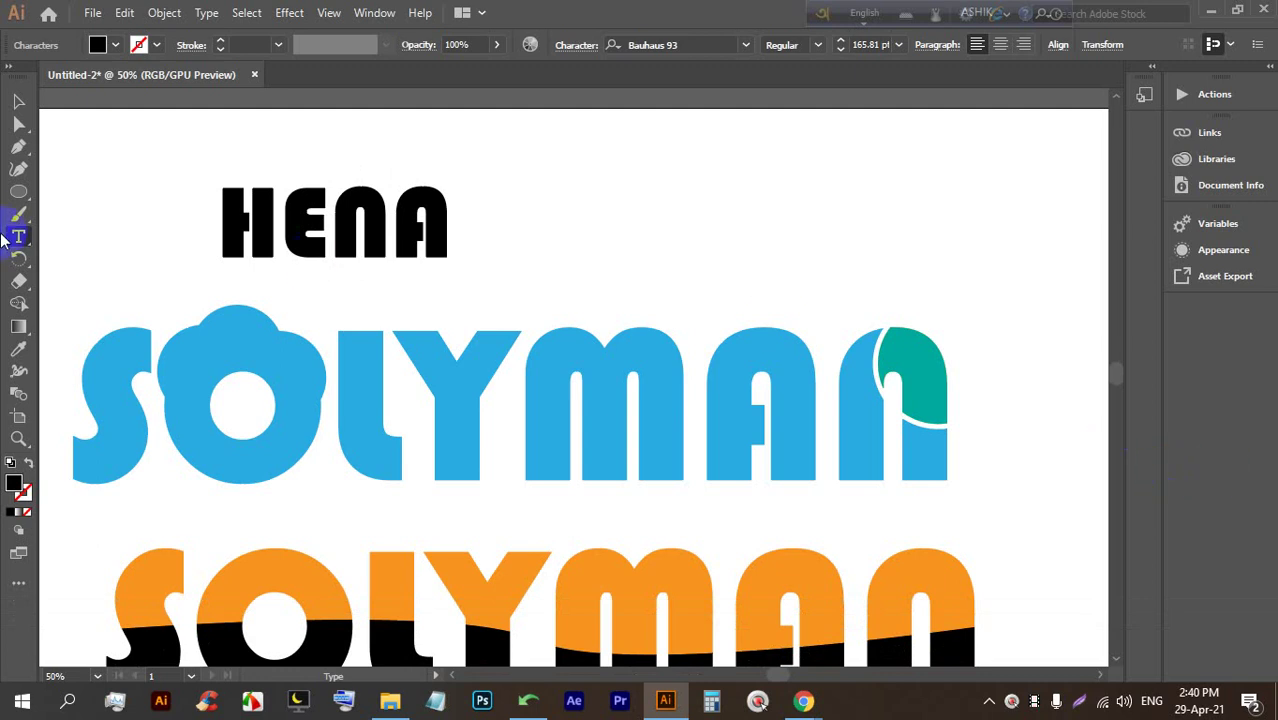
{"action": "type", "text": "RA"}
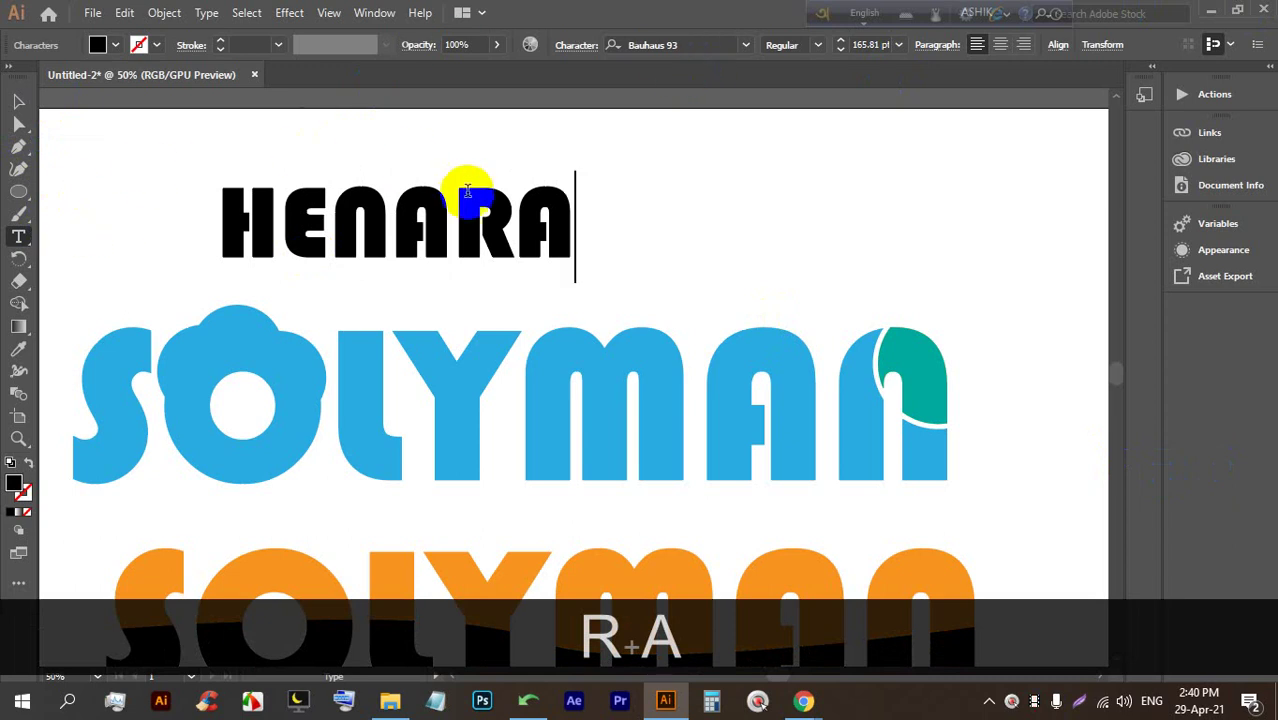
Check the video meeting briefly, return to the artwork, and delete the last two letters of the black name
{"action": "left_click", "coordinate": [803, 703]}
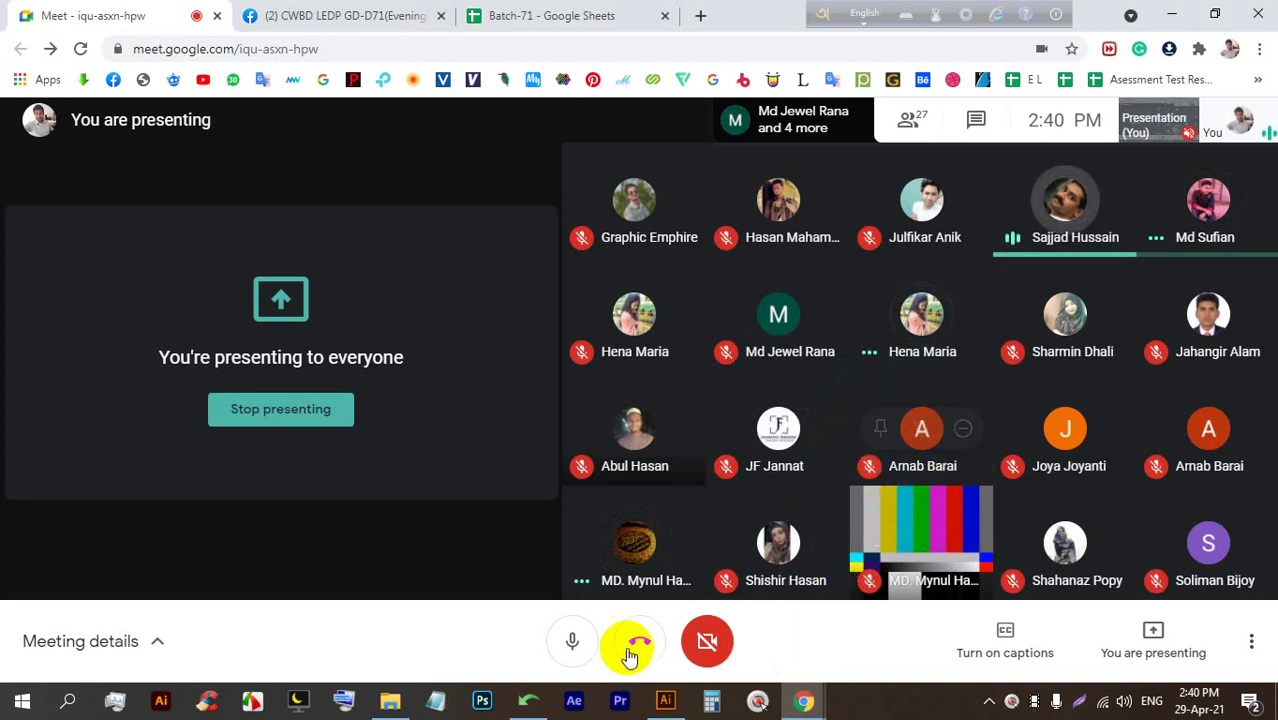
{"action": "left_click", "coordinate": [665, 700]}
{"action": "left_click_drag", "start_coordinate": [432, 214], "coordinate": [647, 220]}
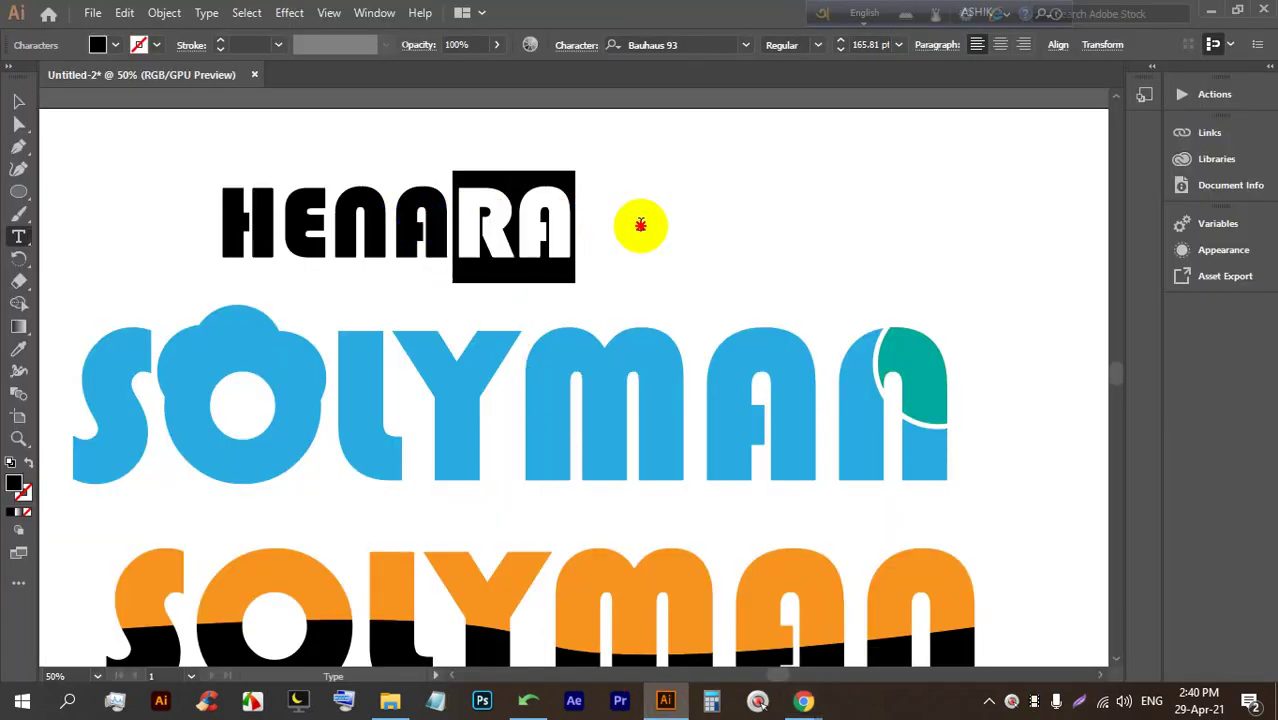
{"action": "key", "text": "BackSpace"}
Enlarge the black name lettering to about 312 pt and position it above the blue lettering
{"action": "left_click", "coordinate": [17, 101]}
{"action": "scroll", "coordinate": [428, 228], "scroll_direction": "down", "scroll_amount": 1}
{"action": "scroll", "coordinate": [428, 240], "scroll_direction": "up", "scroll_amount": 1}
{"action": "left_click_drag", "start_coordinate": [449, 281], "coordinate": [629, 262]}
{"action": "scroll", "coordinate": [629, 262], "scroll_direction": "up", "scroll_amount": 1}
{"action": "left_click_drag", "start_coordinate": [664, 385], "coordinate": [627, 315]}
{"action": "scroll", "coordinate": [553, 330], "scroll_direction": "up", "scroll_amount": 2}
{"action": "scroll", "coordinate": [636, 314], "scroll_direction": "down", "scroll_amount": 1}
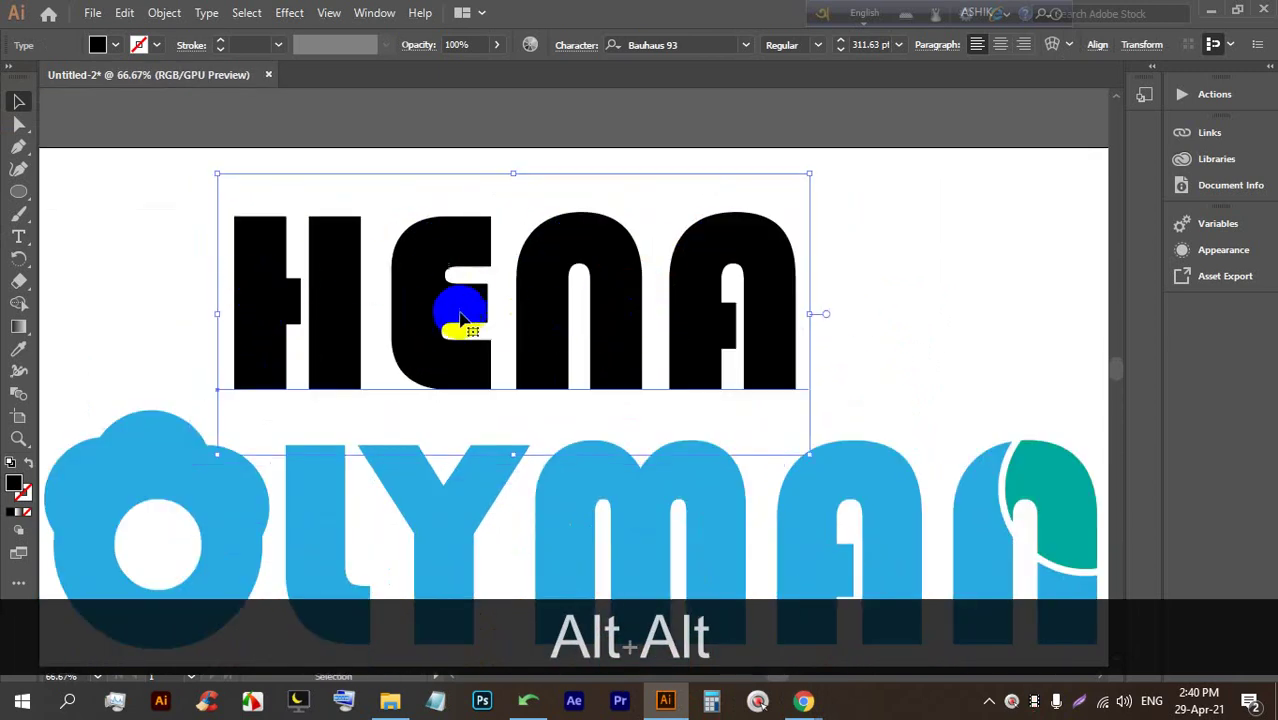
Set the font of the black name to Erie Bold, and shift the lettering up and left above the blue lettering
{"action": "left_click", "coordinate": [746, 45]}
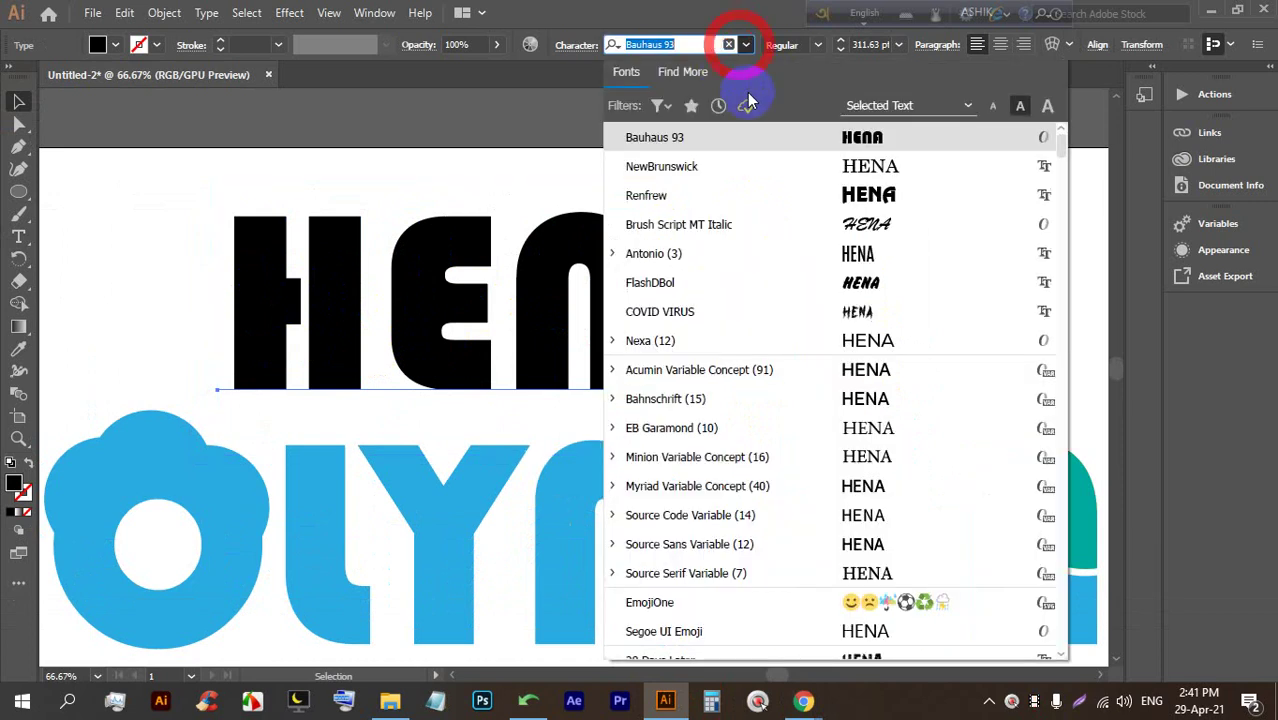
{"action": "scroll", "coordinate": [870, 342], "scroll_direction": "down", "scroll_amount": 15}
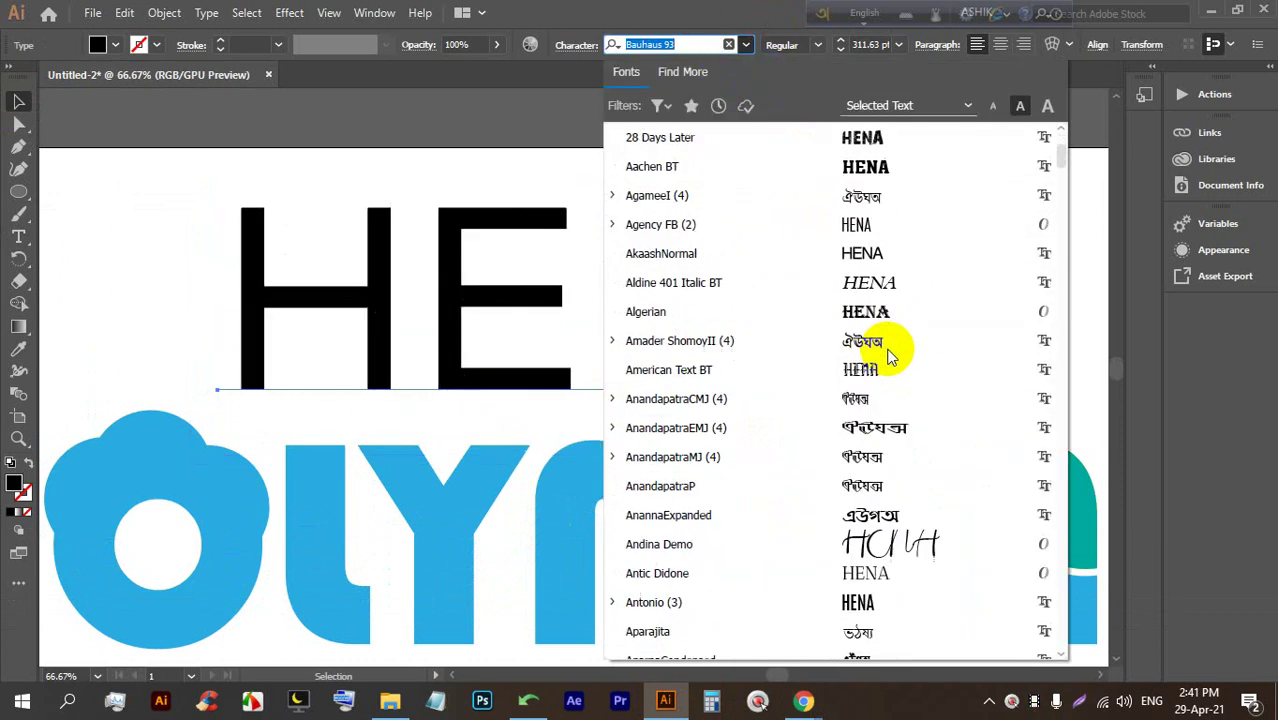
{"action": "scroll", "coordinate": [870, 260], "scroll_direction": "down", "scroll_amount": 15}
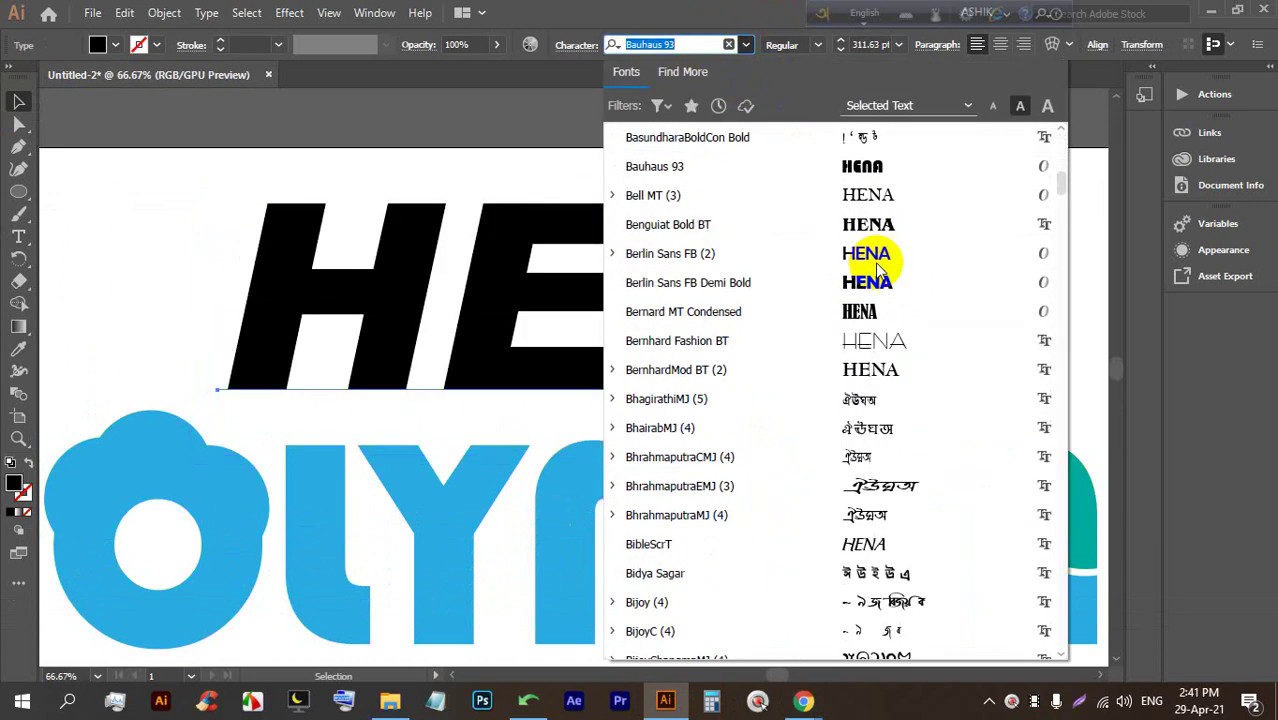
{"action": "scroll", "coordinate": [900, 370], "scroll_direction": "down", "scroll_amount": 8}
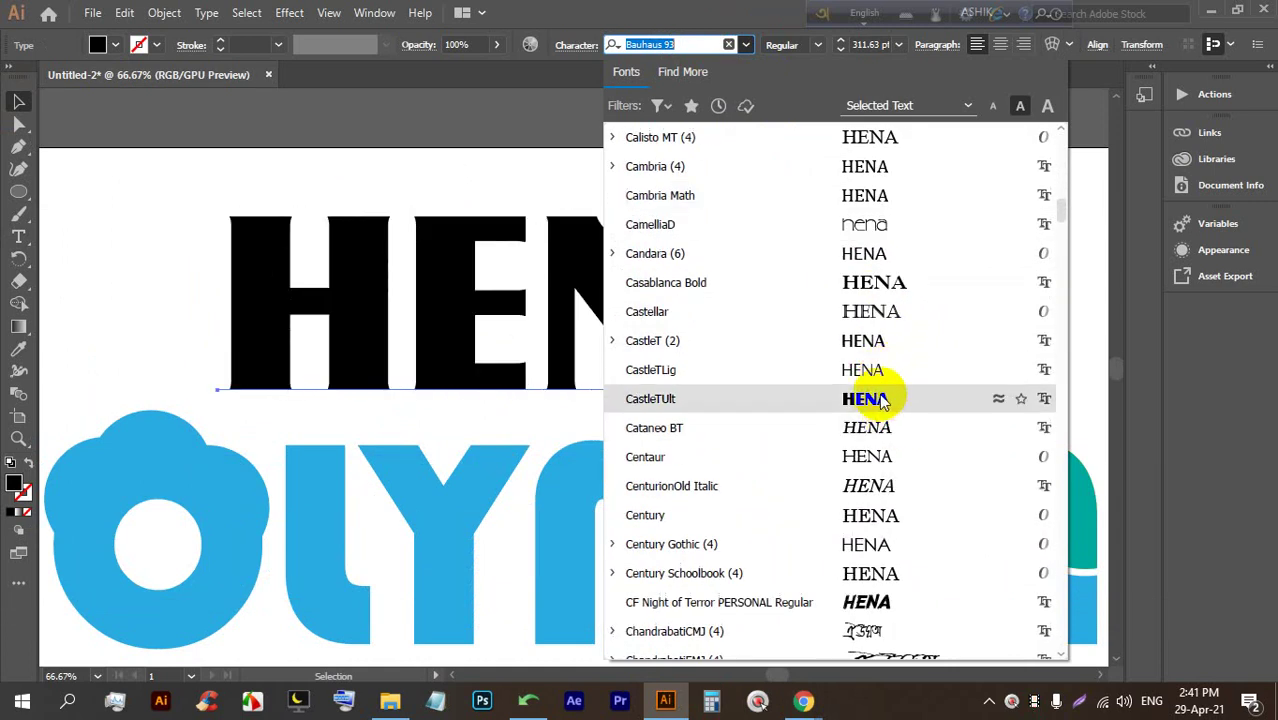
{"action": "scroll", "coordinate": [880, 400], "scroll_direction": "down", "scroll_amount": 15}
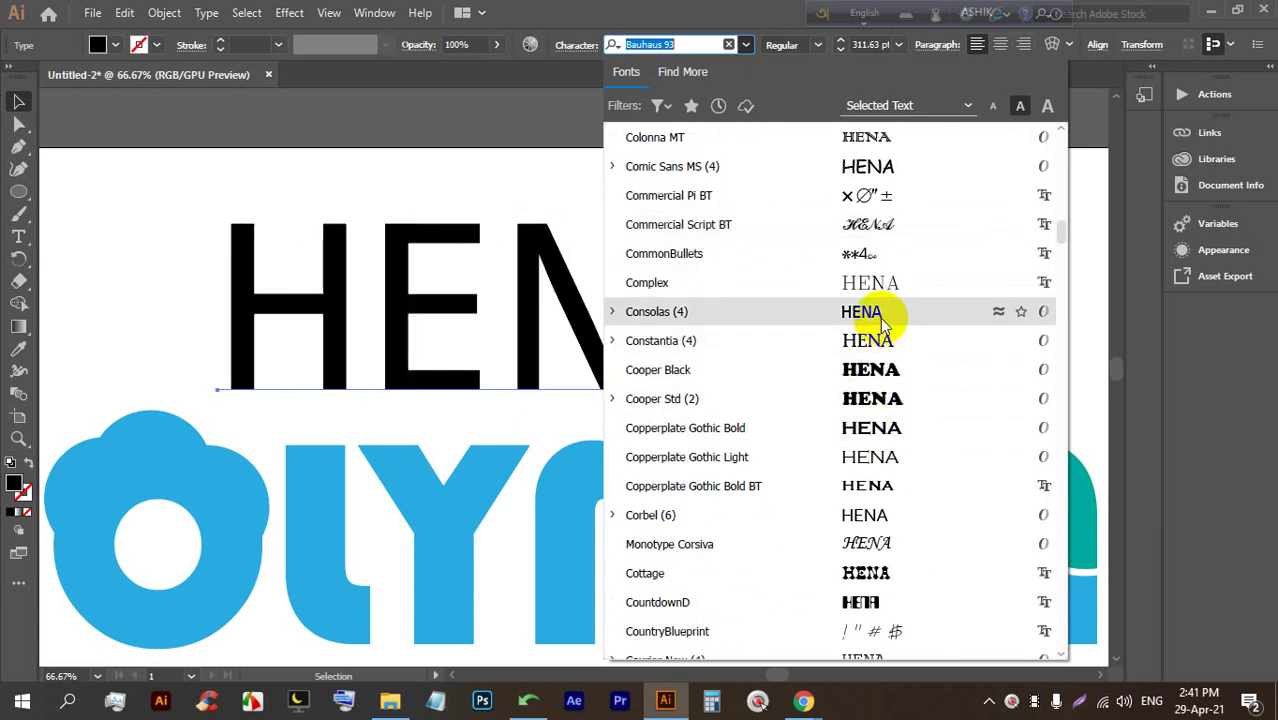
{"action": "scroll", "coordinate": [880, 400], "scroll_direction": "down", "scroll_amount": 8}
{"action": "scroll", "coordinate": [870, 340], "scroll_direction": "down", "scroll_amount": 10}
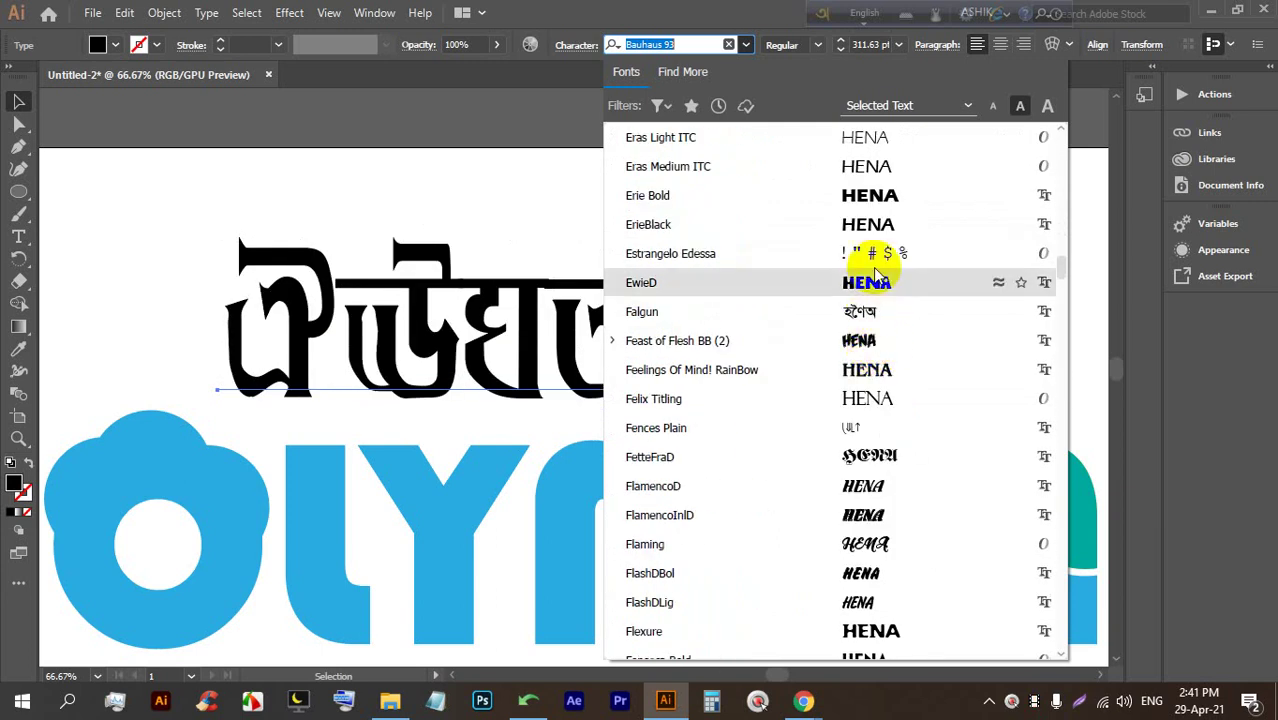
{"action": "left_click", "coordinate": [873, 195]}
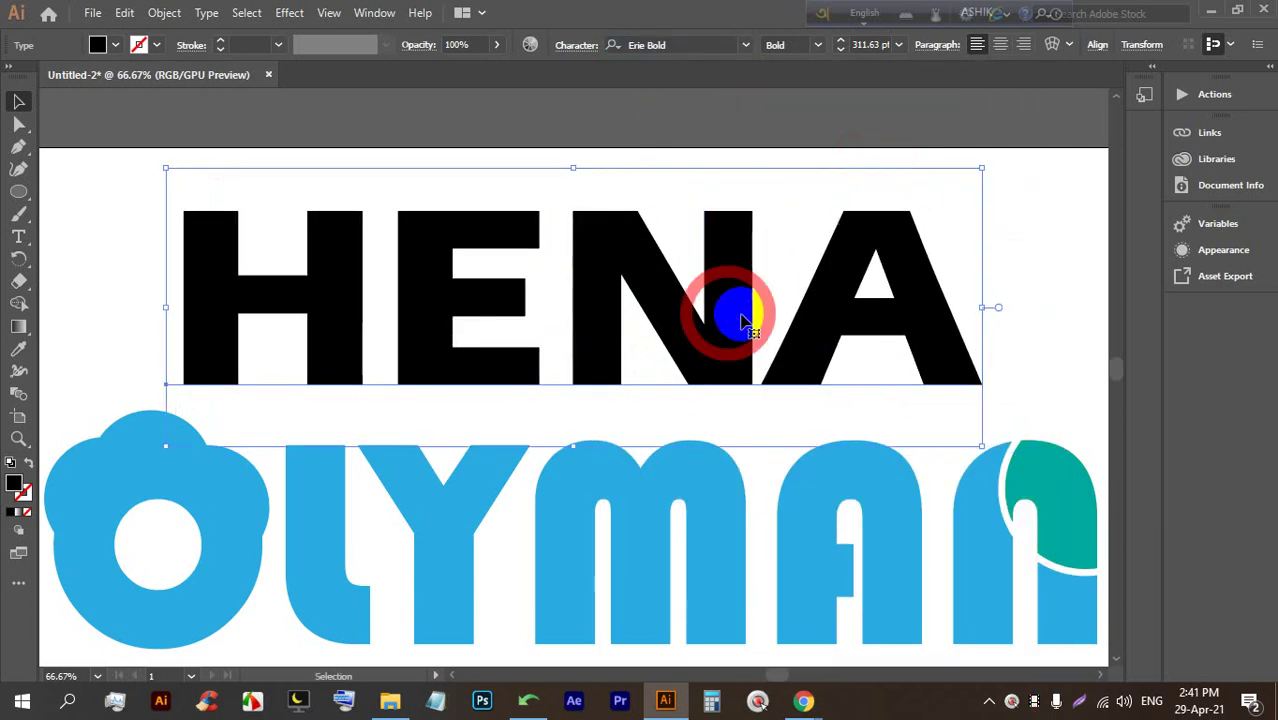
{"action": "left_click", "coordinate": [1057, 297]}
{"action": "scroll", "coordinate": [736, 275], "scroll_direction": "down", "scroll_amount": 2}
{"action": "scroll", "coordinate": [736, 270], "scroll_direction": "up", "scroll_amount": 1}
{"action": "left_click_drag", "start_coordinate": [885, 330], "coordinate": [825, 270]}
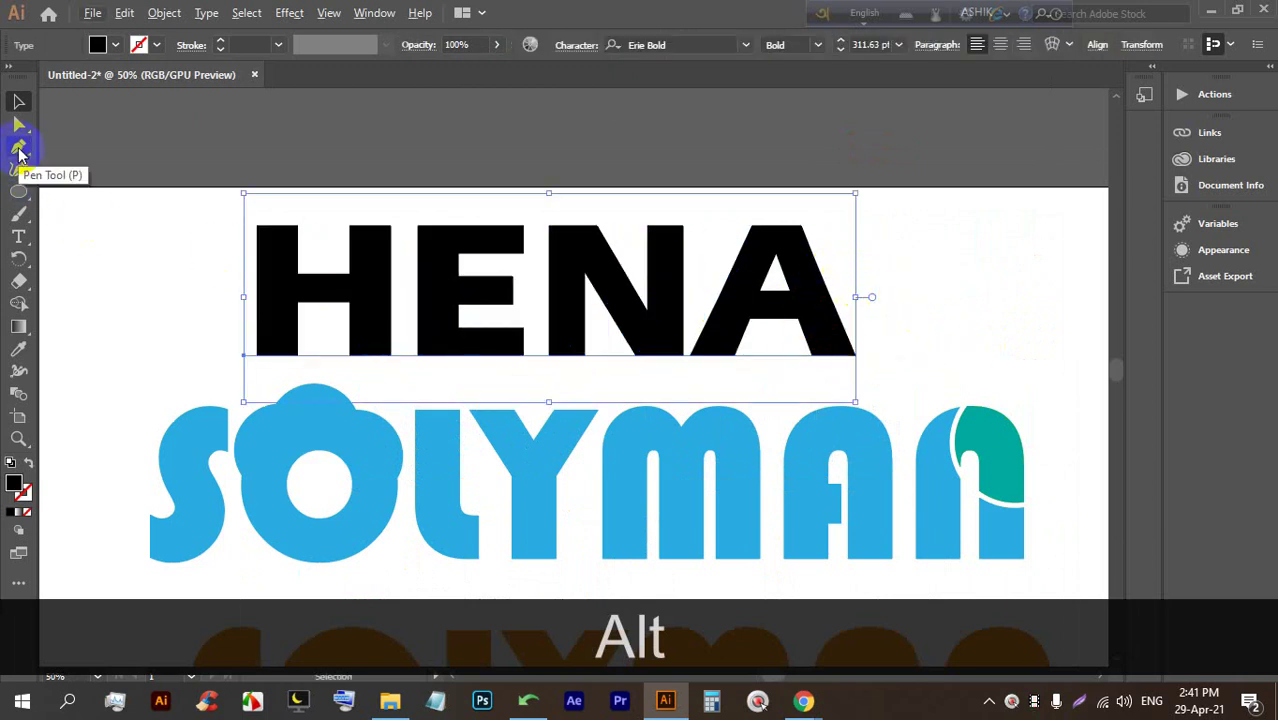
{"action": "left_click", "coordinate": [20, 150]}
{"action": "left_click", "coordinate": [97, 45]}
{"action": "left_click", "coordinate": [12, 76]}
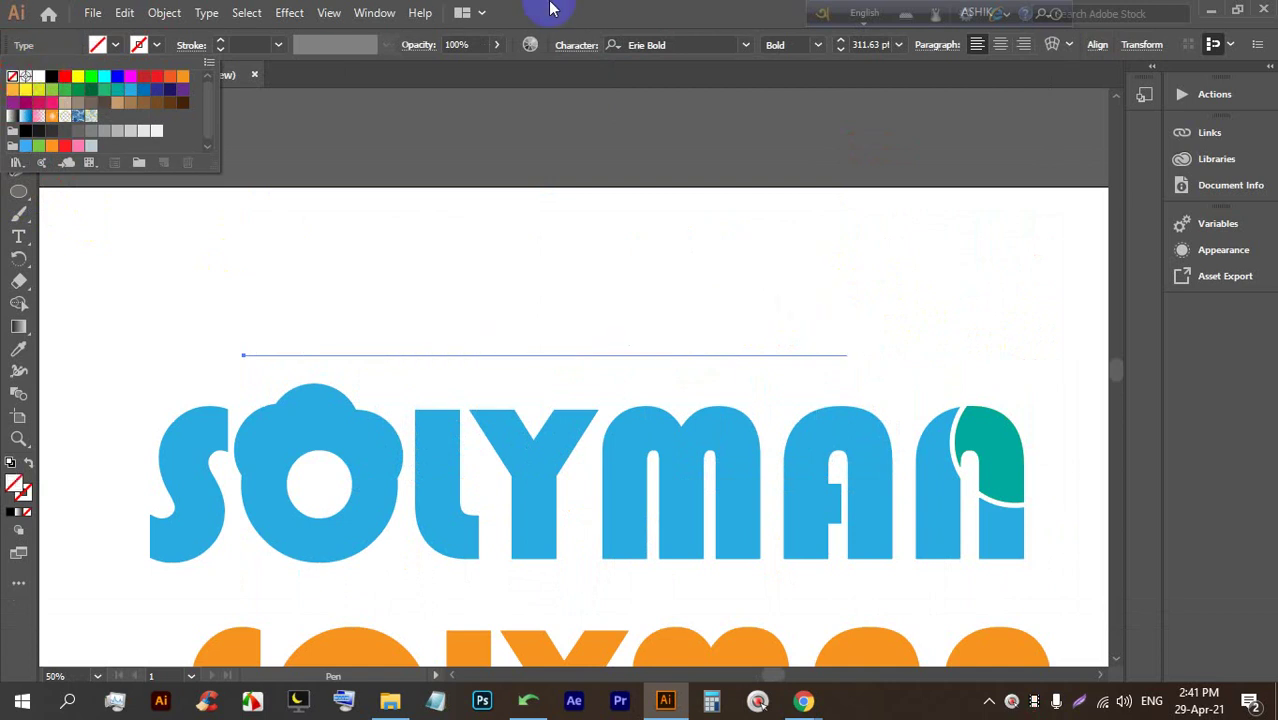
{"action": "left_click", "coordinate": [545, 12]}
{"action": "left_click", "coordinate": [18, 101]}
{"action": "key", "text": "ctrl+z"}
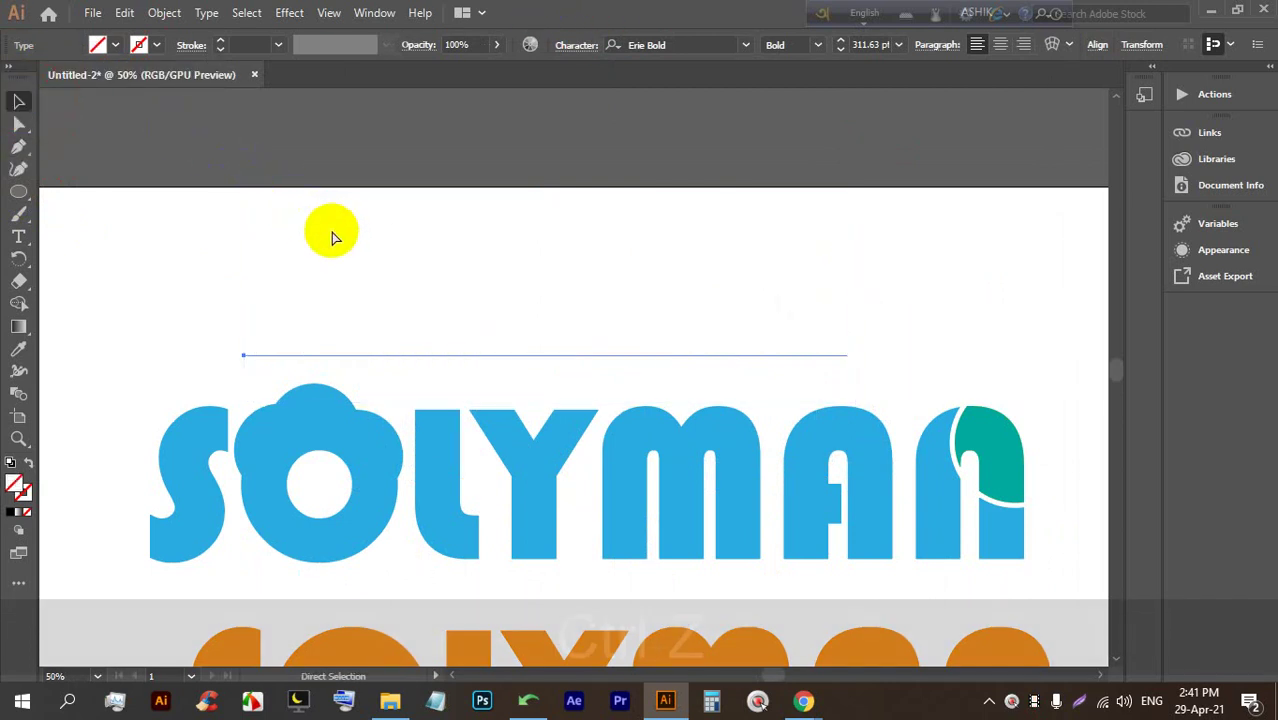
{"action": "key", "text": "ctrl+z"}
Deselect the name, set the fill to none, and draw an S-shaped curved path across the black letters with the Pen tool
{"action": "left_click", "coordinate": [140, 135]}
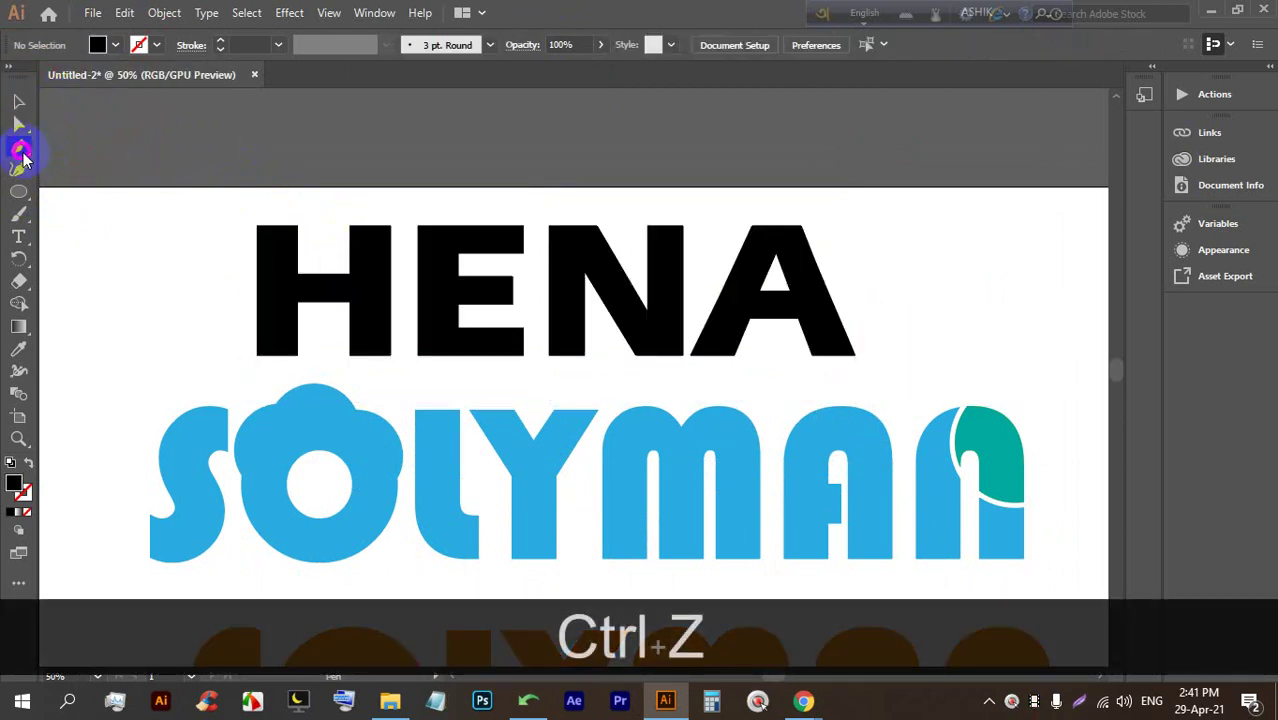
{"action": "left_click", "coordinate": [20, 149]}
{"action": "left_click", "coordinate": [115, 47]}
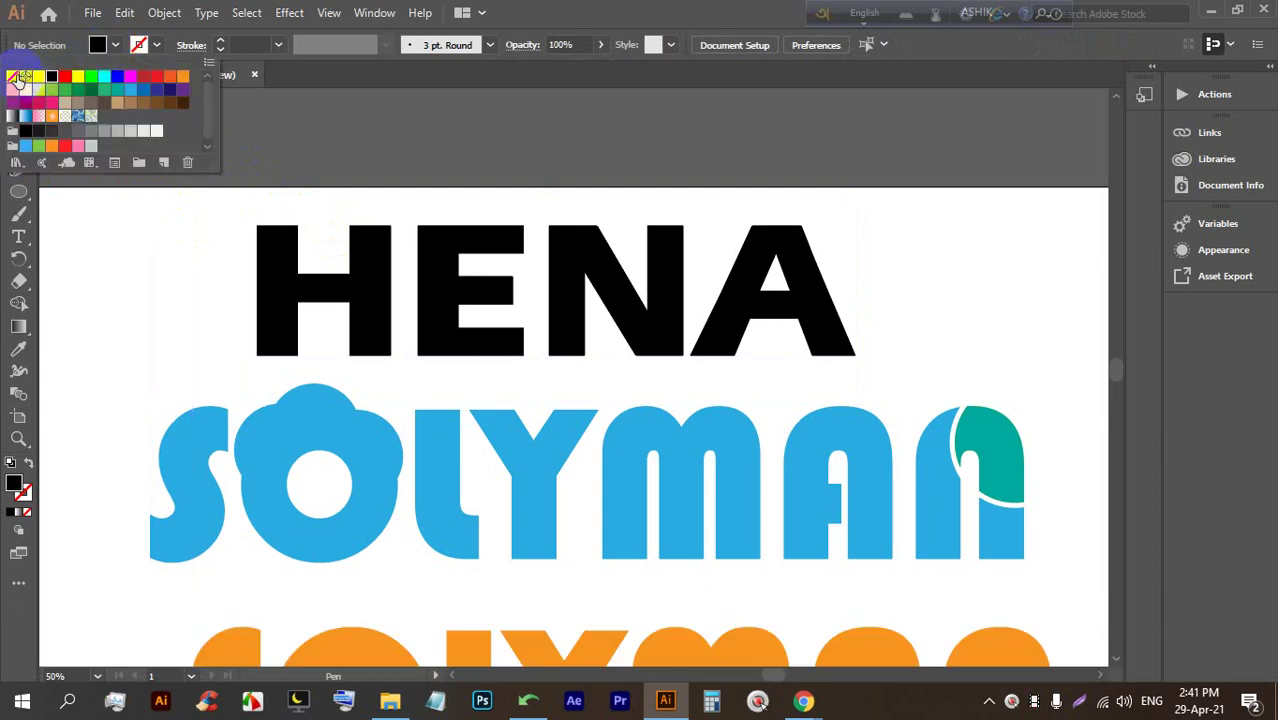
{"action": "left_click", "coordinate": [343, 10]}
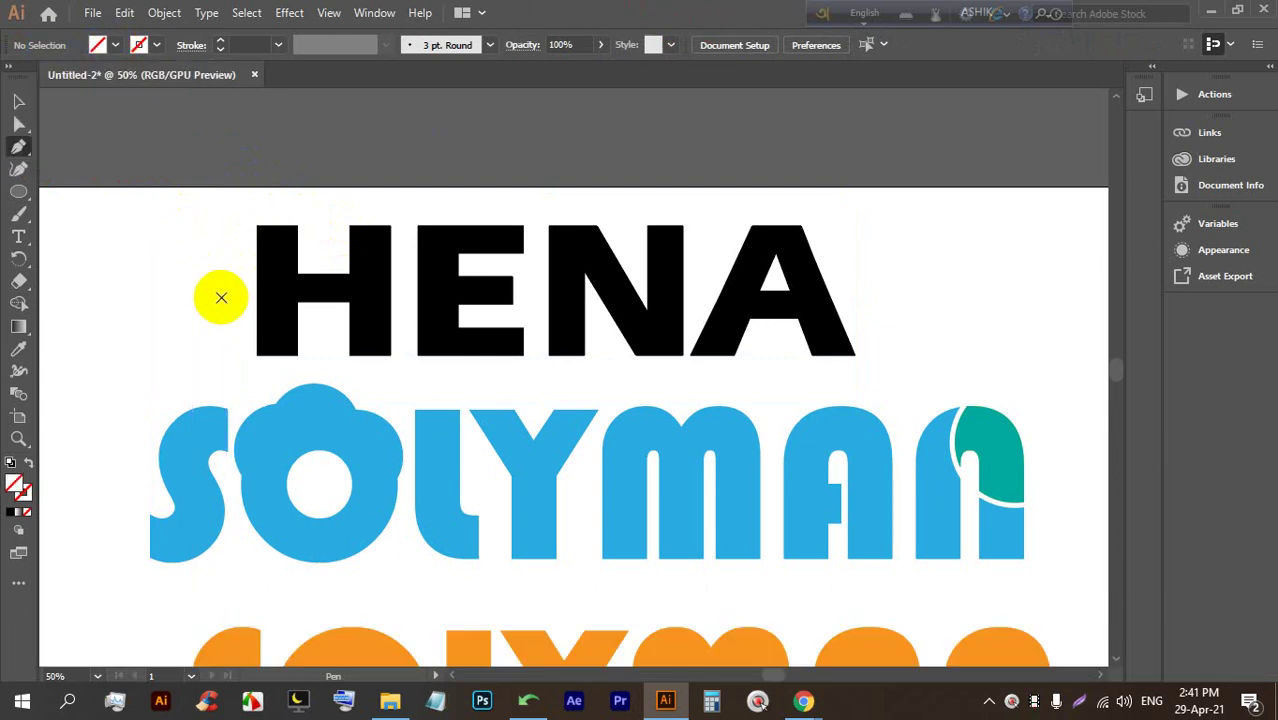
{"action": "left_click", "coordinate": [221, 297]}
{"action": "left_click_drag", "start_coordinate": [528, 297], "coordinate": [620, 355]}
{"action": "left_click", "coordinate": [858, 292]}
{"action": "left_click", "coordinate": [18, 101]}
Select the black name together with the curved path, and expand the object and fill
{"action": "left_click", "coordinate": [846, 246]}
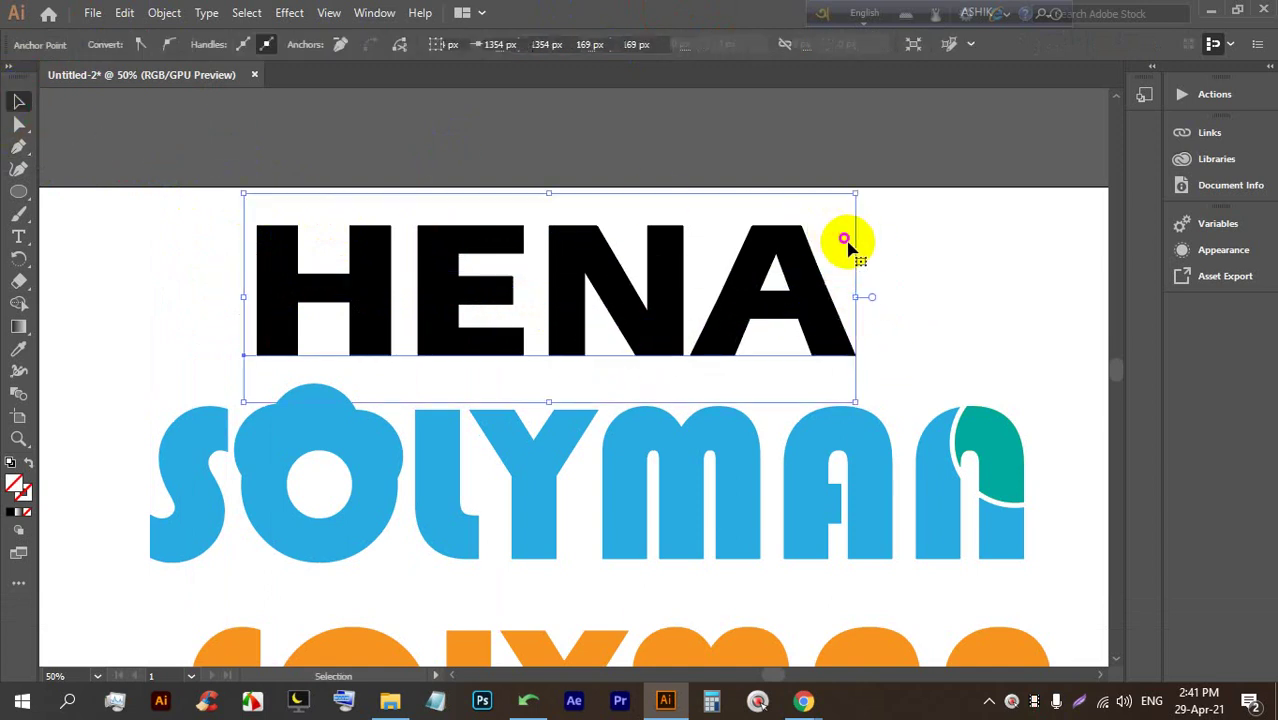
{"action": "left_click", "coordinate": [890, 277]}
{"action": "left_click", "coordinate": [857, 294]}
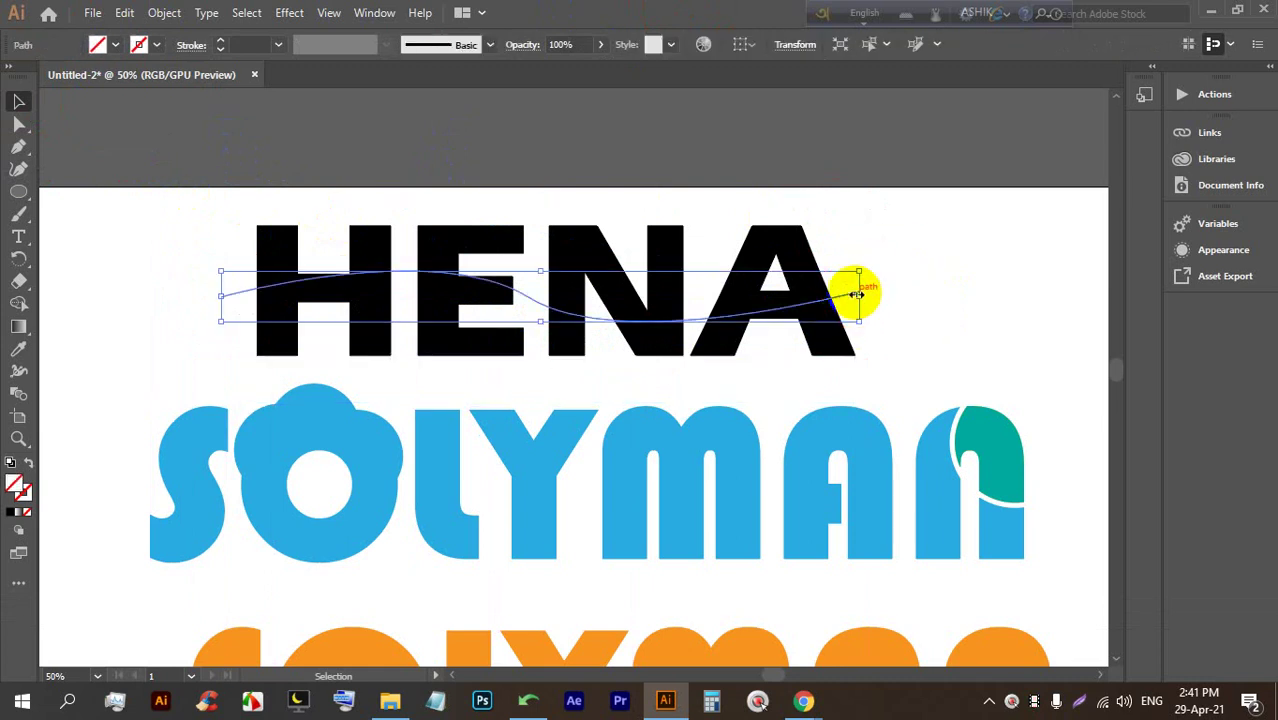
{"action": "scroll", "coordinate": [857, 294], "scroll_direction": "up", "scroll_amount": 1, "text": "alt"}
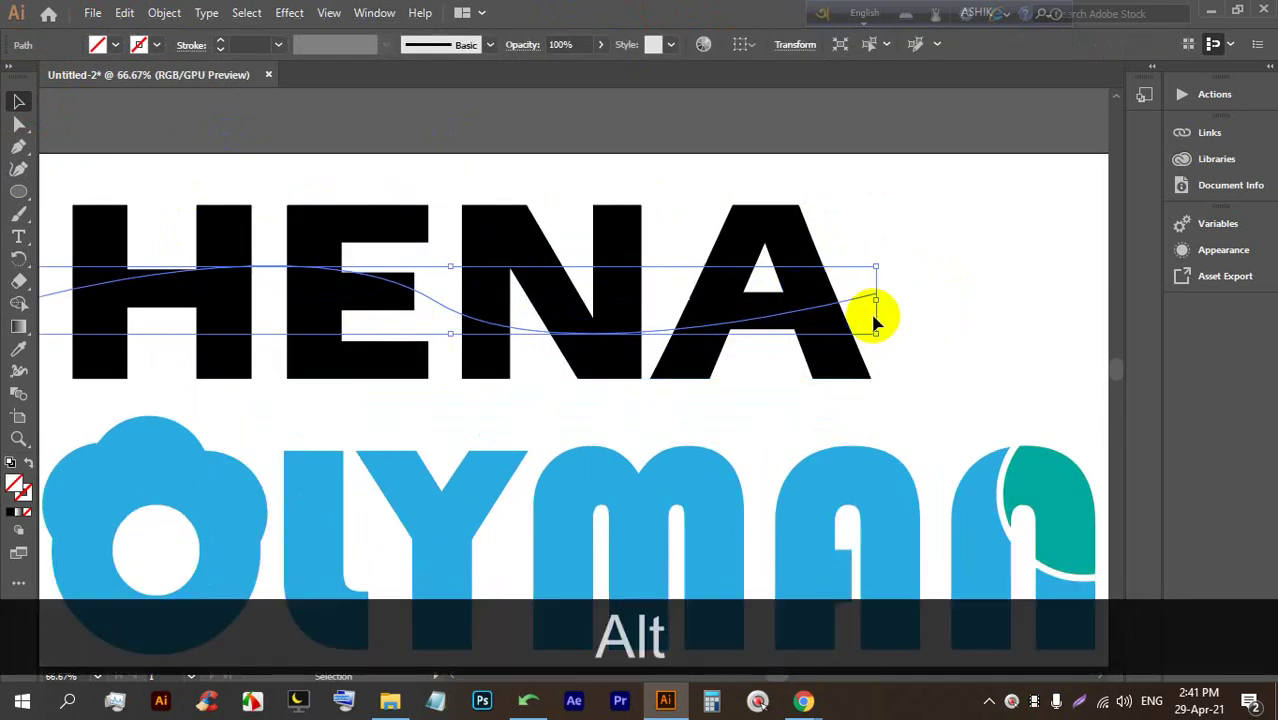
{"action": "scroll", "coordinate": [875, 320], "scroll_direction": "down", "scroll_amount": 1, "text": "alt"}
{"action": "left_click_drag", "start_coordinate": [955, 335], "coordinate": [286, 225]}
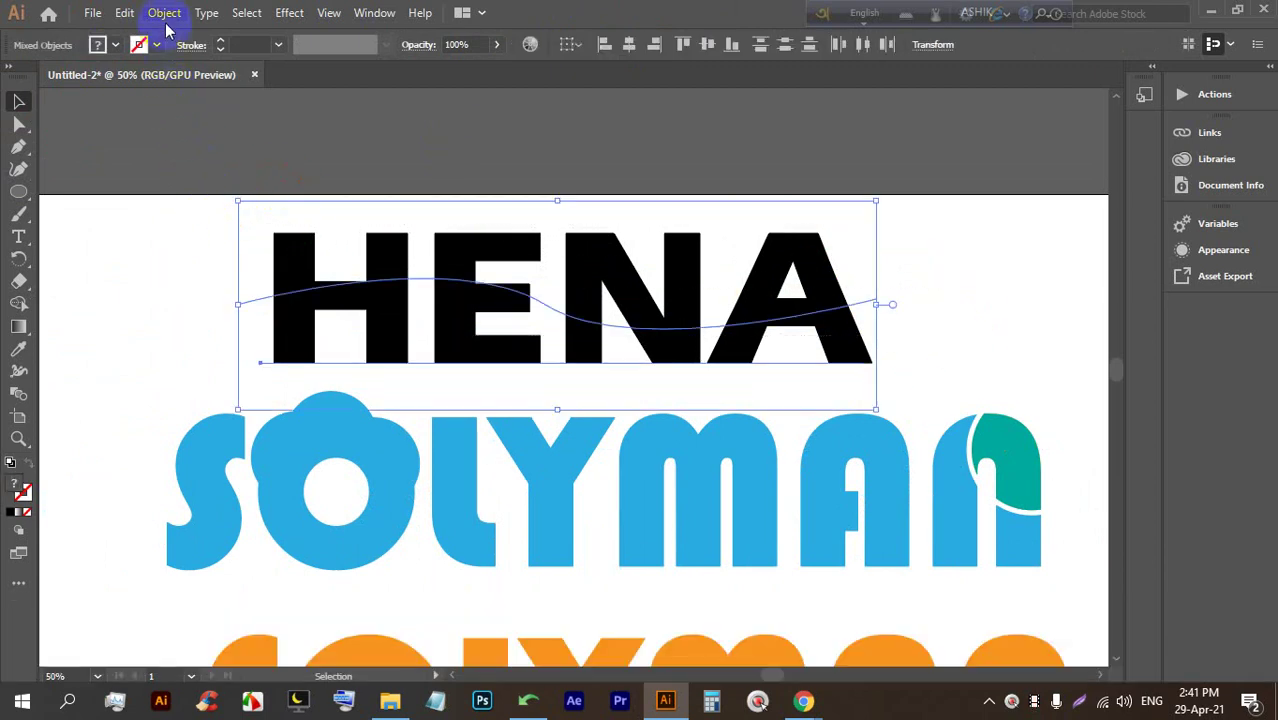
{"action": "left_click", "coordinate": [166, 24]}
{"action": "left_click", "coordinate": [233, 207]}
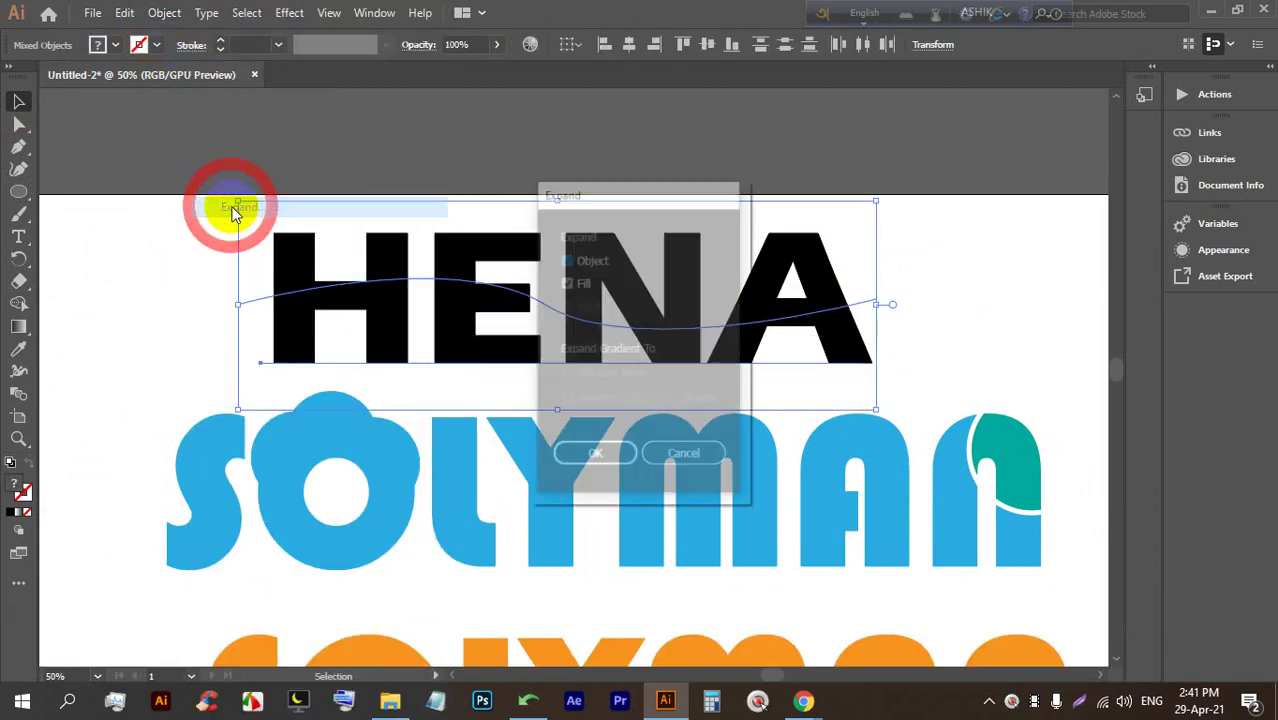
{"action": "left_click", "coordinate": [584, 460]}
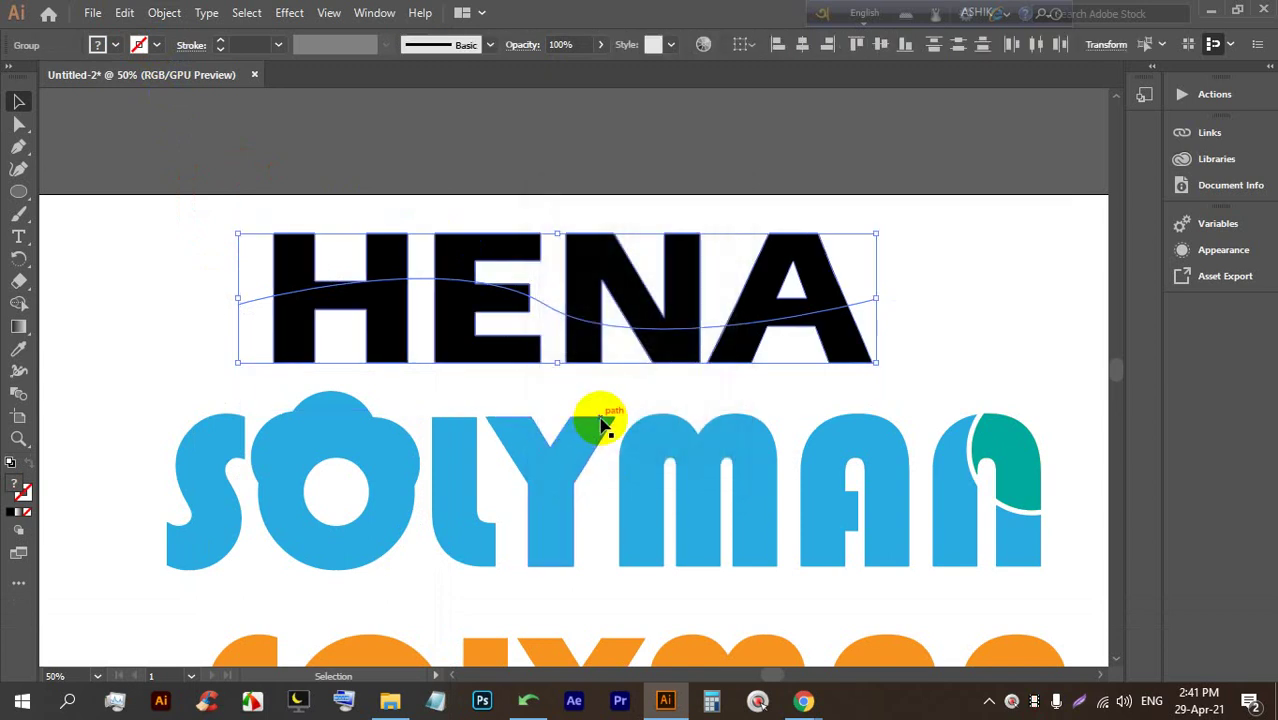
Split off the parts of the upper name's letters above the curve as unfilled shapes with the Shape Builder
{"action": "scroll", "coordinate": [624, 262], "scroll_direction": "up", "scroll_amount": 2}
{"action": "scroll", "coordinate": [633, 262], "scroll_direction": "down", "scroll_amount": 2}
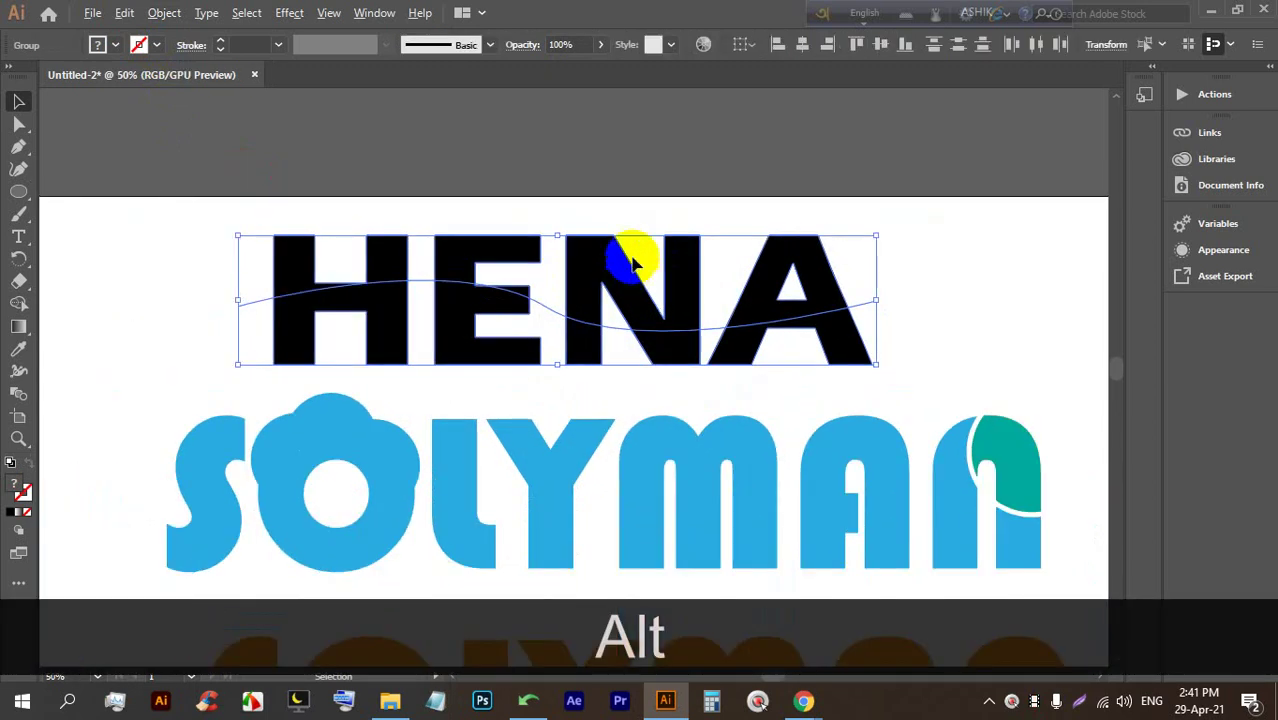
{"action": "left_click", "coordinate": [18, 306]}
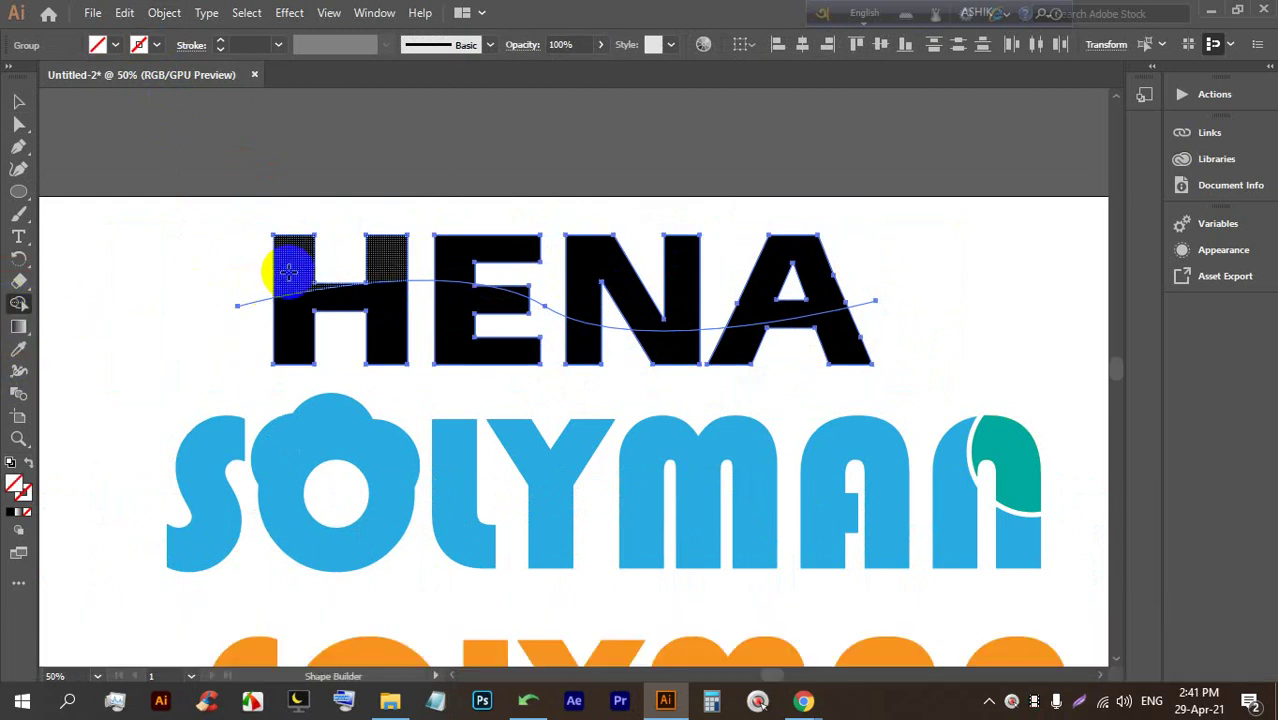
{"action": "mouse_move", "coordinate": [288, 271]}
{"action": "left_mouse_down"}
{"action": "mouse_move", "coordinate": [448, 277]}
{"action": "mouse_move", "coordinate": [459, 260]}
{"action": "mouse_move", "coordinate": [585, 258]}
{"action": "left_mouse_up"}
{"action": "left_click_drag", "start_coordinate": [760, 262], "coordinate": [768, 283]}
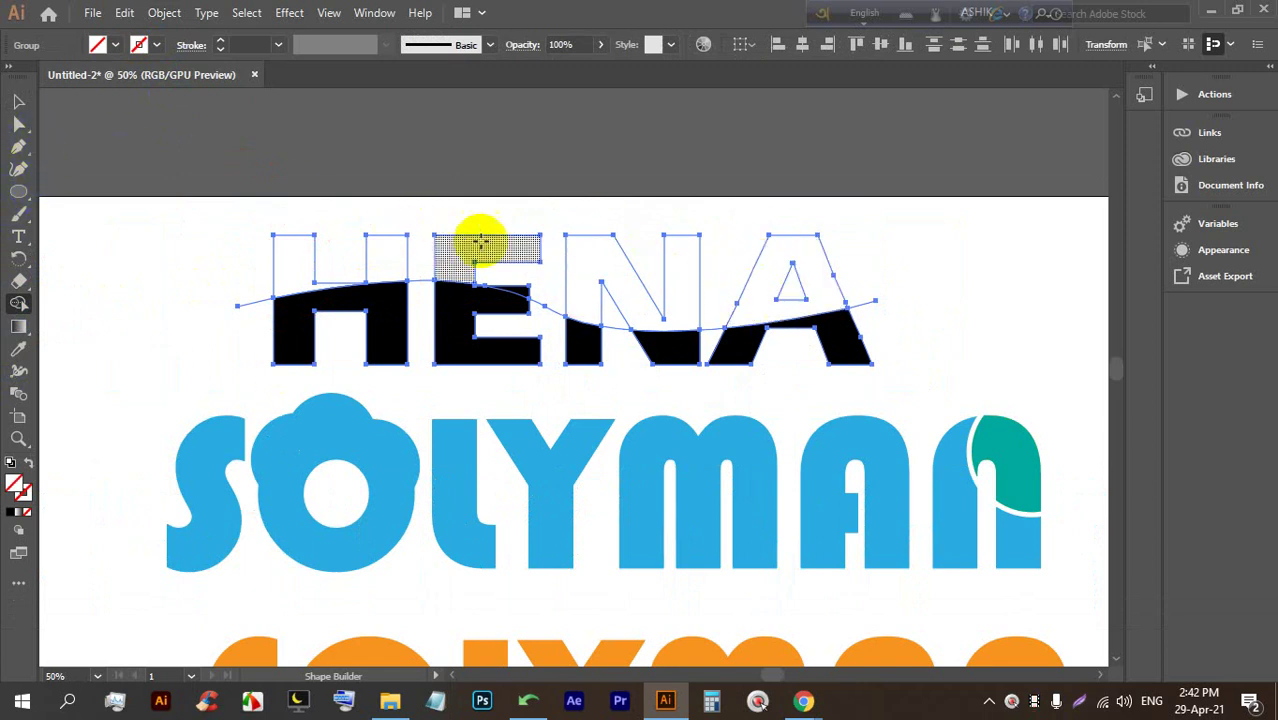
Try to fill the separated upper parts of the top name with red, and undo the fill
{"action": "left_click", "coordinate": [18, 103]}
{"action": "left_click_drag", "start_coordinate": [171, 150], "coordinate": [877, 268]}
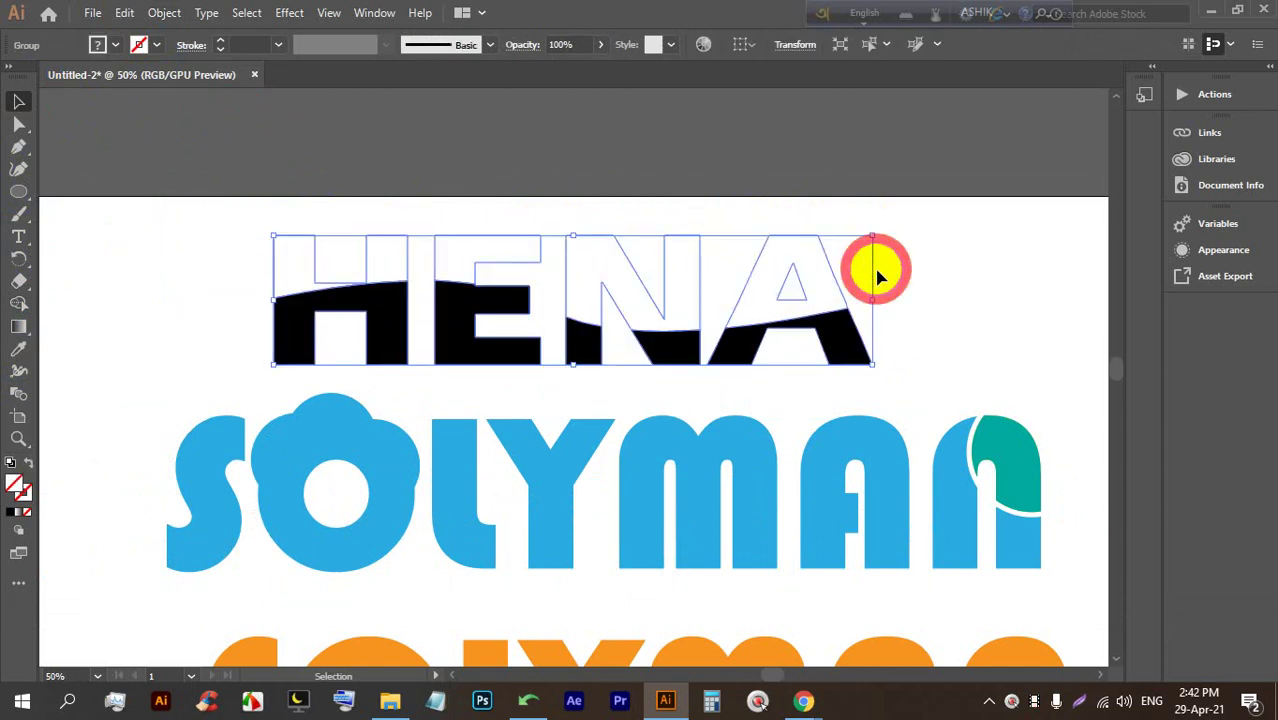
{"action": "left_click", "coordinate": [115, 46]}
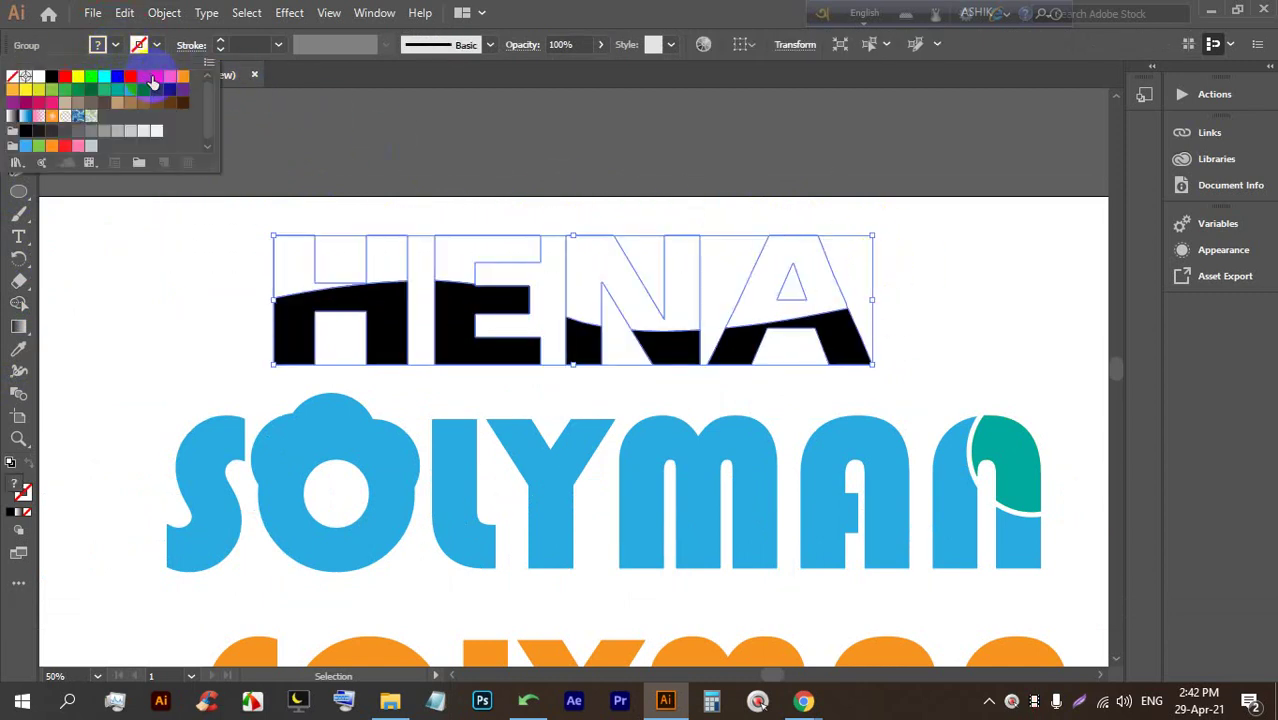
{"action": "left_click", "coordinate": [156, 78]}
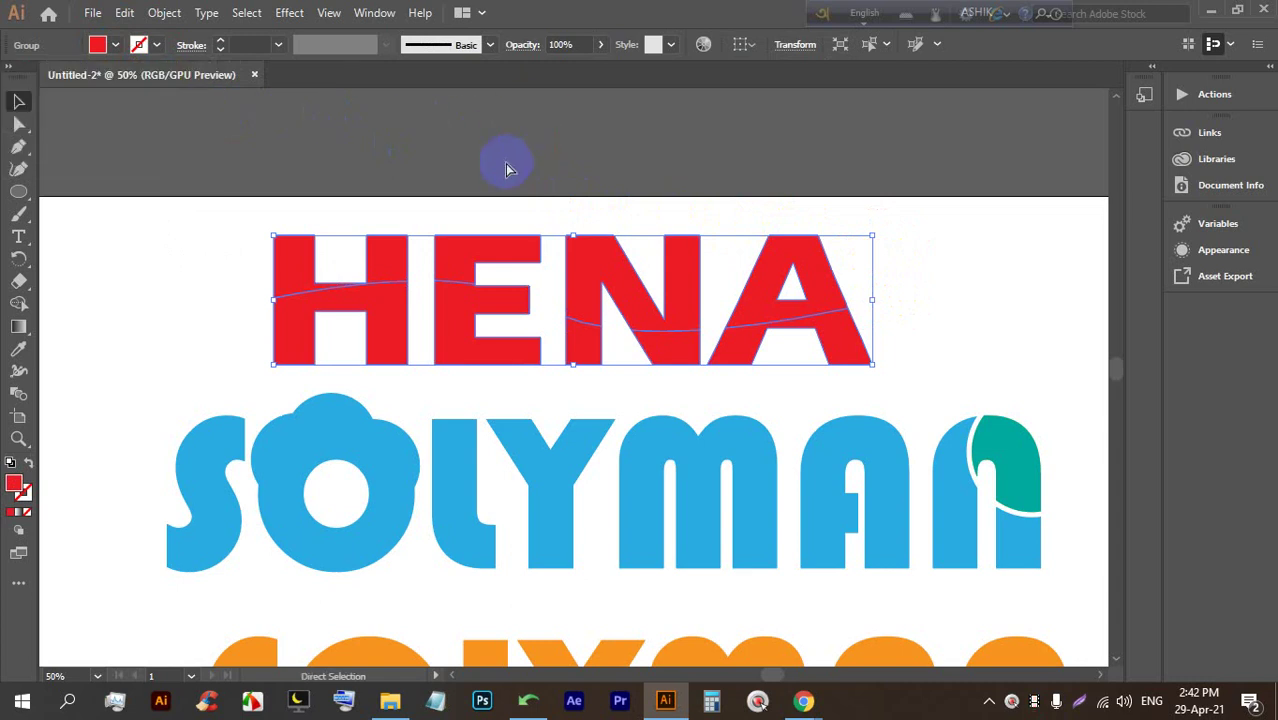
{"action": "key", "text": "ctrl+z"}
Ungroup the split lettering of the top name, and deselect it
{"action": "left_click_drag", "start_coordinate": [180, 214], "coordinate": [866, 265]}
{"action": "left_click", "coordinate": [880, 218]}
{"action": "left_click", "coordinate": [856, 323]}
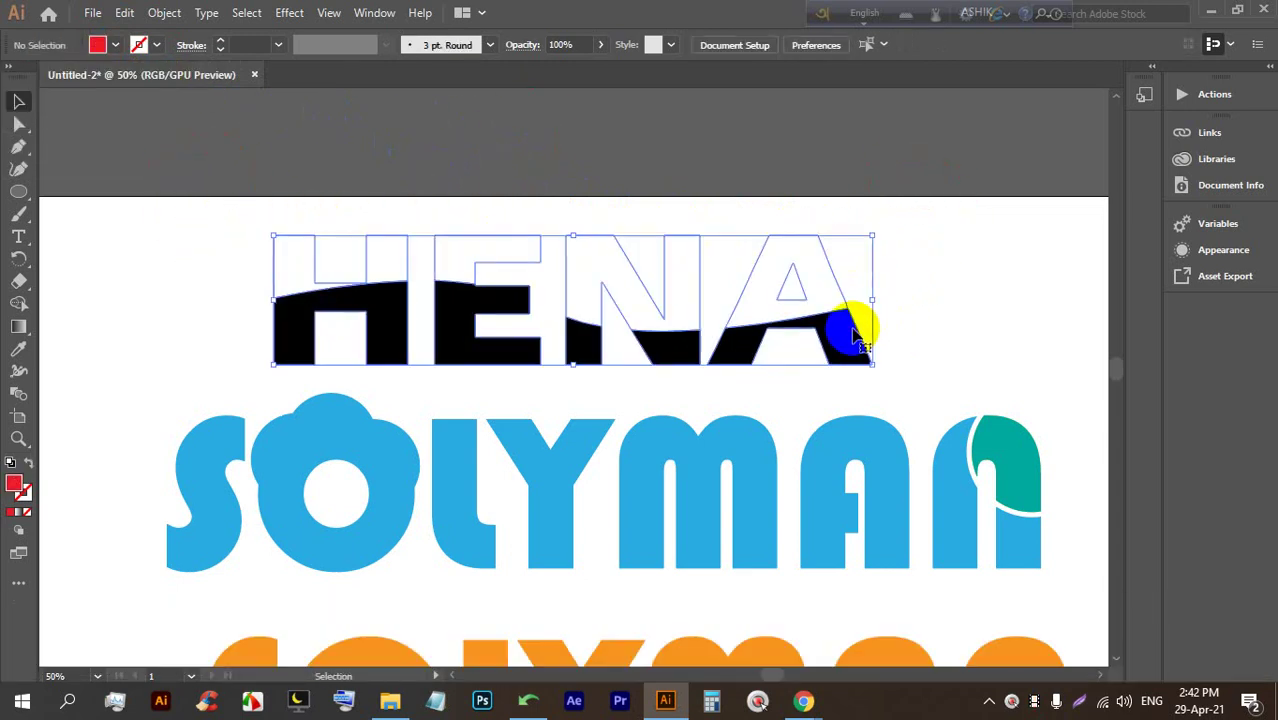
{"action": "right_click", "coordinate": [842, 345]}
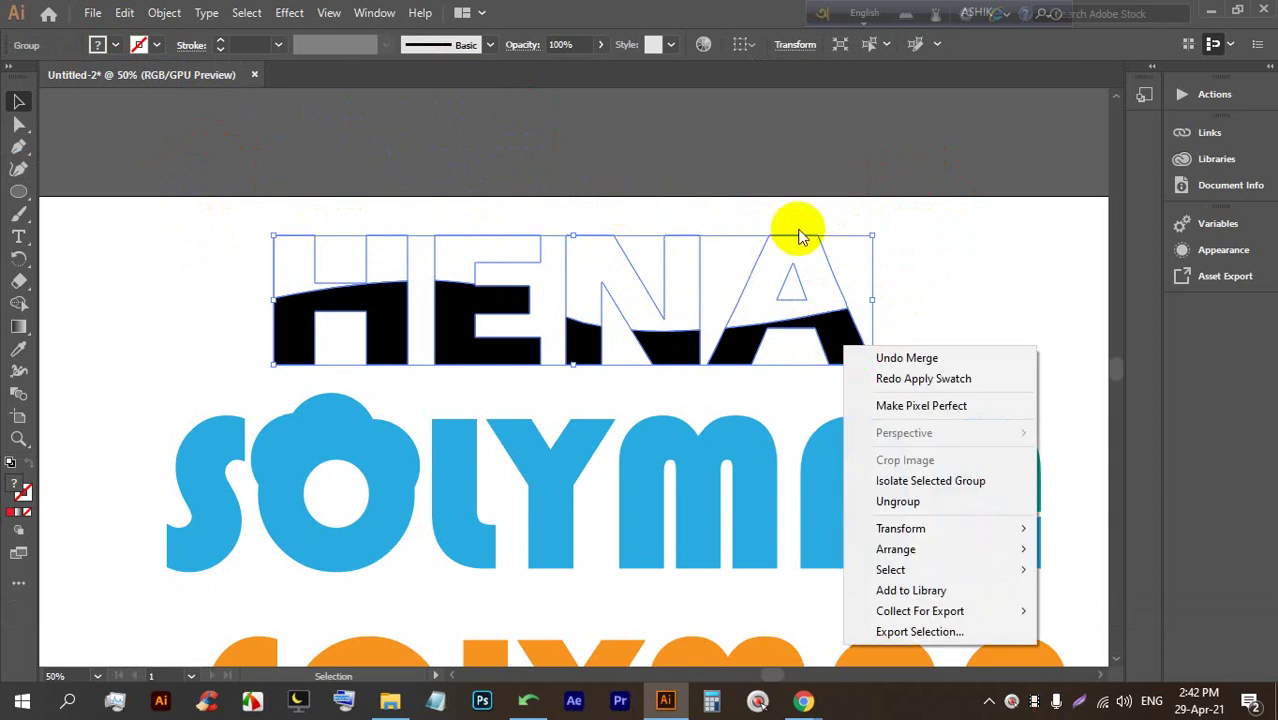
{"action": "left_click", "coordinate": [918, 295]}
{"action": "left_click", "coordinate": [642, 348]}
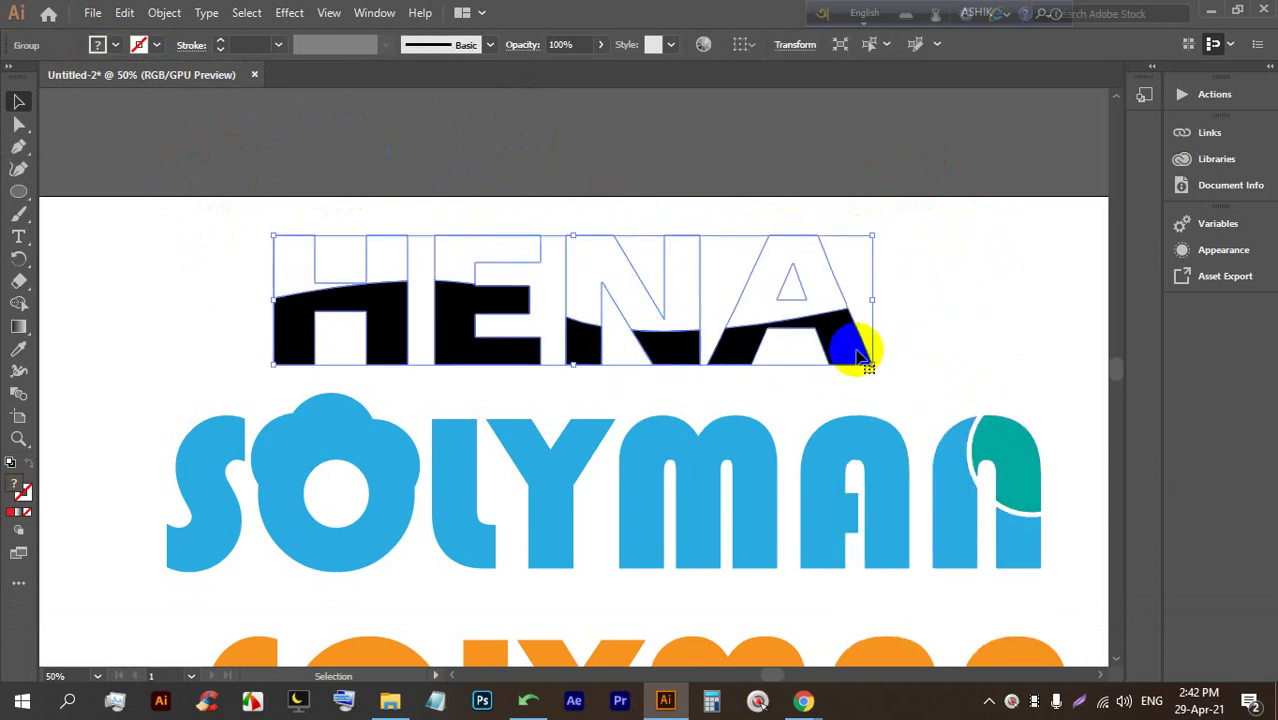
{"action": "right_click", "coordinate": [820, 345]}
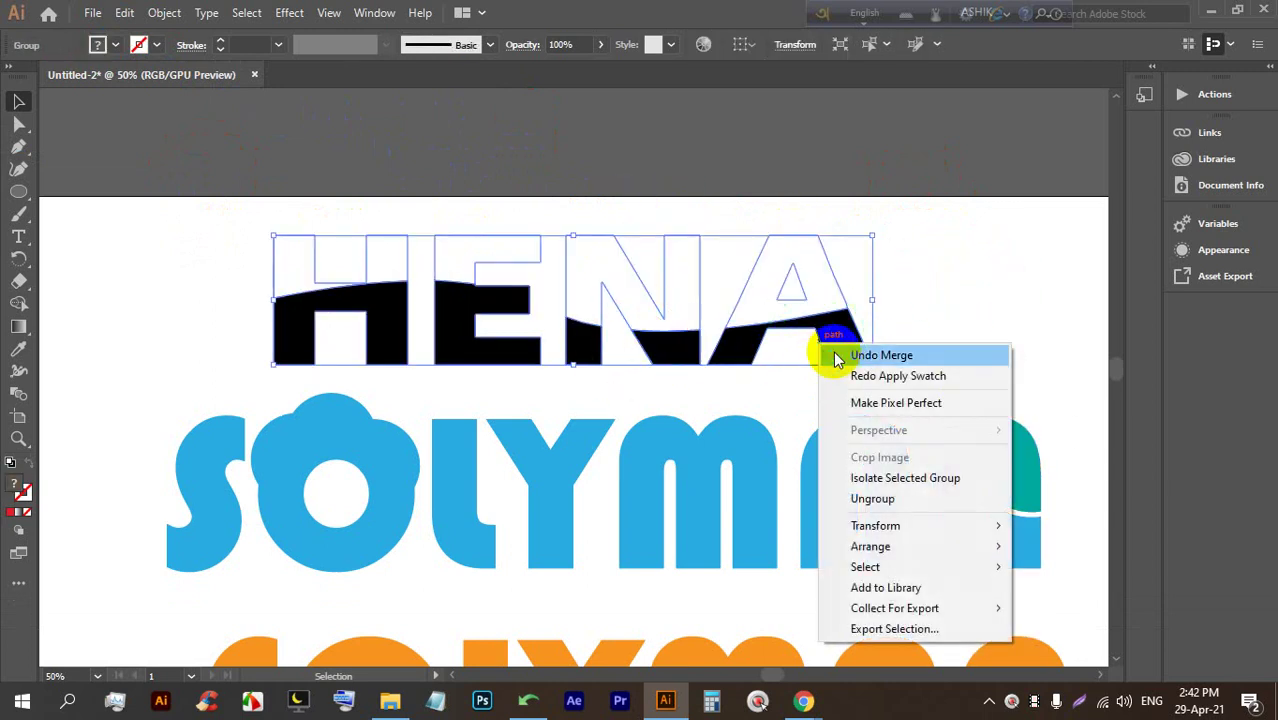
{"action": "left_click", "coordinate": [876, 499]}
{"action": "left_click", "coordinate": [866, 279]}
Fill the unfilled upper parts of the top name's letters with teal
{"action": "left_click", "coordinate": [818, 280]}
{"action": "left_click", "coordinate": [593, 270]}
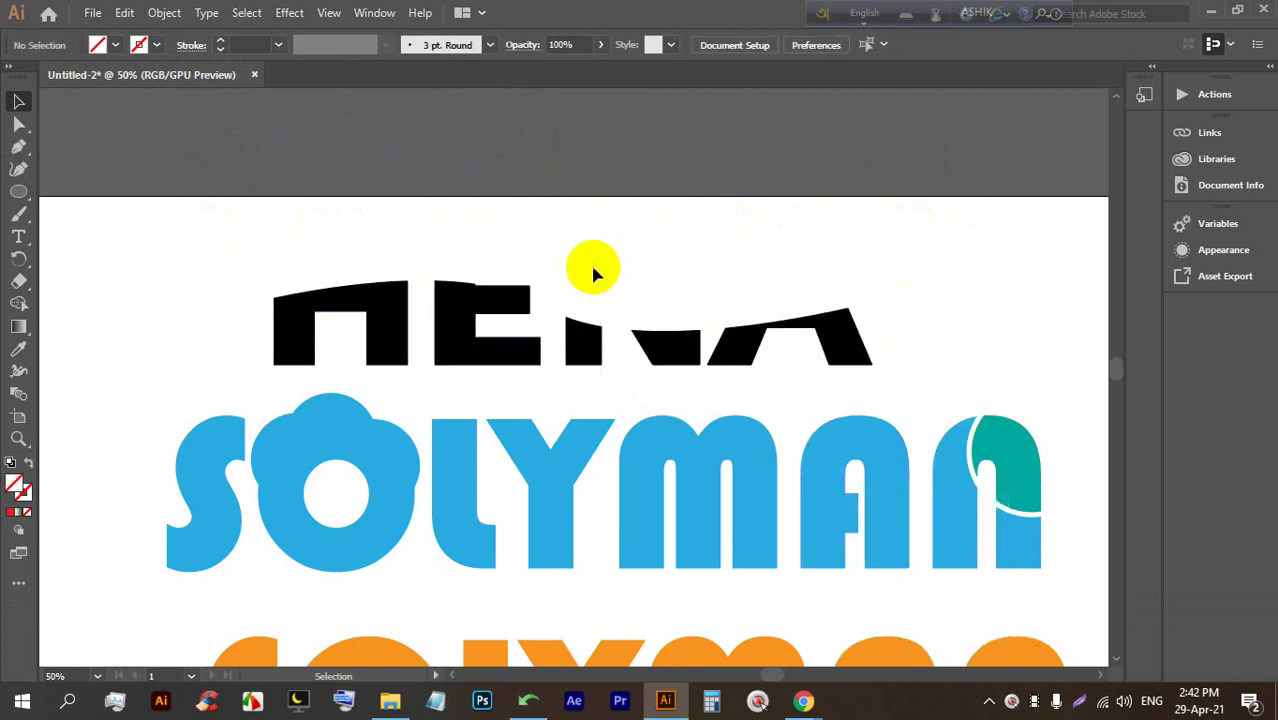
{"action": "left_click", "coordinate": [615, 245]}
{"action": "left_click", "coordinate": [240, 180]}
{"action": "left_click_drag", "start_coordinate": [240, 180], "coordinate": [885, 263]}
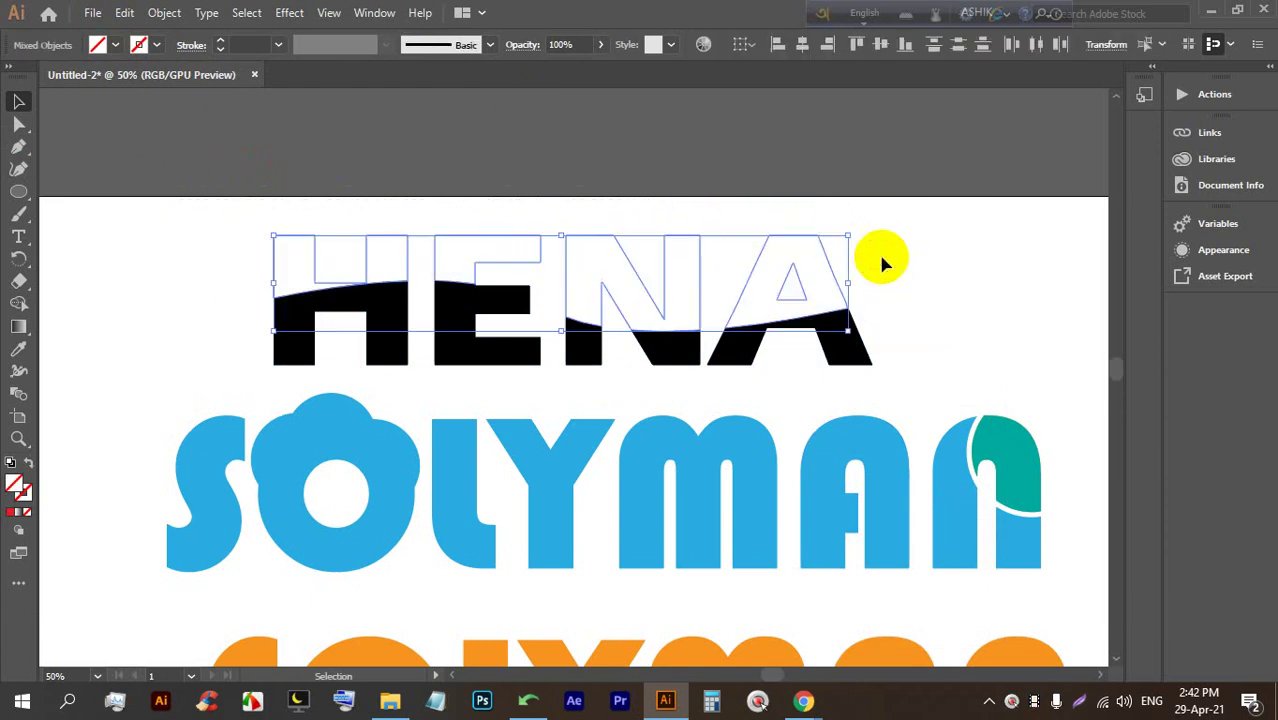
{"action": "left_click", "coordinate": [133, 46]}
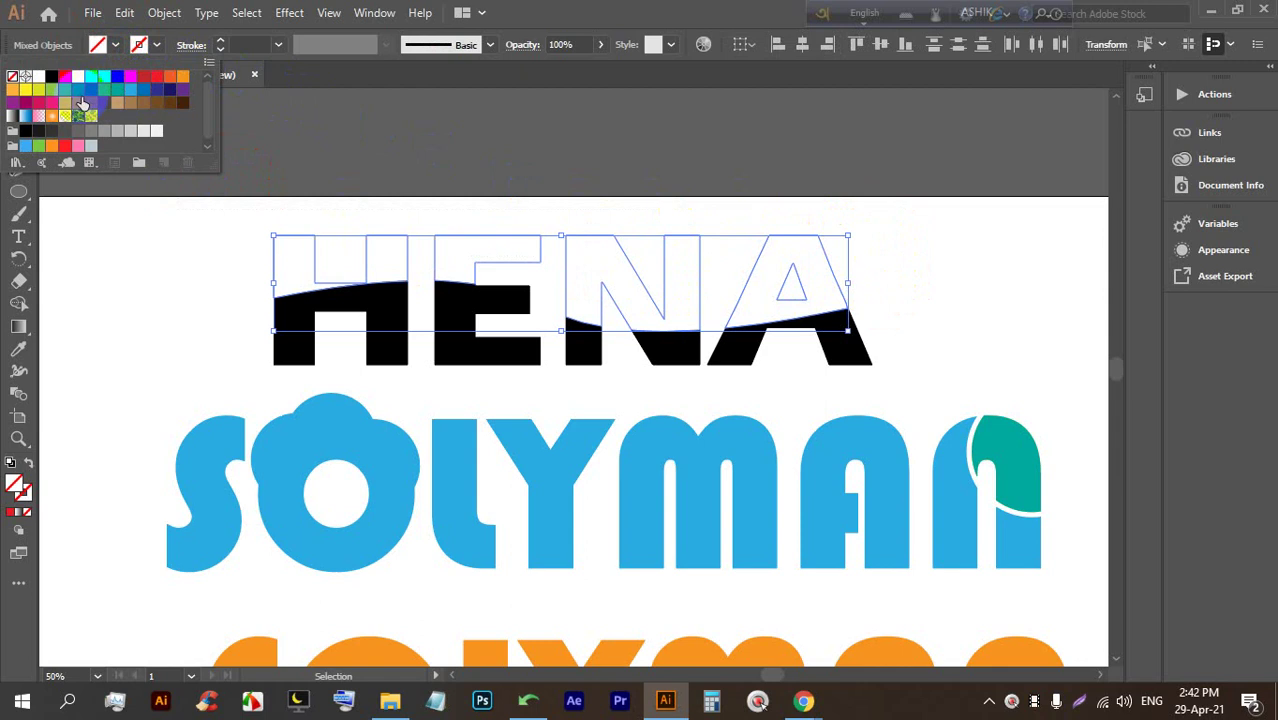
{"action": "left_click", "coordinate": [112, 97]}
{"action": "left_click", "coordinate": [918, 288]}
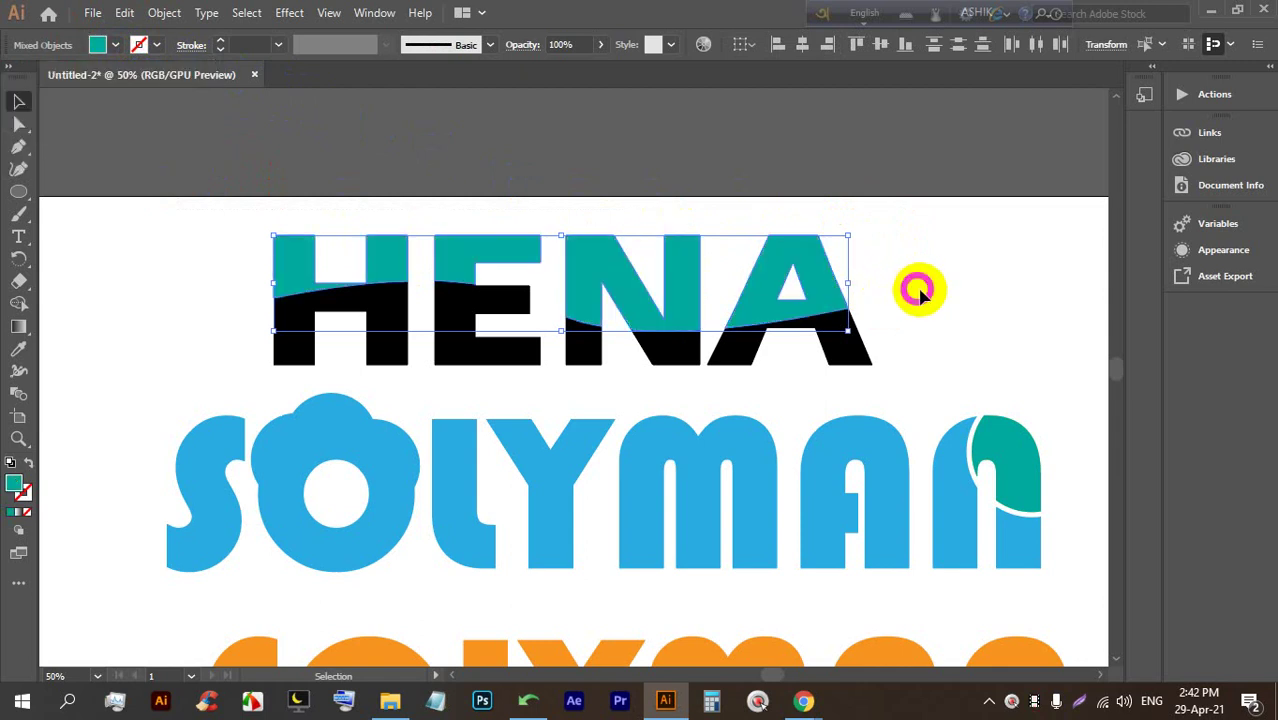
{"action": "scroll", "coordinate": [580, 280], "scroll_direction": "down", "scroll_amount": 2}
{"action": "scroll", "coordinate": [680, 285], "scroll_direction": "up", "scroll_amount": 2}
Fill the upper parts of all the top name's letters with pink
{"action": "left_click_drag", "start_coordinate": [150, 204], "coordinate": [722, 247]}
{"action": "left_click", "coordinate": [116, 45]}
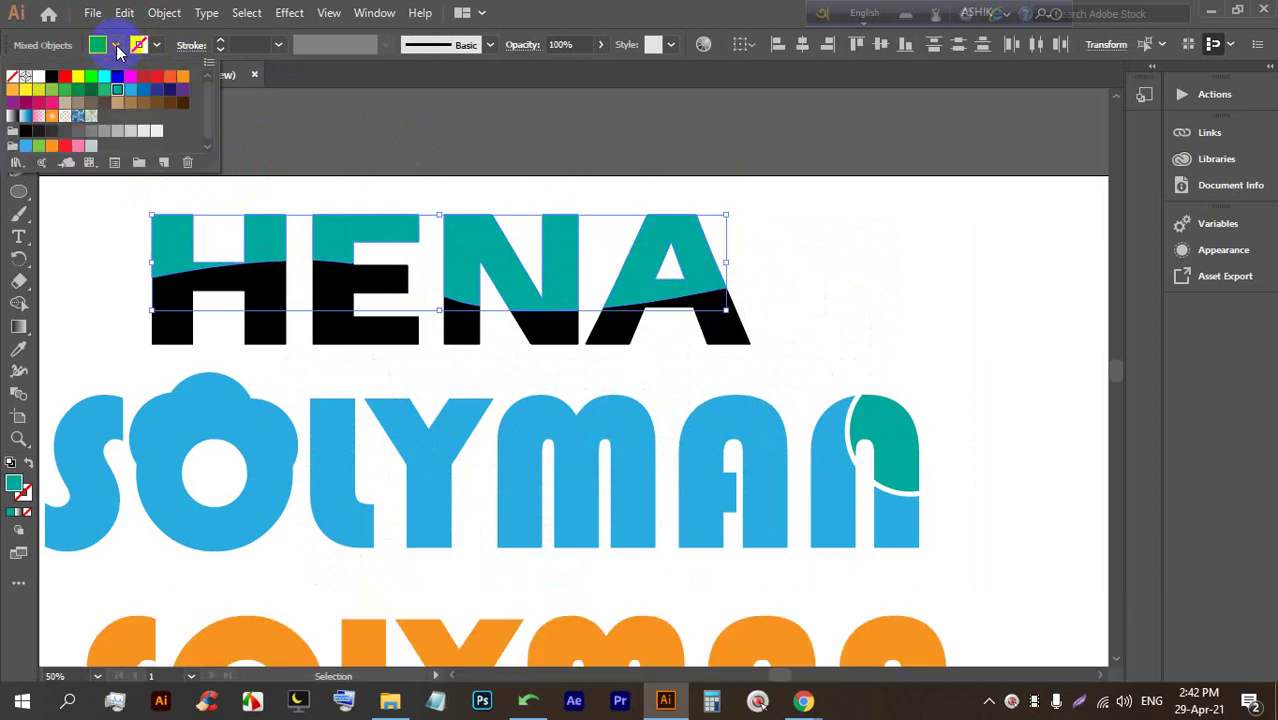
{"action": "left_click", "coordinate": [73, 150]}
{"action": "left_click", "coordinate": [941, 214]}
{"action": "scroll", "coordinate": [847, 242], "scroll_direction": "down", "scroll_amount": 2}
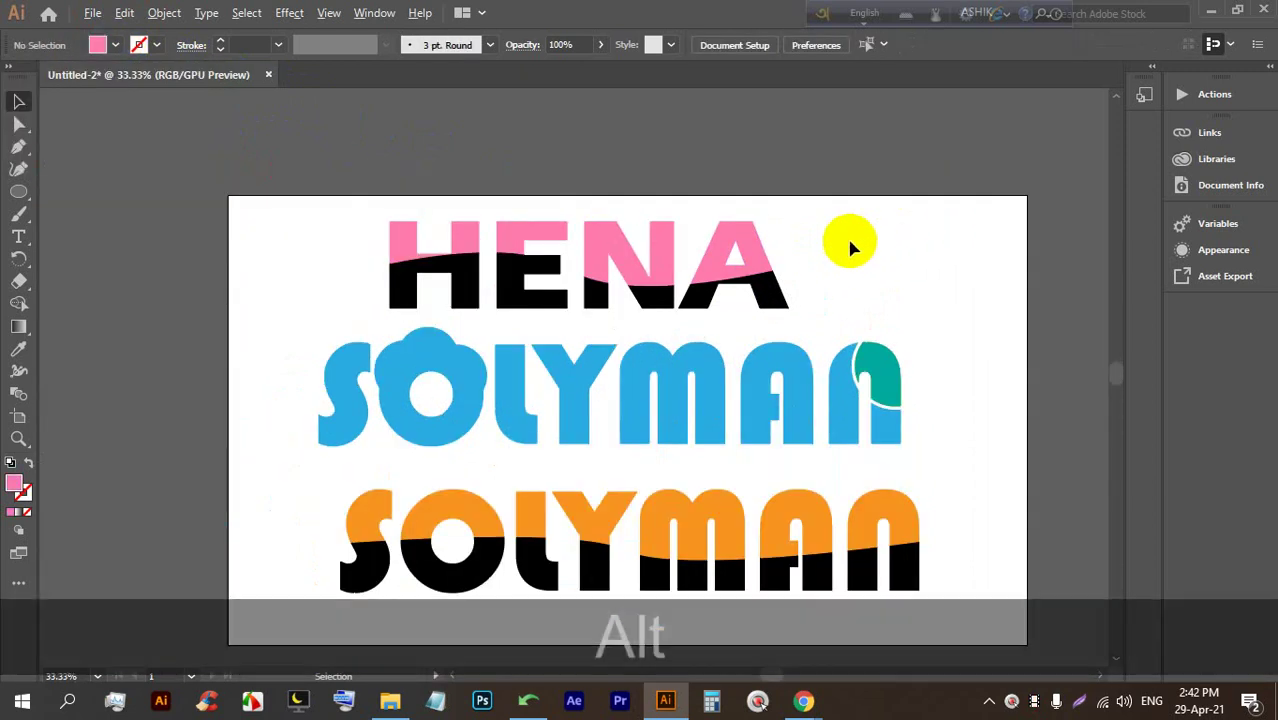
{"action": "scroll", "coordinate": [842, 255], "scroll_direction": "up", "scroll_amount": 2}
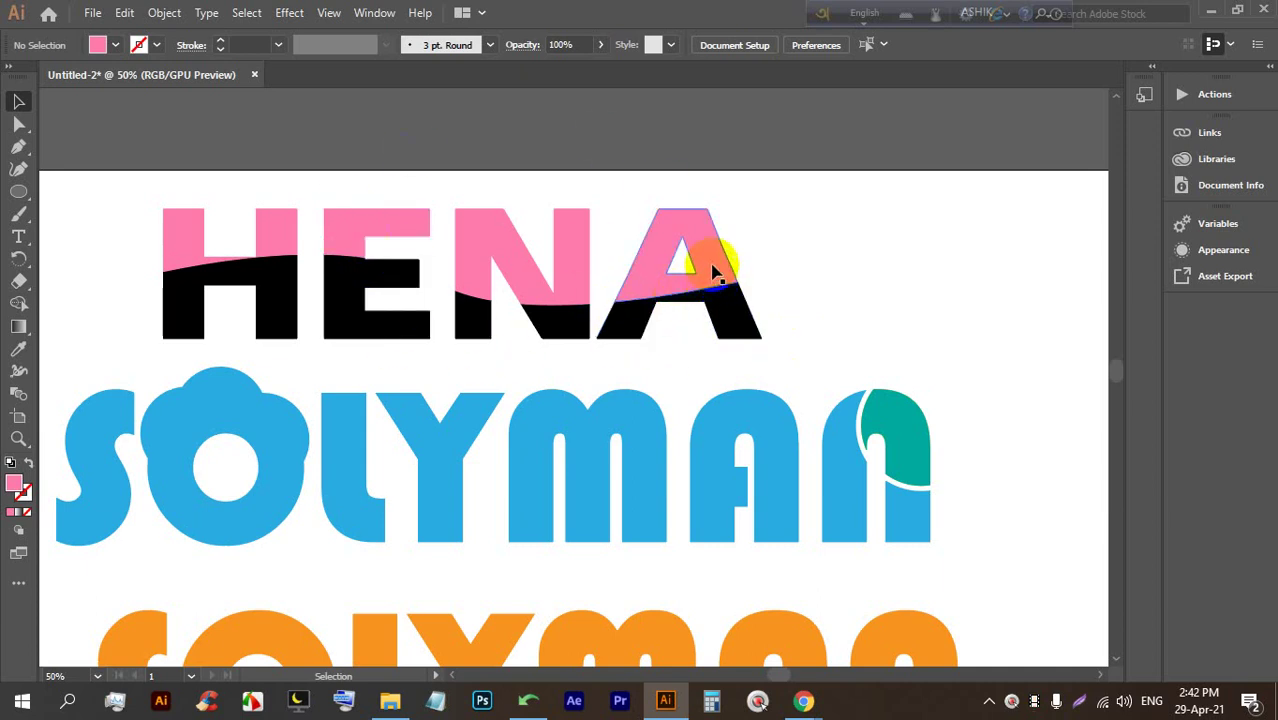
{"action": "scroll", "coordinate": [713, 272], "scroll_direction": "down", "scroll_amount": 2}
{"action": "scroll", "coordinate": [760, 301], "scroll_direction": "up", "scroll_amount": 1}
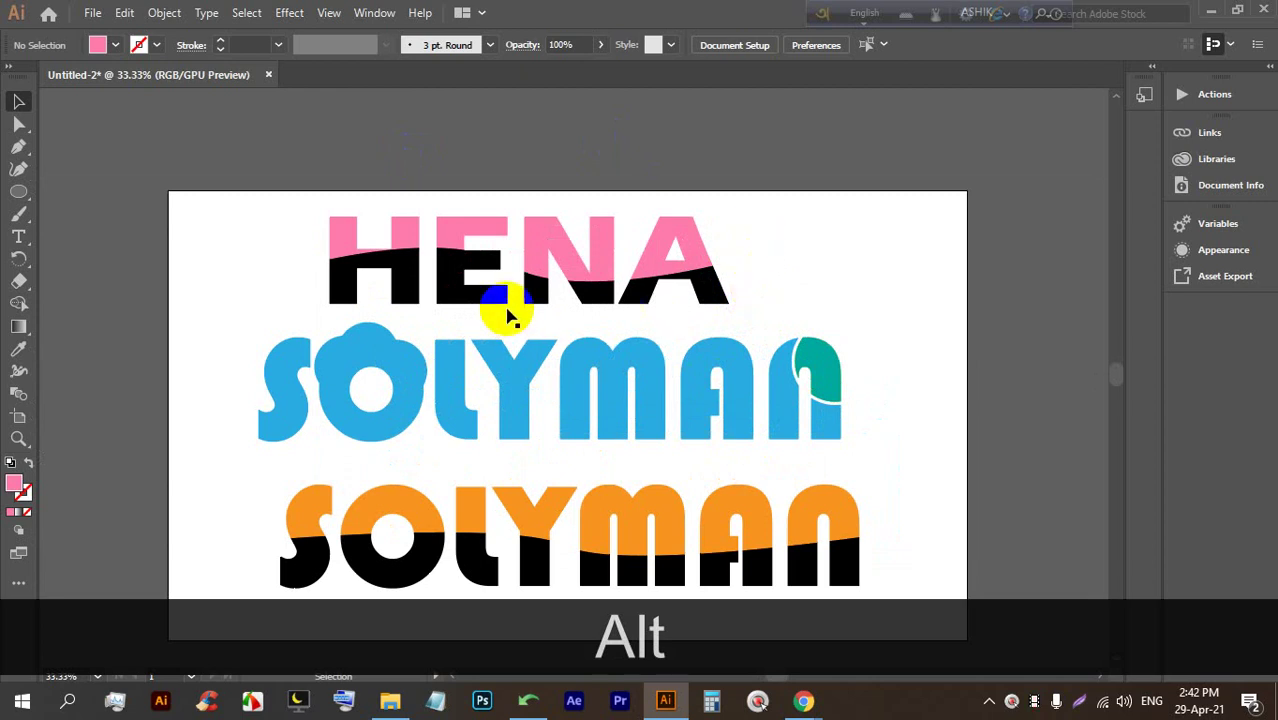
Recolour the upper part of the top name's N orange-red and that of its final A teal
{"action": "left_click", "coordinate": [540, 235]}
{"action": "left_click", "coordinate": [116, 45]}
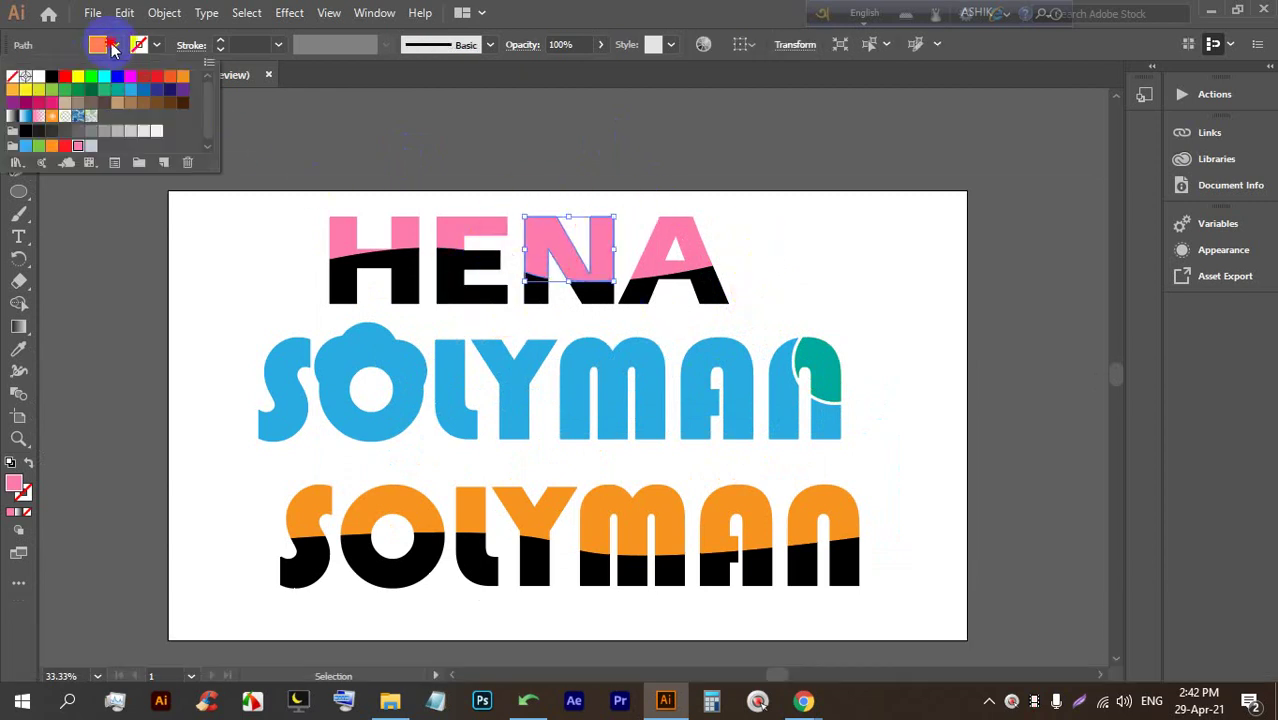
{"action": "left_click", "coordinate": [169, 76]}
{"action": "left_click", "coordinate": [808, 197]}
{"action": "left_click", "coordinate": [683, 222]}
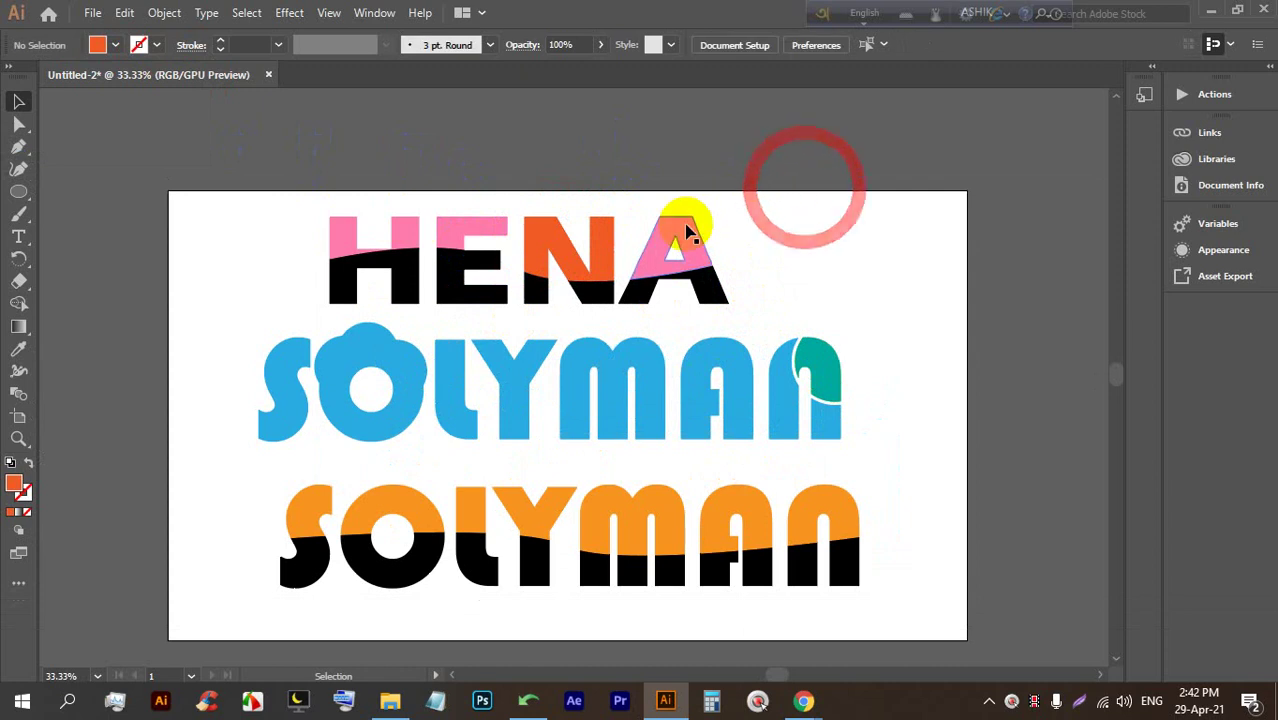
{"action": "left_click", "coordinate": [114, 46]}
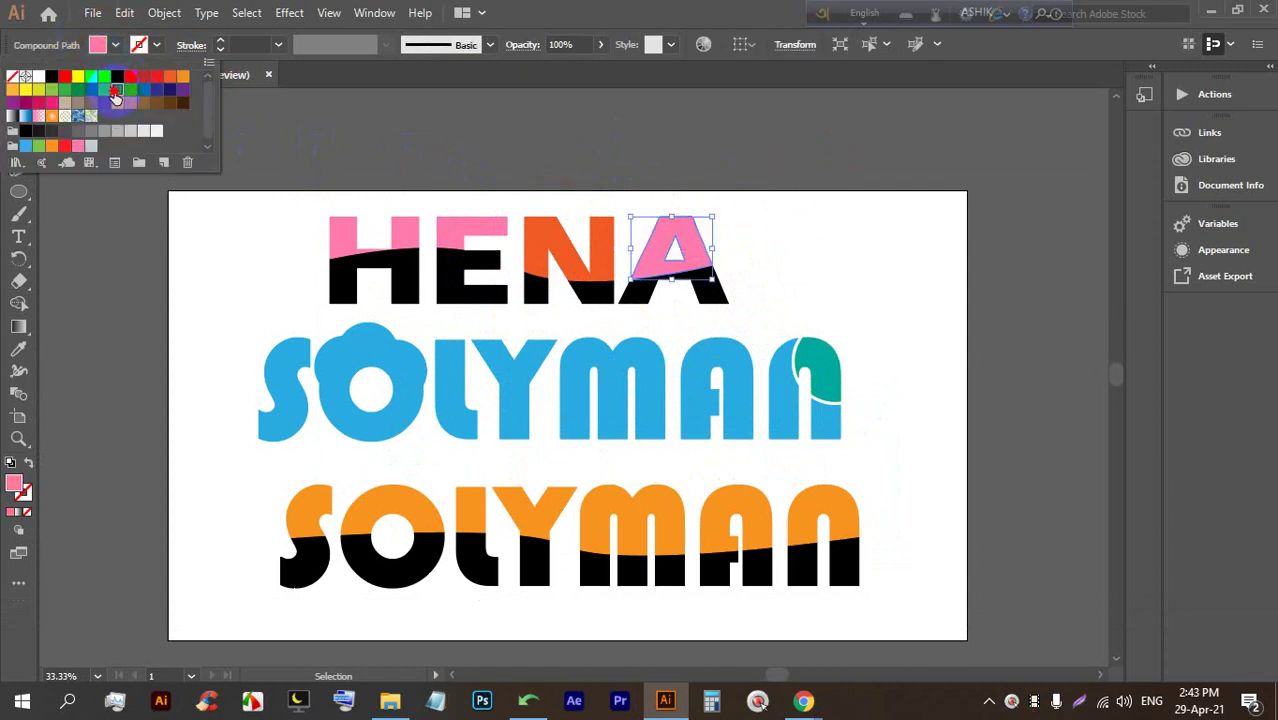
{"action": "left_click", "coordinate": [117, 93]}
{"action": "left_click", "coordinate": [490, 140]}
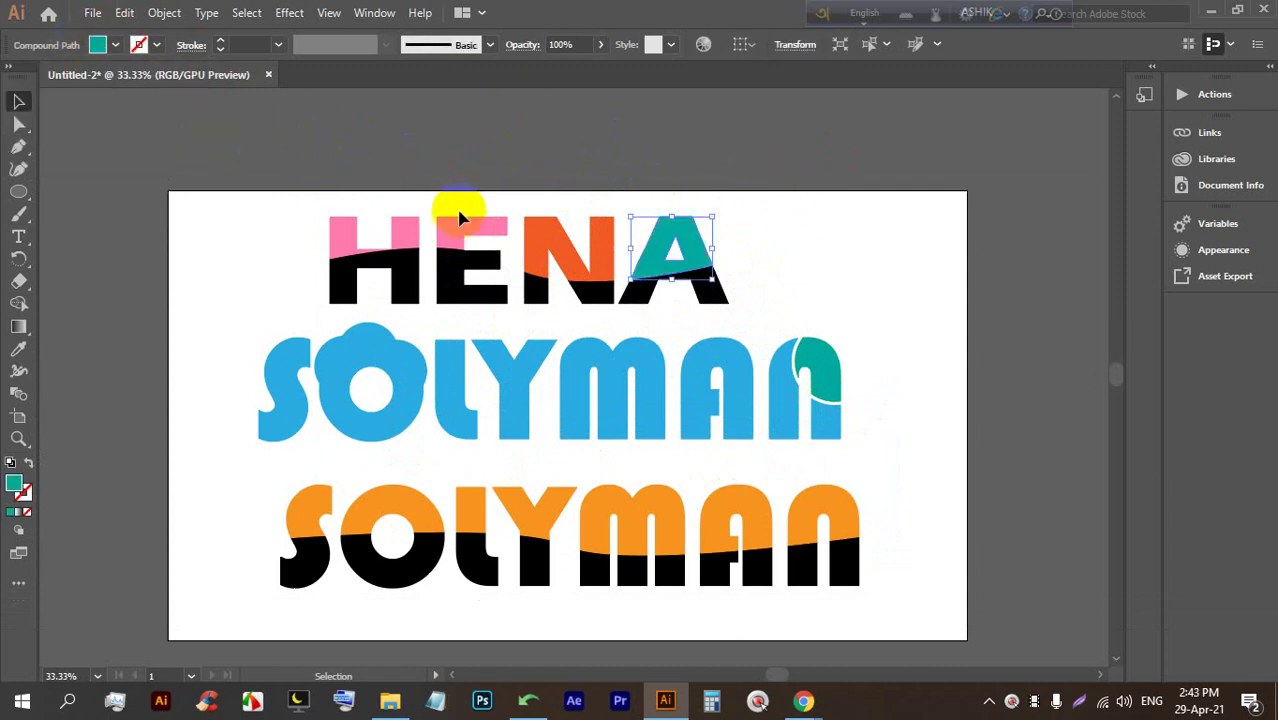
Fill the upper part of the E in the top name with blue
{"action": "left_click", "coordinate": [450, 220]}
{"action": "left_click", "coordinate": [114, 46]}
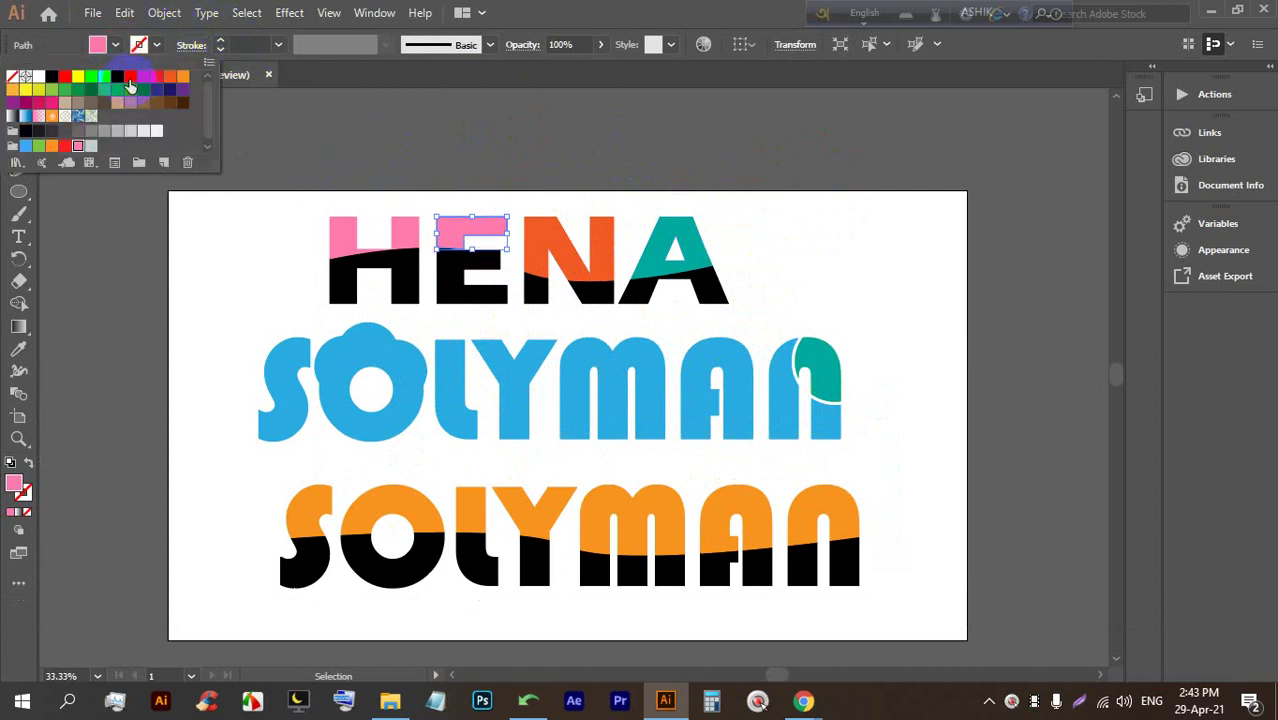
{"action": "left_click", "coordinate": [117, 77]}
{"action": "left_click", "coordinate": [556, 118]}
{"action": "scroll", "coordinate": [485, 223], "scroll_direction": "up", "scroll_amount": 4}
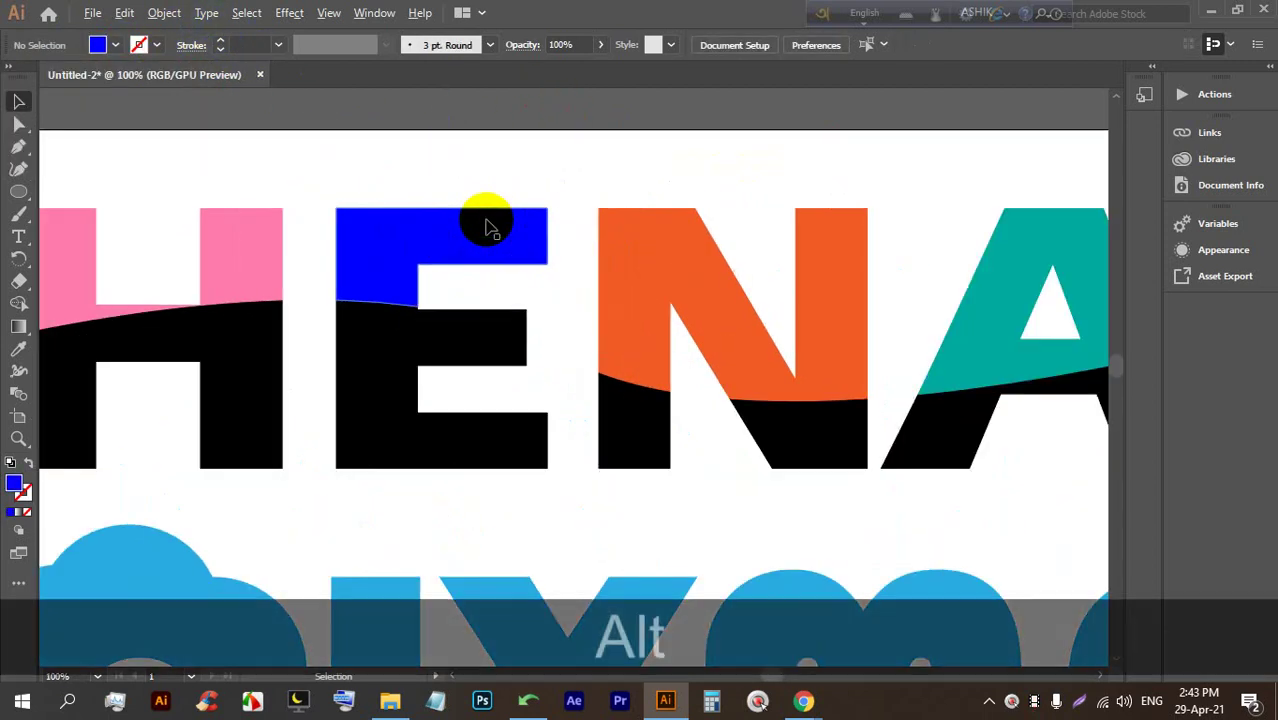
Delete all three names from the artboard
{"action": "scroll", "coordinate": [403, 258], "scroll_direction": "down", "scroll_amount": 5}
{"action": "scroll", "coordinate": [650, 308], "scroll_direction": "down", "scroll_amount": 1}
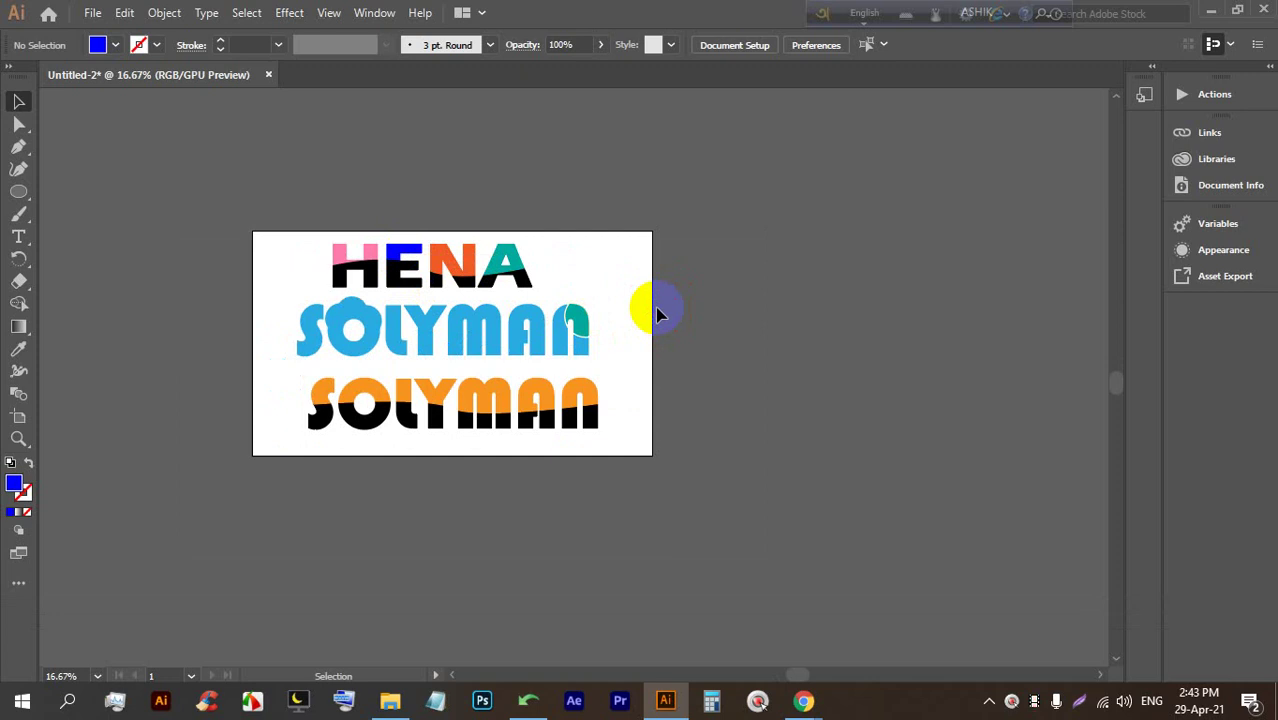
{"action": "scroll", "coordinate": [475, 290], "scroll_direction": "up", "scroll_amount": 2}
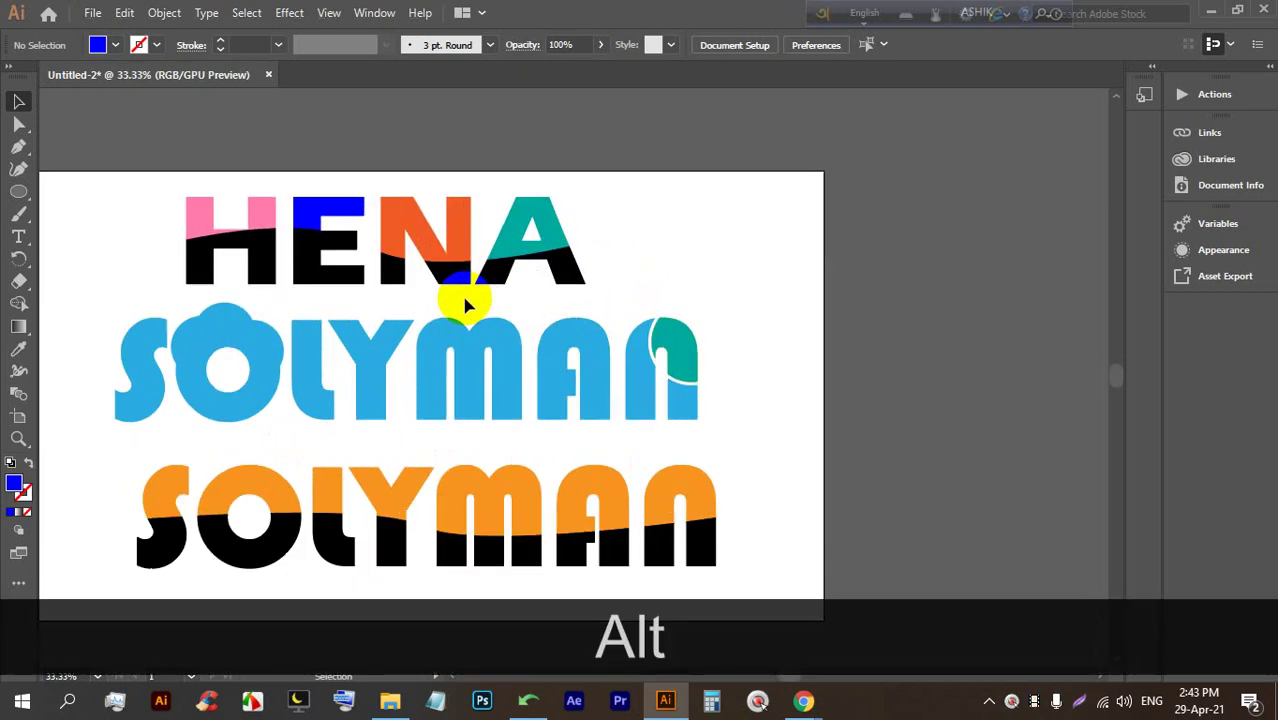
{"action": "scroll", "coordinate": [465, 300], "scroll_direction": "down", "scroll_amount": 1}
{"action": "scroll", "coordinate": [480, 290], "scroll_direction": "up", "scroll_amount": 1}
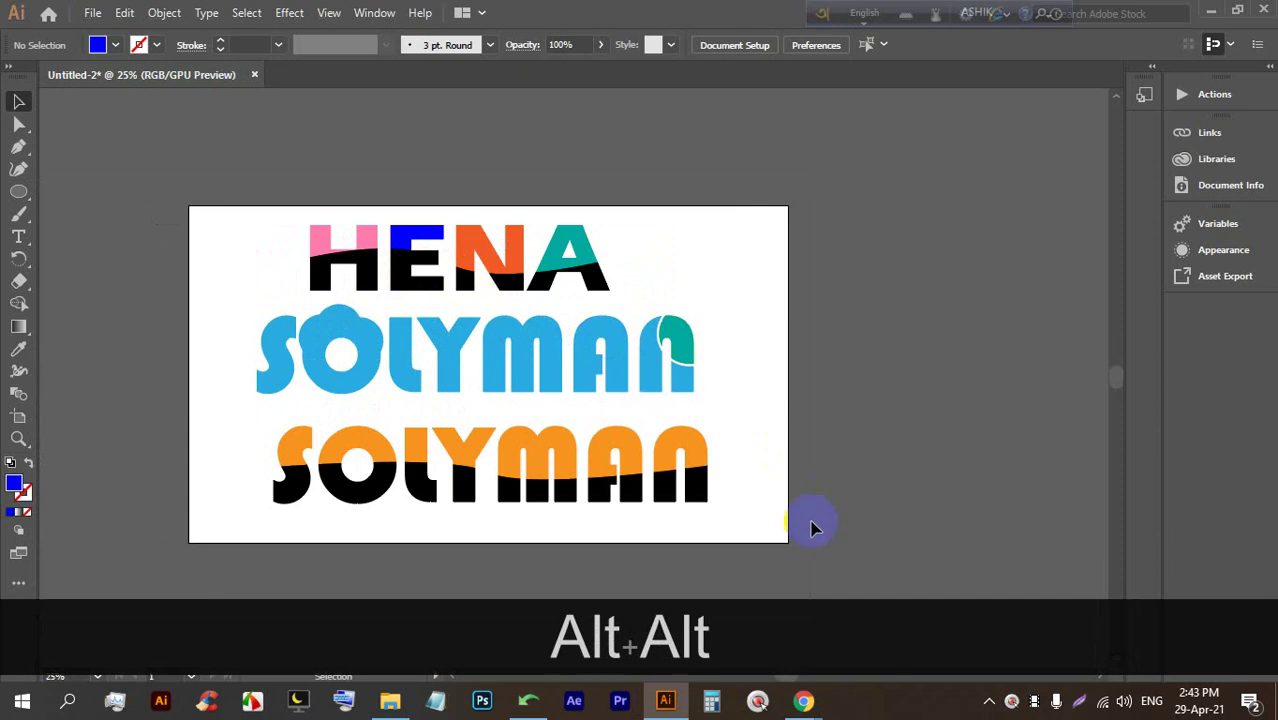
{"action": "left_click", "coordinate": [383, 340]}
{"action": "key", "text": "BackSpace"}
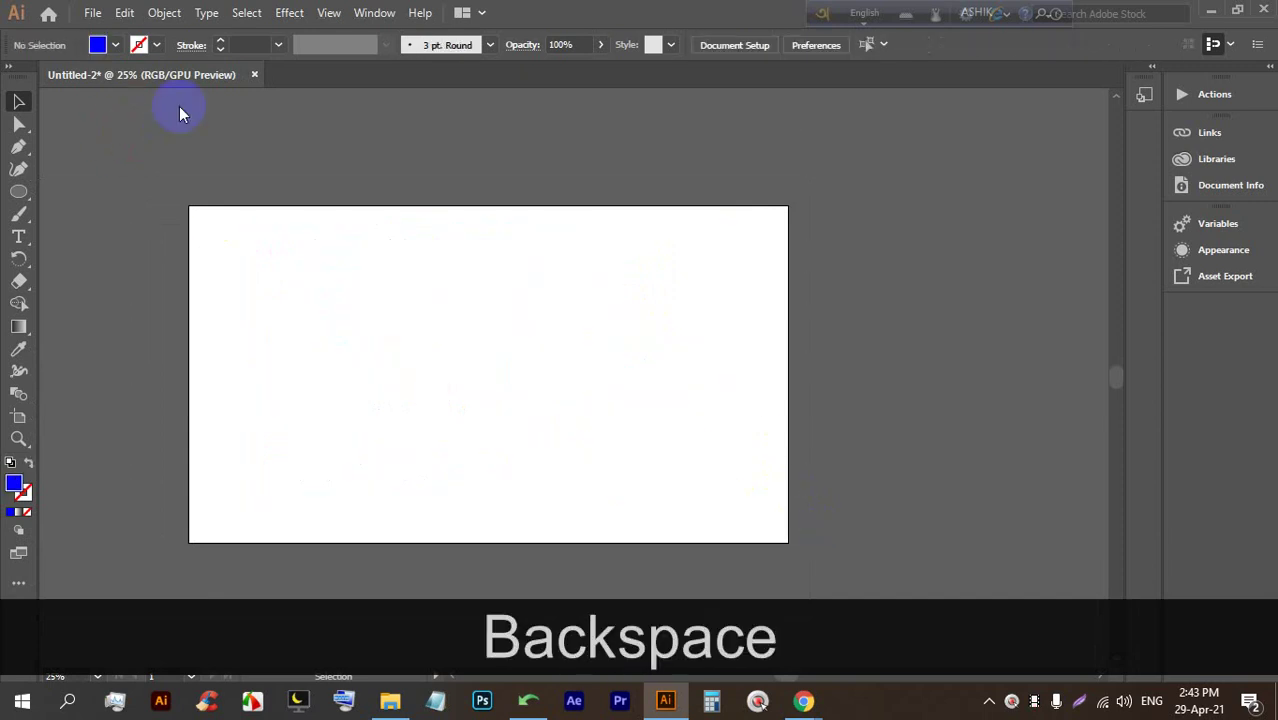
{"action": "left_click", "coordinate": [165, 14]}
{"action": "mouse_move", "coordinate": [440, 434]}
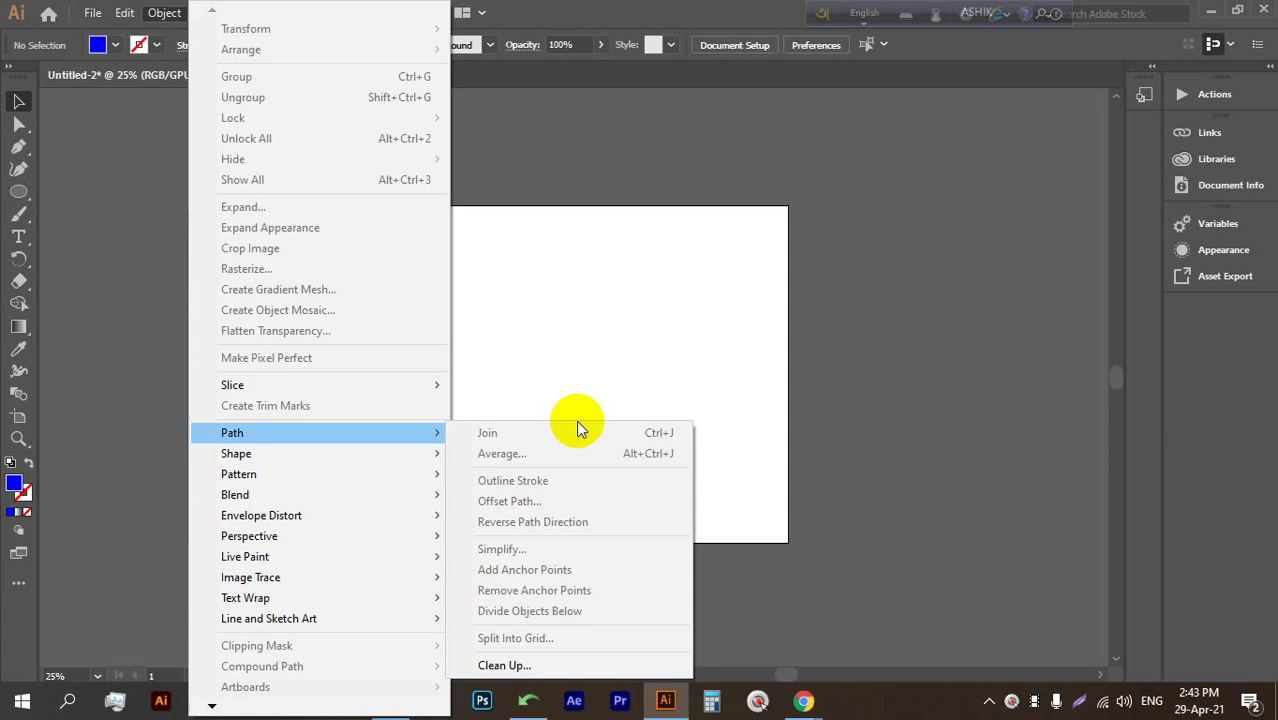
{"action": "left_click", "coordinate": [563, 362]}
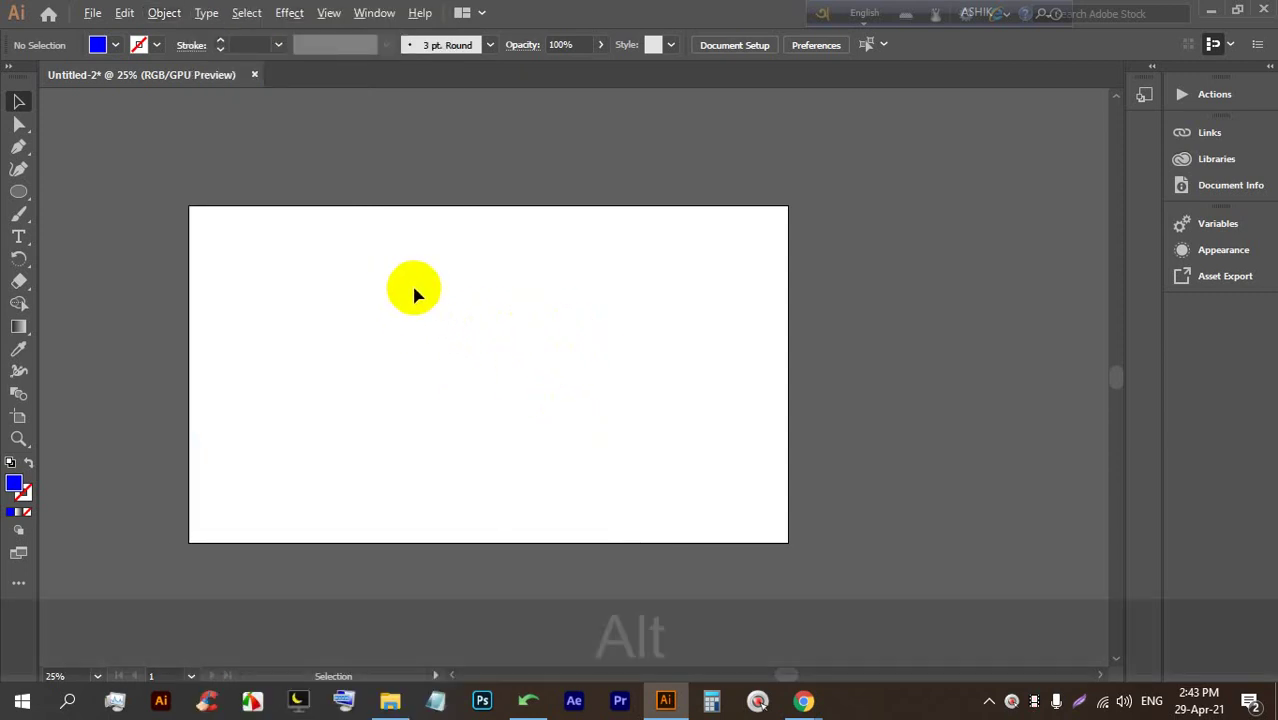
{"action": "scroll", "coordinate": [414, 288], "scroll_direction": "up", "scroll_amount": 1, "text": "alt"}
Switch to the Google Meet call in Chrome to check the meeting, and return to Illustrator
{"action": "mouse_move", "coordinate": [800, 700]}
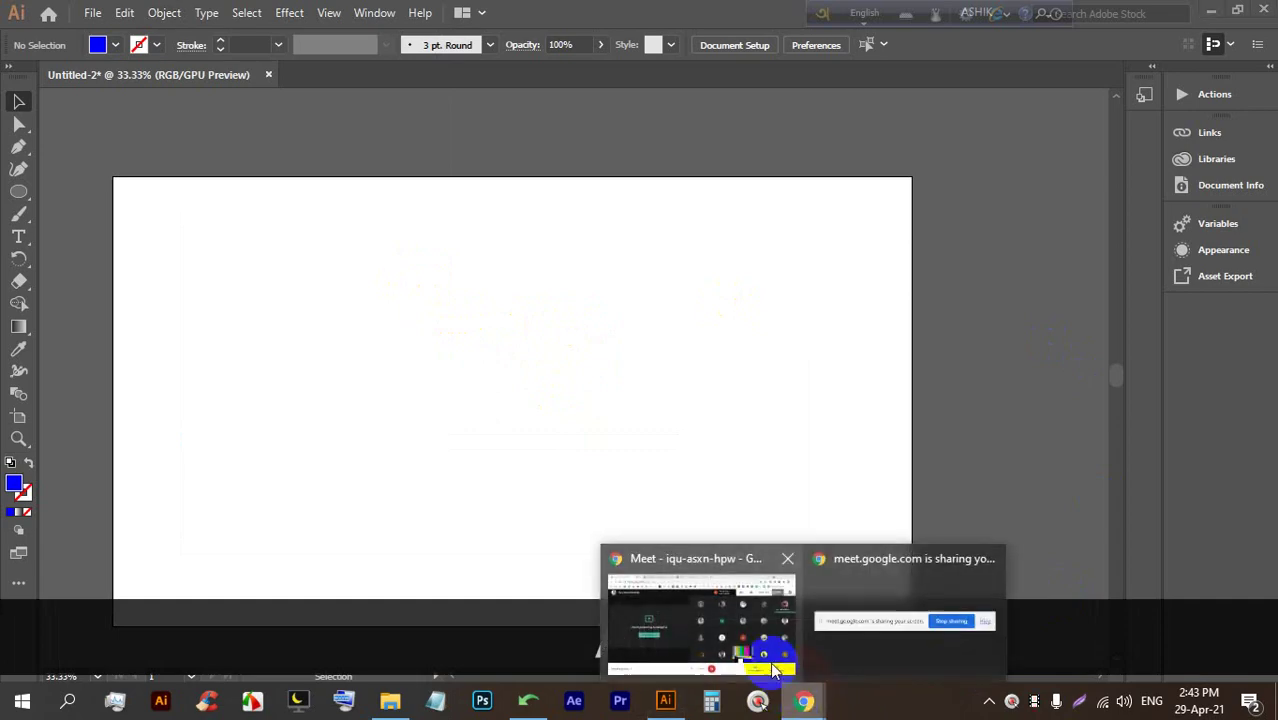
{"action": "left_click", "coordinate": [762, 616]}
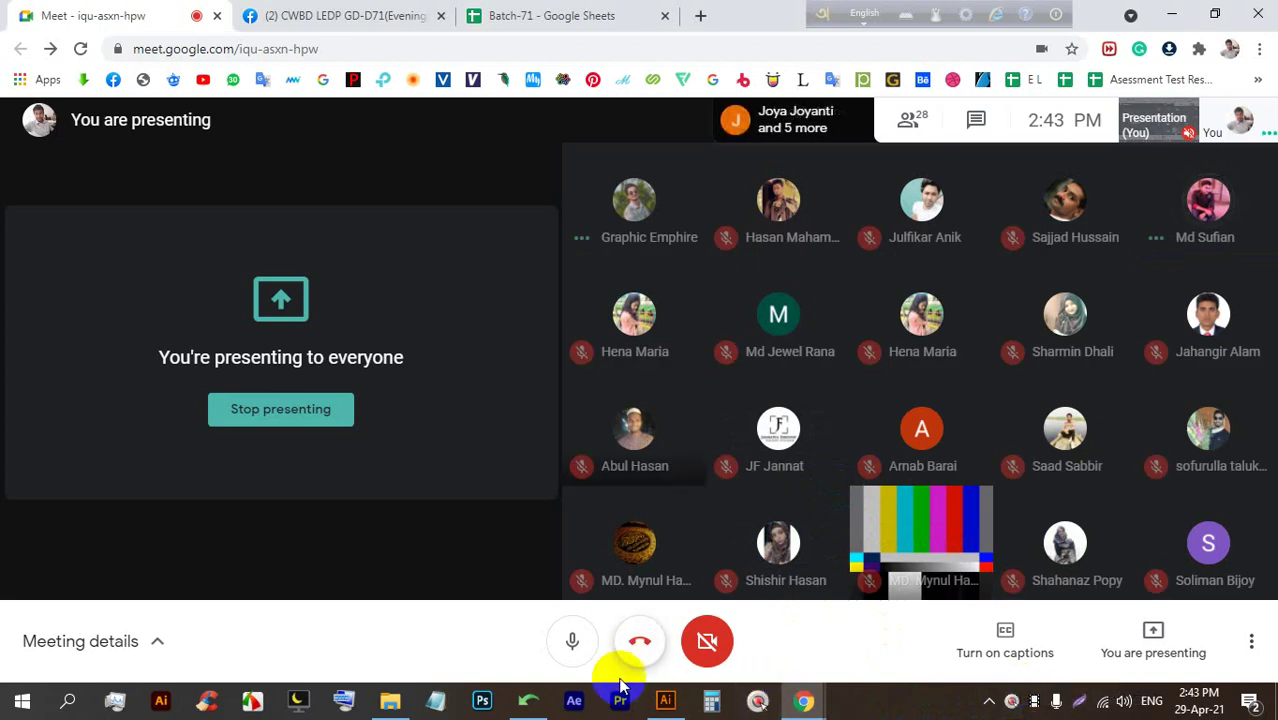
{"action": "left_click", "coordinate": [660, 704]}
{"action": "scroll", "coordinate": [431, 377], "scroll_direction": "up", "scroll_amount": 2}
{"action": "scroll", "coordinate": [280, 288], "scroll_direction": "down", "scroll_amount": 2}
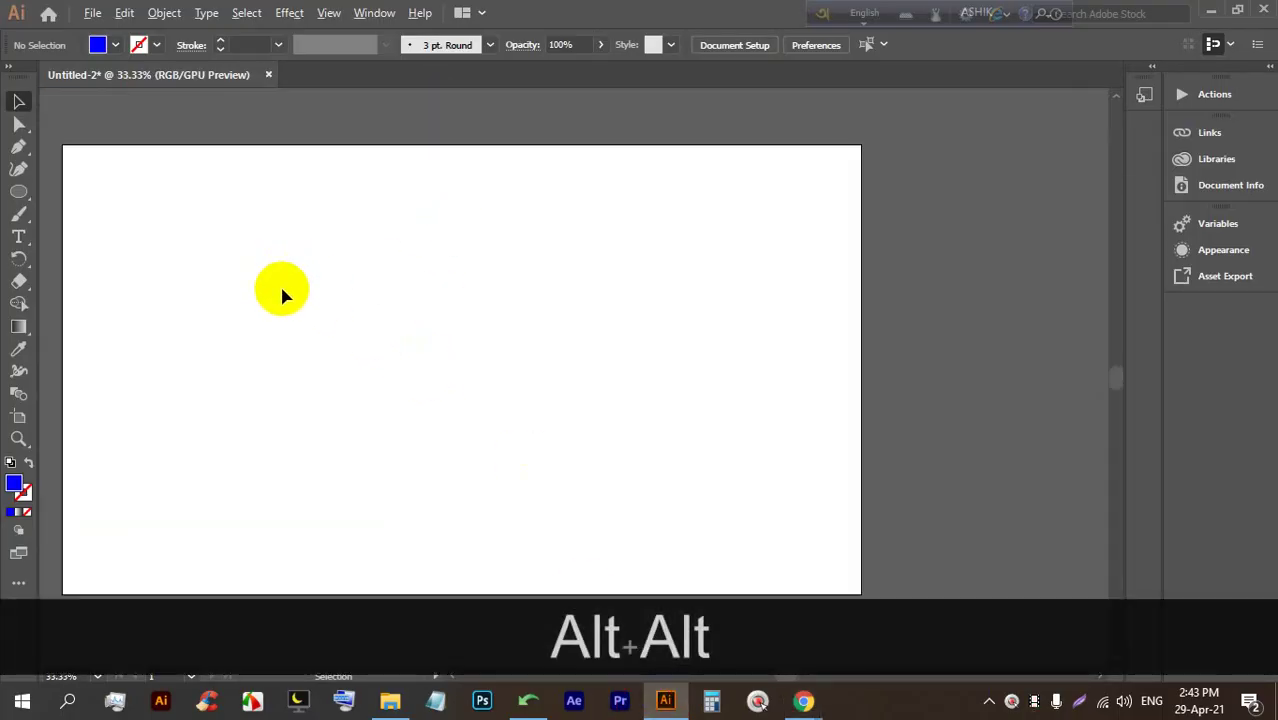
Display the Pathfinder controls and float them over the upper right area of the canvas
{"action": "scroll", "coordinate": [240, 134], "scroll_direction": "up", "scroll_amount": 1}
{"action": "left_click", "coordinate": [372, 14]}
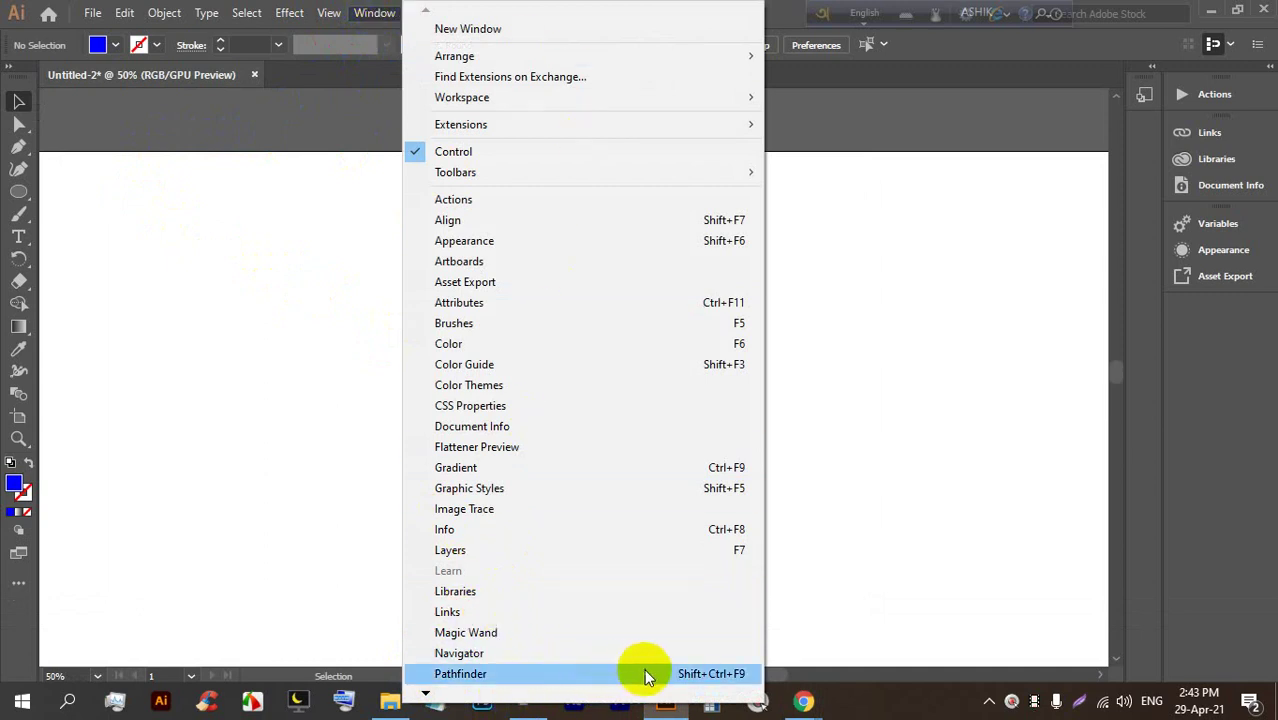
{"action": "left_click", "coordinate": [721, 676]}
{"action": "left_click_drag", "start_coordinate": [1066, 110], "coordinate": [967, 137]}
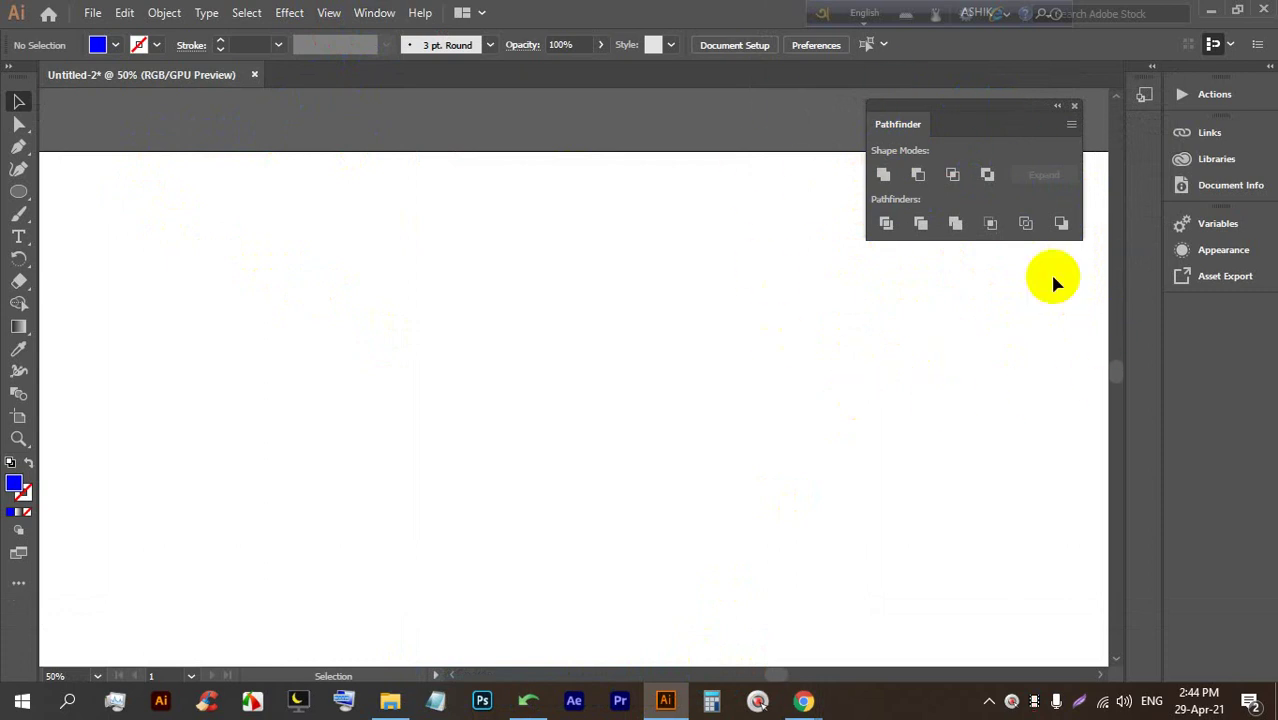
{"action": "left_click_drag", "start_coordinate": [968, 117], "coordinate": [970, 113]}
{"action": "left_click", "coordinate": [178, 12]}
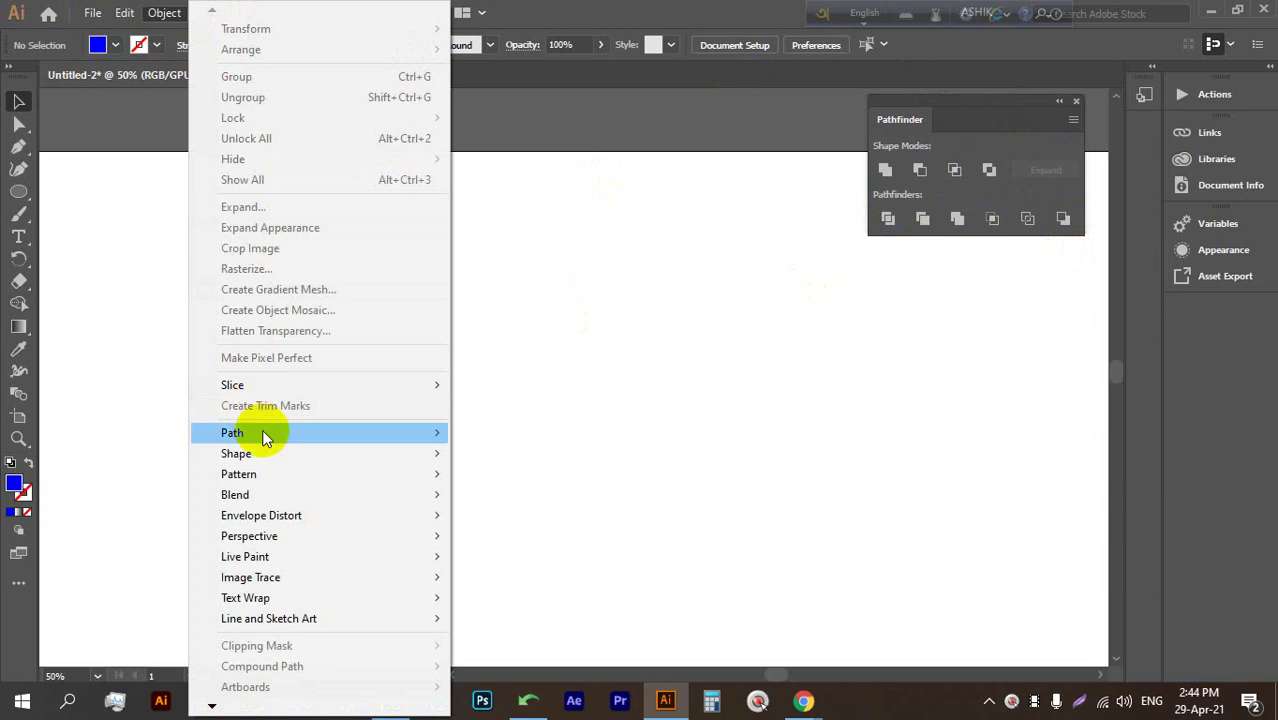
{"action": "mouse_move", "coordinate": [262, 432]}
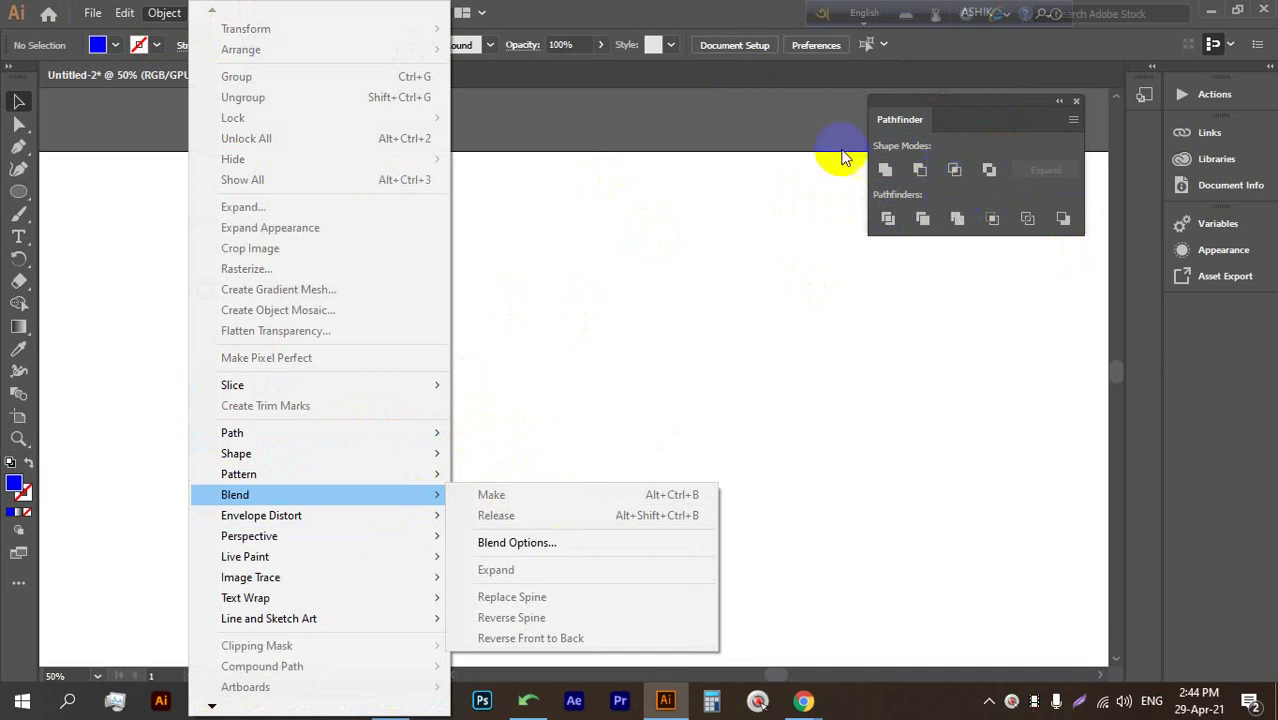
{"action": "left_click", "coordinate": [674, 220]}
{"action": "left_click", "coordinate": [936, 115]}
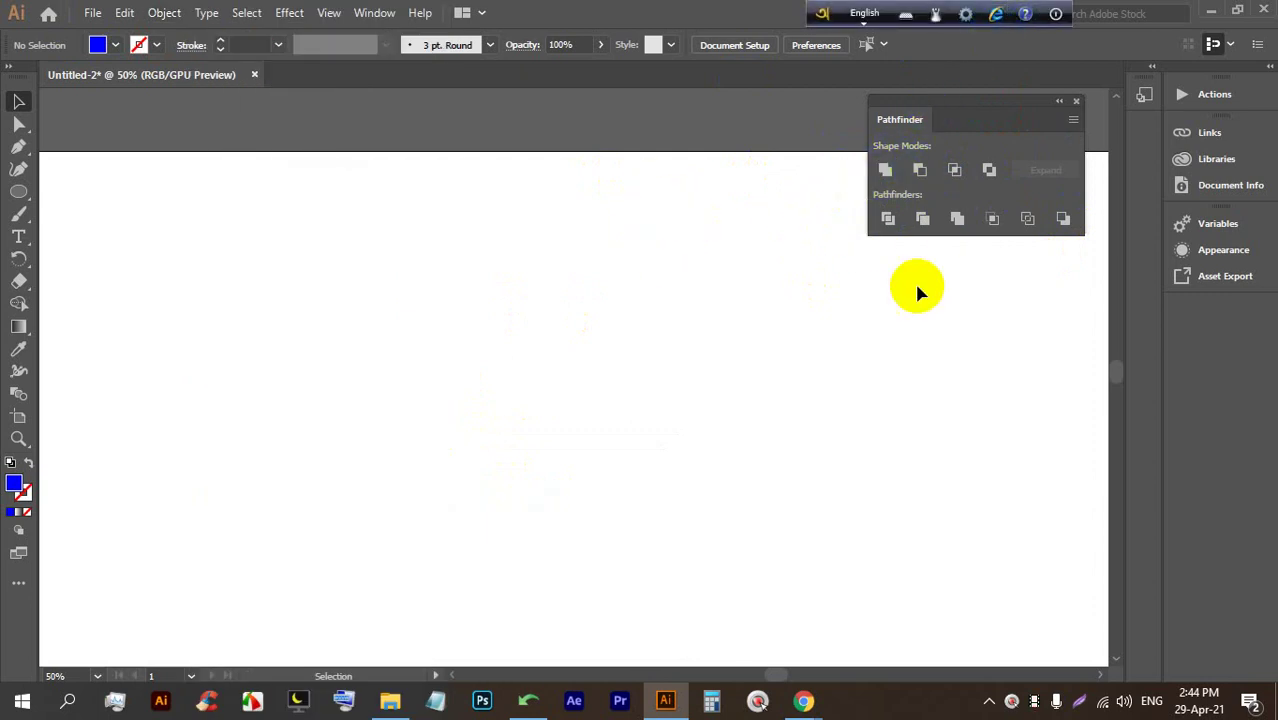
Draw a blue circle about 292 px in diameter near the artboard's upper-left area
{"action": "left_click", "coordinate": [20, 195]}
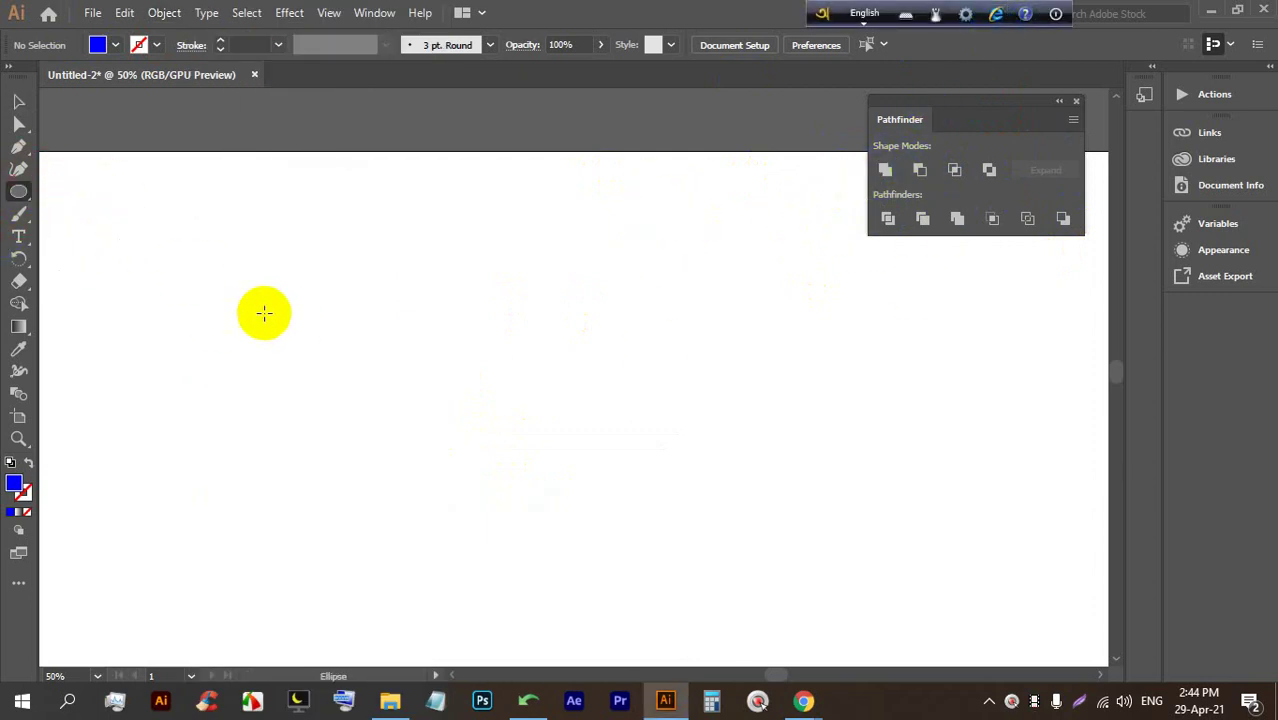
{"action": "left_click_drag", "start_coordinate": [188, 234], "coordinate": [288, 416]}
{"action": "left_click", "coordinate": [18, 101]}
{"action": "left_click_drag", "start_coordinate": [316, 353], "coordinate": [265, 333]}
Duplicate the blue circle to its right so that the two overlap, and fill the copy red
{"action": "left_click_drag", "start_coordinate": [245, 308], "coordinate": [349, 305]}
{"action": "left_click", "coordinate": [100, 45]}
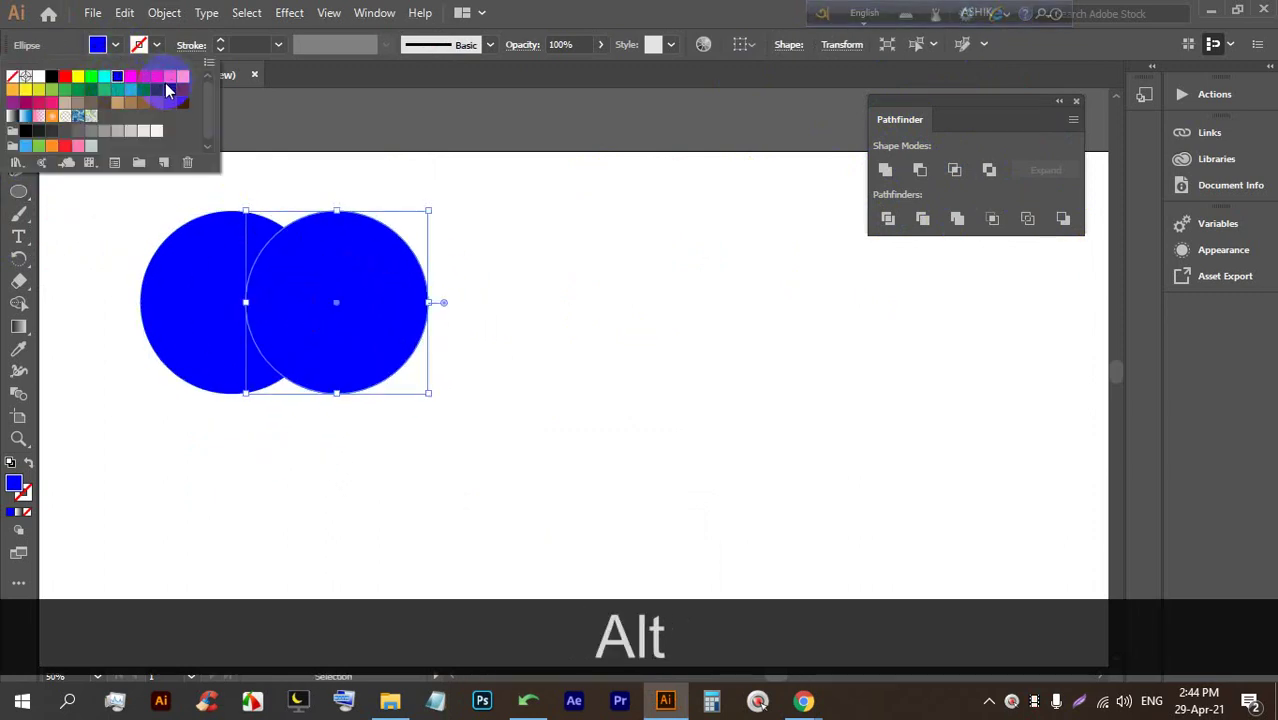
{"action": "left_click", "coordinate": [160, 78]}
{"action": "left_click", "coordinate": [500, 219]}
{"action": "left_click", "coordinate": [500, 219]}
{"action": "left_click", "coordinate": [341, 265]}
{"action": "left_click", "coordinate": [434, 322]}
Duplicate the red circle so the copy overlaps both circles from below, and fill the copy yellow
{"action": "left_click_drag", "start_coordinate": [328, 280], "coordinate": [337, 338]}
{"action": "left_click_drag", "start_coordinate": [268, 403], "coordinate": [268, 404]}
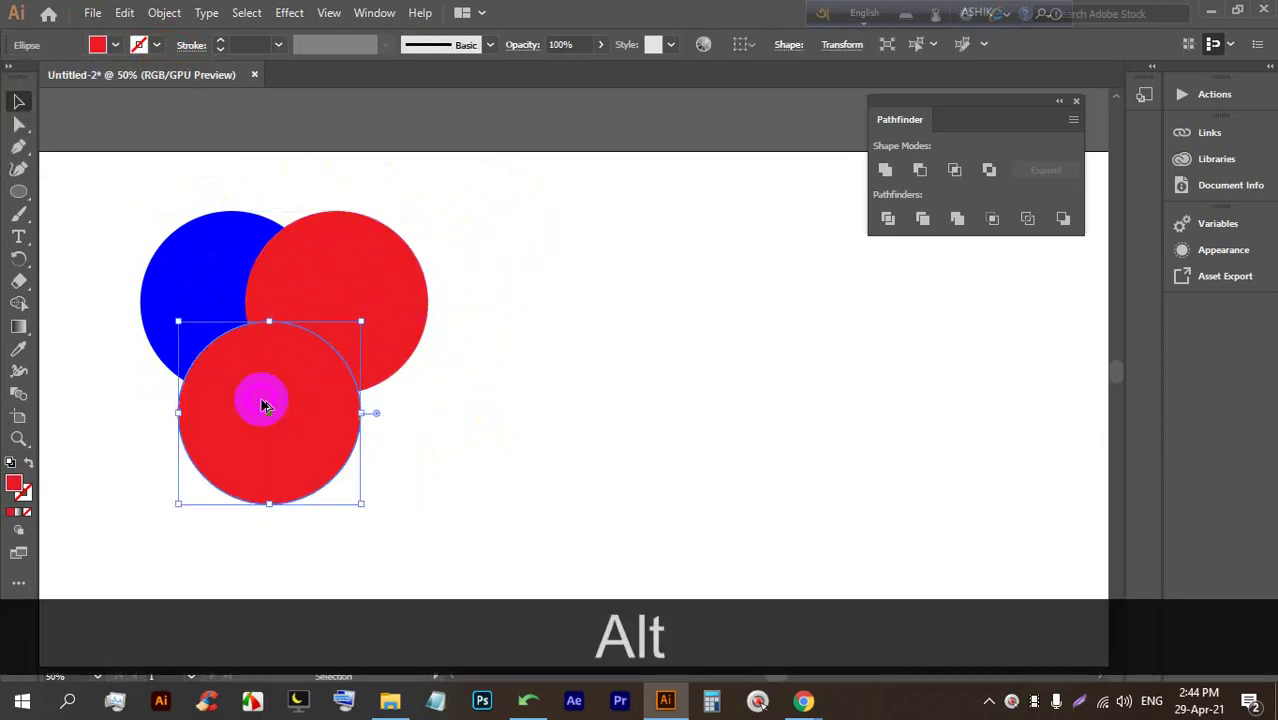
{"action": "left_click", "coordinate": [115, 45]}
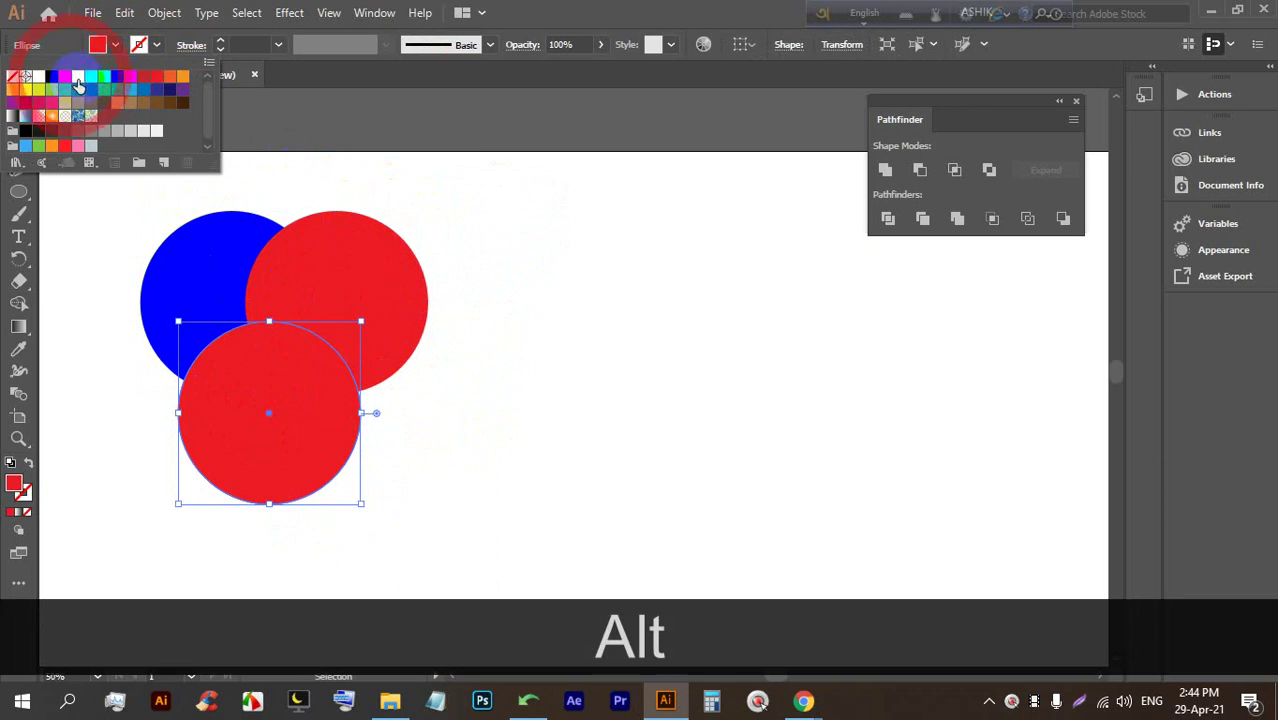
{"action": "left_click", "coordinate": [26, 89]}
{"action": "left_click", "coordinate": [573, 285]}
Change the blue circle's fill to black
{"action": "left_click", "coordinate": [188, 267]}
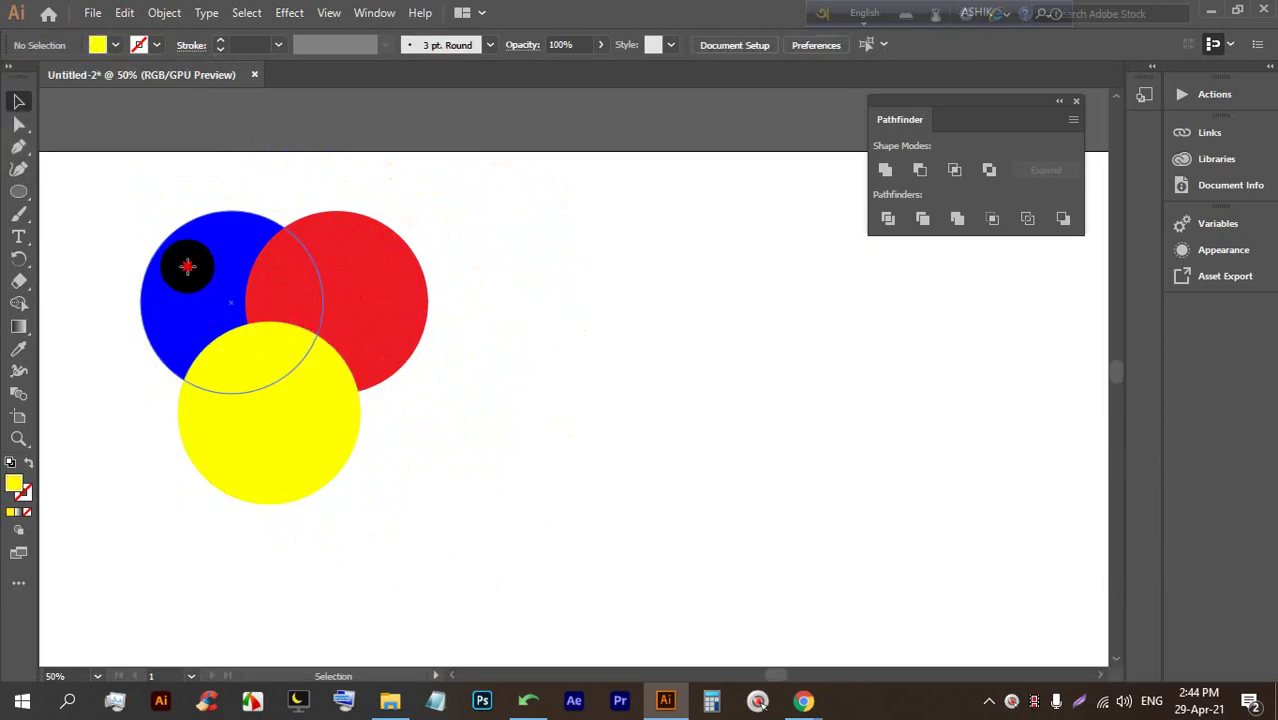
{"action": "left_click", "coordinate": [115, 45]}
{"action": "left_click", "coordinate": [50, 73]}
{"action": "left_click", "coordinate": [420, 229]}
Nudge the red circle slightly down and right, and duplicate the three-circle cluster to its lower right
{"action": "left_click_drag", "start_coordinate": [356, 292], "coordinate": [361, 298]}
{"action": "left_click_drag", "start_coordinate": [509, 488], "coordinate": [806, 449]}
Unite the three circles of the original cluster into one shape with Pathfinder, shift it slightly, and undo the shift
{"action": "left_click_drag", "start_coordinate": [485, 451], "coordinate": [222, 228]}
{"action": "left_click", "coordinate": [903, 121]}
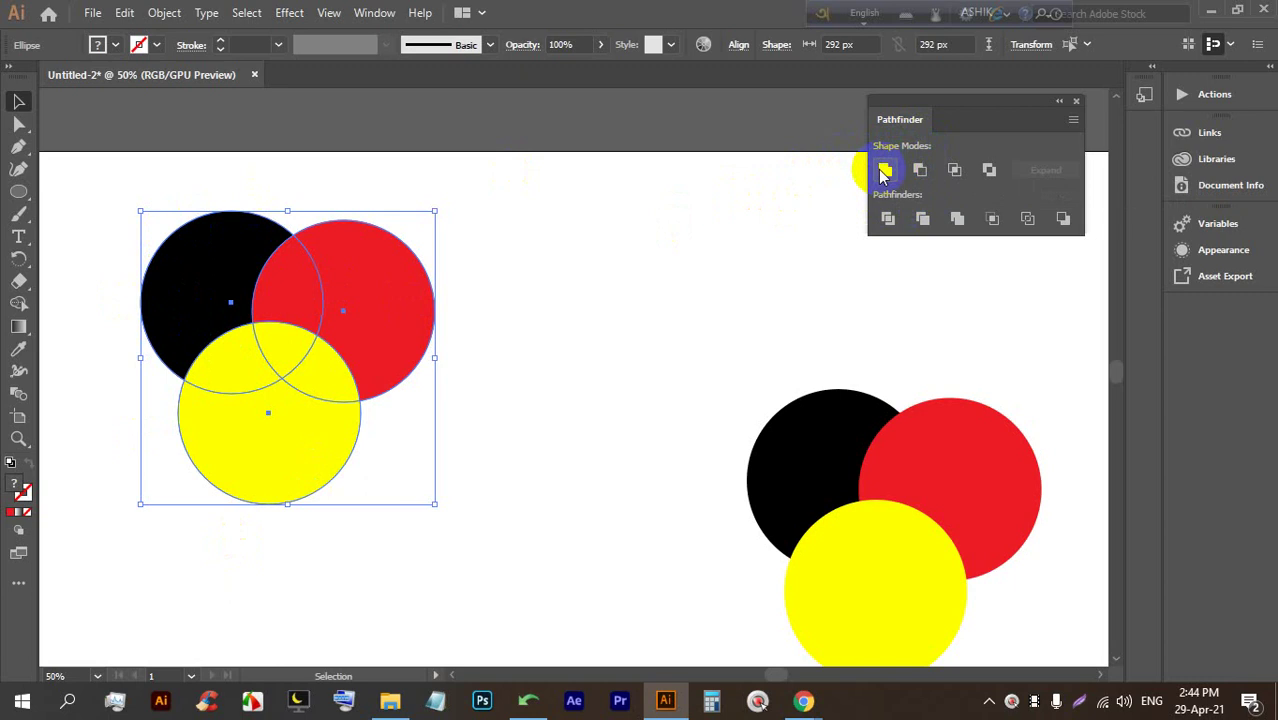
{"action": "left_click", "coordinate": [884, 174]}
{"action": "left_click", "coordinate": [536, 276]}
{"action": "mouse_move", "coordinate": [351, 366]}
{"action": "left_mouse_down"}
{"action": "mouse_move", "coordinate": [322, 334]}
{"action": "mouse_move", "coordinate": [326, 374]}
{"action": "mouse_move", "coordinate": [334, 365]}
{"action": "left_mouse_up"}
{"action": "key", "text": "ctrl+z"}
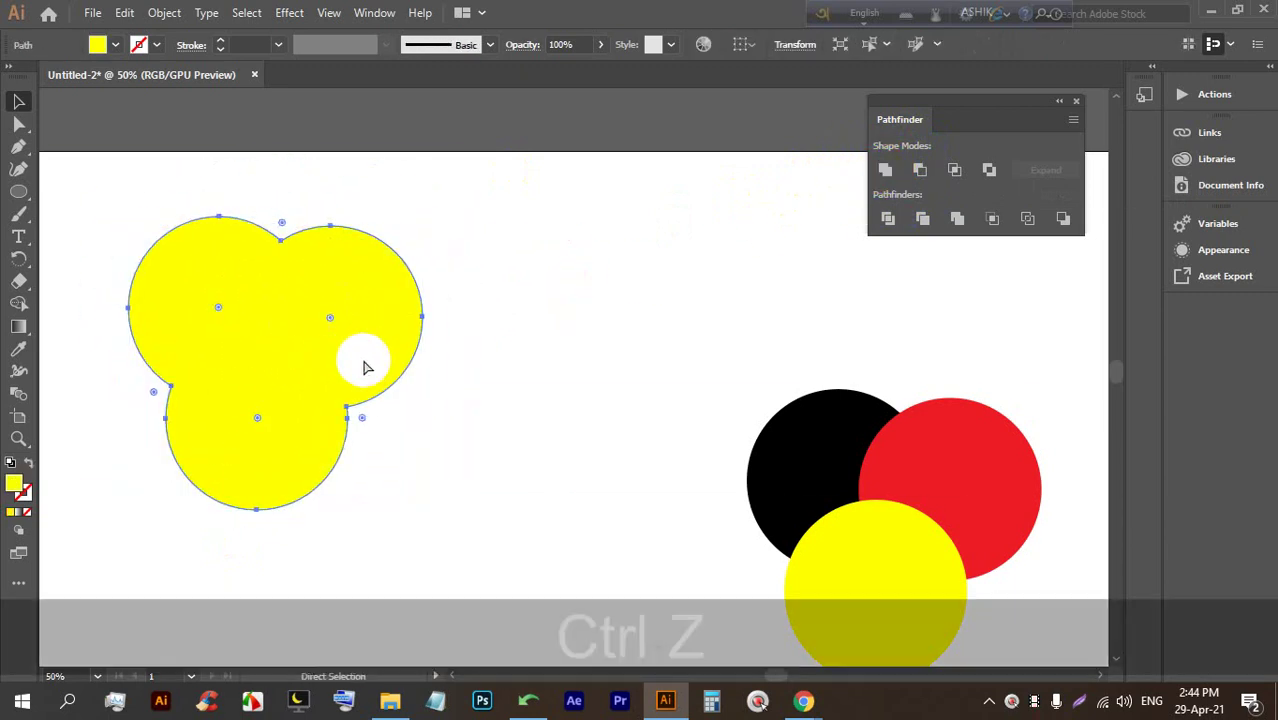
Undo uniting the original cluster, back to three separate overlapping circles
{"action": "key", "text": "ctrl+z"}
{"action": "key", "text": "ctrl+z"}
{"action": "key", "text": "ctrl+z"}
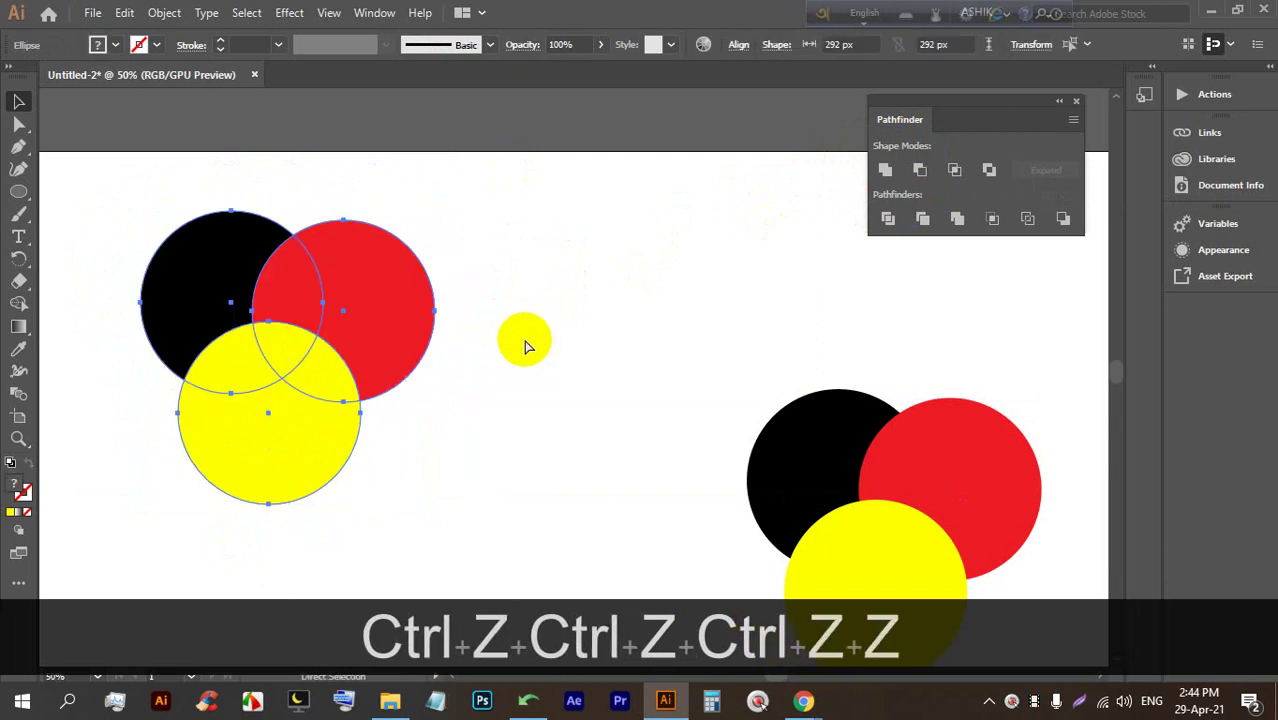
Select the original cluster's three circles and try Pathfinder Minus Front on them twice, undoing it each time
{"action": "left_click", "coordinate": [386, 357]}
{"action": "left_click_drag", "start_coordinate": [519, 486], "coordinate": [222, 240]}
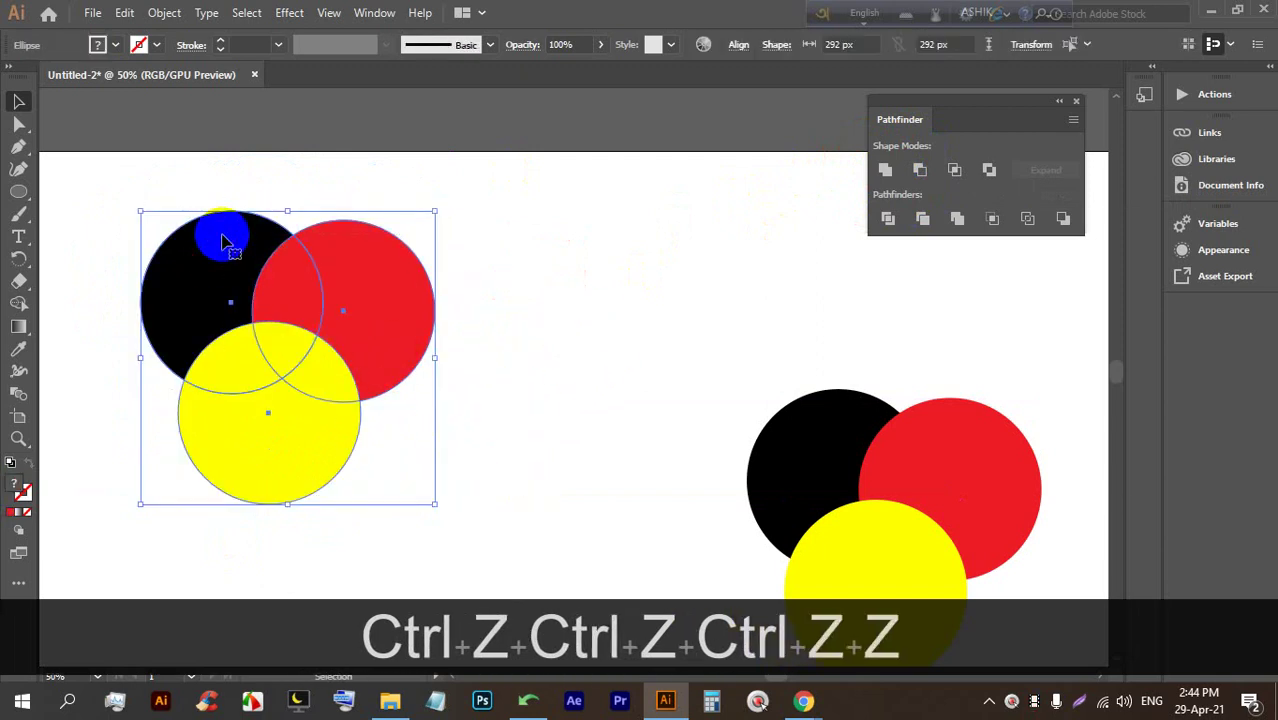
{"action": "left_click", "coordinate": [906, 158]}
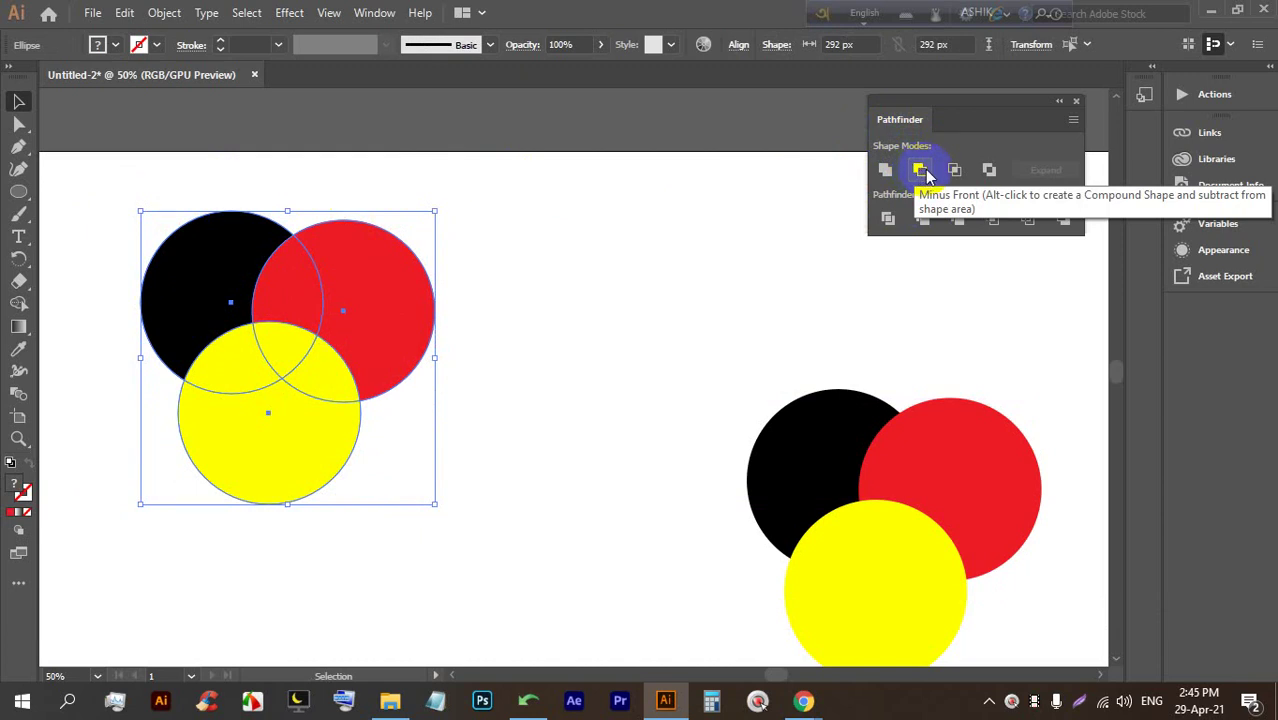
{"action": "left_click", "coordinate": [926, 175]}
{"action": "key", "text": "ctrl+z"}
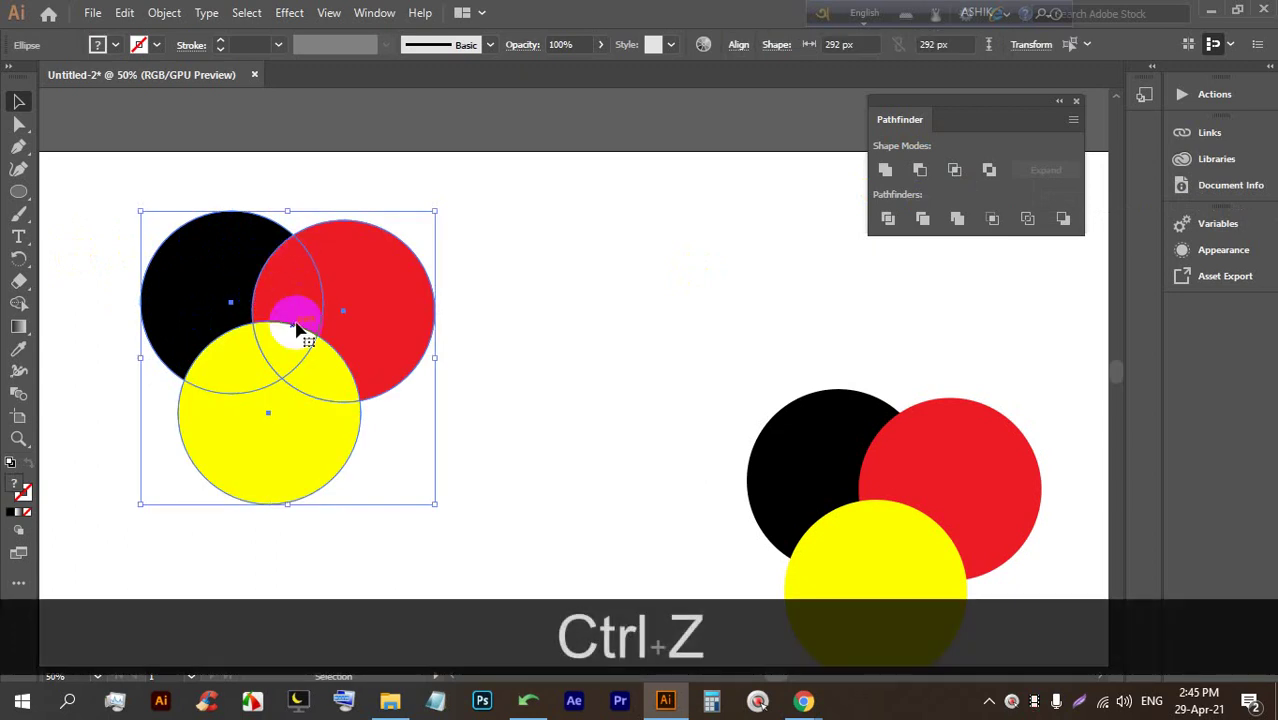
{"action": "left_click", "coordinate": [924, 163]}
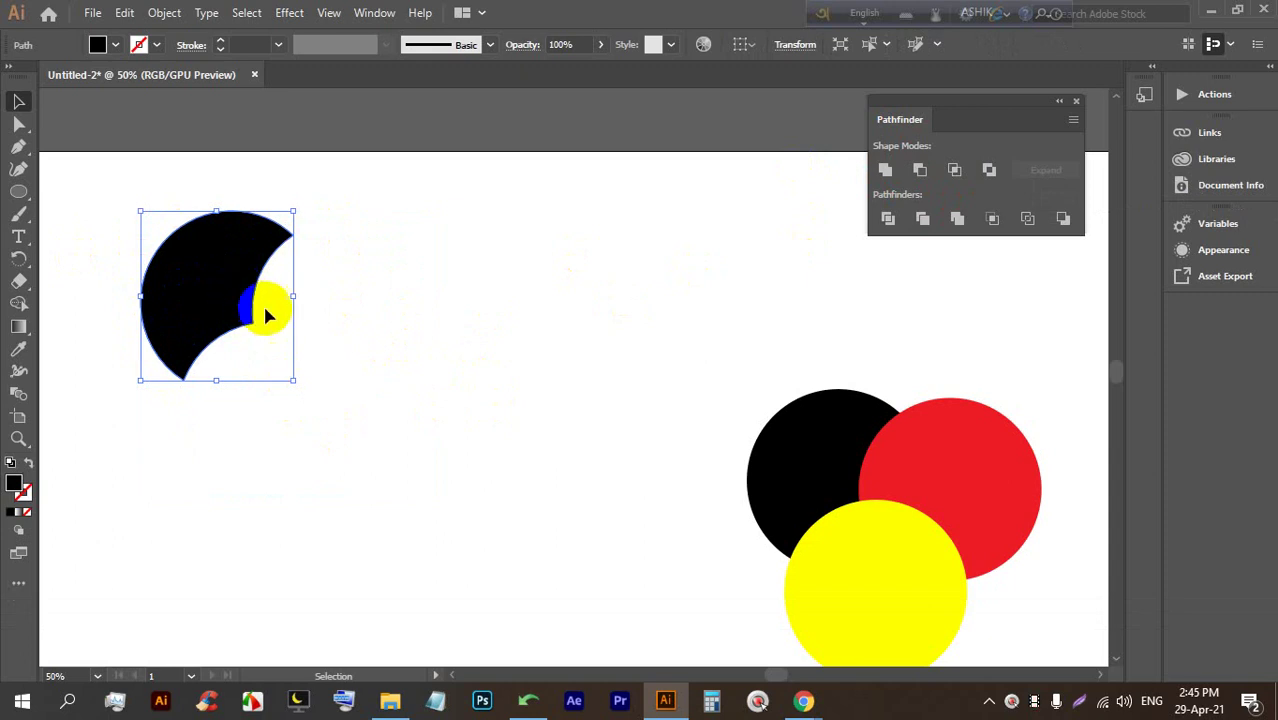
{"action": "key", "text": "ctrl+z"}
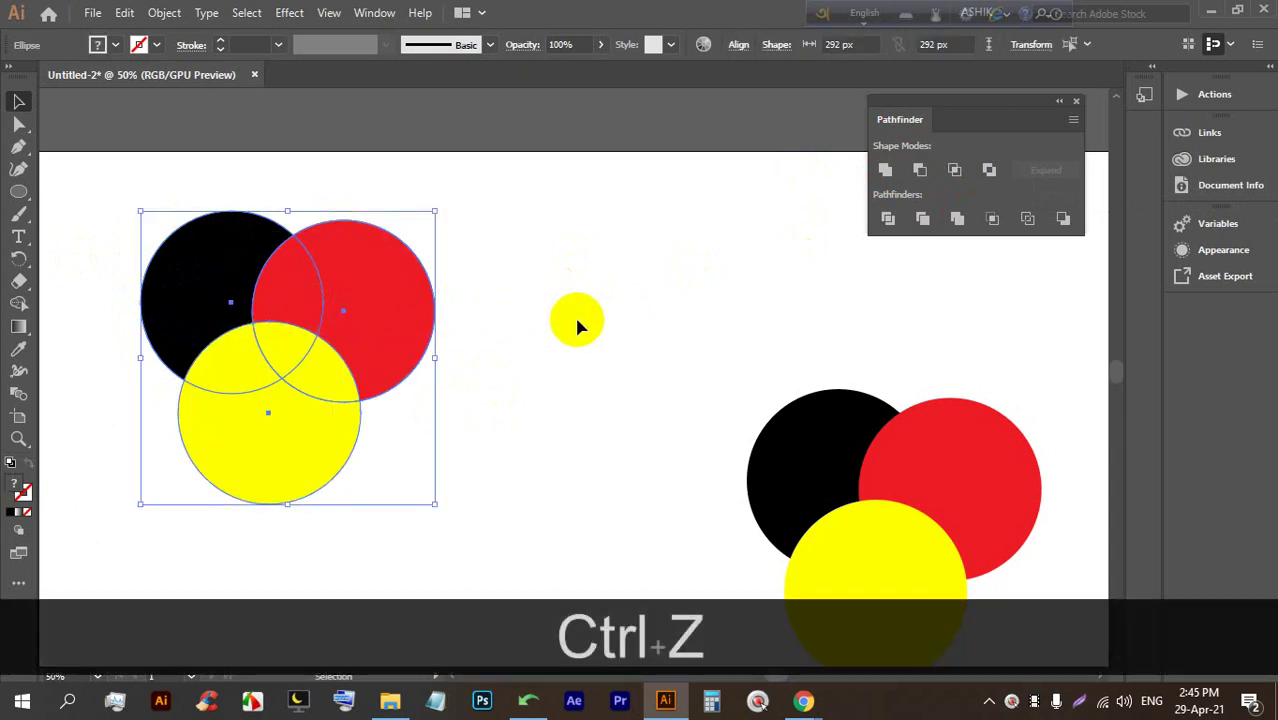
Switch to Chrome to check the Google Meet call, return to Illustrator and clear the selection
{"action": "left_click", "coordinate": [806, 701]}
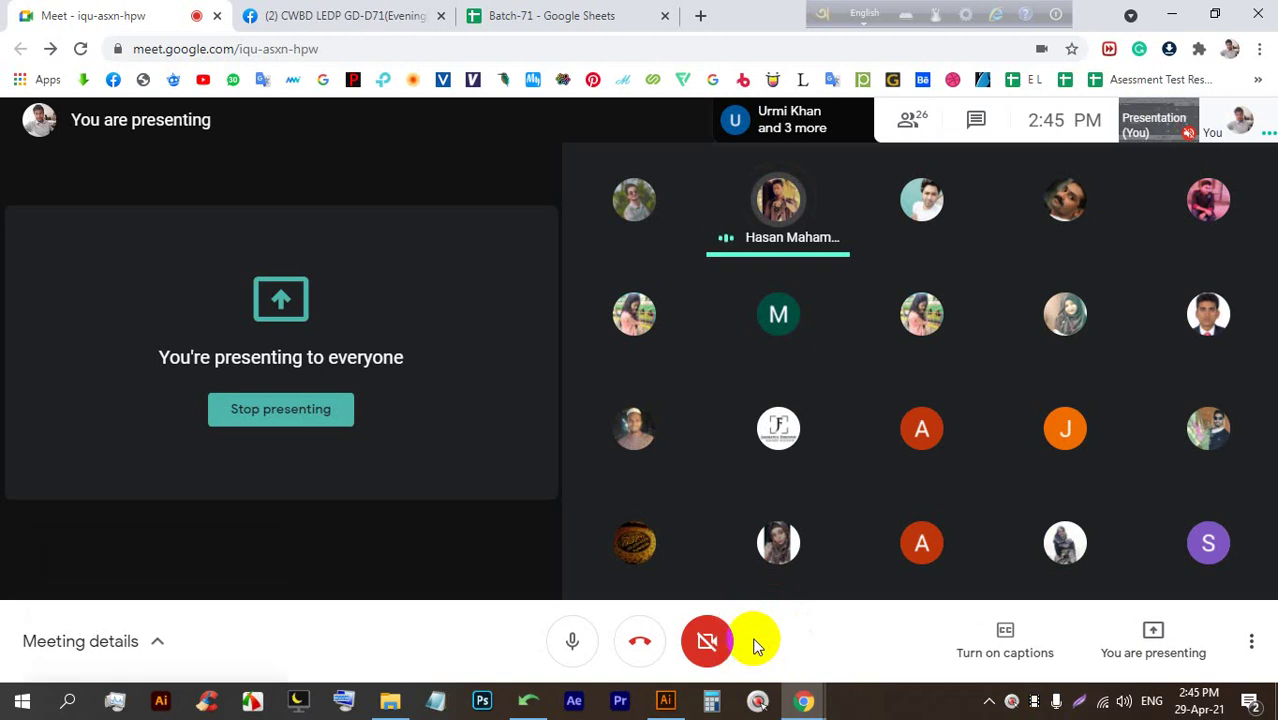
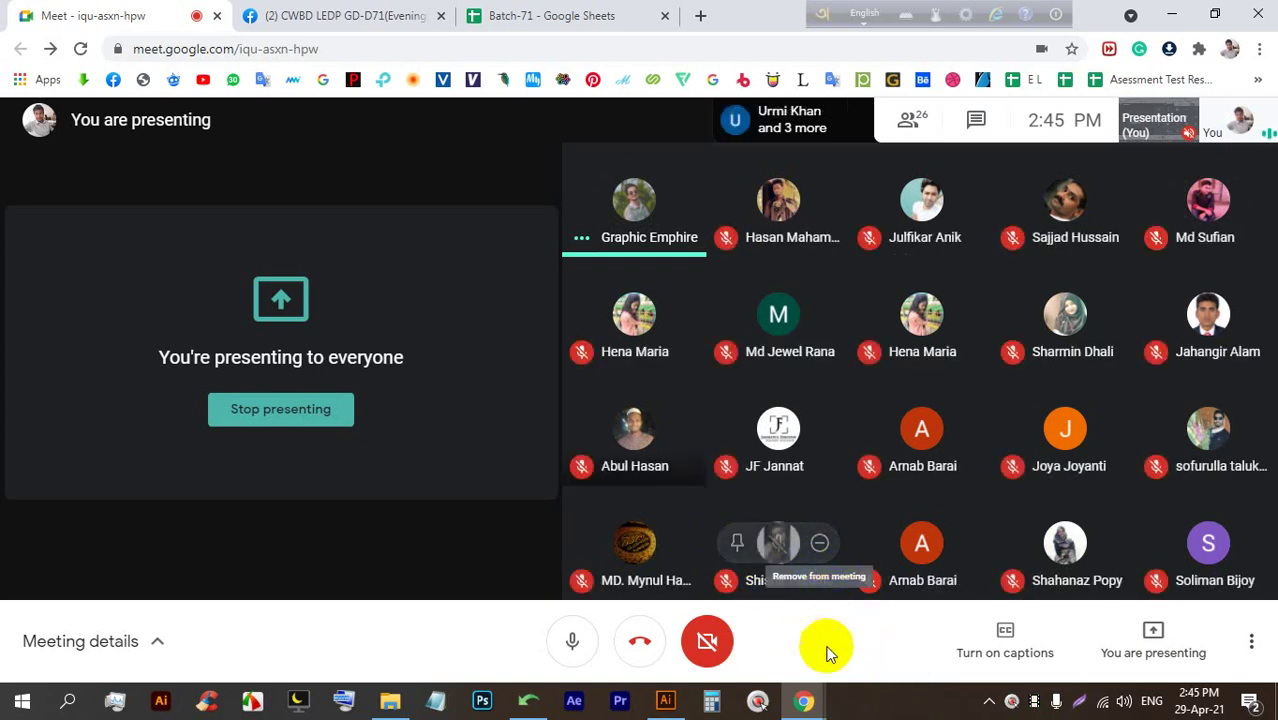
{"action": "left_click", "coordinate": [665, 700]}
{"action": "left_click", "coordinate": [542, 333]}
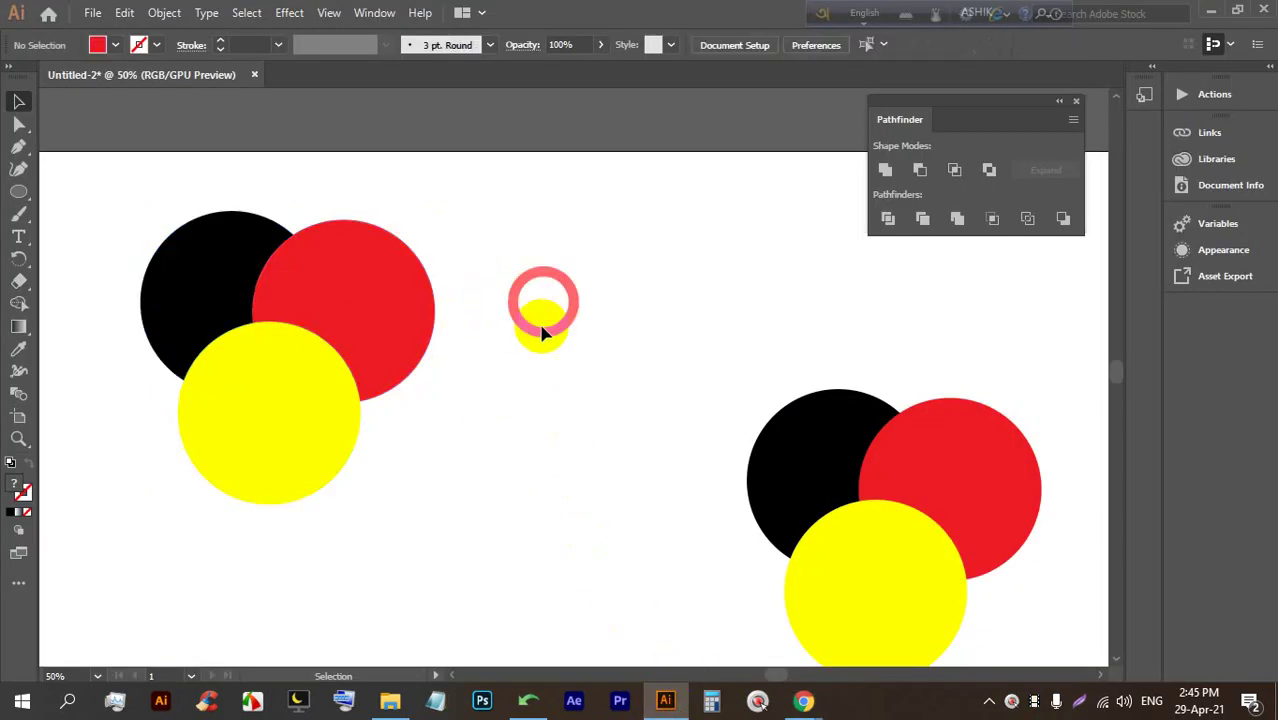
Reselect the original cluster's circles, subtract the front shapes from the black circle with Minus Front once more, and undo it
{"action": "scroll", "coordinate": [125, 277], "scroll_direction": "up", "scroll_amount": 1}
{"action": "left_click", "coordinate": [381, 271]}
{"action": "left_click", "coordinate": [228, 277]}
{"action": "left_click_drag", "start_coordinate": [597, 492], "coordinate": [145, 175]}
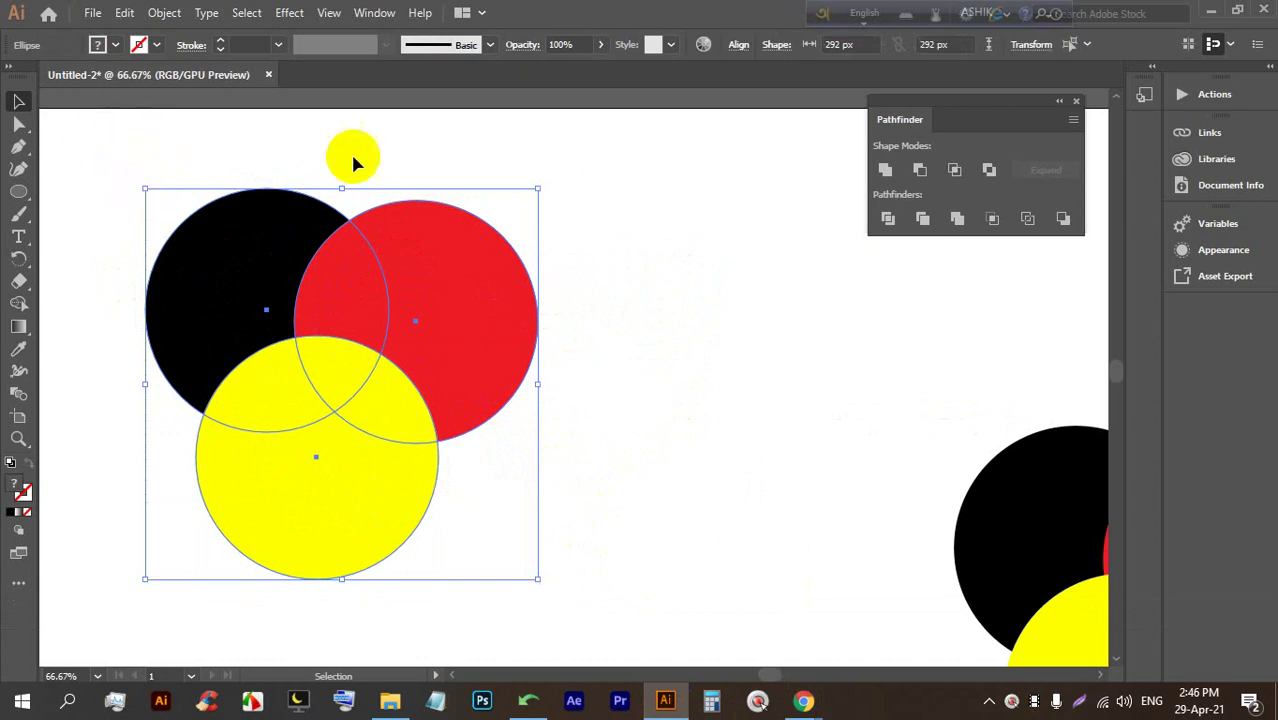
{"action": "left_click", "coordinate": [922, 172]}
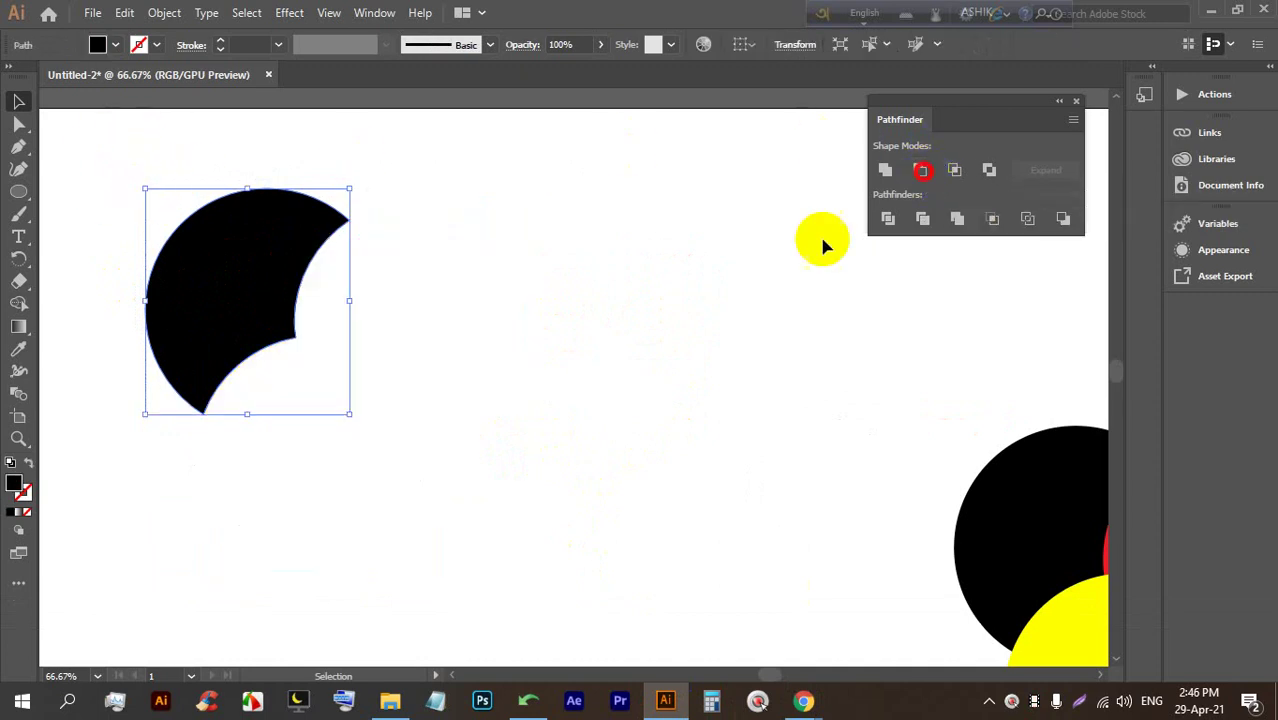
{"action": "key", "text": "ctrl+z"}
Try Pathfinder Intersect on the three circles of the original cluster and undo it
{"action": "left_click", "coordinate": [615, 335]}
{"action": "left_click", "coordinate": [475, 346]}
{"action": "left_click", "coordinate": [648, 495]}
{"action": "left_click_drag", "start_coordinate": [648, 495], "coordinate": [222, 214]}
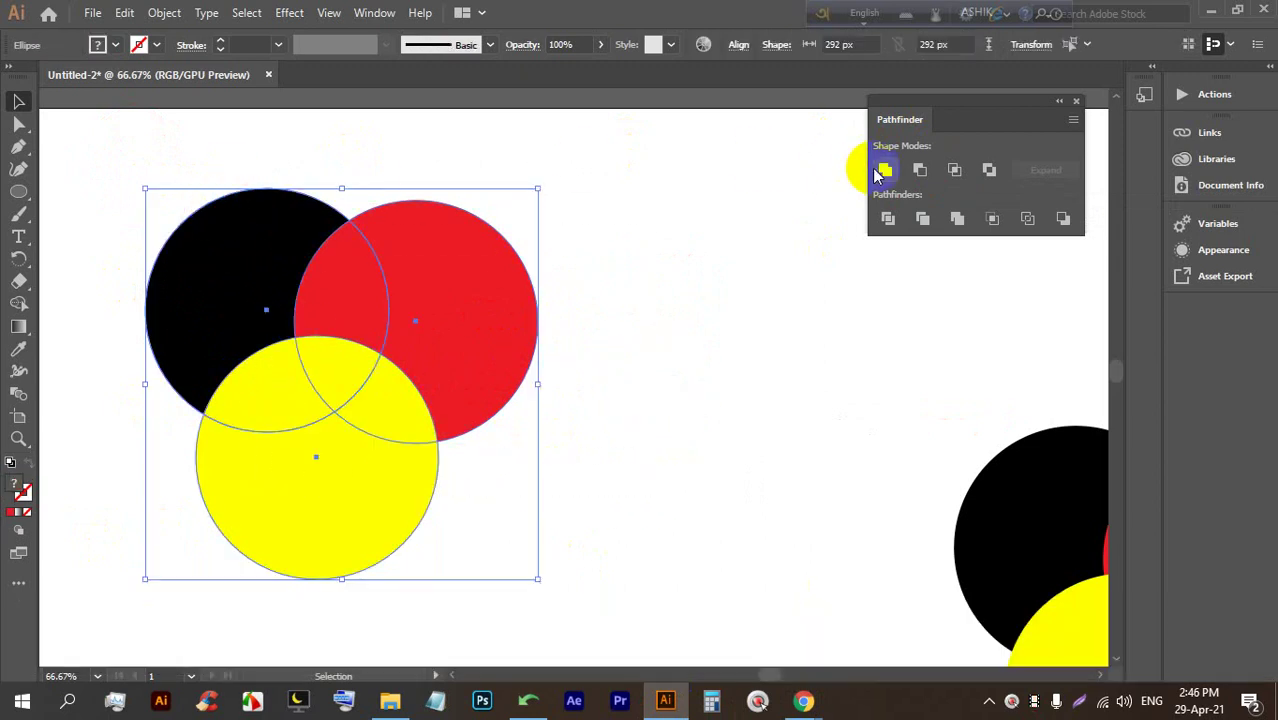
{"action": "left_click", "coordinate": [955, 172]}
{"action": "key", "text": "ctrl+z"}
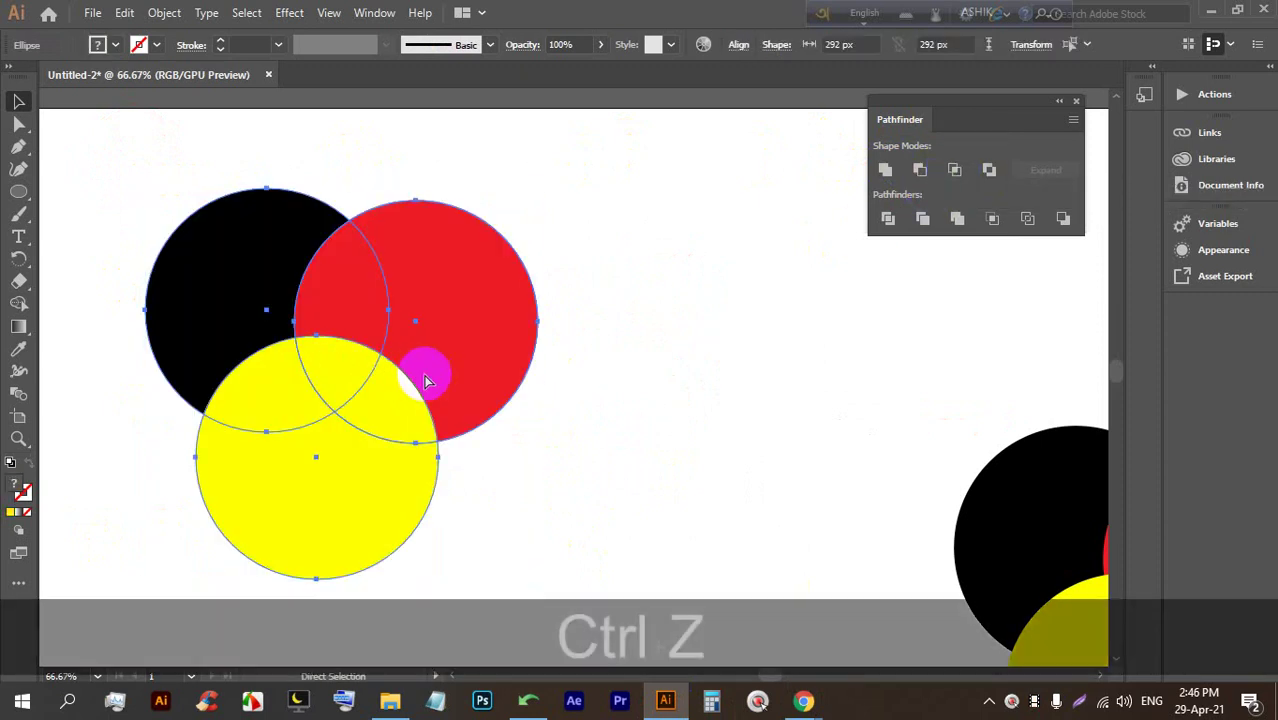
{"action": "scroll", "coordinate": [350, 385], "scroll_direction": "up", "scroll_amount": 1, "text": "alt"}
{"action": "scroll", "coordinate": [350, 385], "scroll_direction": "up", "scroll_amount": 1, "text": "alt"}
{"action": "scroll", "coordinate": [314, 328], "scroll_direction": "down", "scroll_amount": 2, "text": "alt"}
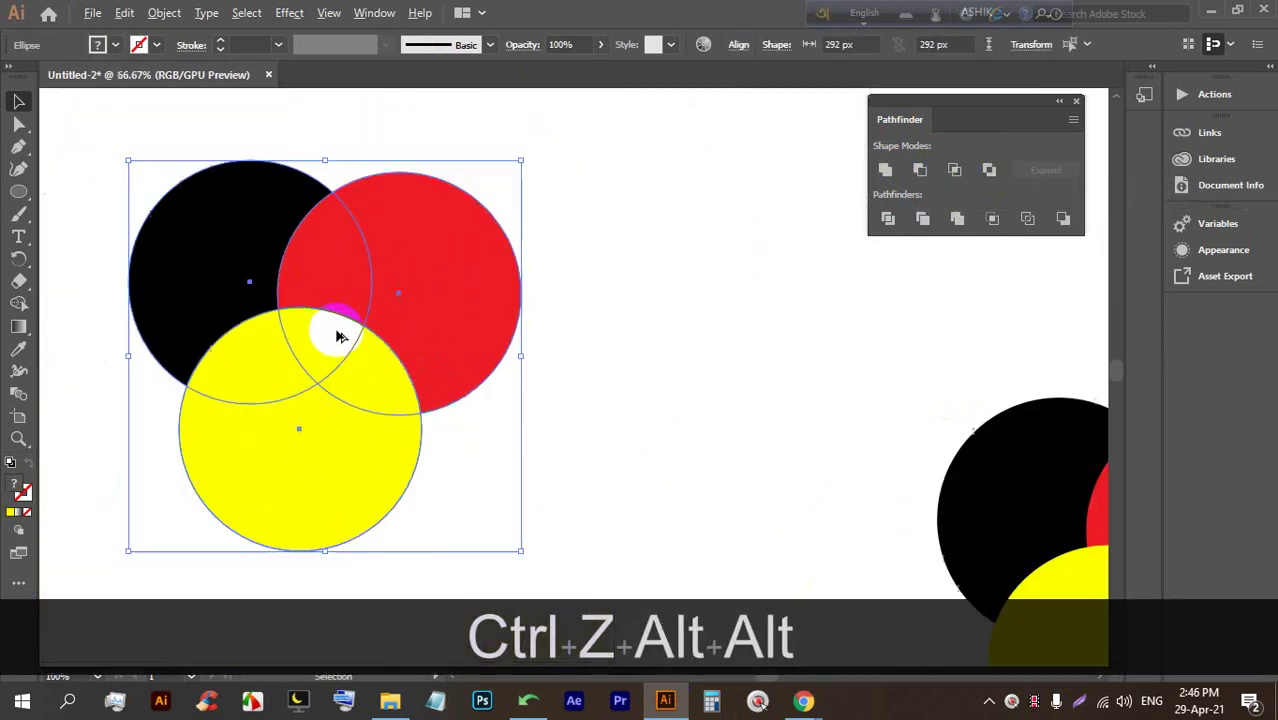
Align the original cluster's black and red circles to each other by their vertical centers
{"action": "left_click", "coordinate": [541, 343]}
{"action": "left_click_drag", "start_coordinate": [490, 375], "coordinate": [678, 391]}
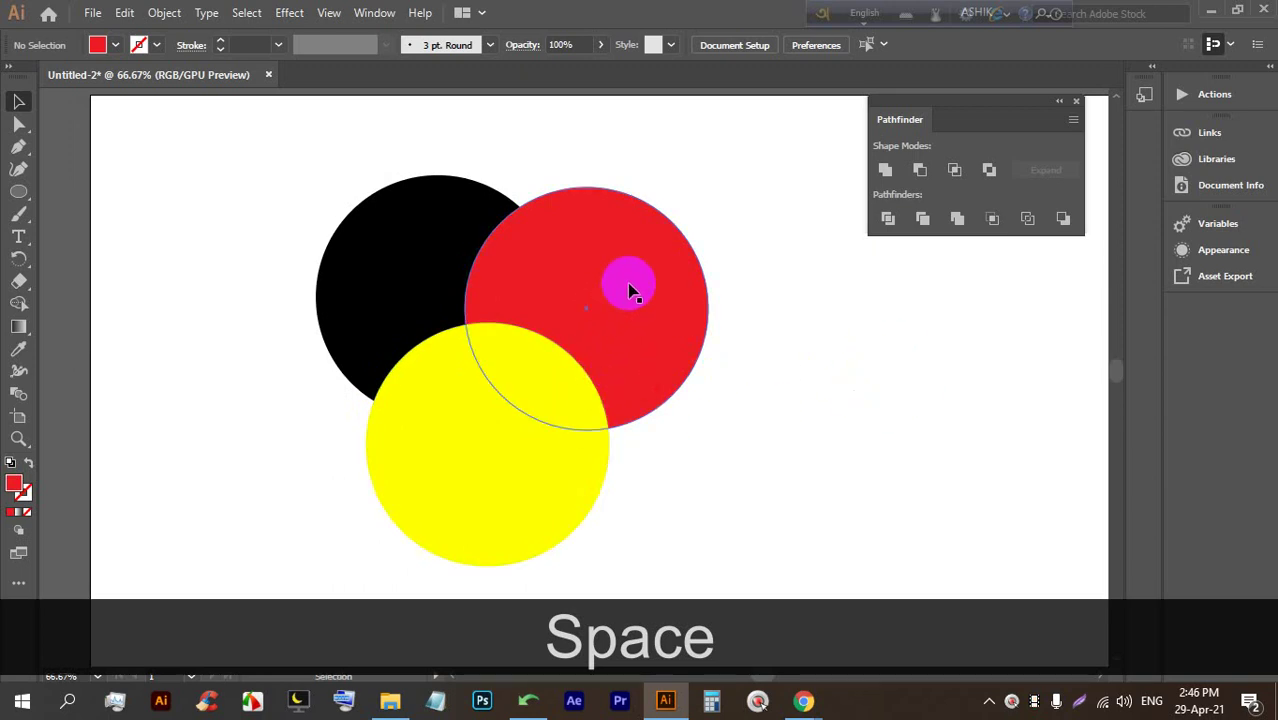
{"action": "left_click", "coordinate": [640, 293]}
{"action": "left_click", "coordinate": [747, 223]}
{"action": "left_click_drag", "start_coordinate": [870, 285], "coordinate": [292, 145]}
{"action": "left_click", "coordinate": [738, 45]}
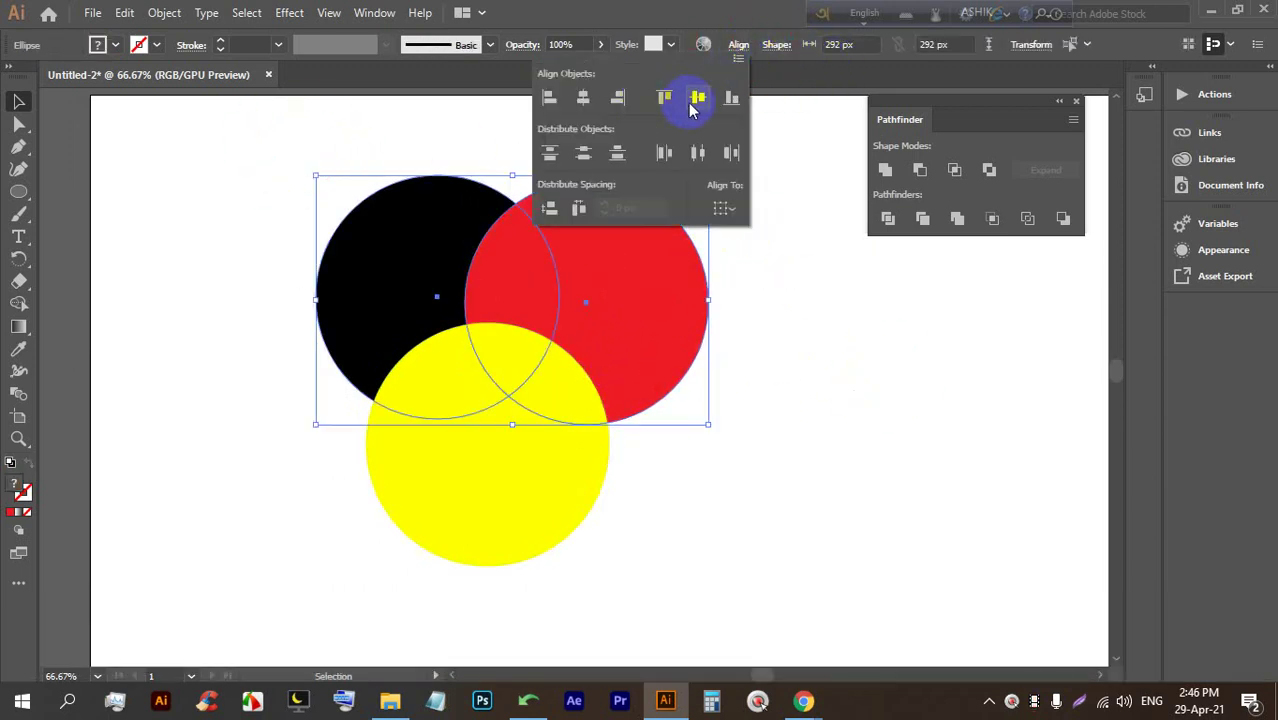
{"action": "left_click", "coordinate": [697, 98]}
Group the aligned black and red circles
{"action": "left_click", "coordinate": [822, 323]}
{"action": "left_click", "coordinate": [813, 314]}
{"action": "left_click_drag", "start_coordinate": [813, 265], "coordinate": [414, 200]}
{"action": "key", "text": "ctrl+g"}
{"action": "key", "text": "ctrl+g"}
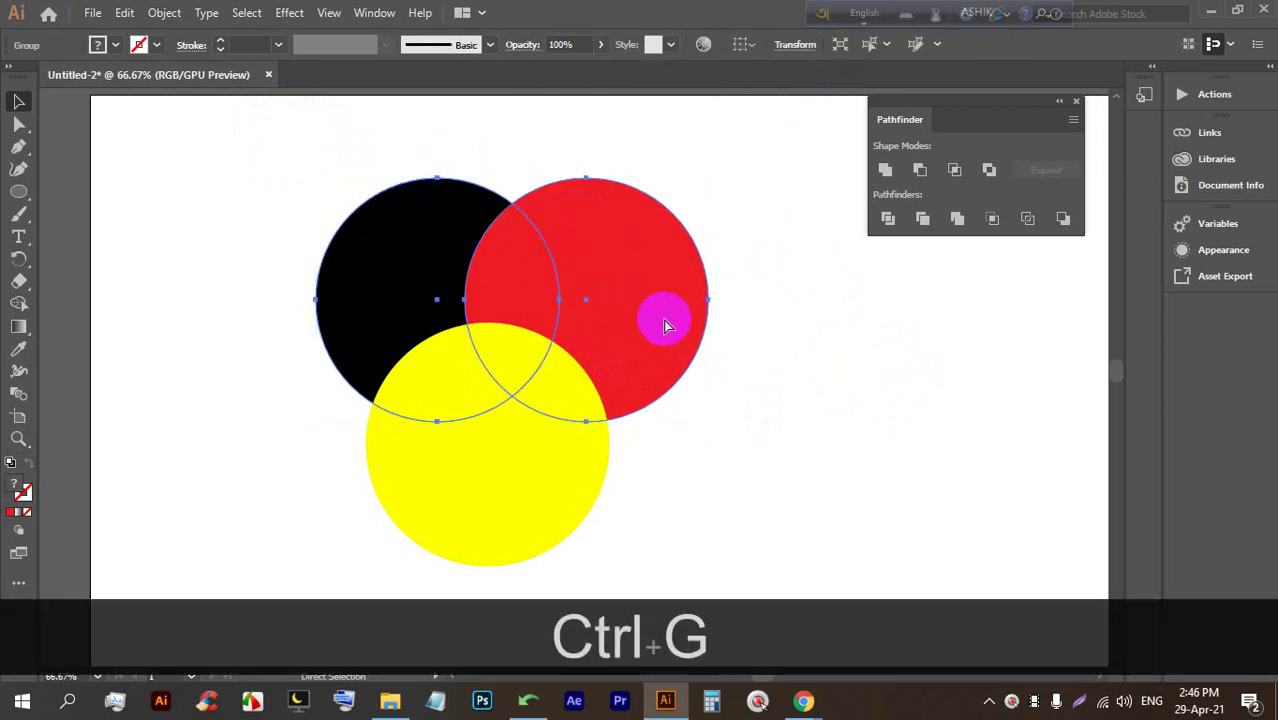
Move the yellow circle slightly up over the black and red group and center it horizontally with the group
{"action": "left_click", "coordinate": [783, 405]}
{"action": "left_click_drag", "start_coordinate": [465, 490], "coordinate": [500, 483]}
{"action": "left_click_drag", "start_coordinate": [755, 470], "coordinate": [300, 255]}
{"action": "left_click", "coordinate": [803, 47]}
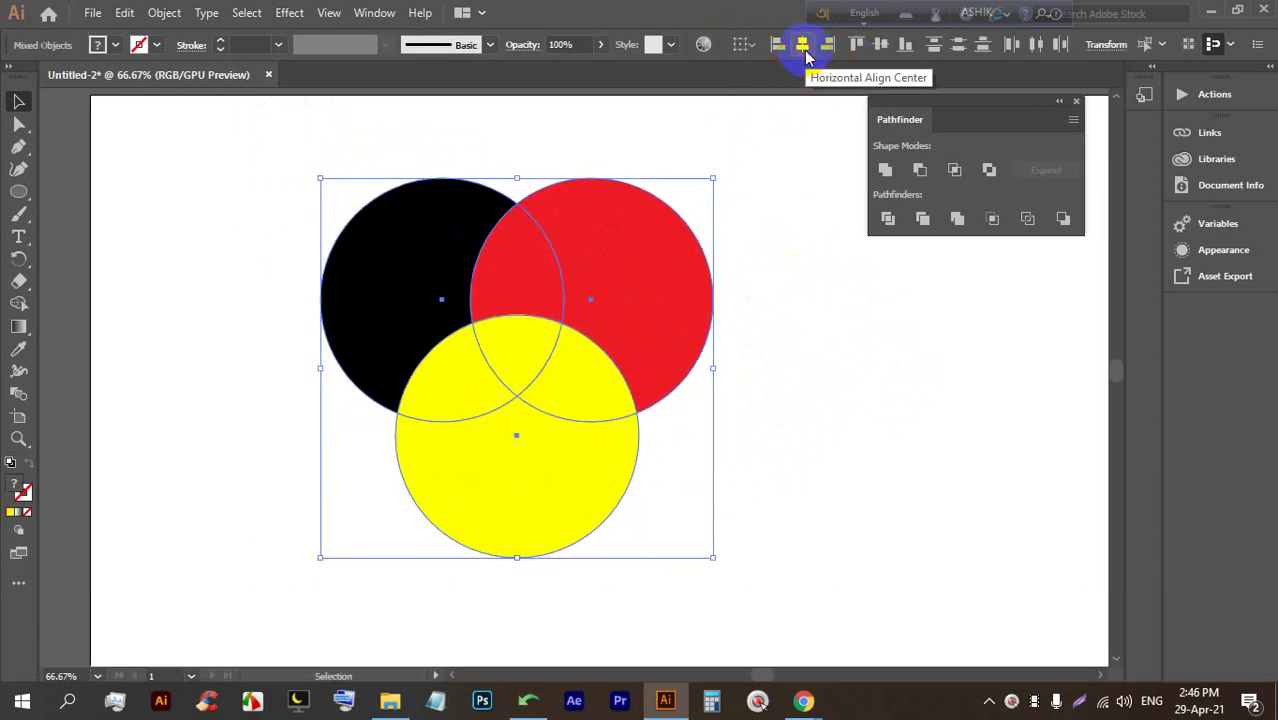
{"action": "left_click", "coordinate": [770, 432]}
{"action": "left_click_drag", "start_coordinate": [535, 478], "coordinate": [605, 495]}
{"action": "left_click_drag", "start_coordinate": [780, 485], "coordinate": [396, 303]}
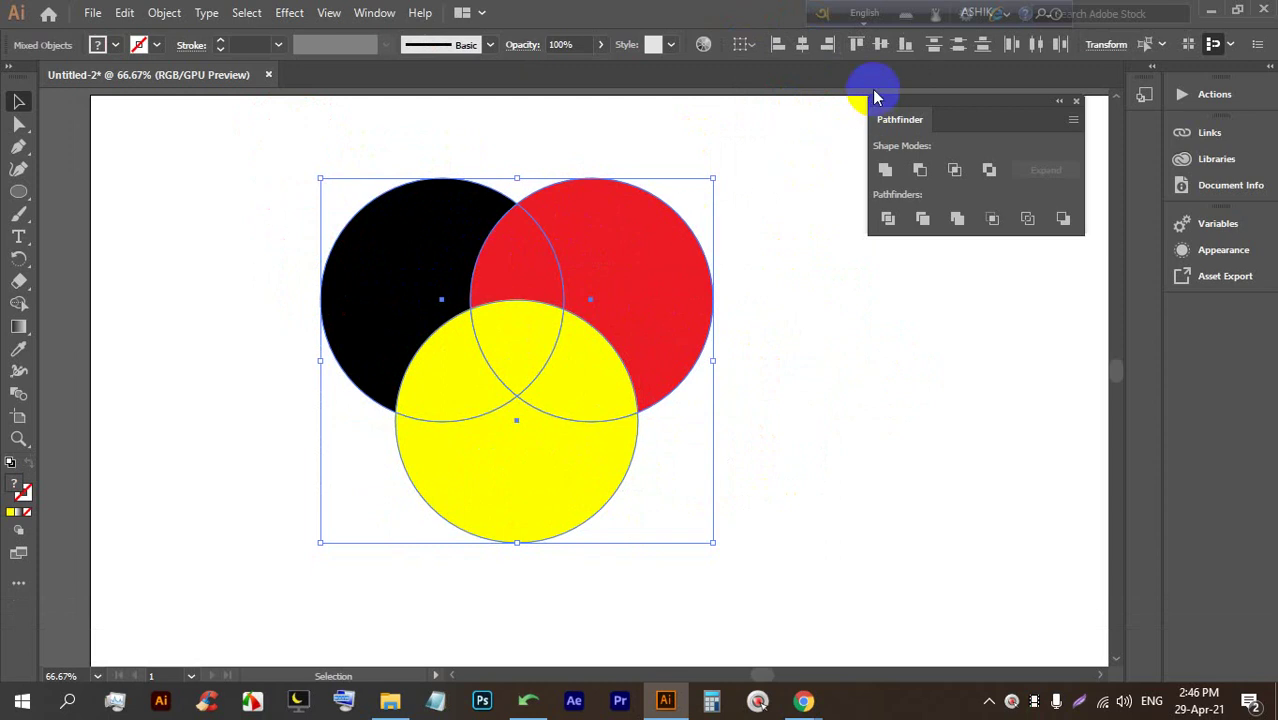
Intersect the aligned black, red and yellow circles with Pathfinder, keeping only their shared area
{"action": "left_click", "coordinate": [736, 414]}
{"action": "scroll", "coordinate": [371, 302], "scroll_direction": "up", "scroll_amount": 1}
{"action": "scroll", "coordinate": [527, 366], "scroll_direction": "down", "scroll_amount": 2}
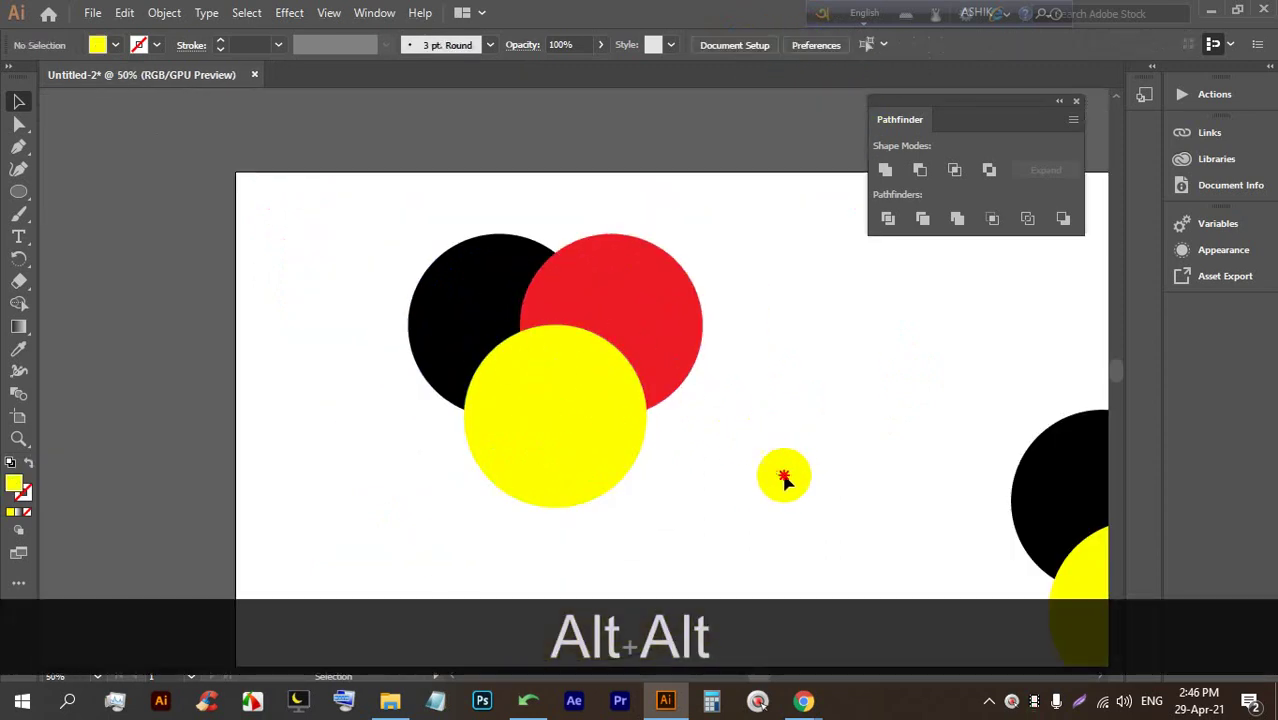
{"action": "left_click_drag", "start_coordinate": [785, 471], "coordinate": [437, 247]}
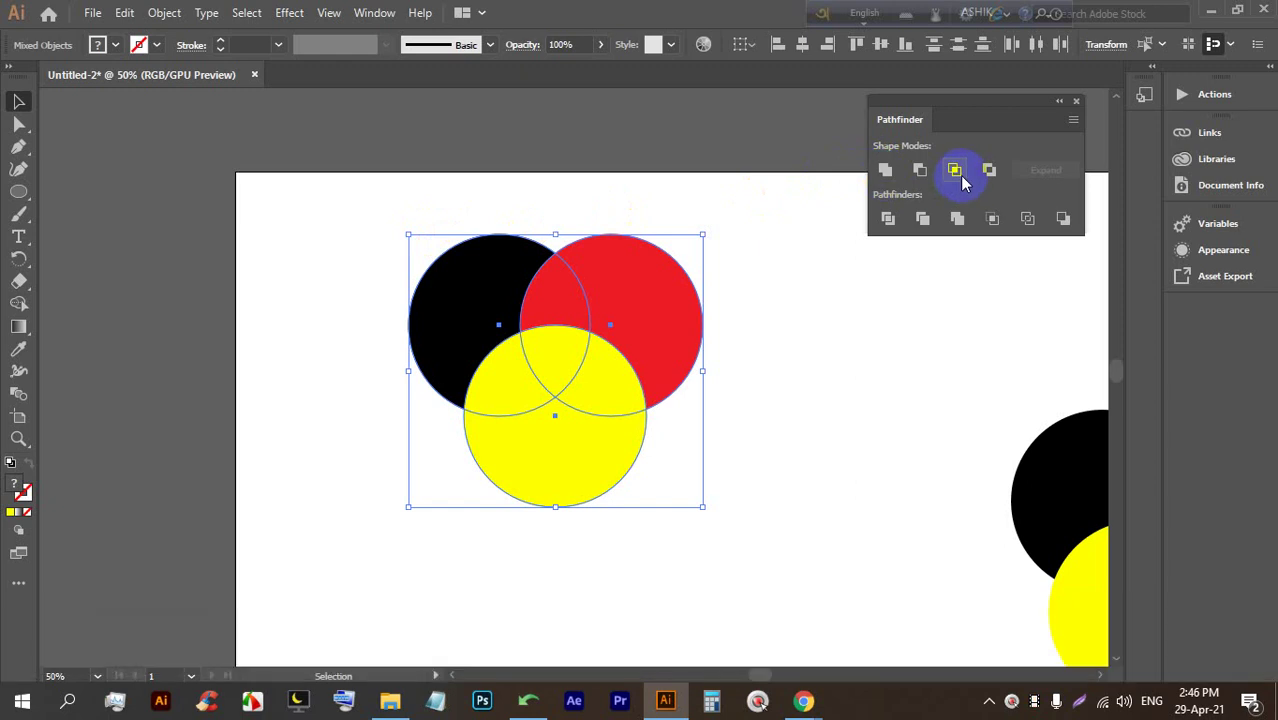
{"action": "left_click", "coordinate": [955, 171]}
{"action": "left_click", "coordinate": [955, 171]}
Change the fill of the intersected shield-like shape to black
{"action": "left_click", "coordinate": [822, 356]}
{"action": "scroll", "coordinate": [553, 362], "scroll_direction": "up", "scroll_amount": 3}
{"action": "left_click", "coordinate": [562, 370]}
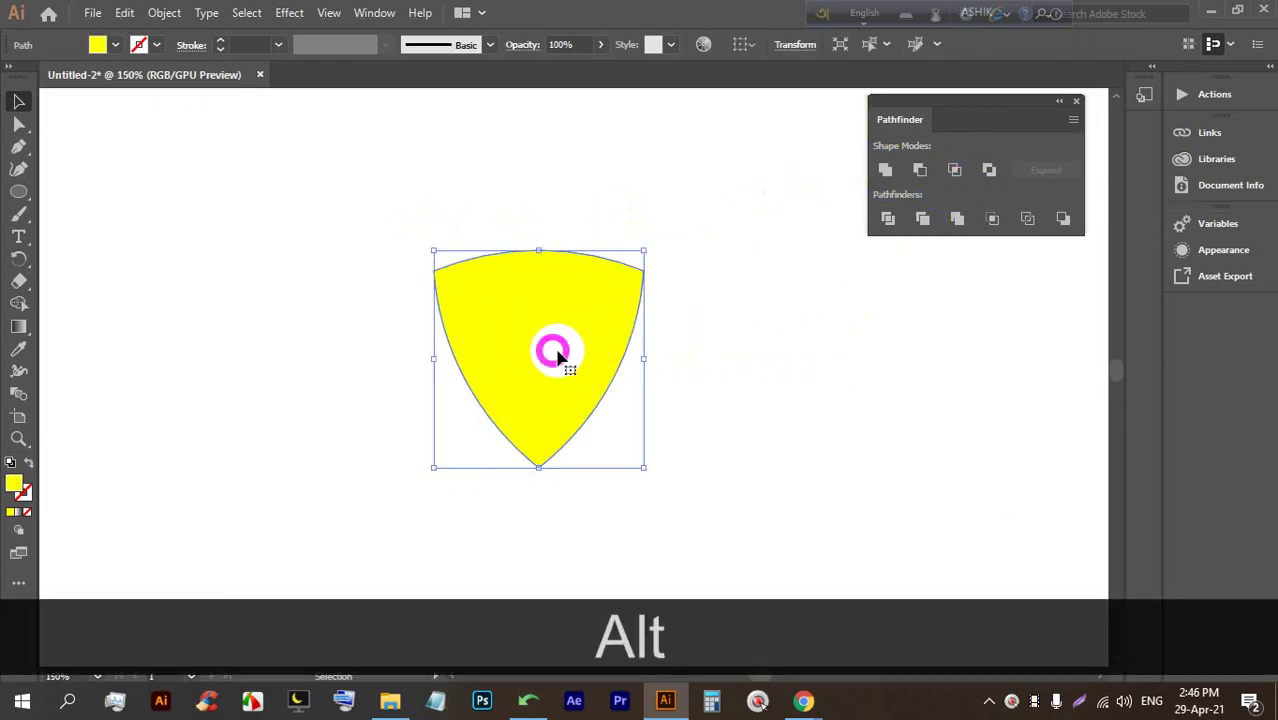
{"action": "left_click", "coordinate": [115, 45]}
{"action": "left_click", "coordinate": [52, 78]}
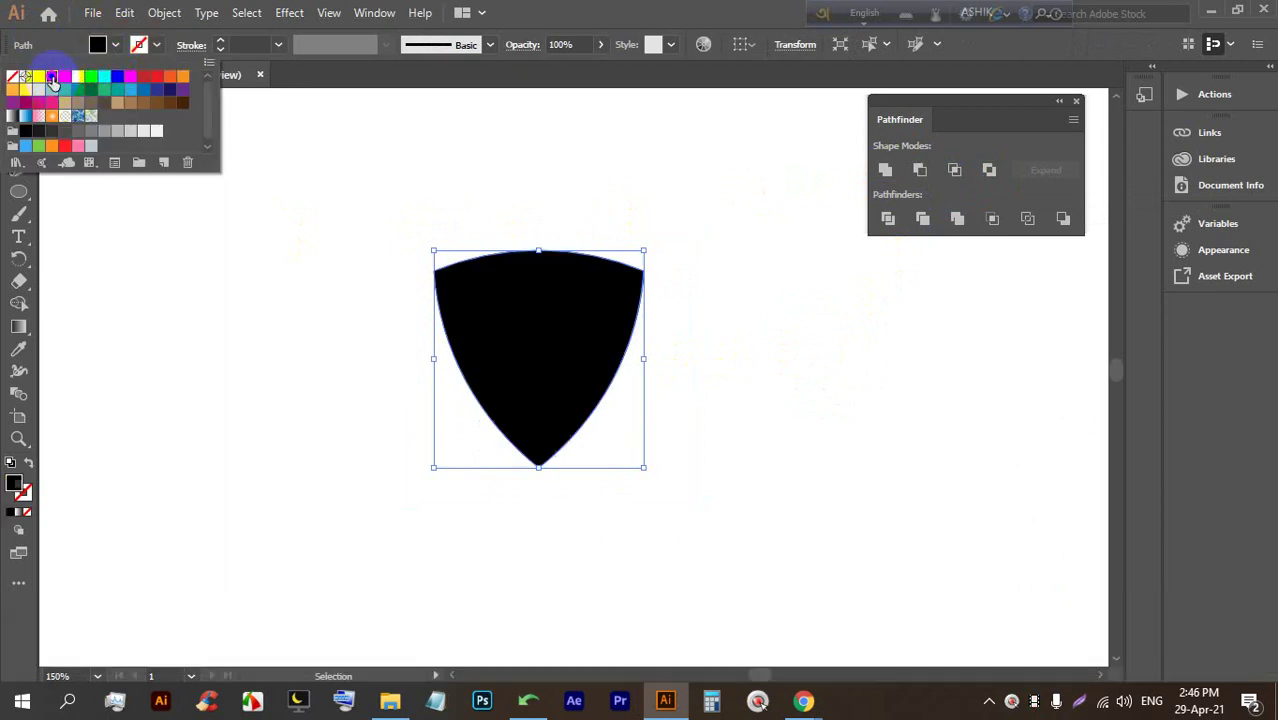
{"action": "left_click", "coordinate": [593, 191]}
{"action": "scroll", "coordinate": [571, 285], "scroll_direction": "up", "scroll_amount": 2}
{"action": "scroll", "coordinate": [520, 240], "scroll_direction": "down", "scroll_amount": 1}
{"action": "left_click", "coordinate": [493, 203]}
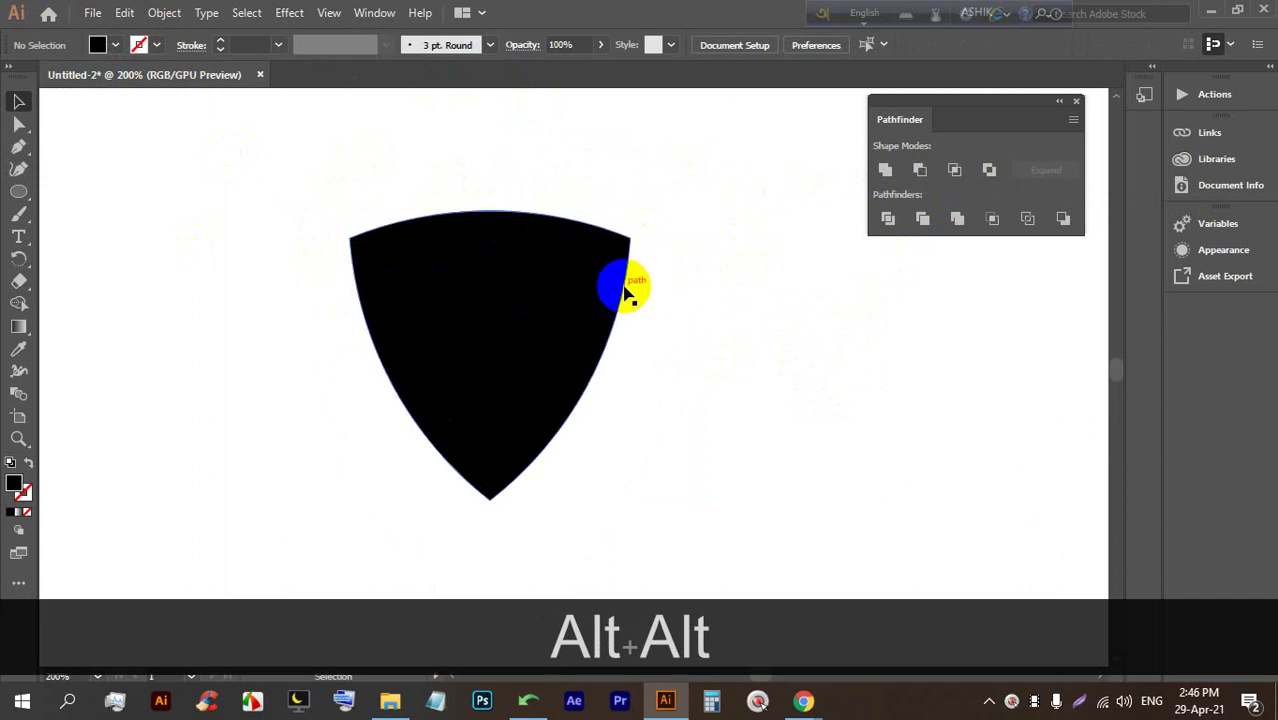
Undo the black fill and the Intersect operation
{"action": "key", "text": "ctrl"}
{"action": "key", "text": "ctrl+z"}
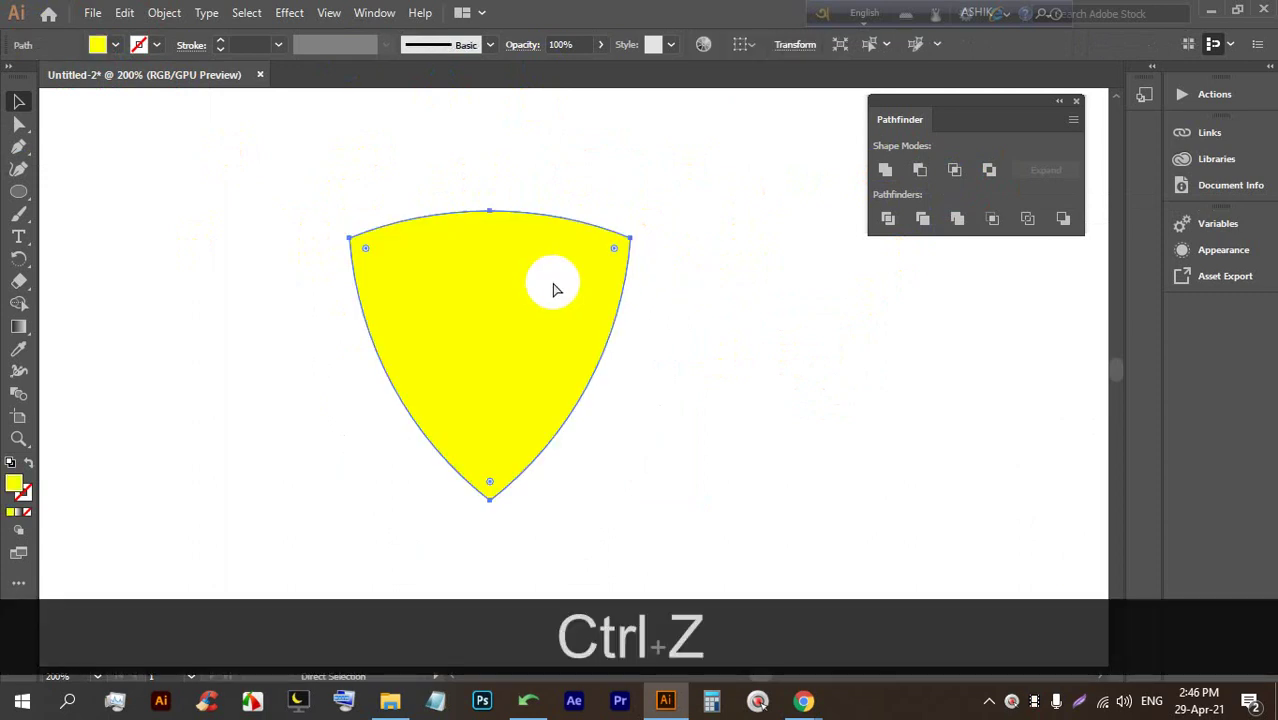
{"action": "key", "text": "ctrl+z"}
{"action": "scroll", "coordinate": [485, 285], "scroll_direction": "down", "scroll_amount": 3}
{"action": "key", "text": "ctrl+z"}
Delete the aligned cluster and put a duplicate of the remaining three-circle cluster in its place
{"action": "left_click", "coordinate": [762, 334]}
{"action": "left_click", "coordinate": [513, 277]}
{"action": "scroll", "coordinate": [513, 277], "scroll_direction": "down", "scroll_amount": 2}
{"action": "left_click", "coordinate": [762, 340]}
{"action": "left_click_drag", "start_coordinate": [650, 347], "coordinate": [568, 290]}
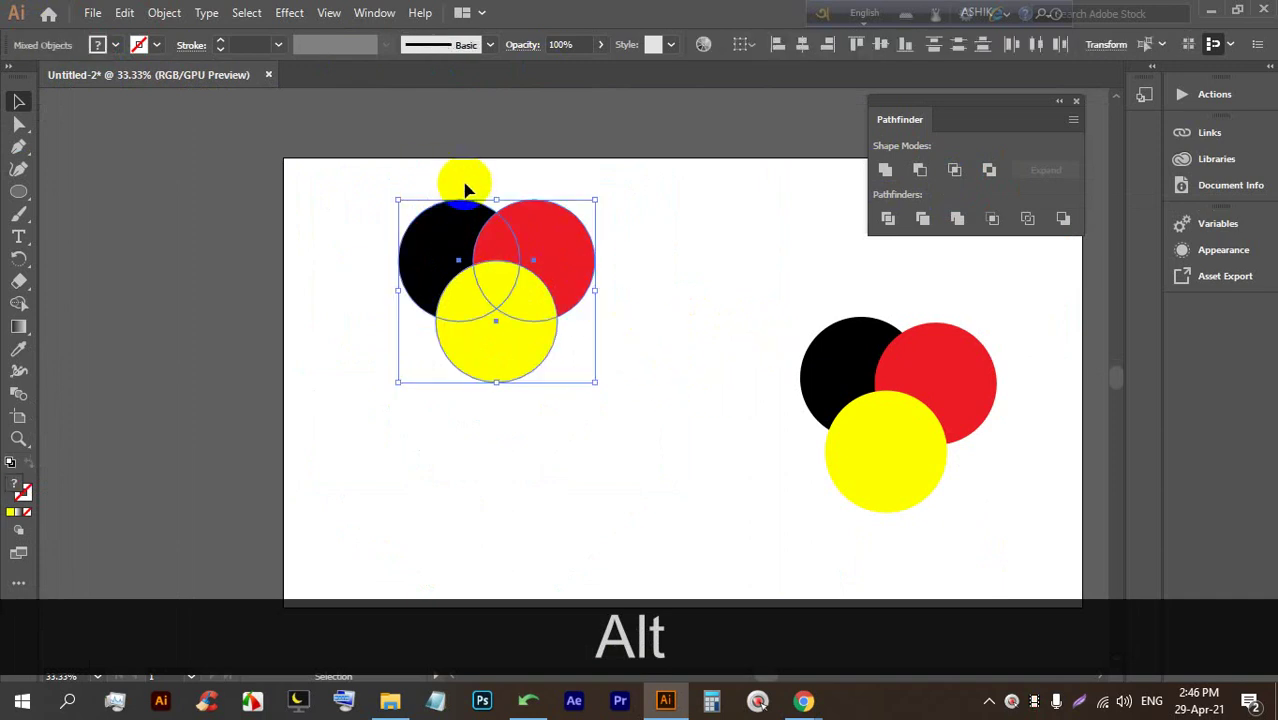
{"action": "key", "text": "BackSpace"}
{"action": "left_click_drag", "start_coordinate": [855, 372], "coordinate": [391, 263]}
Apply Pathfinder Exclude to the duplicated cluster's three circles to knock out their overlapping areas
{"action": "scroll", "coordinate": [391, 263], "scroll_direction": "up", "scroll_amount": 1}
{"action": "left_click_drag", "start_coordinate": [686, 414], "coordinate": [383, 287]}
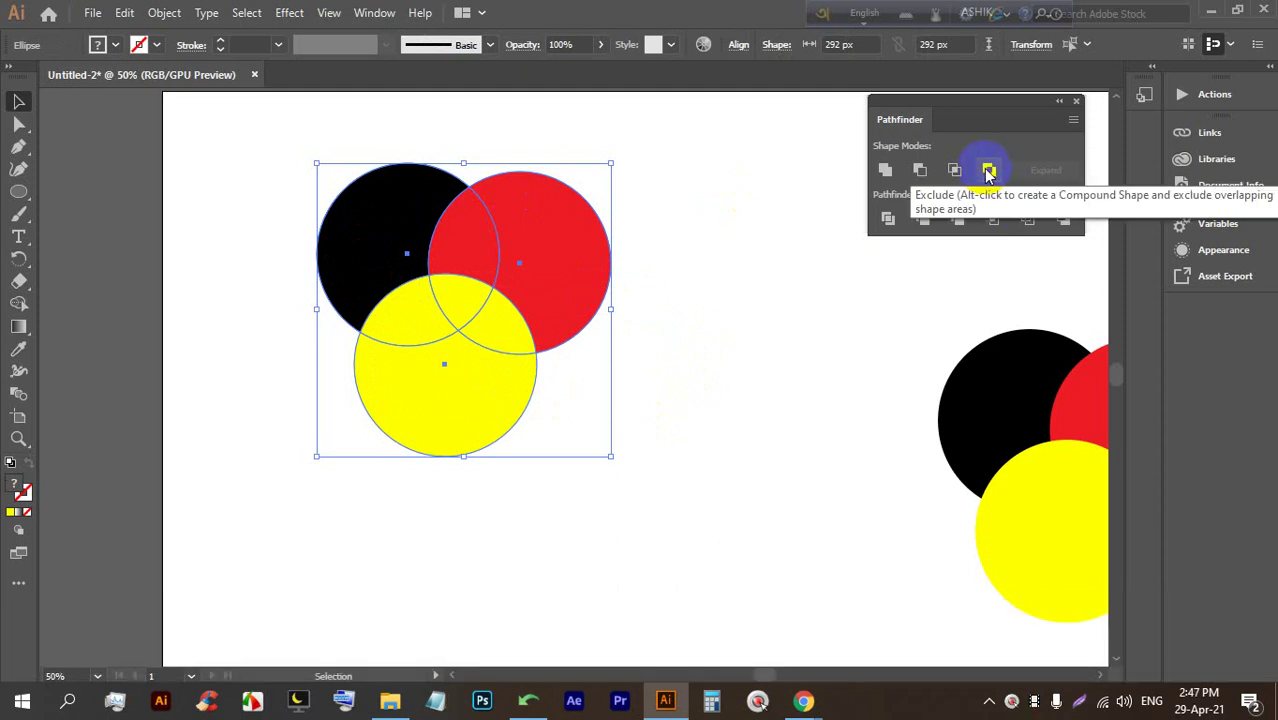
{"action": "left_click", "coordinate": [988, 172]}
{"action": "scroll", "coordinate": [414, 249], "scroll_direction": "up", "scroll_amount": 1}
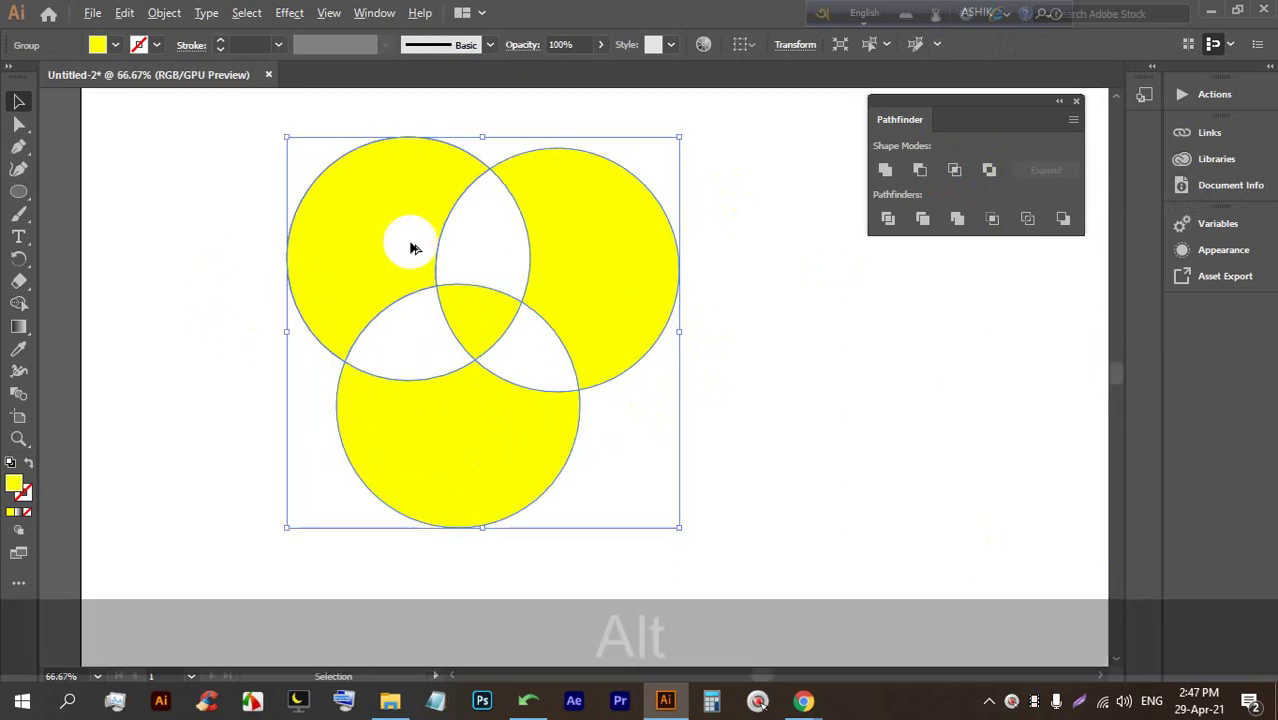
{"action": "left_click", "coordinate": [740, 297]}
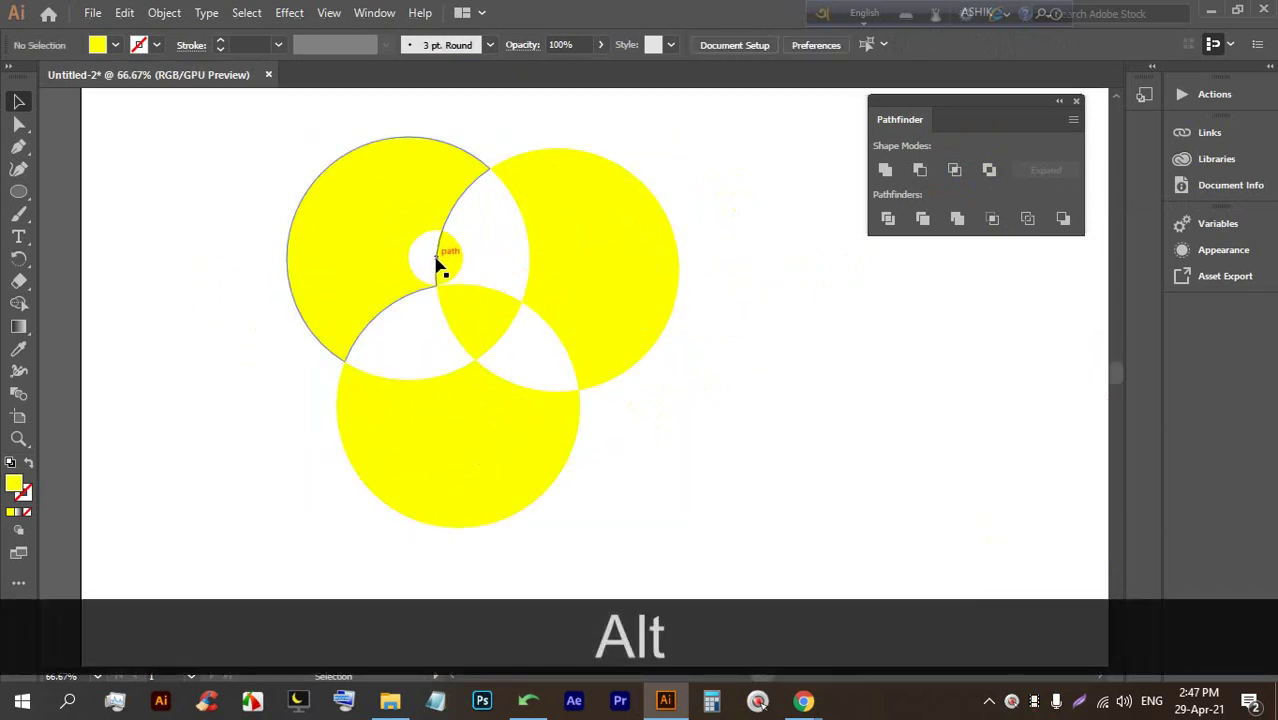
Ungroup the excluded shape and move its four yellow pieces apart
{"action": "left_click", "coordinate": [599, 228]}
{"action": "right_click", "coordinate": [601, 229]}
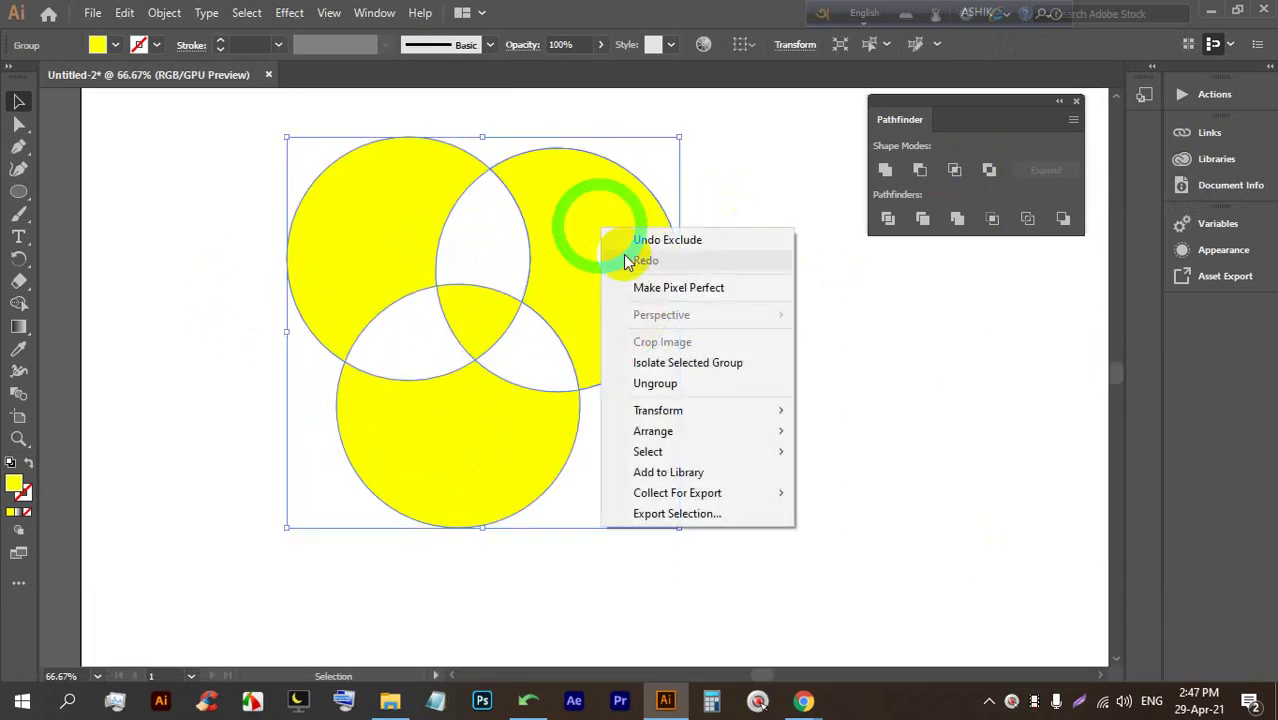
{"action": "left_click", "coordinate": [655, 384]}
{"action": "left_click", "coordinate": [727, 323]}
{"action": "left_click_drag", "start_coordinate": [590, 268], "coordinate": [645, 240]}
{"action": "left_click_drag", "start_coordinate": [372, 244], "coordinate": [322, 223]}
{"action": "left_click_drag", "start_coordinate": [416, 442], "coordinate": [416, 487]}
{"action": "left_click_drag", "start_coordinate": [491, 300], "coordinate": [491, 258]}
{"action": "left_click", "coordinate": [462, 471]}
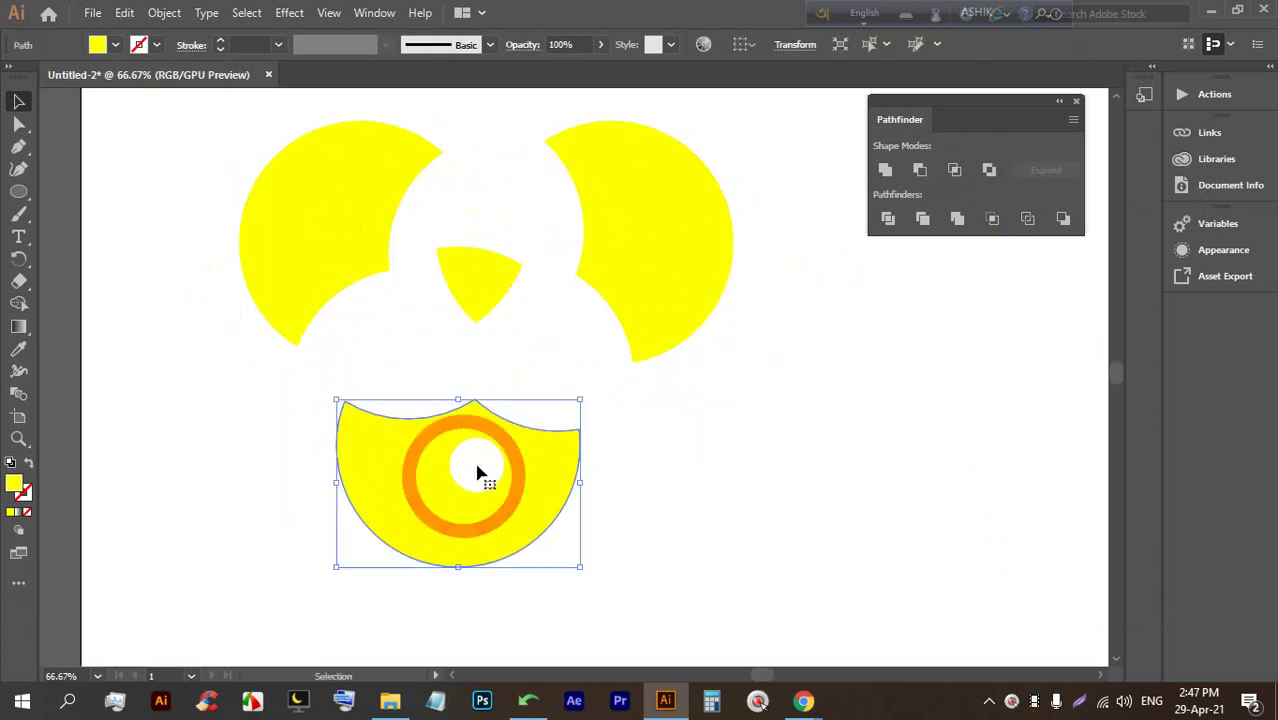
Undo the piece moves, the ungrouping and the Exclude, keeping the duplicated cluster of three full circles
{"action": "key", "text": "ctrl+z"}
{"action": "key", "text": "ctrl+z"}
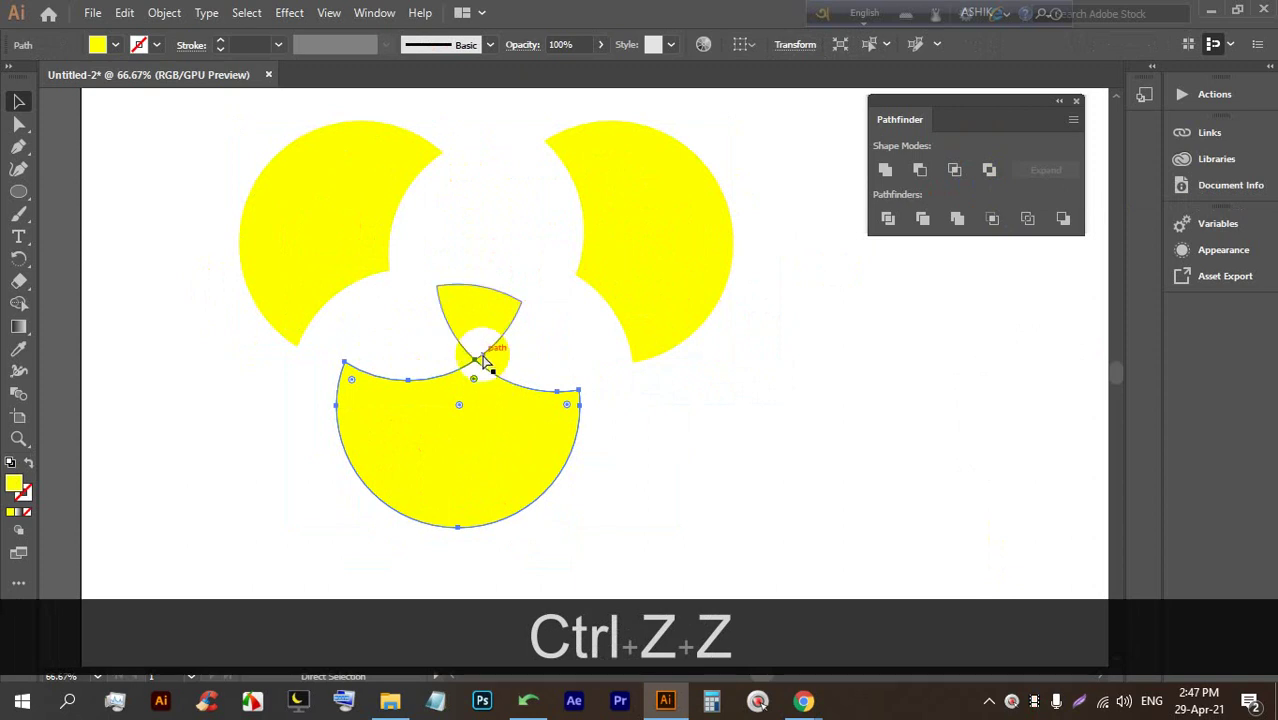
{"action": "key", "text": "ctrl+z"}
{"action": "key", "text": "ctrl+z"}
{"action": "key", "text": "ctrl+z"}
{"action": "key", "text": "ctrl+z"}
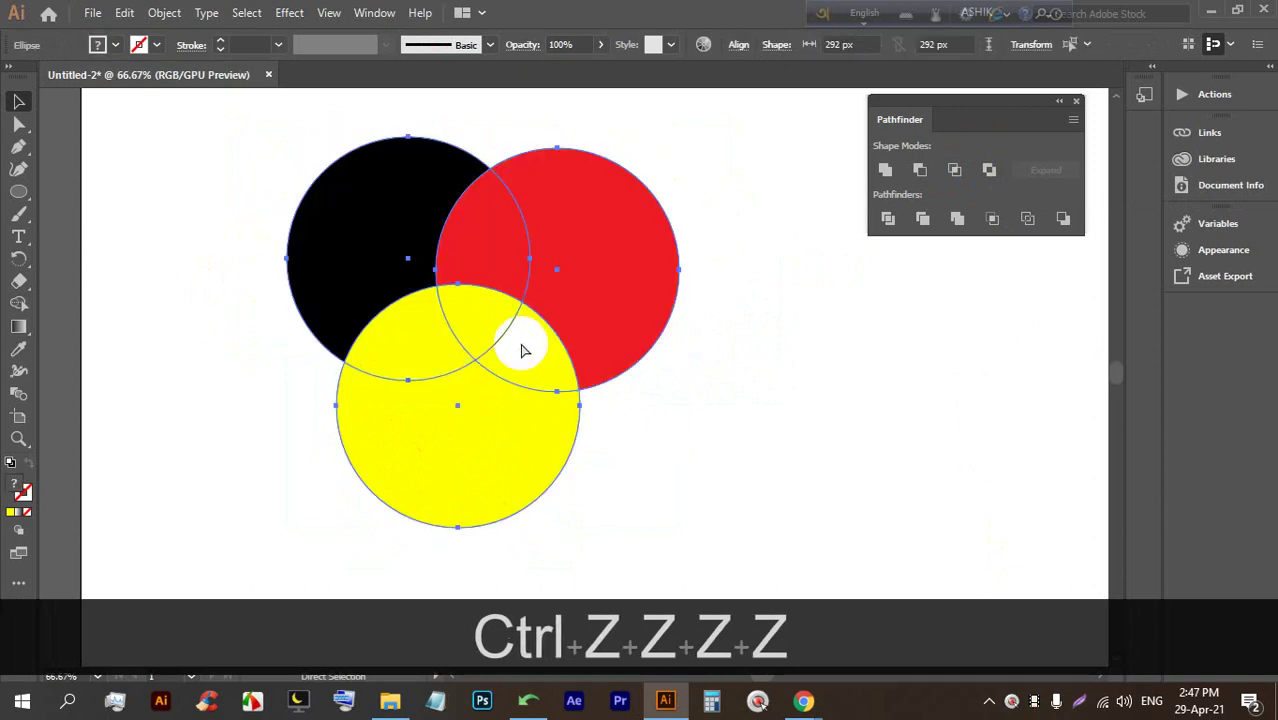
{"action": "key", "text": "ctrl+z"}
{"action": "scroll", "coordinate": [434, 305], "scroll_direction": "down", "scroll_amount": 2}
{"action": "key", "text": "ctrl+shift+z"}
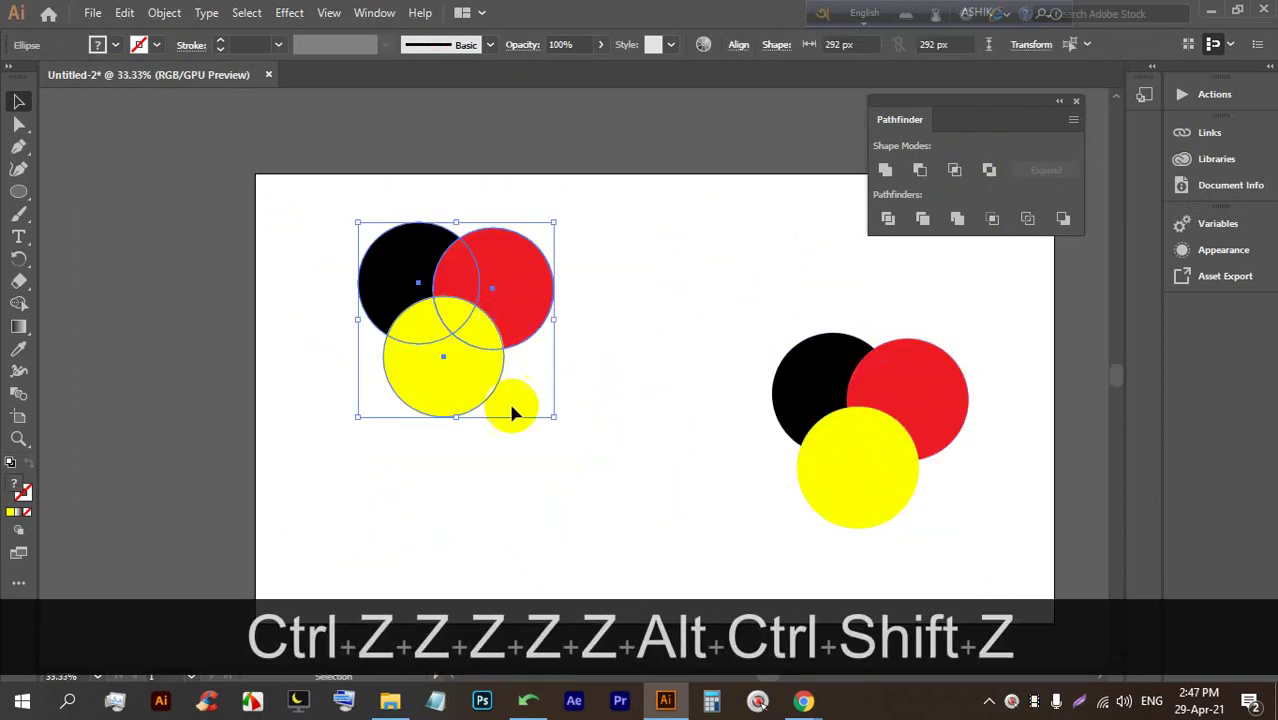
Select the yellow, red and black circles of the duplicated cluster one after another
{"action": "left_click", "coordinate": [613, 391]}
{"action": "left_click", "coordinate": [448, 379]}
{"action": "left_click", "coordinate": [476, 250]}
{"action": "left_click", "coordinate": [422, 252]}
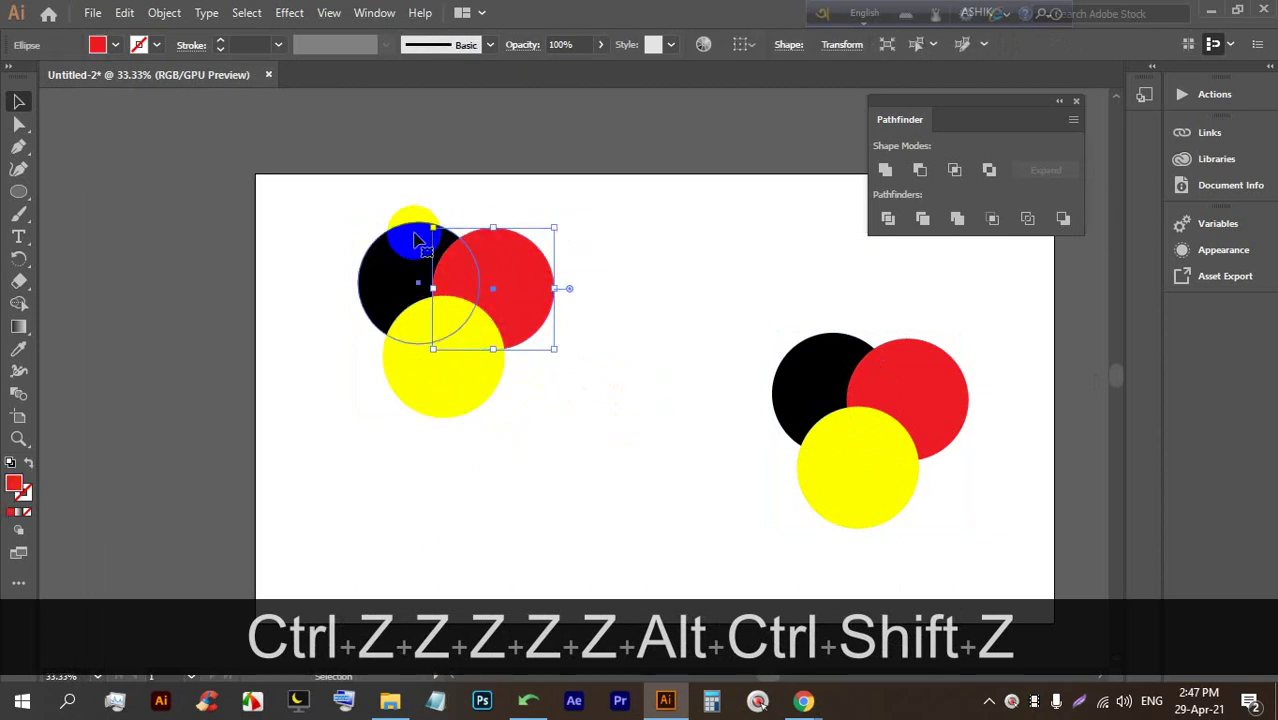
Reposition the yellow, red and black circles of the duplicated cluster so that all three overlap around a shared centre
{"action": "scroll", "coordinate": [471, 310], "scroll_direction": "up", "scroll_amount": 1}
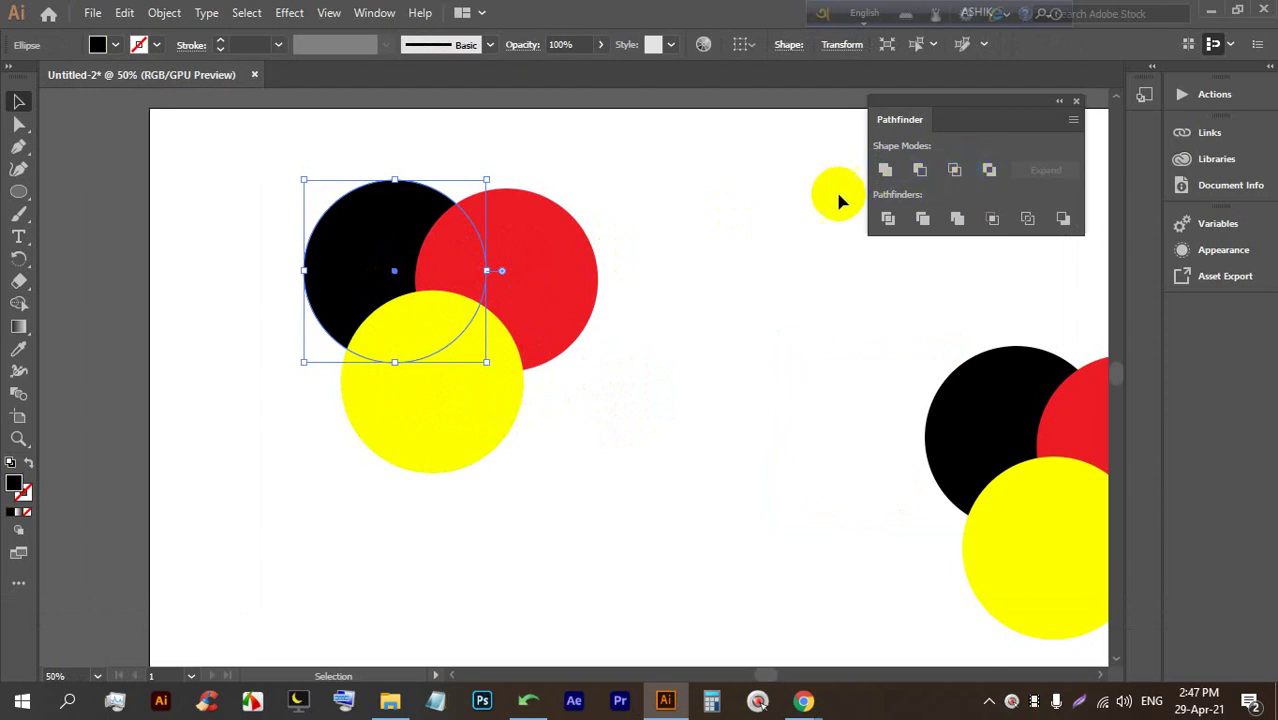
{"action": "left_click", "coordinate": [658, 336]}
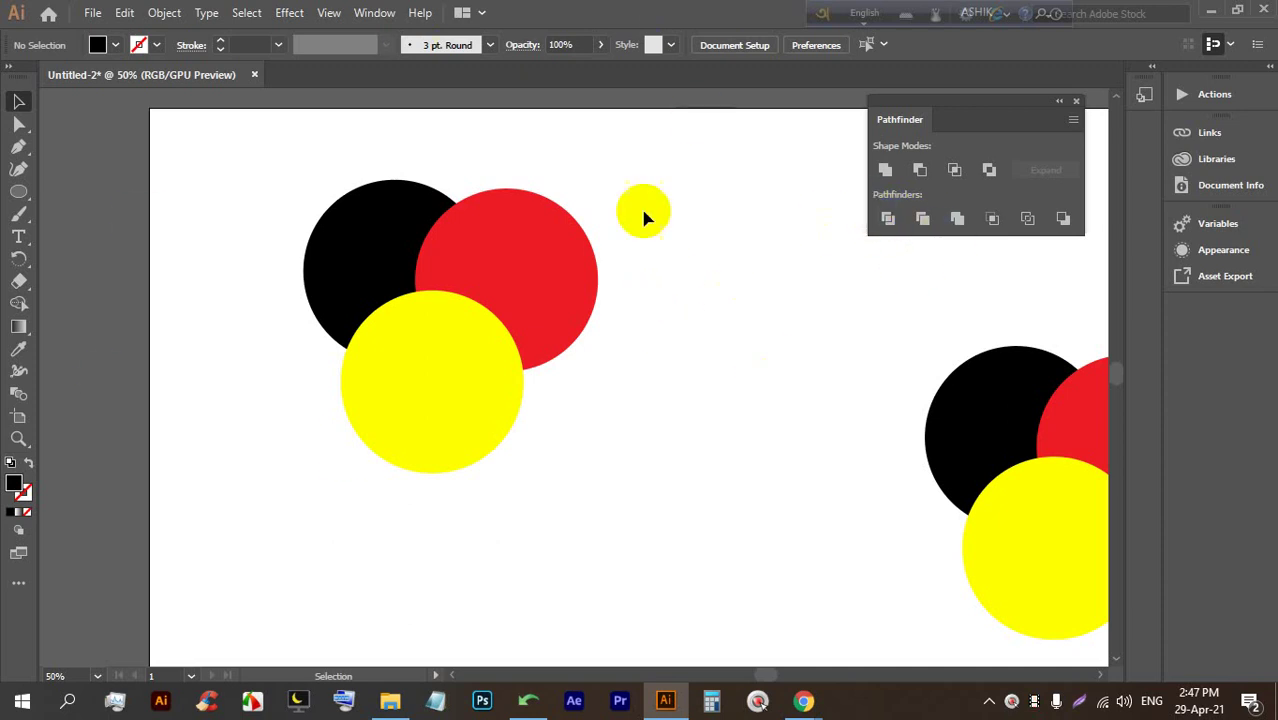
{"action": "left_click_drag", "start_coordinate": [484, 343], "coordinate": [479, 373]}
{"action": "left_click_drag", "start_coordinate": [474, 292], "coordinate": [378, 262]}
{"action": "left_click", "coordinate": [440, 266]}
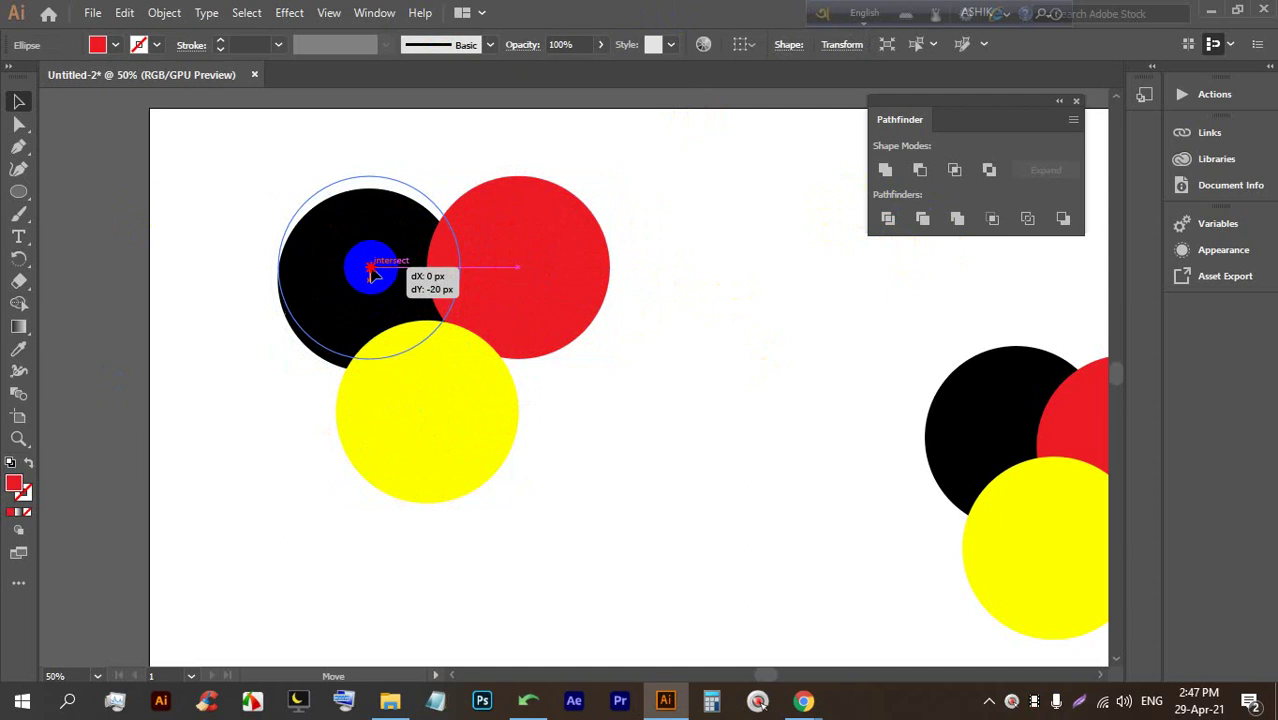
{"action": "left_click_drag", "start_coordinate": [421, 393], "coordinate": [429, 347]}
{"action": "left_click", "coordinate": [610, 379]}
Apply Pathfinder Divide to the three overlapping circles and ungroup the divided result
{"action": "left_click_drag", "start_coordinate": [684, 408], "coordinate": [183, 155]}
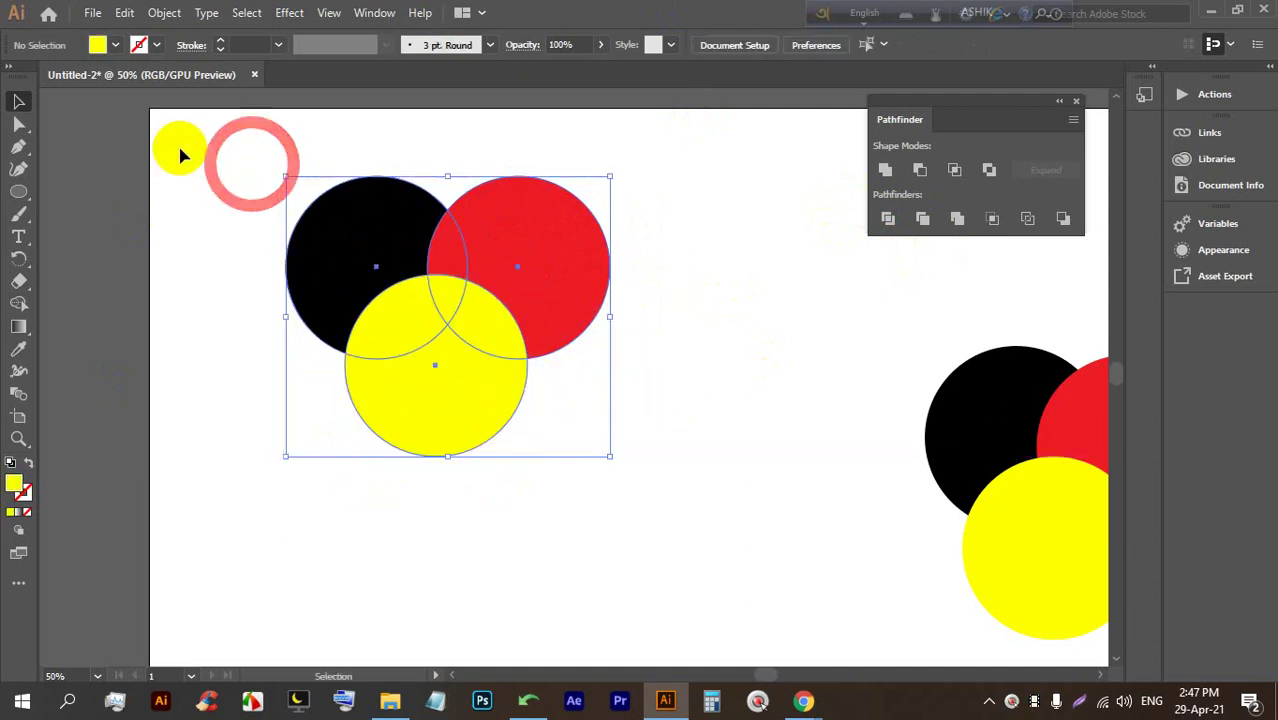
{"action": "left_click", "coordinate": [886, 220]}
{"action": "left_click", "coordinate": [770, 244]}
{"action": "scroll", "coordinate": [563, 228], "scroll_direction": "up", "scroll_amount": 2}
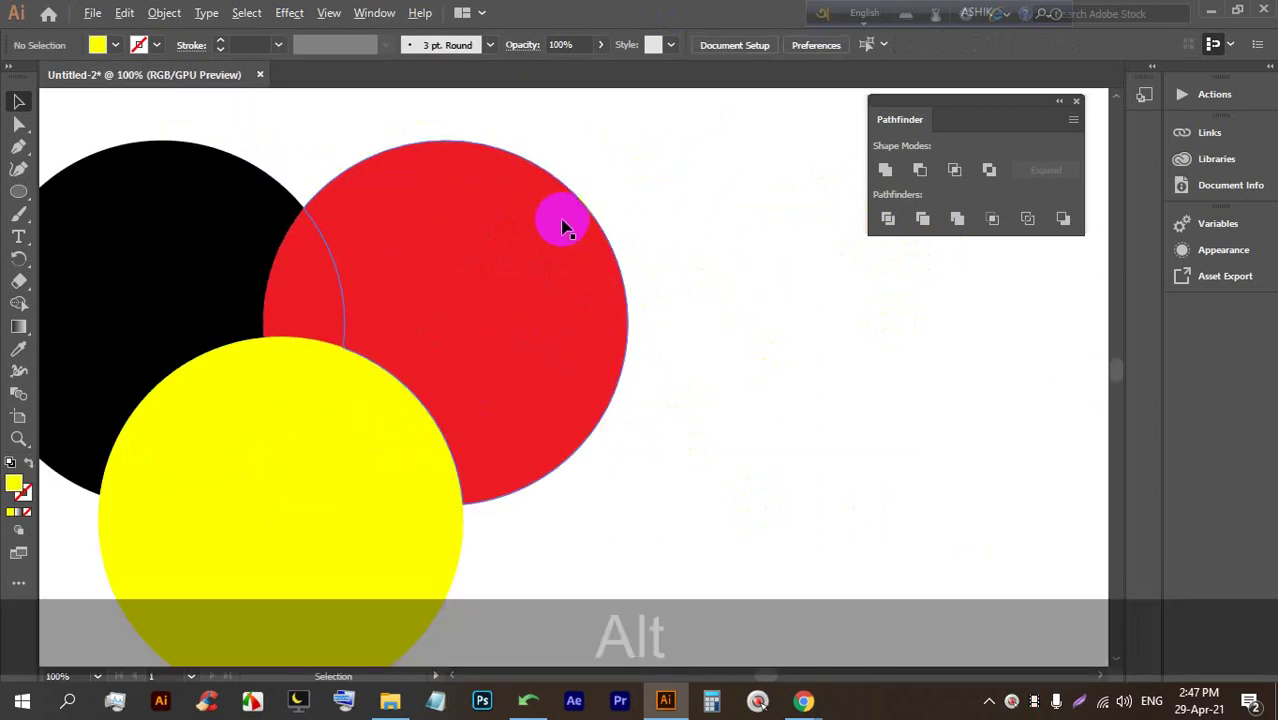
{"action": "scroll", "coordinate": [565, 229], "scroll_direction": "down", "scroll_amount": 1}
{"action": "left_click", "coordinate": [528, 240]}
{"action": "right_click", "coordinate": [528, 238]}
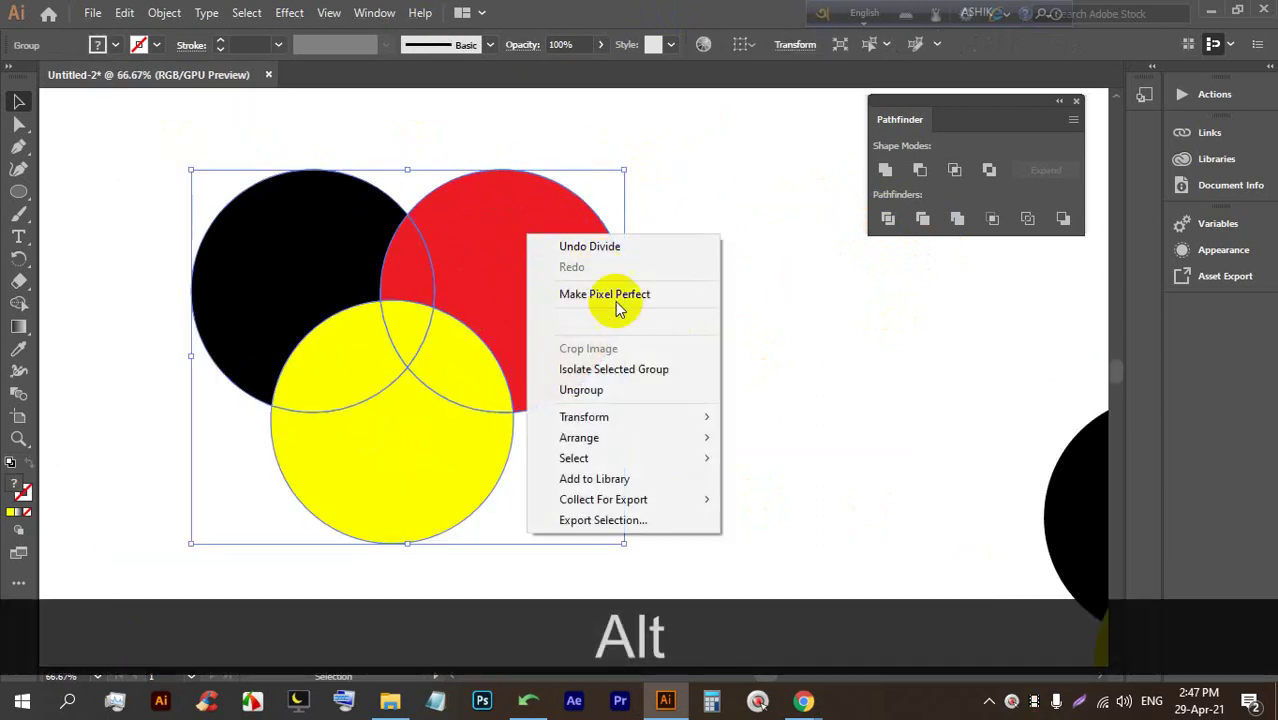
{"action": "left_click", "coordinate": [608, 390]}
{"action": "left_click", "coordinate": [695, 340]}
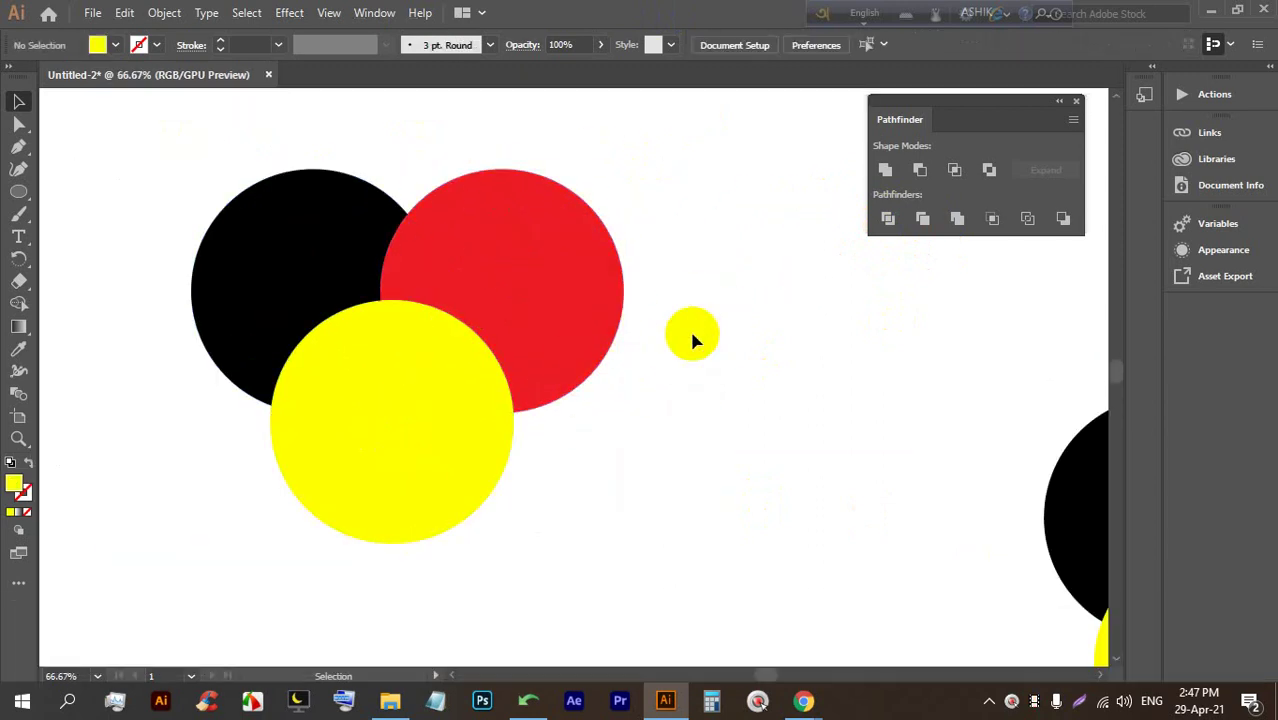
Move the divided black, red and yellow pieces apart so that gaps separate all of them
{"action": "left_click_drag", "start_coordinate": [600, 311], "coordinate": [593, 237]}
{"action": "left_click_drag", "start_coordinate": [354, 237], "coordinate": [277, 265]}
{"action": "left_click_drag", "start_coordinate": [394, 502], "coordinate": [391, 562]}
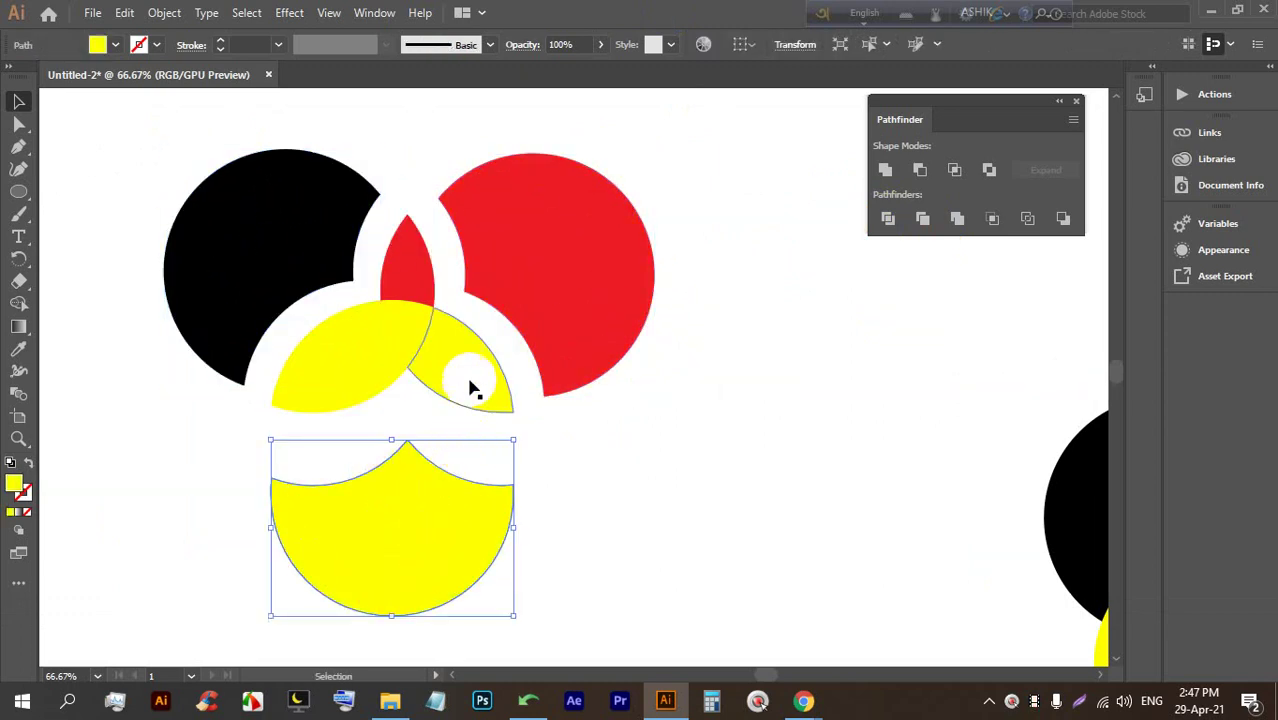
{"action": "left_click_drag", "start_coordinate": [474, 382], "coordinate": [487, 395]}
{"action": "left_click_drag", "start_coordinate": [308, 354], "coordinate": [282, 362]}
{"action": "left_click_drag", "start_coordinate": [395, 362], "coordinate": [408, 311]}
{"action": "left_click", "coordinate": [407, 262]}
Examine the separated pieces and look up the Pathfinder panel's entry and shortcut among the available windows
{"action": "scroll", "coordinate": [371, 108], "scroll_direction": "down", "scroll_amount": 1}
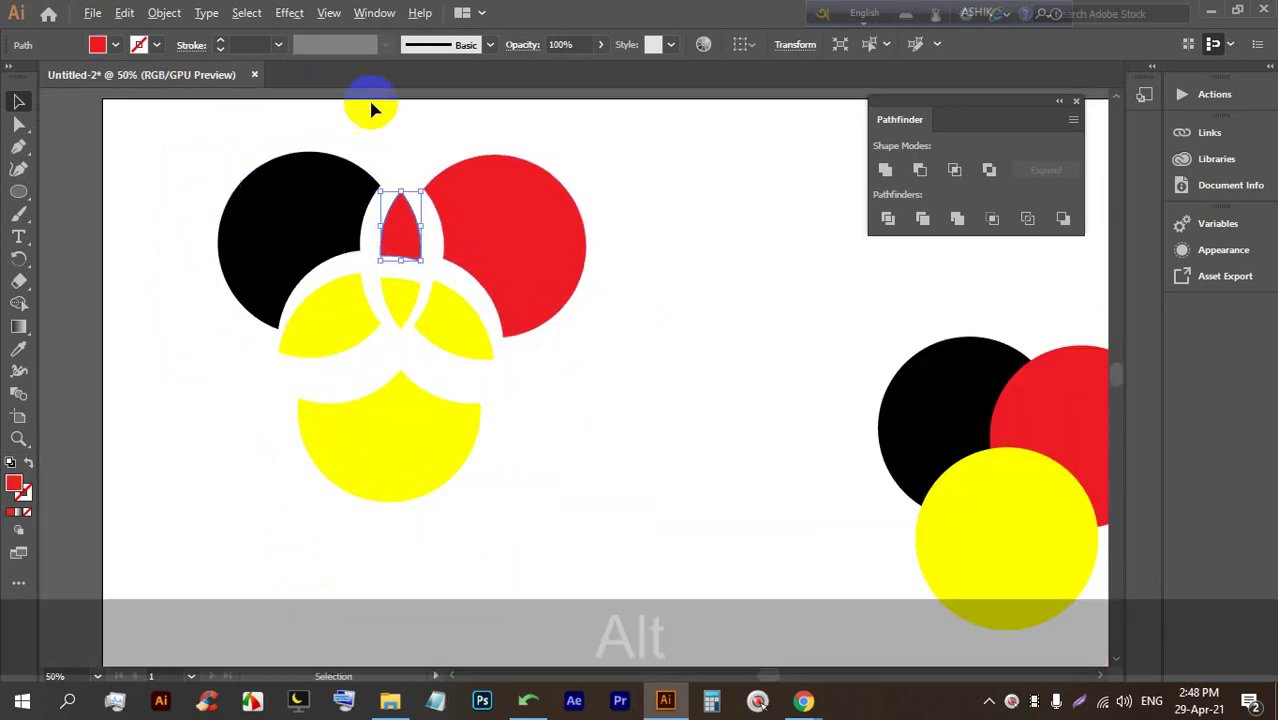
{"action": "scroll", "coordinate": [442, 371], "scroll_direction": "up", "scroll_amount": 1}
{"action": "scroll", "coordinate": [314, 285], "scroll_direction": "up", "scroll_amount": 1}
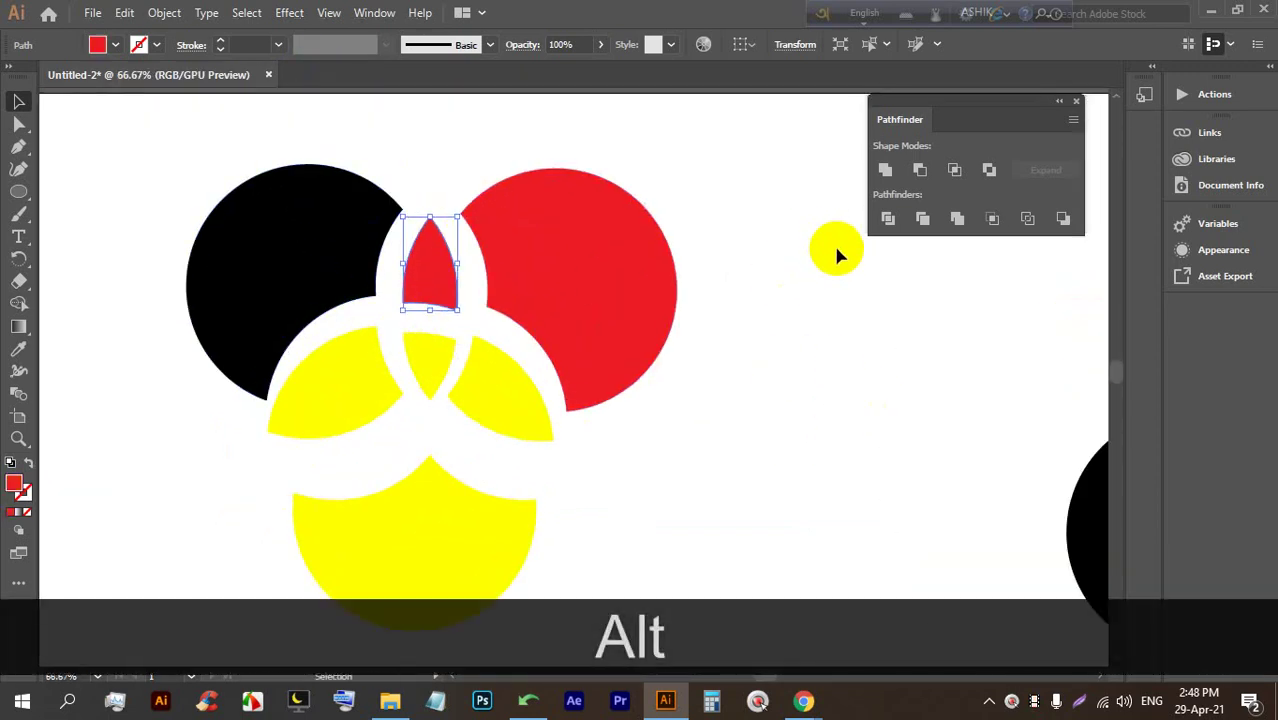
{"action": "scroll", "coordinate": [640, 330], "scroll_direction": "down", "scroll_amount": 1}
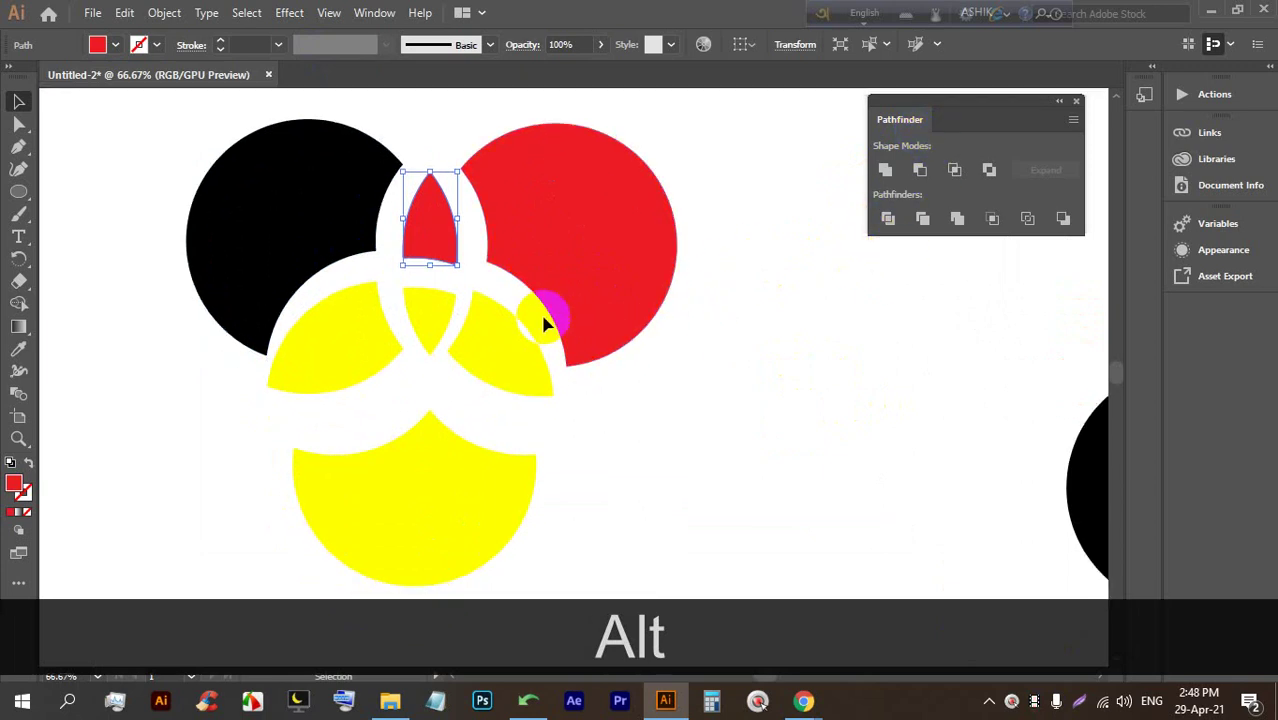
{"action": "scroll", "coordinate": [535, 310], "scroll_direction": "down", "scroll_amount": 1}
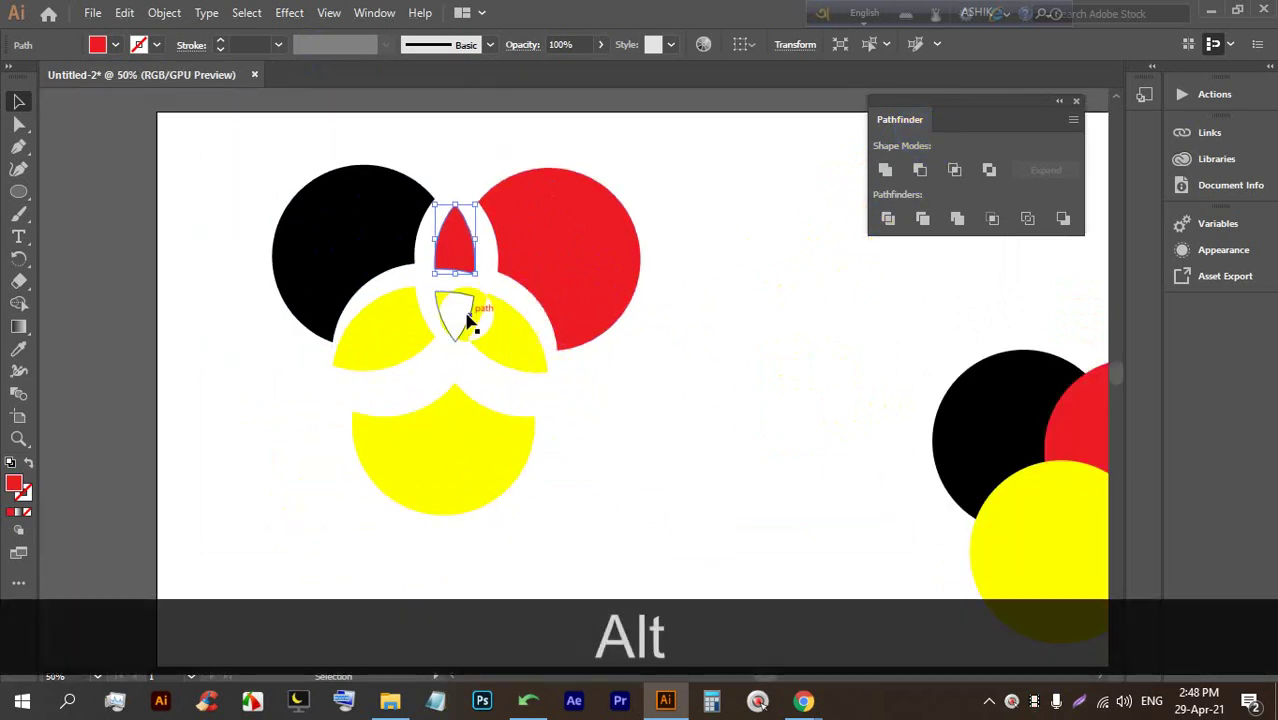
{"action": "scroll", "coordinate": [472, 320], "scroll_direction": "down", "scroll_amount": 1}
{"action": "scroll", "coordinate": [444, 333], "scroll_direction": "up", "scroll_amount": 1}
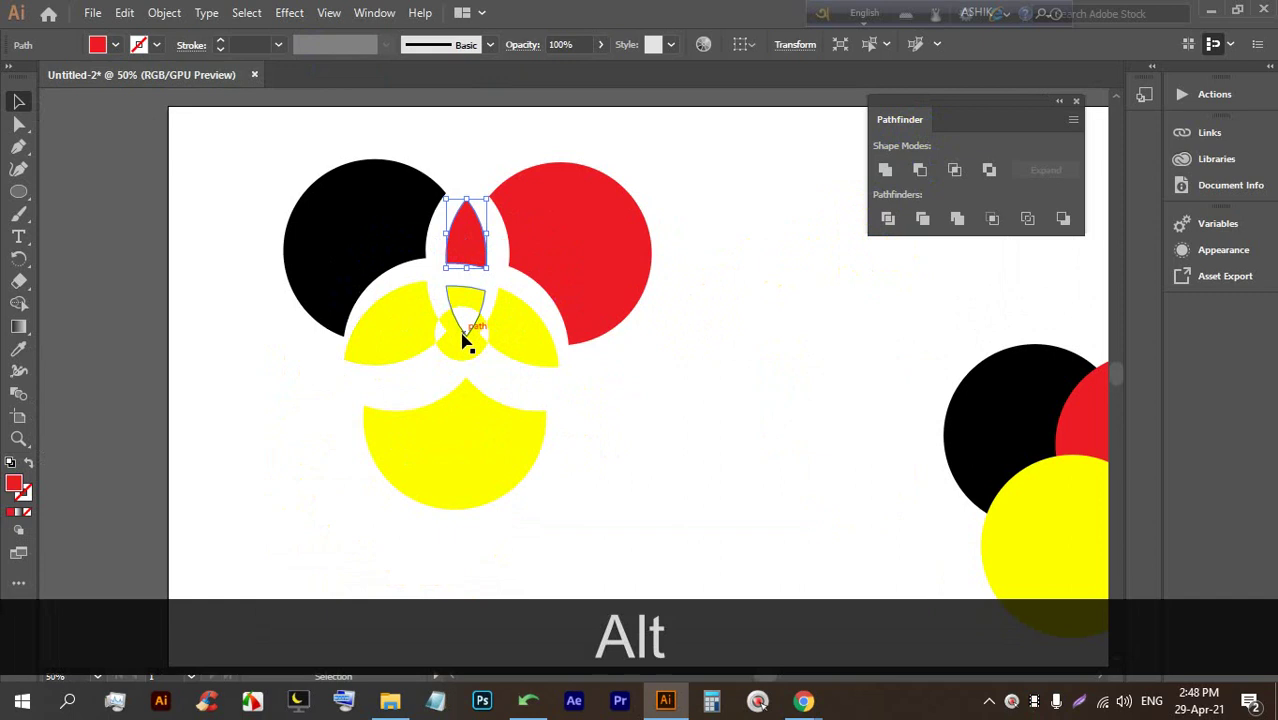
{"action": "scroll", "coordinate": [480, 330], "scroll_direction": "down", "scroll_amount": 1}
{"action": "scroll", "coordinate": [493, 340], "scroll_direction": "up", "scroll_amount": 1}
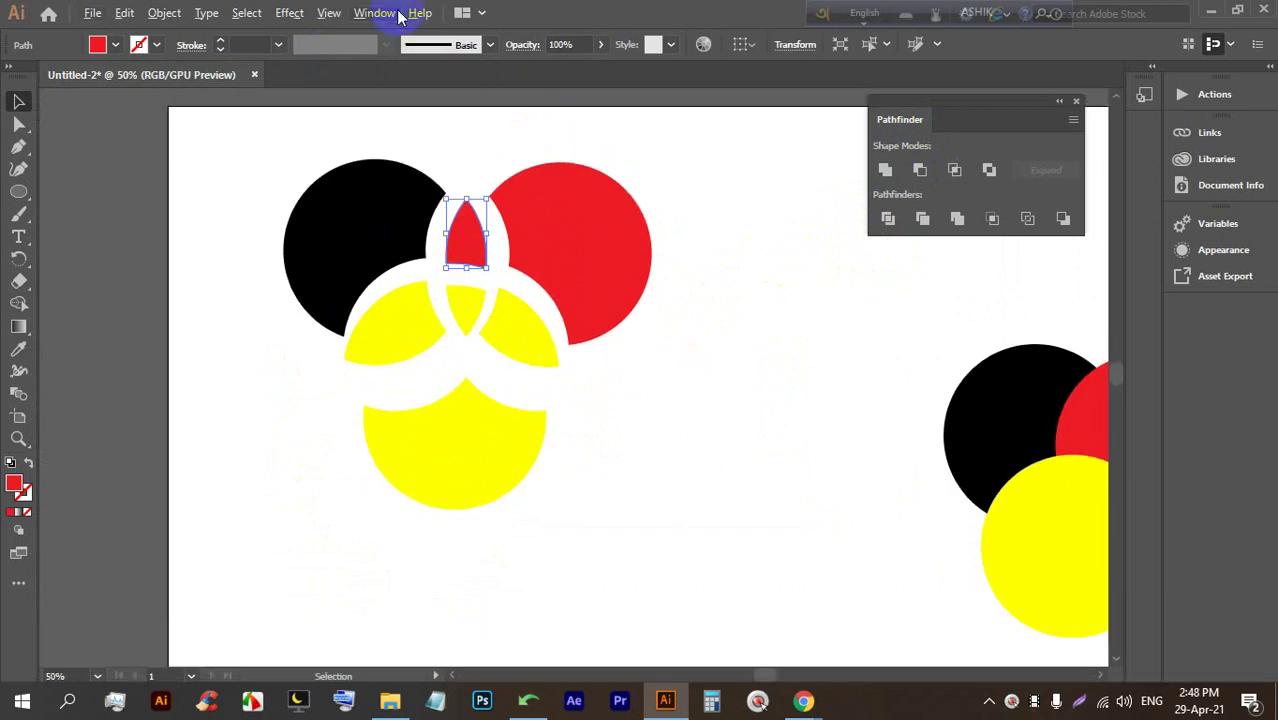
{"action": "left_click", "coordinate": [374, 13]}
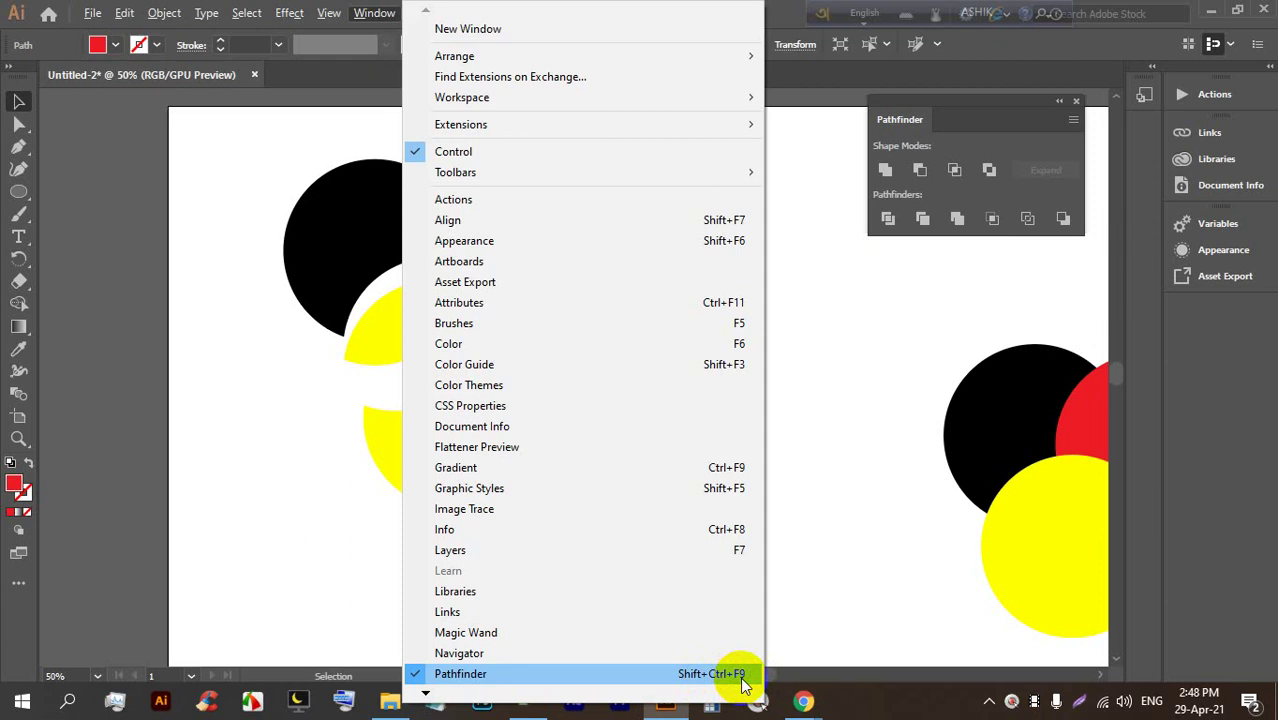
{"action": "left_click", "coordinate": [827, 580]}
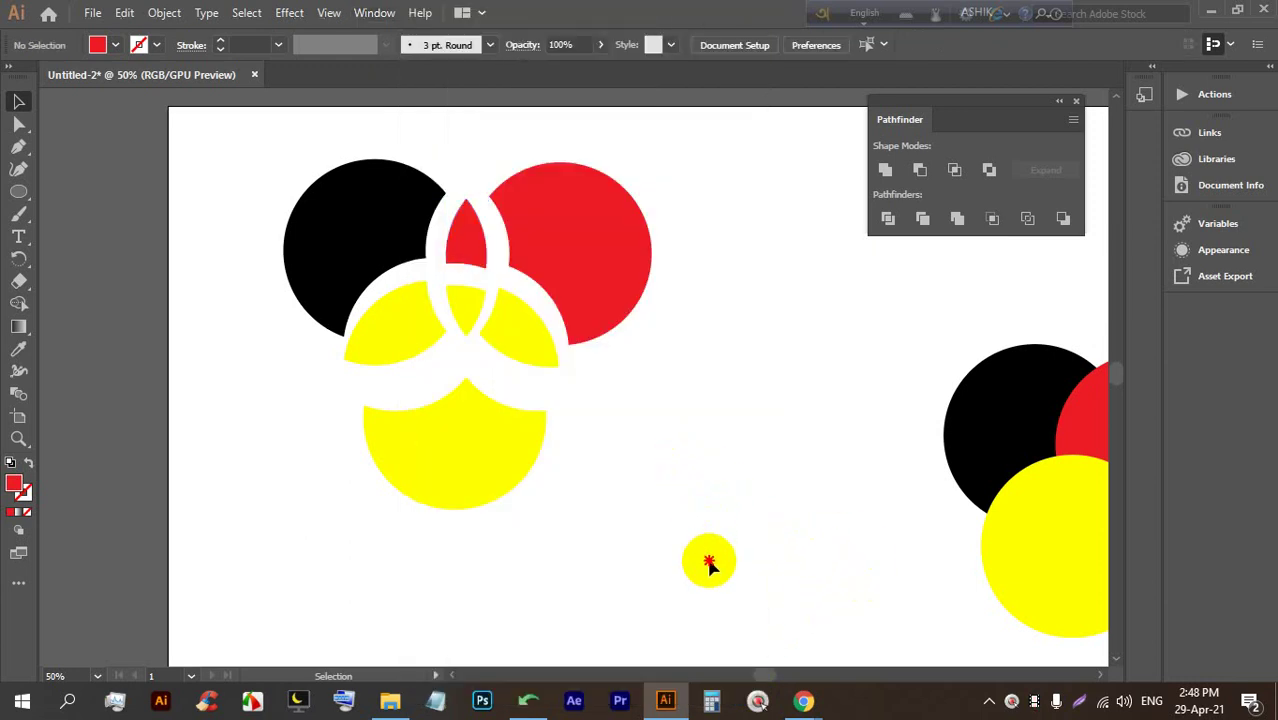
Delete the divided pieces and place a copy of the intact three-circle cluster in their place
{"action": "scroll", "coordinate": [709, 565], "scroll_direction": "up", "scroll_amount": 1}
{"action": "left_click", "coordinate": [322, 277]}
{"action": "key", "text": "BackSpace"}
{"action": "left_click_drag", "start_coordinate": [881, 409], "coordinate": [390, 338]}
{"action": "left_click", "coordinate": [642, 337]}
Nudge the copied cluster's yellow and red circles to refine how the three circles overlap
{"action": "left_click_drag", "start_coordinate": [442, 422], "coordinate": [452, 411]}
{"action": "mouse_move", "coordinate": [505, 312]}
{"action": "left_mouse_down"}
{"action": "mouse_move", "coordinate": [505, 271]}
{"action": "mouse_move", "coordinate": [500, 304]}
{"action": "left_mouse_up"}
{"action": "left_click_drag", "start_coordinate": [420, 430], "coordinate": [426, 418]}
{"action": "left_click", "coordinate": [551, 428]}
{"action": "scroll", "coordinate": [414, 334], "scroll_direction": "up", "scroll_amount": 2, "text": "alt"}
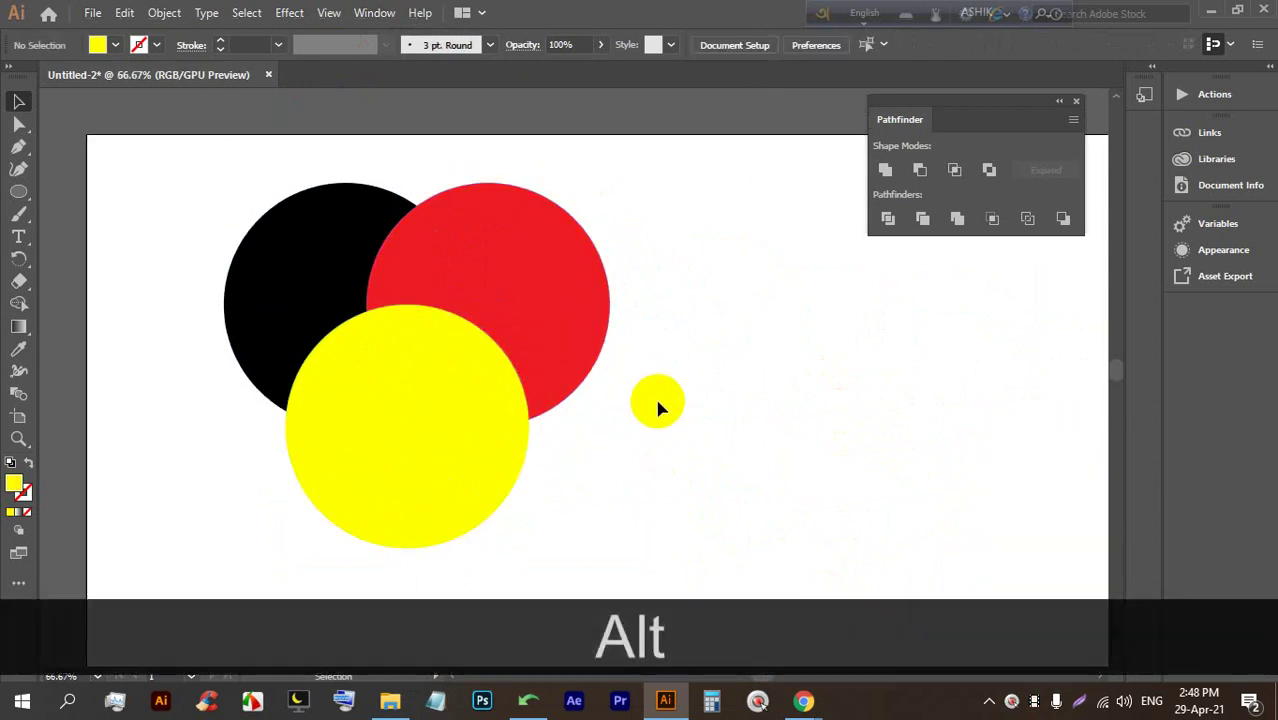
Apply Pathfinder Trim to the copied cluster's three circles and ungroup the trimmed result
{"action": "left_click_drag", "start_coordinate": [642, 462], "coordinate": [228, 205]}
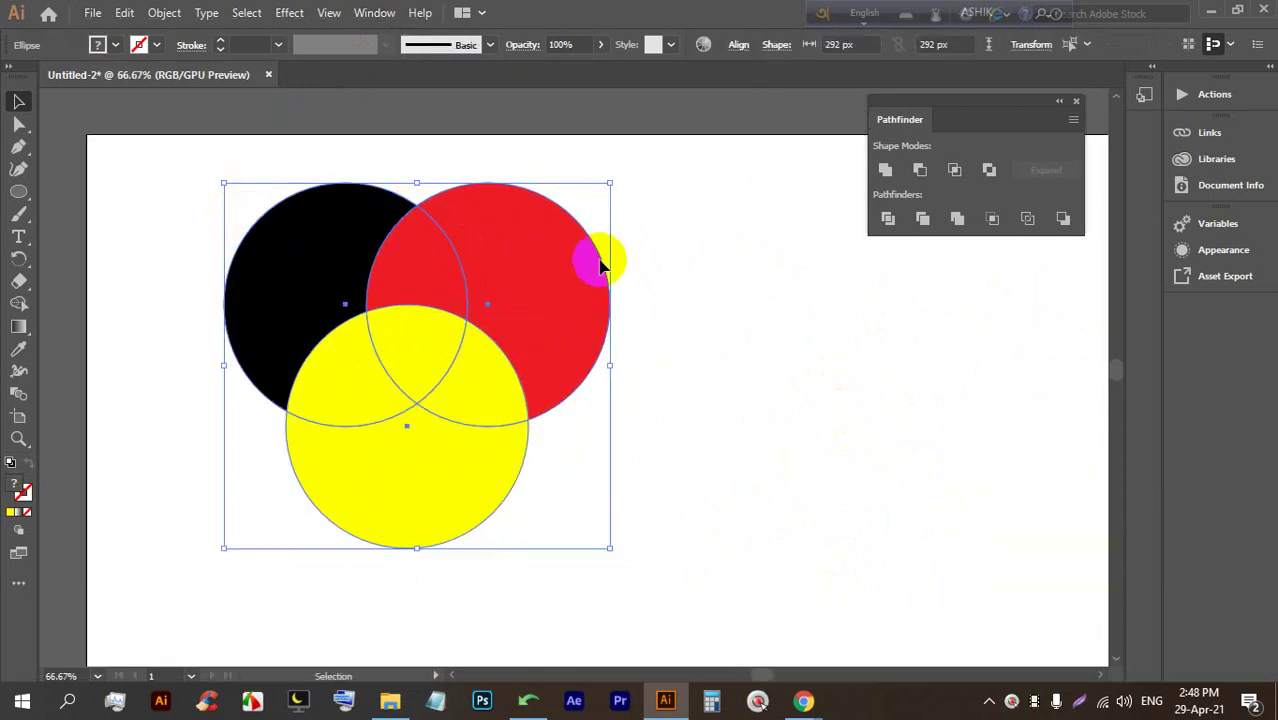
{"action": "left_click", "coordinate": [708, 385]}
{"action": "left_click_drag", "start_coordinate": [755, 442], "coordinate": [302, 251]}
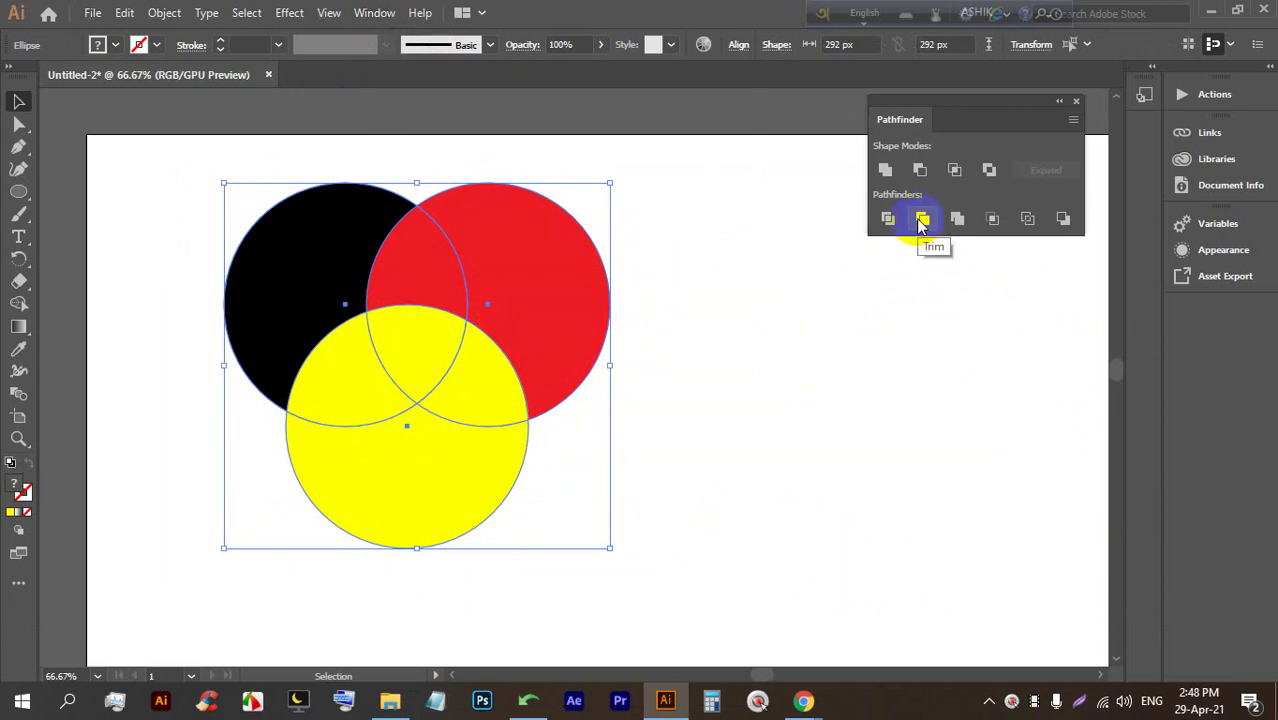
{"action": "left_click", "coordinate": [922, 220]}
{"action": "right_click", "coordinate": [476, 210]}
{"action": "left_click", "coordinate": [570, 370]}
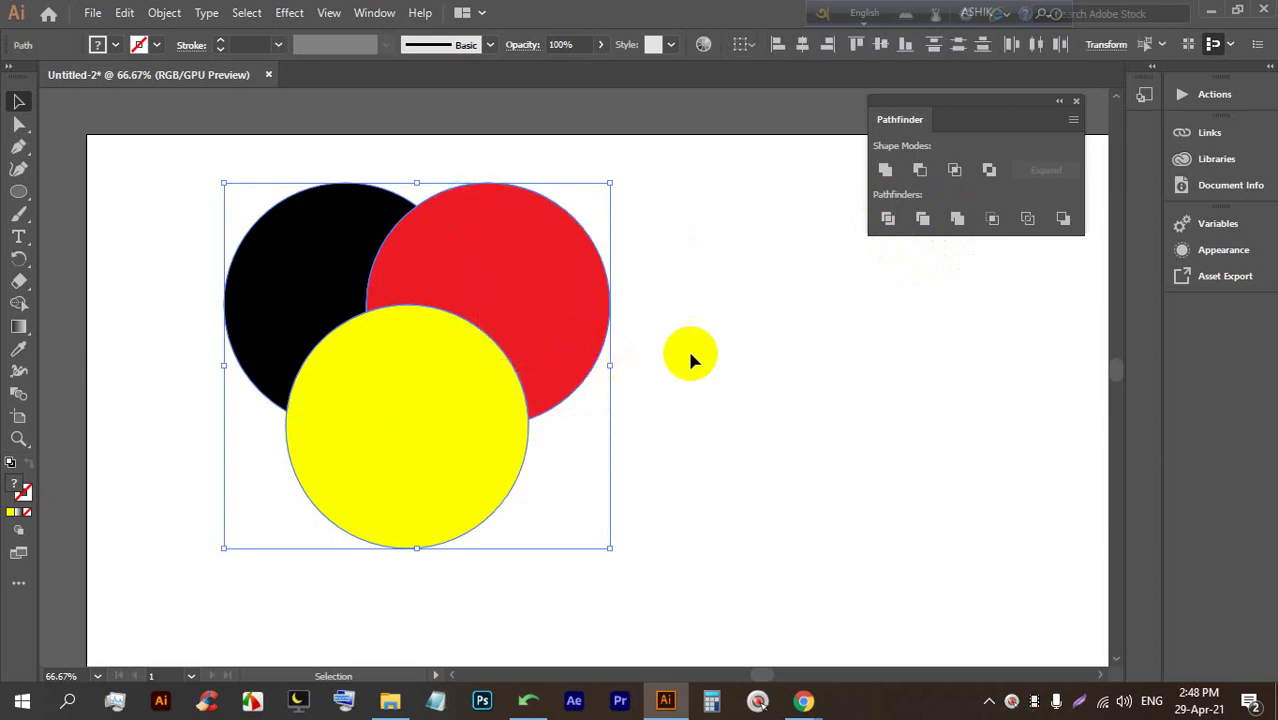
{"action": "left_click", "coordinate": [683, 350]}
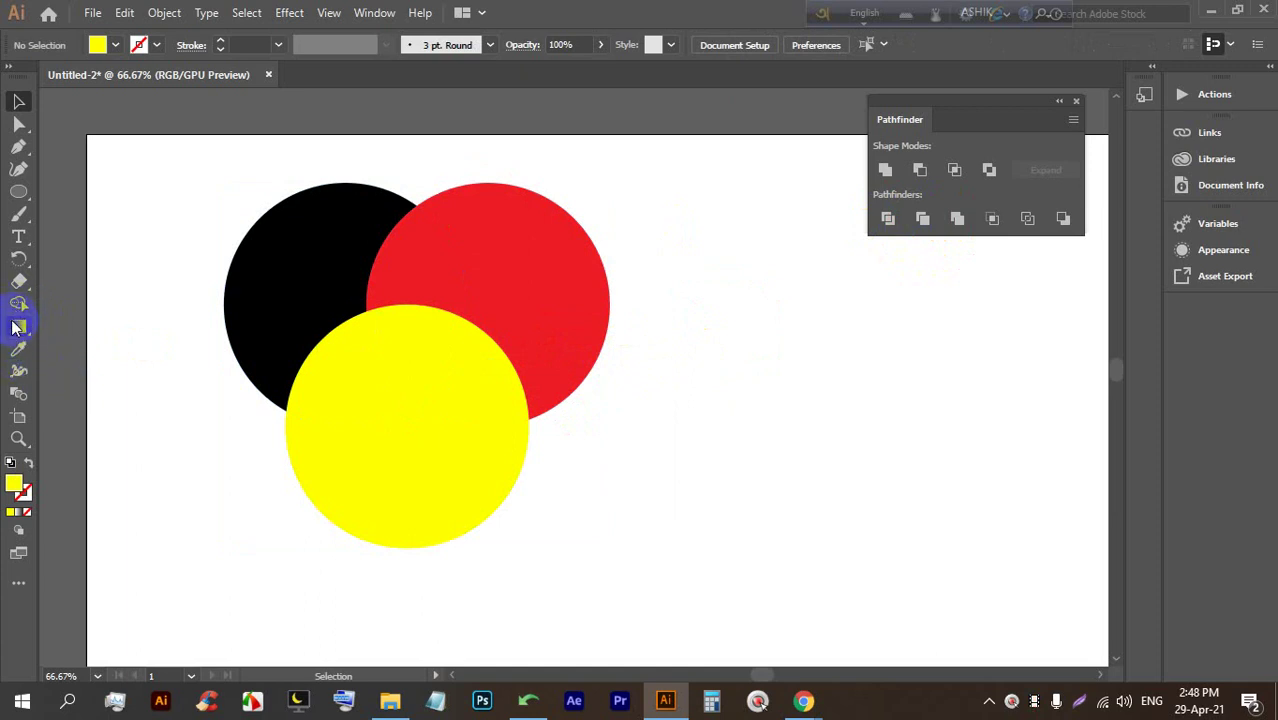
Switch to the Google Meet call in Chrome to check on the participants, and return to Illustrator
{"action": "left_click", "coordinate": [803, 700]}
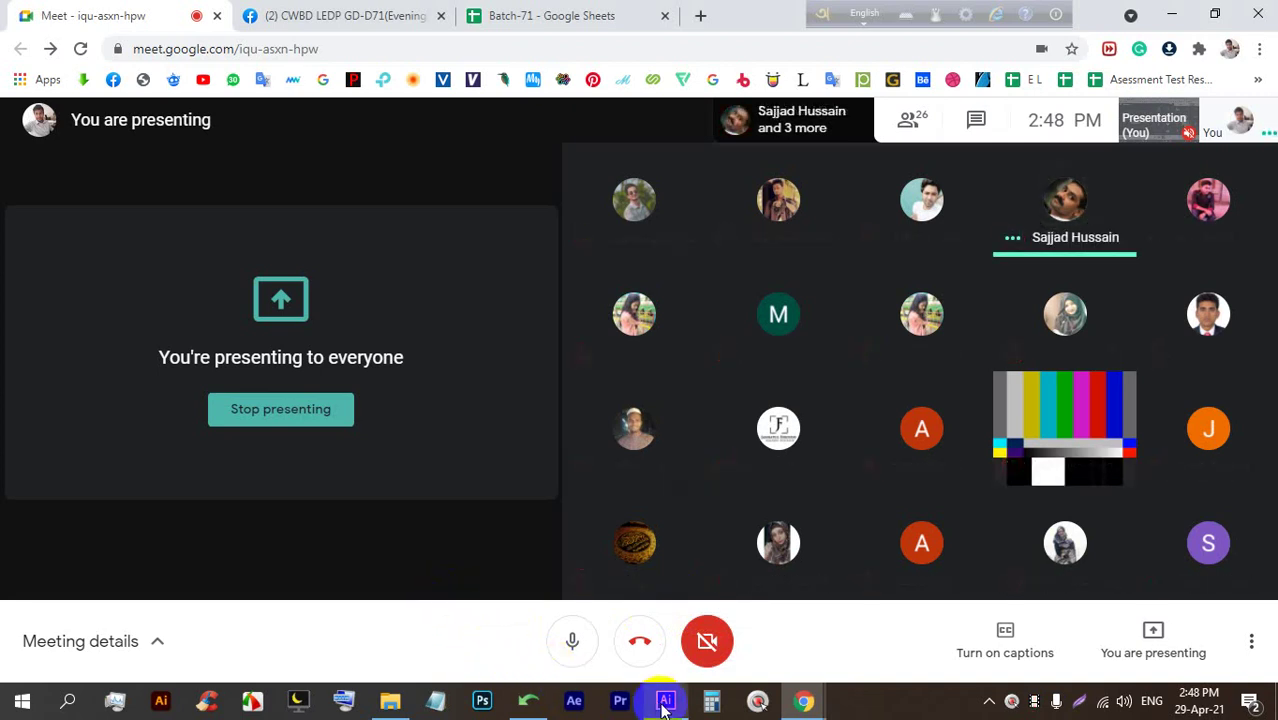
{"action": "mouse_move", "coordinate": [663, 703]}
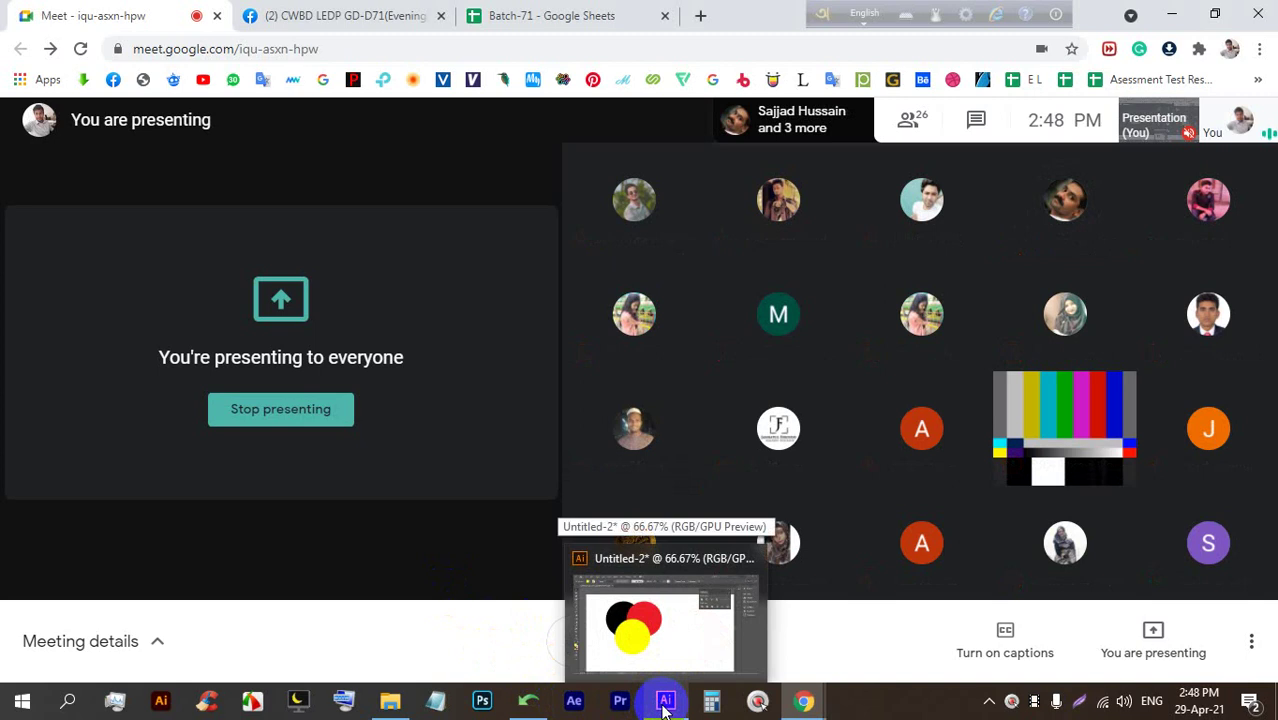
{"action": "left_click", "coordinate": [663, 703]}
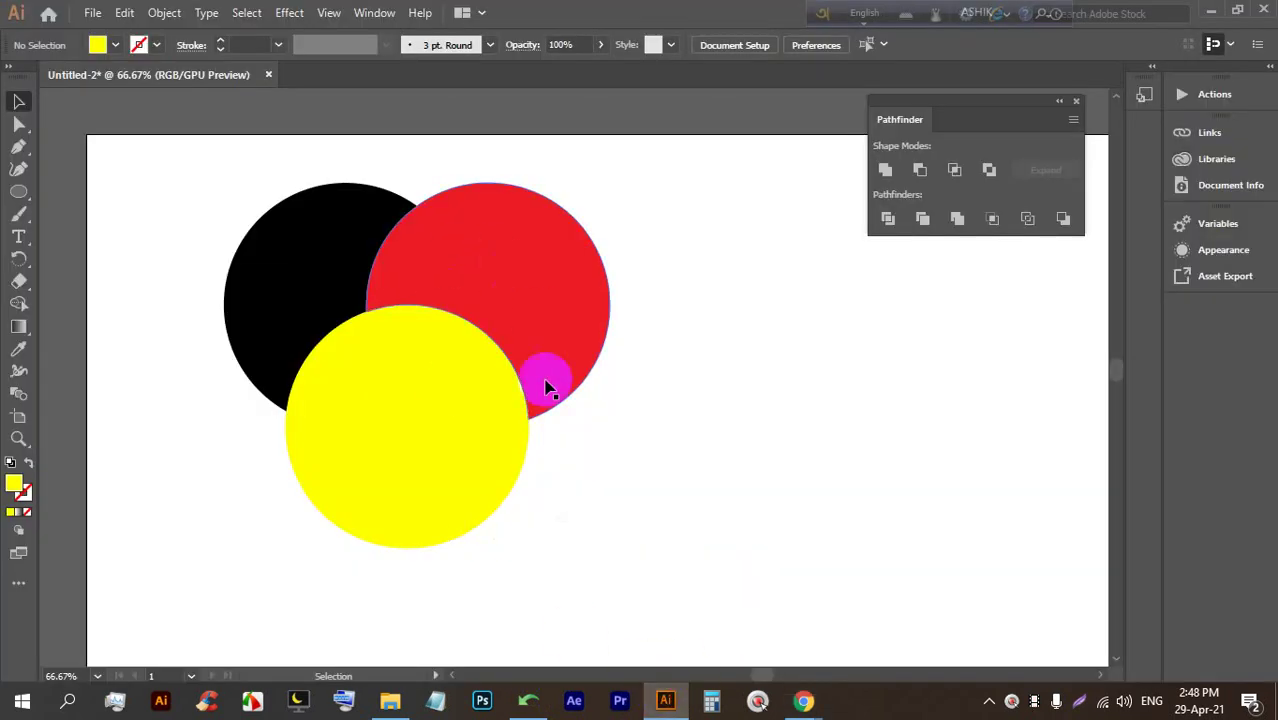
Select the trimmed black, red and yellow shapes one after another to inspect them, and clear the selection
{"action": "left_click", "coordinate": [303, 247]}
{"action": "left_click", "coordinate": [513, 277]}
{"action": "left_click", "coordinate": [388, 428]}
{"action": "left_click", "coordinate": [718, 416]}
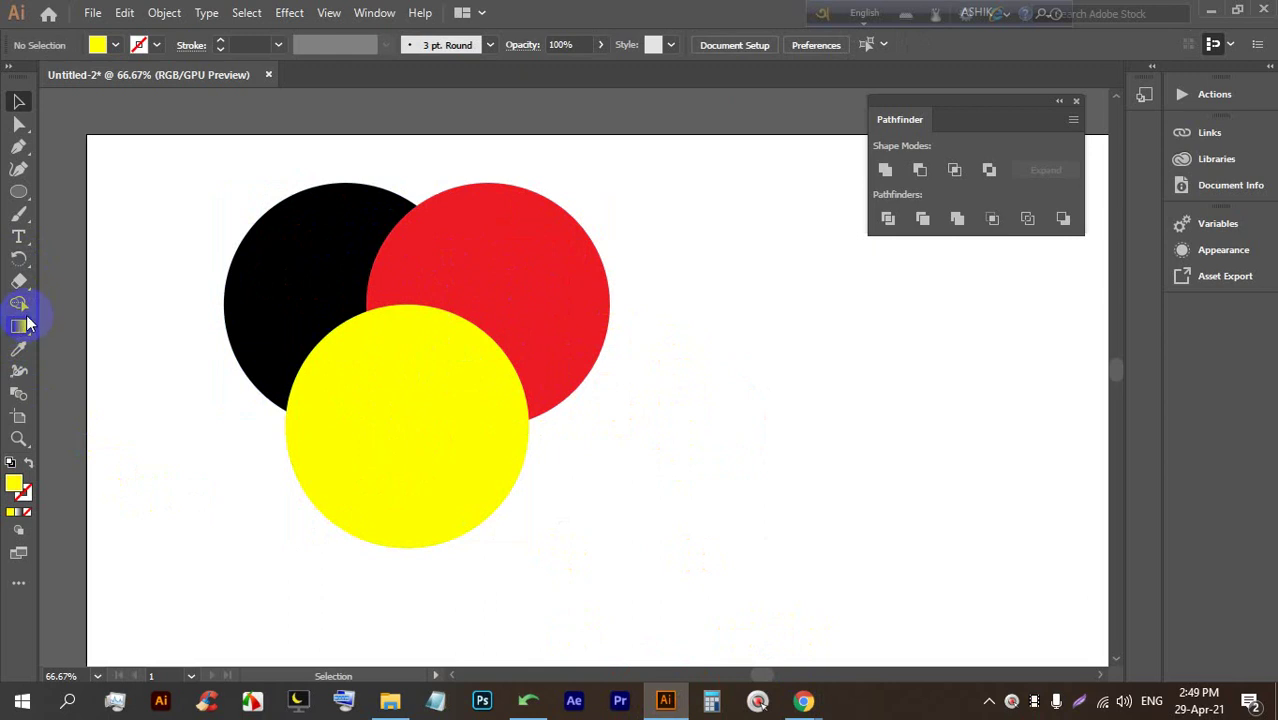
Move the original cluster of three full circles higher on the artboard
{"action": "left_click", "coordinate": [18, 190]}
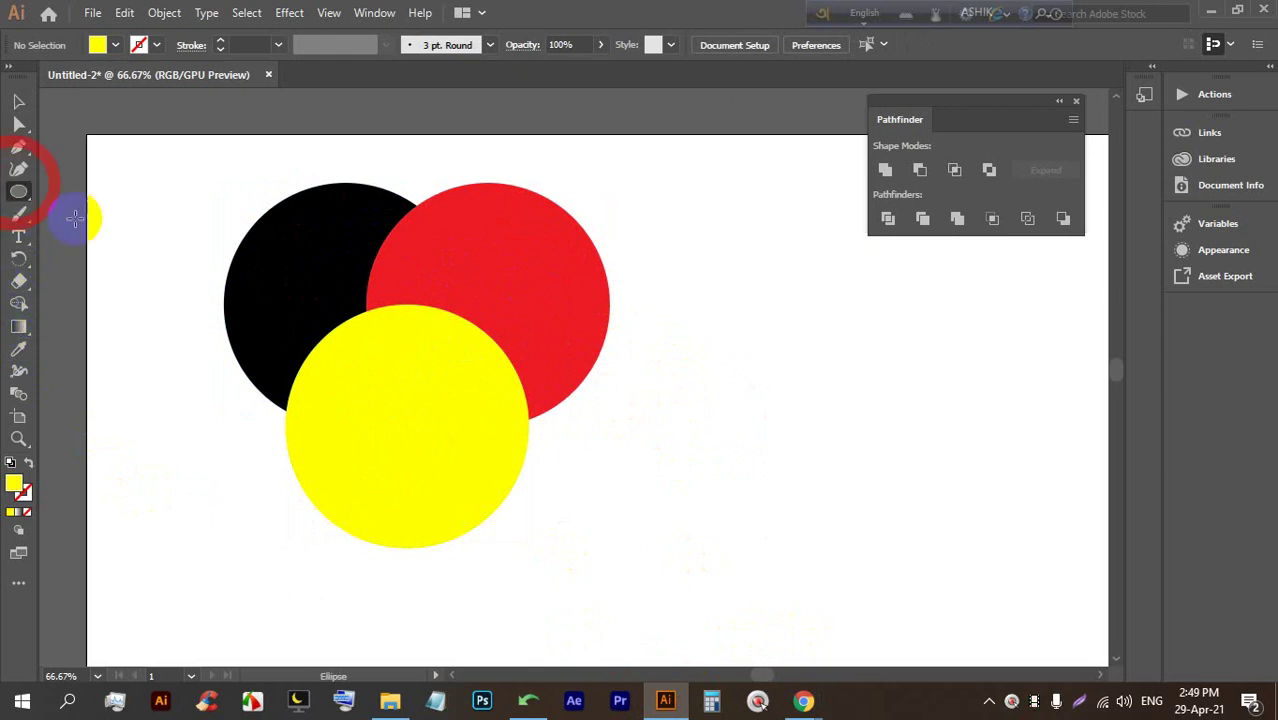
{"action": "scroll", "coordinate": [727, 291], "scroll_direction": "down", "scroll_amount": 3}
{"action": "scroll", "coordinate": [642, 334], "scroll_direction": "up", "scroll_amount": 2}
{"action": "left_click", "coordinate": [18, 100]}
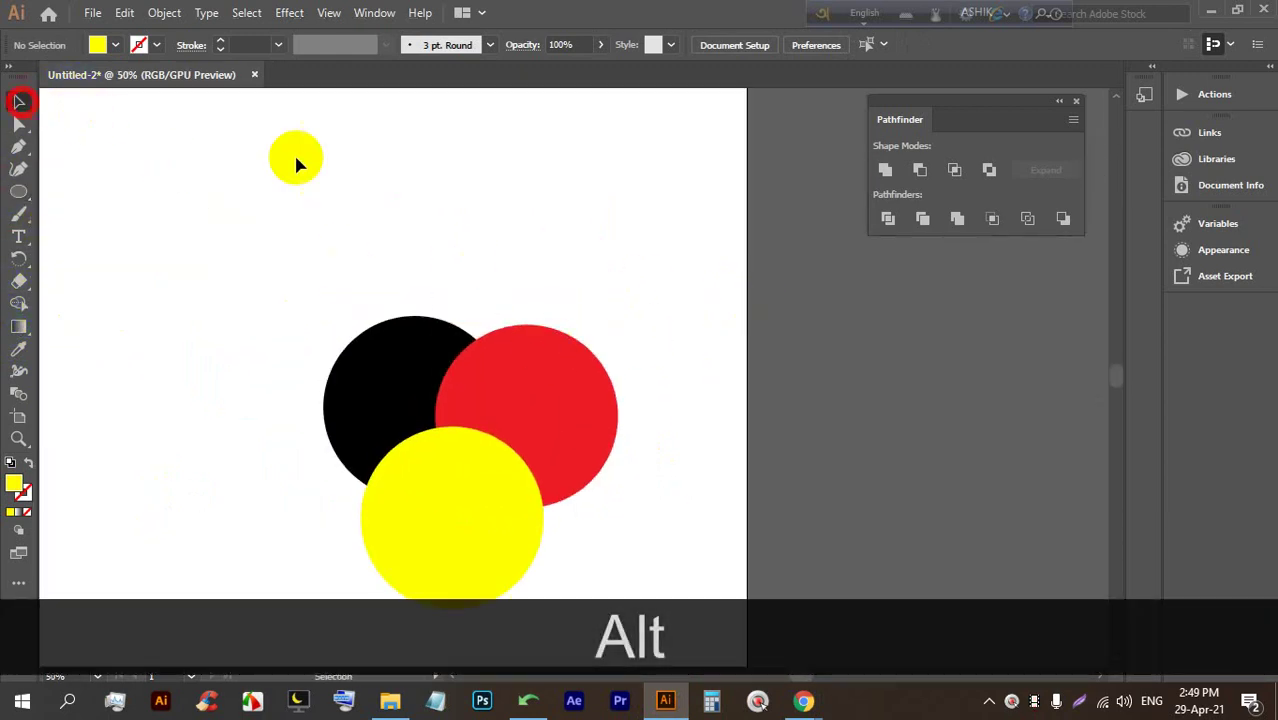
{"action": "left_click_drag", "start_coordinate": [622, 522], "coordinate": [276, 316]}
{"action": "left_click_drag", "start_coordinate": [465, 428], "coordinate": [502, 299]}
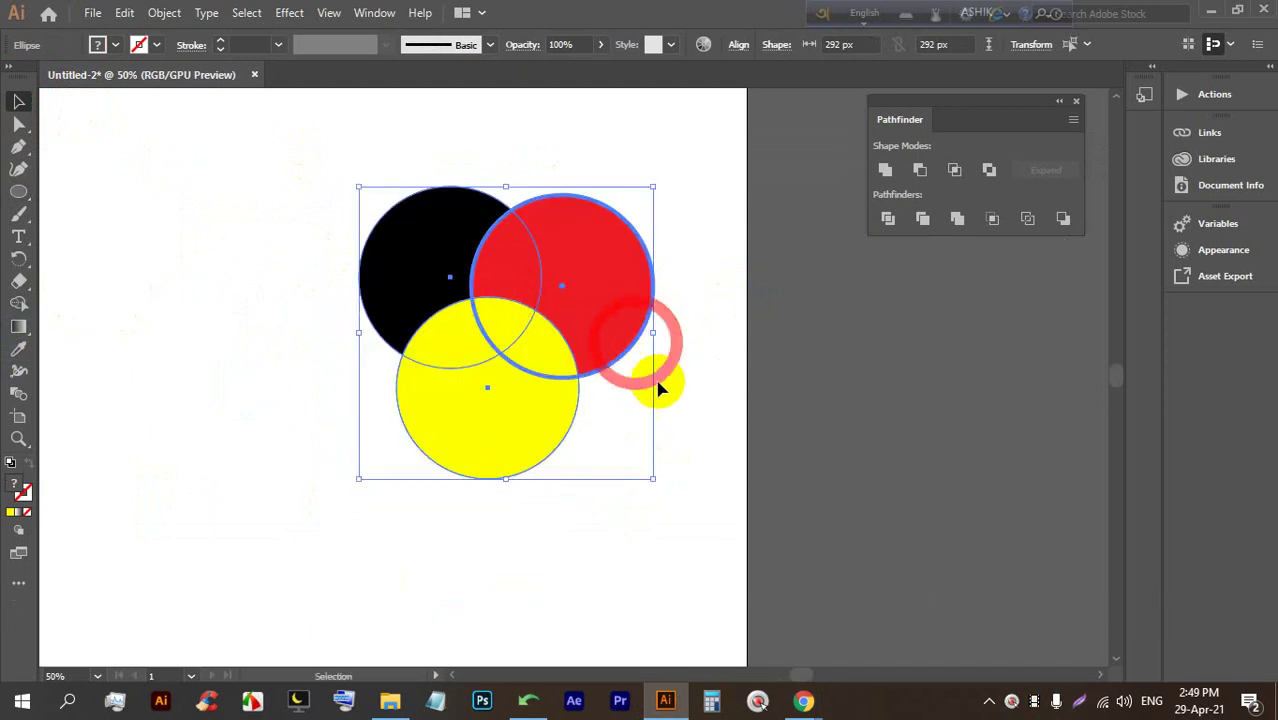
{"action": "left_click", "coordinate": [710, 507]}
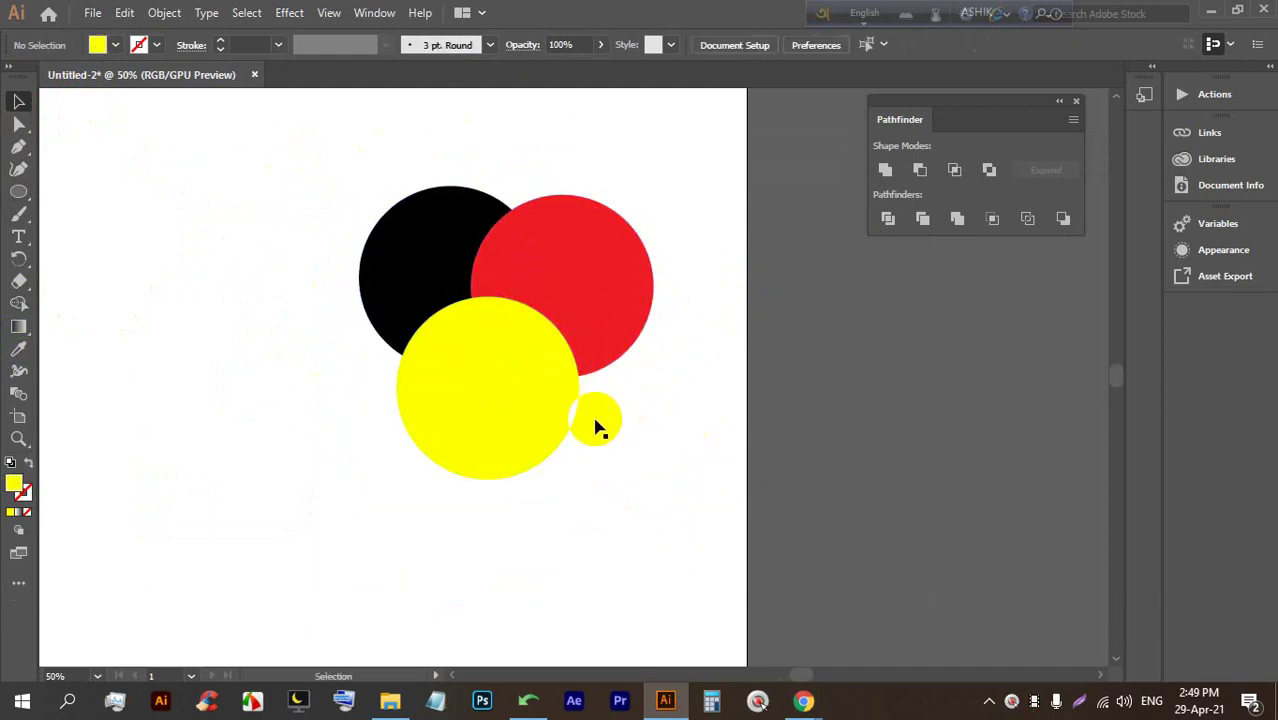
Group the original cluster's three circles, shift the group sideways and undo the shift
{"action": "left_click", "coordinate": [519, 283]}
{"action": "left_click_drag", "start_coordinate": [647, 419], "coordinate": [380, 195]}
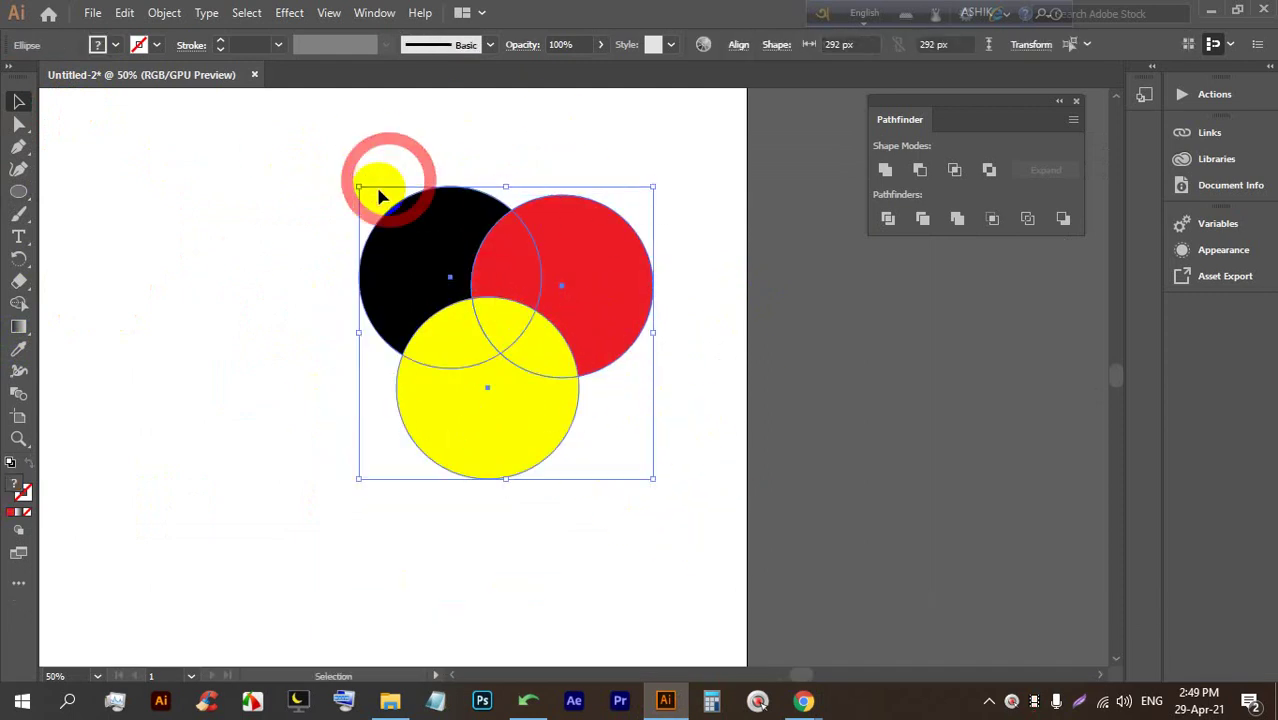
{"action": "key", "text": "ctrl+g"}
{"action": "left_click_drag", "start_coordinate": [583, 318], "coordinate": [635, 318]}
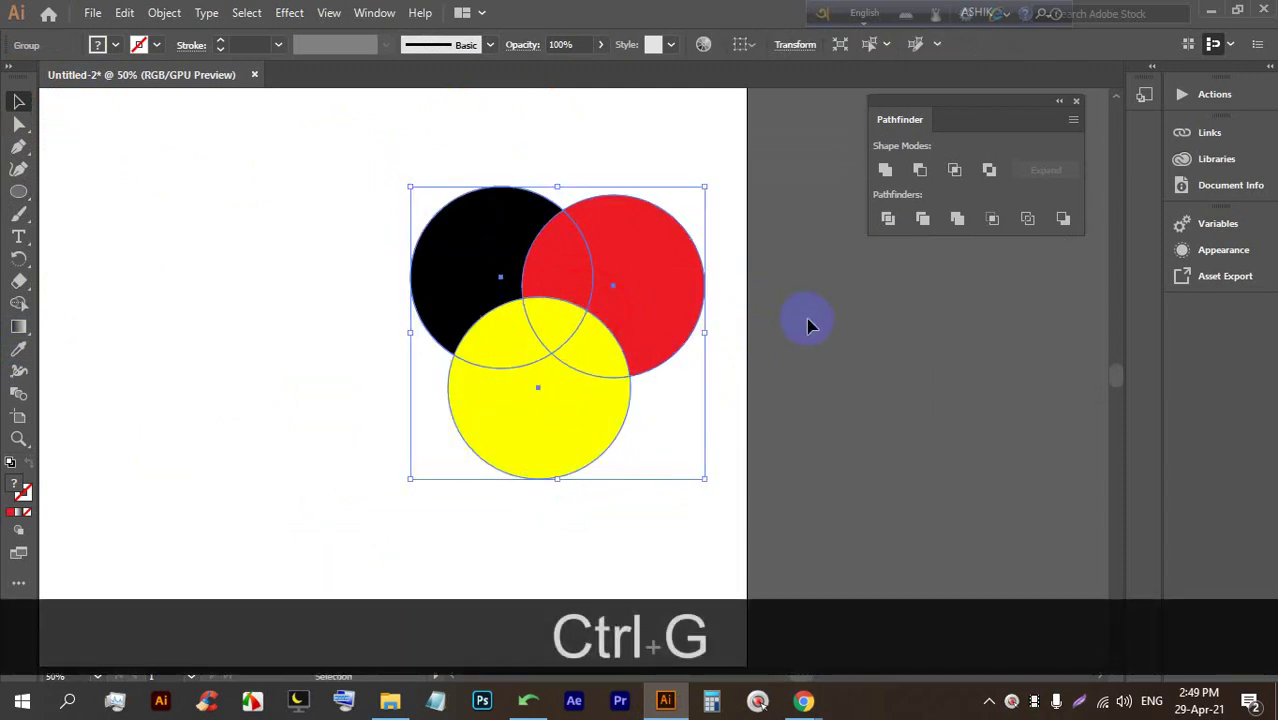
{"action": "key", "text": "ctrl+z"}
{"action": "left_click", "coordinate": [746, 349]}
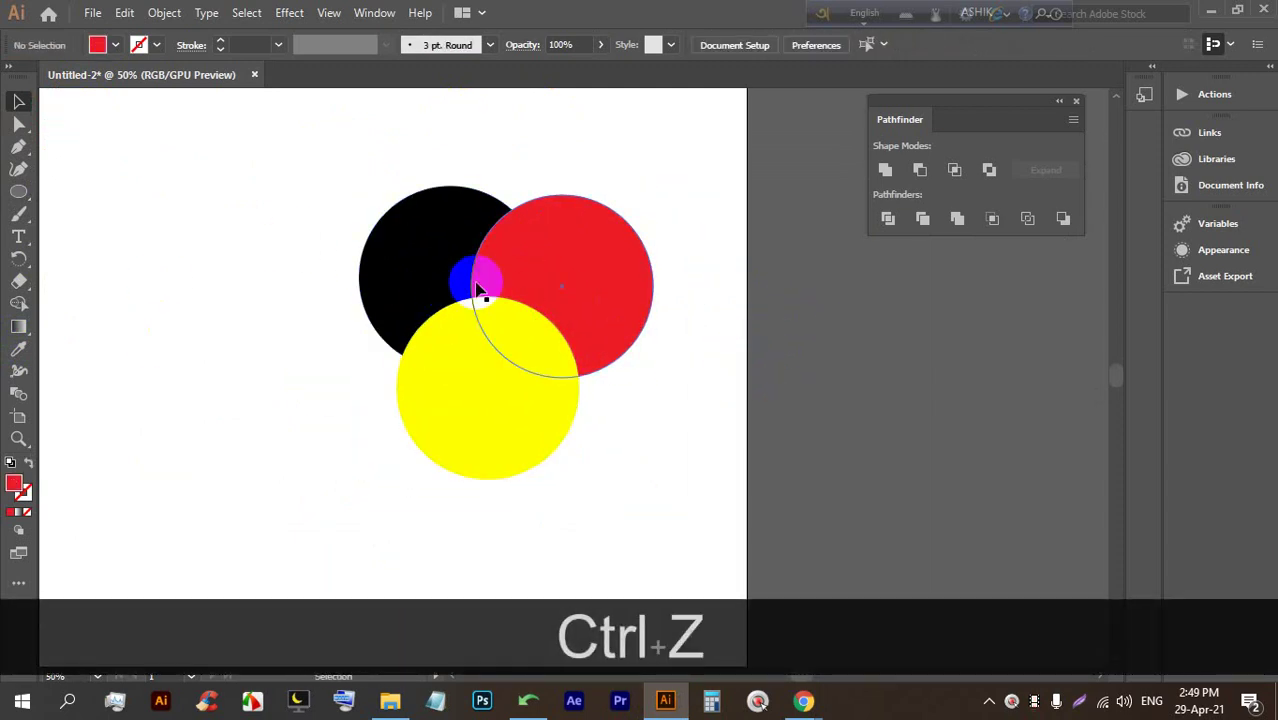
Shift the original cluster slightly and reposition its red, black and yellow circles individually
{"action": "mouse_move", "coordinate": [465, 345]}
{"action": "left_mouse_down"}
{"action": "mouse_move", "coordinate": [490, 330]}
{"action": "mouse_move", "coordinate": [465, 351]}
{"action": "left_mouse_up"}
{"action": "right_click", "coordinate": [522, 277]}
{"action": "left_click", "coordinate": [671, 430]}
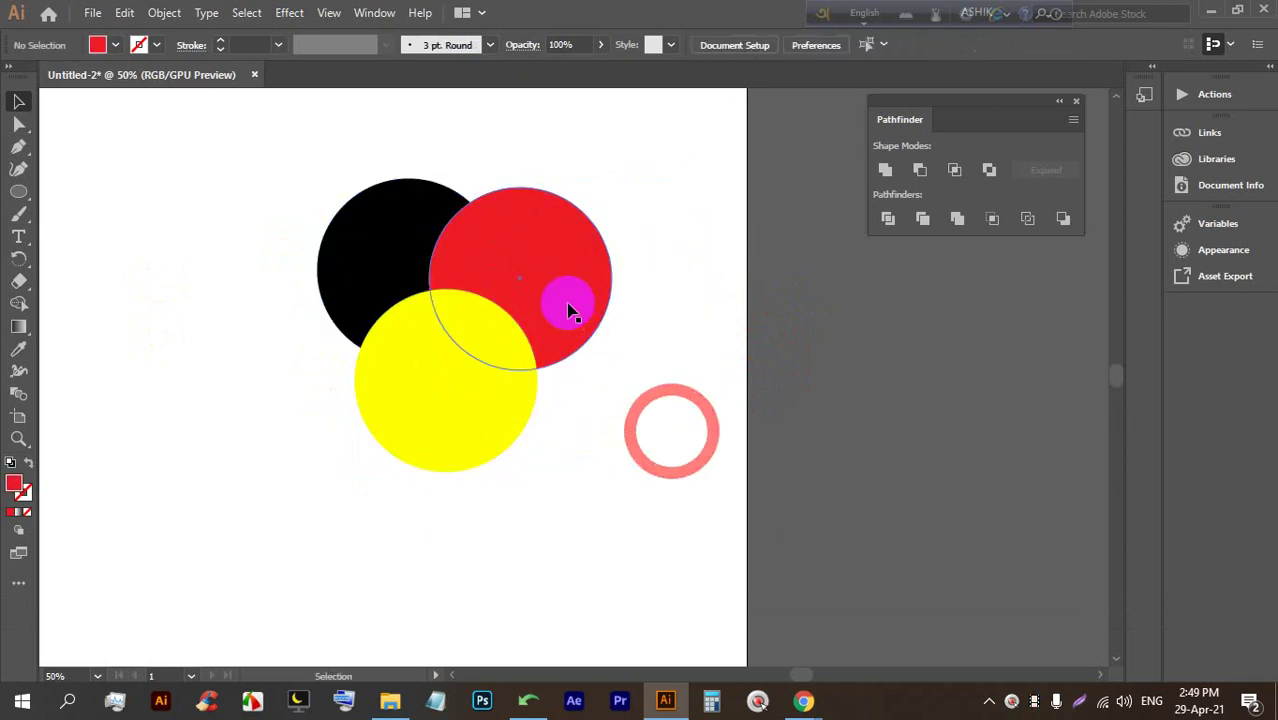
{"action": "left_click_drag", "start_coordinate": [568, 311], "coordinate": [605, 273]}
{"action": "left_click_drag", "start_coordinate": [339, 261], "coordinate": [320, 247]}
{"action": "left_click_drag", "start_coordinate": [443, 383], "coordinate": [505, 347]}
{"action": "left_click", "coordinate": [605, 456]}
Apply Trim to the black, red and yellow shapes of the first cluster and ungroup the result
{"action": "scroll", "coordinate": [515, 348], "scroll_direction": "down", "scroll_amount": 1}
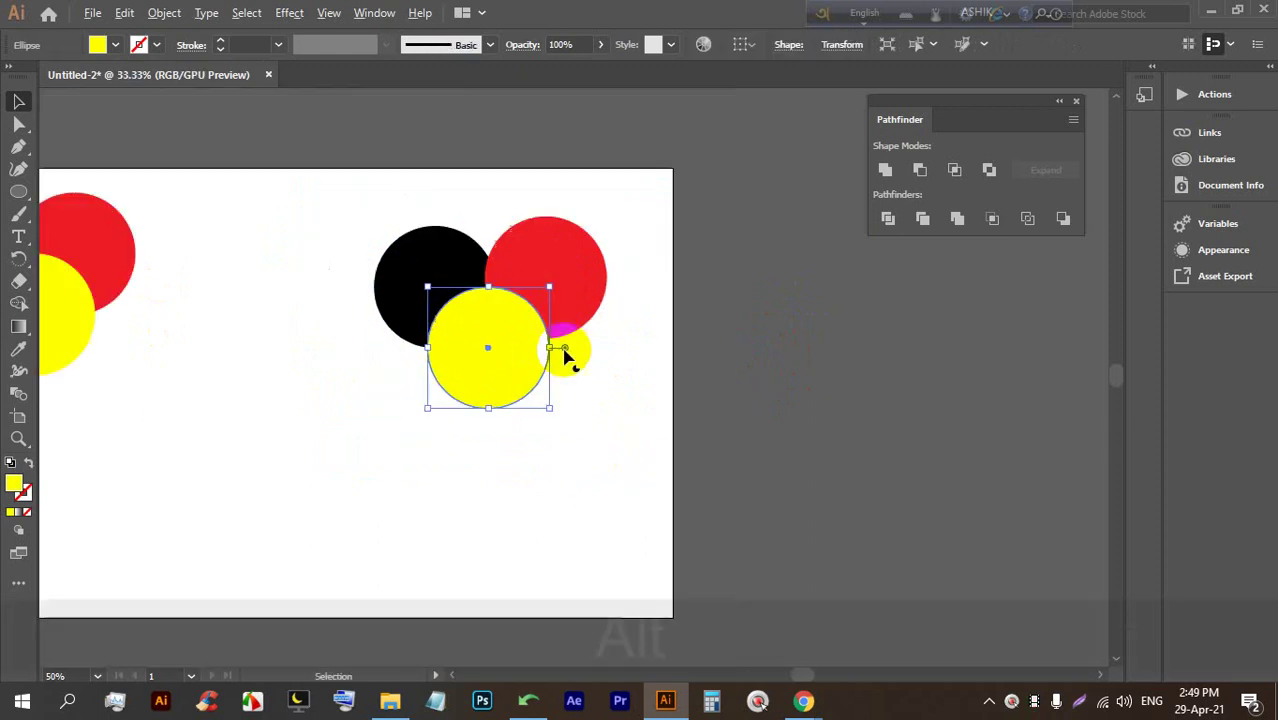
{"action": "scroll", "coordinate": [251, 325], "scroll_direction": "up", "scroll_amount": 2}
{"action": "left_click_drag", "start_coordinate": [628, 422], "coordinate": [410, 318]}
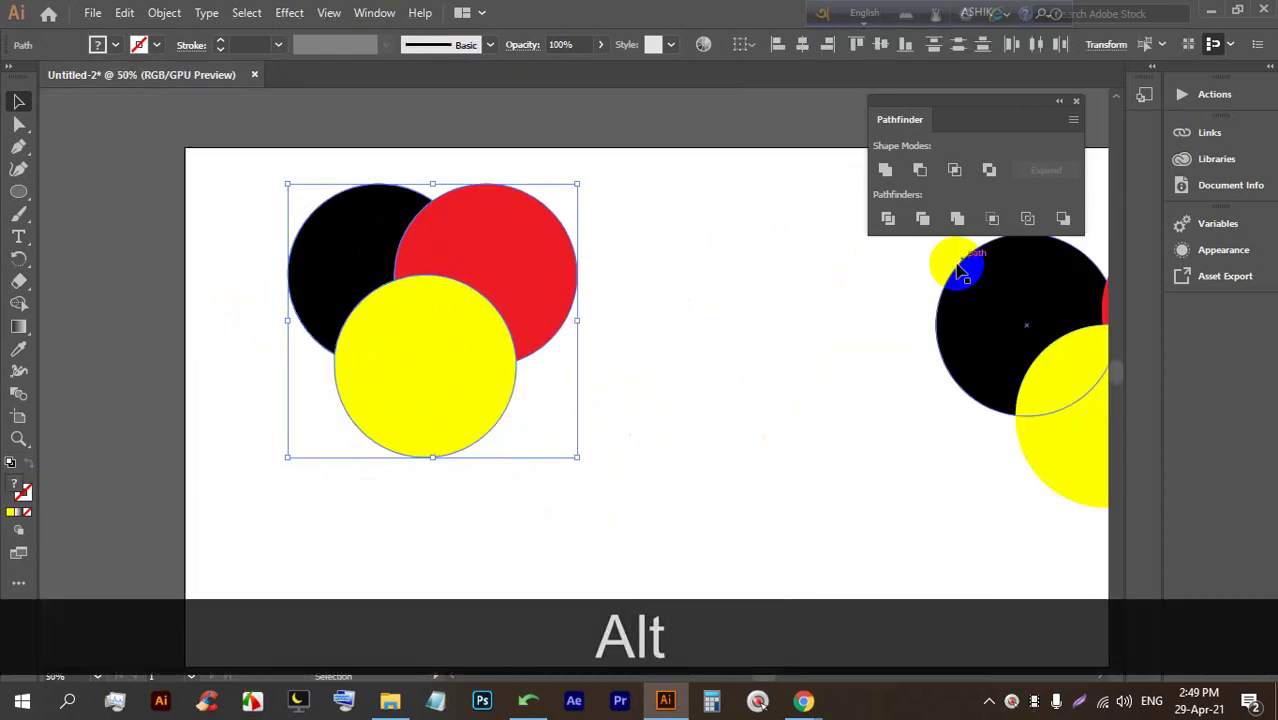
{"action": "left_click", "coordinate": [780, 322]}
{"action": "left_click", "coordinate": [420, 347]}
{"action": "right_click", "coordinate": [426, 344]}
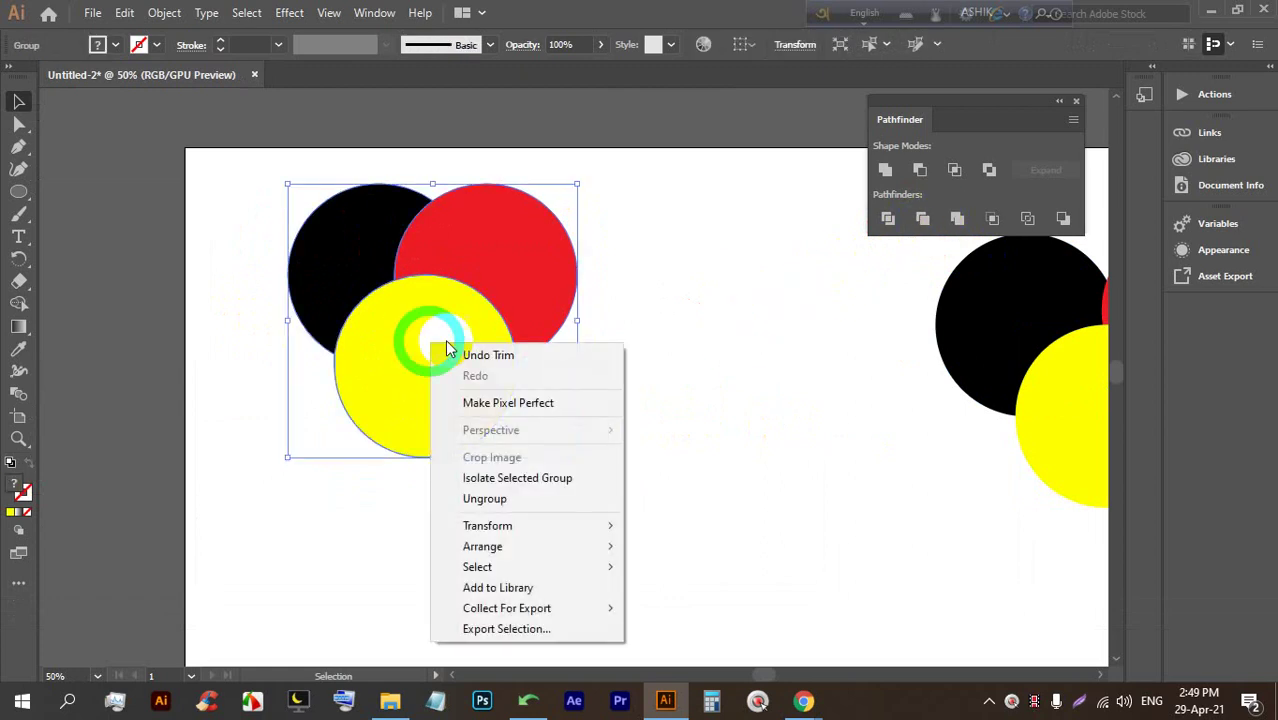
{"action": "left_click", "coordinate": [488, 499]}
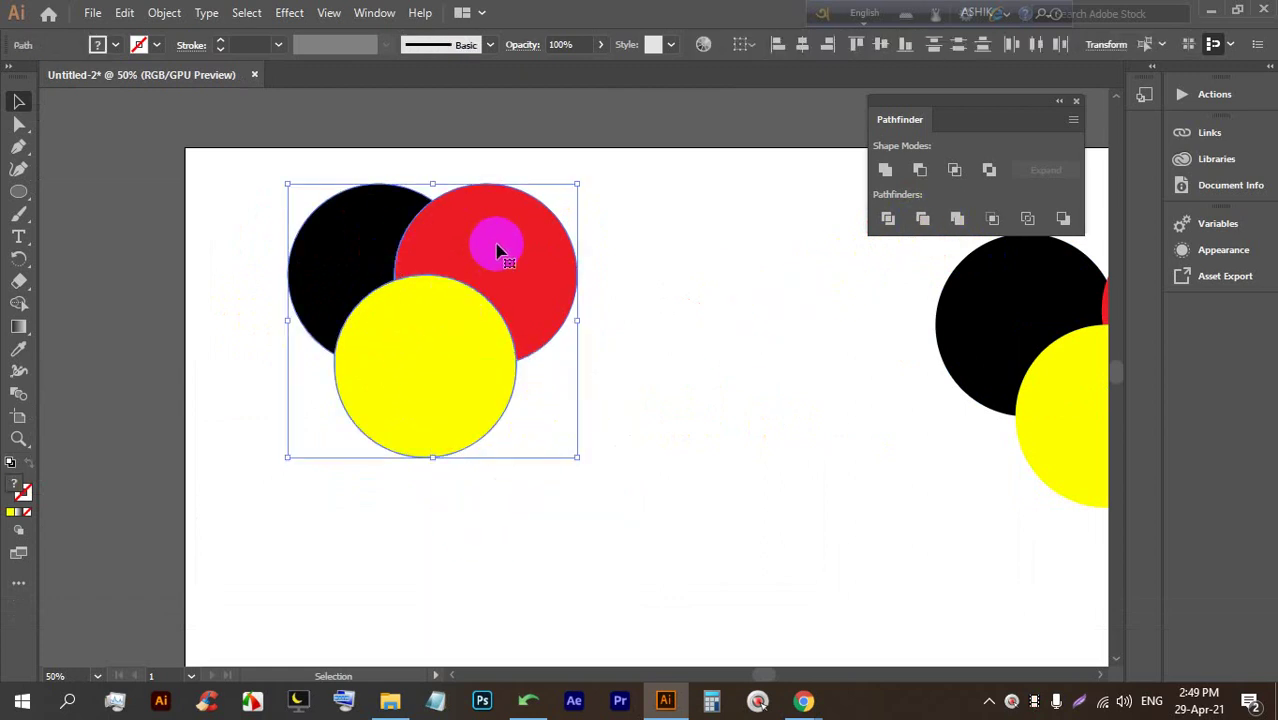
Pull the trimmed red, black and yellow shapes apart from one another
{"action": "left_click_drag", "start_coordinate": [497, 250], "coordinate": [560, 228]}
{"action": "right_click", "coordinate": [538, 248]}
{"action": "left_click", "coordinate": [365, 451]}
{"action": "left_click_drag", "start_coordinate": [492, 313], "coordinate": [440, 357]}
{"action": "left_click_drag", "start_coordinate": [555, 245], "coordinate": [585, 245]}
{"action": "left_click_drag", "start_coordinate": [392, 225], "coordinate": [340, 240]}
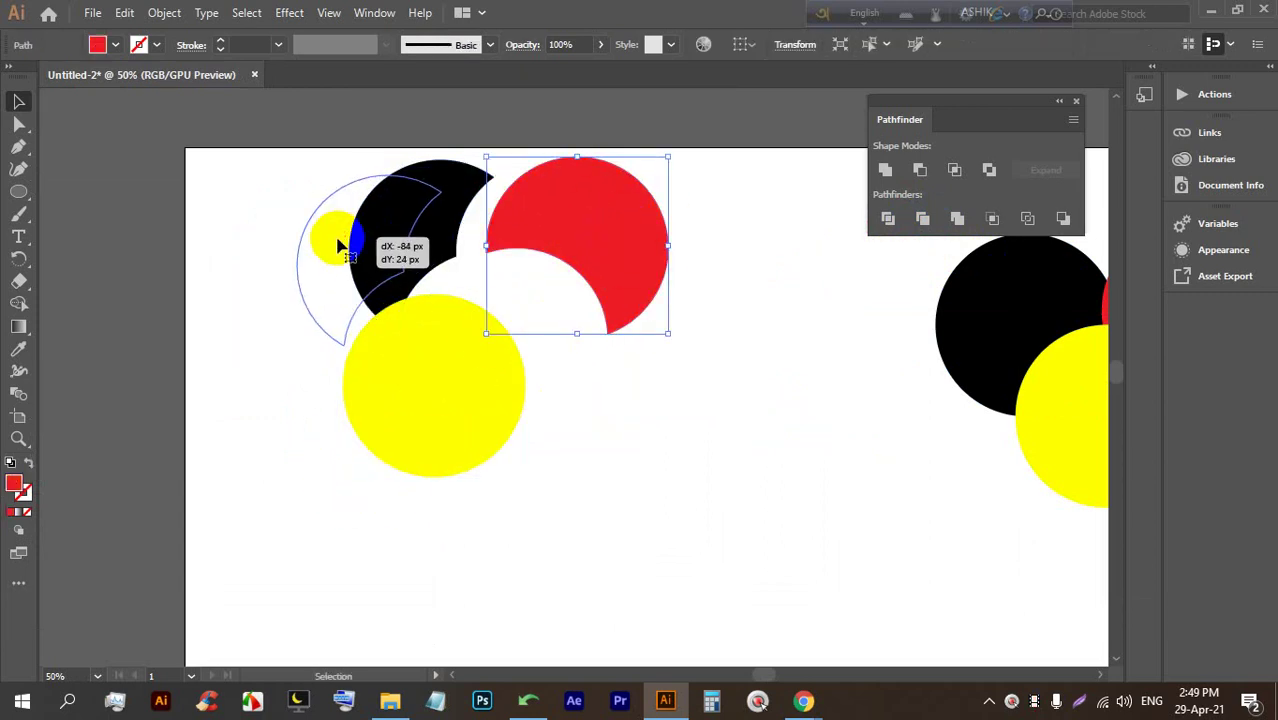
{"action": "left_click_drag", "start_coordinate": [471, 413], "coordinate": [471, 428]}
{"action": "left_click_drag", "start_coordinate": [565, 337], "coordinate": [302, 242]}
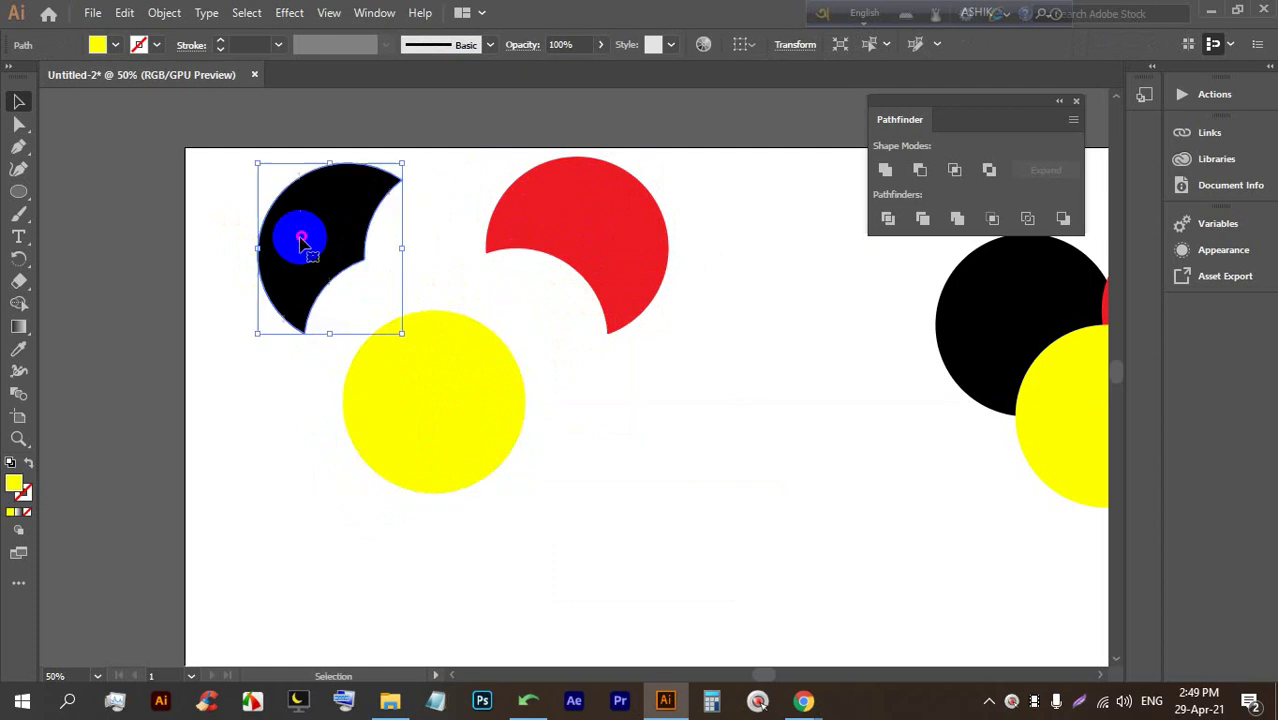
Fit the trimmed red and black shapes back against the yellow circle and clear the selection
{"action": "left_click_drag", "start_coordinate": [585, 233], "coordinate": [500, 296]}
{"action": "left_click_drag", "start_coordinate": [471, 254], "coordinate": [371, 262]}
{"action": "left_click", "coordinate": [662, 342]}
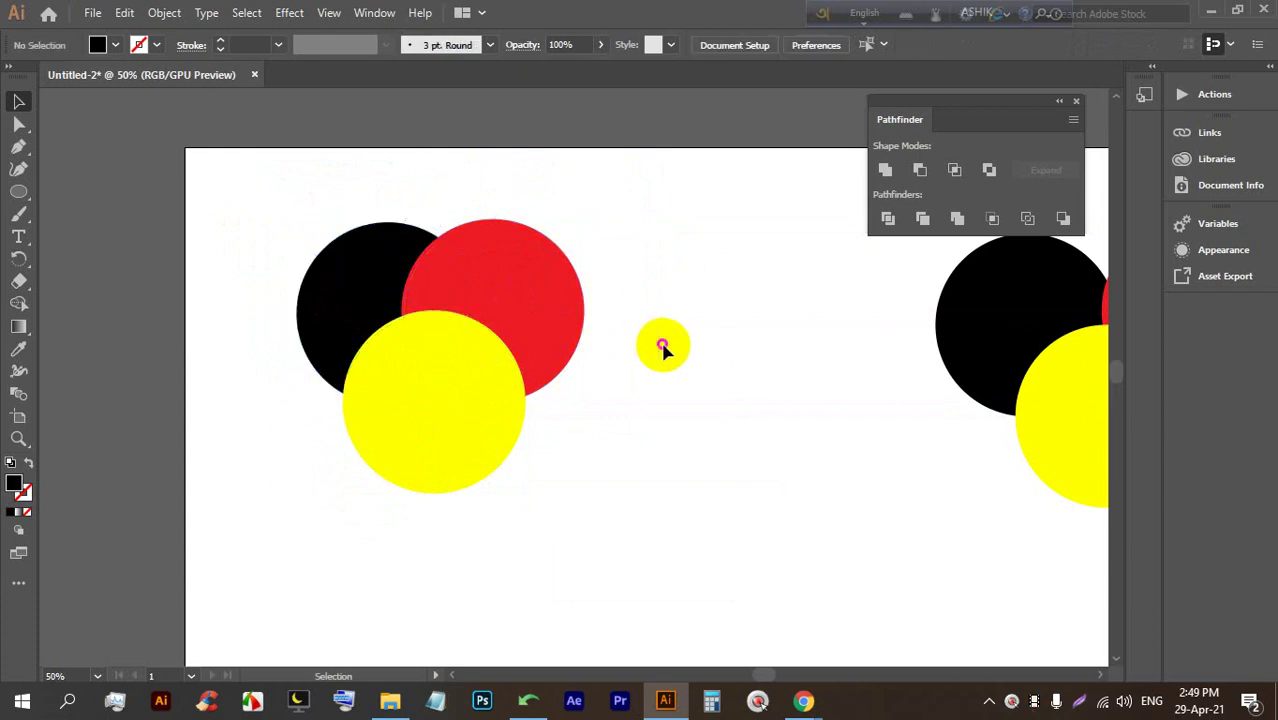
Inspect the trimmed black shape, then delete the whole trimmed cluster
{"action": "left_click", "coordinate": [298, 290]}
{"action": "left_click", "coordinate": [685, 309]}
{"action": "left_click_drag", "start_coordinate": [283, 240], "coordinate": [305, 257]}
{"action": "left_click", "coordinate": [668, 460]}
{"action": "left_click", "coordinate": [308, 318]}
{"action": "left_click", "coordinate": [750, 385]}
{"action": "left_click_drag", "start_coordinate": [584, 366], "coordinate": [315, 175]}
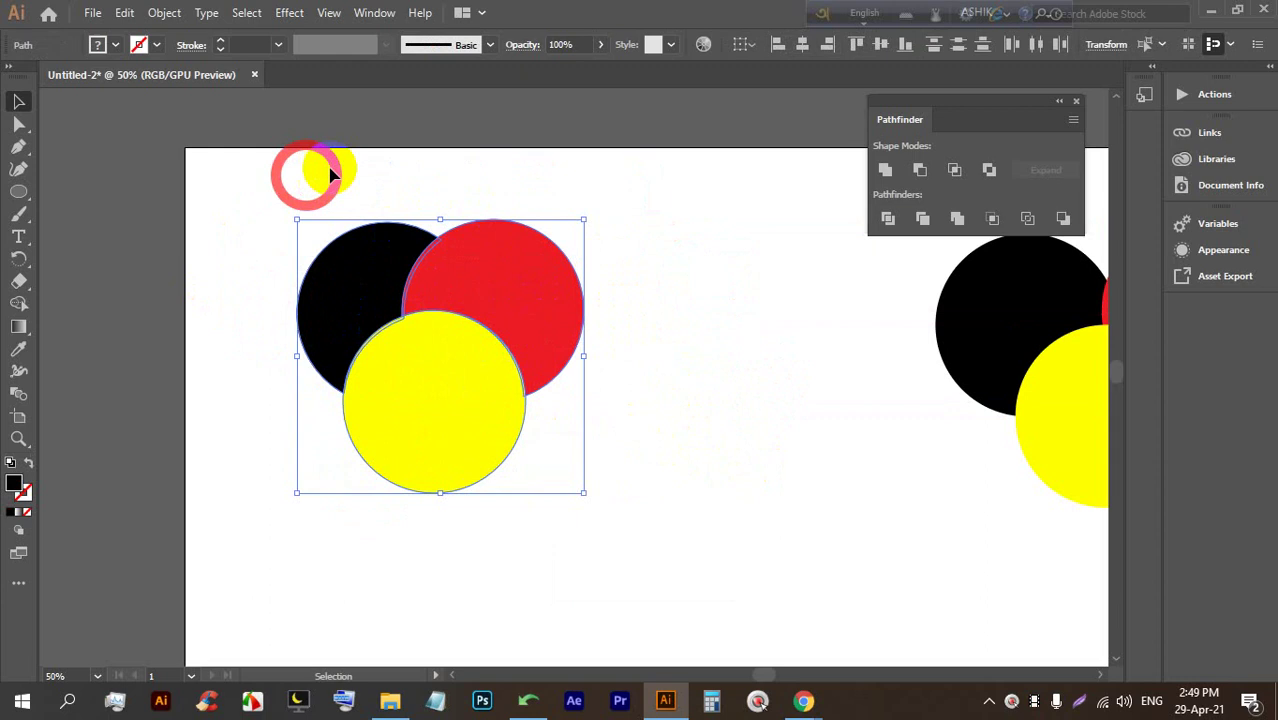
{"action": "key", "text": "Delete"}
Move the remaining three-circle cluster to the artboard's upper-left area and reposition its circles so they overlap more
{"action": "left_click_drag", "start_coordinate": [988, 480], "coordinate": [805, 476]}
{"action": "left_click_drag", "start_coordinate": [920, 376], "coordinate": [232, 362]}
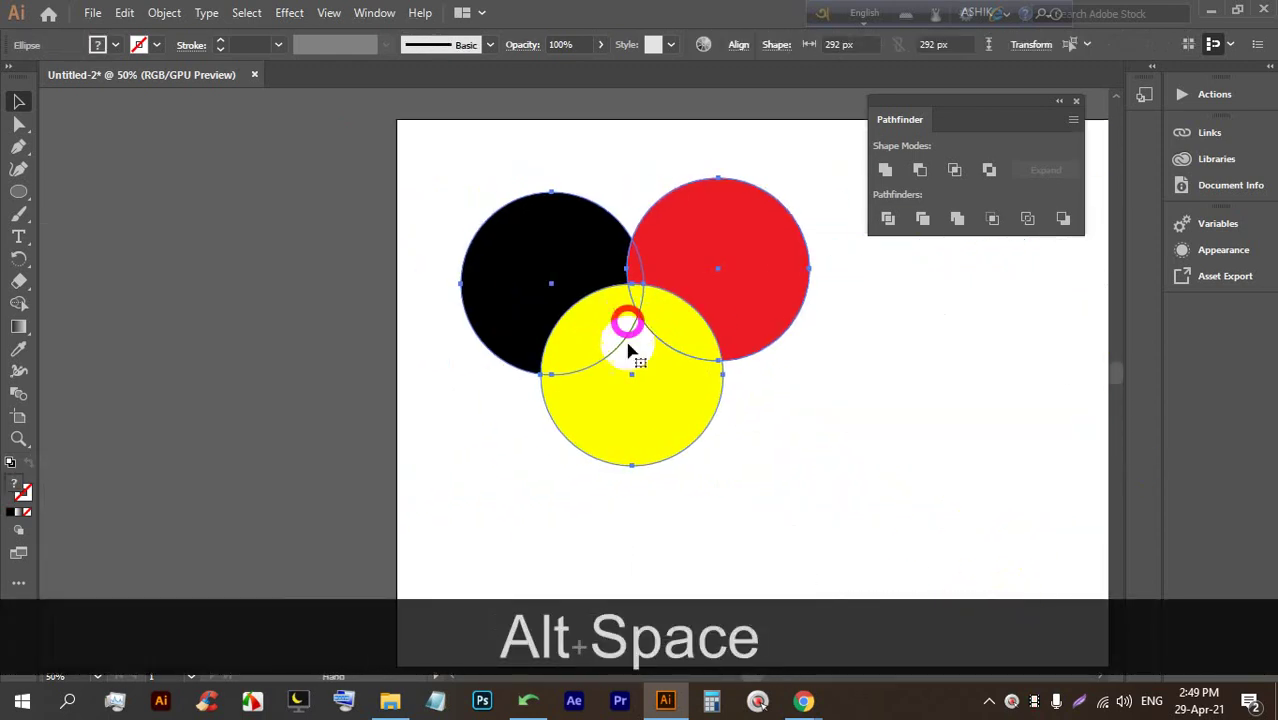
{"action": "left_click", "coordinate": [804, 448]}
{"action": "left_click_drag", "start_coordinate": [666, 275], "coordinate": [596, 262]}
{"action": "left_click_drag", "start_coordinate": [620, 403], "coordinate": [593, 366]}
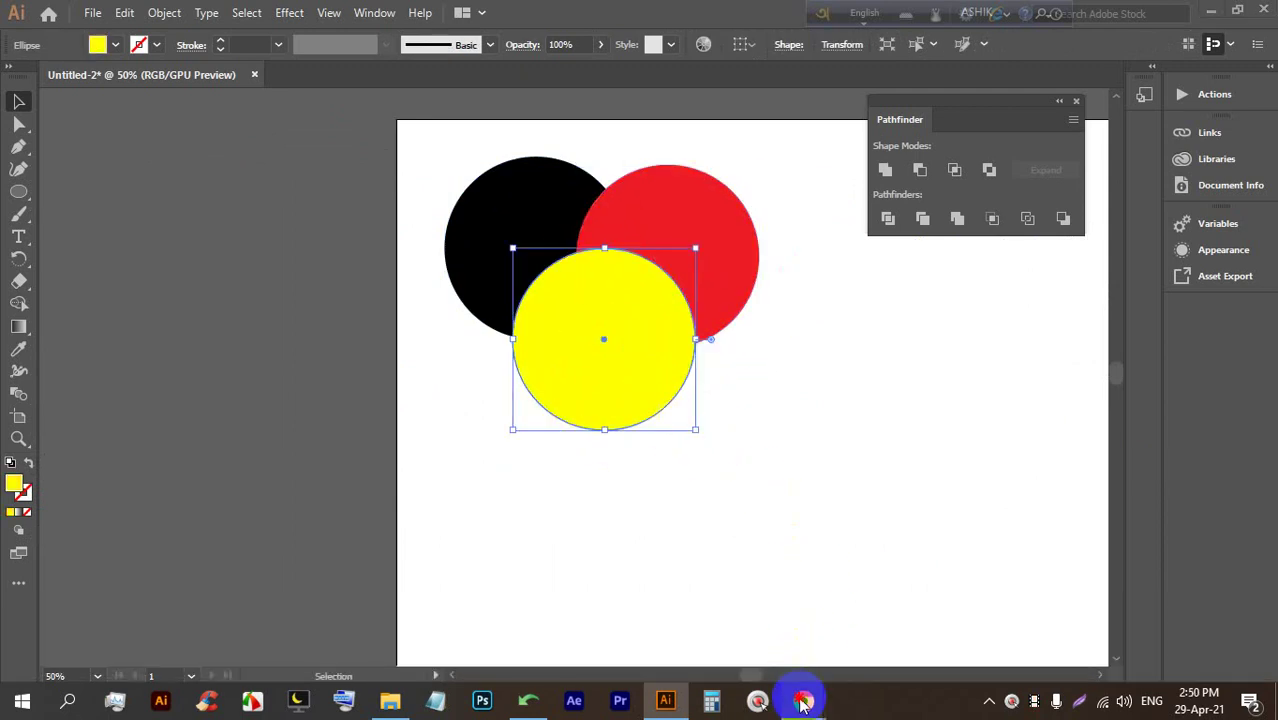
Switch to the Google Meet call in Chrome to check the participants and return to Illustrator
{"action": "mouse_move", "coordinate": [804, 700]}
{"action": "left_click", "coordinate": [748, 640]}
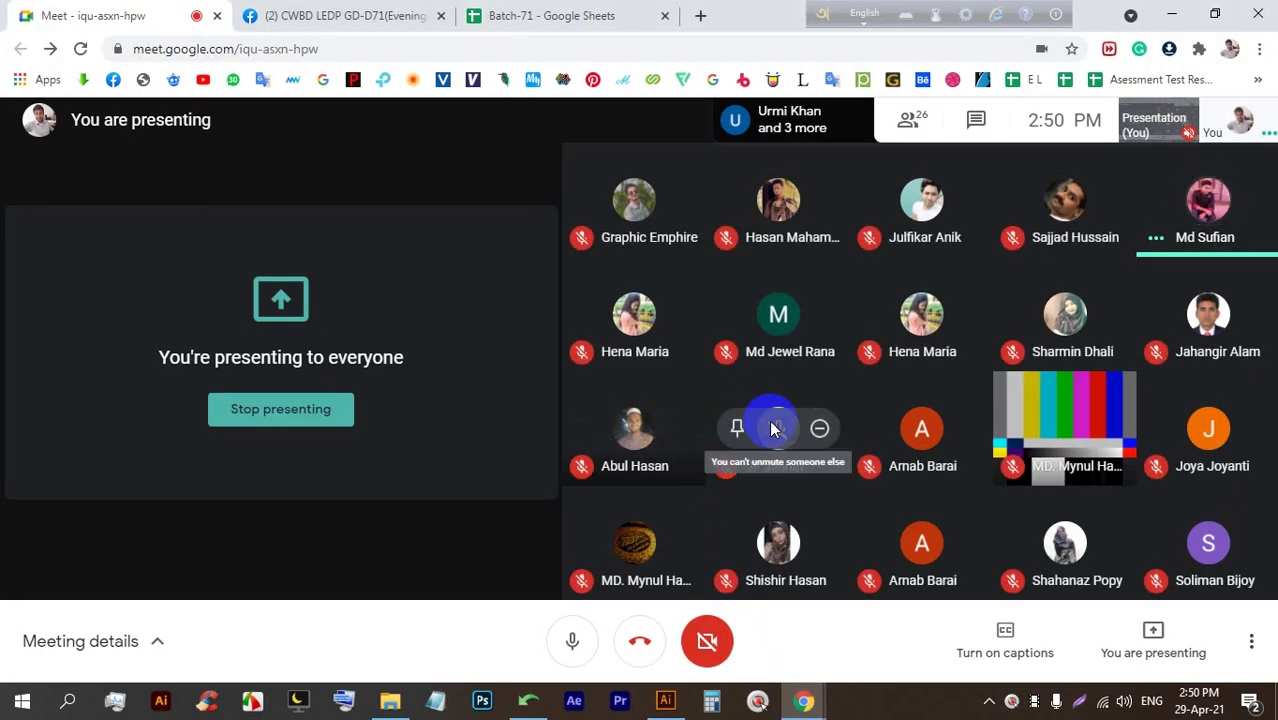
{"action": "left_click", "coordinate": [665, 700]}
Apply Crop and then Intersect to all three overlapping circles, undoing each operation
{"action": "left_click", "coordinate": [895, 391]}
{"action": "left_click_drag", "start_coordinate": [700, 450], "coordinate": [393, 251]}
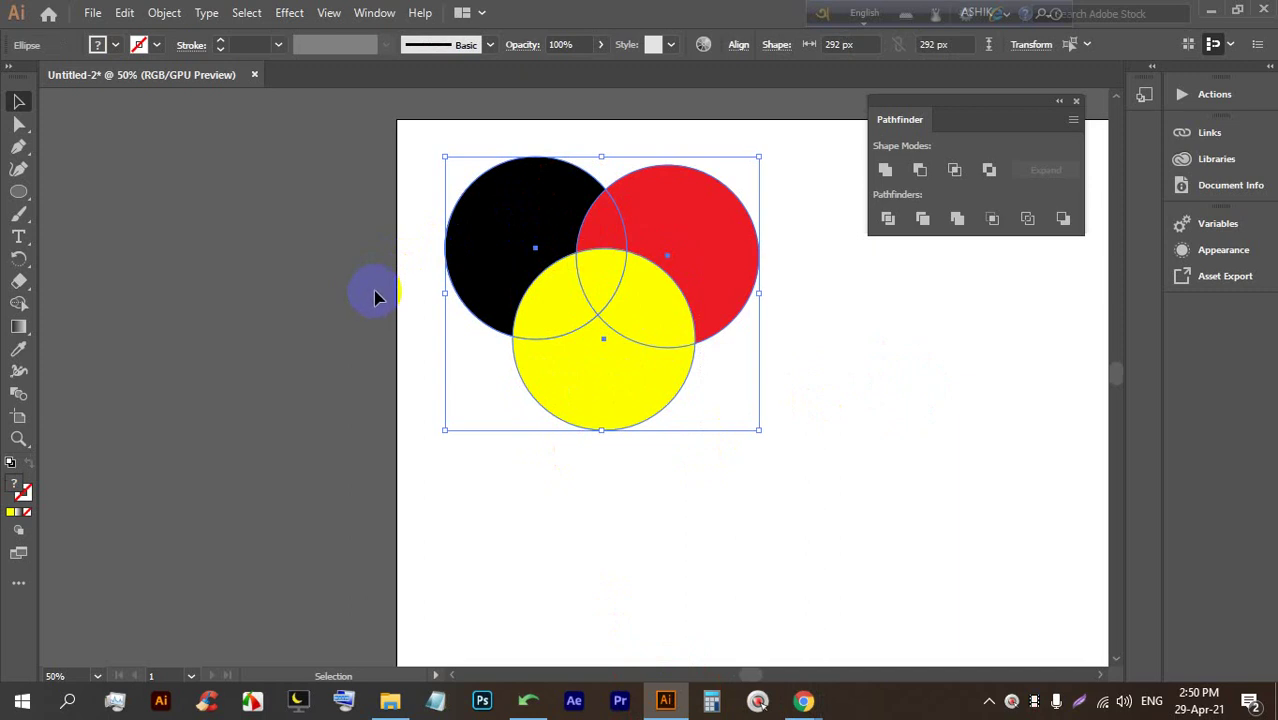
{"action": "left_click", "coordinate": [537, 252]}
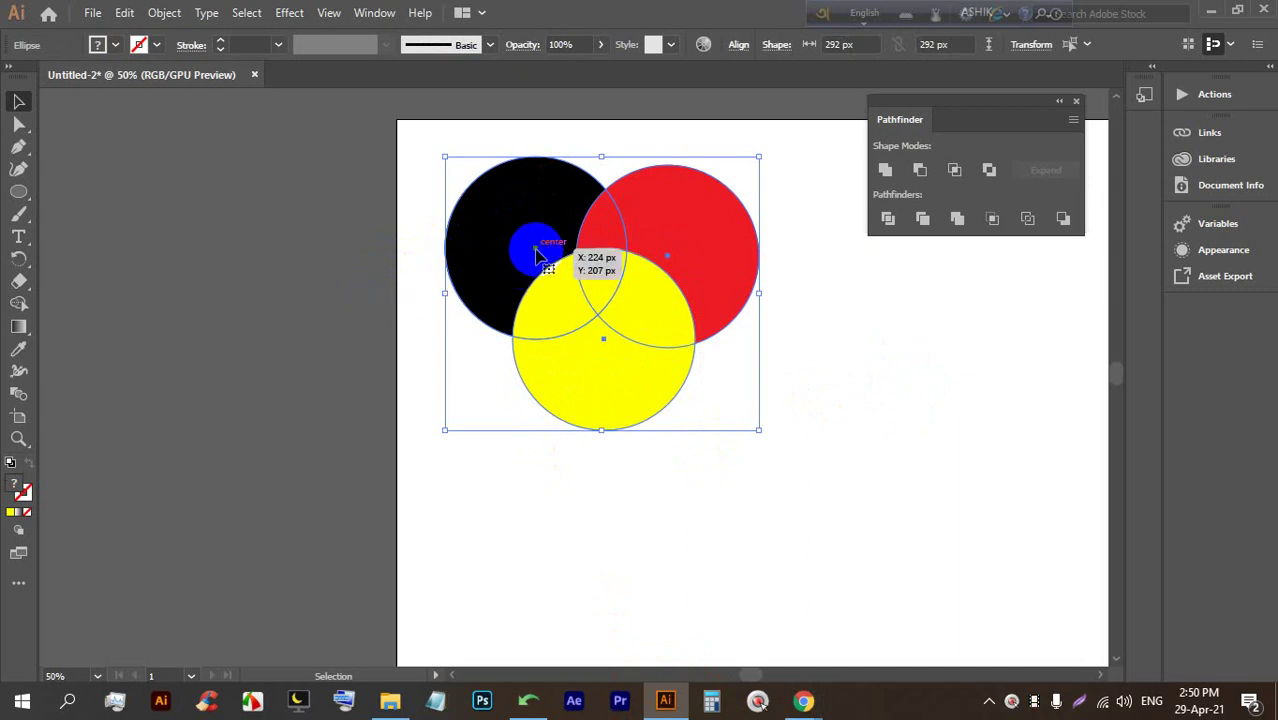
{"action": "left_click", "coordinate": [666, 262]}
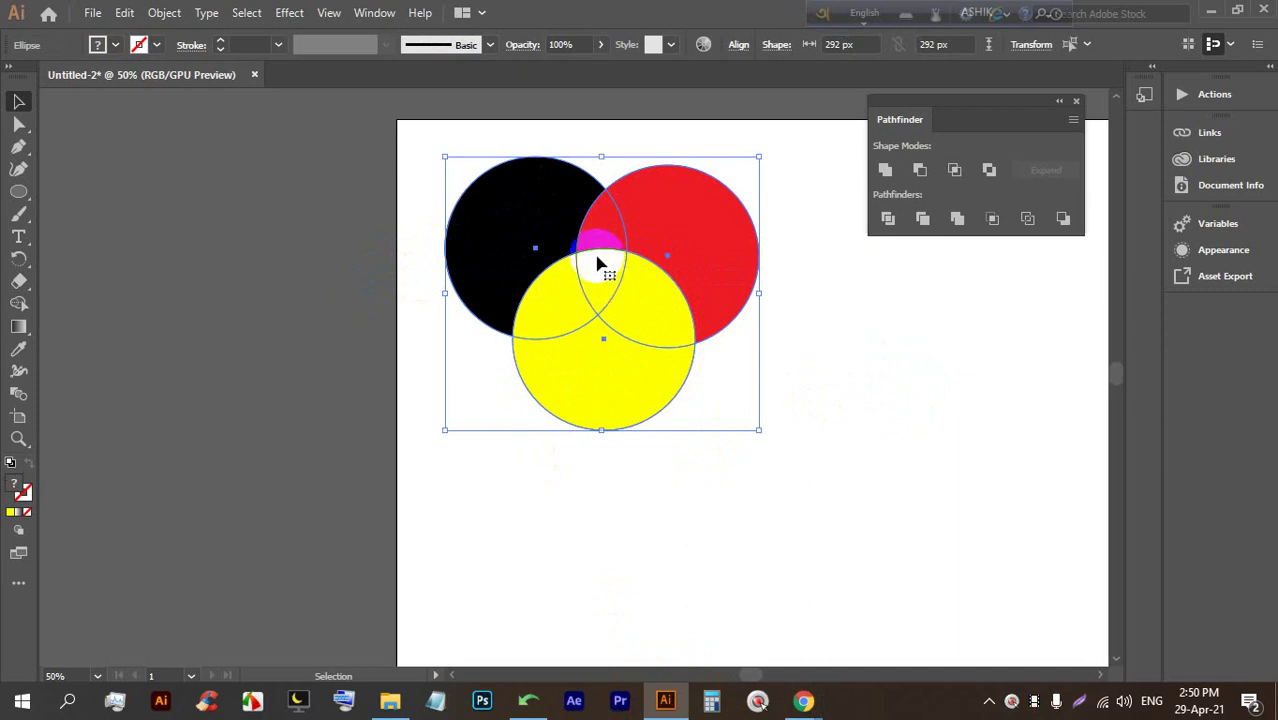
{"action": "left_click", "coordinate": [993, 220]}
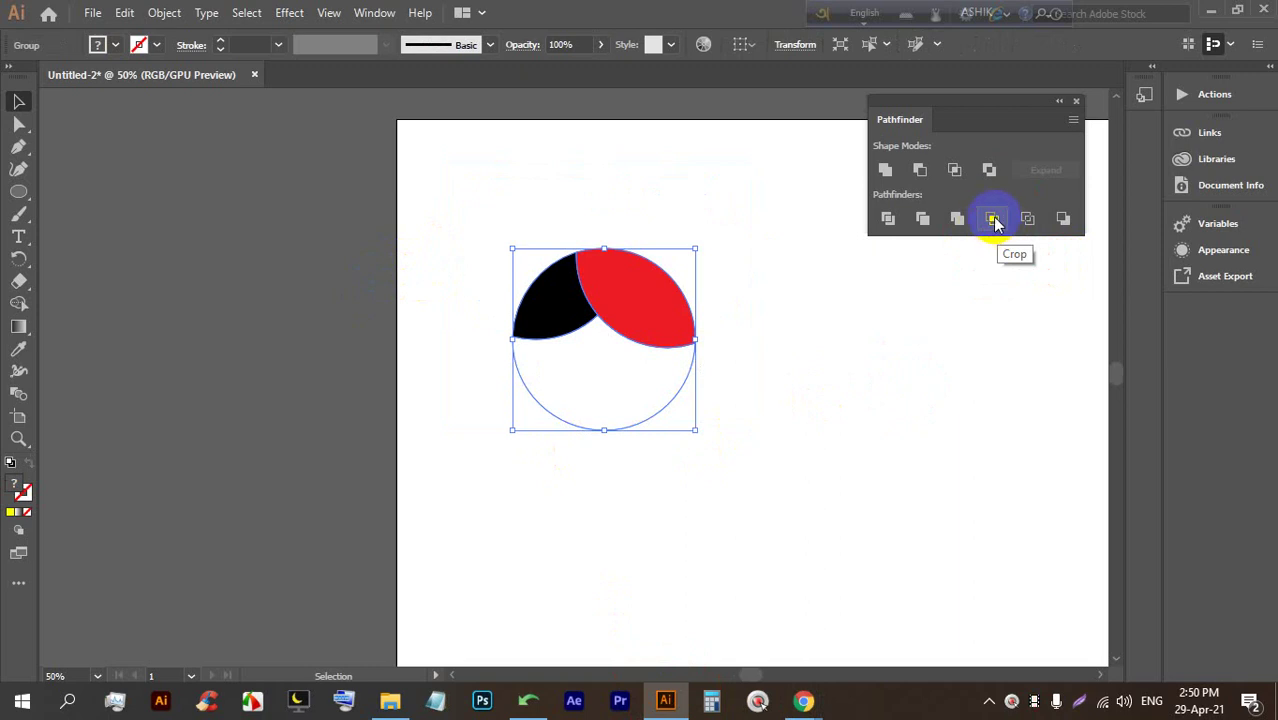
{"action": "key", "text": "ctrl+z"}
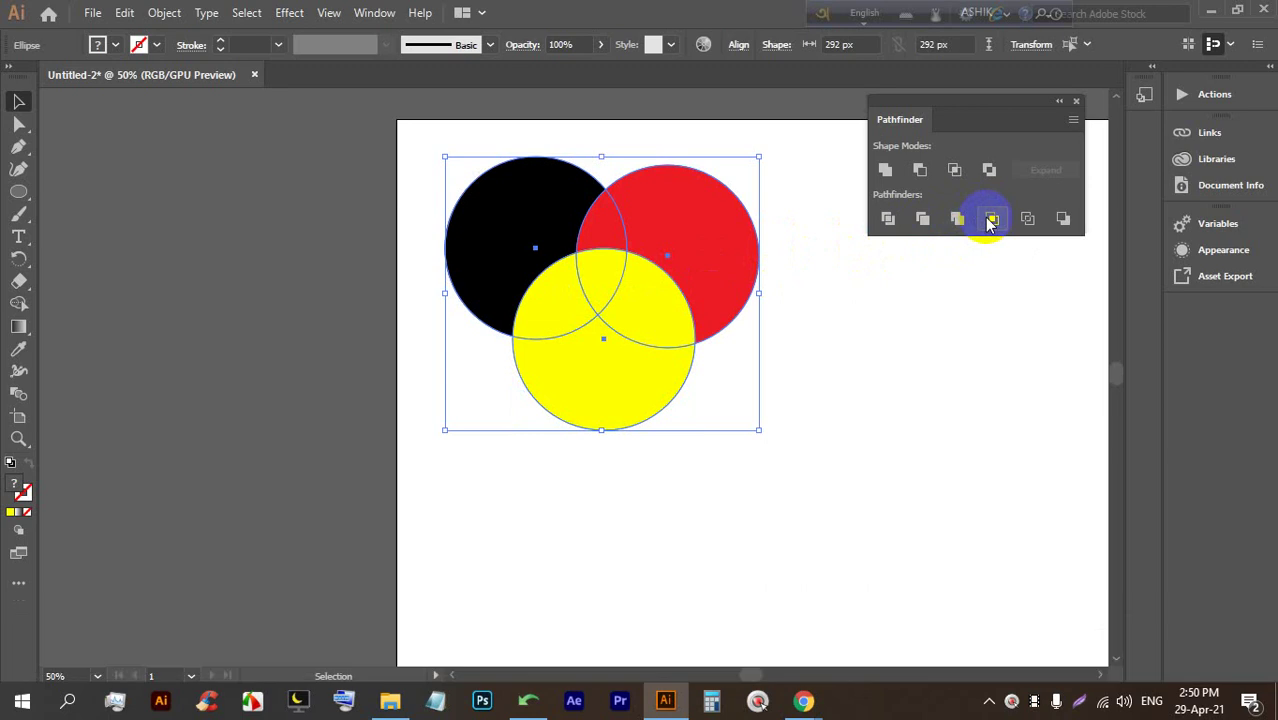
{"action": "left_click", "coordinate": [954, 171]}
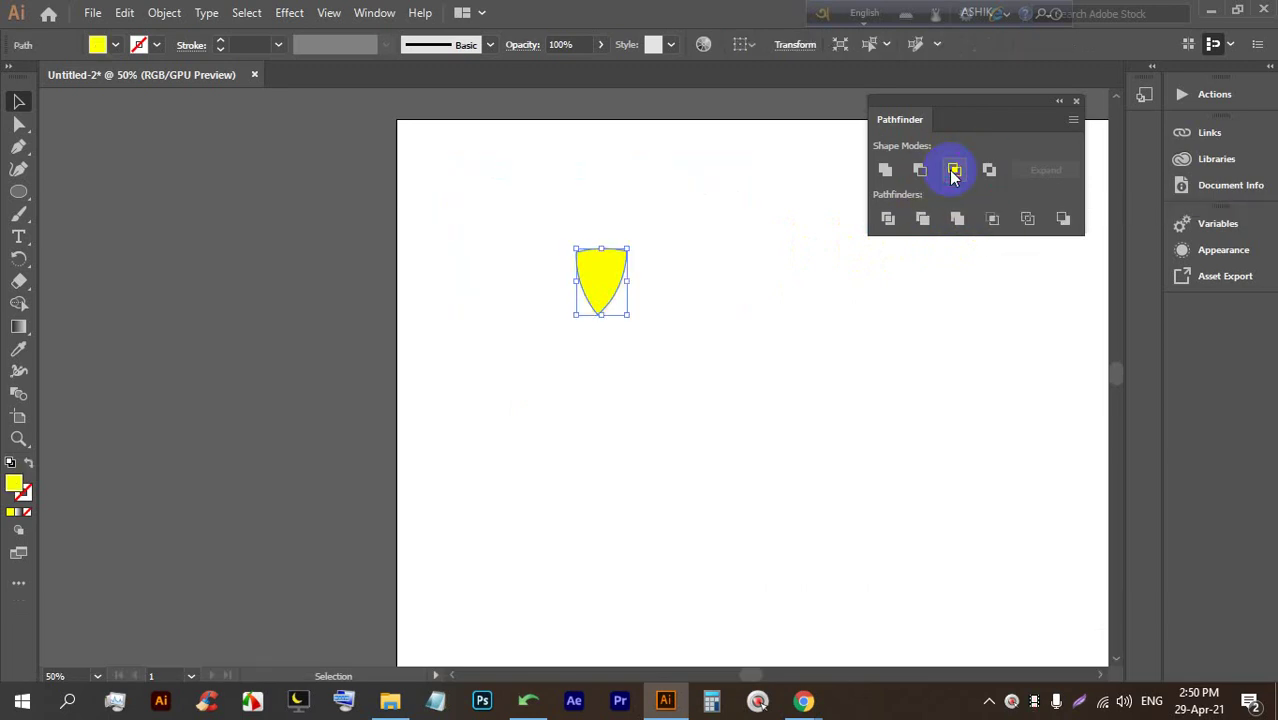
{"action": "key", "text": "ctrl+z"}
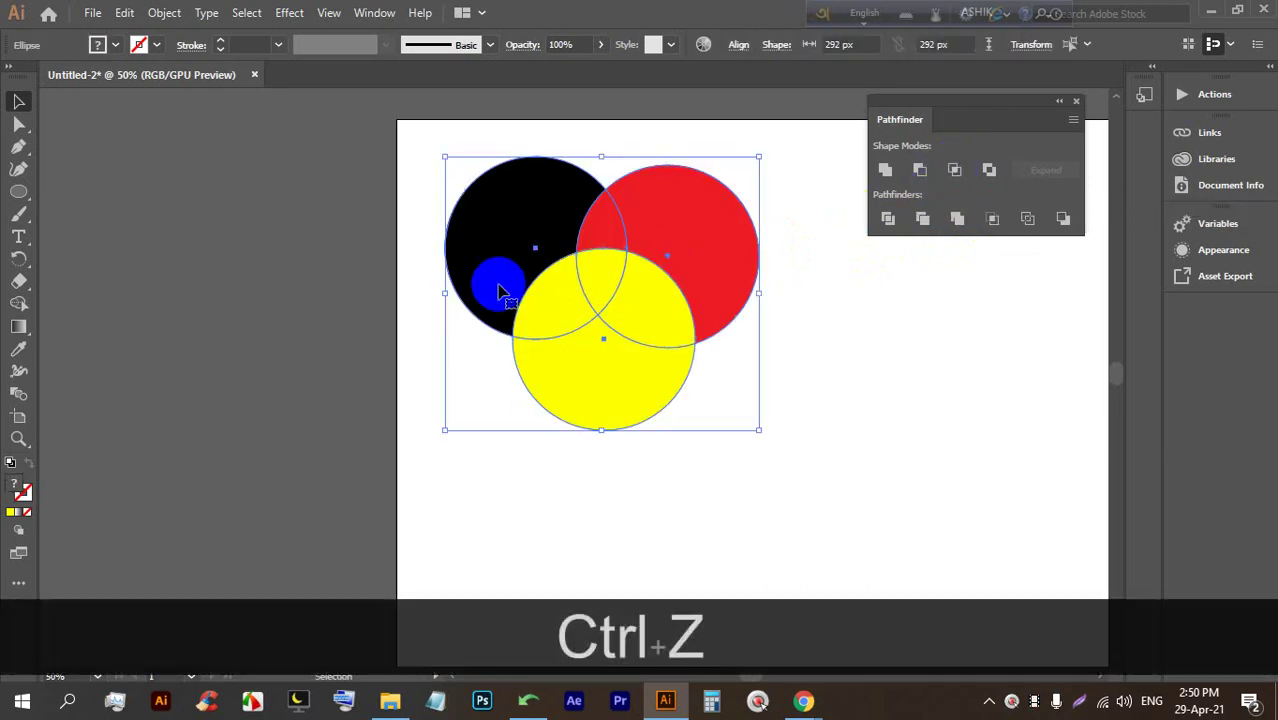
Move the yellow circle away, then try Intersect and Crop on the black and red circles, undoing each
{"action": "left_click_drag", "start_coordinate": [616, 374], "coordinate": [640, 545]}
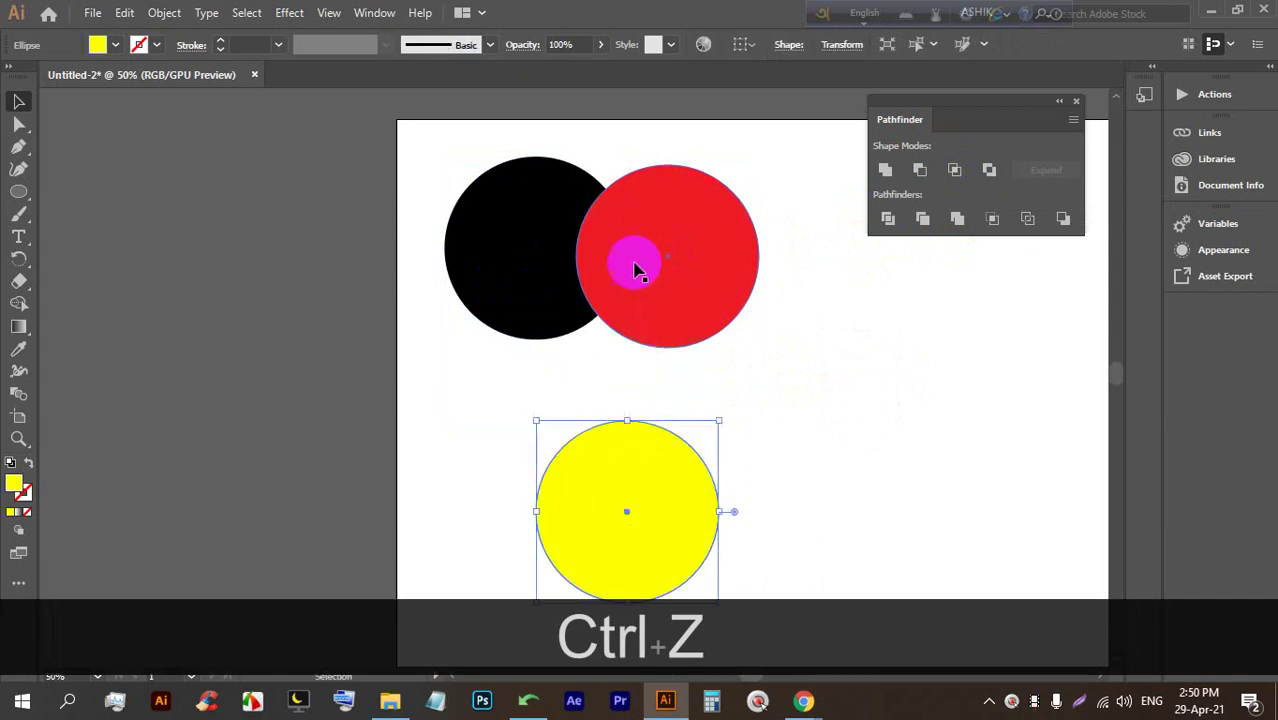
{"action": "left_click_drag", "start_coordinate": [776, 302], "coordinate": [602, 226]}
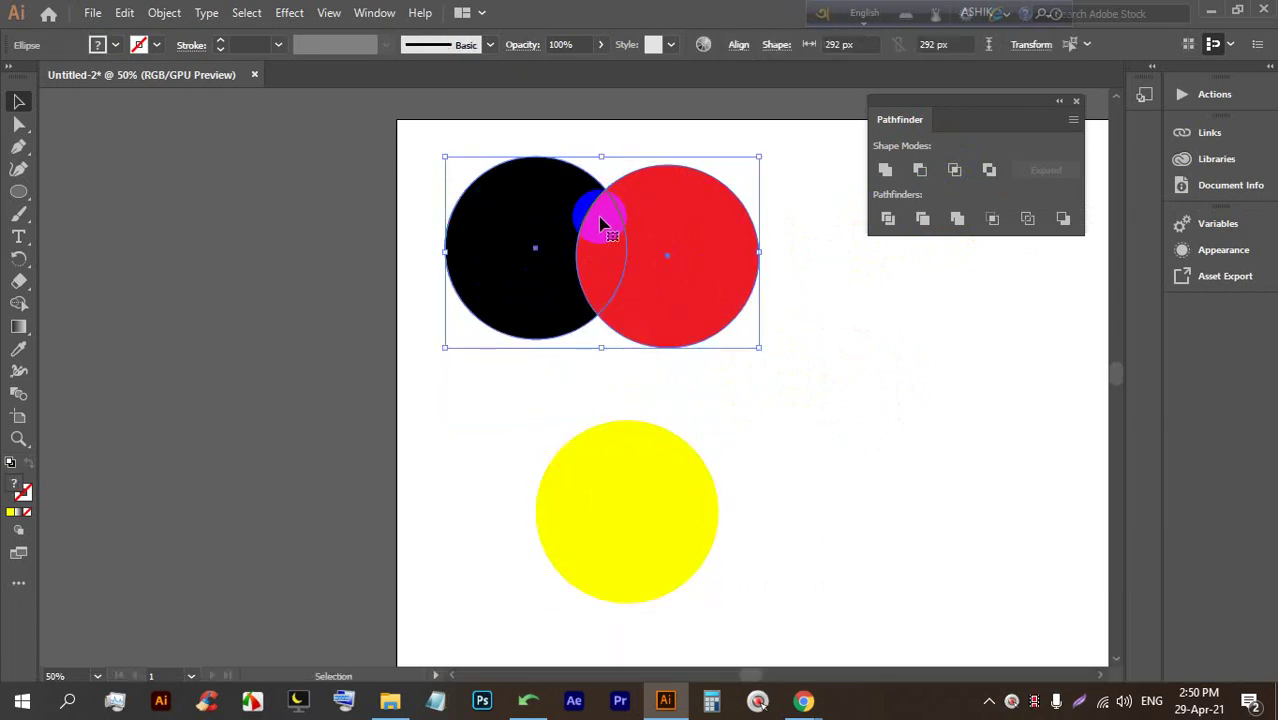
{"action": "left_click", "coordinate": [951, 187]}
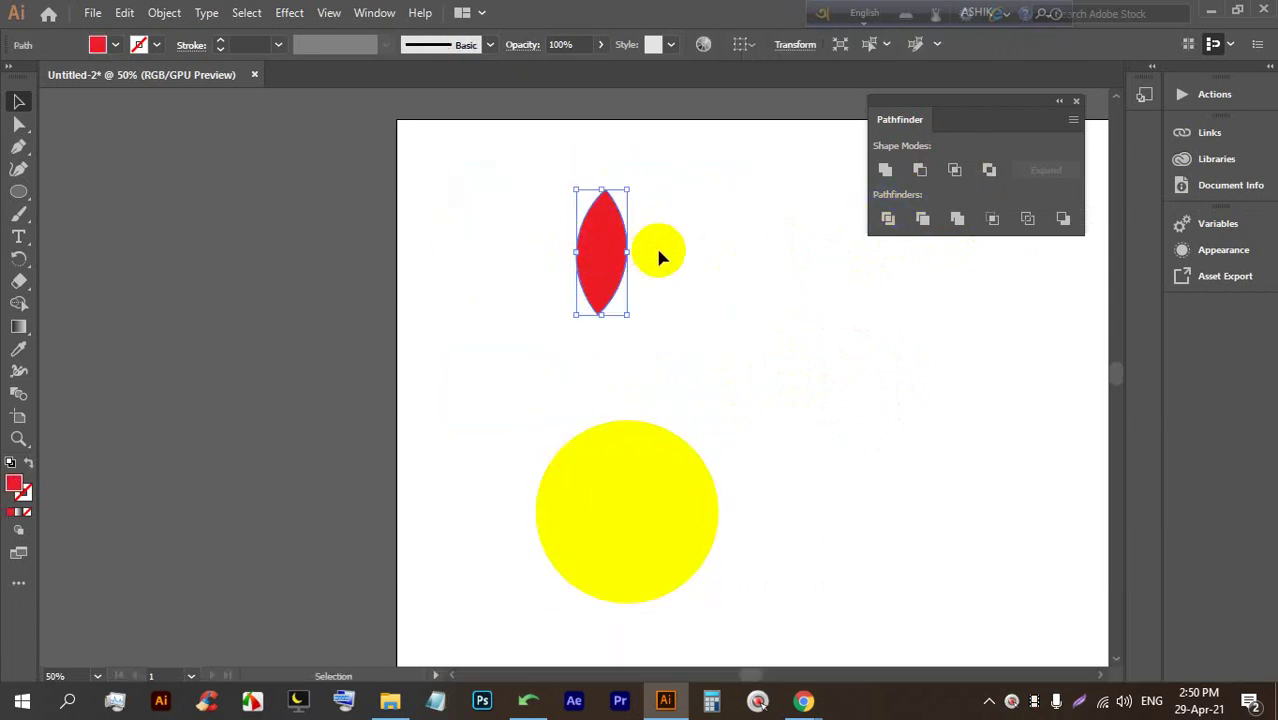
{"action": "key", "text": "ctrl+z"}
{"action": "left_click", "coordinate": [992, 218]}
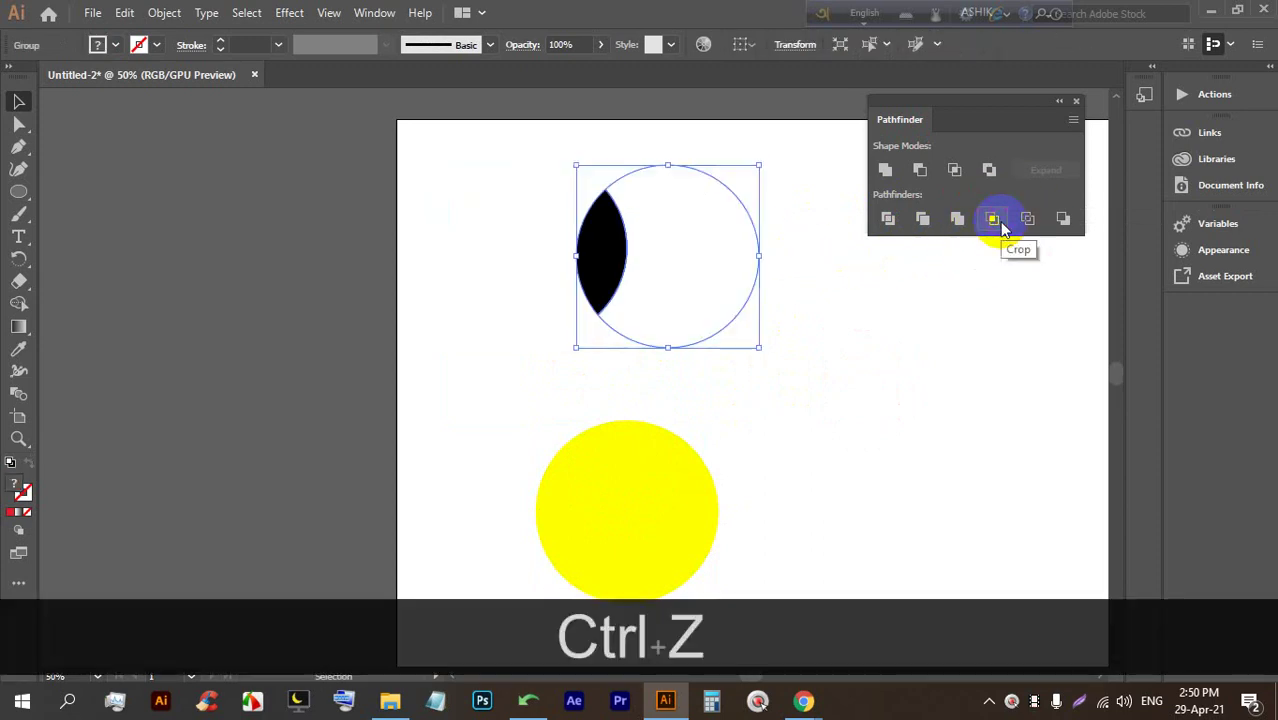
{"action": "key", "text": "ctrl+z"}
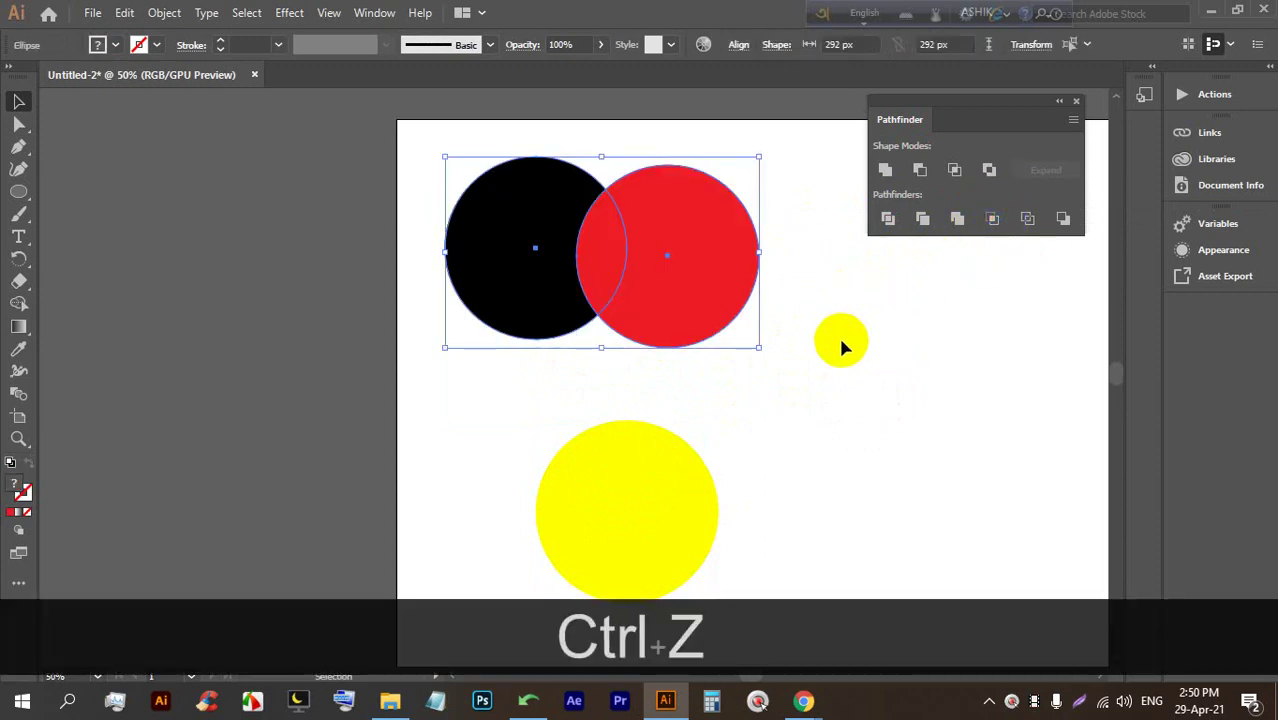
Undo the yellow circle's moves out of the cluster
{"action": "key", "text": "ctrl"}
{"action": "key", "text": "ctrl"}
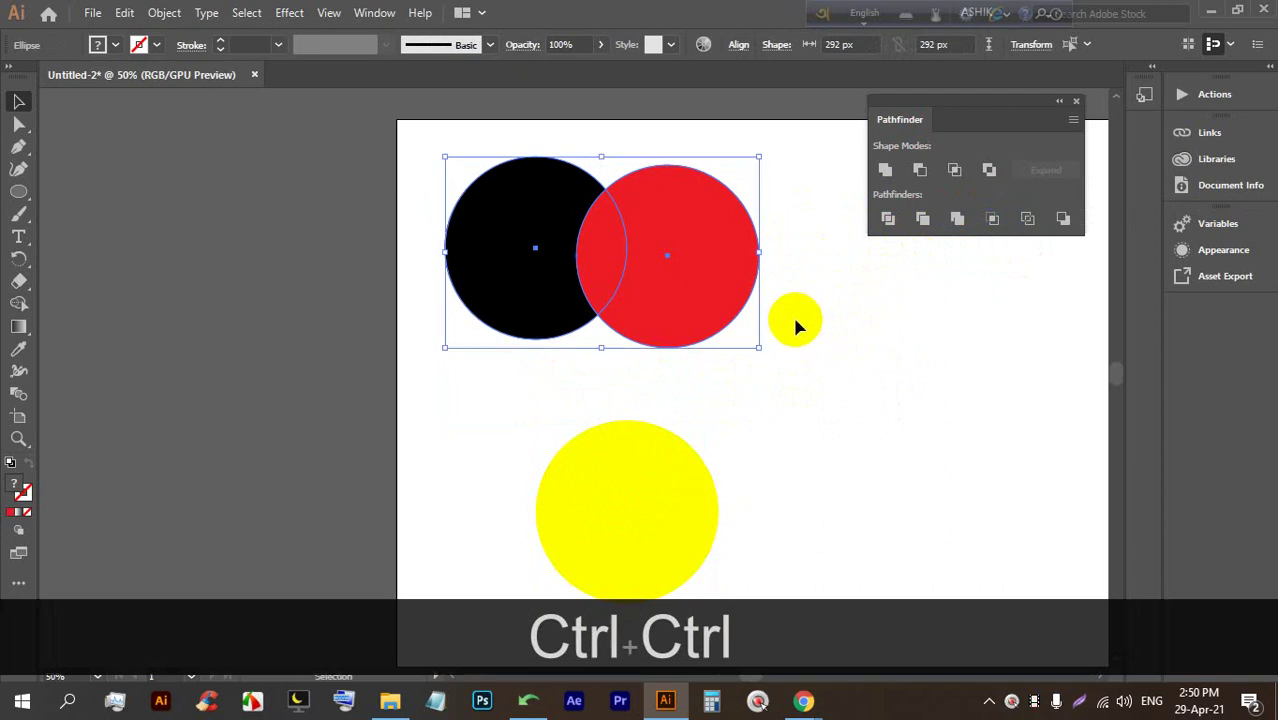
{"action": "key", "text": "ctrl"}
{"action": "key", "text": "ctrl+z"}
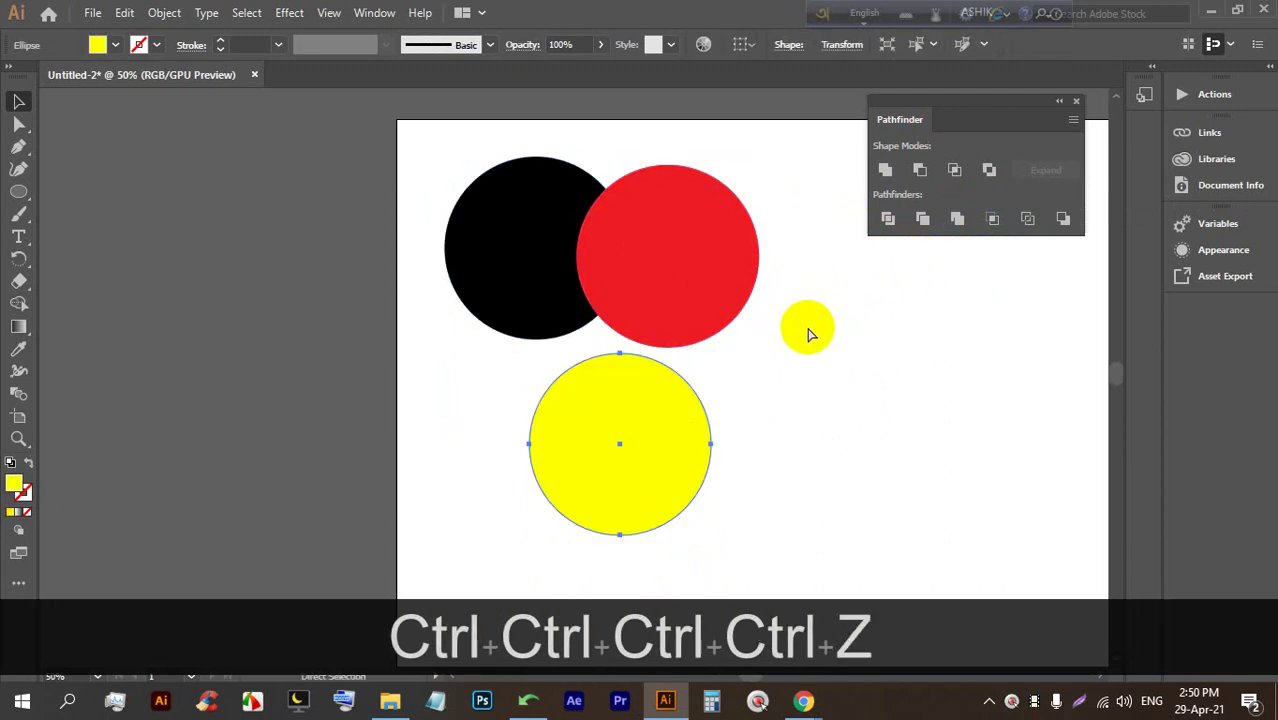
{"action": "key", "text": "ctrl+z"}
Compare Intersect, Merge and Crop on all three circles, undoing each operation
{"action": "left_click_drag", "start_coordinate": [784, 432], "coordinate": [424, 124]}
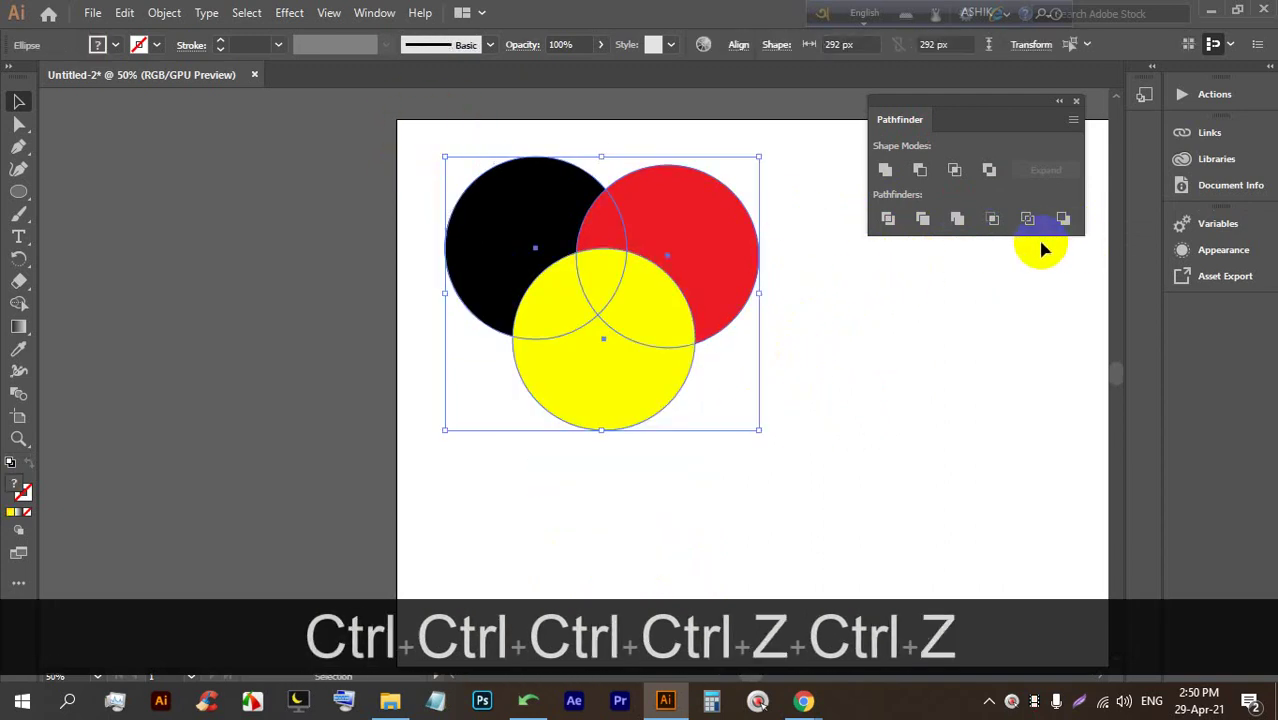
{"action": "left_click", "coordinate": [954, 170]}
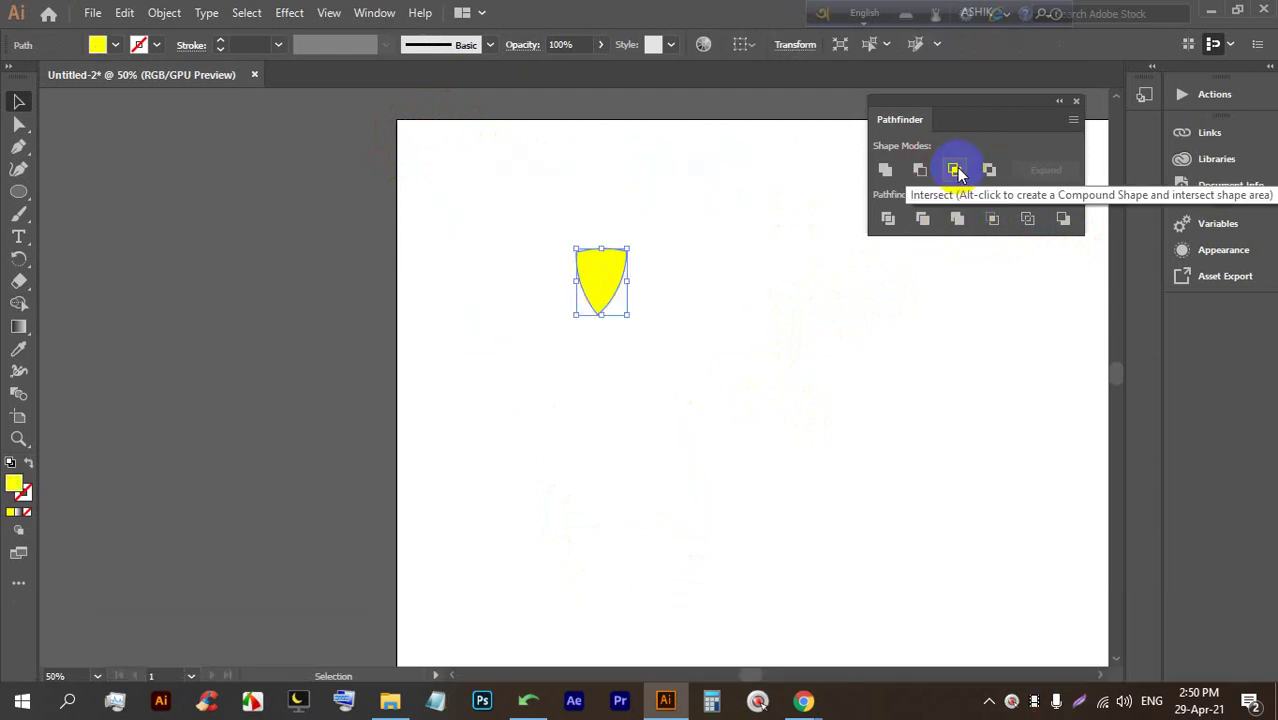
{"action": "key", "text": "ctrl+z"}
{"action": "left_click", "coordinate": [956, 218]}
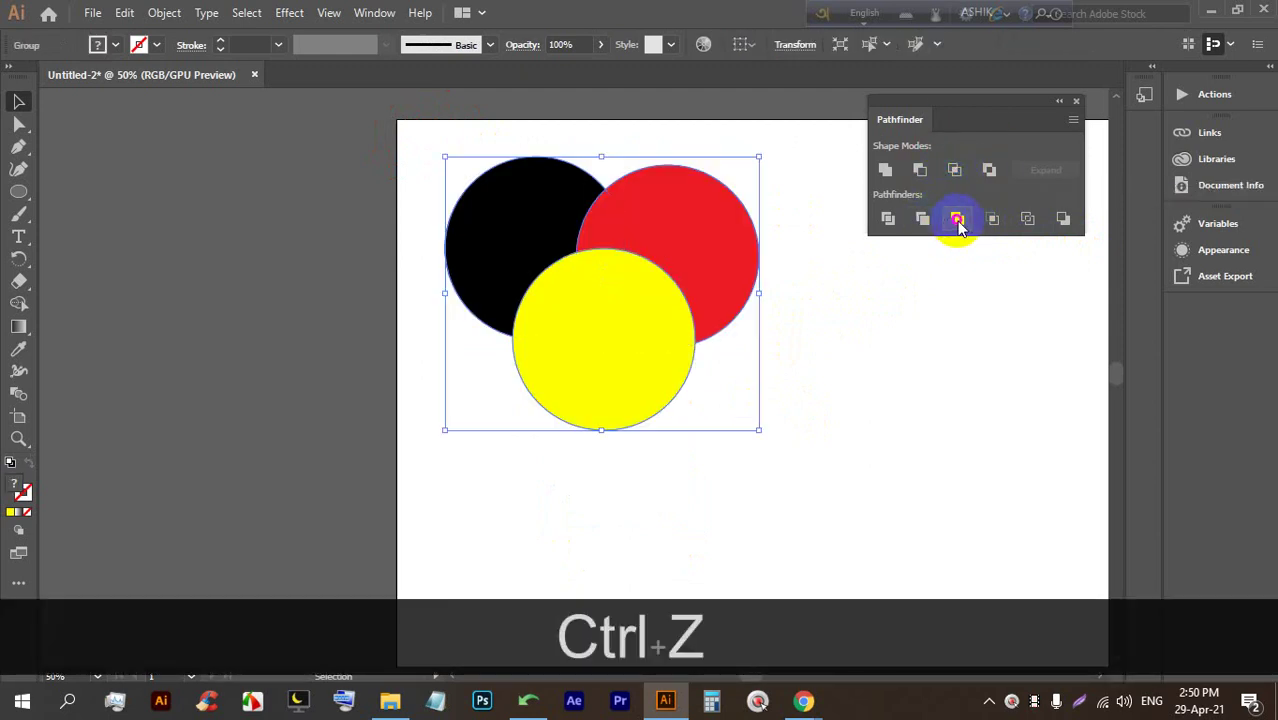
{"action": "key", "text": "ctrl+z"}
{"action": "left_click", "coordinate": [994, 218]}
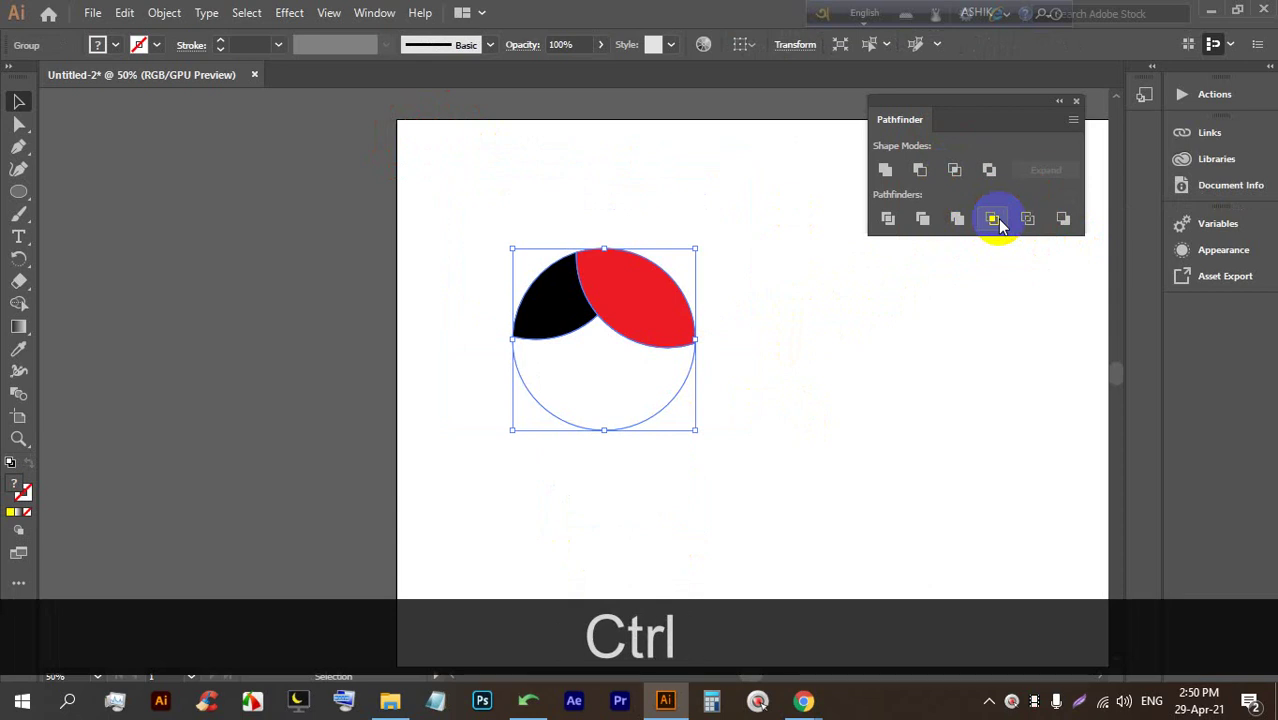
{"action": "key", "text": "ctrl+z"}
Select the yellow, red and black circles one after another to inspect them, and clear the selection
{"action": "left_click", "coordinate": [578, 358]}
{"action": "left_click", "coordinate": [645, 243]}
{"action": "left_click", "coordinate": [456, 234]}
{"action": "left_click", "coordinate": [800, 452]}
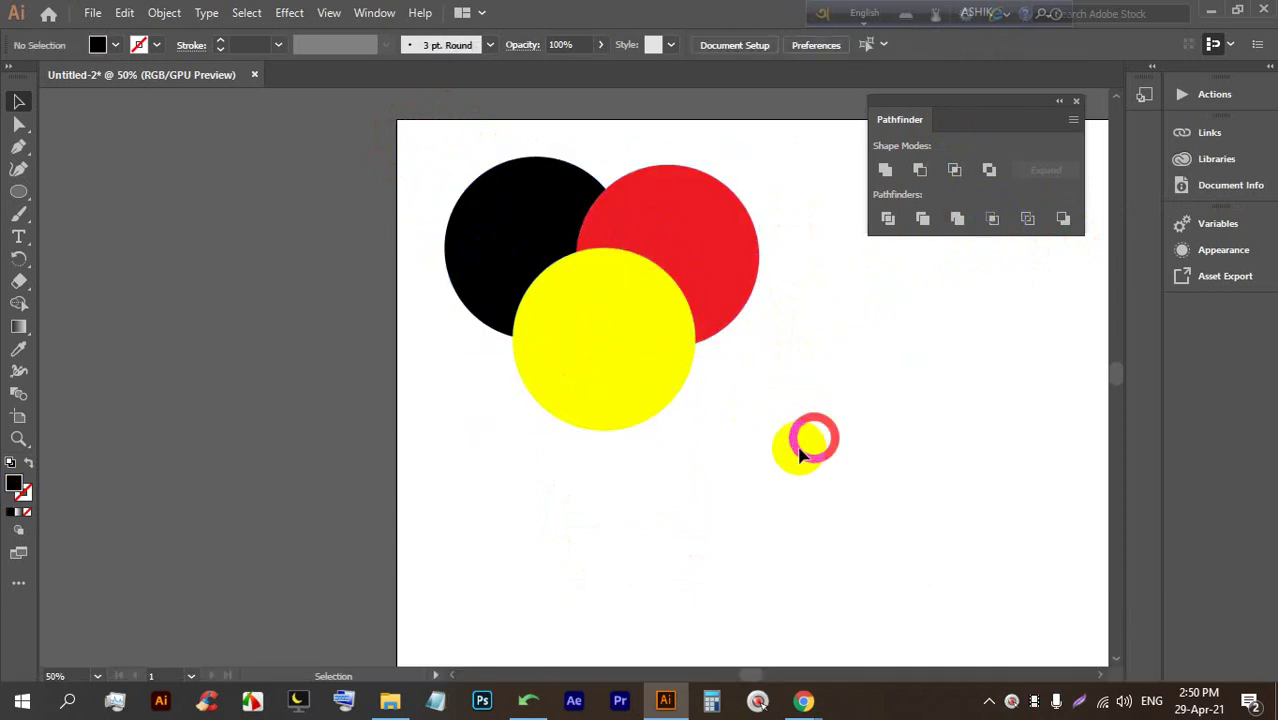
Apply Merge to all three circles, ungroup the result and clear the selection
{"action": "left_click_drag", "start_coordinate": [812, 450], "coordinate": [502, 194]}
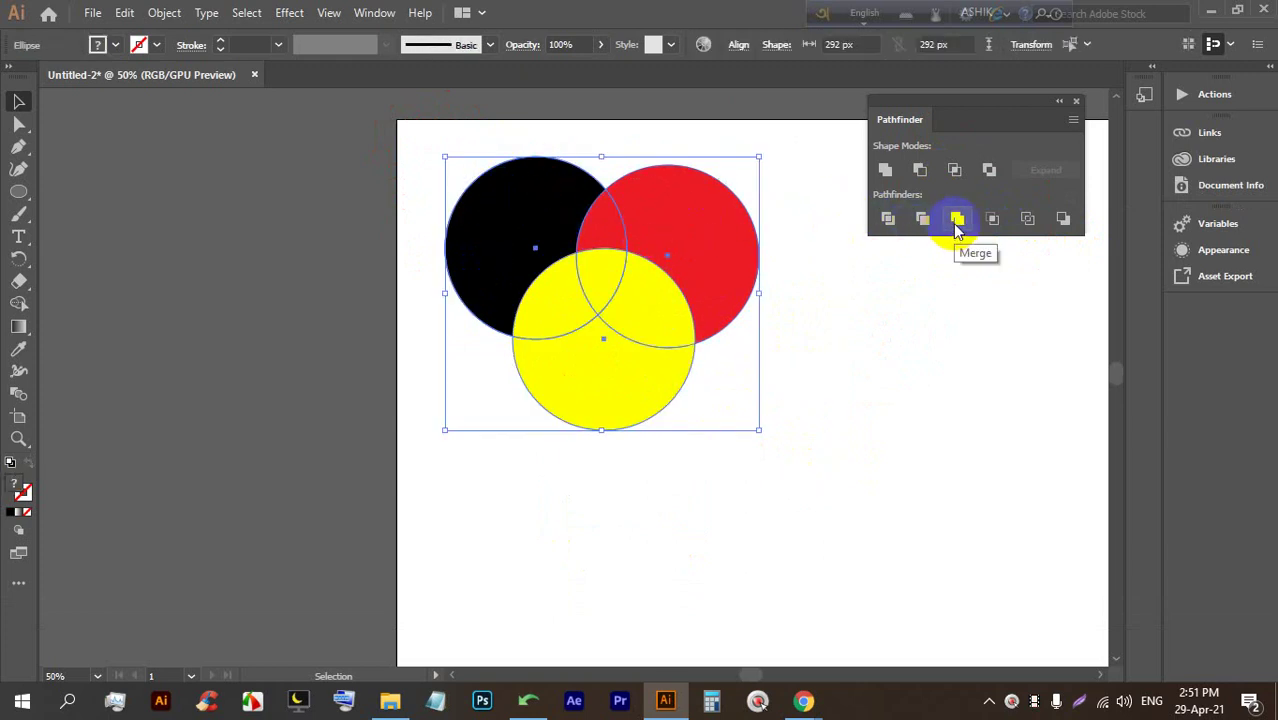
{"action": "left_click", "coordinate": [957, 222]}
{"action": "left_click", "coordinate": [727, 284]}
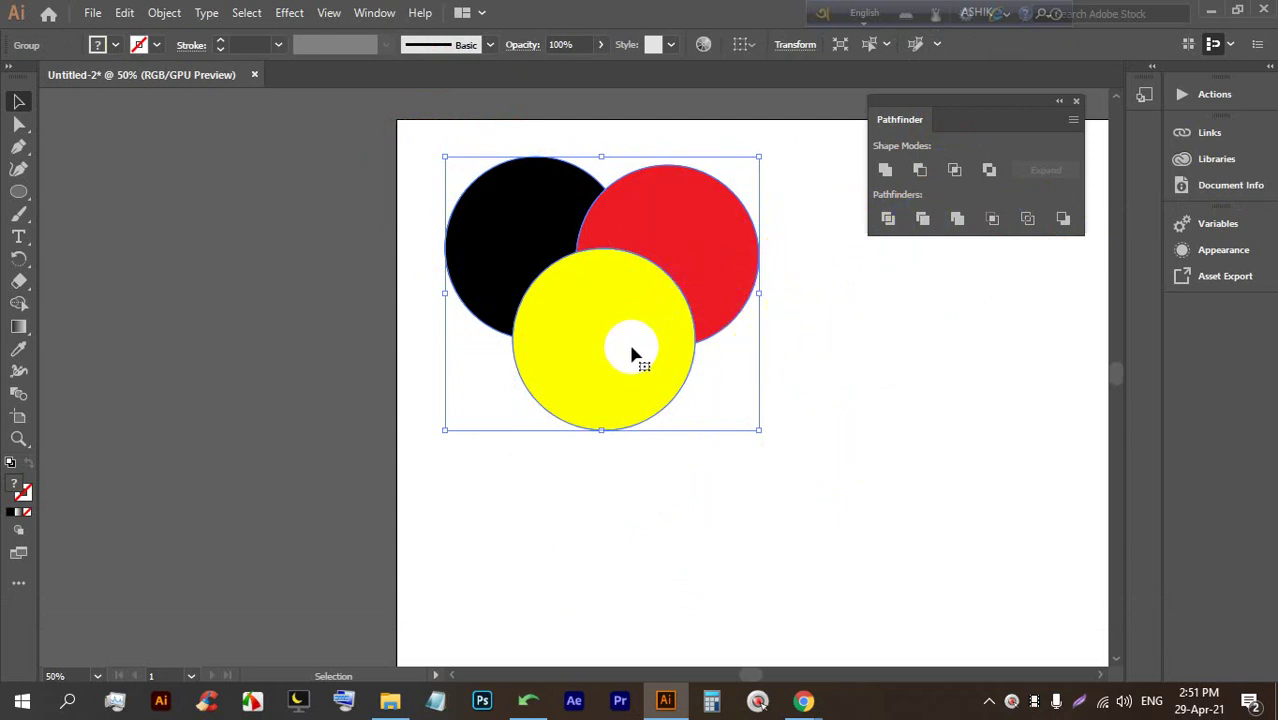
{"action": "right_click", "coordinate": [606, 236]}
{"action": "left_click", "coordinate": [680, 392]}
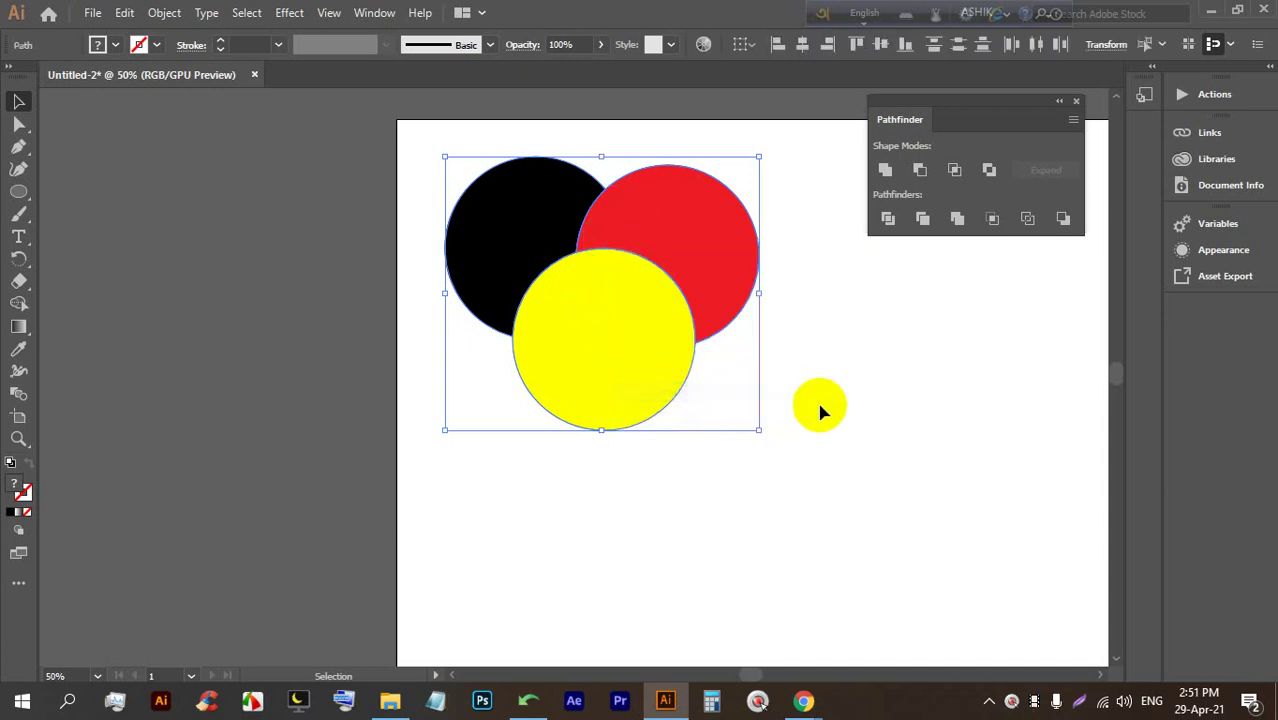
{"action": "left_click", "coordinate": [822, 407]}
Shift the merged yellow, red and black shapes apart, then undo the shifts and the ungrouping
{"action": "left_click_drag", "start_coordinate": [571, 401], "coordinate": [573, 422]}
{"action": "left_click_drag", "start_coordinate": [703, 265], "coordinate": [713, 245]}
{"action": "left_click_drag", "start_coordinate": [517, 252], "coordinate": [497, 238]}
{"action": "left_click_drag", "start_coordinate": [600, 358], "coordinate": [567, 363]}
{"action": "key", "text": "ctrl+z"}
{"action": "key", "text": "ctrl+z"}
{"action": "key", "text": "ctrl+z"}
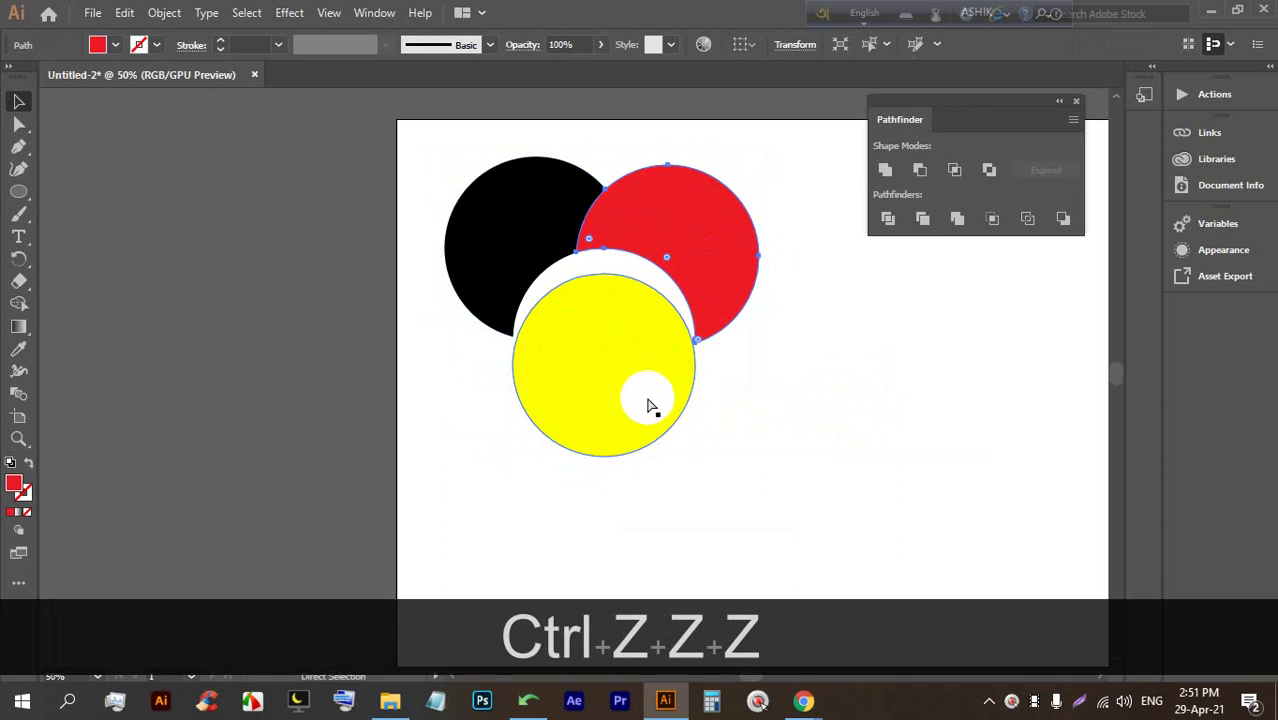
{"action": "key", "text": "ctrl+z"}
{"action": "key", "text": "ctrl+z"}
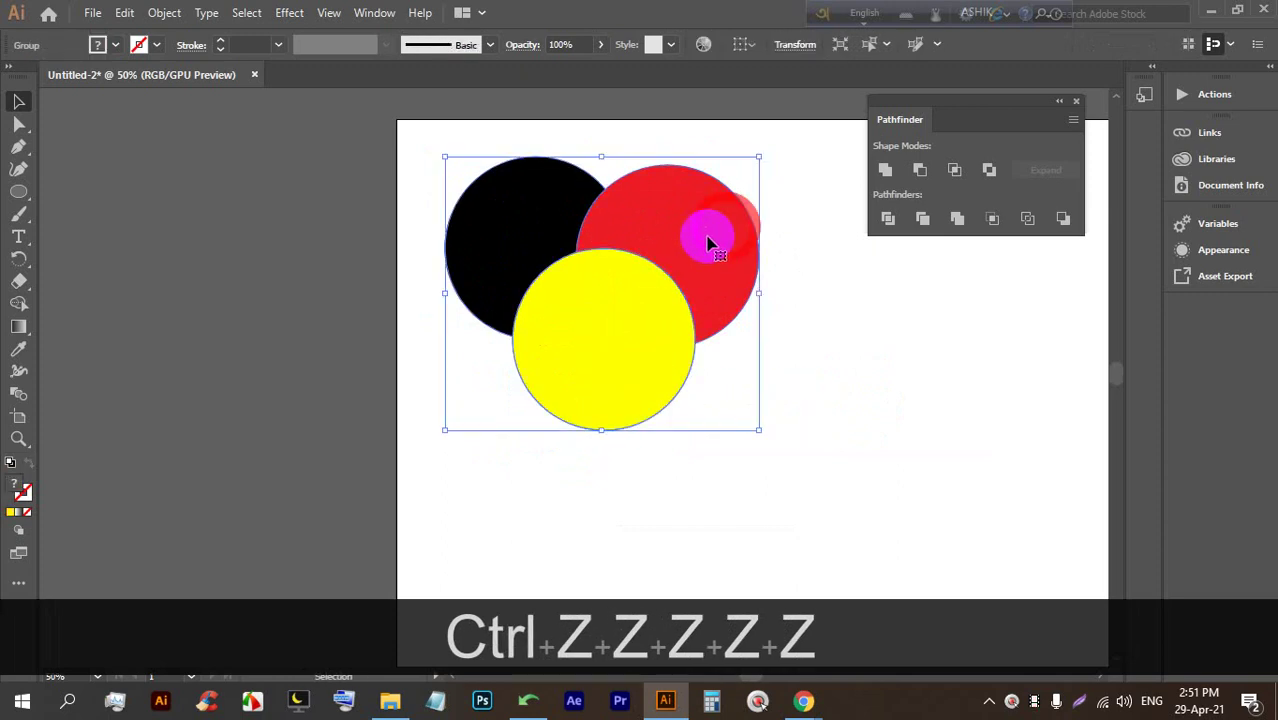
Undo the Merge on the three circles and clear the selection
{"action": "key", "text": "ctrl+z"}
{"action": "left_click", "coordinate": [833, 379]}
{"action": "left_click", "coordinate": [658, 321]}
{"action": "left_click", "coordinate": [862, 368]}
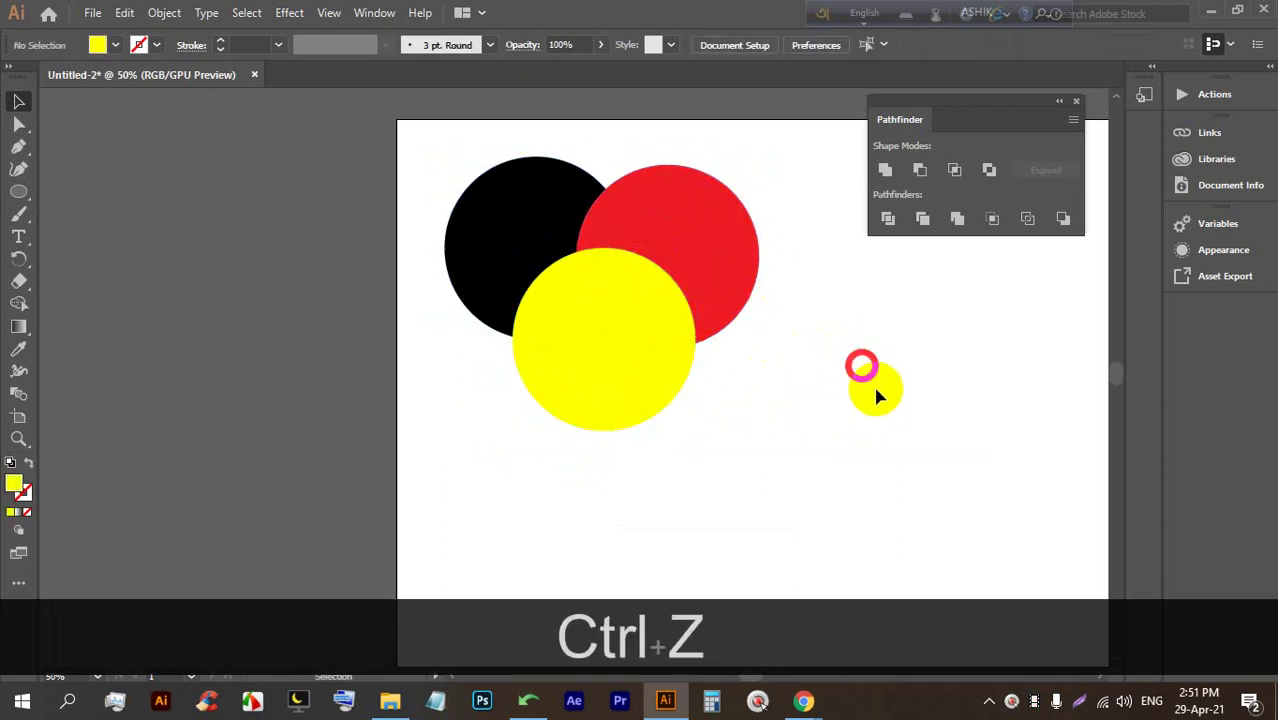
Apply Crop to all three circles, ungroup the result, then undo both operations and clear the selection
{"action": "left_click_drag", "start_coordinate": [876, 397], "coordinate": [543, 200]}
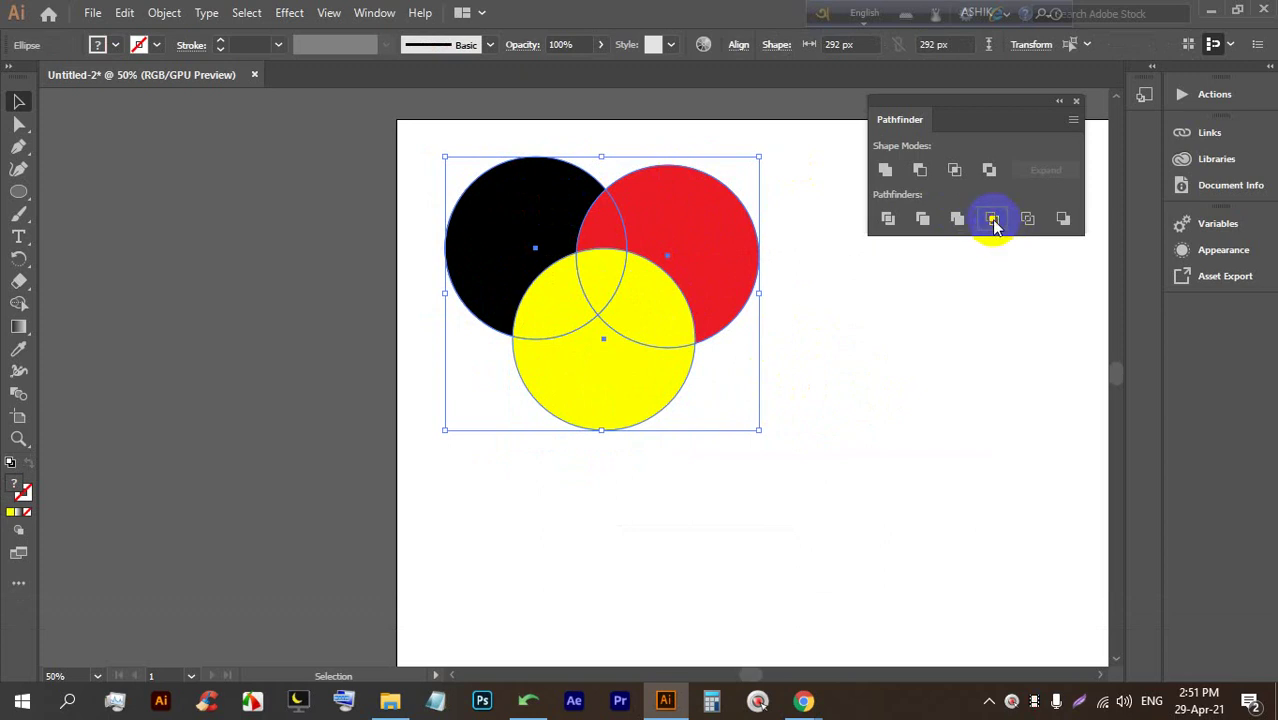
{"action": "left_click", "coordinate": [992, 219]}
{"action": "right_click", "coordinate": [613, 270]}
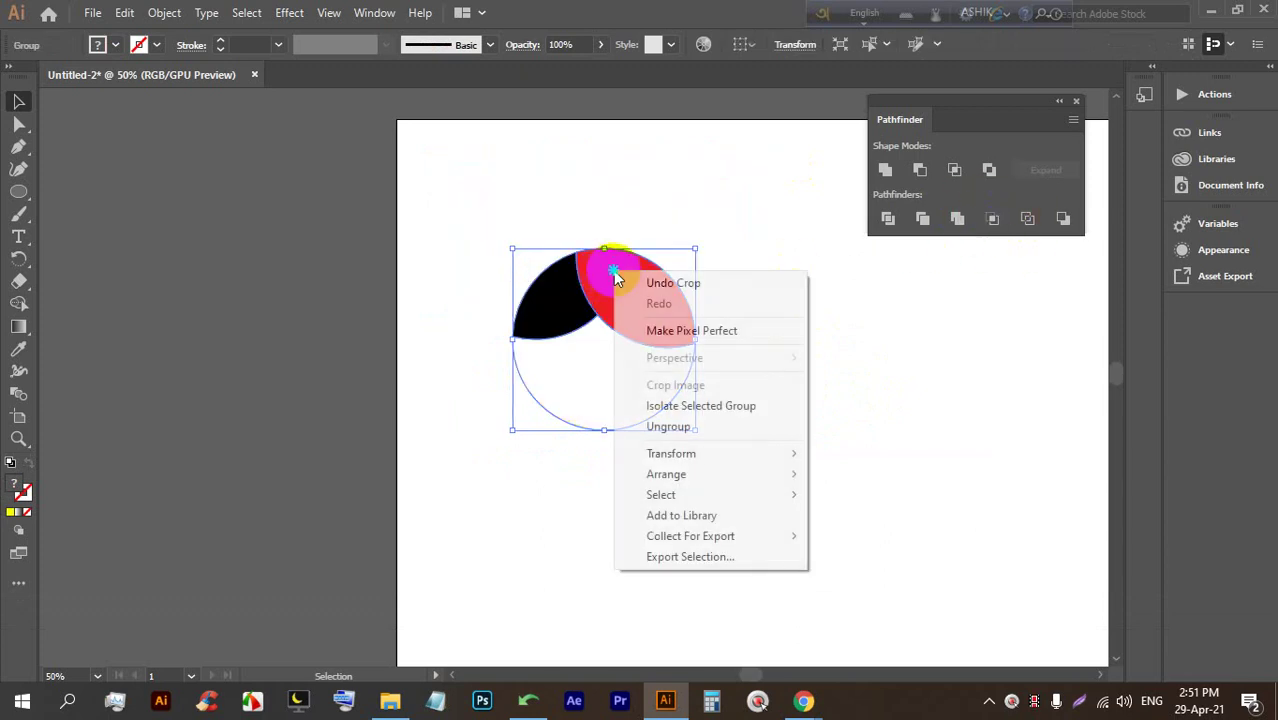
{"action": "left_click", "coordinate": [668, 428]}
{"action": "left_click", "coordinate": [776, 434]}
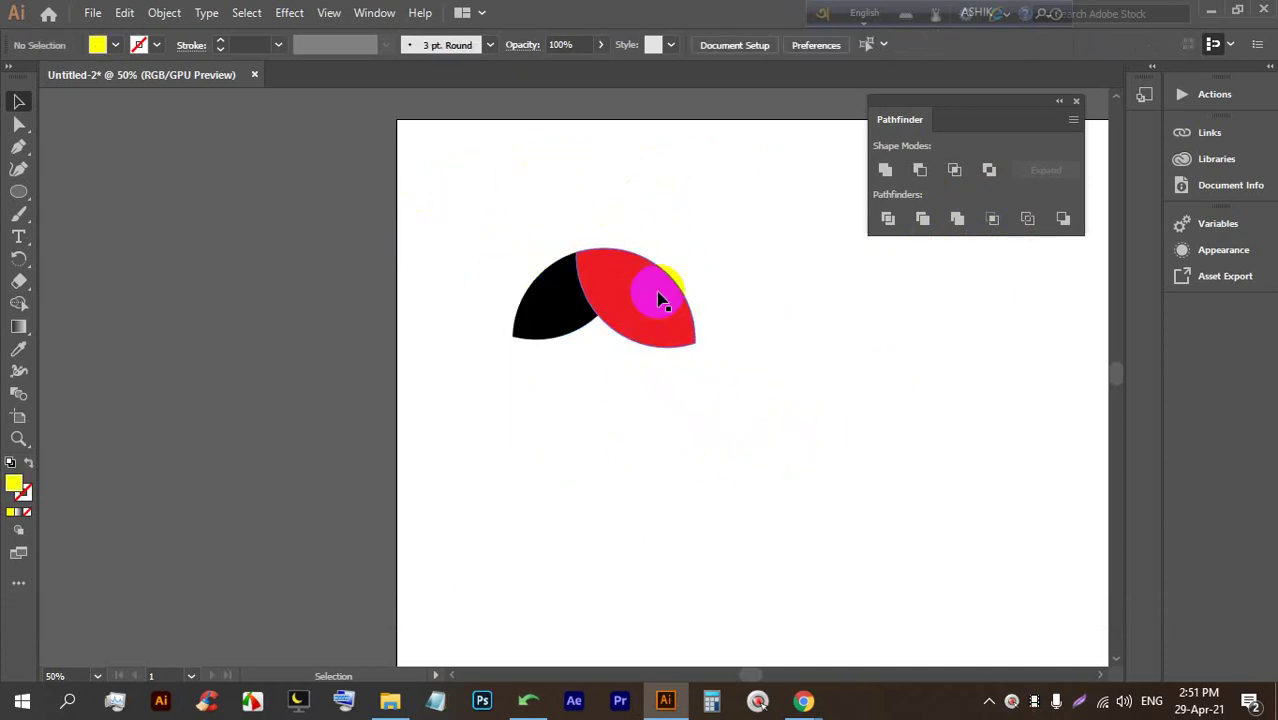
{"action": "key", "text": "ctrl+z"}
{"action": "key", "text": "ctrl+z"}
{"action": "left_click", "coordinate": [779, 432]}
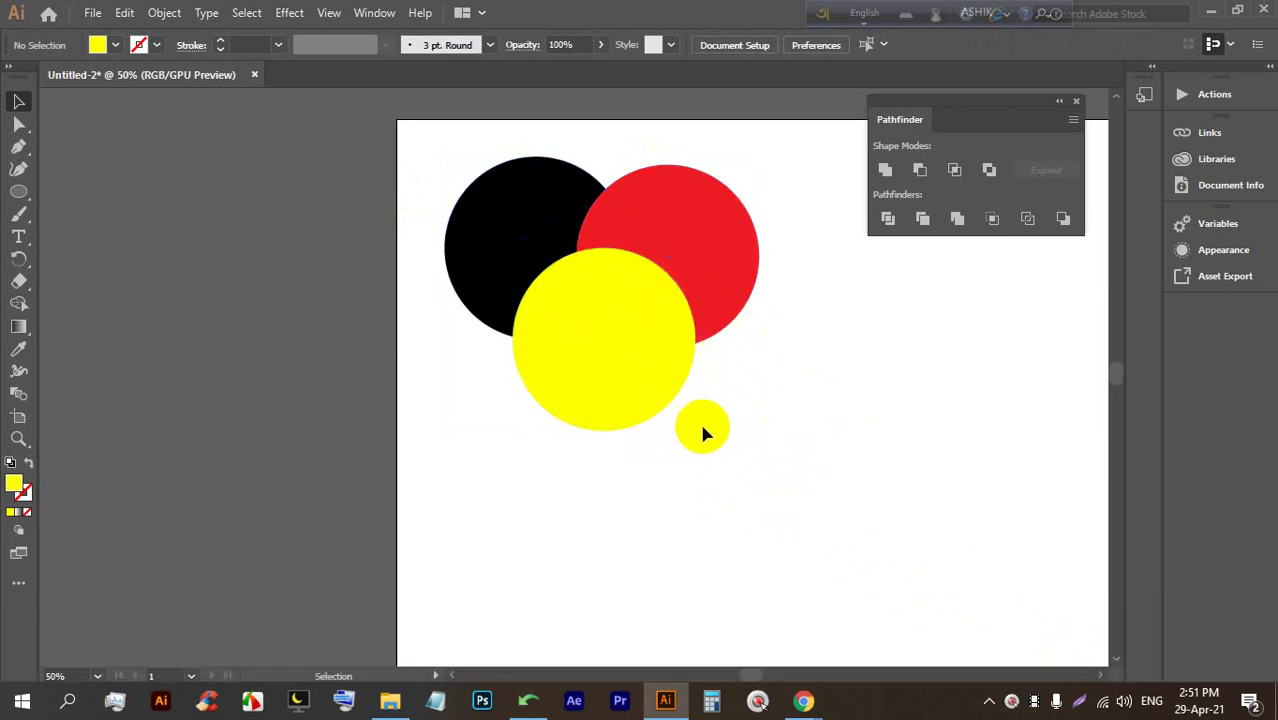
Switch to the Google Meet call in Chrome to check on the participants, and return to Illustrator
{"action": "key", "text": "ctrl"}
{"action": "mouse_move", "coordinate": [802, 694]}
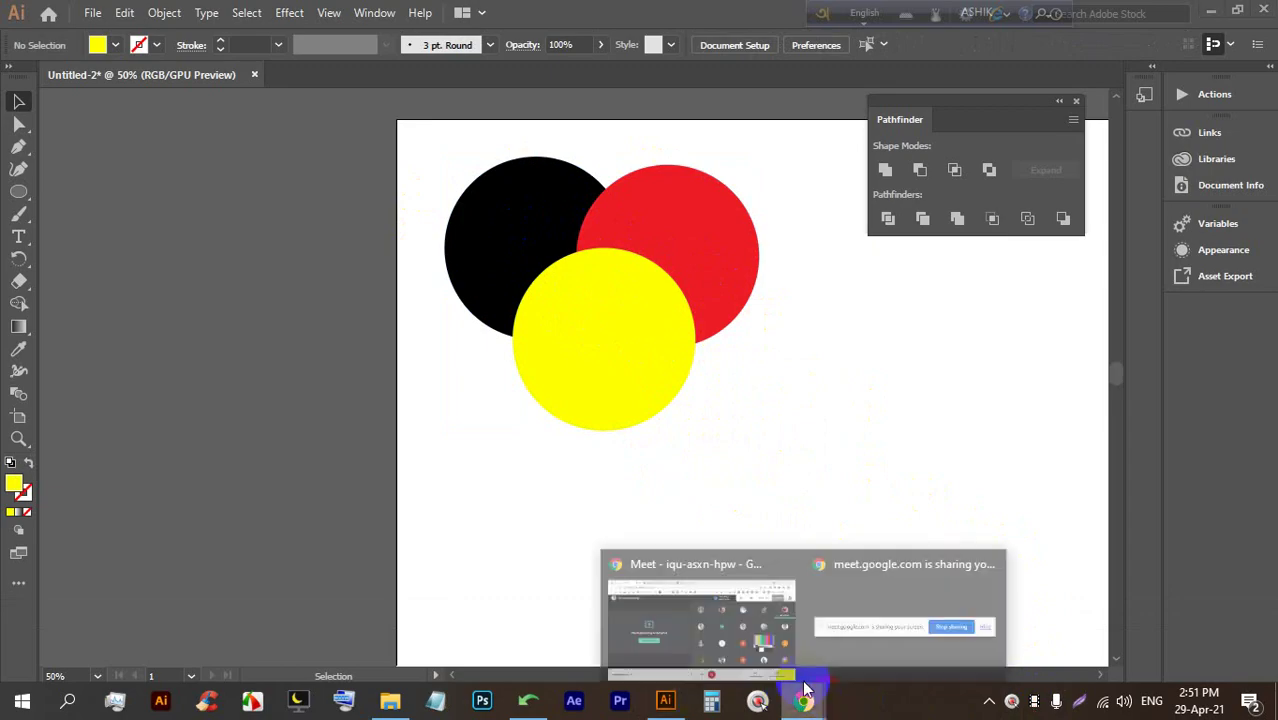
{"action": "left_click", "coordinate": [730, 610]}
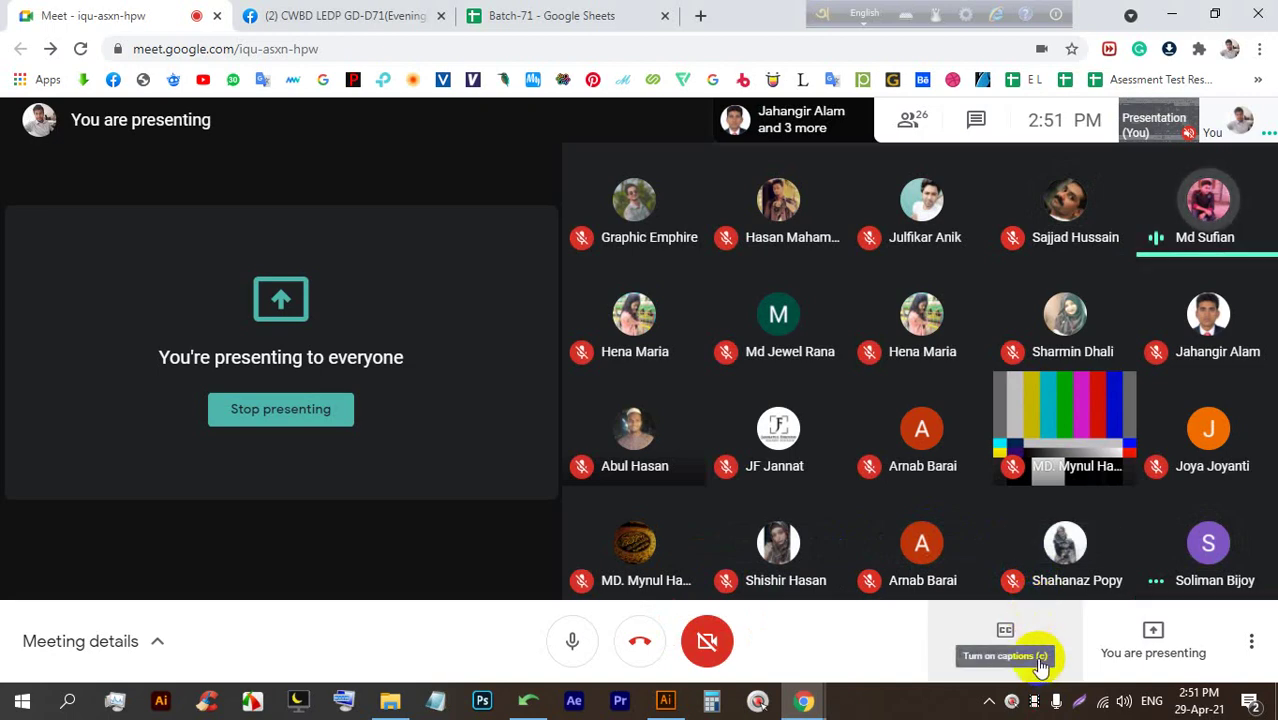
{"action": "left_click", "coordinate": [665, 700]}
Select the left trio of circles, check the Google Meet call in Chrome again, and return to Illustrator
{"action": "scroll", "coordinate": [560, 255], "scroll_direction": "down", "scroll_amount": 1}
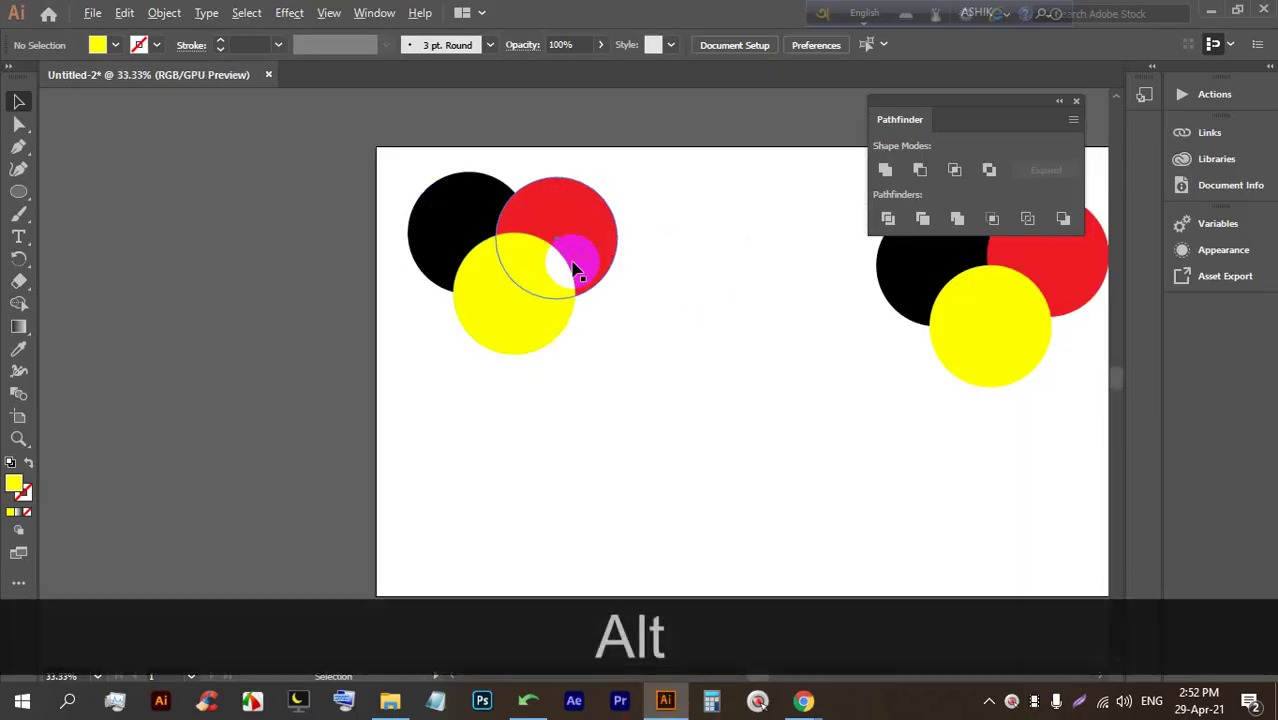
{"action": "scroll", "coordinate": [502, 240], "scroll_direction": "up", "scroll_amount": 2}
{"action": "left_click_drag", "start_coordinate": [836, 524], "coordinate": [571, 359]}
{"action": "left_click", "coordinate": [876, 397]}
{"action": "left_click_drag", "start_coordinate": [870, 456], "coordinate": [352, 212]}
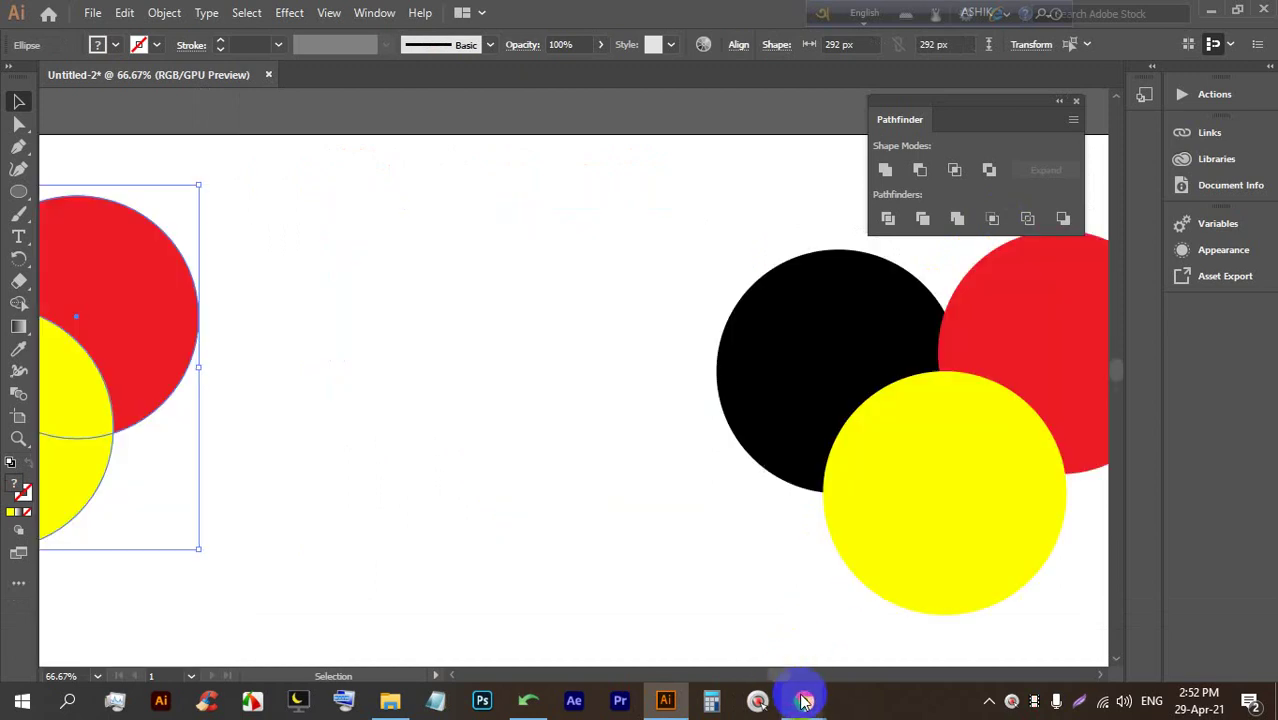
{"action": "left_click", "coordinate": [805, 701]}
{"action": "left_click", "coordinate": [832, 212]}
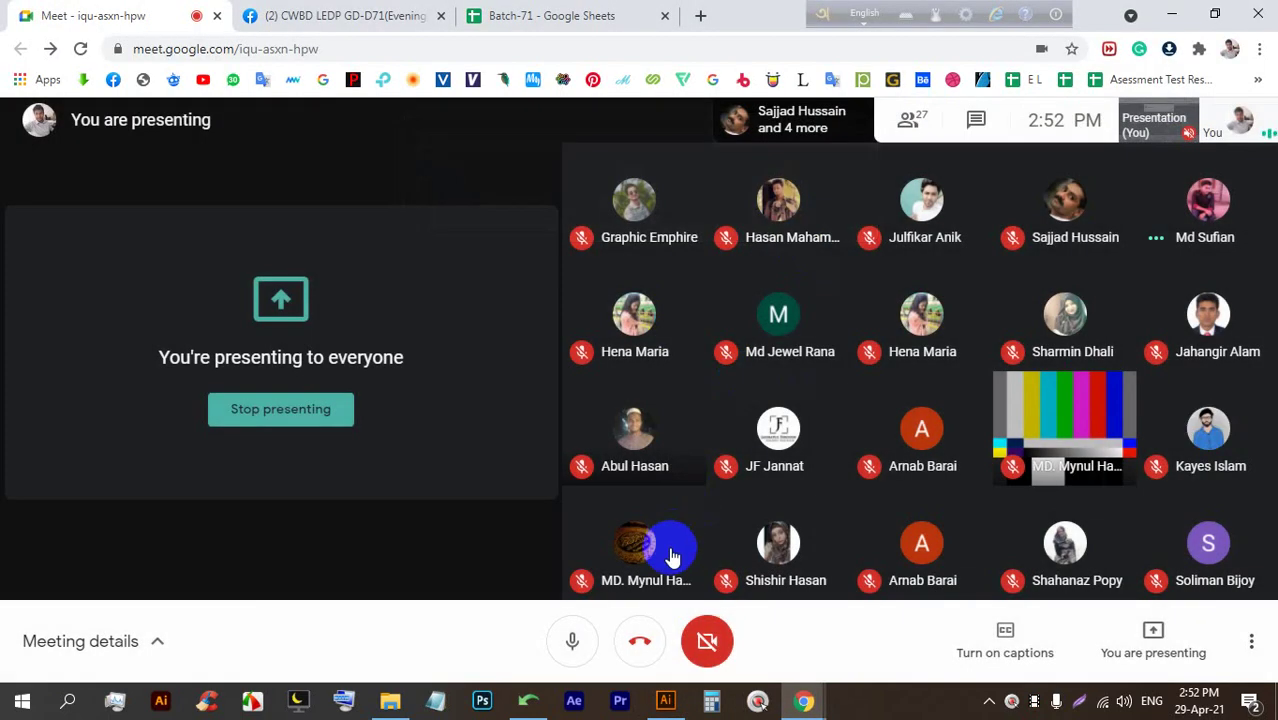
{"action": "left_click", "coordinate": [665, 701]}
Apply Crop to the left black, red and yellow circles
{"action": "key", "text": "space"}
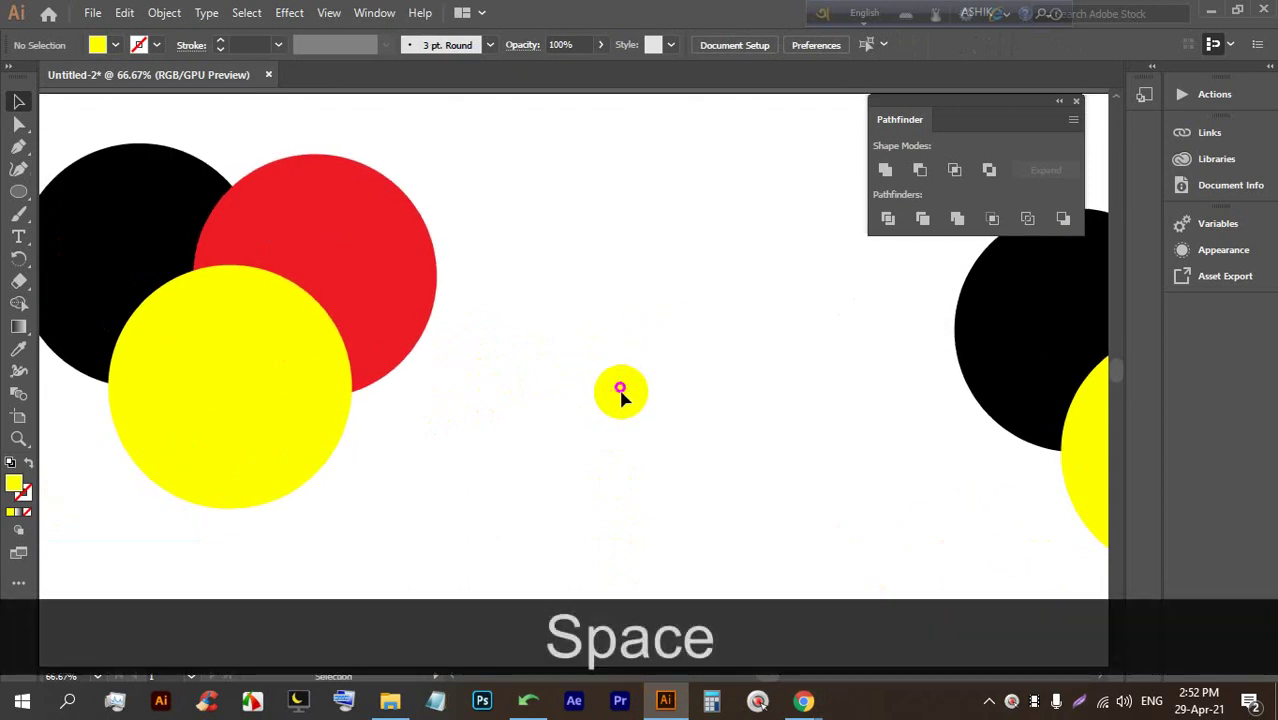
{"action": "left_click_drag", "start_coordinate": [605, 451], "coordinate": [143, 234]}
{"action": "left_click_drag", "start_coordinate": [141, 164], "coordinate": [404, 286]}
{"action": "left_click", "coordinate": [993, 221]}
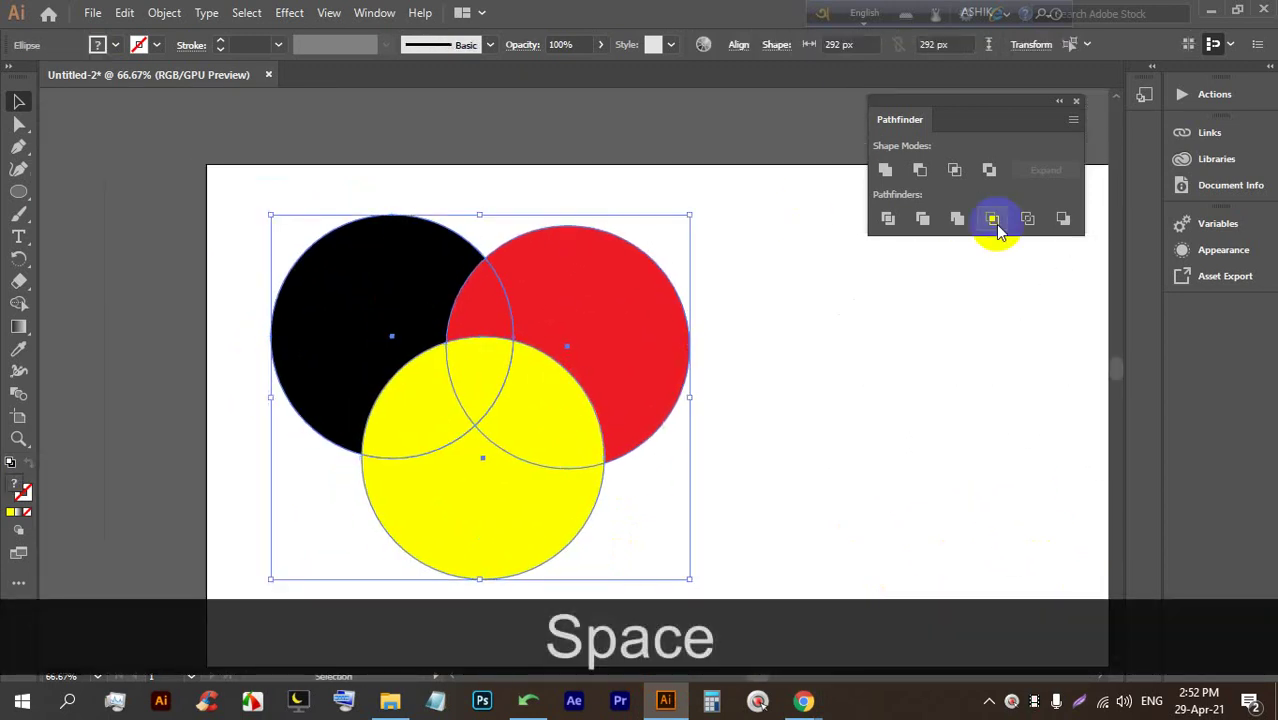
{"action": "left_click", "coordinate": [413, 405]}
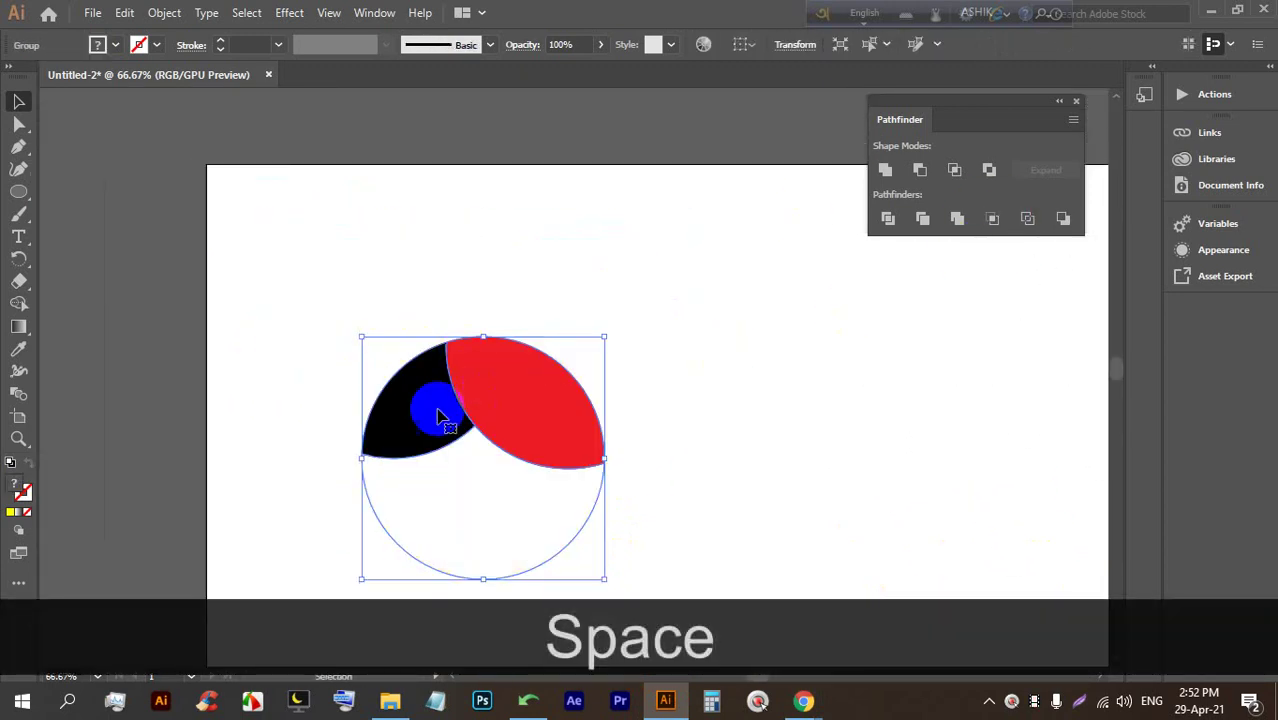
{"action": "left_click", "coordinate": [567, 428]}
Rotate the cropped group 180 degrees, then undo the rotation and the Crop
{"action": "left_click_drag", "start_coordinate": [608, 334], "coordinate": [345, 517]}
{"action": "scroll", "coordinate": [434, 337], "scroll_direction": "down", "scroll_amount": 2}
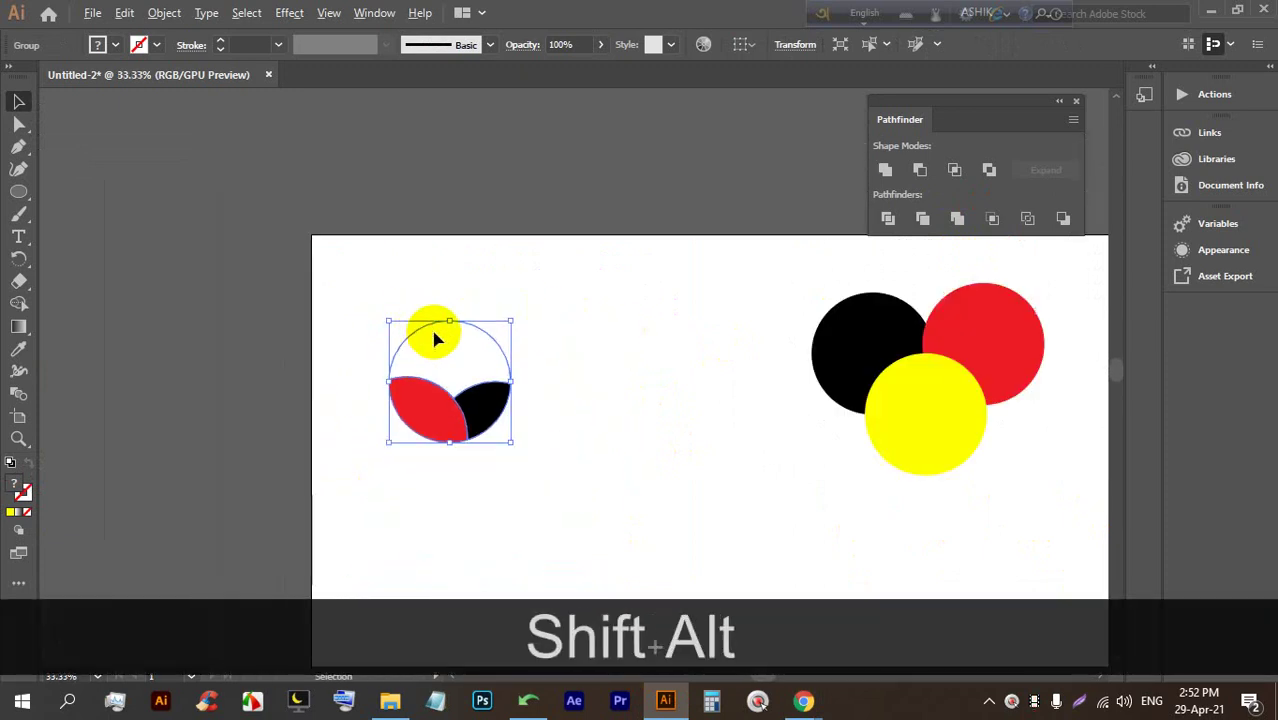
{"action": "scroll", "coordinate": [699, 523], "scroll_direction": "up", "scroll_amount": 3}
{"action": "left_click", "coordinate": [699, 523]}
{"action": "key", "text": "ctrl+z"}
{"action": "key", "text": "ctrl+z"}
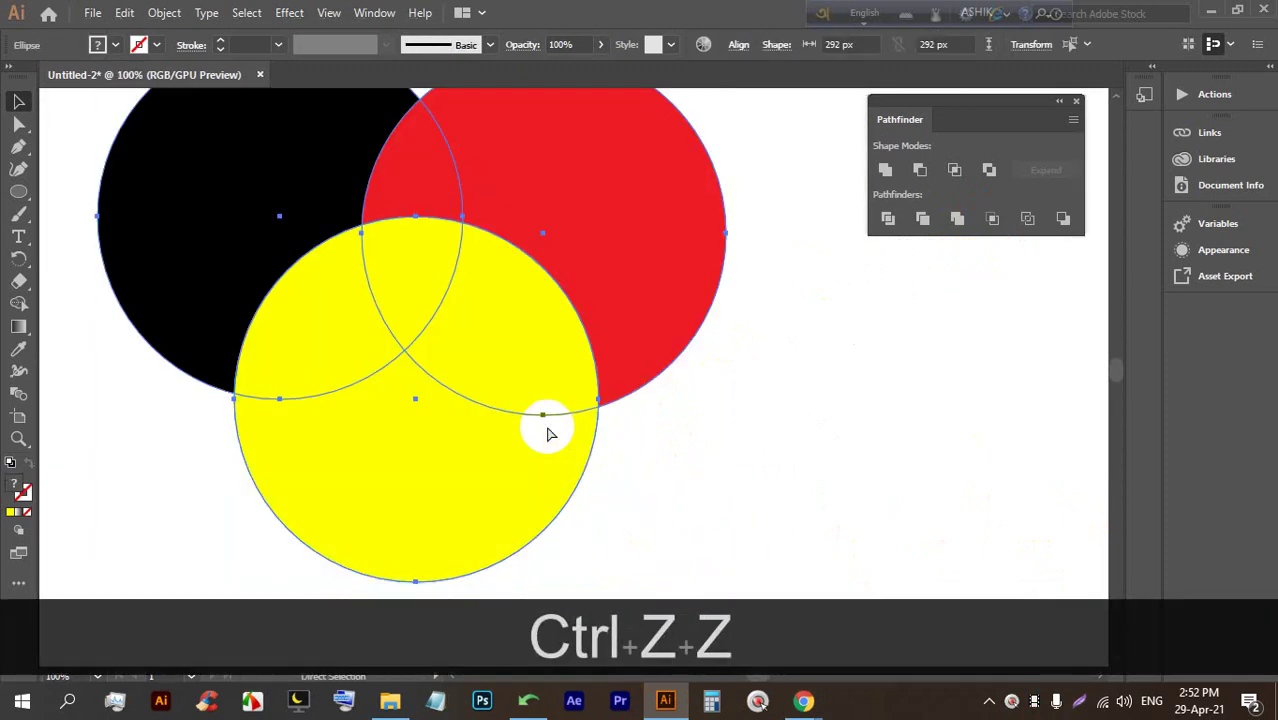
Apply the Outline pathfinder to all three left circles, clear the selection and inspect the resulting paths
{"action": "scroll", "coordinate": [542, 428], "scroll_direction": "down", "scroll_amount": 2, "text": "alt"}
{"action": "left_click", "coordinate": [724, 384]}
{"action": "left_click", "coordinate": [586, 410]}
{"action": "left_click", "coordinate": [698, 421]}
{"action": "left_click_drag", "start_coordinate": [740, 478], "coordinate": [331, 268]}
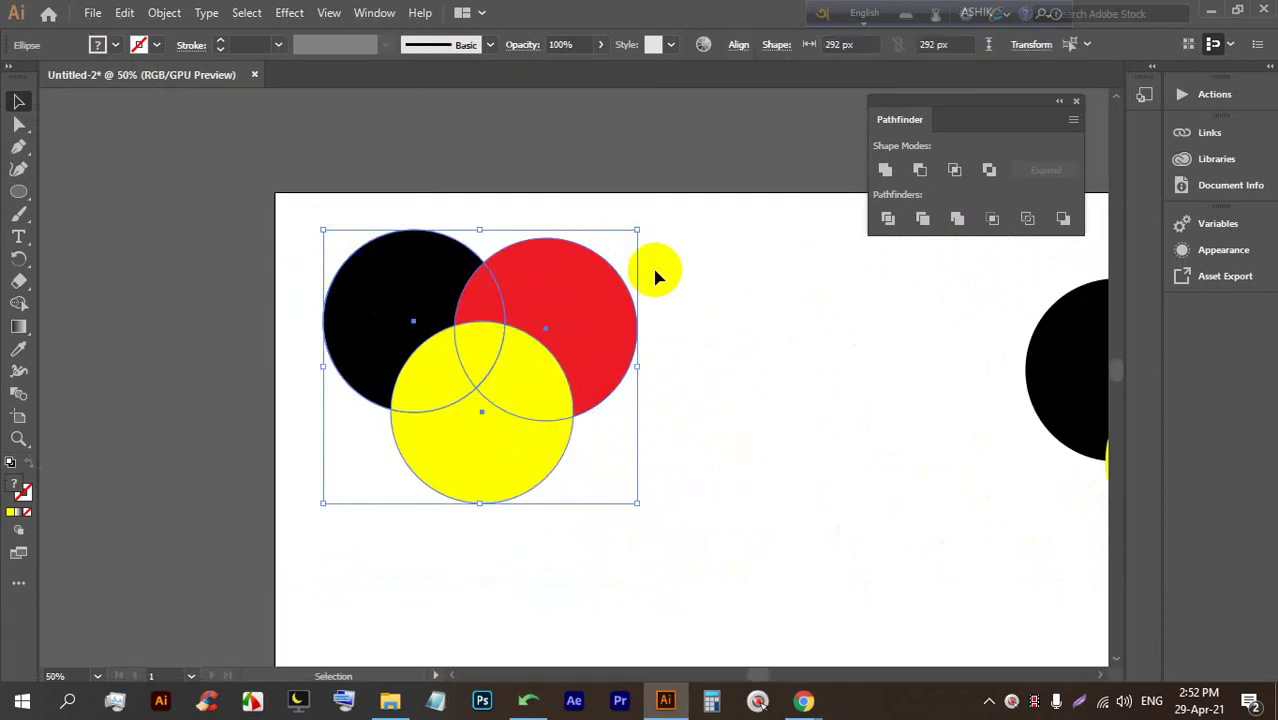
{"action": "left_click", "coordinate": [1032, 222]}
{"action": "left_click", "coordinate": [670, 406]}
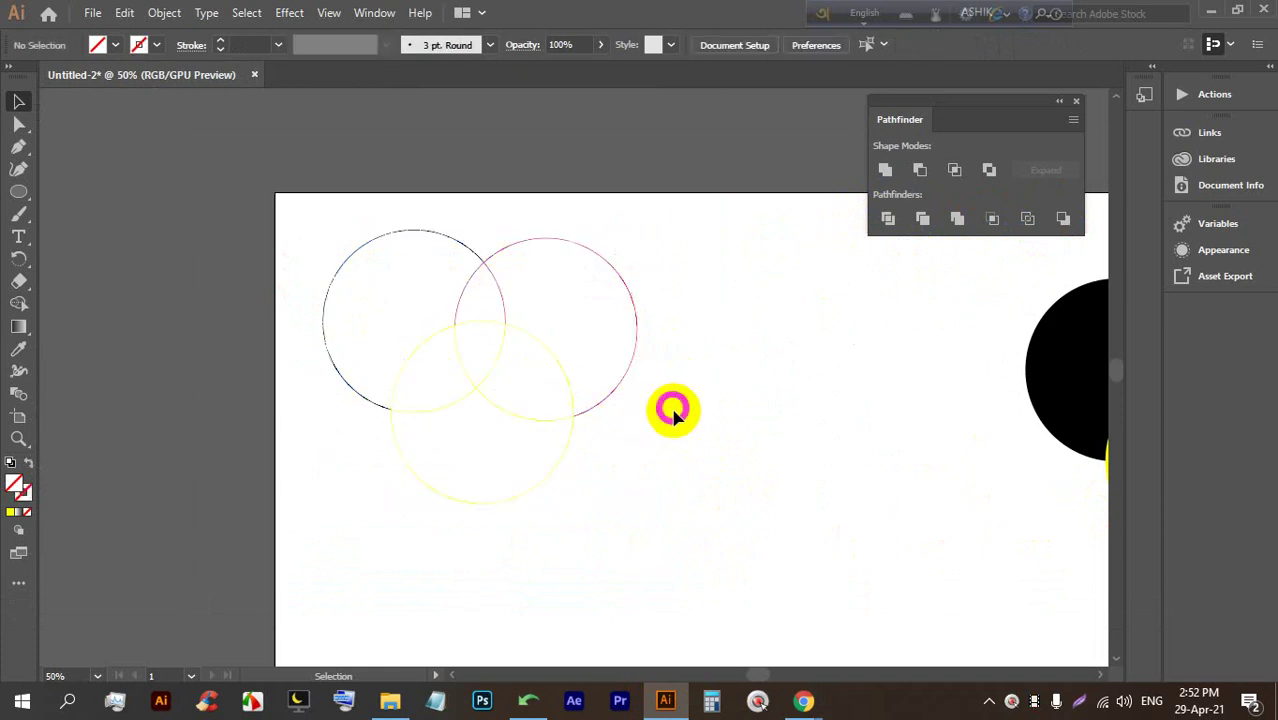
{"action": "scroll", "coordinate": [491, 374], "scroll_direction": "up", "scroll_amount": 5, "text": "alt"}
{"action": "scroll", "coordinate": [470, 240], "scroll_direction": "down", "scroll_amount": 4, "text": "alt"}
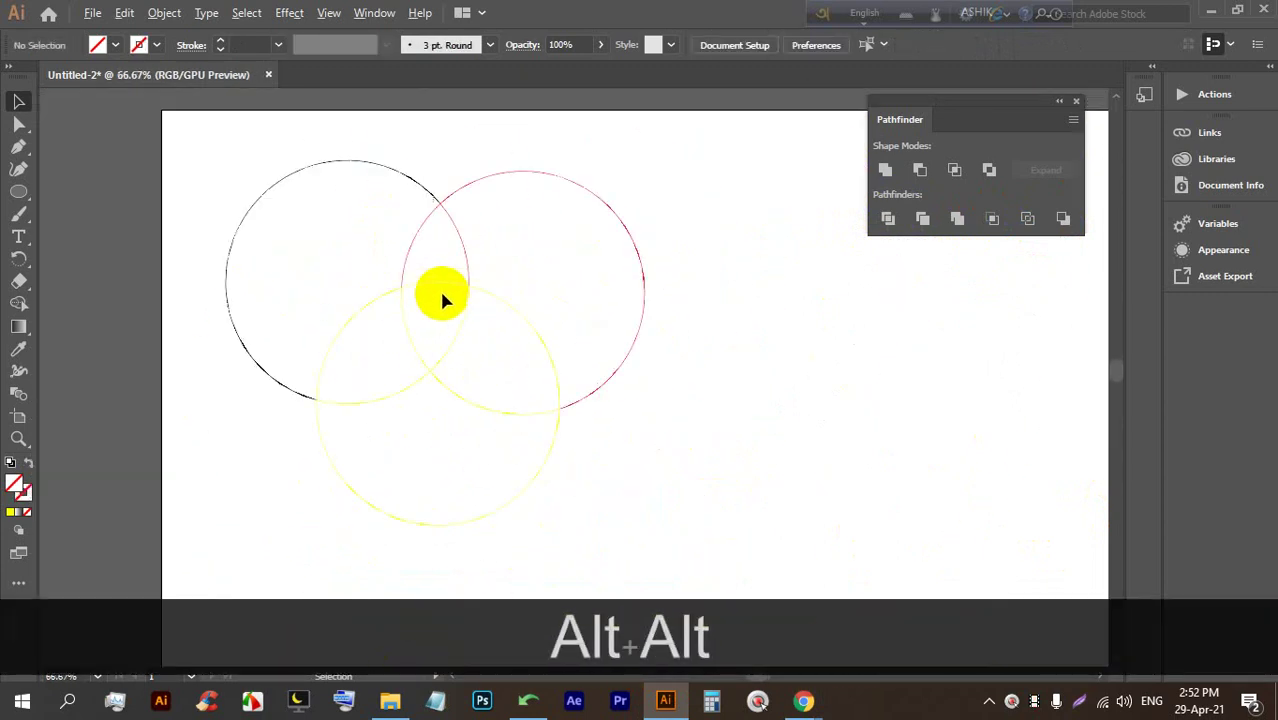
Set the outlined circles' stroke weight to 11 pt, then undo the stroke and Outline changes
{"action": "left_click_drag", "start_coordinate": [666, 460], "coordinate": [248, 178]}
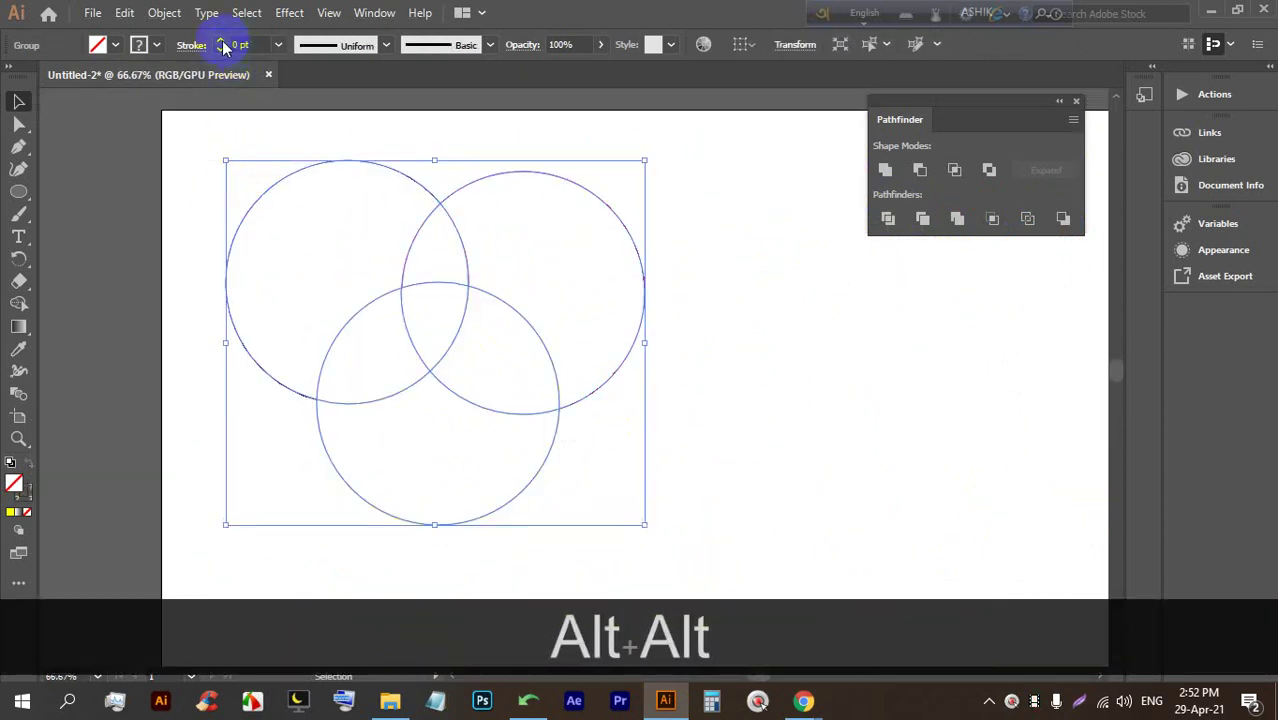
{"action": "left_click", "coordinate": [222, 44]}
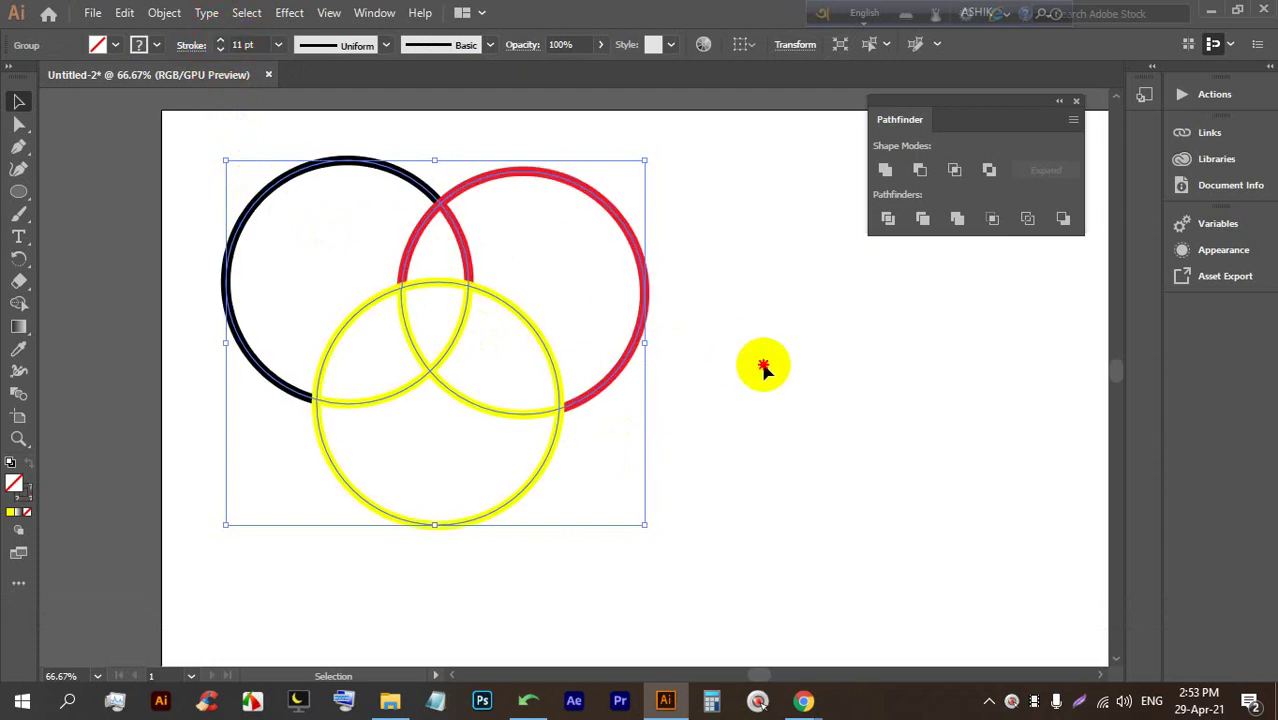
{"action": "left_click", "coordinate": [763, 368]}
{"action": "key", "text": "ctrl+z"}
{"action": "key", "text": "ctrl+z"}
{"action": "key", "text": "ctrl+z"}
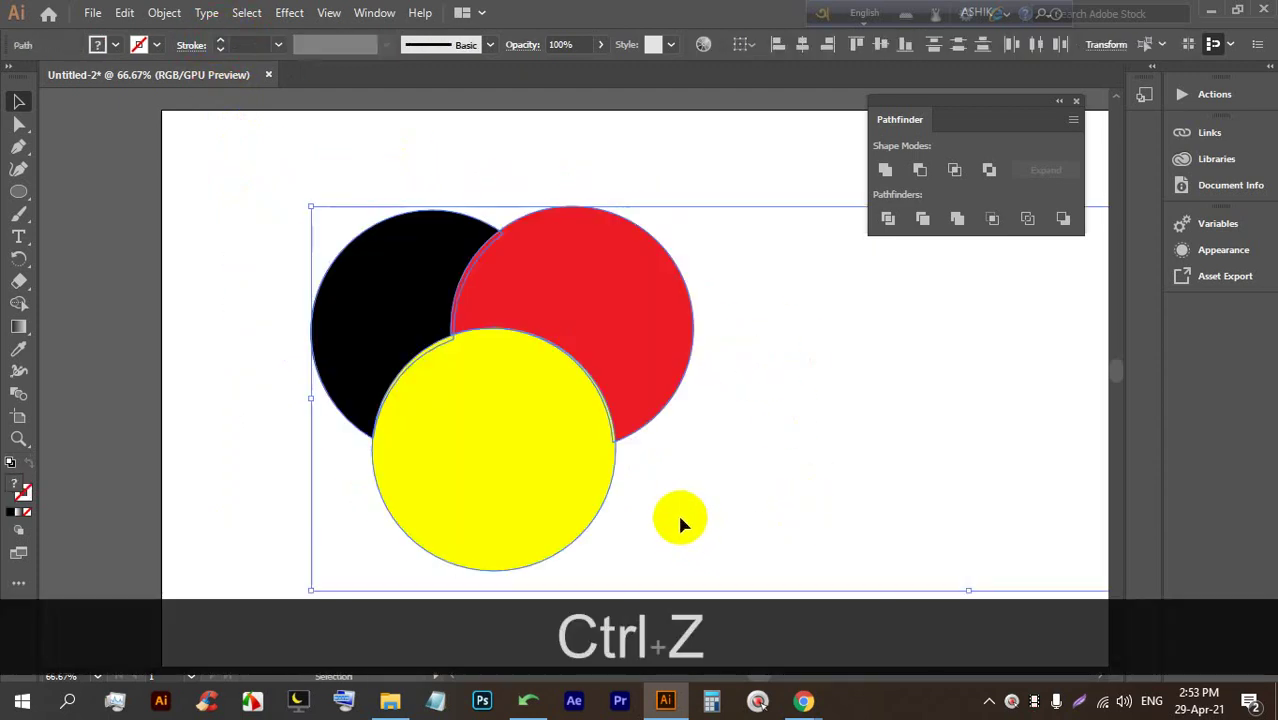
Delete the left set of black, red and yellow shapes from the artboard
{"action": "scroll", "coordinate": [500, 420], "scroll_direction": "down", "scroll_amount": 4, "text": "alt"}
{"action": "left_click", "coordinate": [784, 513]}
{"action": "left_click_drag", "start_coordinate": [627, 518], "coordinate": [447, 340]}
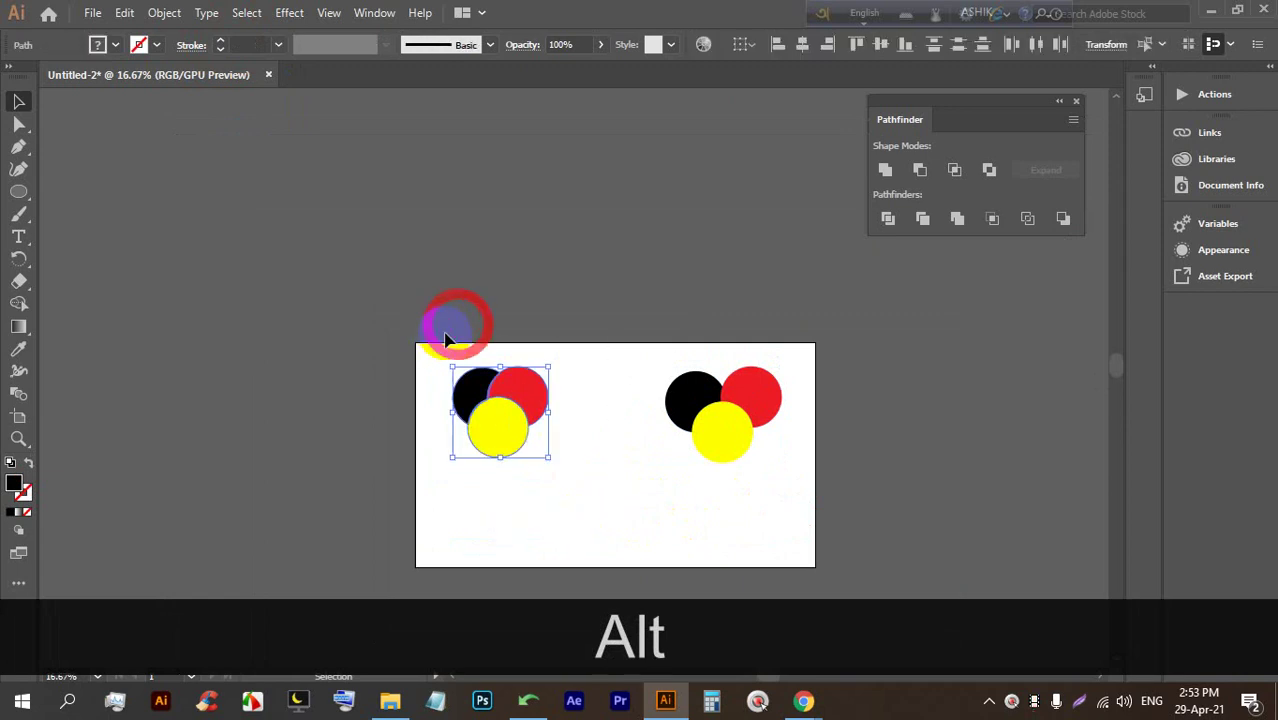
{"action": "key", "text": "BackSpace"}
Duplicate the right trio of circles onto the empty left part of the artboard
{"action": "scroll", "coordinate": [545, 477], "scroll_direction": "up", "scroll_amount": 1, "text": "alt"}
{"action": "left_click_drag", "start_coordinate": [864, 484], "coordinate": [685, 322]}
{"action": "left_click_drag", "start_coordinate": [790, 360], "coordinate": [490, 360]}
{"action": "scroll", "coordinate": [516, 330], "scroll_direction": "up", "scroll_amount": 3, "text": "alt"}
{"action": "key", "text": "space"}
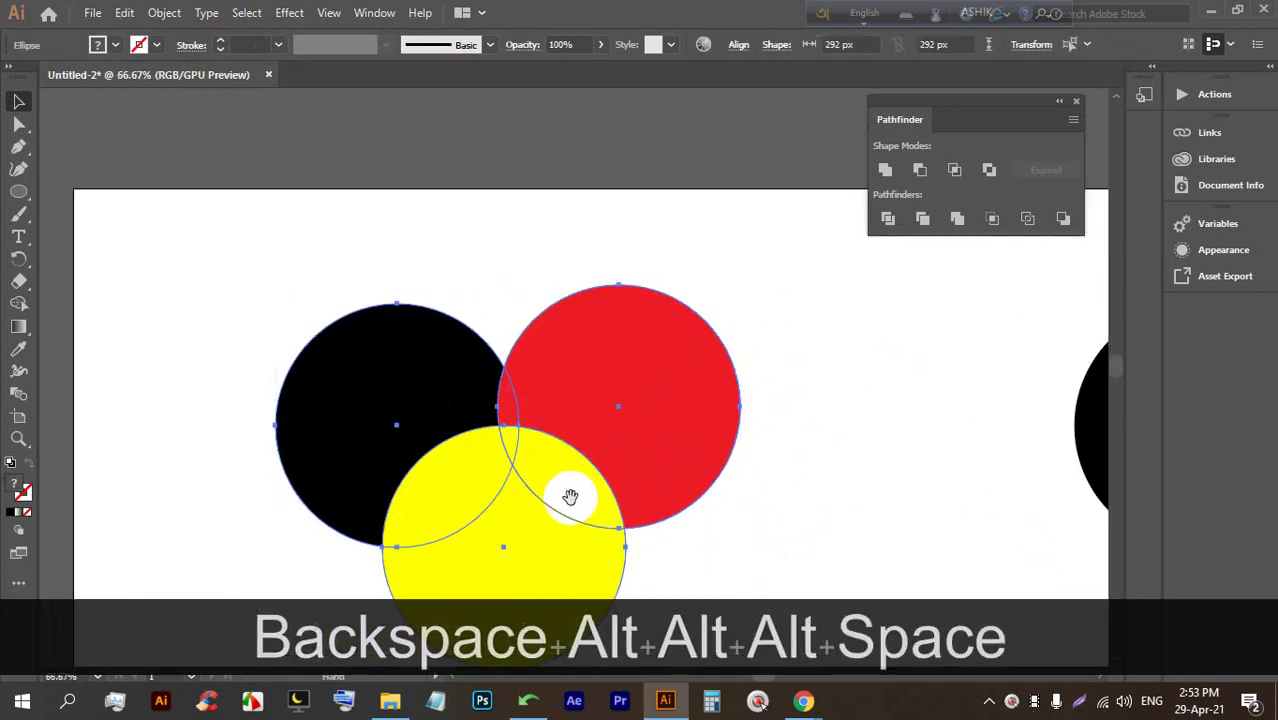
{"action": "left_click_drag", "start_coordinate": [570, 497], "coordinate": [590, 393]}
Shift the copied red circle left to overlap the black one more, and move the yellow circle slightly left
{"action": "left_click", "coordinate": [770, 456]}
{"action": "left_click_drag", "start_coordinate": [592, 319], "coordinate": [536, 337]}
{"action": "left_click", "coordinate": [691, 410]}
{"action": "left_click_drag", "start_coordinate": [539, 523], "coordinate": [505, 531]}
Apply Outline to the three copied circles, clear the selection, then undo the operation
{"action": "left_click_drag", "start_coordinate": [716, 531], "coordinate": [334, 277]}
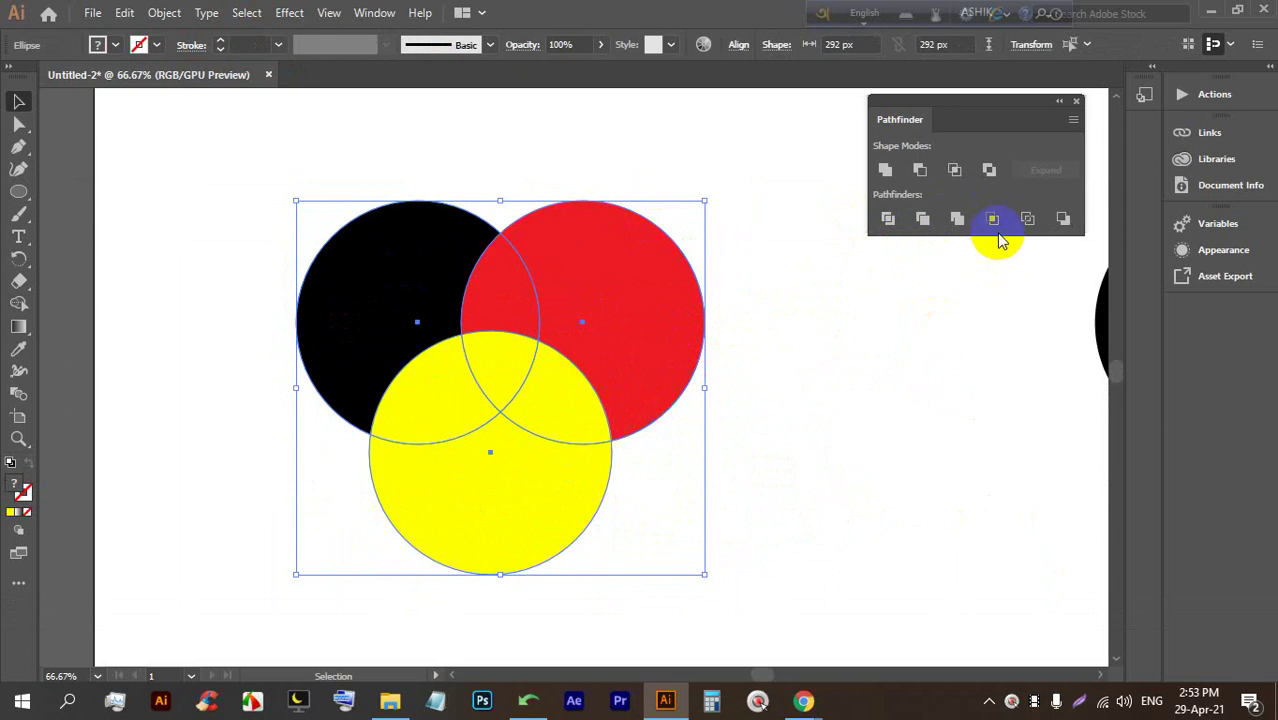
{"action": "left_click", "coordinate": [843, 410]}
{"action": "left_click_drag", "start_coordinate": [843, 410], "coordinate": [322, 220]}
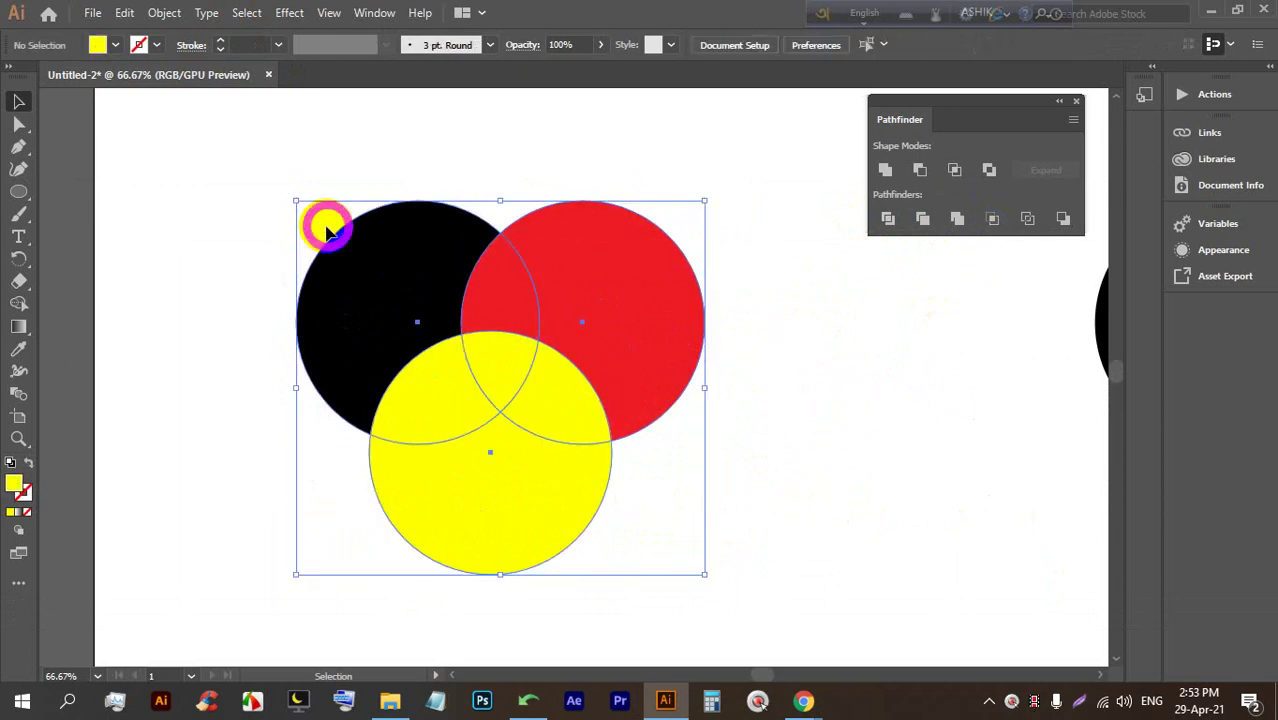
{"action": "left_click", "coordinate": [1027, 220]}
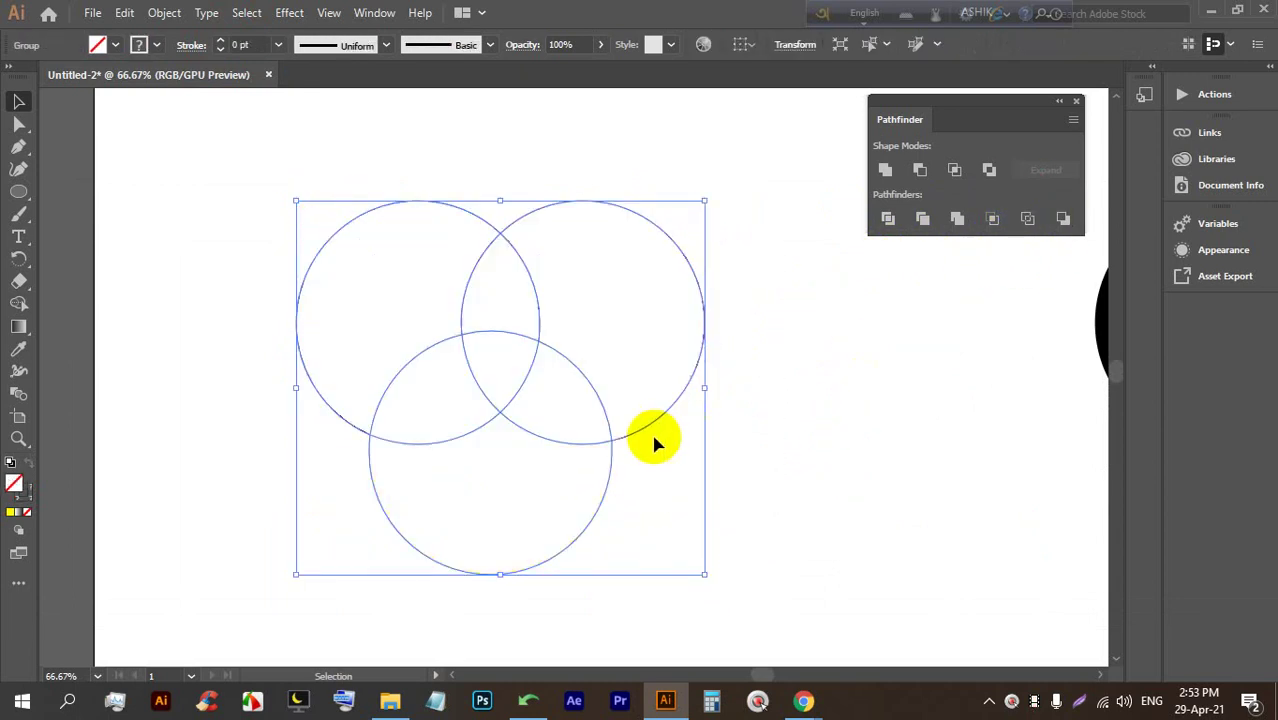
{"action": "left_click", "coordinate": [847, 401]}
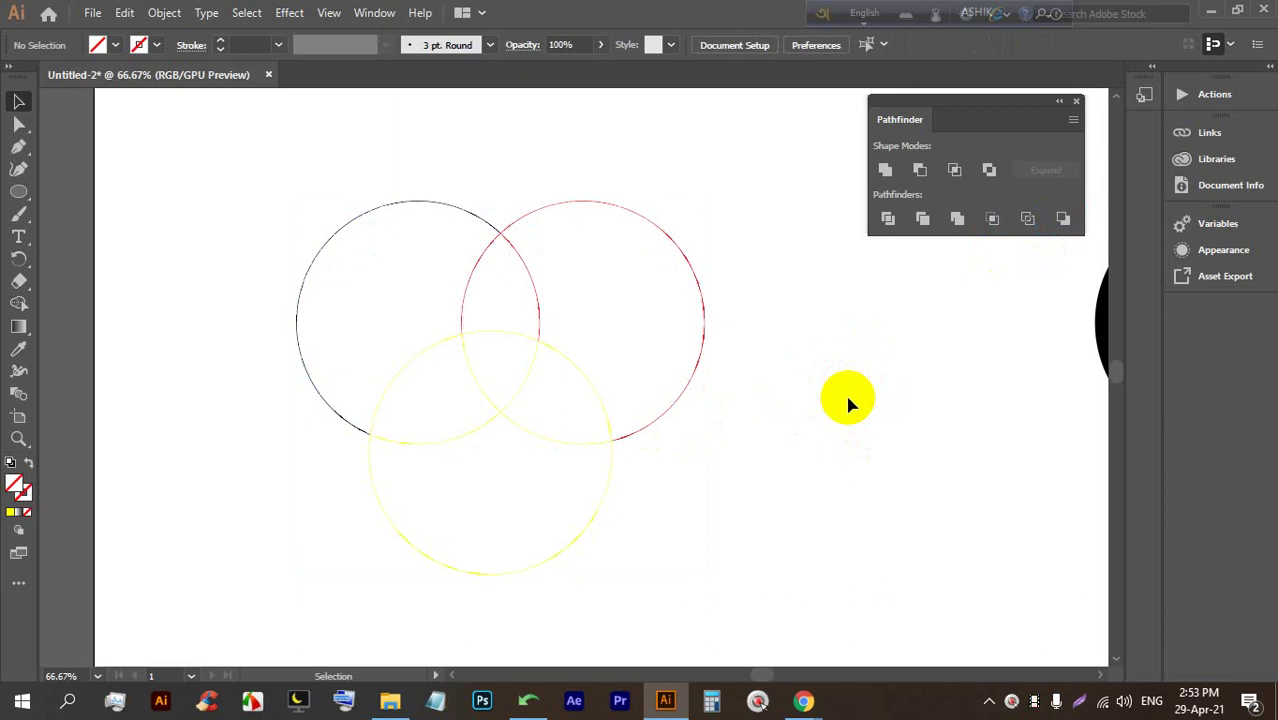
{"action": "key", "text": "ctrl+z"}
{"action": "key", "text": "ctrl+z"}
{"action": "key", "text": "ctrl+z"}
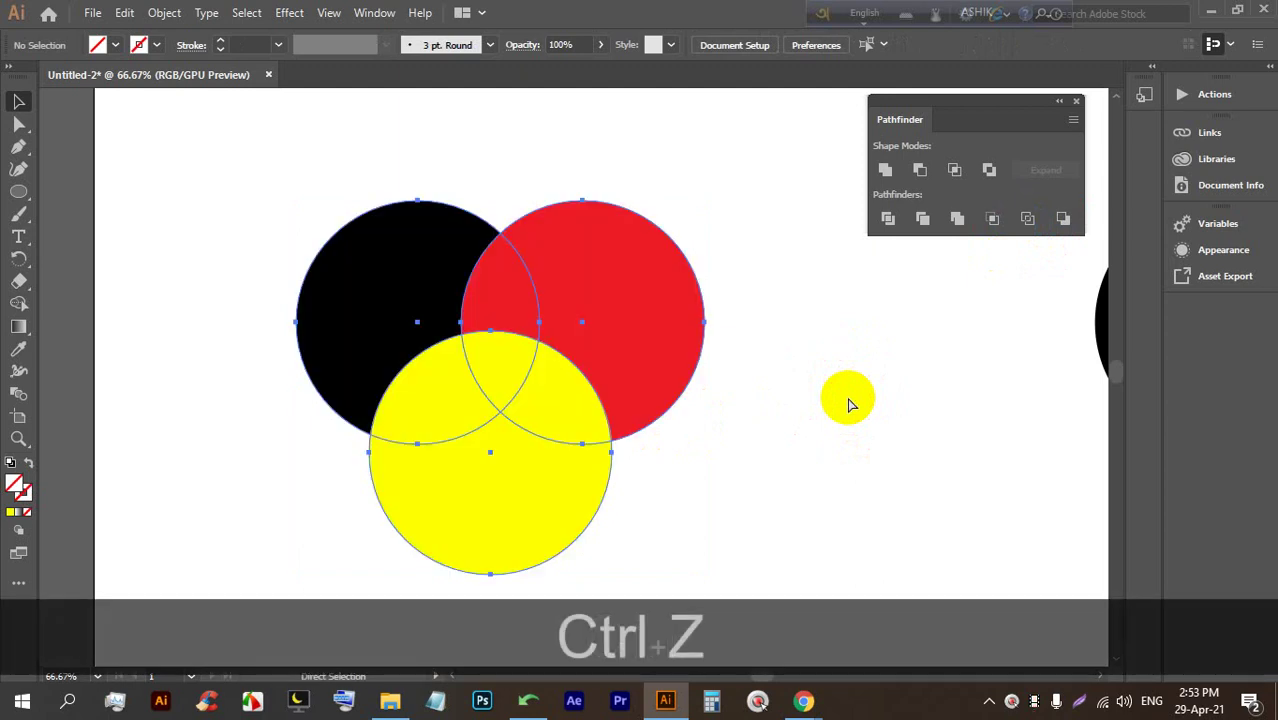
Apply Minus Back to the three copied circles twice, undoing it each time, and clear the selection
{"action": "left_click_drag", "start_coordinate": [198, 220], "coordinate": [288, 260]}
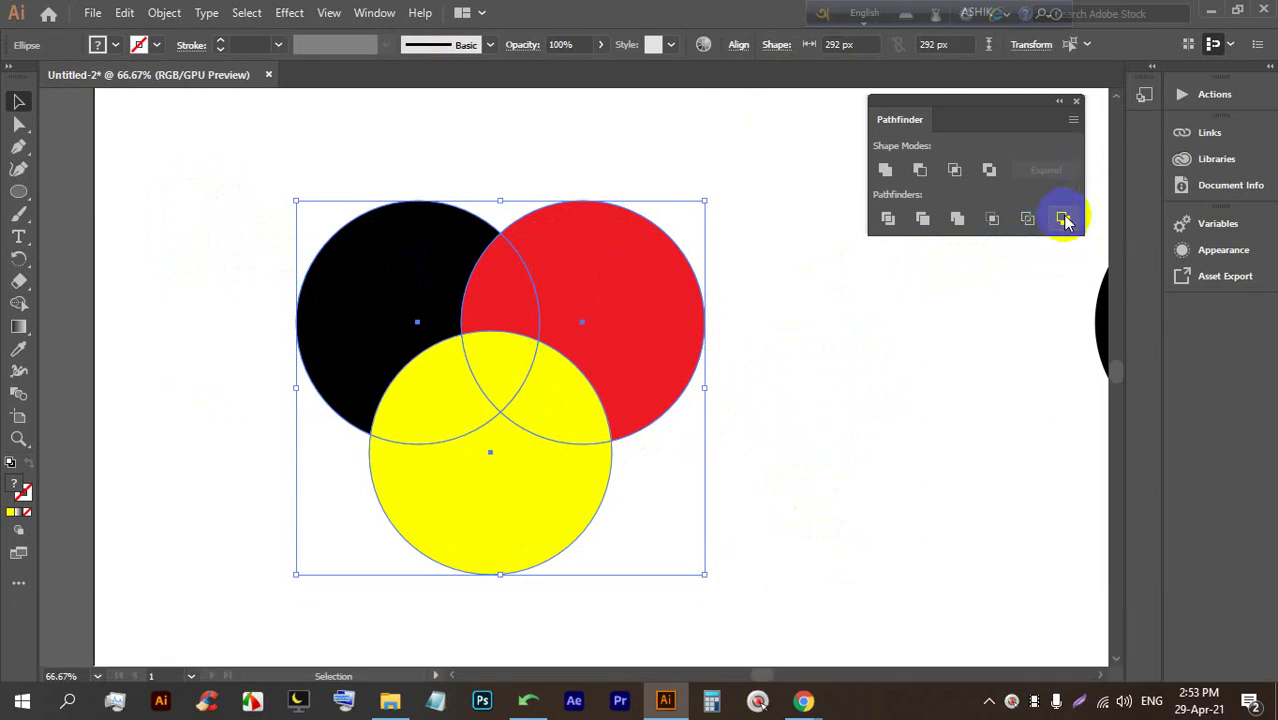
{"action": "left_click", "coordinate": [1063, 219]}
{"action": "key", "text": "ctrl"}
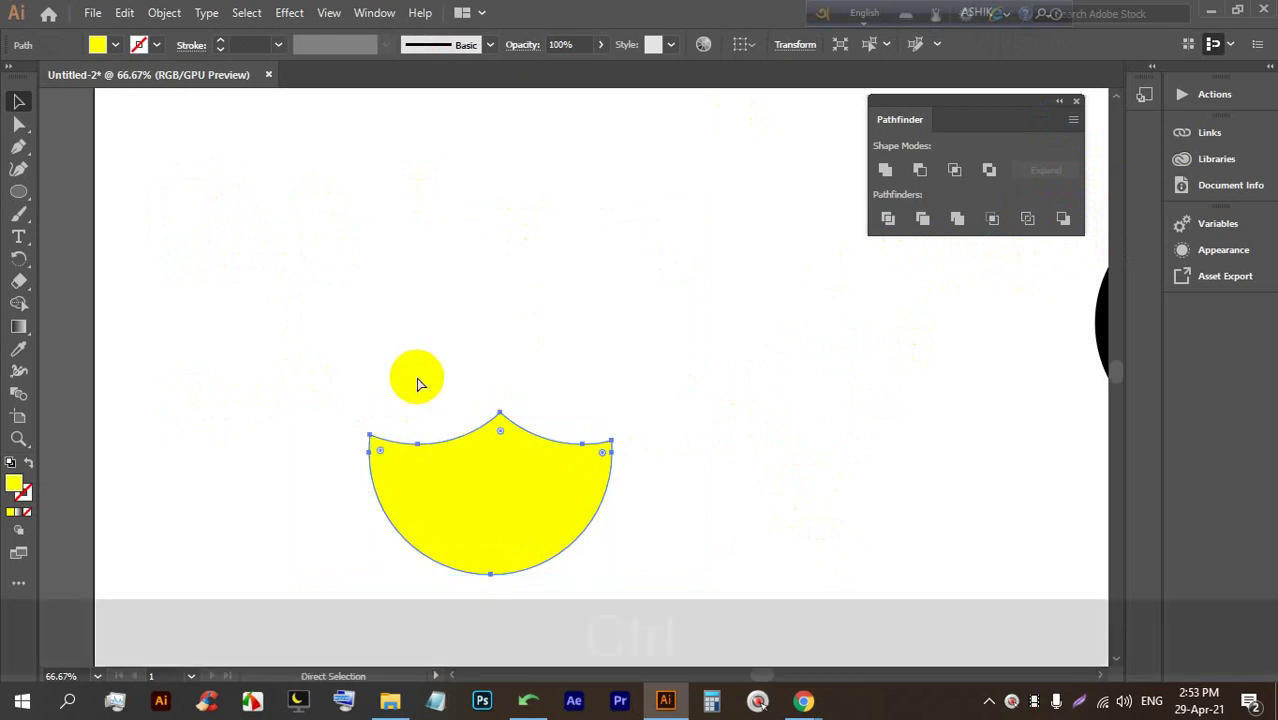
{"action": "key", "text": "ctrl+z"}
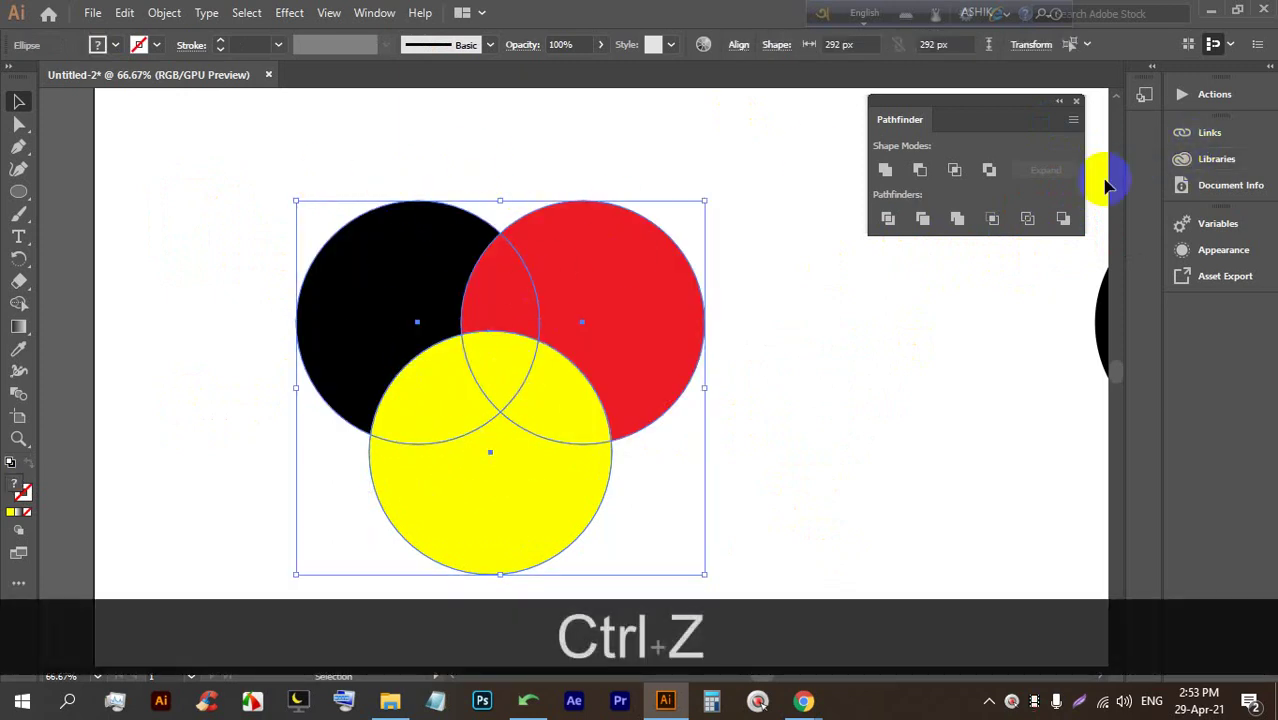
{"action": "left_click", "coordinate": [1063, 219]}
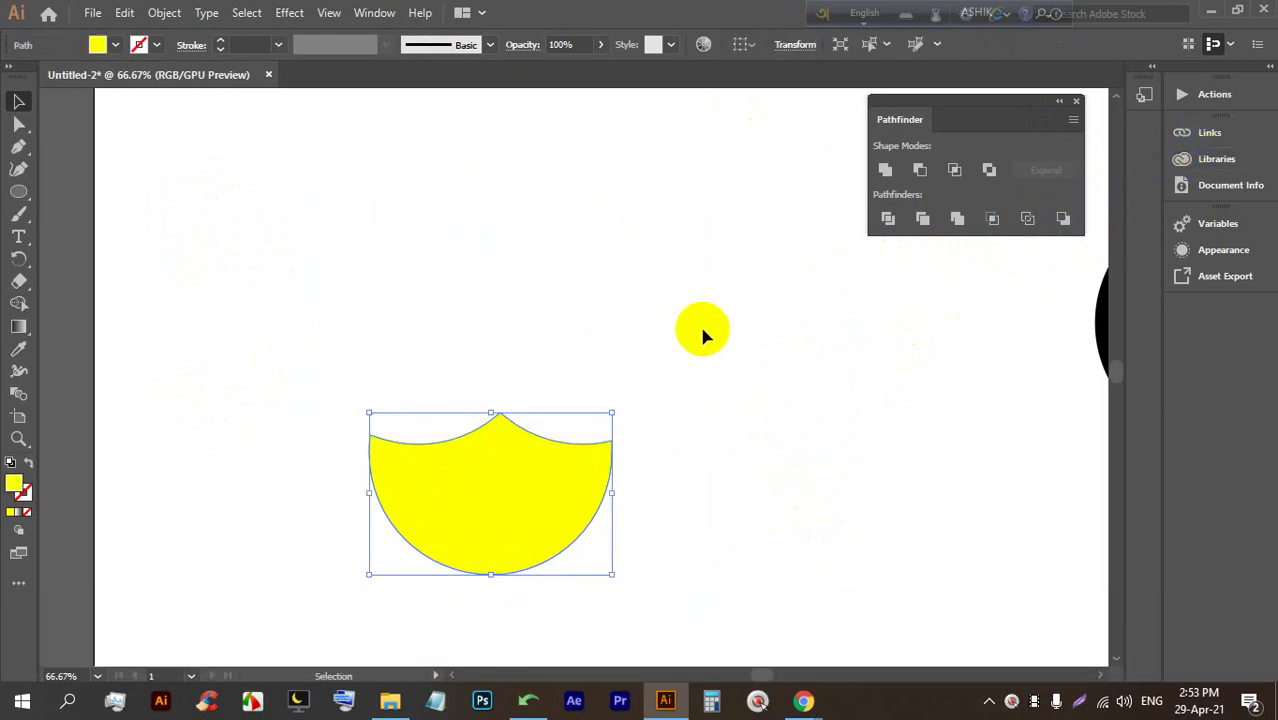
{"action": "key", "text": "ctrl+z"}
{"action": "left_click", "coordinate": [755, 420]}
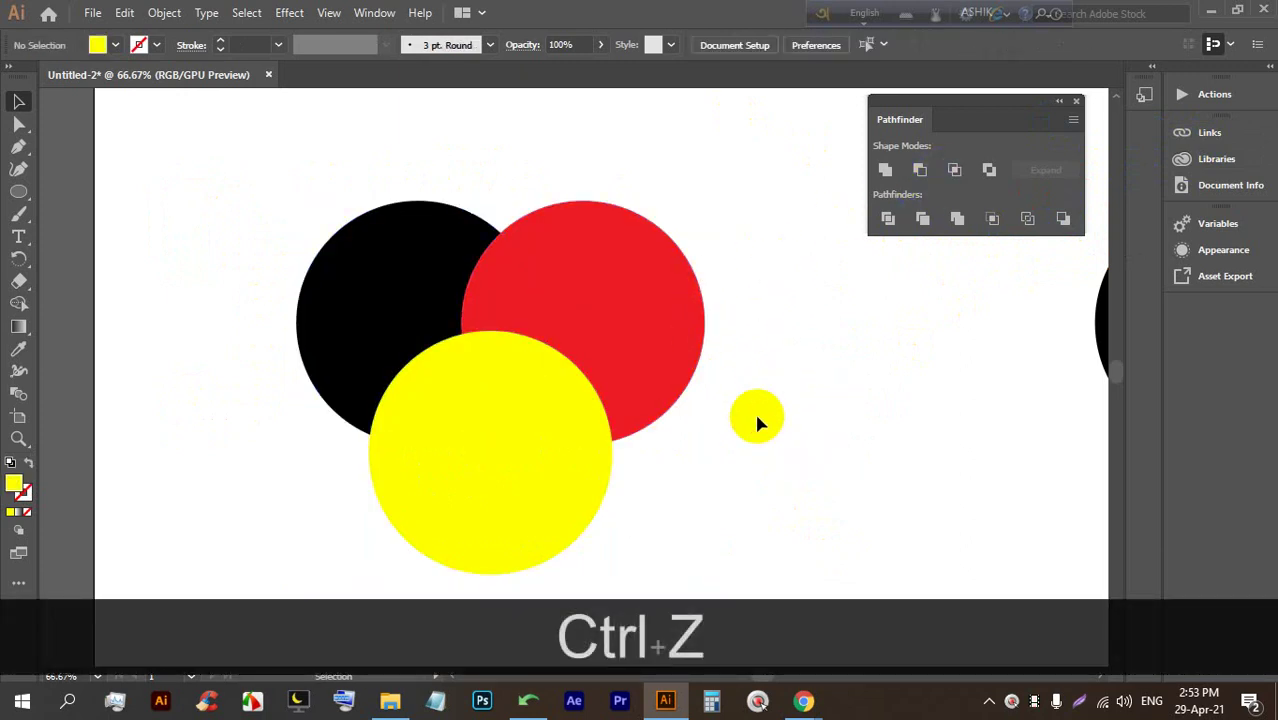
Select both trios of circles and delete them from the artboard
{"action": "key", "text": "alt"}
{"action": "scroll", "coordinate": [757, 422], "scroll_direction": "down", "scroll_amount": 2}
{"action": "key", "text": "space"}
{"action": "left_click_drag", "start_coordinate": [776, 391], "coordinate": [578, 357]}
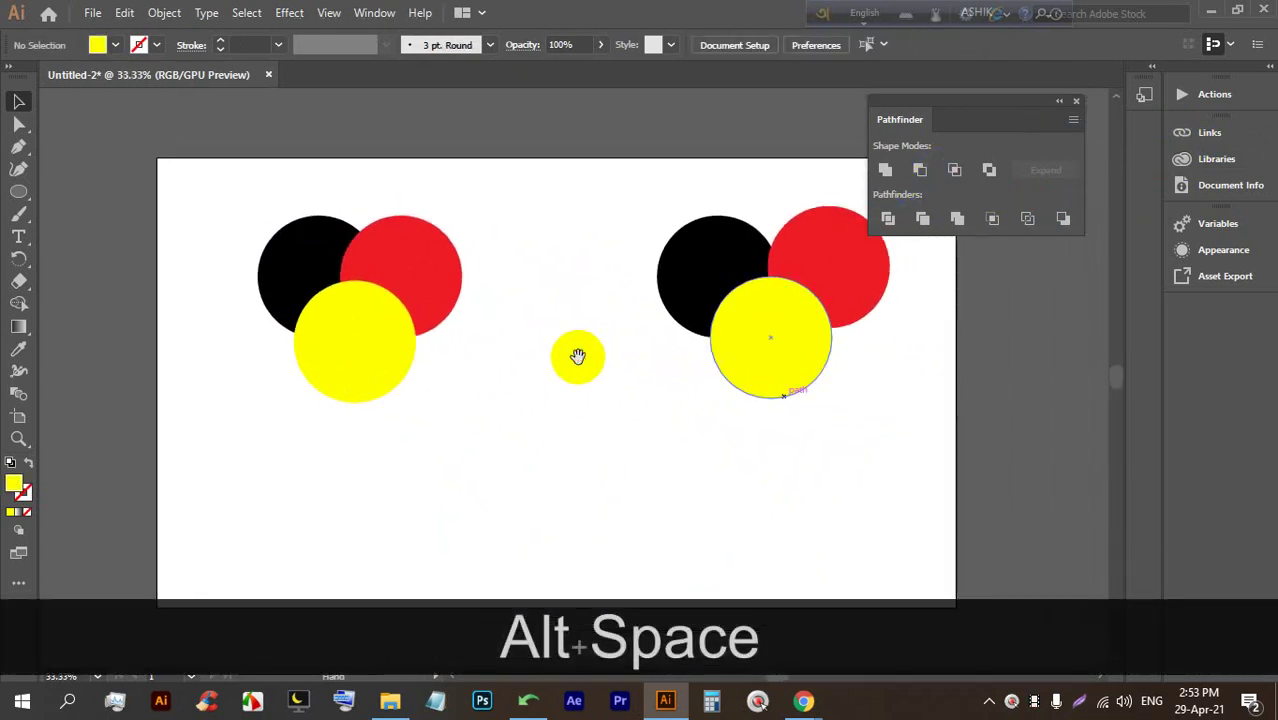
{"action": "left_click_drag", "start_coordinate": [277, 190], "coordinate": [169, 174]}
{"action": "key", "text": "BackSpace"}
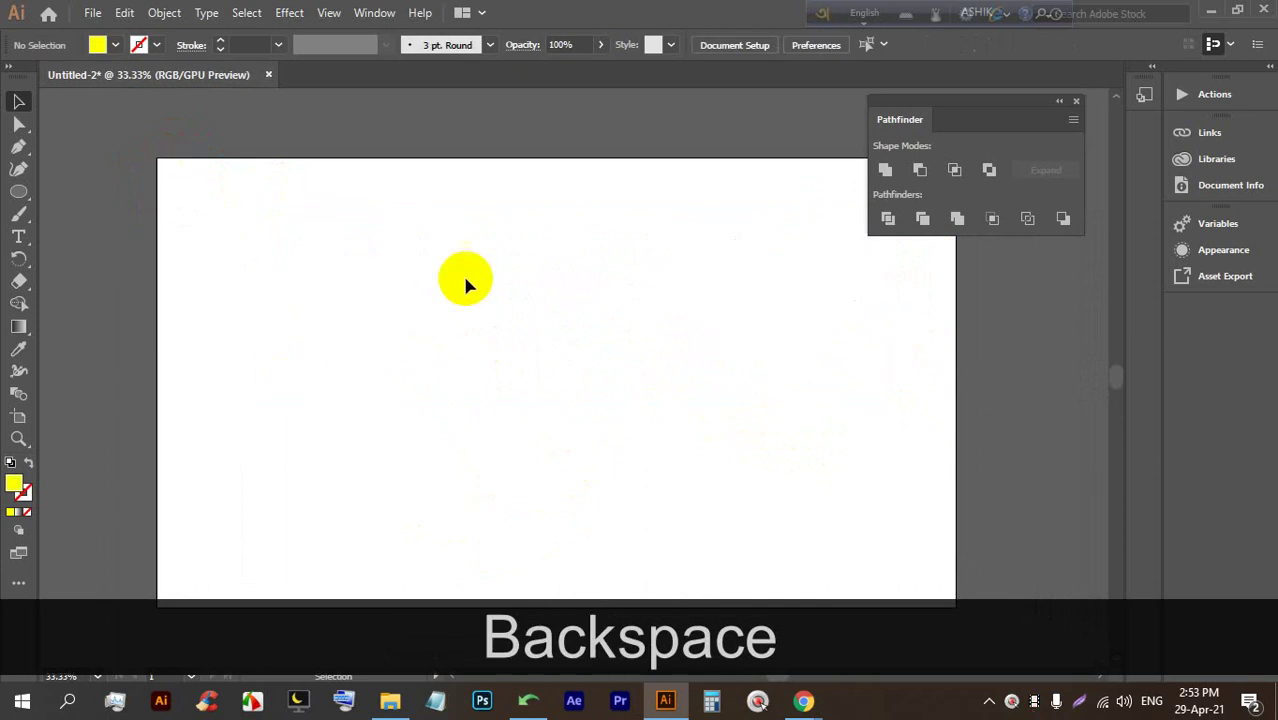
Add a placeholder point text on the artboard and enlarge it proportionally to about 187 pt
{"action": "scroll", "coordinate": [462, 280], "scroll_direction": "up", "scroll_amount": 1, "text": "alt"}
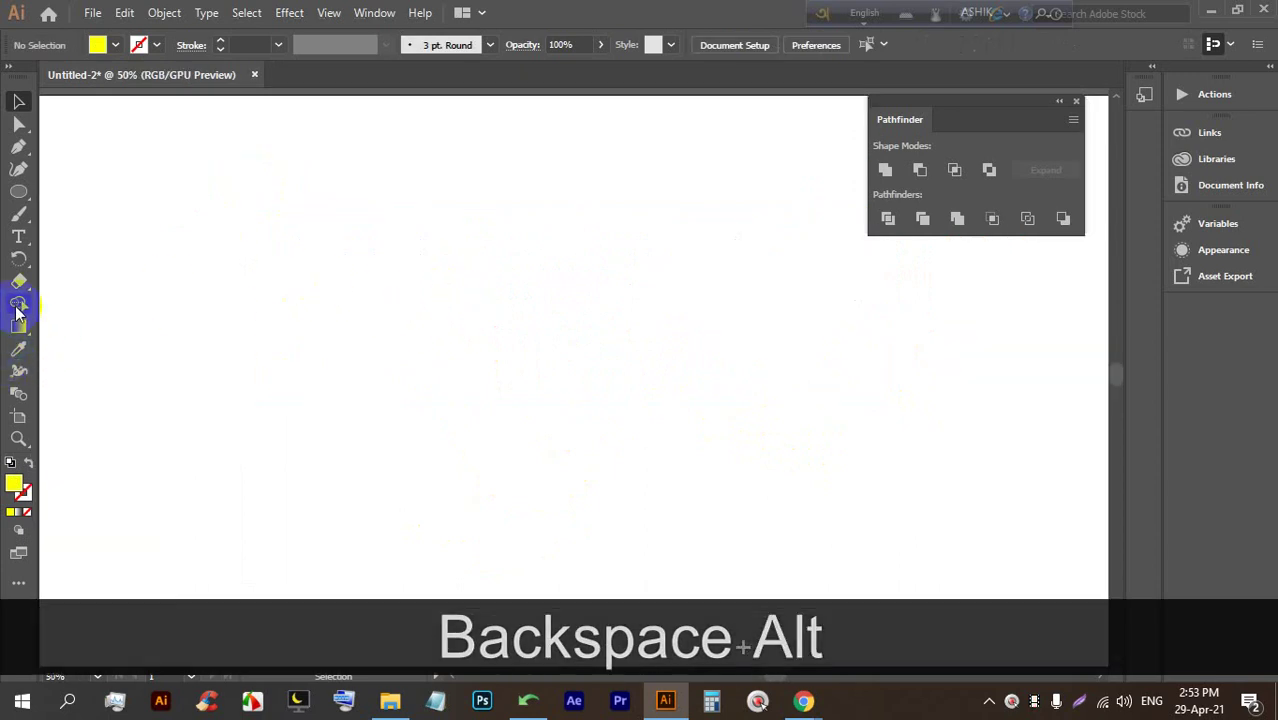
{"action": "left_click", "coordinate": [994, 113]}
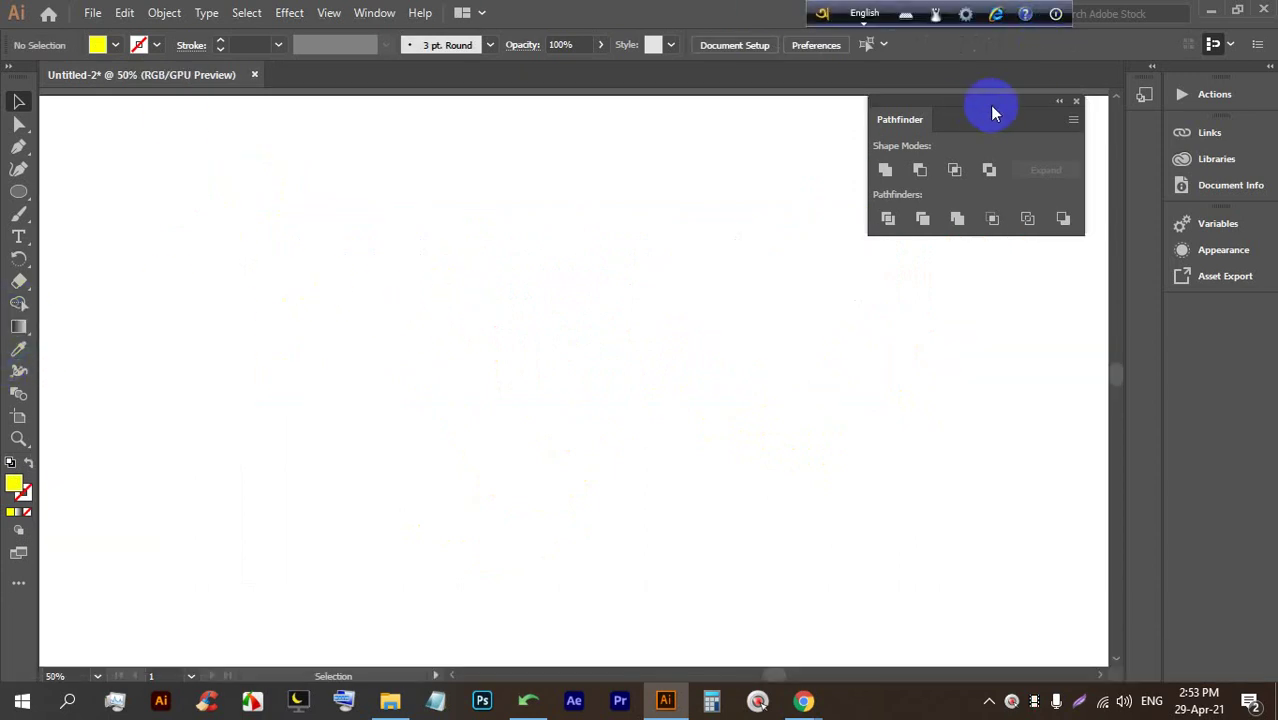
{"action": "left_click", "coordinate": [22, 238]}
{"action": "left_click", "coordinate": [284, 256]}
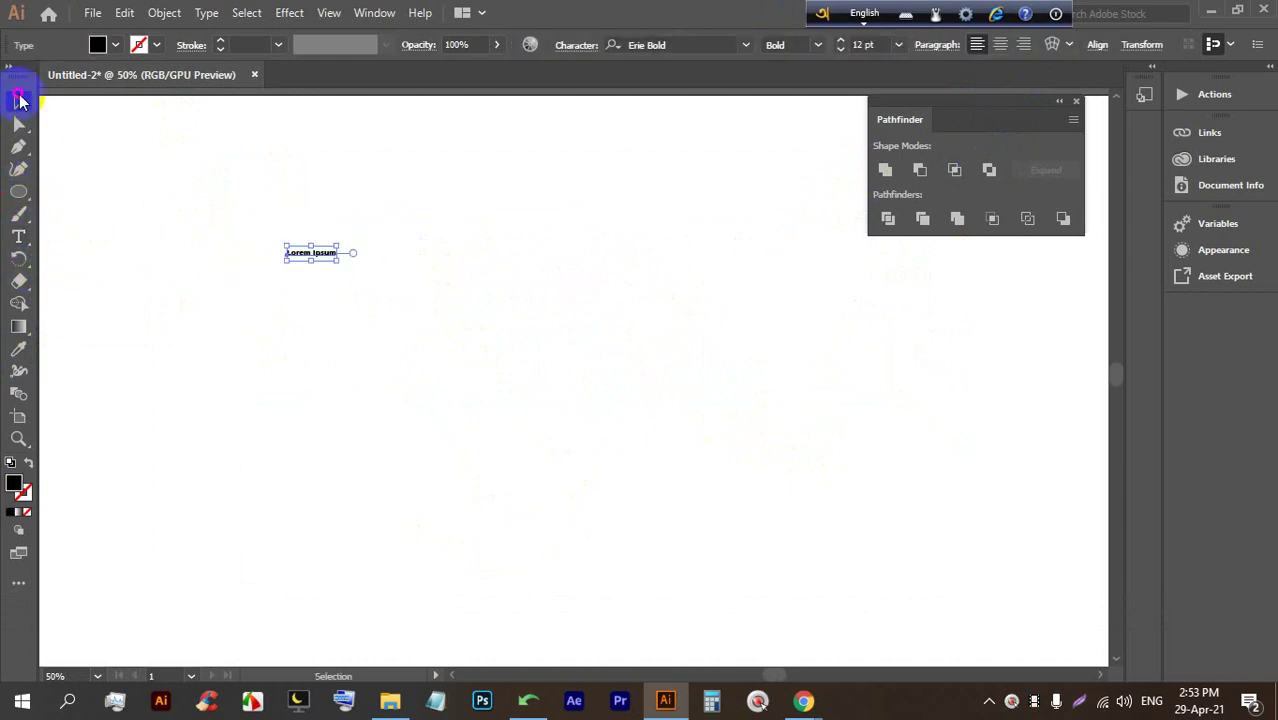
{"action": "left_click_drag", "start_coordinate": [338, 261], "coordinate": [850, 472]}
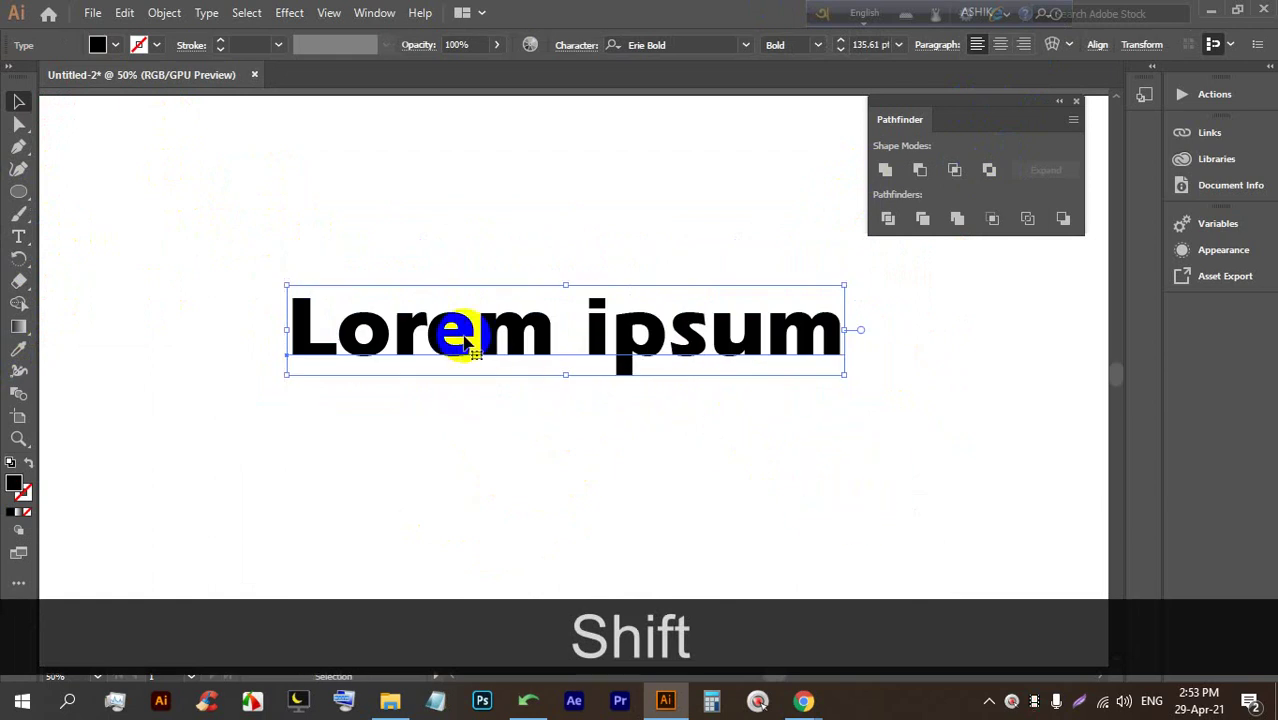
{"action": "left_click_drag", "start_coordinate": [479, 363], "coordinate": [501, 394]}
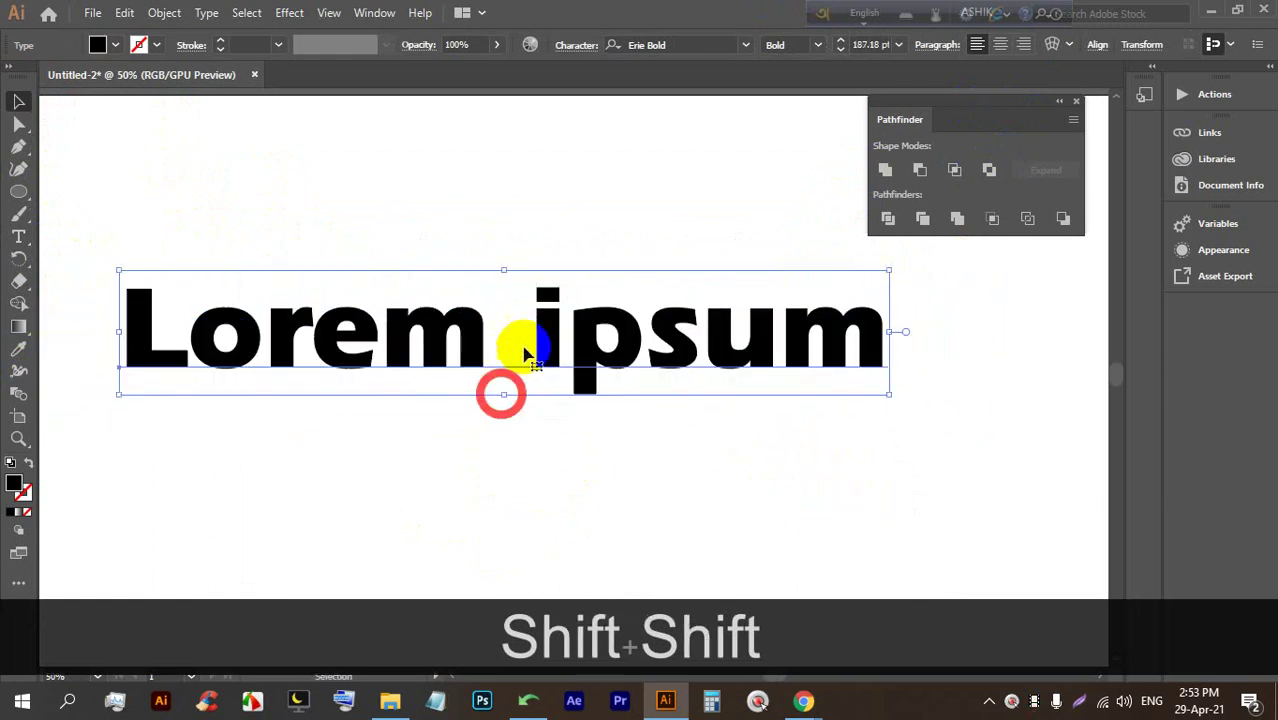
Replace the whole placeholder text with a person's first name in capital letters
{"action": "double_click", "coordinate": [560, 365]}
{"action": "triple_click", "coordinate": [560, 366]}
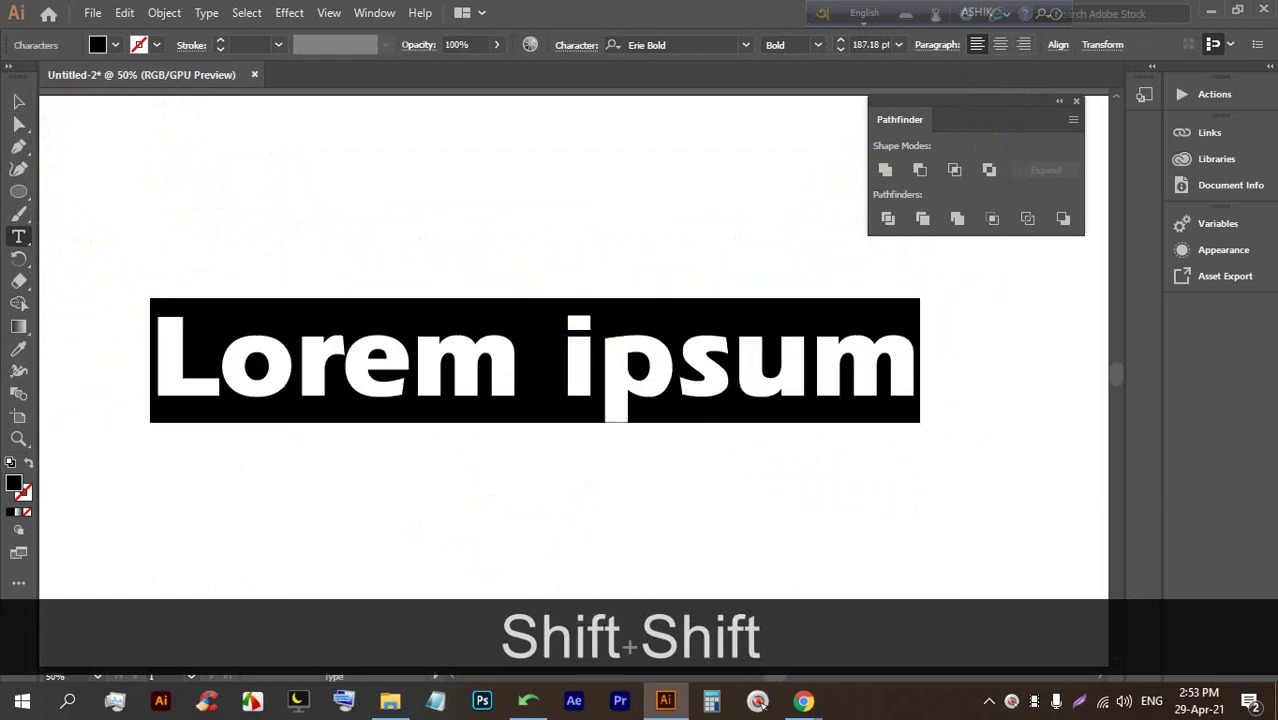
{"action": "type", "text": "SUFIAN"}
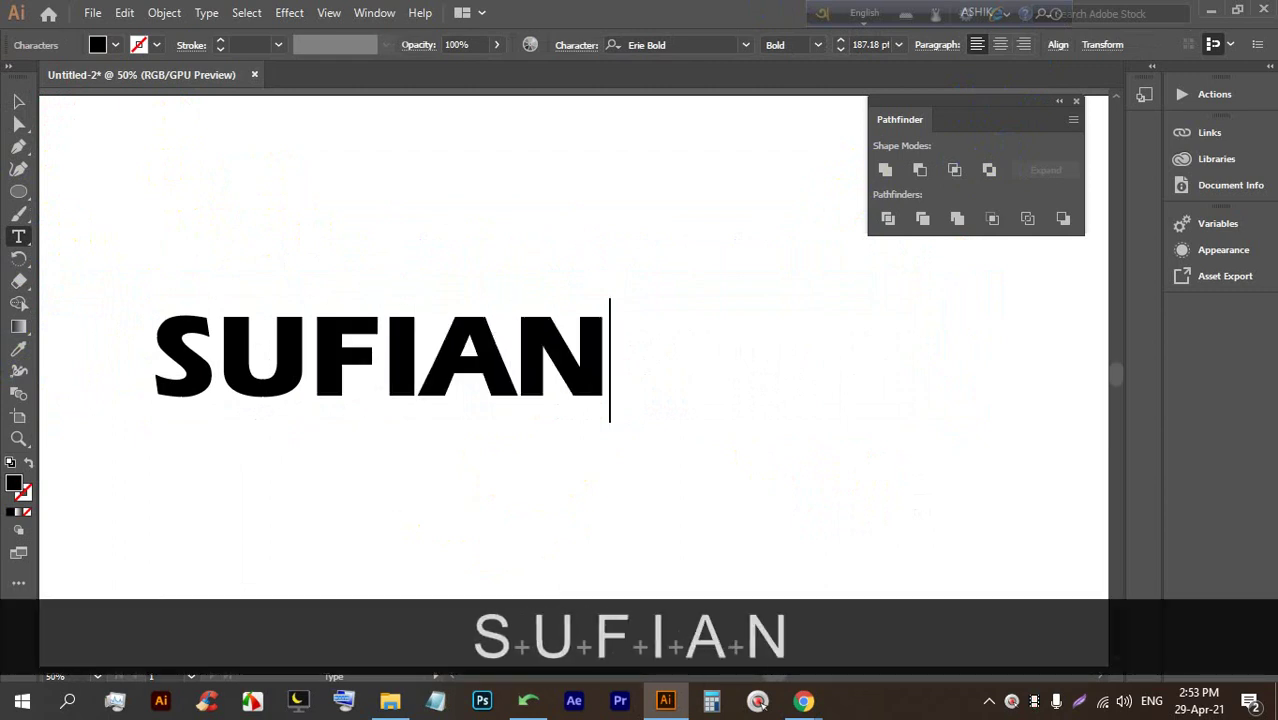
Enlarge the name text proportionally to about 292 pt and reposition it toward the middle of the artboard
{"action": "left_click", "coordinate": [18, 101]}
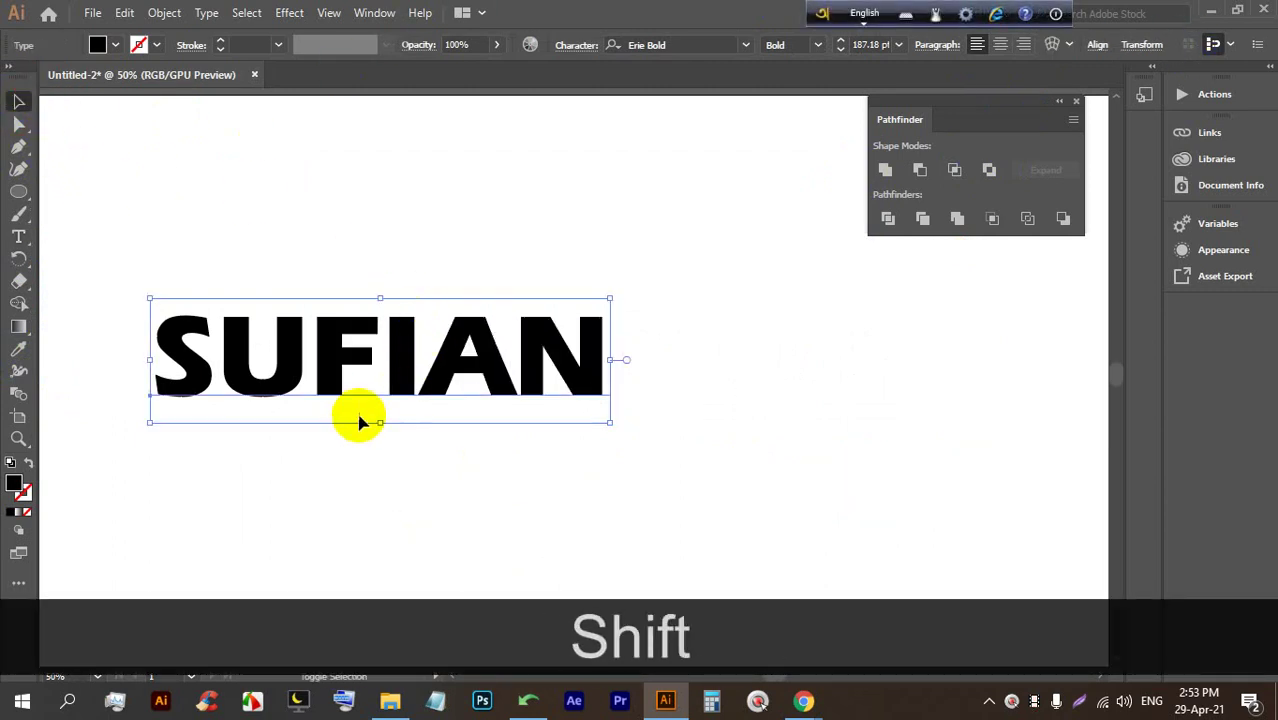
{"action": "left_click_drag", "start_coordinate": [375, 426], "coordinate": [385, 471]}
{"action": "left_click_drag", "start_coordinate": [430, 400], "coordinate": [551, 329]}
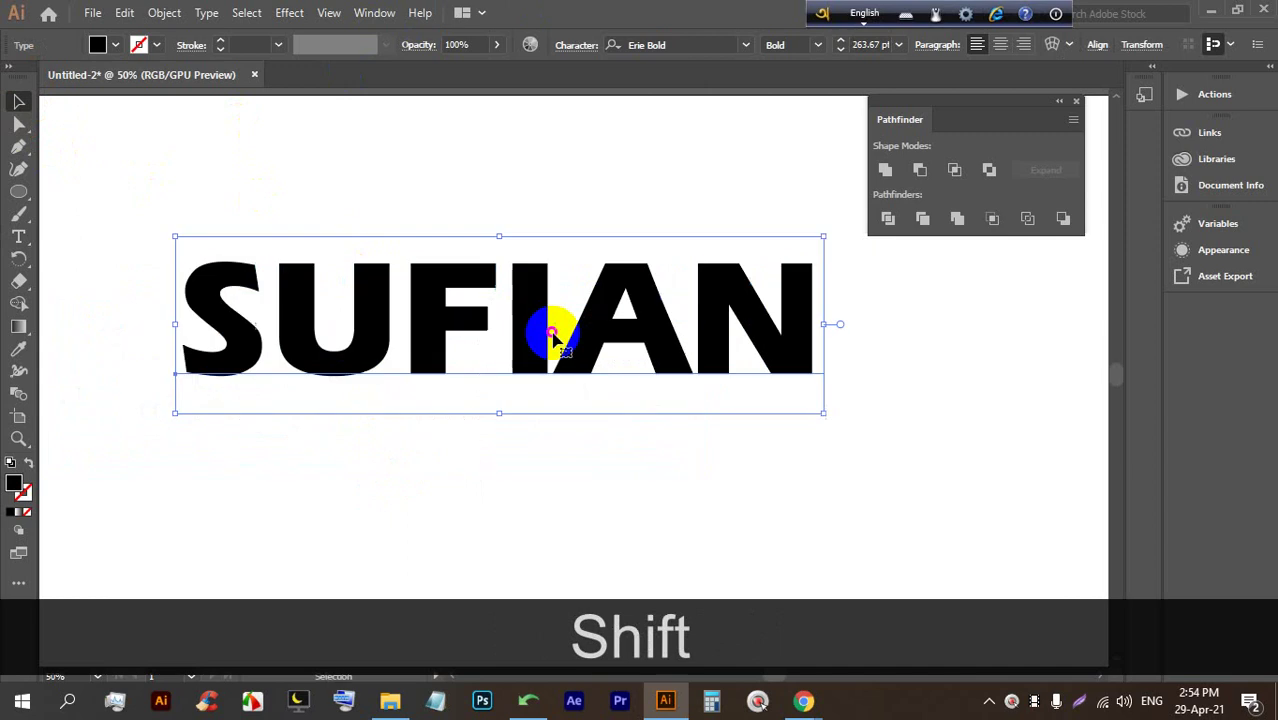
{"action": "left_click_drag", "start_coordinate": [501, 410], "coordinate": [496, 430]}
{"action": "left_click", "coordinate": [18, 146]}
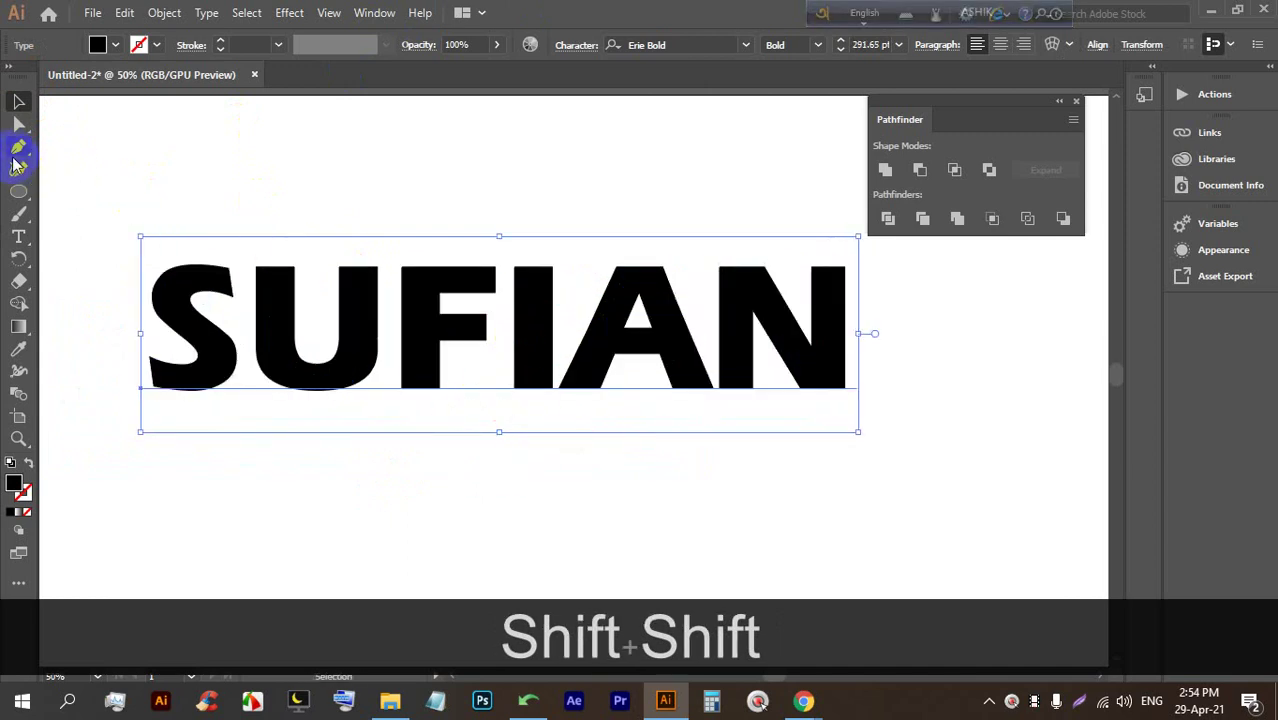
{"action": "left_click", "coordinate": [102, 46]}
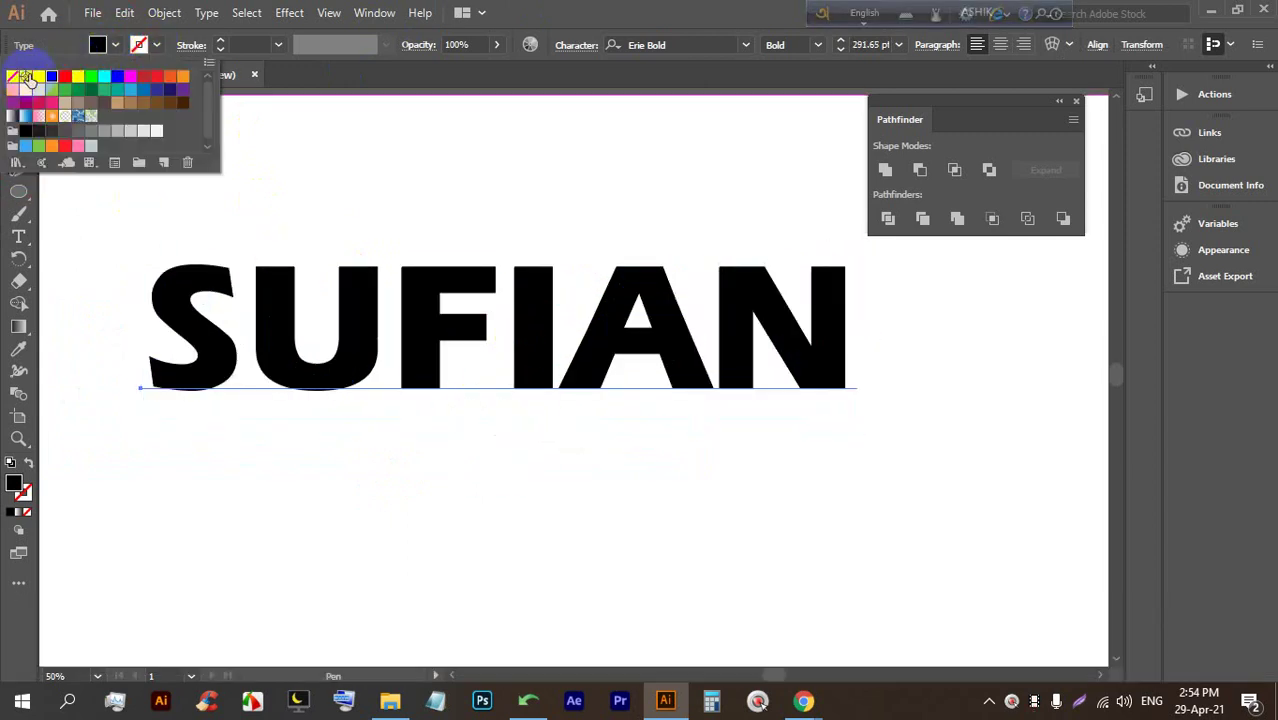
{"action": "left_click", "coordinate": [11, 78]}
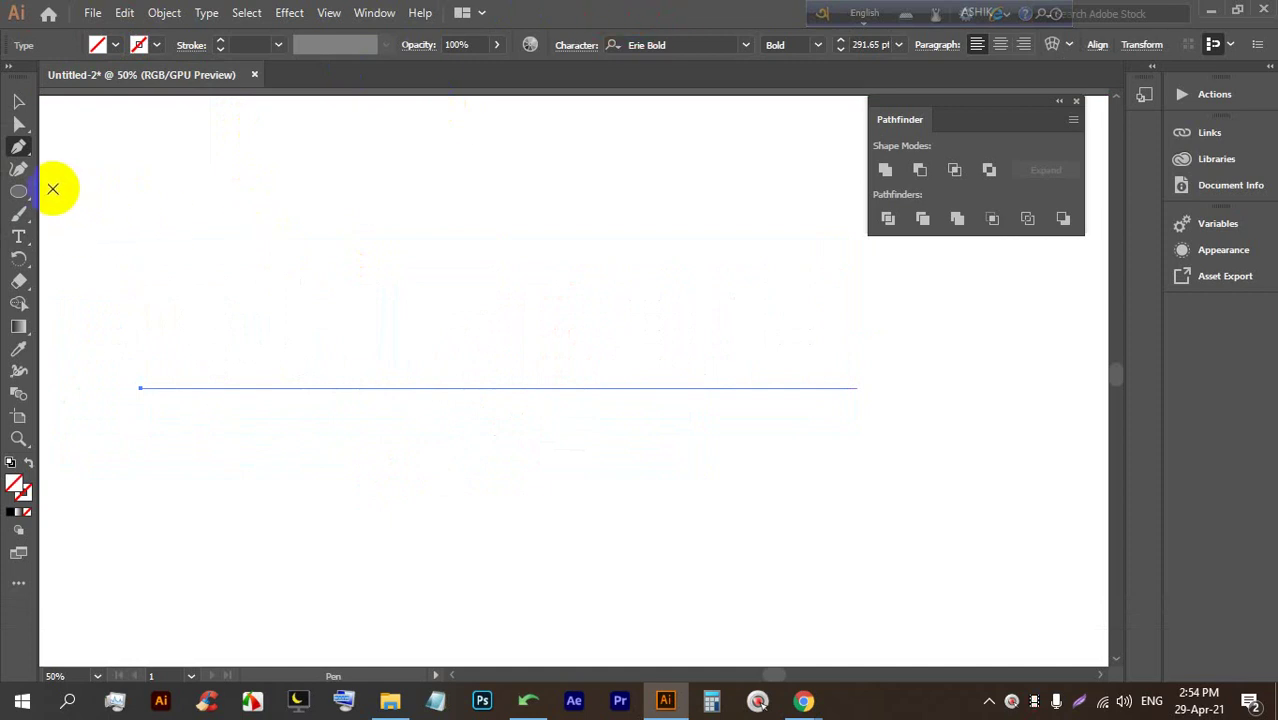
{"action": "key", "text": "ctrl+z"}
Draw an unfilled open path with the Pen tool across the middle of all letters, curving down past the last letter, with the text deselected
{"action": "left_click", "coordinate": [18, 101]}
{"action": "left_click", "coordinate": [270, 325]}
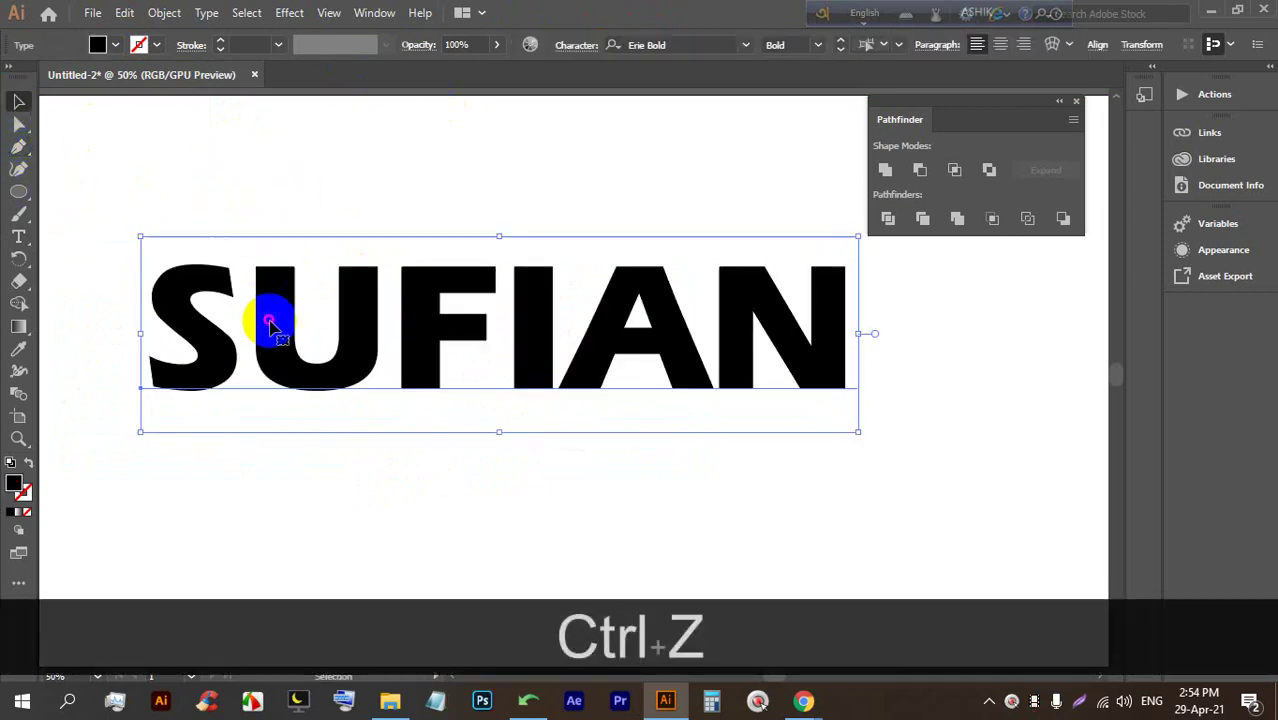
{"action": "left_click", "coordinate": [140, 145]}
{"action": "left_click", "coordinate": [18, 147]}
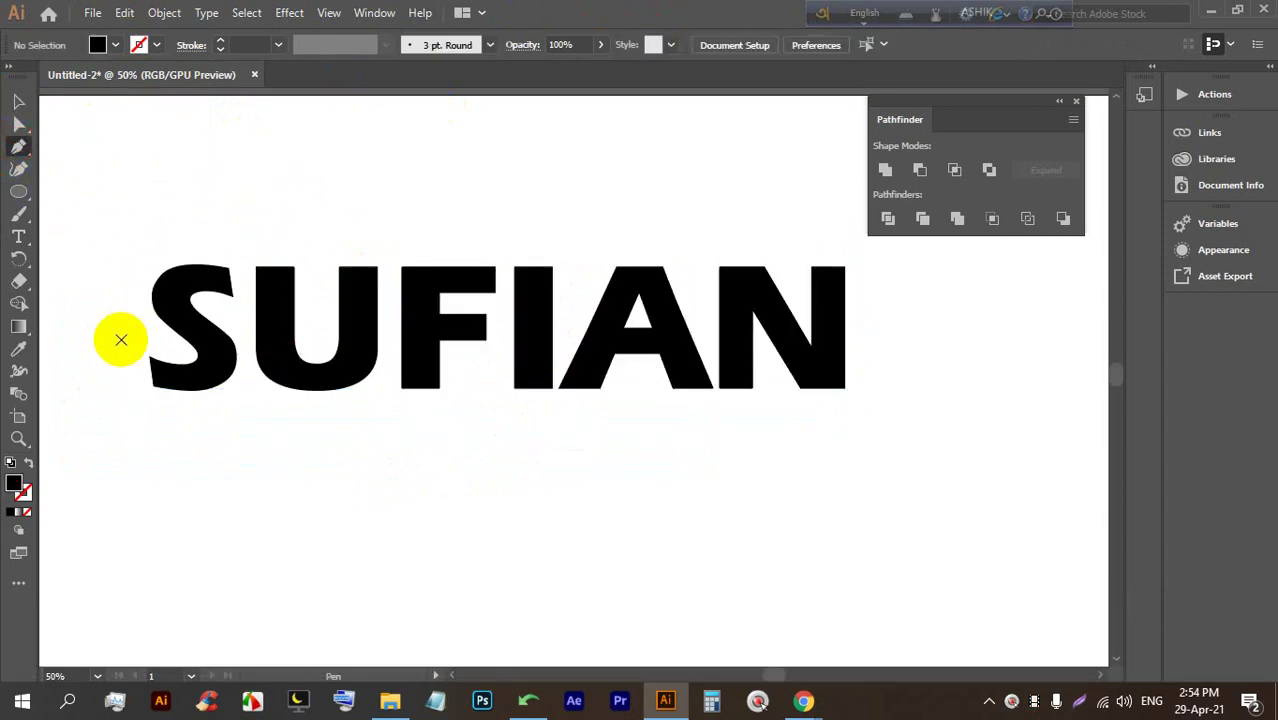
{"action": "left_click", "coordinate": [113, 47]}
{"action": "left_click", "coordinate": [58, 222]}
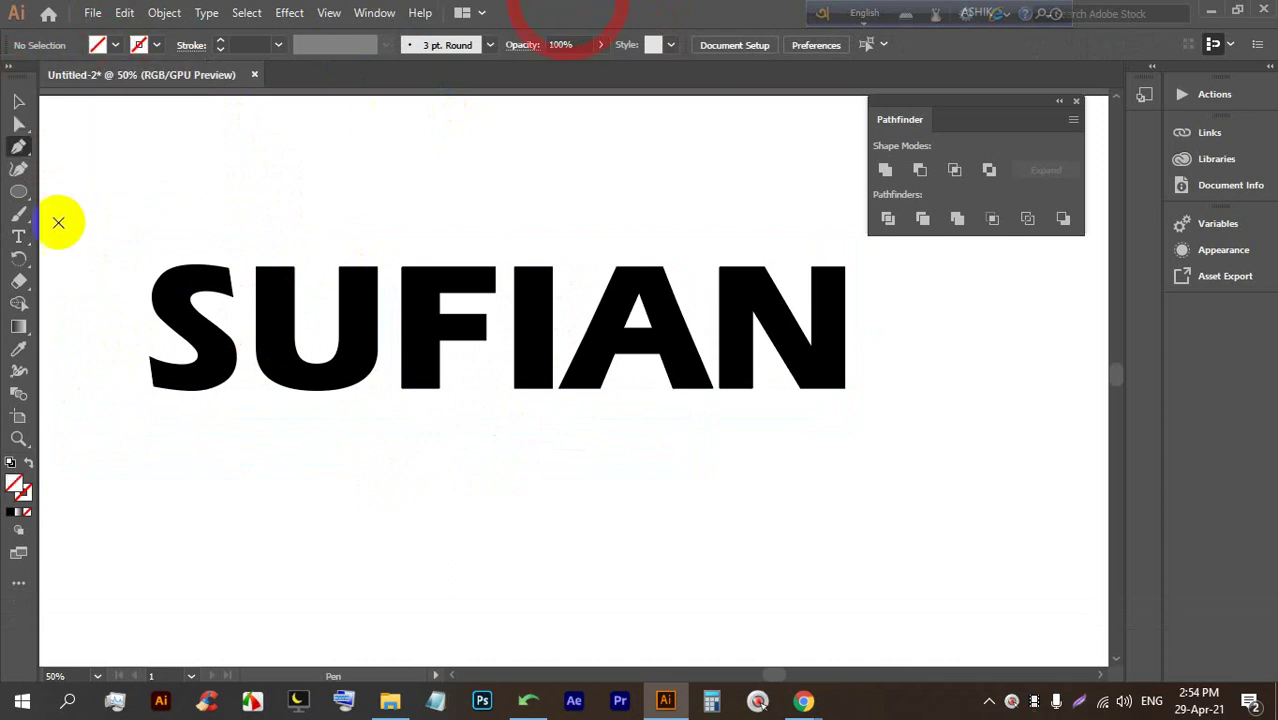
{"action": "left_click", "coordinate": [105, 340]}
{"action": "left_click", "coordinate": [568, 324]}
{"action": "left_click_drag", "start_coordinate": [872, 347], "coordinate": [904, 376]}
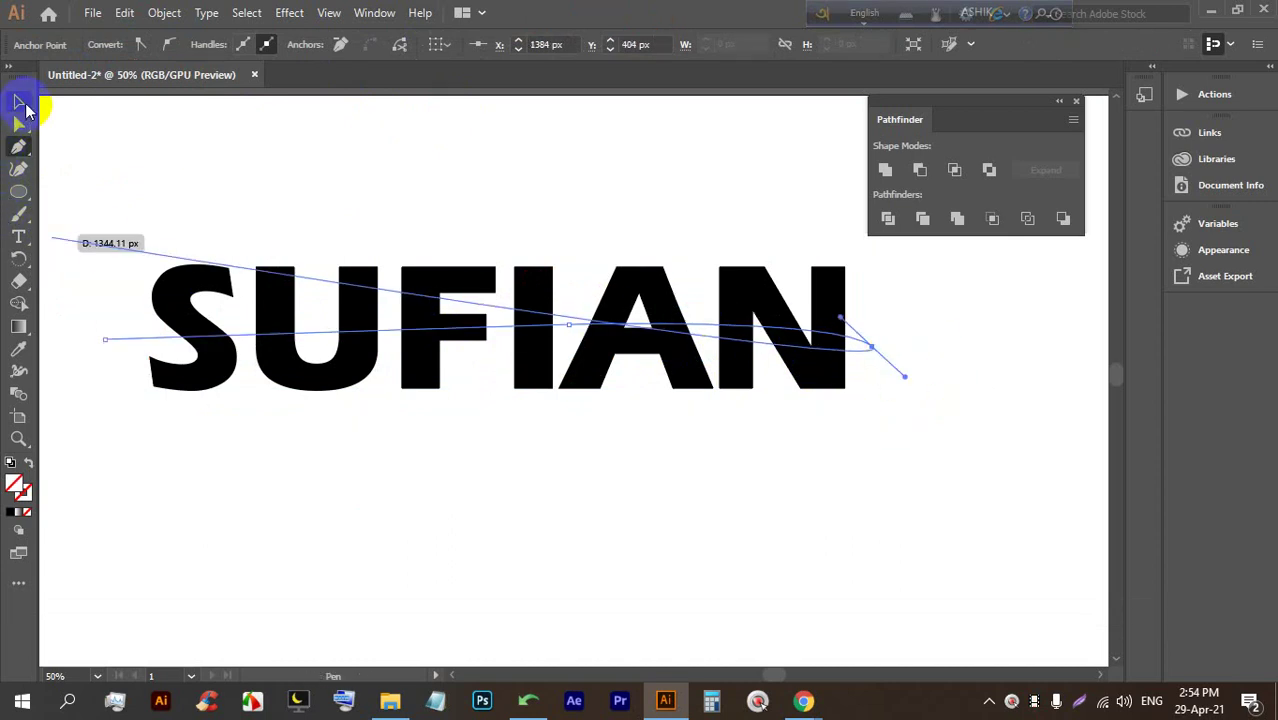
{"action": "left_click", "coordinate": [20, 104]}
{"action": "left_click", "coordinate": [487, 140]}
Select the name text together with the path crossing it and expand both objects
{"action": "left_click_drag", "start_coordinate": [642, 410], "coordinate": [114, 250]}
{"action": "left_click", "coordinate": [162, 13]}
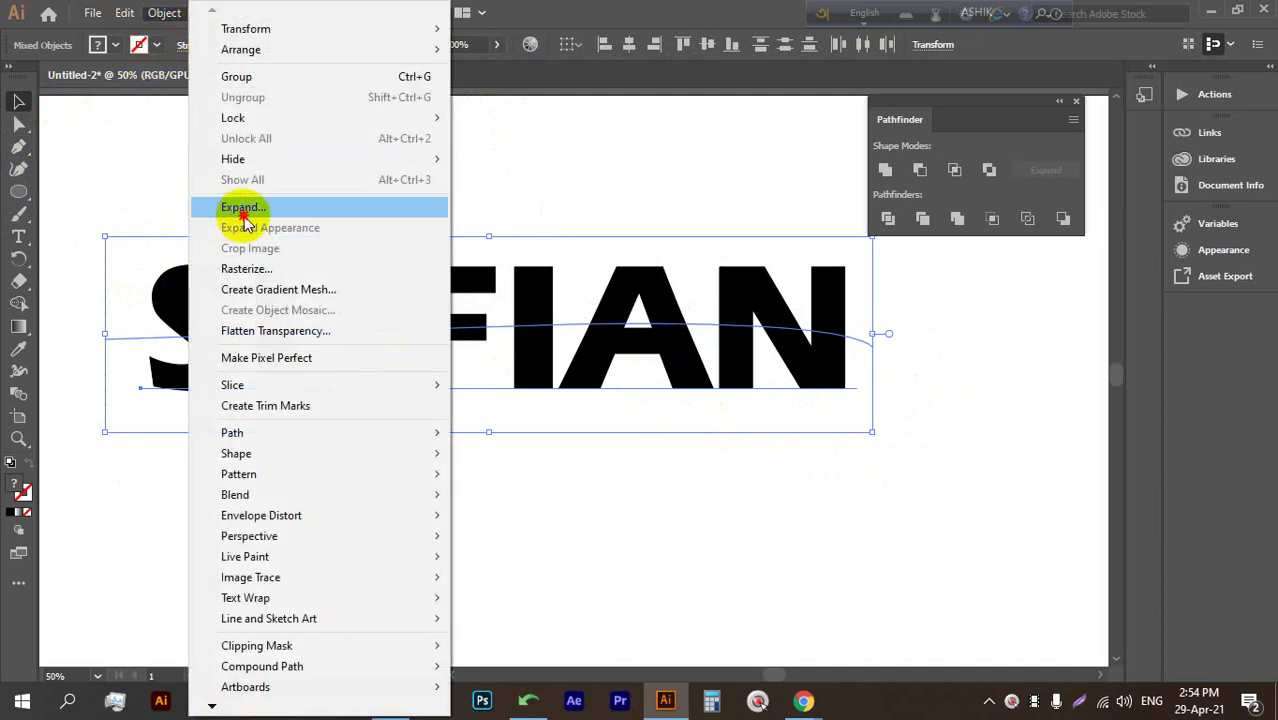
{"action": "left_click", "coordinate": [240, 207]}
{"action": "left_click", "coordinate": [594, 460]}
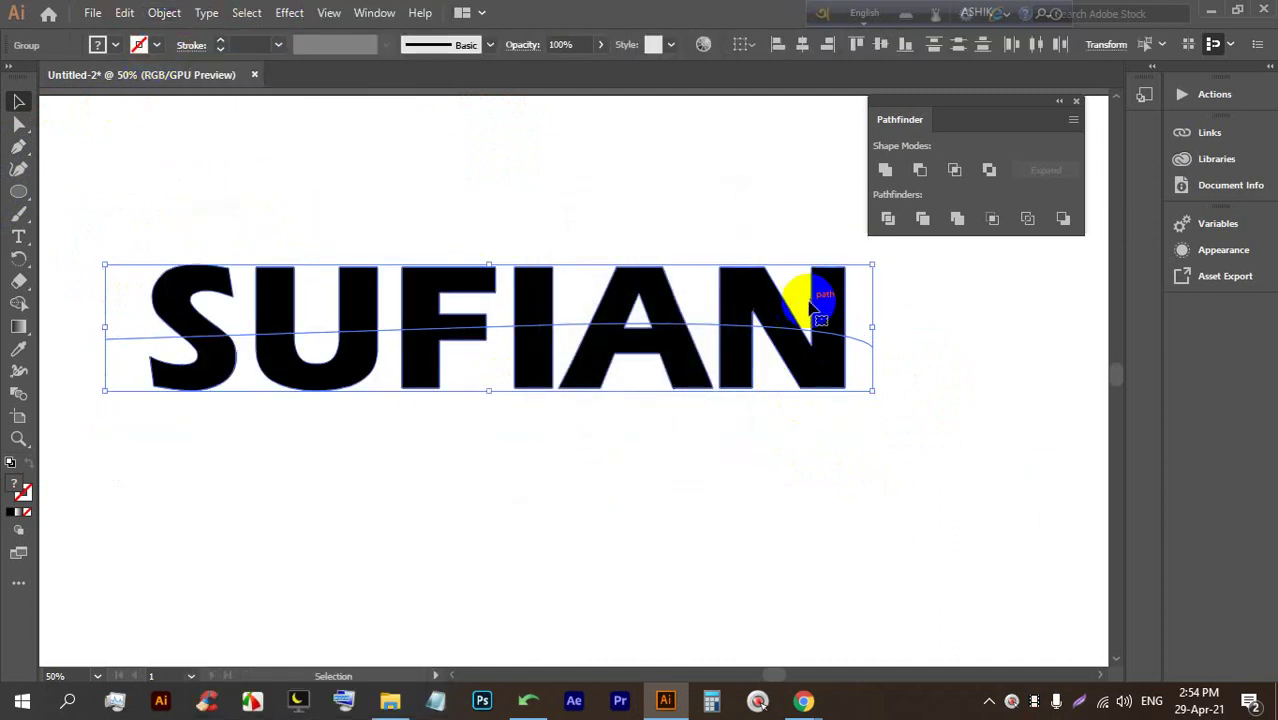
Apply Divide to the expanded letters and path, and bring up the commands available for the resulting group
{"action": "left_click", "coordinate": [888, 219]}
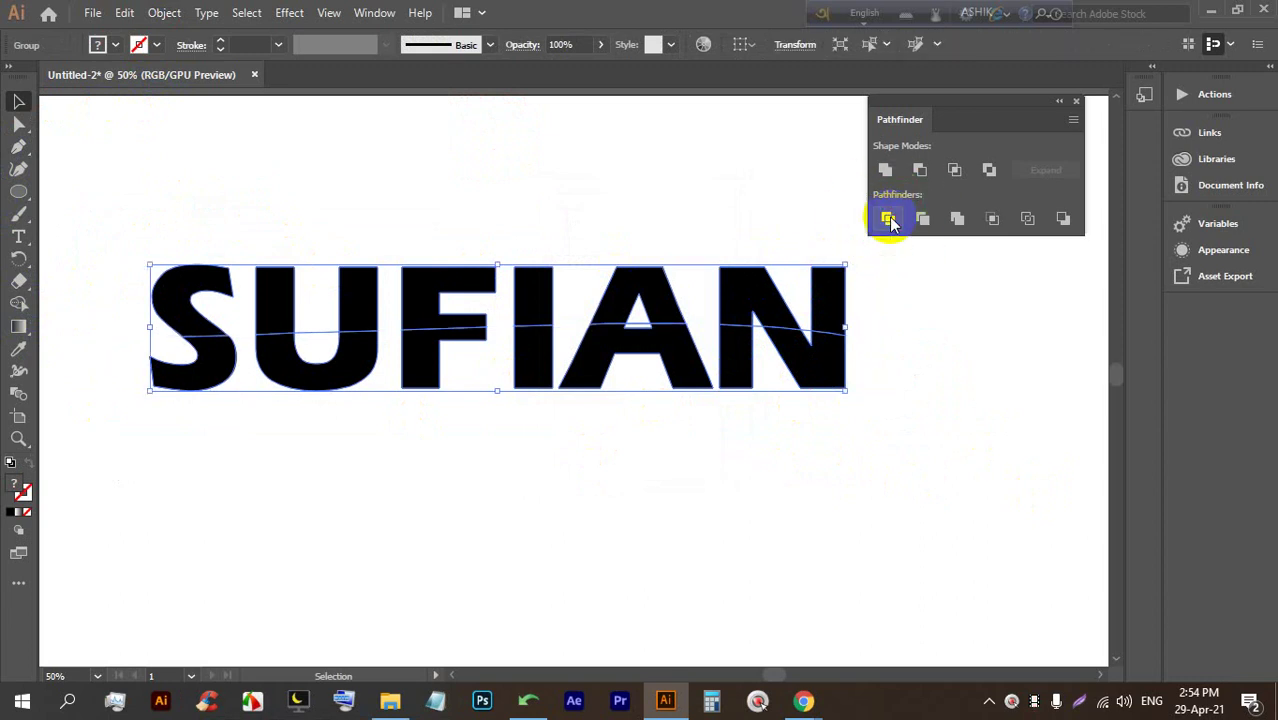
{"action": "left_click", "coordinate": [604, 305]}
{"action": "right_click", "coordinate": [613, 296]}
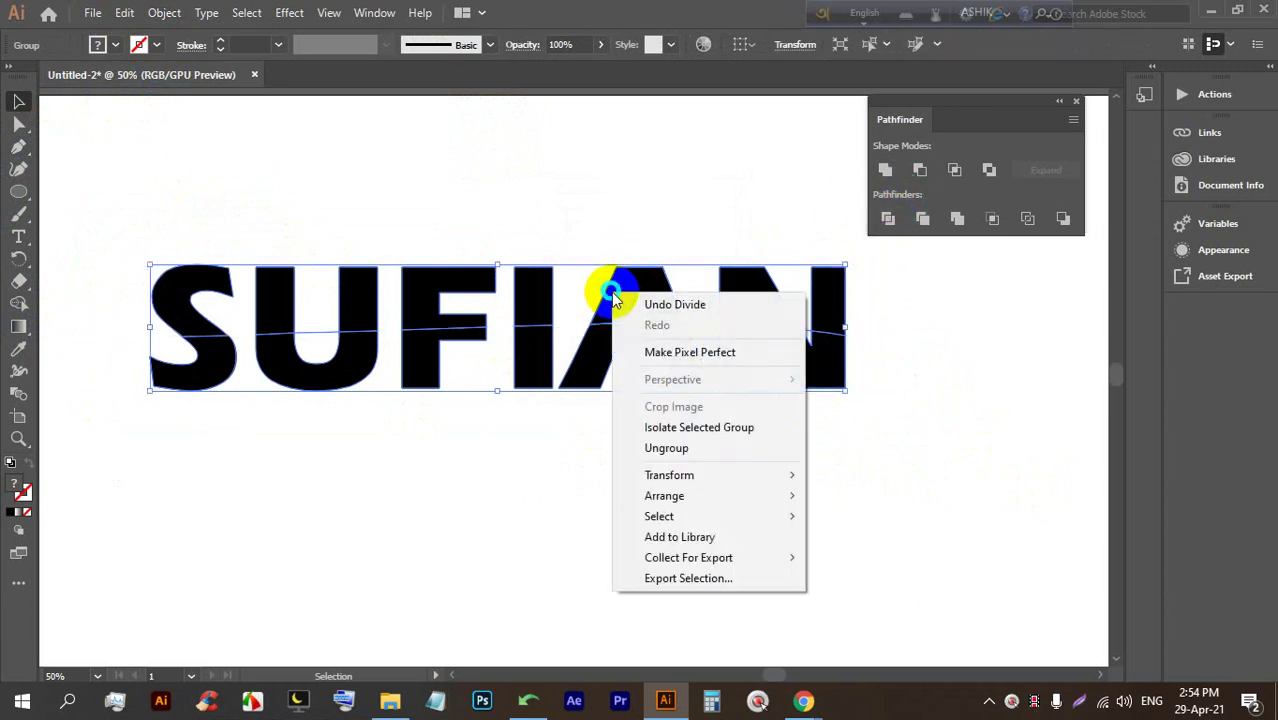
Ungroup the divided text and fill the upper halves of its letters with red
{"action": "left_click", "coordinate": [624, 445]}
{"action": "left_click", "coordinate": [585, 188]}
{"action": "left_click_drag", "start_coordinate": [125, 260], "coordinate": [830, 290]}
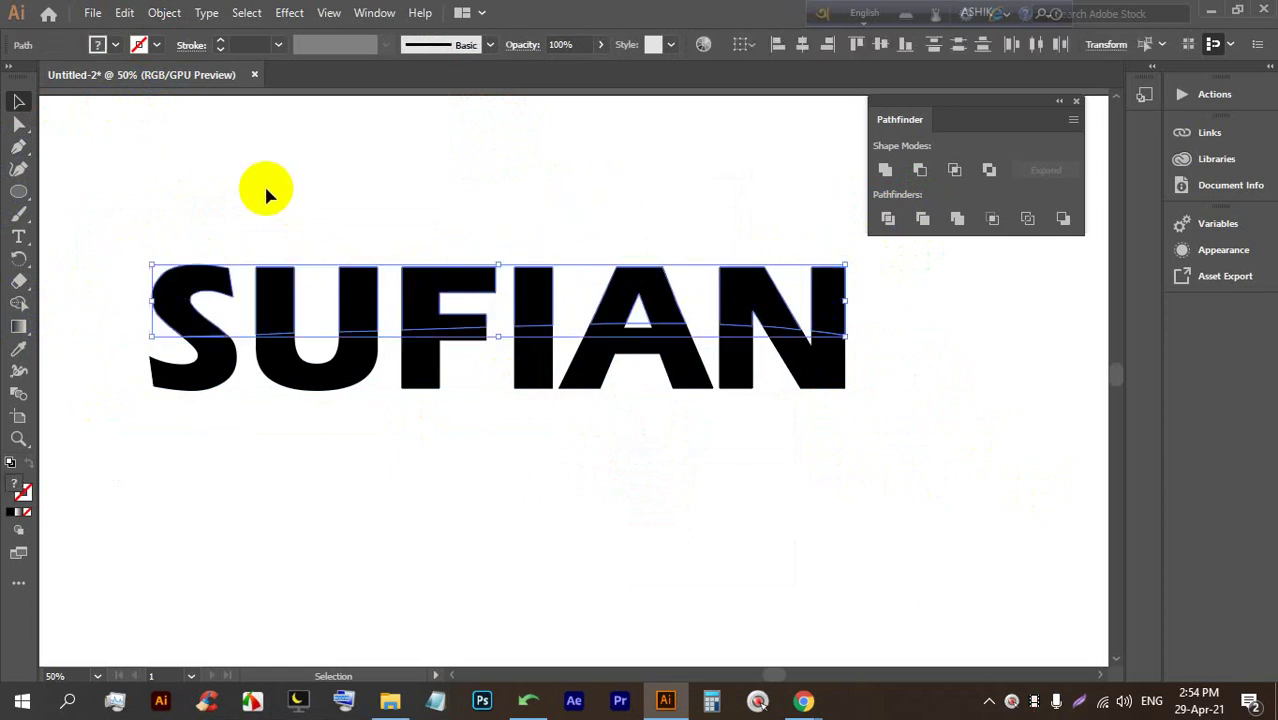
{"action": "left_click", "coordinate": [115, 45]}
{"action": "left_click", "coordinate": [131, 76]}
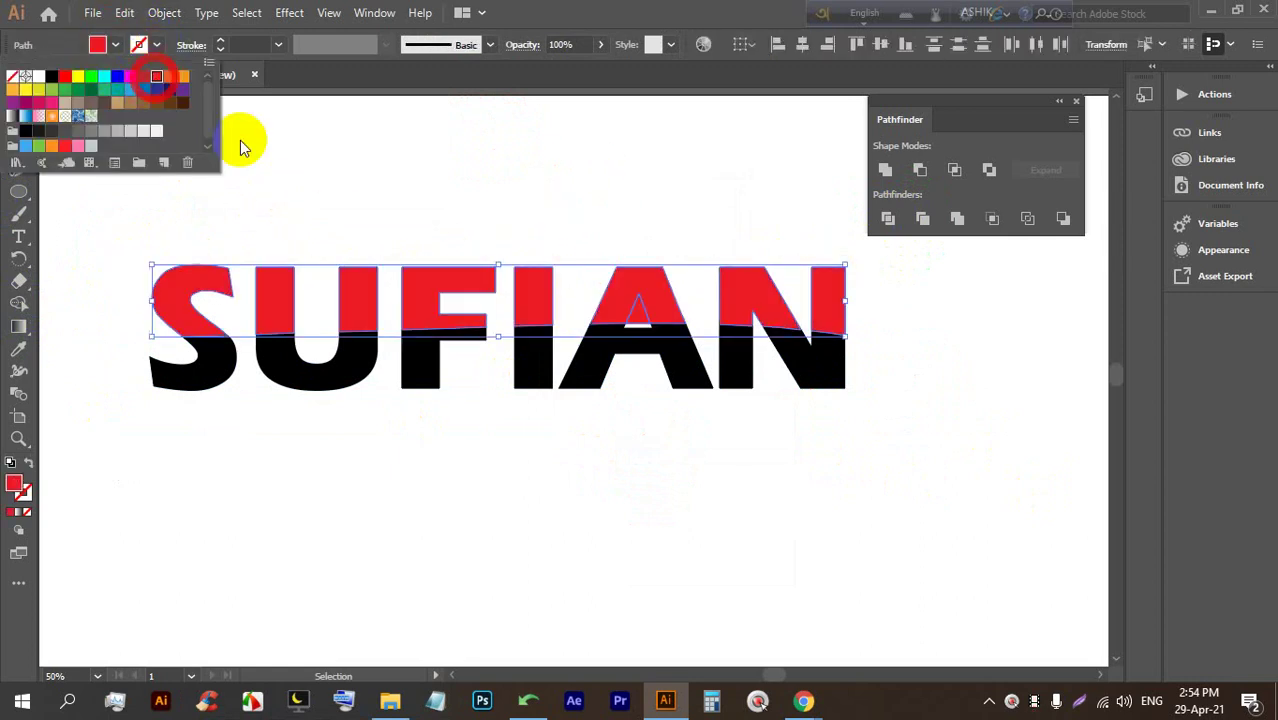
{"action": "left_click", "coordinate": [824, 462]}
{"action": "left_click", "coordinate": [941, 467]}
Delete the stray red piece inside the opening of the letter A
{"action": "right_click", "coordinate": [641, 315]}
{"action": "left_click", "coordinate": [604, 505]}
{"action": "left_click", "coordinate": [641, 316]}
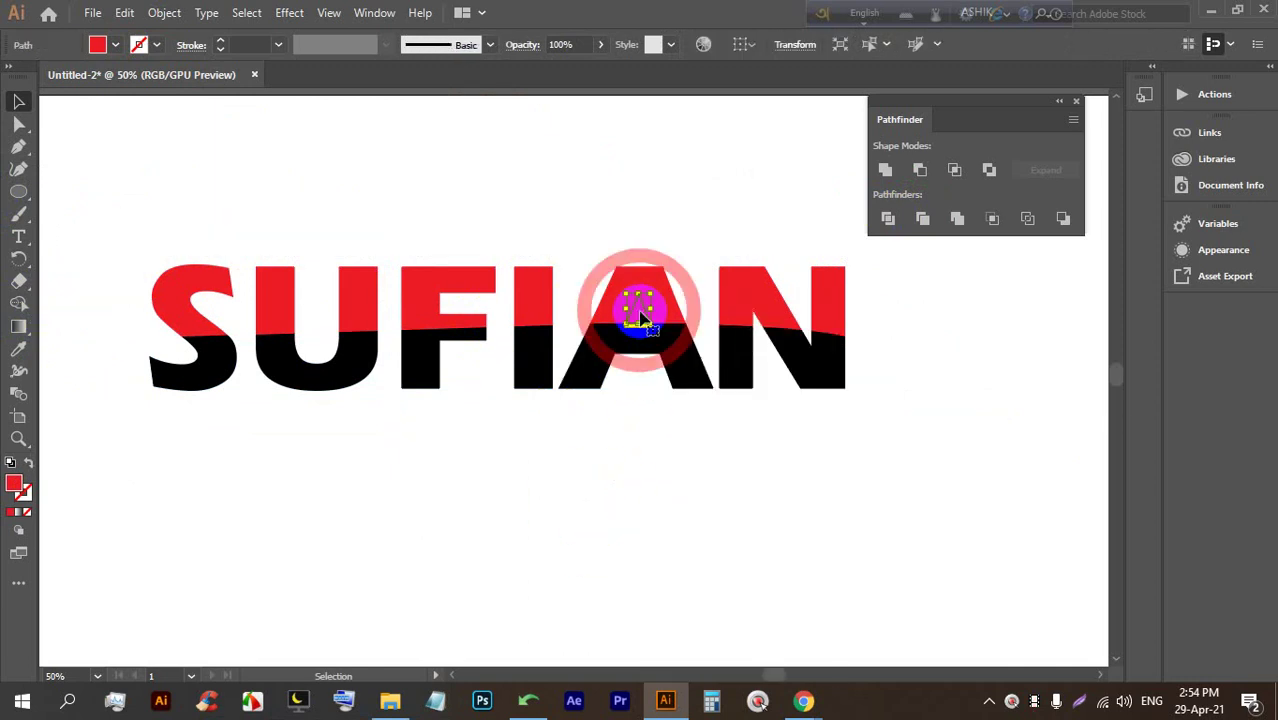
{"action": "key", "text": "BackSpace"}
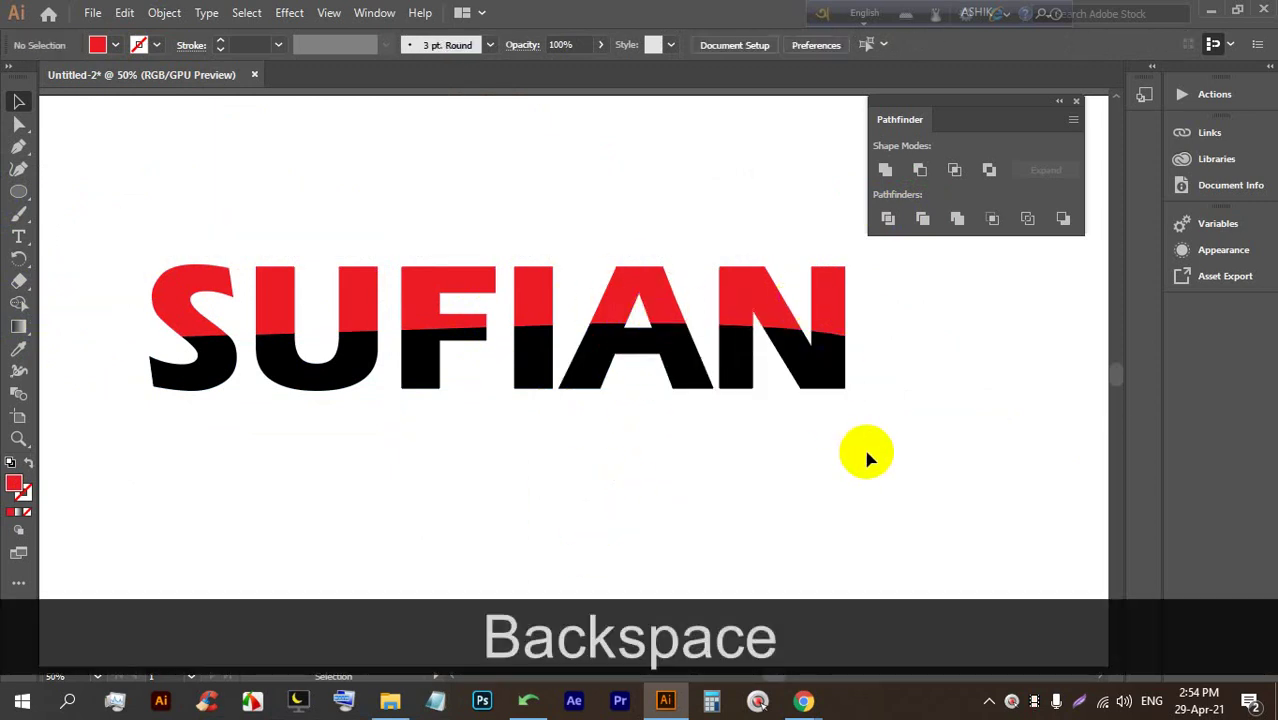
Delete the whole red and black lettering to clear the artboard
{"action": "left_click_drag", "start_coordinate": [858, 440], "coordinate": [171, 350]}
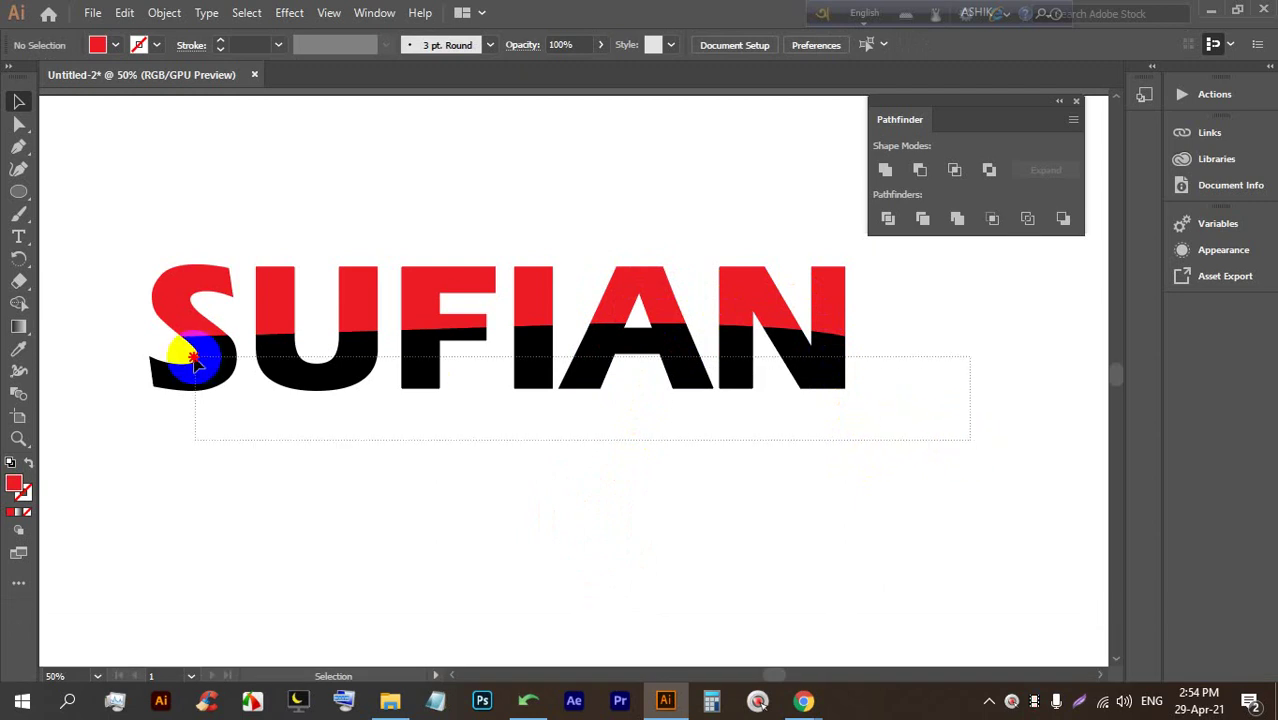
{"action": "left_click", "coordinate": [845, 420]}
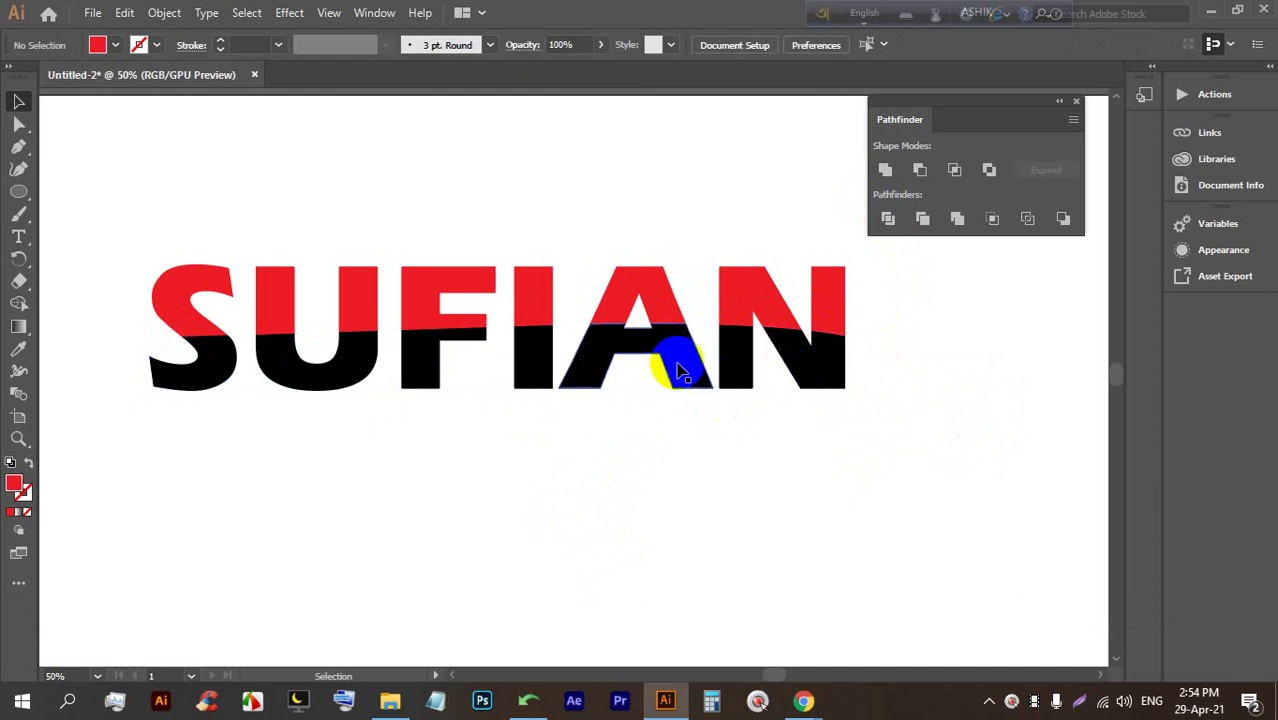
{"action": "scroll", "coordinate": [633, 379], "scroll_direction": "down", "scroll_amount": 1}
{"action": "scroll", "coordinate": [632, 378], "scroll_direction": "up", "scroll_amount": 1}
{"action": "left_click", "coordinate": [157, 277]}
{"action": "key", "text": "BackSpace"}
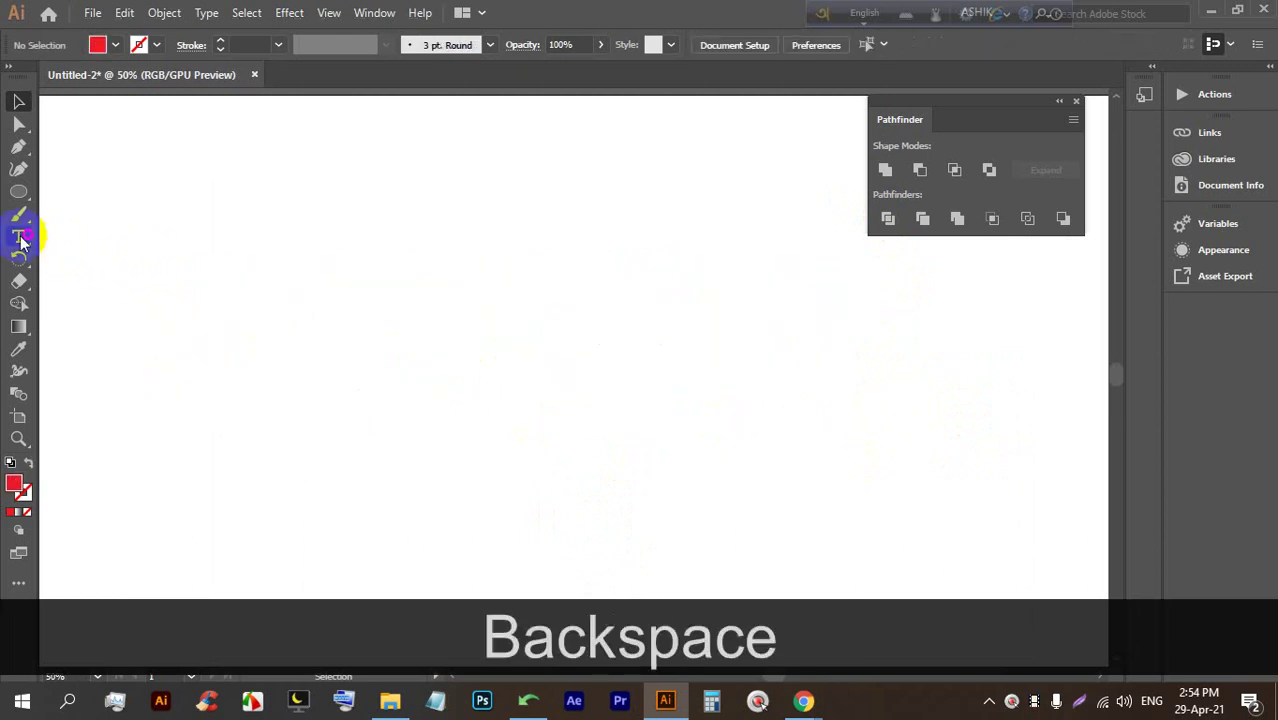
Place a new black text object in Erie Bold and replace its placeholder with "LOGO"
{"action": "left_click", "coordinate": [19, 237]}
{"action": "left_click", "coordinate": [431, 238]}
{"action": "left_click", "coordinate": [19, 101]}
{"action": "key", "text": "shift"}
{"action": "left_click_drag", "start_coordinate": [449, 238], "coordinate": [448, 322]}
{"action": "triple_click", "coordinate": [455, 365]}
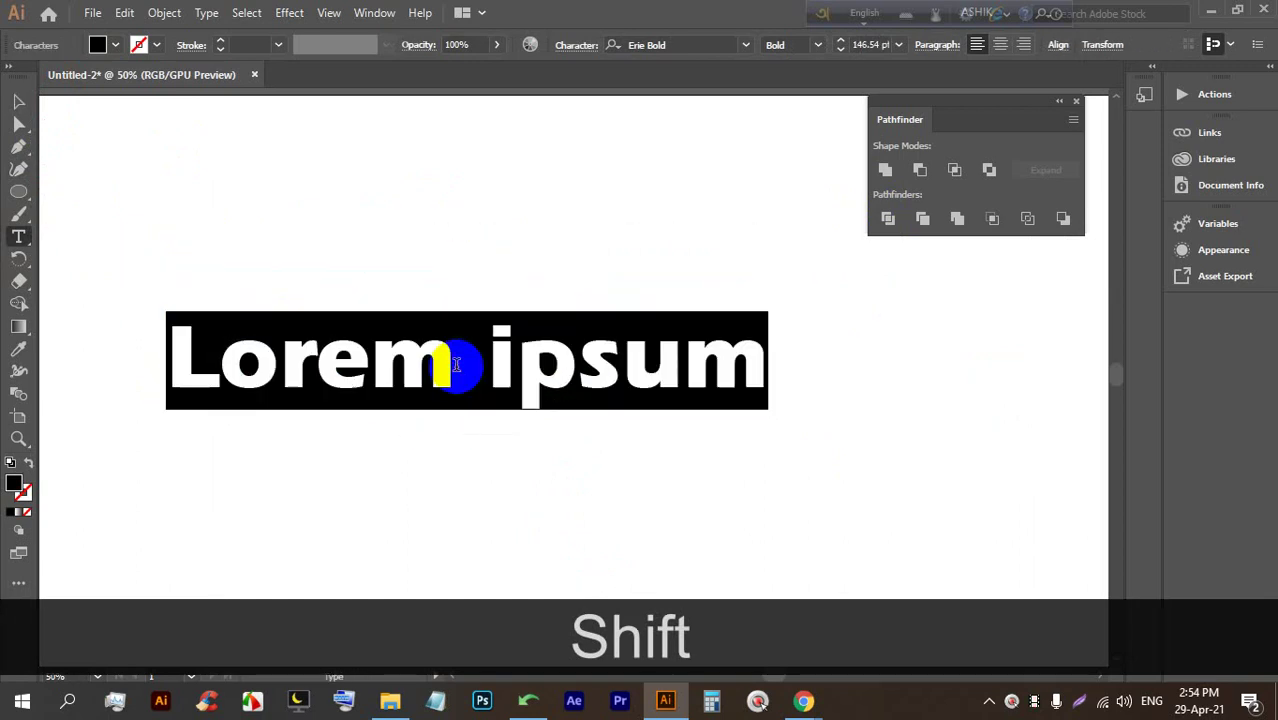
{"action": "type", "text": "LOGO"}
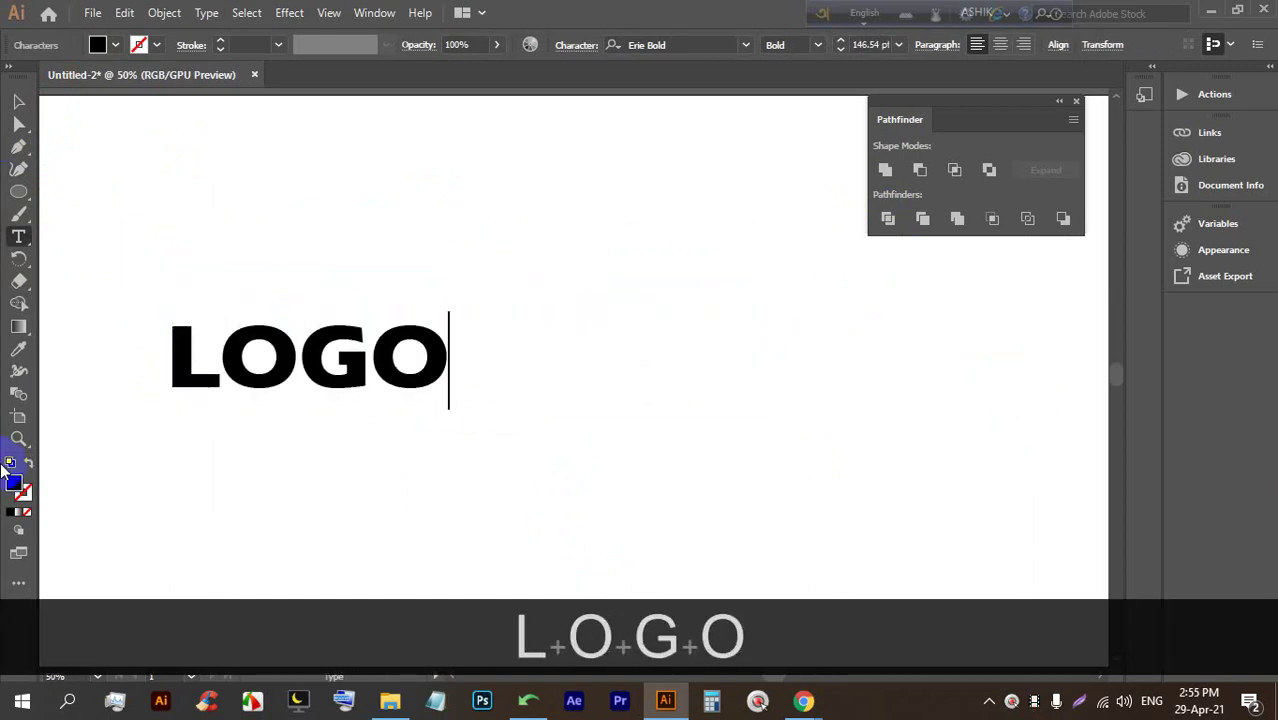
Scale the LOGO text up proportionally to about 314 pt and reposition it on the artboard
{"action": "left_click", "coordinate": [20, 105]}
{"action": "left_click_drag", "start_coordinate": [340, 365], "coordinate": [422, 457]}
{"action": "key", "text": "shift"}
{"action": "left_click_drag", "start_coordinate": [443, 365], "coordinate": [471, 365]}
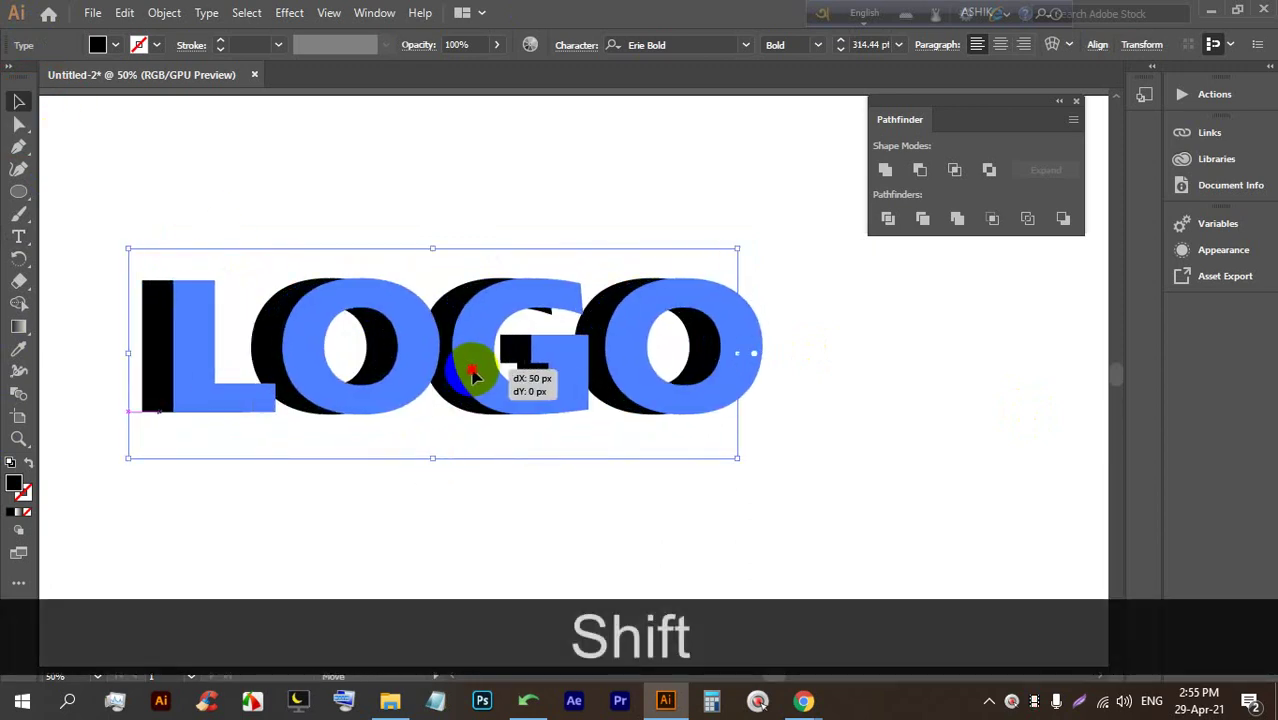
{"action": "left_click_drag", "start_coordinate": [530, 404], "coordinate": [527, 420]}
Change the LOGO text's font to Bauhaus 93 and enlarge it to about 351 pt near the artboard's centre
{"action": "left_click", "coordinate": [746, 45]}
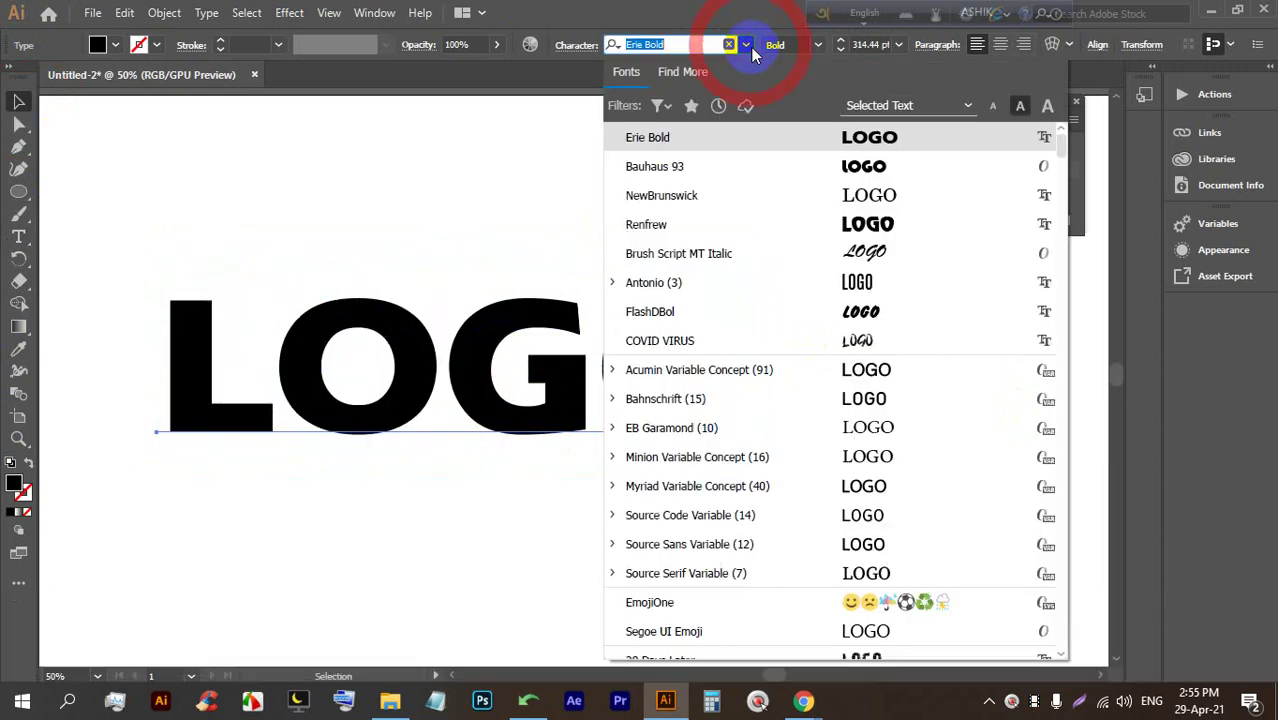
{"action": "left_click", "coordinate": [776, 163]}
{"action": "left_click_drag", "start_coordinate": [467, 362], "coordinate": [542, 348]}
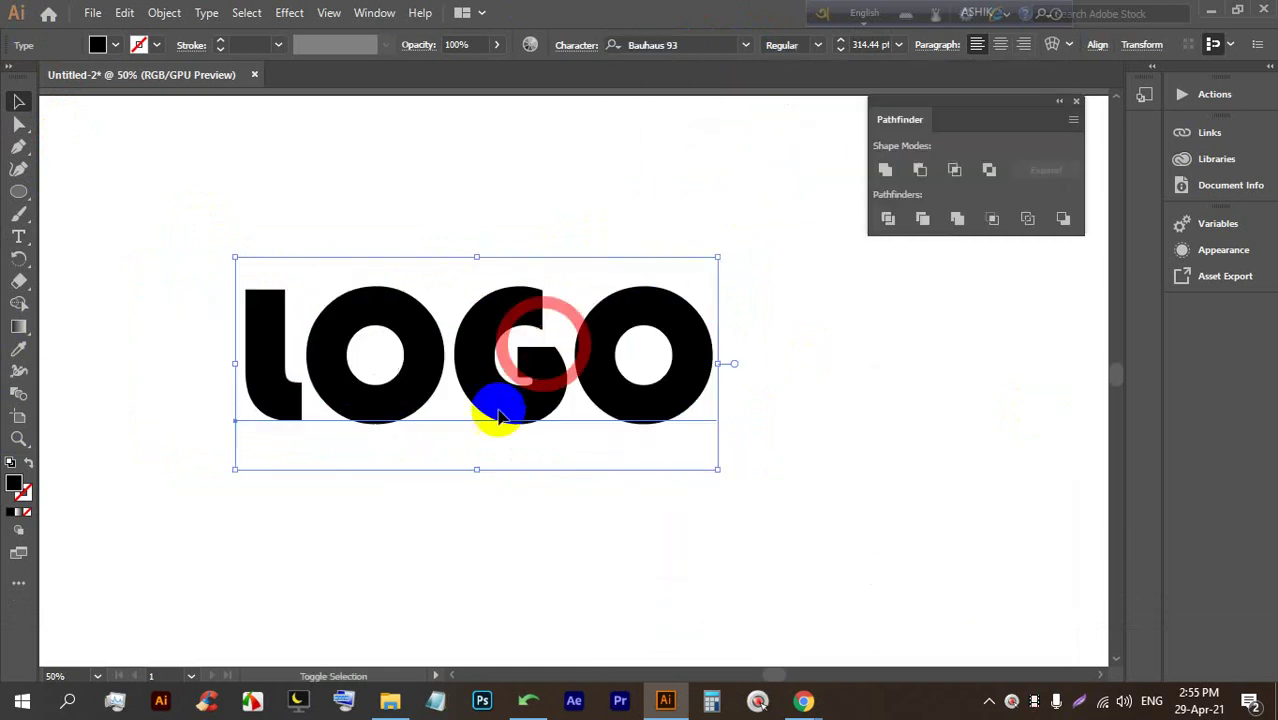
{"action": "left_click_drag", "start_coordinate": [476, 468], "coordinate": [473, 485]}
{"action": "scroll", "coordinate": [478, 405], "scroll_direction": "up", "scroll_amount": 1}
{"action": "left_click_drag", "start_coordinate": [477, 354], "coordinate": [477, 359]}
{"action": "left_click", "coordinate": [166, 14]}
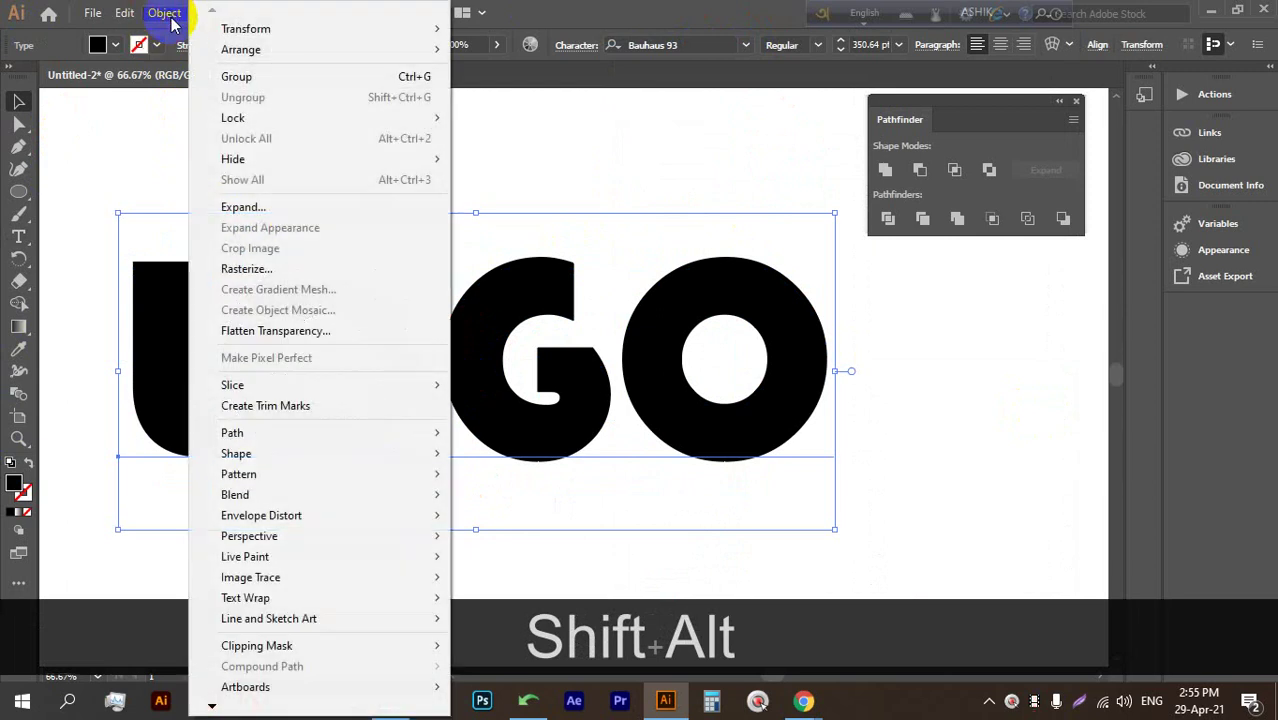
{"action": "left_click", "coordinate": [278, 433]}
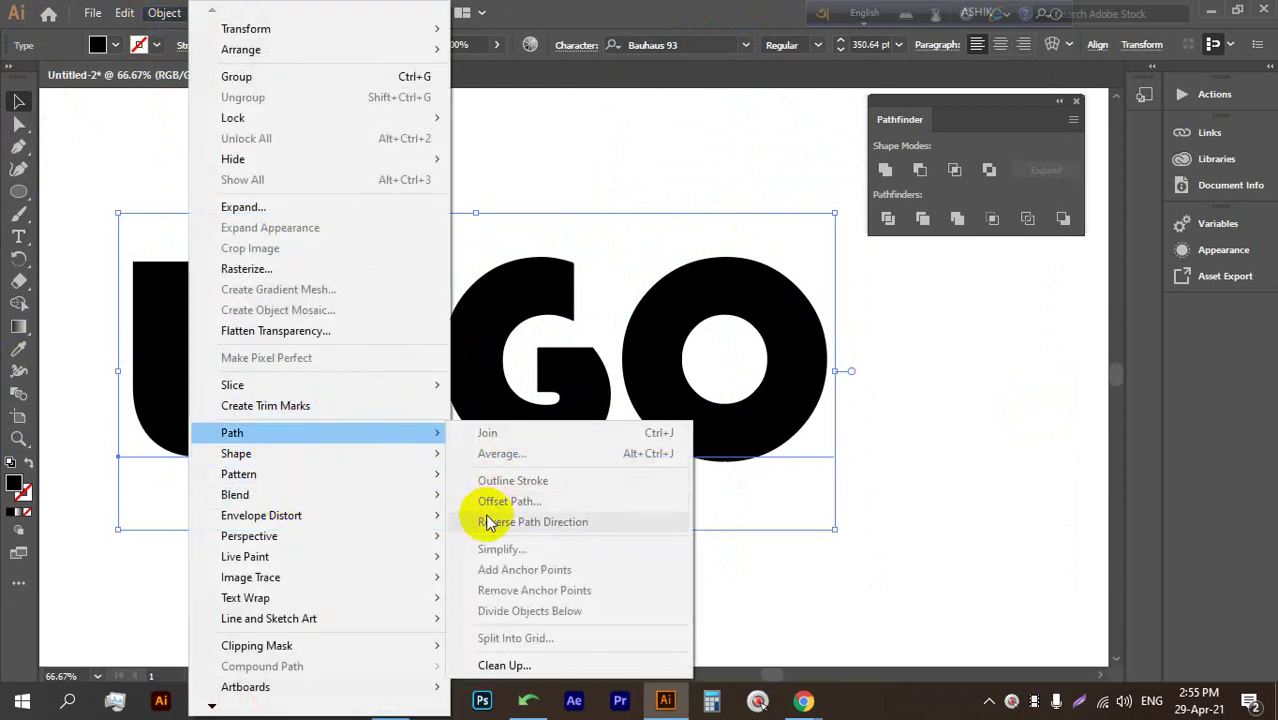
{"action": "left_click", "coordinate": [599, 157]}
Convert the LOGO text to outlines and create an inward Offset Path of -15 px with Miter joins
{"action": "right_click", "coordinate": [522, 337]}
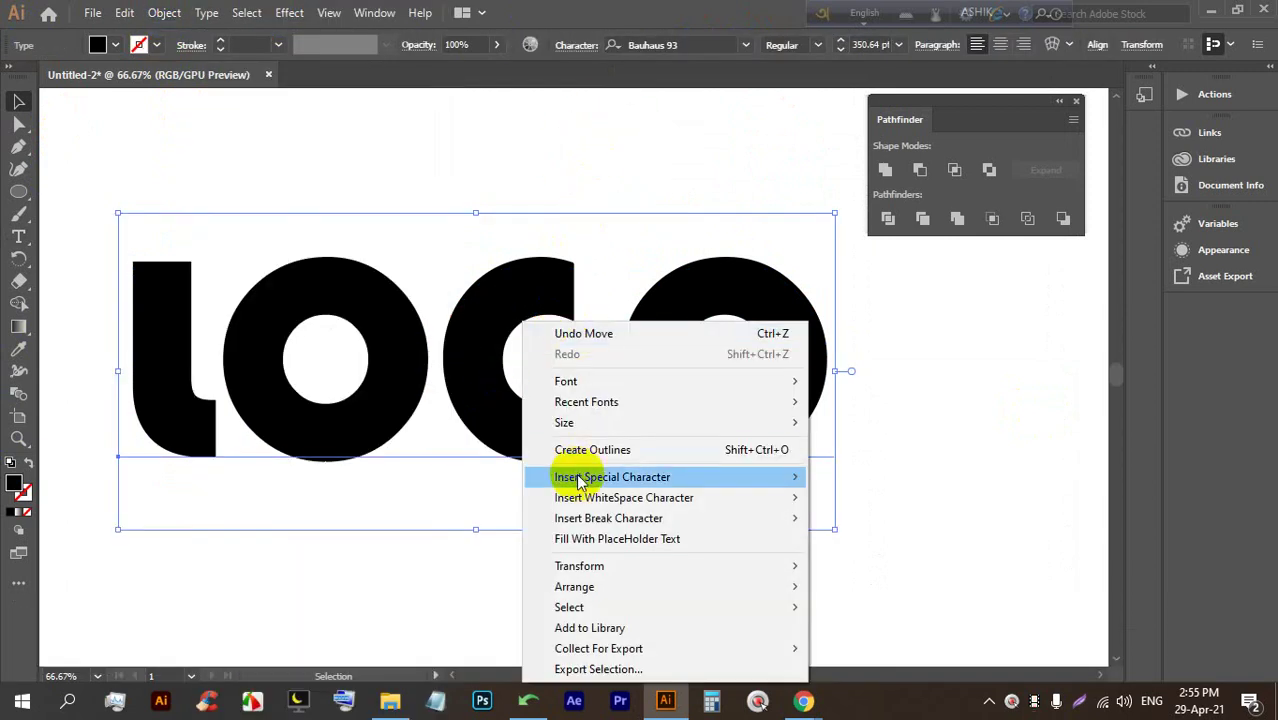
{"action": "left_click", "coordinate": [560, 449]}
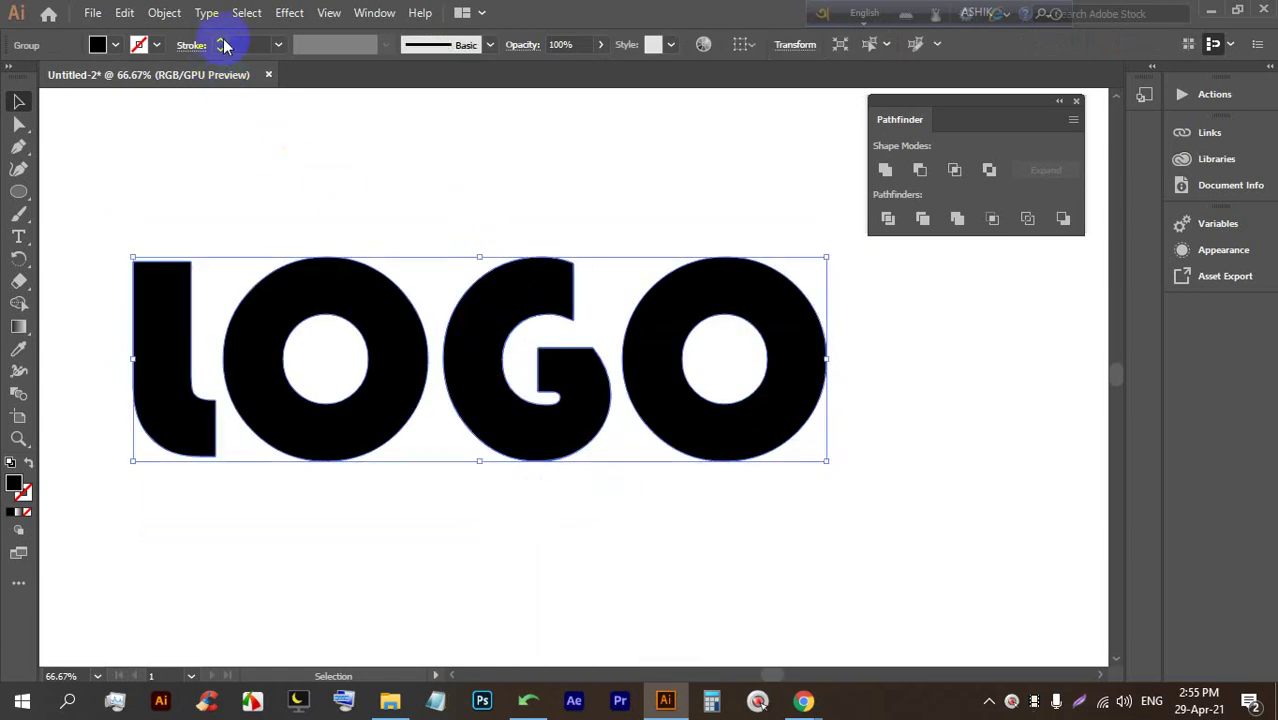
{"action": "left_click", "coordinate": [164, 13]}
{"action": "mouse_move", "coordinate": [287, 432]}
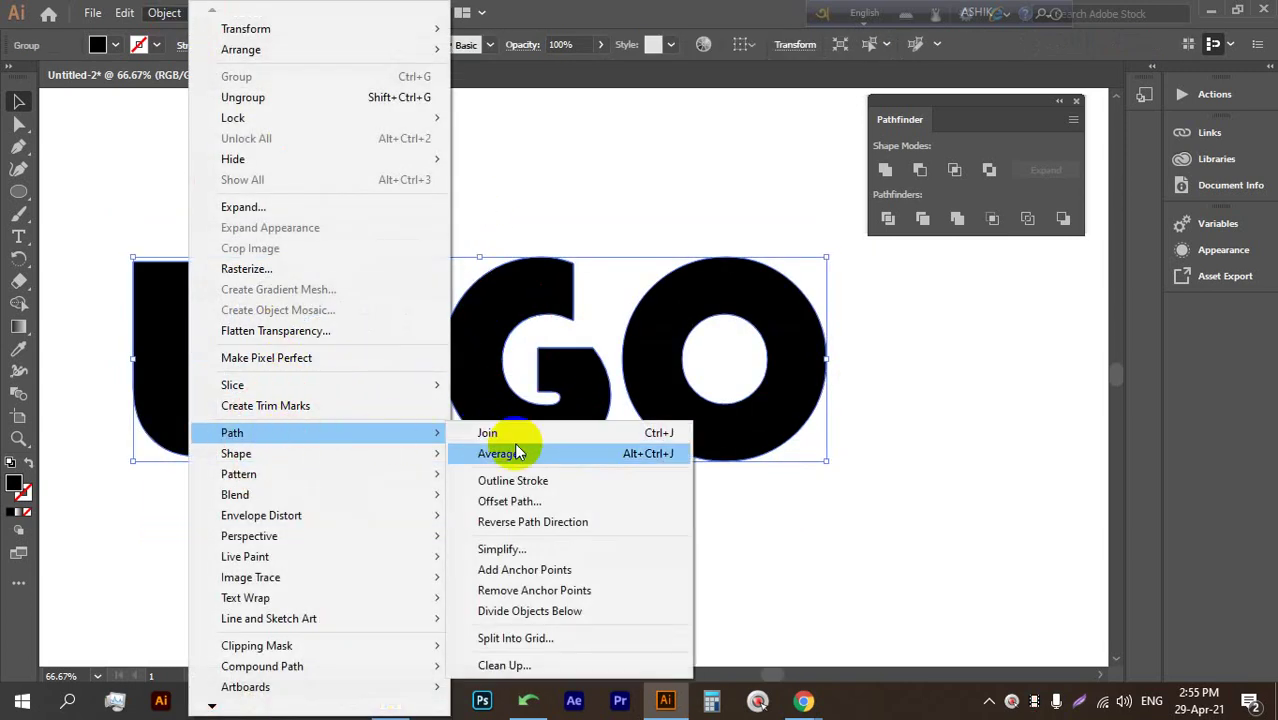
{"action": "left_click", "coordinate": [505, 500]}
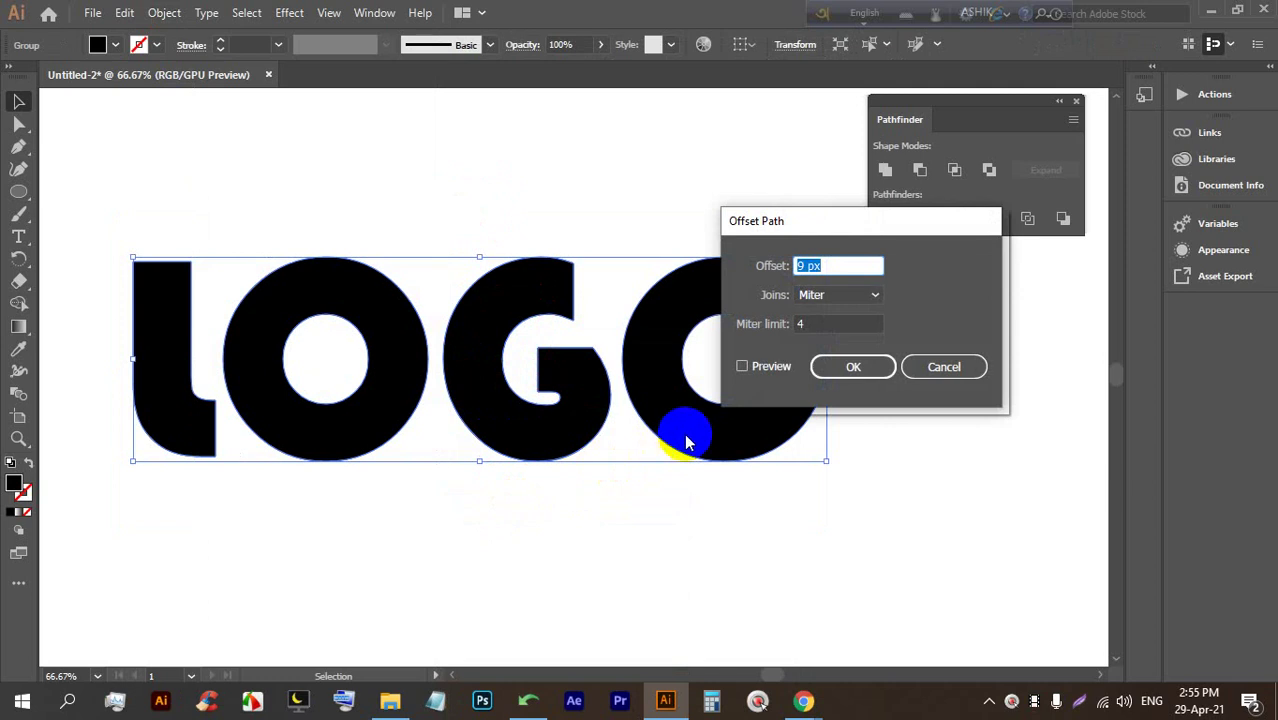
{"action": "left_click", "coordinate": [742, 367]}
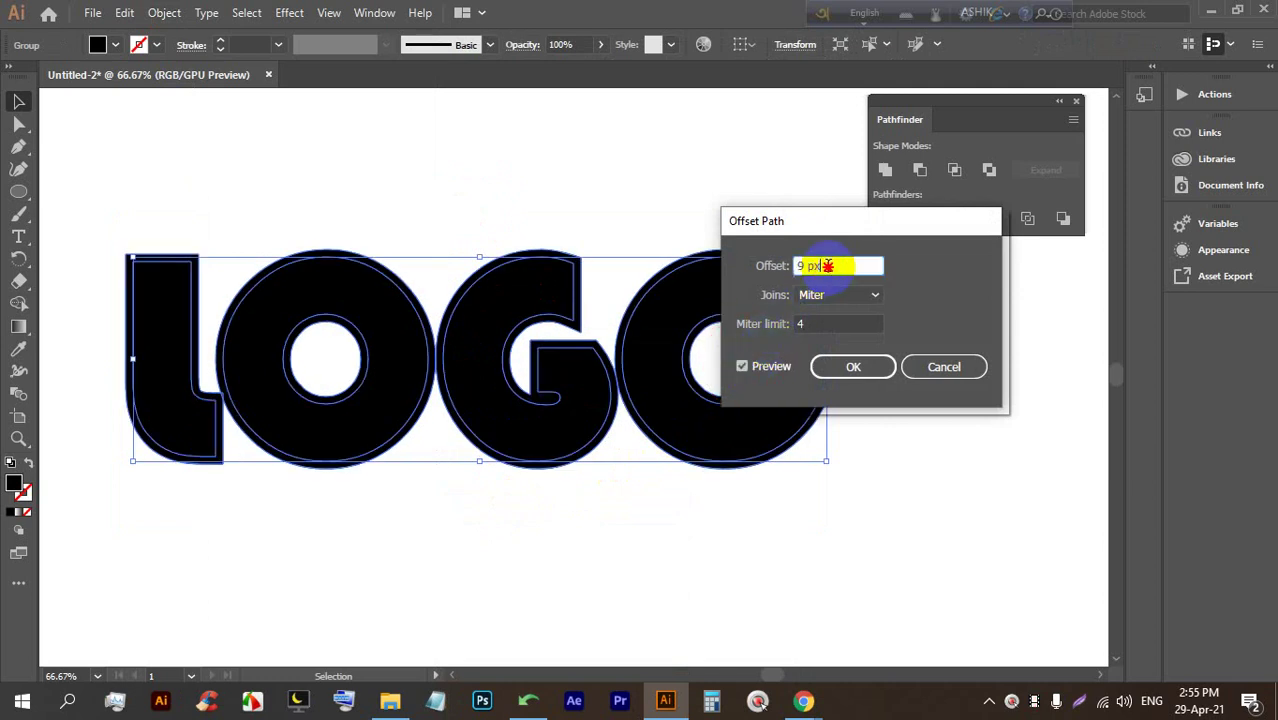
{"action": "key", "text": "Down"}
{"action": "key", "text": "Down"}
{"action": "key", "text": "Down"}
{"action": "key", "text": "Down"}
{"action": "key", "text": "Down"}
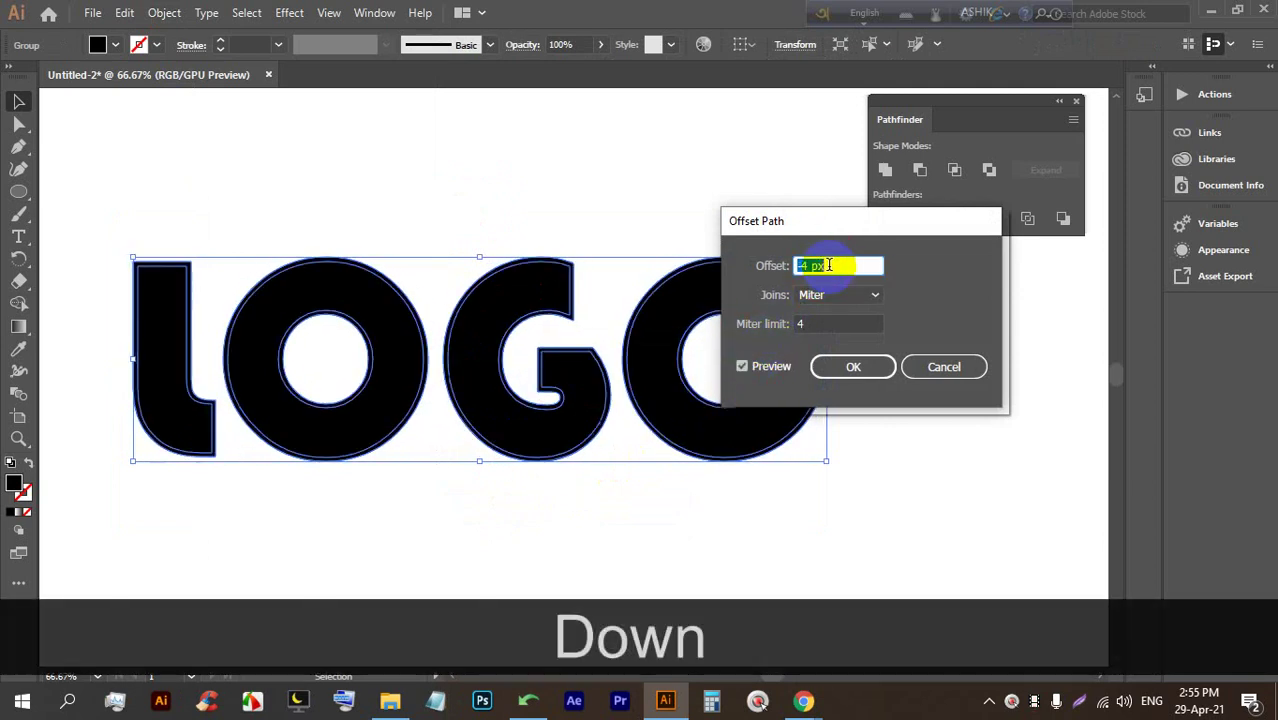
{"action": "key", "text": "Down"}
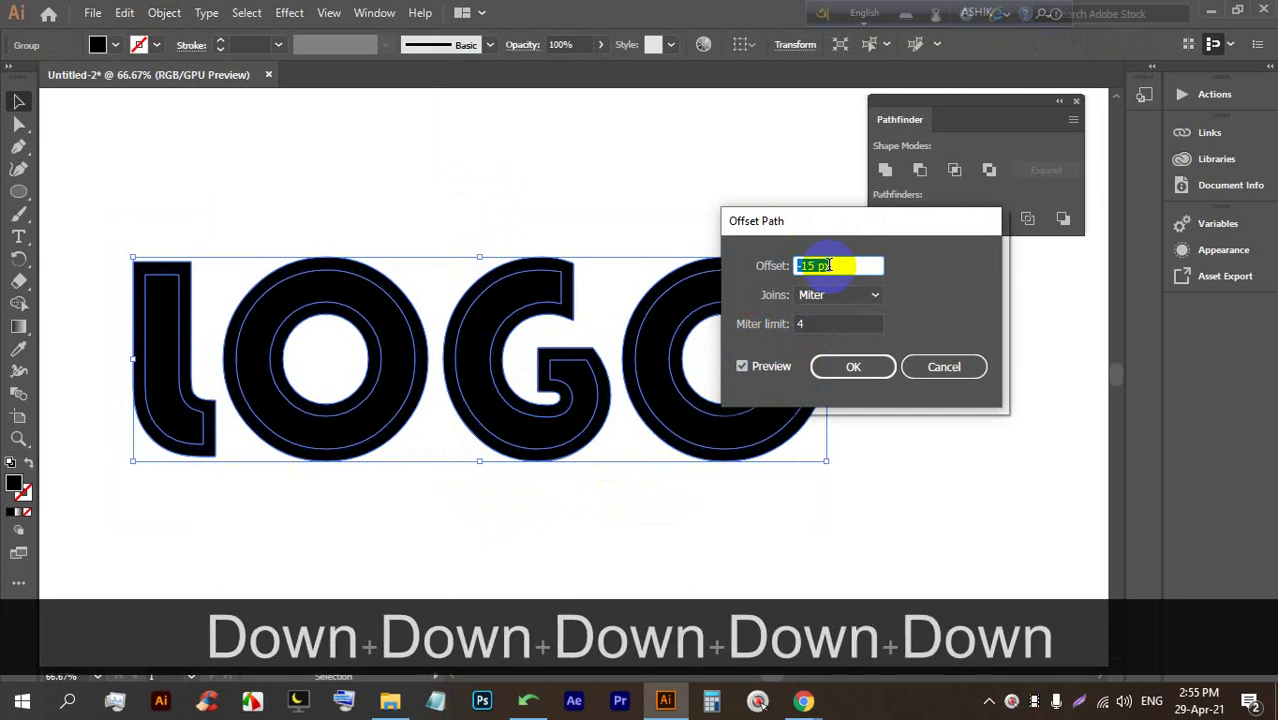
{"action": "left_click", "coordinate": [848, 368]}
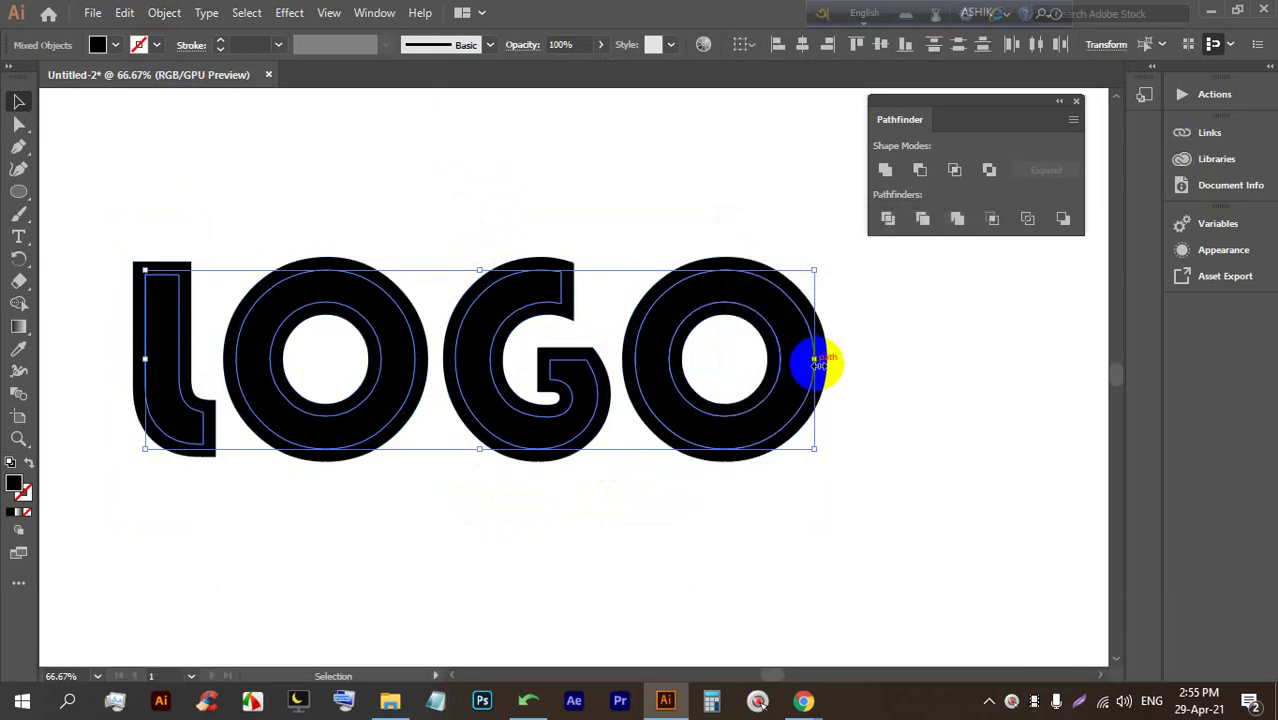
Fill the inset letter shapes with red and deselect them
{"action": "left_click", "coordinate": [118, 46]}
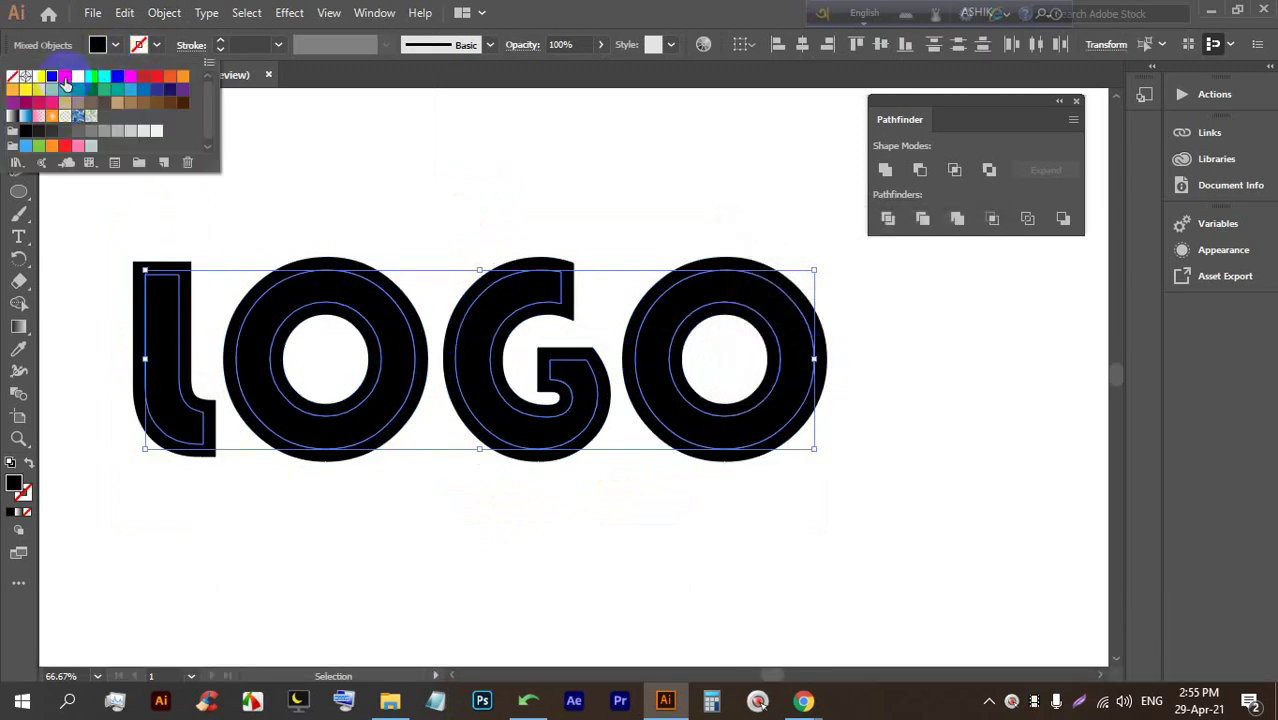
{"action": "left_click", "coordinate": [64, 78]}
{"action": "left_click", "coordinate": [575, 128]}
{"action": "left_click", "coordinate": [575, 128]}
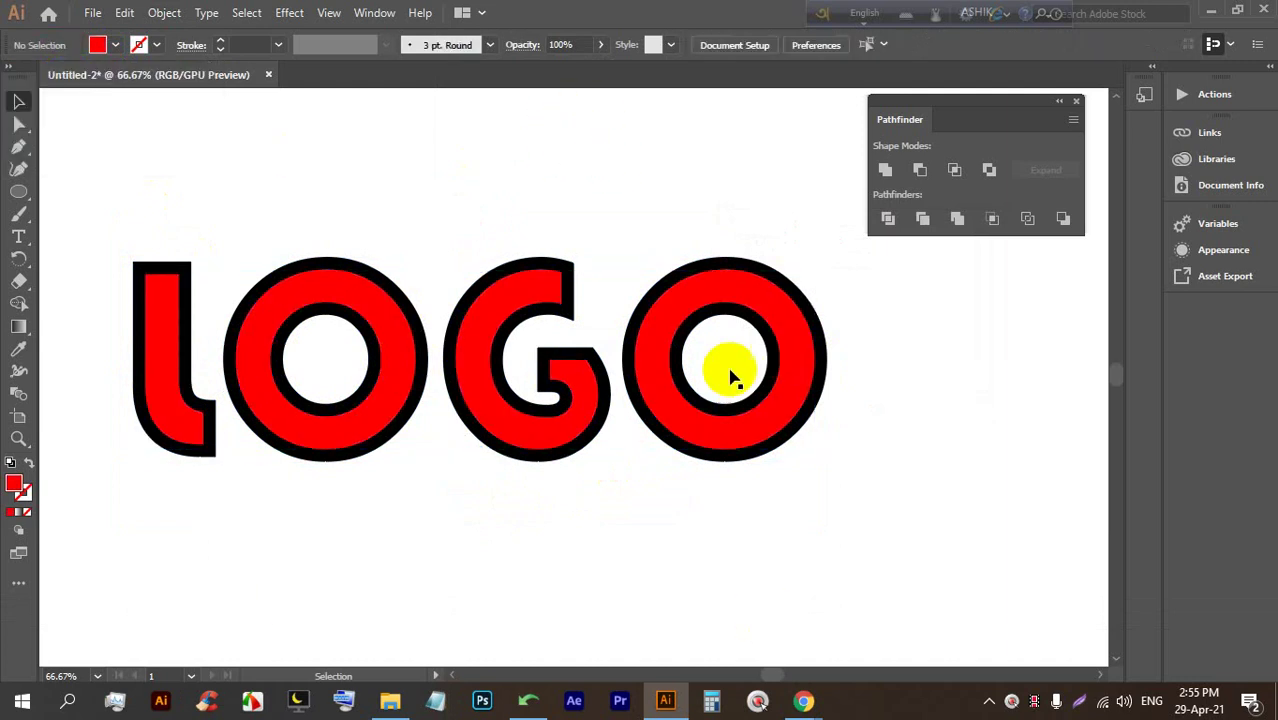
Create an outward Offset Path of 15 px with Miter joins around the whole LOGO group
{"action": "left_click", "coordinate": [605, 405]}
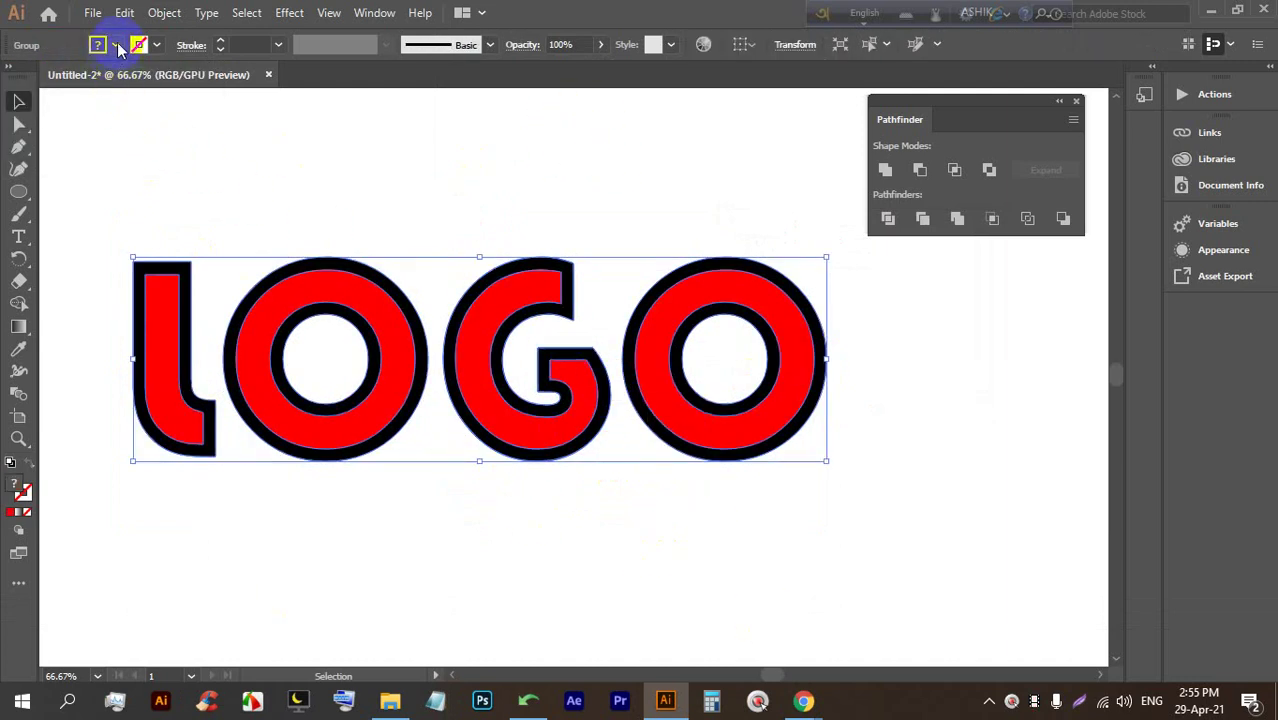
{"action": "left_click", "coordinate": [164, 12]}
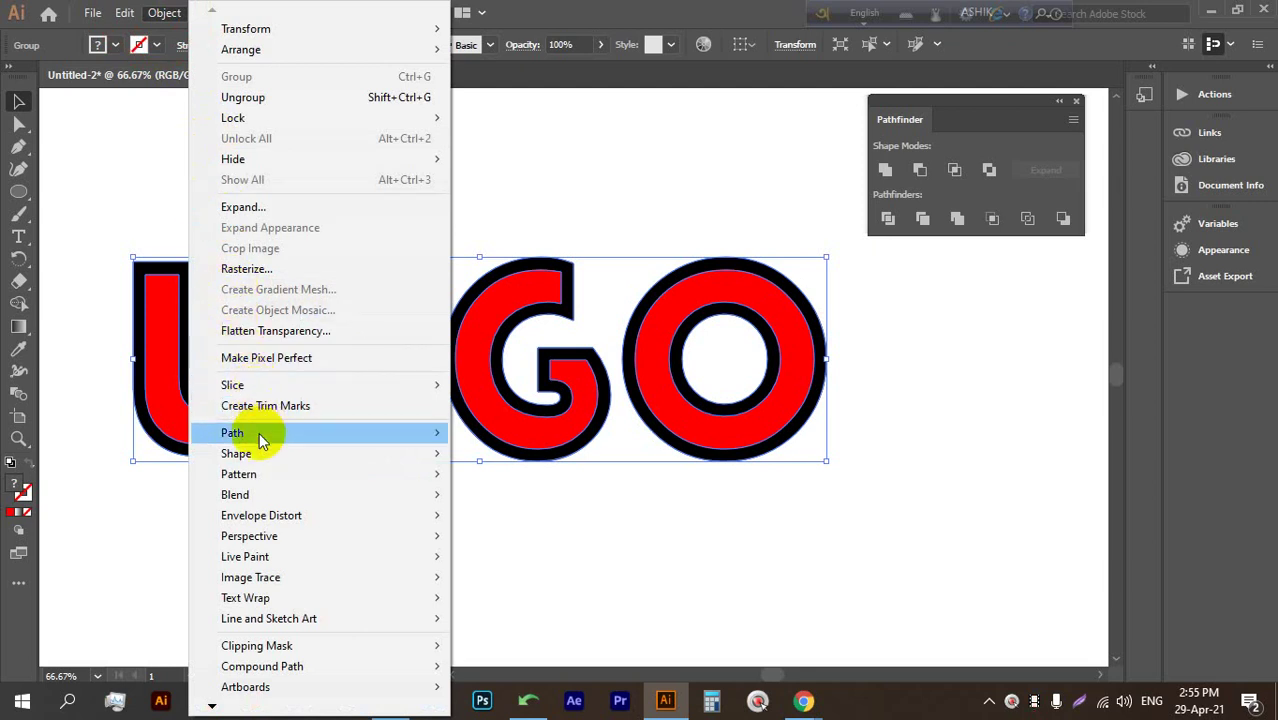
{"action": "mouse_move", "coordinate": [252, 440]}
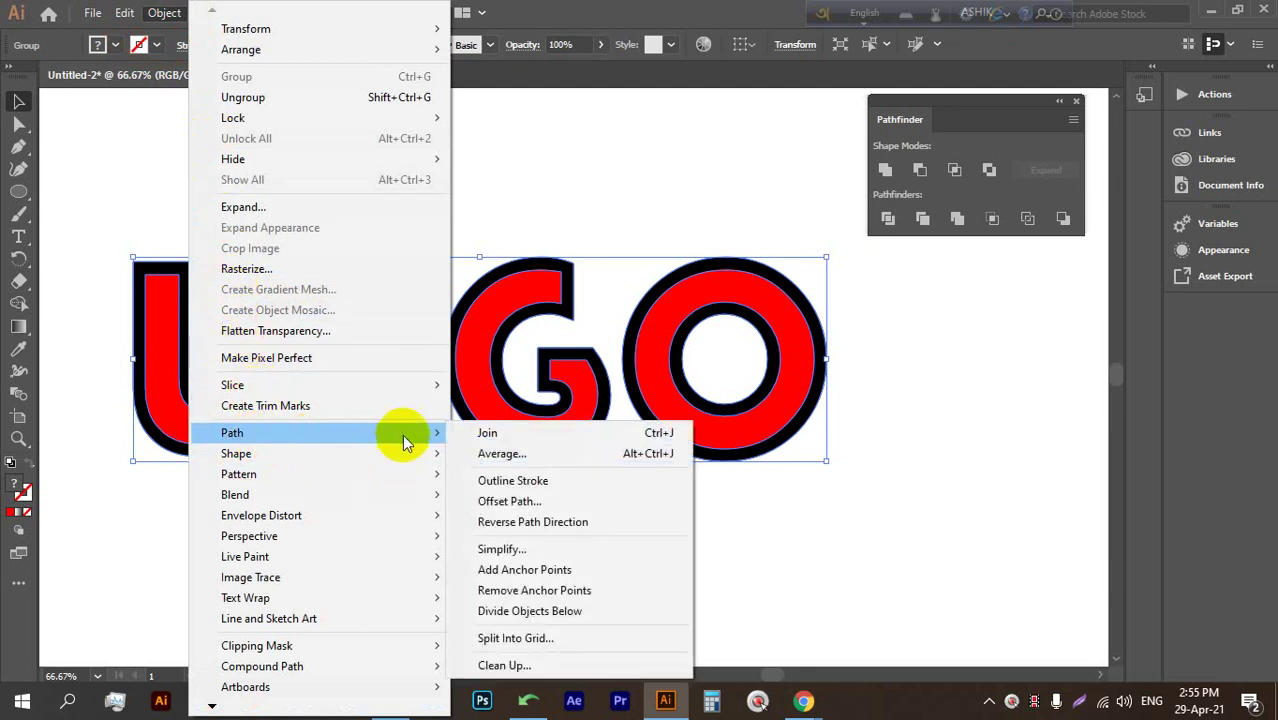
{"action": "left_click", "coordinate": [555, 501]}
{"action": "left_click", "coordinate": [742, 367]}
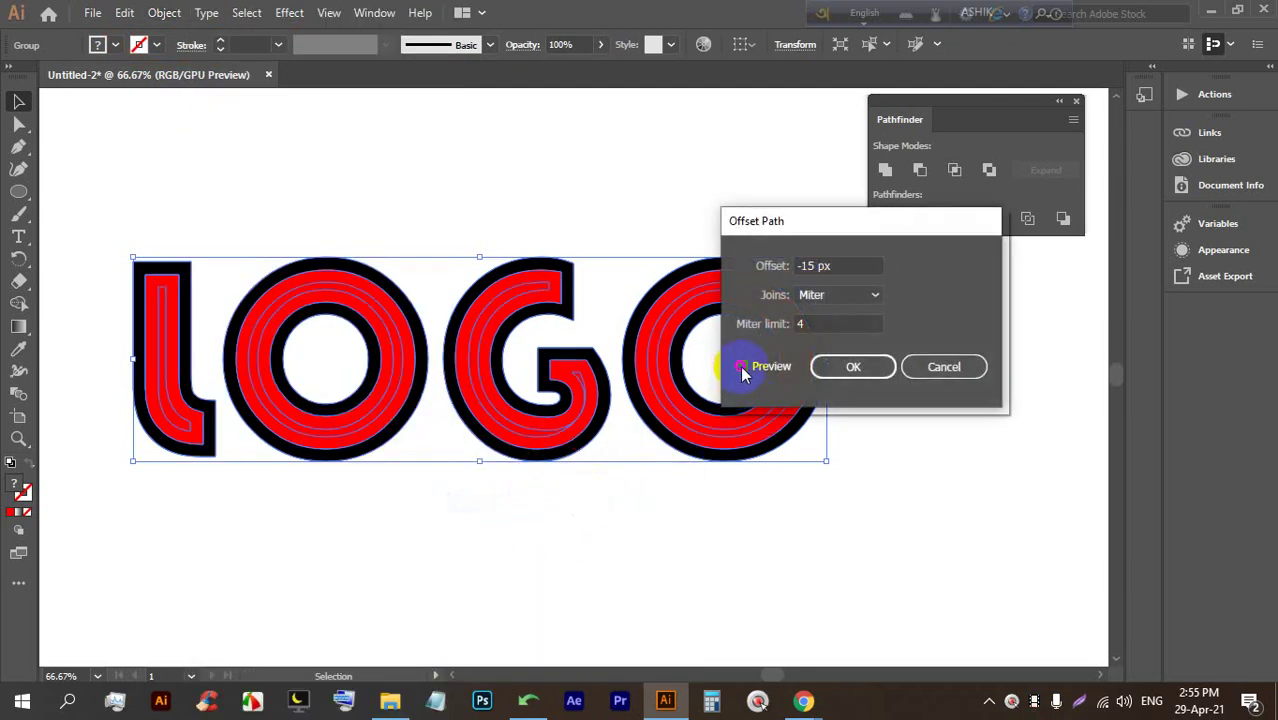
{"action": "key", "text": "Up"}
{"action": "key", "text": "Up"}
{"action": "key", "text": "Up"}
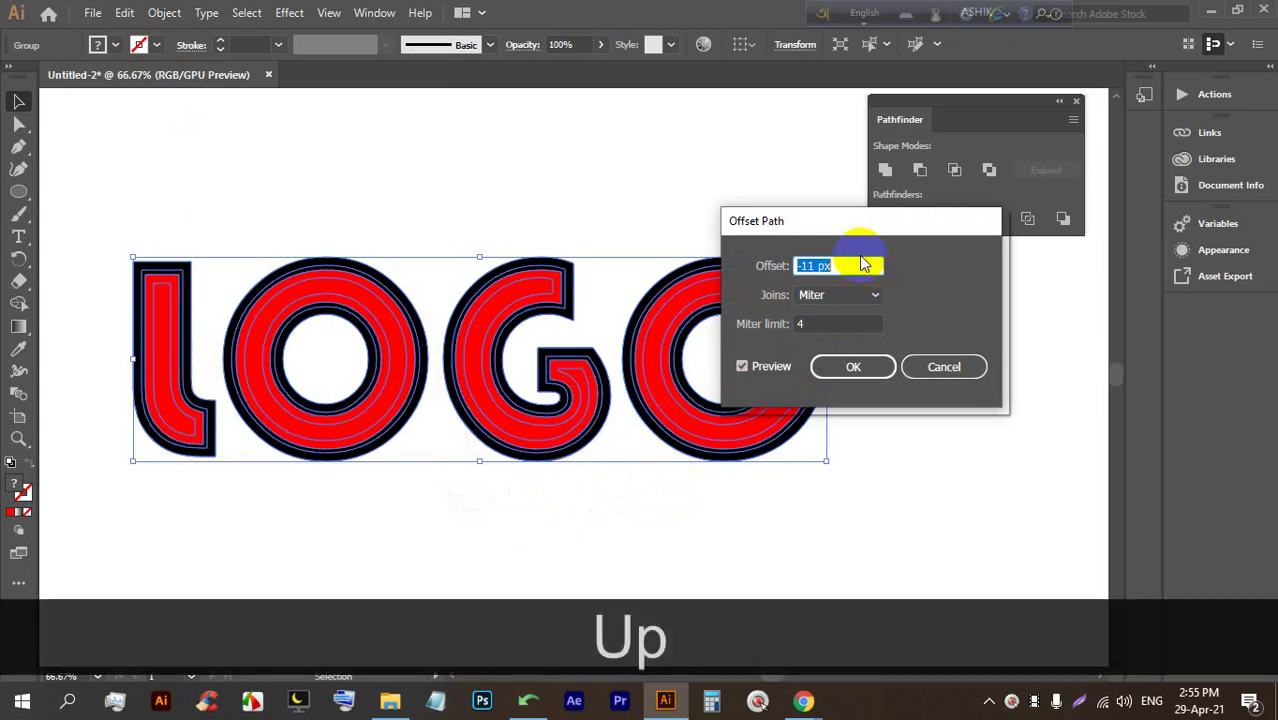
{"action": "key", "text": "Up"}
{"action": "key", "text": "Up"}
{"action": "key", "text": "Up"}
{"action": "key", "text": "Up"}
{"action": "key", "text": "Up"}
{"action": "key", "text": "Up"}
{"action": "key", "text": "Up"}
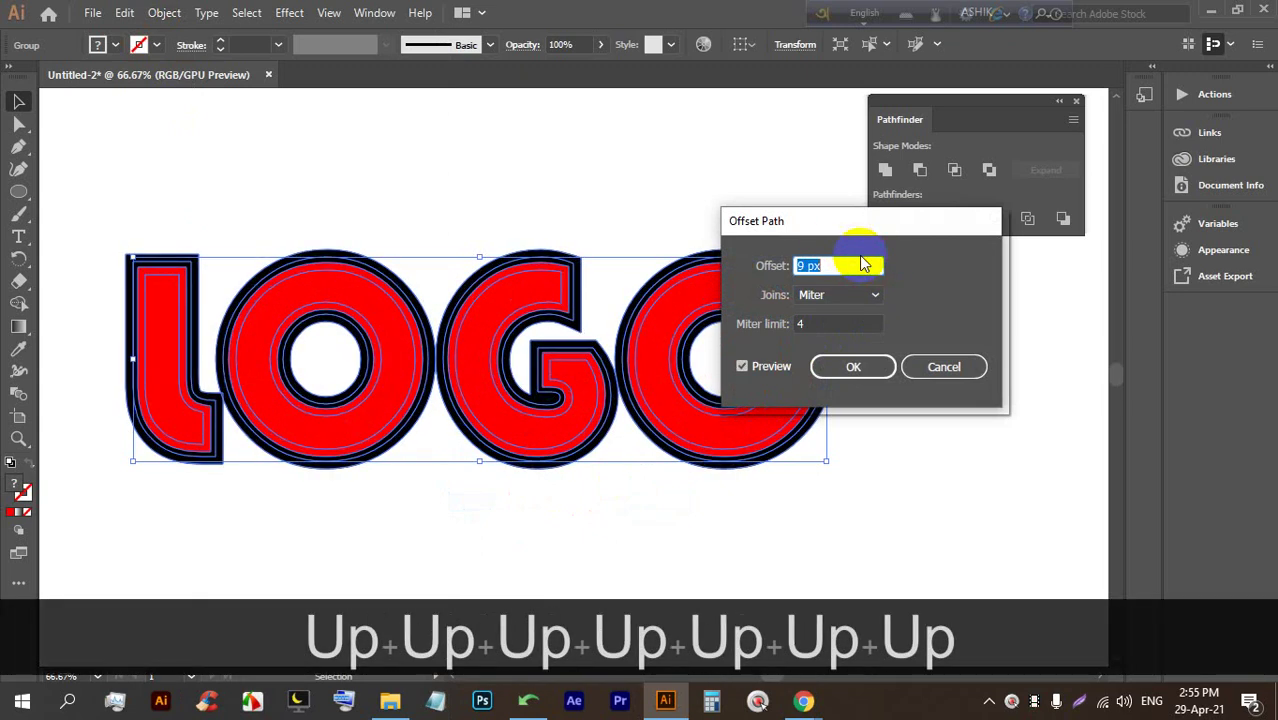
{"action": "key", "text": "Up"}
{"action": "key", "text": "Up"}
{"action": "key", "text": "Up"}
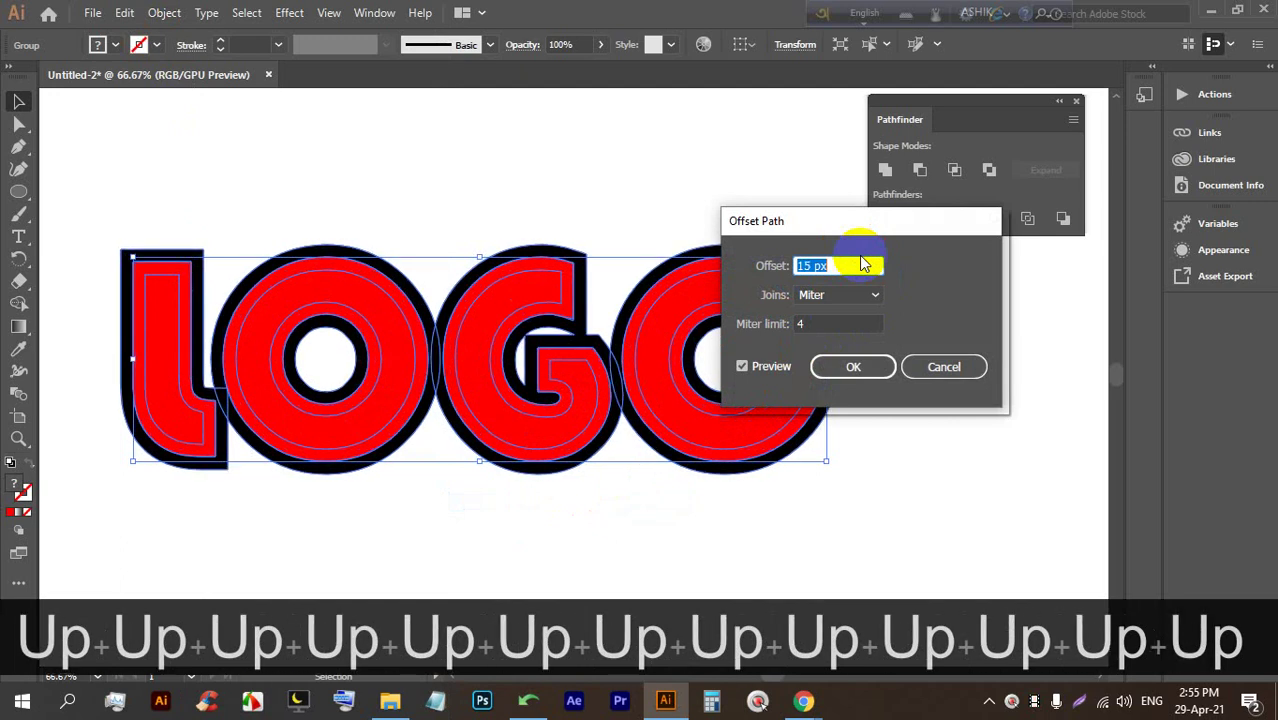
{"action": "left_click", "coordinate": [848, 367]}
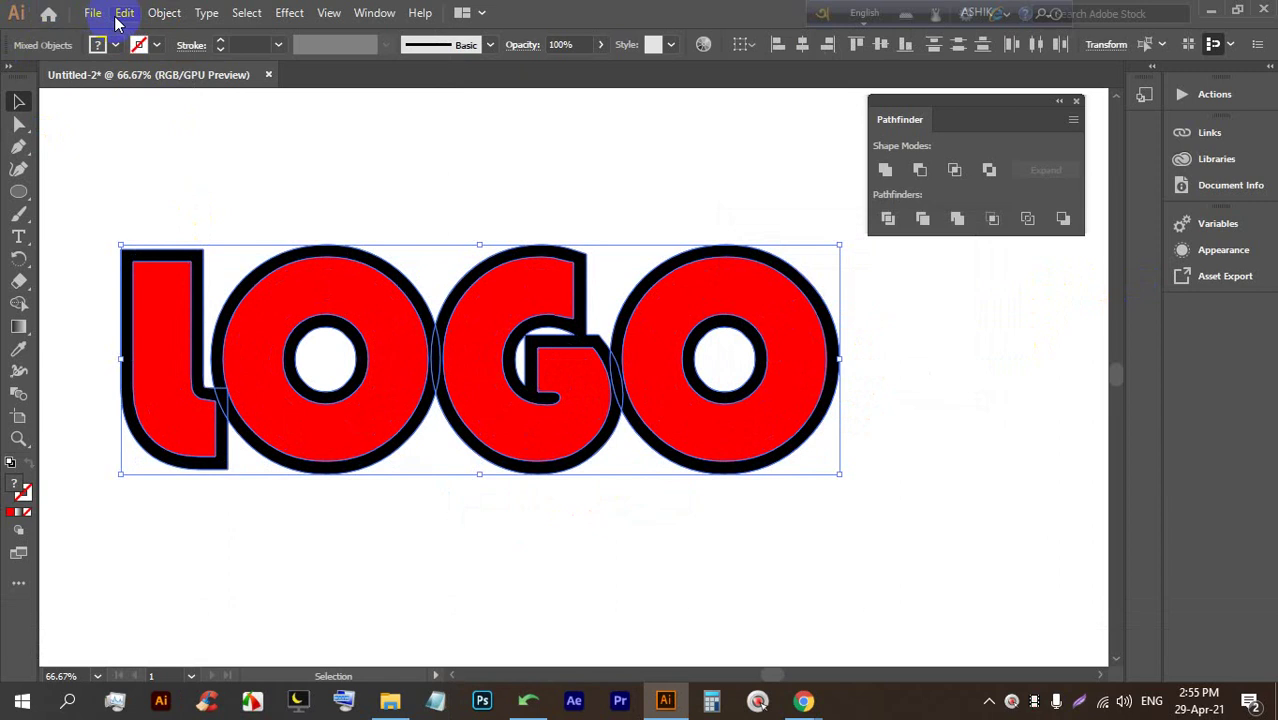
Try filling all the selected offset shapes with red, undo that fill, and deselect the artwork
{"action": "left_click", "coordinate": [116, 46]}
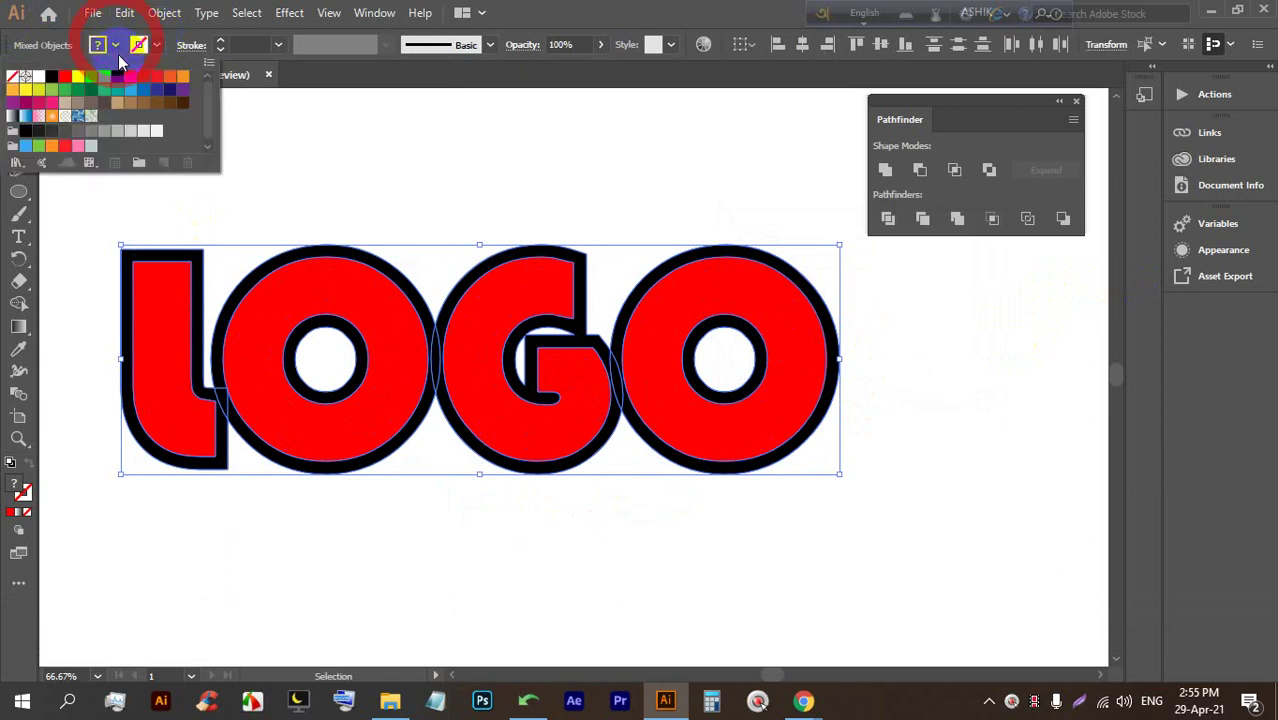
{"action": "left_click", "coordinate": [65, 77]}
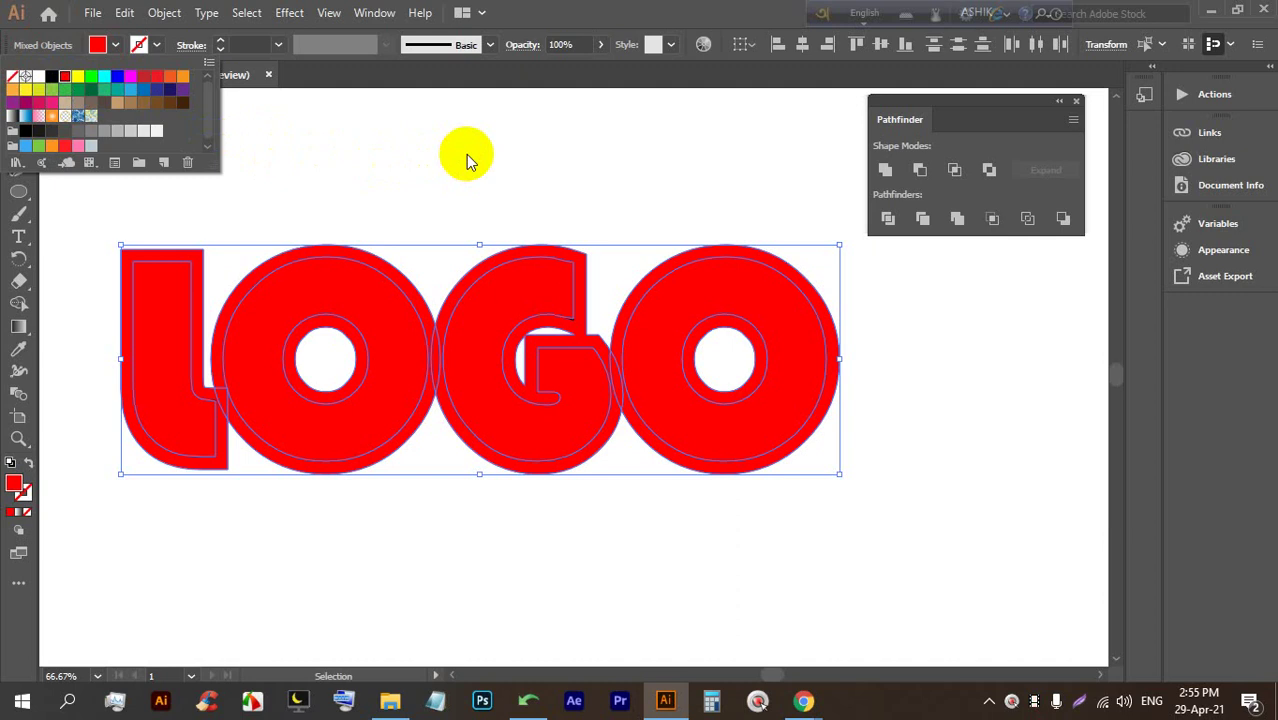
{"action": "key", "text": "Escape"}
{"action": "left_click", "coordinate": [676, 568]}
{"action": "key", "text": "ctrl+z"}
{"action": "left_click", "coordinate": [660, 578]}
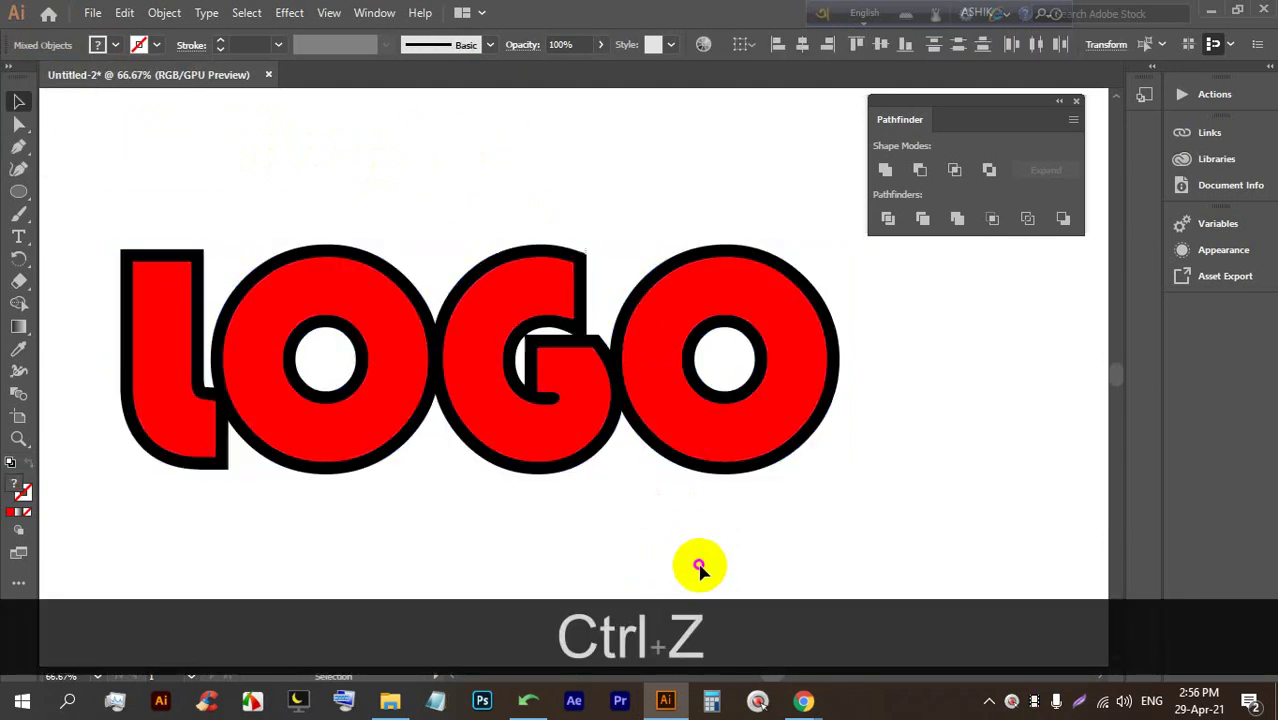
Select the outlined LOGO group, ungroup it, and check that the G's inner shape can be selected on its own
{"action": "key", "text": "ctrl+z"}
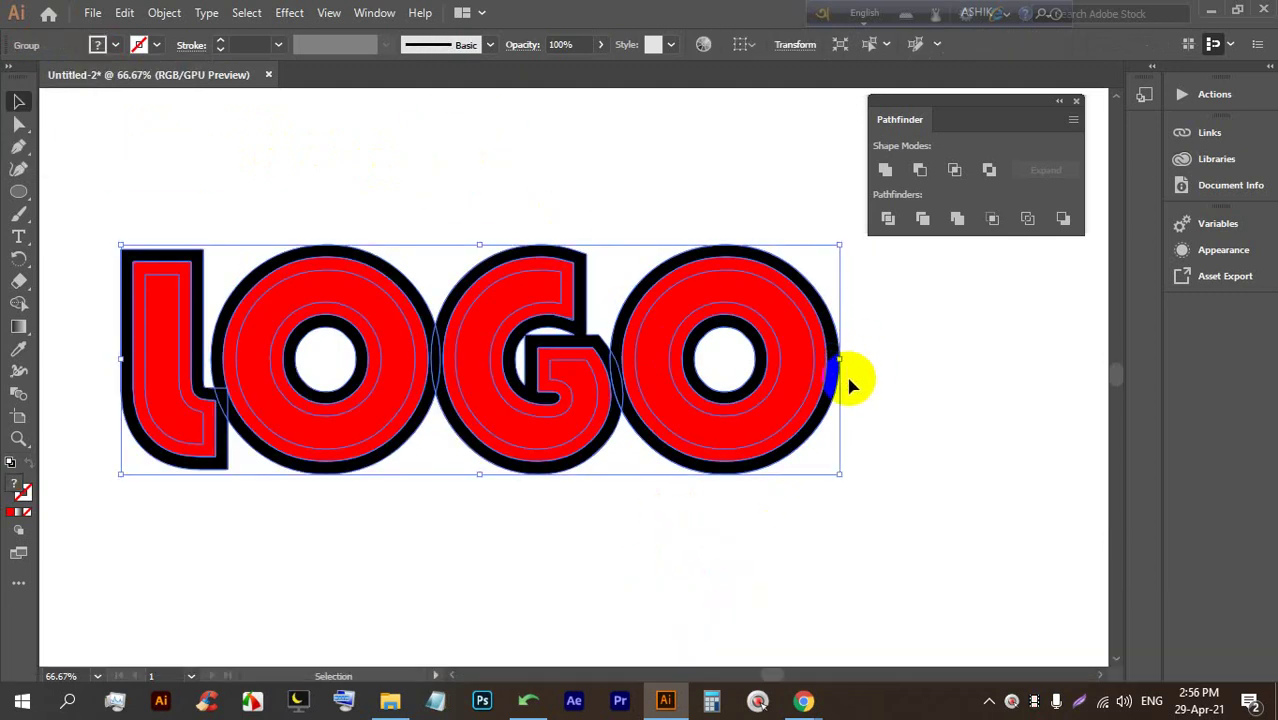
{"action": "left_click", "coordinate": [930, 422]}
{"action": "left_click", "coordinate": [805, 385]}
{"action": "left_click", "coordinate": [949, 393]}
{"action": "left_click", "coordinate": [804, 371]}
{"action": "right_click", "coordinate": [802, 372]}
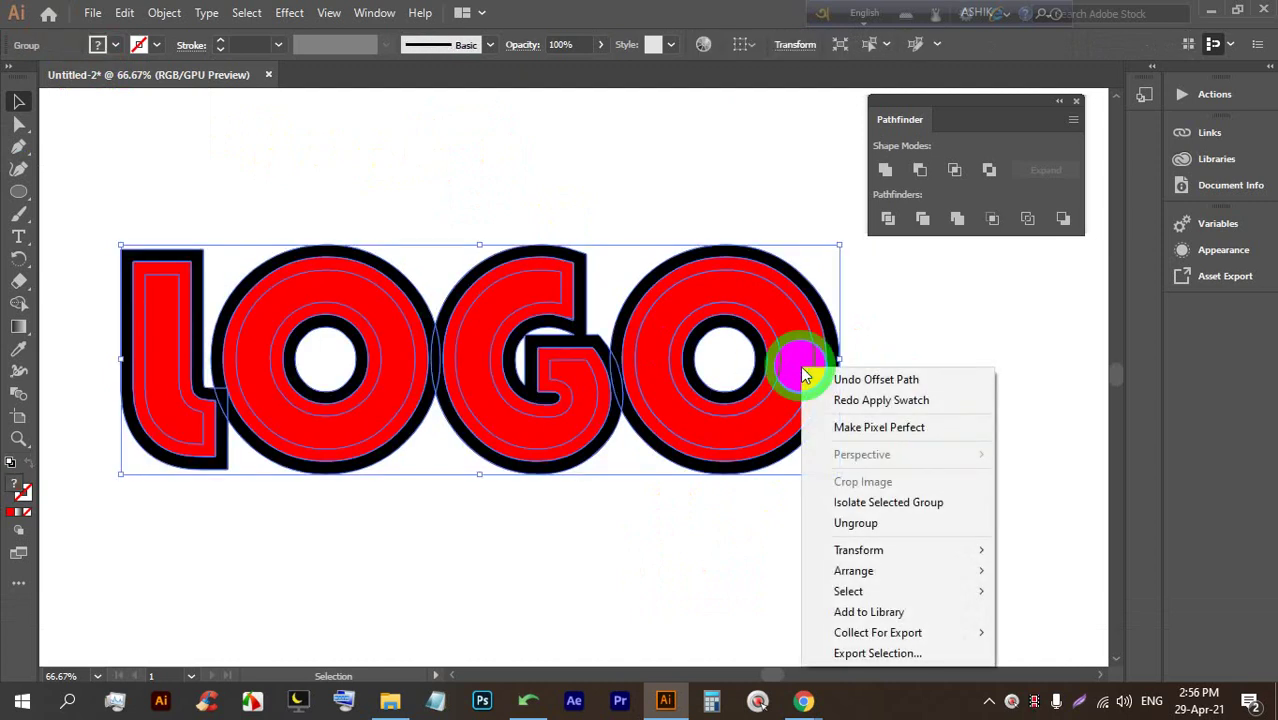
{"action": "left_click", "coordinate": [855, 523]}
{"action": "left_click", "coordinate": [776, 533]}
{"action": "left_click", "coordinate": [513, 428]}
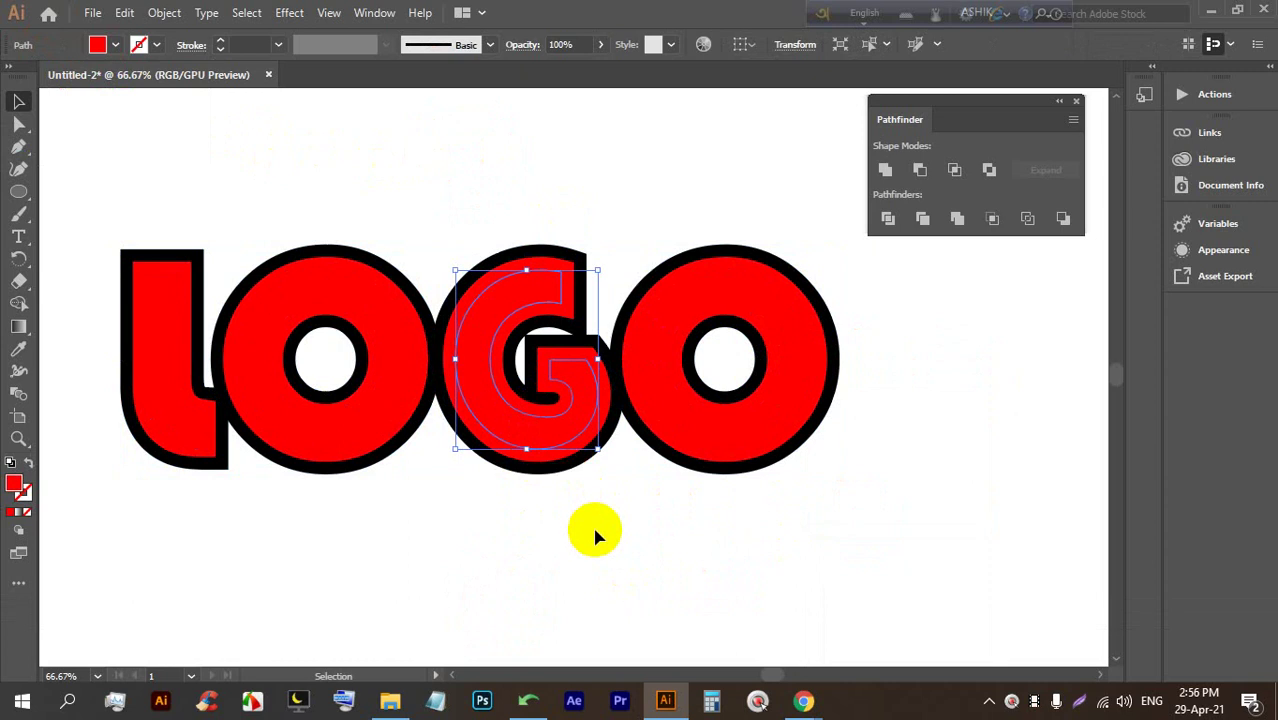
{"action": "left_click", "coordinate": [590, 528]}
{"action": "left_click", "coordinate": [554, 426]}
{"action": "left_click", "coordinate": [582, 514]}
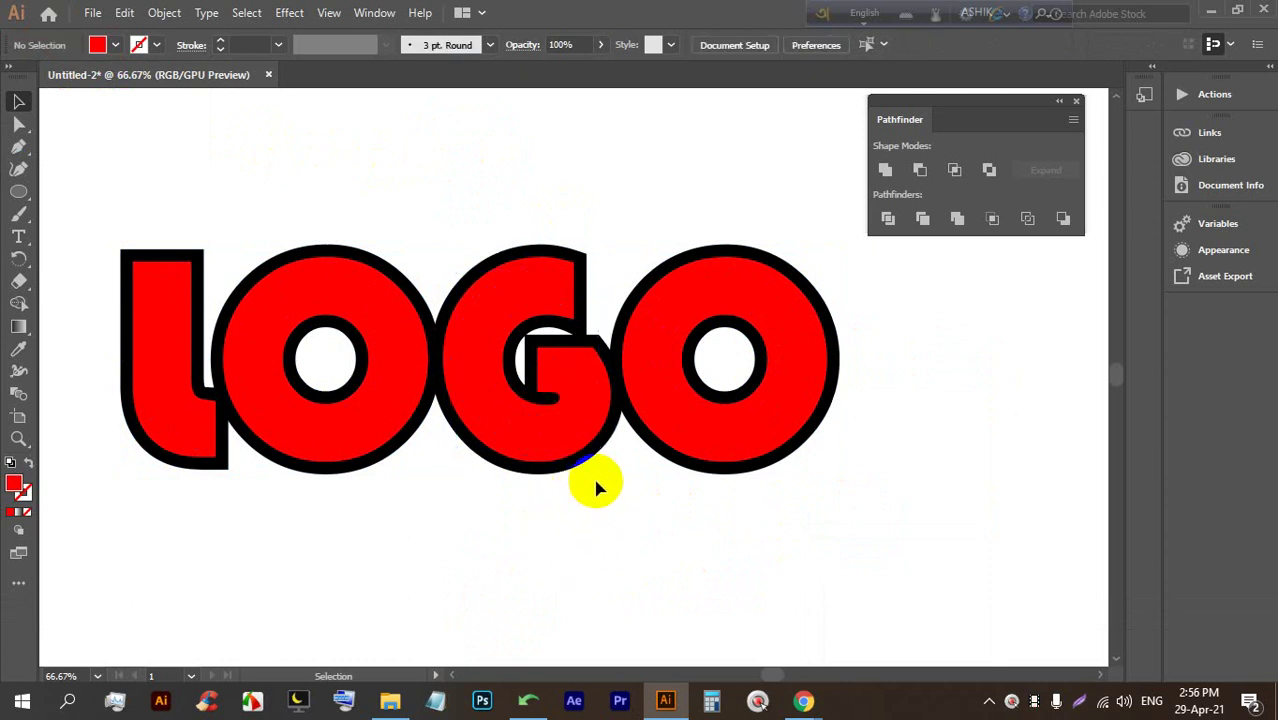
Select all the LOGO shapes and move them up to the upper edge of the artboard
{"action": "scroll", "coordinate": [595, 474], "scroll_direction": "down", "scroll_amount": 3}
{"action": "scroll", "coordinate": [585, 428], "scroll_direction": "up", "scroll_amount": 2}
{"action": "left_click_drag", "start_coordinate": [740, 527], "coordinate": [192, 348]}
{"action": "scroll", "coordinate": [371, 514], "scroll_direction": "down", "scroll_amount": 2}
{"action": "left_click_drag", "start_coordinate": [418, 468], "coordinate": [442, 390]}
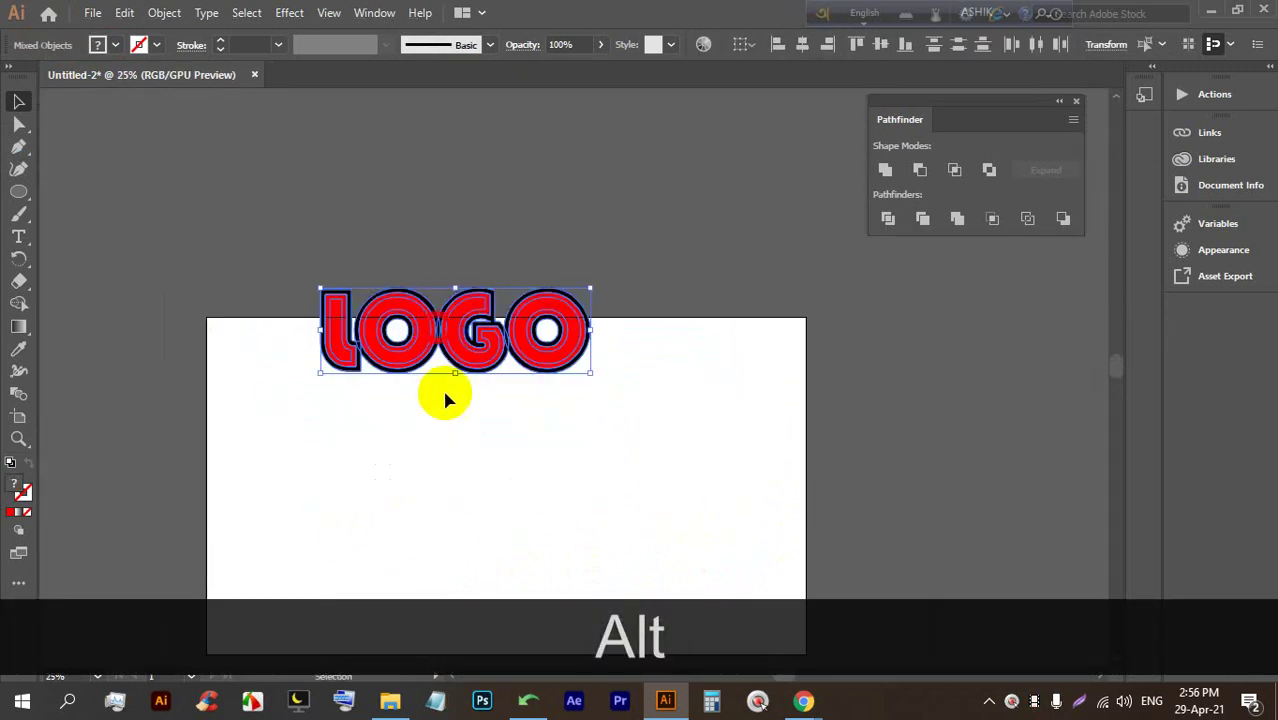
Draw a red triangle with the Star tool in the empty area below the LOGO and reposition it there
{"action": "scroll", "coordinate": [445, 558], "scroll_direction": "up", "scroll_amount": 1}
{"action": "left_click_drag", "start_coordinate": [445, 558], "coordinate": [442, 365]}
{"action": "scroll", "coordinate": [445, 365], "scroll_direction": "up", "scroll_amount": 1}
{"action": "left_click", "coordinate": [16, 191]}
{"action": "left_click", "coordinate": [94, 257]}
{"action": "left_click_drag", "start_coordinate": [337, 253], "coordinate": [488, 343]}
{"action": "key", "text": "Down"}
{"action": "key", "text": "Down"}
{"action": "left_click", "coordinate": [17, 102]}
{"action": "left_click_drag", "start_coordinate": [322, 250], "coordinate": [613, 414]}
Create an inward Offset Path of -33 px with Miter joins on the red triangle, using the preview
{"action": "scroll", "coordinate": [451, 397], "scroll_direction": "up", "scroll_amount": 1}
{"action": "scroll", "coordinate": [451, 400], "scroll_direction": "down", "scroll_amount": 1}
{"action": "left_click", "coordinate": [164, 12]}
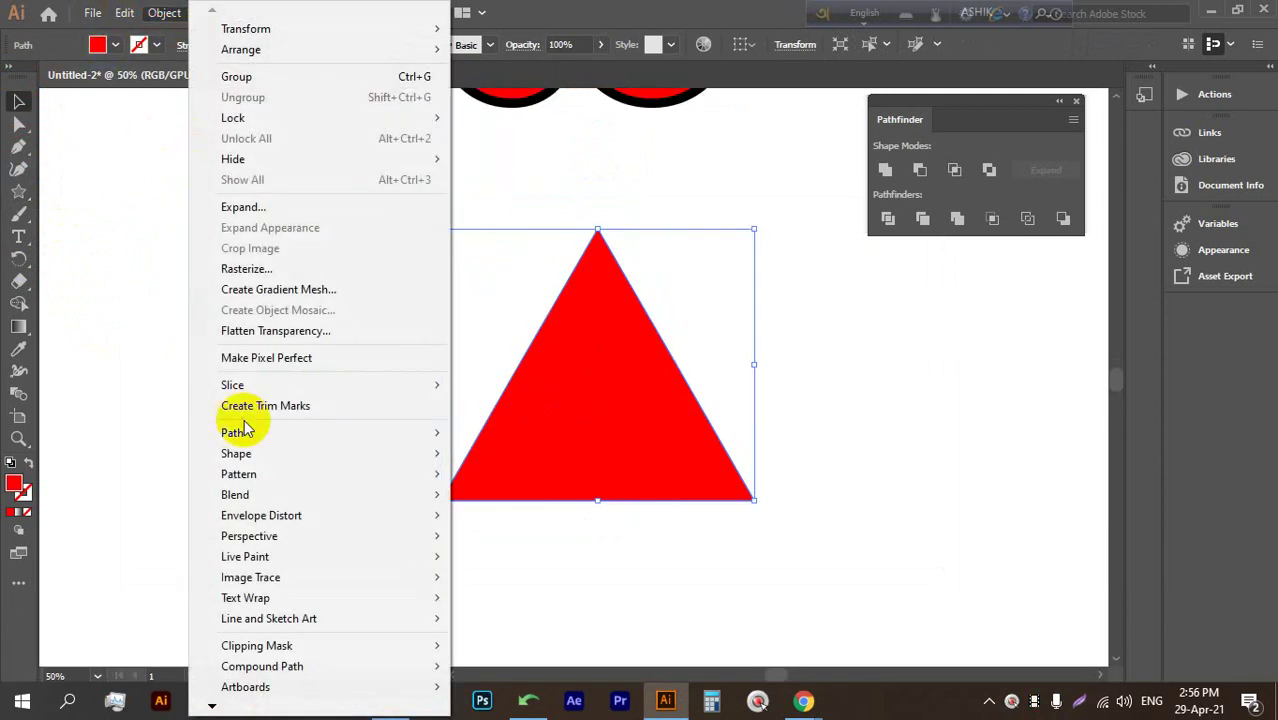
{"action": "left_click", "coordinate": [222, 432]}
{"action": "left_click", "coordinate": [521, 501]}
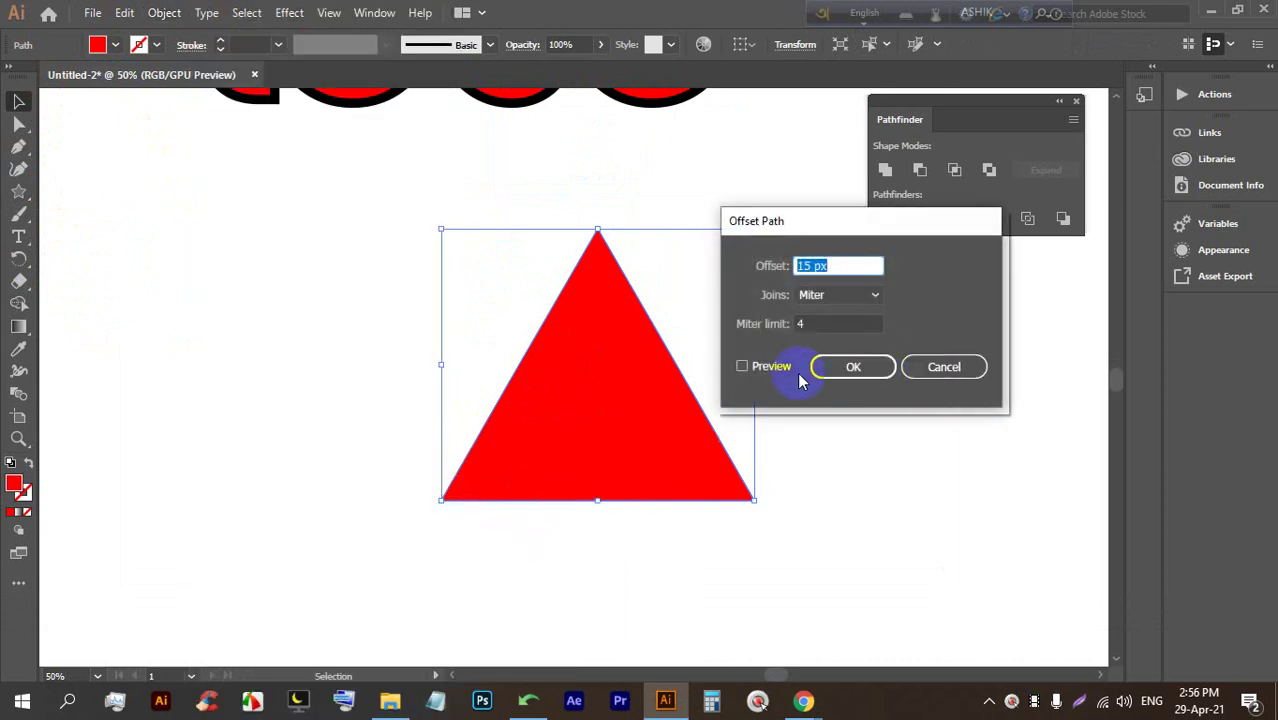
{"action": "left_click", "coordinate": [742, 366]}
{"action": "key", "text": "Down"}
{"action": "key", "text": "Down"}
{"action": "key", "text": "Down"}
{"action": "key", "text": "Down"}
{"action": "key", "text": "Down"}
{"action": "key", "text": "Down"}
{"action": "key", "text": "Down"}
{"action": "key", "text": "Down"}
{"action": "key", "text": "Down"}
{"action": "key", "text": "Down"}
{"action": "key", "text": "Down"}
{"action": "key", "text": "Down"}
{"action": "key", "text": "Down"}
{"action": "key", "text": "Down"}
{"action": "key", "text": "Down"}
{"action": "key", "text": "Down"}
{"action": "key", "text": "Down"}
{"action": "key", "text": "Down"}
{"action": "key", "text": "Down"}
{"action": "key", "text": "Down"}
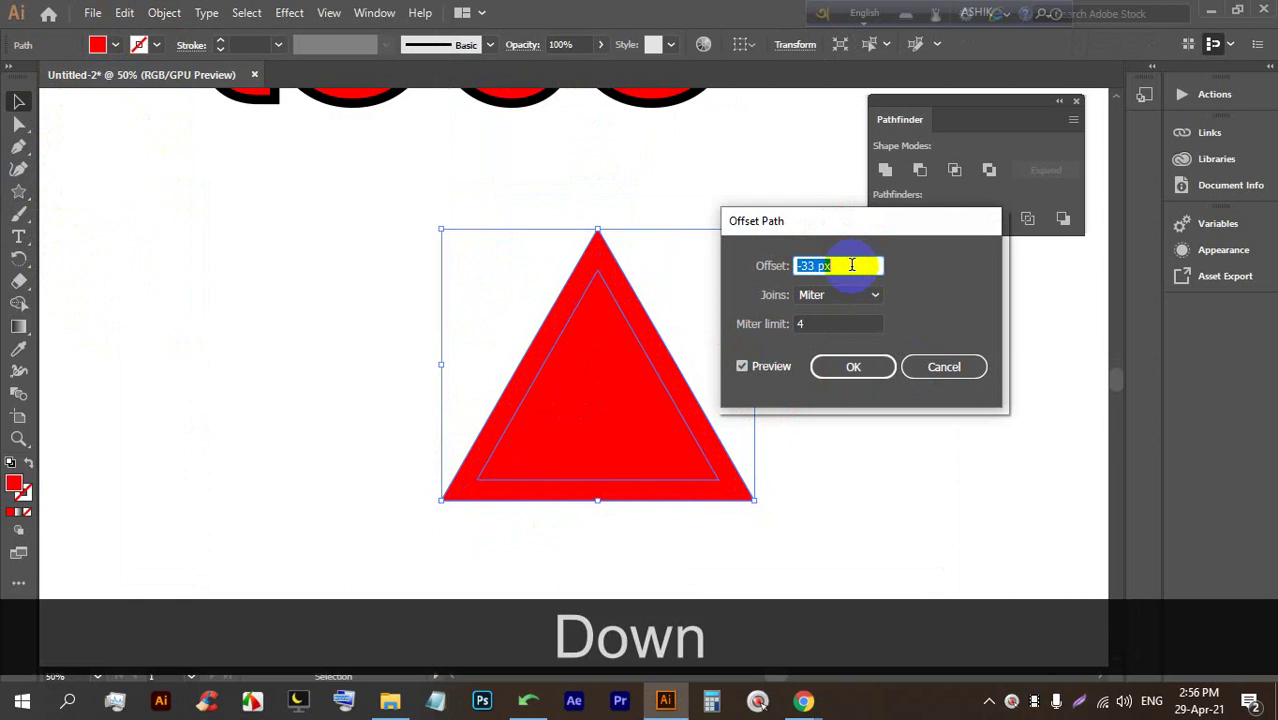
{"action": "left_click", "coordinate": [848, 368]}
Try moving the inset triangle out of the red triangle and undo the move
{"action": "left_click", "coordinate": [585, 442]}
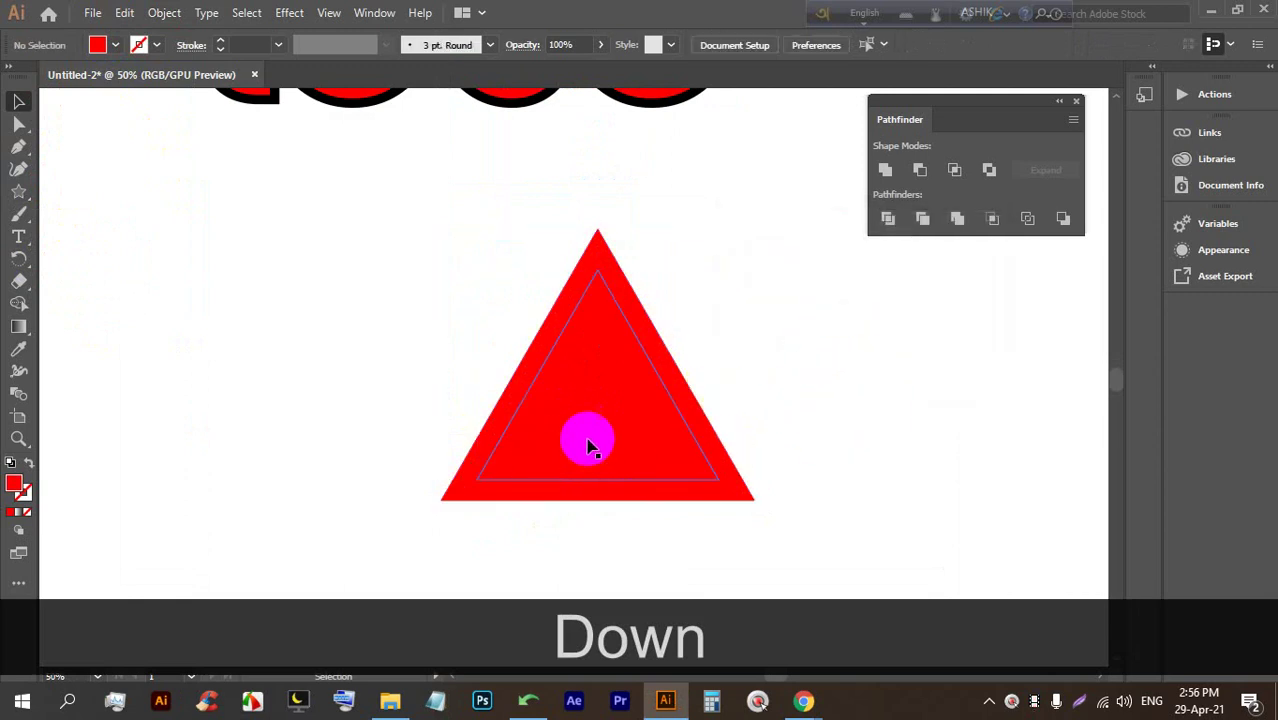
{"action": "left_click_drag", "start_coordinate": [611, 411], "coordinate": [928, 415]}
{"action": "key", "text": "ctrl+z"}
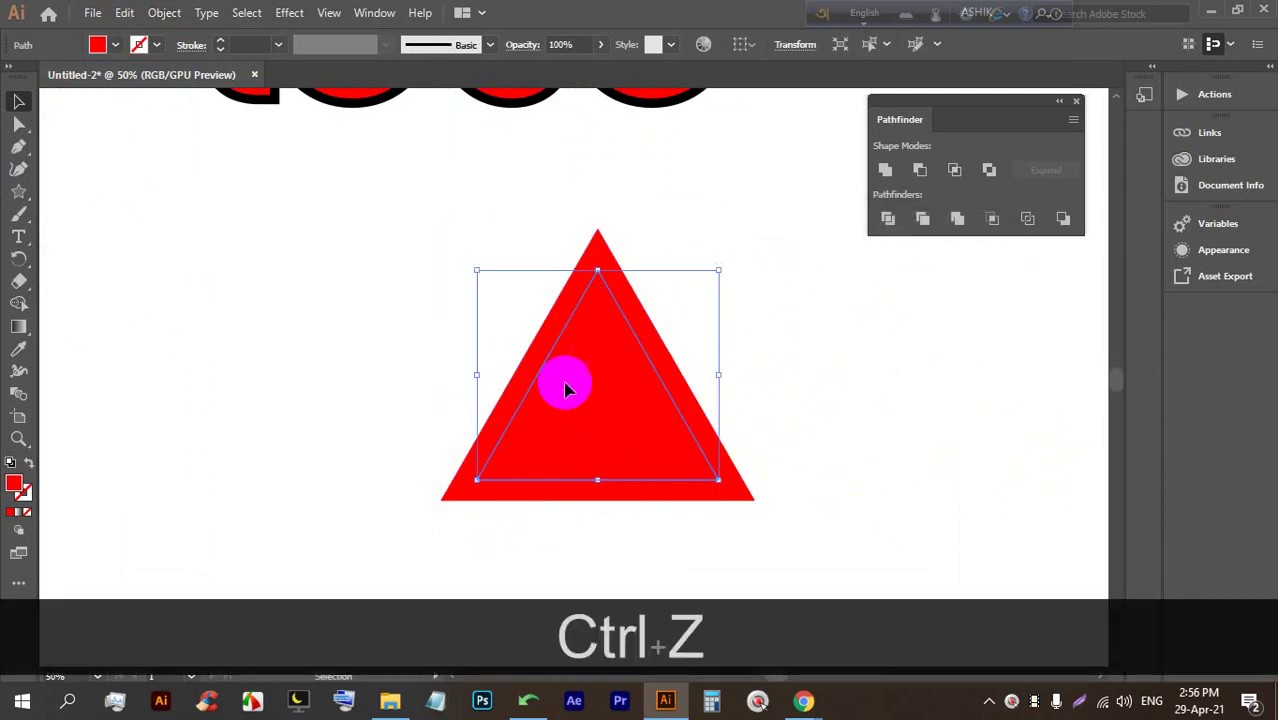
Fill the inset triangle with yellow and deselect it
{"action": "left_click", "coordinate": [115, 45]}
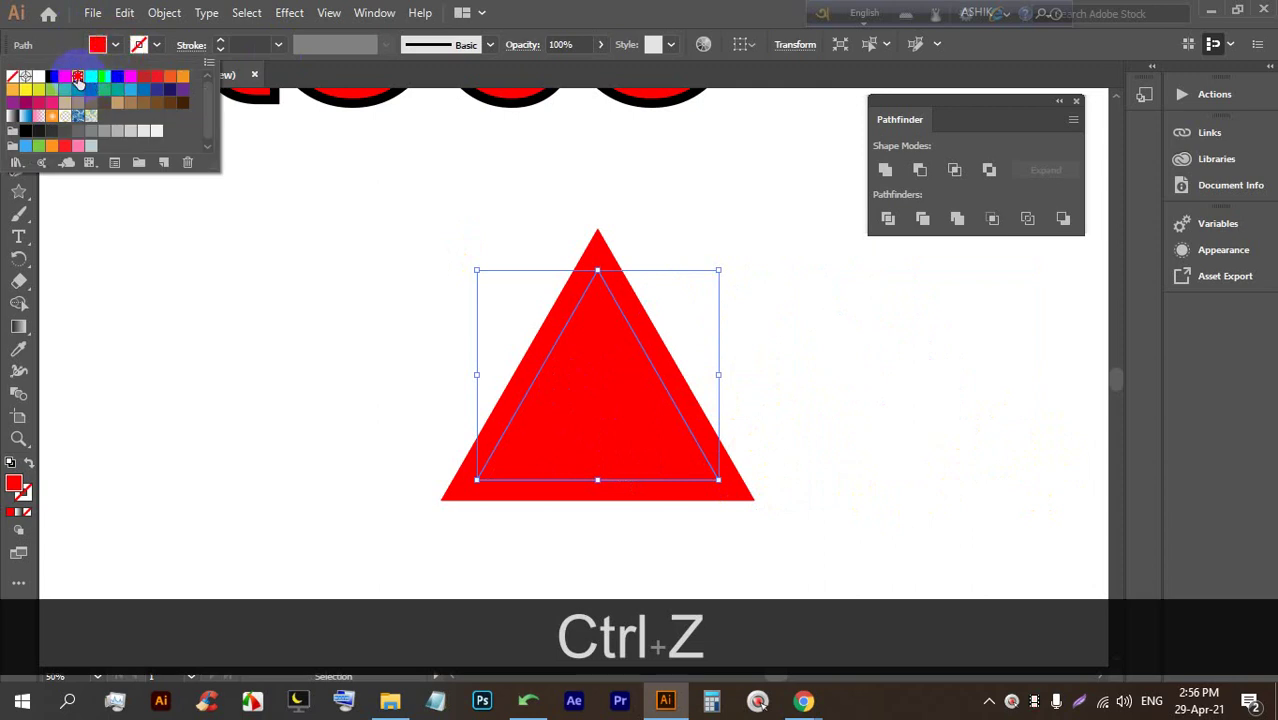
{"action": "left_click", "coordinate": [26, 89]}
{"action": "left_click", "coordinate": [334, 474]}
{"action": "left_click", "coordinate": [334, 474]}
Create an outward Offset Path of 36 px with Miter joins around the red triangle
{"action": "left_click", "coordinate": [733, 495]}
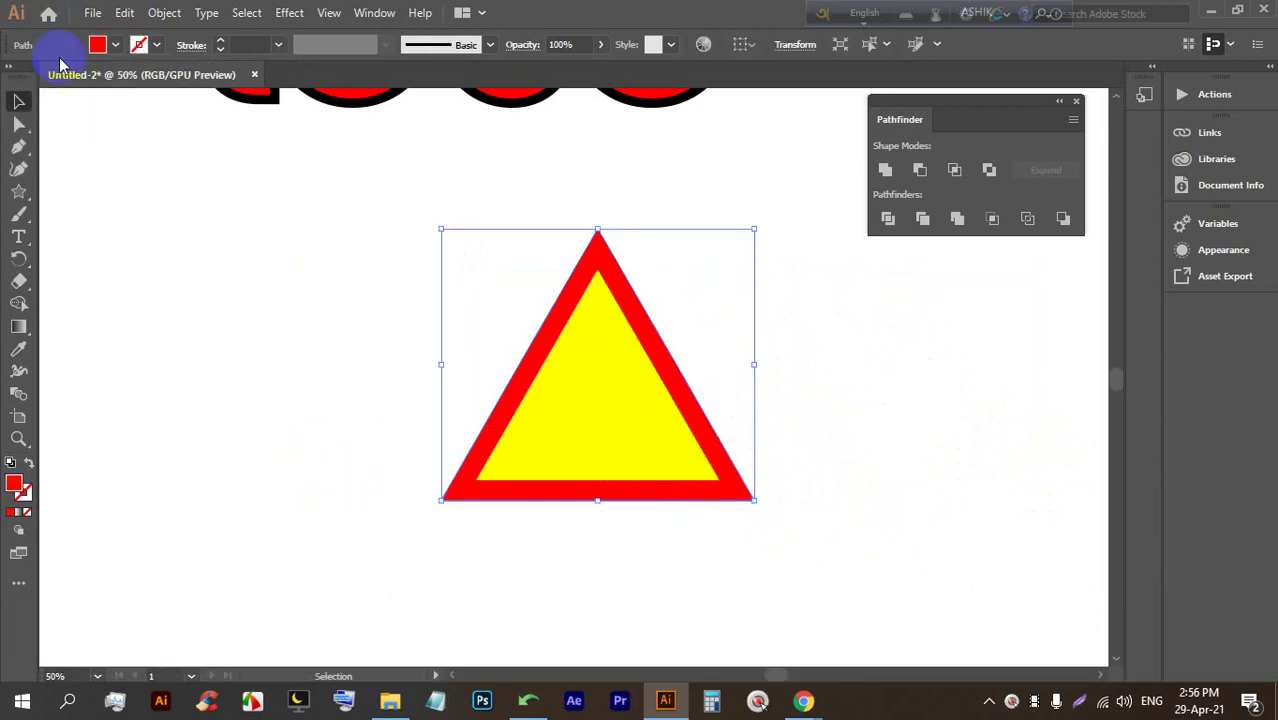
{"action": "left_click", "coordinate": [165, 15]}
{"action": "mouse_move", "coordinate": [248, 430]}
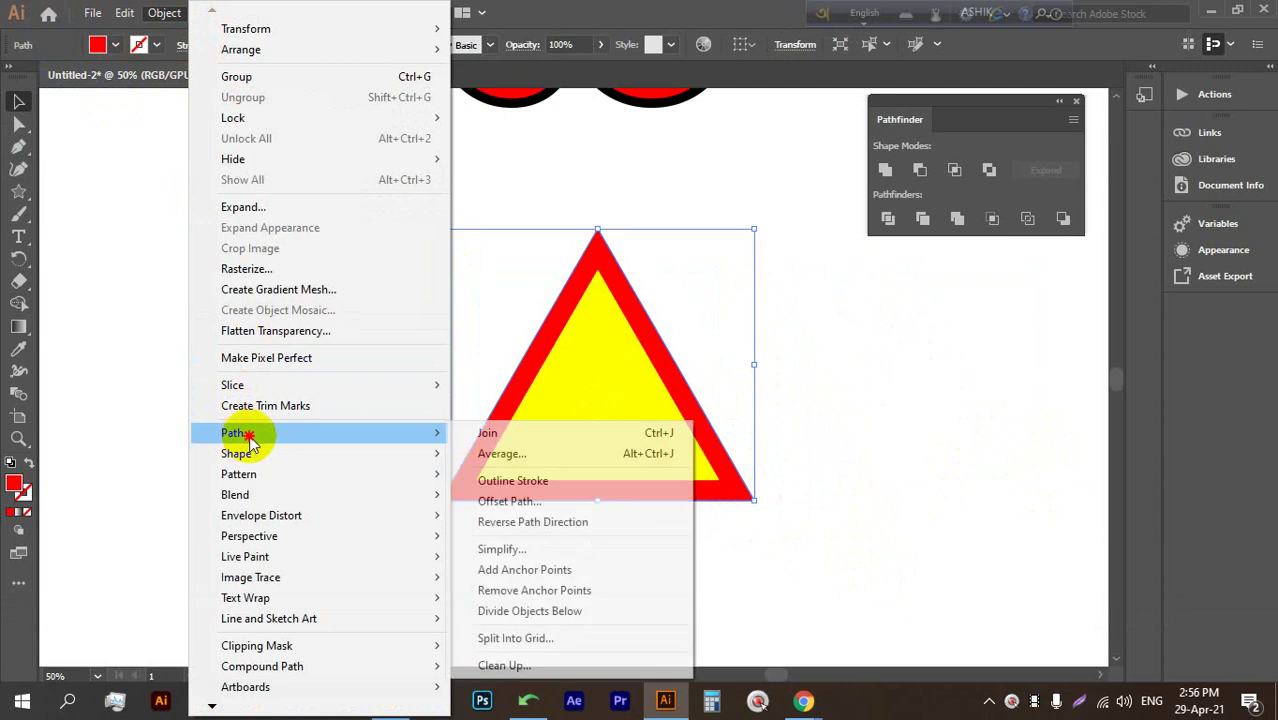
{"action": "left_click", "coordinate": [508, 501]}
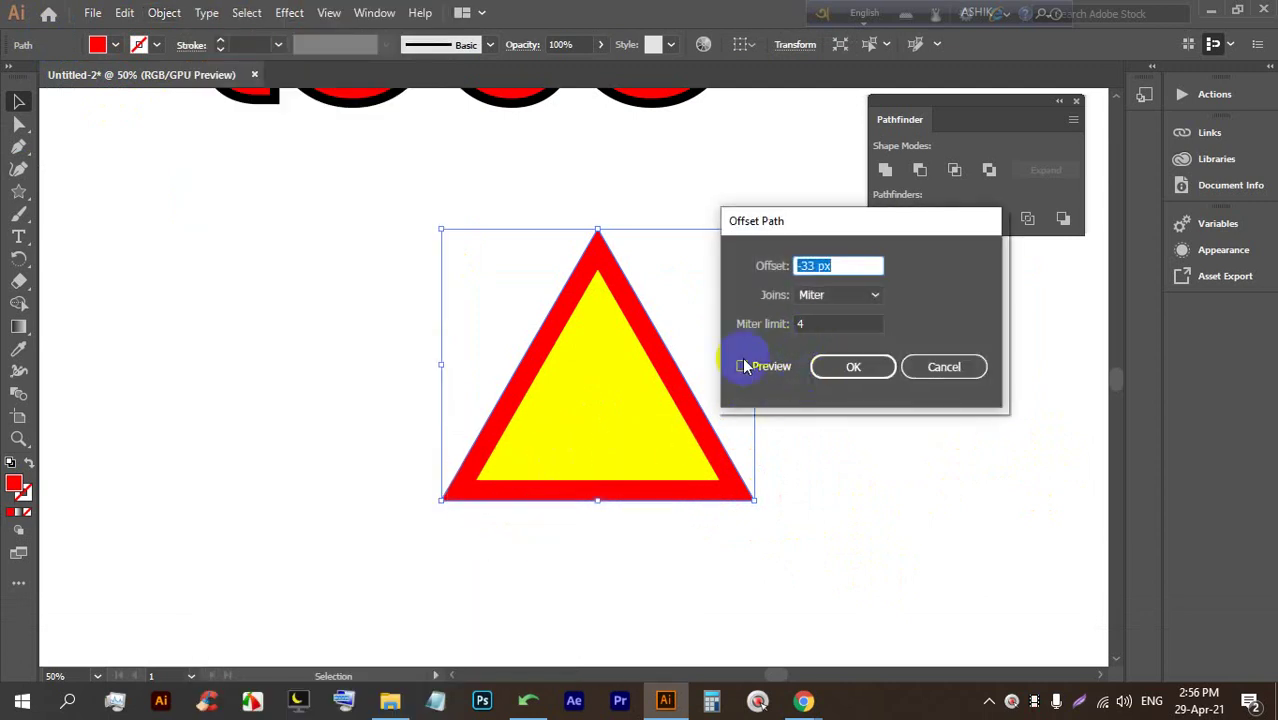
{"action": "key", "text": "Up"}
{"action": "key", "text": "Up"}
{"action": "key", "text": "Up"}
{"action": "key", "text": "Up"}
{"action": "key", "text": "Up"}
{"action": "key", "text": "Up"}
{"action": "key", "text": "Up"}
{"action": "key", "text": "Up"}
{"action": "key", "text": "Up"}
{"action": "key", "text": "Up"}
{"action": "key", "text": "Up"}
{"action": "key", "text": "Up"}
{"action": "key", "text": "Up"}
{"action": "key", "text": "Up"}
{"action": "key", "text": "Up"}
{"action": "key", "text": "Up"}
{"action": "key", "text": "Up"}
{"action": "key", "text": "Up"}
{"action": "key", "text": "Up"}
{"action": "key", "text": "Up"}
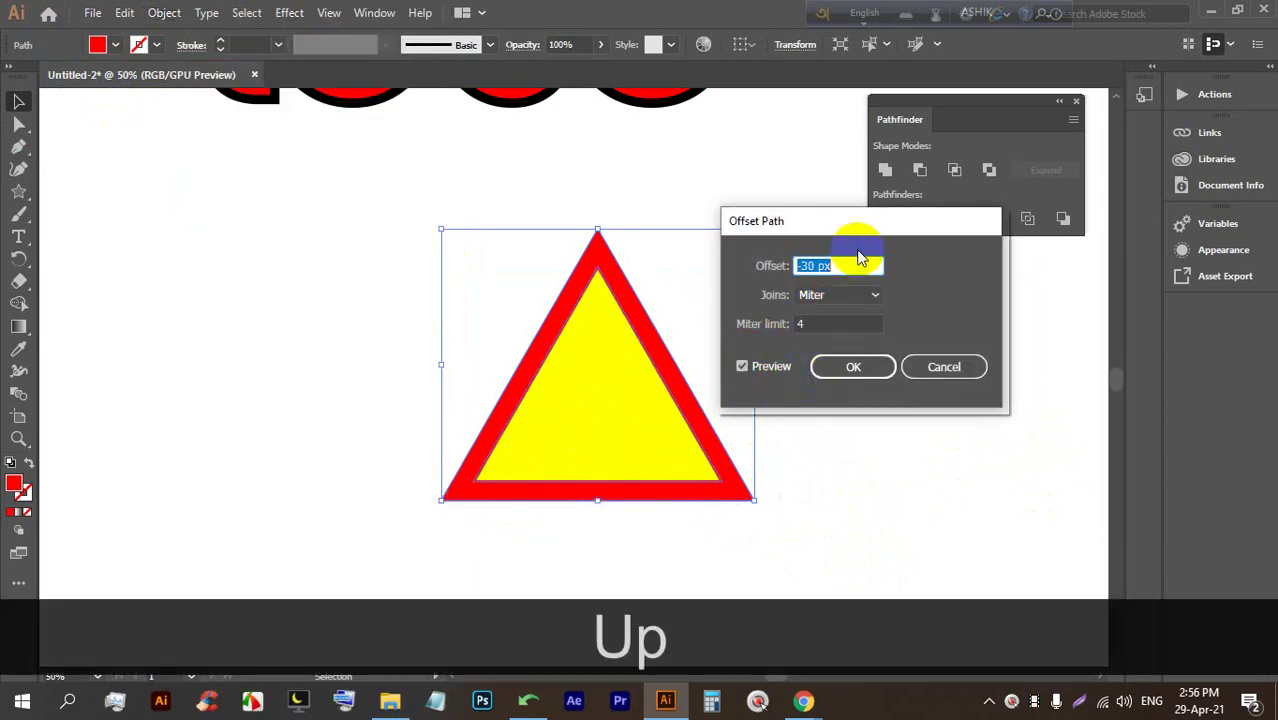
{"action": "key", "text": "Up"}
{"action": "key", "text": "Up"}
{"action": "key", "text": "Up"}
{"action": "key", "text": "Up"}
{"action": "key", "text": "Up"}
{"action": "key", "text": "Up"}
{"action": "key", "text": "Up"}
{"action": "key", "text": "Up"}
{"action": "key", "text": "Up"}
{"action": "key", "text": "Up"}
{"action": "key", "text": "Up"}
{"action": "key", "text": "Up"}
{"action": "key", "text": "Up"}
{"action": "key", "text": "Up"}
{"action": "key", "text": "Up"}
{"action": "key", "text": "Up"}
{"action": "key", "text": "Up"}
{"action": "key", "text": "Up"}
{"action": "key", "text": "Up"}
{"action": "key", "text": "Up"}
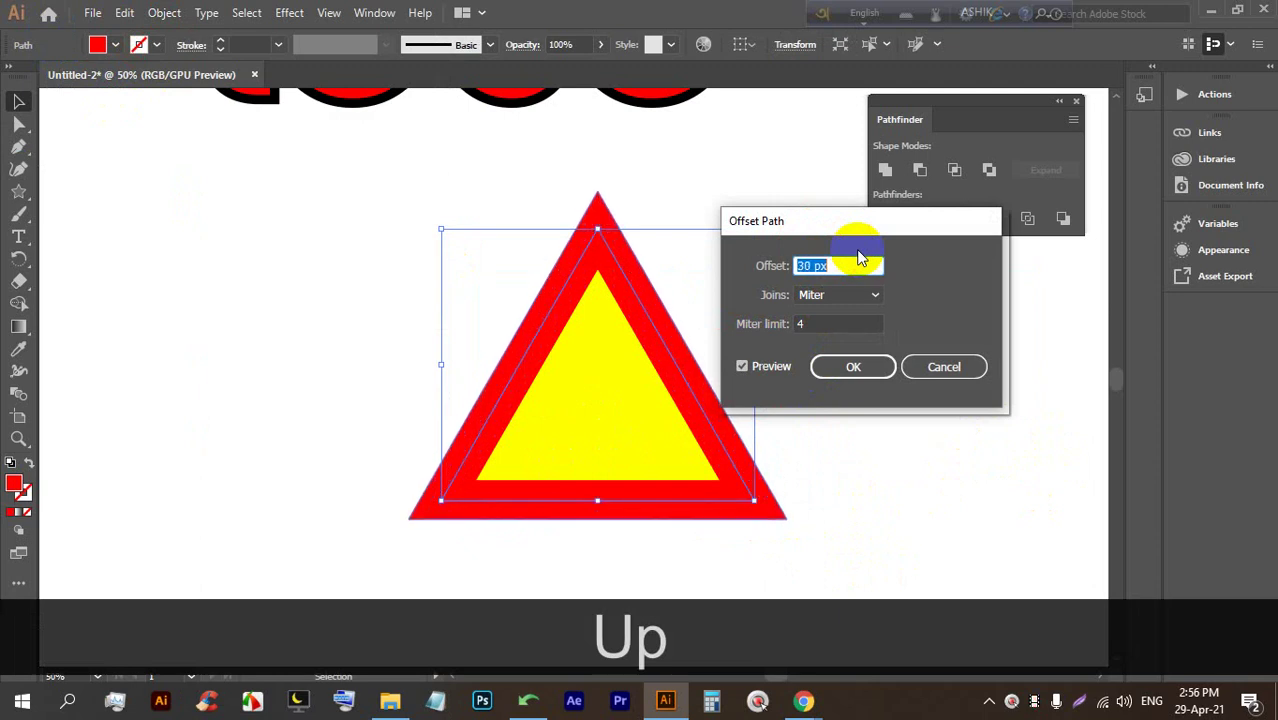
{"action": "left_click", "coordinate": [833, 378]}
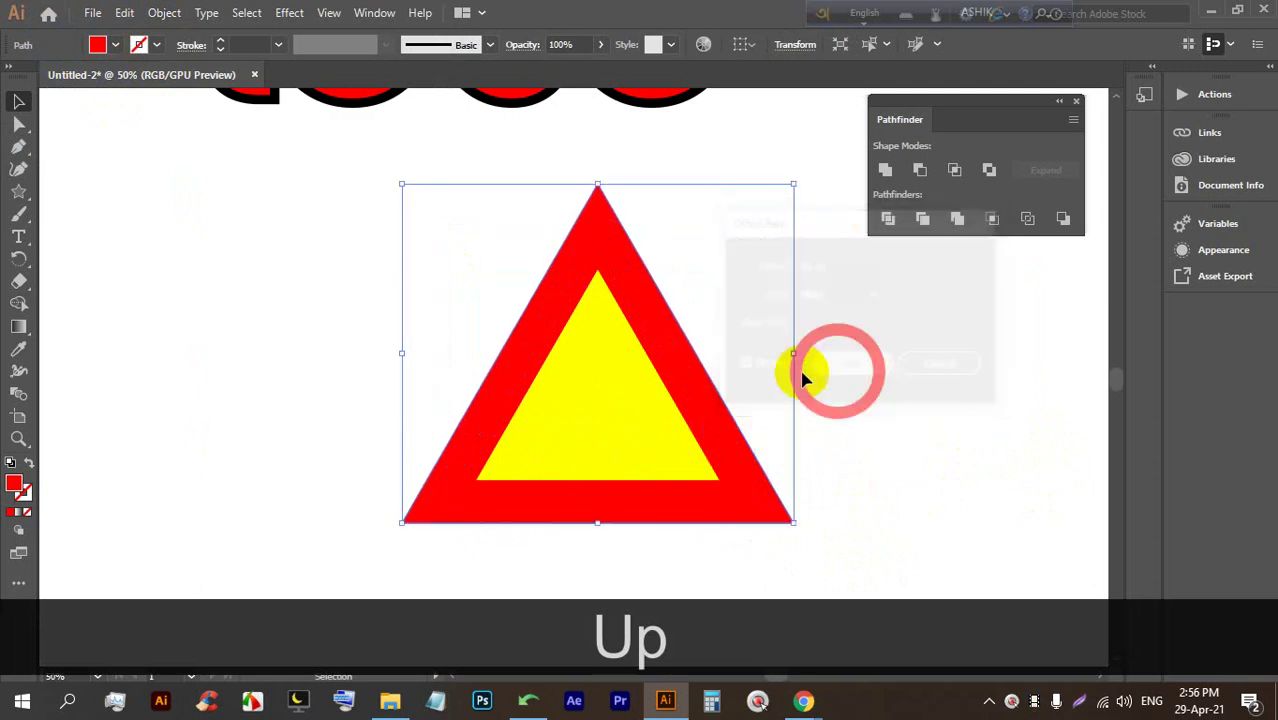
Fill the outermost triangle with black and deselect it
{"action": "left_click", "coordinate": [116, 45]}
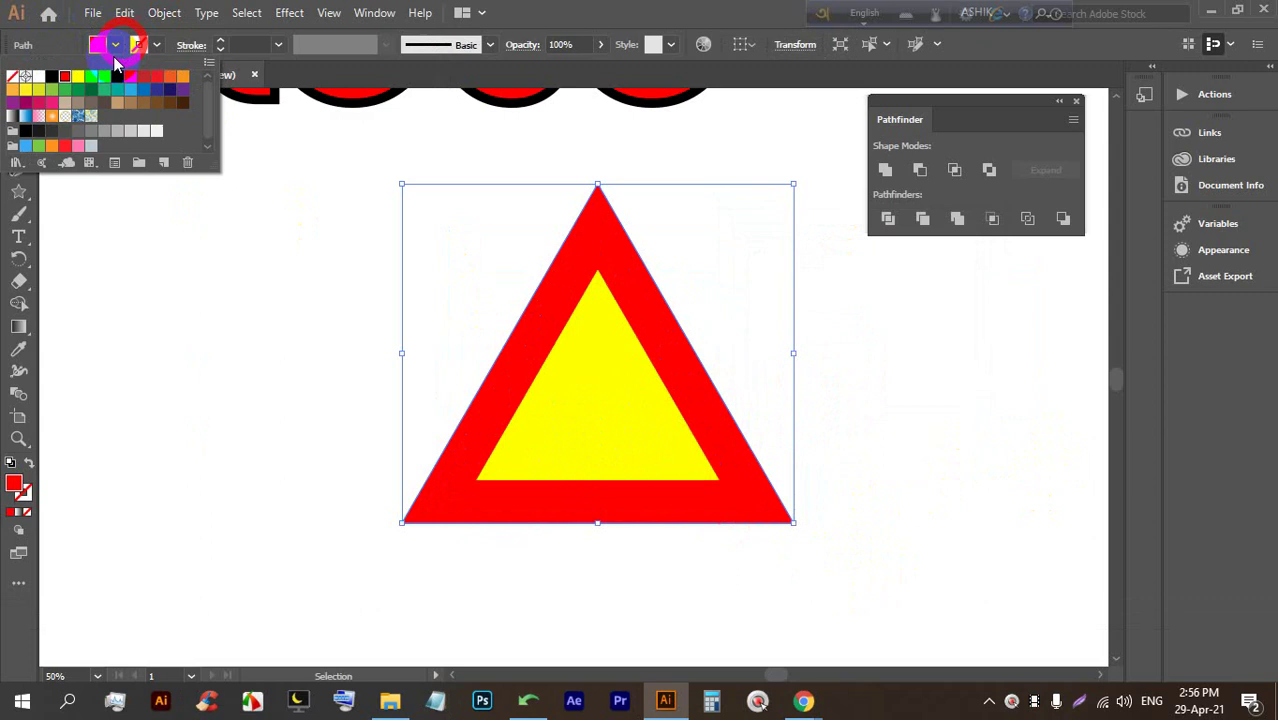
{"action": "left_click", "coordinate": [51, 77]}
{"action": "left_click", "coordinate": [174, 354]}
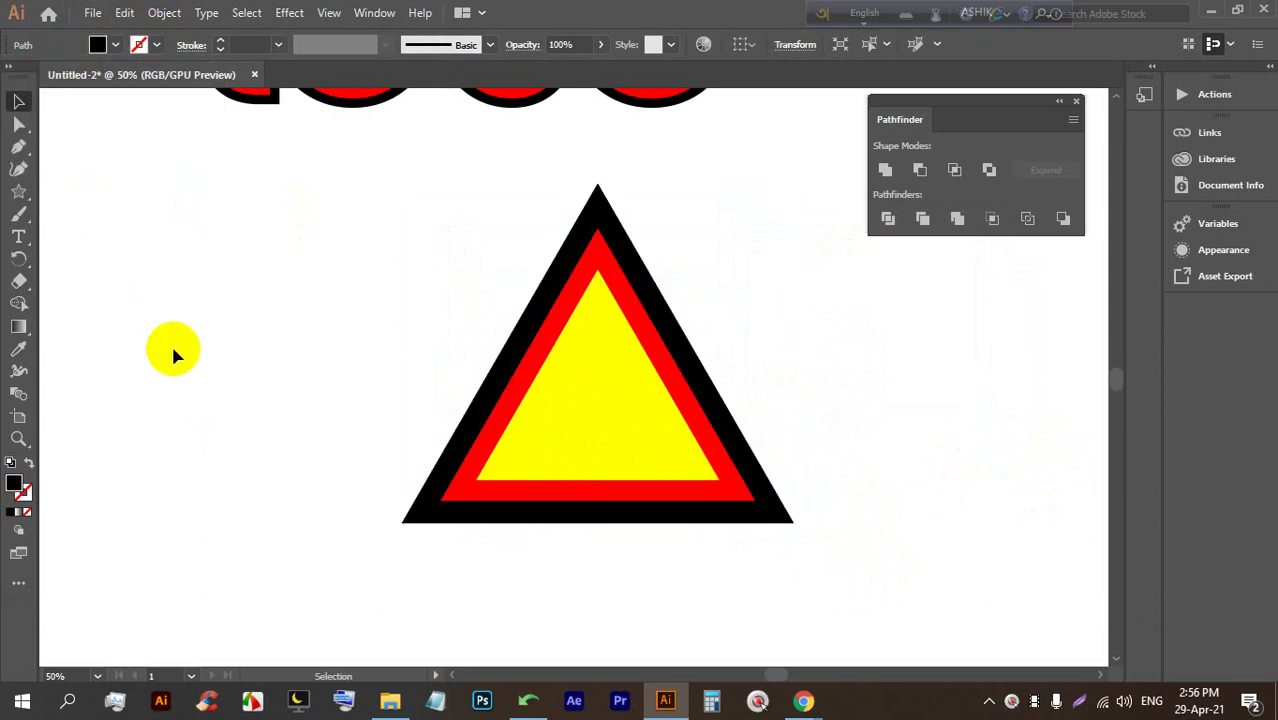
Create an inward Offset Path of -40 px with Miter joins on the yellow triangle
{"action": "scroll", "coordinate": [740, 415], "scroll_direction": "right", "scroll_amount": 2}
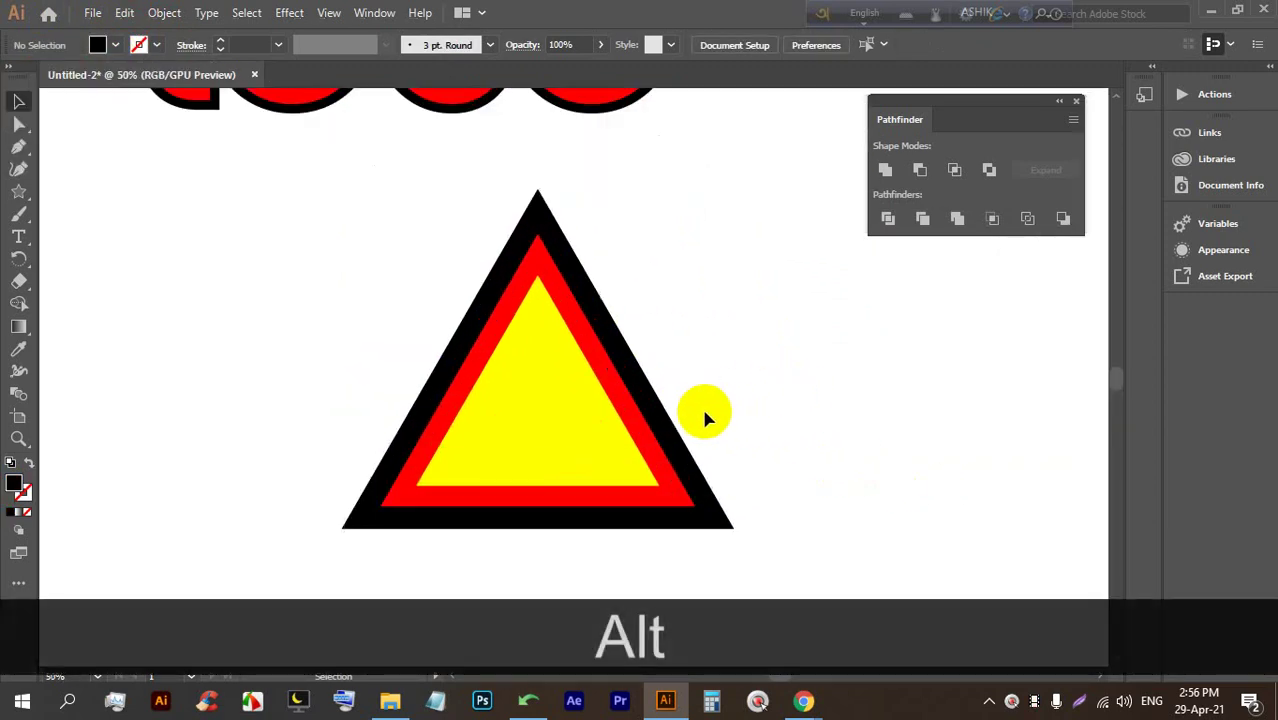
{"action": "scroll", "coordinate": [700, 450], "scroll_direction": "up", "scroll_amount": 1}
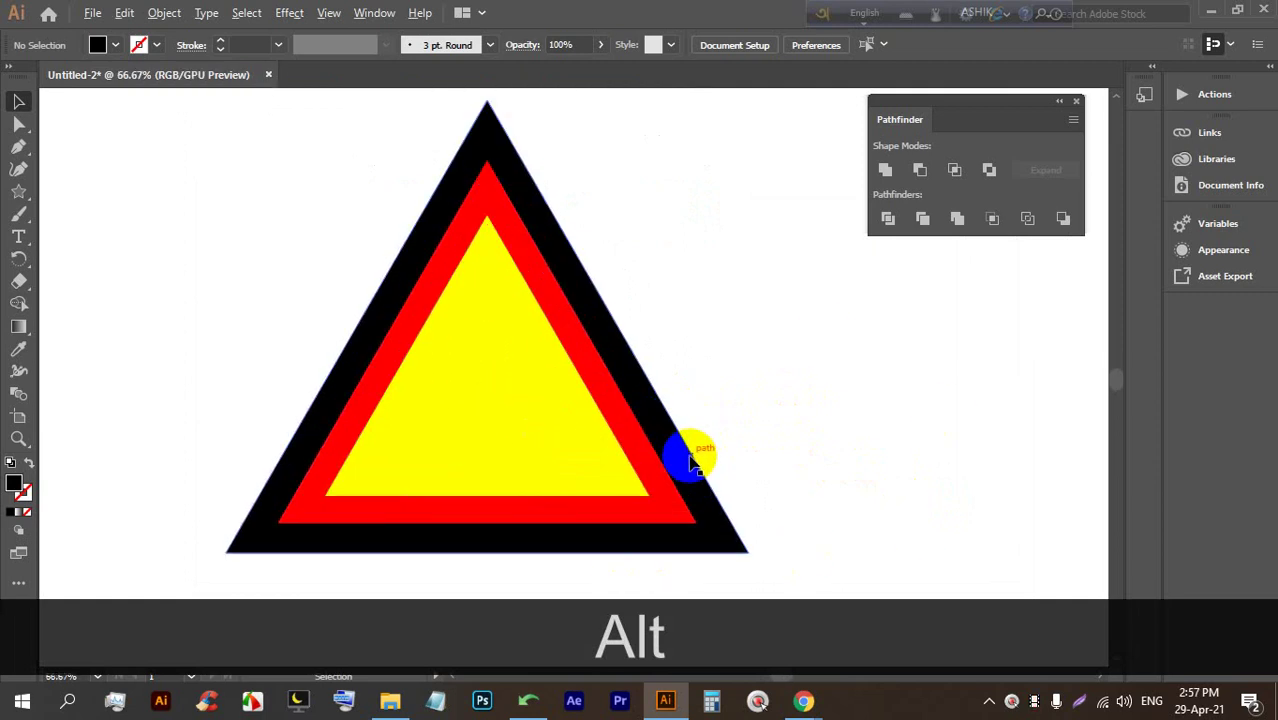
{"action": "scroll", "coordinate": [485, 305], "scroll_direction": "down", "scroll_amount": 1}
{"action": "left_click", "coordinate": [503, 358]}
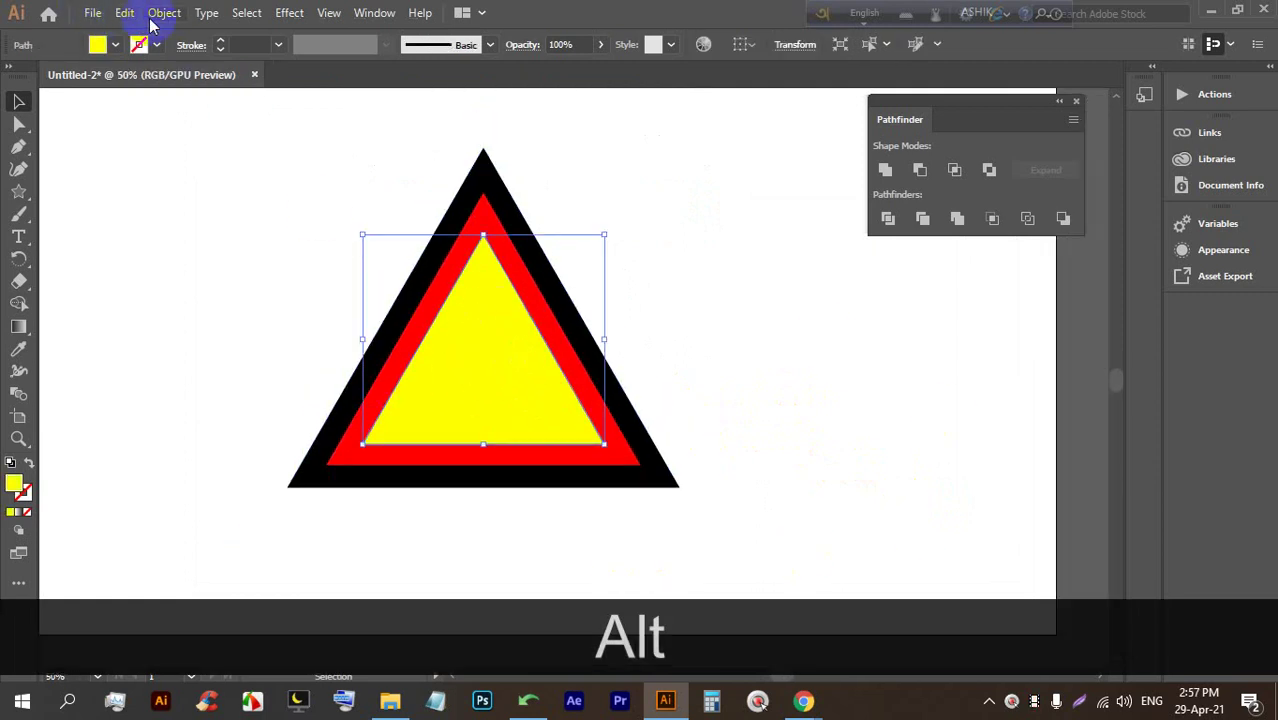
{"action": "left_click", "coordinate": [152, 18]}
{"action": "left_click", "coordinate": [265, 432]}
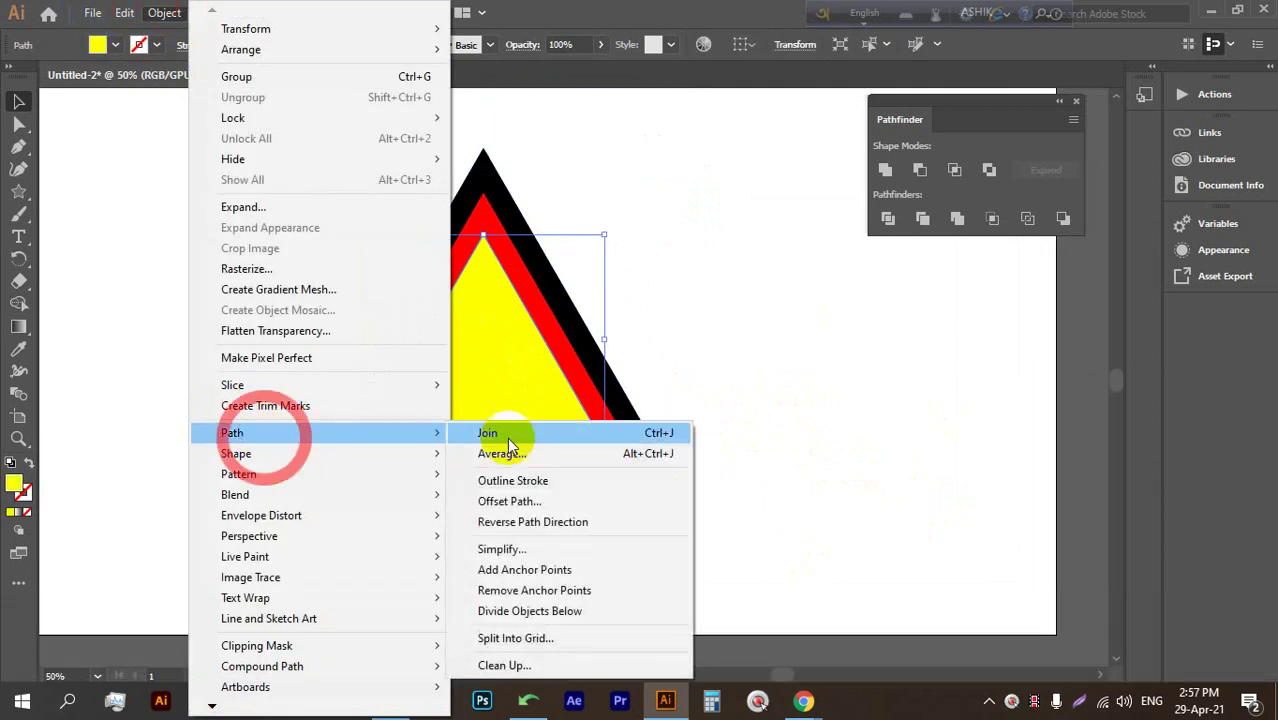
{"action": "left_click", "coordinate": [517, 502]}
{"action": "left_click", "coordinate": [742, 366]}
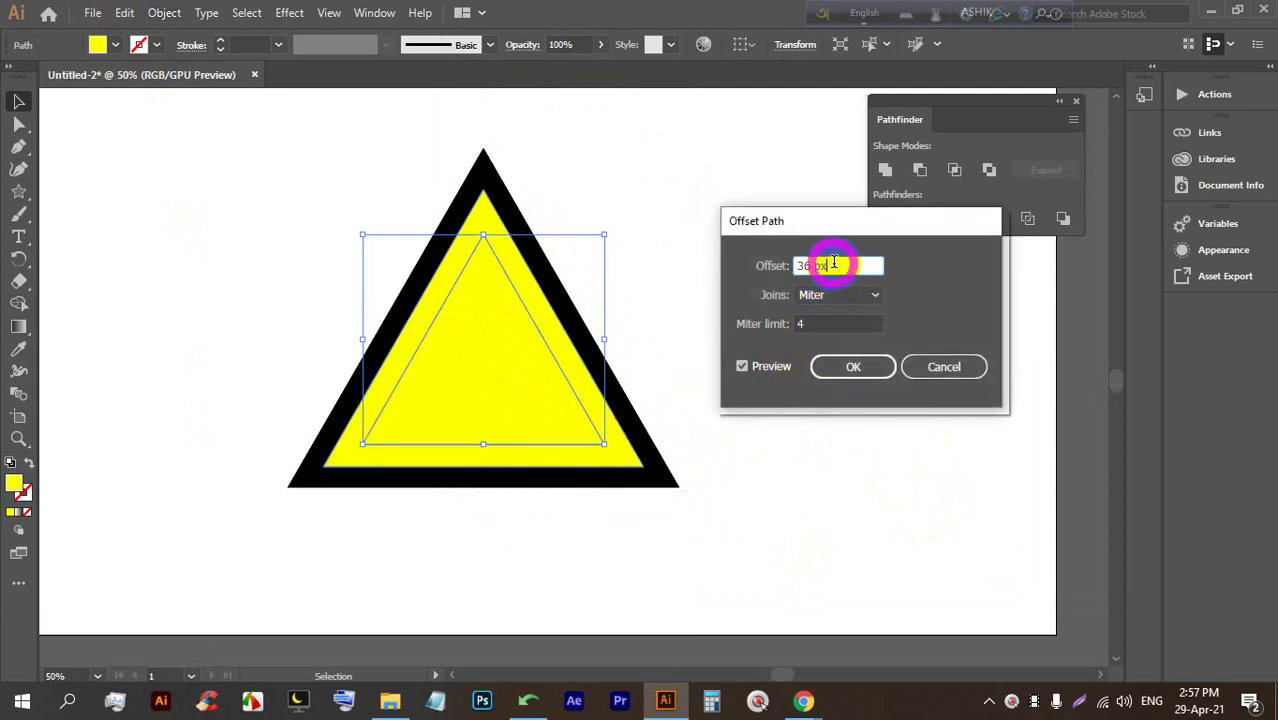
{"action": "key", "text": "Down"}
{"action": "key", "text": "Down"}
{"action": "key", "text": "Down"}
{"action": "key", "text": "Down"}
{"action": "key", "text": "Down"}
{"action": "key", "text": "Down"}
{"action": "key", "text": "Down"}
{"action": "key", "text": "Down"}
{"action": "key", "text": "Down"}
{"action": "key", "text": "Down"}
{"action": "key", "text": "Down"}
{"action": "key", "text": "Down"}
{"action": "key", "text": "Down"}
{"action": "key", "text": "Down"}
{"action": "key", "text": "Down"}
{"action": "key", "text": "Down"}
{"action": "key", "text": "Down"}
{"action": "key", "text": "Down"}
{"action": "key", "text": "Down"}
{"action": "key", "text": "Down"}
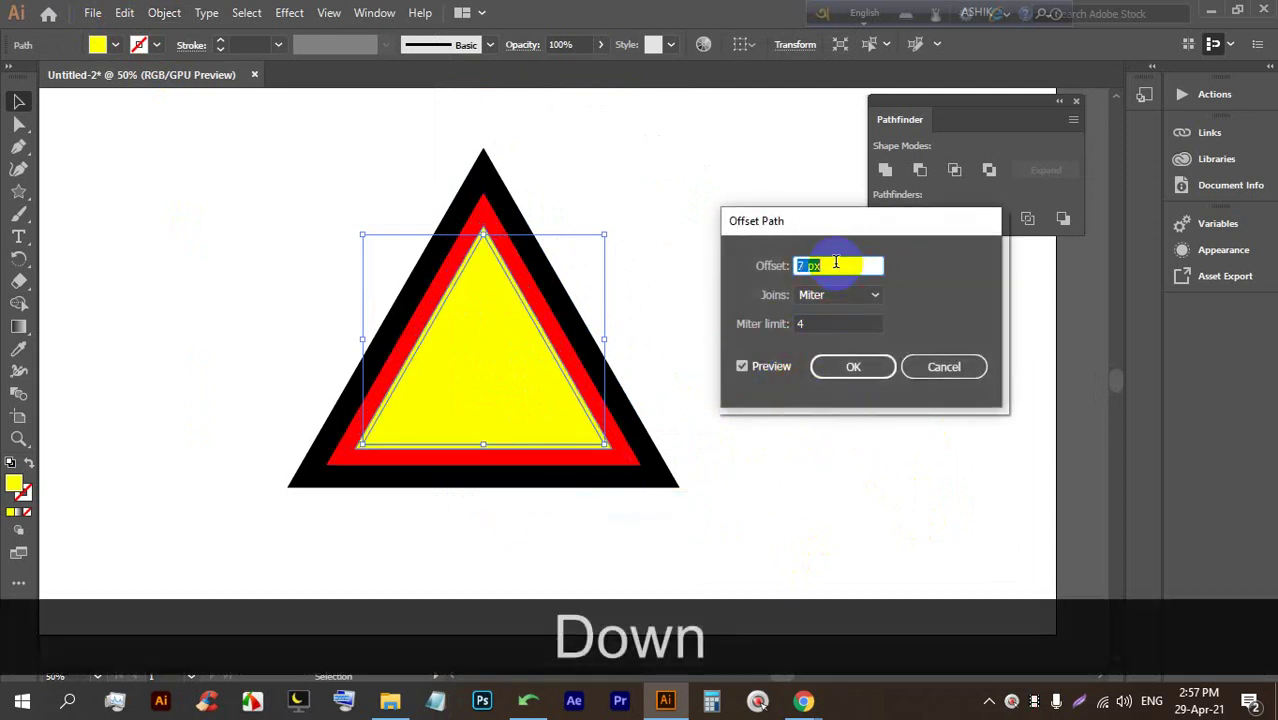
{"action": "key", "text": "Down"}
{"action": "key", "text": "Down"}
{"action": "key", "text": "Down"}
{"action": "key", "text": "Down"}
{"action": "key", "text": "Down"}
{"action": "key", "text": "Down"}
{"action": "key", "text": "Down"}
{"action": "key", "text": "Down"}
{"action": "key", "text": "Down"}
{"action": "key", "text": "Down"}
{"action": "key", "text": "Down"}
{"action": "key", "text": "Down"}
{"action": "key", "text": "Down"}
{"action": "key", "text": "Down"}
{"action": "key", "text": "Down"}
{"action": "key", "text": "Down"}
{"action": "key", "text": "Down"}
{"action": "key", "text": "Down"}
{"action": "key", "text": "Down"}
{"action": "key", "text": "Down"}
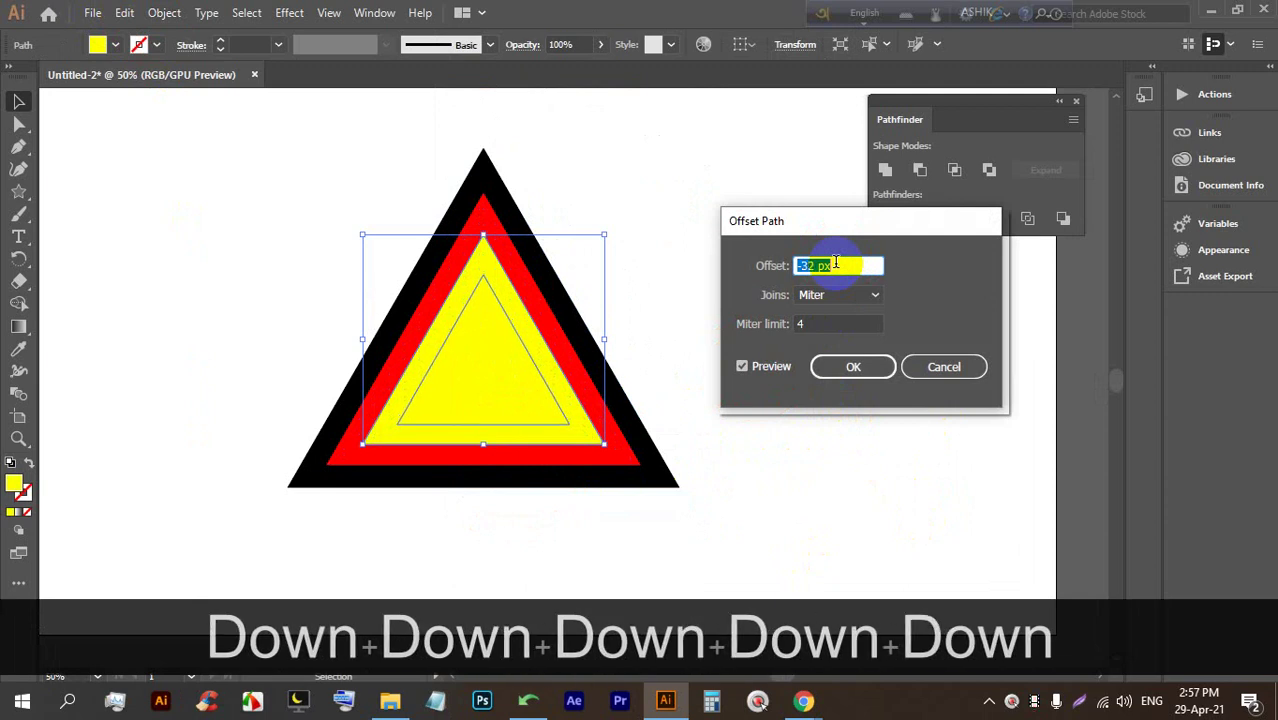
{"action": "key", "text": "Up"}
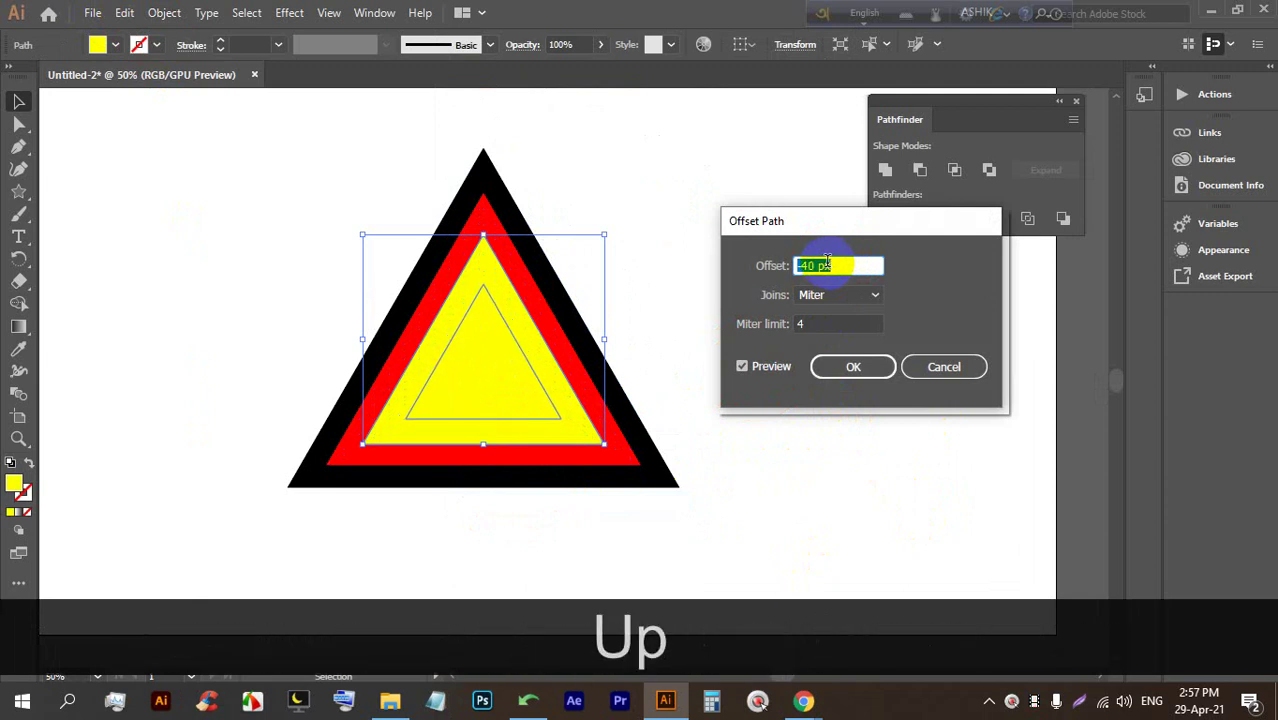
{"action": "left_click", "coordinate": [840, 365]}
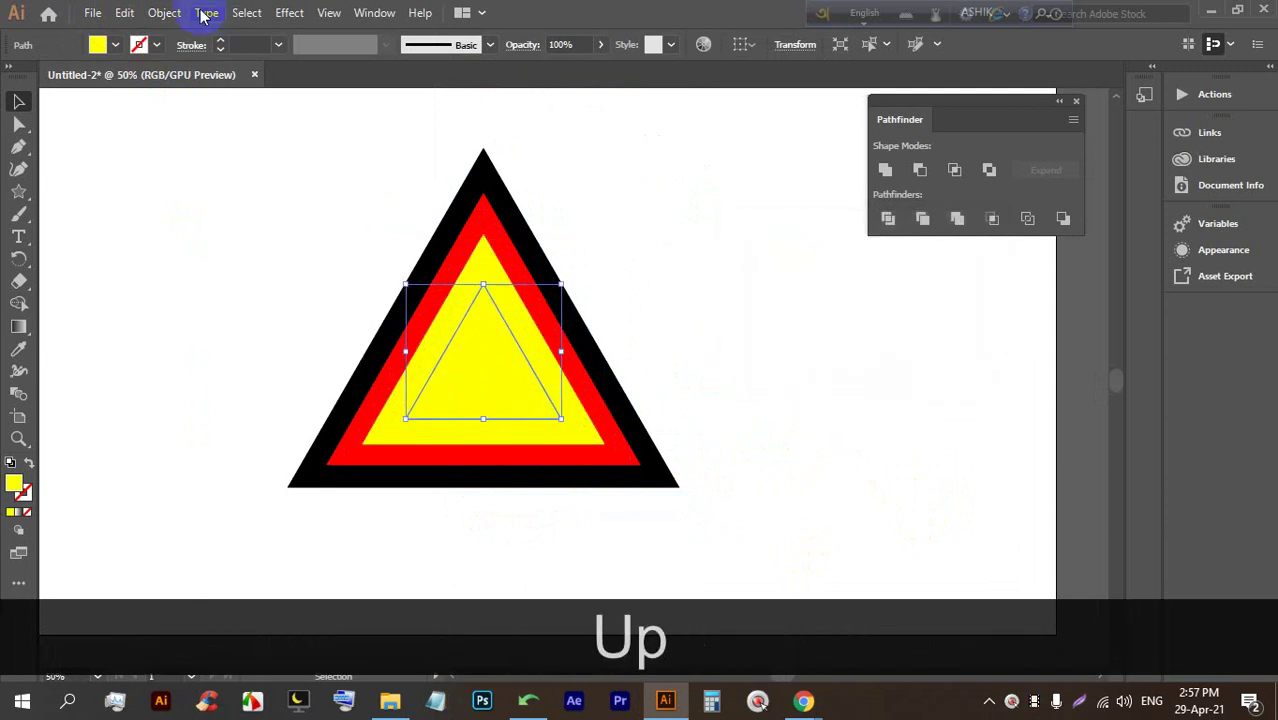
Fill the innermost triangle with white and deselect it
{"action": "left_click", "coordinate": [100, 44]}
{"action": "left_click", "coordinate": [44, 80]}
{"action": "key", "text": "Escape"}
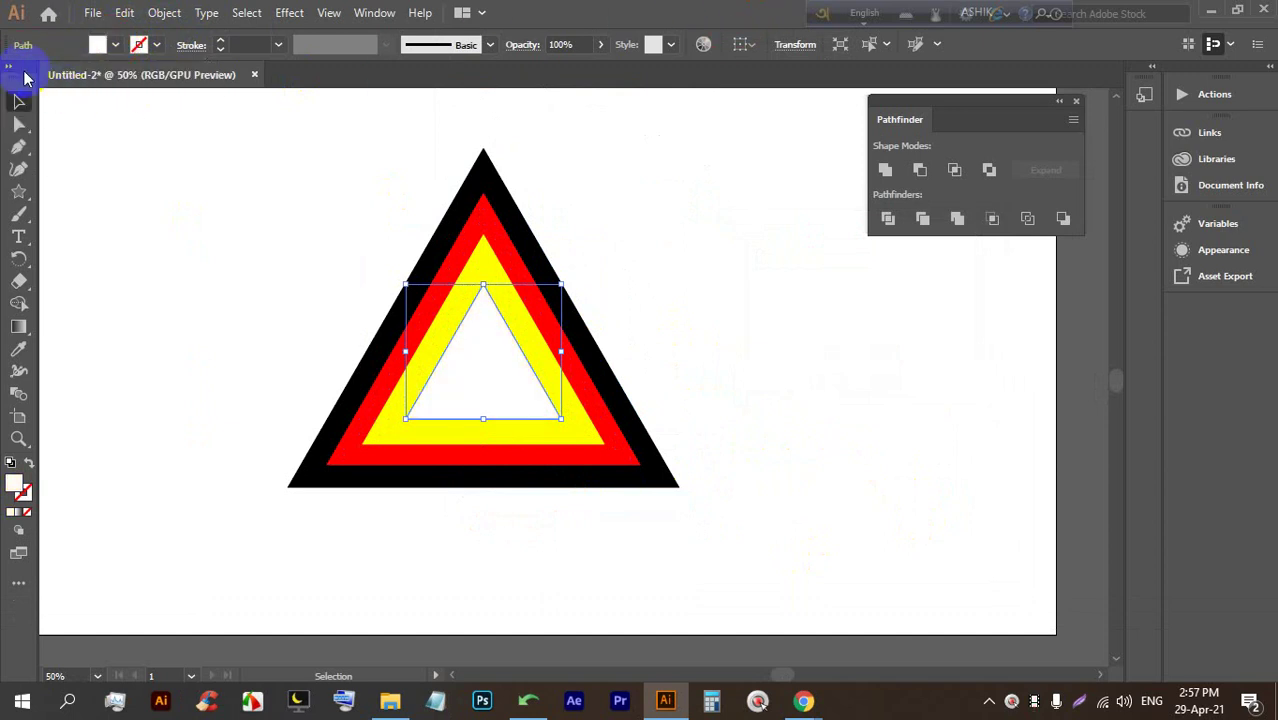
{"action": "left_click", "coordinate": [234, 202]}
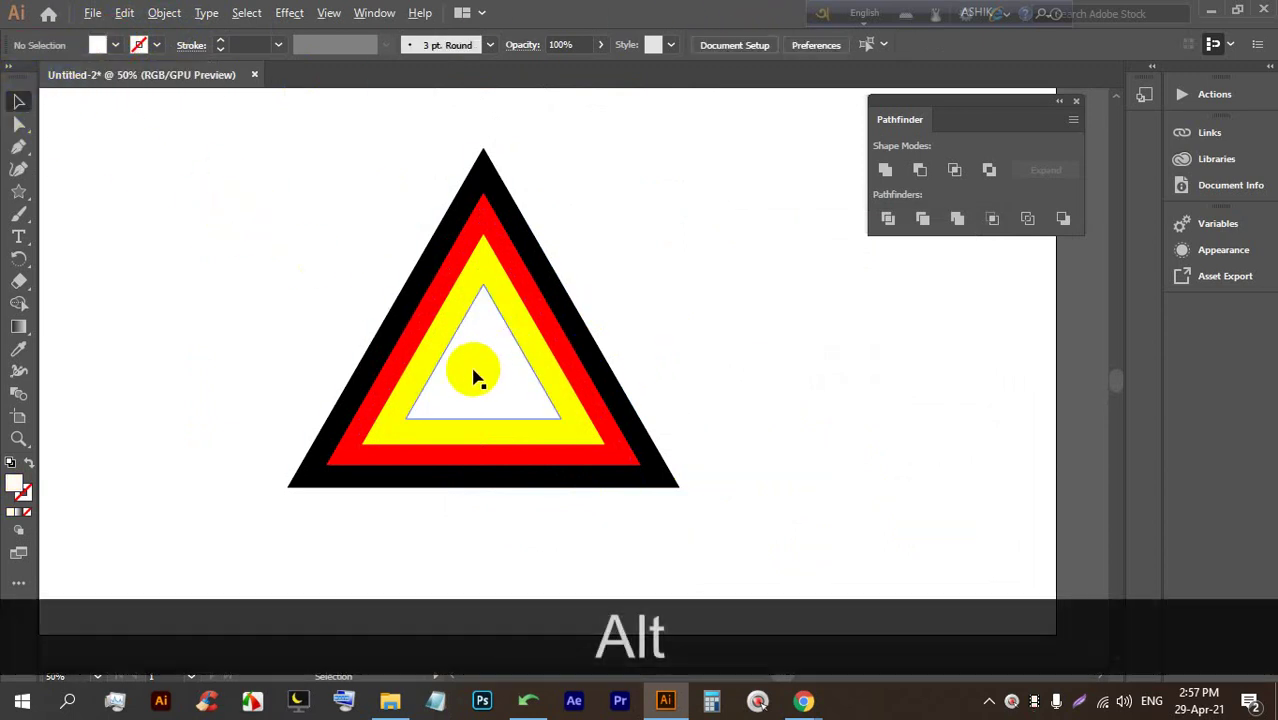
Examine the nested triangle up close, selecting its individual coloured layers and the whole stack
{"action": "scroll", "coordinate": [476, 368], "scroll_direction": "up", "scroll_amount": 2, "text": "alt"}
{"action": "left_click", "coordinate": [499, 349]}
{"action": "left_click", "coordinate": [124, 12]}
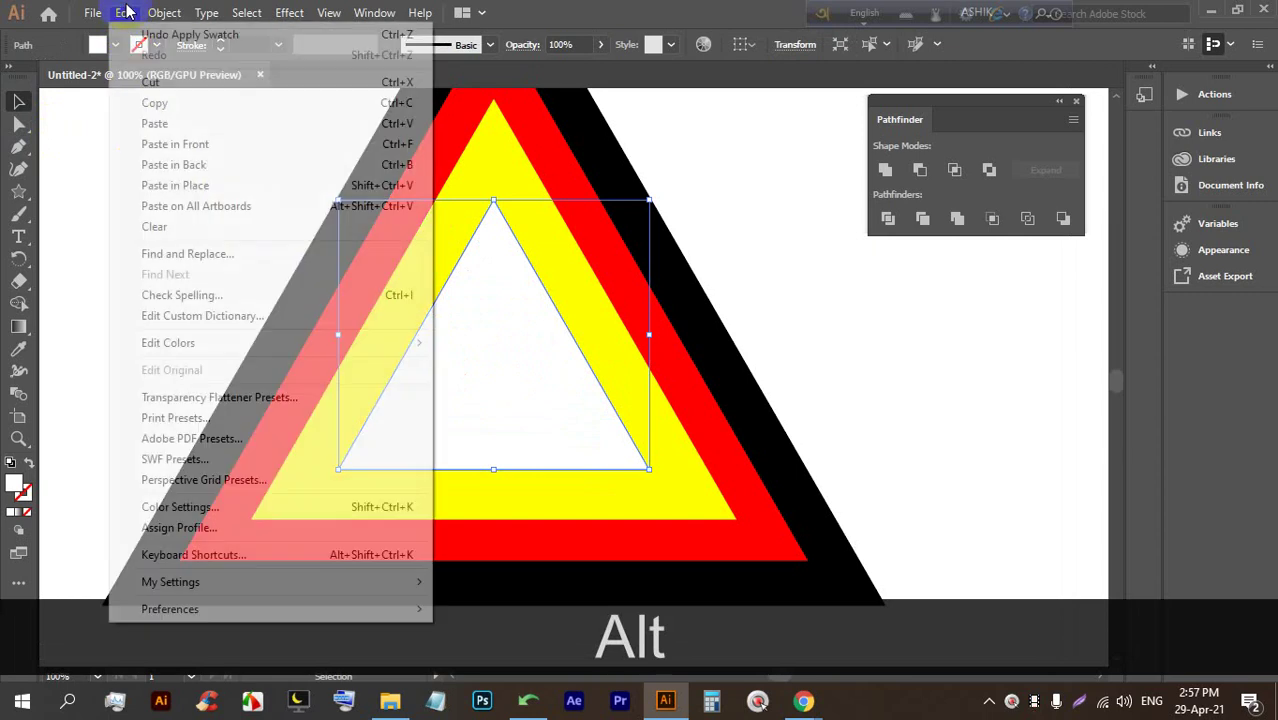
{"action": "left_click", "coordinate": [980, 428]}
{"action": "scroll", "coordinate": [628, 422], "scroll_direction": "down", "scroll_amount": 2, "text": "alt"}
{"action": "left_click", "coordinate": [542, 405]}
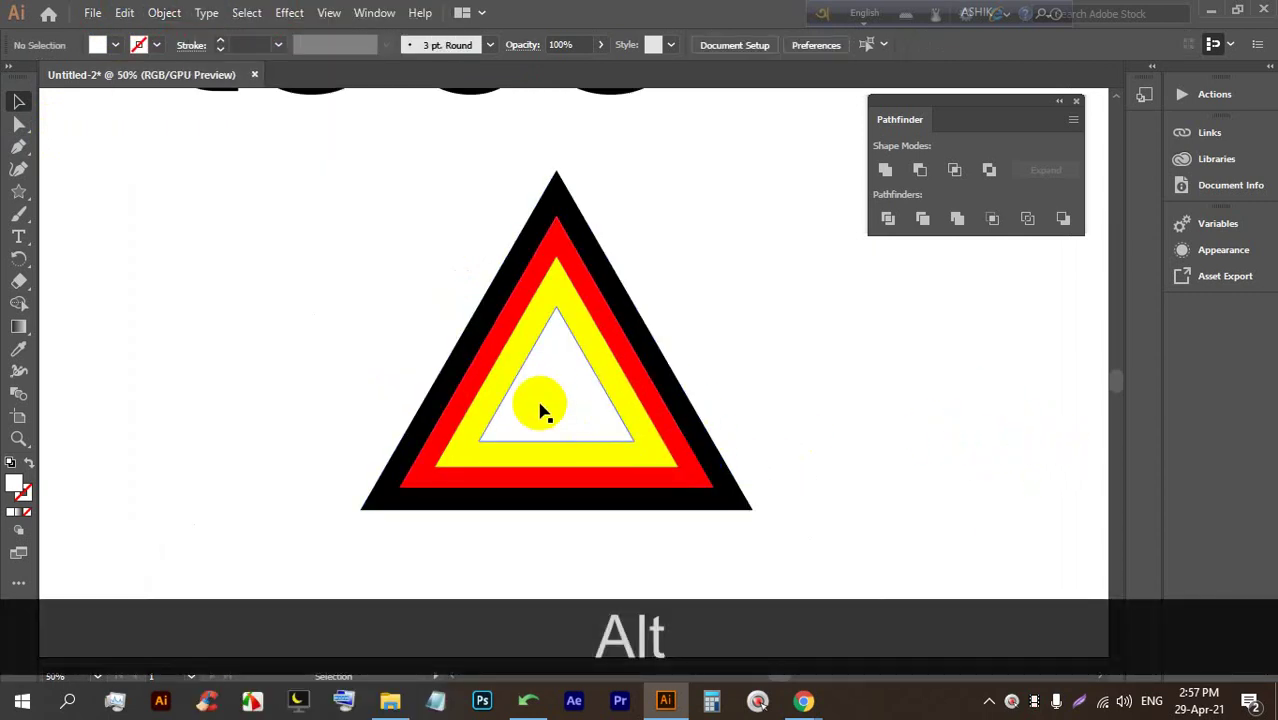
{"action": "left_click", "coordinate": [655, 422]}
{"action": "left_click", "coordinate": [678, 432]}
{"action": "left_click", "coordinate": [708, 450]}
{"action": "left_click", "coordinate": [905, 521]}
{"action": "left_click_drag", "start_coordinate": [905, 521], "coordinate": [351, 337]}
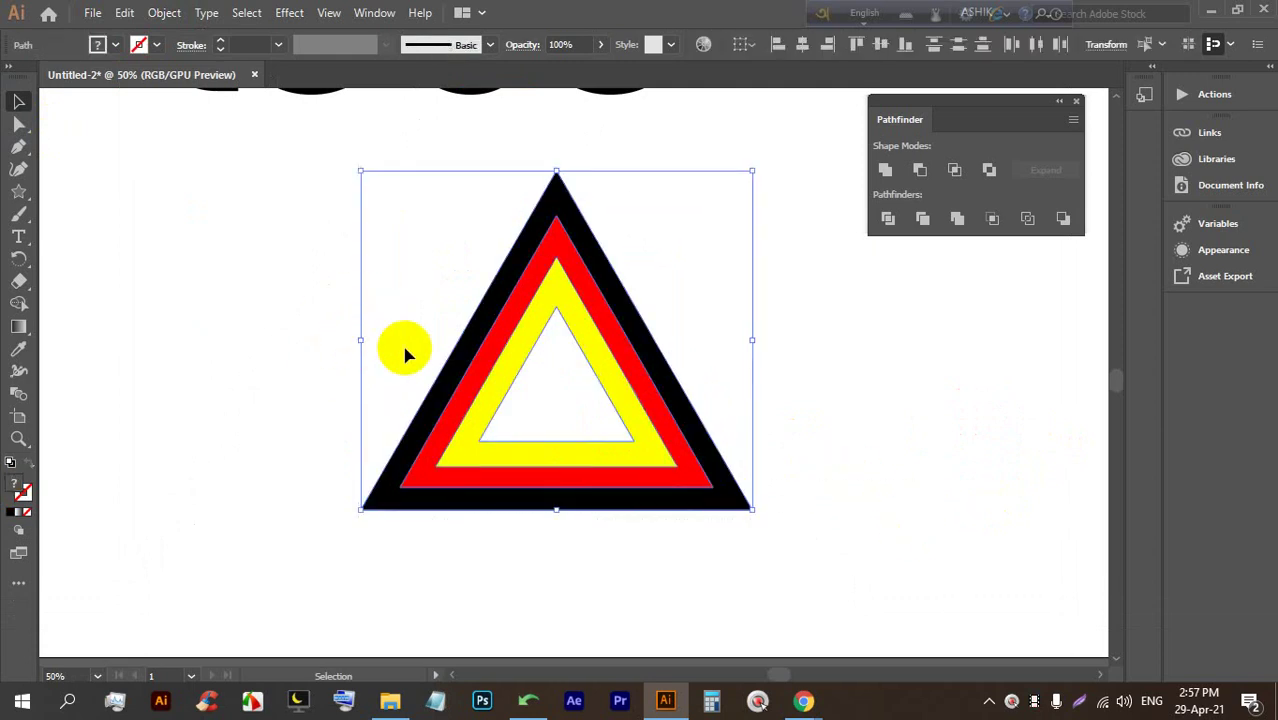
Move the nested triangle to the right off the artboard and the LOGO lettering down fully onto the artboard
{"action": "scroll", "coordinate": [405, 355], "scroll_direction": "down", "scroll_amount": 2}
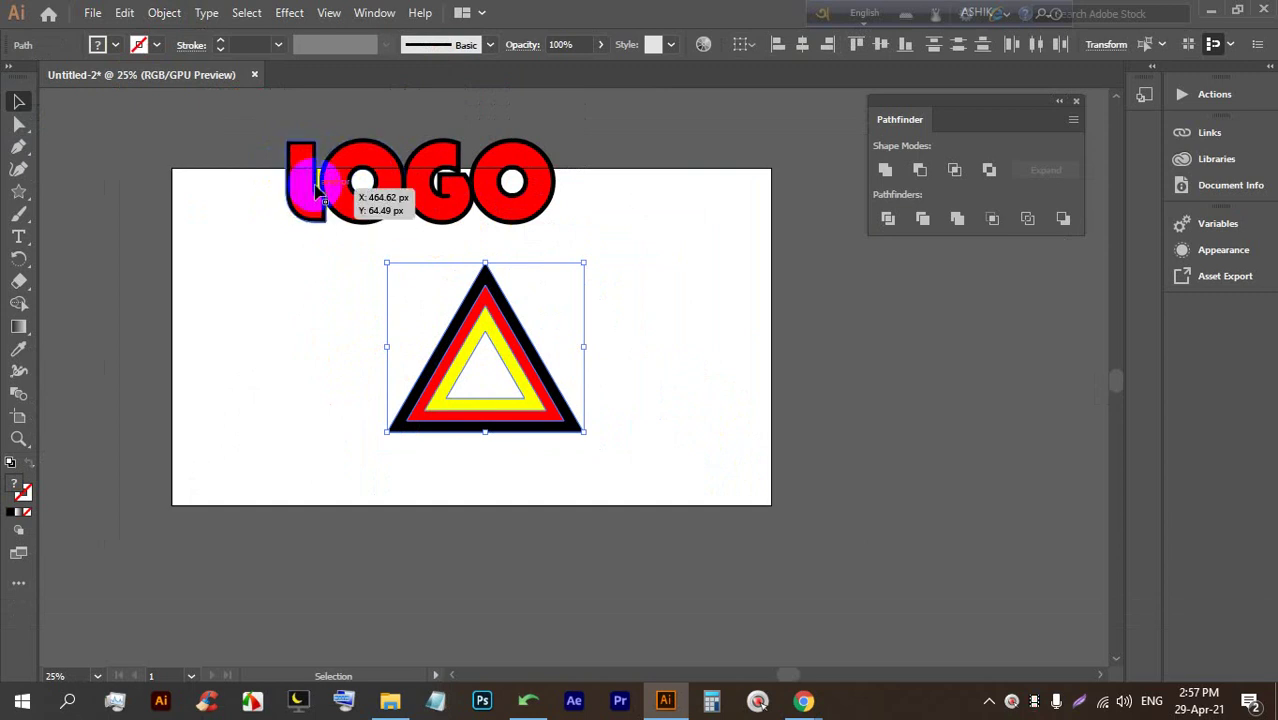
{"action": "left_click", "coordinate": [571, 443]}
{"action": "left_click", "coordinate": [550, 385]}
{"action": "left_click_drag", "start_coordinate": [552, 380], "coordinate": [893, 371]}
{"action": "left_click_drag", "start_coordinate": [419, 317], "coordinate": [242, 100]}
{"action": "left_click_drag", "start_coordinate": [420, 280], "coordinate": [408, 458]}
{"action": "left_click", "coordinate": [540, 552]}
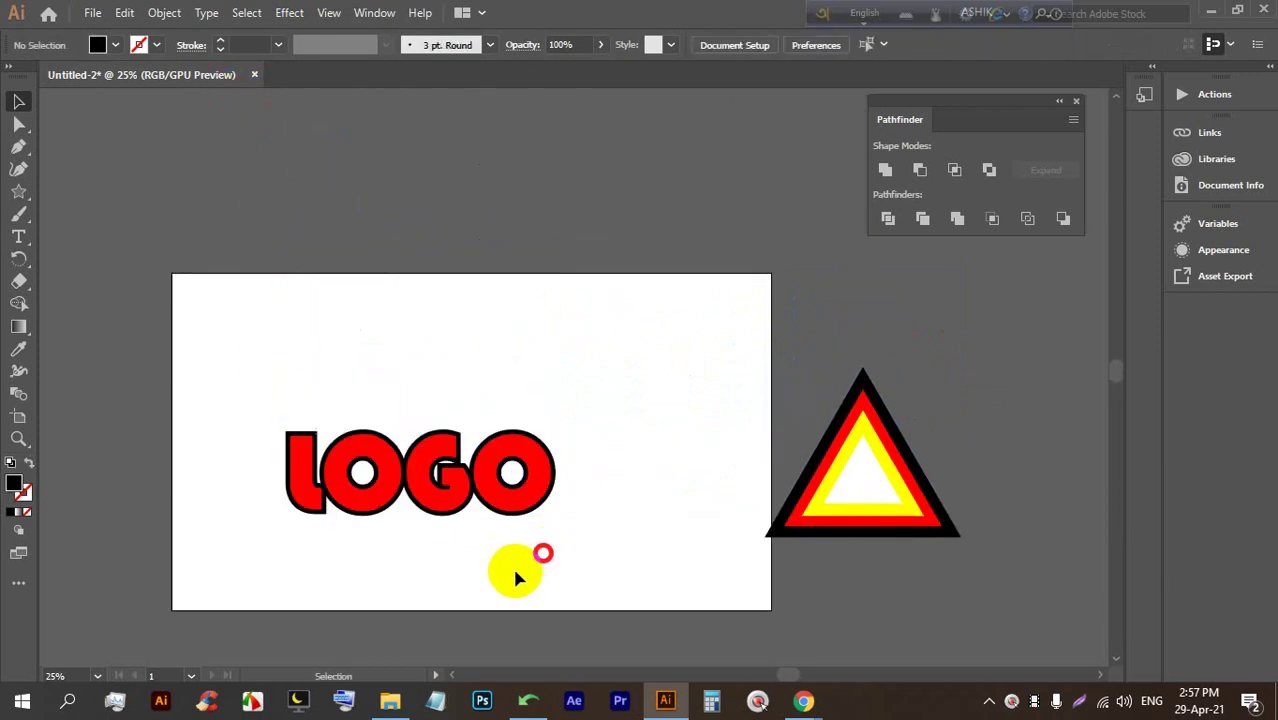
Fill the innermost shapes of all four LOGO letters with white and deselect them
{"action": "scroll", "coordinate": [412, 536], "scroll_direction": "up", "scroll_amount": 2}
{"action": "left_click_drag", "start_coordinate": [435, 512], "coordinate": [465, 462]}
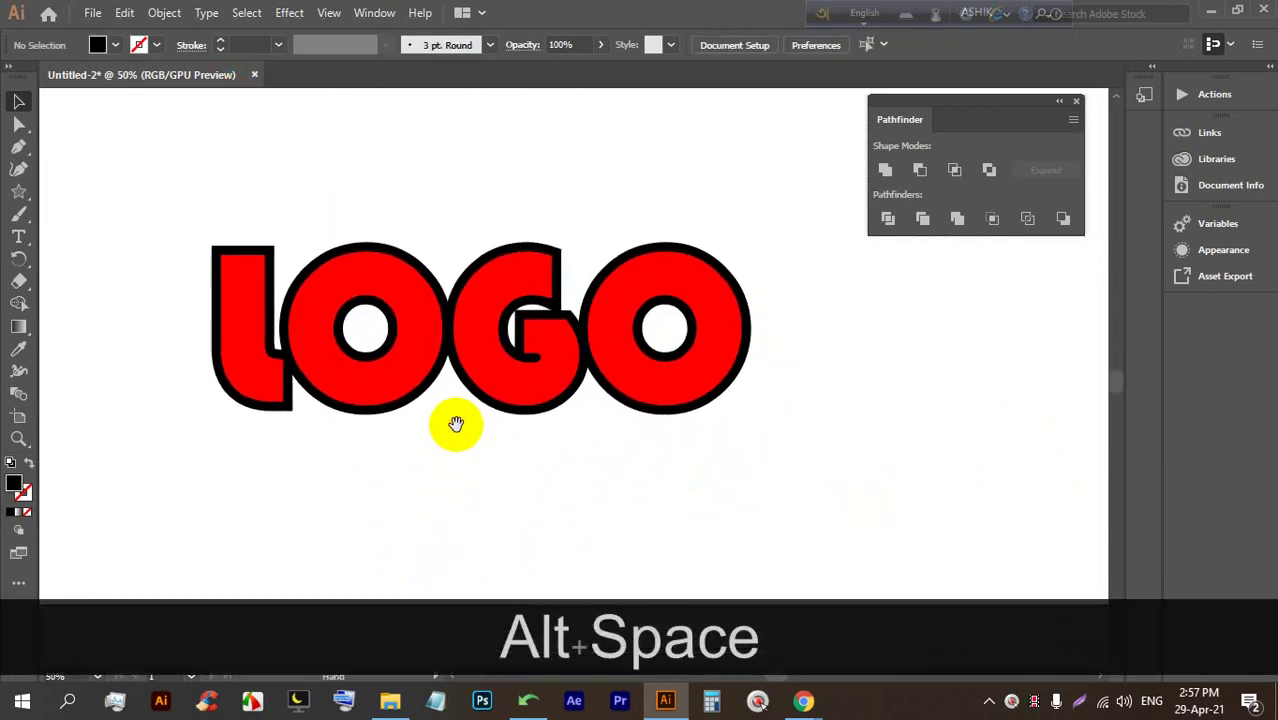
{"action": "left_click", "coordinate": [420, 320]}
{"action": "left_click", "coordinate": [462, 314], "text": "shift"}
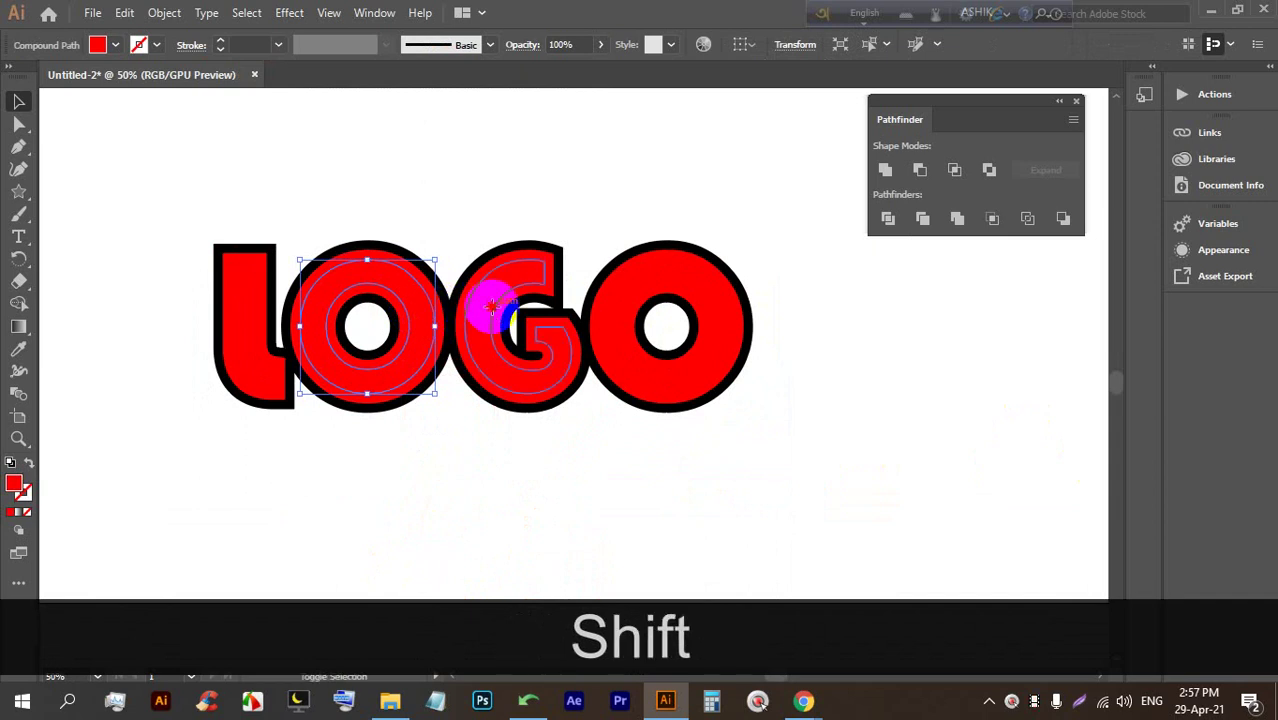
{"action": "left_click", "coordinate": [680, 306], "text": "shift"}
{"action": "left_click", "coordinate": [240, 295], "text": "shift"}
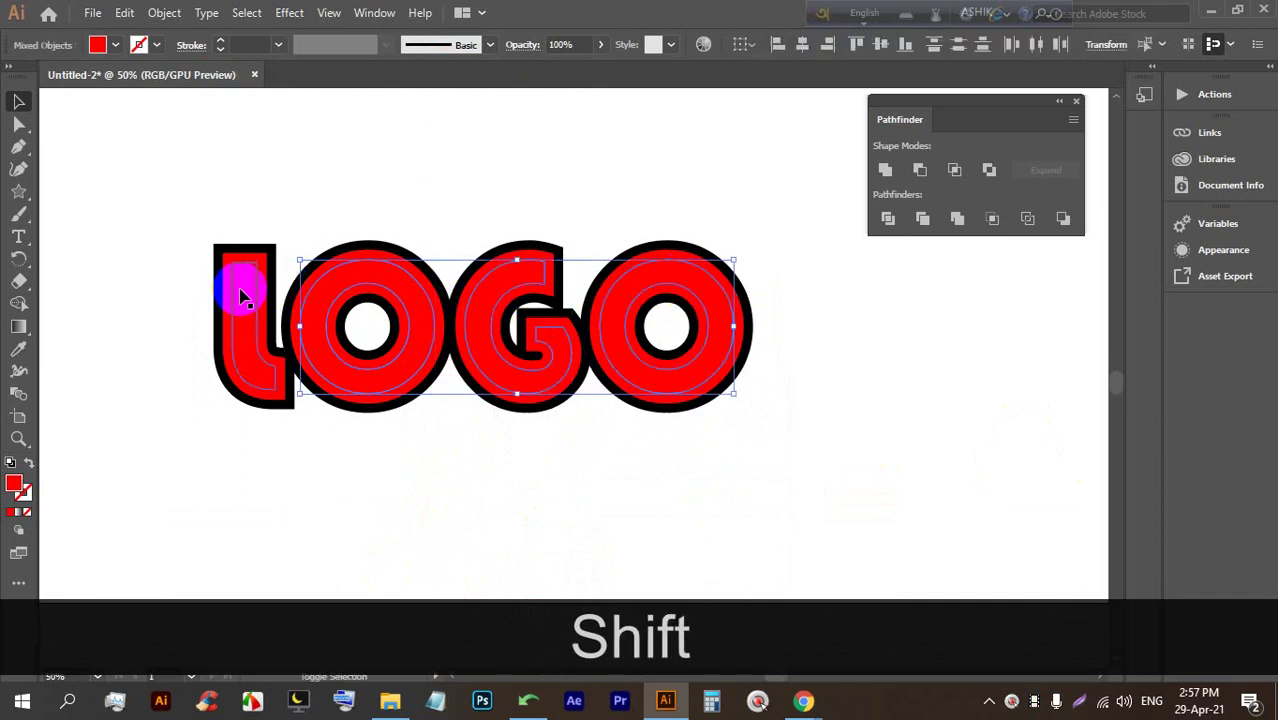
{"action": "left_click", "coordinate": [115, 47]}
{"action": "left_click", "coordinate": [40, 76]}
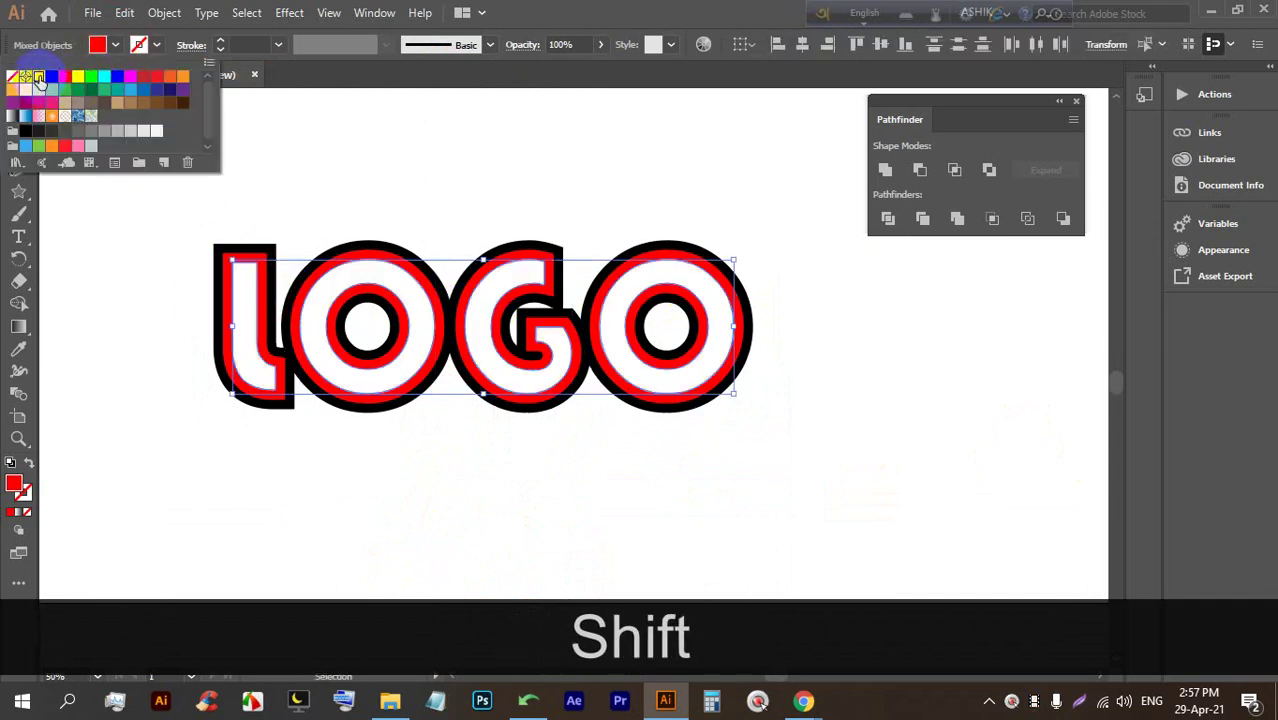
{"action": "left_click", "coordinate": [166, 362]}
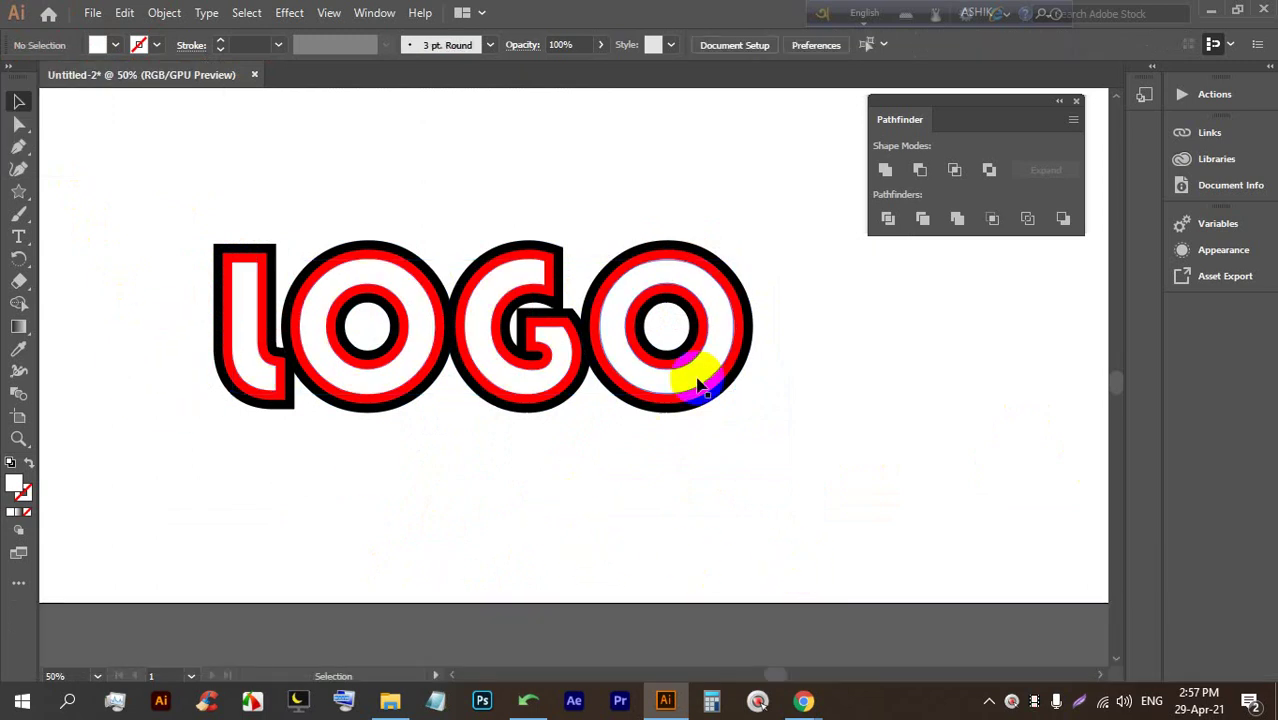
Try yellow, orange, pink and black fills on the innermost shapes of the four LOGO letters
{"action": "left_click", "coordinate": [484, 309]}
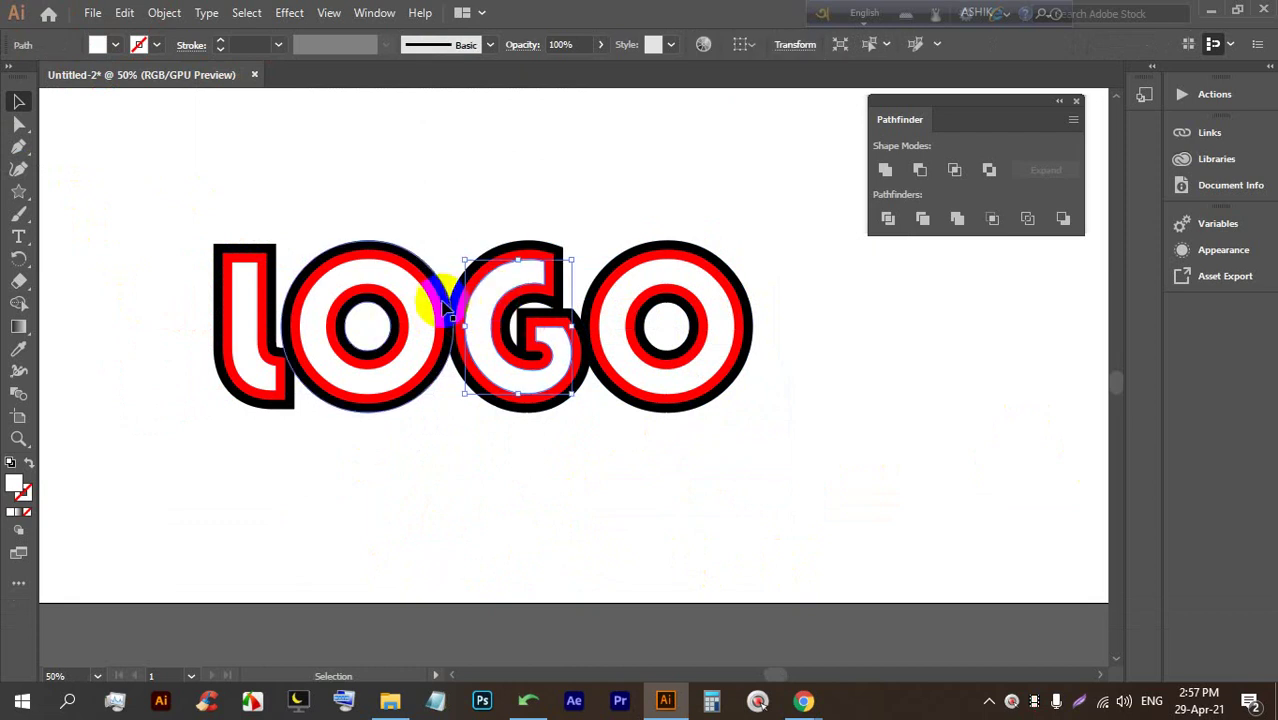
{"action": "key", "text": "shift"}
{"action": "left_click", "coordinate": [419, 318], "text": "shift"}
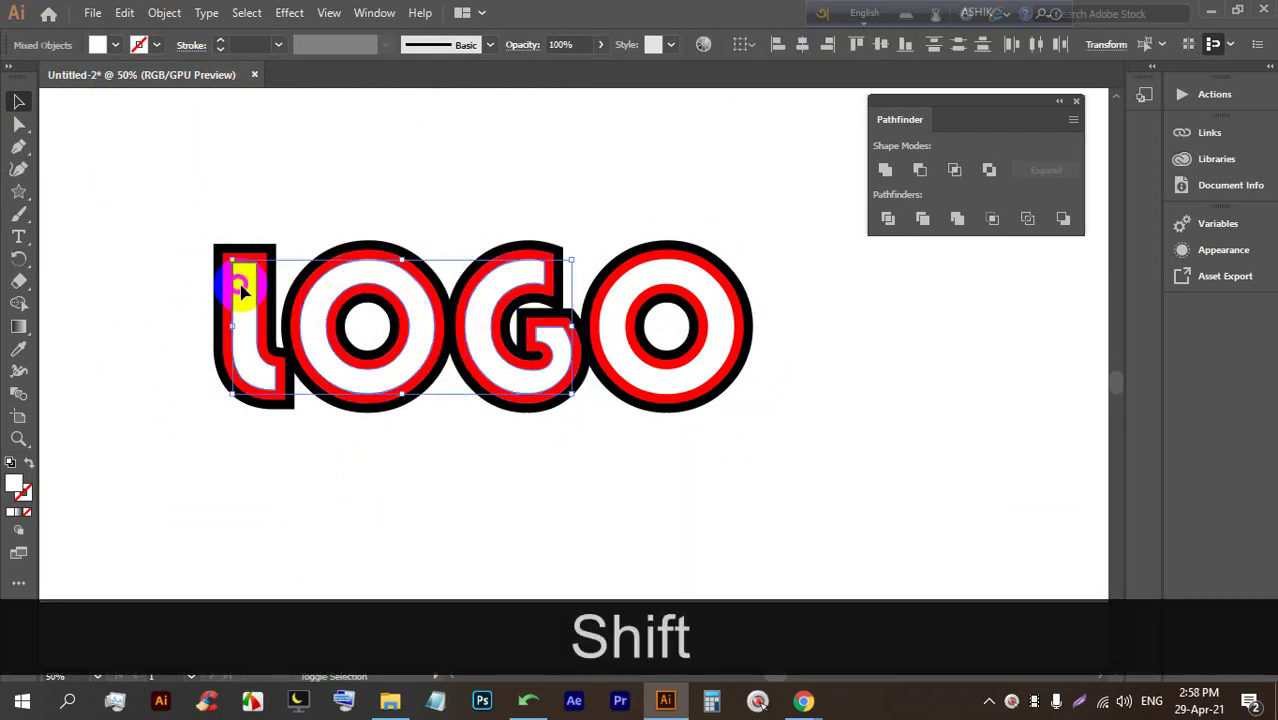
{"action": "left_click", "coordinate": [633, 271], "text": "shift"}
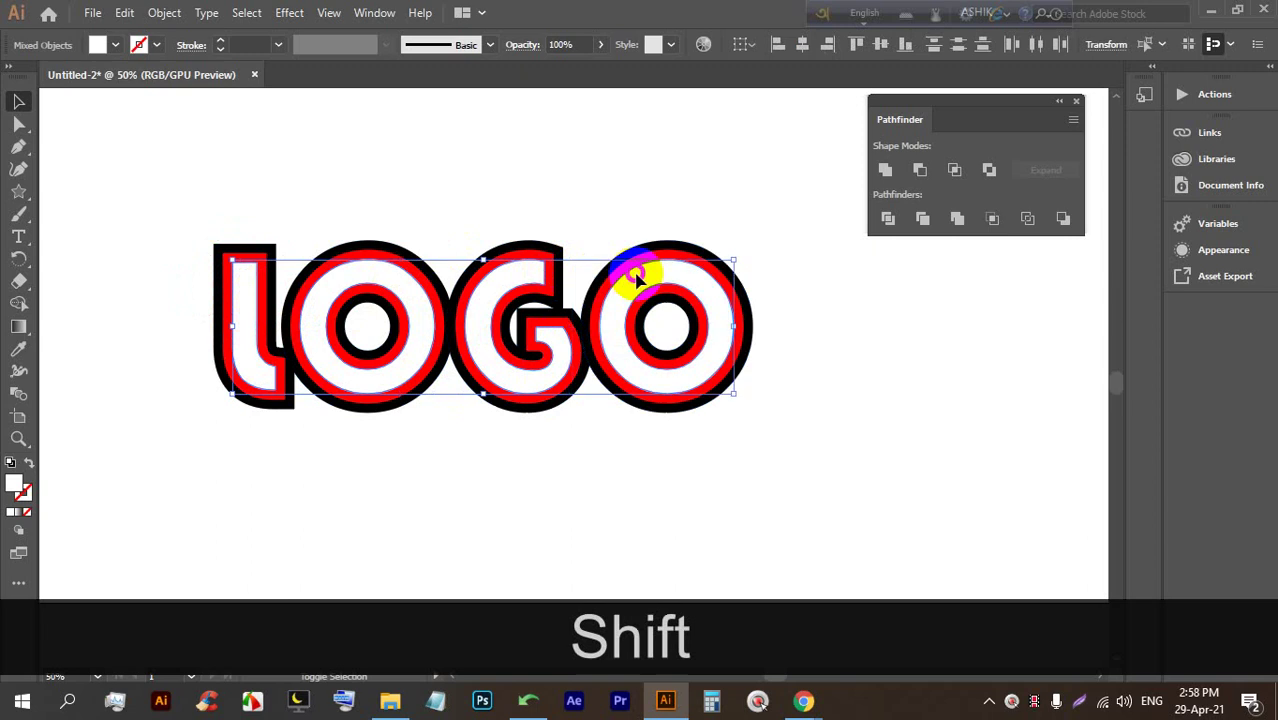
{"action": "left_click", "coordinate": [116, 45]}
{"action": "left_click", "coordinate": [78, 78]}
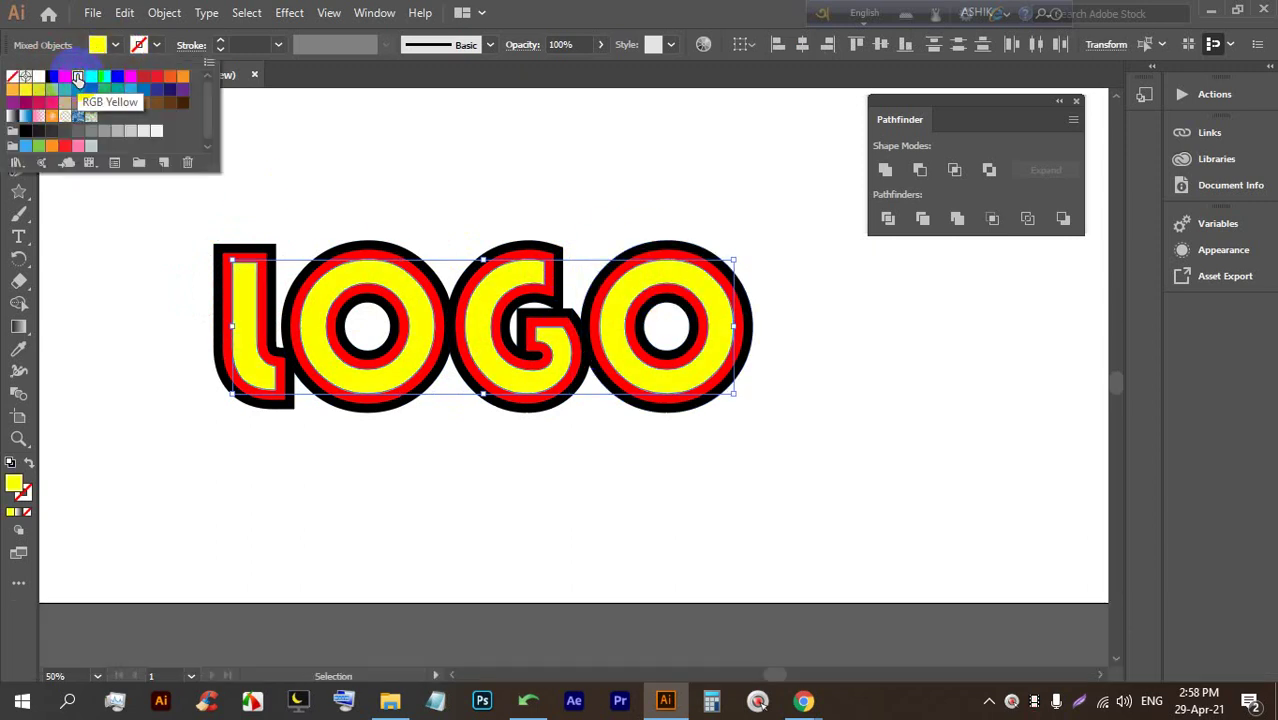
{"action": "left_click", "coordinate": [179, 79]}
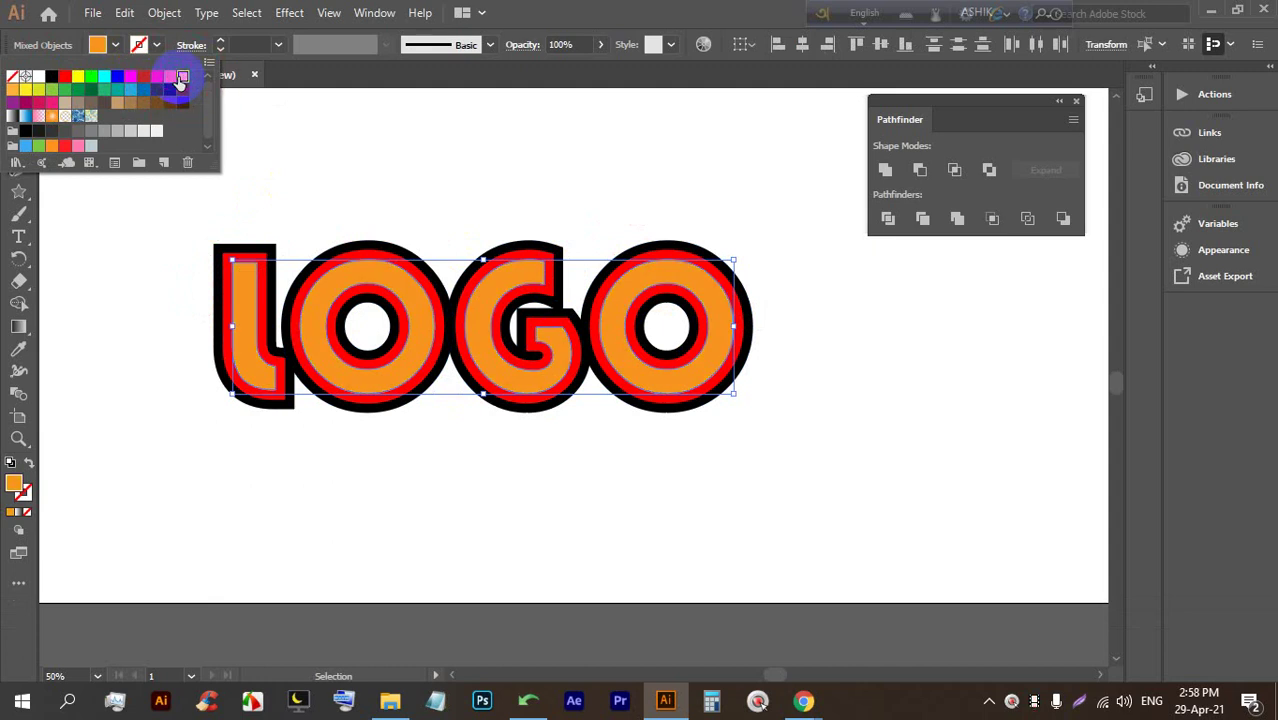
{"action": "left_click", "coordinate": [53, 103]}
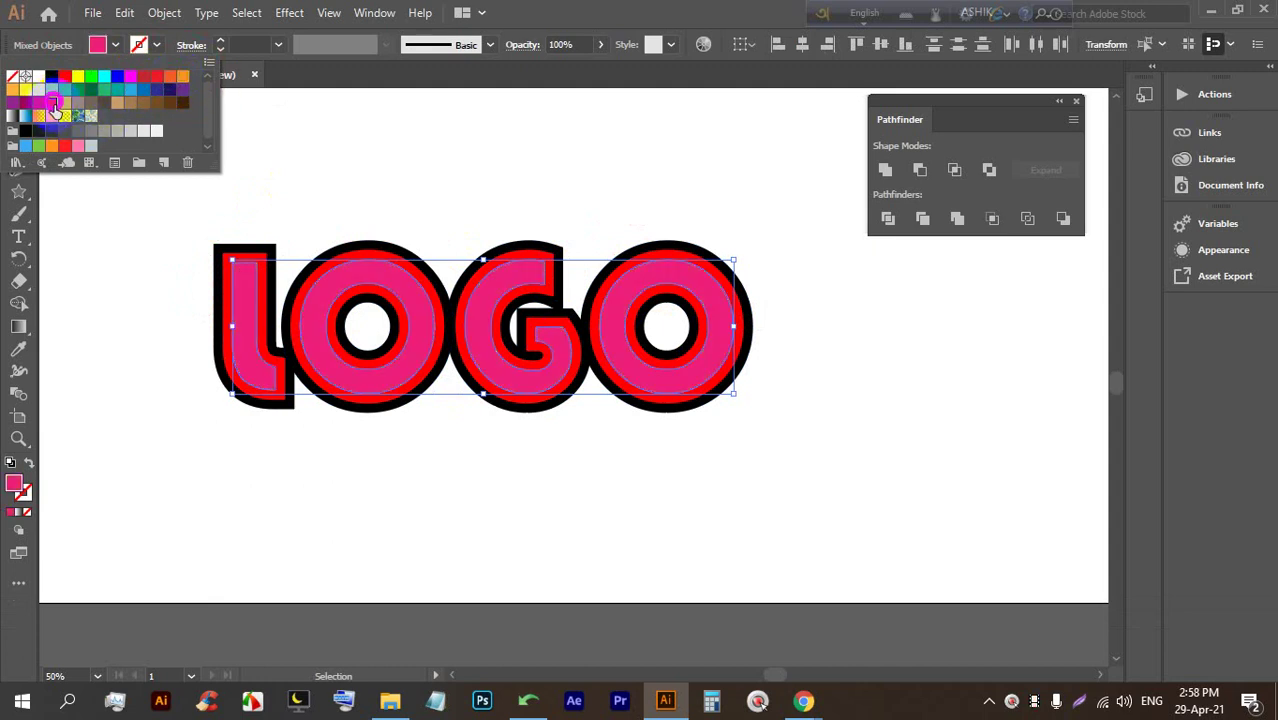
{"action": "left_click", "coordinate": [78, 77]}
{"action": "left_click", "coordinate": [25, 130]}
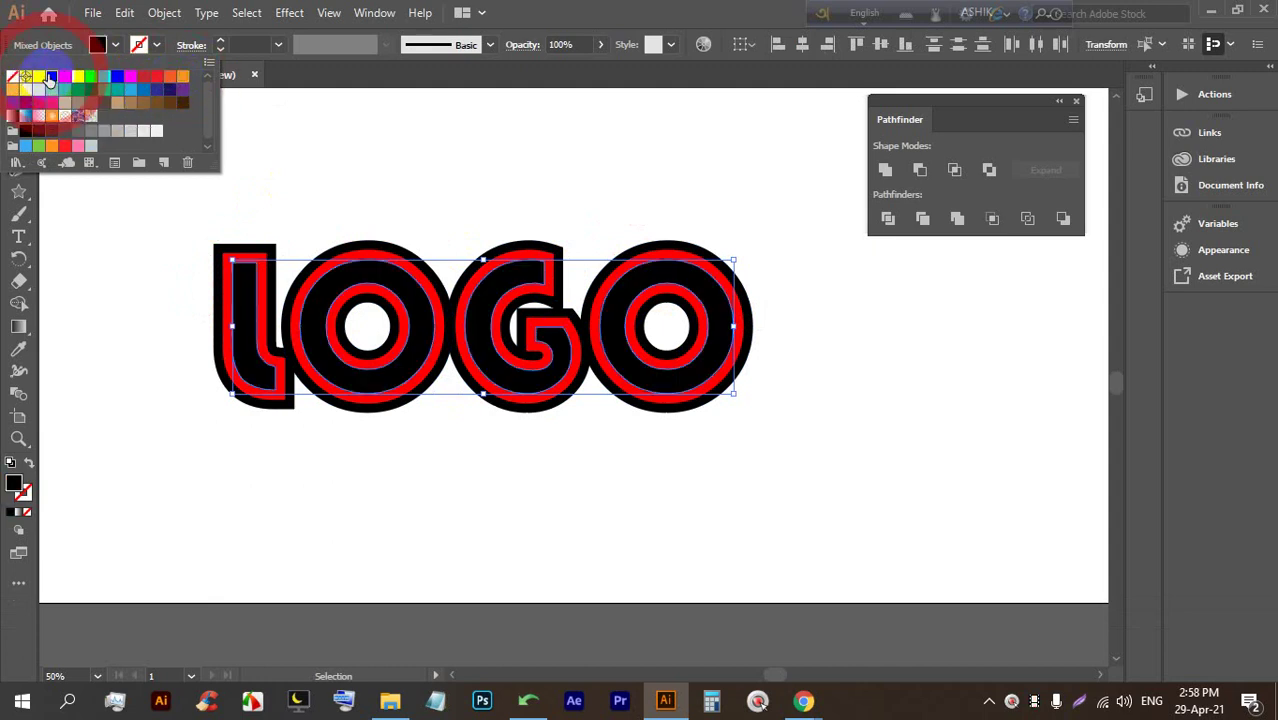
{"action": "left_click", "coordinate": [553, 495]}
{"action": "scroll", "coordinate": [485, 365], "scroll_direction": "up", "scroll_amount": 2}
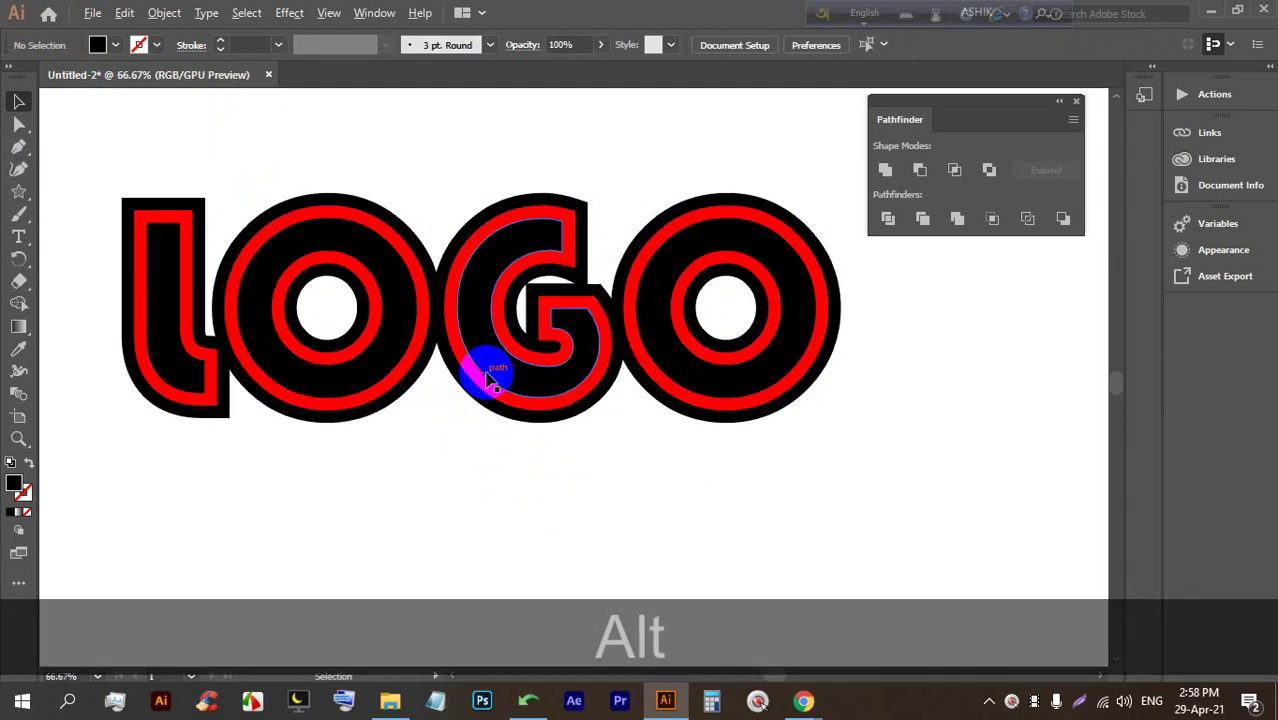
{"action": "scroll", "coordinate": [471, 362], "scroll_direction": "down", "scroll_amount": 2}
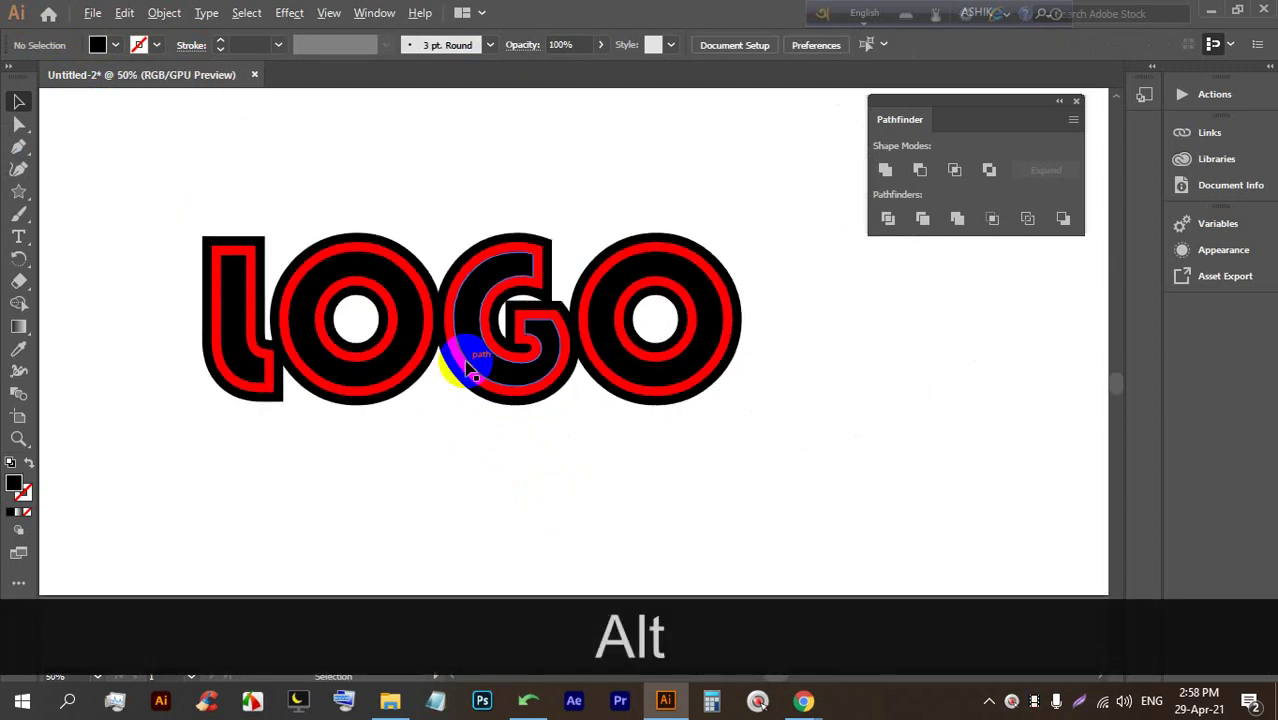
{"action": "left_click_drag", "start_coordinate": [826, 462], "coordinate": [420, 390]}
{"action": "left_click", "coordinate": [836, 491]}
{"action": "left_click_drag", "start_coordinate": [836, 491], "coordinate": [421, 404]}
{"action": "left_click", "coordinate": [556, 440]}
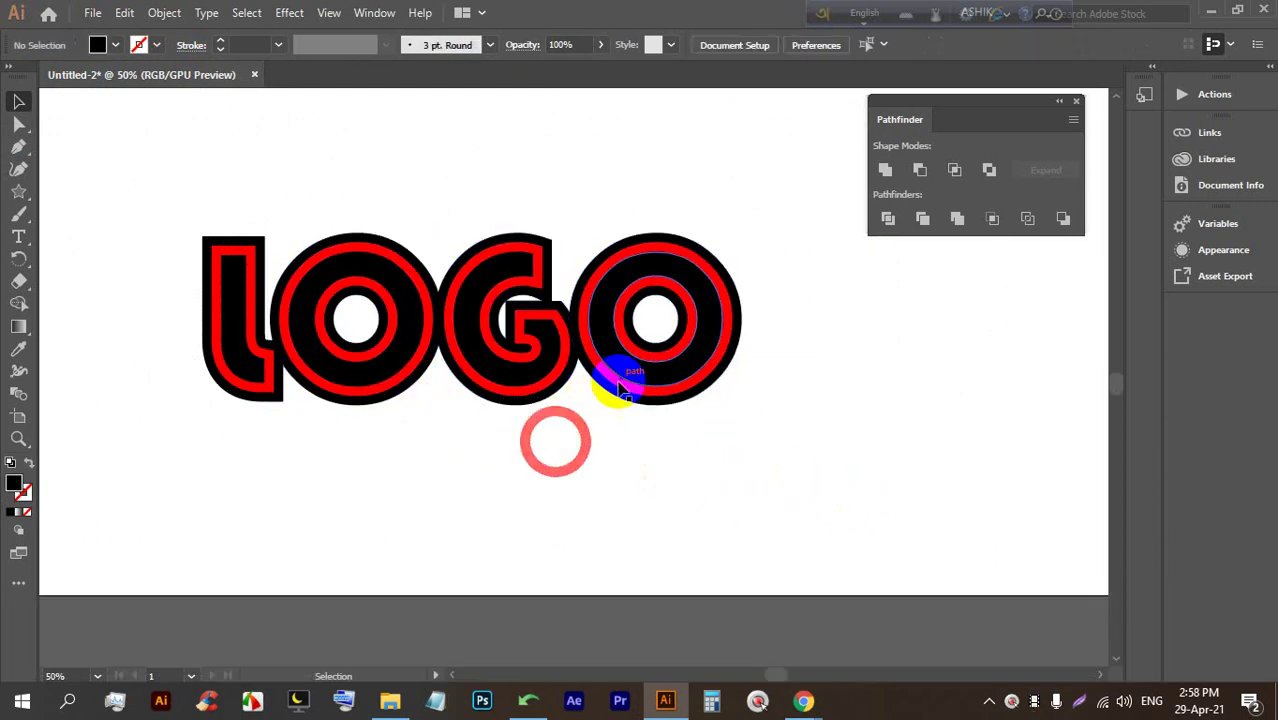
Reselect the innermost letter shapes, try a red fill, and set their fill back to white
{"action": "left_click", "coordinate": [633, 362]}
{"action": "left_click", "coordinate": [478, 343], "text": "shift"}
{"action": "left_click", "coordinate": [268, 325], "text": "shift"}
{"action": "left_click", "coordinate": [235, 300], "text": "shift"}
{"action": "left_click", "coordinate": [117, 45]}
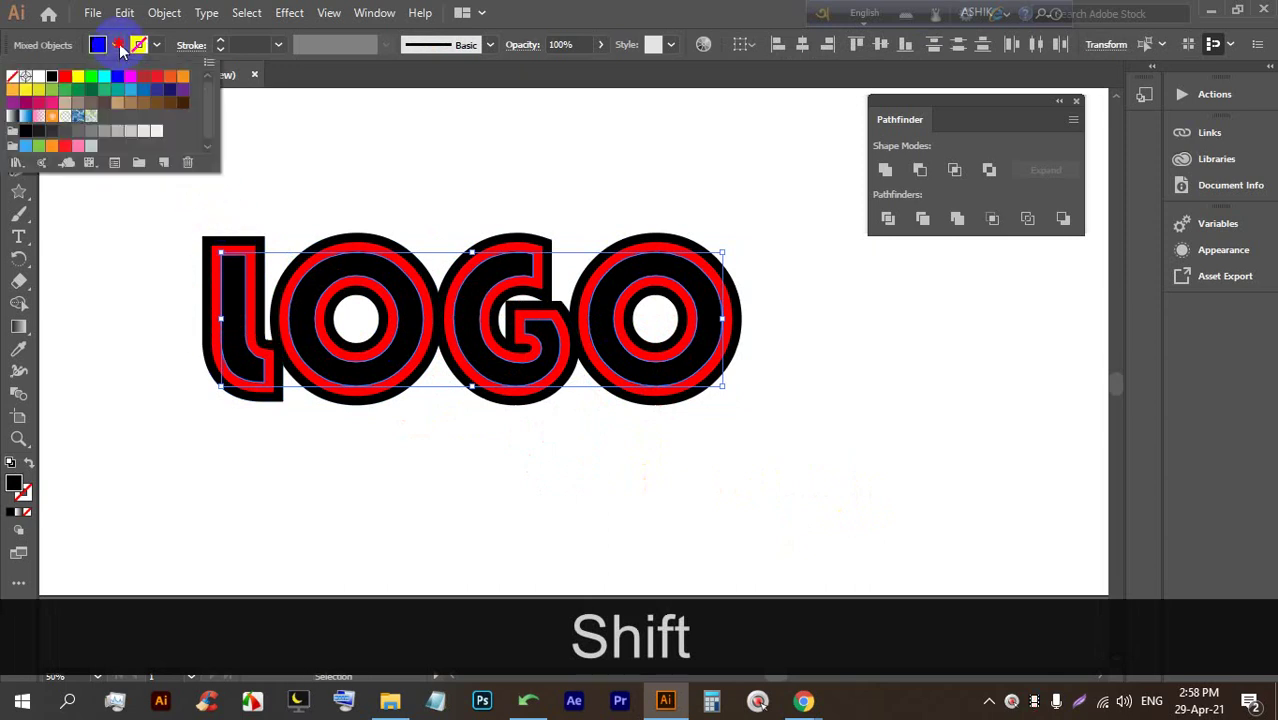
{"action": "left_click", "coordinate": [64, 76]}
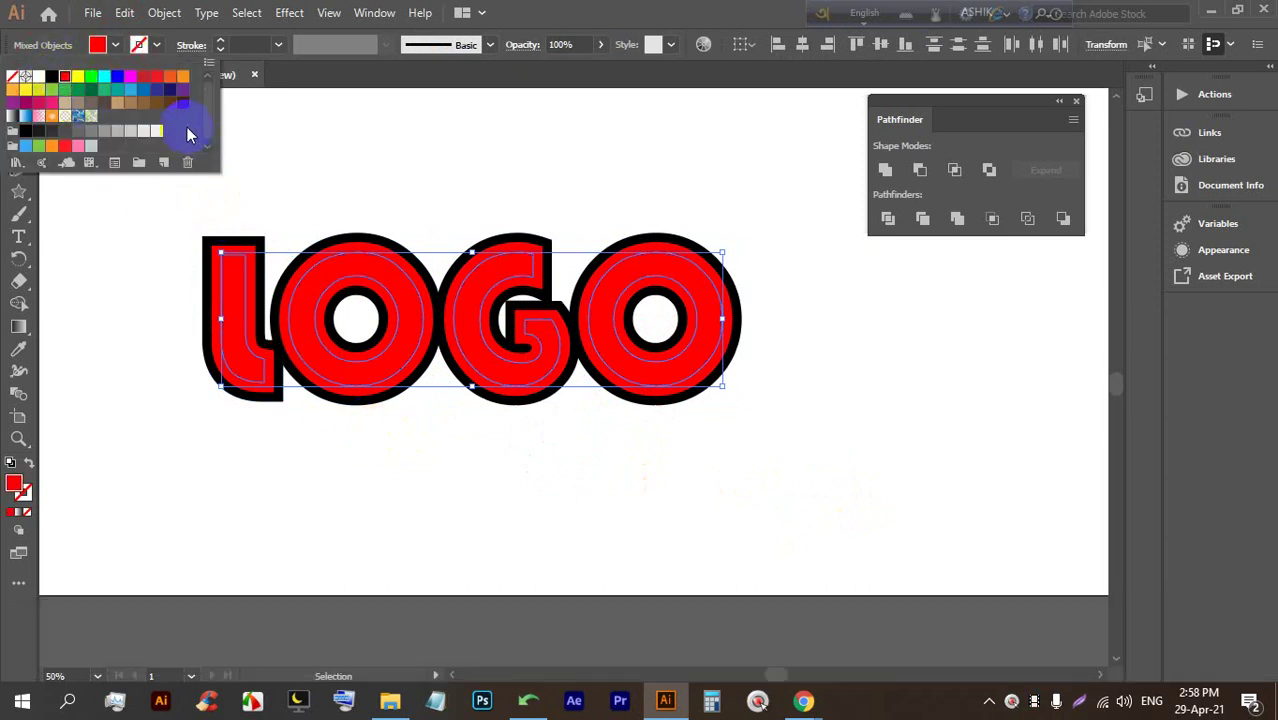
{"action": "left_click", "coordinate": [458, 560]}
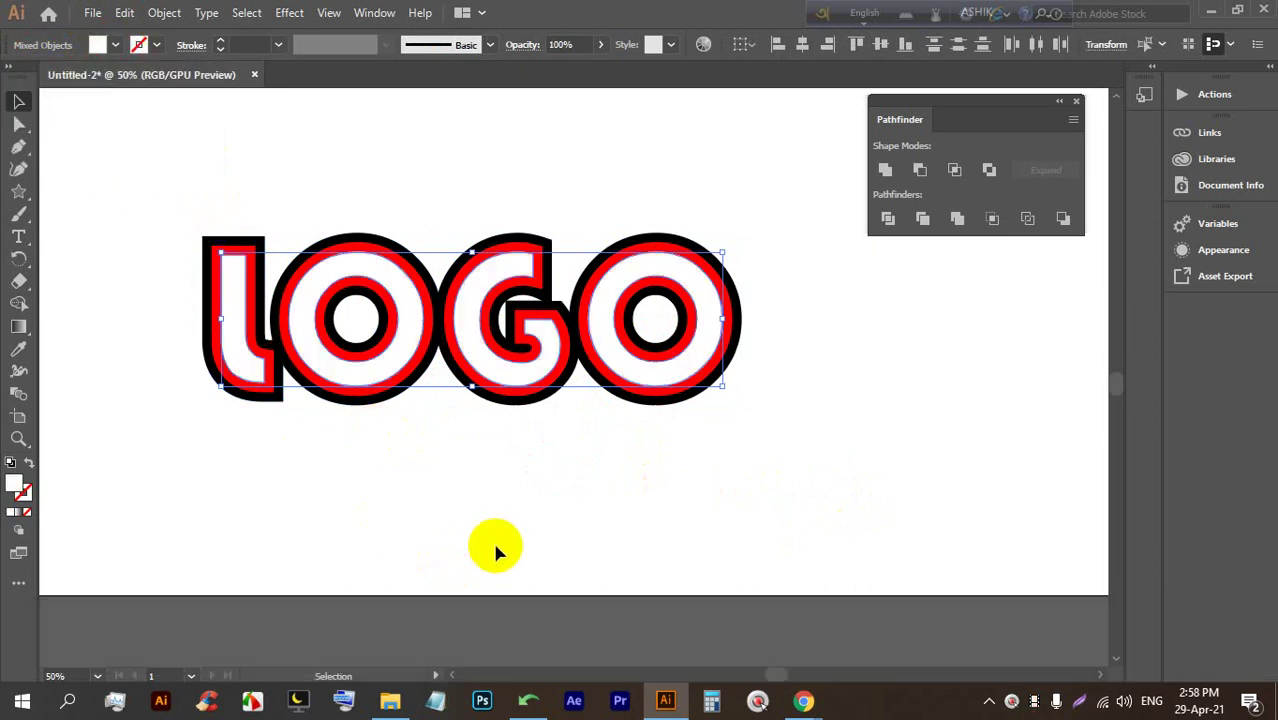
{"action": "left_click", "coordinate": [493, 543]}
Shift the first O, the G and the last O to the right to spread the LOGO letters apart
{"action": "left_click_drag", "start_coordinate": [764, 449], "coordinate": [336, 180]}
{"action": "left_click_drag", "start_coordinate": [346, 260], "coordinate": [360, 256]}
{"action": "left_click_drag", "start_coordinate": [855, 462], "coordinate": [598, 310]}
{"action": "left_click_drag", "start_coordinate": [479, 214], "coordinate": [528, 229]}
{"action": "left_click_drag", "start_coordinate": [808, 385], "coordinate": [753, 255]}
{"action": "left_click", "coordinate": [886, 449]}
{"action": "key", "text": "ctrl+z"}
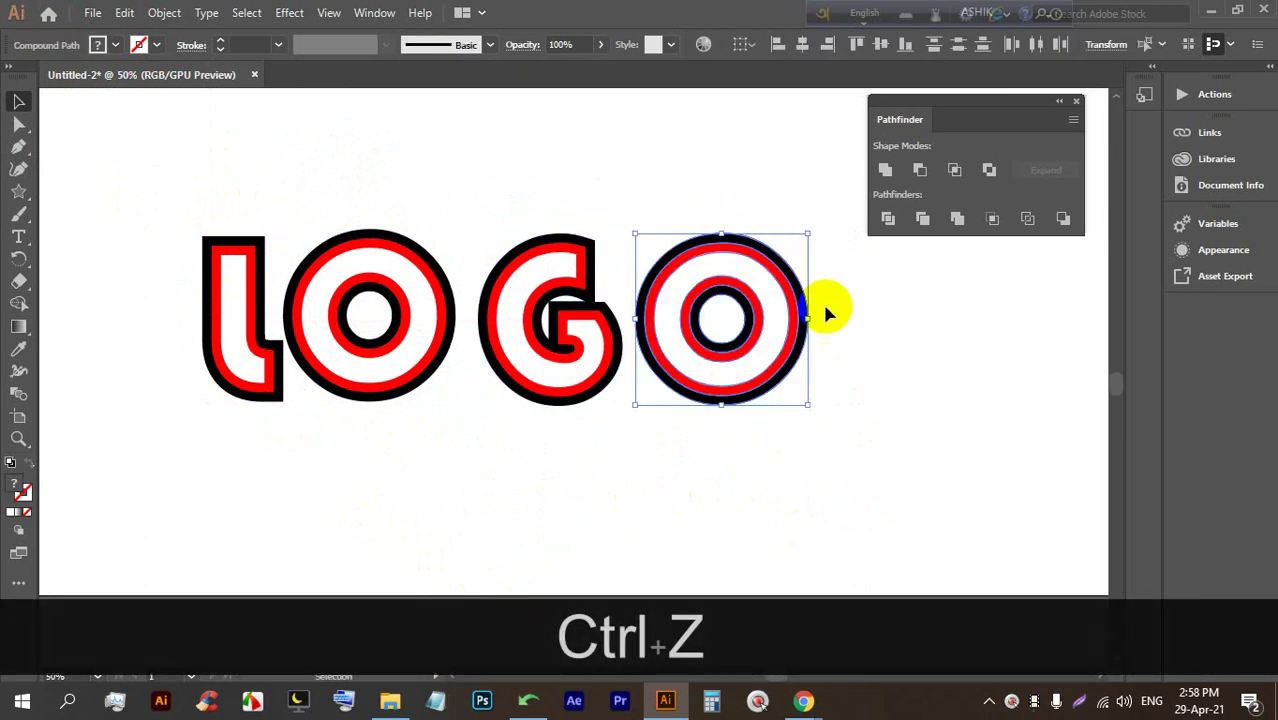
{"action": "left_click", "coordinate": [822, 301]}
Select all the LOGO lettering and align it with Vertical Align Center
{"action": "left_click", "coordinate": [432, 390]}
{"action": "left_click_drag", "start_coordinate": [790, 482], "coordinate": [213, 198]}
{"action": "left_click", "coordinate": [884, 46]}
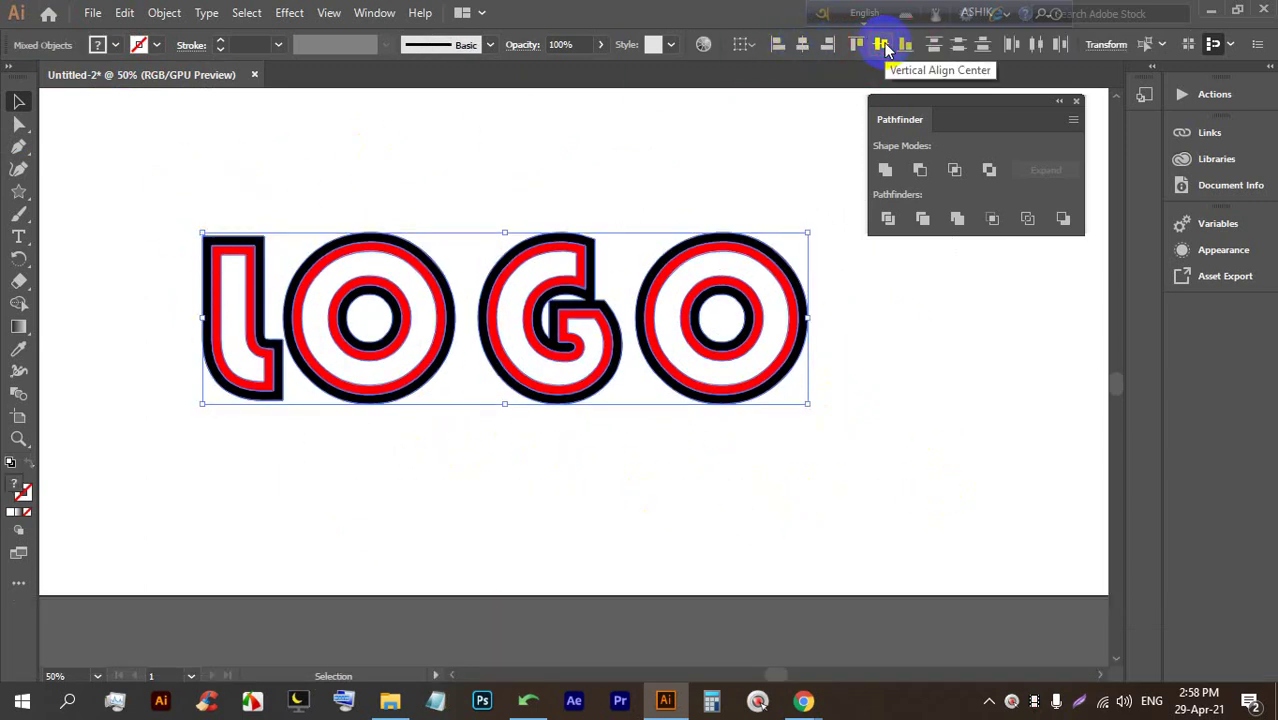
Try to distribute the ungrouped letter shapes horizontally by their centers, and undo the distribution
{"action": "left_click", "coordinate": [1035, 46]}
{"action": "key", "text": "ctrl"}
{"action": "key", "text": "ctrl"}
{"action": "key", "text": "ctrl+z"}
Group the stacked shapes of each LOGO letter into its own separate group
{"action": "left_click", "coordinate": [699, 194]}
{"action": "left_click", "coordinate": [719, 225]}
{"action": "key", "text": "ctrl+g"}
{"action": "left_click_drag", "start_coordinate": [522, 422], "coordinate": [505, 222]}
{"action": "key", "text": "ctrl+g"}
{"action": "left_click_drag", "start_coordinate": [428, 416], "coordinate": [330, 222]}
{"action": "key", "text": "ctrl+g"}
{"action": "left_click_drag", "start_coordinate": [220, 448], "coordinate": [218, 270]}
{"action": "key", "text": "ctrl+g"}
Distribute the four letter groups horizontally by their centers and deselect them
{"action": "left_click_drag", "start_coordinate": [757, 474], "coordinate": [214, 234]}
{"action": "left_click", "coordinate": [1035, 46]}
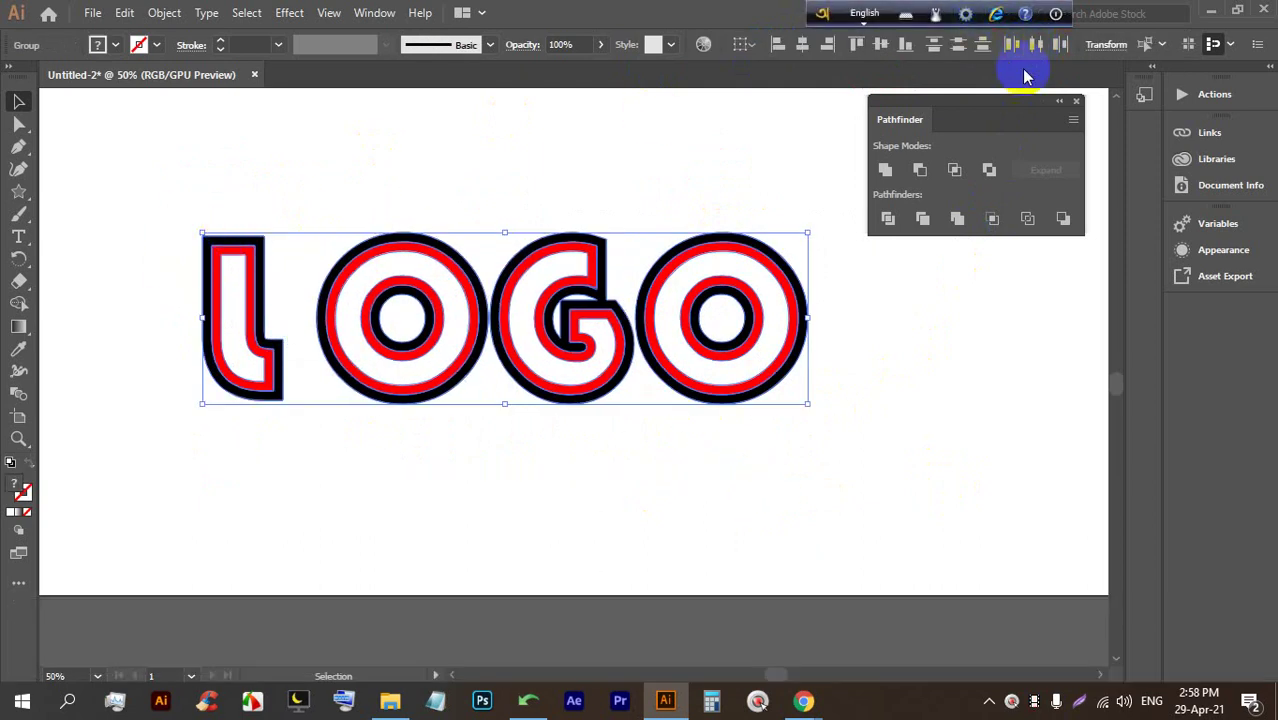
{"action": "left_click", "coordinate": [770, 476]}
{"action": "left_click_drag", "start_coordinate": [937, 478], "coordinate": [210, 245]}
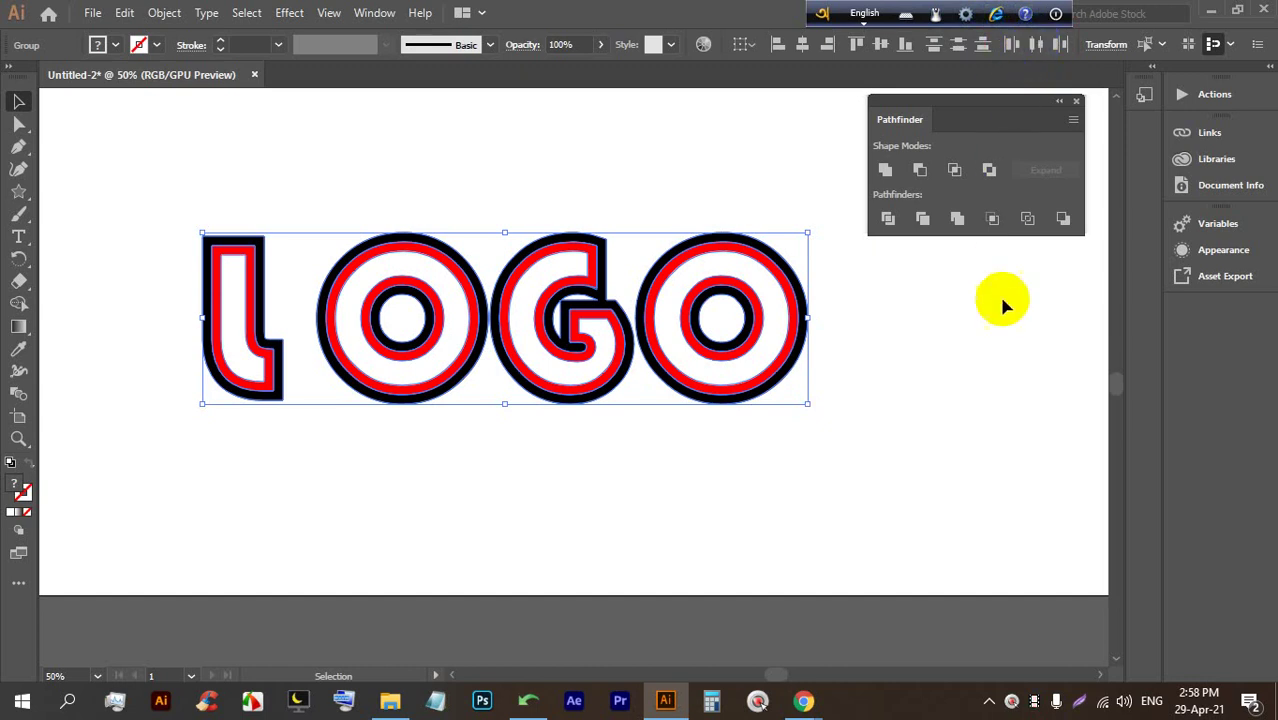
{"action": "left_click", "coordinate": [913, 401]}
Delete all of the outlined LOGO lettering from the artboard
{"action": "scroll", "coordinate": [620, 315], "scroll_direction": "down", "scroll_amount": 1}
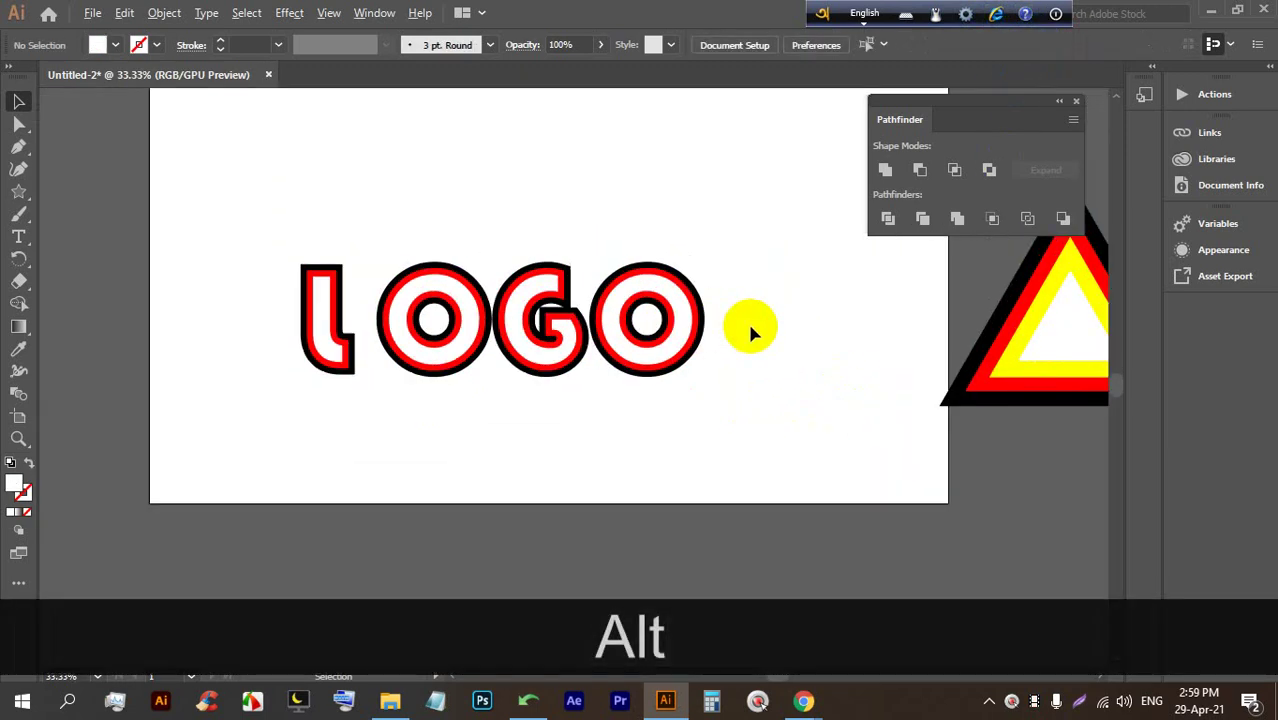
{"action": "scroll", "coordinate": [747, 320], "scroll_direction": "up", "scroll_amount": 1}
{"action": "left_click_drag", "start_coordinate": [683, 478], "coordinate": [200, 314]}
{"action": "left_click", "coordinate": [669, 469]}
{"action": "left_click_drag", "start_coordinate": [750, 476], "coordinate": [190, 270]}
{"action": "key", "text": "BackSpace"}
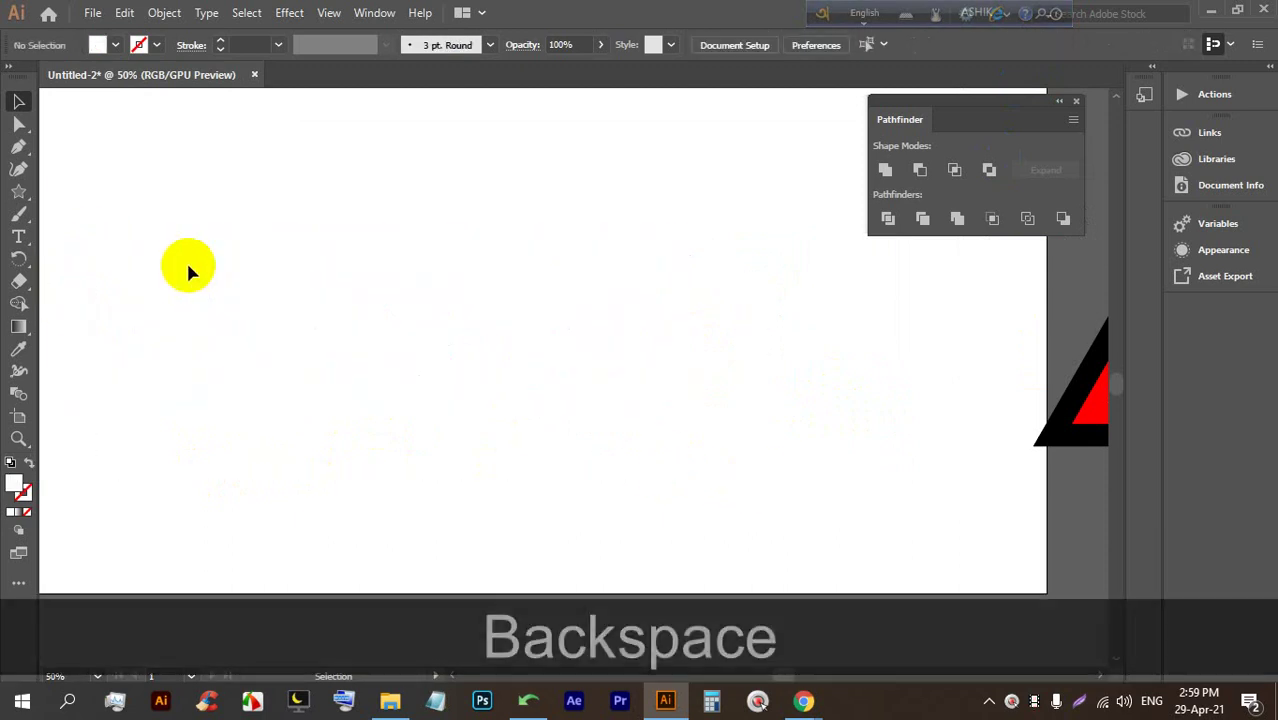
Place a line of placeholder text on the artboard and enlarge it to about 237 pt
{"action": "left_click", "coordinate": [18, 236]}
{"action": "left_click", "coordinate": [309, 229]}
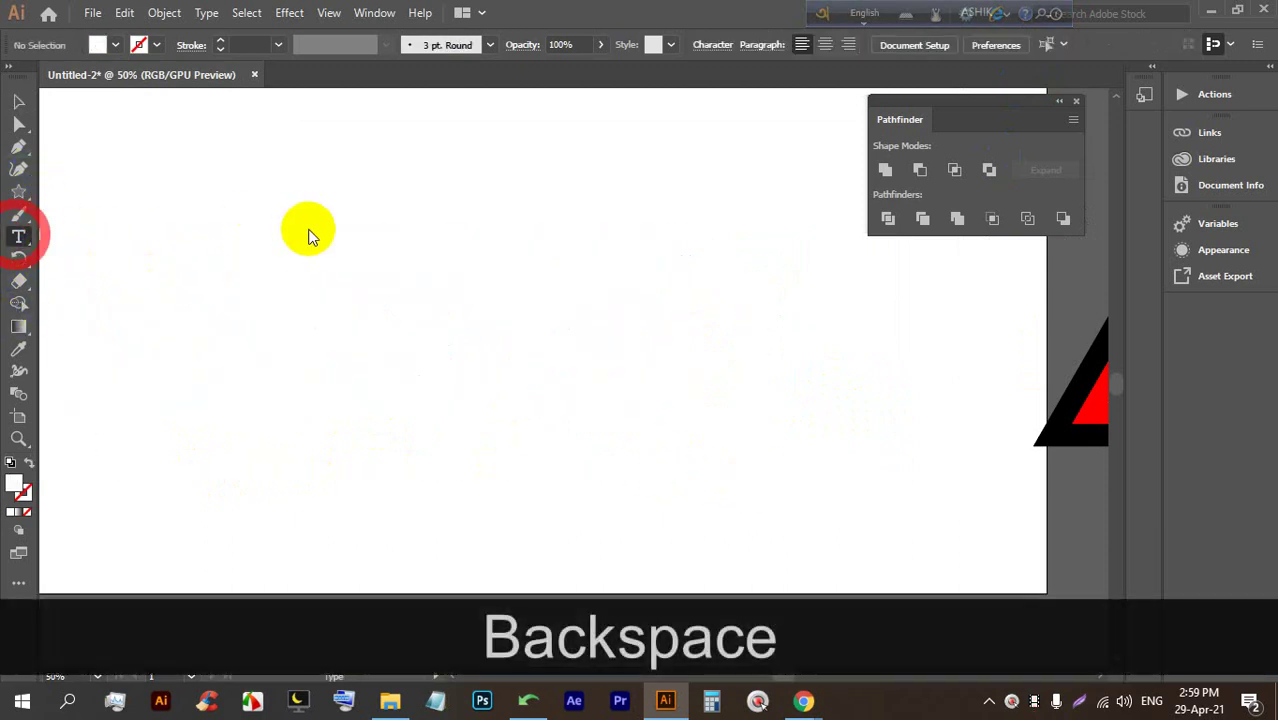
{"action": "left_click", "coordinate": [22, 101]}
{"action": "left_click_drag", "start_coordinate": [329, 230], "coordinate": [324, 370]}
{"action": "left_click_drag", "start_coordinate": [331, 303], "coordinate": [448, 342]}
Replace the placeholder text with LOGO and move it to the right, towards the artboard's middle
{"action": "triple_click", "coordinate": [450, 320]}
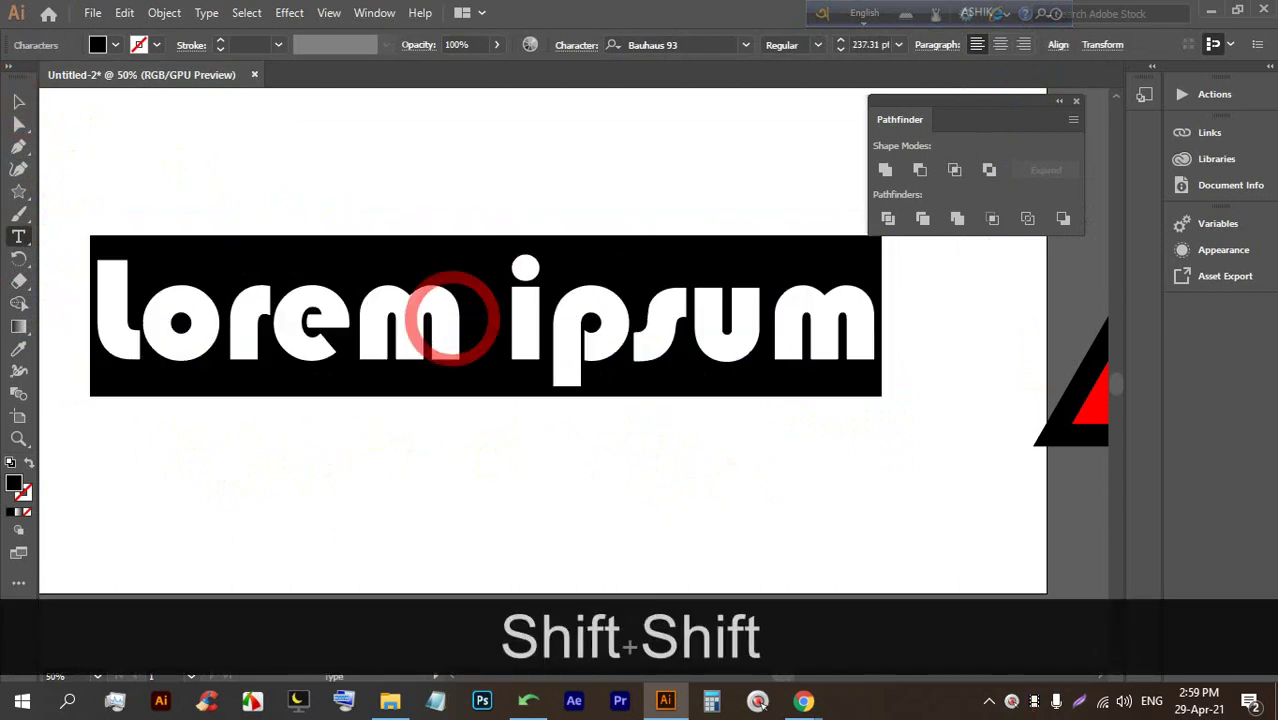
{"action": "type", "text": "logo"}
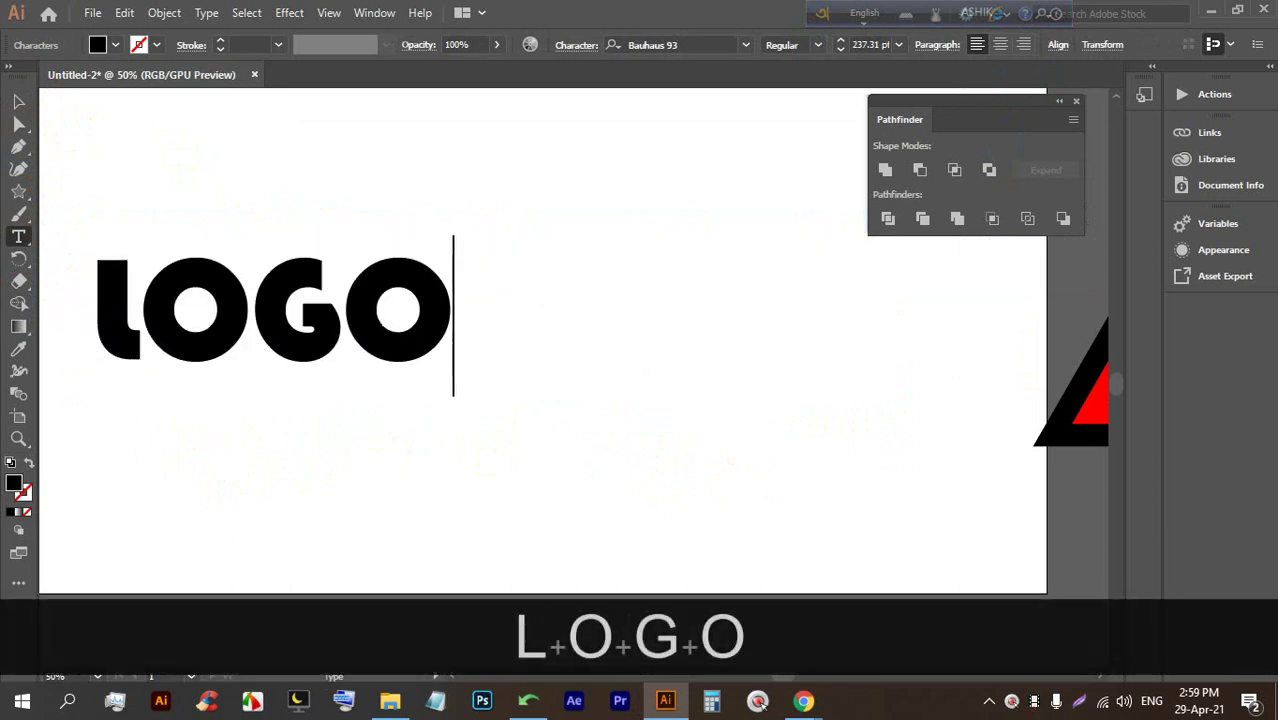
{"action": "left_click", "coordinate": [18, 101]}
{"action": "left_click_drag", "start_coordinate": [328, 280], "coordinate": [479, 291]}
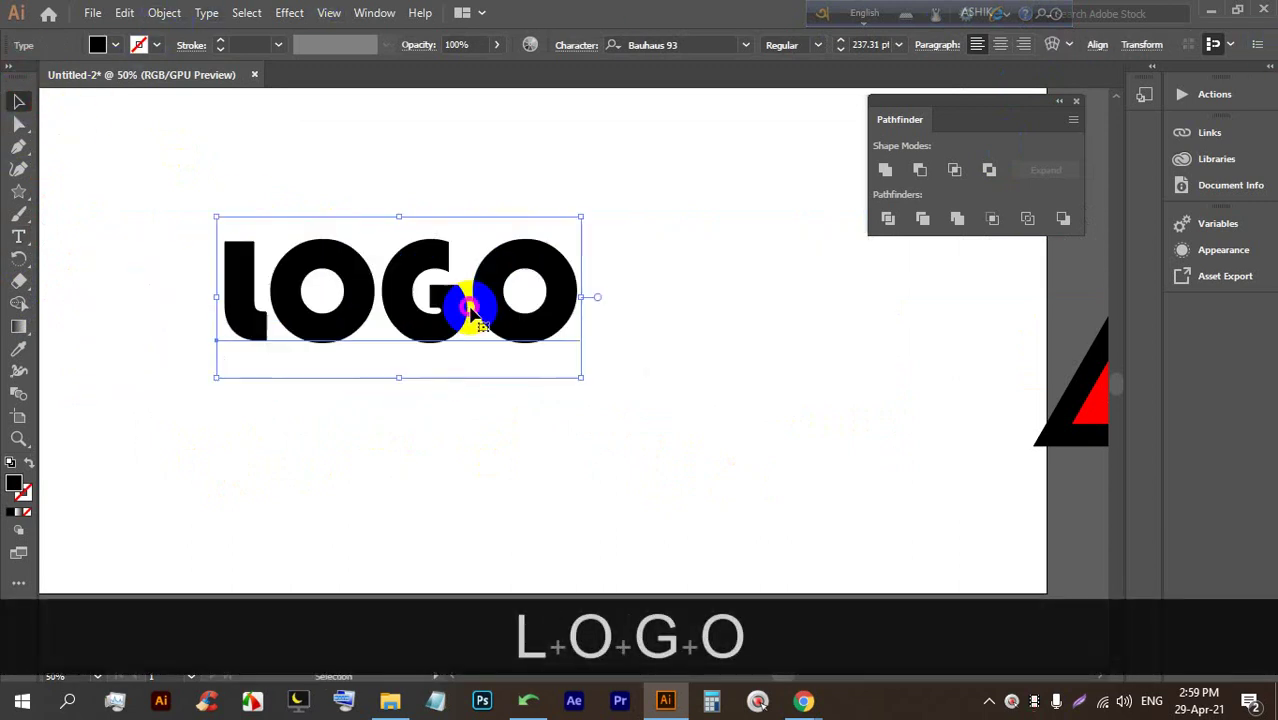
Enlarge the LOGO text to about 313 pt and shift it slightly down and to the right
{"action": "left_click_drag", "start_coordinate": [398, 376], "coordinate": [396, 402]}
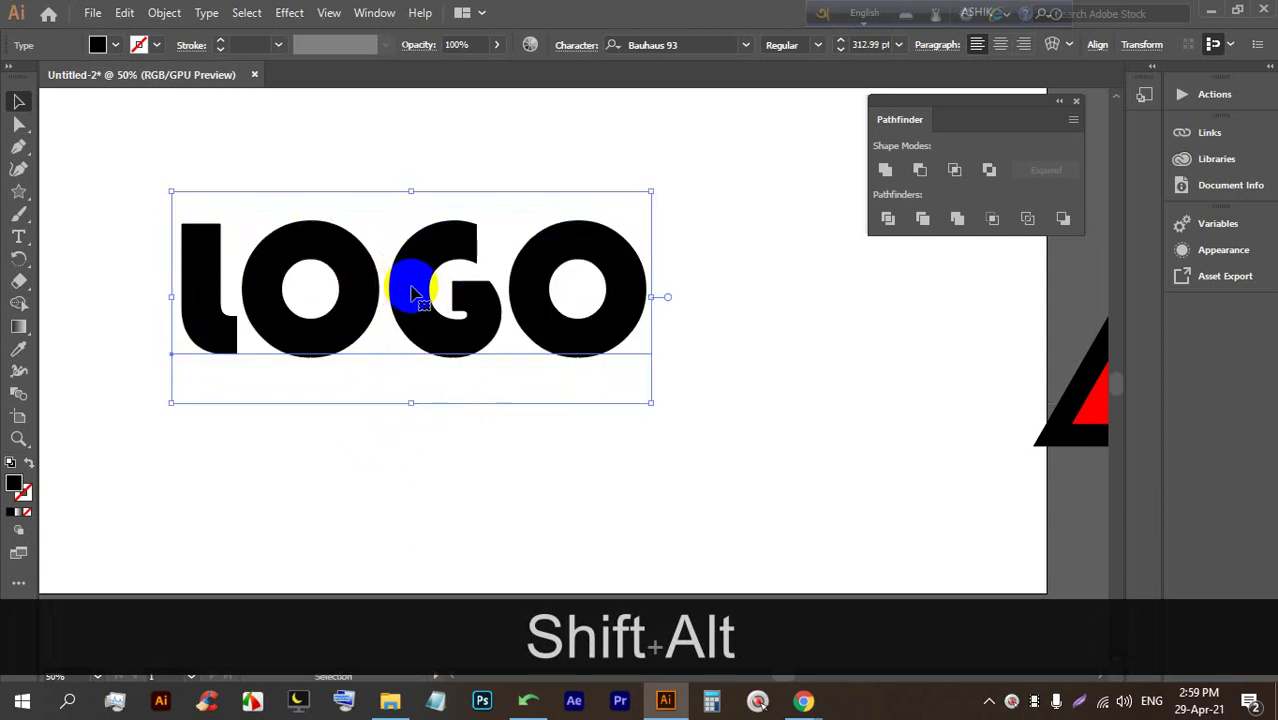
{"action": "left_click_drag", "start_coordinate": [458, 293], "coordinate": [471, 352]}
{"action": "left_click", "coordinate": [551, 290]}
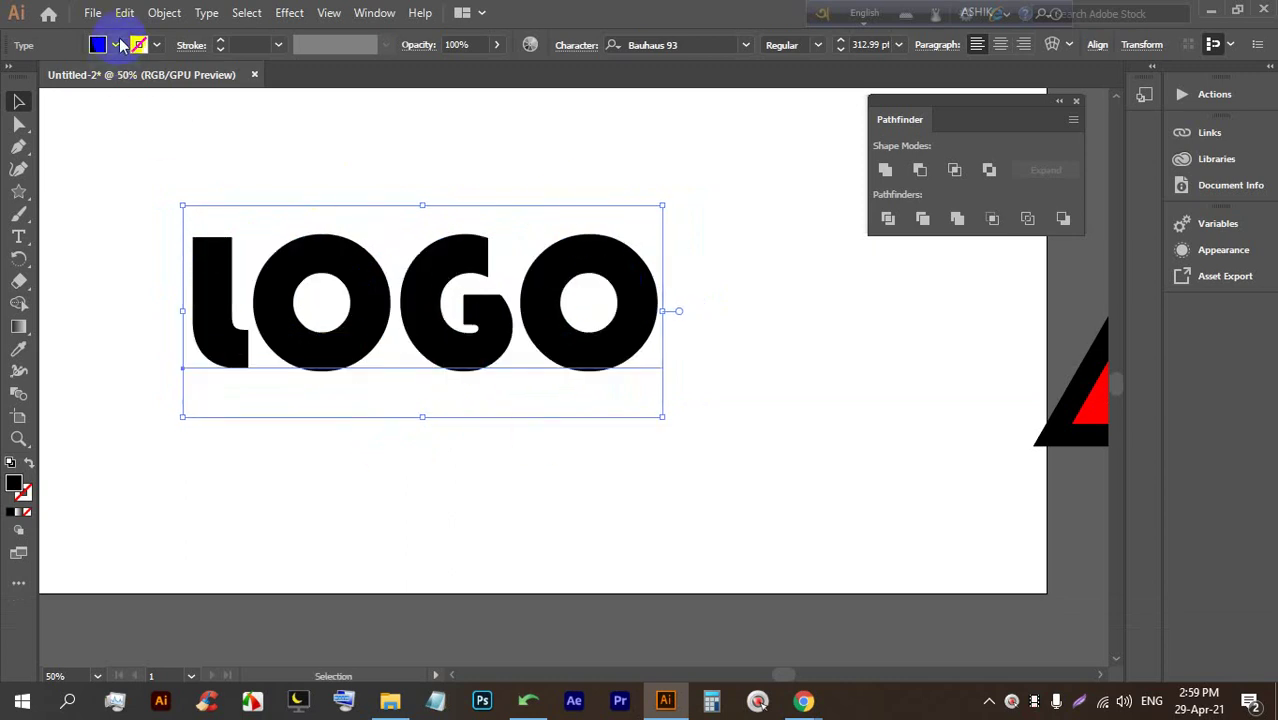
Fill the LOGO text with the darker red swatch and nudge it slightly down and to the right
{"action": "left_click", "coordinate": [116, 45]}
{"action": "left_click", "coordinate": [68, 80]}
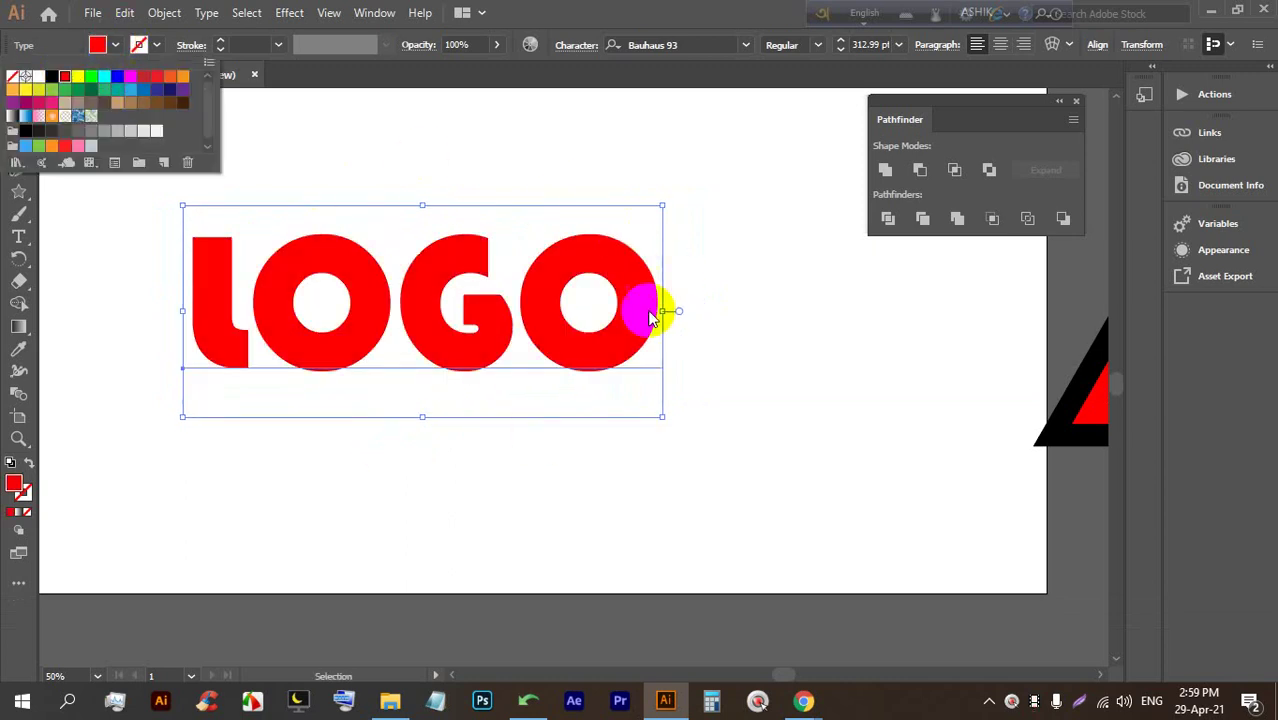
{"action": "left_click", "coordinate": [155, 78]}
{"action": "left_click", "coordinate": [486, 165]}
{"action": "left_click_drag", "start_coordinate": [485, 328], "coordinate": [499, 342]}
Convert the red LOGO text to outlines and select the resulting letter group
{"action": "right_click", "coordinate": [385, 275]}
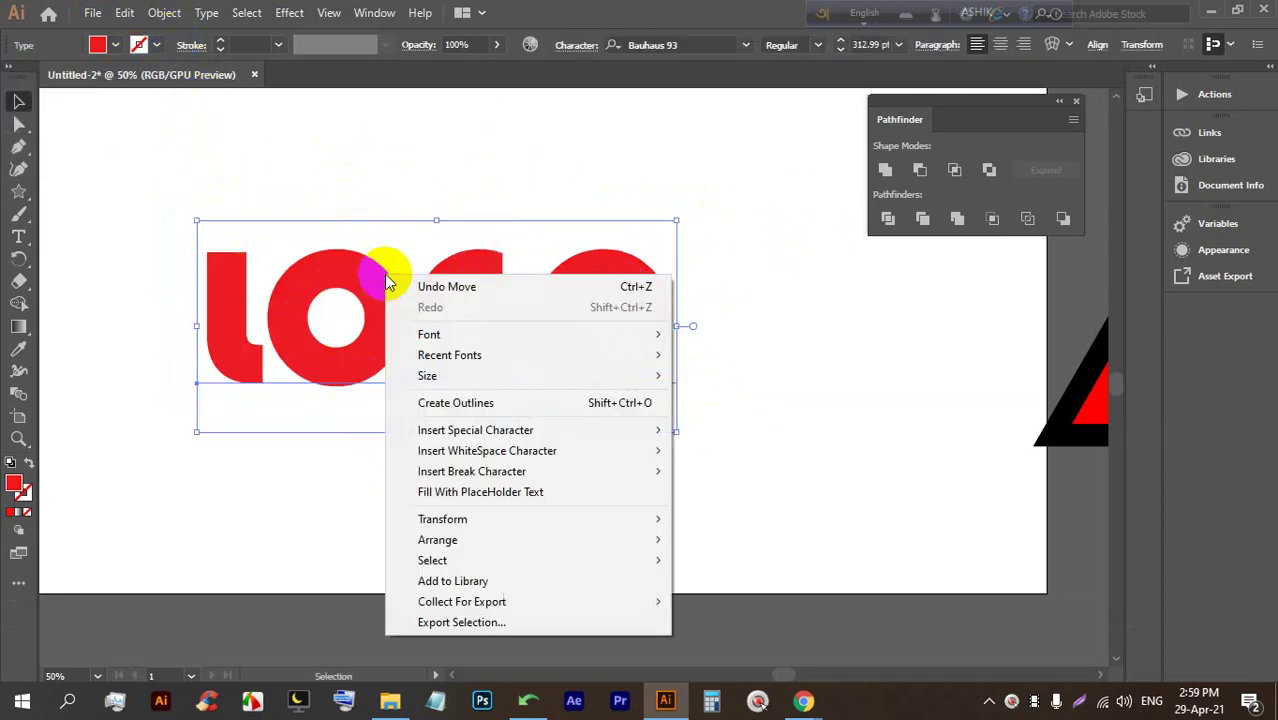
{"action": "left_click", "coordinate": [475, 403]}
{"action": "left_click", "coordinate": [747, 434]}
{"action": "left_click", "coordinate": [471, 348]}
{"action": "left_click", "coordinate": [163, 12]}
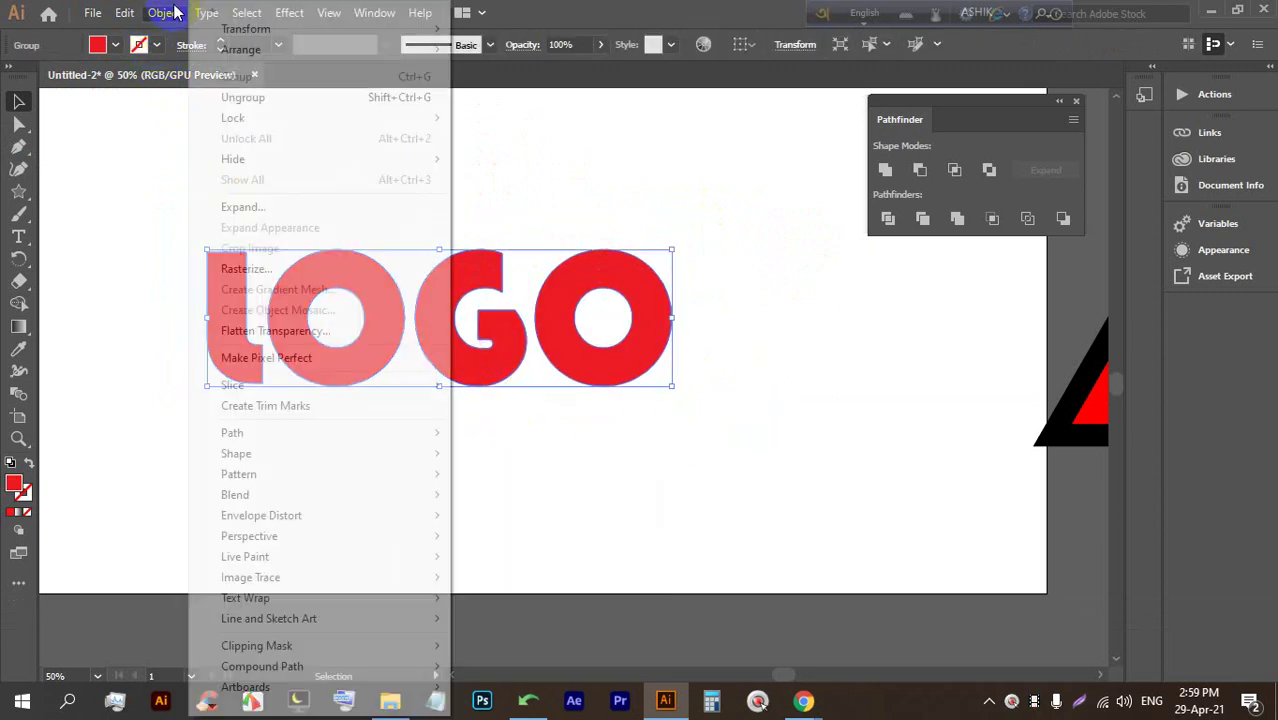
{"action": "mouse_move", "coordinate": [262, 434]}
{"action": "left_click", "coordinate": [503, 501]}
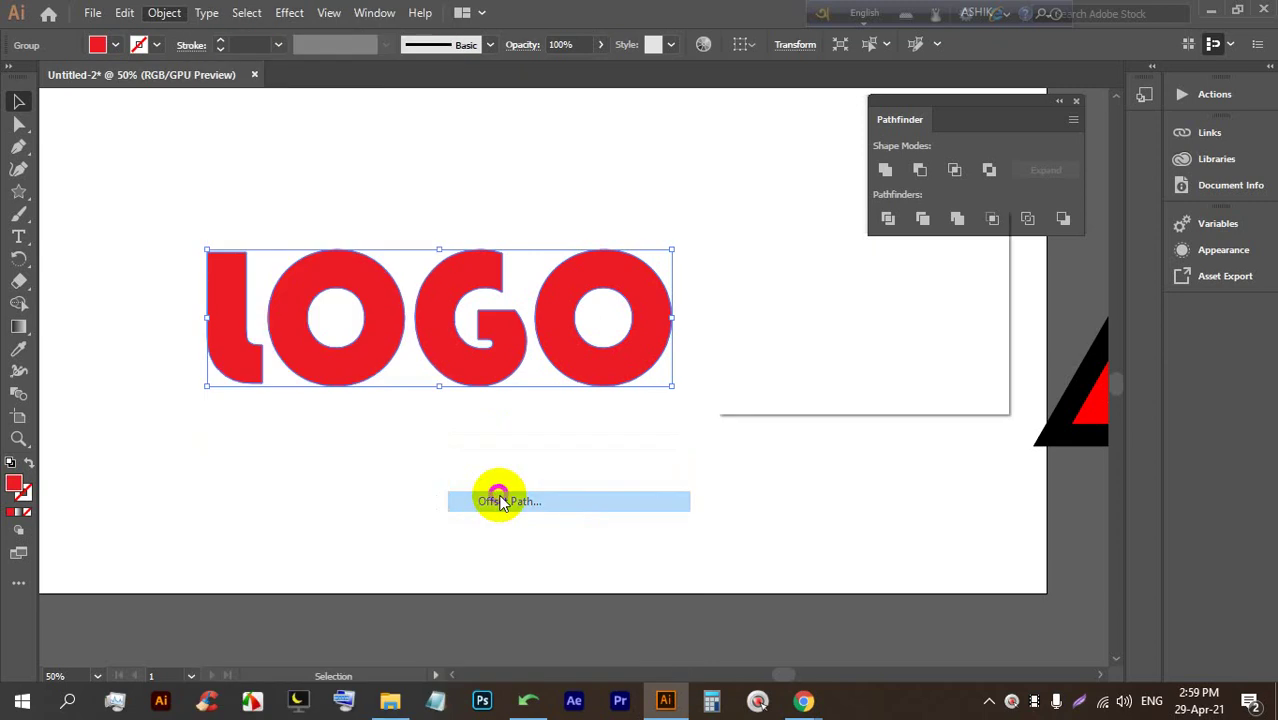
{"action": "left_click", "coordinate": [759, 368]}
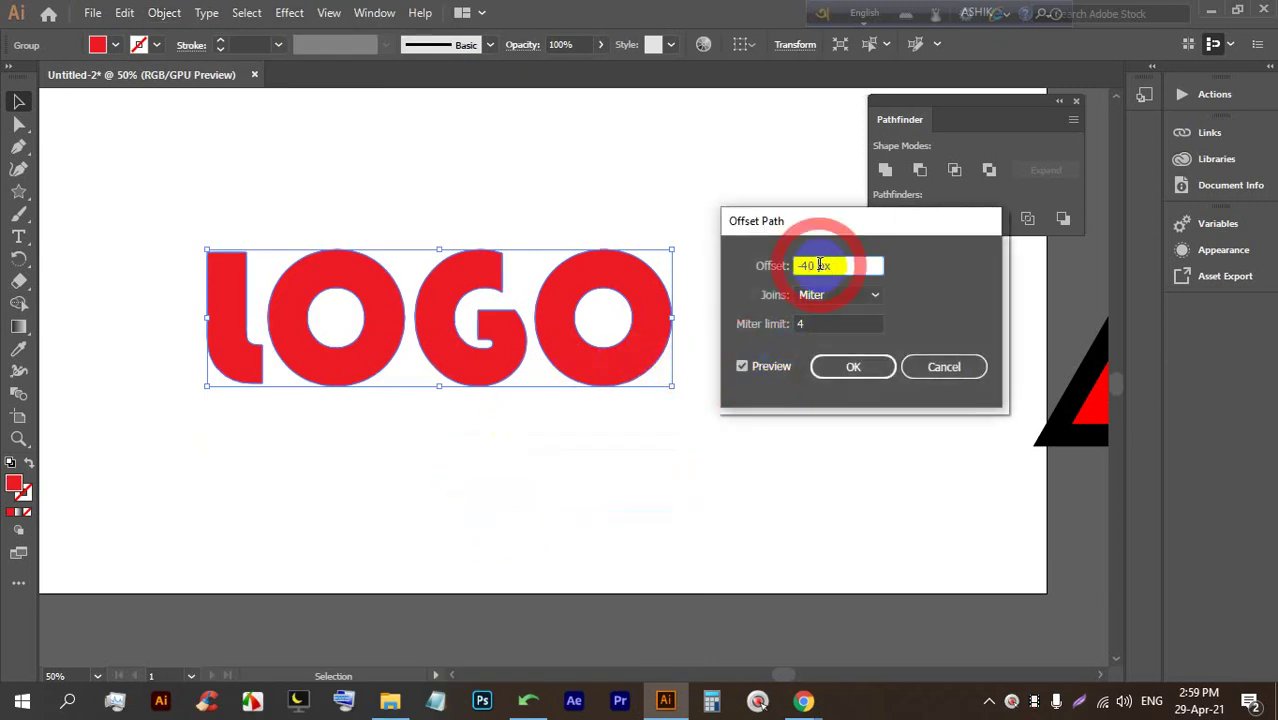
{"action": "key", "text": "Down"}
{"action": "key", "text": "Down"}
{"action": "key", "text": "Down"}
{"action": "key", "text": "Down"}
{"action": "key", "text": "Down"}
{"action": "key", "text": "Down"}
{"action": "key", "text": "Down"}
{"action": "key", "text": "Down"}
{"action": "key", "text": "Down"}
{"action": "key", "text": "Down"}
{"action": "key", "text": "Down"}
{"action": "key", "text": "Down"}
{"action": "key", "text": "Down"}
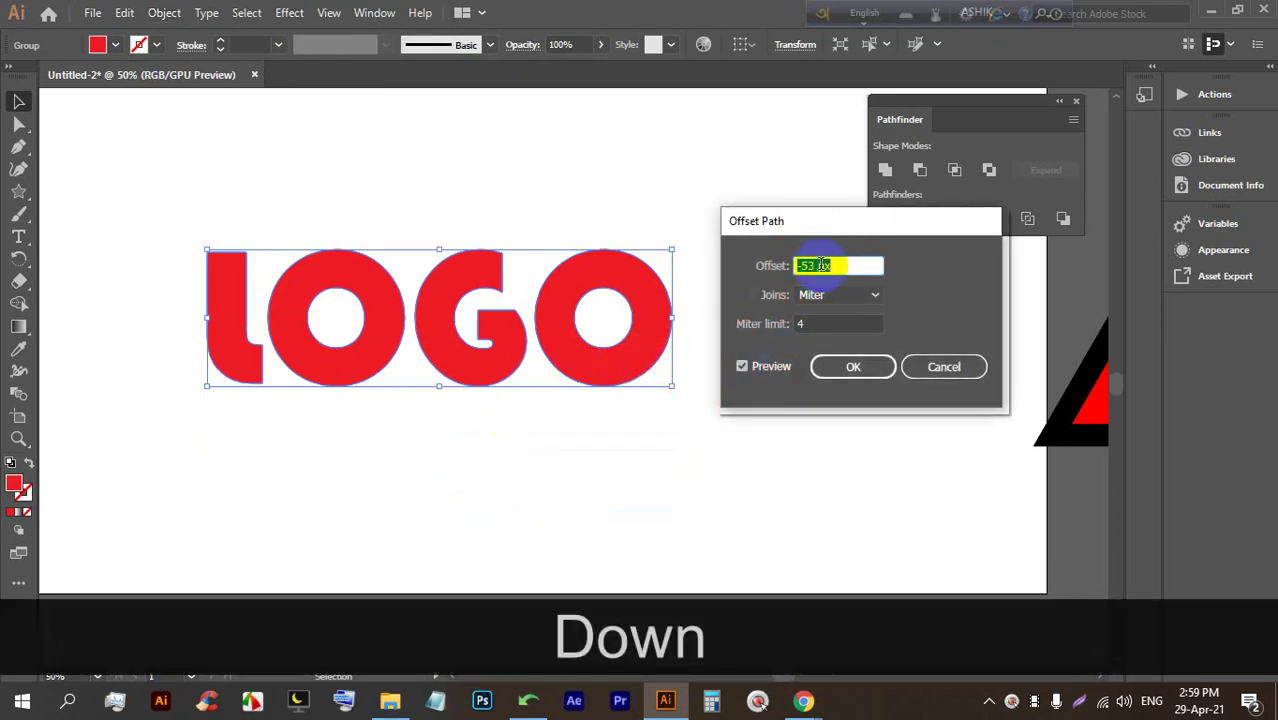
{"action": "left_click", "coordinate": [958, 366]}
Apply Offset Path to the LOGO outlines with a -13 px offset, Miter joins and a miter limit of 4
{"action": "left_click", "coordinate": [164, 12]}
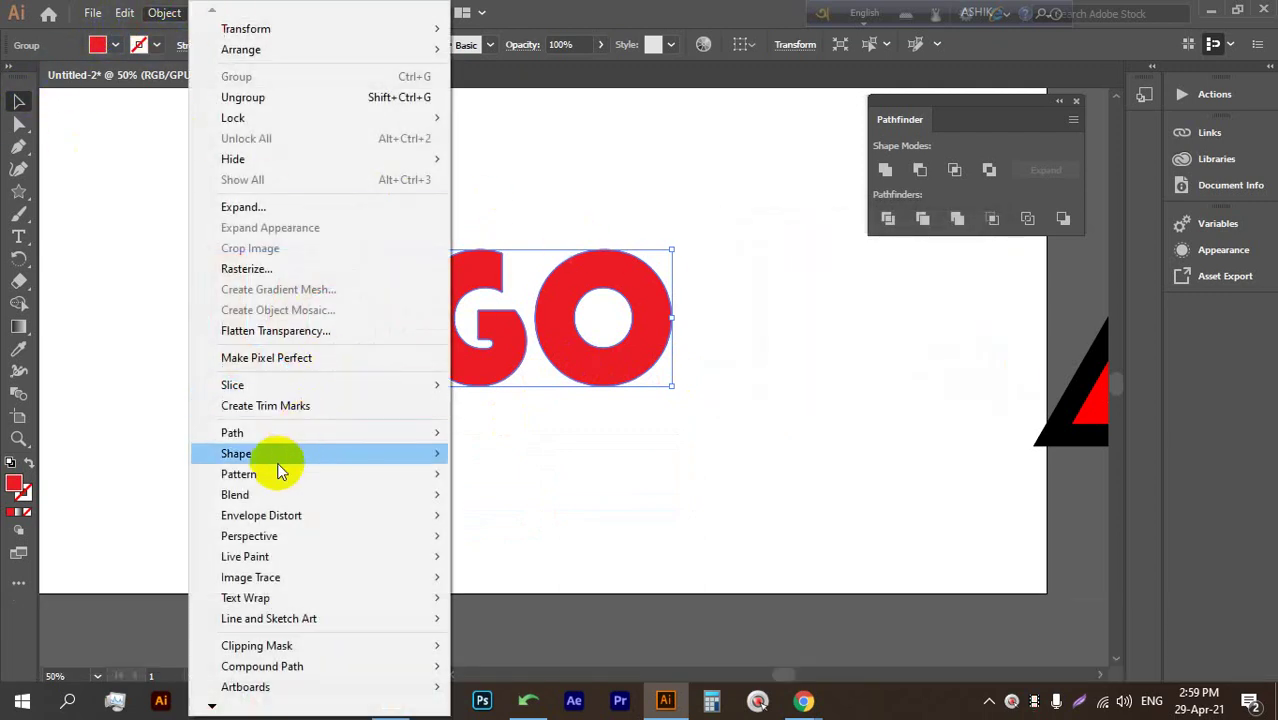
{"action": "mouse_move", "coordinate": [290, 432]}
{"action": "left_click", "coordinate": [510, 502]}
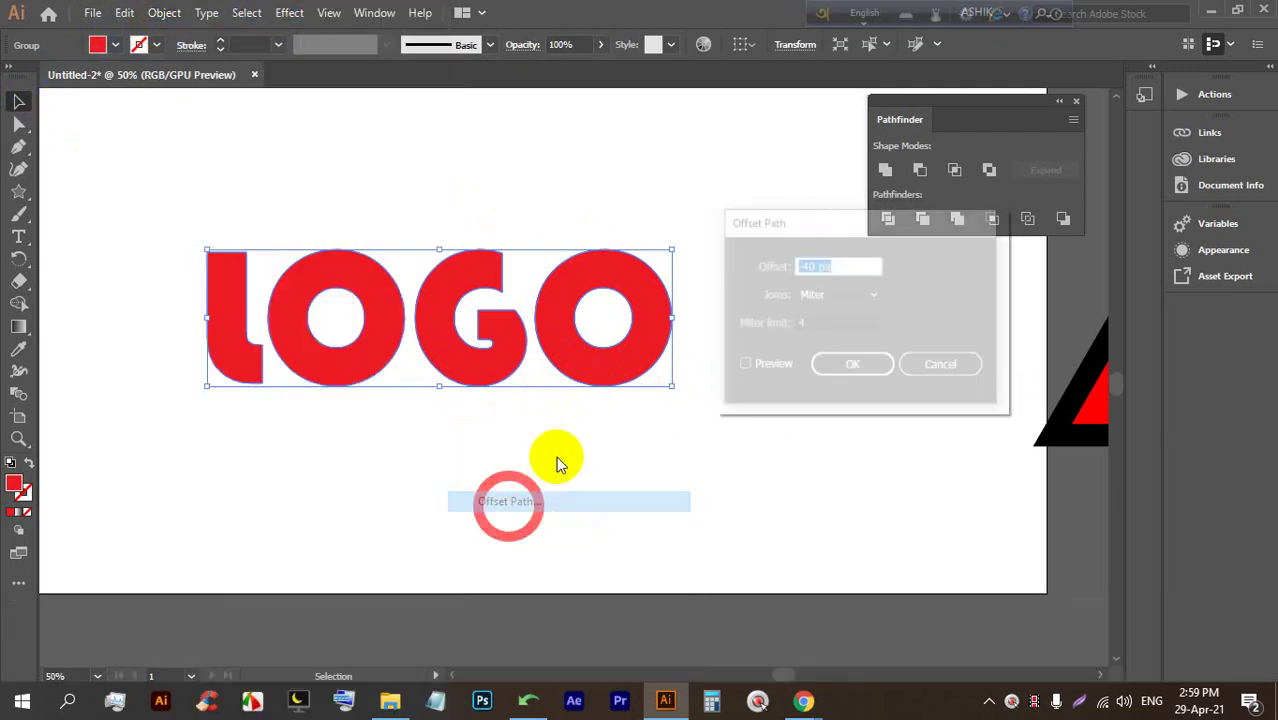
{"action": "left_click", "coordinate": [769, 367]}
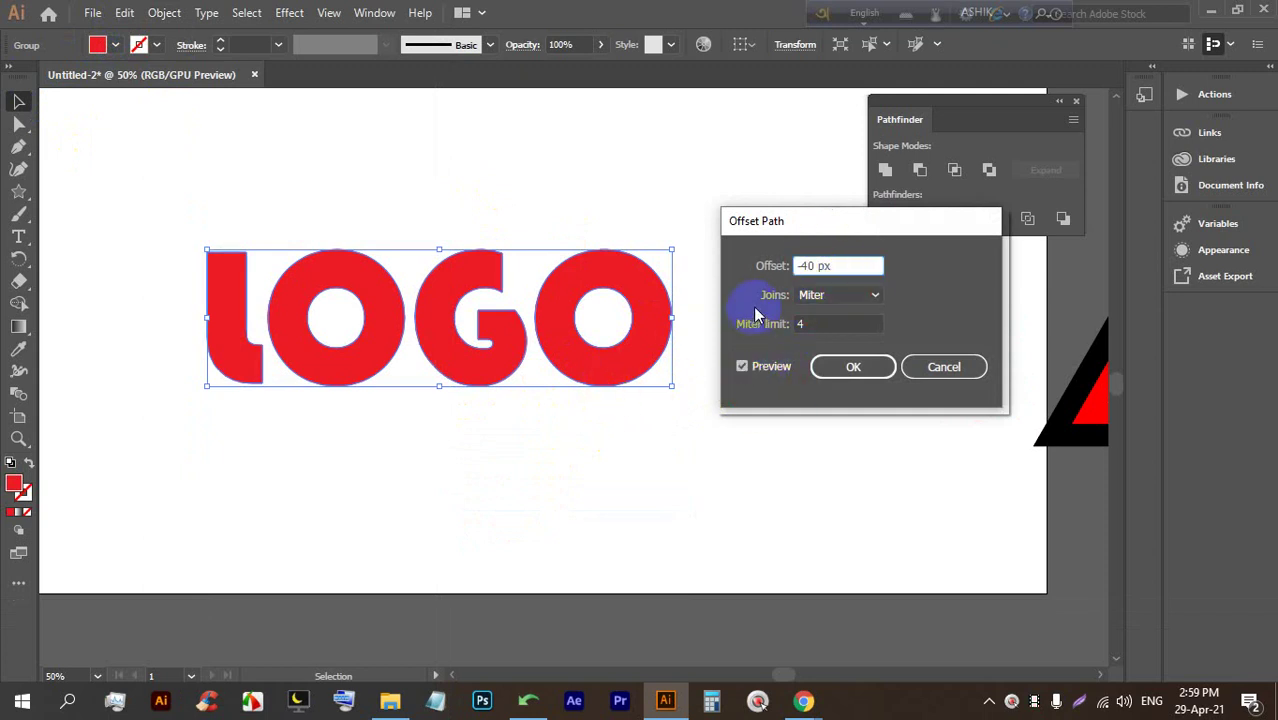
{"action": "key", "text": "Down"}
{"action": "key", "text": "Up"}
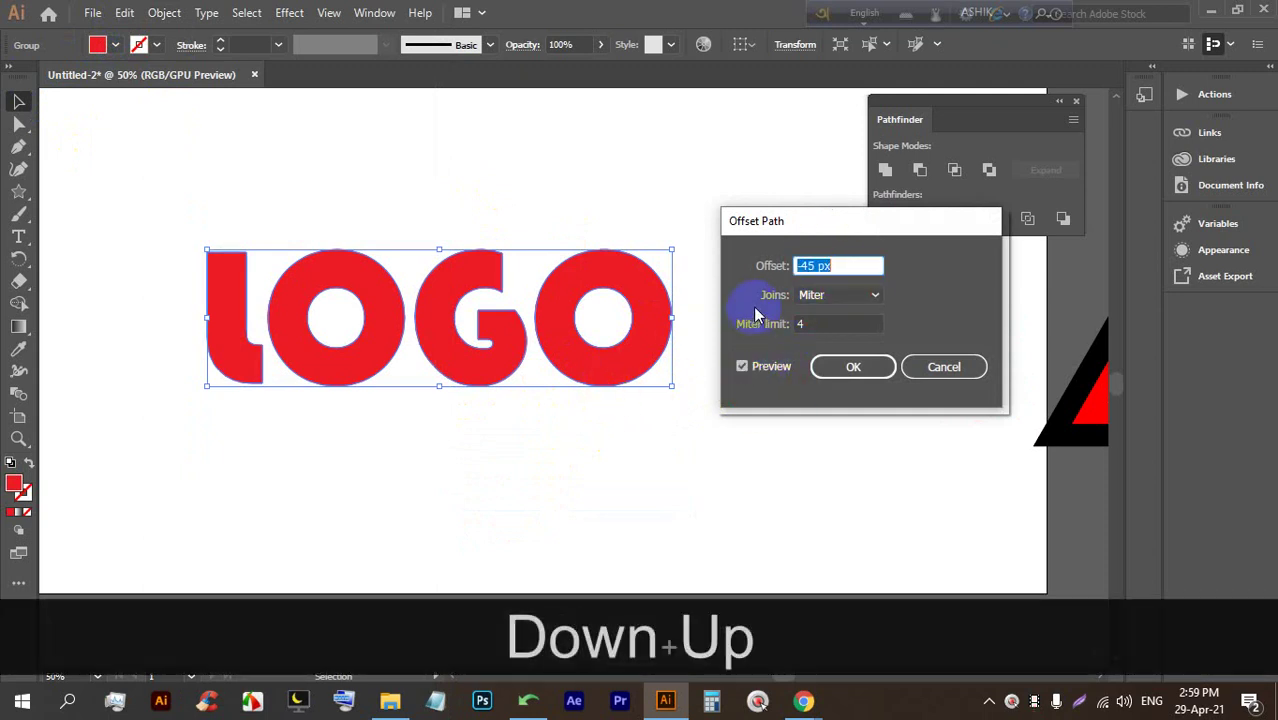
{"action": "key", "text": "Up"}
{"action": "key", "text": "Down"}
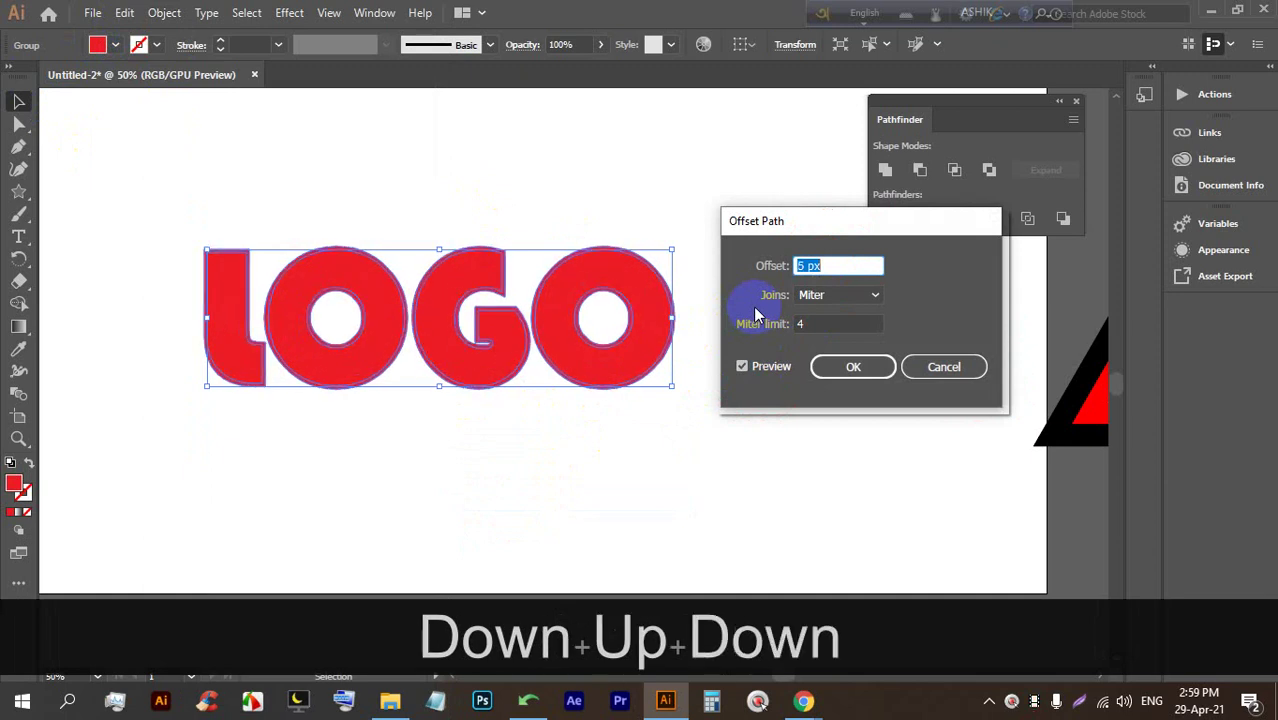
{"action": "key", "text": "Down"}
{"action": "key", "text": "Down"}
{"action": "key", "text": "Down"}
{"action": "key", "text": "Down"}
{"action": "key", "text": "Down"}
{"action": "key", "text": "Down"}
{"action": "key", "text": "Down"}
{"action": "key", "text": "Down"}
{"action": "key", "text": "Down"}
{"action": "key", "text": "Down"}
{"action": "key", "text": "Down"}
{"action": "key", "text": "Down"}
{"action": "key", "text": "Down"}
{"action": "key", "text": "Up"}
{"action": "key", "text": "Down"}
{"action": "key", "text": "Up"}
{"action": "key", "text": "Down"}
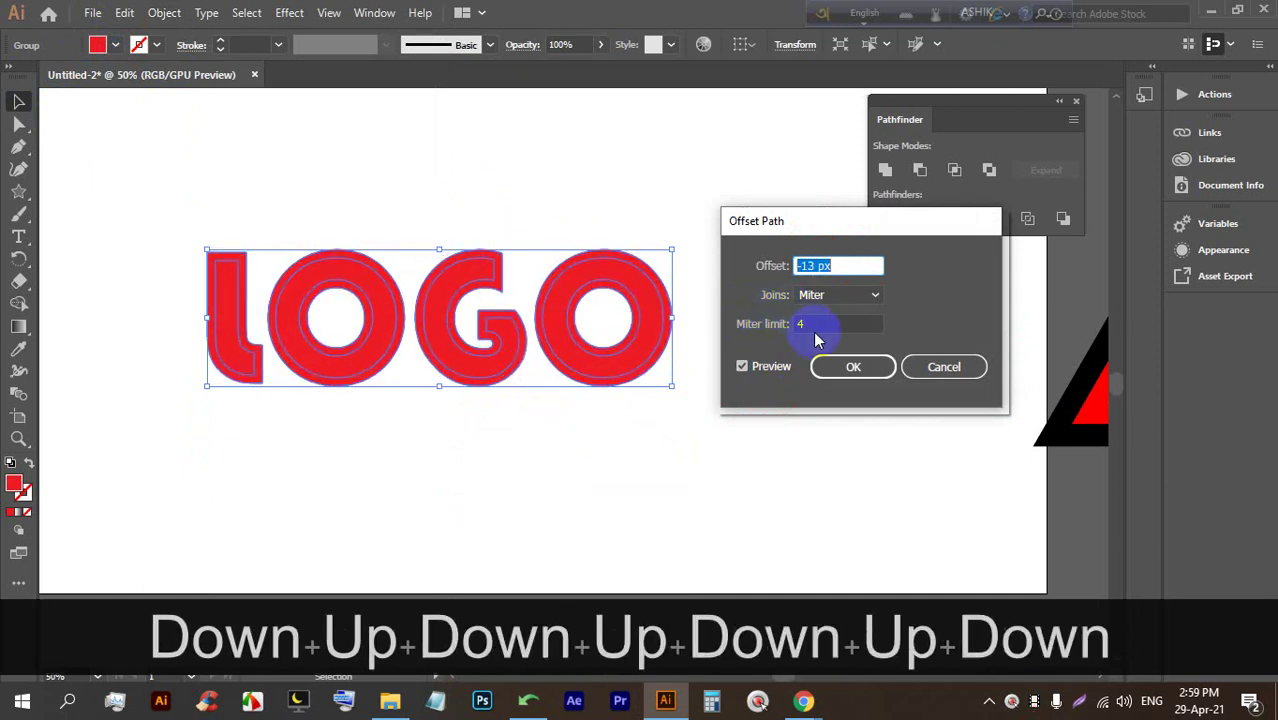
{"action": "left_click", "coordinate": [850, 365]}
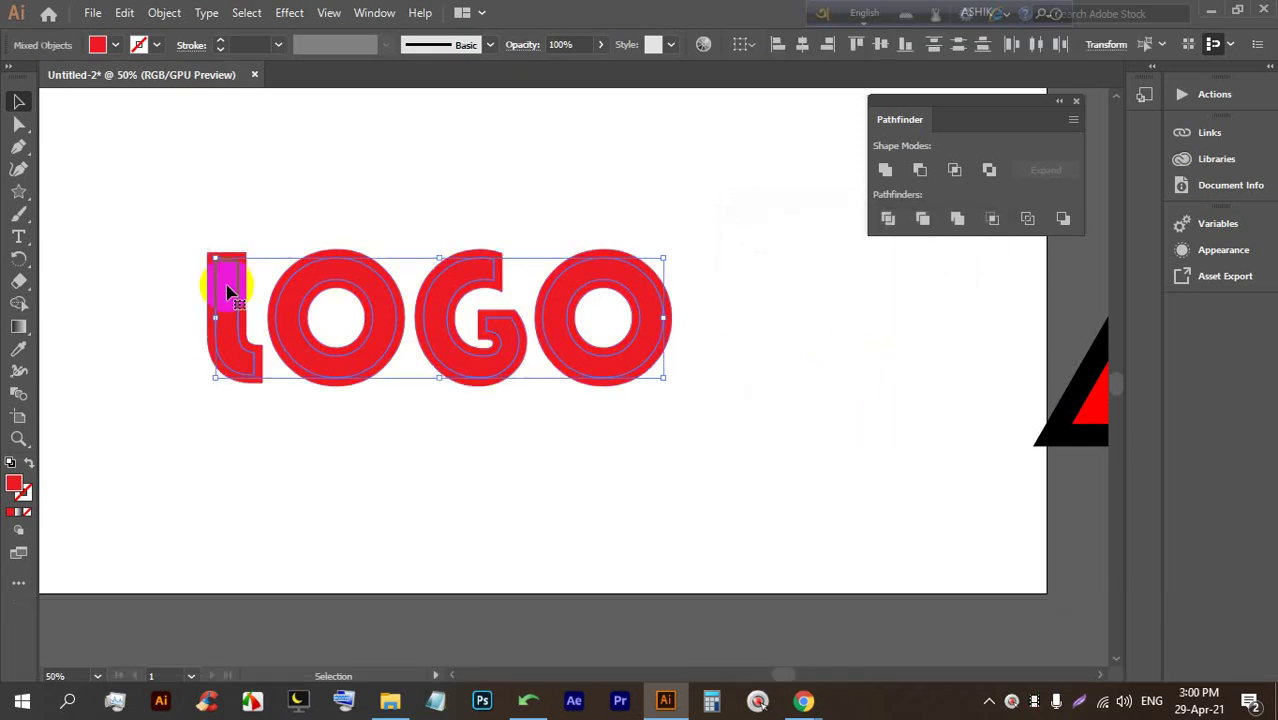
Fill the inner offset letter shapes with white and deselect them
{"action": "left_click", "coordinate": [114, 45]}
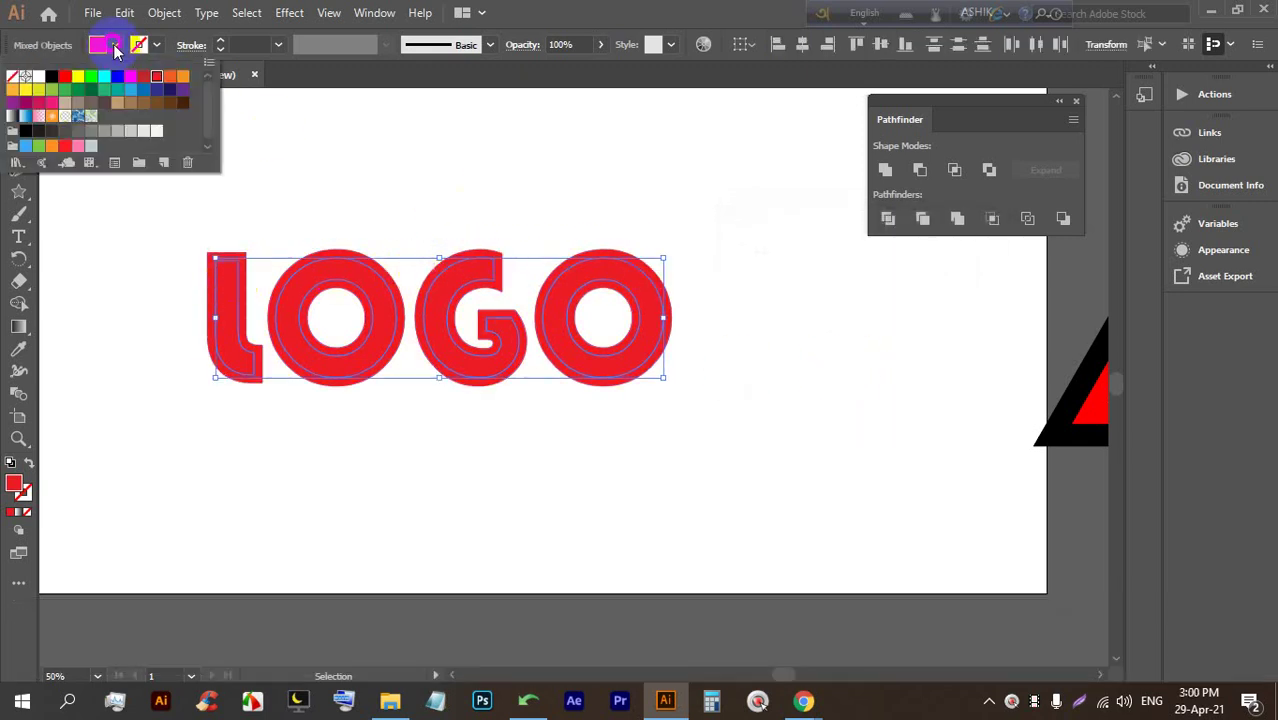
{"action": "left_click", "coordinate": [42, 80]}
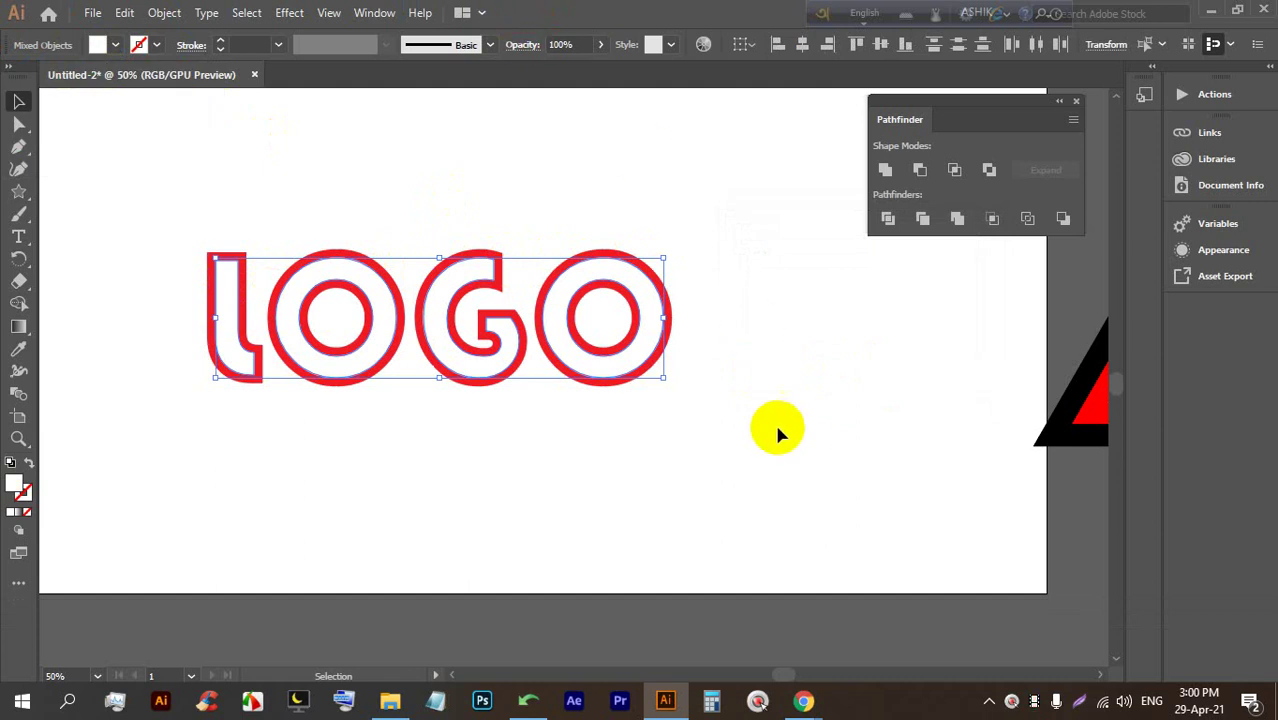
{"action": "left_click", "coordinate": [730, 406]}
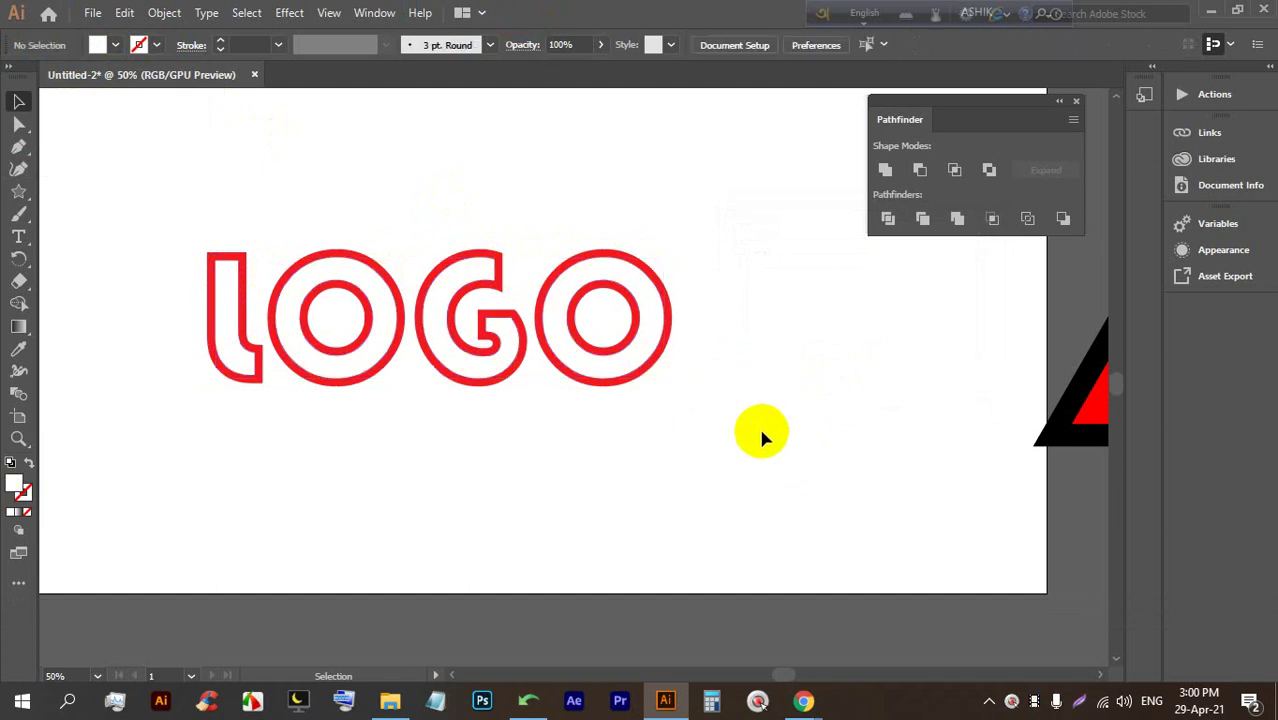
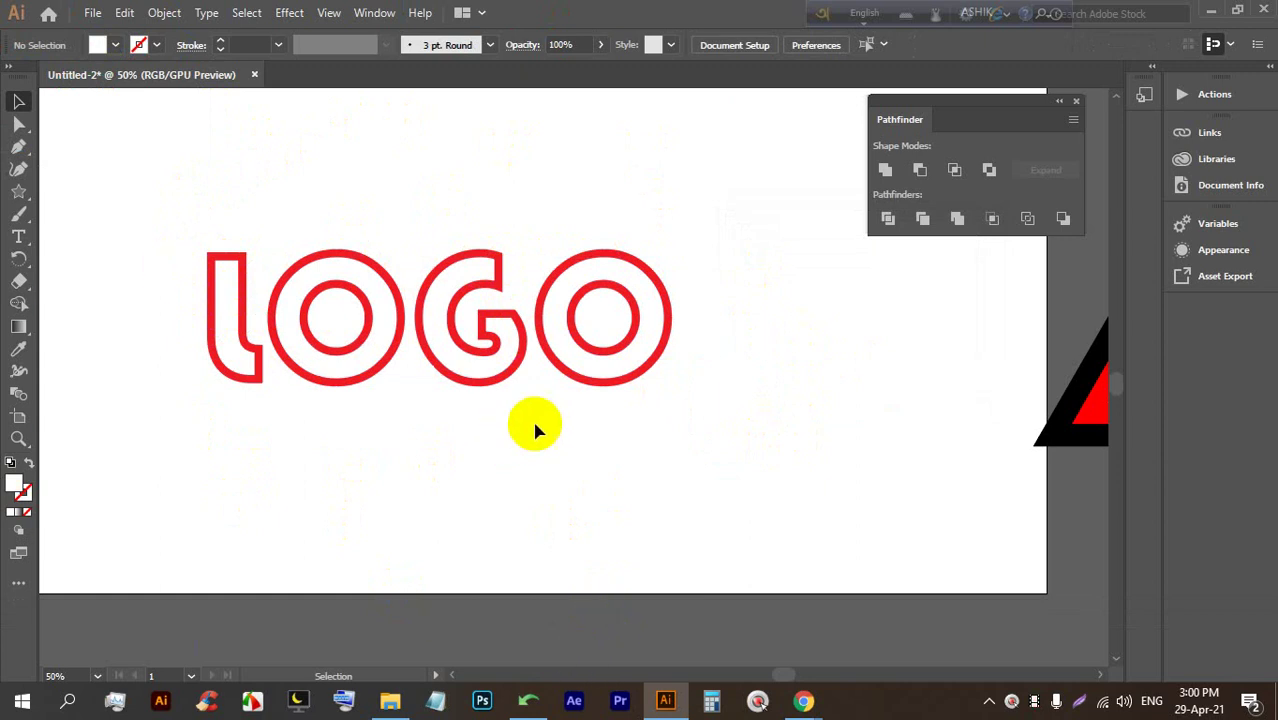
Apply Offset Path to the whole red-and-white LOGO group with a 13 px offset and Miter joins
{"action": "left_click", "coordinate": [644, 374]}
{"action": "left_click", "coordinate": [163, 14]}
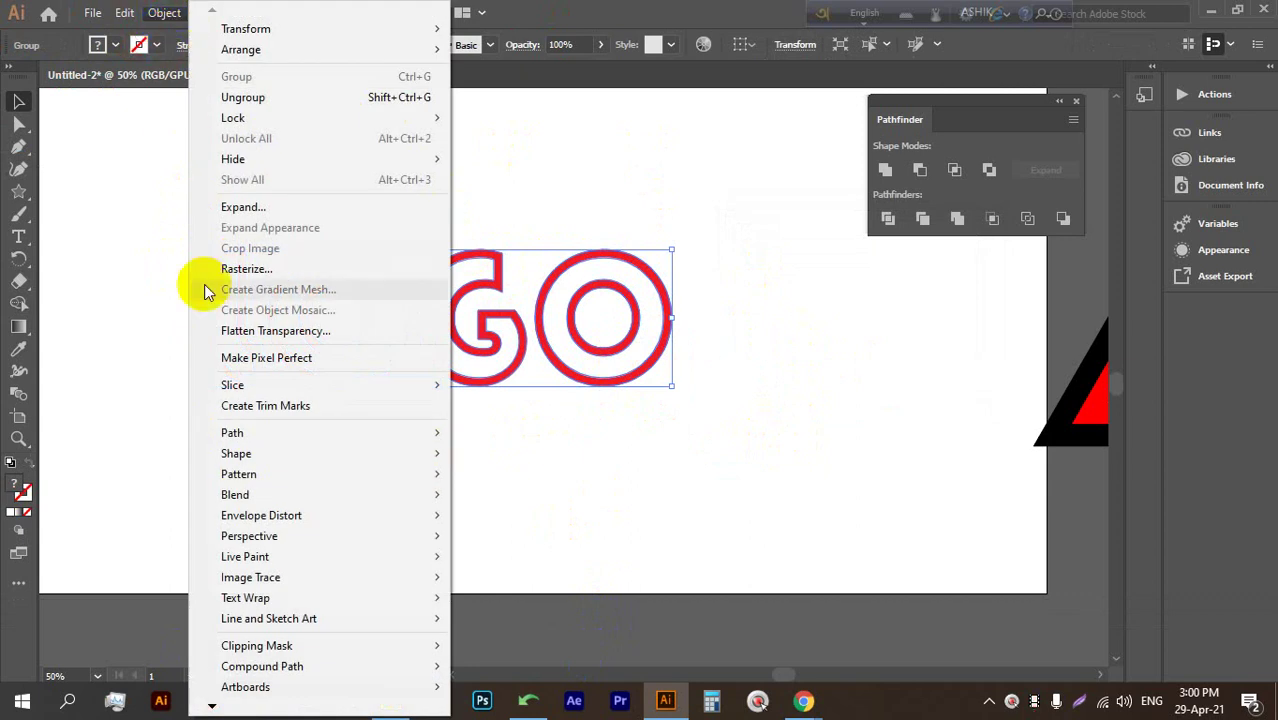
{"action": "mouse_move", "coordinate": [222, 434]}
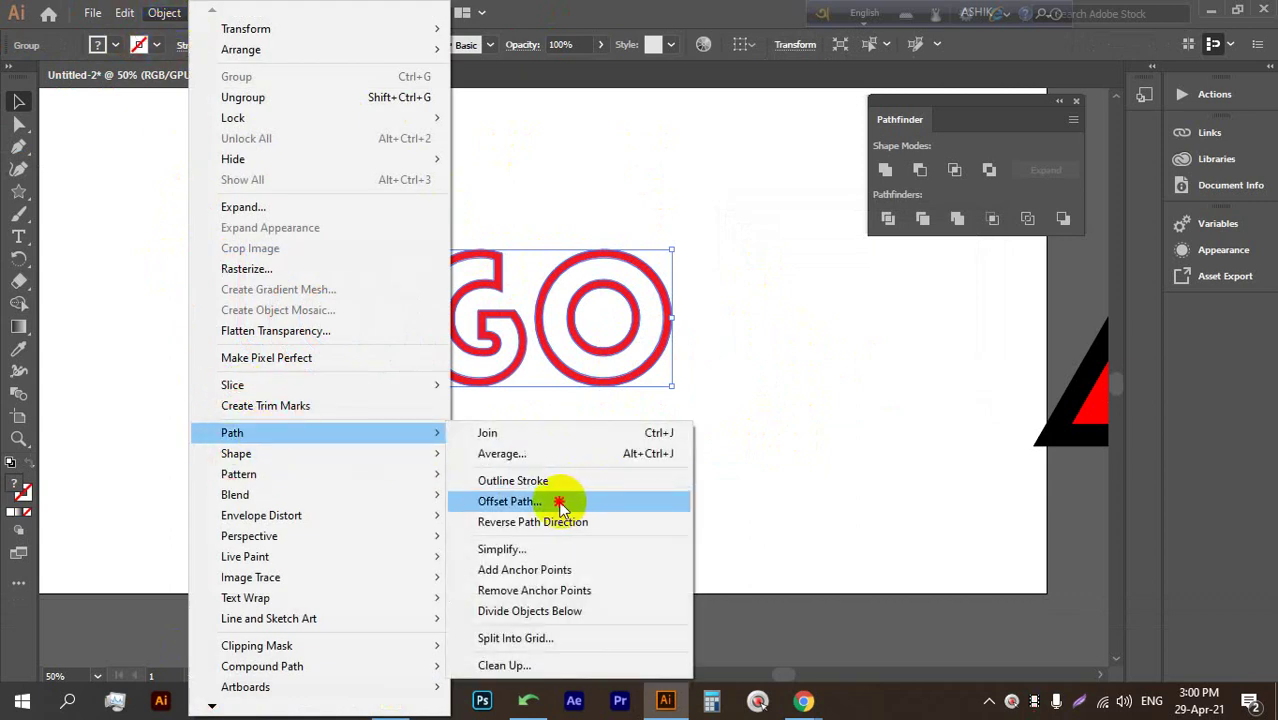
{"action": "left_click", "coordinate": [562, 500]}
{"action": "left_click", "coordinate": [742, 366]}
{"action": "left_click", "coordinate": [835, 265]}
{"action": "left_click", "coordinate": [835, 265]}
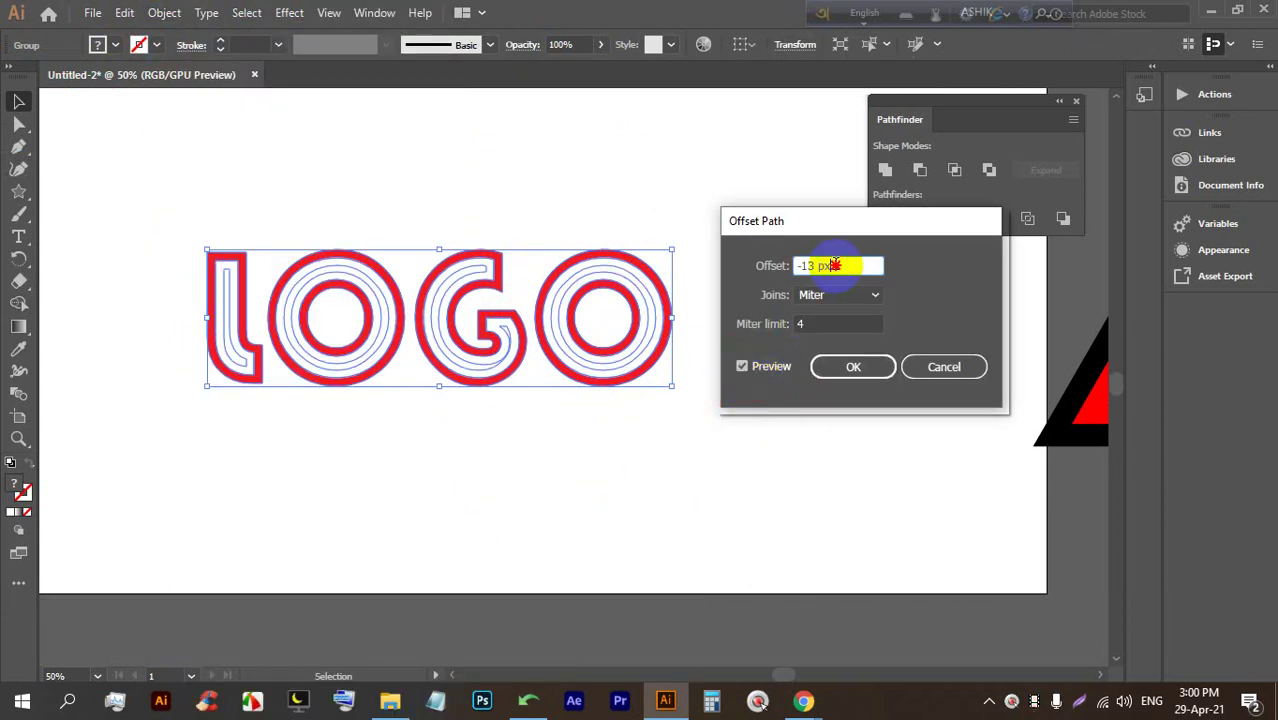
{"action": "key", "text": "Up"}
{"action": "key", "text": "Up"}
{"action": "key", "text": "Up"}
{"action": "key", "text": "Up"}
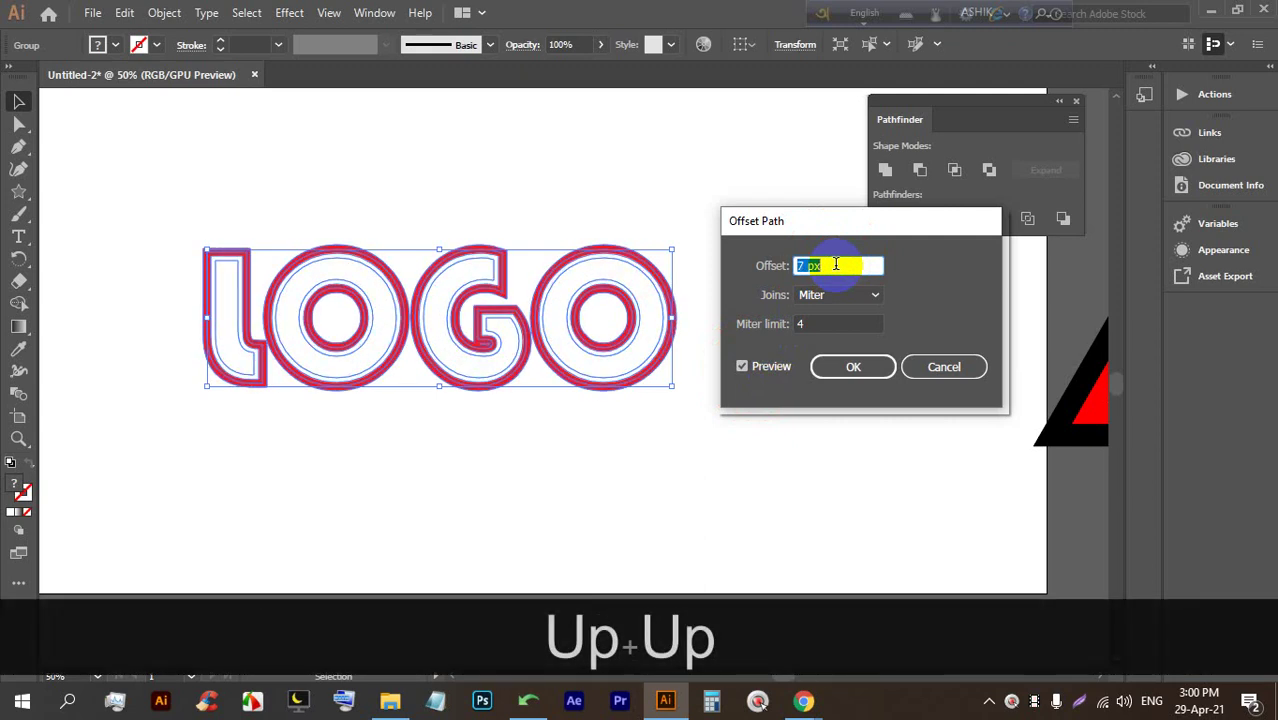
{"action": "key", "text": "Up"}
{"action": "key", "text": "Up"}
{"action": "key", "text": "Up"}
{"action": "key", "text": "Up"}
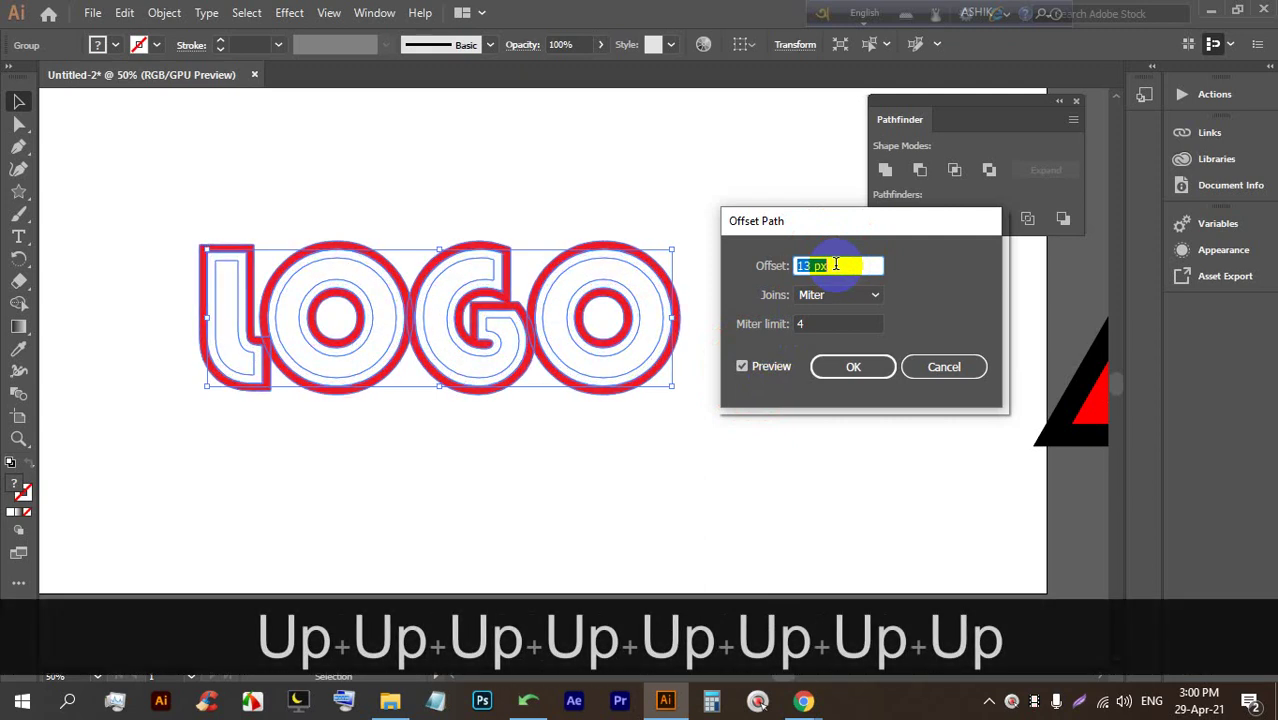
{"action": "left_click", "coordinate": [840, 367]}
Try a black fill on the newly offset LOGO shapes and undo it
{"action": "left_click", "coordinate": [114, 45]}
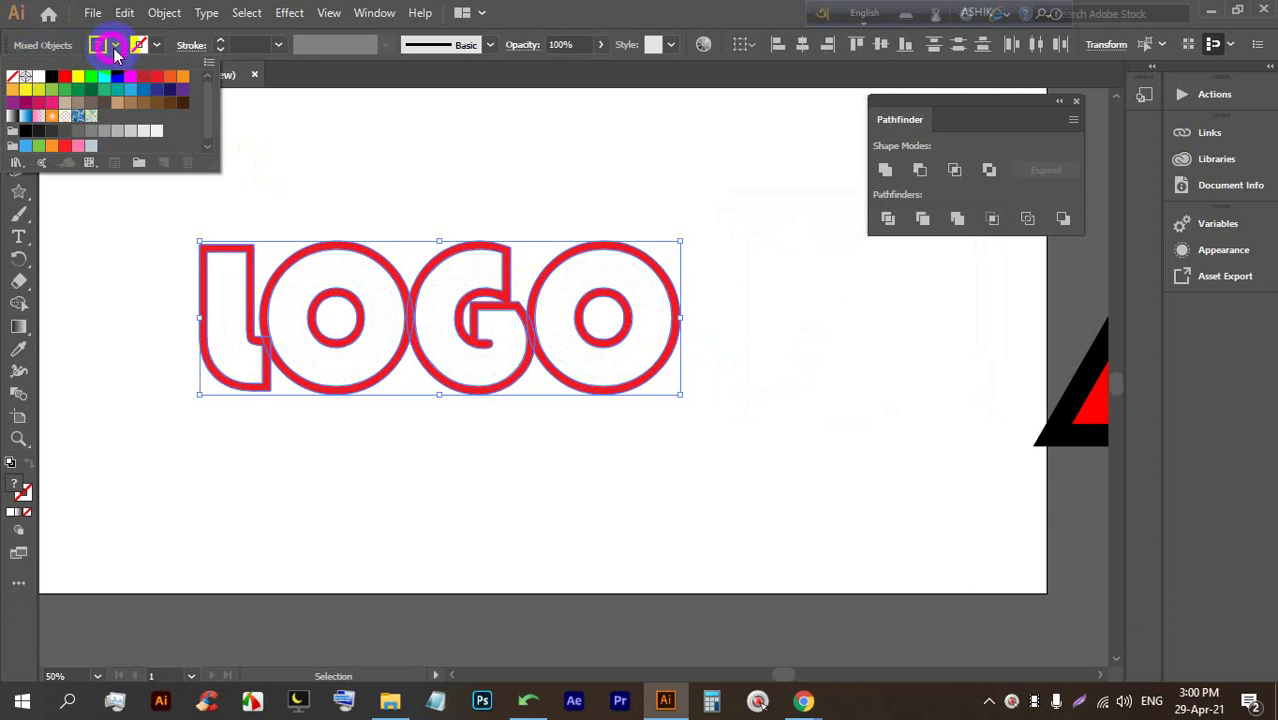
{"action": "left_click", "coordinate": [52, 80]}
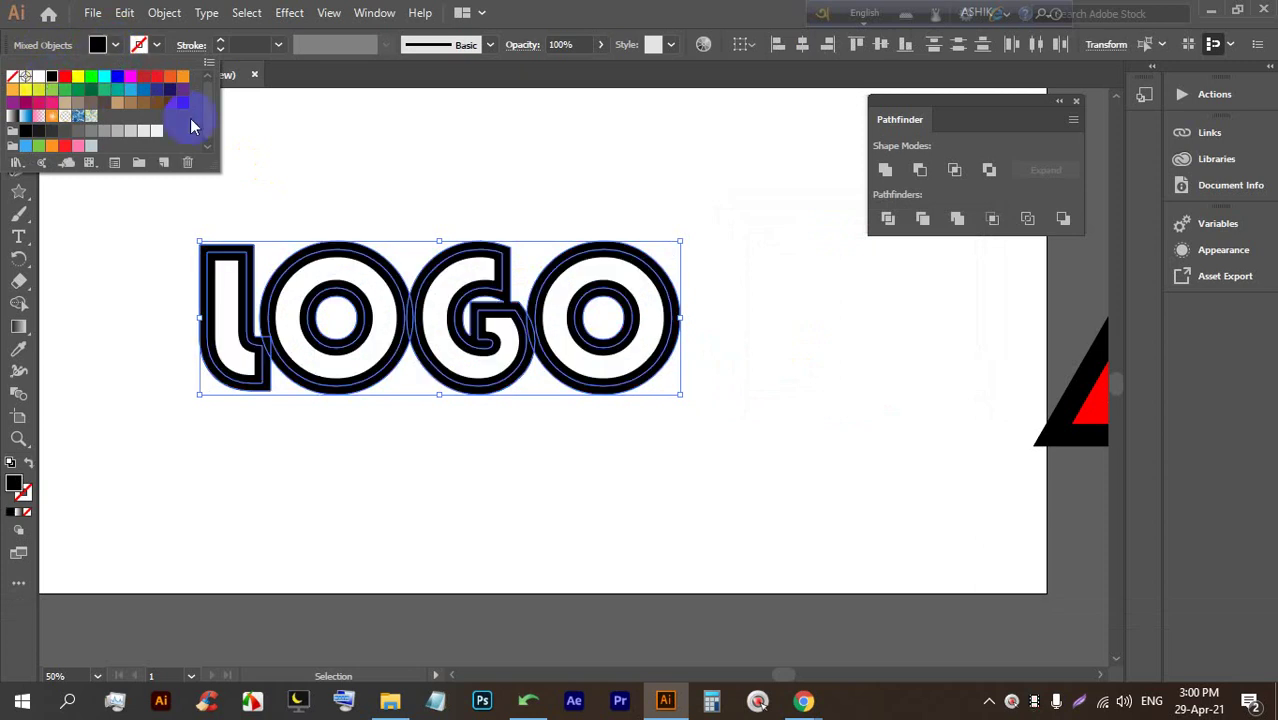
{"action": "key", "text": "ctrl+z"}
{"action": "key", "text": "ctrl+z"}
{"action": "key", "text": "ctrl+z"}
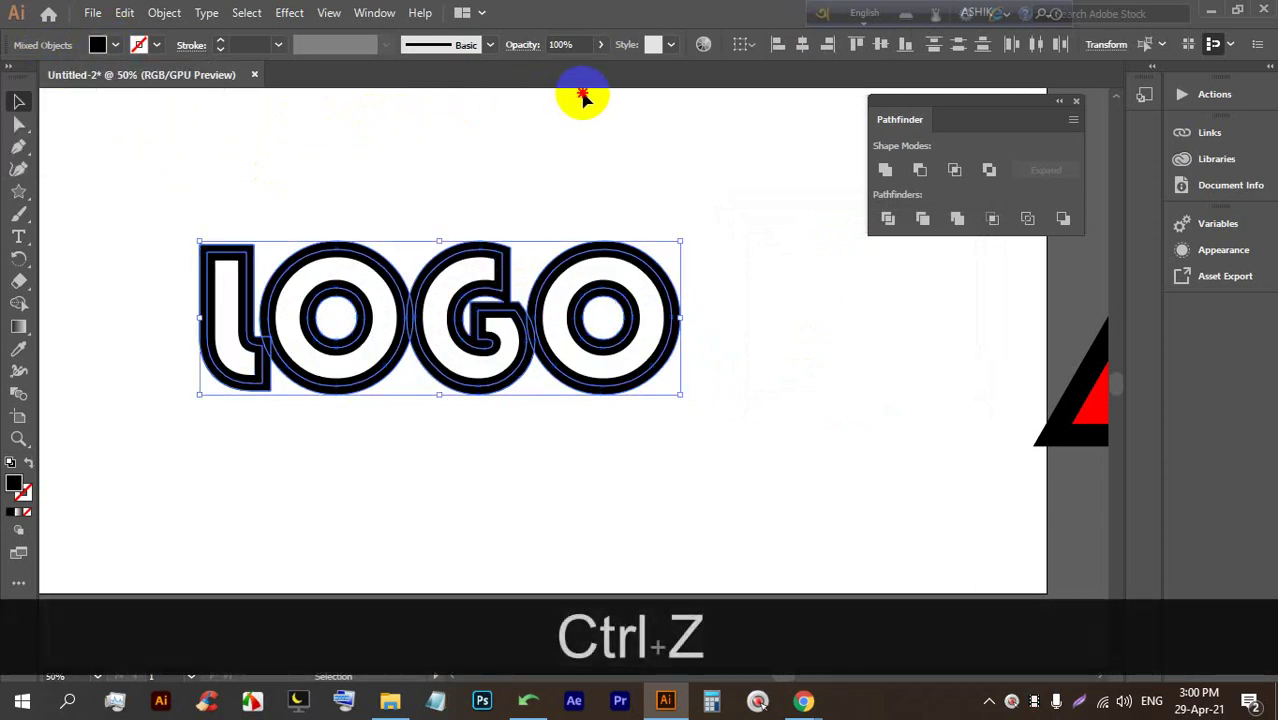
{"action": "left_click", "coordinate": [698, 445]}
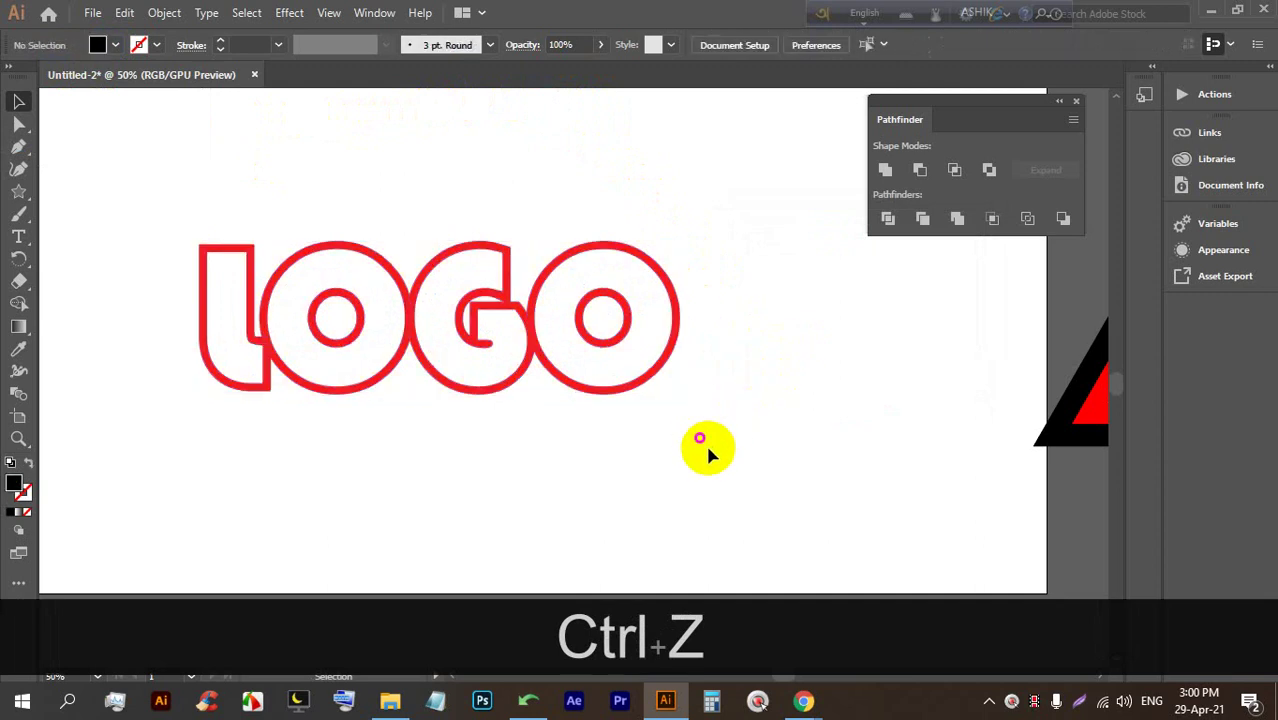
Fill the entire LOGO group, including all its offset shapes, with black
{"action": "left_click", "coordinate": [643, 362]}
{"action": "left_click", "coordinate": [790, 377]}
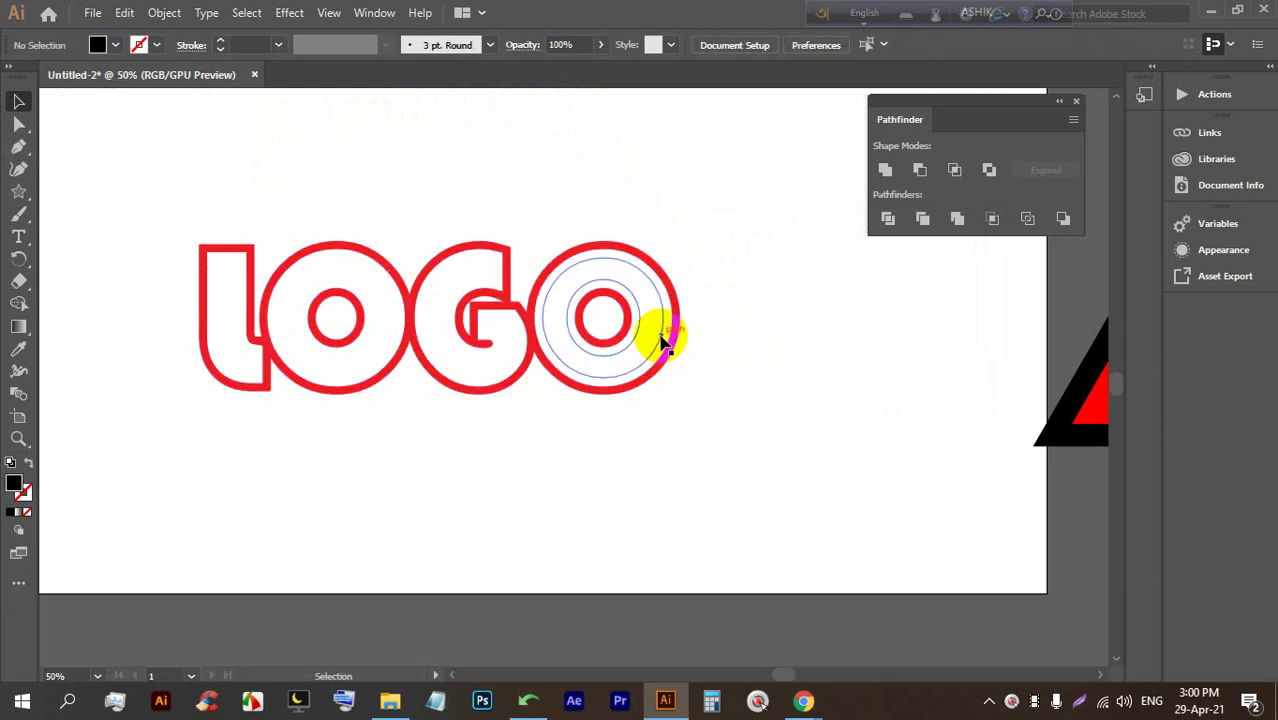
{"action": "left_click", "coordinate": [665, 350]}
{"action": "left_click", "coordinate": [827, 355]}
{"action": "scroll", "coordinate": [668, 368], "scroll_direction": "up", "scroll_amount": 2}
{"action": "left_click", "coordinate": [642, 357]}
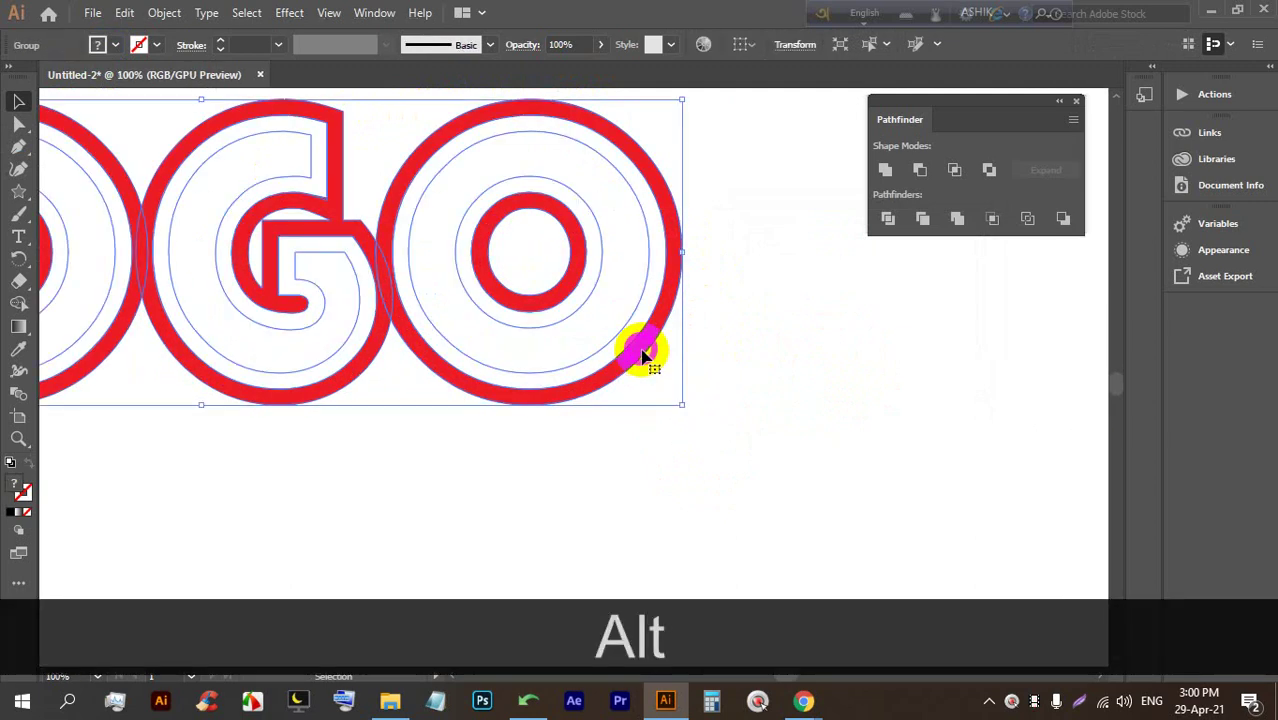
{"action": "scroll", "coordinate": [750, 385], "scroll_direction": "down", "scroll_amount": 1}
{"action": "left_click", "coordinate": [134, 47]}
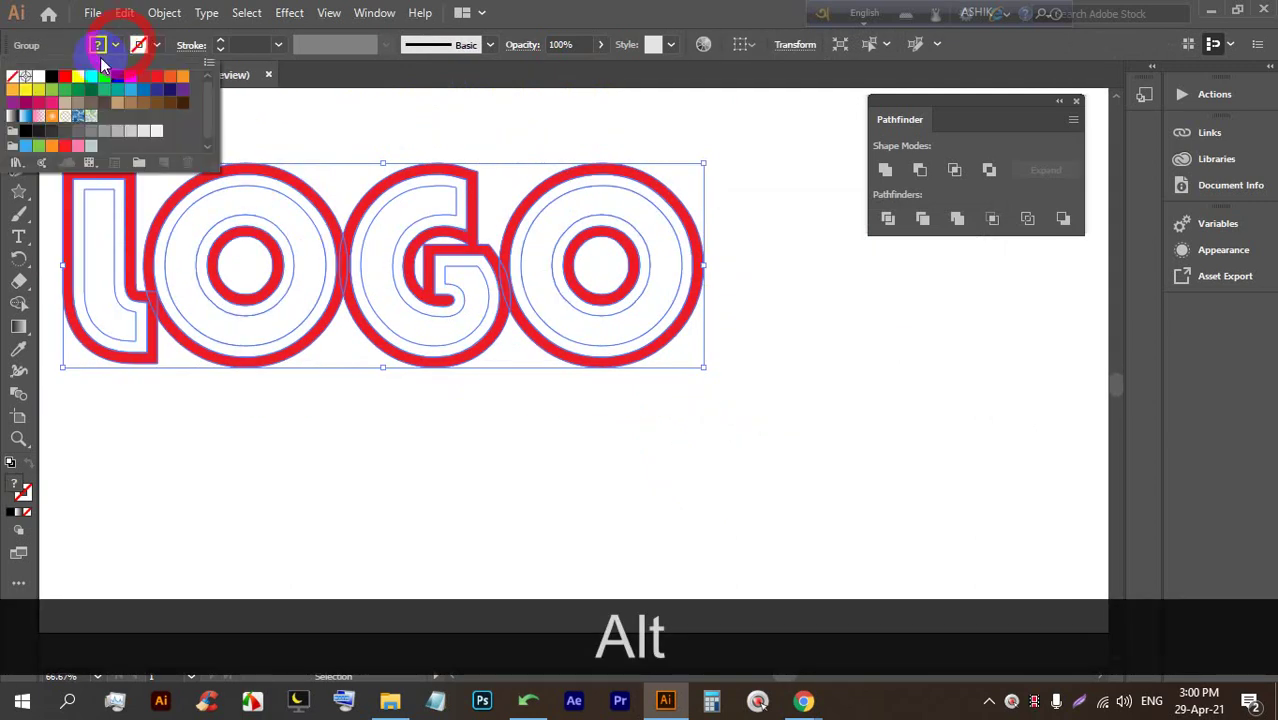
{"action": "left_click", "coordinate": [52, 80]}
{"action": "left_click", "coordinate": [581, 470]}
Ungroup the black LOGO lettering and deselect it
{"action": "right_click", "coordinate": [630, 350]}
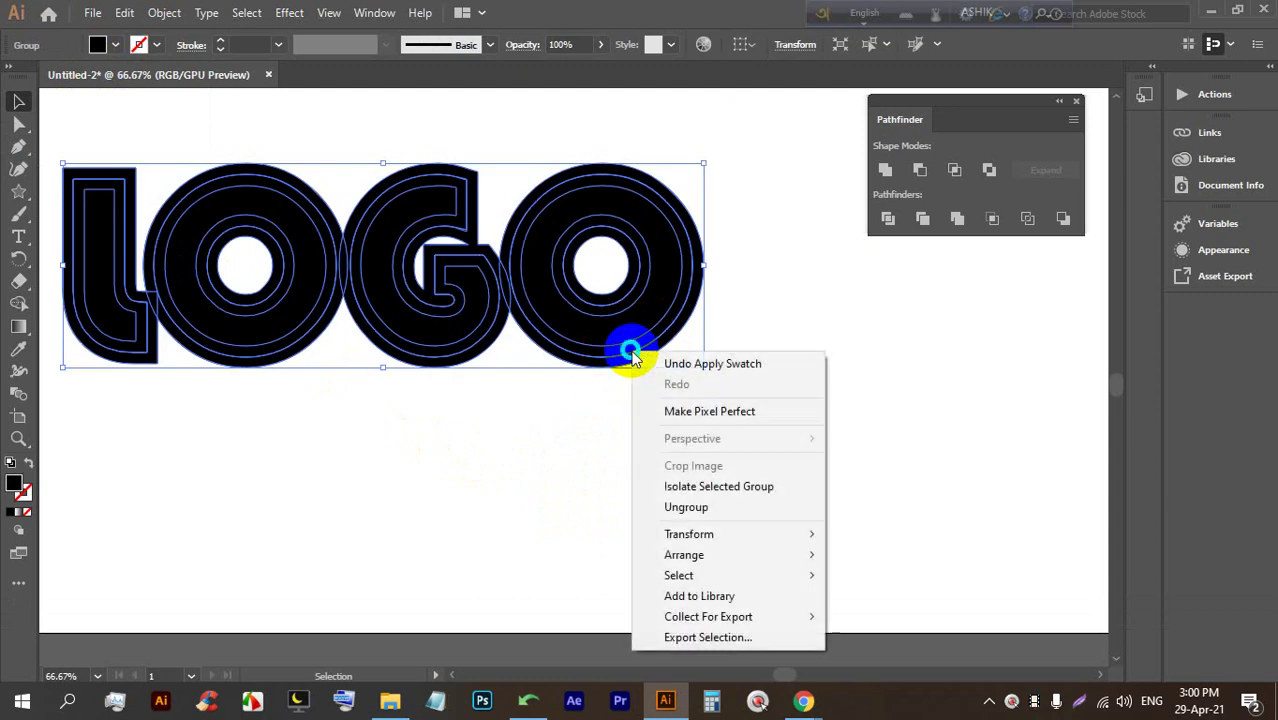
{"action": "left_click", "coordinate": [686, 507]}
{"action": "left_click", "coordinate": [785, 450]}
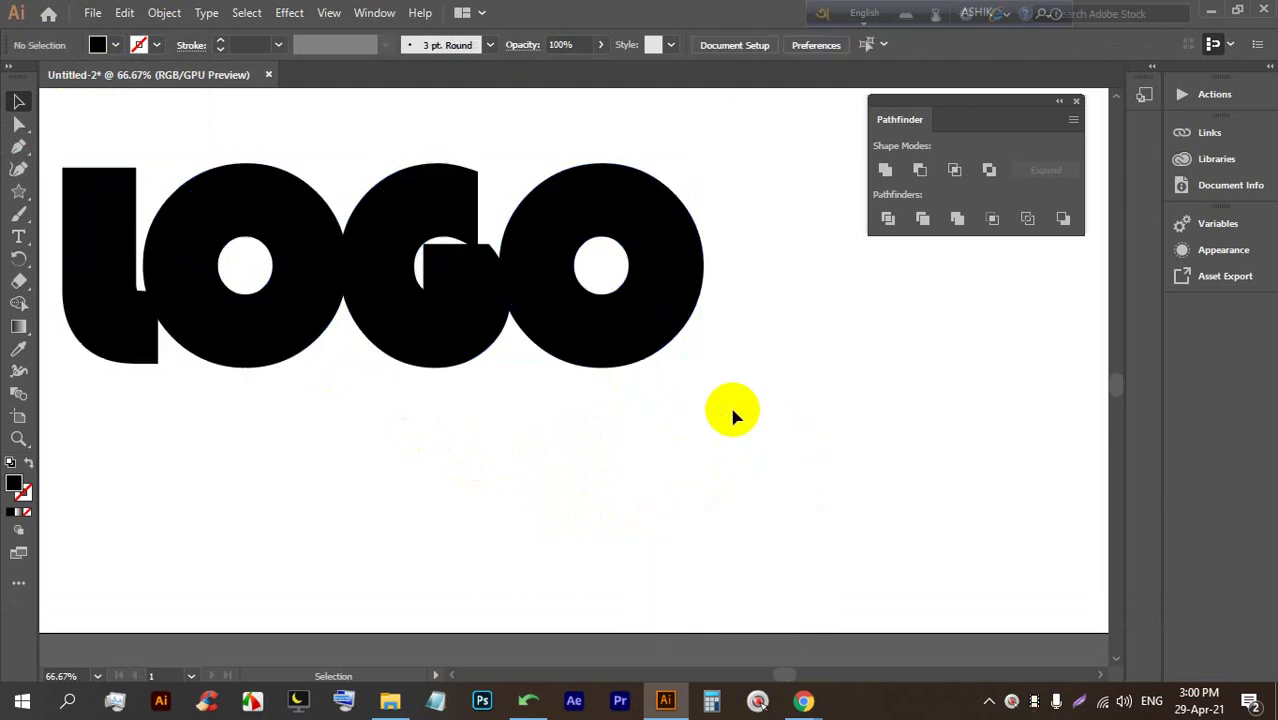
Inspect the stacked black offset shapes of the last O by selecting its individual layers
{"action": "left_click", "coordinate": [580, 362], "text": "shift"}
{"action": "left_click", "coordinate": [570, 418]}
{"action": "scroll", "coordinate": [600, 395], "scroll_direction": "up", "scroll_amount": 3}
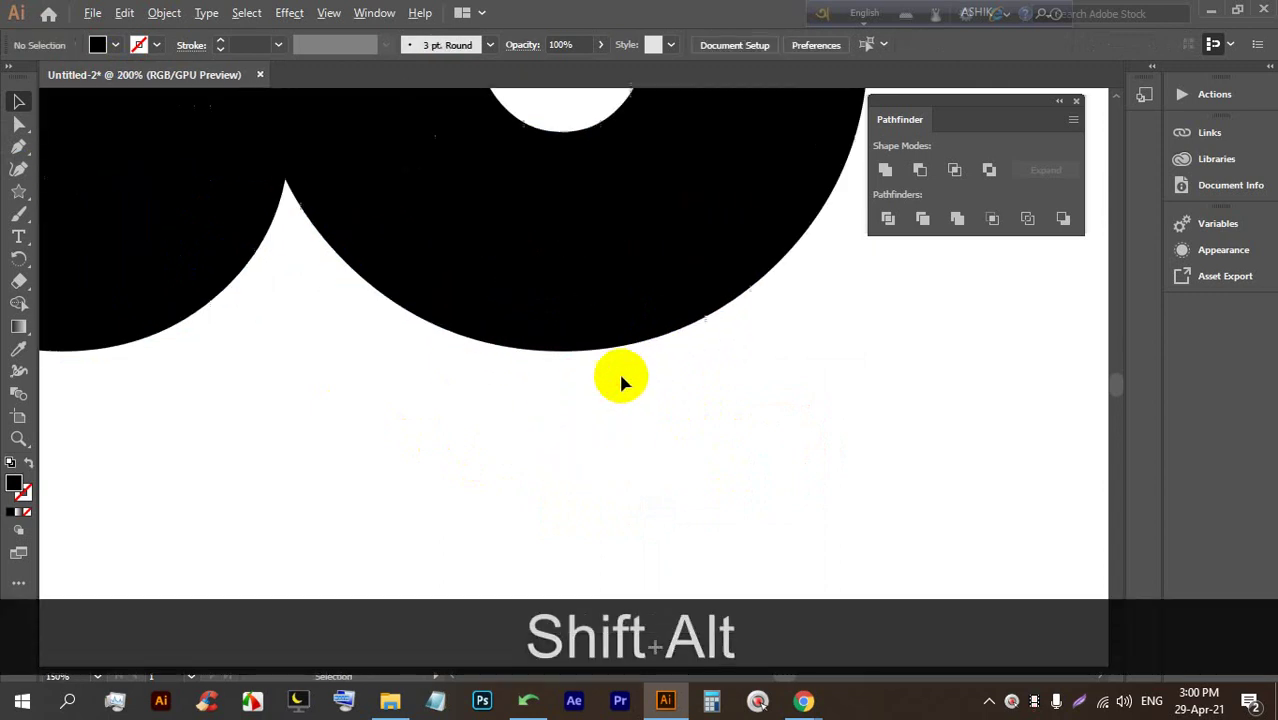
{"action": "scroll", "coordinate": [640, 420], "scroll_direction": "up", "scroll_amount": 2}
{"action": "key", "text": "space"}
{"action": "left_click_drag", "start_coordinate": [727, 447], "coordinate": [656, 497]}
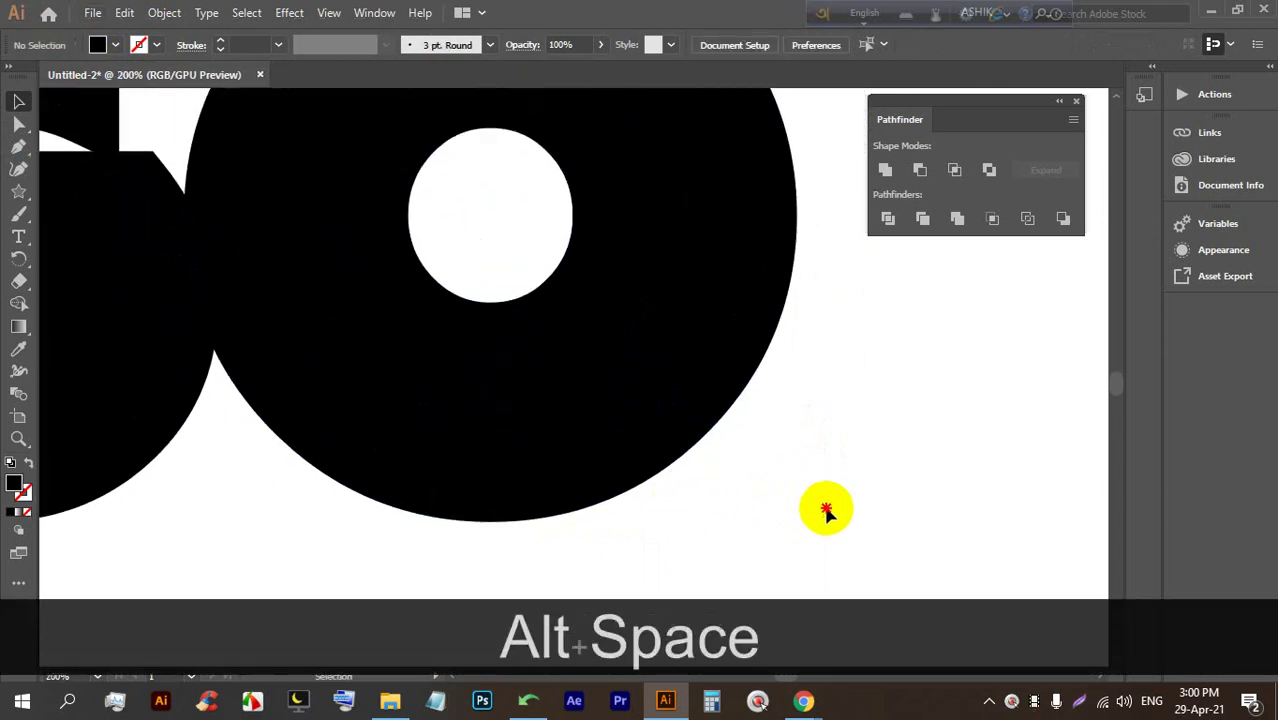
{"action": "left_click", "coordinate": [573, 342]}
{"action": "left_click", "coordinate": [707, 400], "text": "alt"}
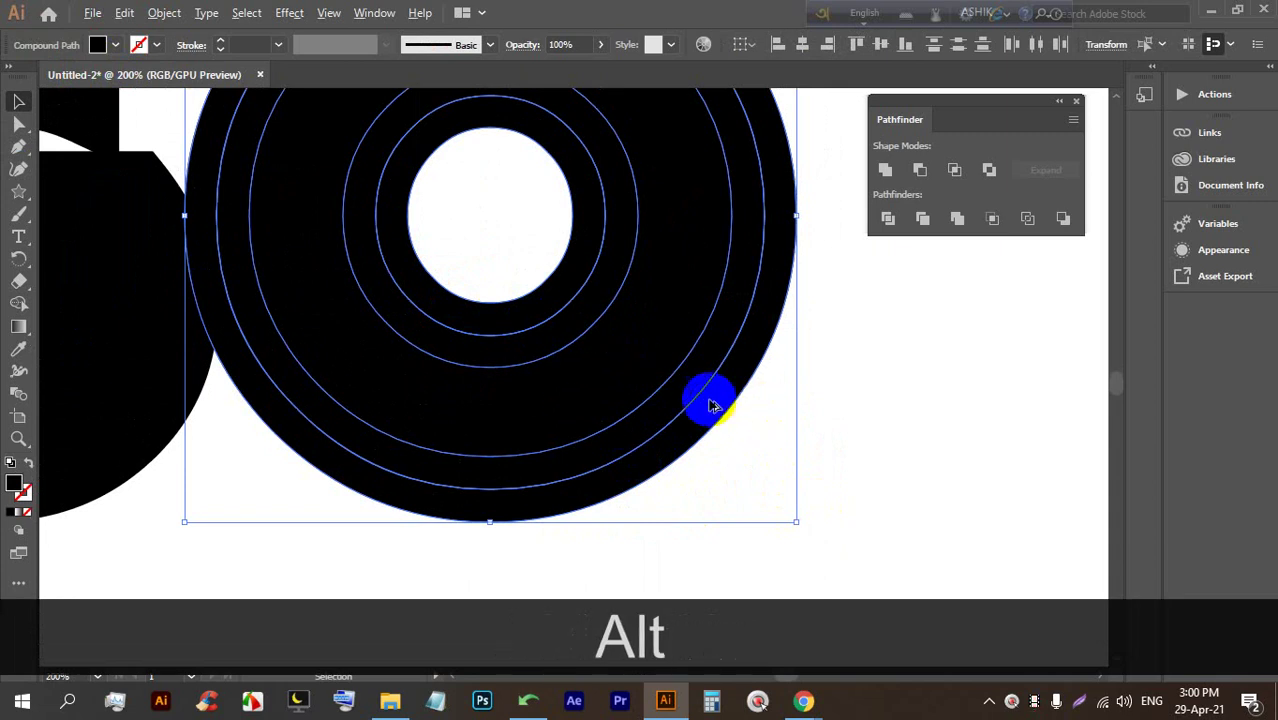
{"action": "left_click", "coordinate": [876, 405]}
{"action": "left_click", "coordinate": [707, 402]}
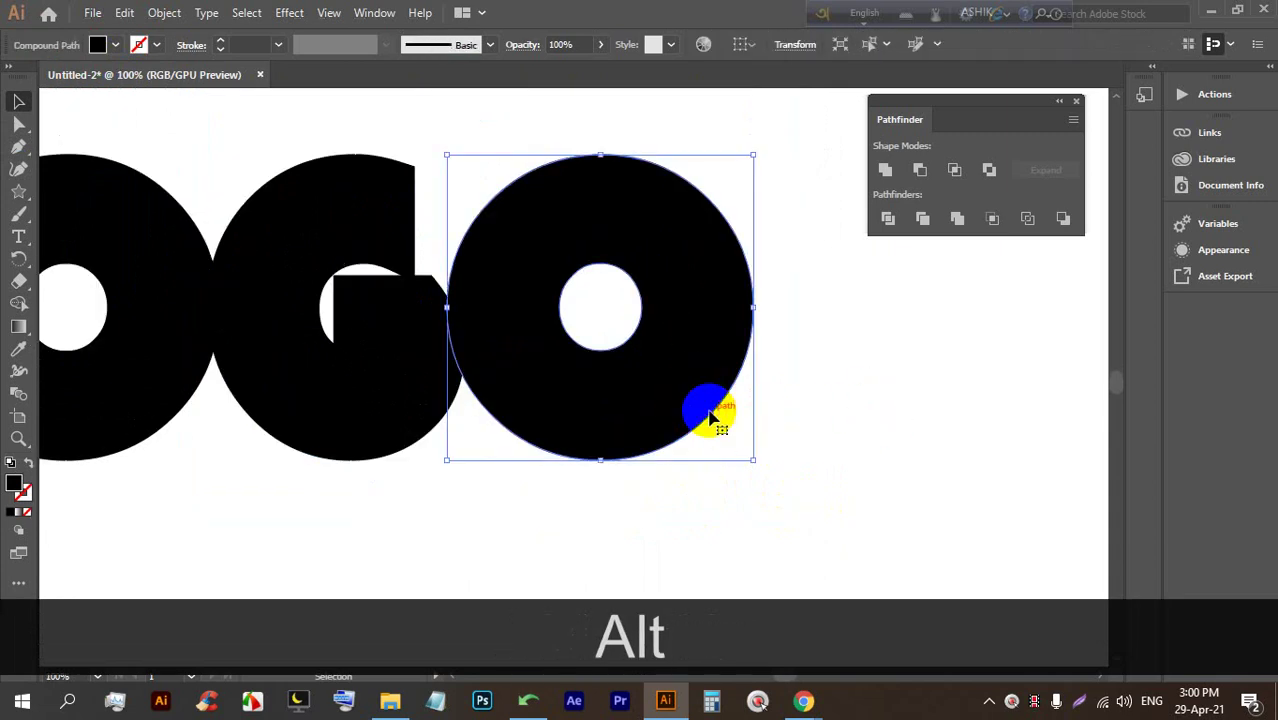
{"action": "left_click", "coordinate": [793, 402]}
{"action": "left_click", "coordinate": [710, 382]}
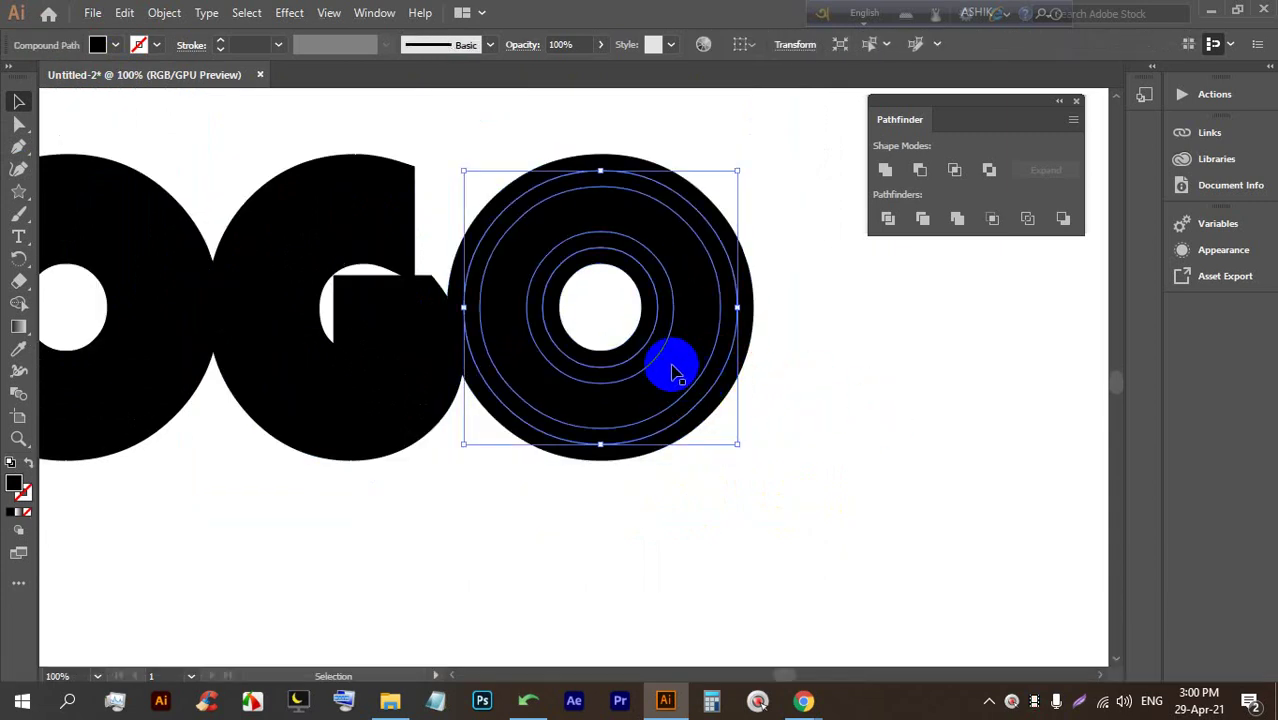
Fill the middle offset shape of the last O with RGB Red
{"action": "left_click", "coordinate": [748, 358]}
{"action": "left_click", "coordinate": [722, 373]}
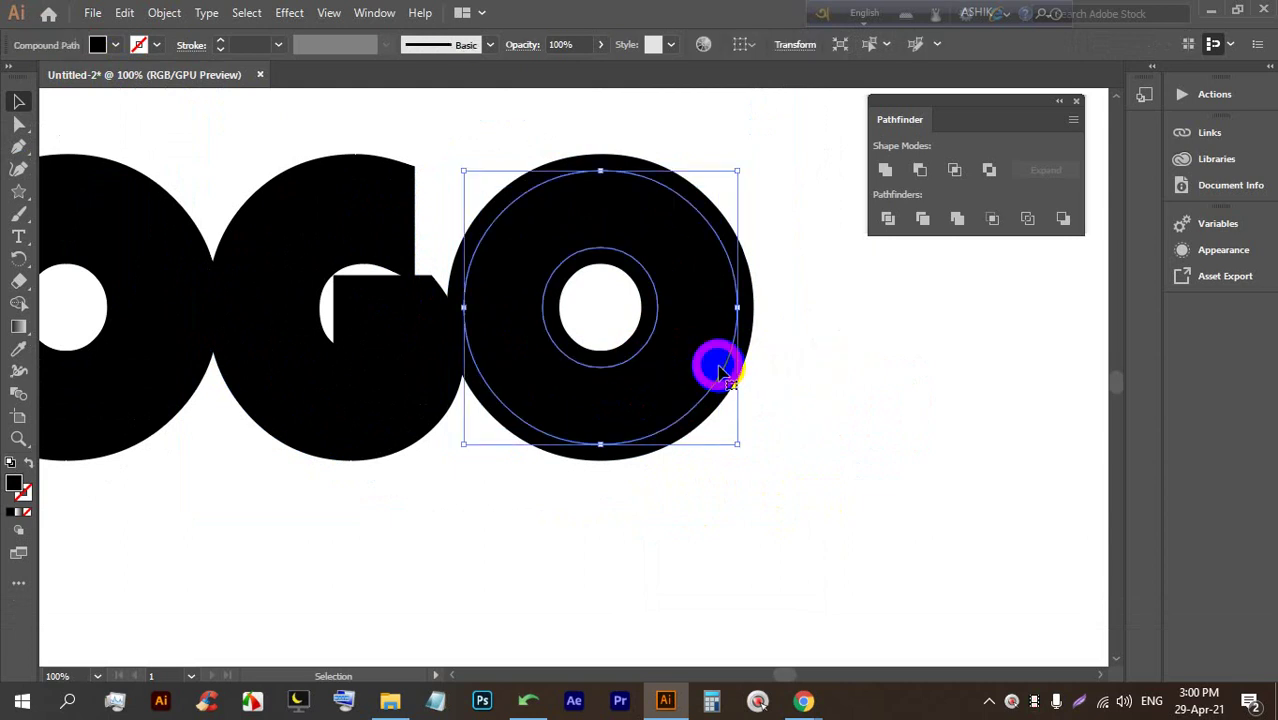
{"action": "left_click", "coordinate": [116, 46]}
{"action": "left_click", "coordinate": [65, 77]}
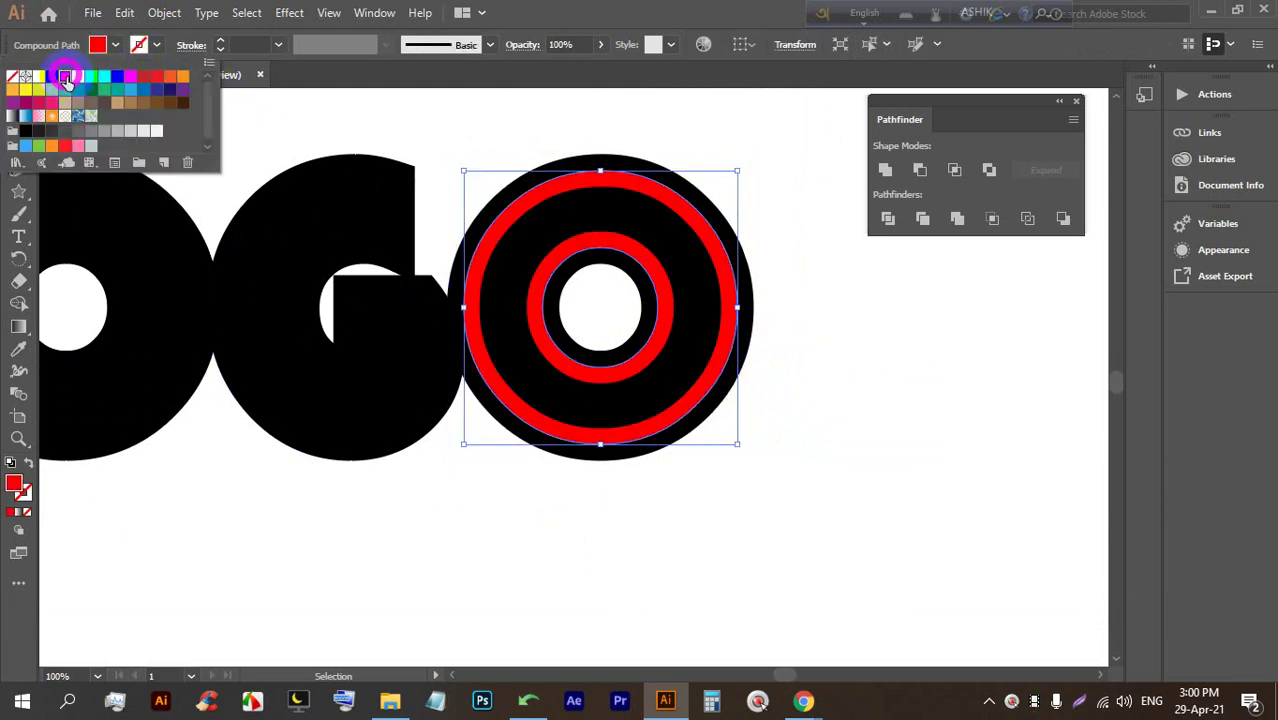
{"action": "left_click", "coordinate": [800, 397]}
Fill the innermost black shape of the last O with white, inside its red outline
{"action": "left_click", "coordinate": [670, 351]}
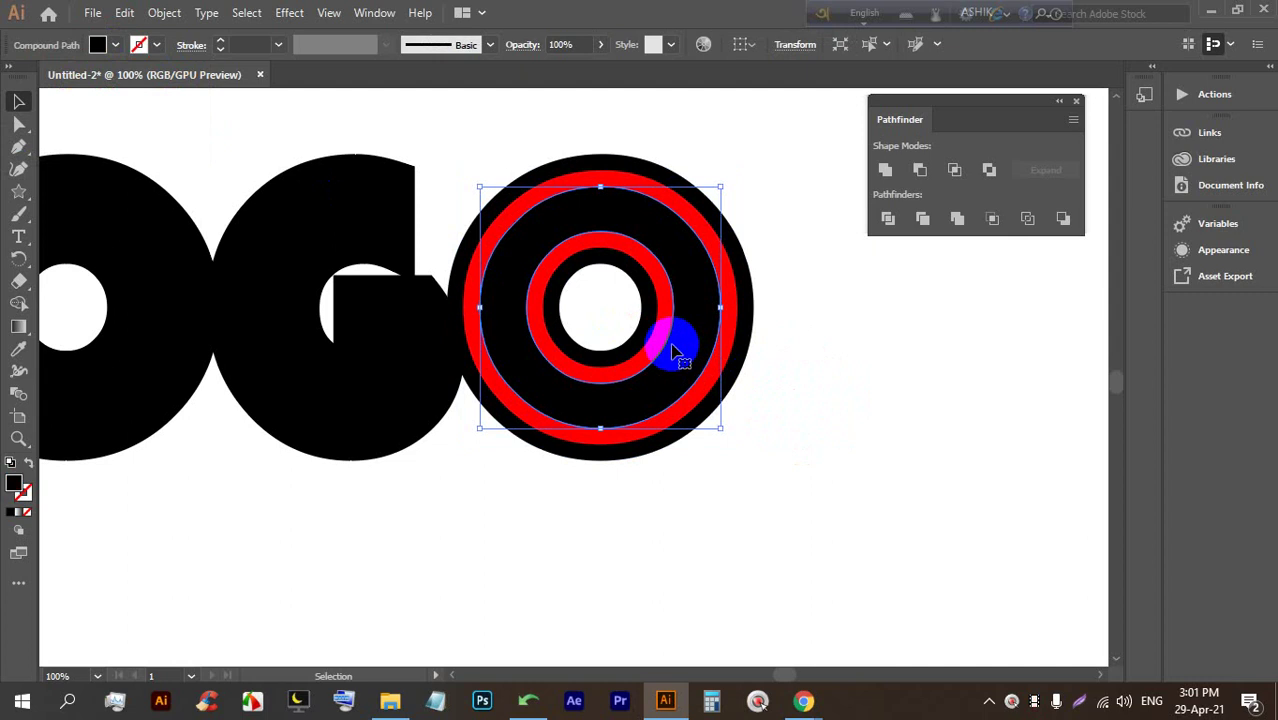
{"action": "left_click", "coordinate": [116, 45]}
{"action": "left_click", "coordinate": [50, 82]}
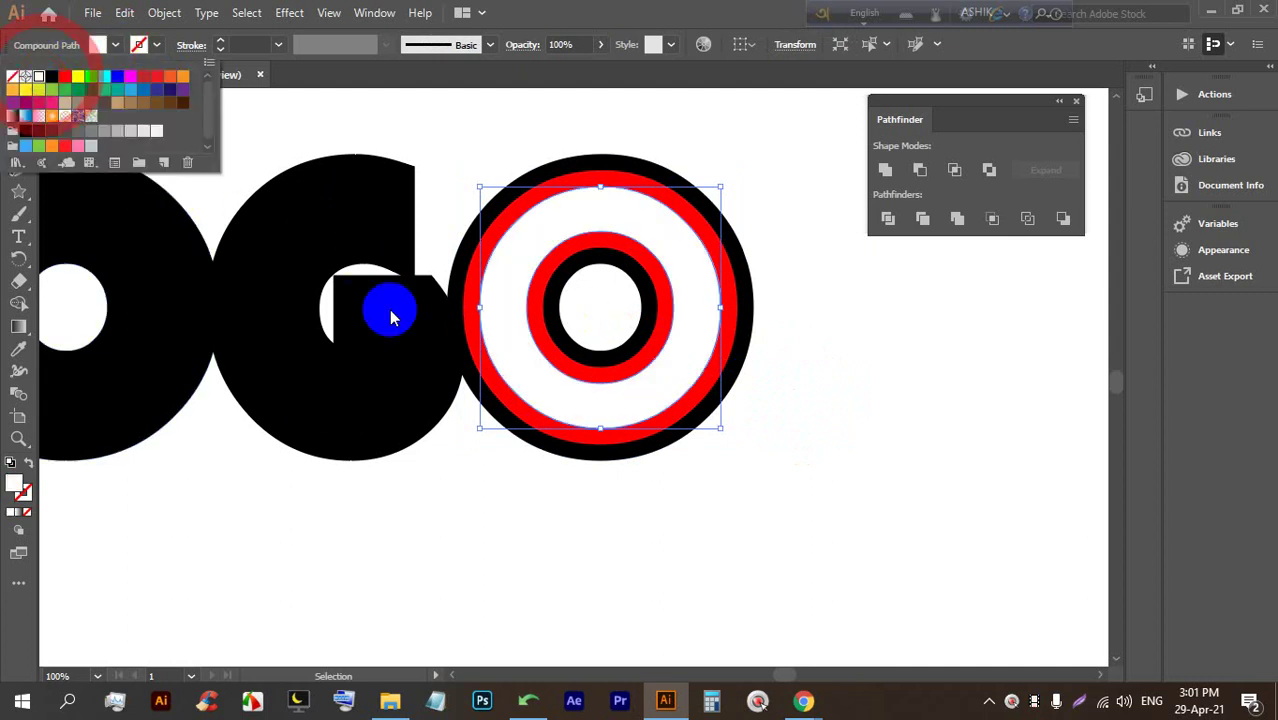
{"action": "left_click", "coordinate": [816, 513]}
{"action": "left_click", "coordinate": [816, 513]}
{"action": "scroll", "coordinate": [535, 203], "scroll_direction": "up", "scroll_amount": 2}
{"action": "left_click", "coordinate": [648, 370]}
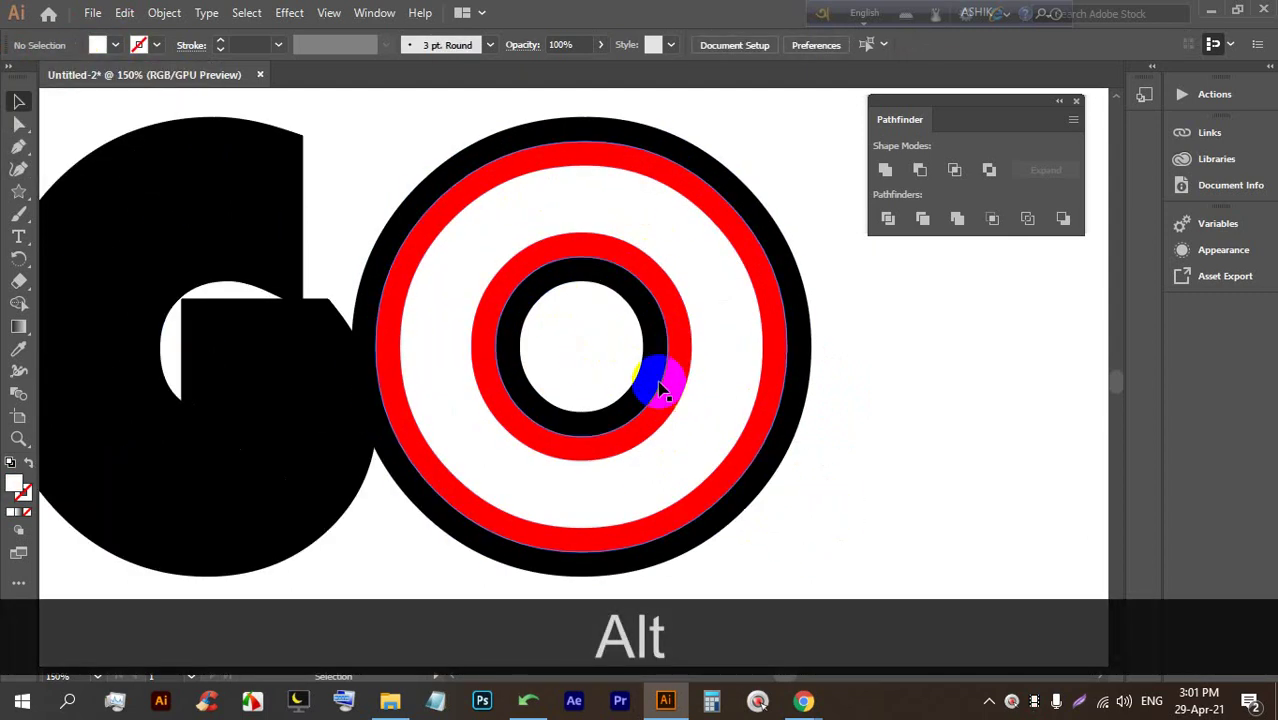
{"action": "scroll", "coordinate": [700, 380], "scroll_direction": "down", "scroll_amount": 1}
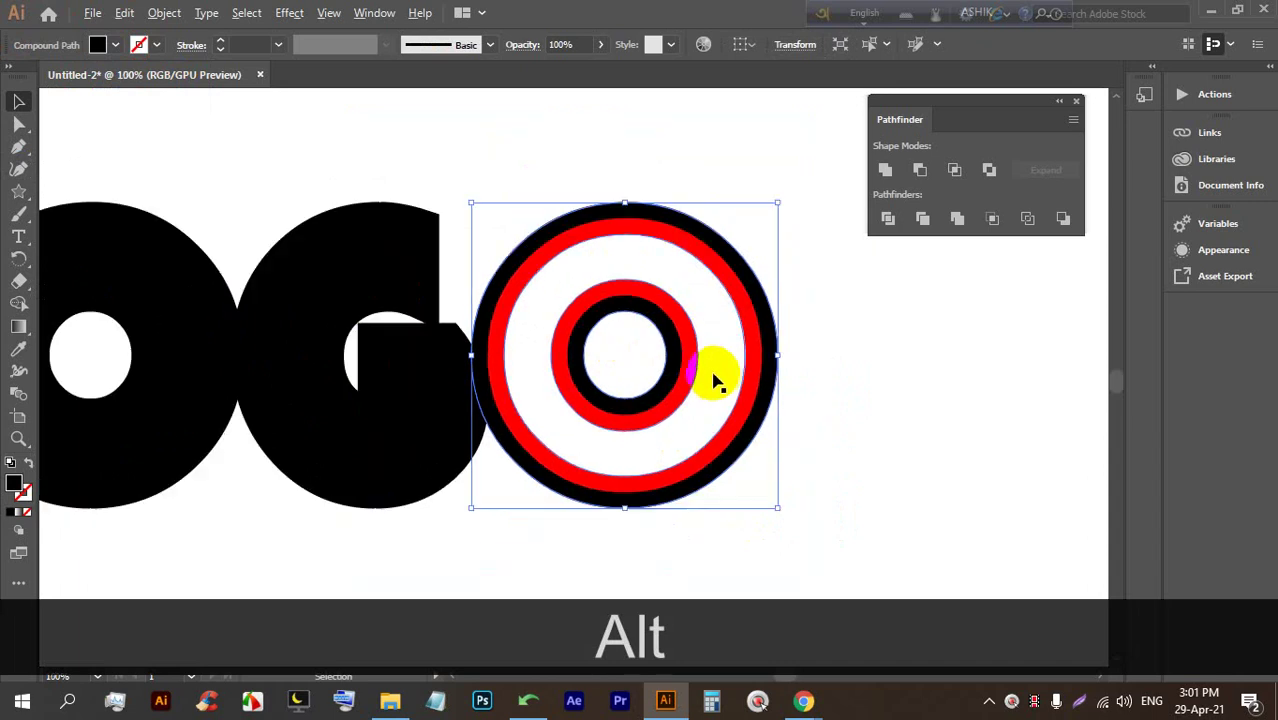
{"action": "left_click", "coordinate": [905, 425]}
Fill the middle offset shapes of the letters L, first O and G with RGB Red
{"action": "scroll", "coordinate": [895, 400], "scroll_direction": "down", "scroll_amount": 1}
{"action": "scroll", "coordinate": [620, 440], "scroll_direction": "up", "scroll_amount": 1}
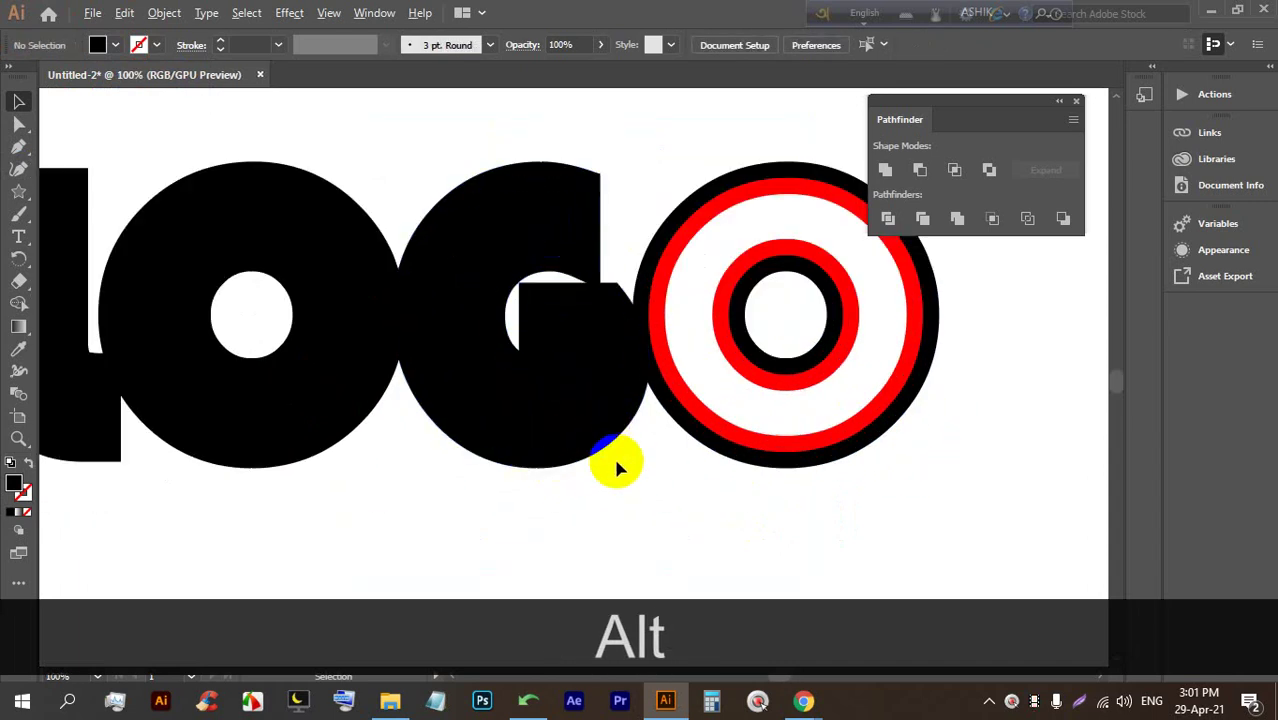
{"action": "scroll", "coordinate": [605, 475], "scroll_direction": "down", "scroll_amount": 1}
{"action": "scroll", "coordinate": [592, 455], "scroll_direction": "up", "scroll_amount": 2}
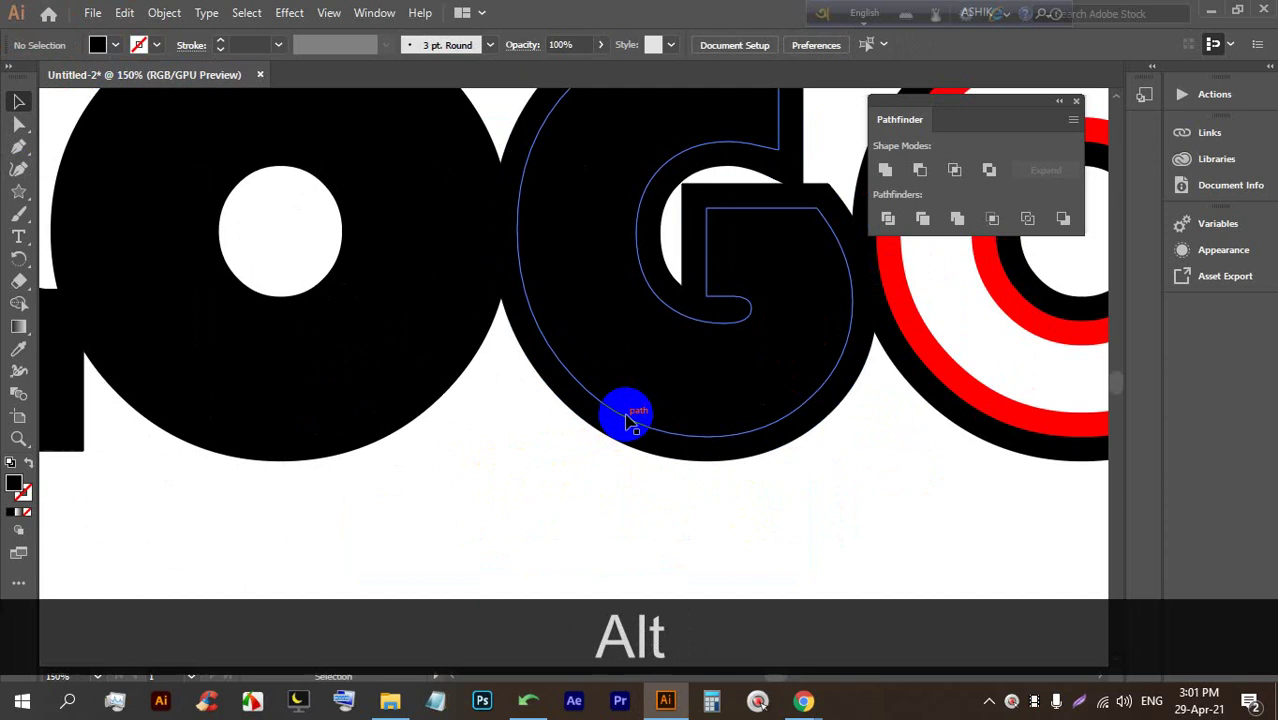
{"action": "left_click", "coordinate": [632, 417]}
{"action": "left_click", "coordinate": [364, 402], "text": "shift"}
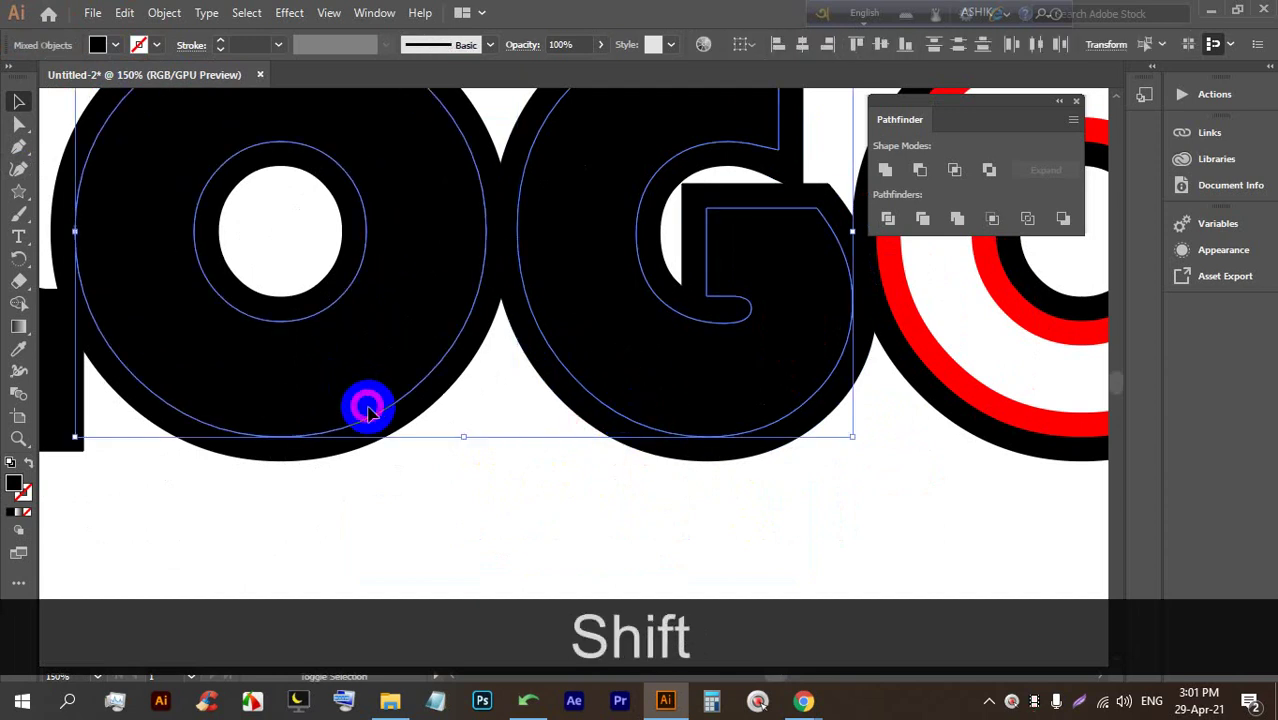
{"action": "scroll", "coordinate": [378, 370], "scroll_direction": "down", "scroll_amount": 2}
{"action": "scroll", "coordinate": [342, 388], "scroll_direction": "up", "scroll_amount": 1}
{"action": "left_click", "coordinate": [274, 242], "text": "shift"}
{"action": "left_click", "coordinate": [115, 46]}
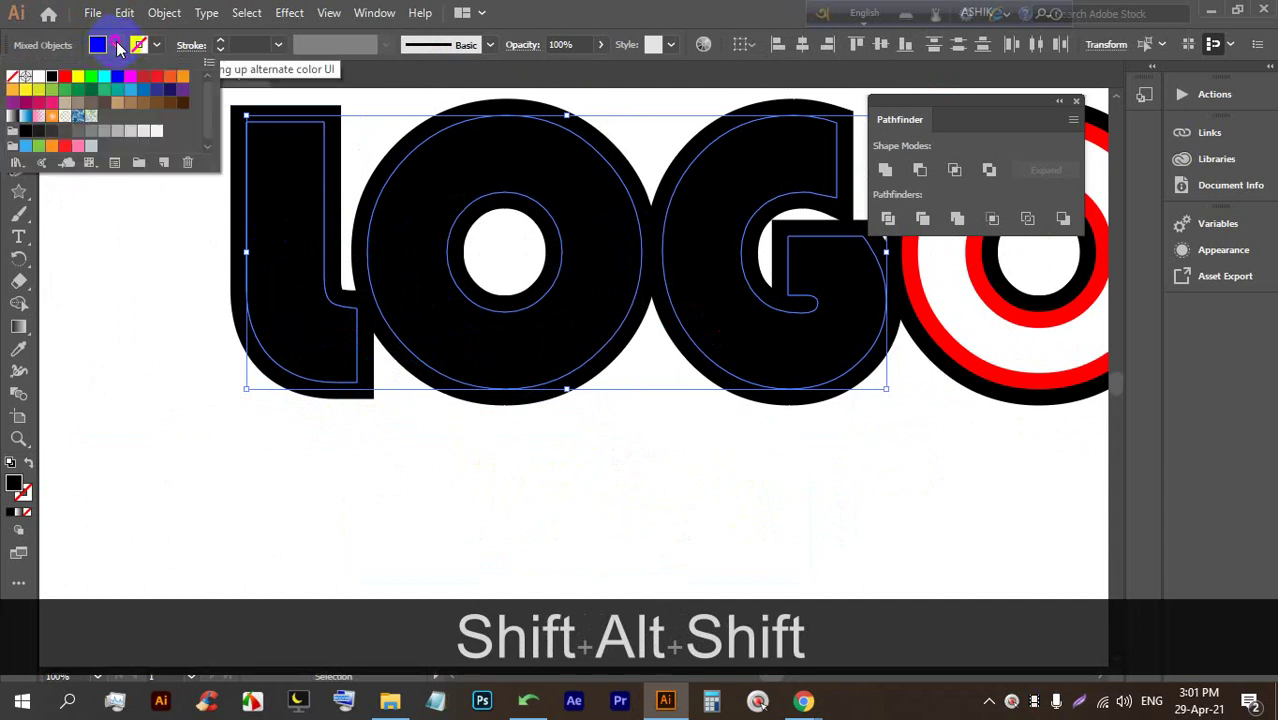
{"action": "left_click", "coordinate": [64, 76]}
{"action": "left_click", "coordinate": [443, 445]}
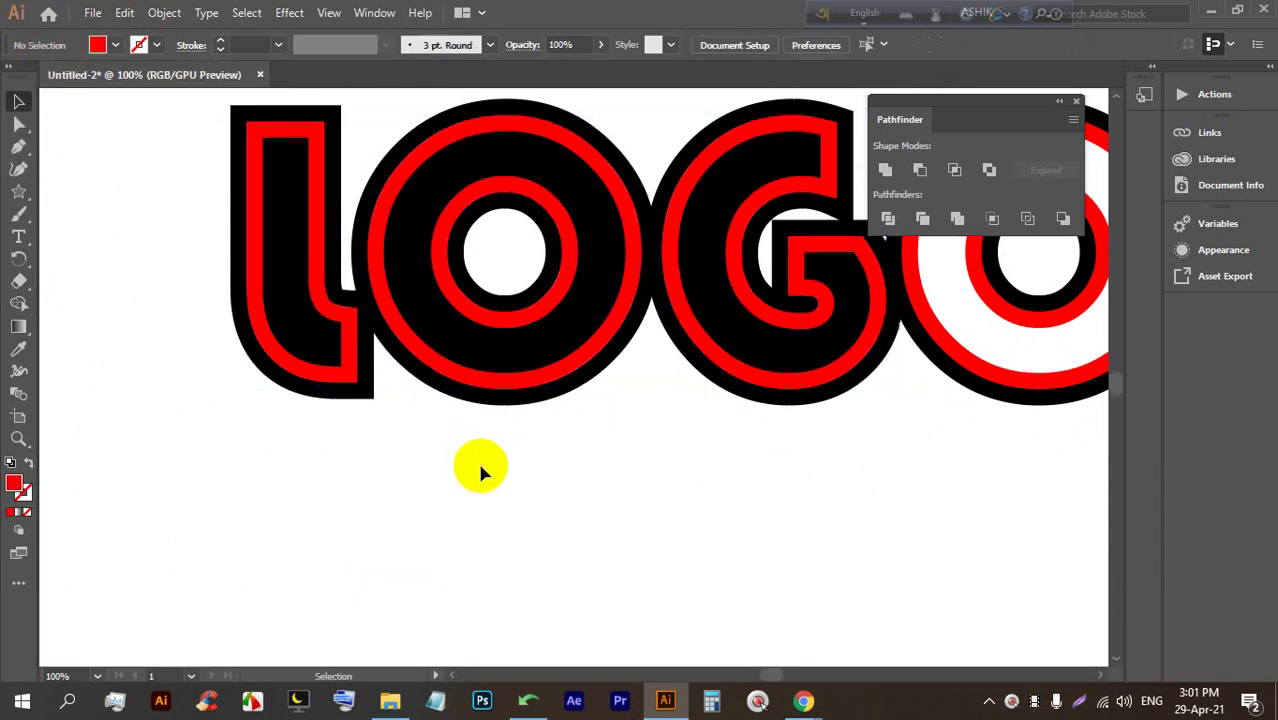
Fill the innermost black shapes of the letters L, first O and G with white
{"action": "left_click", "coordinate": [483, 362]}
{"action": "left_click", "coordinate": [300, 329], "text": "shift"}
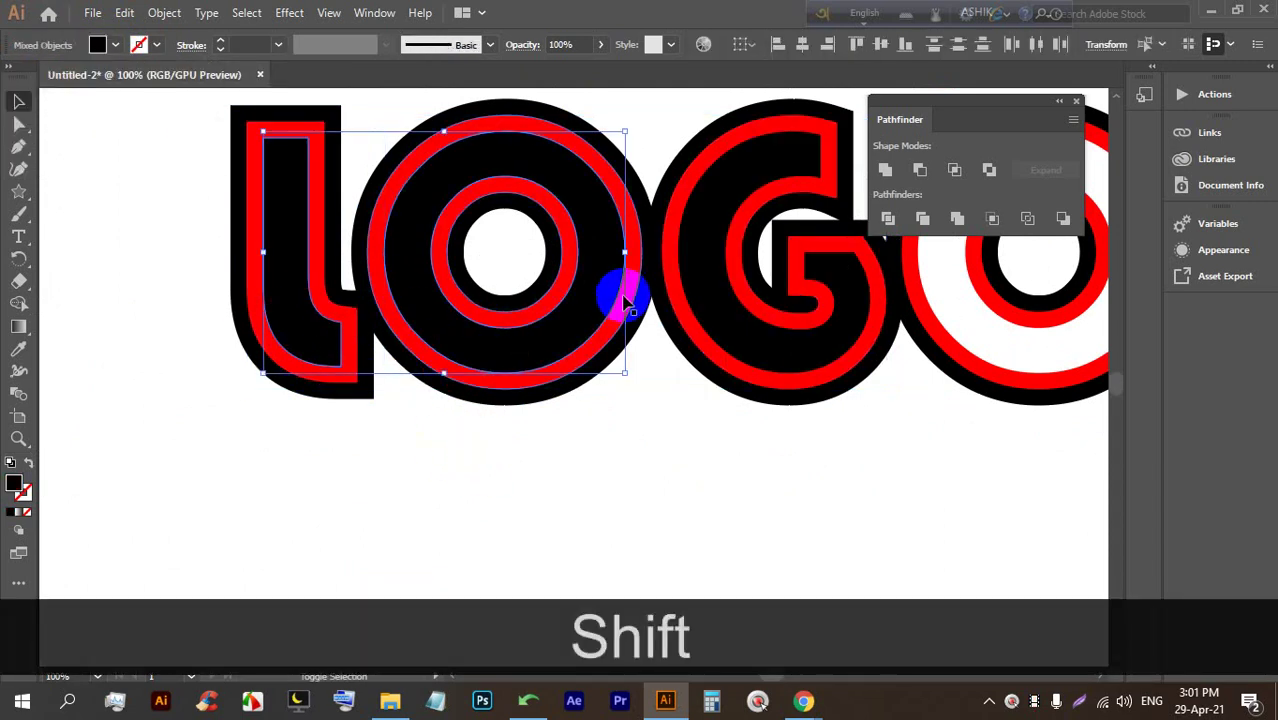
{"action": "left_click", "coordinate": [703, 310], "text": "shift"}
{"action": "left_click", "coordinate": [115, 46]}
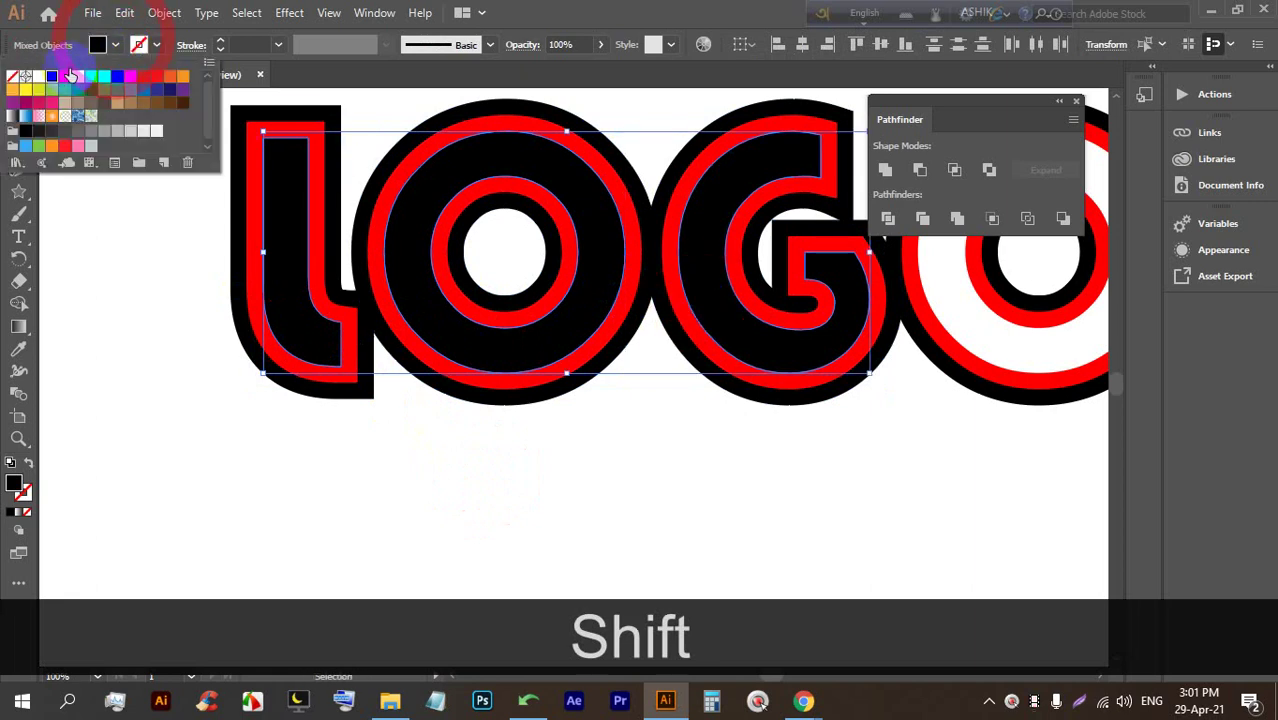
{"action": "left_click", "coordinate": [42, 82]}
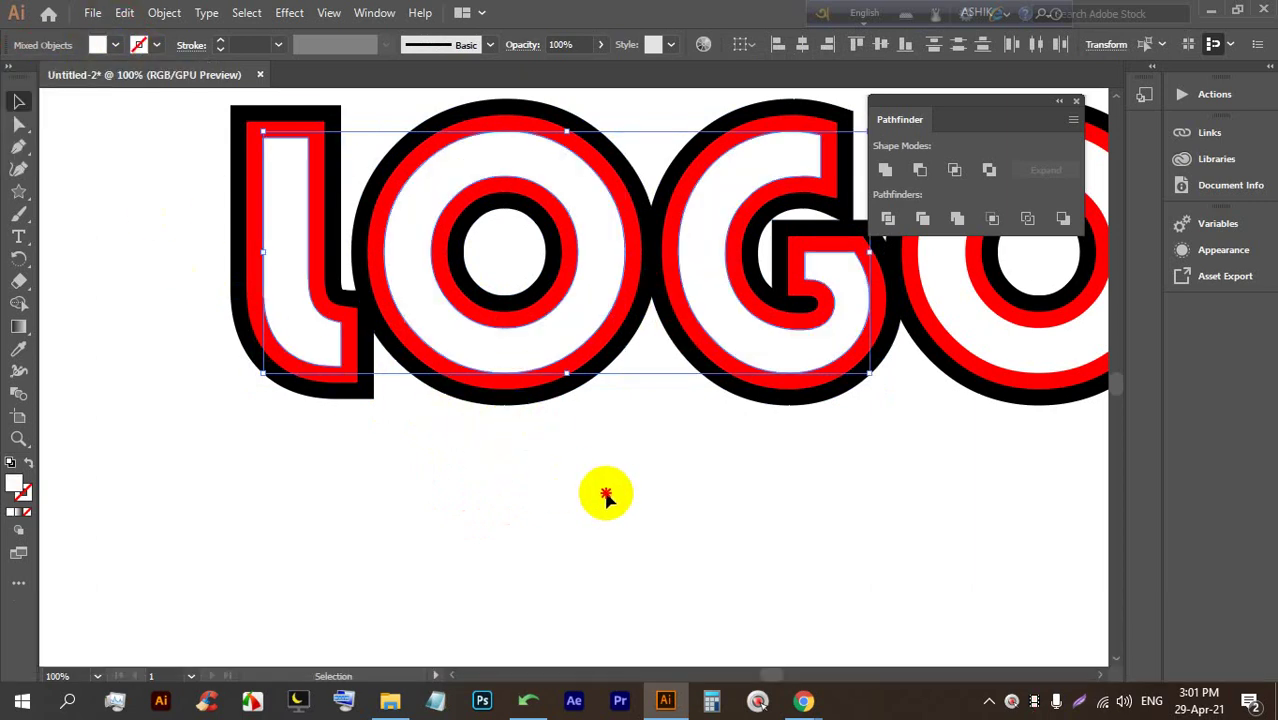
{"action": "left_click", "coordinate": [599, 494]}
Apply Offset Path to the white faces of all four LOGO letters with a -11 px offset and Miter joins
{"action": "scroll", "coordinate": [318, 390], "scroll_direction": "down", "scroll_amount": 3}
{"action": "scroll", "coordinate": [567, 387], "scroll_direction": "up", "scroll_amount": 1}
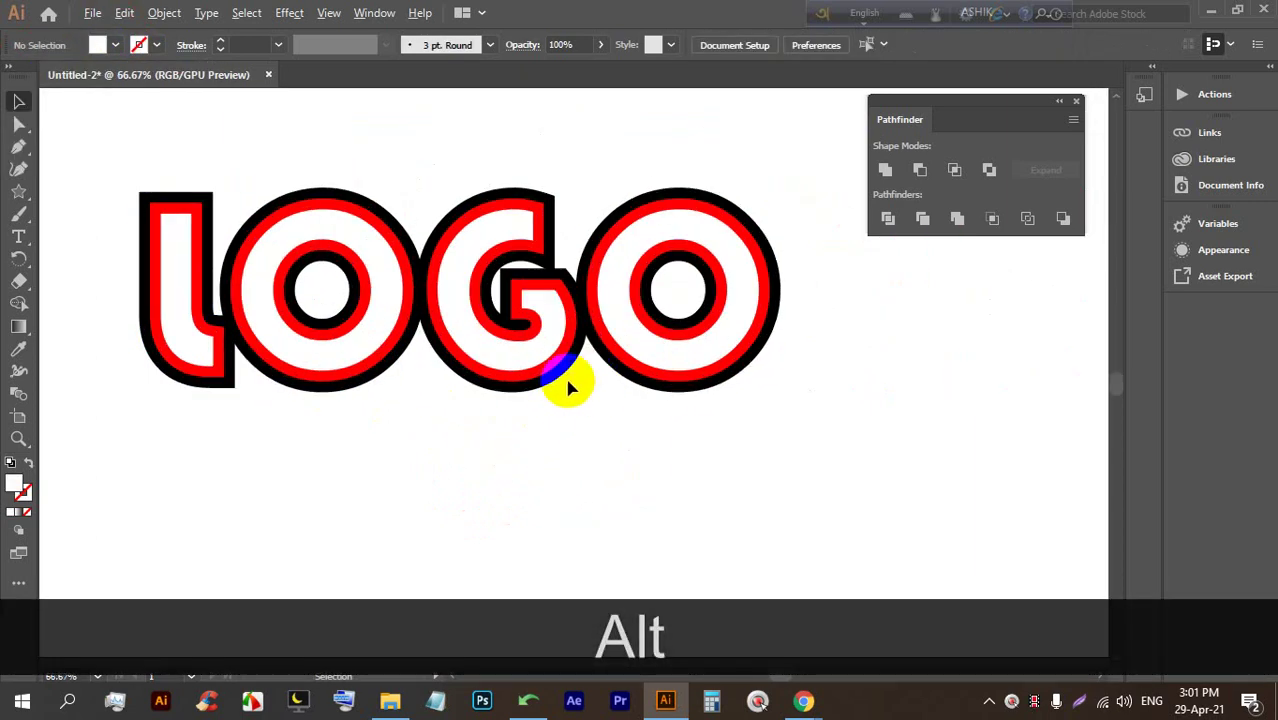
{"action": "scroll", "coordinate": [617, 397], "scroll_direction": "down", "scroll_amount": 1}
{"action": "scroll", "coordinate": [648, 372], "scroll_direction": "up", "scroll_amount": 1}
{"action": "left_click", "coordinate": [632, 378]}
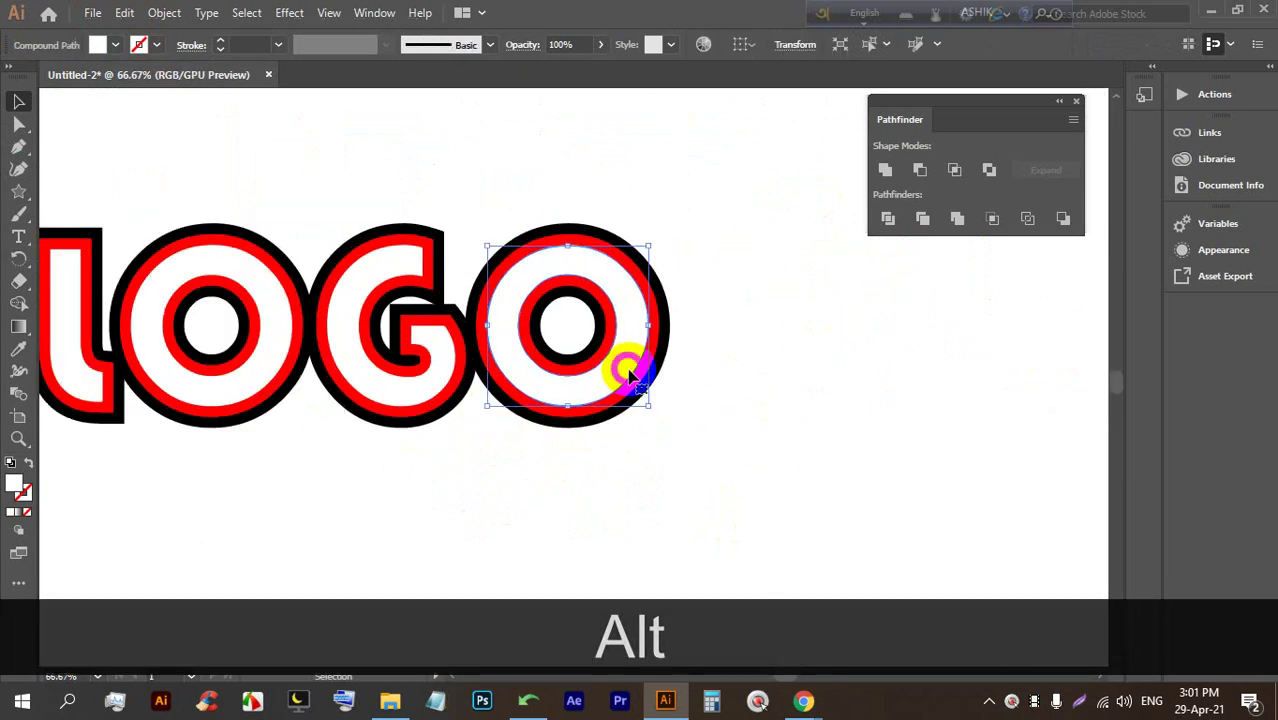
{"action": "scroll", "coordinate": [636, 355], "scroll_direction": "down", "scroll_amount": 1}
{"action": "left_click", "coordinate": [476, 368], "text": "shift"}
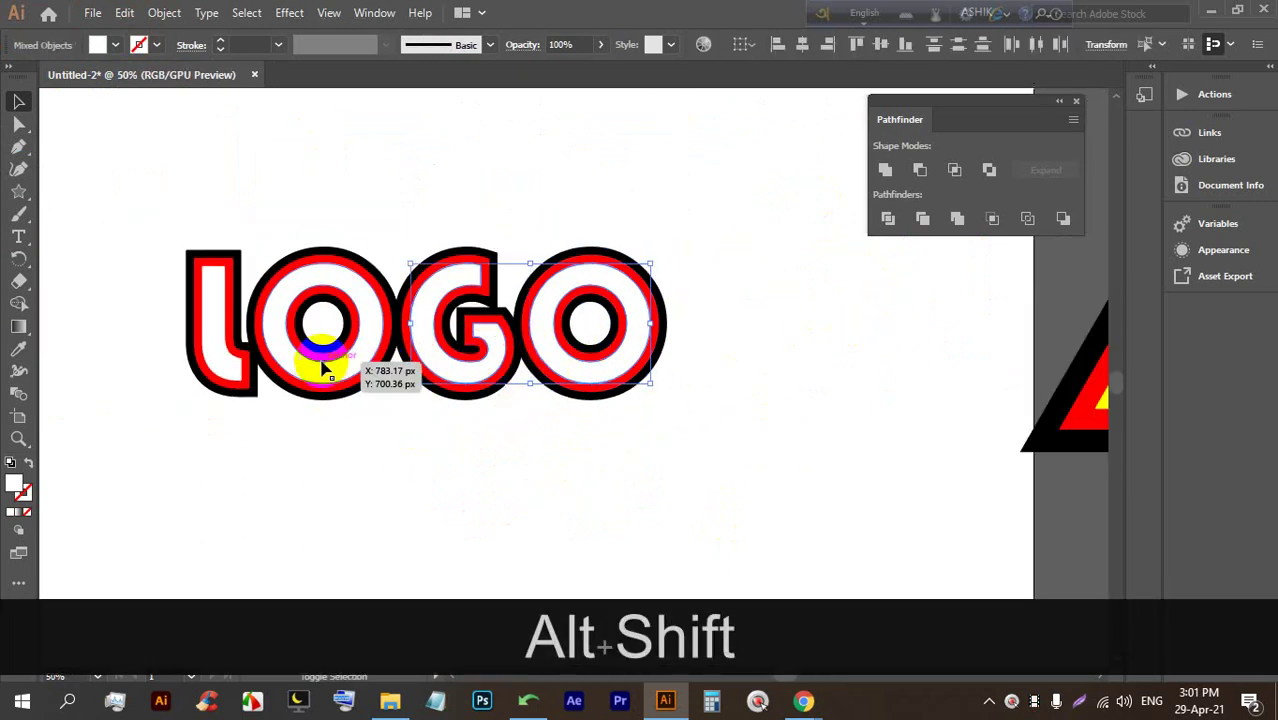
{"action": "left_click", "coordinate": [205, 328], "text": "shift"}
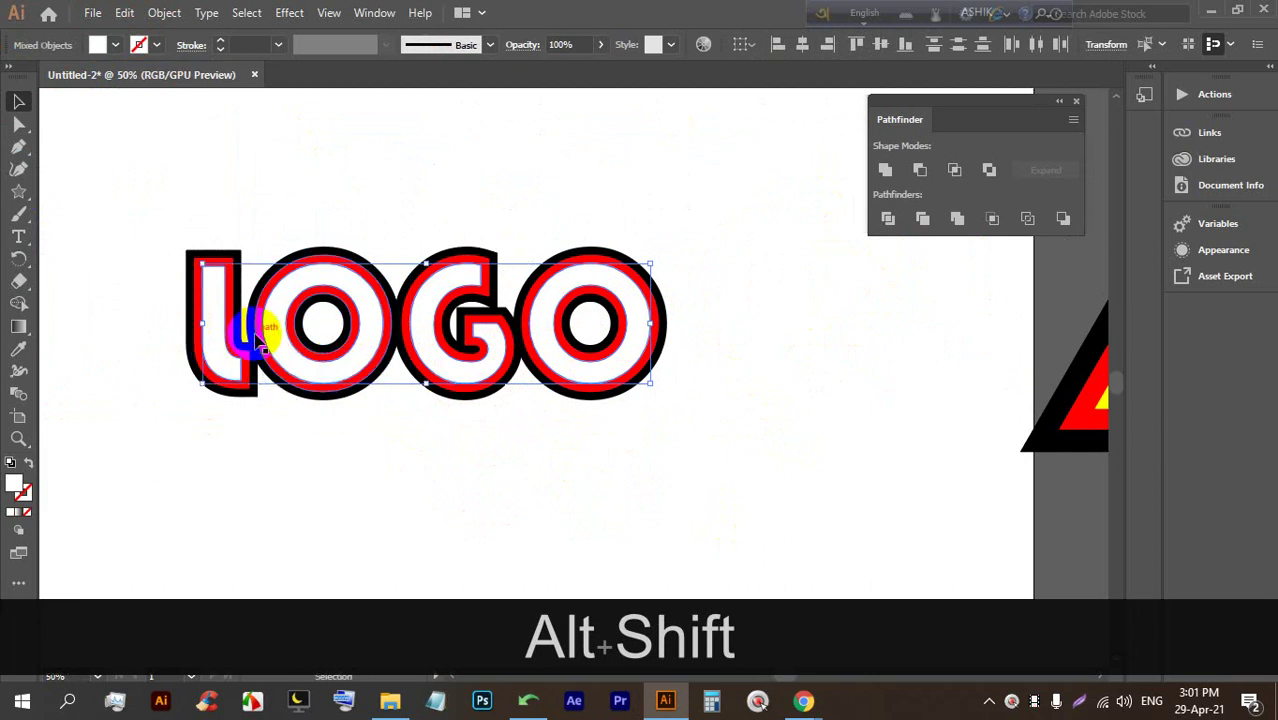
{"action": "scroll", "coordinate": [243, 310], "scroll_direction": "up", "scroll_amount": 1, "text": "alt"}
{"action": "left_click", "coordinate": [164, 12]}
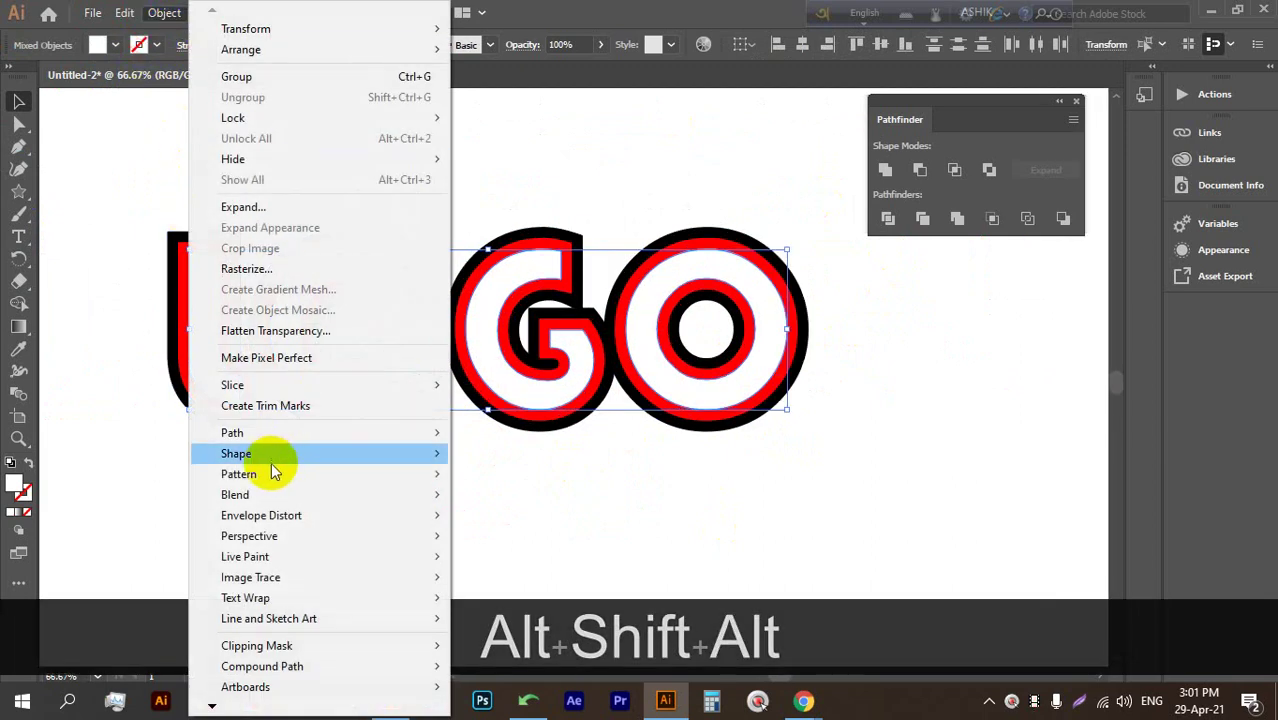
{"action": "left_click", "coordinate": [258, 432]}
{"action": "left_click", "coordinate": [505, 501]}
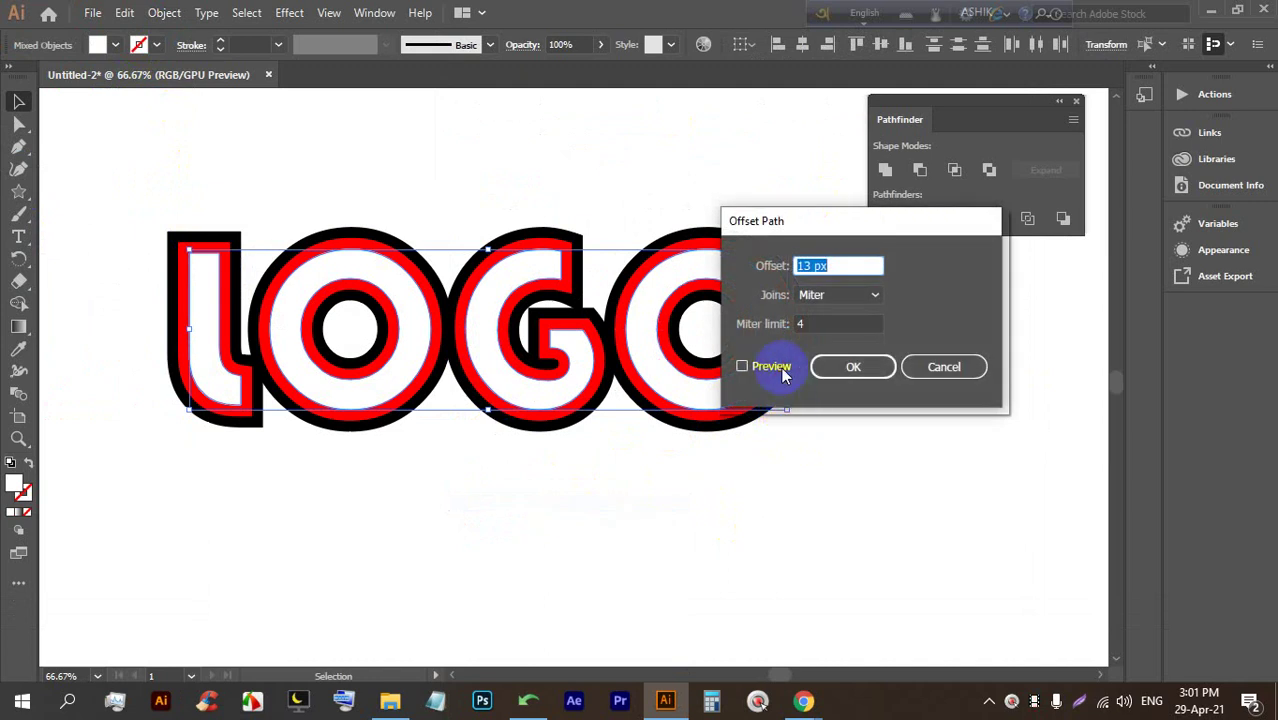
{"action": "left_click", "coordinate": [742, 366]}
{"action": "key", "text": "Down"}
{"action": "key", "text": "Down"}
{"action": "key", "text": "Down"}
{"action": "key", "text": "Down"}
{"action": "key", "text": "Down"}
{"action": "key", "text": "Down"}
{"action": "key", "text": "Down"}
{"action": "key", "text": "Down"}
{"action": "key", "text": "Down"}
{"action": "key", "text": "Down"}
{"action": "key", "text": "Down"}
{"action": "key", "text": "Down"}
{"action": "key", "text": "Down"}
{"action": "key", "text": "Down"}
{"action": "key", "text": "Down"}
{"action": "key", "text": "Down"}
{"action": "key", "text": "Down"}
{"action": "key", "text": "Down"}
{"action": "key", "text": "Down"}
{"action": "key", "text": "Down"}
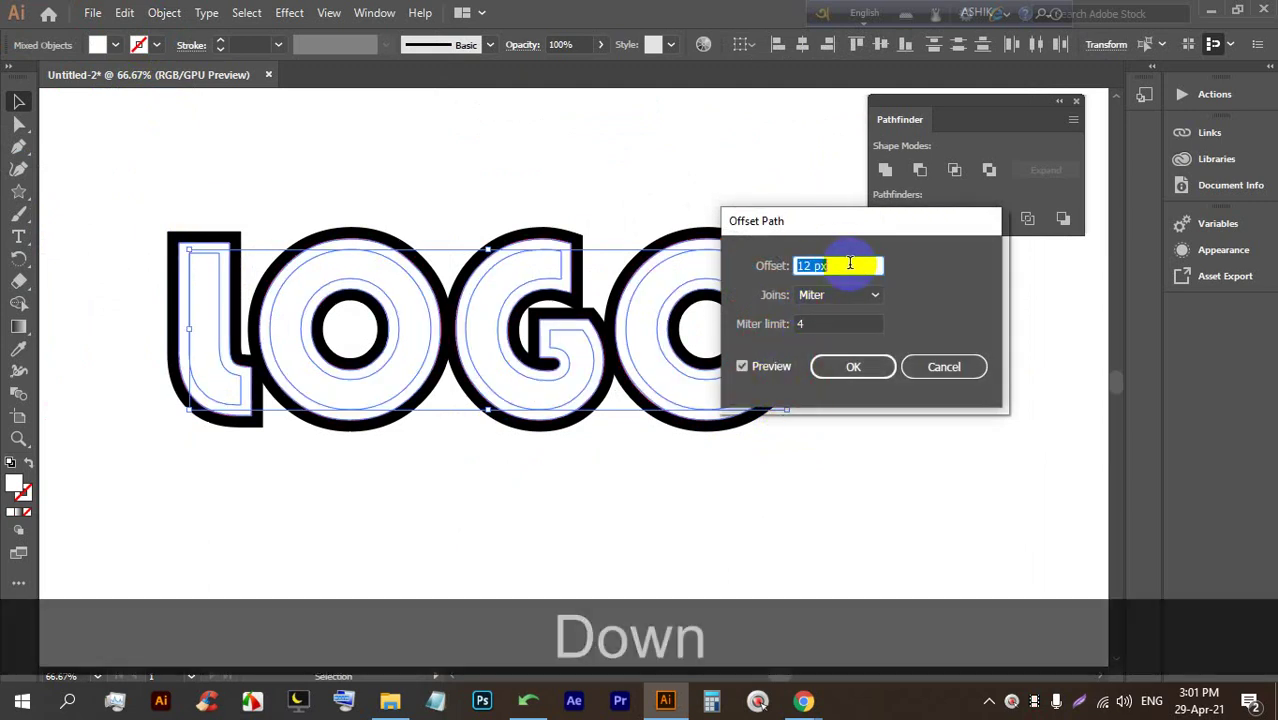
{"action": "key", "text": "Down"}
{"action": "key", "text": "Down"}
{"action": "key", "text": "Down"}
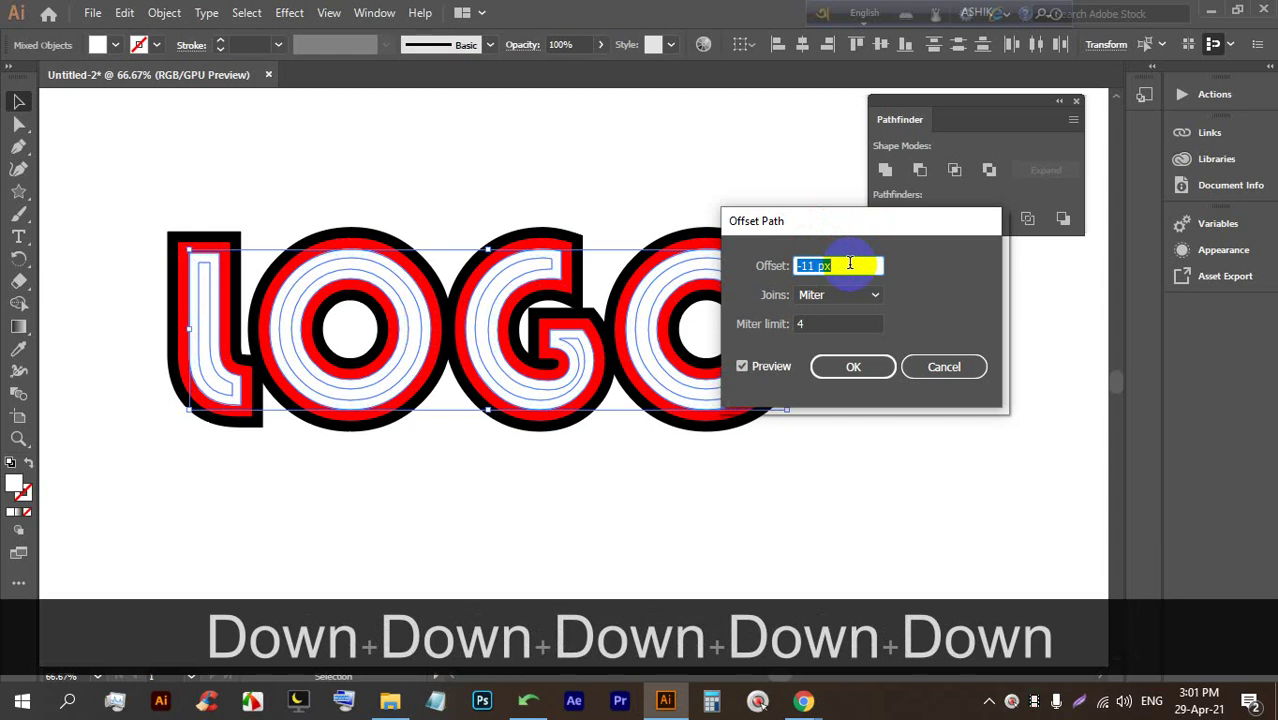
{"action": "left_click", "coordinate": [836, 370]}
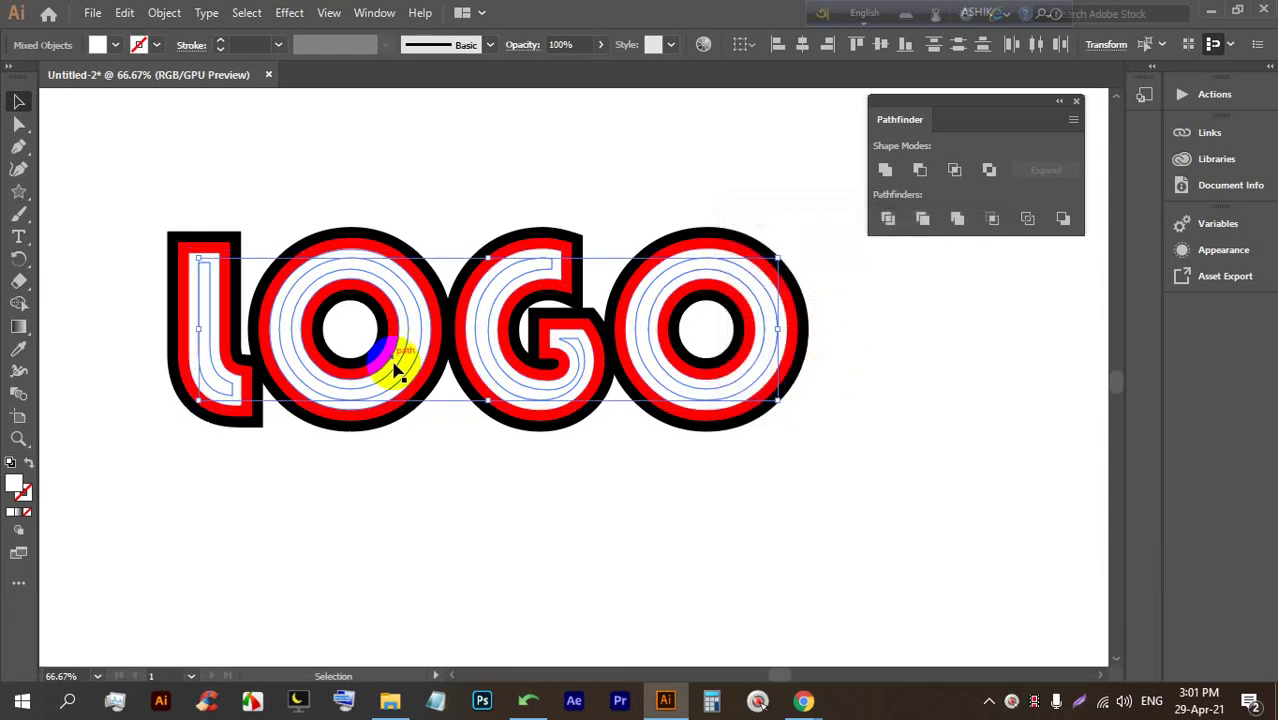
Try red, black and teal fills on the new innermost LOGO outlines
{"action": "left_click", "coordinate": [116, 45]}
{"action": "left_click", "coordinate": [65, 77]}
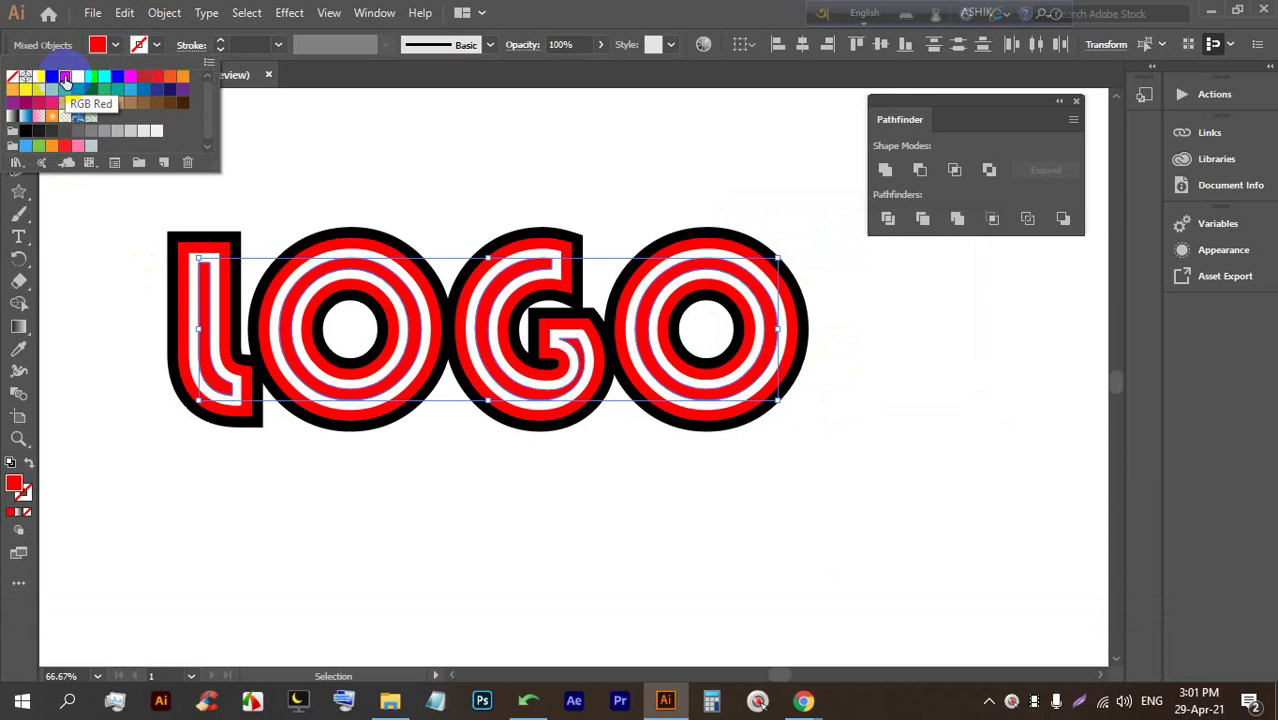
{"action": "left_click", "coordinate": [44, 79]}
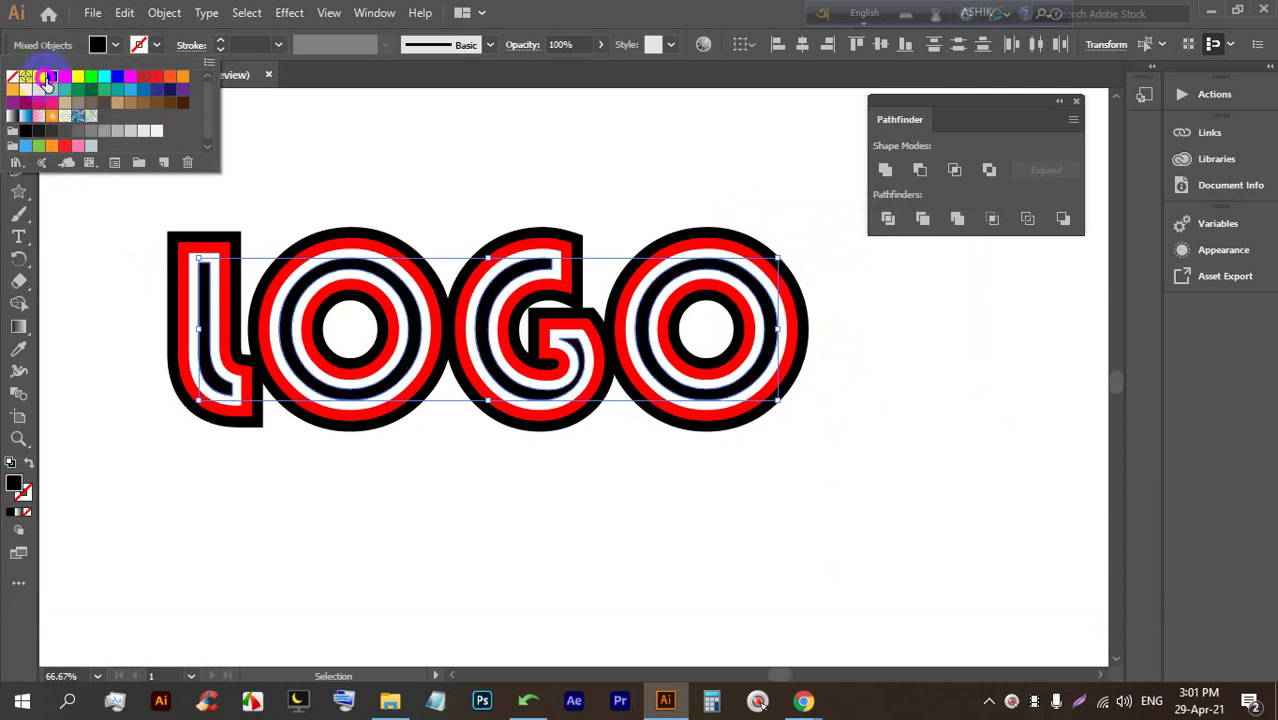
{"action": "double_click", "coordinate": [47, 80]}
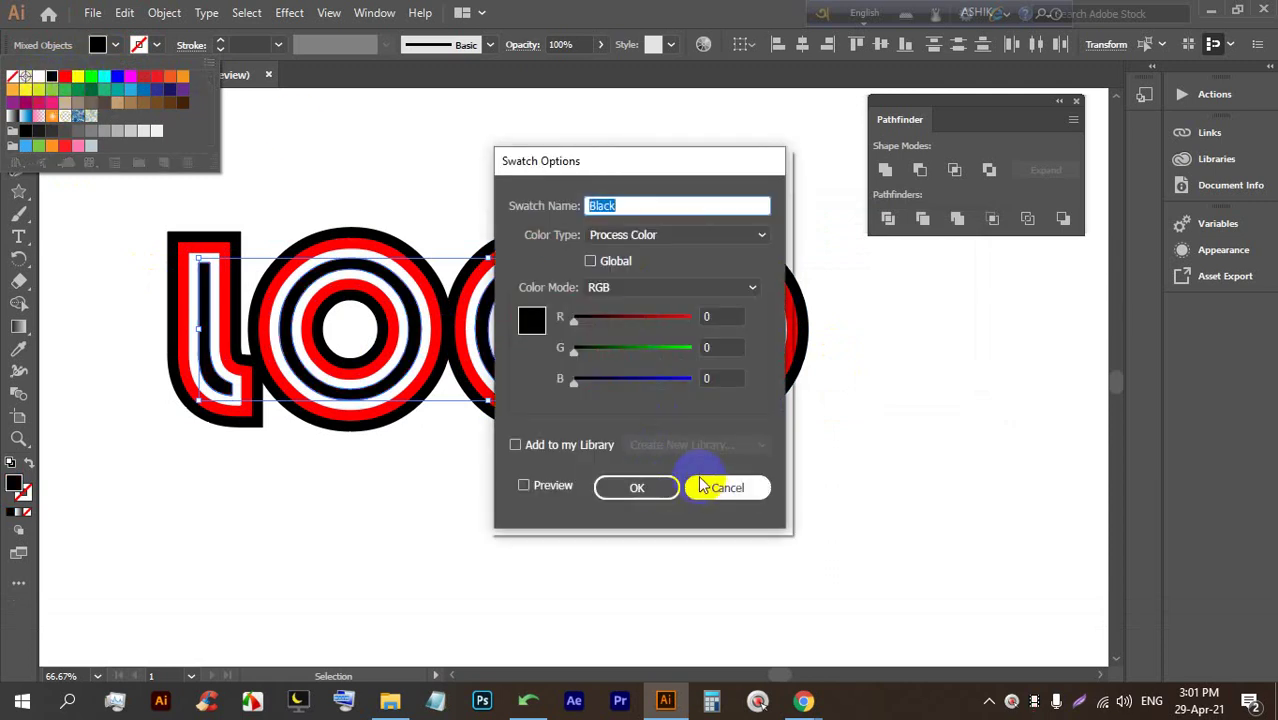
{"action": "left_click", "coordinate": [720, 484]}
{"action": "left_click", "coordinate": [124, 90]}
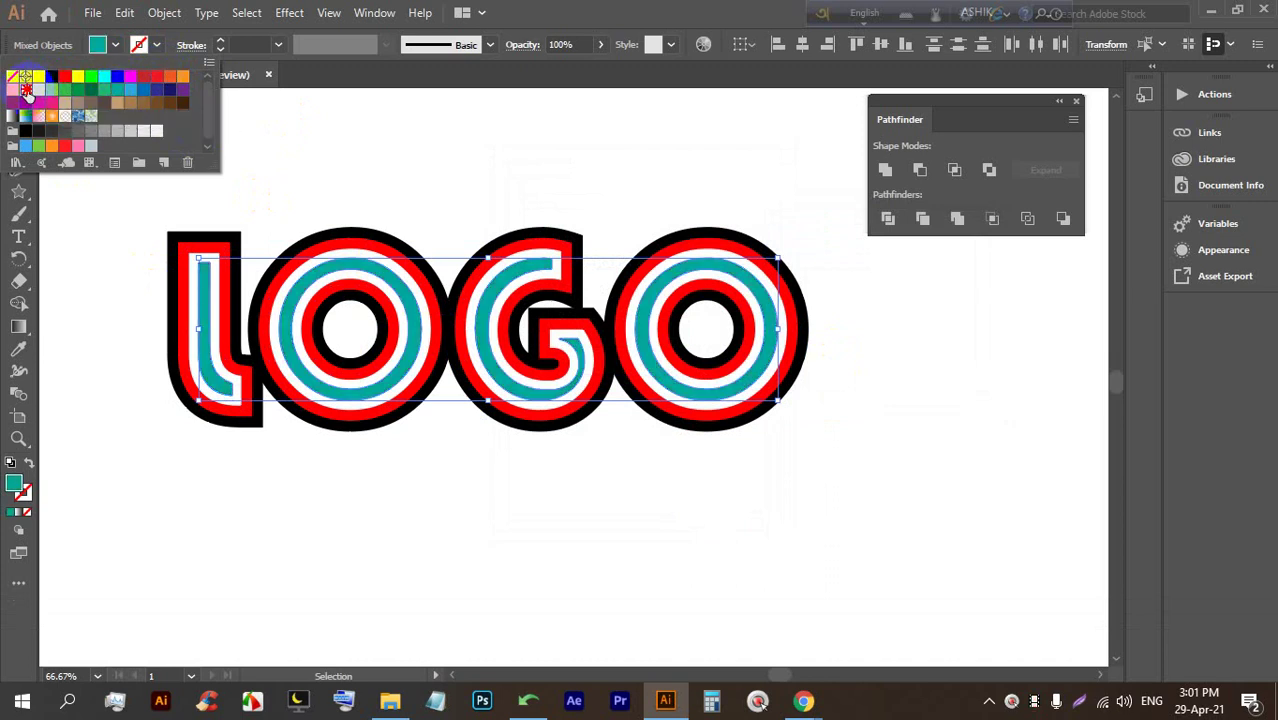
Fill the innermost LOGO outlines with yellow and deselect the lettering
{"action": "left_click", "coordinate": [26, 89]}
{"action": "left_click", "coordinate": [585, 20]}
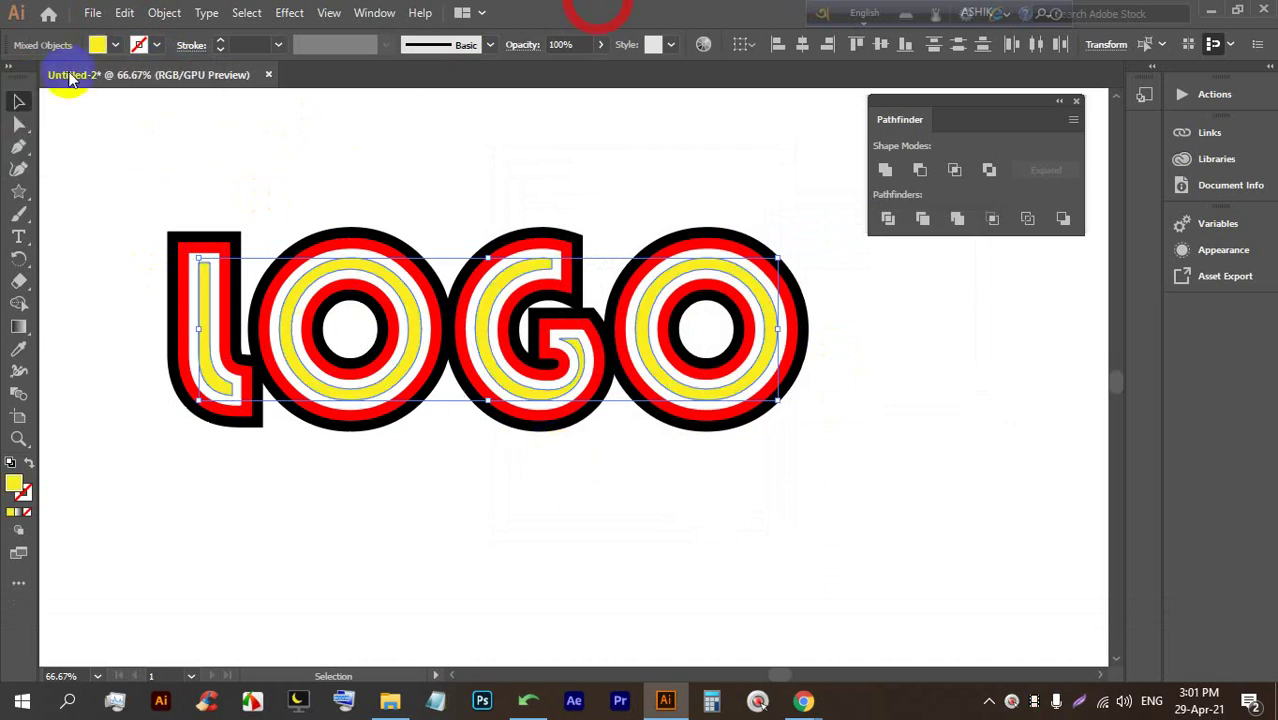
{"action": "left_click", "coordinate": [335, 166]}
{"action": "scroll", "coordinate": [599, 391], "scroll_direction": "up", "scroll_amount": 2, "text": "alt"}
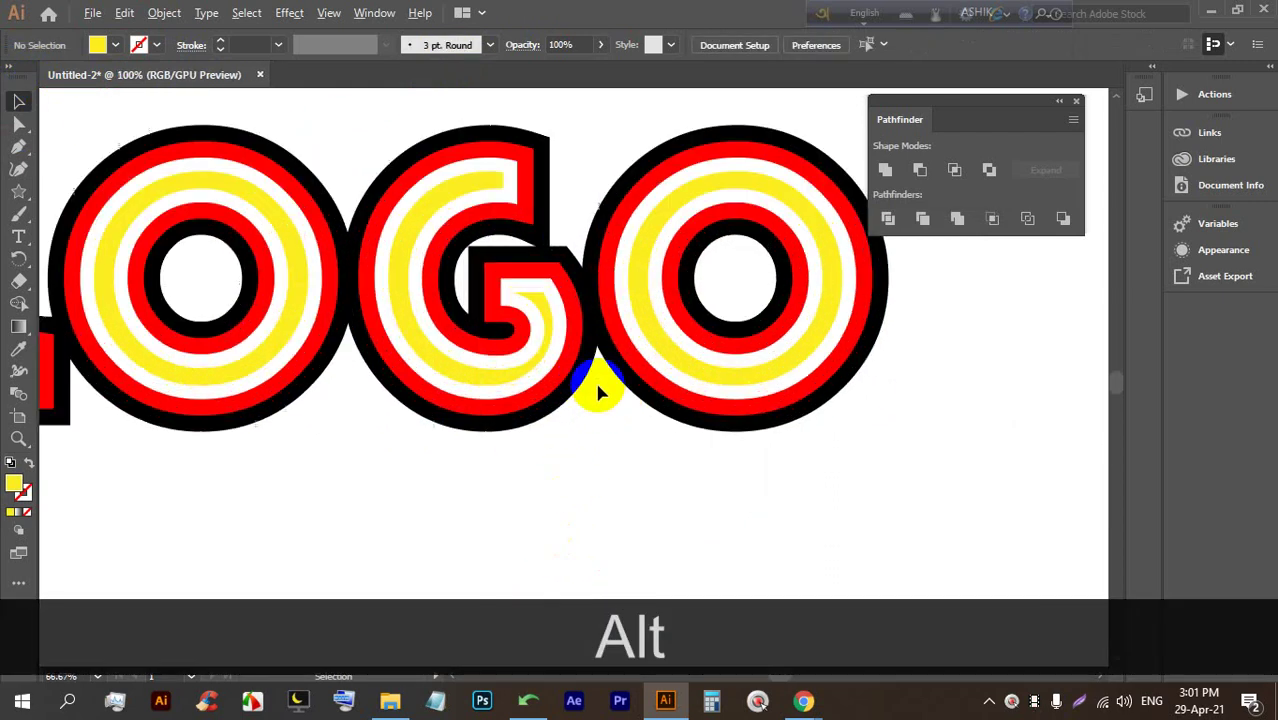
{"action": "scroll", "coordinate": [602, 410], "scroll_direction": "down", "scroll_amount": 3, "text": "alt"}
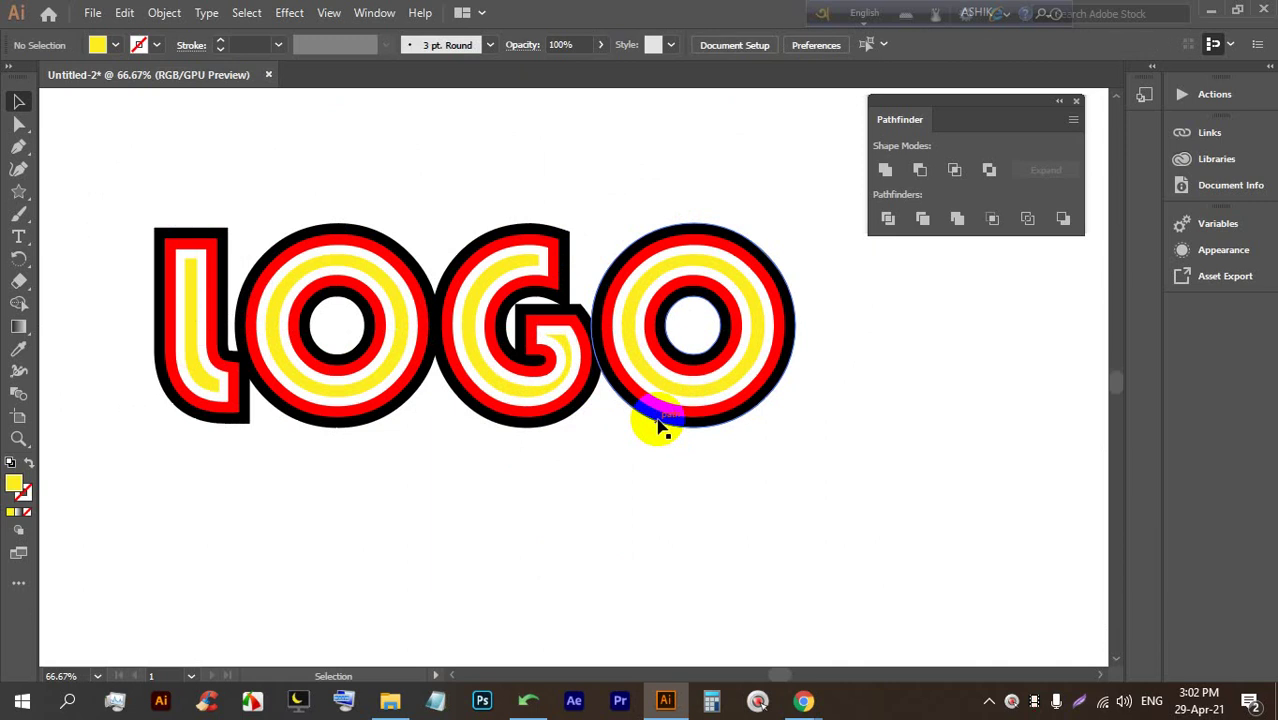
Switch to the Google Meet call, stop presenting the screen and admit the waiting participant
{"action": "left_click", "coordinate": [803, 700]}
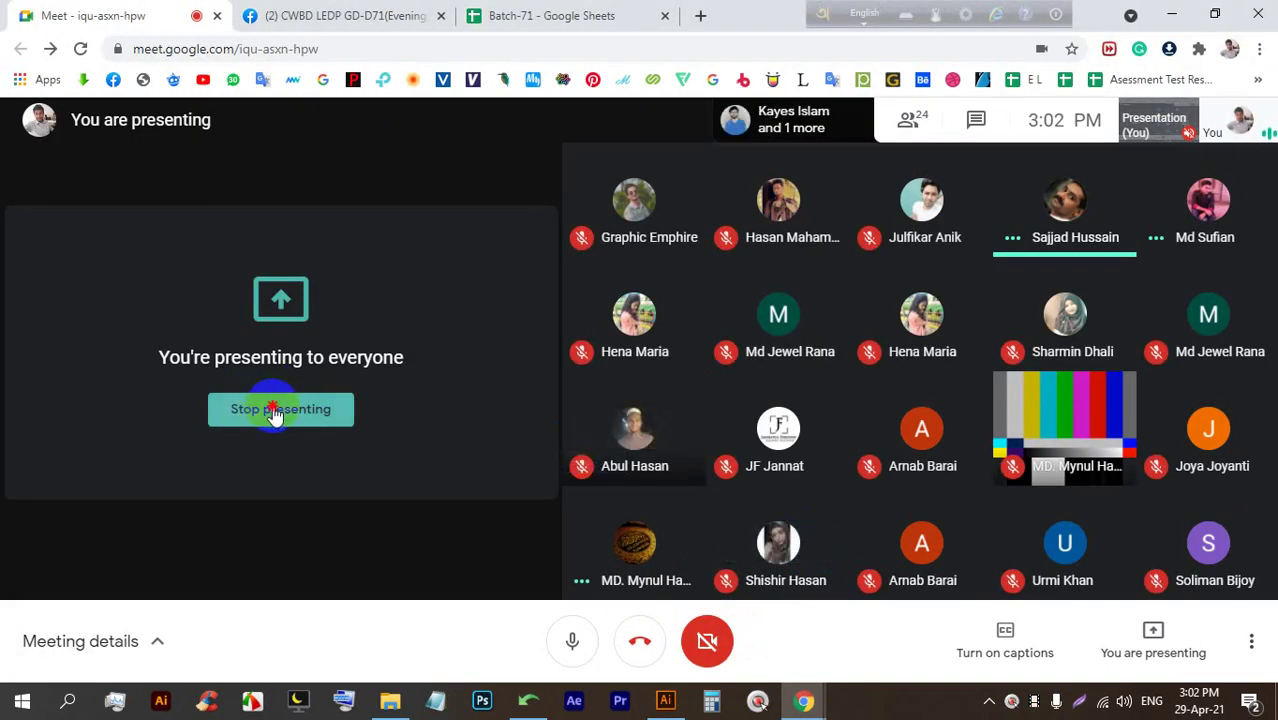
{"action": "left_click", "coordinate": [273, 407]}
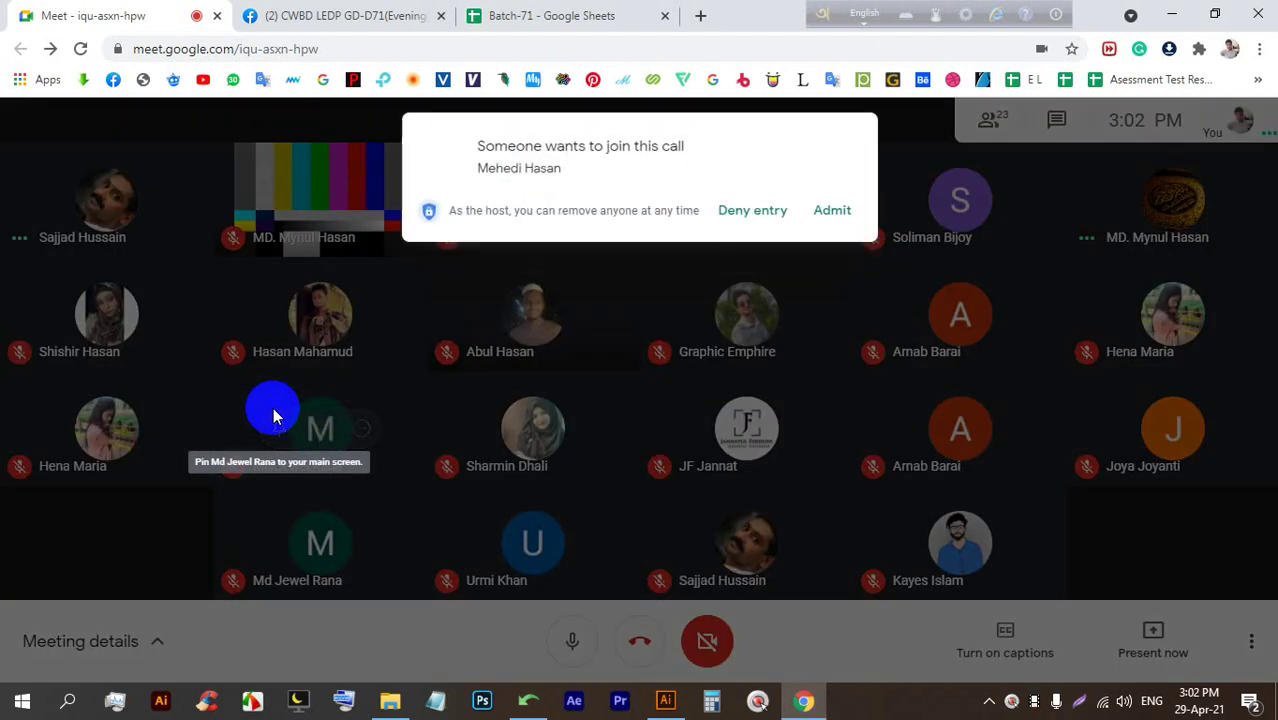
{"action": "left_click", "coordinate": [831, 211]}
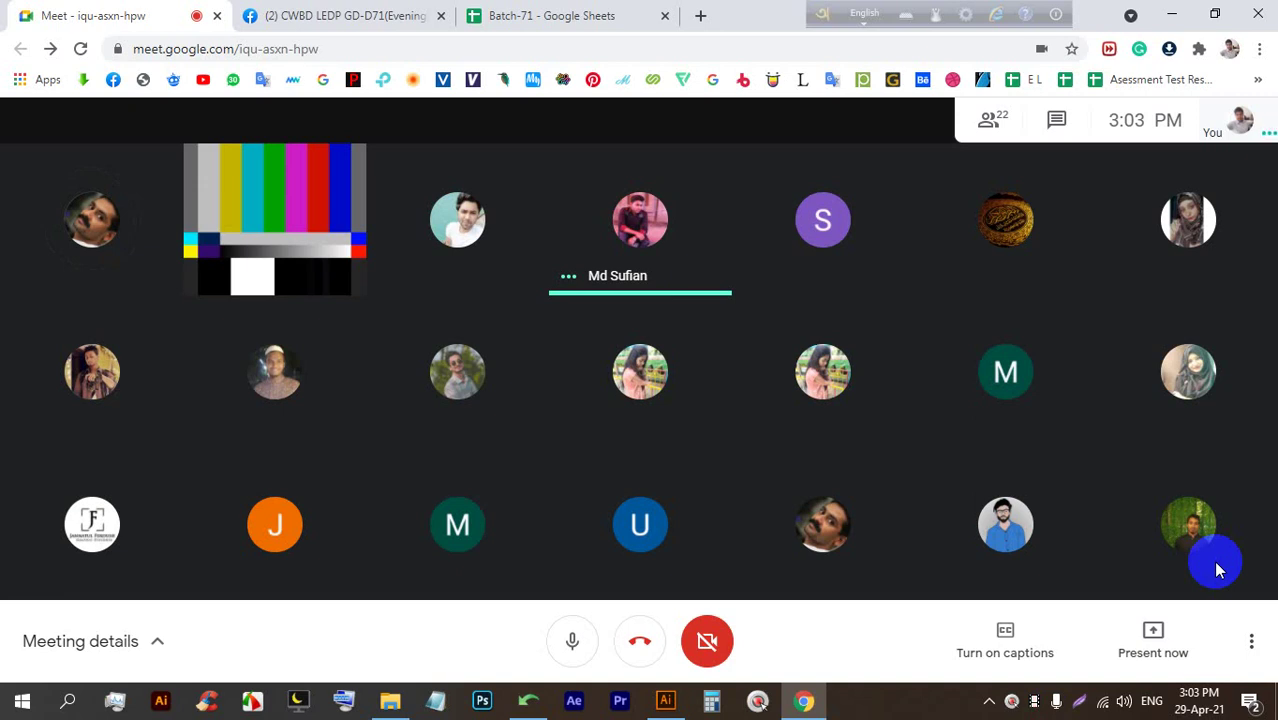
Mute the meeting microphone for the participant's presentation and unmute it
{"action": "left_click", "coordinate": [571, 648]}
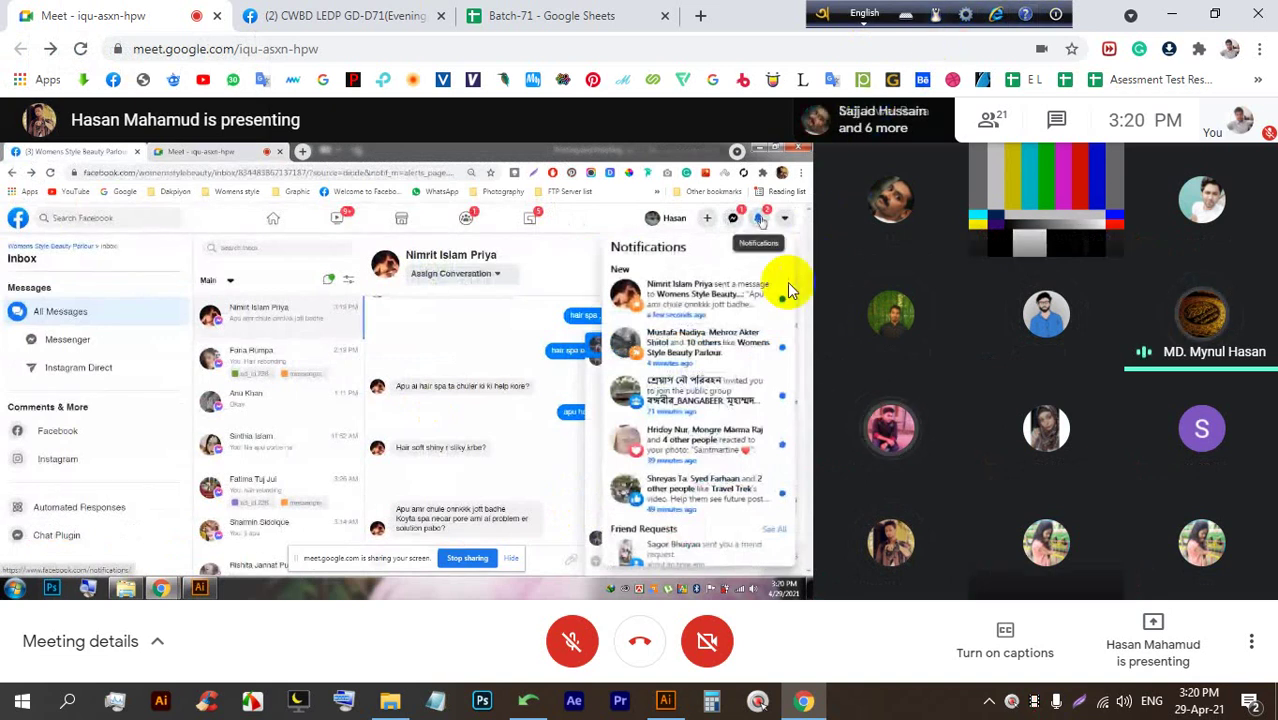
{"action": "left_click", "coordinate": [572, 630]}
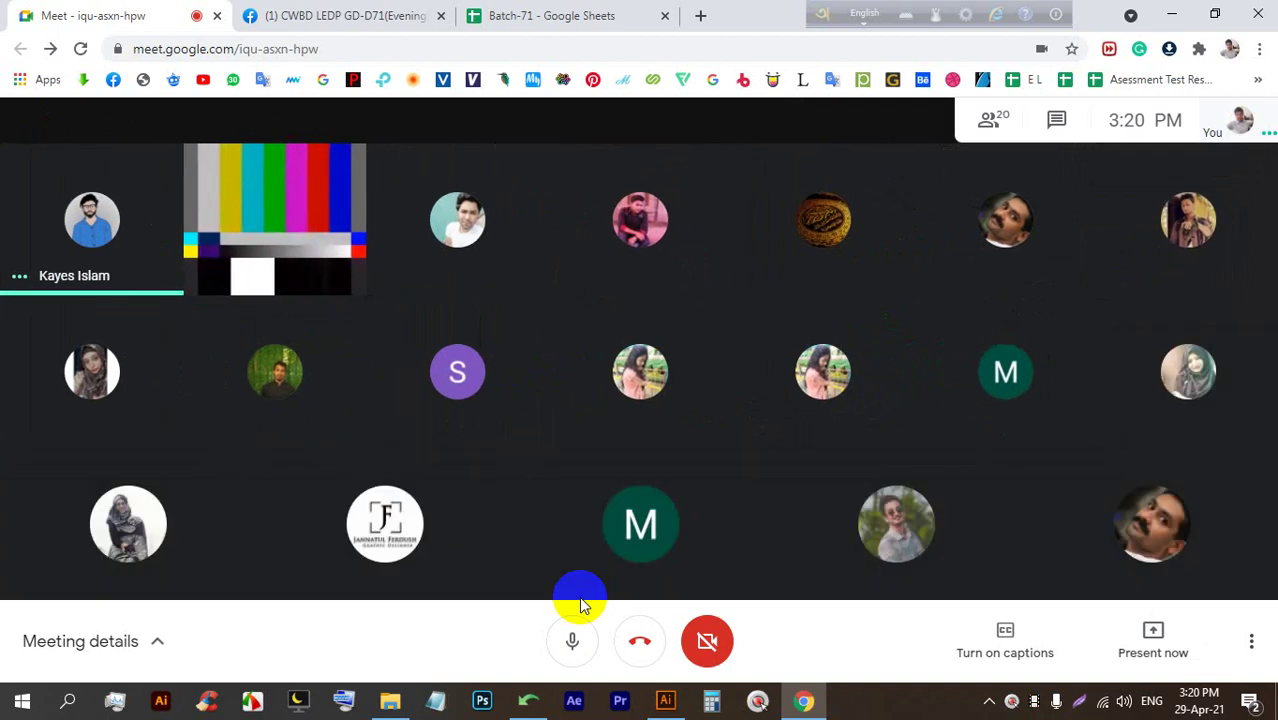
Share the entire screen in the meeting and stop presenting
{"action": "left_click", "coordinate": [1153, 638]}
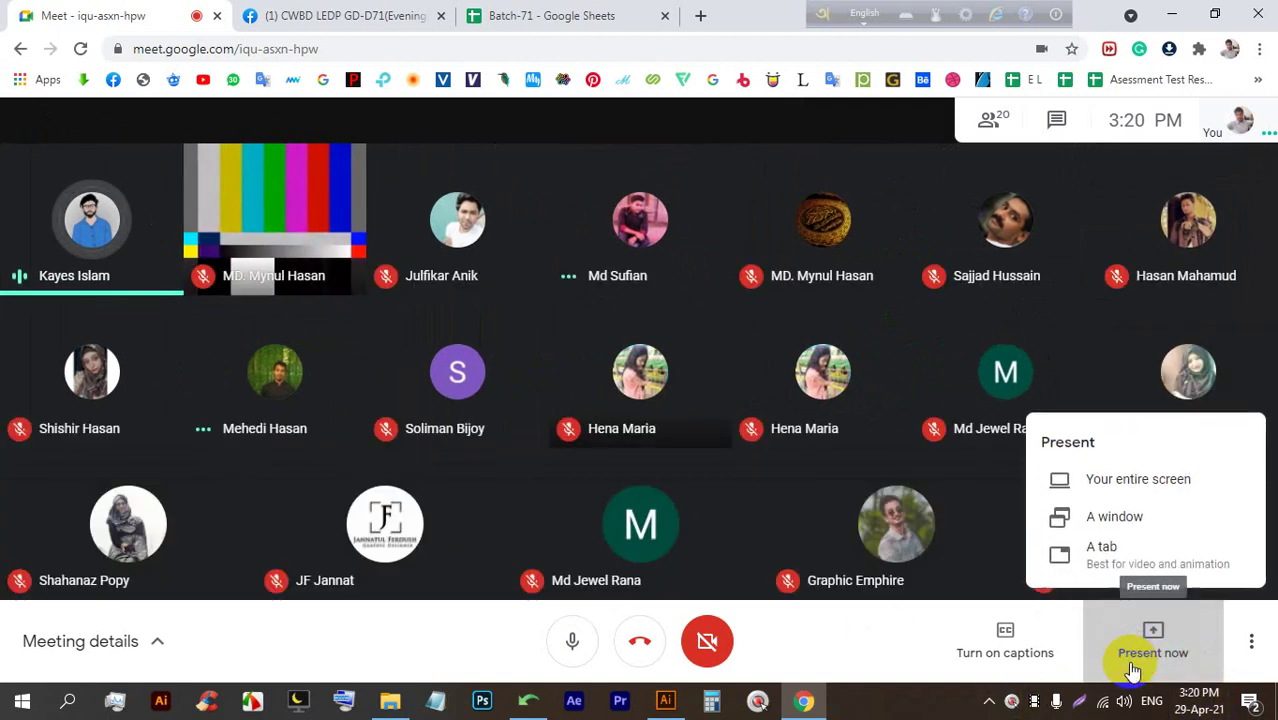
{"action": "left_click", "coordinate": [1134, 488]}
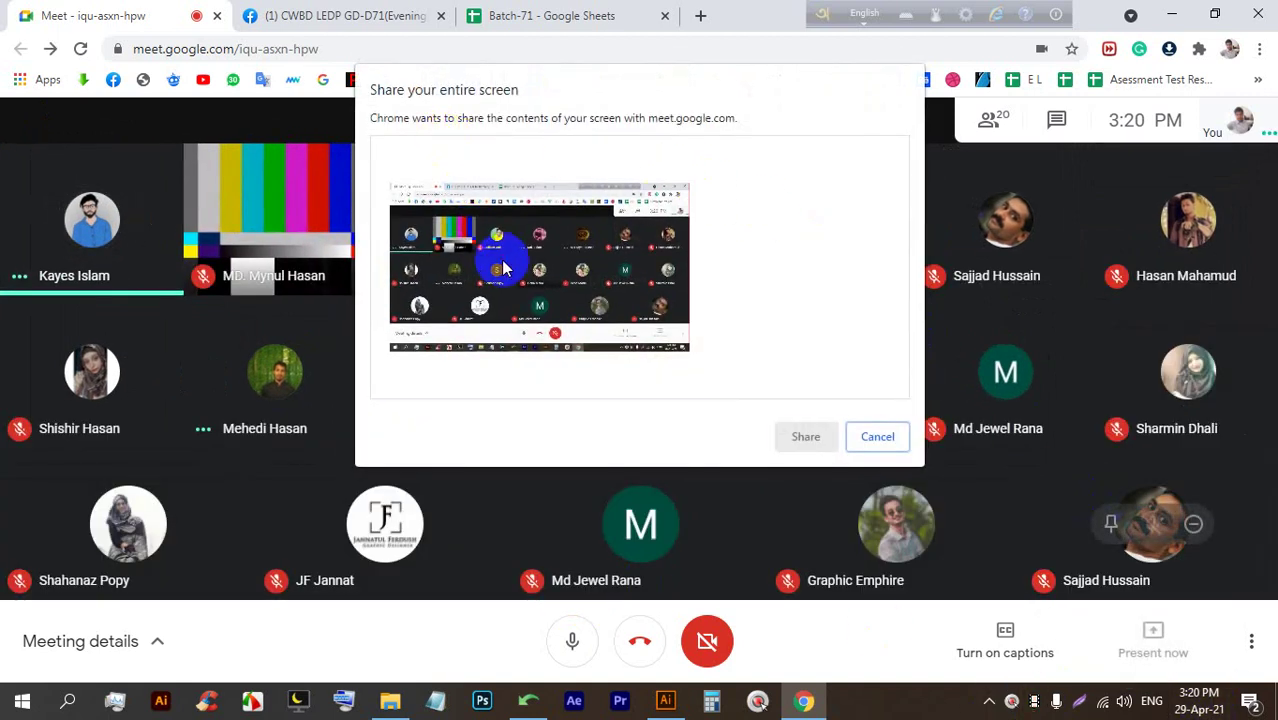
{"action": "left_click", "coordinate": [805, 437]}
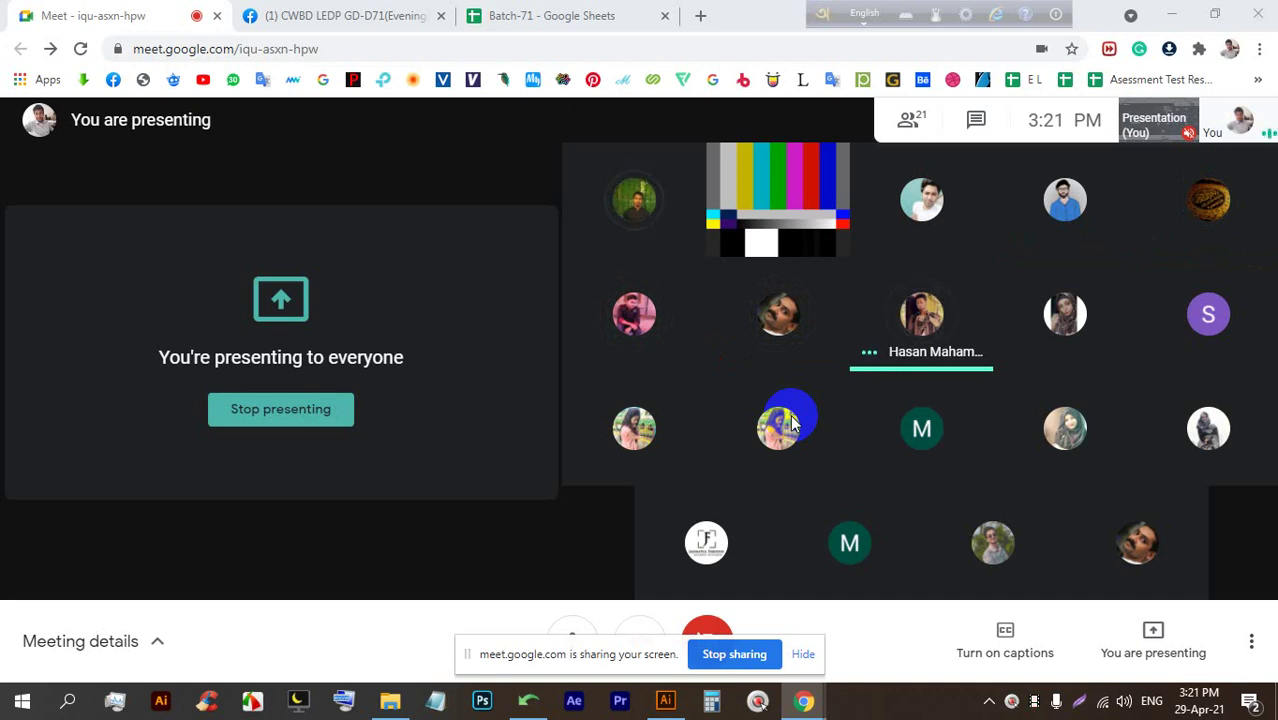
{"action": "left_click", "coordinate": [294, 410]}
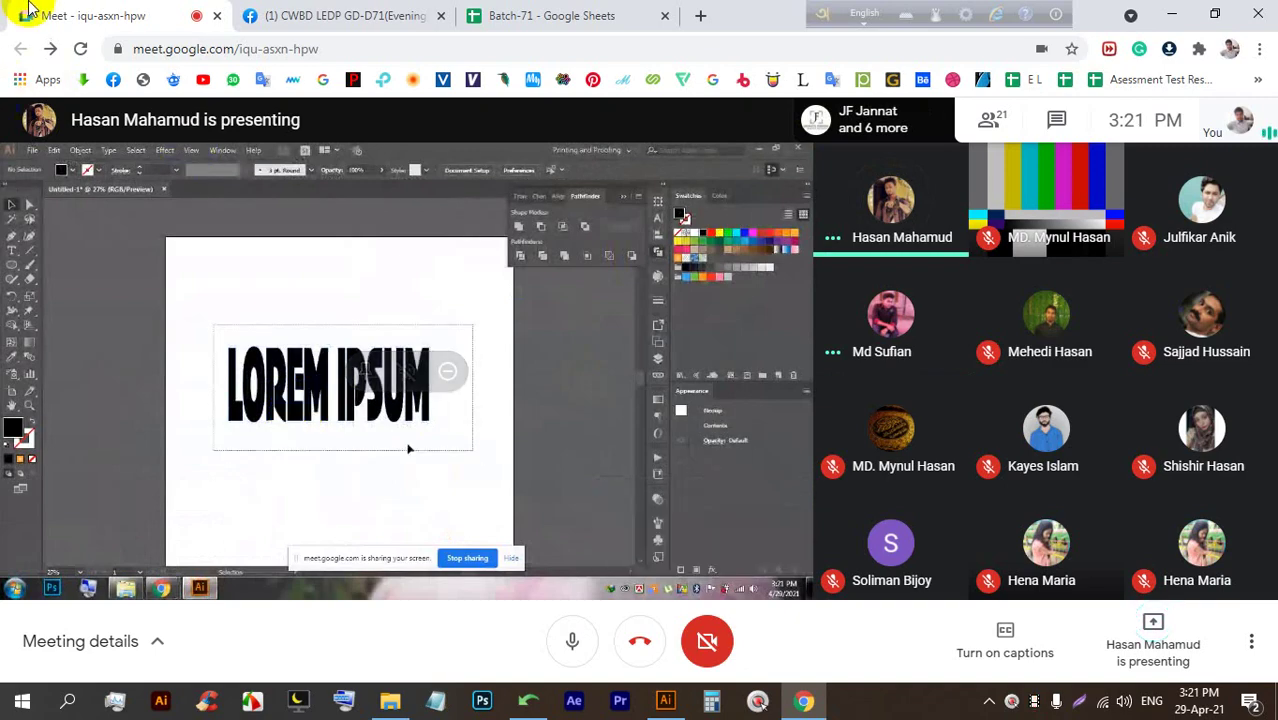
View the participant's presentation in full screen, pin it and exit full screen
{"action": "double_click", "coordinate": [215, 323]}
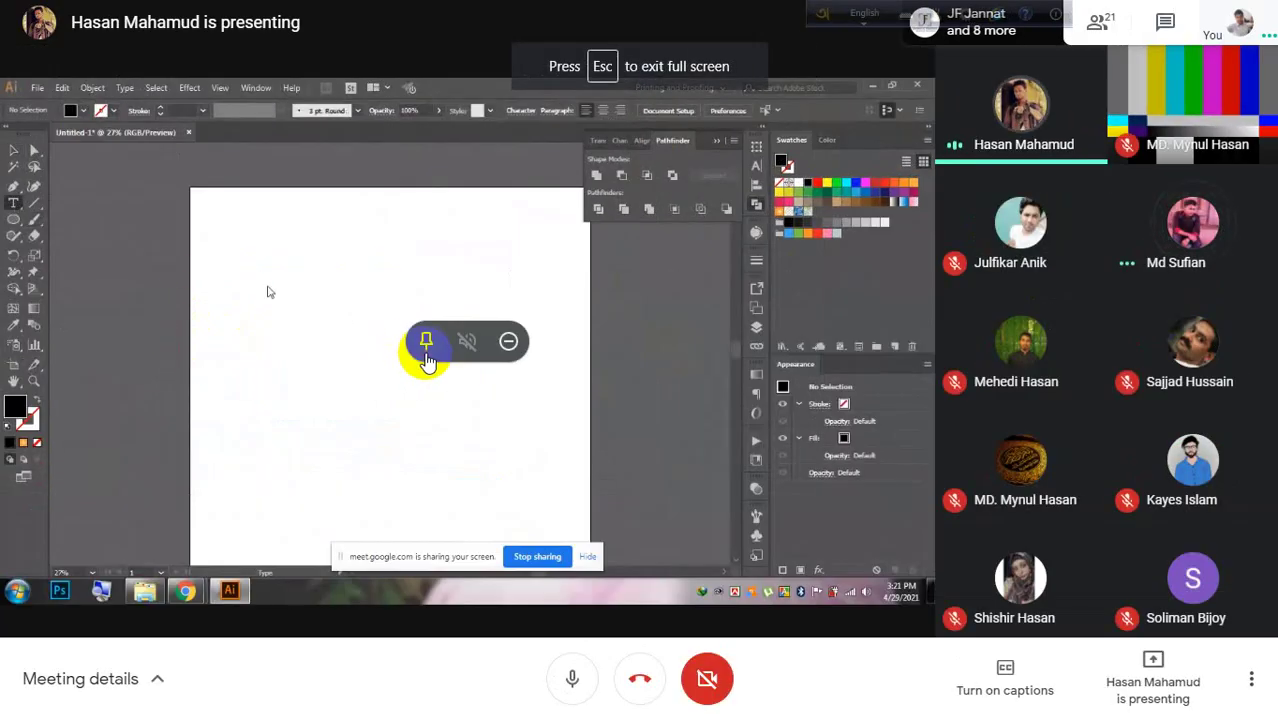
{"action": "left_click", "coordinate": [425, 345]}
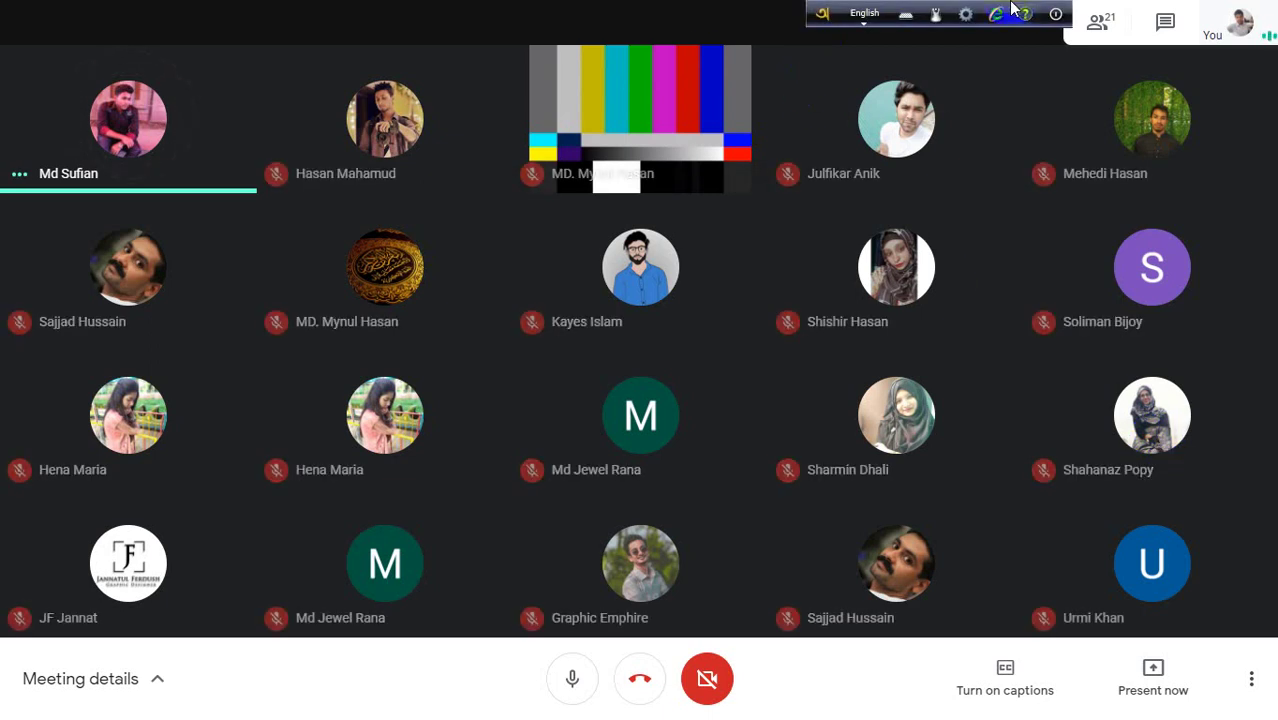
{"action": "left_click", "coordinate": [640, 62]}
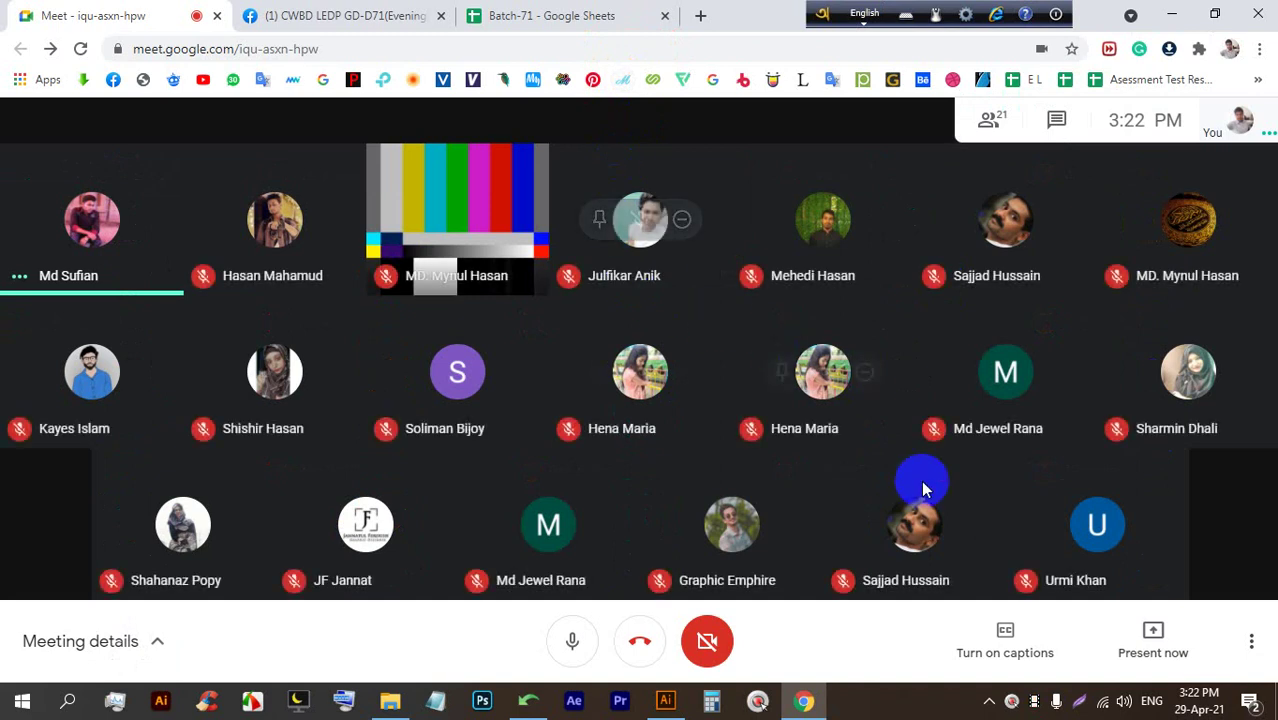
Present the entire screen in the meeting and hide the screen-sharing notice
{"action": "left_click", "coordinate": [1140, 632]}
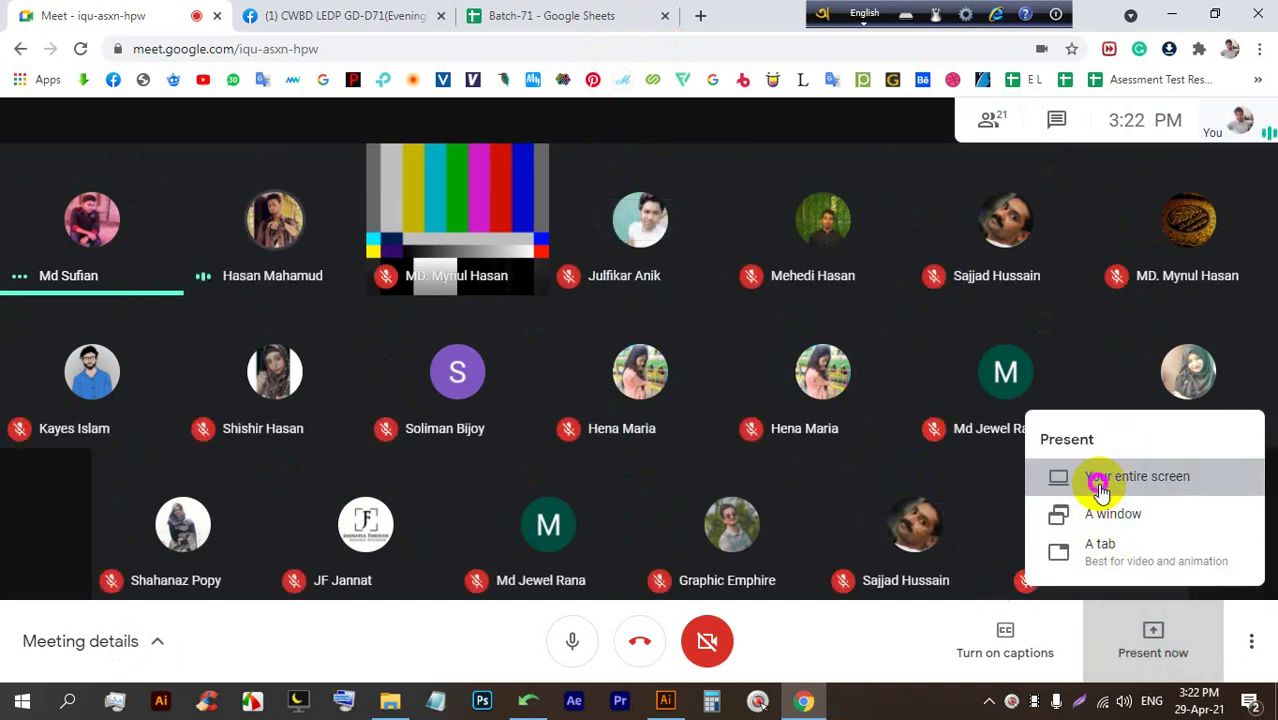
{"action": "left_click", "coordinate": [1068, 478]}
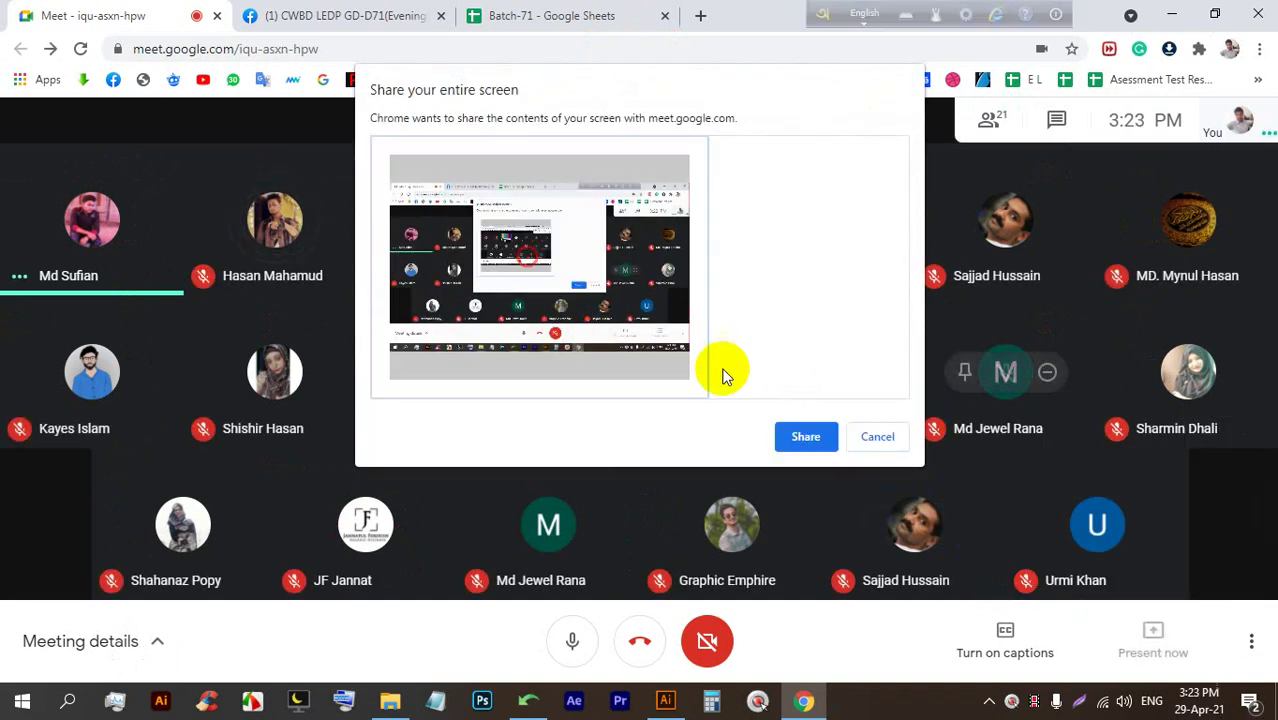
{"action": "left_click", "coordinate": [790, 446]}
{"action": "left_click", "coordinate": [808, 655]}
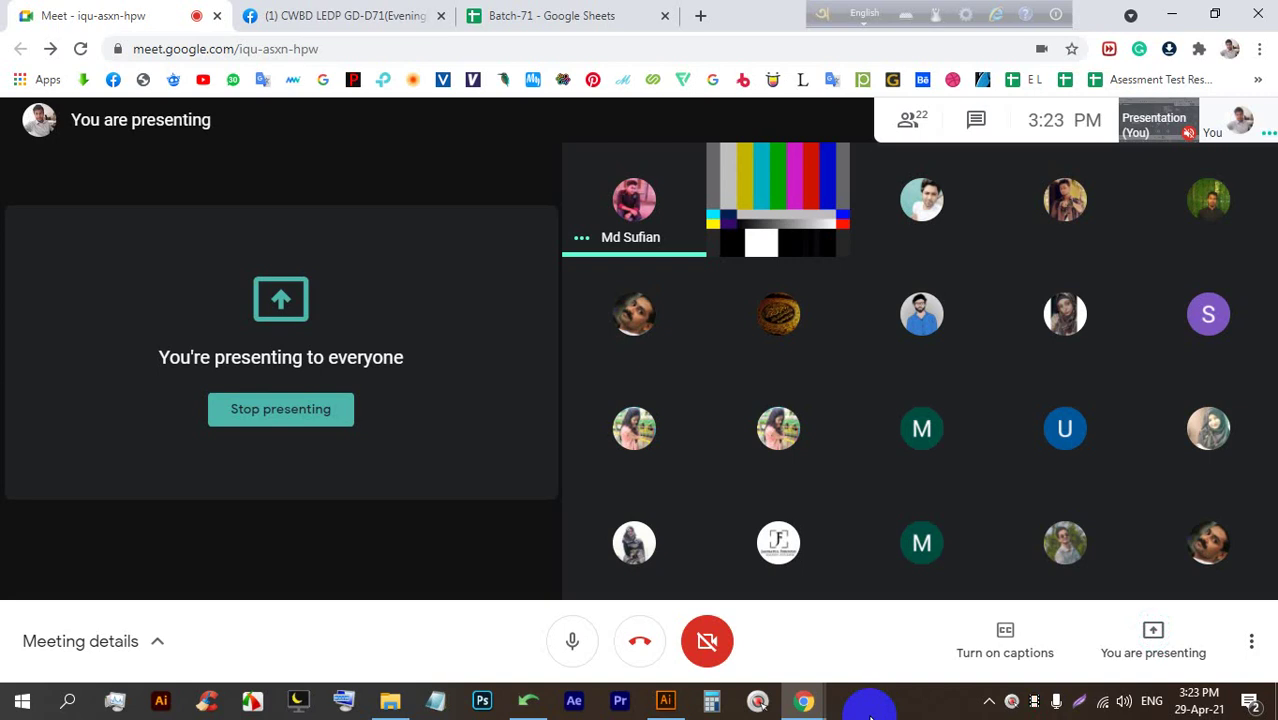
Switch to Illustrator and delete the nested triangle and all the LOGO lettering
{"action": "left_click", "coordinate": [666, 702]}
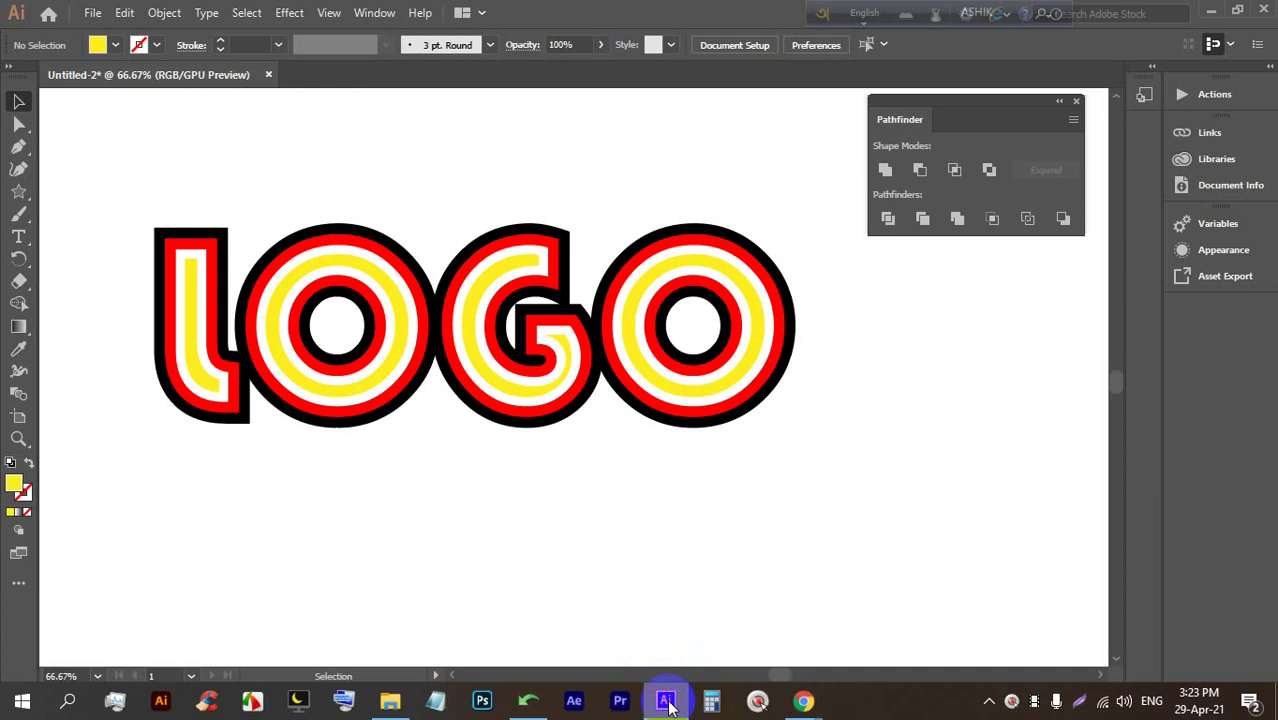
{"action": "scroll", "coordinate": [542, 444], "scroll_direction": "down", "scroll_amount": 2, "text": "alt"}
{"action": "scroll", "coordinate": [540, 444], "scroll_direction": "up", "scroll_amount": 2}
{"action": "scroll", "coordinate": [546, 422], "scroll_direction": "down", "scroll_amount": 4}
{"action": "left_click", "coordinate": [805, 440]}
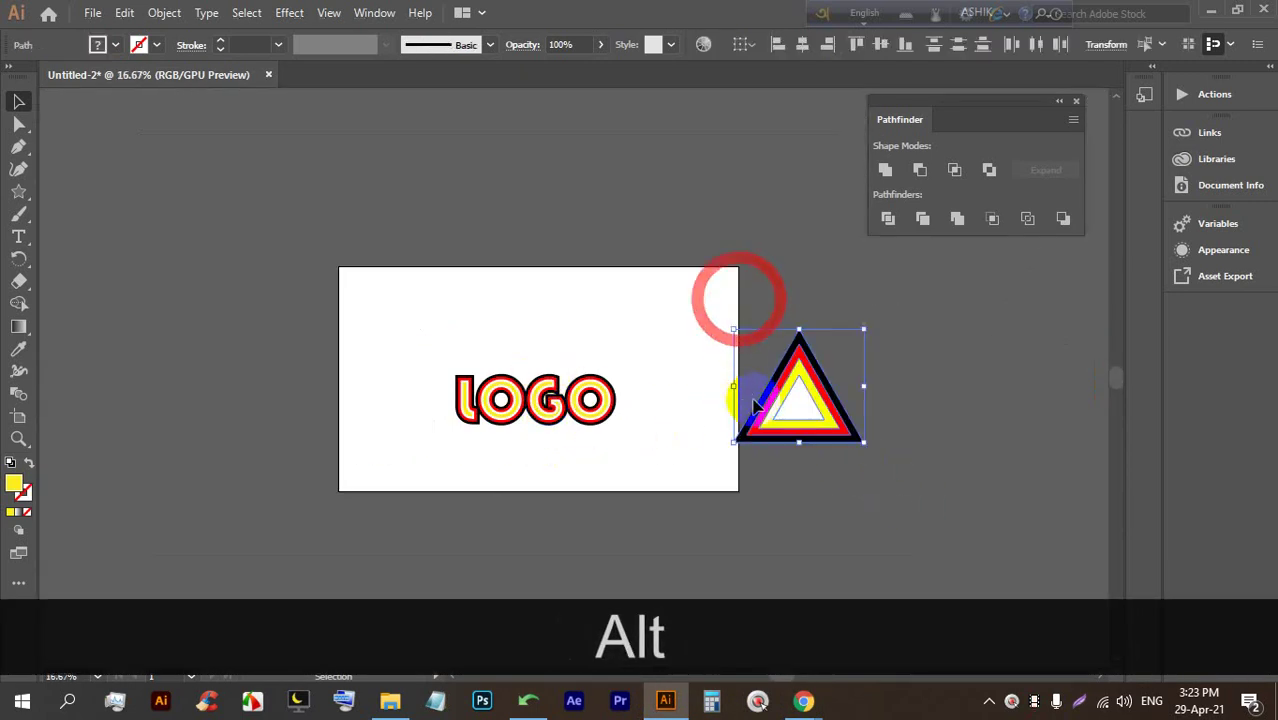
{"action": "scroll", "coordinate": [755, 405], "scroll_direction": "up", "scroll_amount": 1, "text": "alt"}
{"action": "left_click", "coordinate": [379, 345], "text": "shift"}
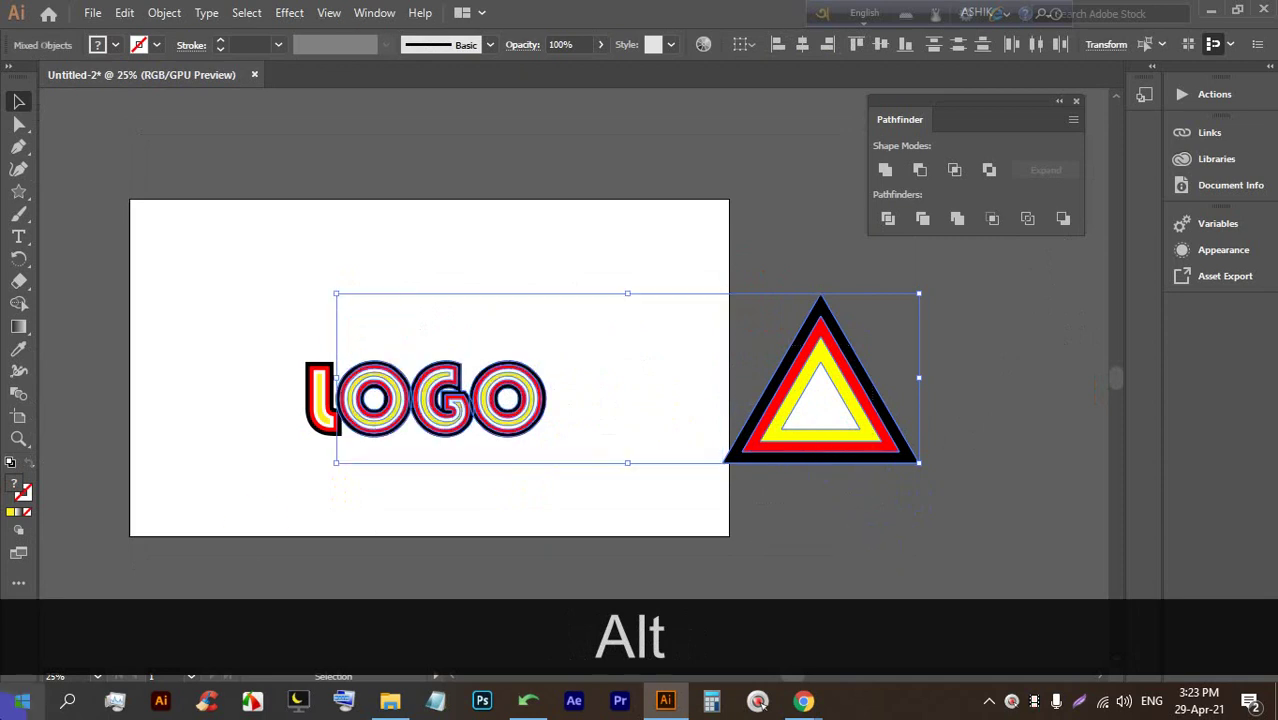
{"action": "key", "text": "BackSpace"}
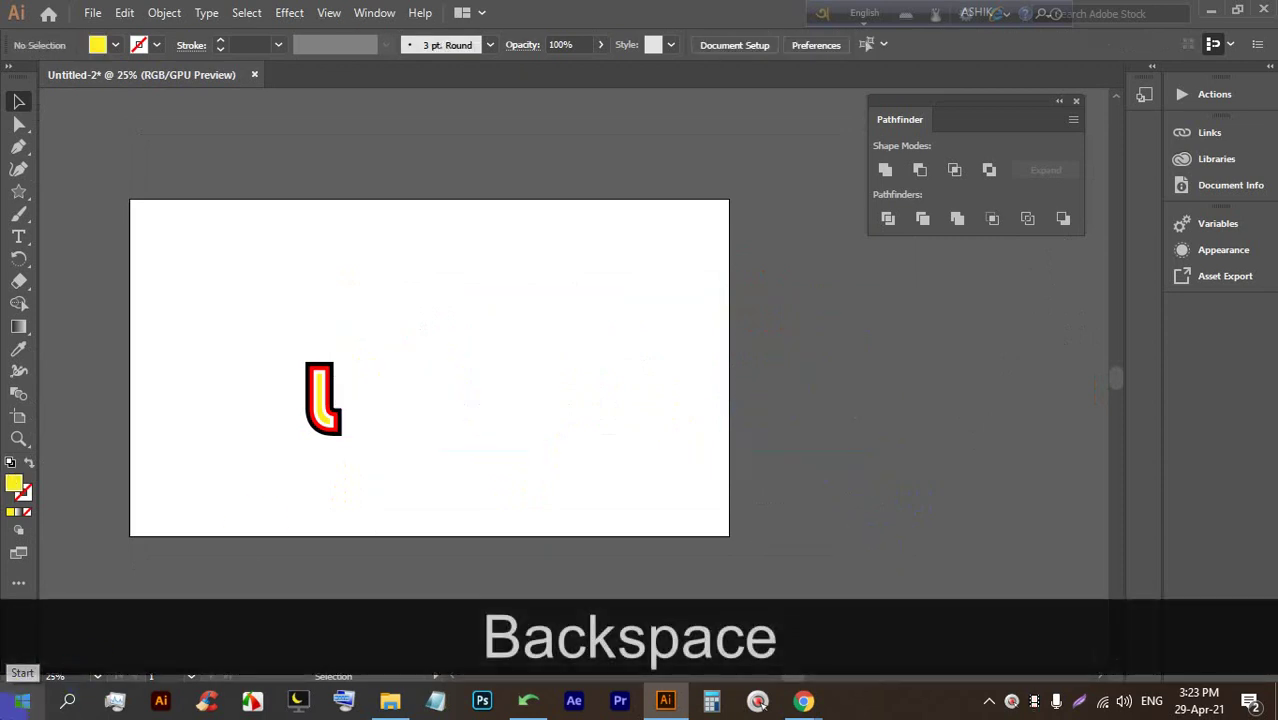
{"action": "left_click_drag", "start_coordinate": [400, 466], "coordinate": [257, 354]}
{"action": "key", "text": "BackSpace"}
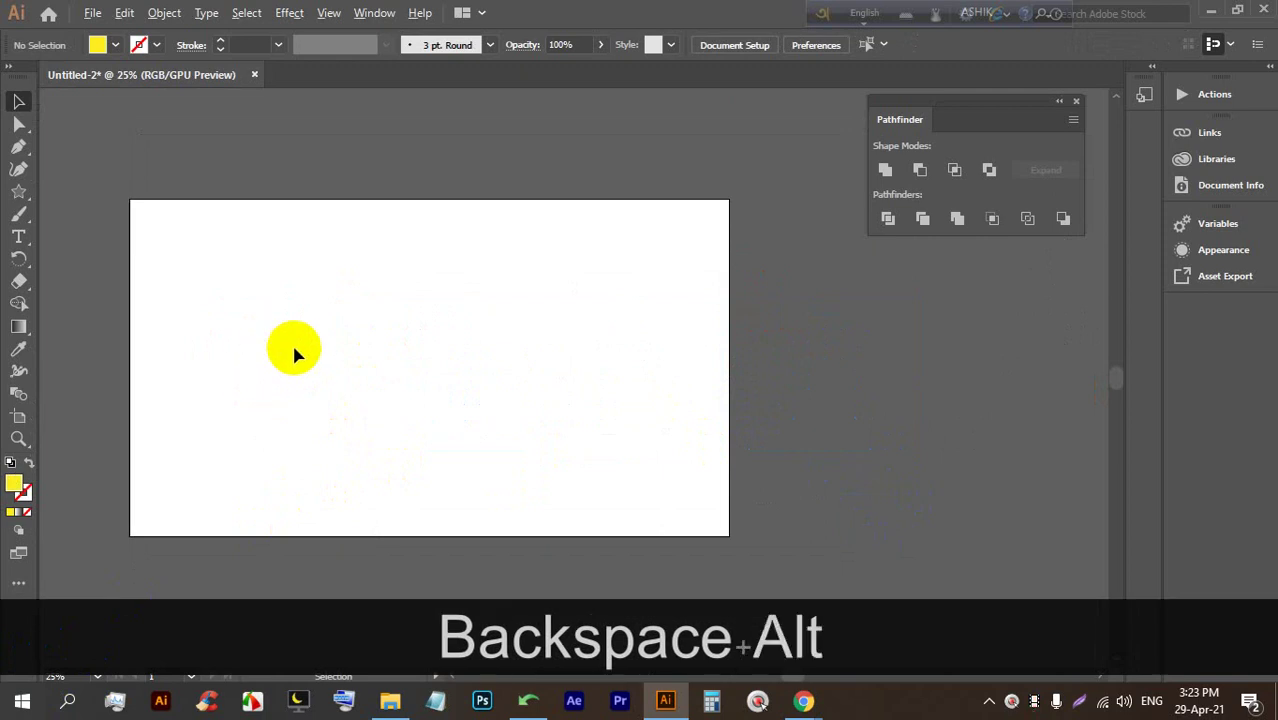
Place a Lorem ipsum point text on the artboard and scale it up proportionally to about 228.5 pt
{"action": "scroll", "coordinate": [182, 343], "scroll_direction": "up", "scroll_amount": 2, "text": "alt"}
{"action": "left_click", "coordinate": [30, 234]}
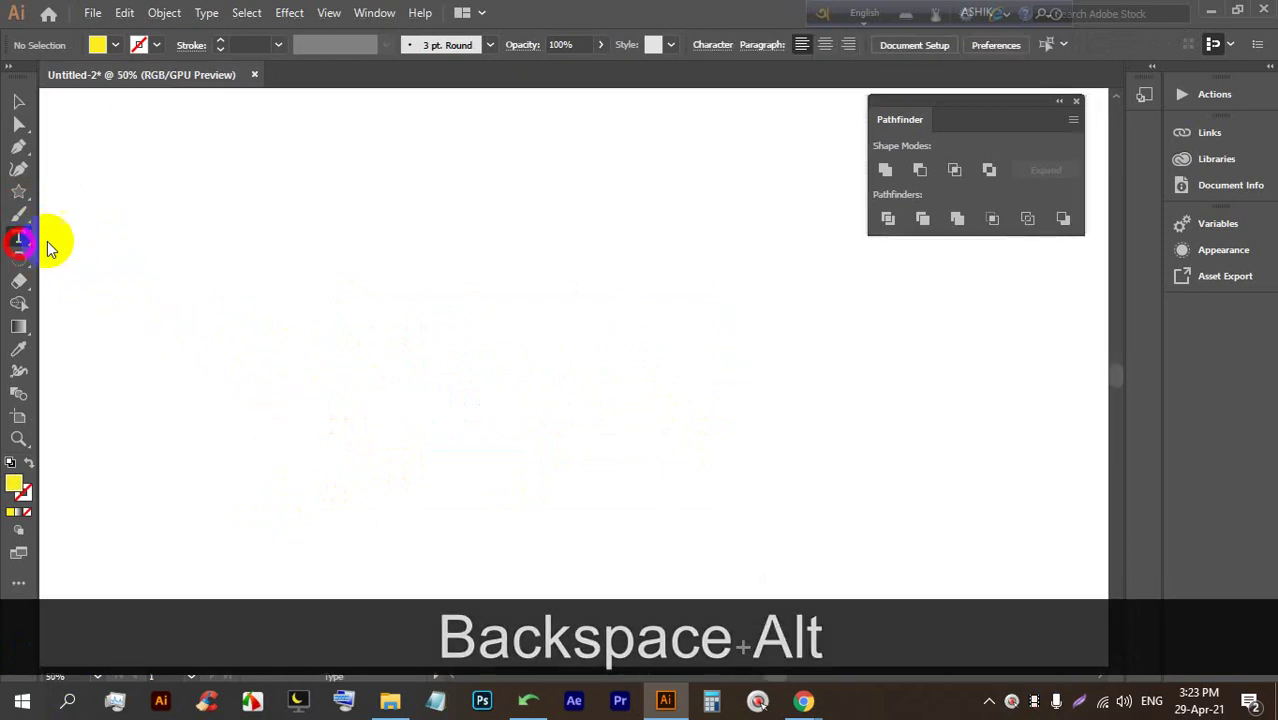
{"action": "left_click", "coordinate": [271, 205]}
{"action": "left_click", "coordinate": [19, 101]}
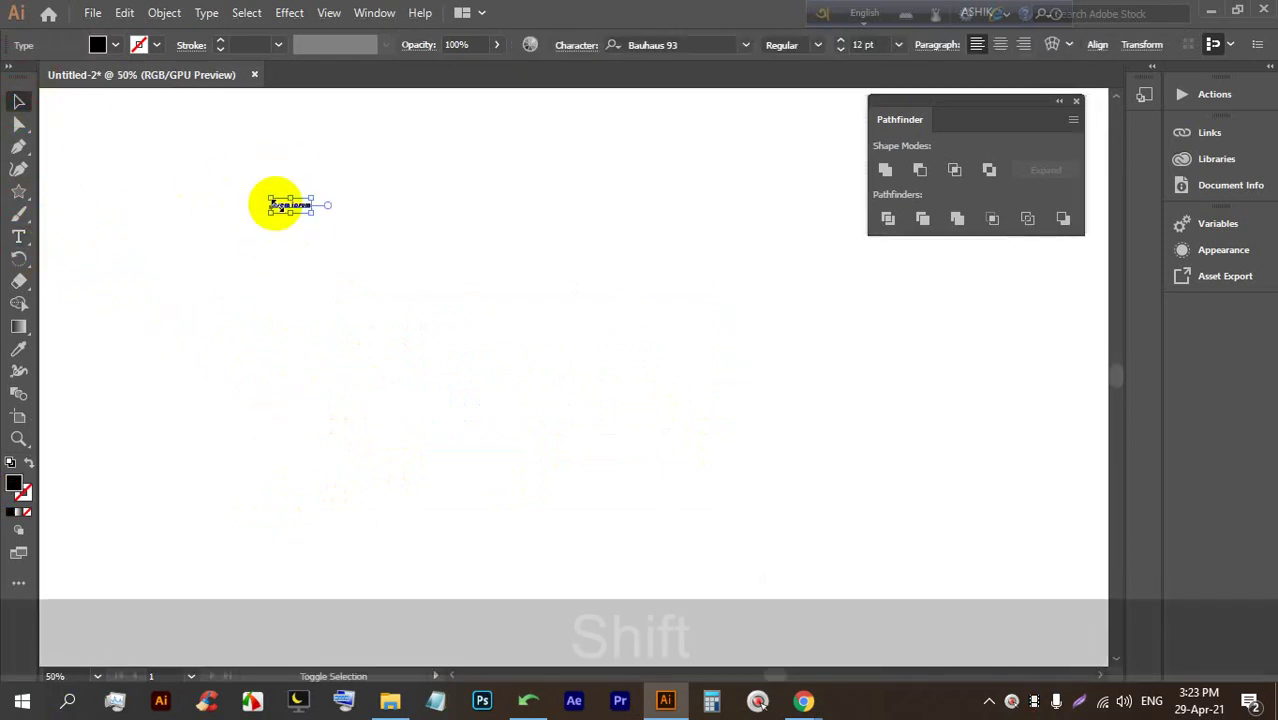
{"action": "left_click_drag", "start_coordinate": [290, 209], "coordinate": [565, 365]}
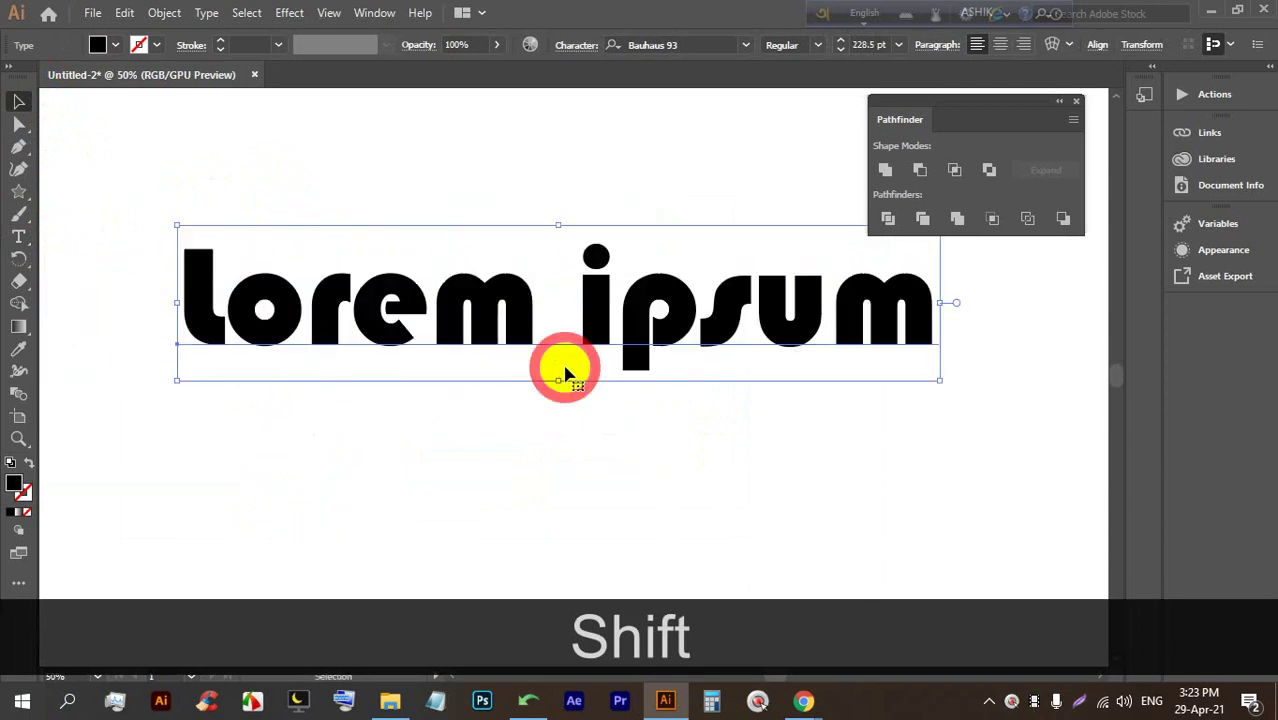
Replace the placeholder text with a capital D and enlarge the letter to about 378 pt
{"action": "triple_click", "coordinate": [562, 294]}
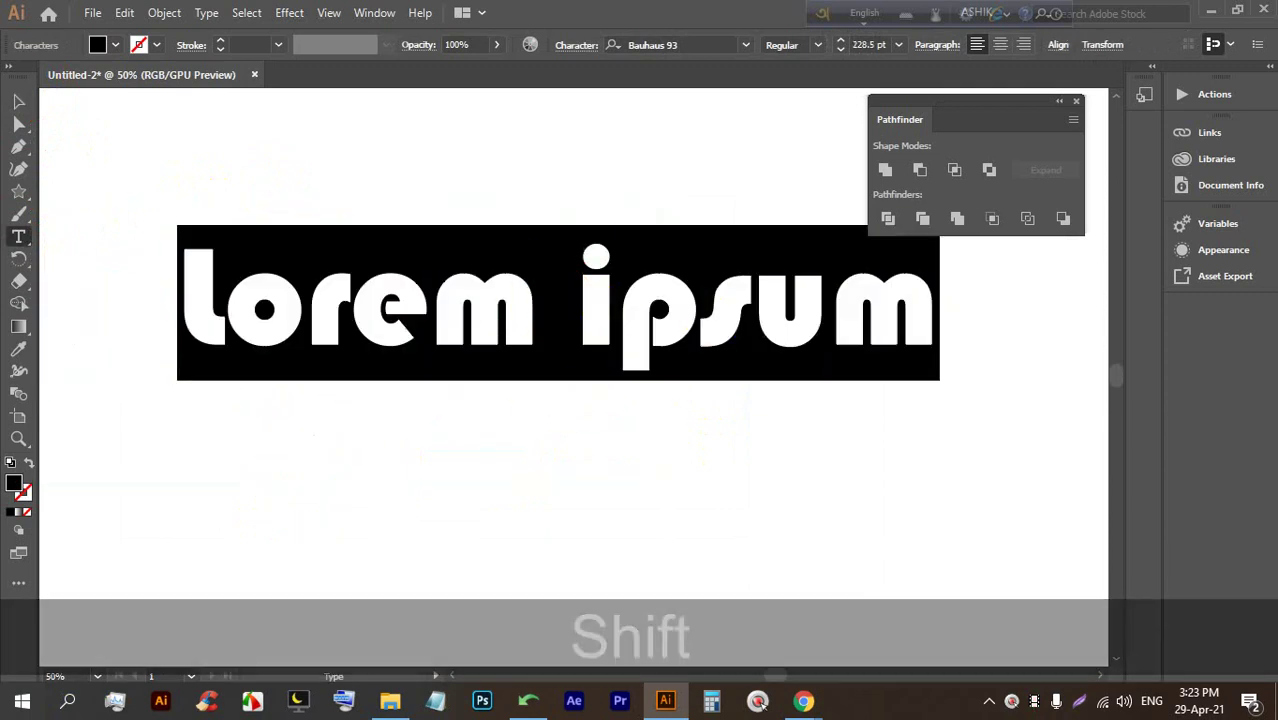
{"action": "type", "text": "D"}
{"action": "double_click", "coordinate": [165, 278]}
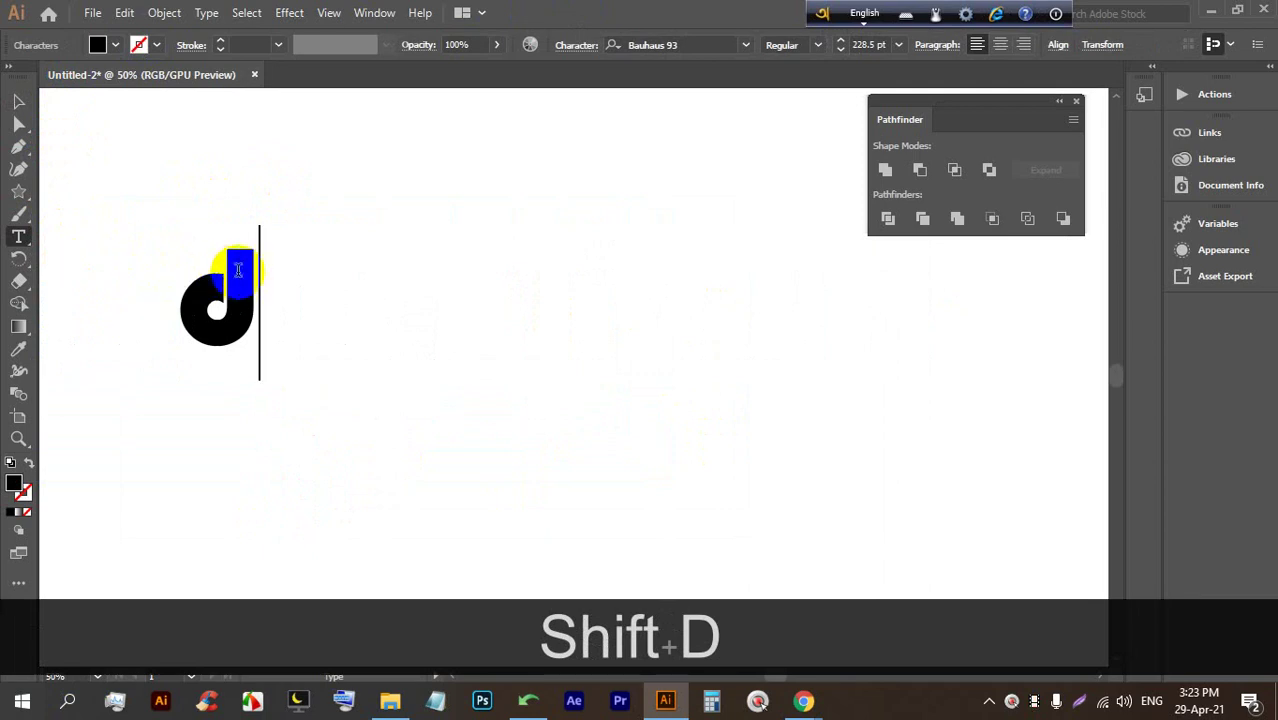
{"action": "type", "text": "D"}
{"action": "left_click", "coordinate": [14, 108]}
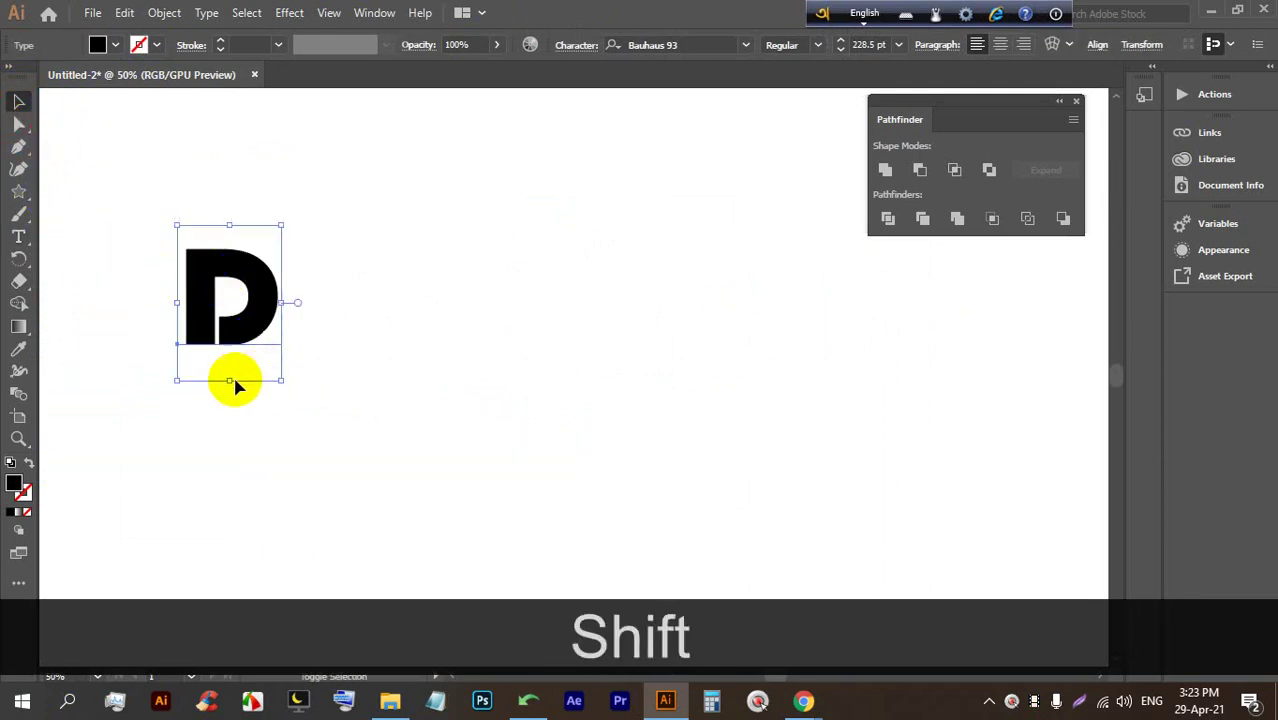
{"action": "left_click_drag", "start_coordinate": [228, 377], "coordinate": [357, 357]}
Browse the font list for a bold sans-serif and set the letter D's font to Fonseca Bold
{"action": "left_click", "coordinate": [745, 45]}
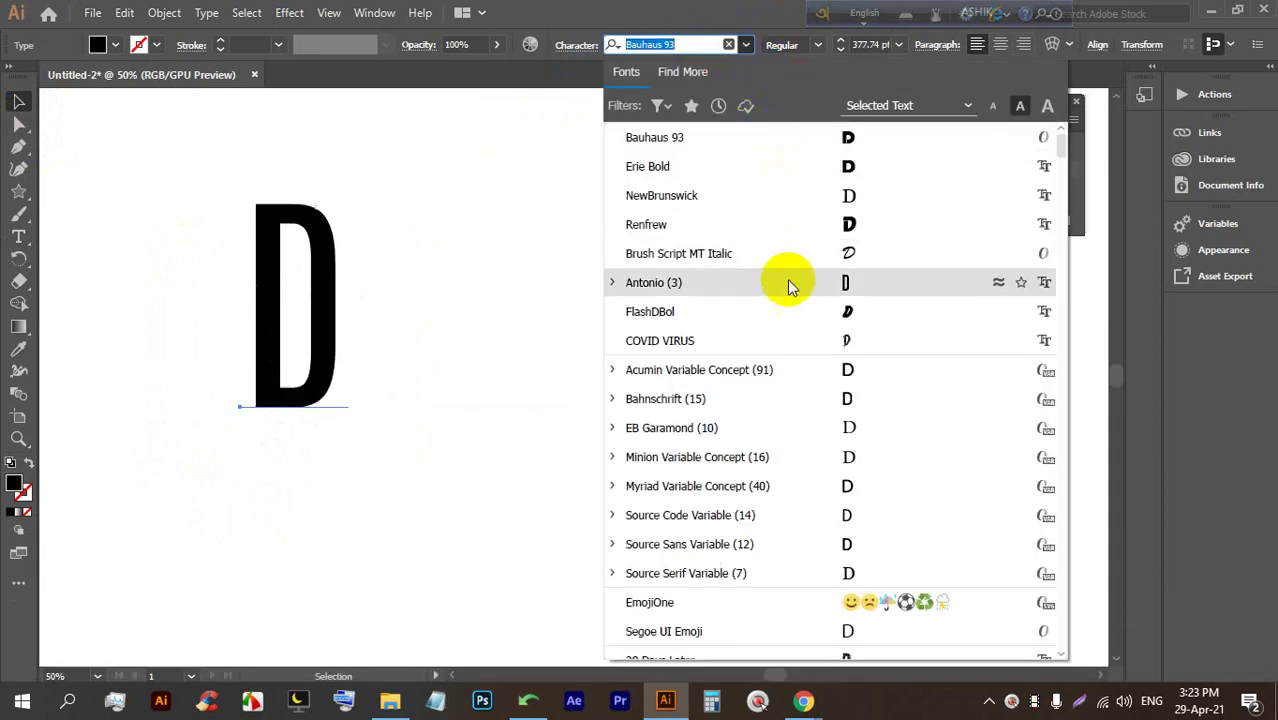
{"action": "scroll", "coordinate": [819, 367], "scroll_direction": "down", "scroll_amount": 5}
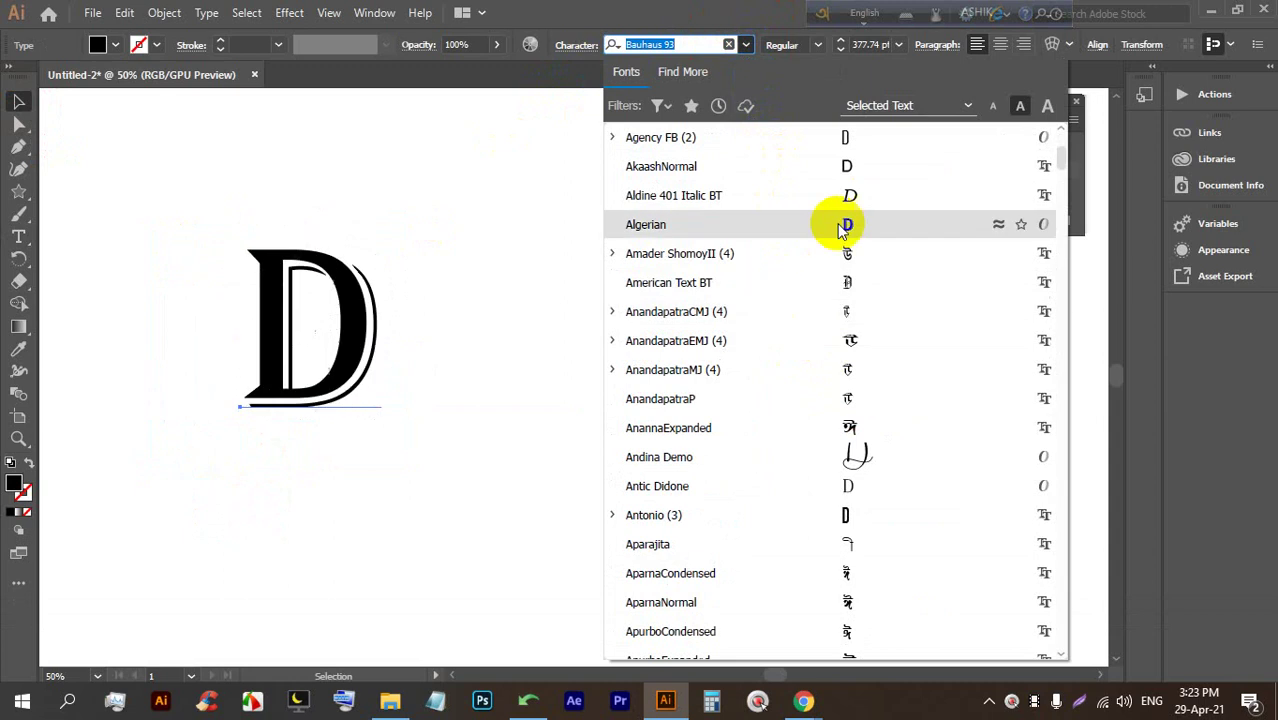
{"action": "scroll", "coordinate": [849, 228], "scroll_direction": "down", "scroll_amount": 10}
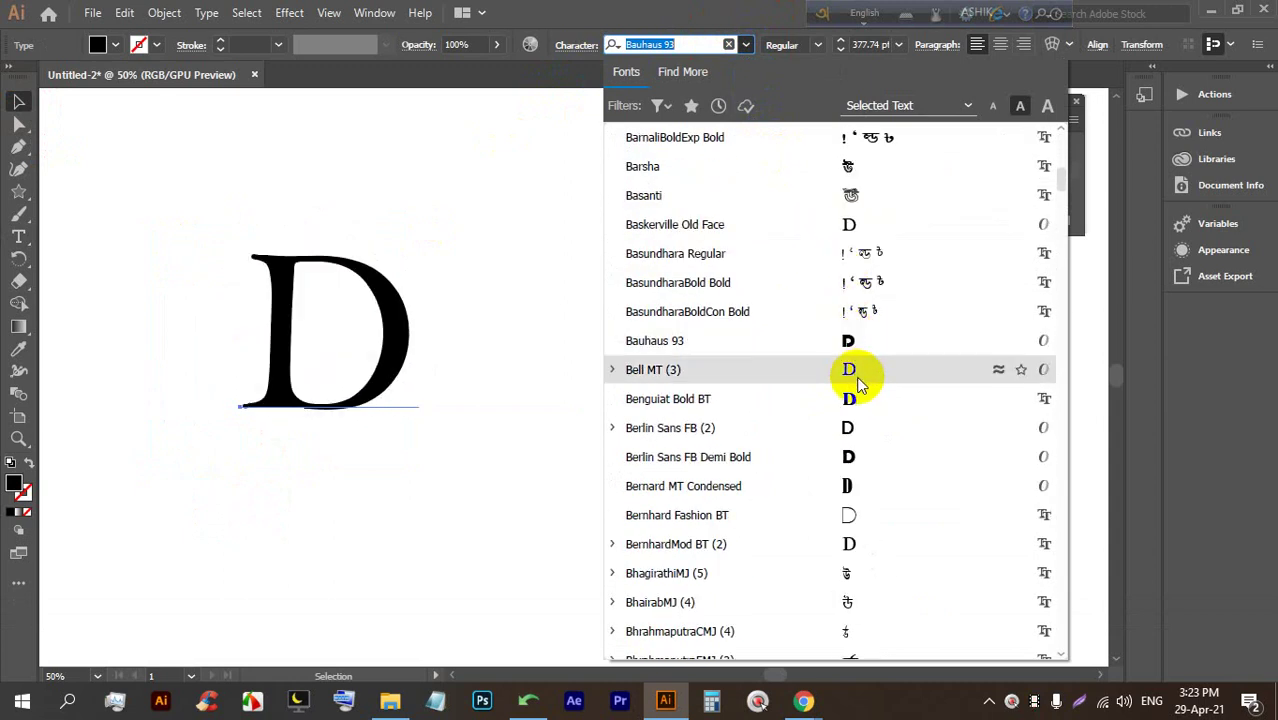
{"action": "scroll", "coordinate": [859, 397], "scroll_direction": "down", "scroll_amount": 5}
{"action": "scroll", "coordinate": [861, 428], "scroll_direction": "down", "scroll_amount": 8}
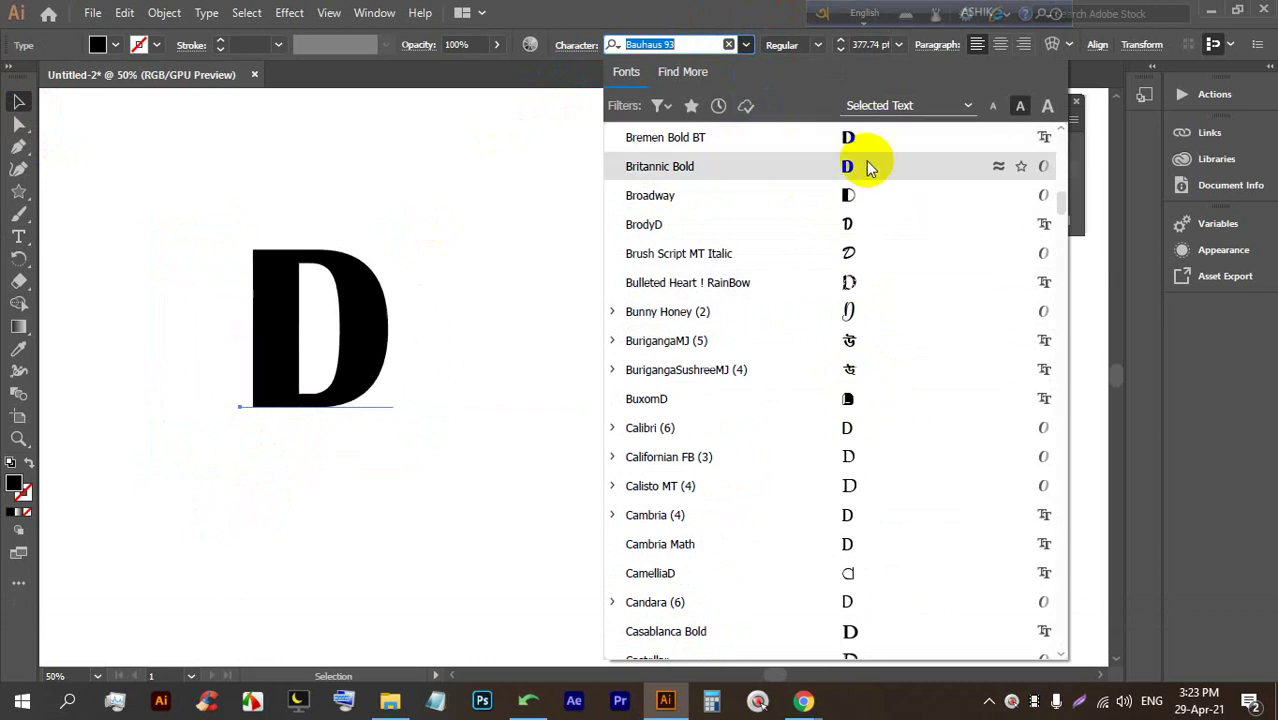
{"action": "scroll", "coordinate": [873, 450], "scroll_direction": "down", "scroll_amount": 7}
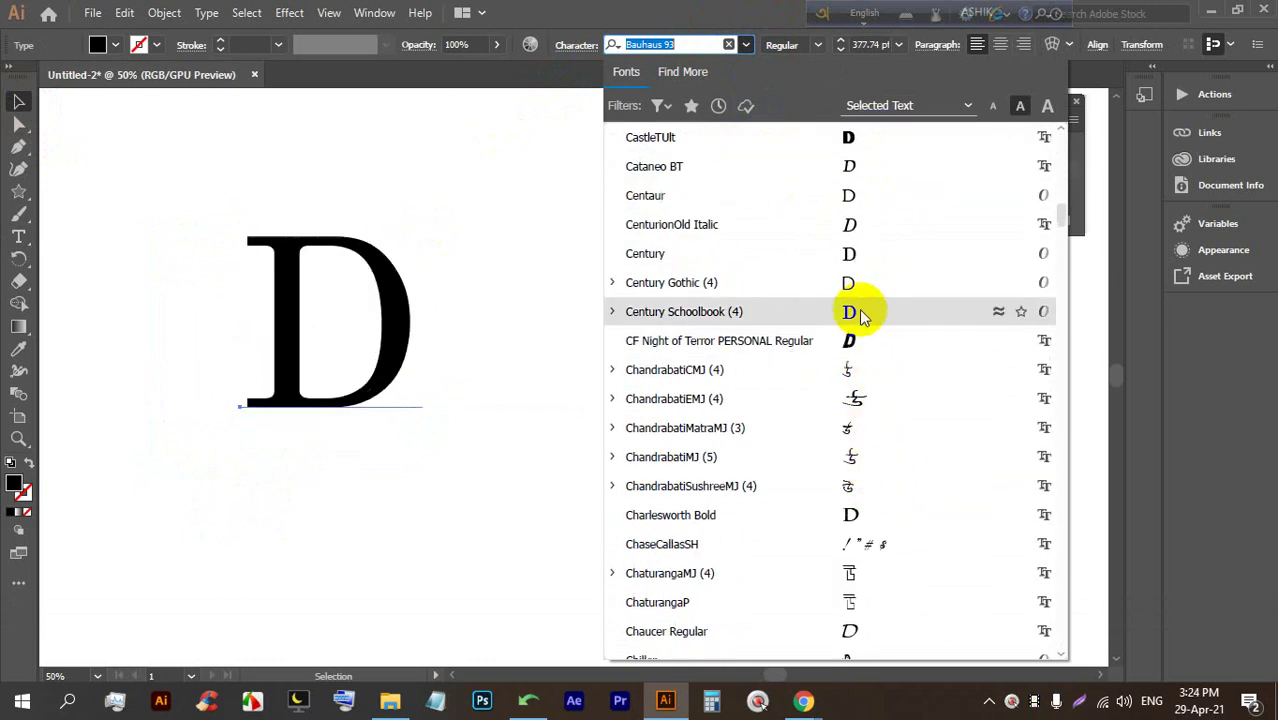
{"action": "scroll", "coordinate": [868, 300], "scroll_direction": "down", "scroll_amount": 10}
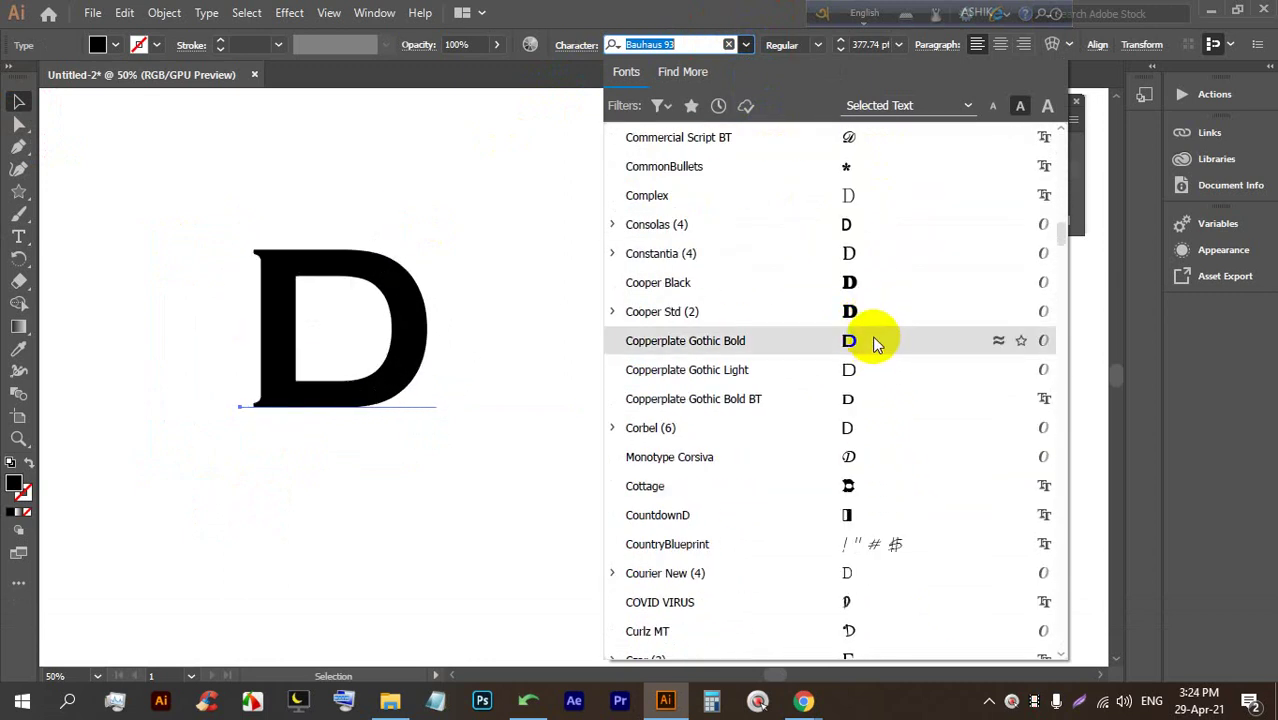
{"action": "scroll", "coordinate": [876, 420], "scroll_direction": "down", "scroll_amount": 12}
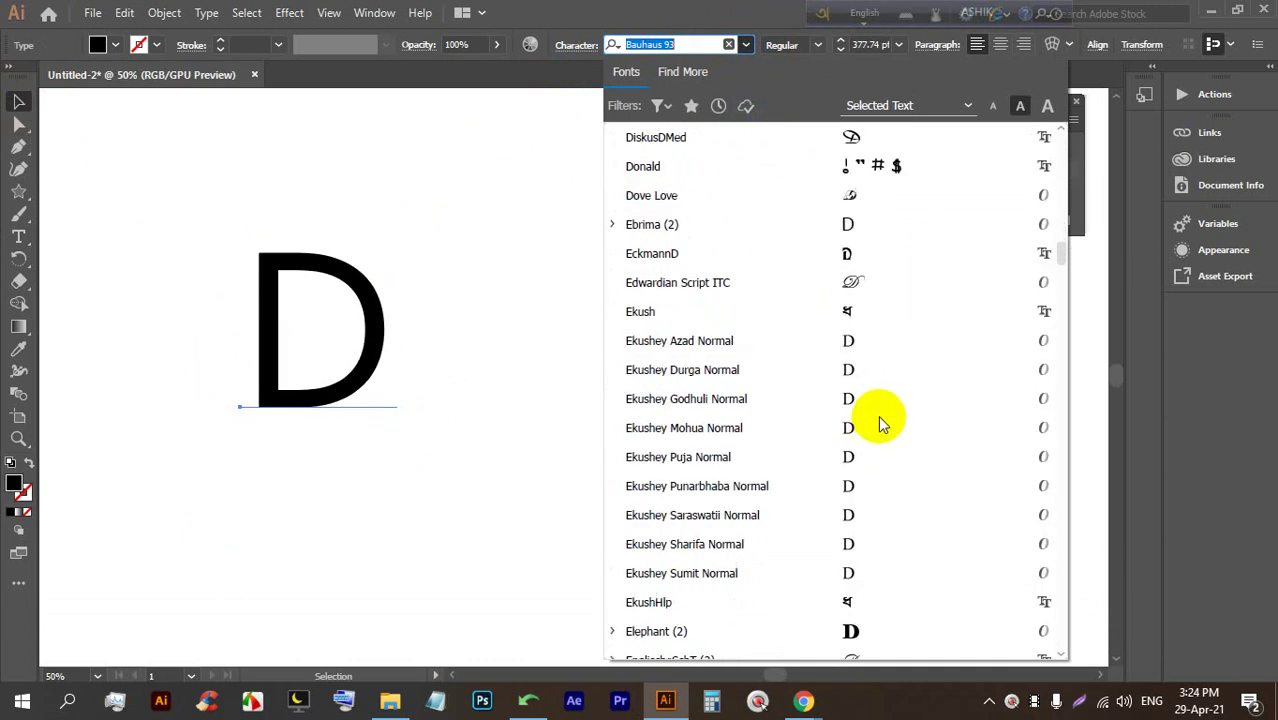
{"action": "scroll", "coordinate": [858, 478], "scroll_direction": "down", "scroll_amount": 6}
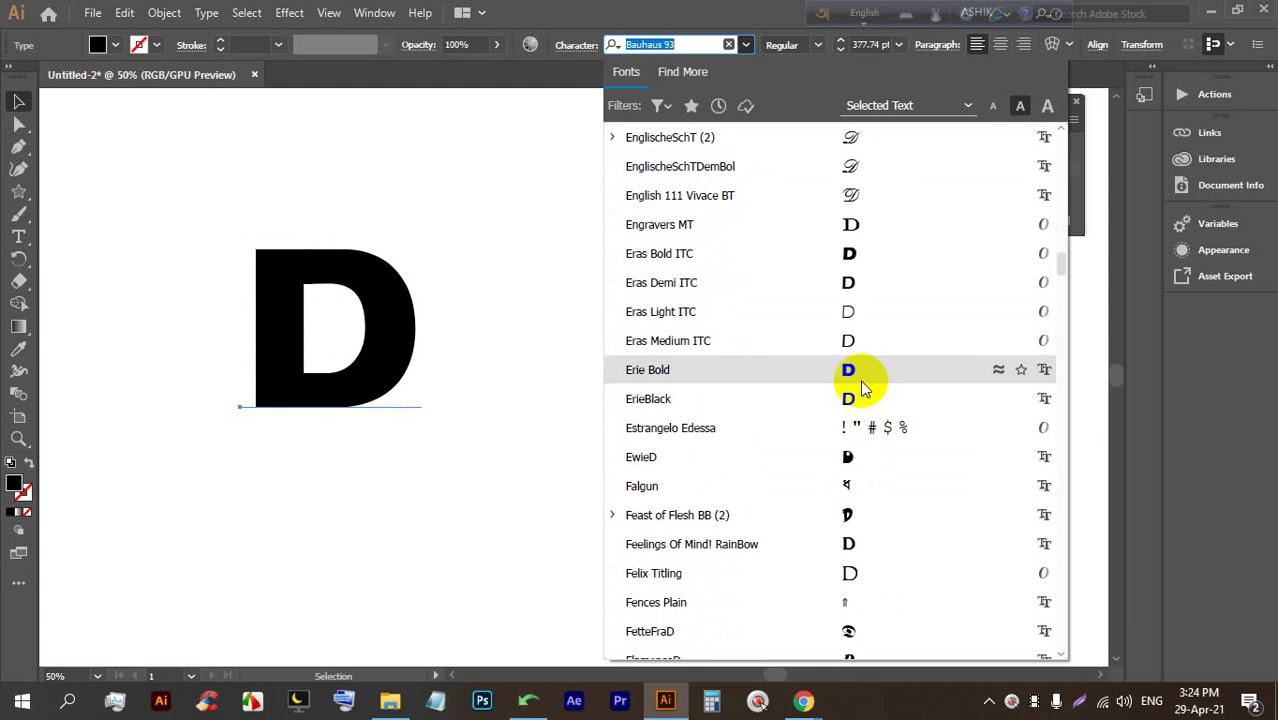
{"action": "scroll", "coordinate": [856, 300], "scroll_direction": "down", "scroll_amount": 7}
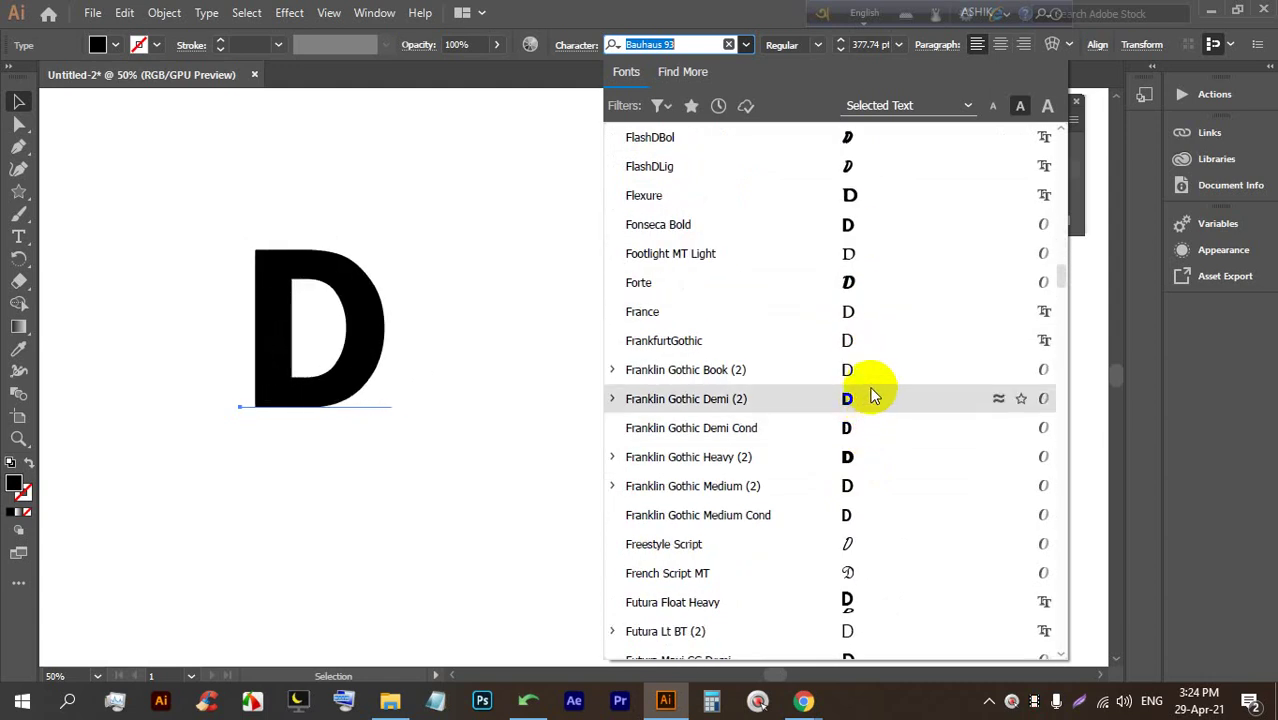
{"action": "left_click", "coordinate": [851, 223]}
Reposition the D on the artboard and convert it to outlines
{"action": "left_click_drag", "start_coordinate": [268, 340], "coordinate": [380, 304]}
{"action": "scroll", "coordinate": [350, 344], "scroll_direction": "up", "scroll_amount": 1}
{"action": "scroll", "coordinate": [354, 346], "scroll_direction": "up", "scroll_amount": 1}
{"action": "scroll", "coordinate": [362, 344], "scroll_direction": "down", "scroll_amount": 1}
{"action": "right_click", "coordinate": [385, 296]}
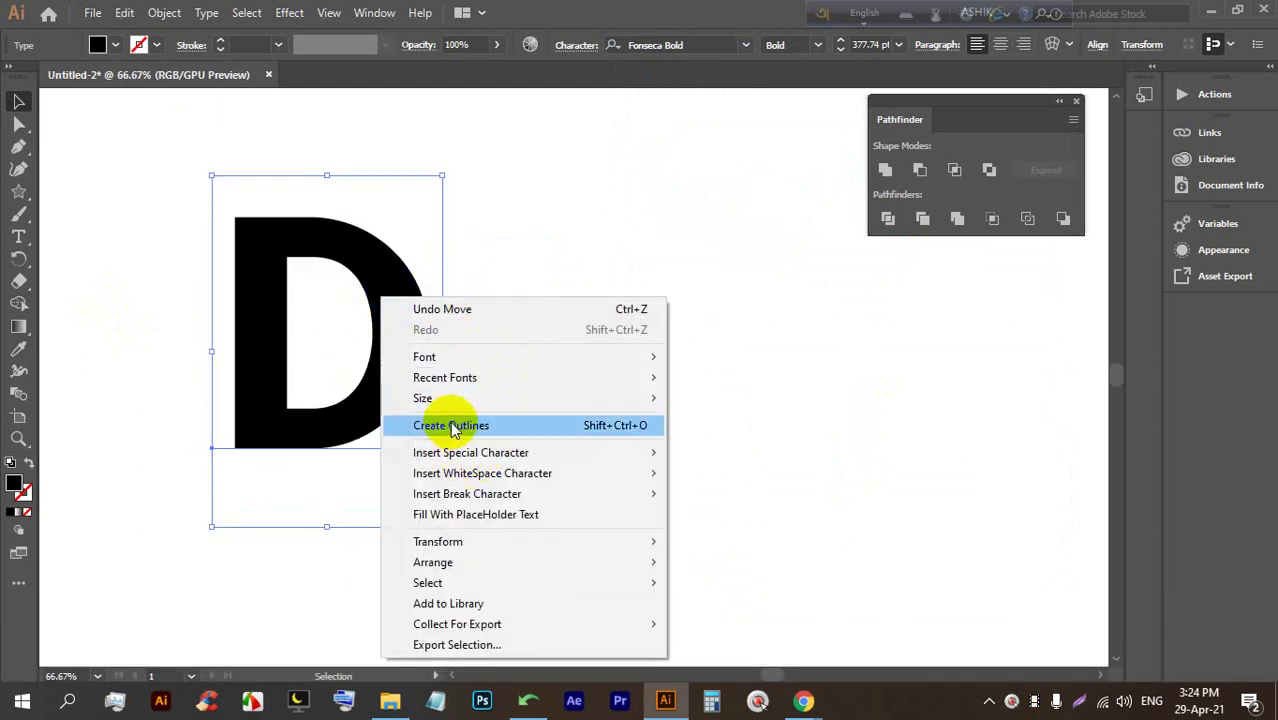
{"action": "left_click", "coordinate": [456, 428]}
{"action": "left_click", "coordinate": [551, 399]}
Duplicate the outlined D beside the original and reflect the copy across the vertical axis
{"action": "left_click_drag", "start_coordinate": [399, 320], "coordinate": [617, 318]}
{"action": "right_click", "coordinate": [618, 320]}
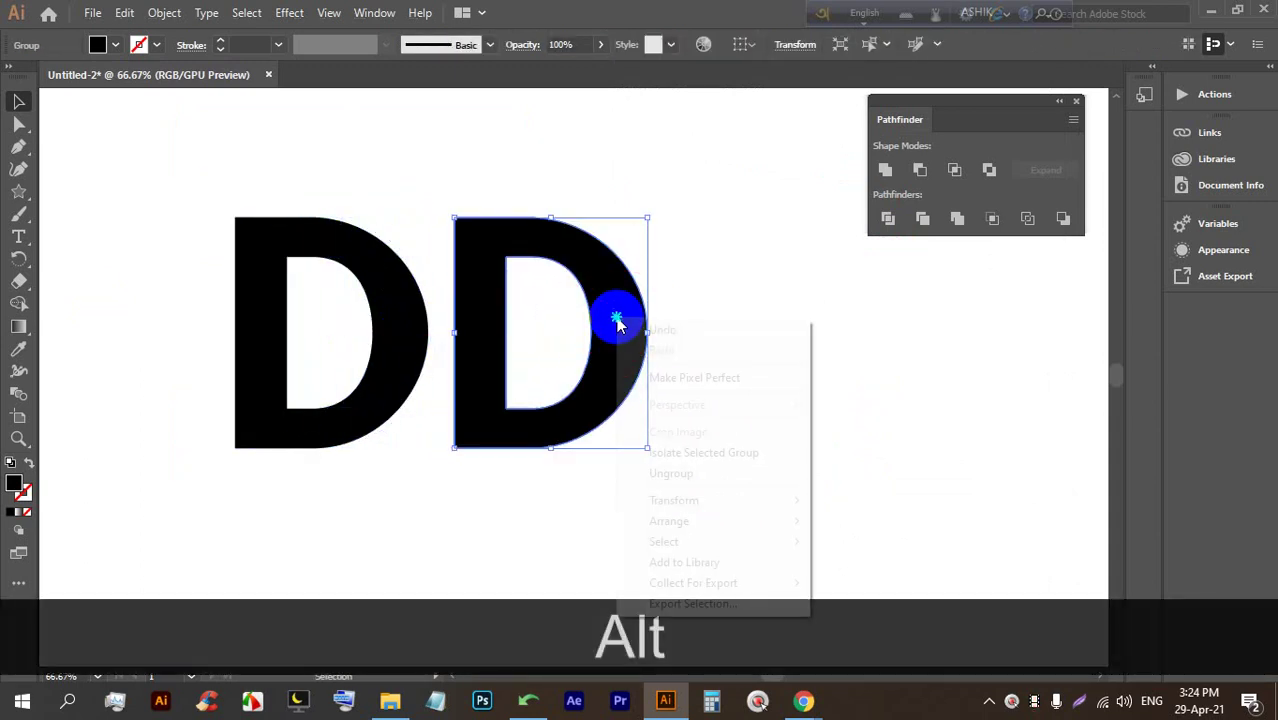
{"action": "mouse_move", "coordinate": [722, 502]}
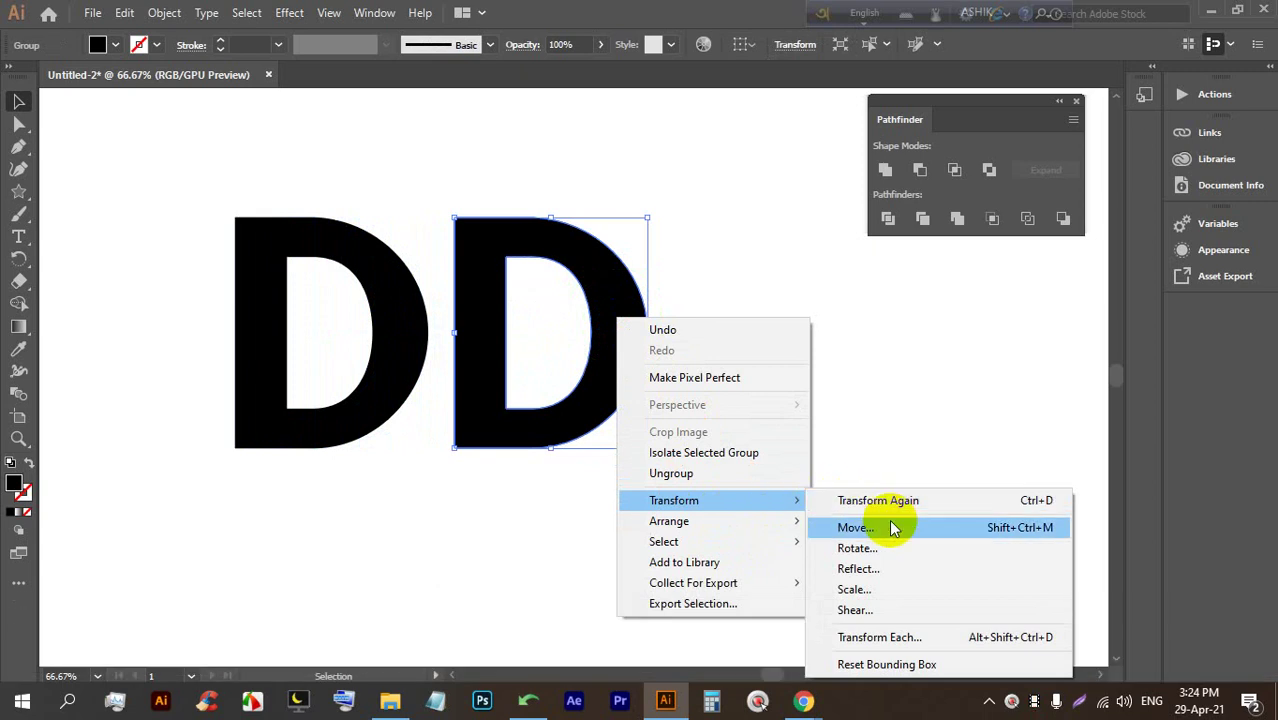
{"action": "left_click", "coordinate": [857, 569]}
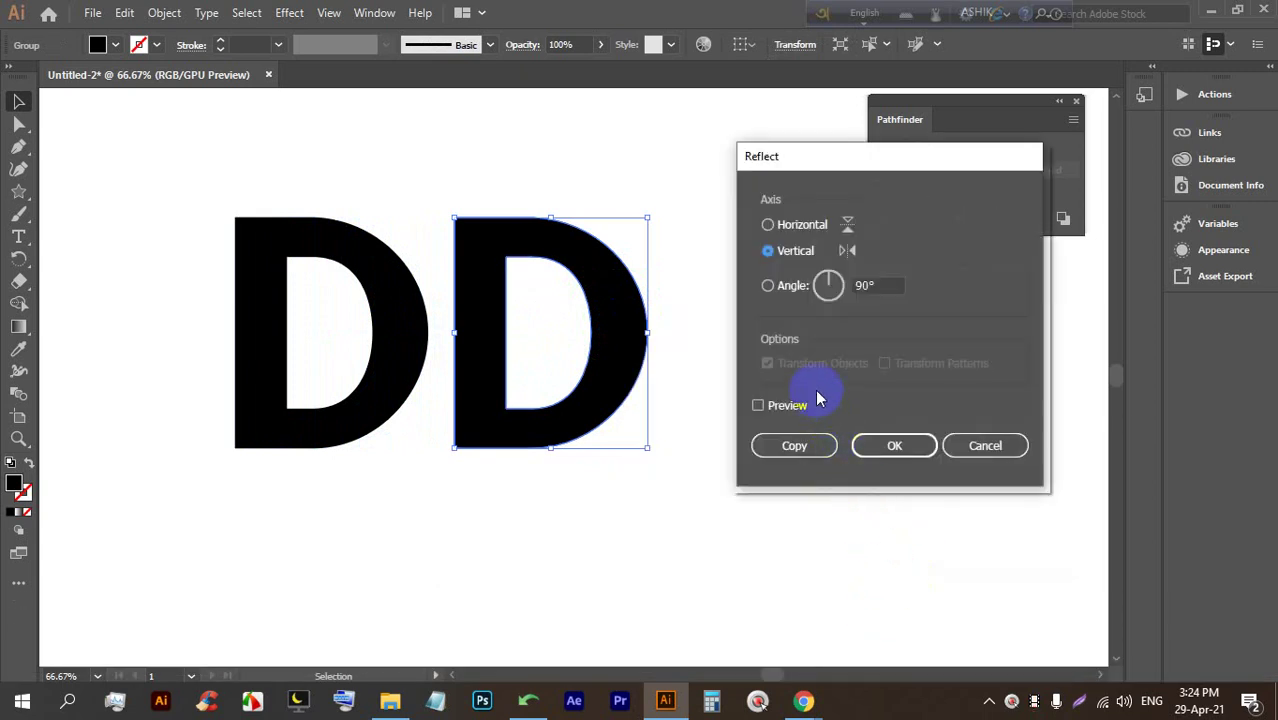
{"action": "left_click", "coordinate": [758, 405]}
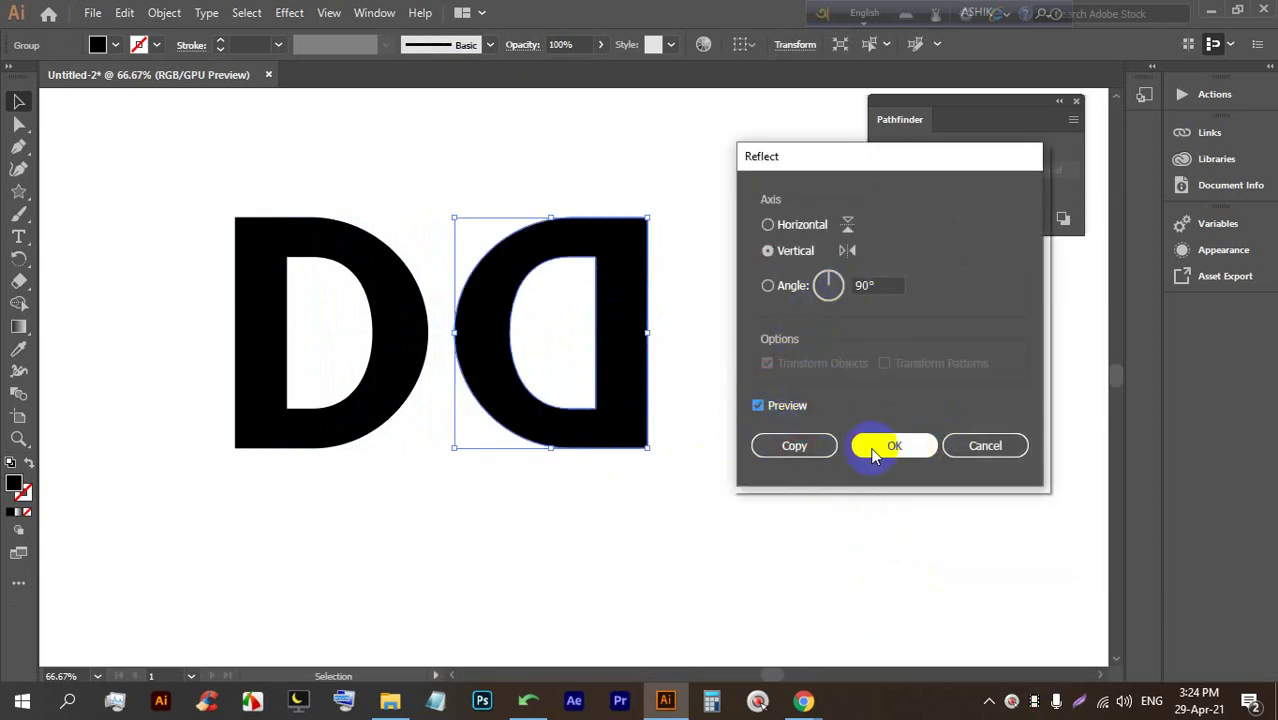
{"action": "left_click", "coordinate": [886, 446]}
{"action": "left_click", "coordinate": [812, 455]}
Fill the mirrored D with sky blue
{"action": "left_click", "coordinate": [622, 327]}
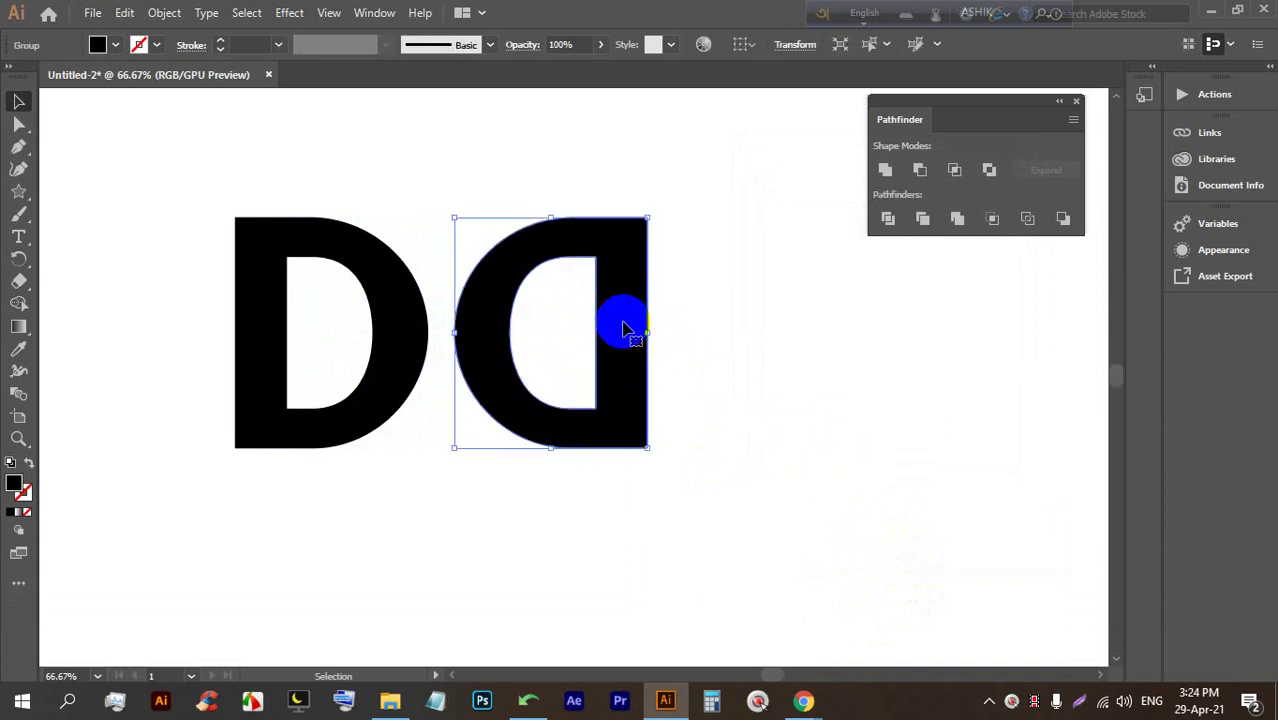
{"action": "left_click", "coordinate": [115, 45]}
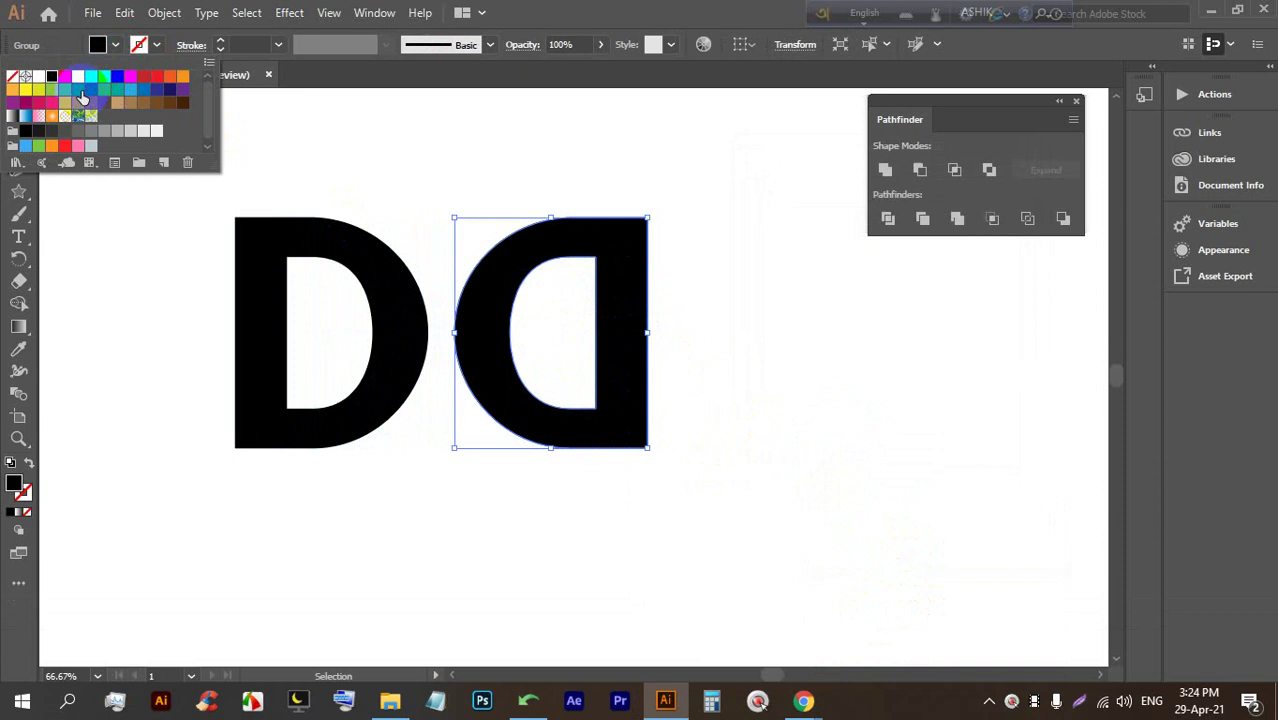
{"action": "left_click", "coordinate": [130, 89]}
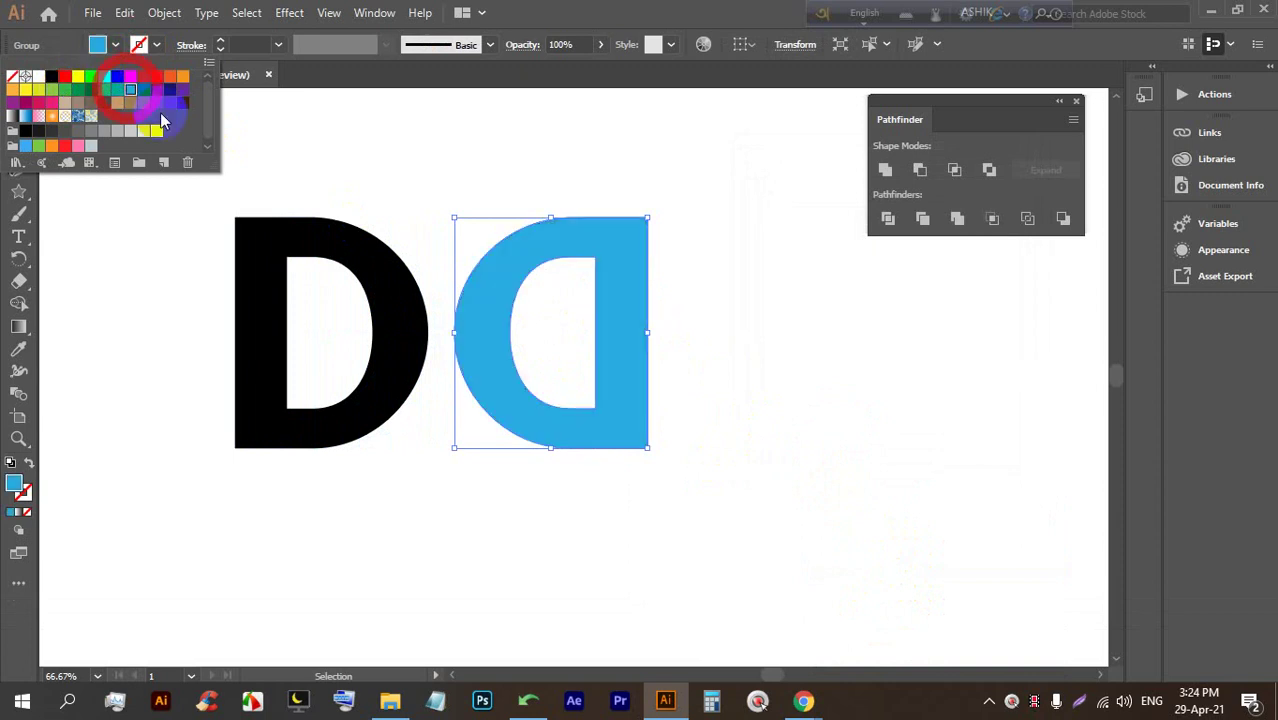
{"action": "left_click", "coordinate": [680, 300]}
Move the blue mirrored D over the black D and nudge it slightly right so their curved strokes overlap
{"action": "left_click_drag", "start_coordinate": [626, 325], "coordinate": [463, 325]}
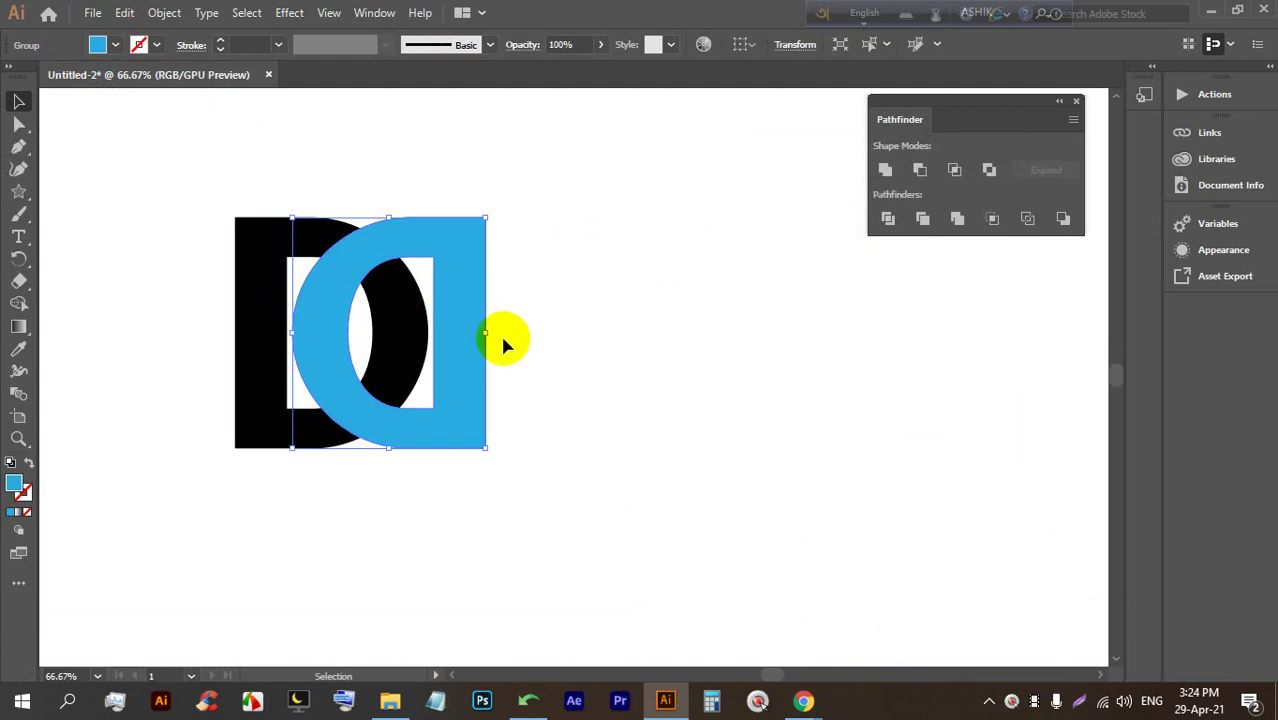
{"action": "key", "text": "Right"}
{"action": "key", "text": "Right"}
{"action": "key", "text": "Right"}
{"action": "key", "text": "Right"}
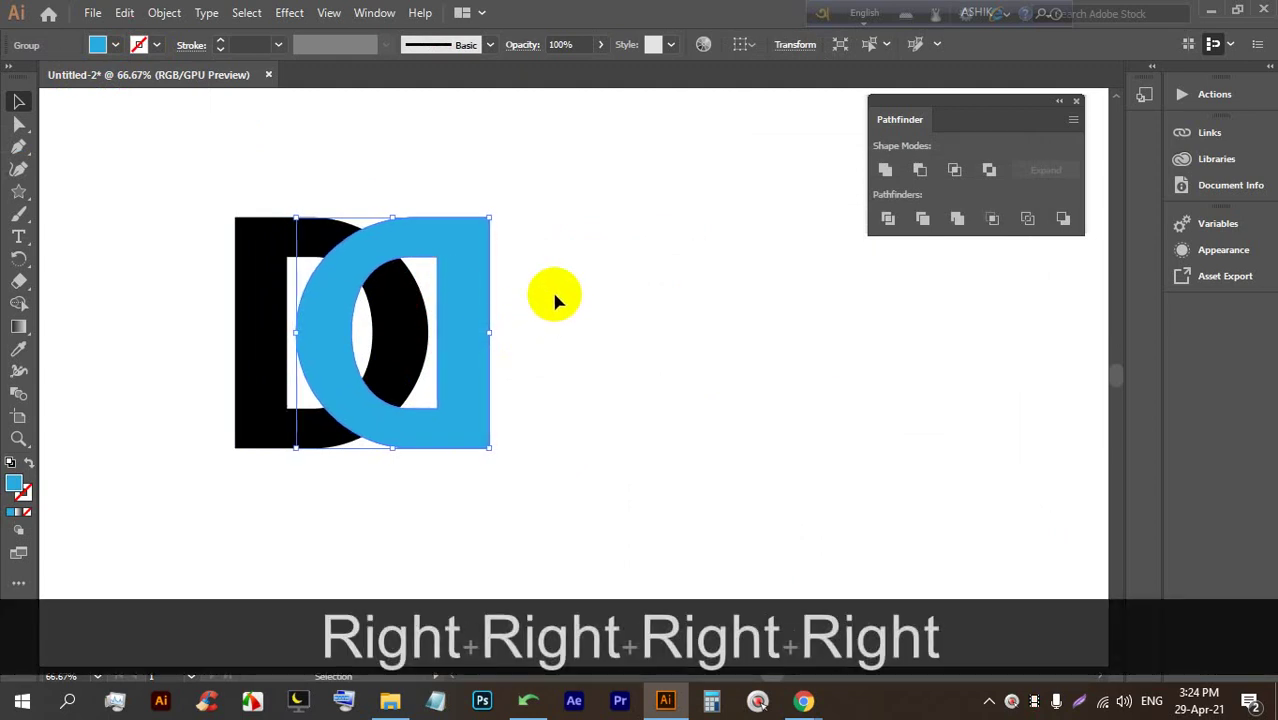
{"action": "key", "text": "Right"}
{"action": "key", "text": "Right"}
{"action": "left_click_drag", "start_coordinate": [551, 289], "coordinate": [226, 229]}
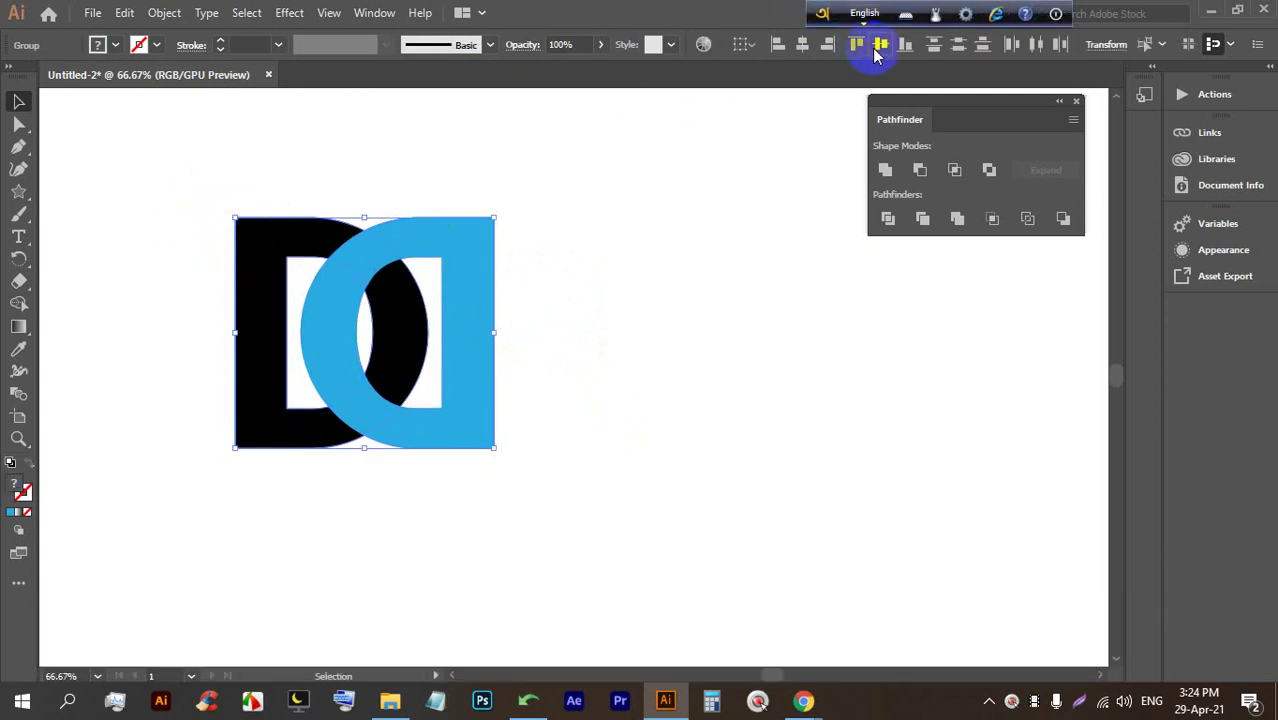
{"action": "left_click", "coordinate": [676, 285]}
Select both overlapping letters and place a duplicate of the pair to the right of the original
{"action": "left_click_drag", "start_coordinate": [605, 508], "coordinate": [262, 205]}
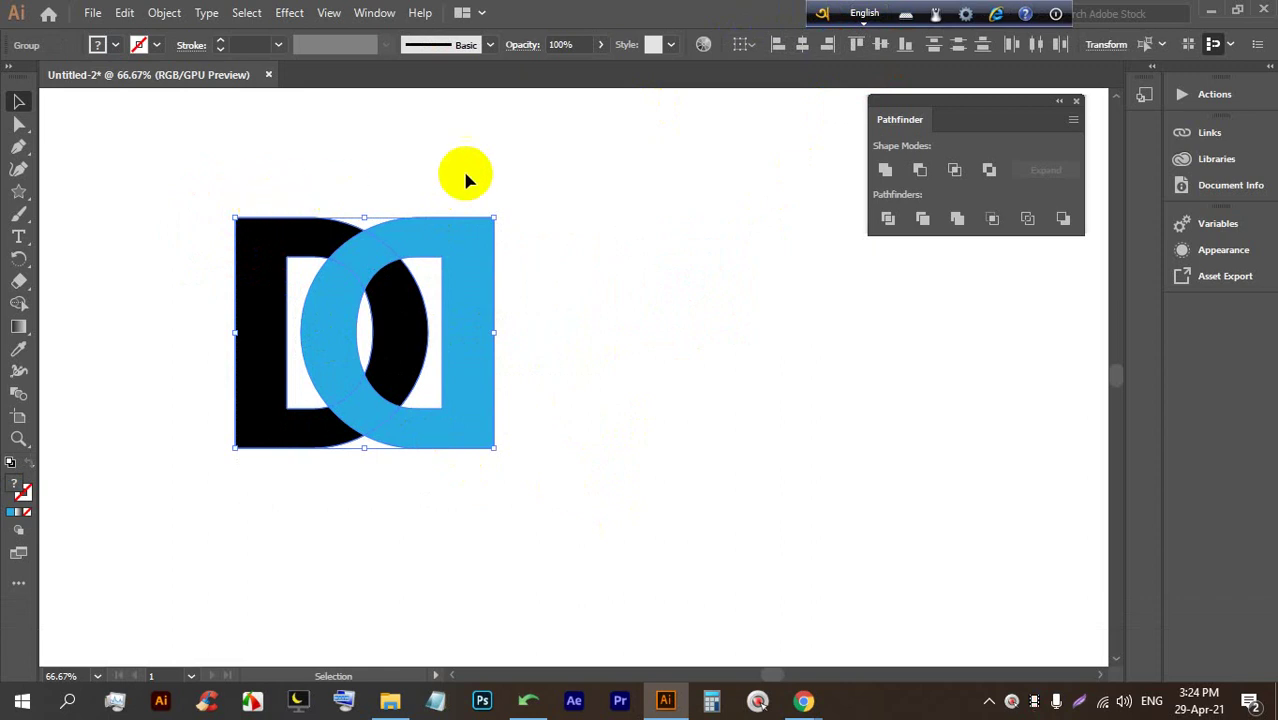
{"action": "left_click", "coordinate": [908, 231]}
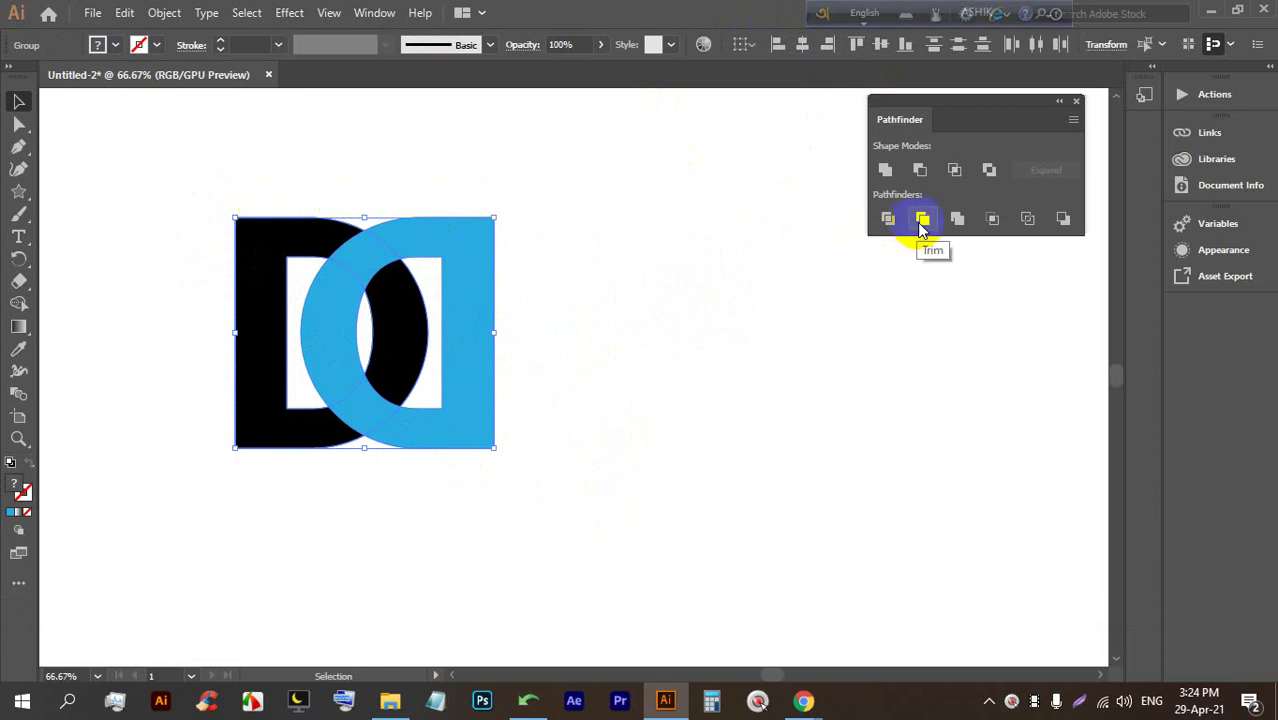
{"action": "left_click_drag", "start_coordinate": [662, 534], "coordinate": [320, 410]}
{"action": "left_click_drag", "start_coordinate": [417, 292], "coordinate": [794, 292]}
Split the original overlapping pair with the Pathfinder Divide operation and ungroup the resulting pieces
{"action": "left_click_drag", "start_coordinate": [488, 514], "coordinate": [284, 324]}
{"action": "left_click", "coordinate": [887, 218]}
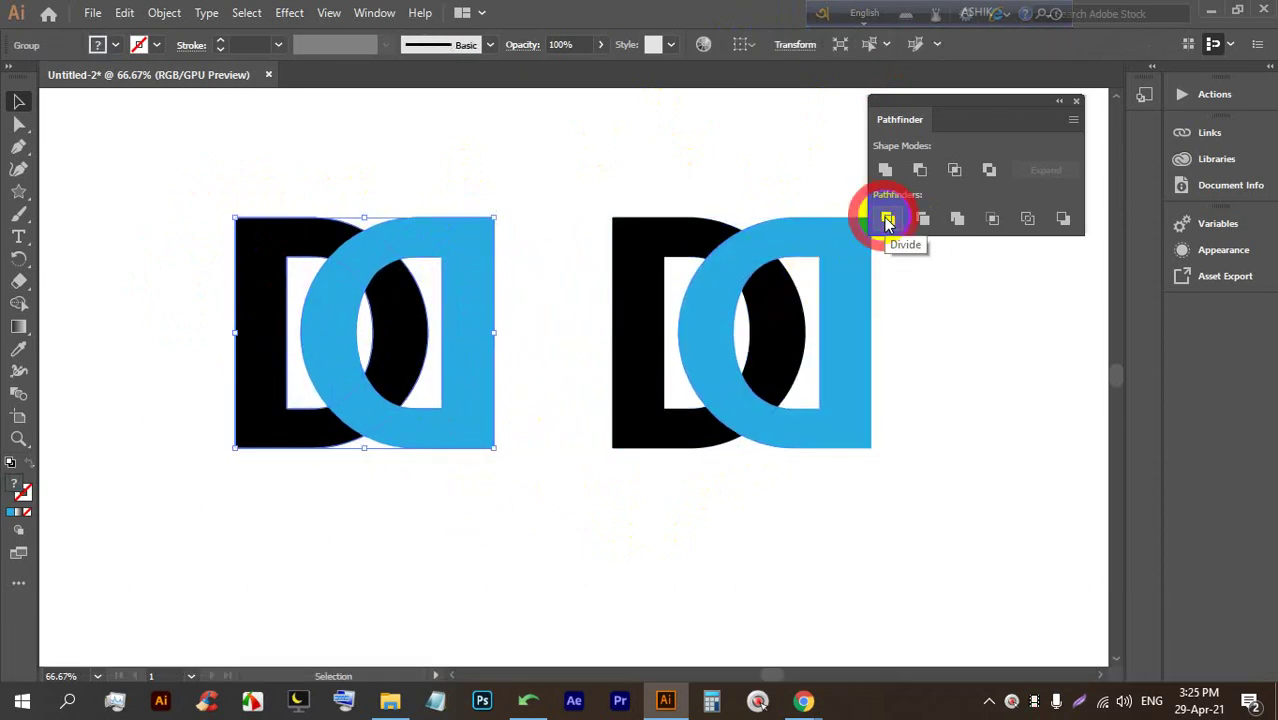
{"action": "right_click", "coordinate": [357, 283]}
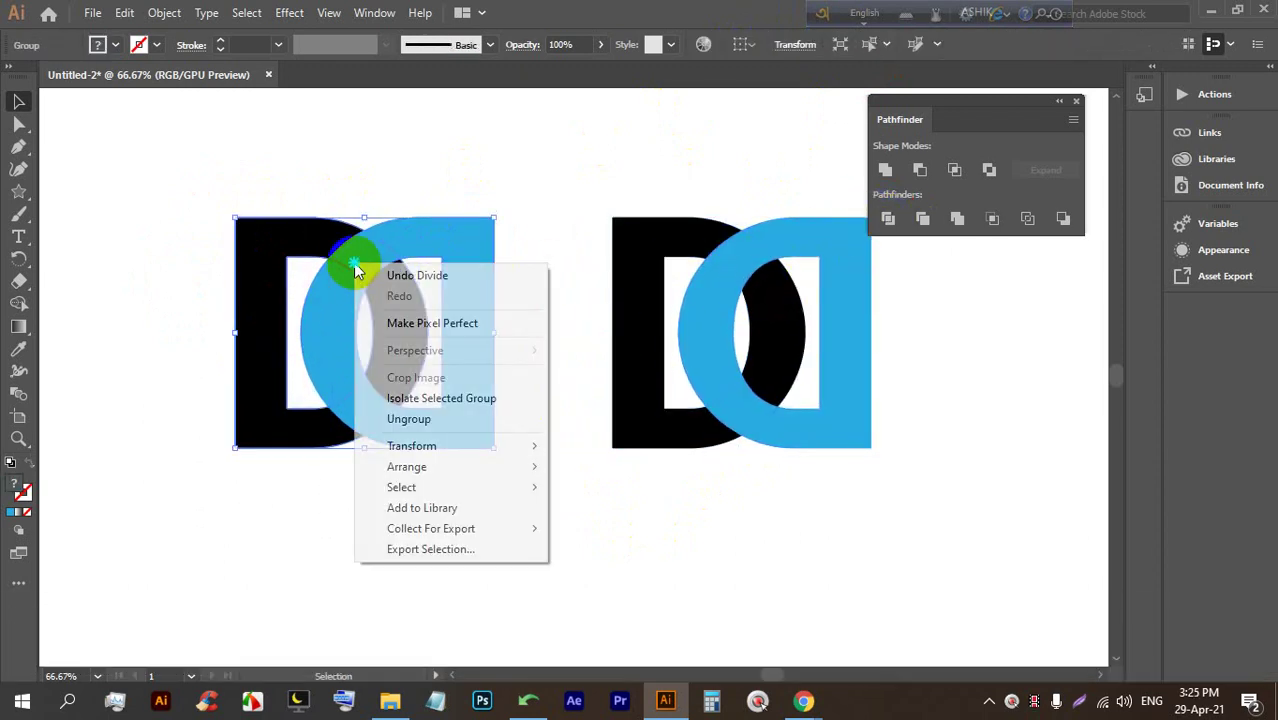
{"action": "left_click", "coordinate": [398, 415]}
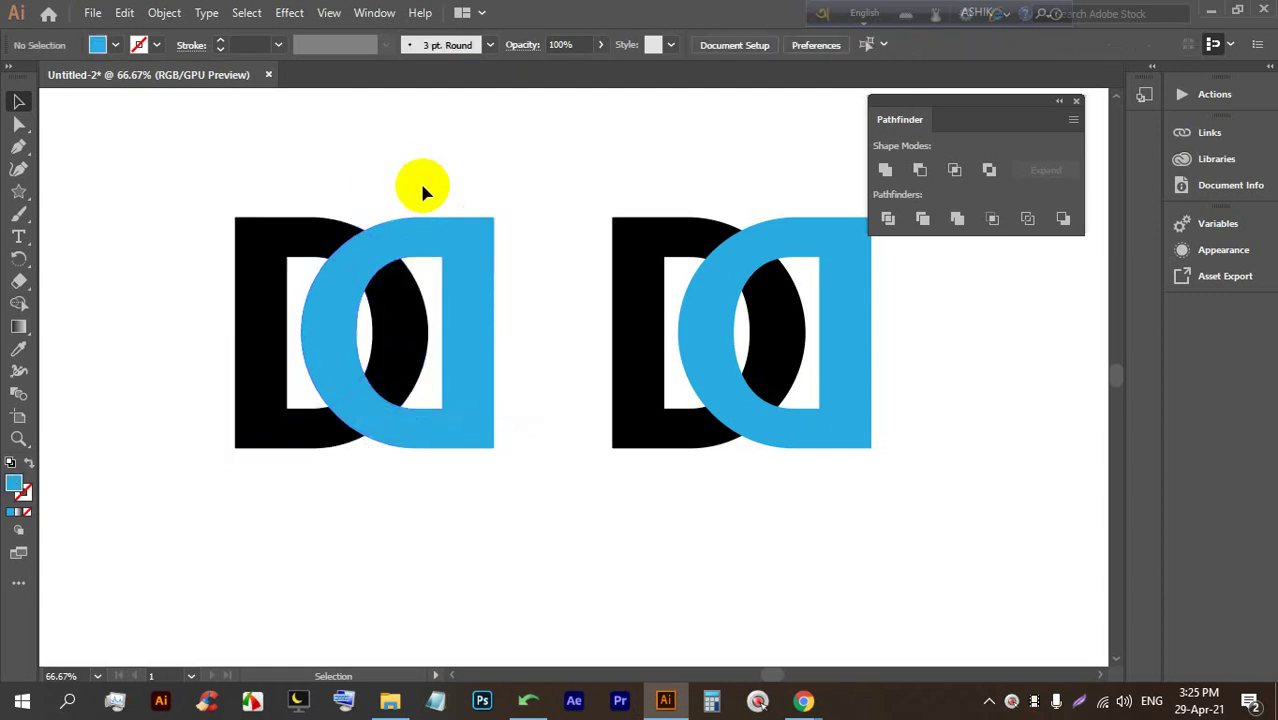
Recolour the lower overlap piece of the original pair with the black D's fill using the Eyedropper, making the letters interlock
{"action": "left_click", "coordinate": [370, 416]}
{"action": "left_click", "coordinate": [18, 350]}
{"action": "left_click", "coordinate": [391, 328]}
{"action": "left_click", "coordinate": [18, 101]}
{"action": "left_click", "coordinate": [410, 143]}
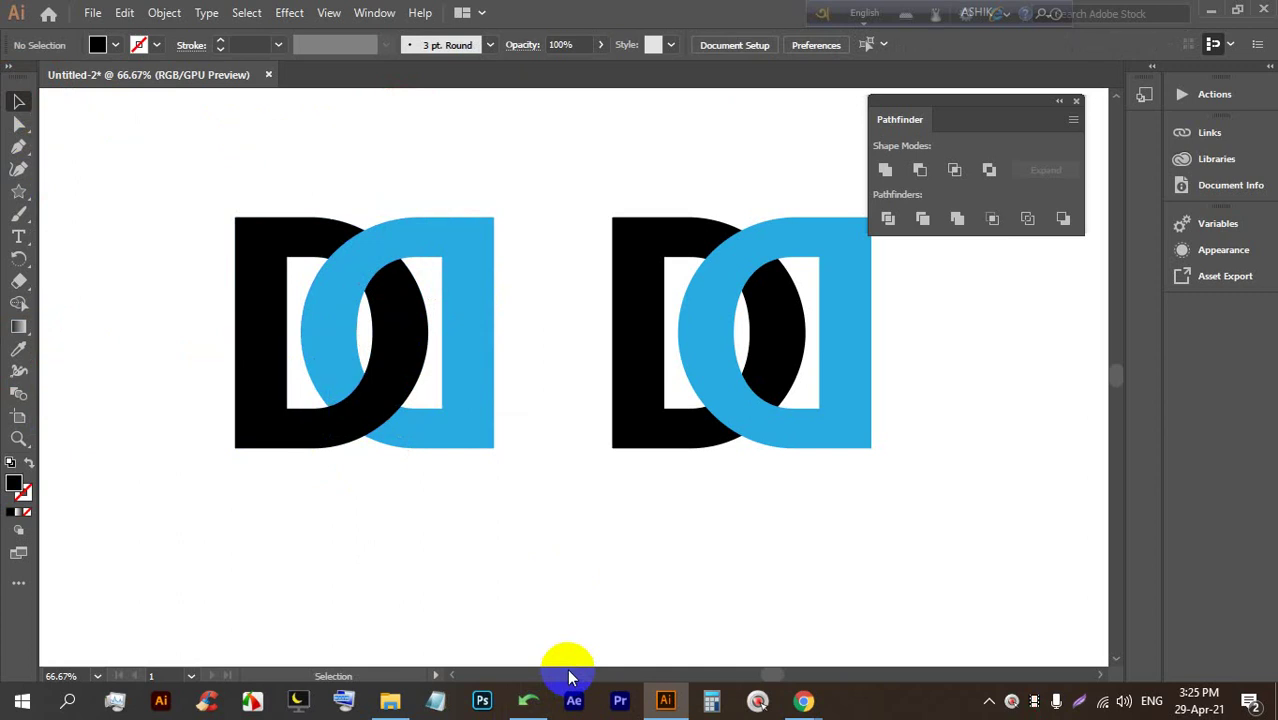
{"action": "scroll", "coordinate": [497, 333], "scroll_direction": "down", "scroll_amount": 1}
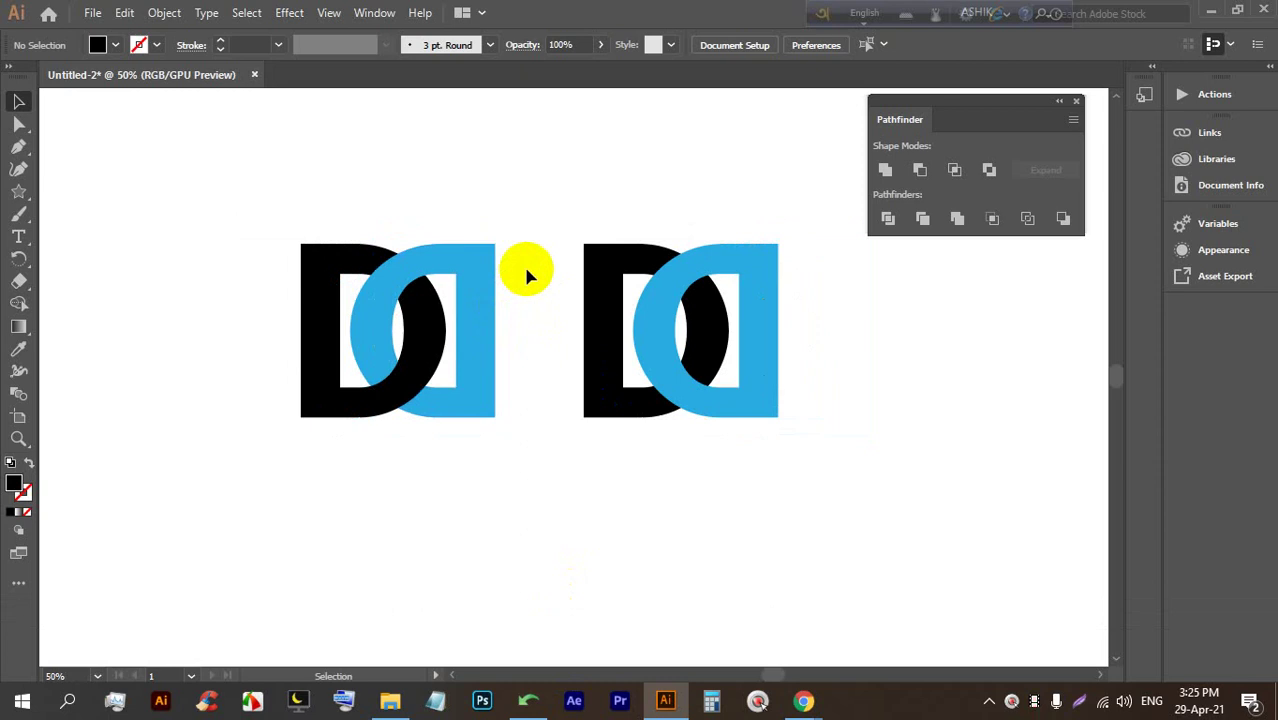
{"action": "scroll", "coordinate": [490, 235], "scroll_direction": "down", "scroll_amount": 1}
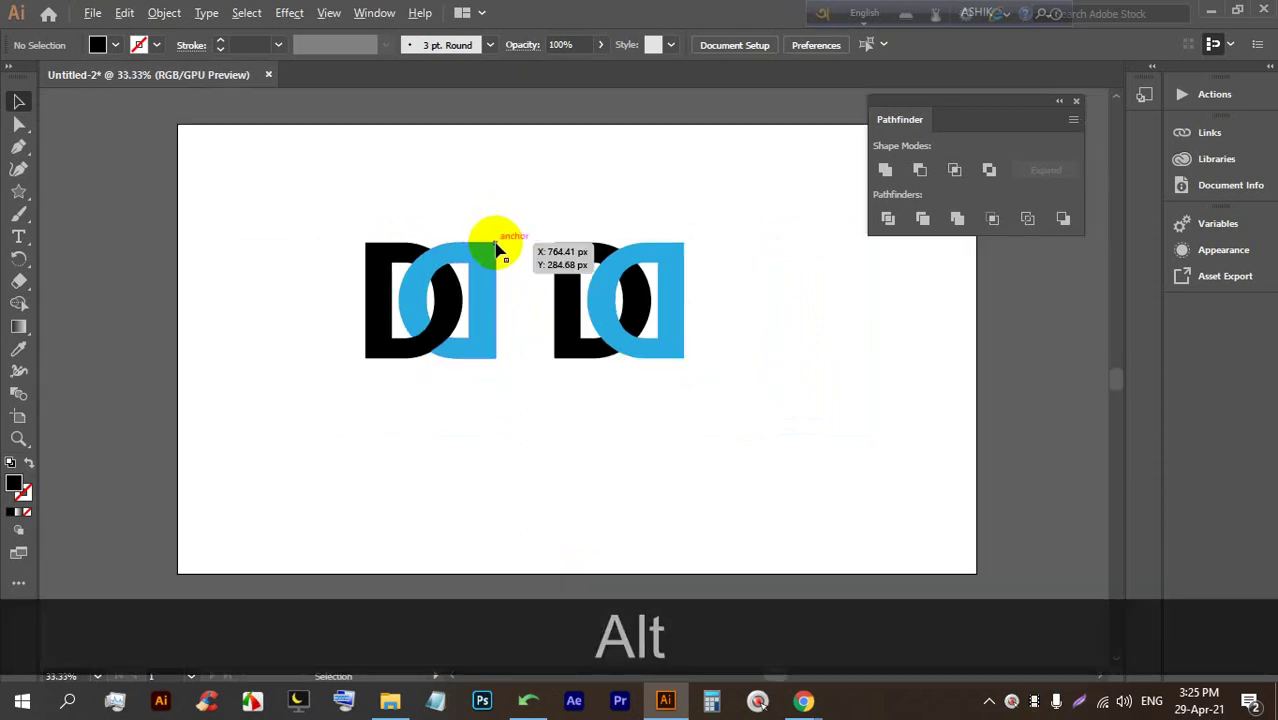
{"action": "scroll", "coordinate": [507, 291], "scroll_direction": "up", "scroll_amount": 1}
{"action": "left_click", "coordinate": [297, 12]}
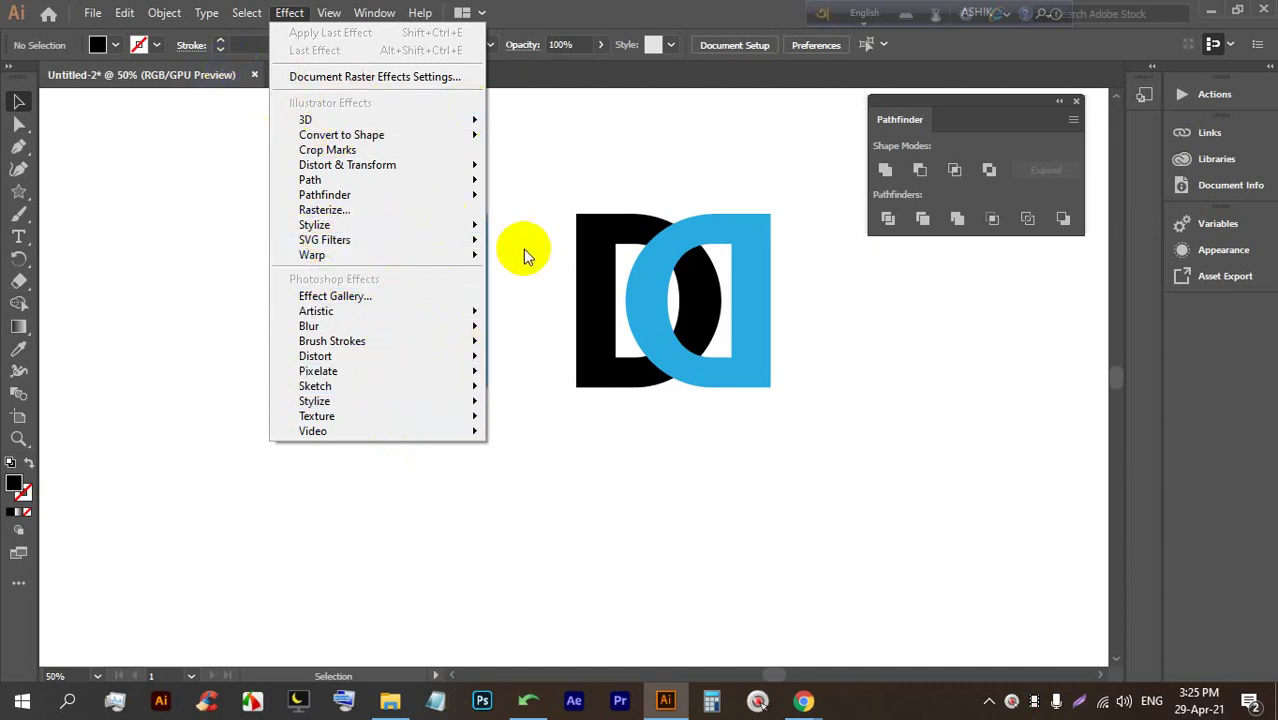
{"action": "left_click", "coordinate": [576, 168]}
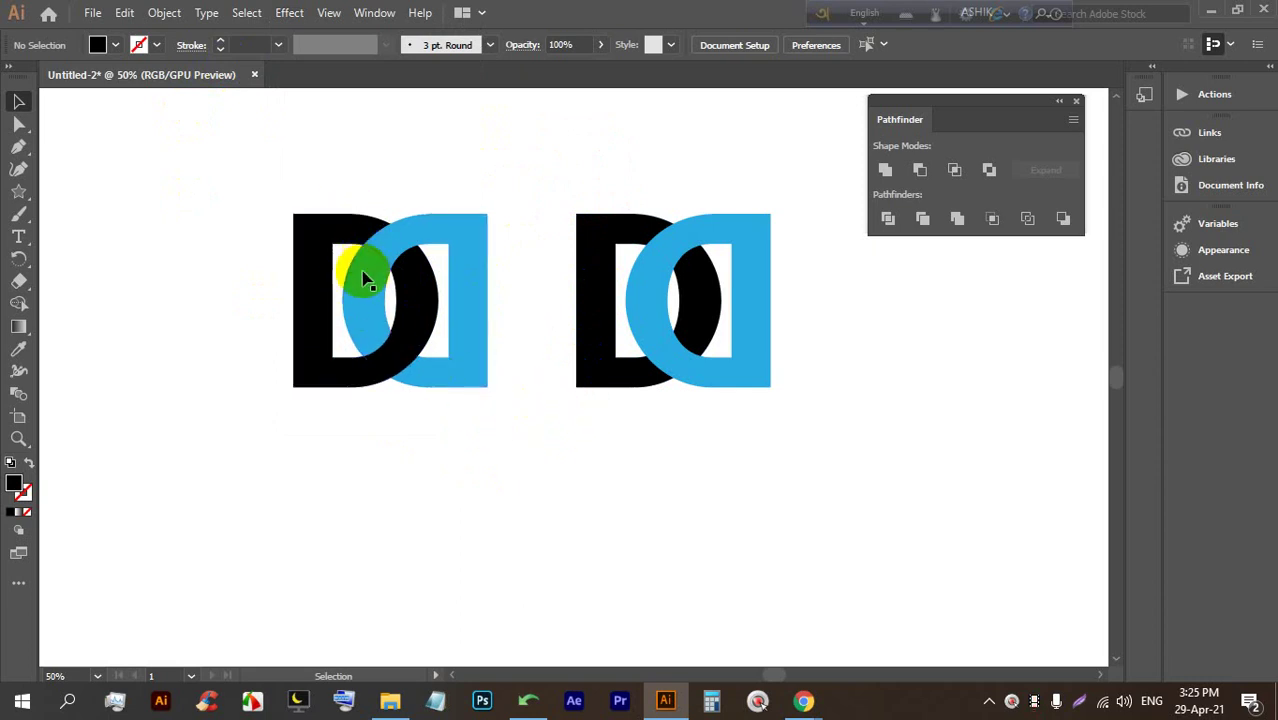
{"action": "scroll", "coordinate": [385, 272], "scroll_direction": "up", "scroll_amount": 1, "text": "alt"}
{"action": "scroll", "coordinate": [385, 272], "scroll_direction": "up", "scroll_amount": 1, "text": "alt"}
{"action": "scroll", "coordinate": [485, 420], "scroll_direction": "down", "scroll_amount": 1, "text": "alt"}
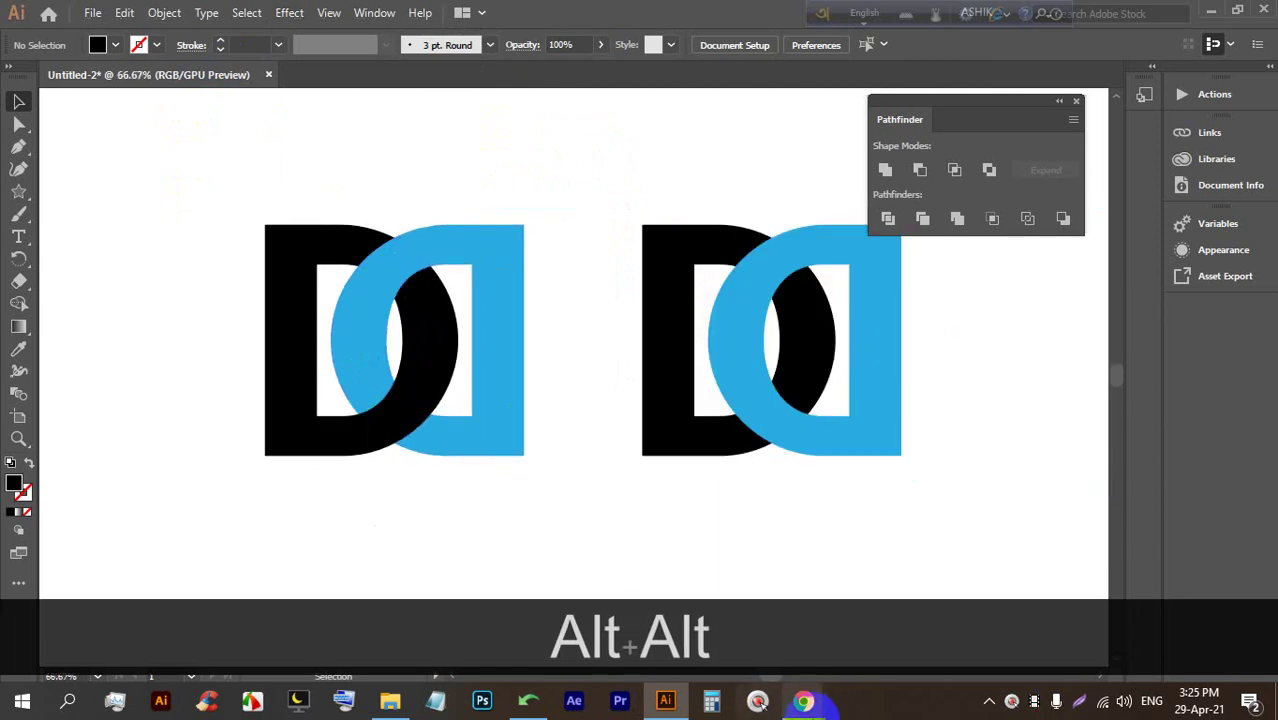
Switch to Chrome and run a Google image search for "Olympic logo" in a new tab
{"action": "left_click", "coordinate": [805, 702]}
{"action": "left_click", "coordinate": [703, 14]}
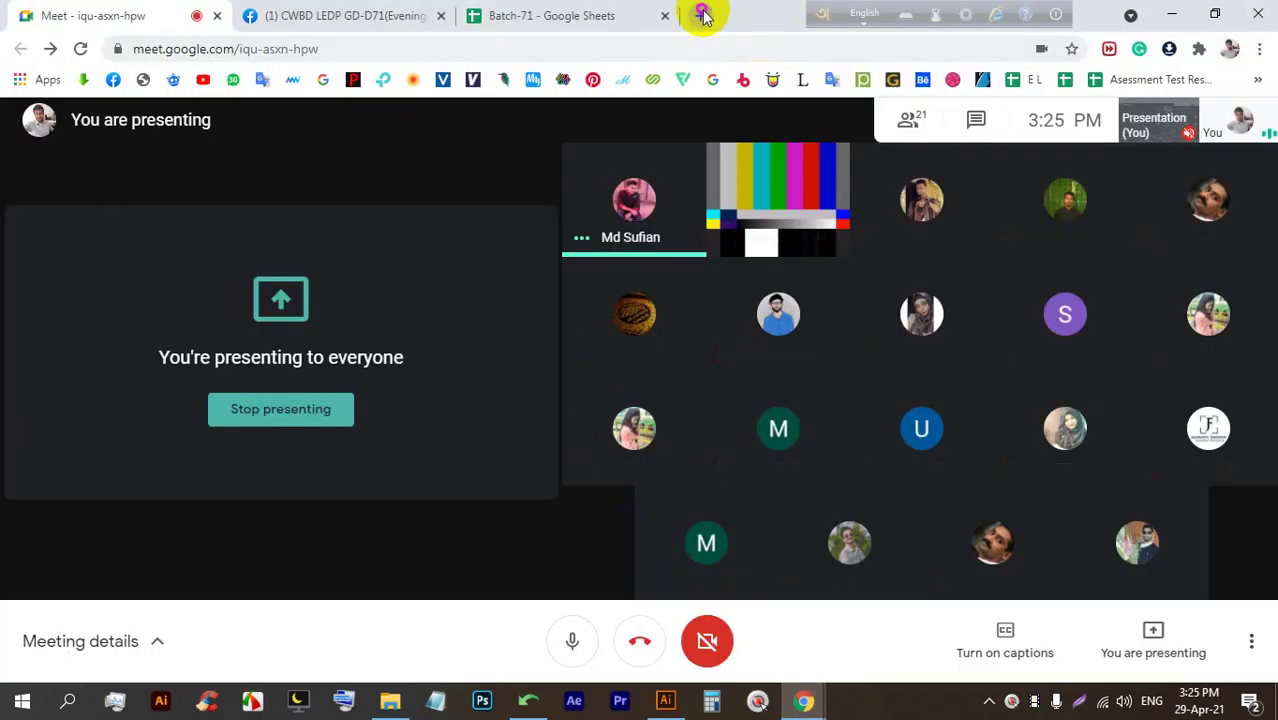
{"action": "left_click", "coordinate": [875, 394]}
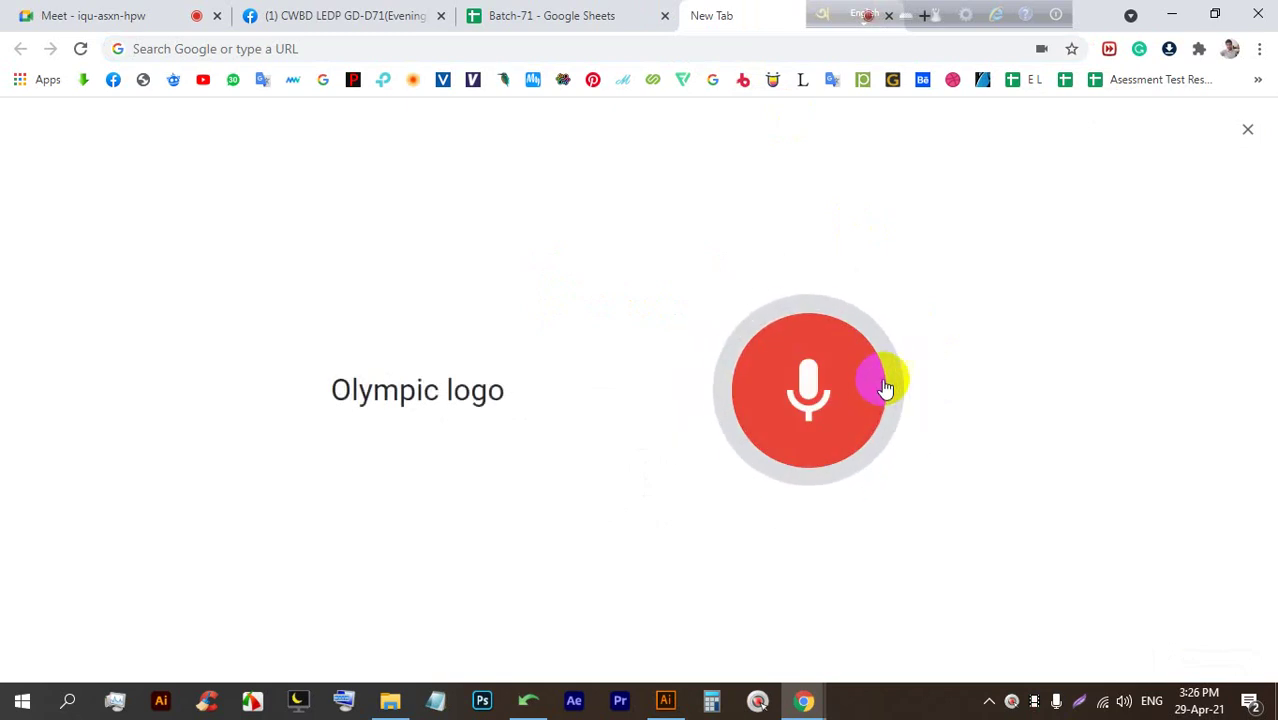
{"action": "left_click", "coordinate": [845, 406]}
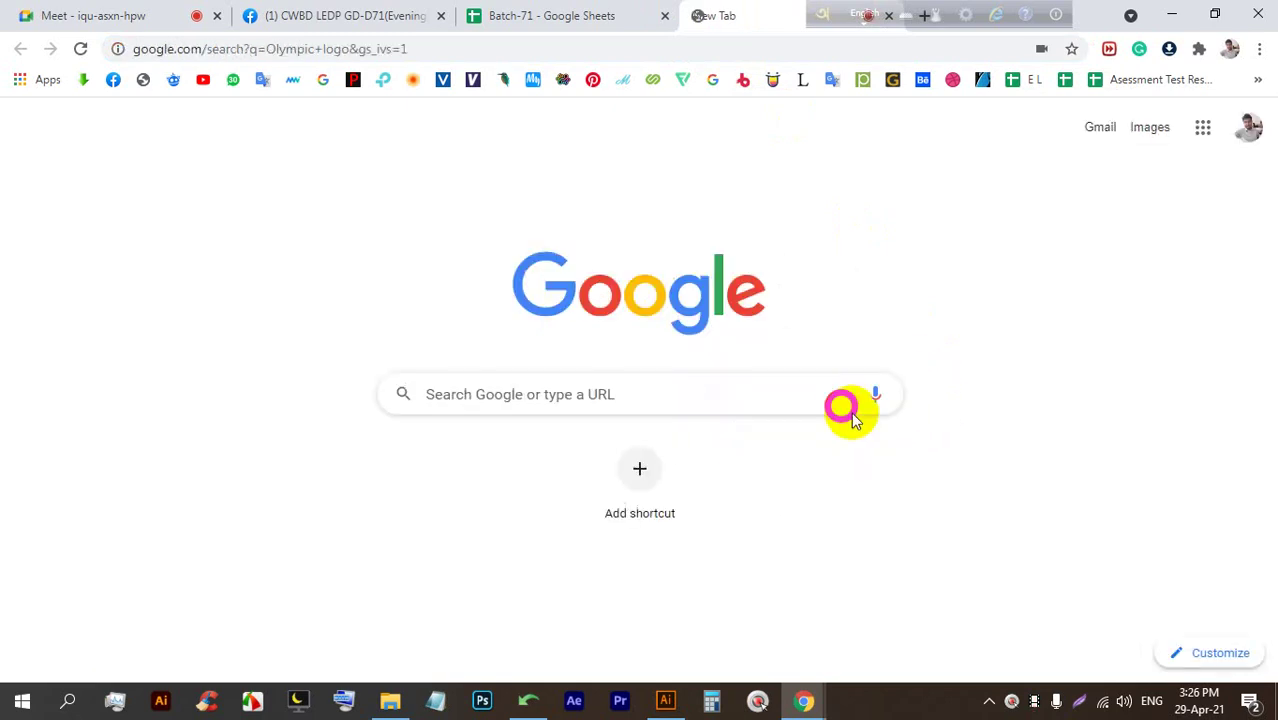
{"action": "left_click", "coordinate": [268, 199]}
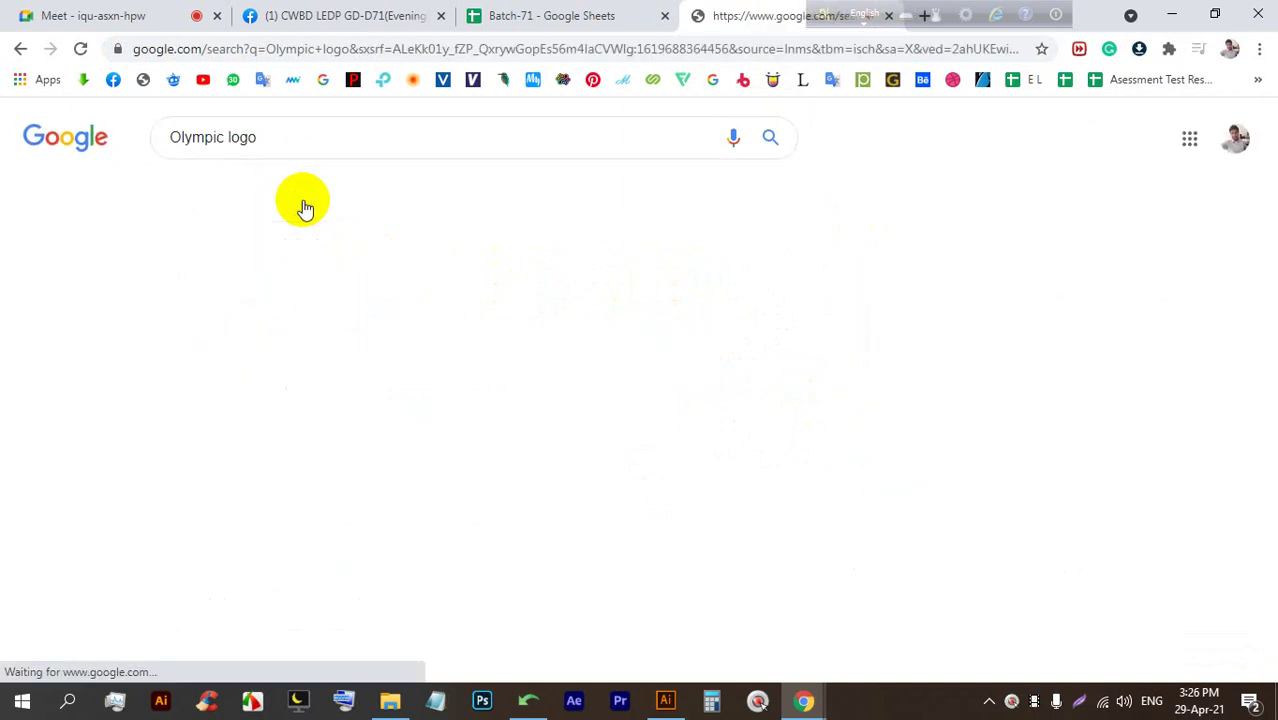
Preview the Wikipedia Olympic rings image from the search results, and switch back to Illustrator
{"action": "left_click", "coordinate": [459, 338]}
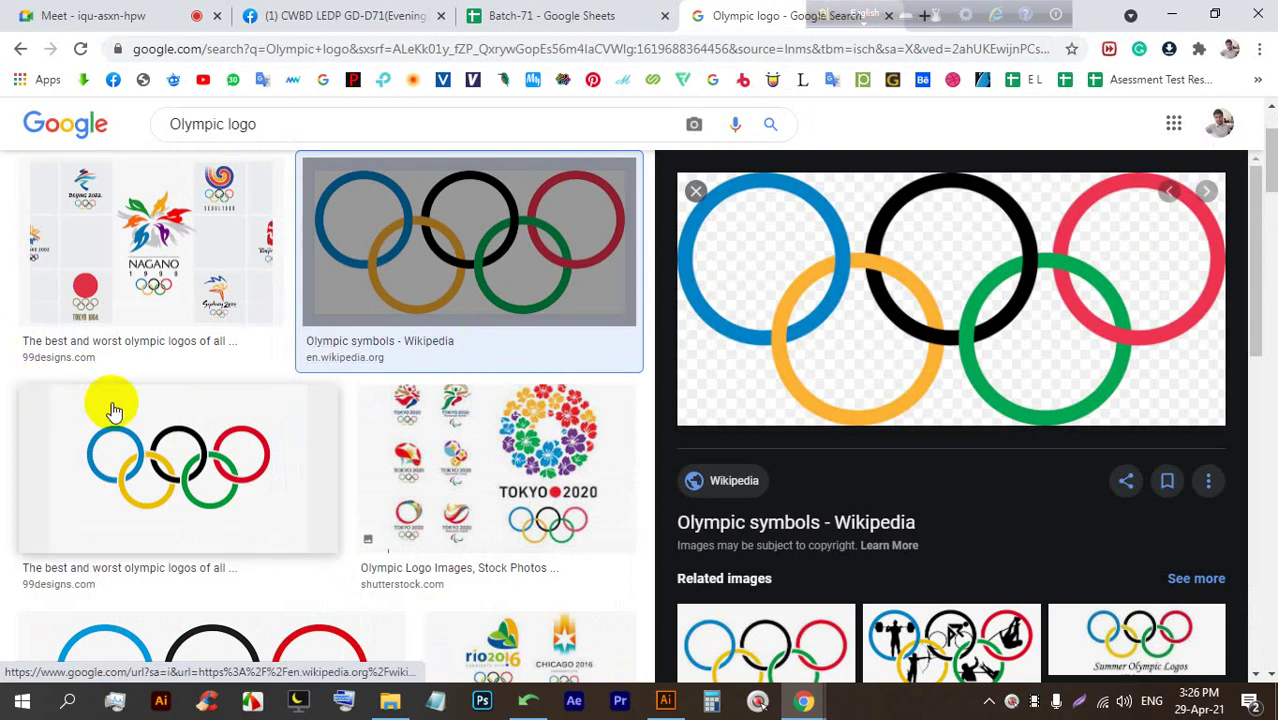
{"action": "left_click", "coordinate": [665, 700]}
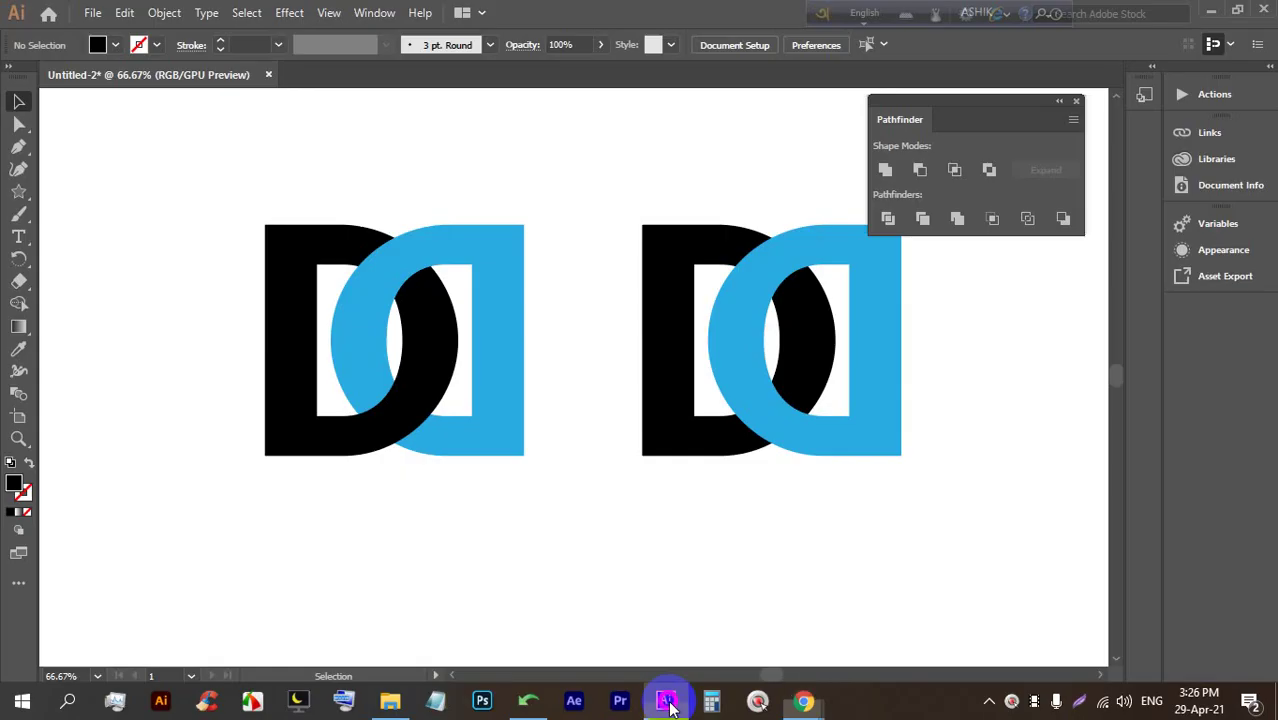
Delete both double-D letter pairs to leave the artboard empty
{"action": "scroll", "coordinate": [430, 433], "scroll_direction": "down", "scroll_amount": 3}
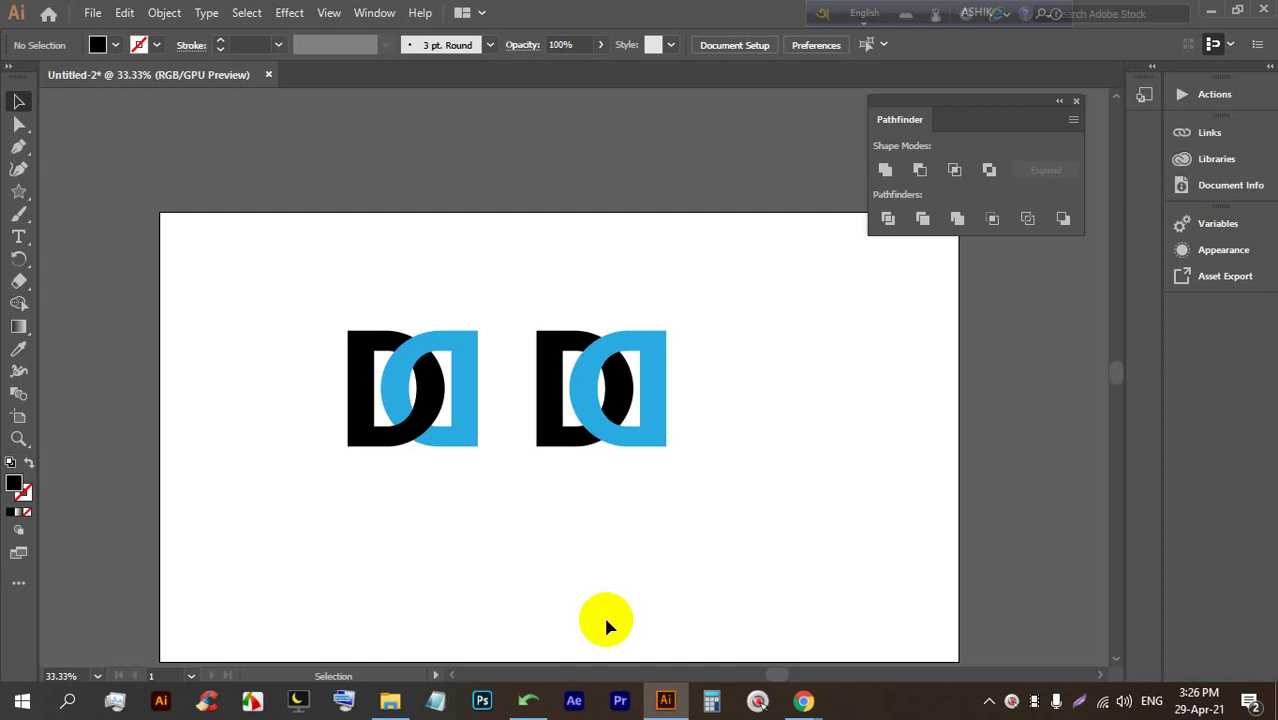
{"action": "scroll", "coordinate": [414, 334], "scroll_direction": "down", "scroll_amount": 1}
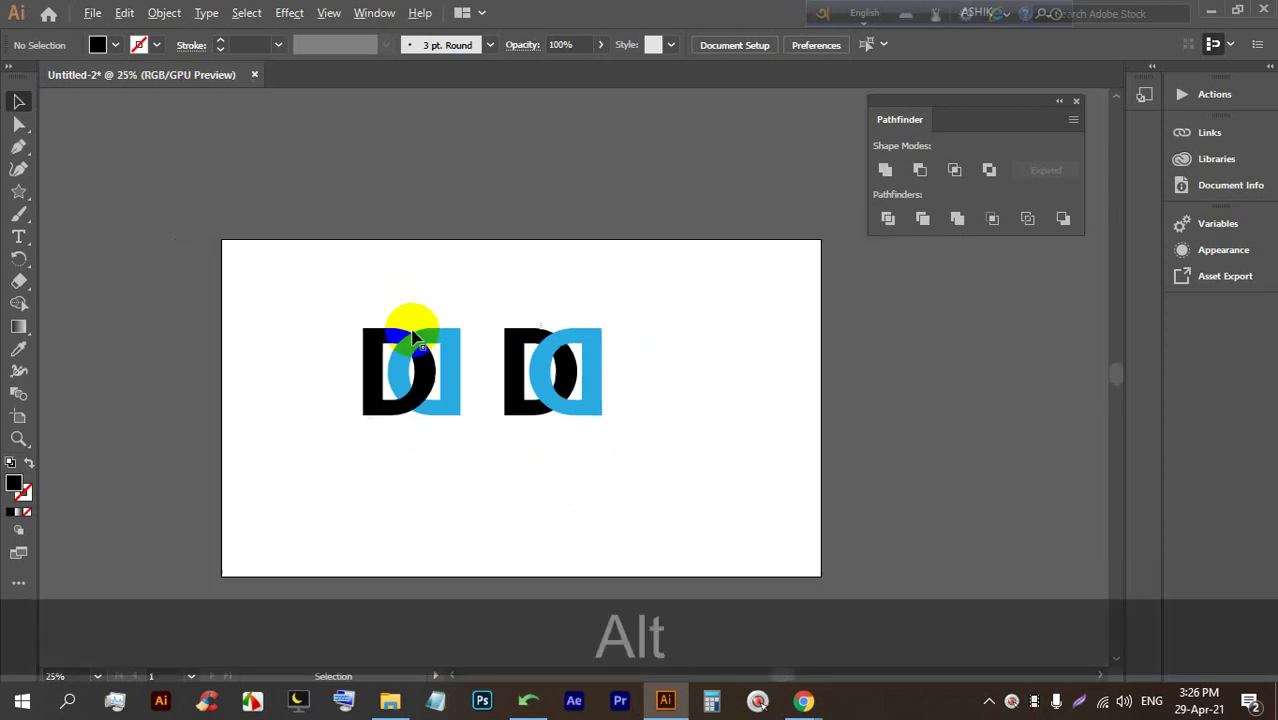
{"action": "scroll", "coordinate": [520, 432], "scroll_direction": "up", "scroll_amount": 2}
{"action": "left_click_drag", "start_coordinate": [616, 458], "coordinate": [157, 246]}
{"action": "key", "text": "BackSpace"}
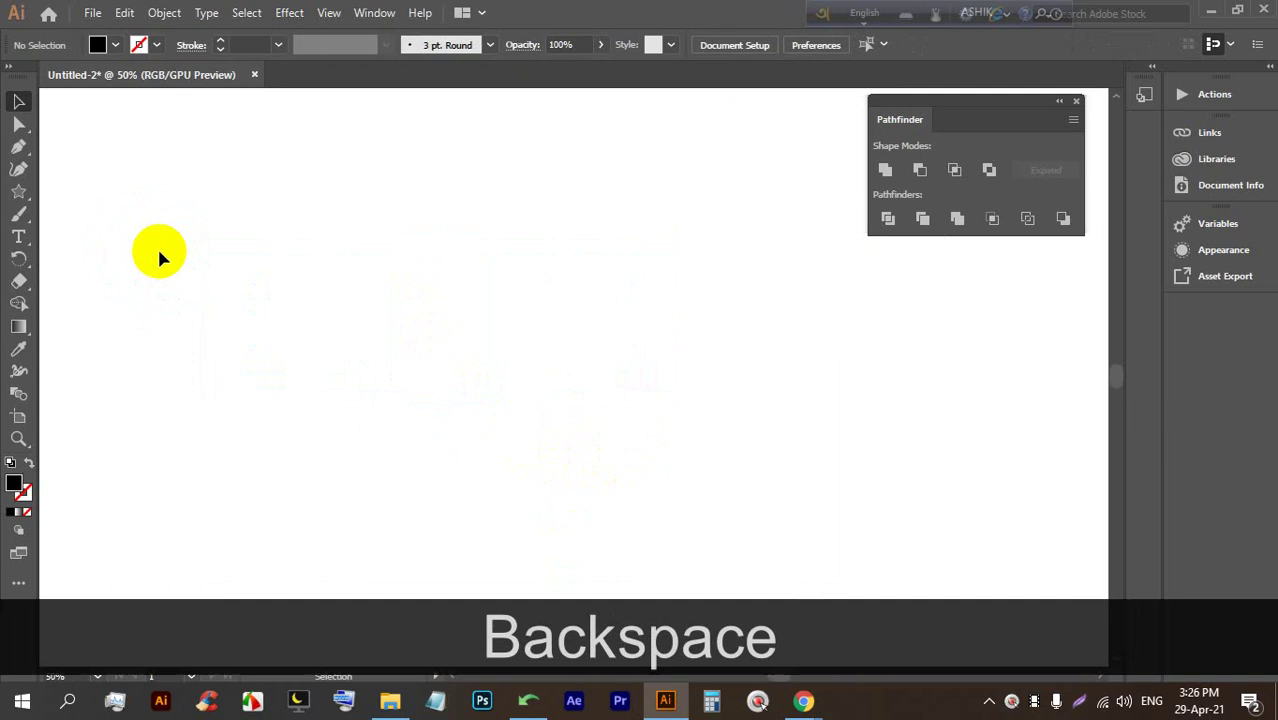
{"action": "key", "text": "alt"}
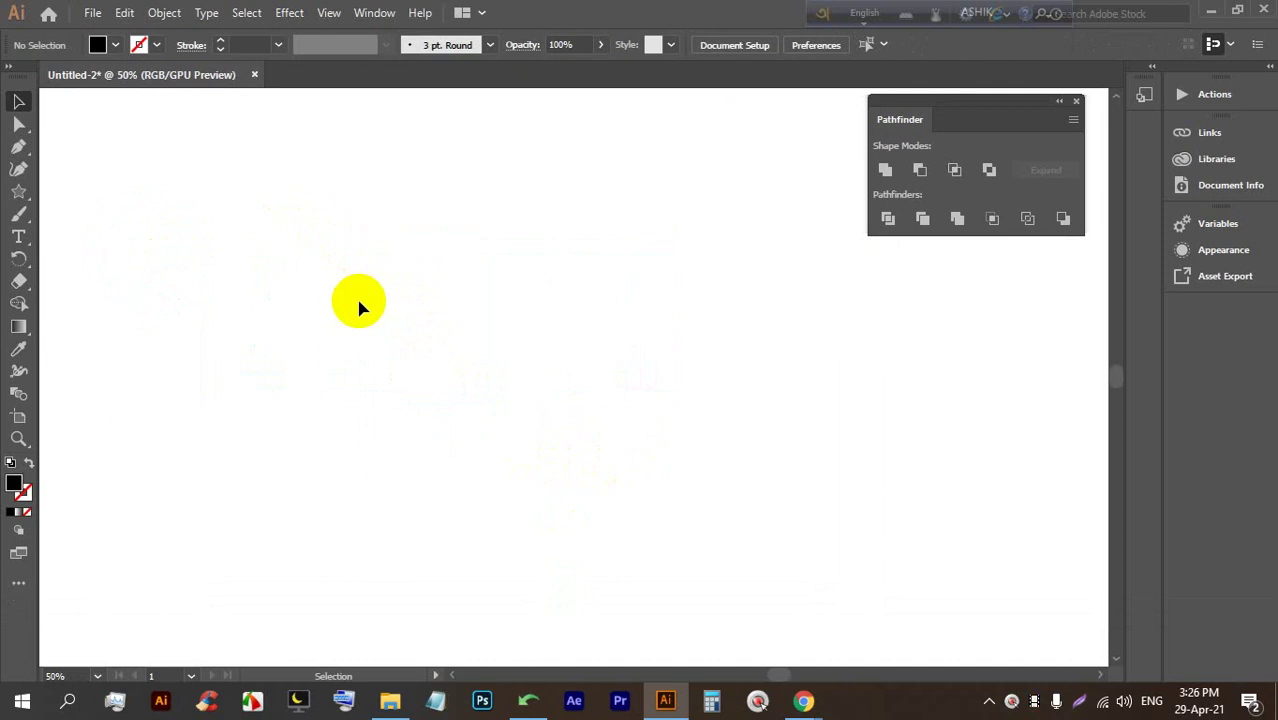
{"action": "key", "text": "alt"}
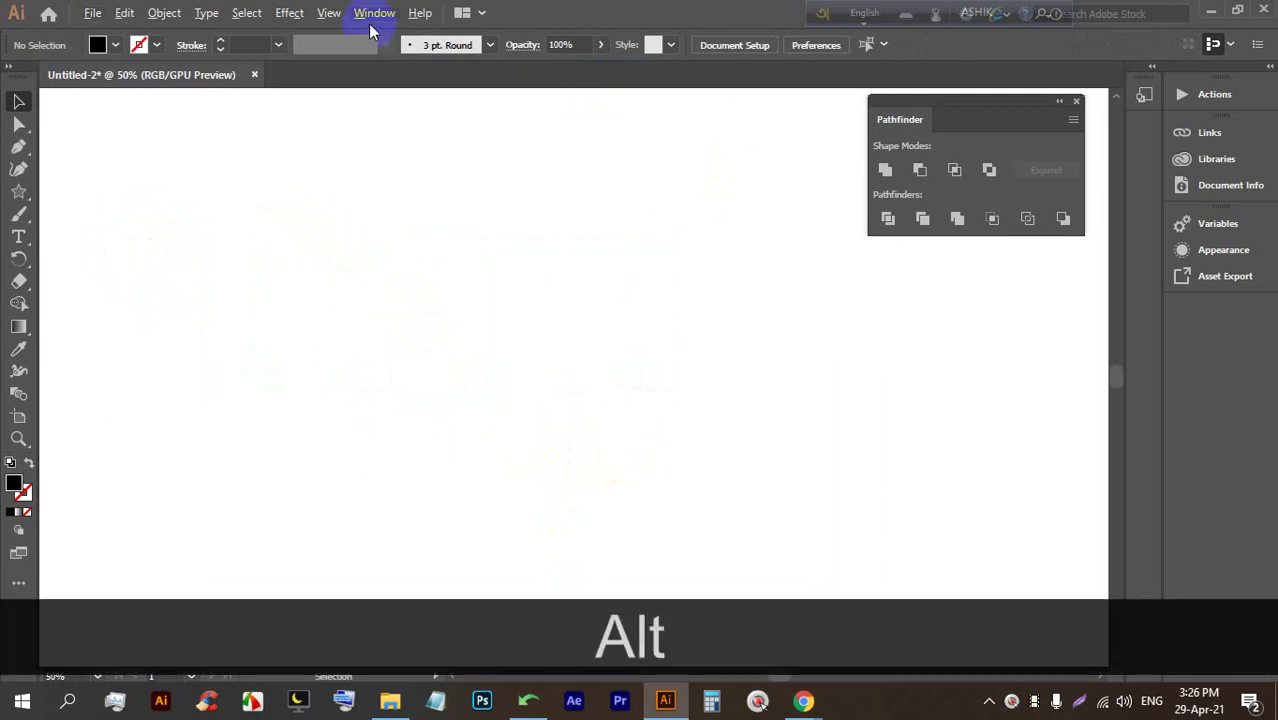
Start a flame outline with the Pen tool, curving through its left side and rounded base up to the right side
{"action": "left_click", "coordinate": [18, 236]}
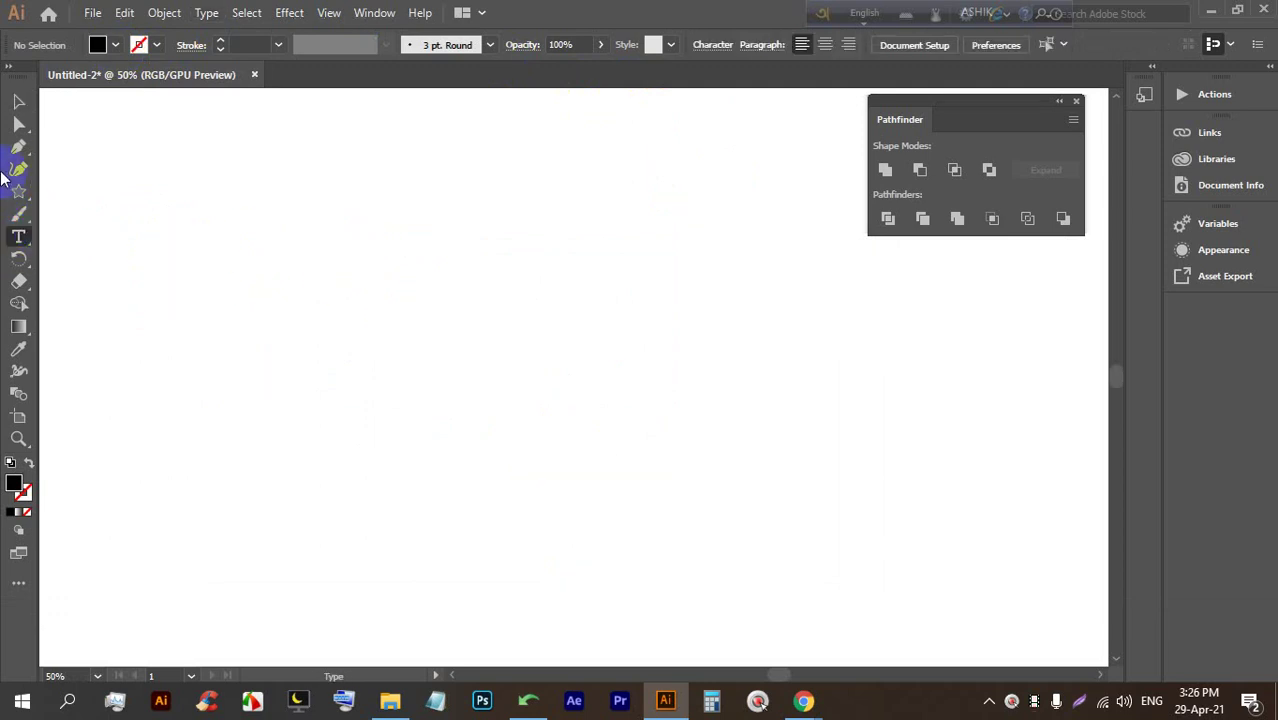
{"action": "left_click", "coordinate": [18, 146]}
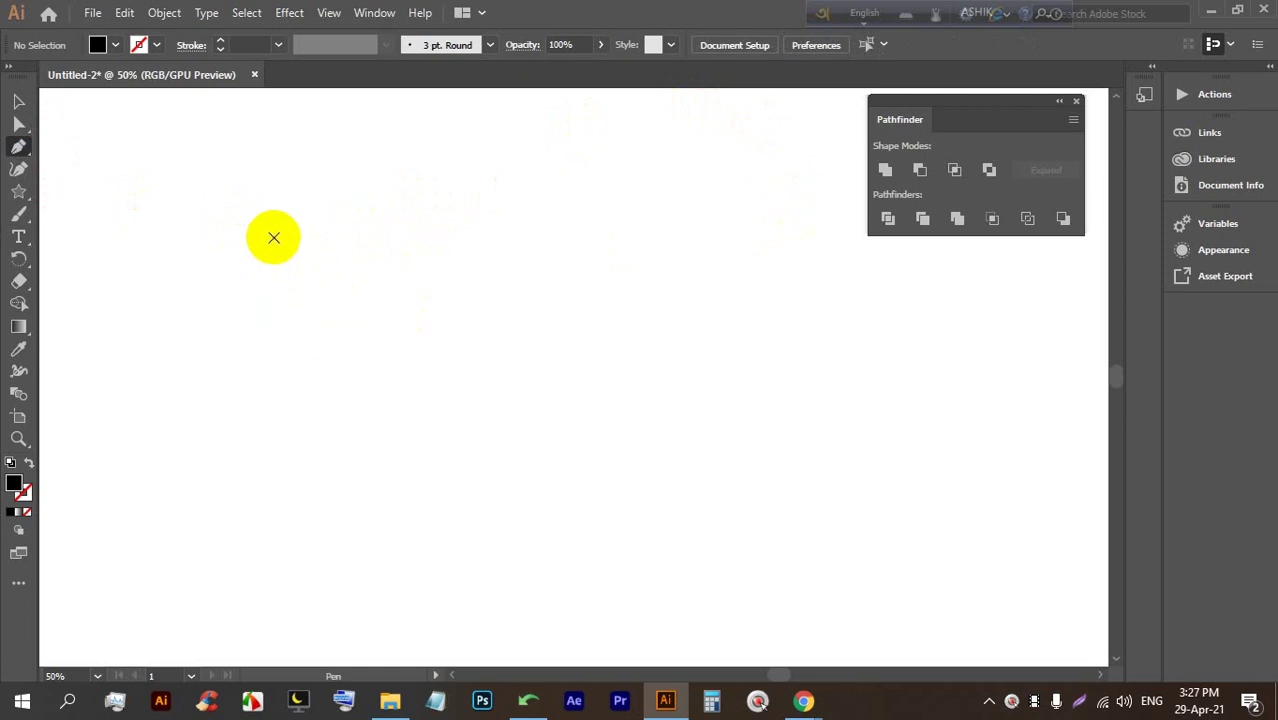
{"action": "left_click", "coordinate": [317, 327]}
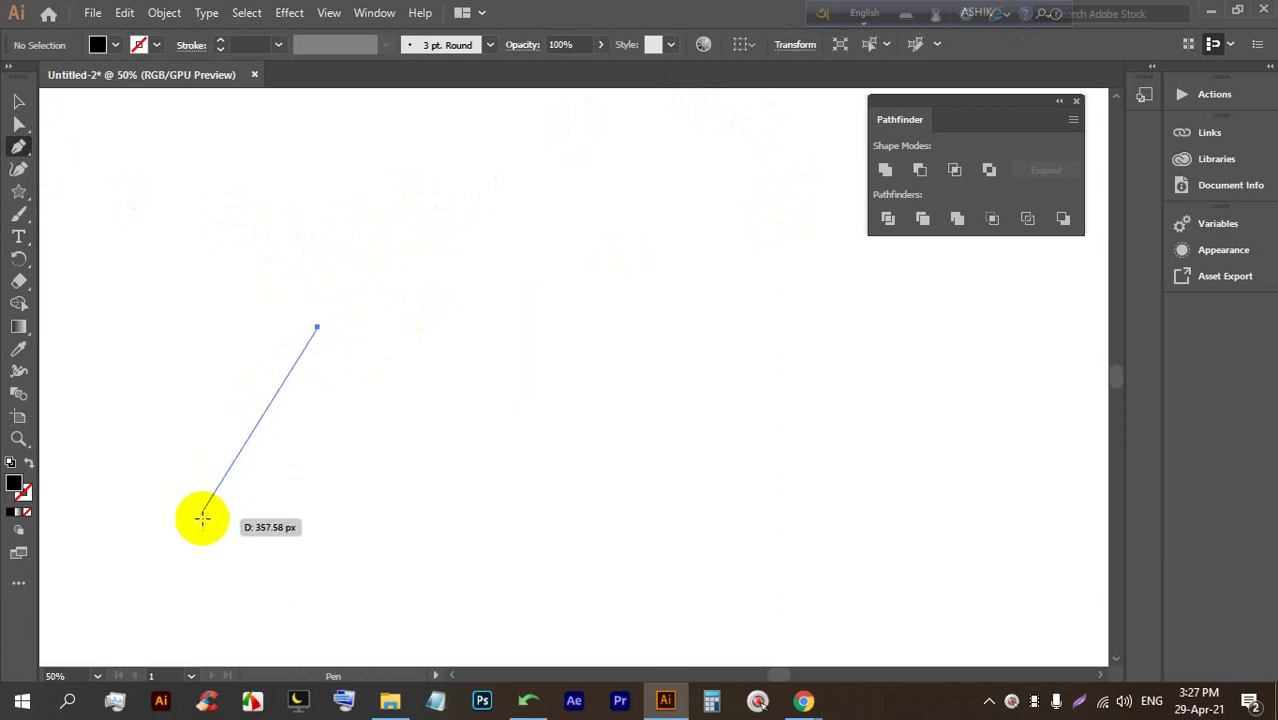
{"action": "left_click_drag", "start_coordinate": [281, 520], "coordinate": [346, 618]}
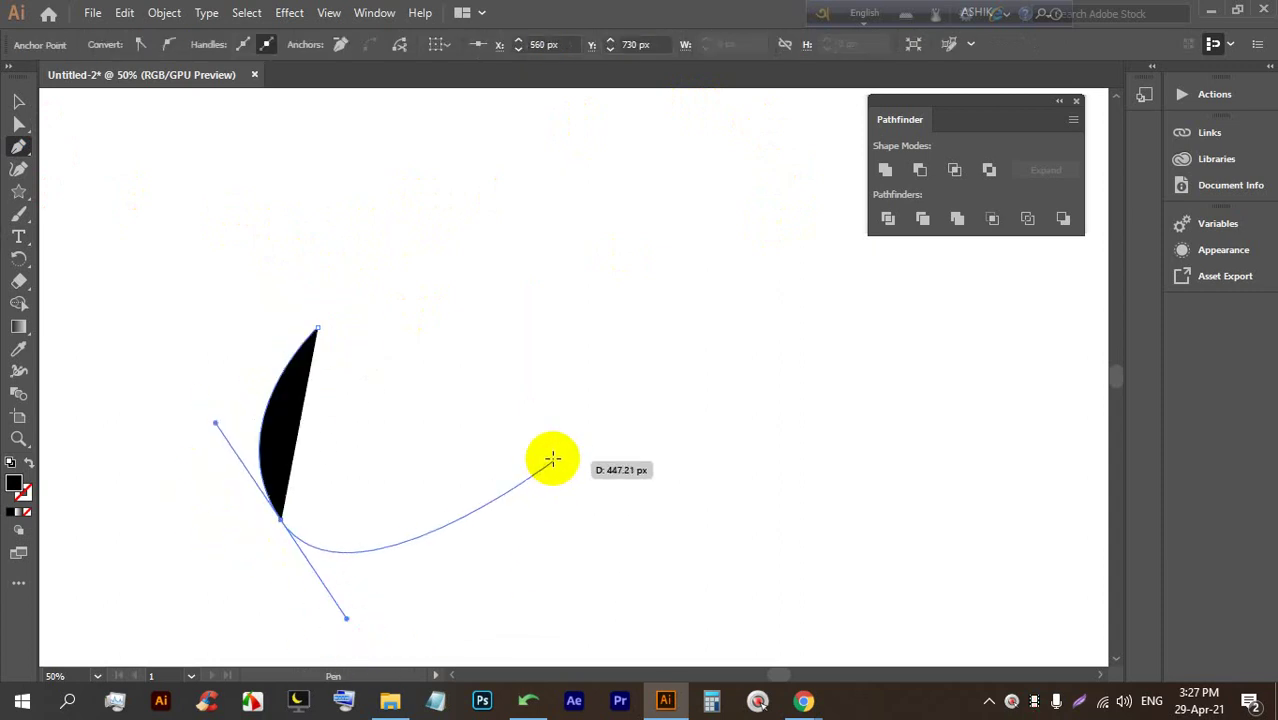
{"action": "left_click_drag", "start_coordinate": [609, 418], "coordinate": [605, 595]}
{"action": "key", "text": "alt"}
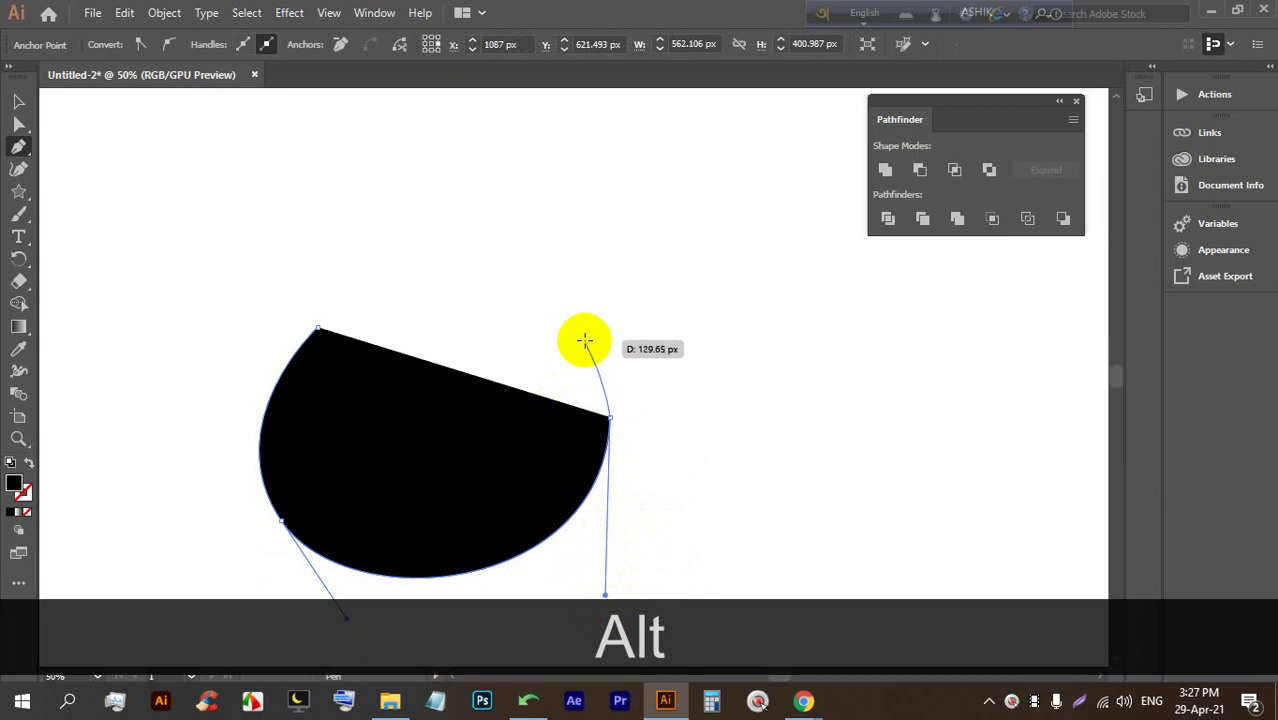
Continue the flame outline with a short right tip and a tall central tip, and close the path at the left tip
{"action": "left_click_drag", "start_coordinate": [582, 328], "coordinate": [557, 447]}
{"action": "left_click_drag", "start_coordinate": [558, 448], "coordinate": [519, 472]}
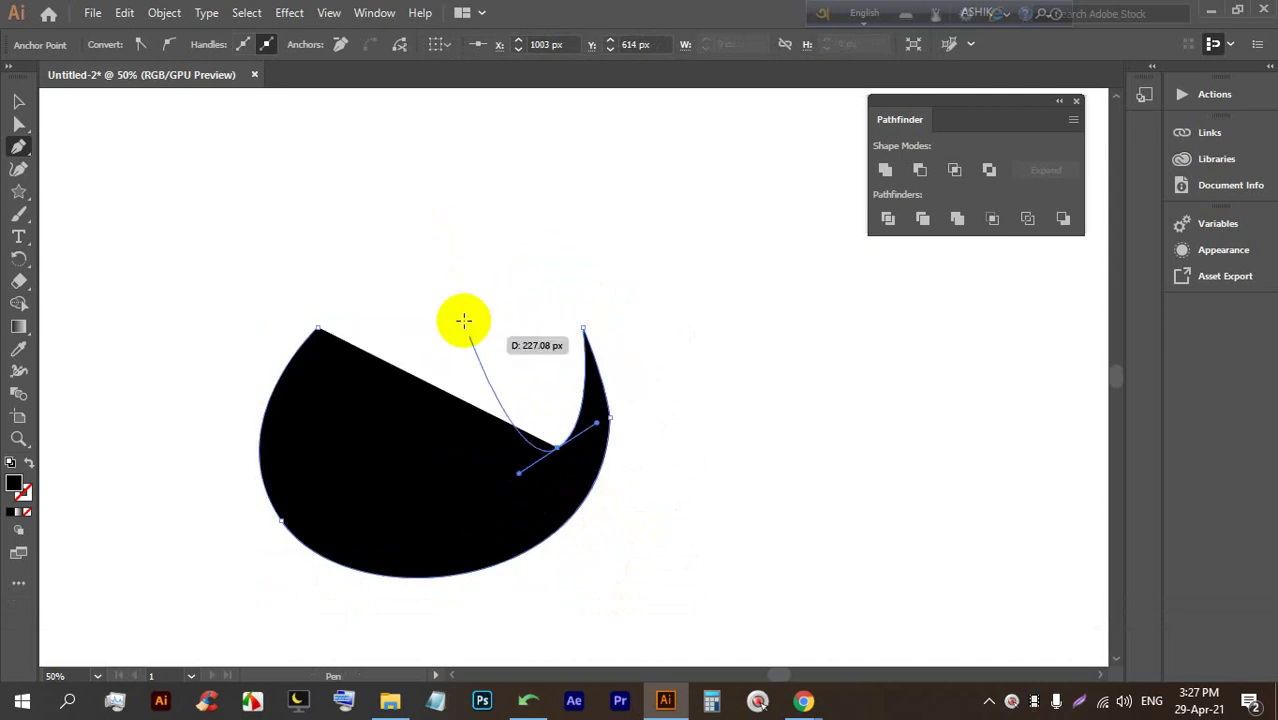
{"action": "left_click", "coordinate": [556, 446], "text": "alt"}
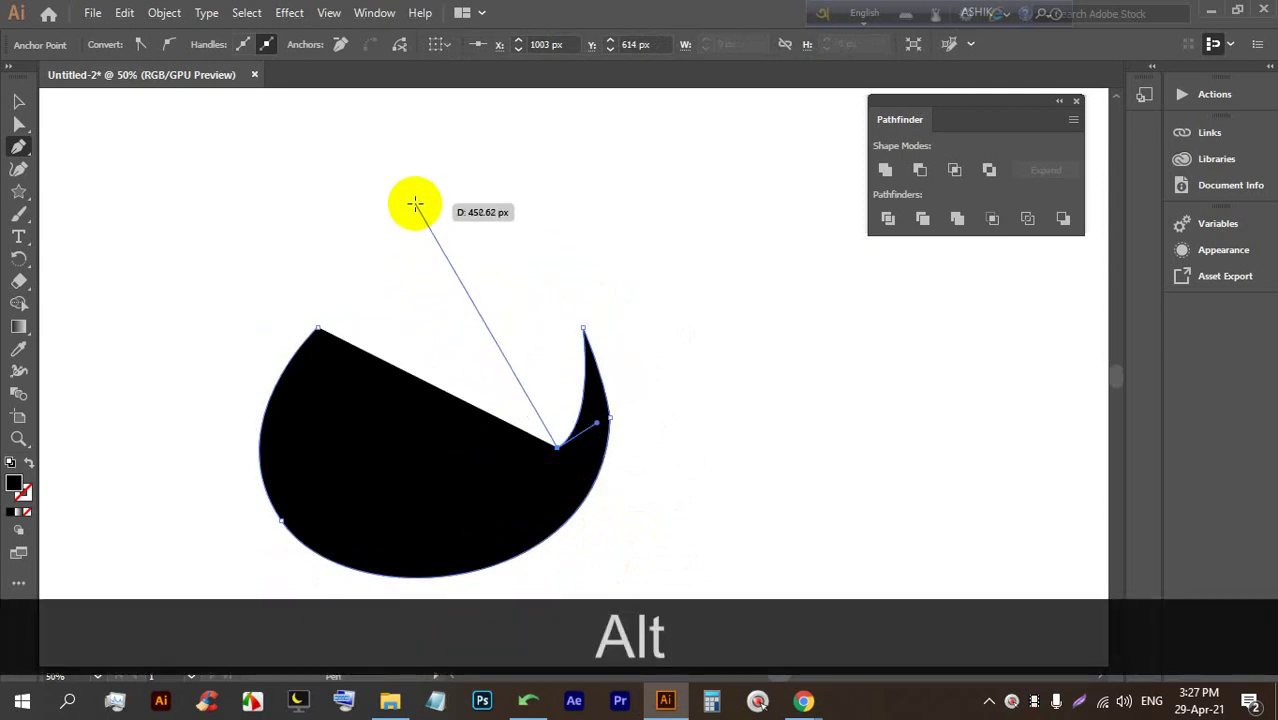
{"action": "left_click_drag", "start_coordinate": [370, 204], "coordinate": [429, 441]}
{"action": "key", "text": "alt"}
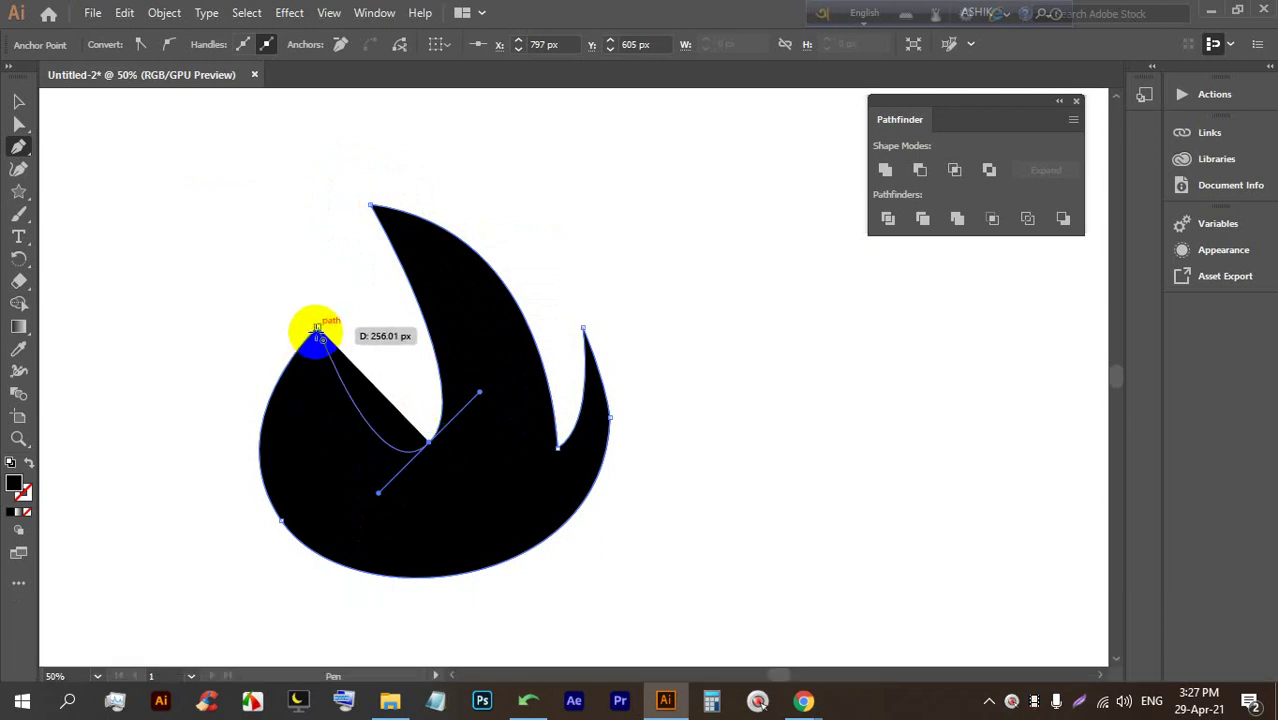
{"action": "left_click", "coordinate": [318, 328]}
{"action": "left_click_drag", "start_coordinate": [313, 335], "coordinate": [342, 240]}
Move the finished flame slightly down and left on the artboard and fill it with bright red
{"action": "left_click", "coordinate": [18, 101]}
{"action": "left_click", "coordinate": [520, 197]}
{"action": "left_click_drag", "start_coordinate": [620, 418], "coordinate": [479, 442]}
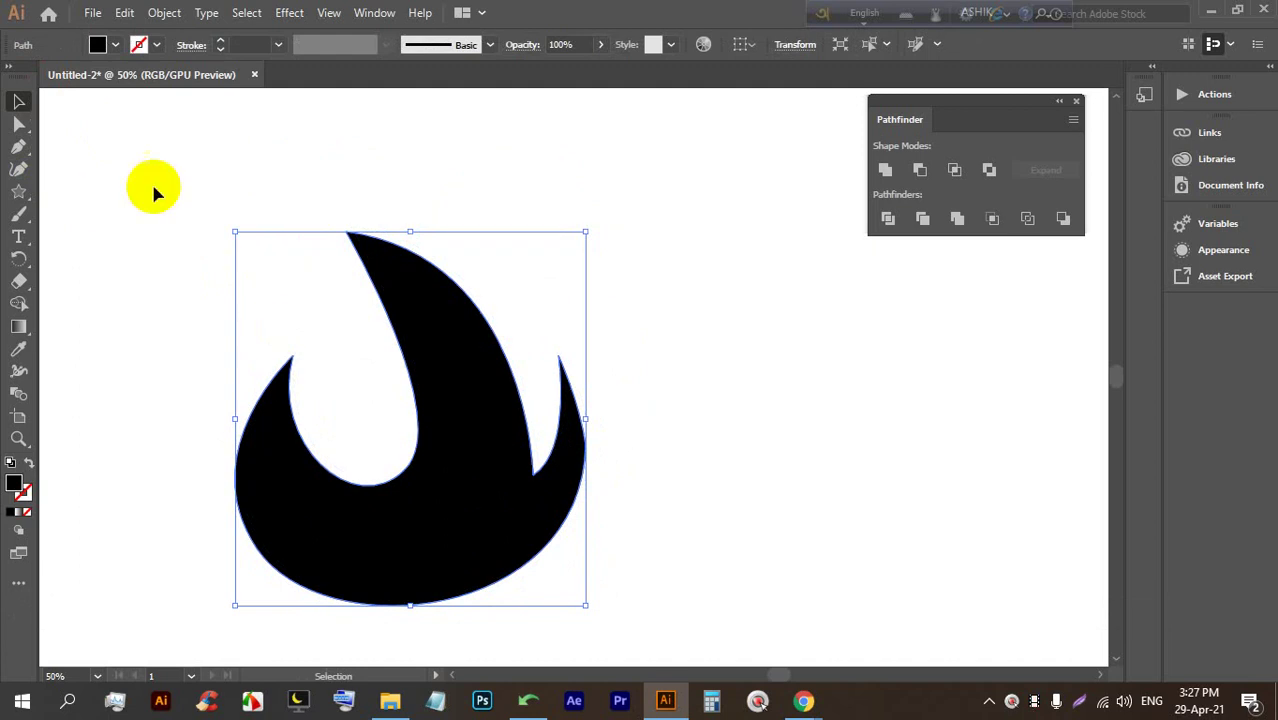
{"action": "left_click", "coordinate": [115, 44]}
{"action": "left_click", "coordinate": [156, 76]}
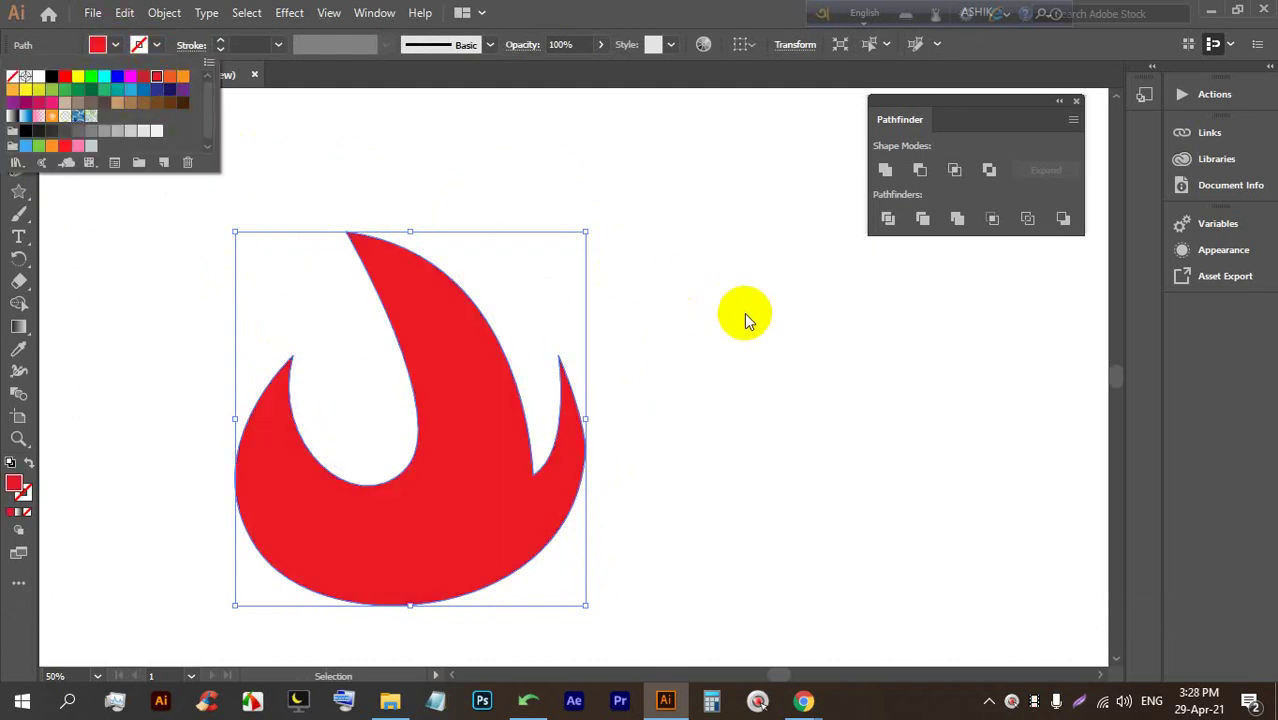
{"action": "left_click", "coordinate": [745, 320]}
{"action": "left_click", "coordinate": [451, 437]}
{"action": "left_click_drag", "start_coordinate": [488, 508], "coordinate": [491, 485]}
{"action": "key", "text": "space"}
{"action": "left_click_drag", "start_coordinate": [502, 569], "coordinate": [466, 499]}
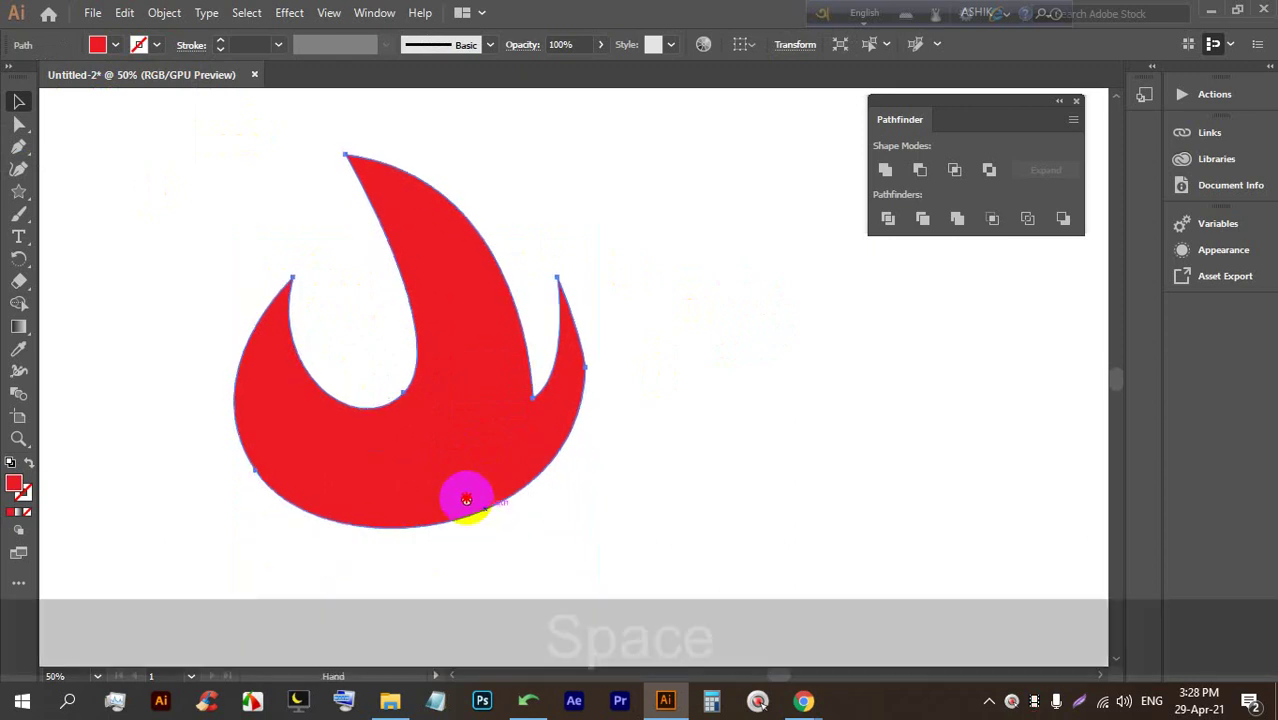
{"action": "scroll", "coordinate": [427, 510], "scroll_direction": "up", "scroll_amount": 1, "text": "alt"}
{"action": "scroll", "coordinate": [428, 500], "scroll_direction": "down", "scroll_amount": 1, "text": "alt"}
{"action": "left_click", "coordinate": [422, 472]}
{"action": "left_click", "coordinate": [18, 146]}
{"action": "left_click_drag", "start_coordinate": [399, 377], "coordinate": [424, 378]}
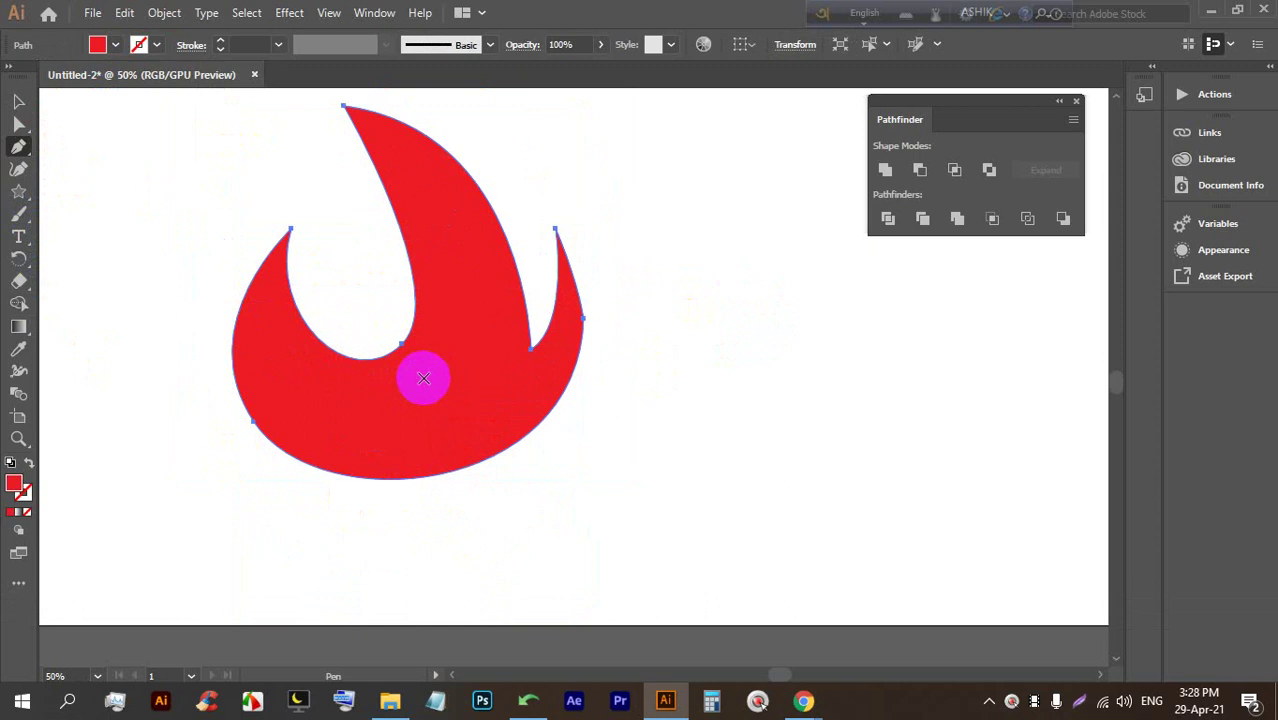
{"action": "key", "text": "Caps_Lock"}
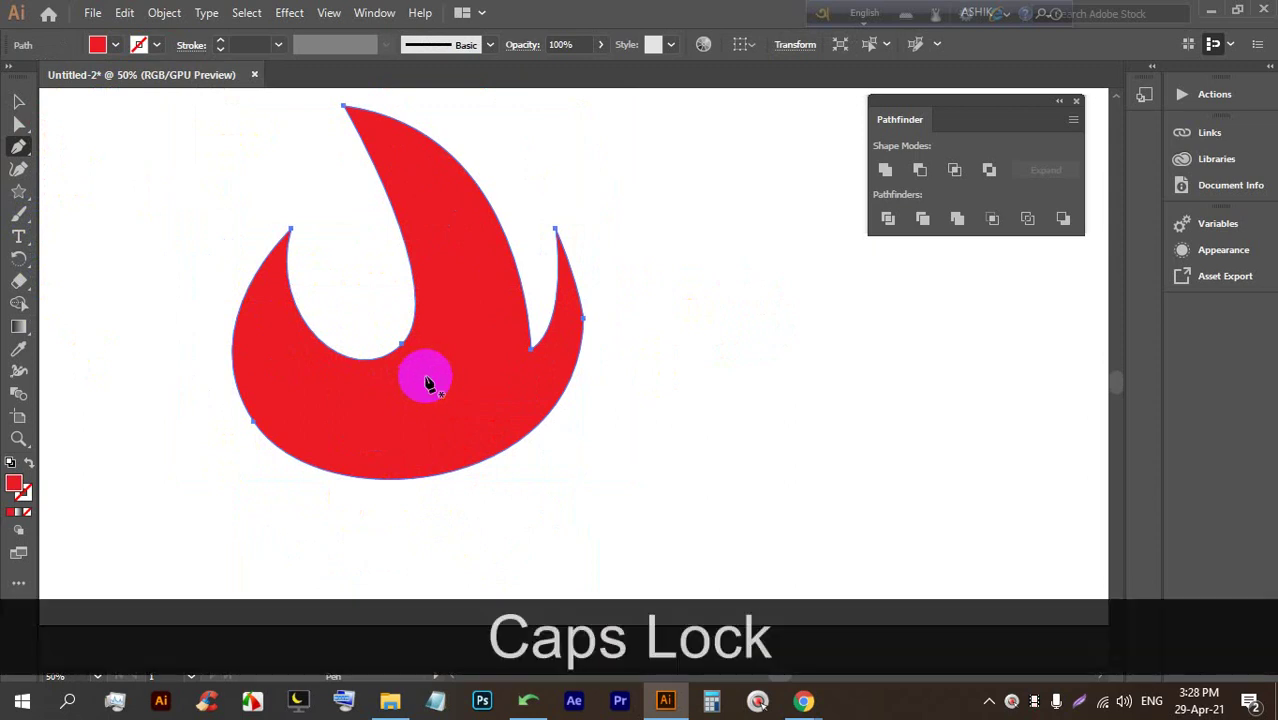
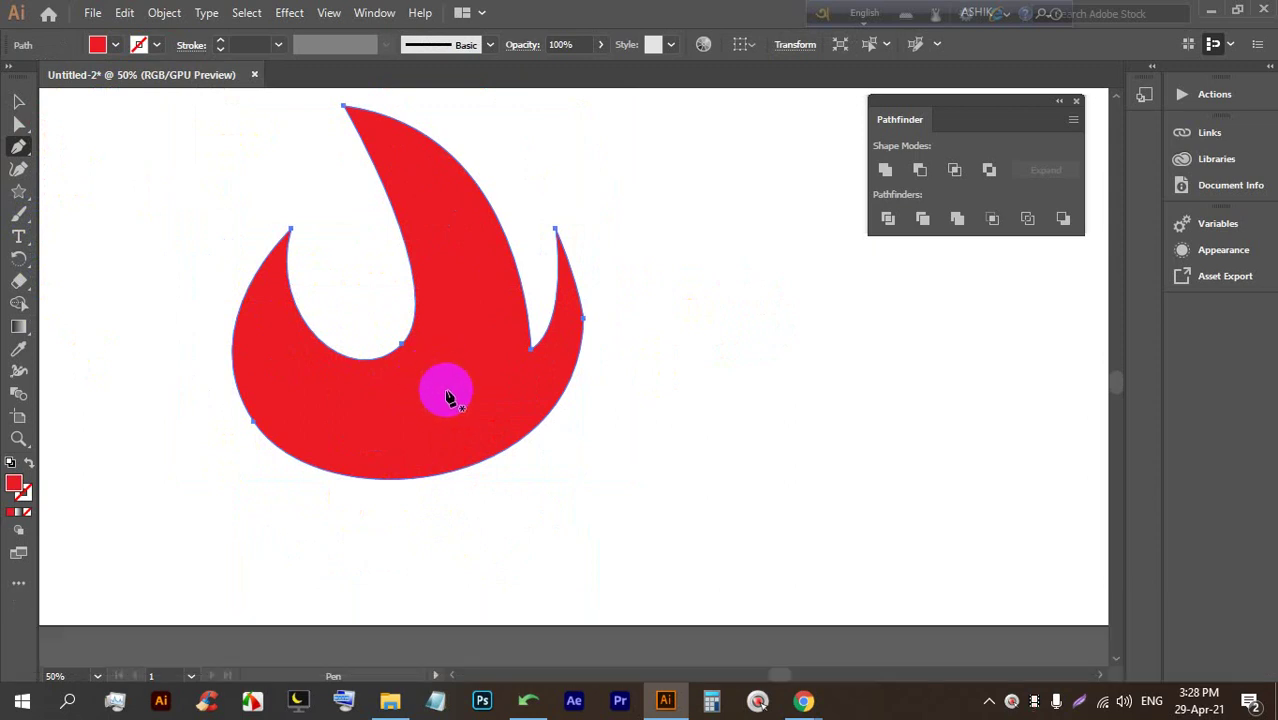
{"action": "left_click", "coordinate": [446, 373]}
{"action": "left_click_drag", "start_coordinate": [357, 474], "coordinate": [319, 589]}
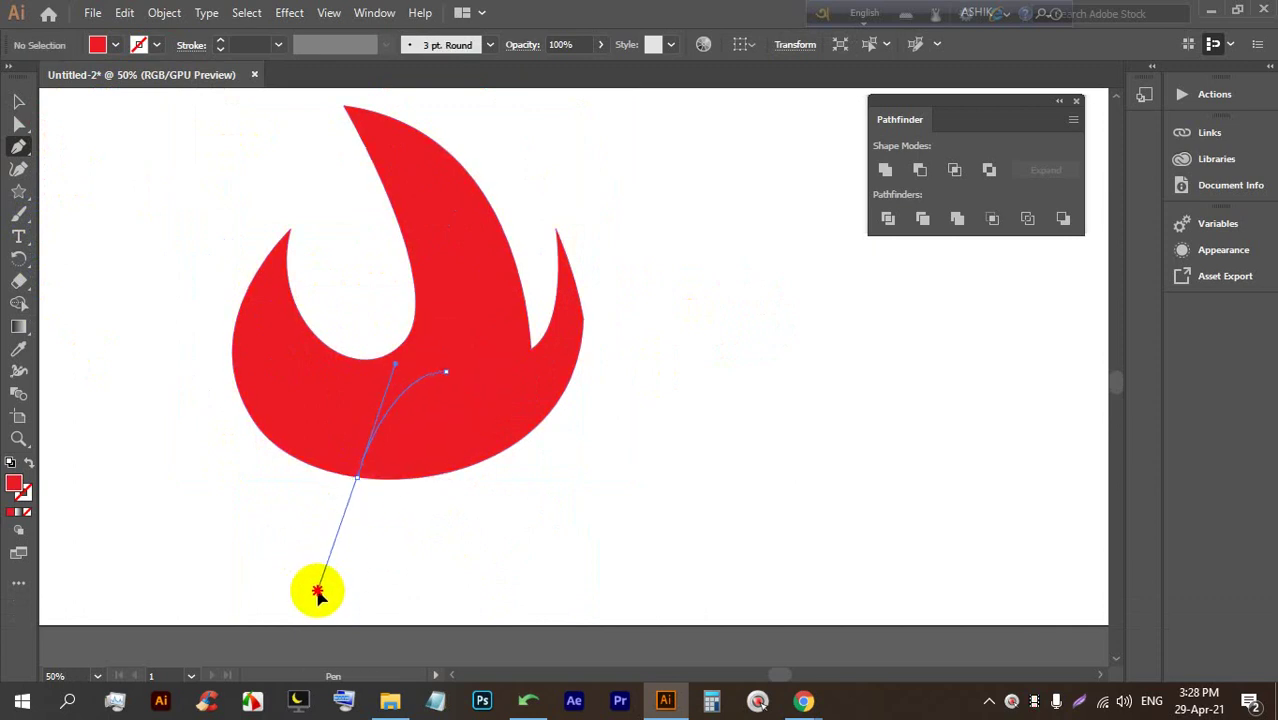
{"action": "key", "text": "ctrl+z"}
{"action": "key", "text": "ctrl+z"}
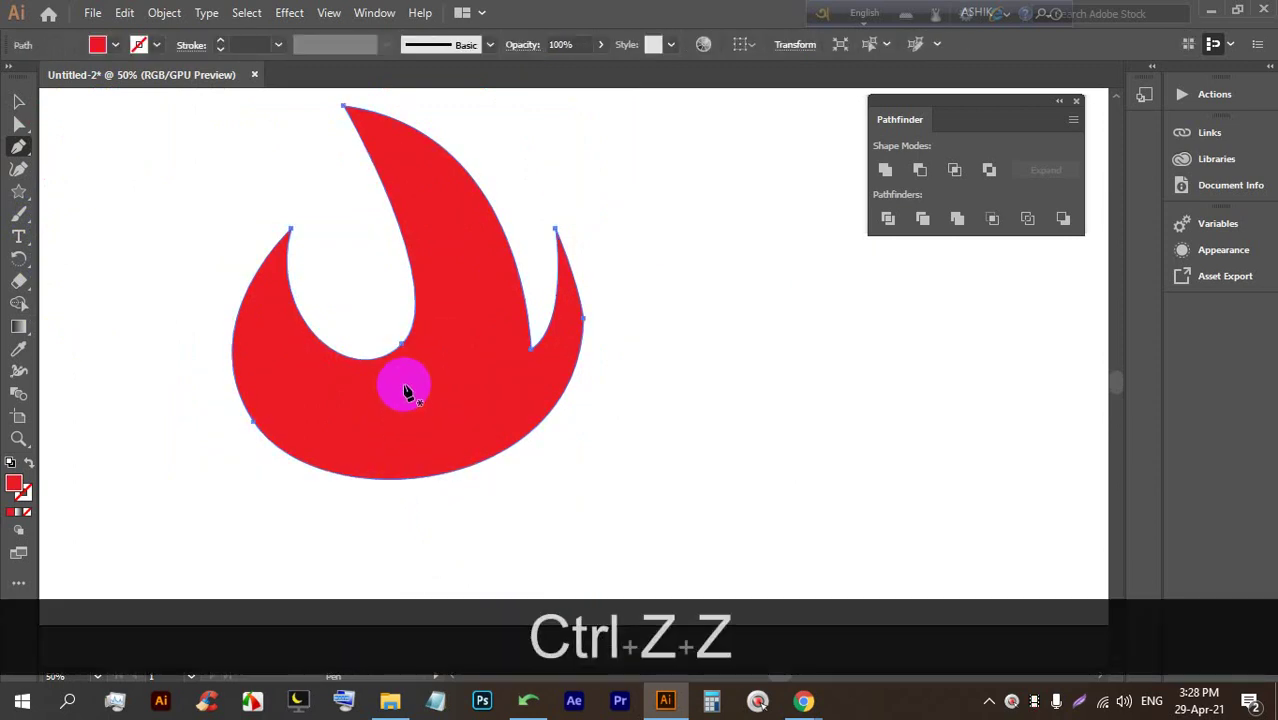
Deselect the flame and draw a closed, curved inner flame over its lower centre with the Pen tool, ending on the flame's bottom edge
{"action": "key", "text": "ctrl+shift+a"}
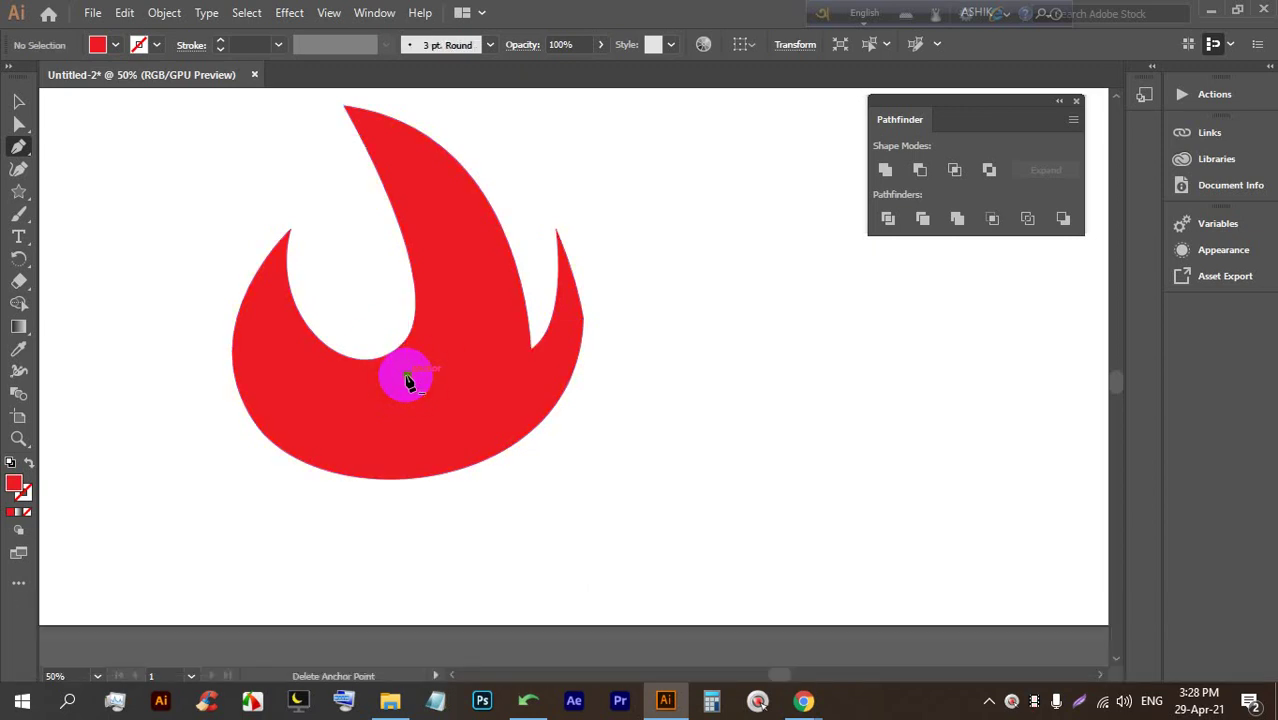
{"action": "left_click", "coordinate": [407, 378]}
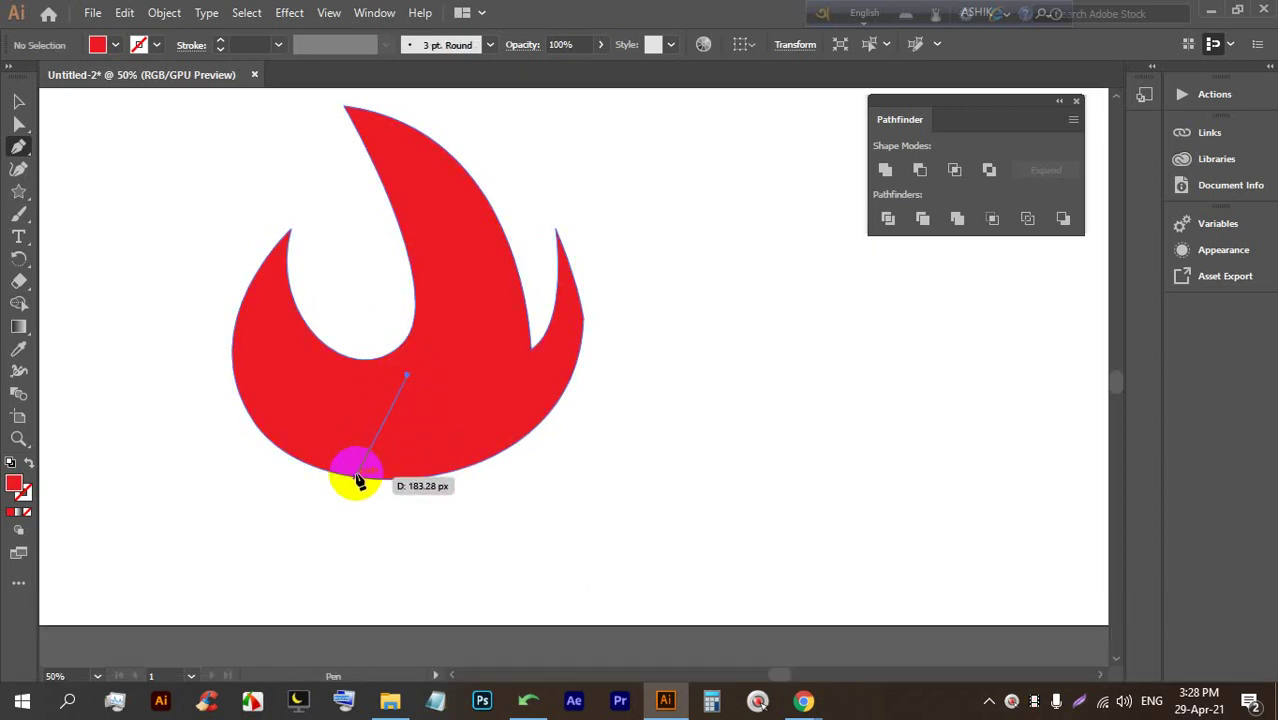
{"action": "left_click_drag", "start_coordinate": [355, 478], "coordinate": [355, 561]}
{"action": "key", "text": "alt"}
{"action": "left_click_drag", "start_coordinate": [427, 487], "coordinate": [393, 164]}
Shorten the handle at the inner flame's tip so its right side curves smoothly within the red flame
{"action": "scroll", "coordinate": [419, 491], "scroll_direction": "up", "scroll_amount": 3}
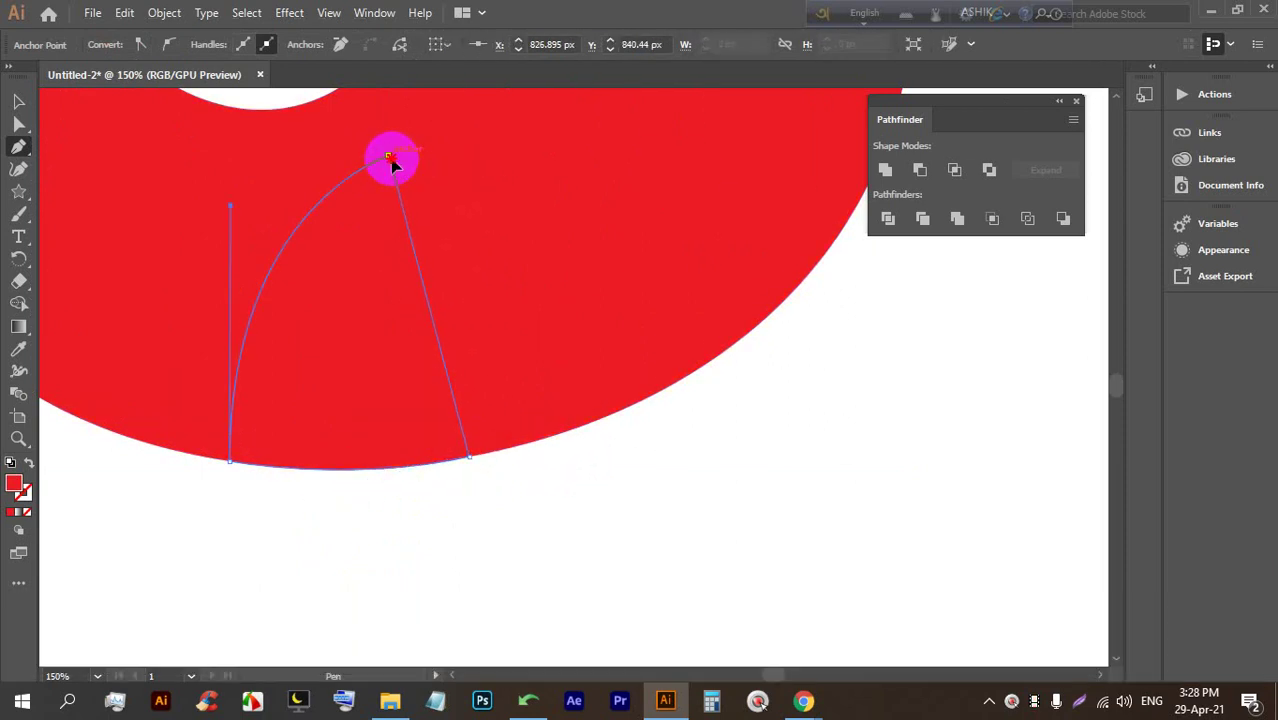
{"action": "scroll", "coordinate": [419, 126], "scroll_direction": "down", "scroll_amount": 5}
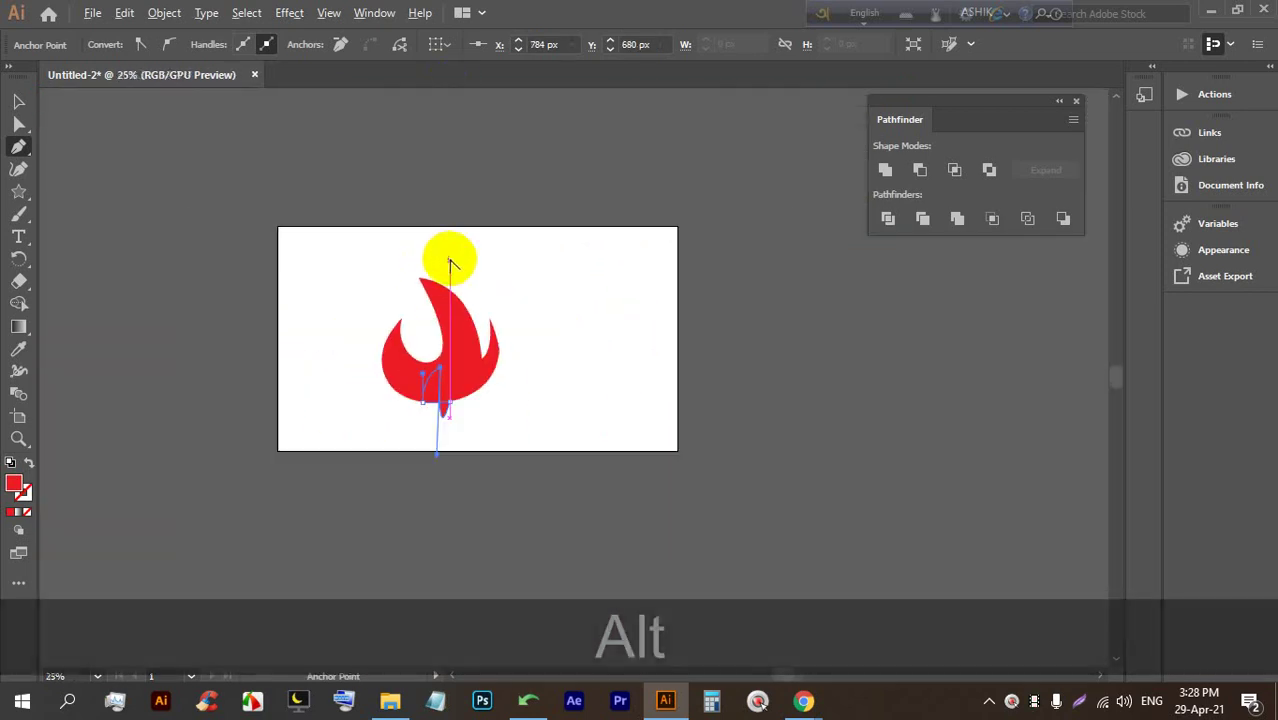
{"action": "scroll", "coordinate": [440, 390], "scroll_direction": "up", "scroll_amount": 3}
{"action": "scroll", "coordinate": [385, 420], "scroll_direction": "down", "scroll_amount": 1}
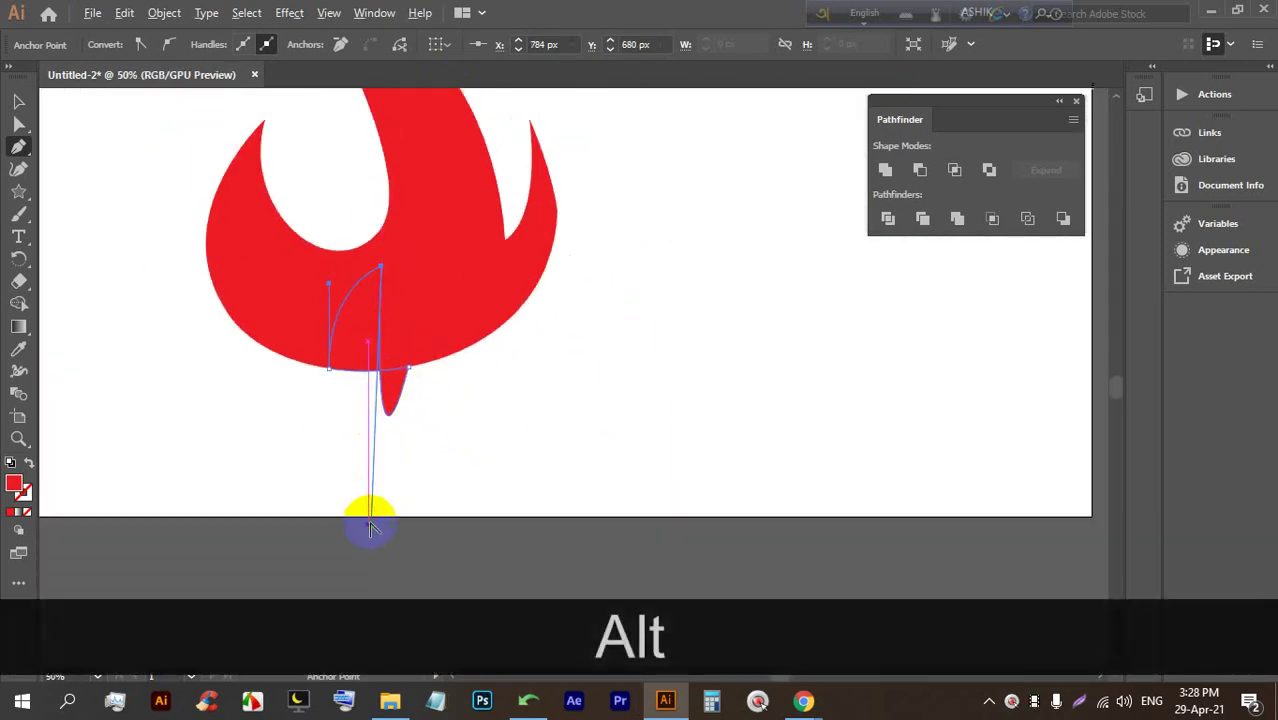
{"action": "left_click_drag", "start_coordinate": [371, 527], "coordinate": [381, 345]}
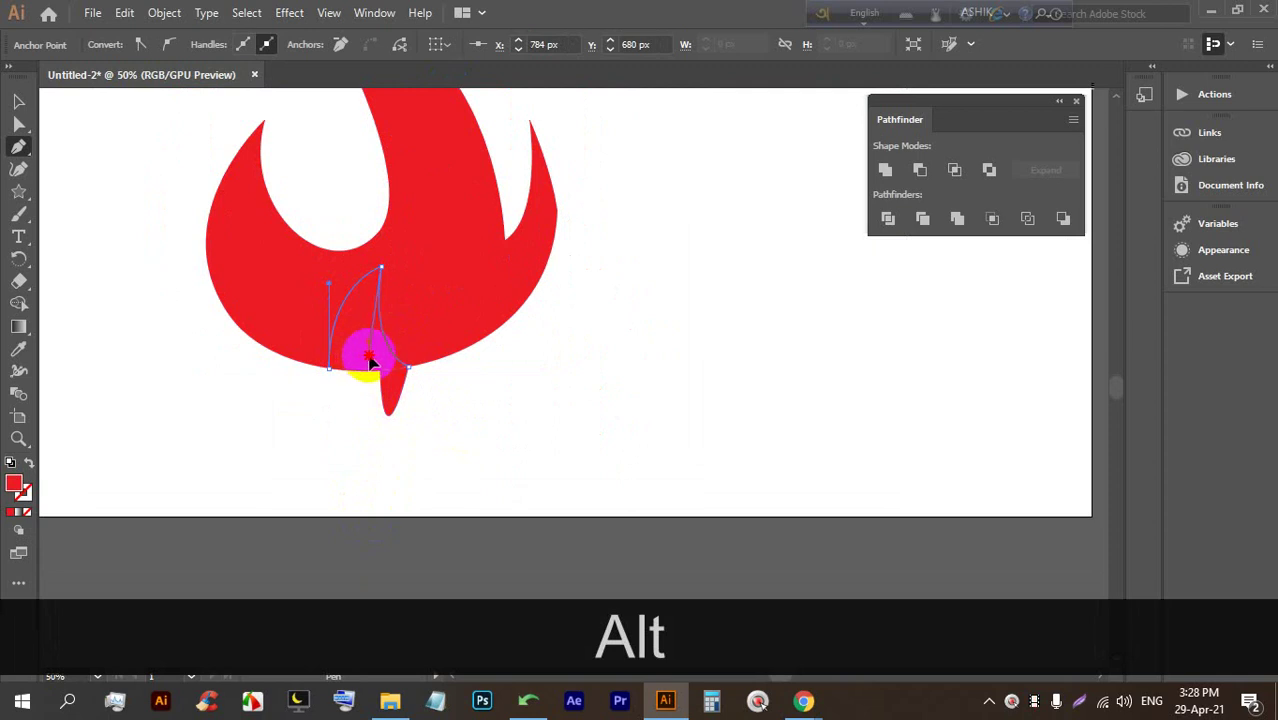
{"action": "scroll", "coordinate": [377, 364], "scroll_direction": "up", "scroll_amount": 3}
Fill the inner flame shape with yellow
{"action": "key", "text": "v"}
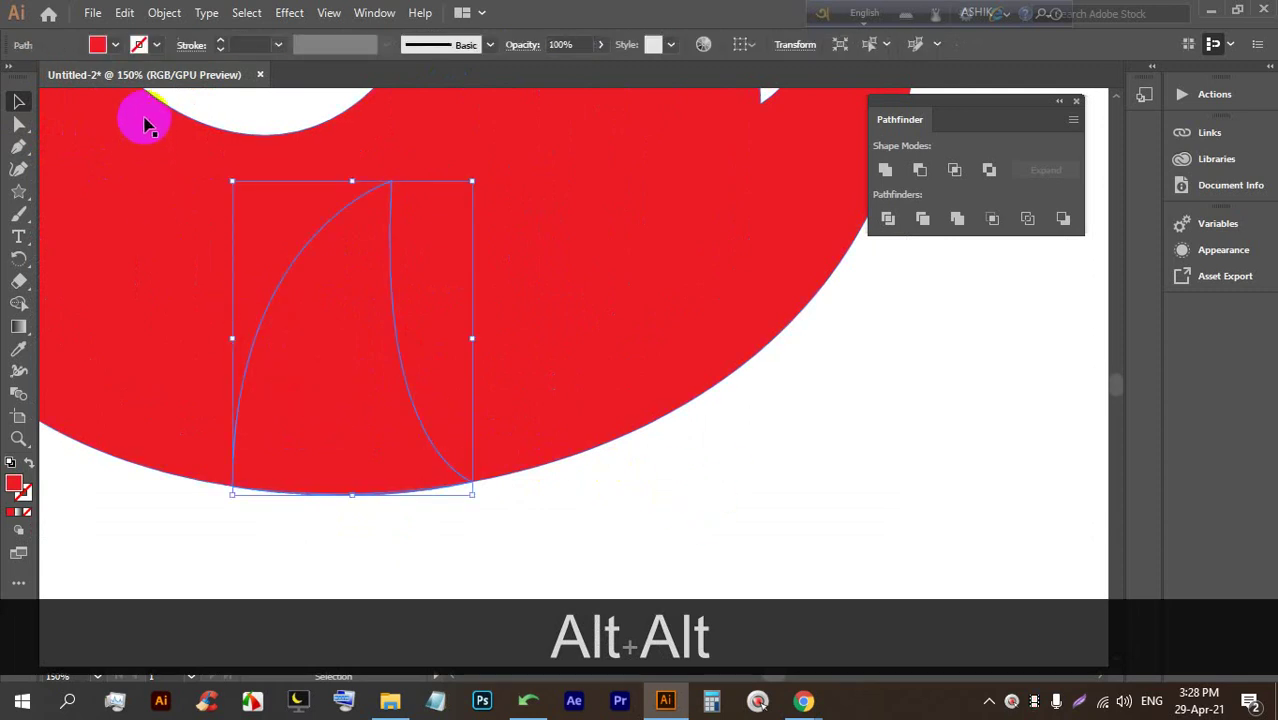
{"action": "left_click", "coordinate": [100, 44]}
{"action": "left_click", "coordinate": [25, 90]}
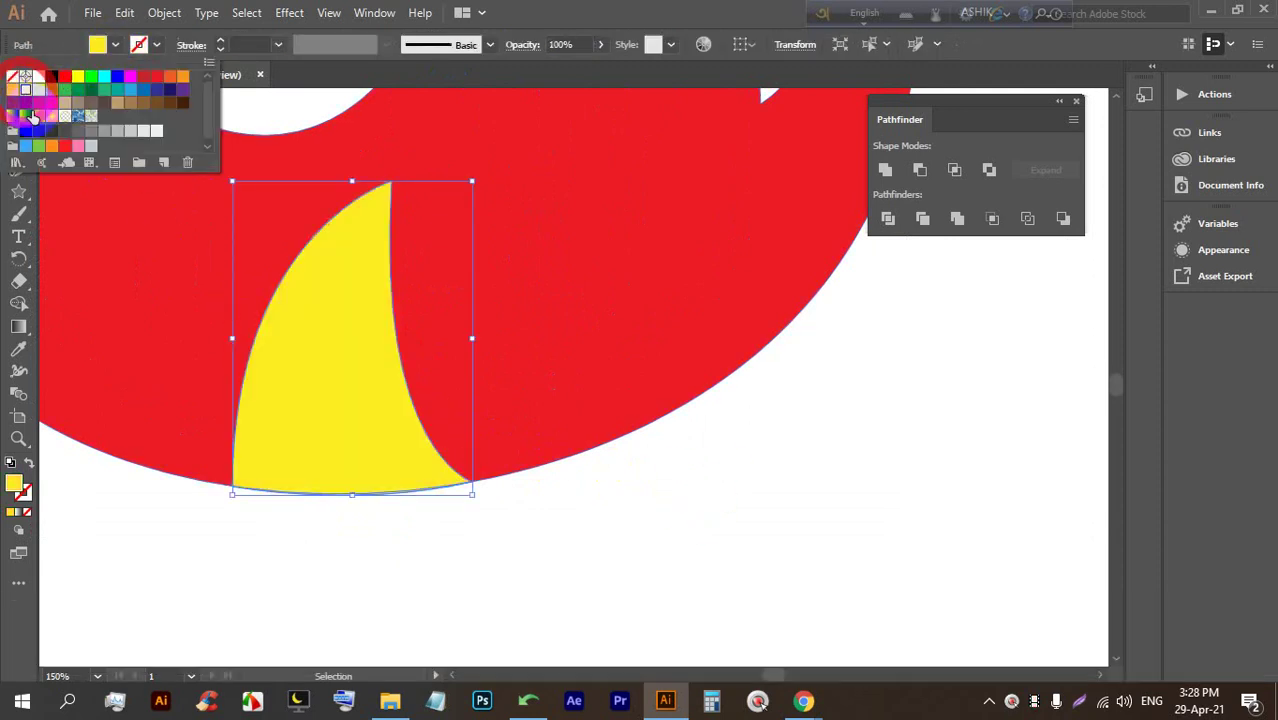
{"action": "left_click", "coordinate": [605, 530]}
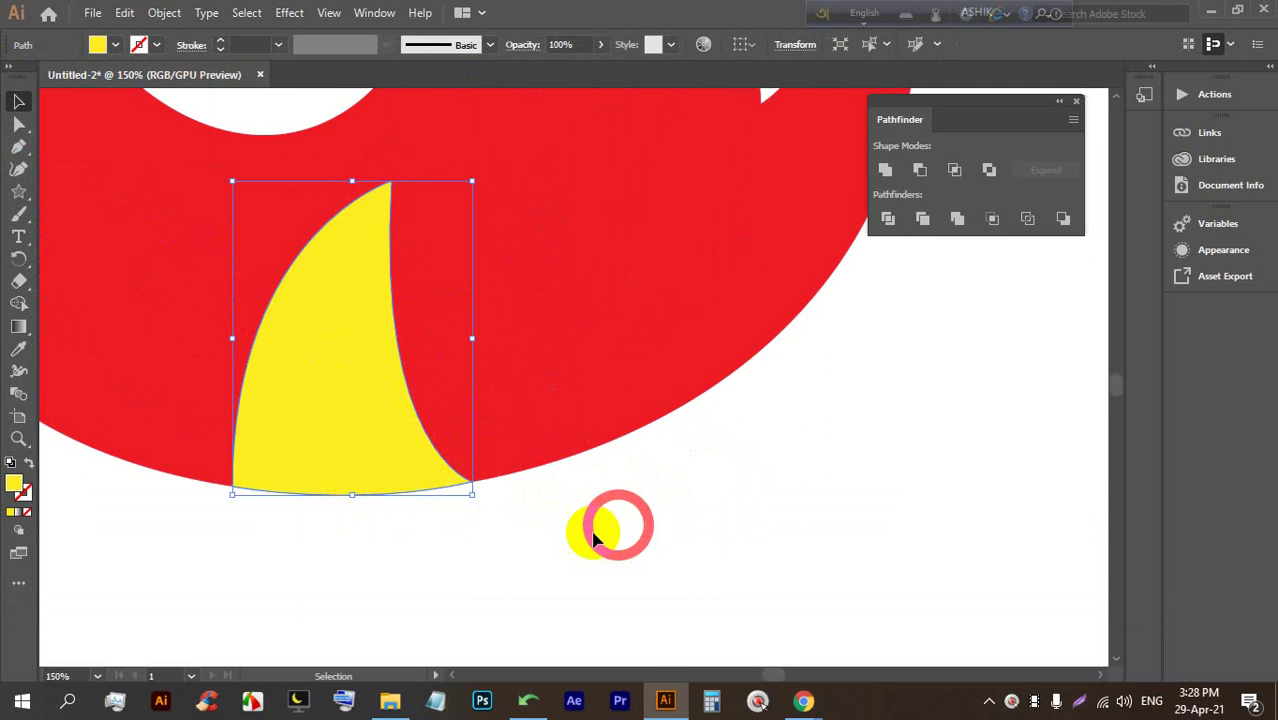
Give the yellow inner flame an 8 pt black stroke and deselect it
{"action": "left_click", "coordinate": [330, 385]}
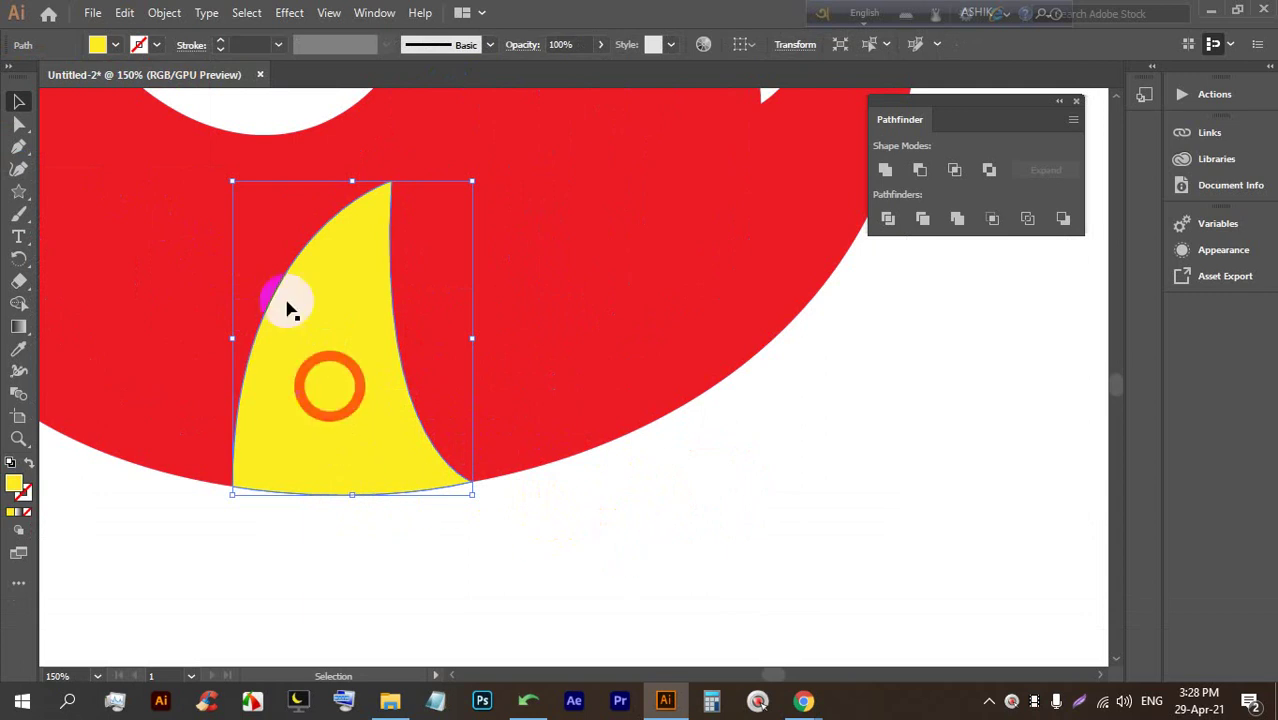
{"action": "left_click", "coordinate": [220, 41]}
{"action": "left_click", "coordinate": [220, 41]}
{"action": "left_click", "coordinate": [220, 41]}
{"action": "left_click", "coordinate": [220, 41]}
{"action": "left_click", "coordinate": [220, 41]}
{"action": "left_click", "coordinate": [141, 46]}
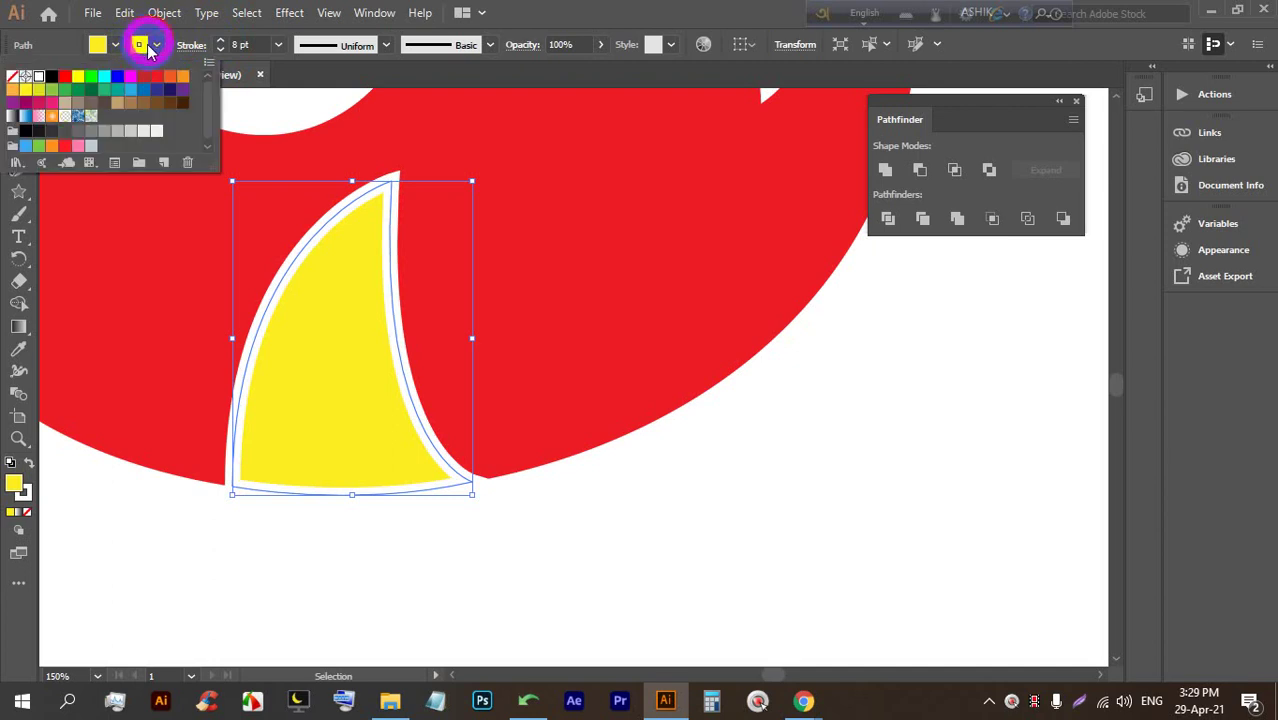
{"action": "left_click", "coordinate": [53, 78]}
{"action": "left_click", "coordinate": [408, 351]}
{"action": "left_click", "coordinate": [548, 531]}
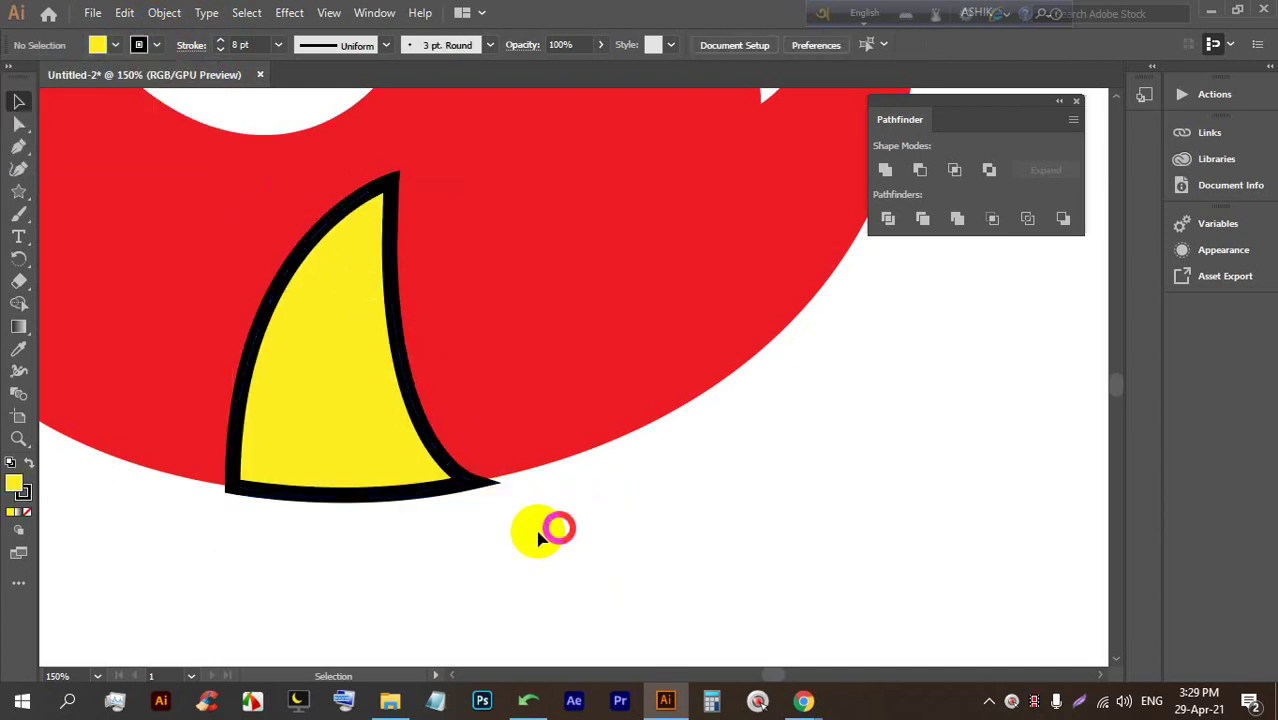
Reduce the yellow inner flame's stroke weight to 4 pt and deselect it
{"action": "left_click", "coordinate": [326, 430]}
{"action": "left_click", "coordinate": [220, 50]}
{"action": "left_click", "coordinate": [220, 50]}
{"action": "left_click", "coordinate": [220, 50]}
{"action": "left_click", "coordinate": [220, 50]}
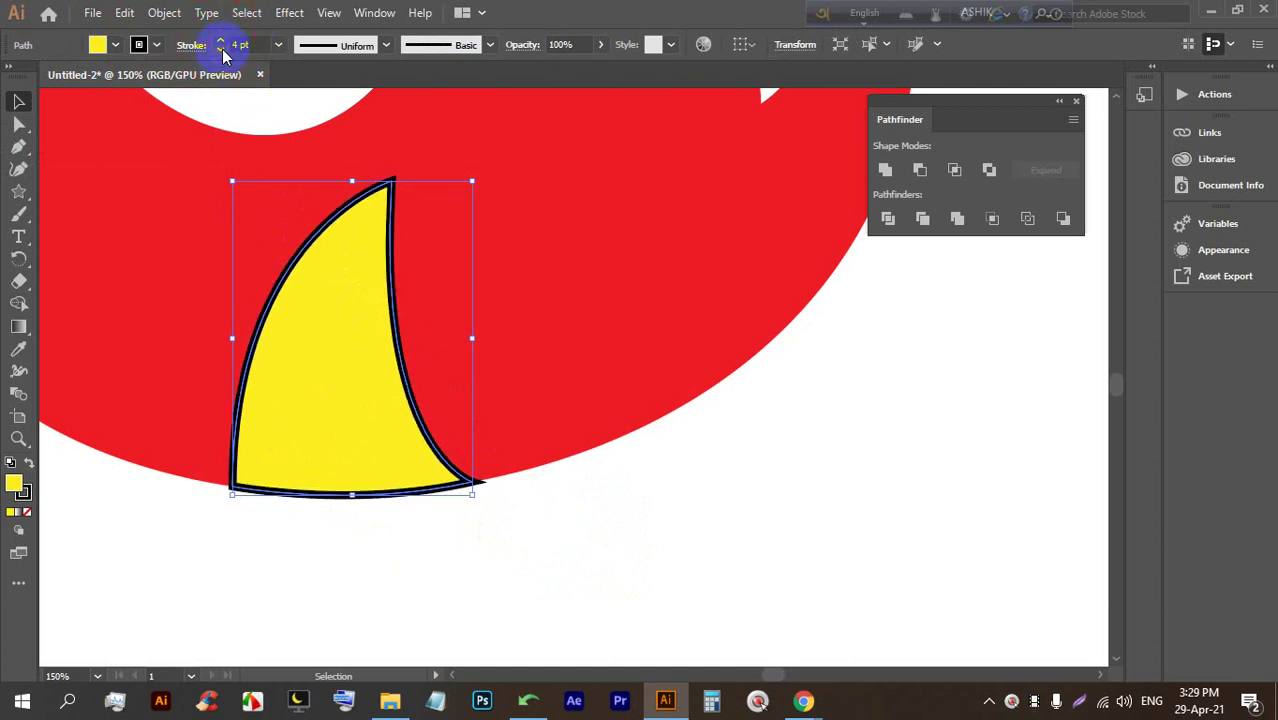
{"action": "left_click", "coordinate": [602, 612]}
Give the red flame an 8 pt black stroke and deselect it
{"action": "key", "text": "alt"}
{"action": "left_click", "coordinate": [676, 414]}
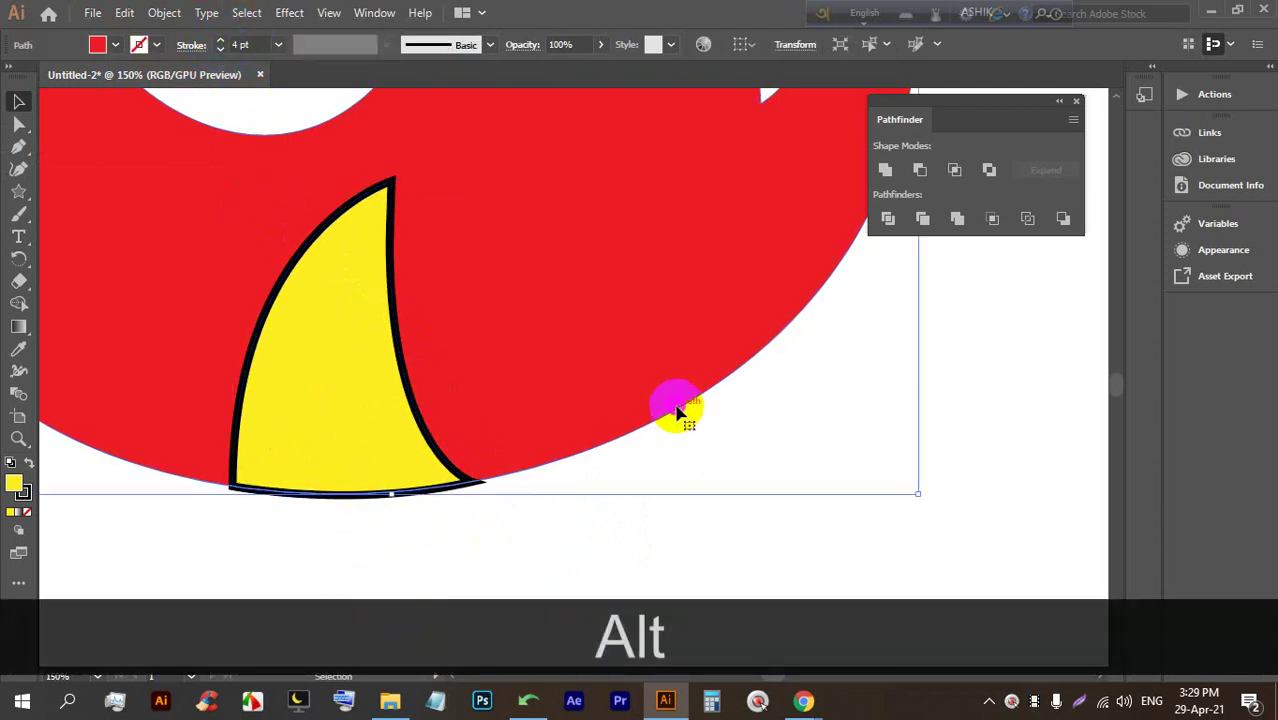
{"action": "left_click", "coordinate": [220, 42]}
{"action": "left_click", "coordinate": [220, 42]}
{"action": "left_click", "coordinate": [220, 42]}
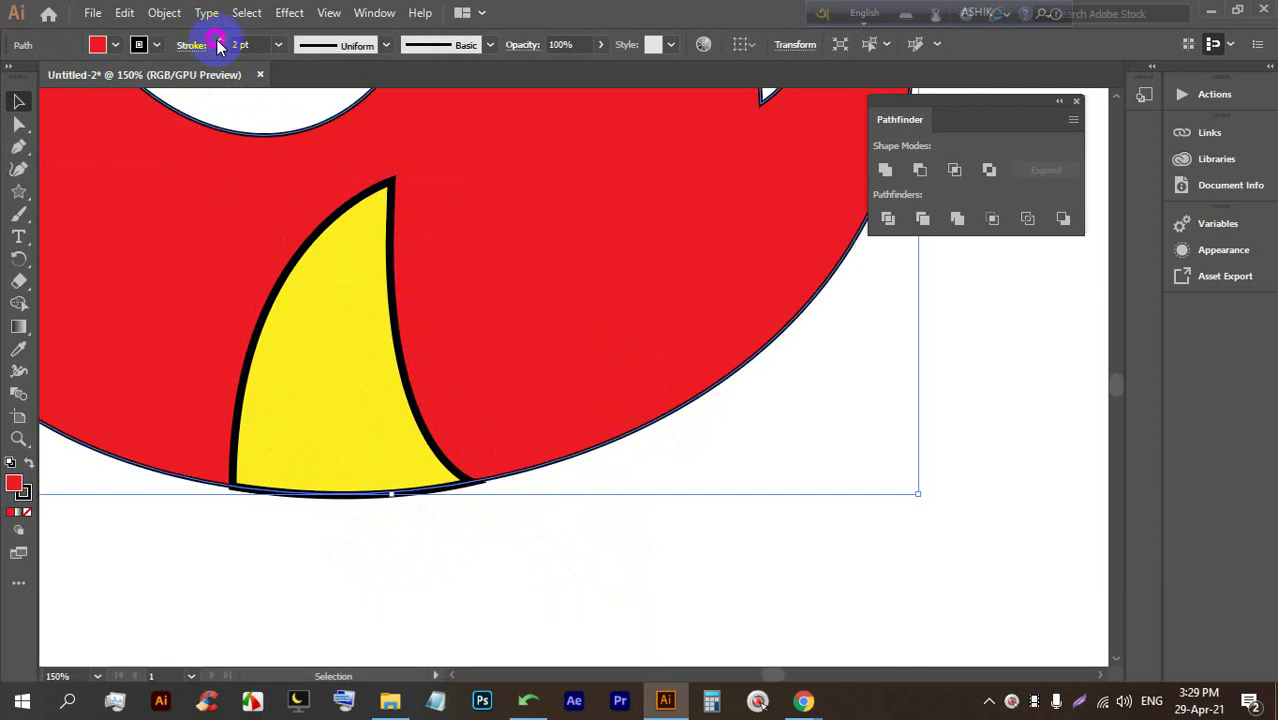
{"action": "left_click", "coordinate": [219, 42]}
{"action": "left_click", "coordinate": [219, 42]}
{"action": "left_click", "coordinate": [219, 42]}
{"action": "left_click", "coordinate": [219, 42]}
{"action": "left_click", "coordinate": [219, 42]}
{"action": "left_click", "coordinate": [219, 42]}
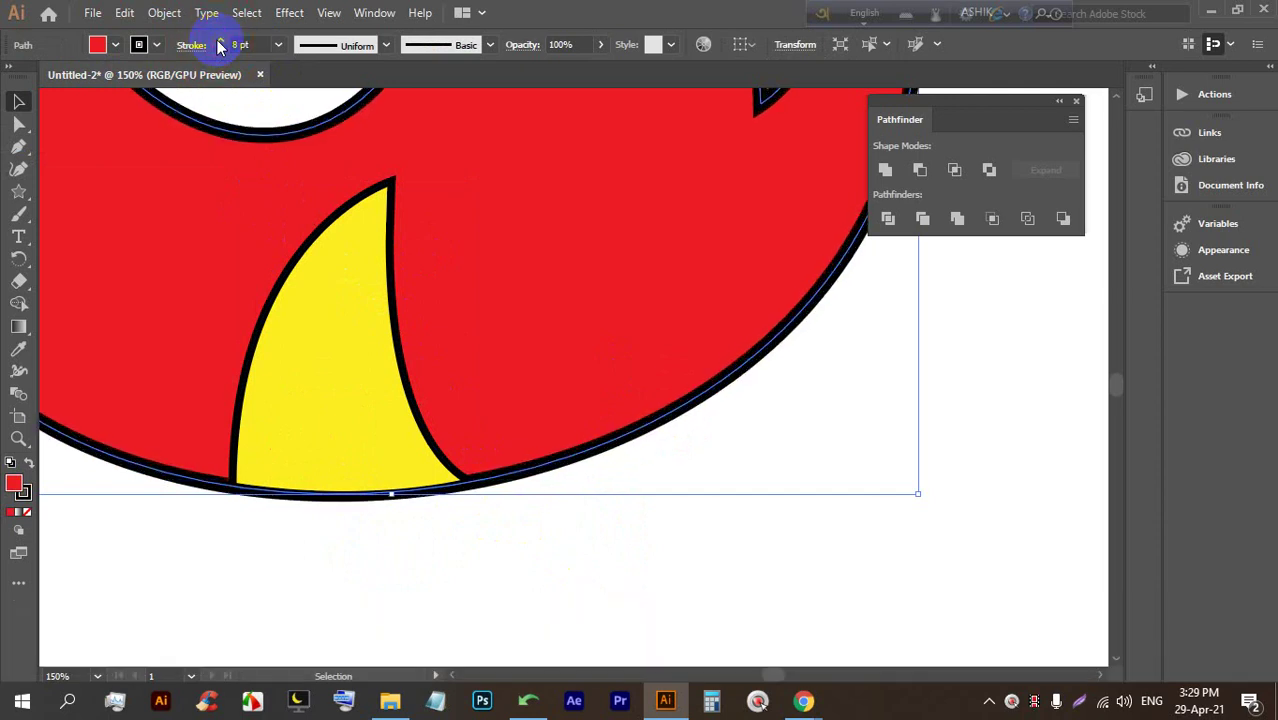
{"action": "left_click", "coordinate": [531, 556]}
{"action": "scroll", "coordinate": [528, 565], "scroll_direction": "down", "scroll_amount": 4}
{"action": "scroll", "coordinate": [527, 563], "scroll_direction": "up", "scroll_amount": 1}
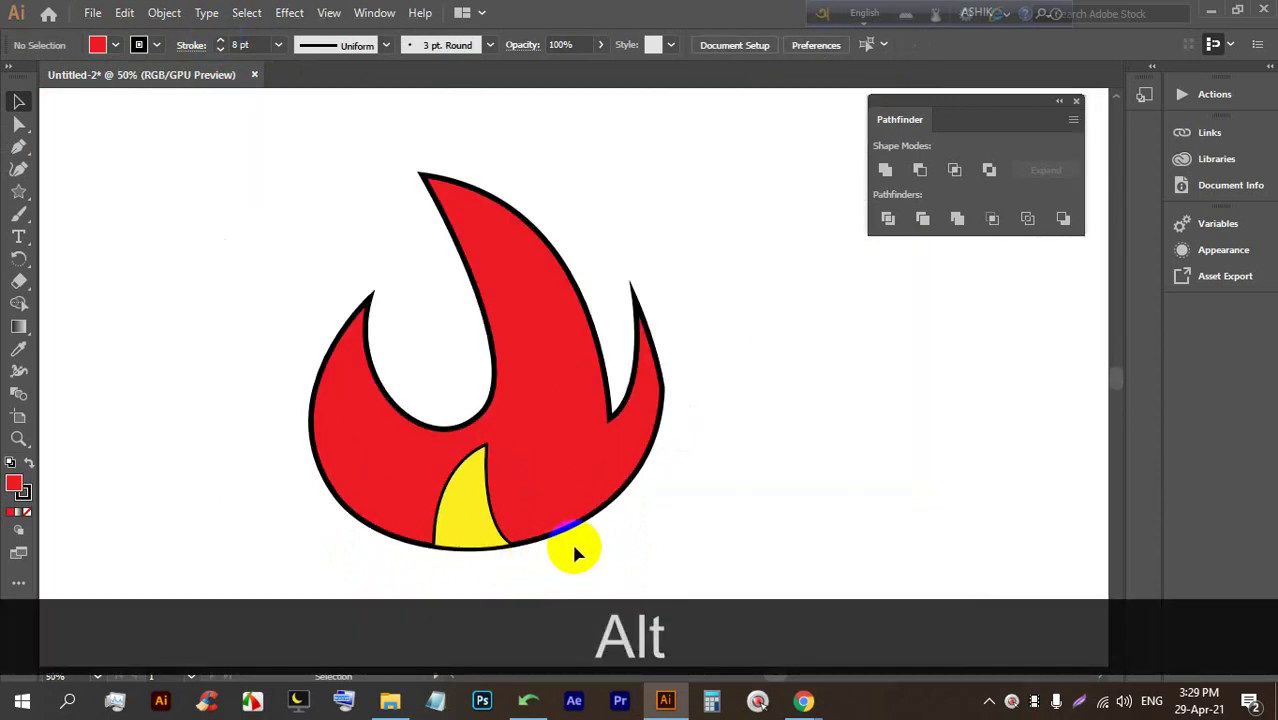
Draw a long curved line inside the tall central flame with the Pen tool, following its outer edge, and select it
{"action": "mouse_move", "coordinate": [582, 465]}
{"action": "left_mouse_down"}
{"action": "mouse_move", "coordinate": [624, 476]}
{"action": "mouse_move", "coordinate": [577, 510]}
{"action": "mouse_move", "coordinate": [491, 486]}
{"action": "mouse_move", "coordinate": [558, 476]}
{"action": "left_mouse_up"}
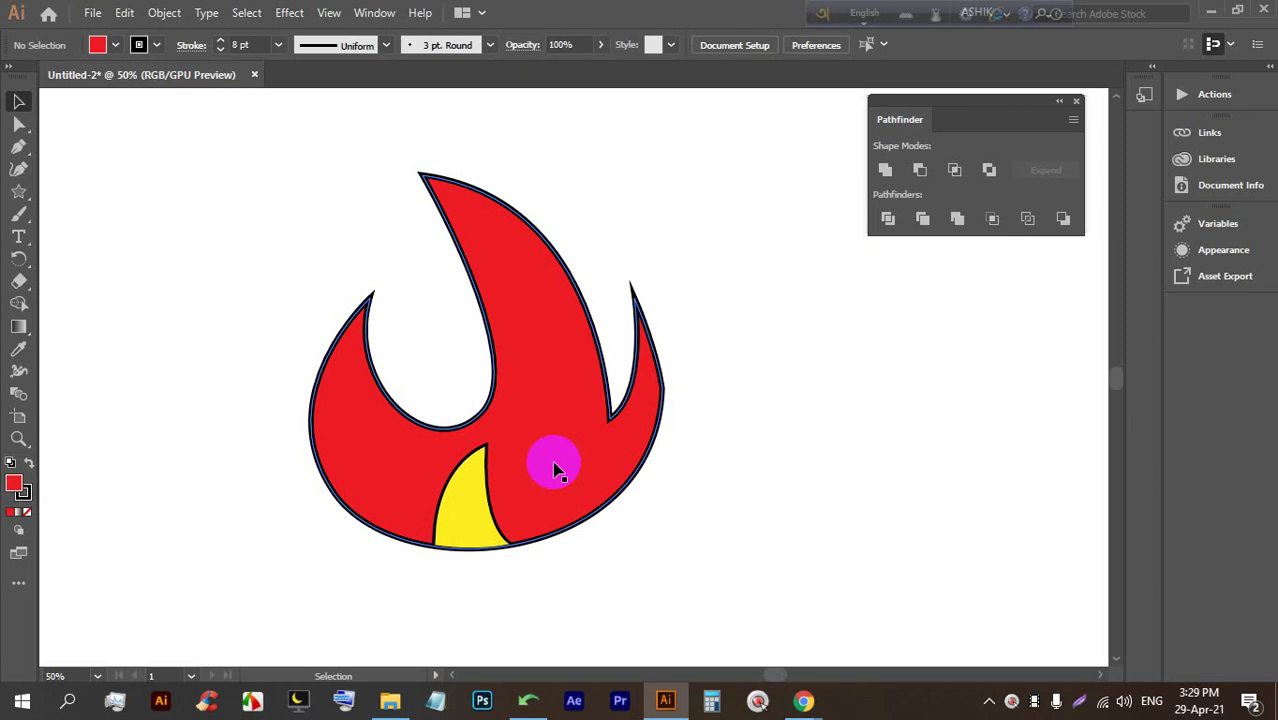
{"action": "mouse_move", "coordinate": [557, 470]}
{"action": "left_mouse_down"}
{"action": "mouse_move", "coordinate": [602, 477]}
{"action": "mouse_move", "coordinate": [693, 363]}
{"action": "left_mouse_up"}
{"action": "scroll", "coordinate": [615, 250], "scroll_direction": "up", "scroll_amount": 1, "text": "alt"}
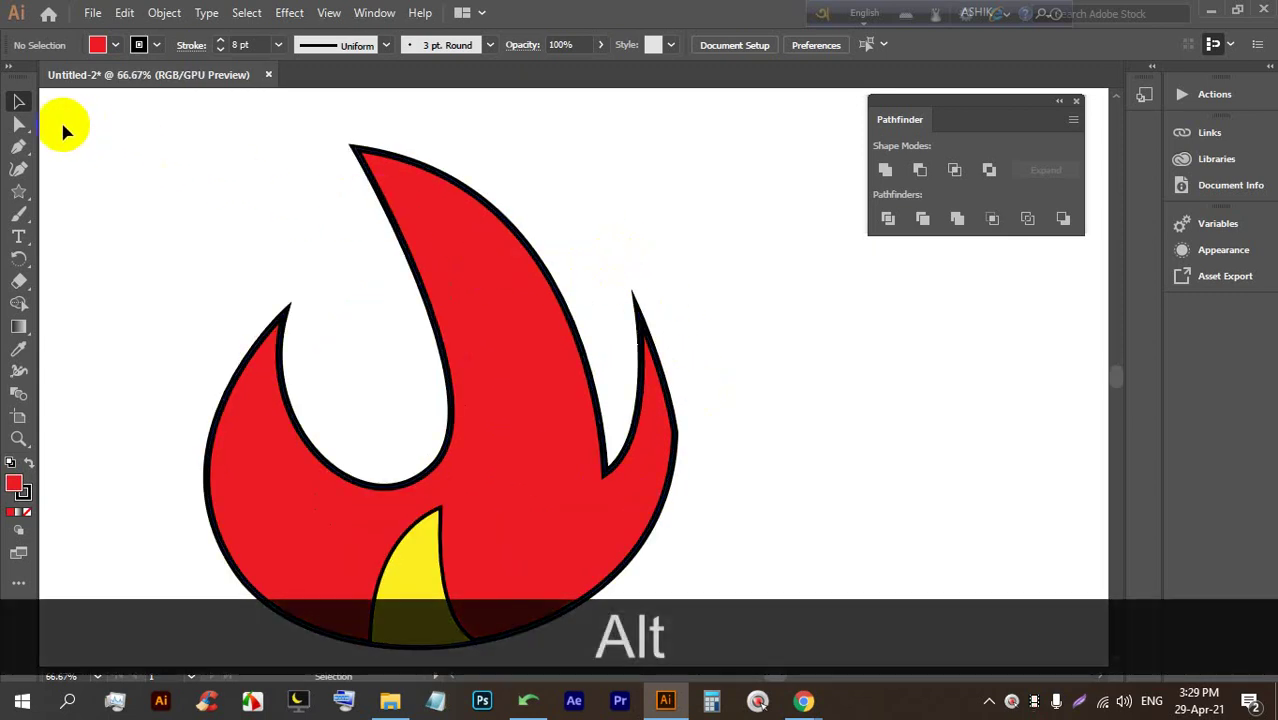
{"action": "left_click", "coordinate": [420, 200]}
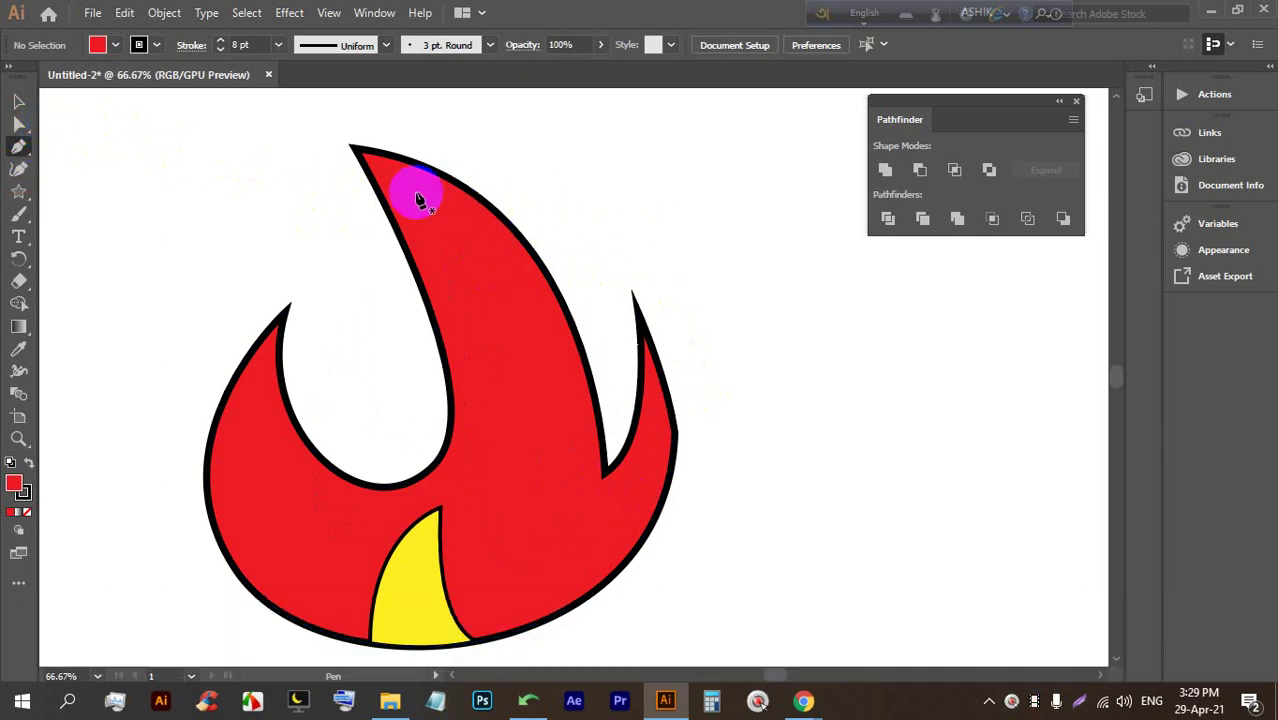
{"action": "left_click_drag", "start_coordinate": [420, 200], "coordinate": [556, 314]}
{"action": "key", "text": "alt"}
{"action": "left_click", "coordinate": [18, 101]}
{"action": "left_click", "coordinate": [665, 205]}
{"action": "left_click", "coordinate": [505, 291]}
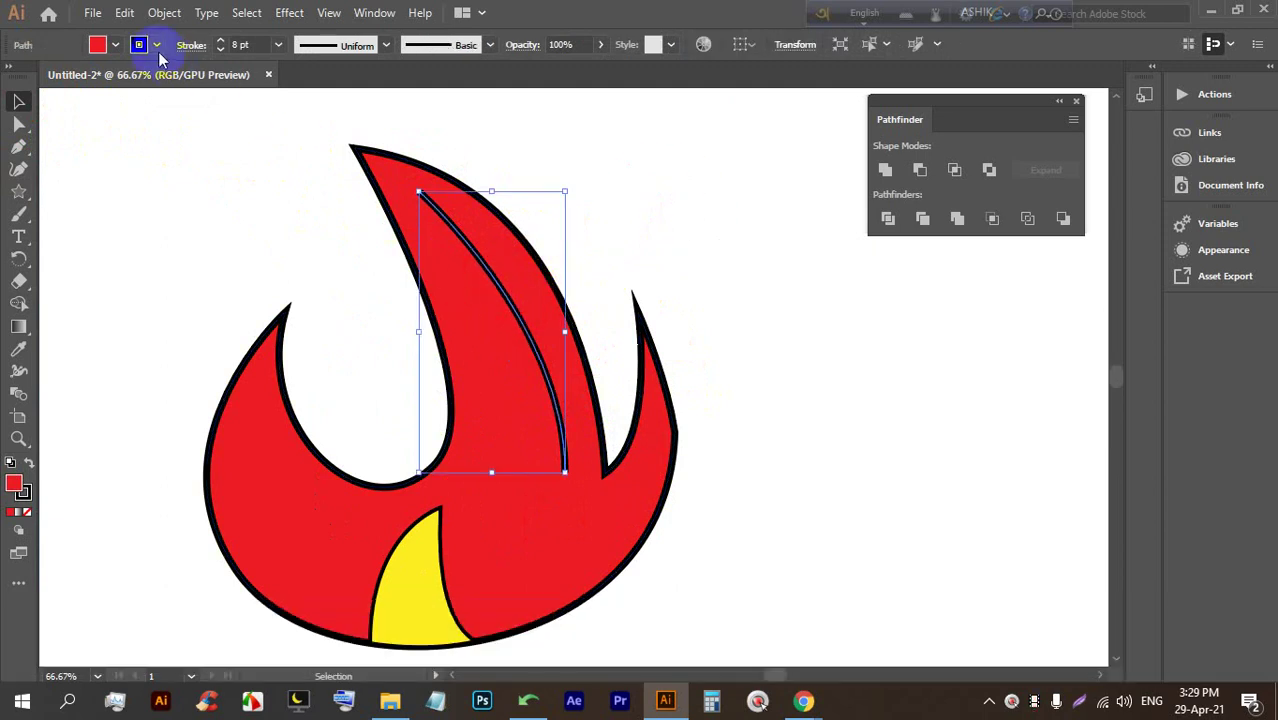
Give the curved line a white stroke and no fill
{"action": "left_click", "coordinate": [157, 45]}
{"action": "left_click", "coordinate": [38, 79]}
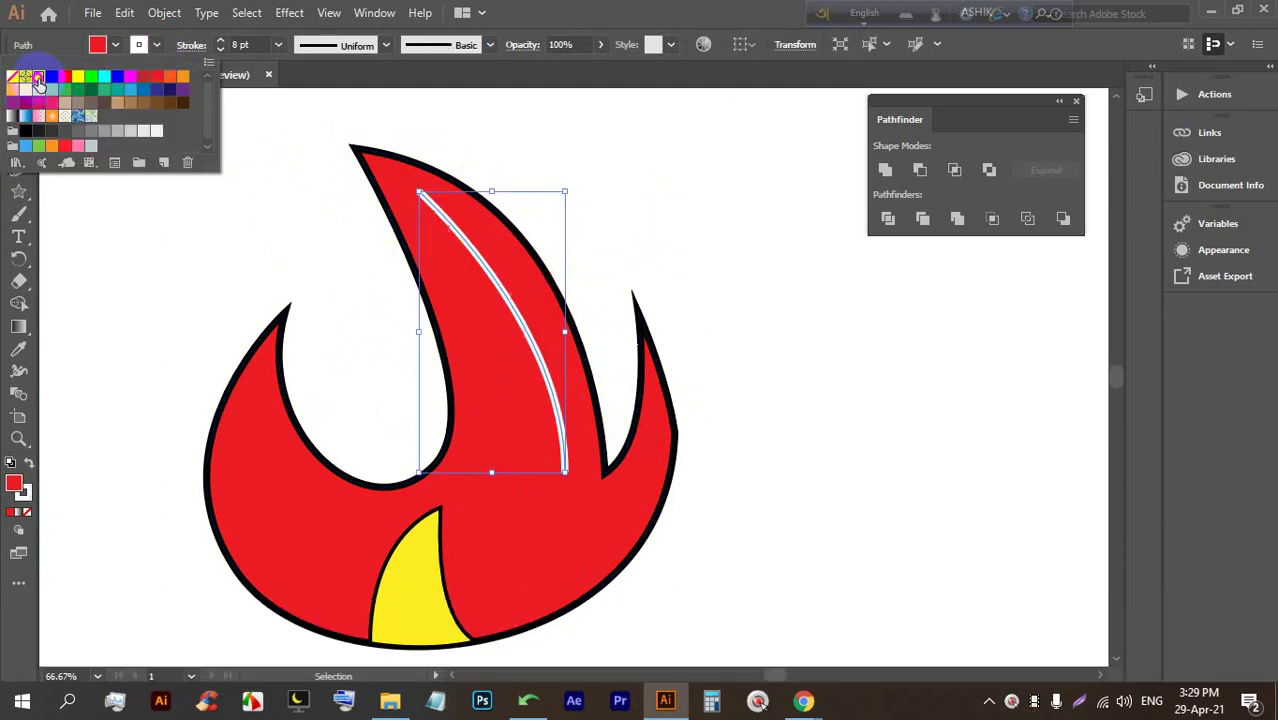
{"action": "left_click", "coordinate": [115, 46]}
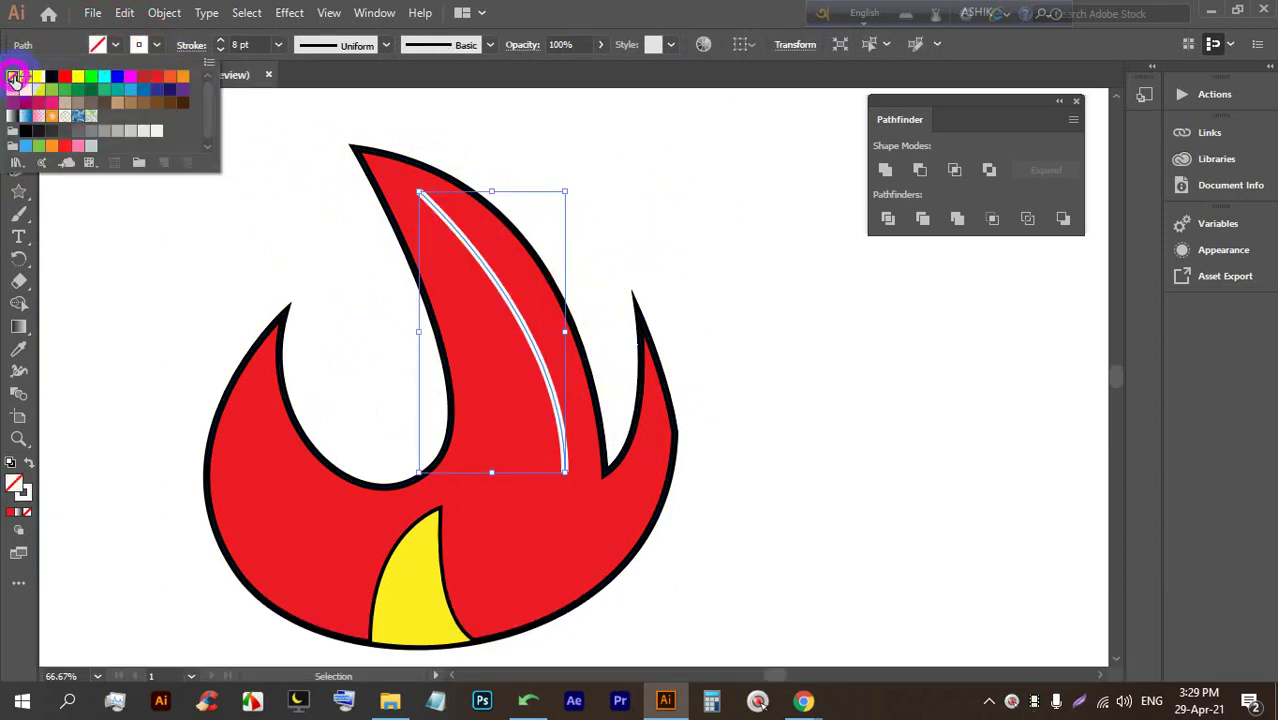
{"action": "left_click", "coordinate": [650, 224]}
{"action": "left_click", "coordinate": [513, 292]}
{"action": "left_click", "coordinate": [513, 298]}
{"action": "left_click", "coordinate": [705, 272]}
Make the white line dashed with a 40 pt dash and deselect it
{"action": "left_click", "coordinate": [510, 300]}
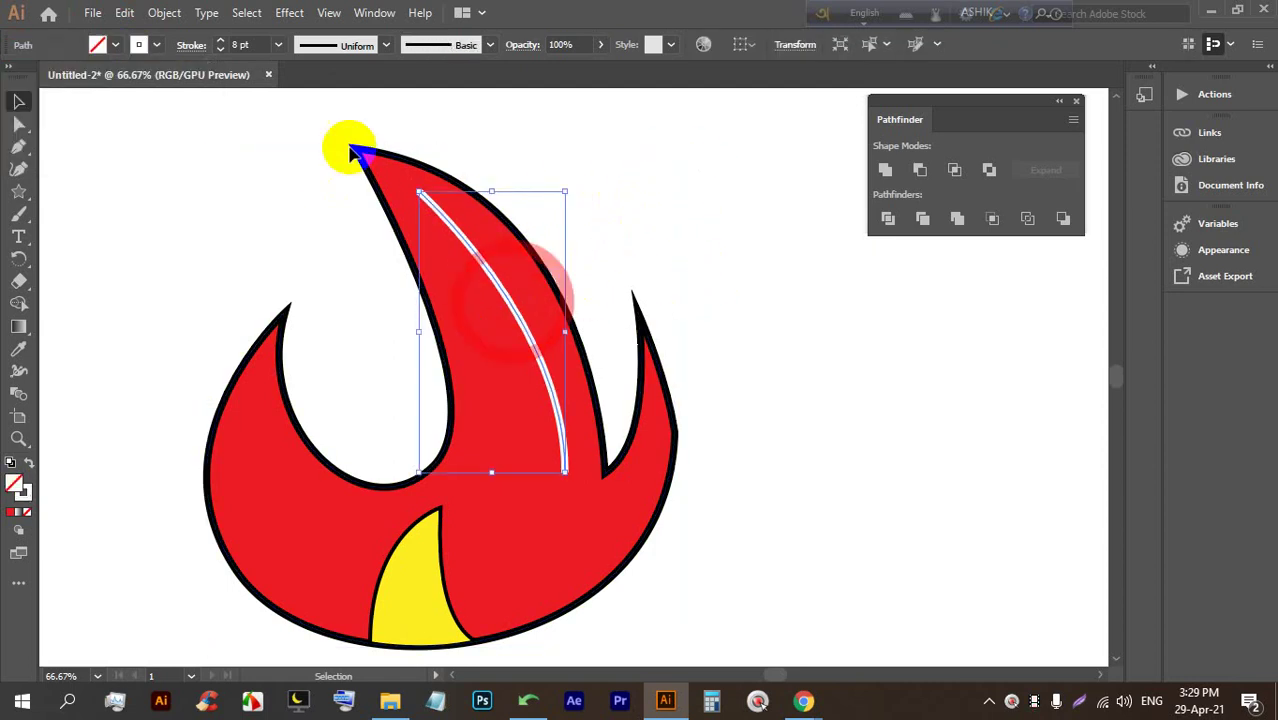
{"action": "left_click", "coordinate": [186, 44]}
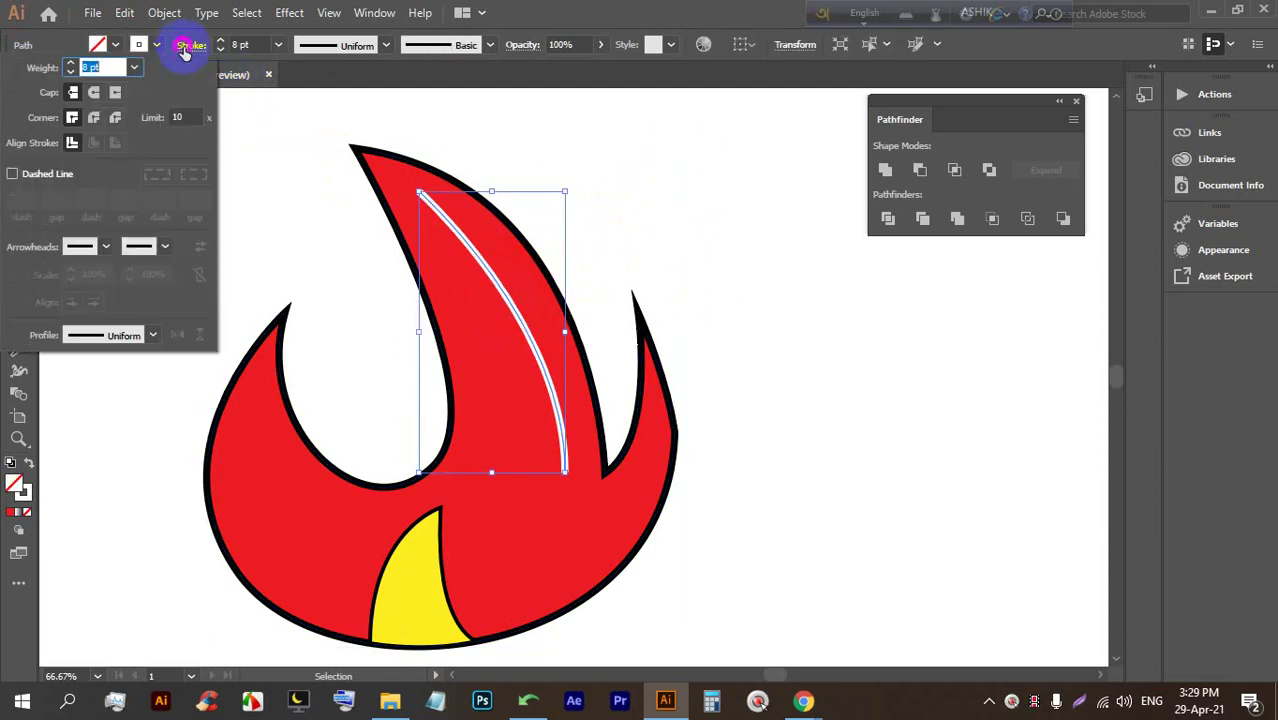
{"action": "left_click", "coordinate": [13, 174]}
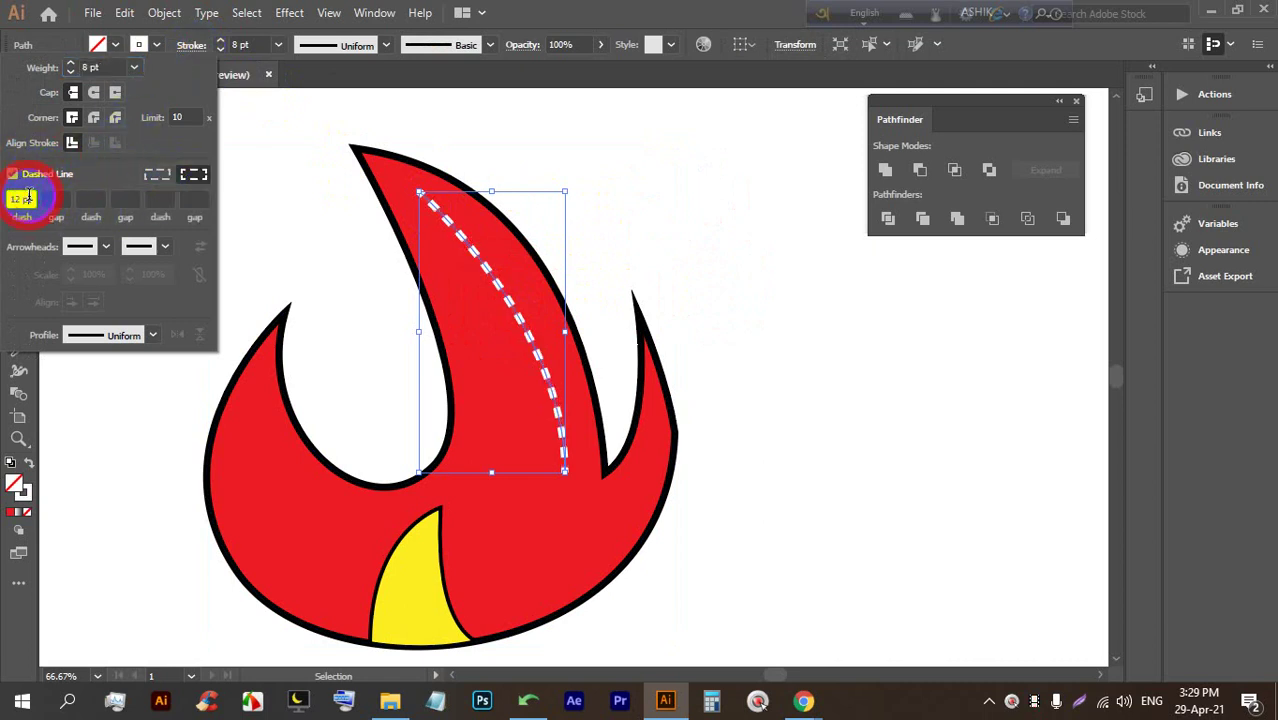
{"action": "key", "text": "Up"}
{"action": "key", "text": "Up"}
{"action": "key", "text": "Up"}
{"action": "key", "text": "Up"}
{"action": "key", "text": "Up"}
{"action": "key", "text": "Up"}
{"action": "key", "text": "Up"}
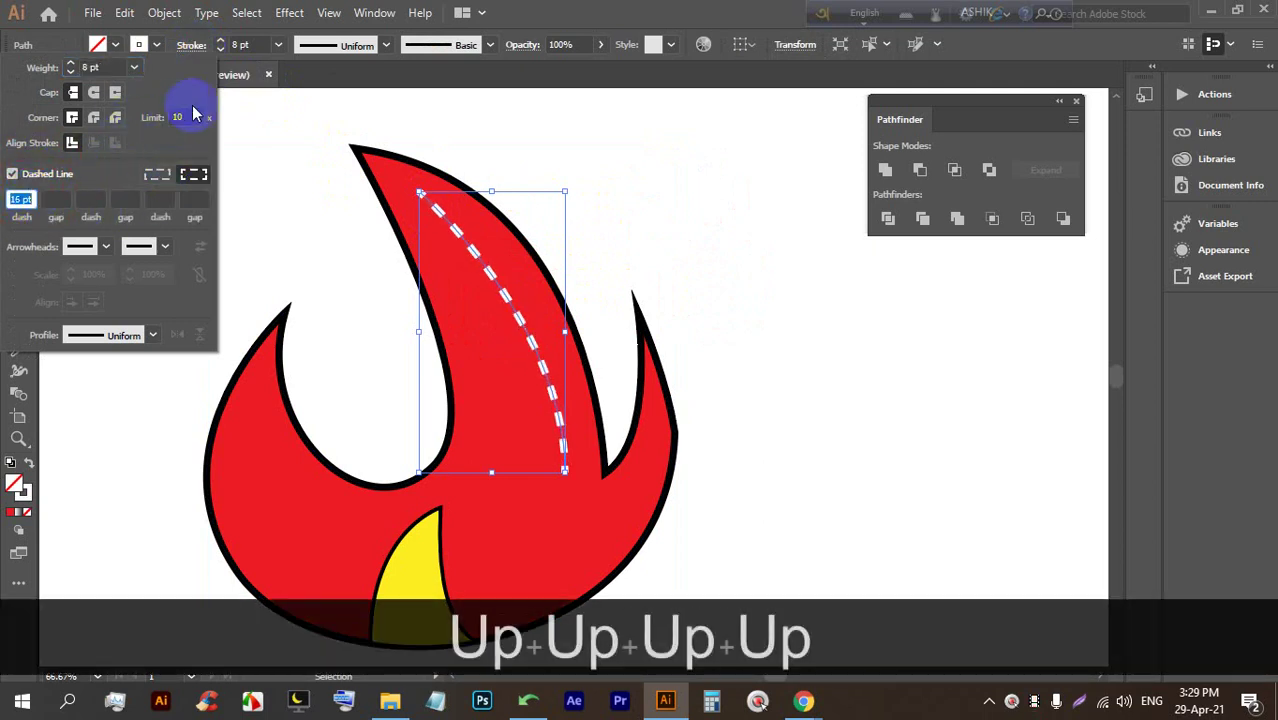
{"action": "key", "text": "Up"}
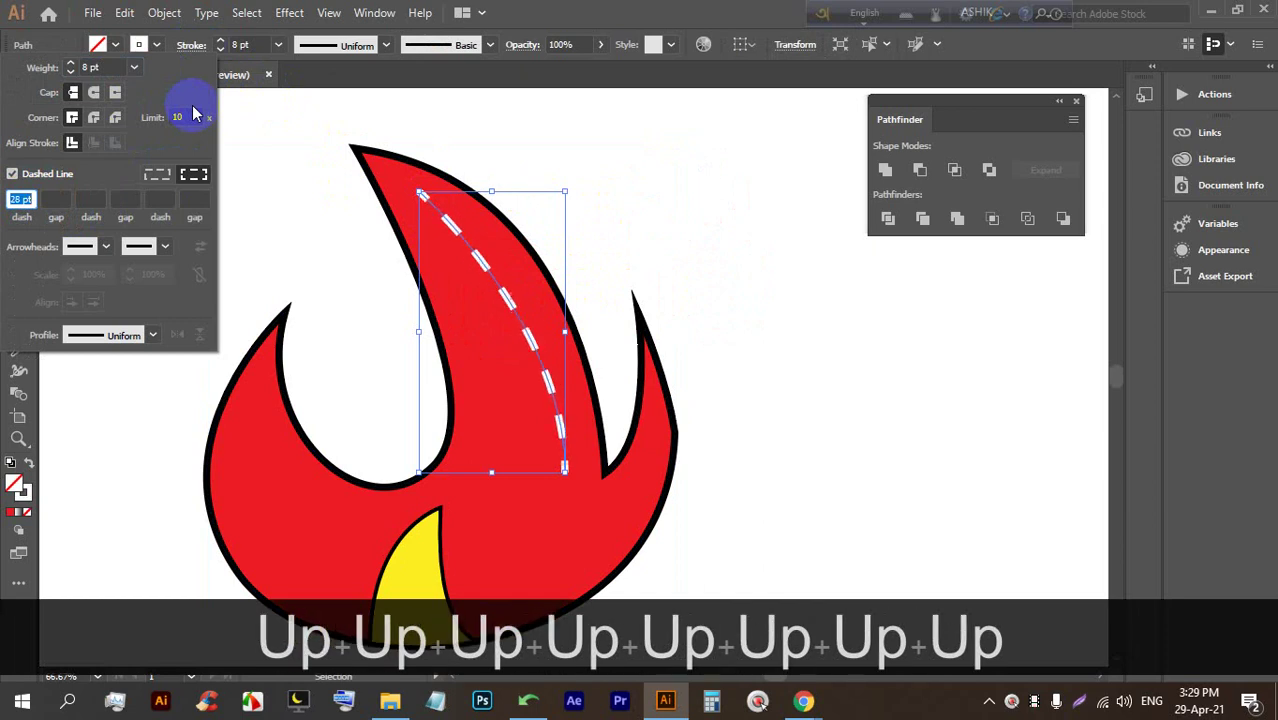
{"action": "key", "text": "Up"}
{"action": "key", "text": "Up"}
{"action": "key", "text": "Up"}
{"action": "key", "text": "Up"}
{"action": "key", "text": "Up"}
{"action": "key", "text": "Up"}
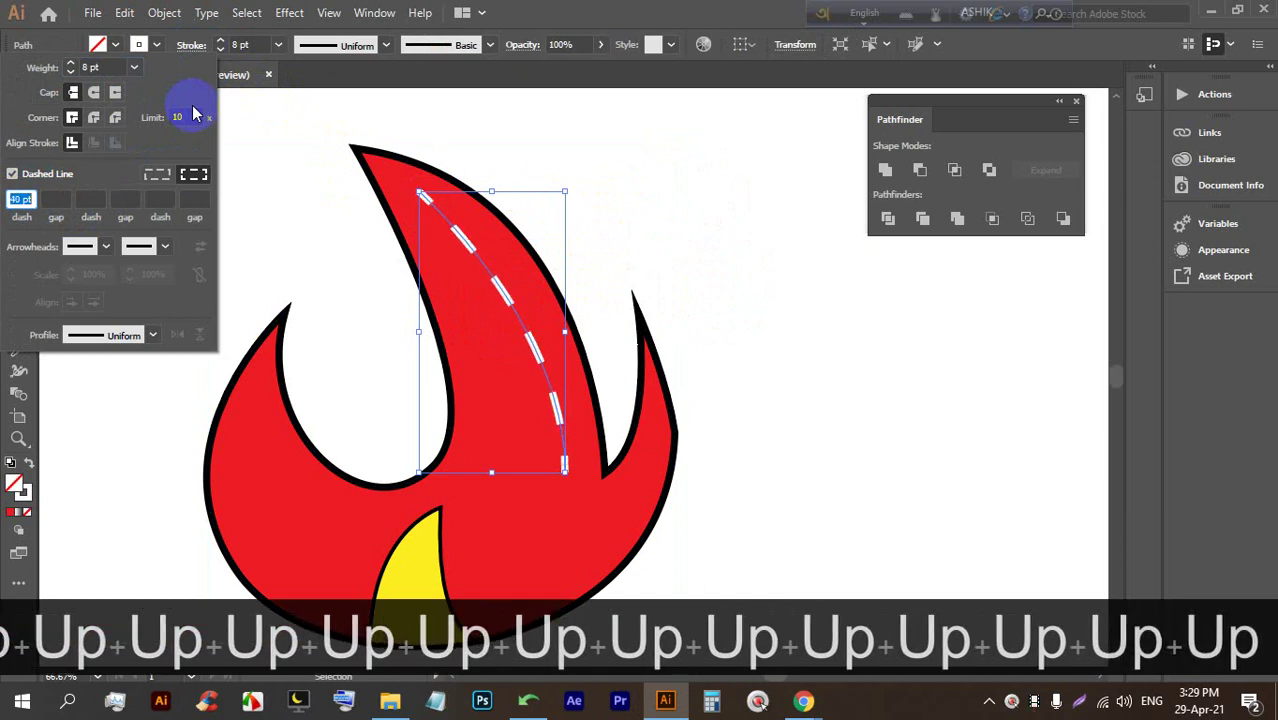
{"action": "left_click", "coordinate": [622, 161]}
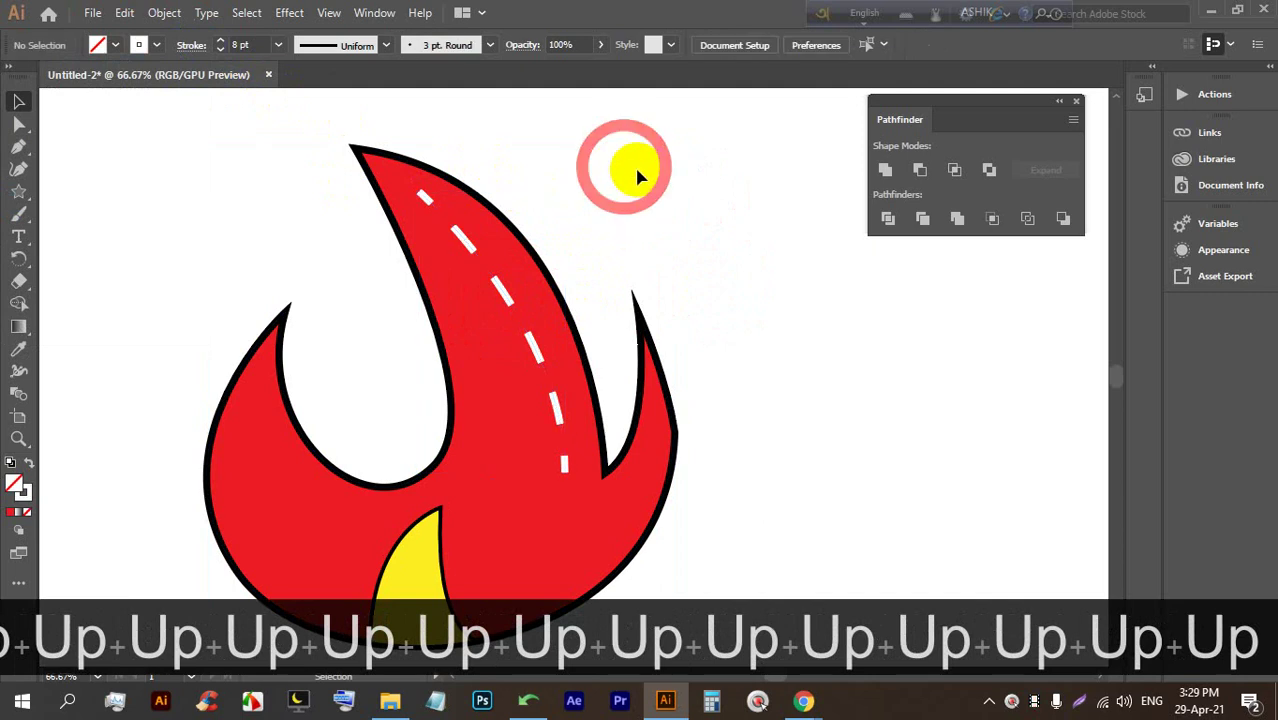
Delete the dashed white line from the central flame
{"action": "scroll", "coordinate": [648, 265], "scroll_direction": "down", "scroll_amount": 1}
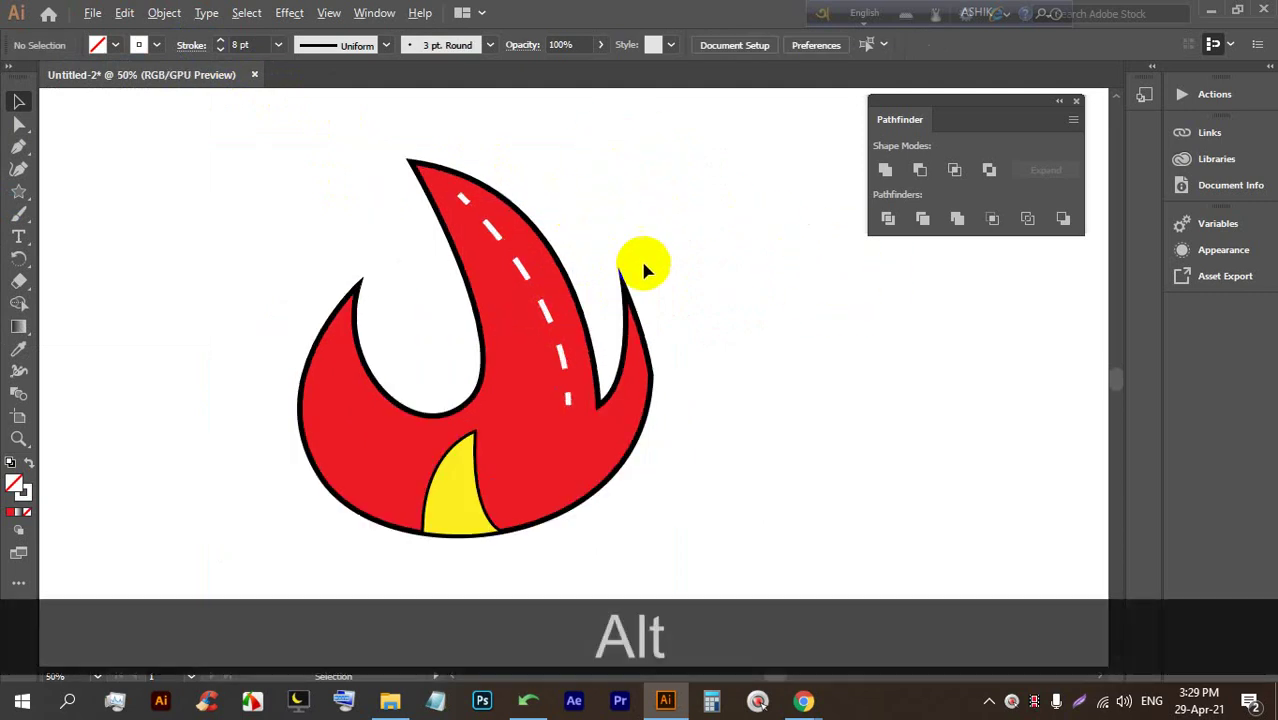
{"action": "left_click", "coordinate": [541, 311]}
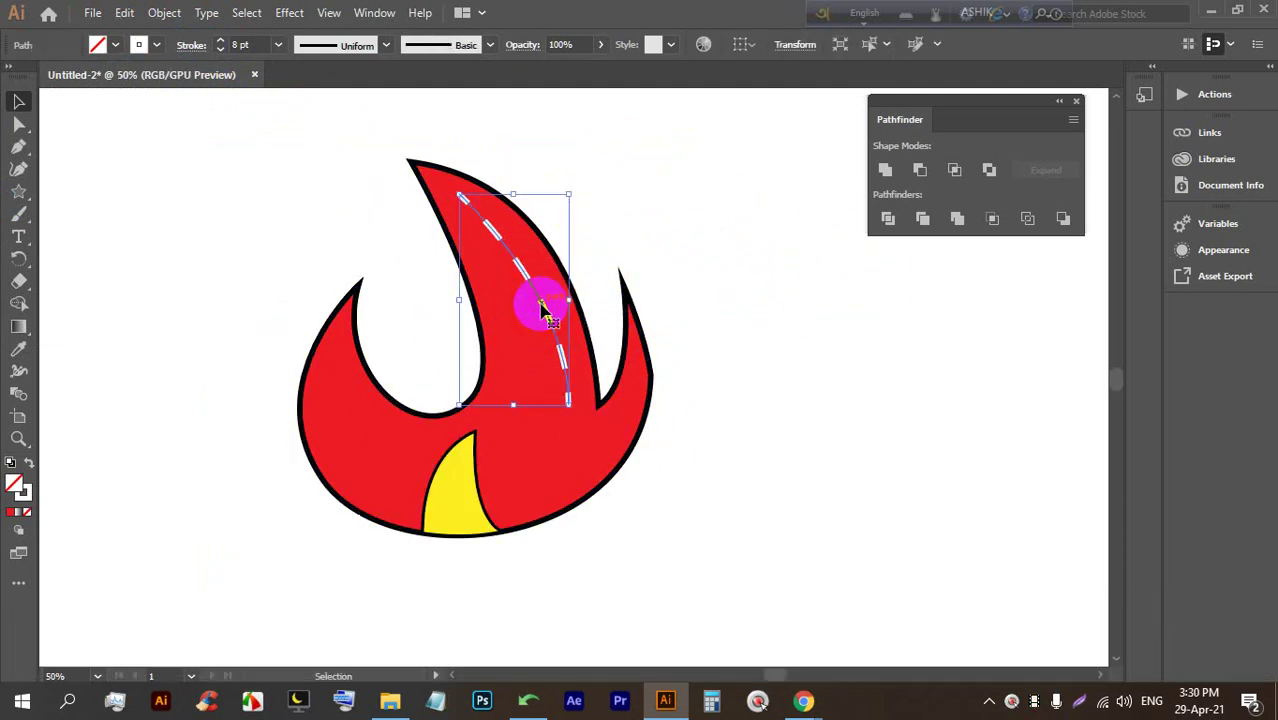
{"action": "left_click", "coordinate": [160, 45]}
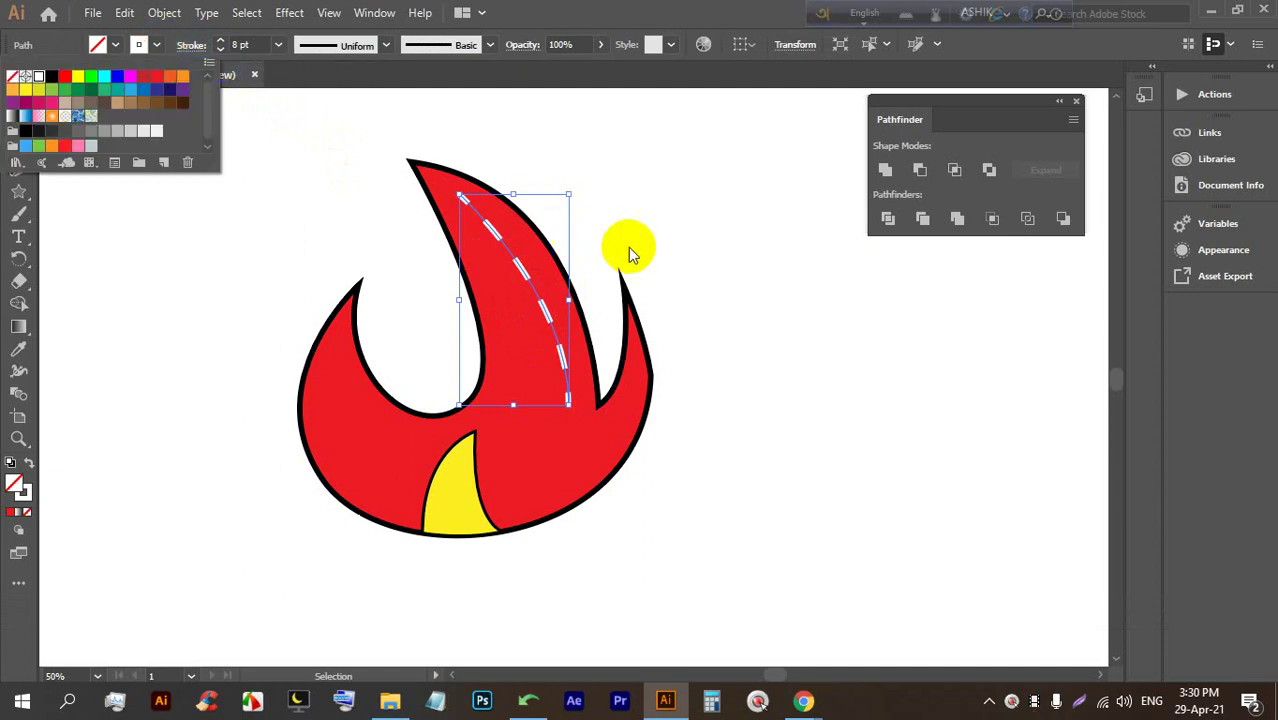
{"action": "left_click", "coordinate": [551, 277]}
{"action": "key", "text": "BackSpace"}
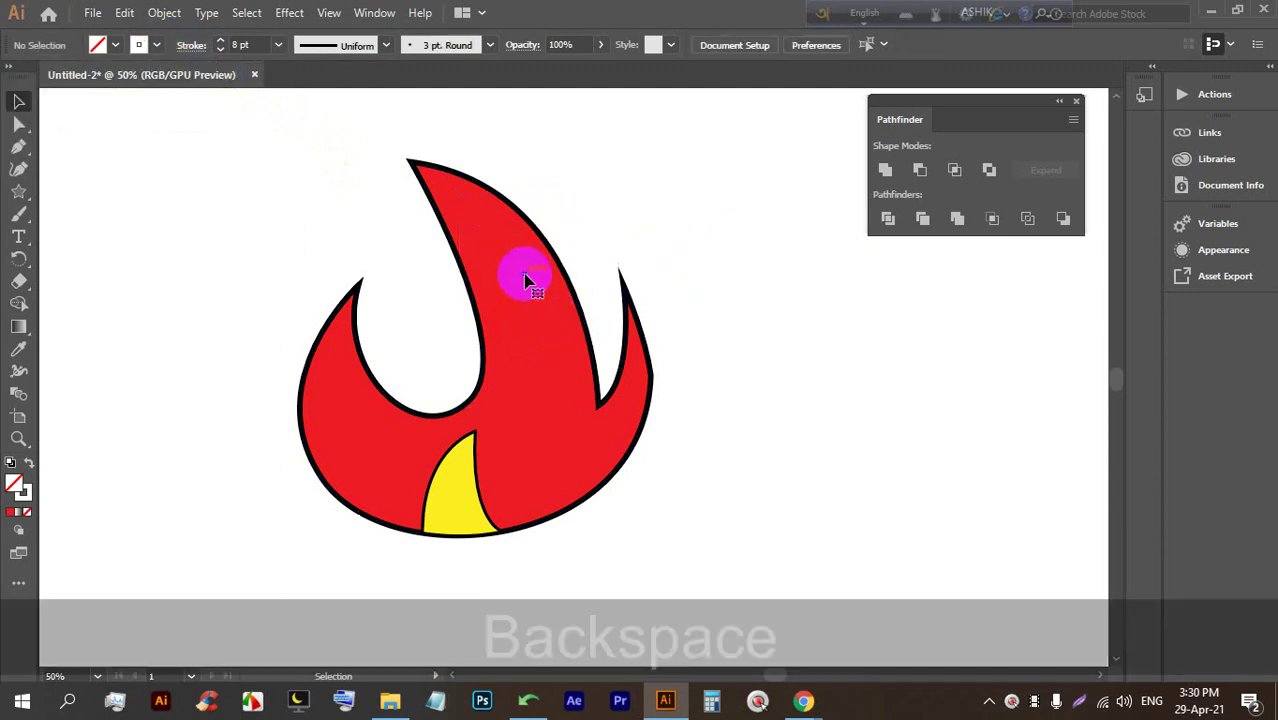
Draw a shorter curved highlight, about 93 px wide and 261 px tall, inside the central flame with the Pen tool and deselect it
{"action": "left_click", "coordinate": [22, 149]}
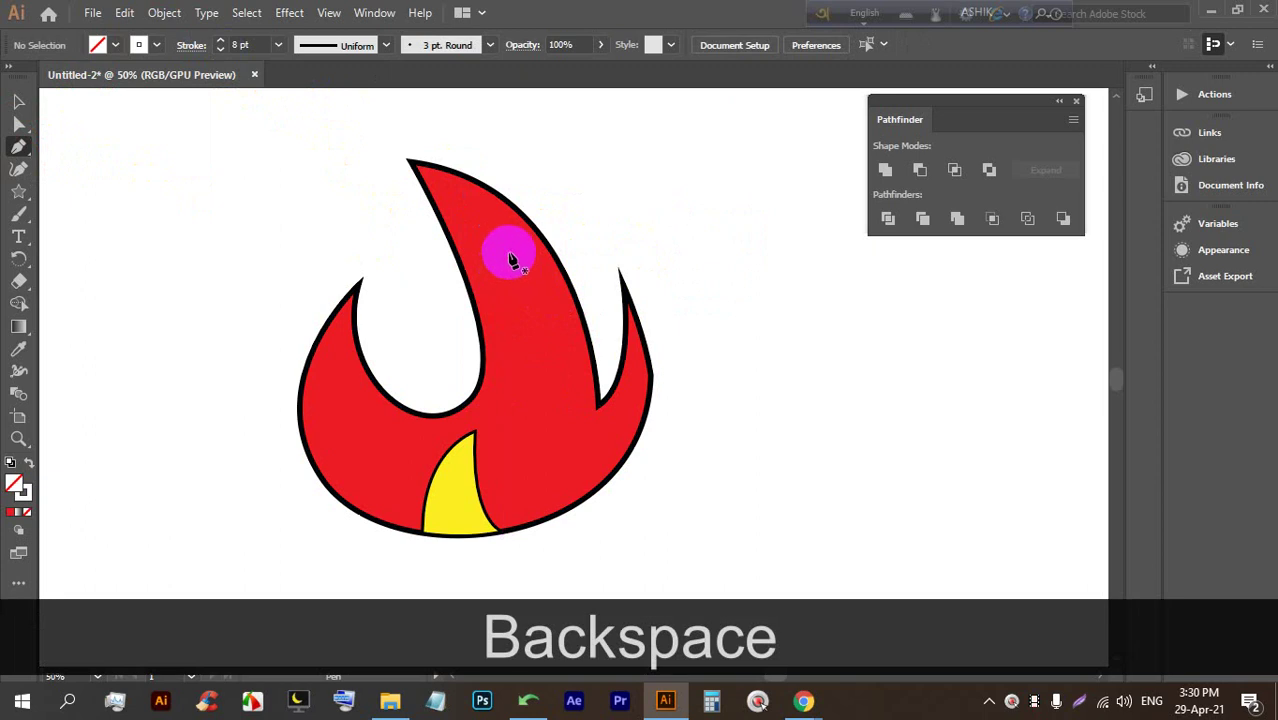
{"action": "left_click", "coordinate": [508, 245]}
{"action": "left_click_drag", "start_coordinate": [568, 410], "coordinate": [568, 378]}
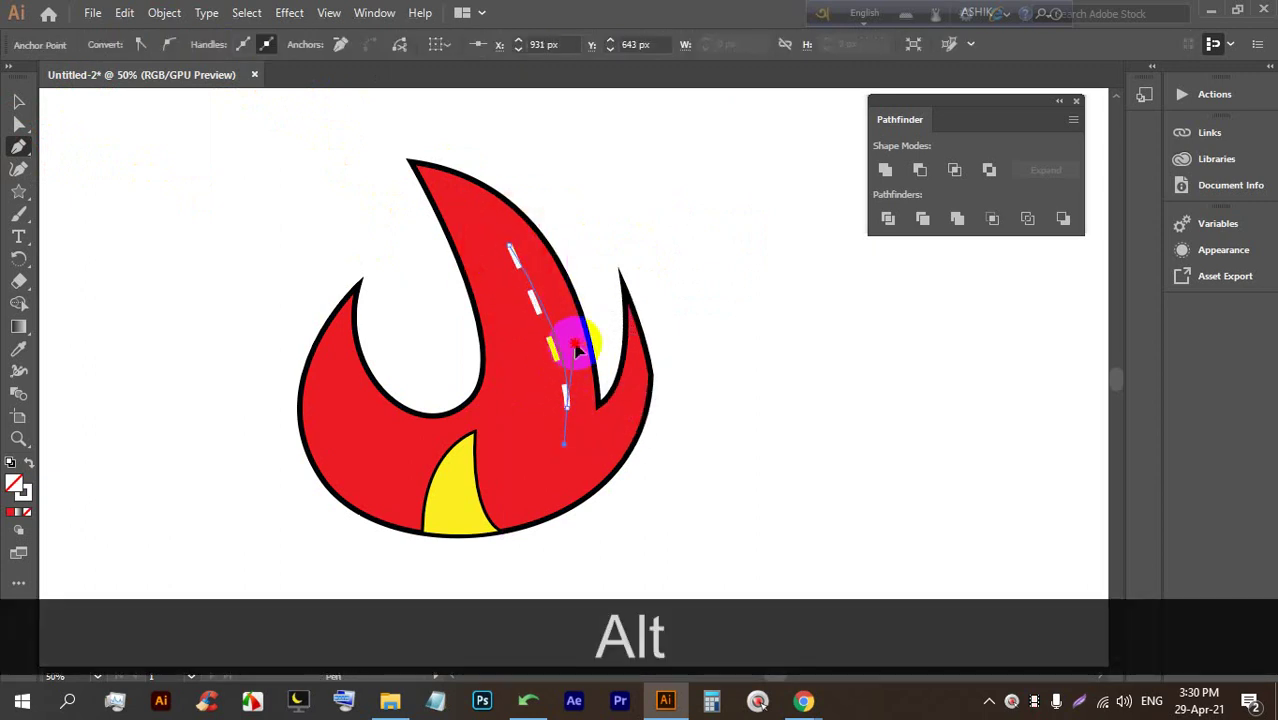
{"action": "mouse_move", "coordinate": [583, 335]}
{"action": "left_mouse_down"}
{"action": "mouse_move", "coordinate": [577, 325]}
{"action": "mouse_move", "coordinate": [571, 342]}
{"action": "left_mouse_up"}
{"action": "left_click", "coordinate": [18, 101]}
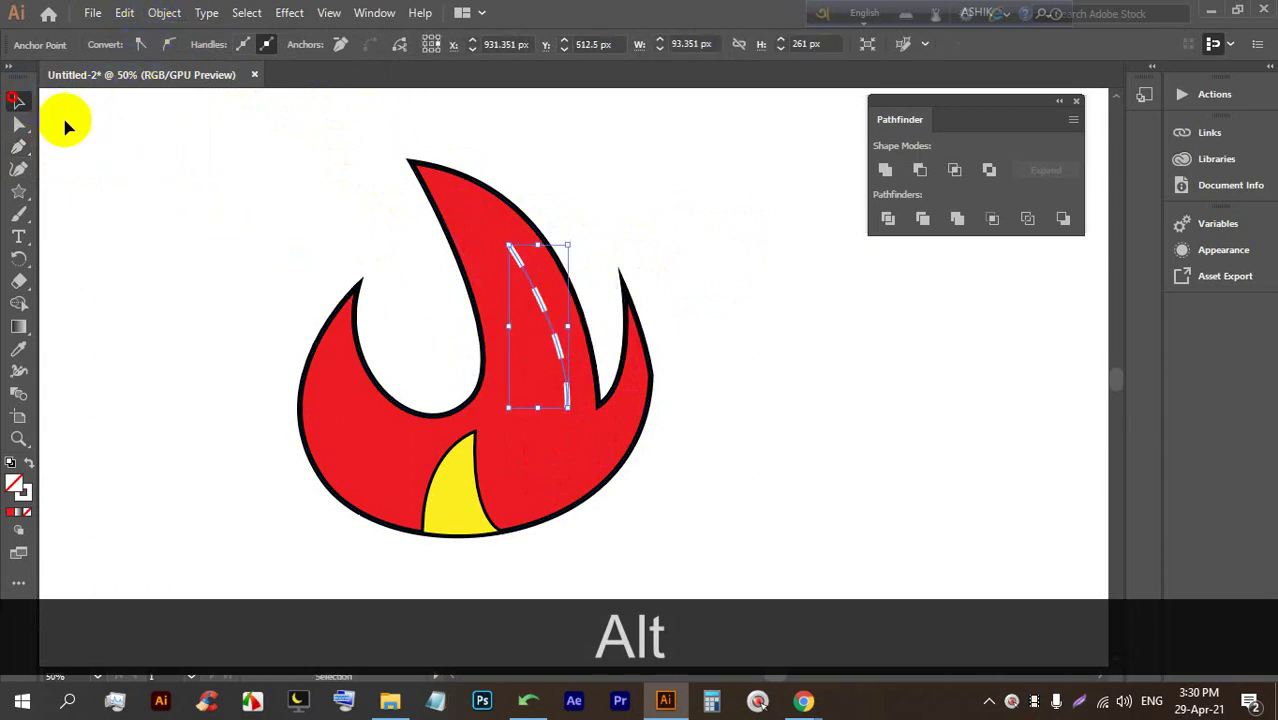
{"action": "left_click", "coordinate": [757, 293]}
Turn off the dashed line option for the shorter highlight so it has a solid stroke, and deselect it
{"action": "left_click", "coordinate": [545, 297]}
{"action": "left_click", "coordinate": [157, 45]}
{"action": "left_click", "coordinate": [188, 45]}
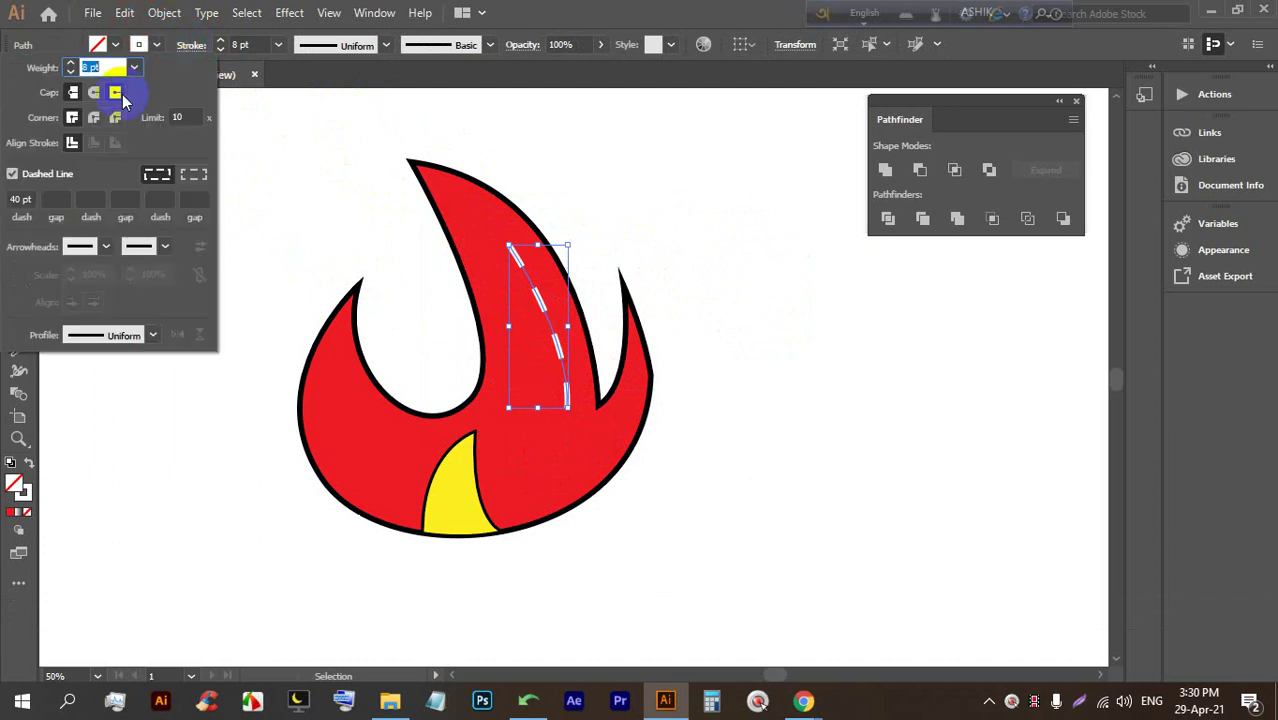
{"action": "left_click", "coordinate": [12, 175]}
{"action": "left_click", "coordinate": [645, 200]}
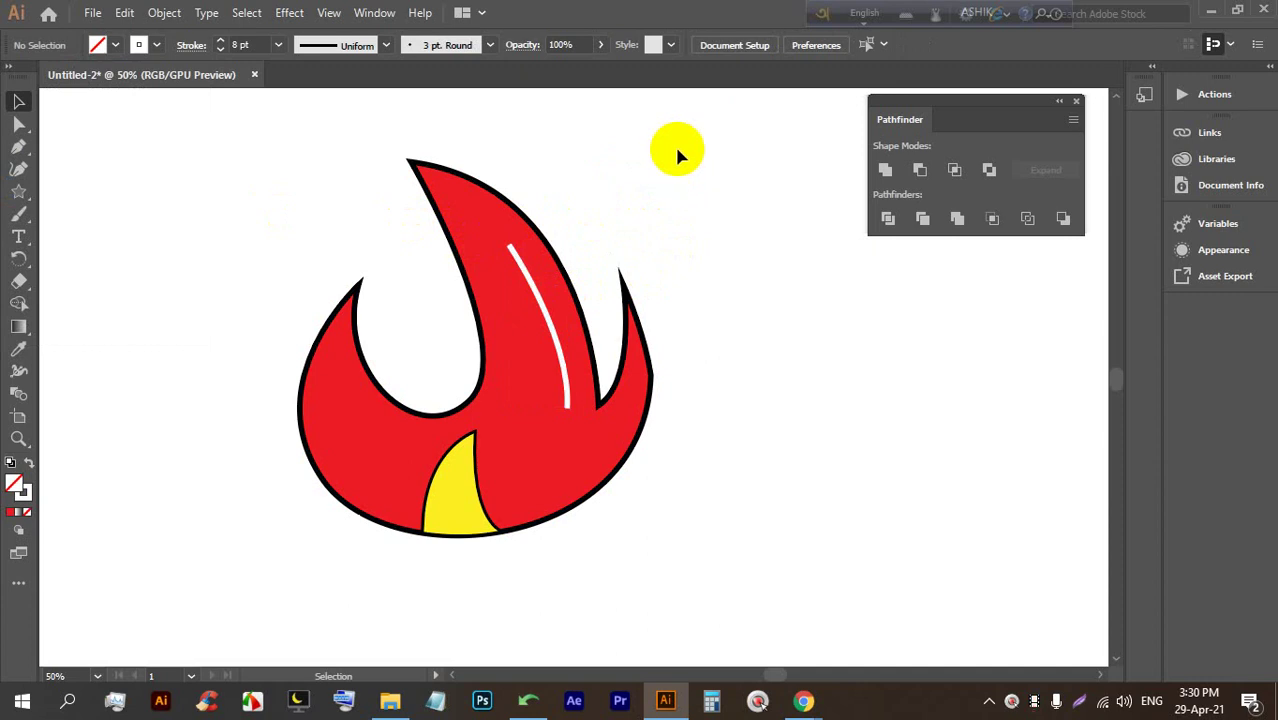
Draw a second short white curve, about 71 px by 77 px, above the highlight near the central flame's tip
{"action": "scroll", "coordinate": [612, 171], "scroll_direction": "up", "scroll_amount": 2, "text": "alt"}
{"action": "left_click", "coordinate": [19, 147]}
{"action": "left_click_drag", "start_coordinate": [395, 297], "coordinate": [52, 124]}
{"action": "left_click", "coordinate": [19, 101]}
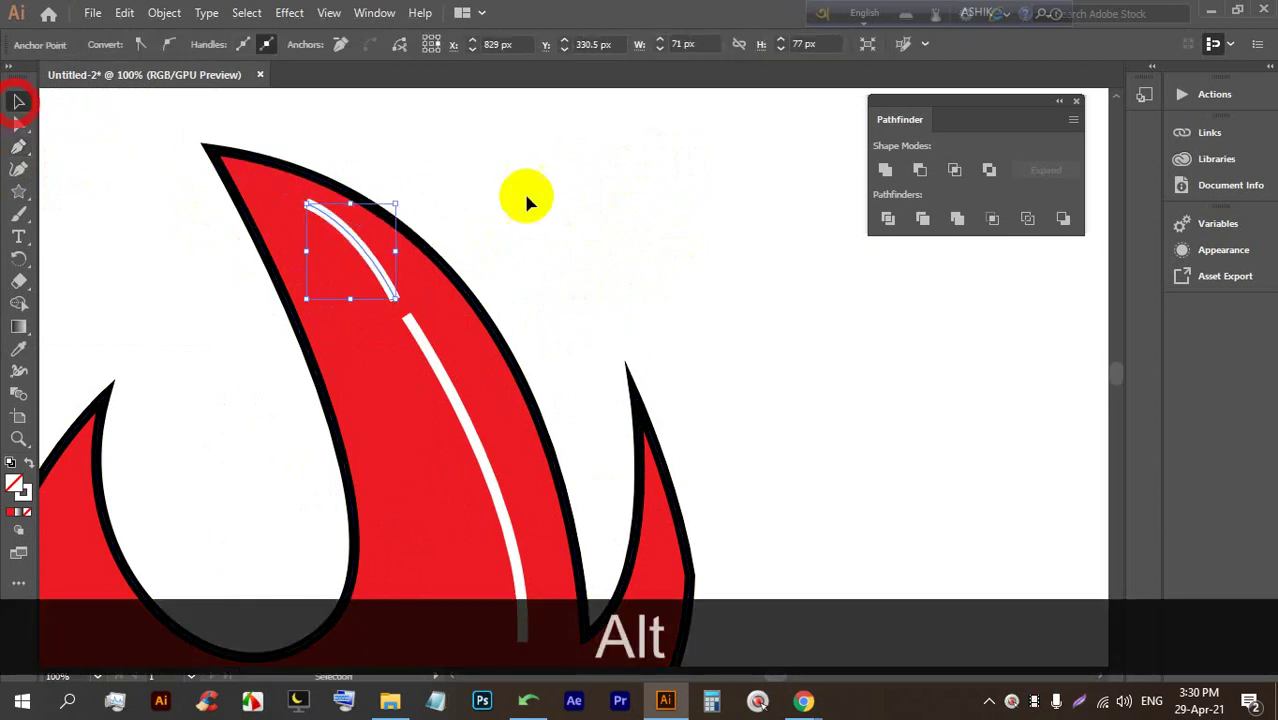
{"action": "left_click", "coordinate": [522, 194]}
{"action": "left_click", "coordinate": [376, 272]}
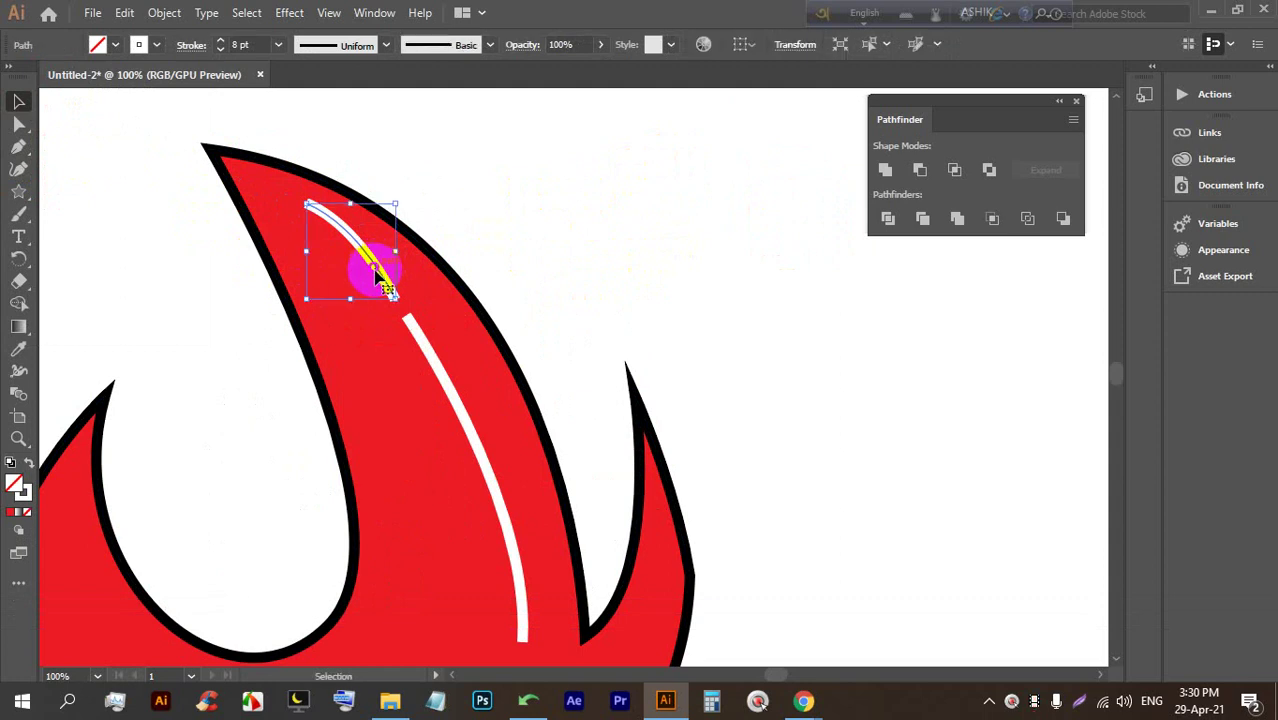
Delete the short white curve near the central flame's tip
{"action": "left_click", "coordinate": [564, 274]}
{"action": "scroll", "coordinate": [600, 280], "scroll_direction": "down", "scroll_amount": 4}
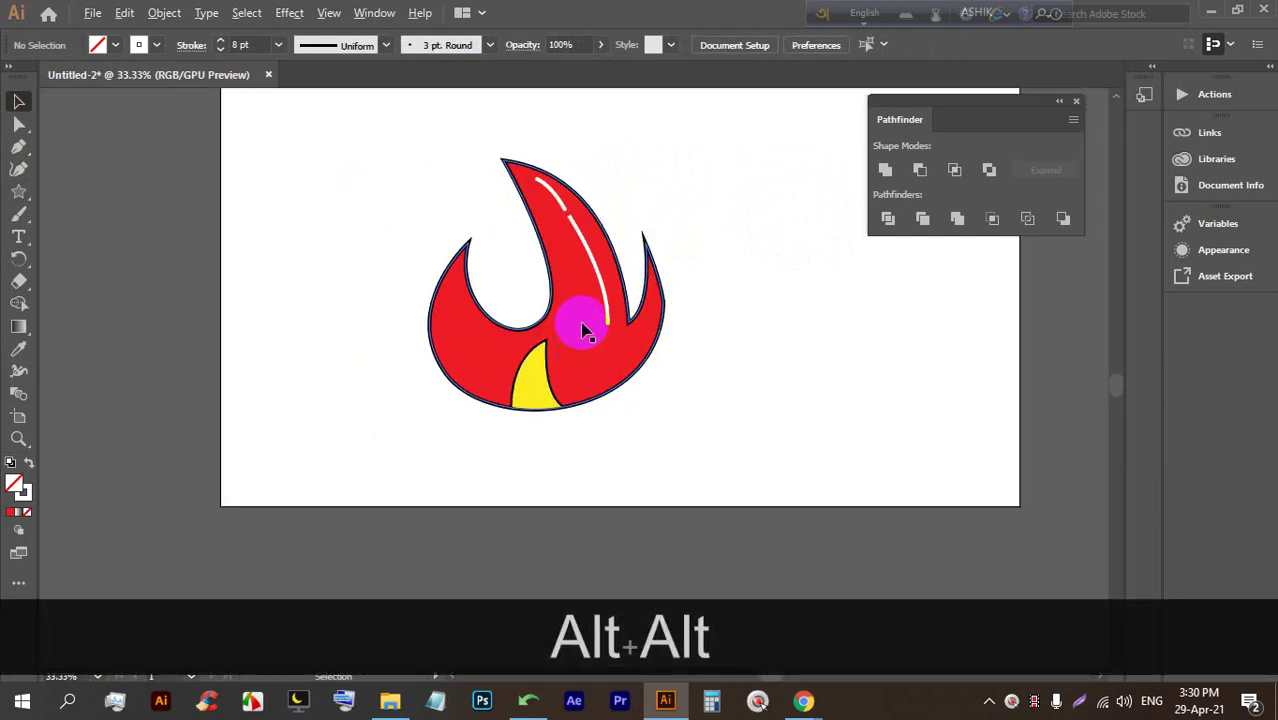
{"action": "left_click", "coordinate": [548, 202]}
{"action": "key", "text": "BackSpace"}
{"action": "left_click", "coordinate": [616, 222]}
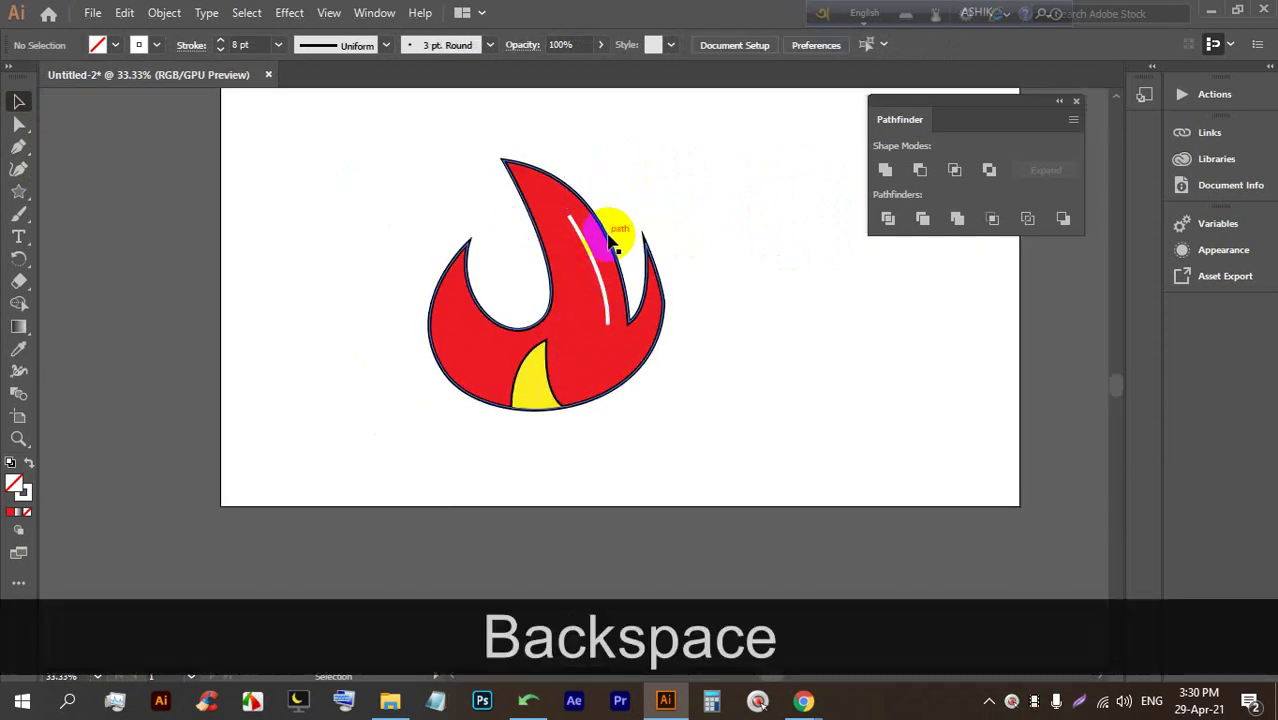
{"action": "left_click", "coordinate": [702, 178]}
Expand the central flame's white highlight stroke into a filled shape and deselect it
{"action": "scroll", "coordinate": [522, 380], "scroll_direction": "up", "scroll_amount": 1}
{"action": "left_click", "coordinate": [646, 230]}
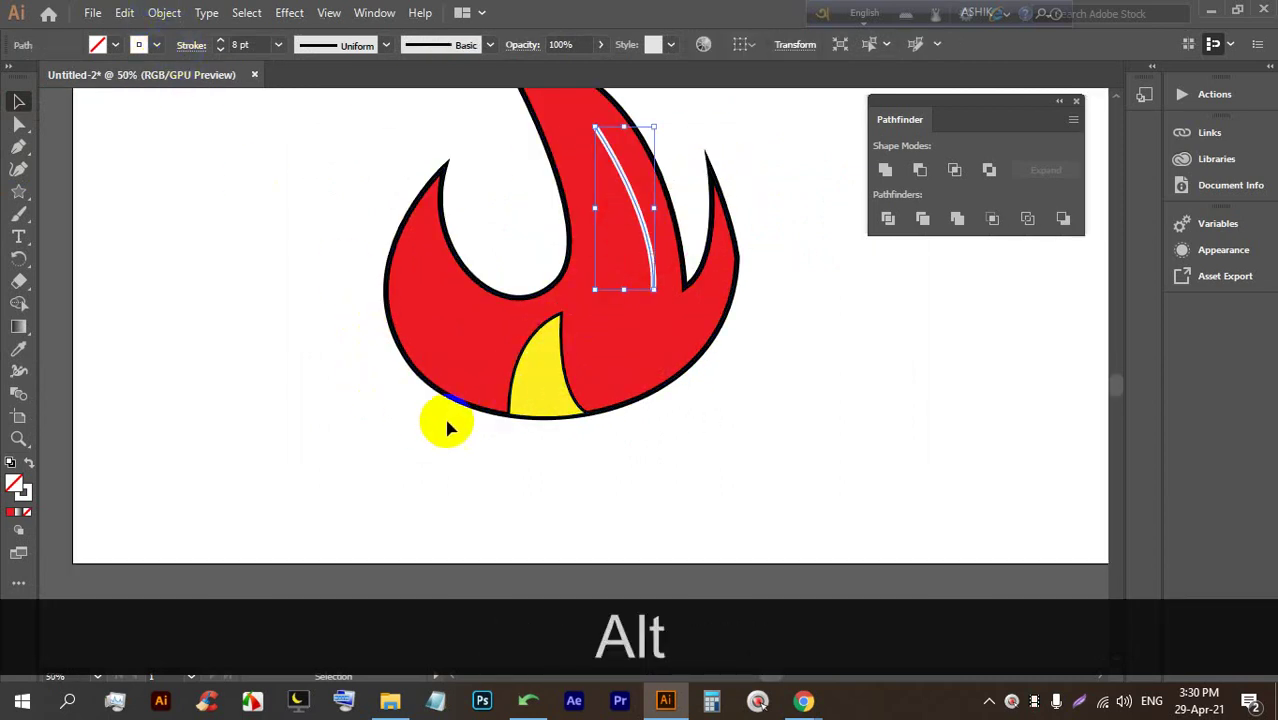
{"action": "scroll", "coordinate": [485, 355], "scroll_direction": "up", "scroll_amount": 2}
{"action": "scroll", "coordinate": [171, 251], "scroll_direction": "up", "scroll_amount": 3}
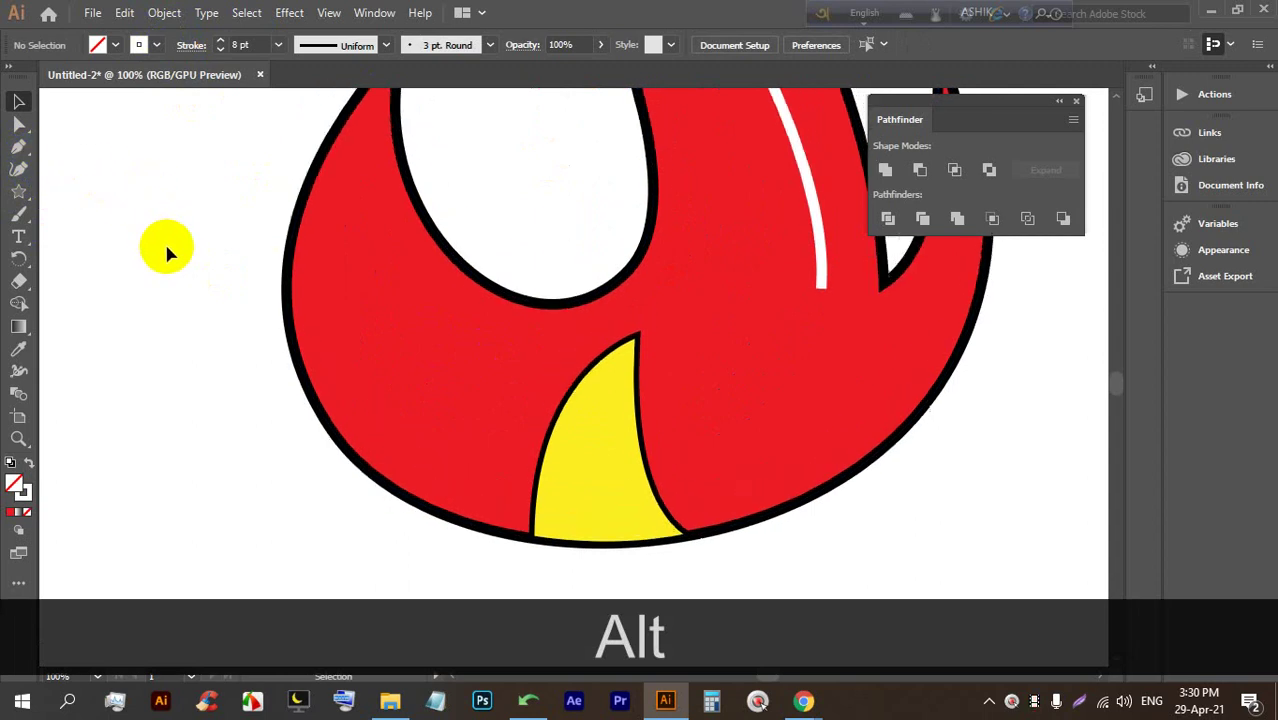
{"action": "left_click_drag", "start_coordinate": [750, 262], "coordinate": [374, 414]}
{"action": "scroll", "coordinate": [400, 362], "scroll_direction": "up", "scroll_amount": 1}
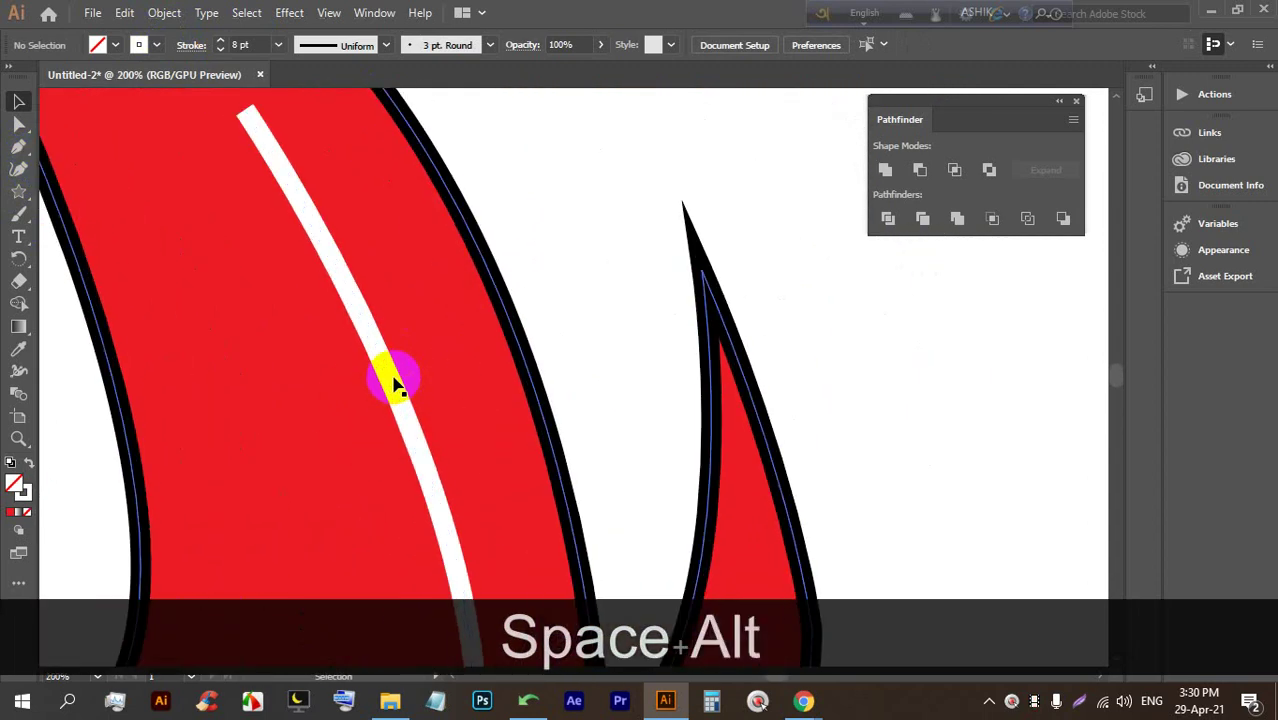
{"action": "scroll", "coordinate": [395, 368], "scroll_direction": "down", "scroll_amount": 3}
{"action": "left_click", "coordinate": [410, 350]}
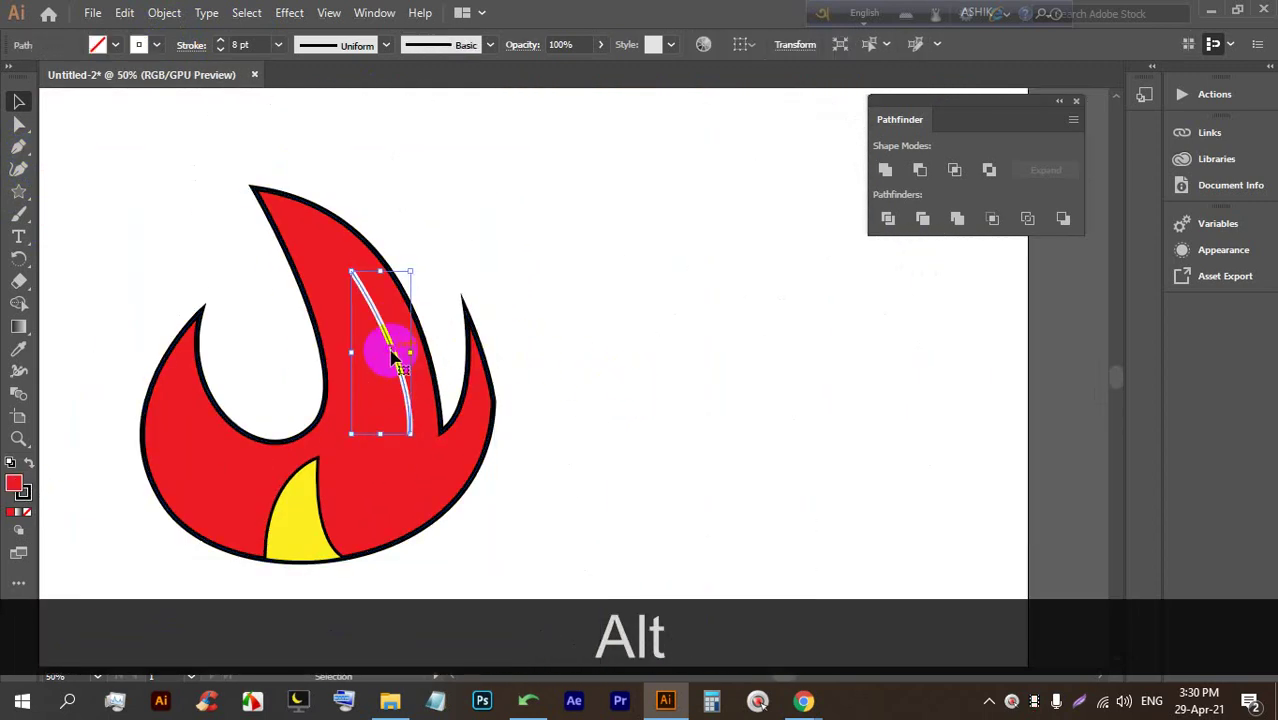
{"action": "left_click", "coordinate": [164, 12]}
{"action": "left_click", "coordinate": [224, 207]}
{"action": "left_click", "coordinate": [593, 452]}
{"action": "left_click", "coordinate": [585, 429]}
Round the ends of the central flame's expanded highlight with a 4 px corner radius and deselect it
{"action": "scroll", "coordinate": [378, 348], "scroll_direction": "up", "scroll_amount": 2}
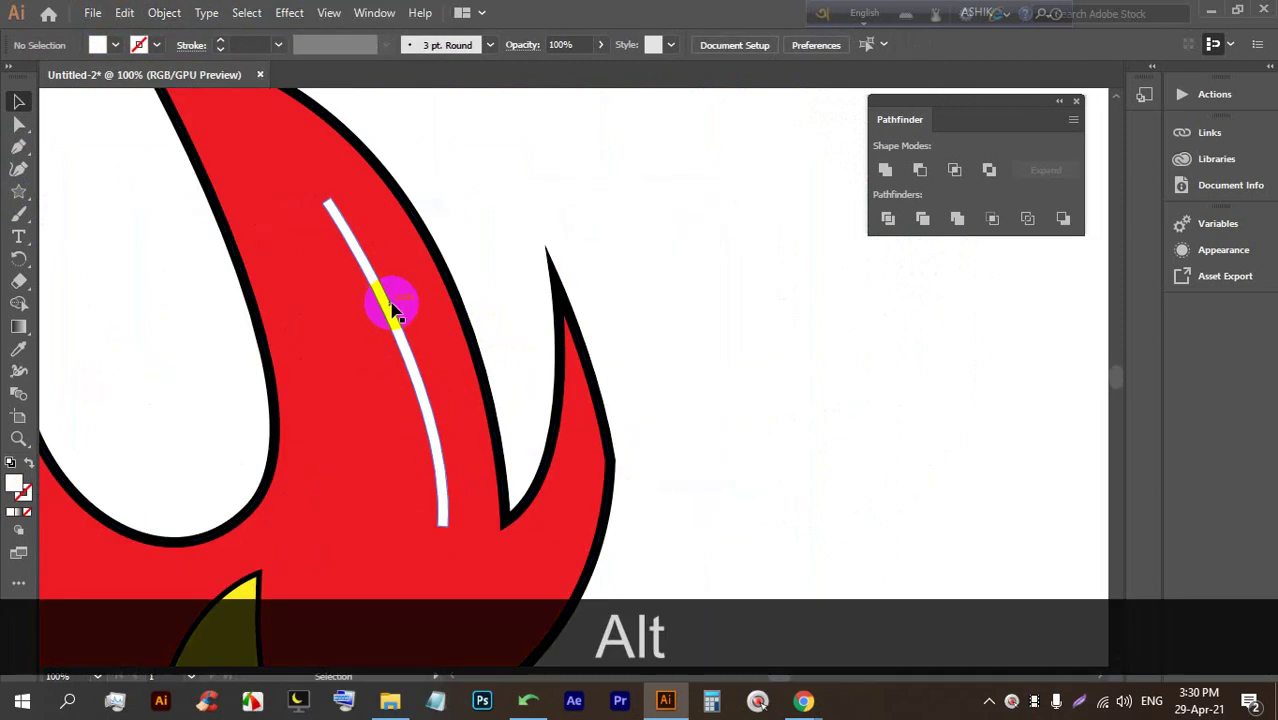
{"action": "left_click", "coordinate": [362, 243]}
{"action": "scroll", "coordinate": [345, 225], "scroll_direction": "up", "scroll_amount": 2}
{"action": "left_click", "coordinate": [22, 125]}
{"action": "scroll", "coordinate": [285, 205], "scroll_direction": "up", "scroll_amount": 2}
{"action": "left_click", "coordinate": [396, 182]}
{"action": "left_click_drag", "start_coordinate": [392, 176], "coordinate": [414, 243]}
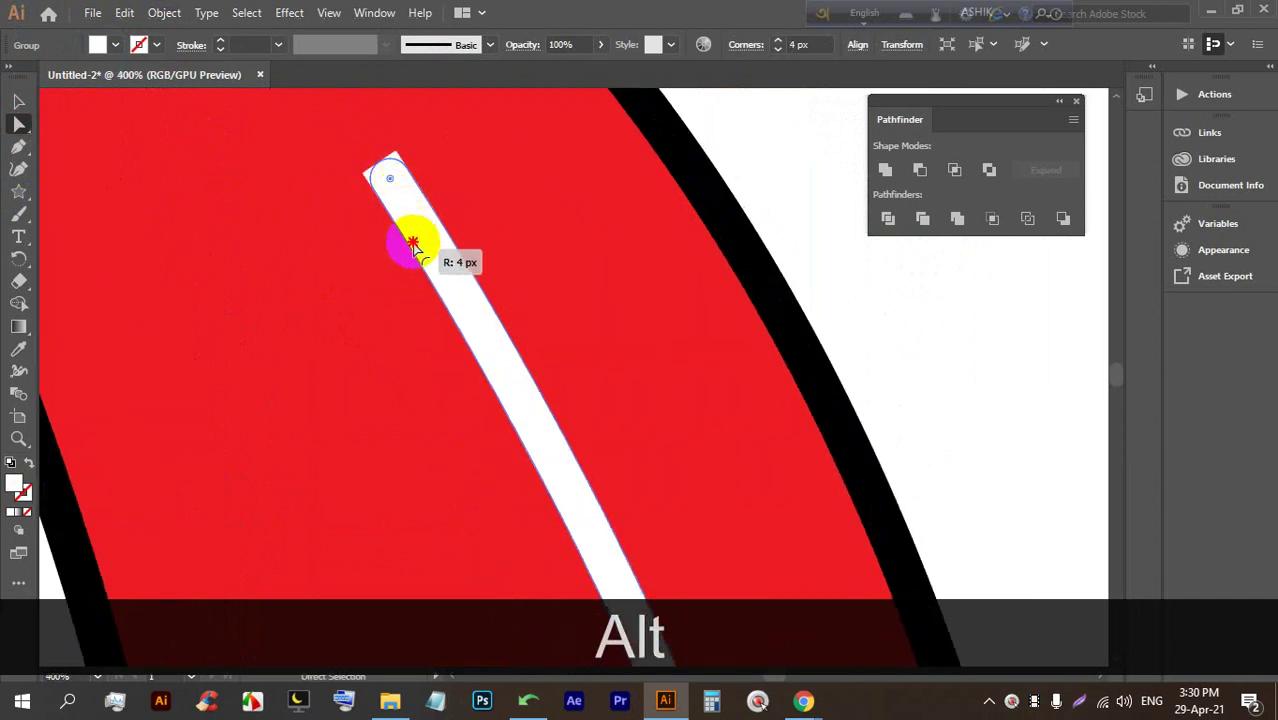
{"action": "scroll", "coordinate": [414, 243], "scroll_direction": "down", "scroll_amount": 4}
{"action": "left_click", "coordinate": [566, 190]}
{"action": "scroll", "coordinate": [566, 190], "scroll_direction": "down", "scroll_amount": 2}
{"action": "left_click", "coordinate": [733, 271]}
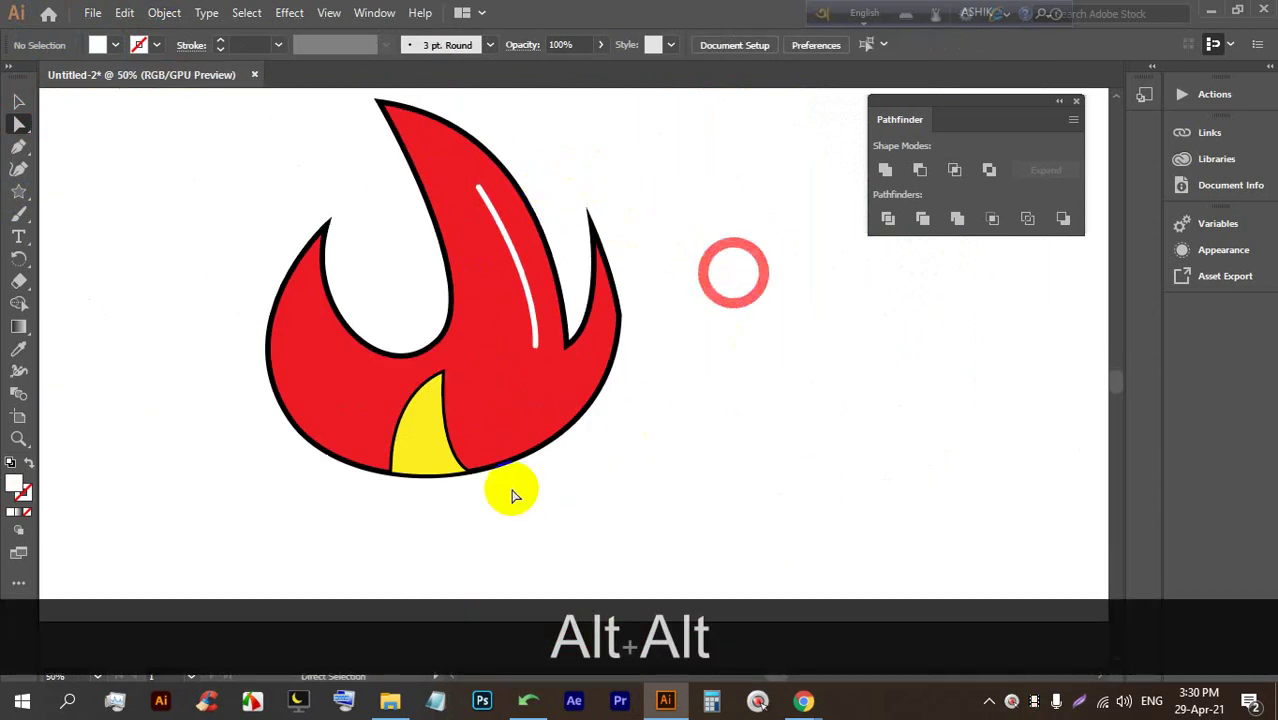
Draw a curved highlight path along the outer edge of the left flame with the Pen tool and deselect it
{"action": "scroll", "coordinate": [262, 414], "scroll_direction": "up", "scroll_amount": 1}
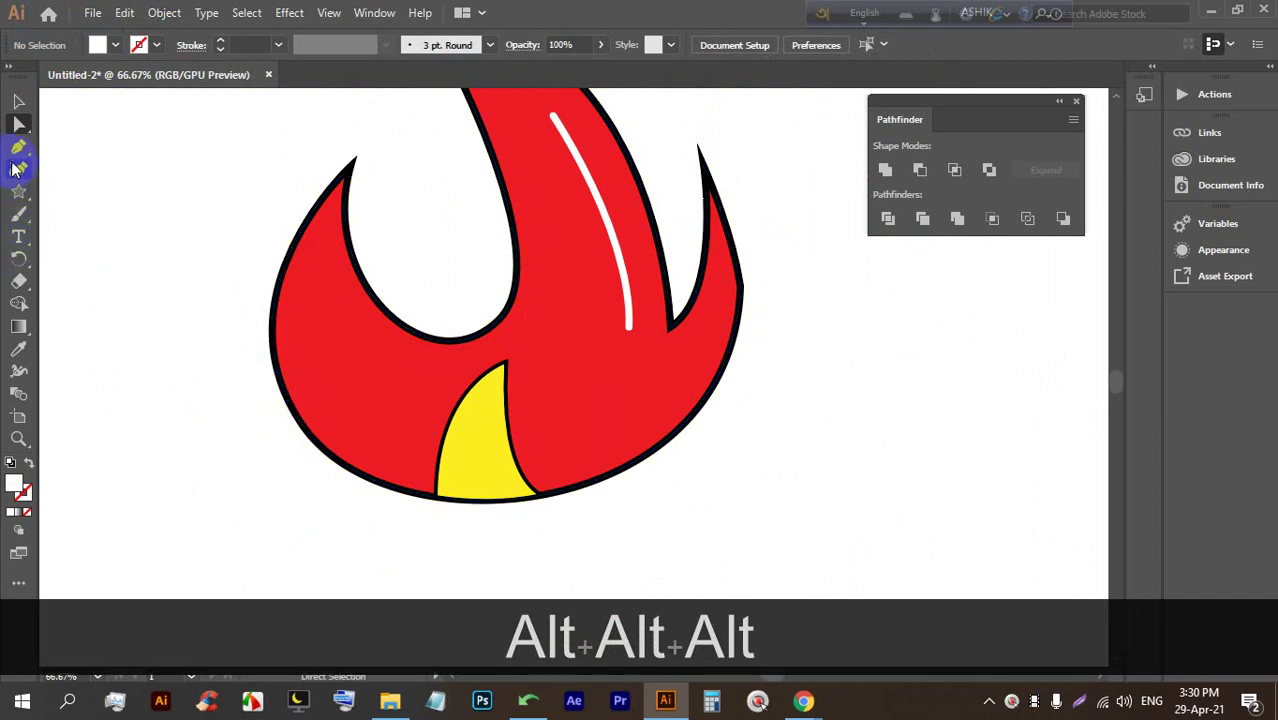
{"action": "left_click", "coordinate": [18, 147]}
{"action": "left_click", "coordinate": [299, 340]}
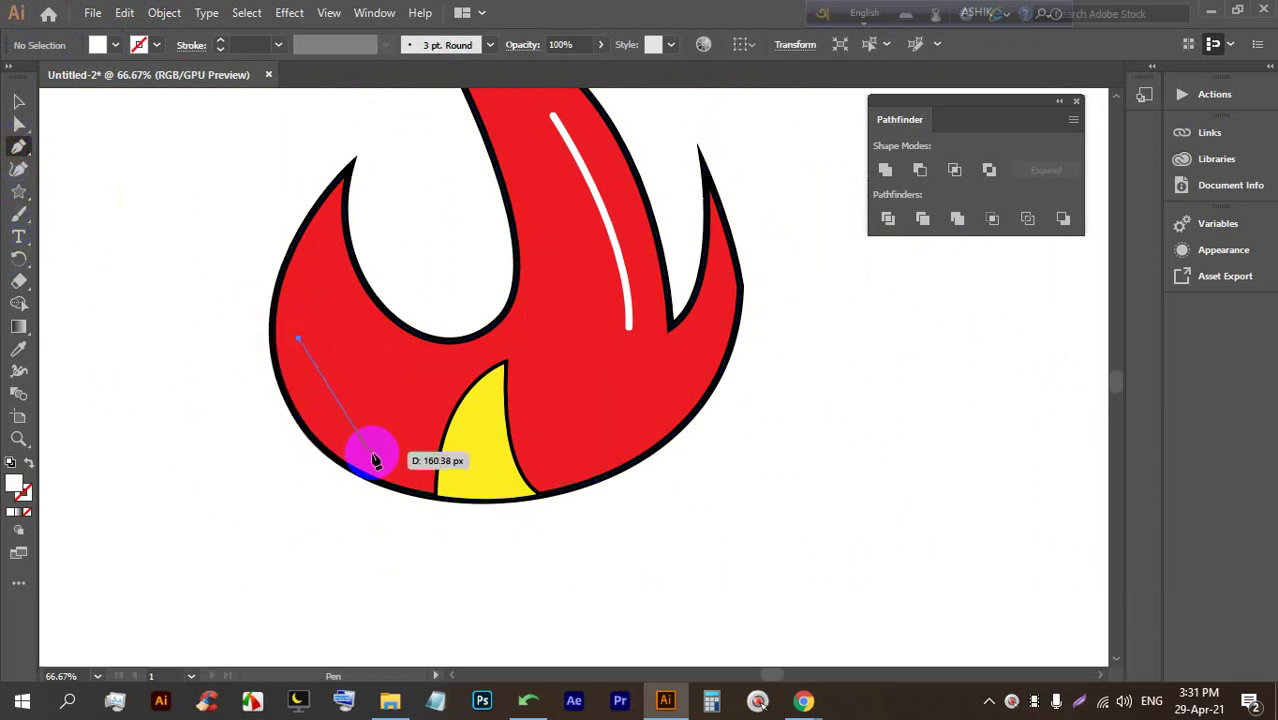
{"action": "left_click_drag", "start_coordinate": [385, 462], "coordinate": [318, 428]}
{"action": "key", "text": "alt"}
{"action": "left_click", "coordinate": [16, 101]}
{"action": "left_click", "coordinate": [137, 243]}
{"action": "left_click", "coordinate": [333, 388]}
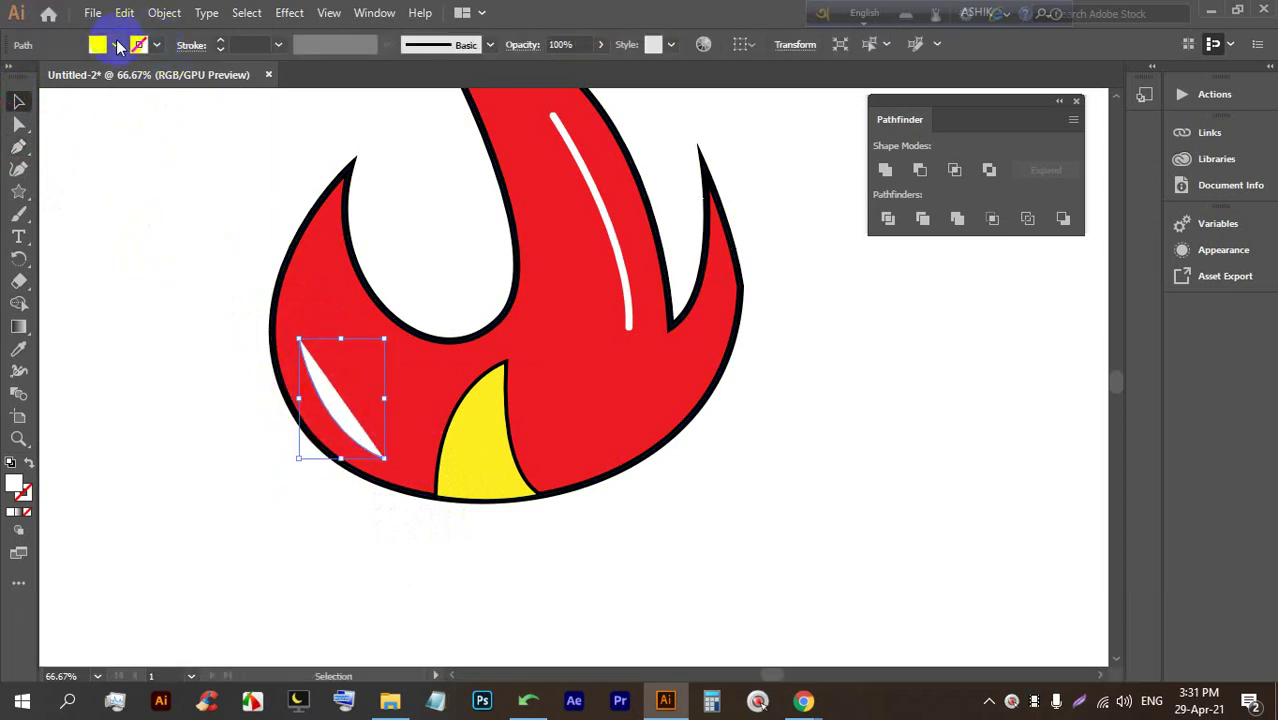
{"action": "left_click", "coordinate": [194, 385]}
Remove the left flame highlight's fill and give it a white 8 pt stroke
{"action": "scroll", "coordinate": [251, 414], "scroll_direction": "down", "scroll_amount": 1}
{"action": "scroll", "coordinate": [220, 357], "scroll_direction": "up", "scroll_amount": 2}
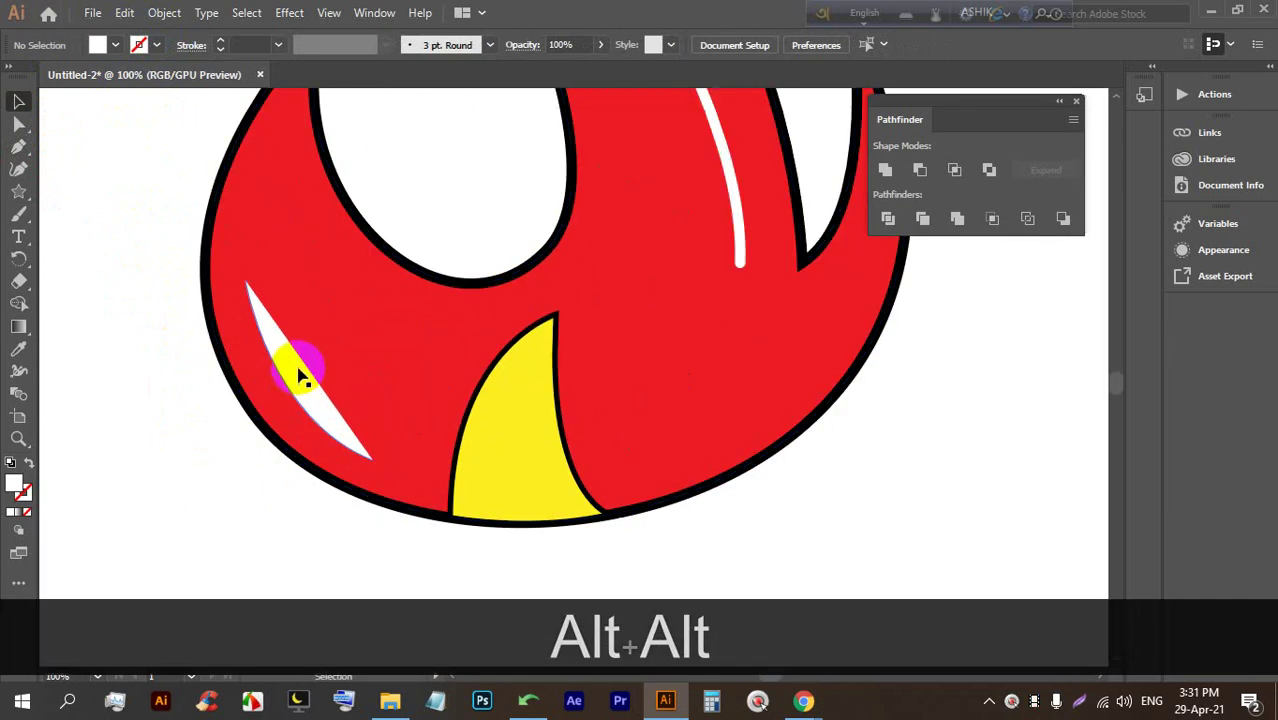
{"action": "left_click", "coordinate": [300, 375]}
{"action": "left_click", "coordinate": [108, 45]}
{"action": "left_click", "coordinate": [11, 77]}
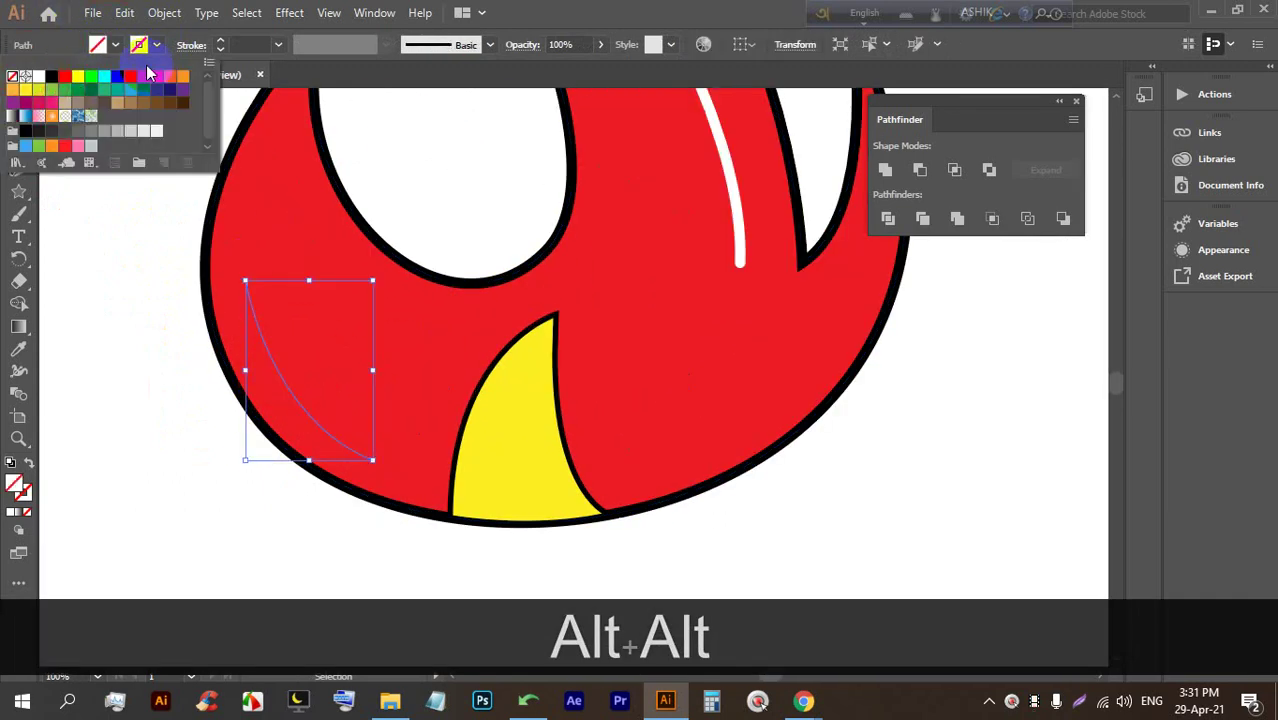
{"action": "left_click", "coordinate": [222, 46]}
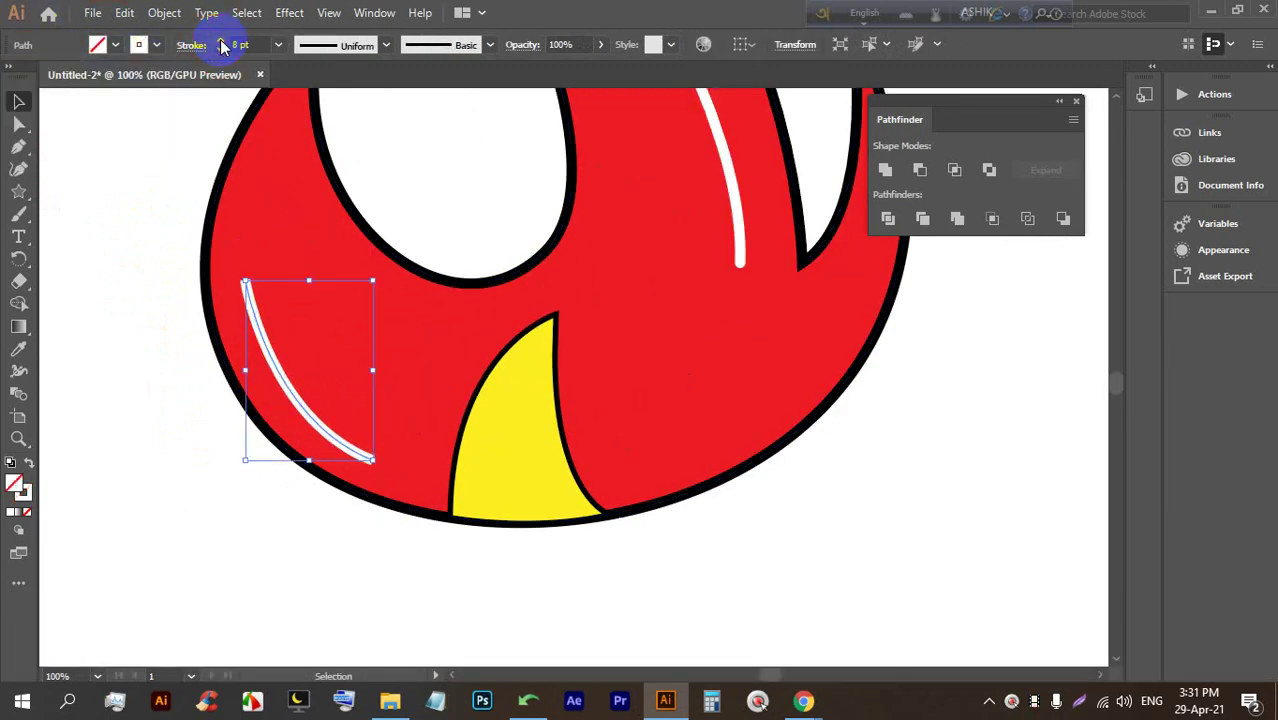
Expand the left flame highlight's stroke into a filled shape
{"action": "left_click", "coordinate": [166, 13]}
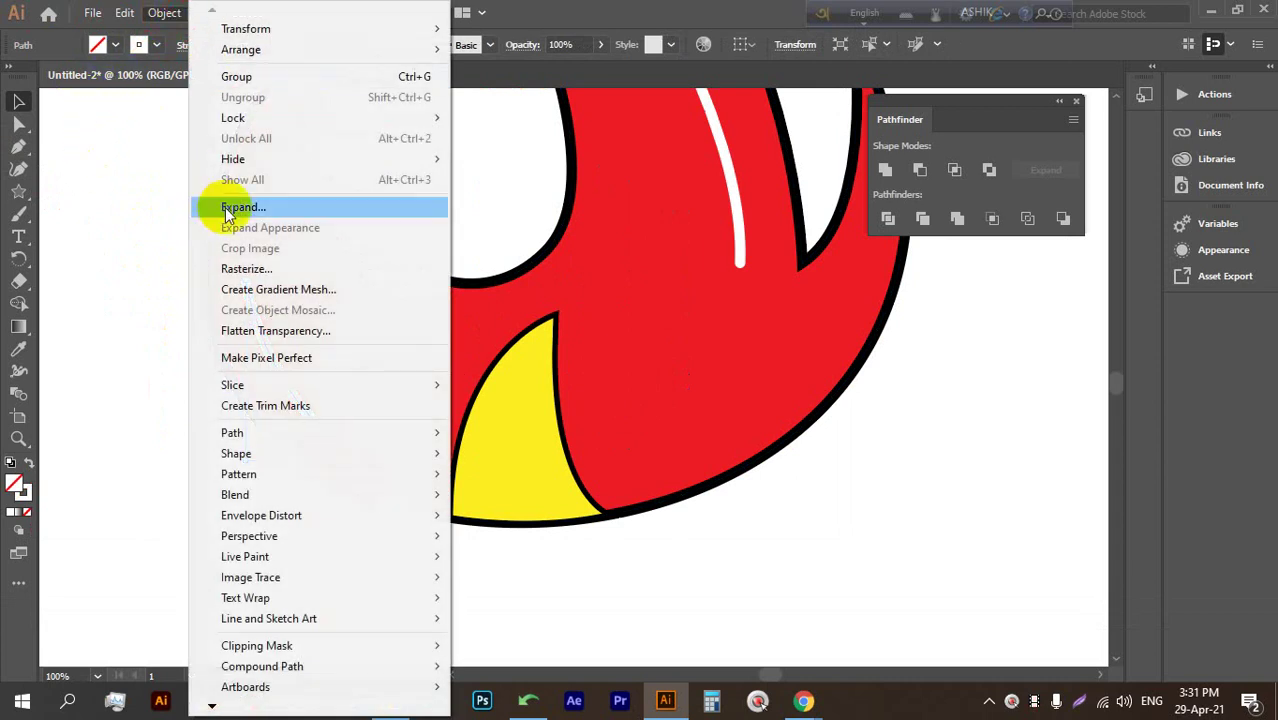
{"action": "left_click", "coordinate": [215, 203]}
{"action": "left_click", "coordinate": [595, 457]}
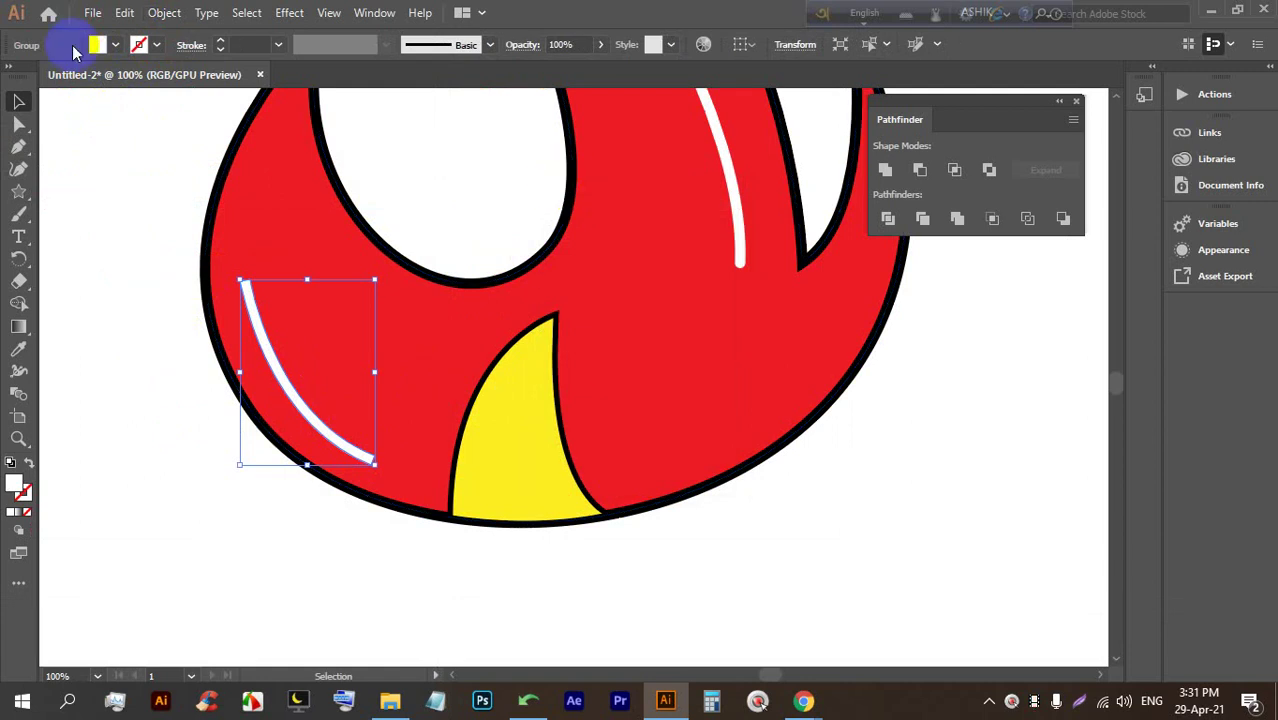
Round the ends of the left flame's expanded highlight with a 4 px corner radius and deselect it
{"action": "left_click", "coordinate": [83, 178]}
{"action": "left_click", "coordinate": [250, 298]}
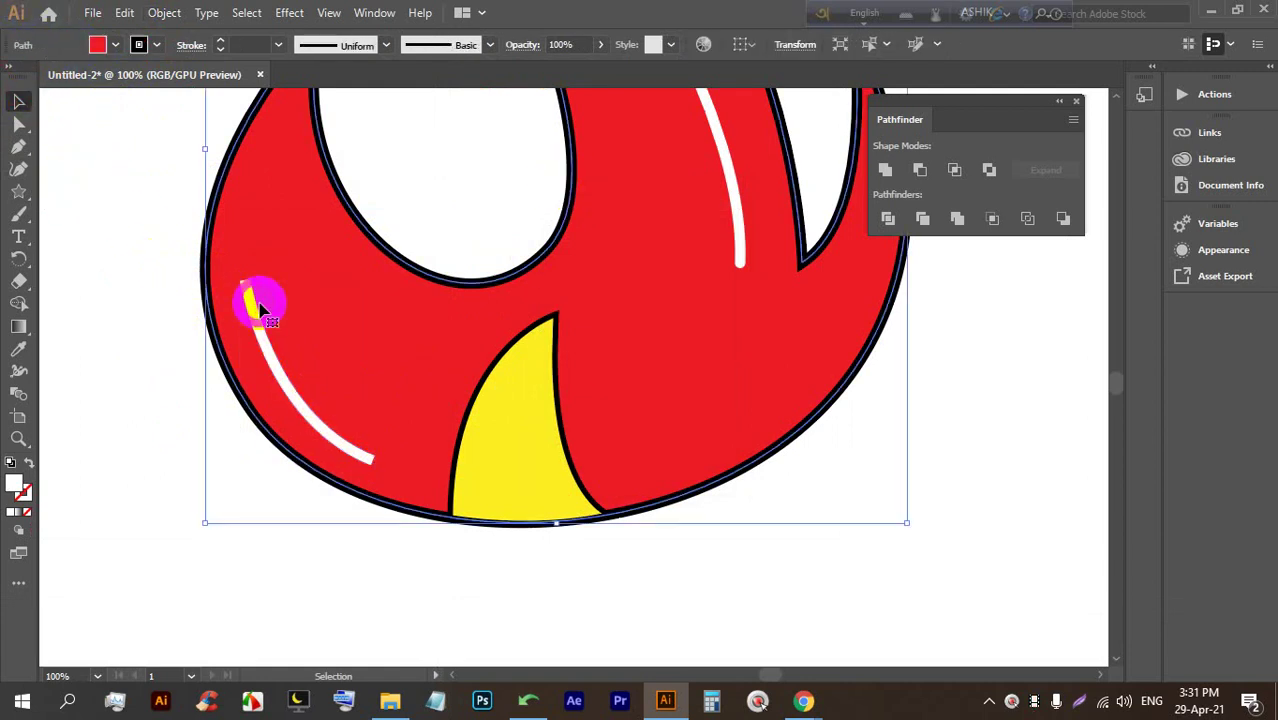
{"action": "left_click", "coordinate": [171, 285]}
{"action": "left_click", "coordinate": [256, 311]}
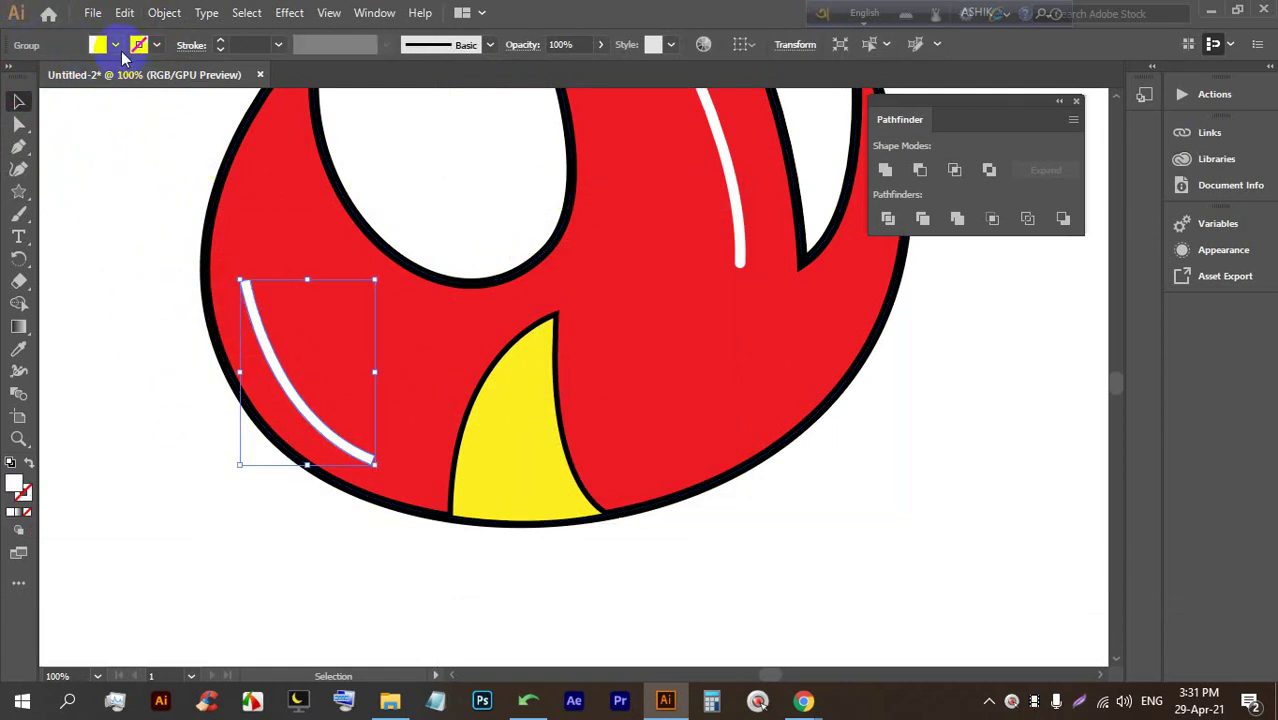
{"action": "left_click", "coordinate": [19, 124]}
{"action": "scroll", "coordinate": [276, 330], "scroll_direction": "up", "scroll_amount": 4}
{"action": "left_click", "coordinate": [177, 187]}
{"action": "scroll", "coordinate": [187, 183], "scroll_direction": "up", "scroll_amount": 4}
{"action": "left_click_drag", "start_coordinate": [221, 143], "coordinate": [194, 277]}
{"action": "scroll", "coordinate": [194, 277], "scroll_direction": "down", "scroll_amount": 6}
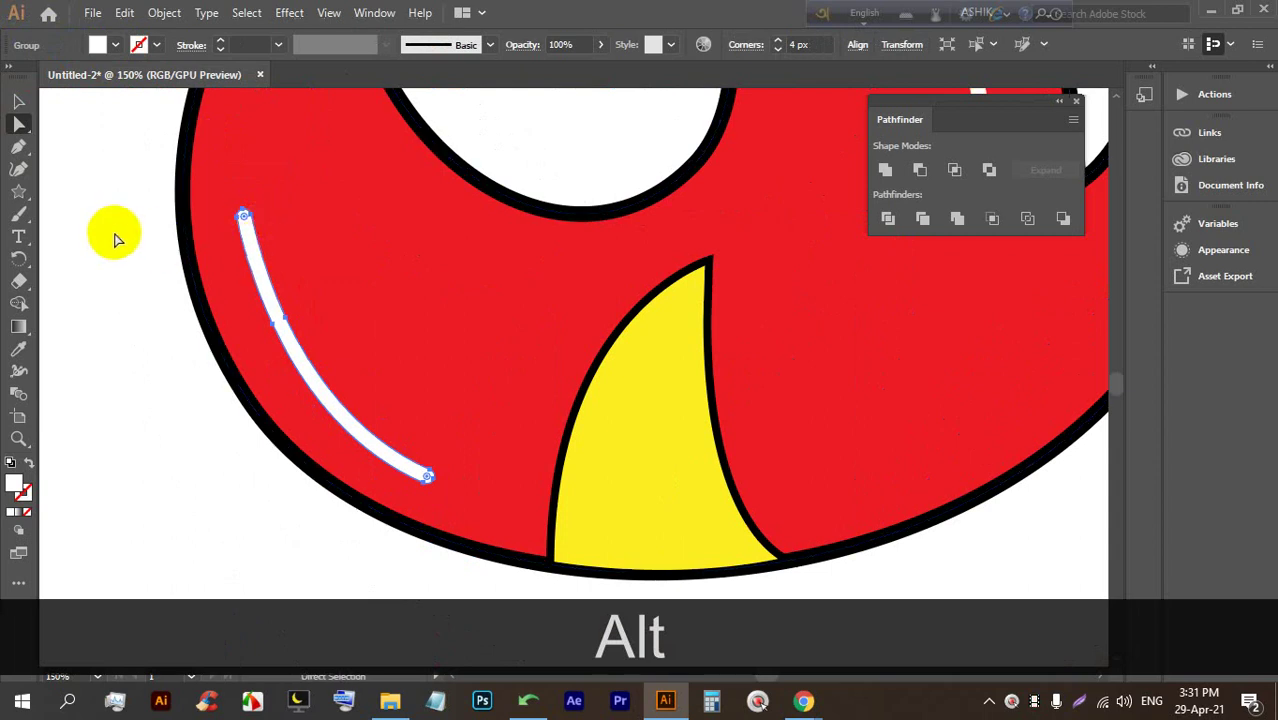
{"action": "scroll", "coordinate": [243, 234], "scroll_direction": "down", "scroll_amount": 8}
Round the angular corner on the outer edge of the right flame into a smooth curve
{"action": "scroll", "coordinate": [277, 257], "scroll_direction": "up", "scroll_amount": 4}
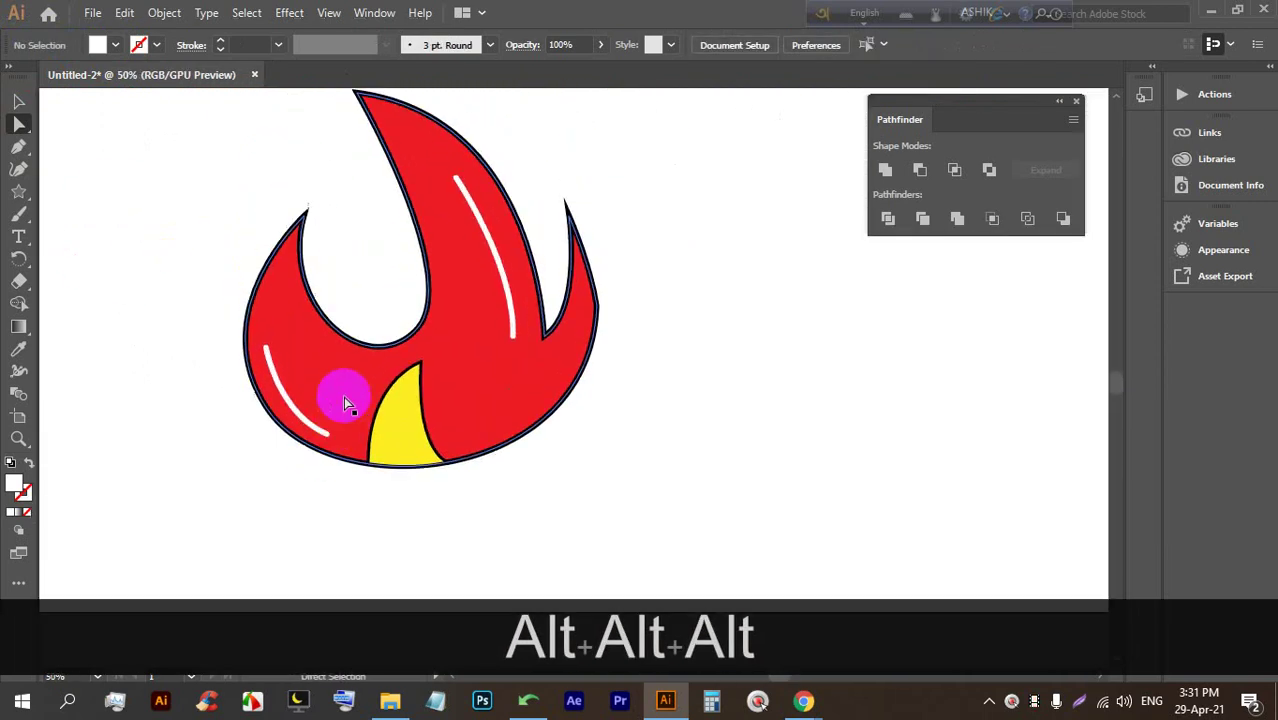
{"action": "scroll", "coordinate": [343, 396], "scroll_direction": "up", "scroll_amount": 1}
{"action": "scroll", "coordinate": [584, 369], "scroll_direction": "up", "scroll_amount": 3}
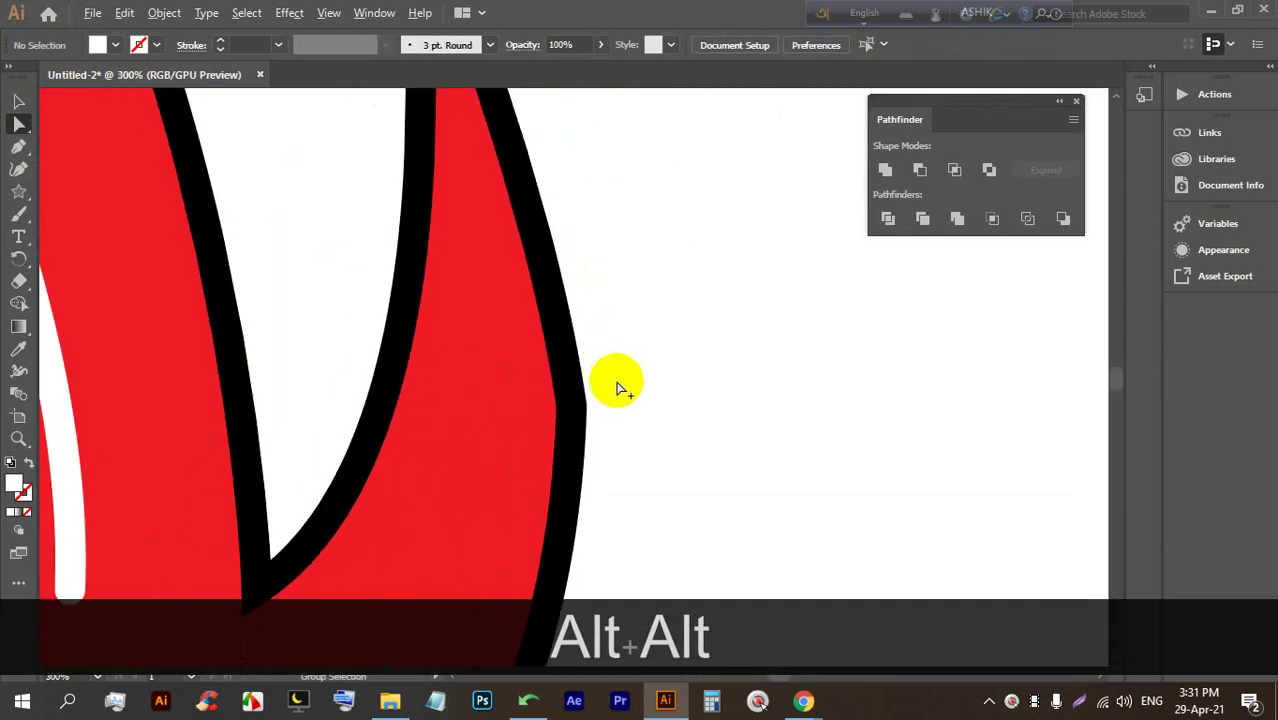
{"action": "left_click", "coordinate": [476, 403]}
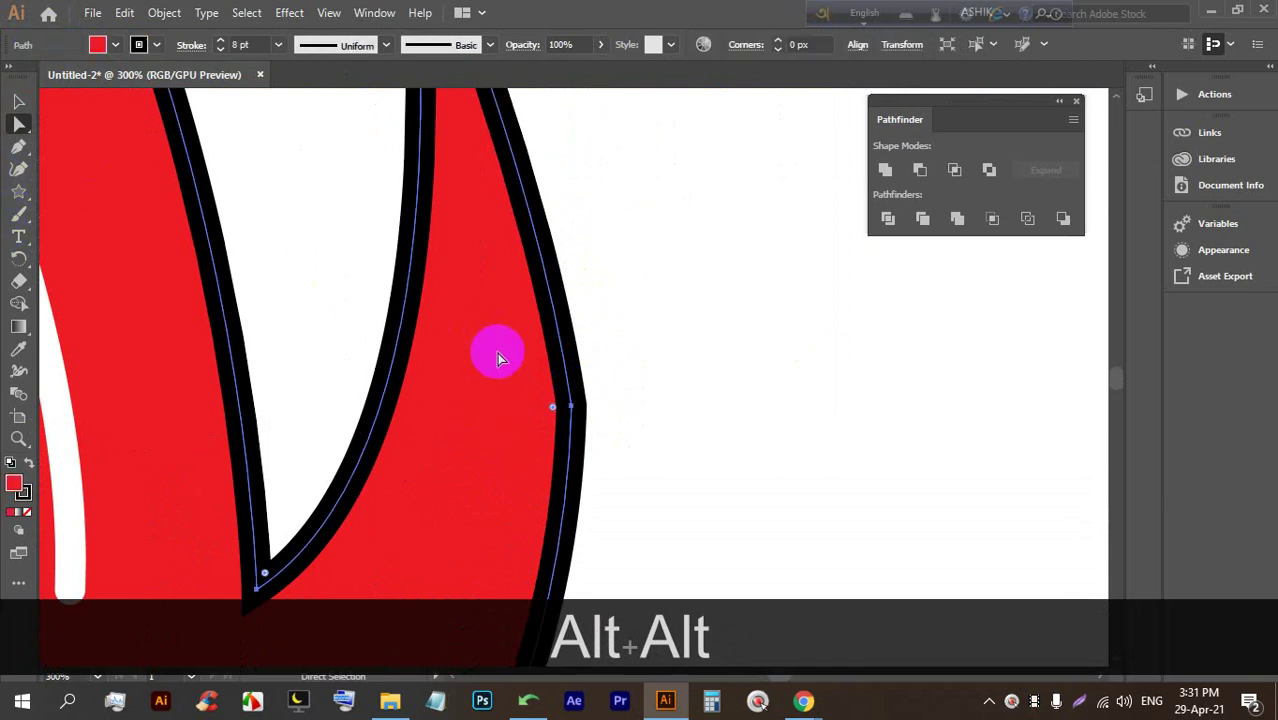
{"action": "left_click_drag", "start_coordinate": [553, 407], "coordinate": [334, 570]}
{"action": "scroll", "coordinate": [371, 533], "scroll_direction": "down", "scroll_amount": 3}
{"action": "left_click_drag", "start_coordinate": [425, 440], "coordinate": [198, 440]}
{"action": "scroll", "coordinate": [371, 351], "scroll_direction": "down", "scroll_amount": 2, "text": "alt"}
{"action": "left_click", "coordinate": [471, 451]}
Examine the flame outline's anchor points and the white highlights, leaving everything deselected
{"action": "left_click", "coordinate": [287, 304]}
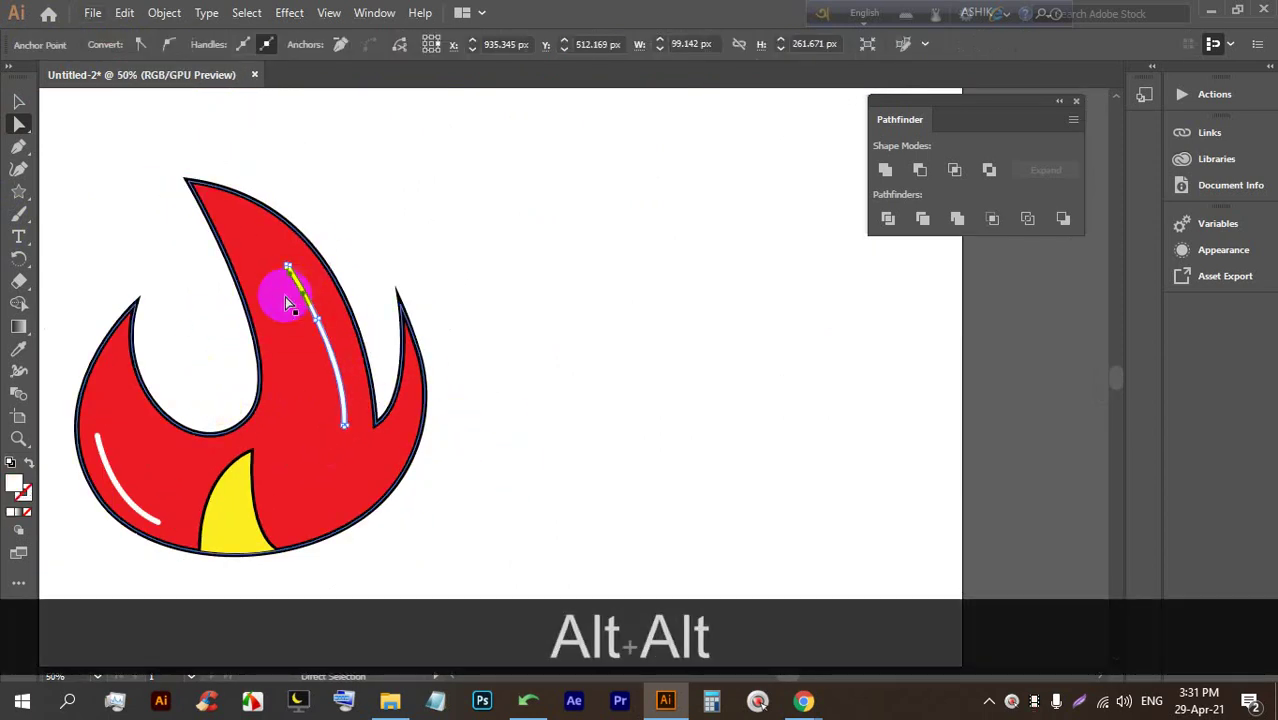
{"action": "left_click", "coordinate": [268, 328], "text": "alt"}
{"action": "scroll", "coordinate": [254, 413], "scroll_direction": "up", "scroll_amount": 1}
{"action": "scroll", "coordinate": [157, 451], "scroll_direction": "down", "scroll_amount": 1, "text": "alt"}
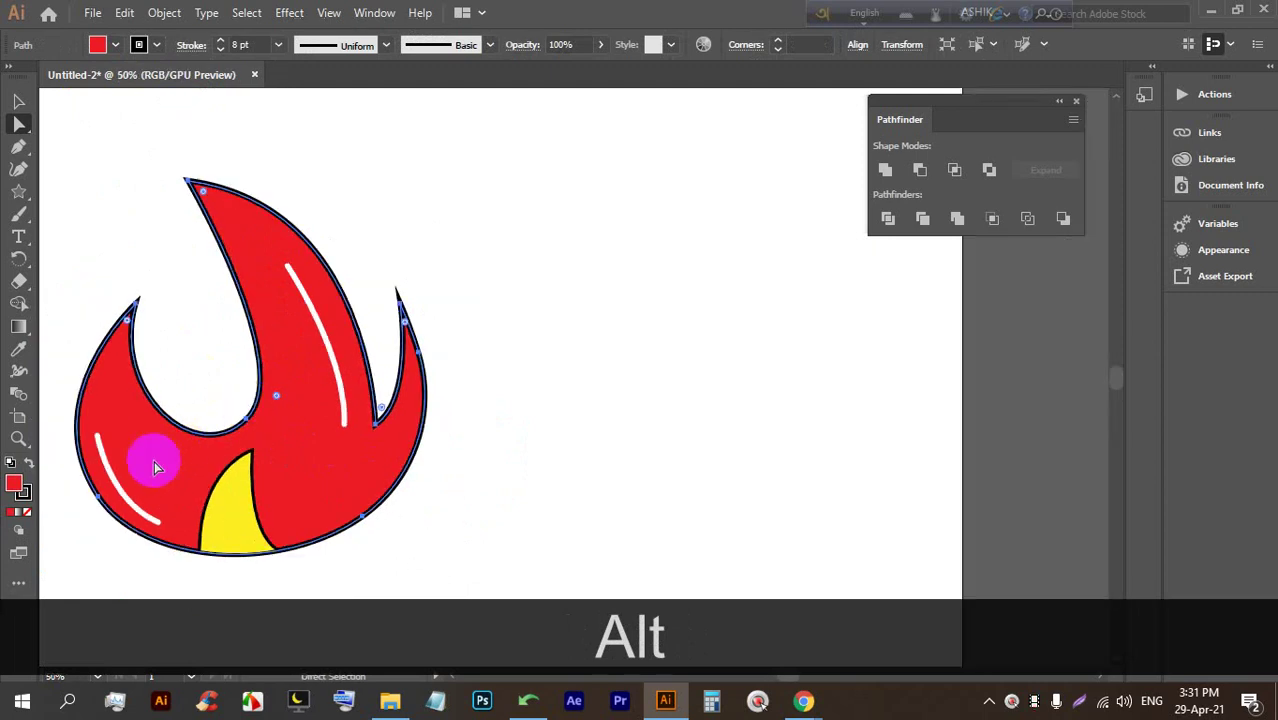
{"action": "scroll", "coordinate": [134, 434], "scroll_direction": "up", "scroll_amount": 2, "text": "alt"}
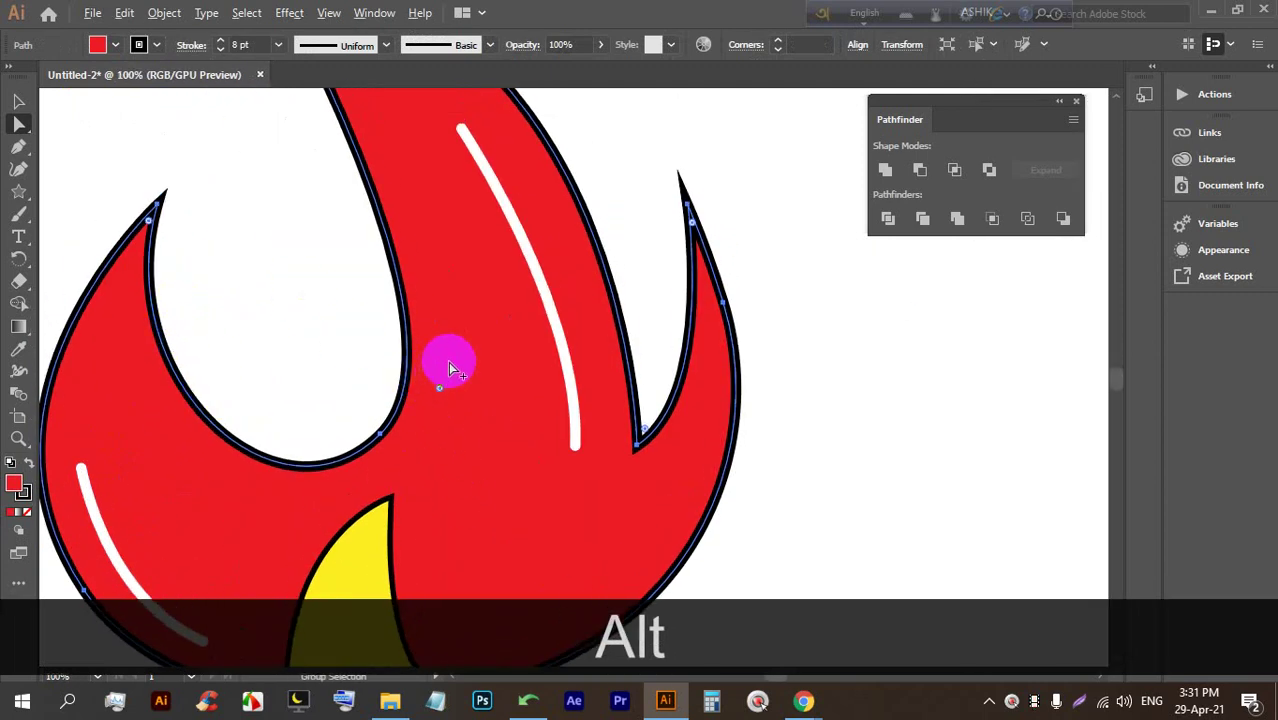
{"action": "scroll", "coordinate": [448, 361], "scroll_direction": "down", "scroll_amount": 1}
{"action": "scroll", "coordinate": [442, 371], "scroll_direction": "up", "scroll_amount": 1}
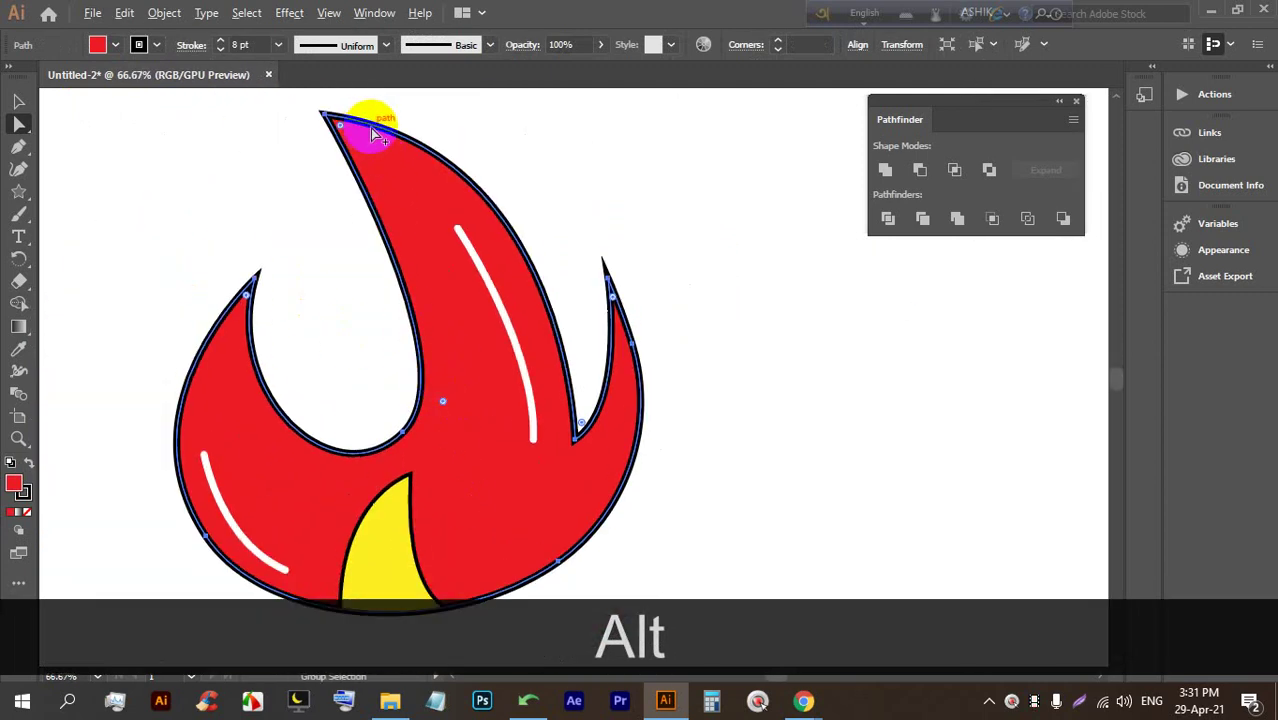
{"action": "left_click", "coordinate": [18, 101]}
{"action": "left_click", "coordinate": [633, 334]}
{"action": "scroll", "coordinate": [560, 298], "scroll_direction": "down", "scroll_amount": 1}
{"action": "scroll", "coordinate": [743, 445], "scroll_direction": "down", "scroll_amount": 1}
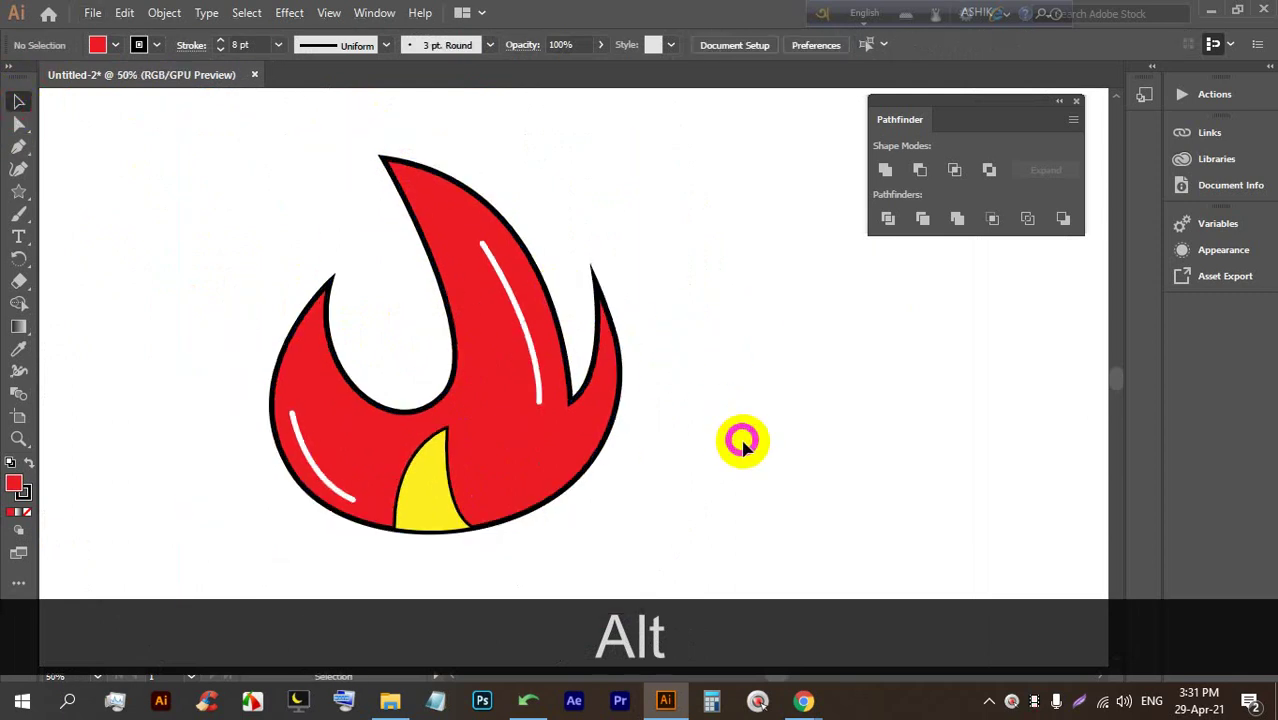
Set the yellow inner flame's black stroke to 6 pt and deselect it
{"action": "left_click", "coordinate": [550, 482]}
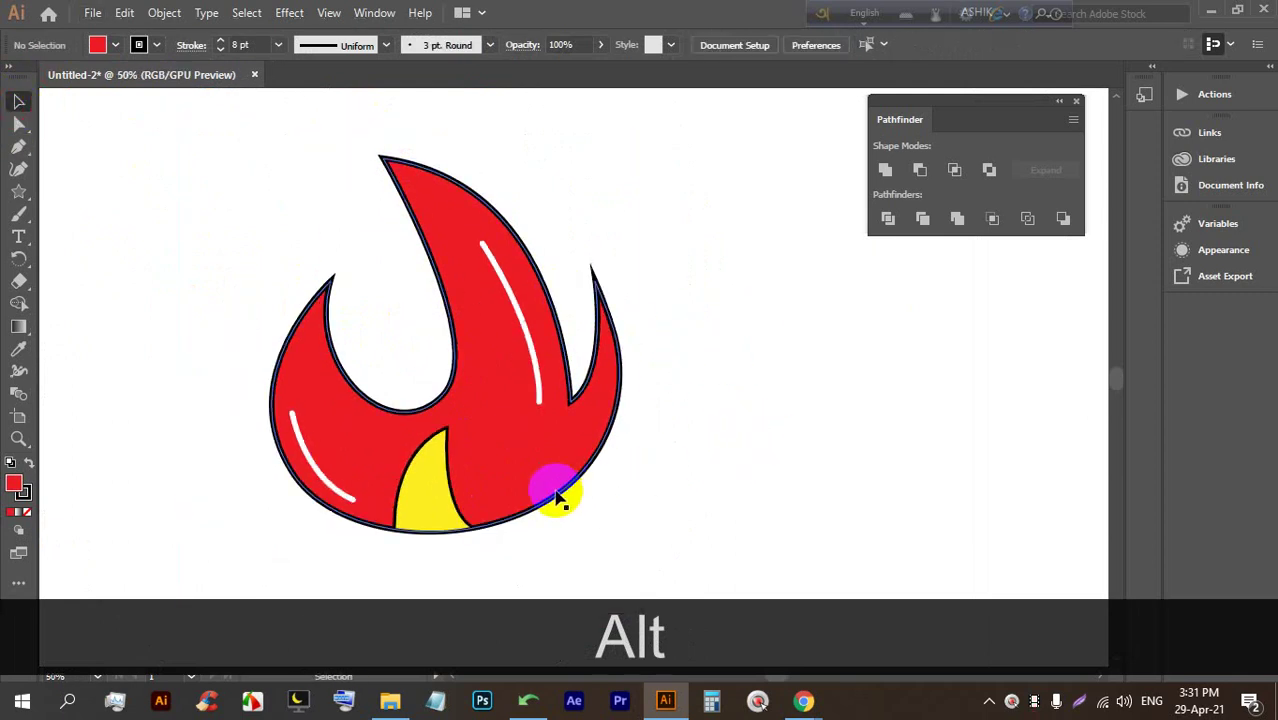
{"action": "left_click", "coordinate": [428, 505]}
{"action": "scroll", "coordinate": [408, 317], "scroll_direction": "up", "scroll_amount": 1}
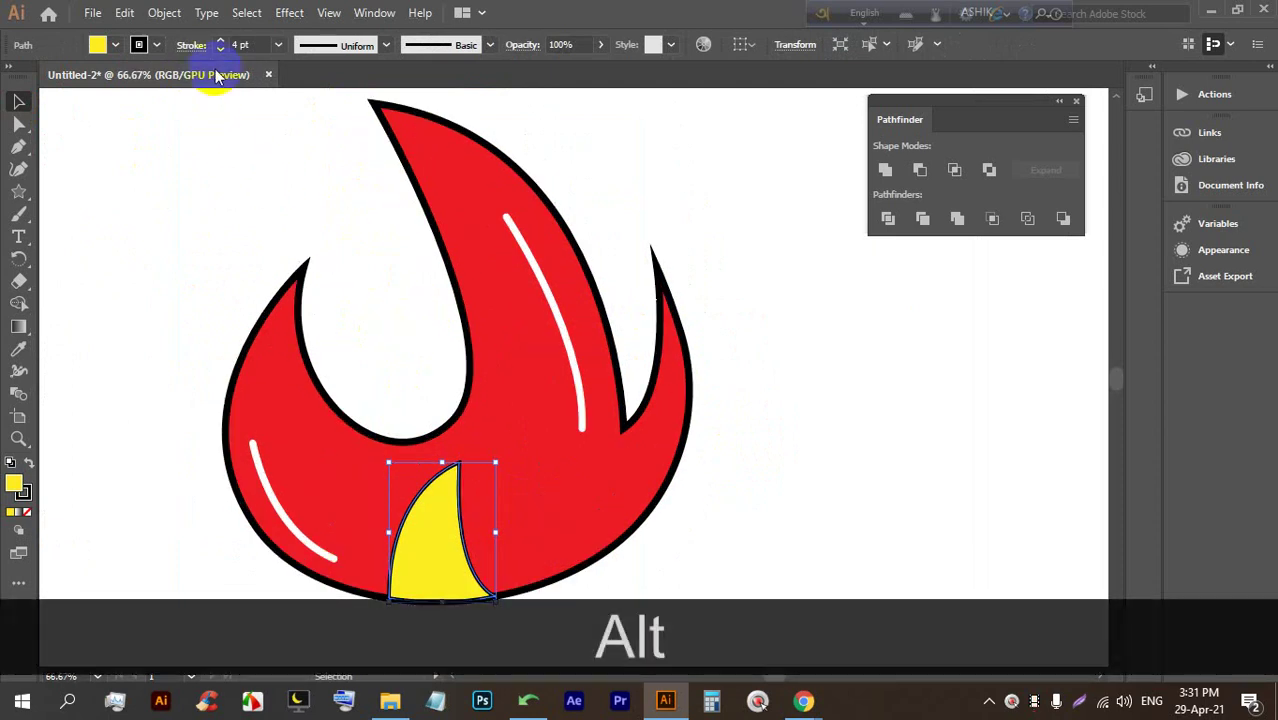
{"action": "left_click", "coordinate": [765, 408]}
{"action": "scroll", "coordinate": [670, 376], "scroll_direction": "down", "scroll_amount": 2}
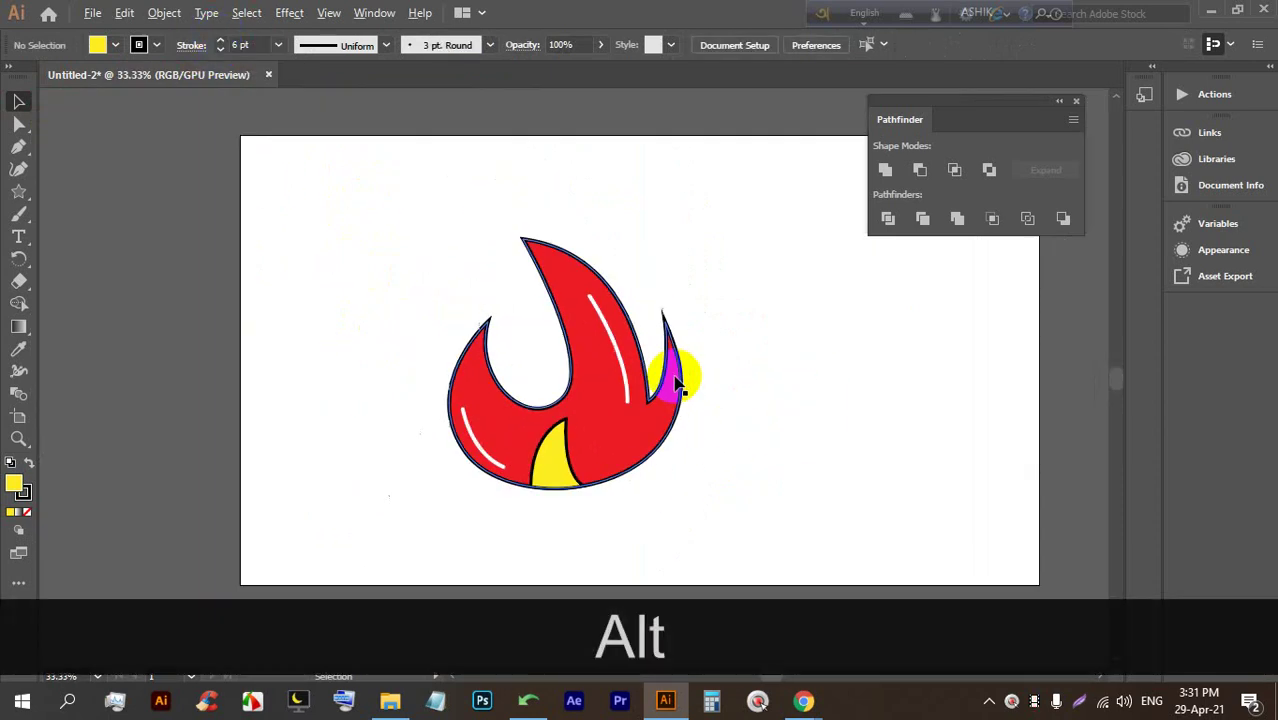
{"action": "left_click", "coordinate": [825, 428]}
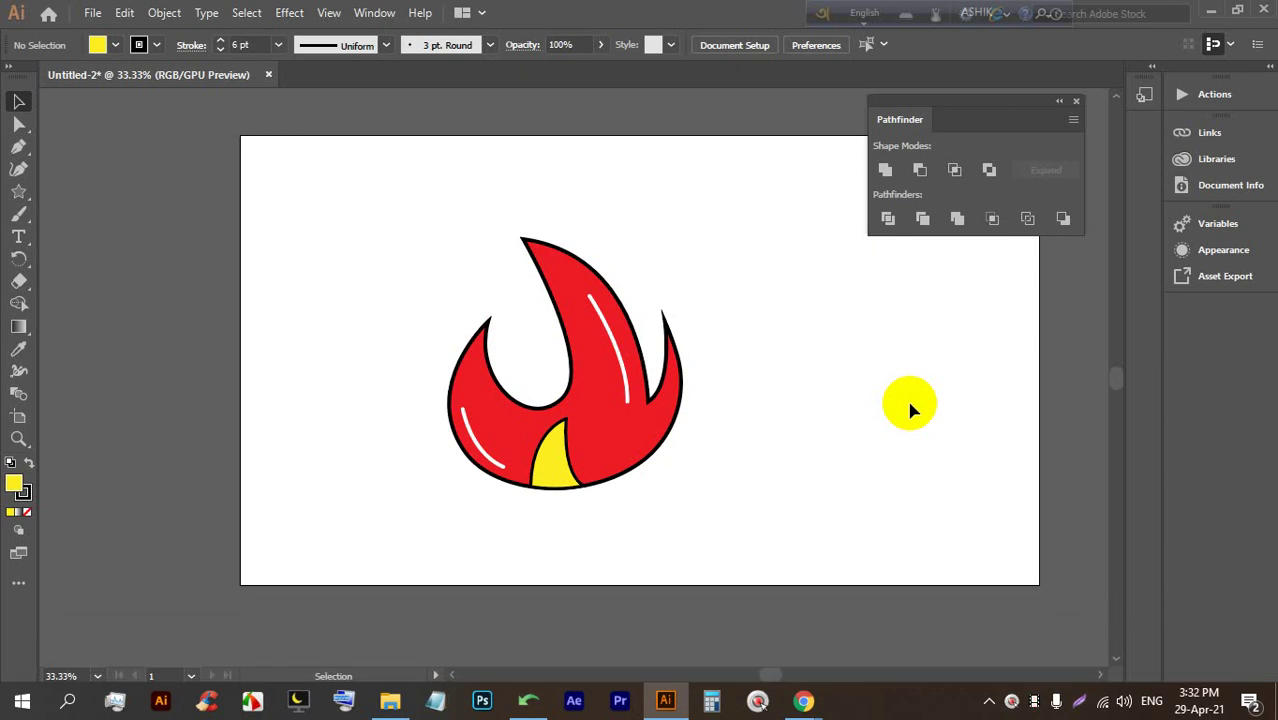
Create an inner copy of the yellow flame with Offset Path at -11 px and miter joins
{"action": "key", "text": "alt"}
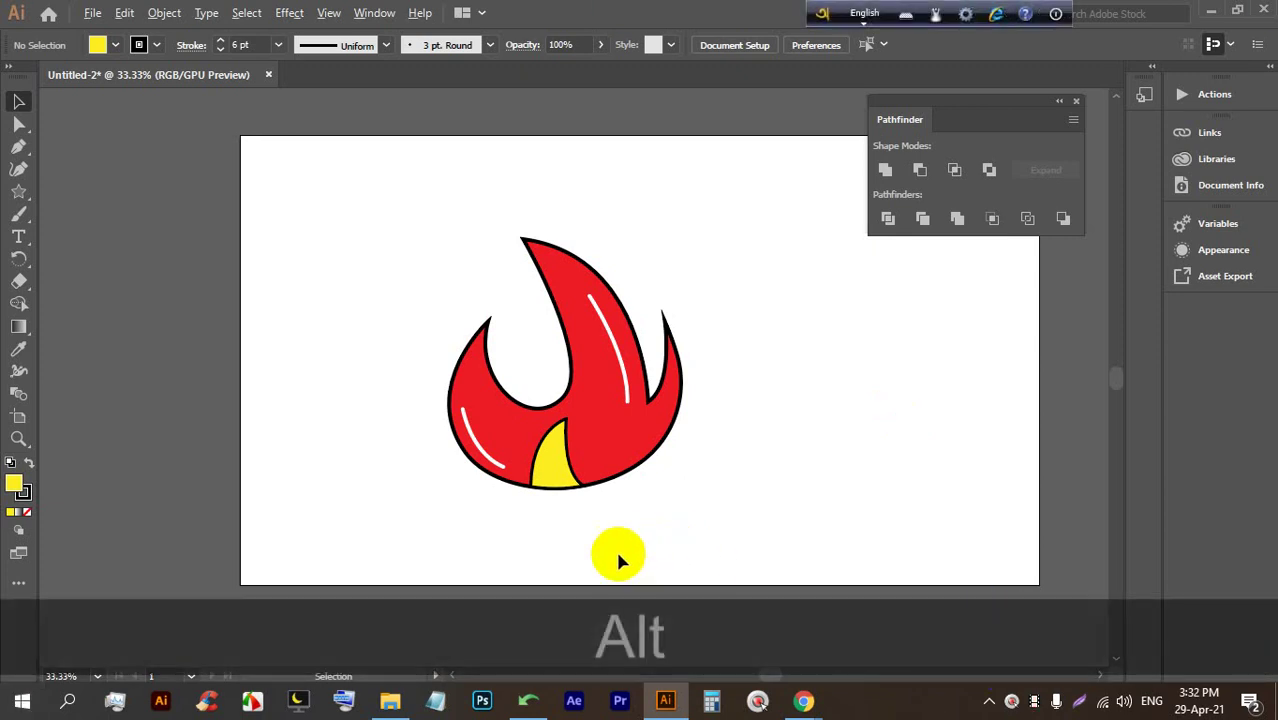
{"action": "scroll", "coordinate": [598, 565], "scroll_direction": "up", "scroll_amount": 3}
{"action": "left_click", "coordinate": [519, 362]}
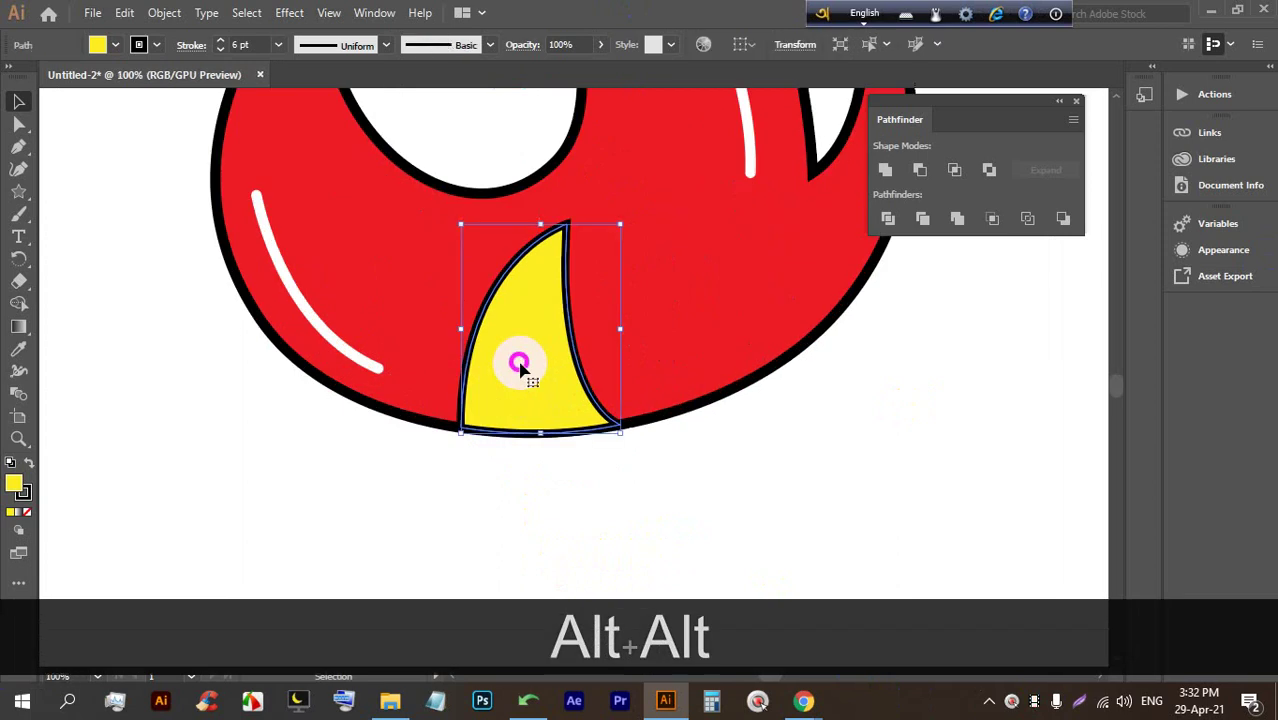
{"action": "left_click", "coordinate": [123, 12]}
{"action": "left_click", "coordinate": [164, 12]}
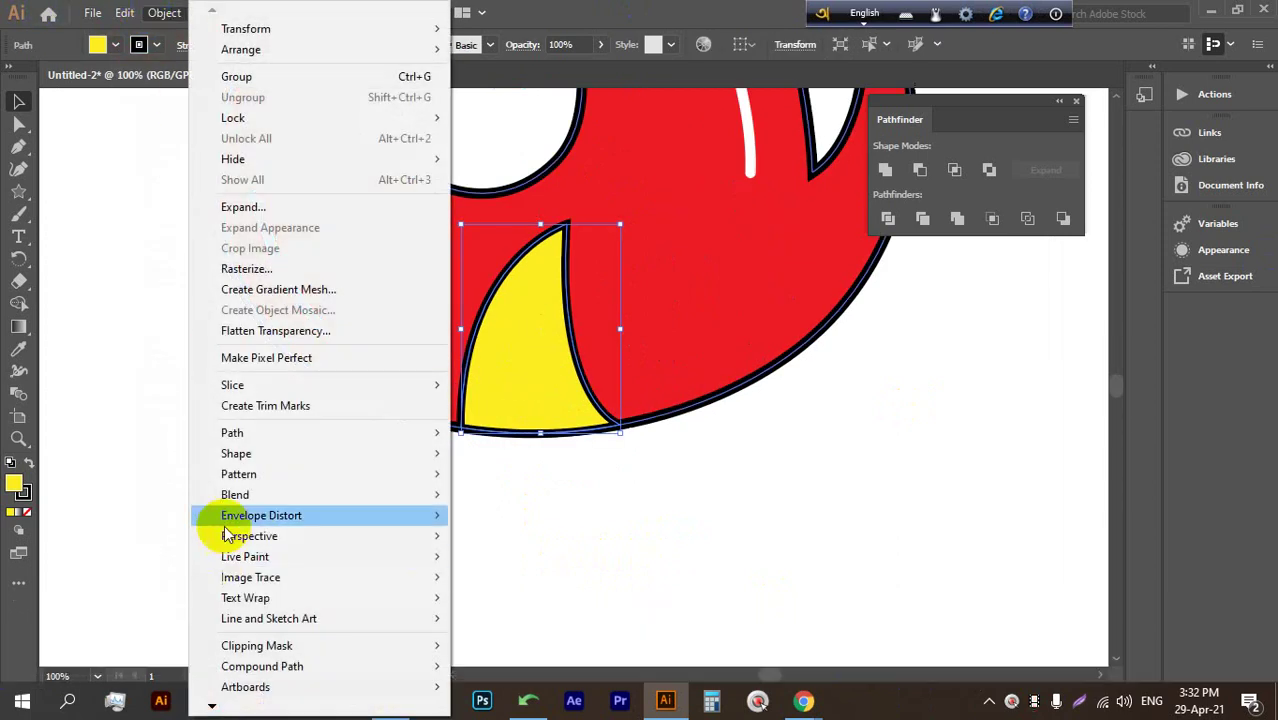
{"action": "left_click", "coordinate": [232, 430]}
{"action": "left_click", "coordinate": [536, 499]}
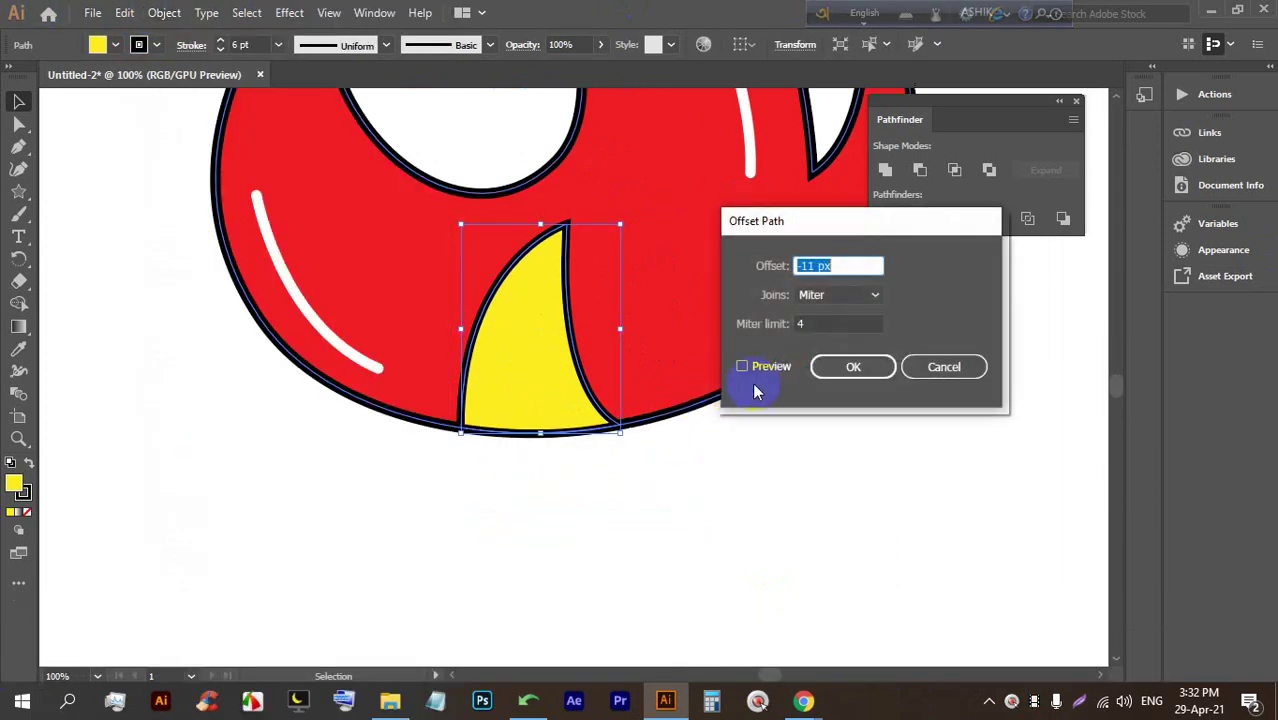
{"action": "left_click", "coordinate": [778, 365]}
{"action": "left_click", "coordinate": [818, 265]}
{"action": "left_click", "coordinate": [838, 370]}
Fill the offset inner flame copy with light orange, remove its stroke and deselect it
{"action": "left_click", "coordinate": [114, 45]}
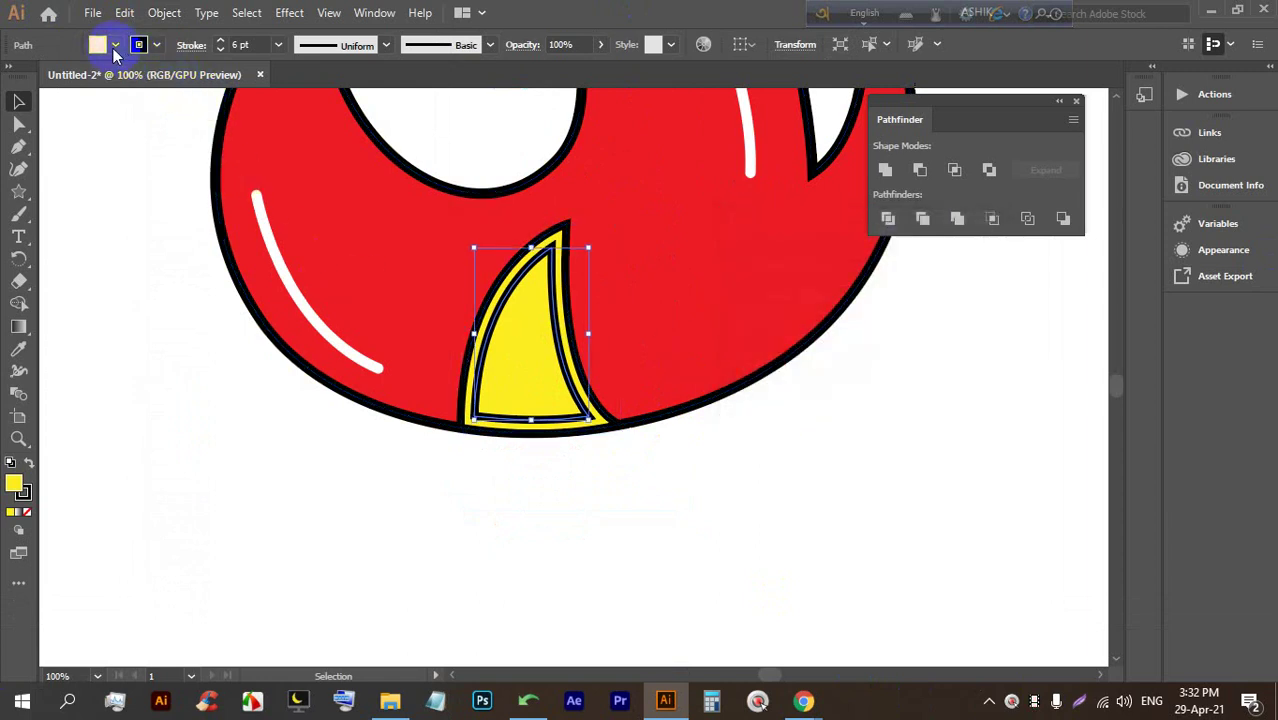
{"action": "left_click", "coordinate": [36, 79]}
{"action": "left_click", "coordinate": [52, 116]}
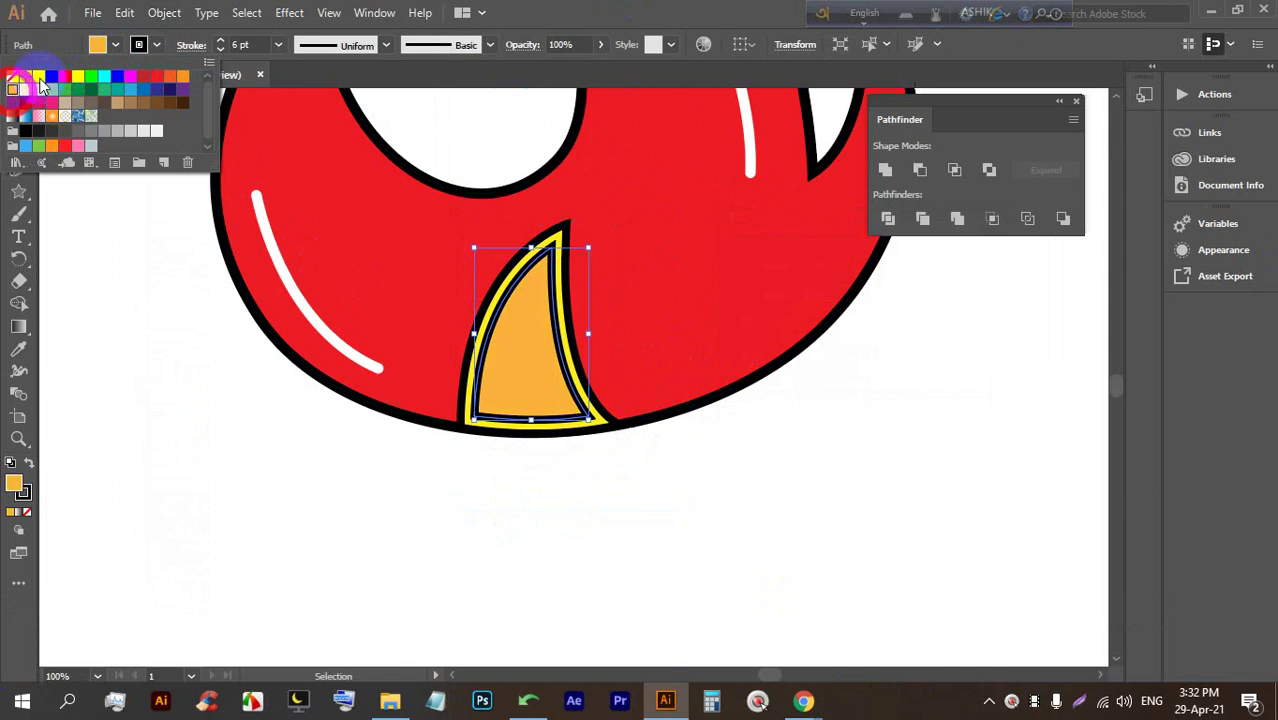
{"action": "left_click", "coordinate": [156, 45]}
{"action": "left_click", "coordinate": [156, 45]}
{"action": "left_click", "coordinate": [12, 76]}
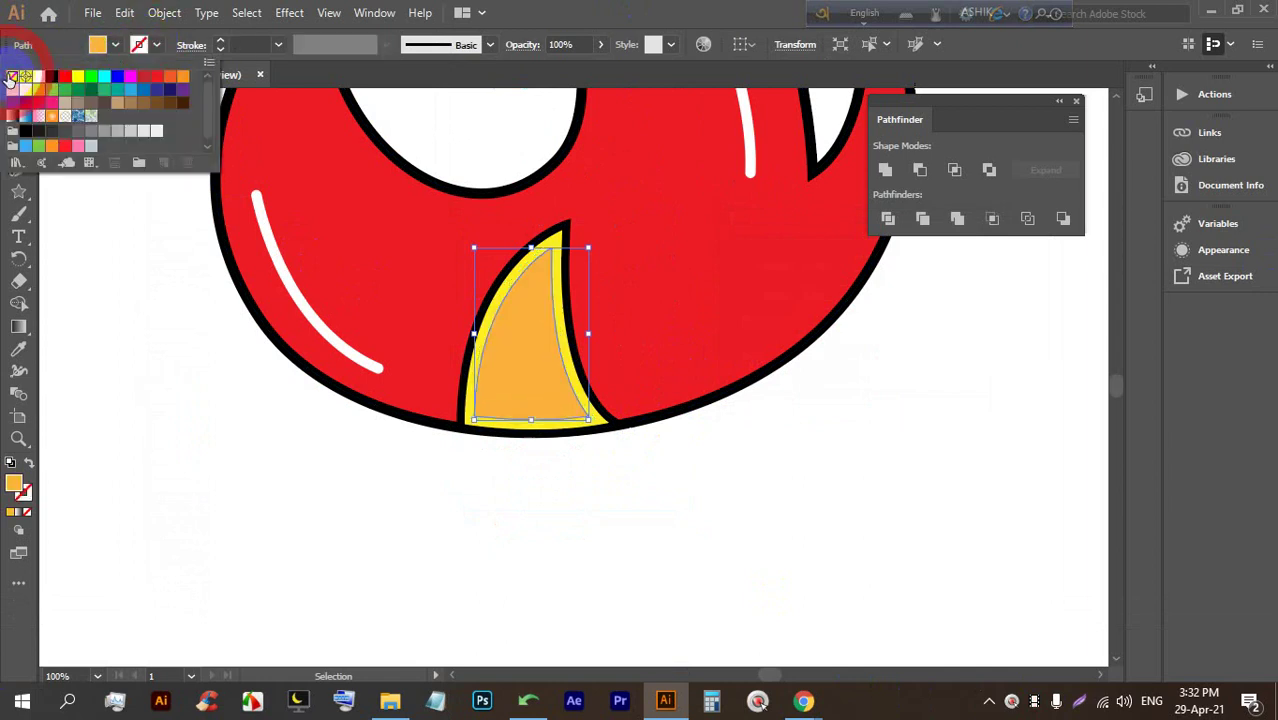
{"action": "left_click", "coordinate": [352, 458]}
{"action": "scroll", "coordinate": [352, 458], "scroll_direction": "down", "scroll_amount": 3}
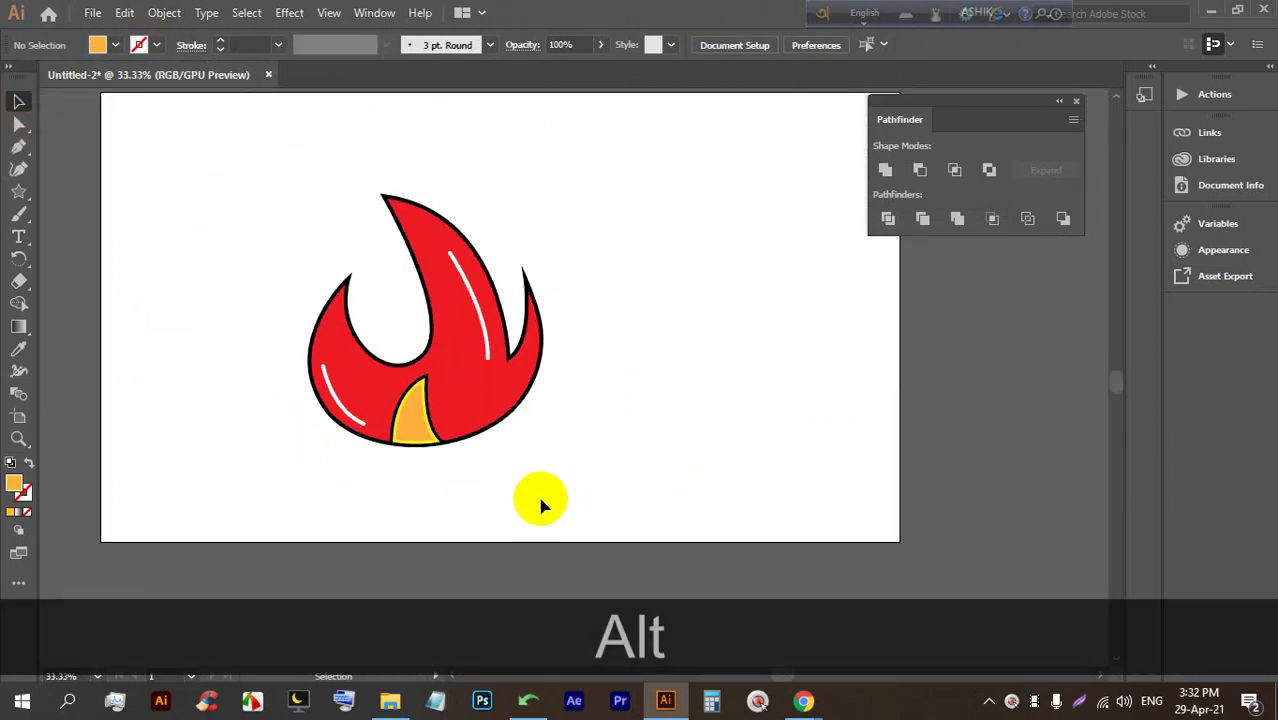
{"action": "left_click", "coordinate": [516, 480]}
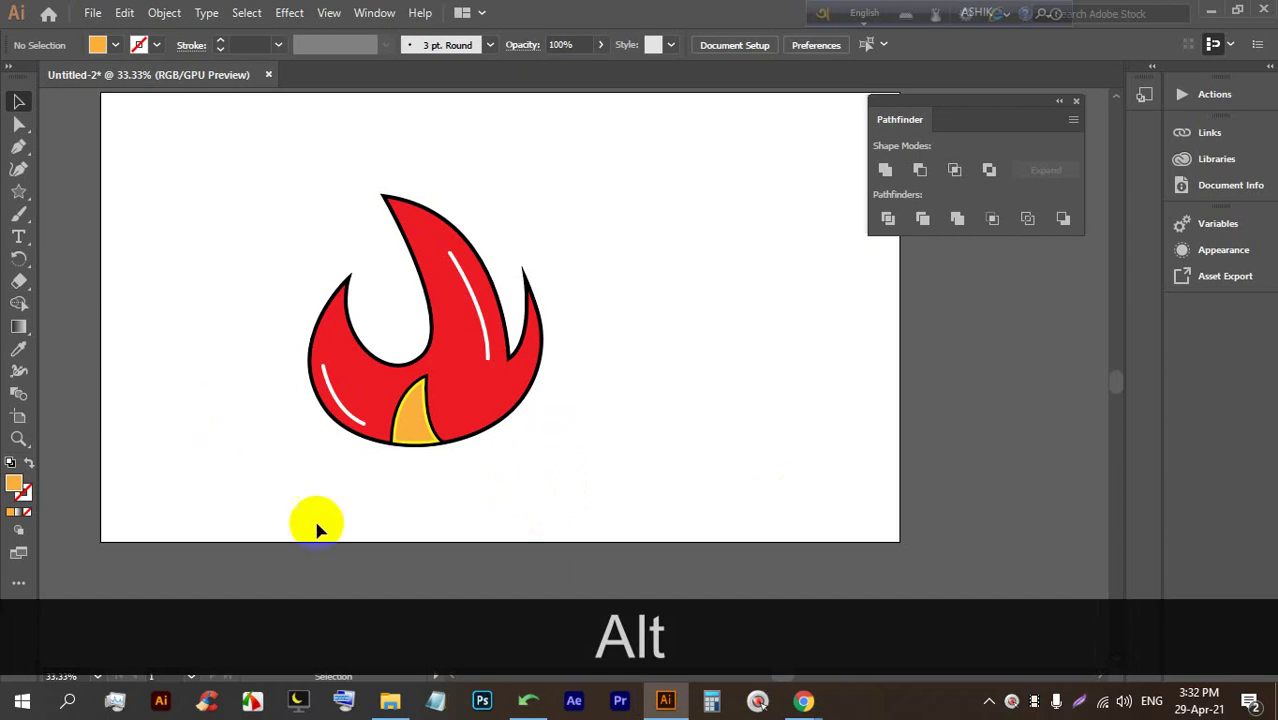
Check the Google Meet call in Chrome and return to the flame artwork in Illustrator
{"action": "left_click", "coordinate": [1210, 12]}
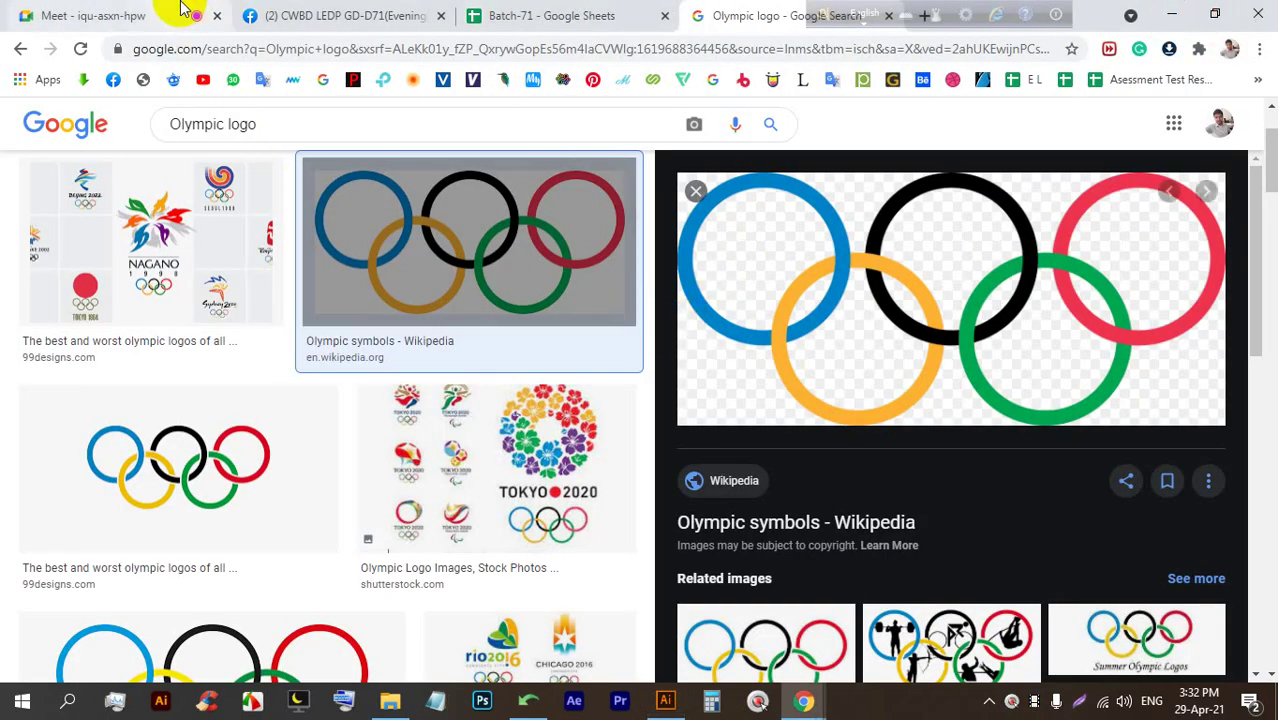
{"action": "left_click", "coordinate": [177, 16]}
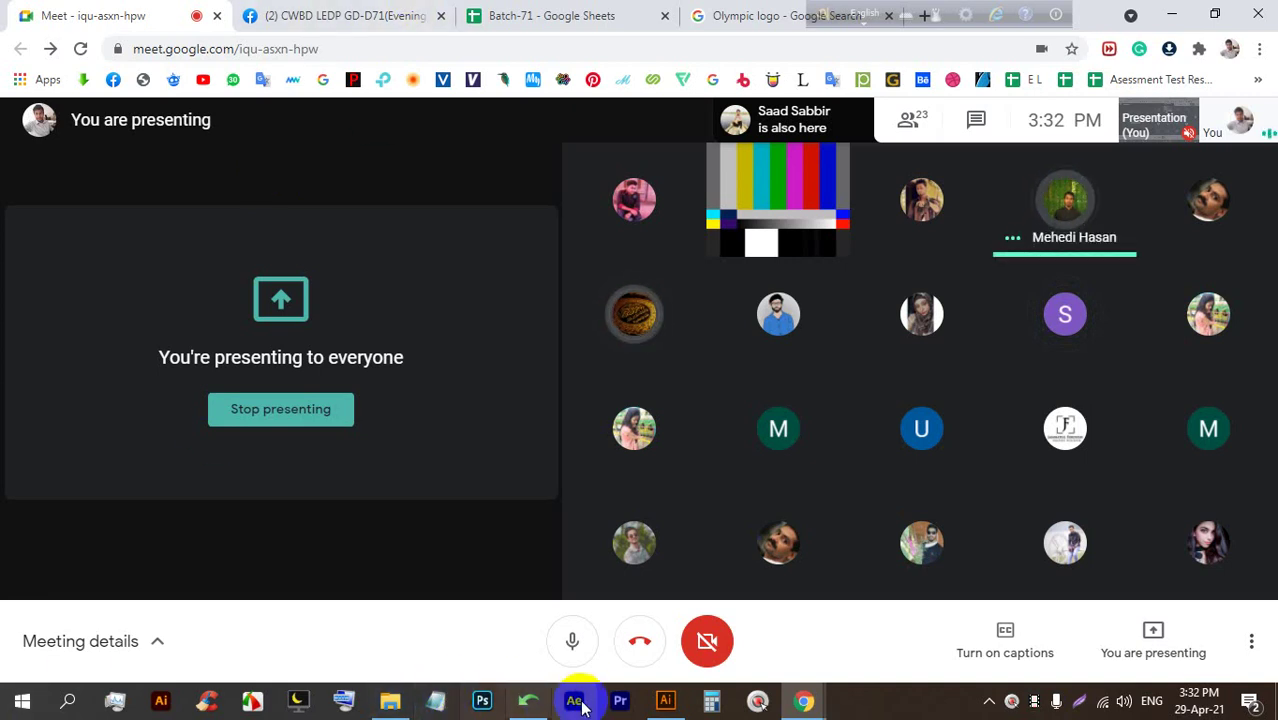
{"action": "left_click", "coordinate": [660, 703]}
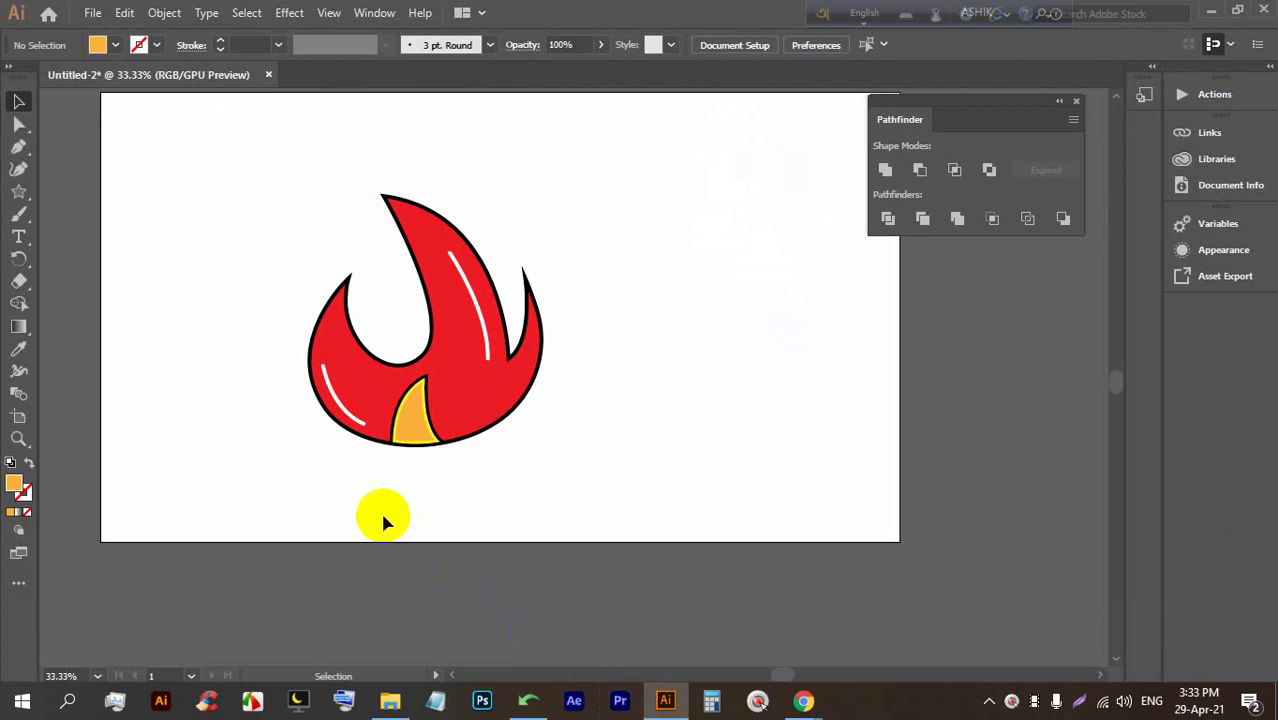
Select the whole flame logo and delete it from the artboard
{"action": "scroll", "coordinate": [385, 514], "scroll_direction": "up", "scroll_amount": 2}
{"action": "left_click_drag", "start_coordinate": [634, 552], "coordinate": [280, 285]}
{"action": "left_click_drag", "start_coordinate": [686, 600], "coordinate": [127, 236]}
{"action": "left_click_drag", "start_coordinate": [696, 560], "coordinate": [265, 237]}
{"action": "left_click_drag", "start_coordinate": [730, 397], "coordinate": [236, 273]}
{"action": "left_click_drag", "start_coordinate": [670, 548], "coordinate": [250, 300]}
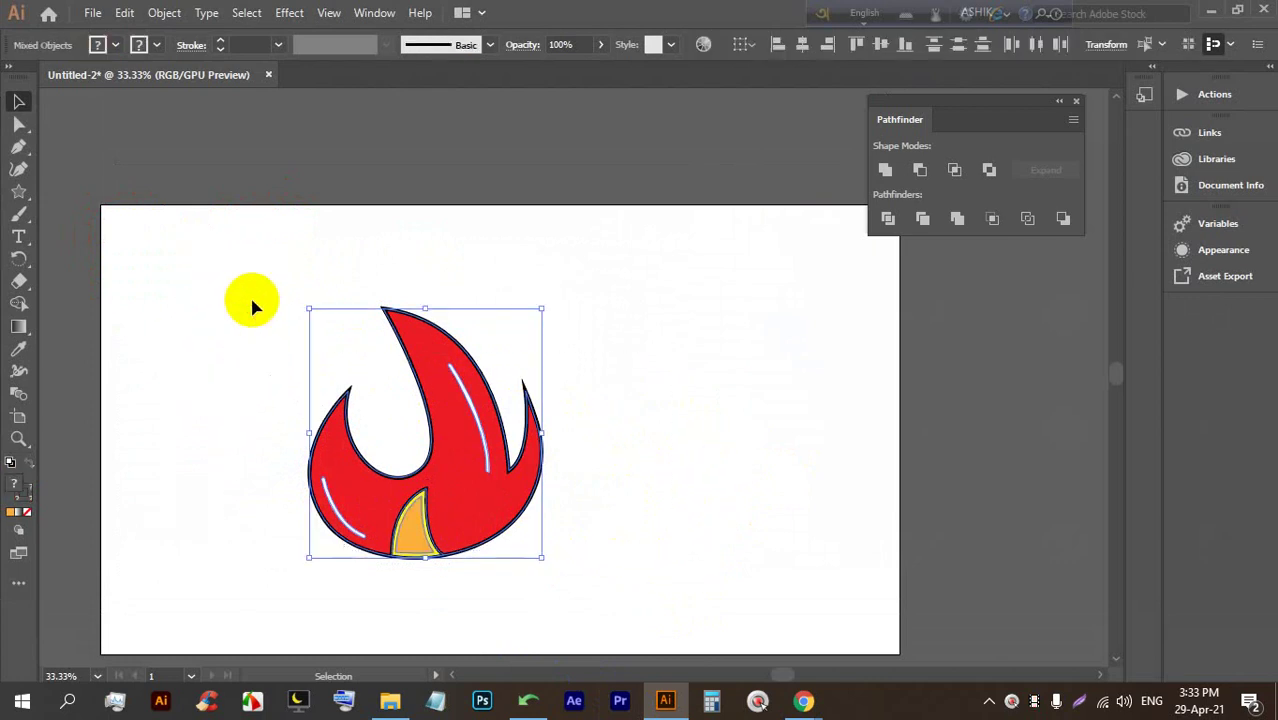
{"action": "key", "text": "BackSpace"}
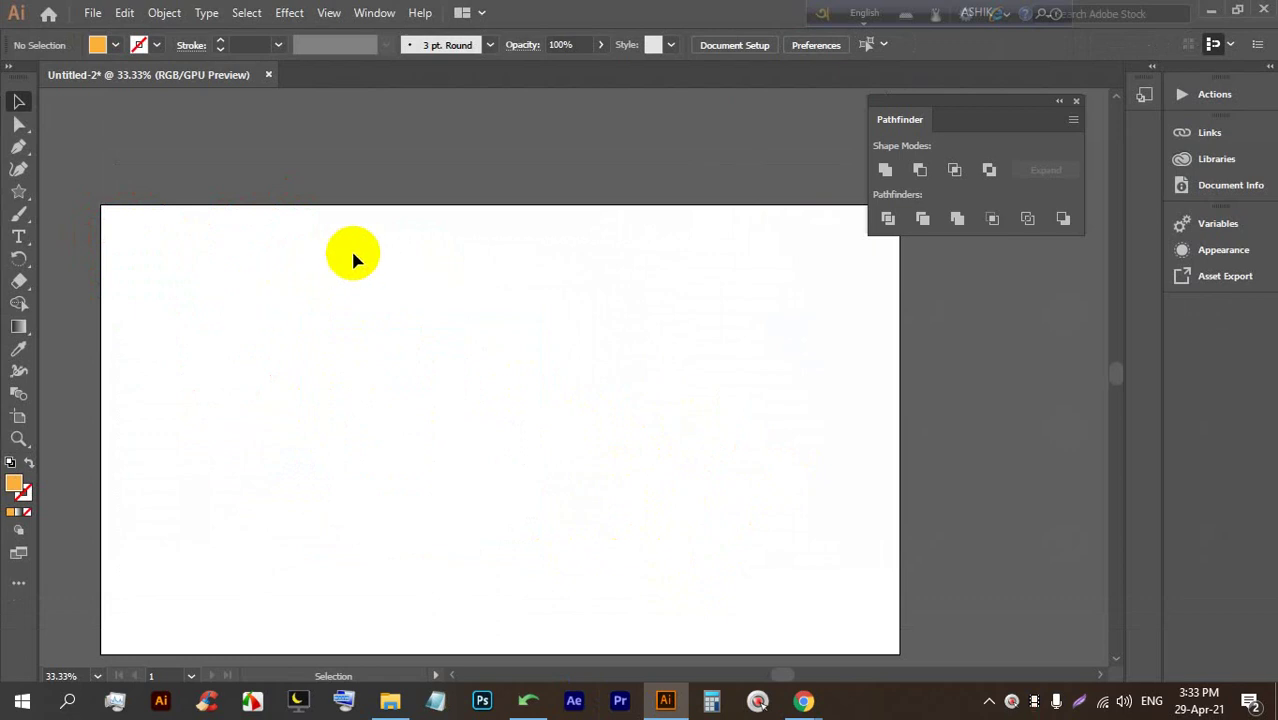
Draw a closed, irregular spiky shape with curved edges across the artboard with the Pen tool
{"action": "left_click", "coordinate": [38, 183]}
{"action": "left_click", "coordinate": [18, 146]}
{"action": "left_click", "coordinate": [181, 536]}
{"action": "left_click_drag", "start_coordinate": [275, 386], "coordinate": [317, 434]}
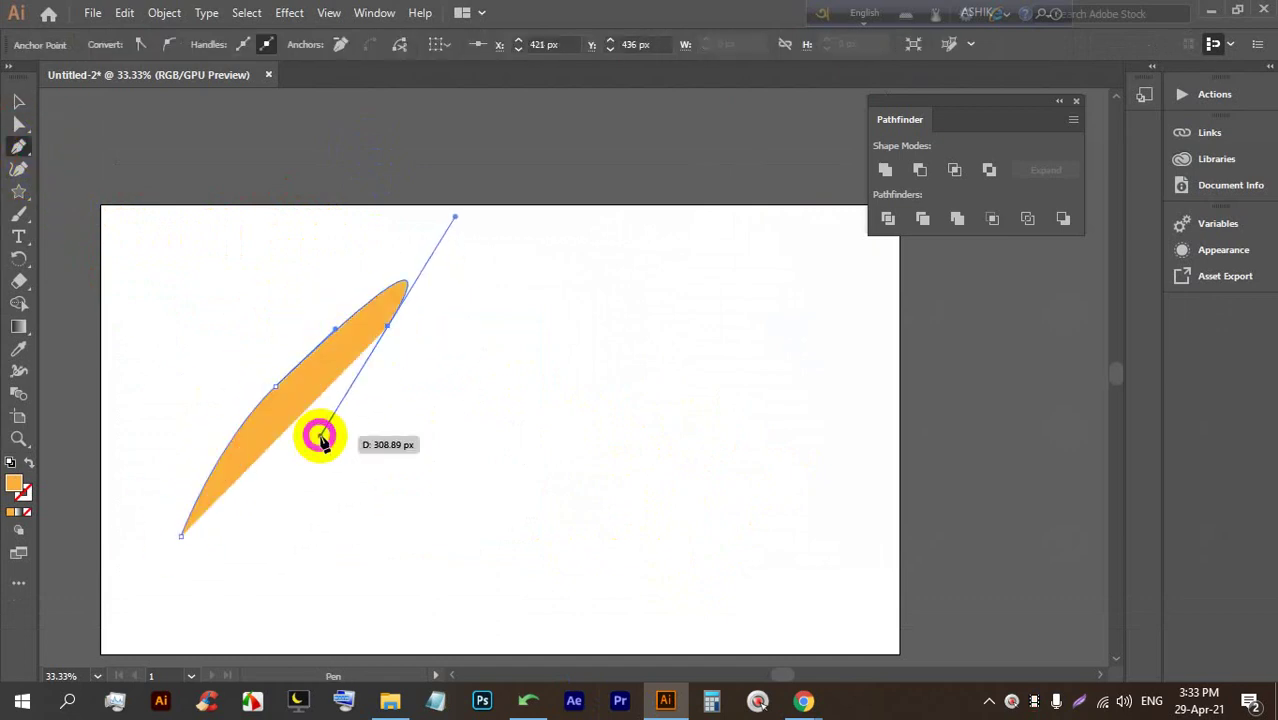
{"action": "left_click", "coordinate": [490, 276]}
{"action": "left_click_drag", "start_coordinate": [551, 262], "coordinate": [451, 414]}
{"action": "left_click_drag", "start_coordinate": [637, 298], "coordinate": [708, 266]}
{"action": "left_click_drag", "start_coordinate": [732, 338], "coordinate": [790, 320]}
{"action": "left_click_drag", "start_coordinate": [885, 388], "coordinate": [870, 440]}
{"action": "left_click_drag", "start_coordinate": [756, 536], "coordinate": [860, 518]}
{"action": "left_click_drag", "start_coordinate": [567, 553], "coordinate": [445, 574]}
{"action": "left_click_drag", "start_coordinate": [640, 468], "coordinate": [736, 422]}
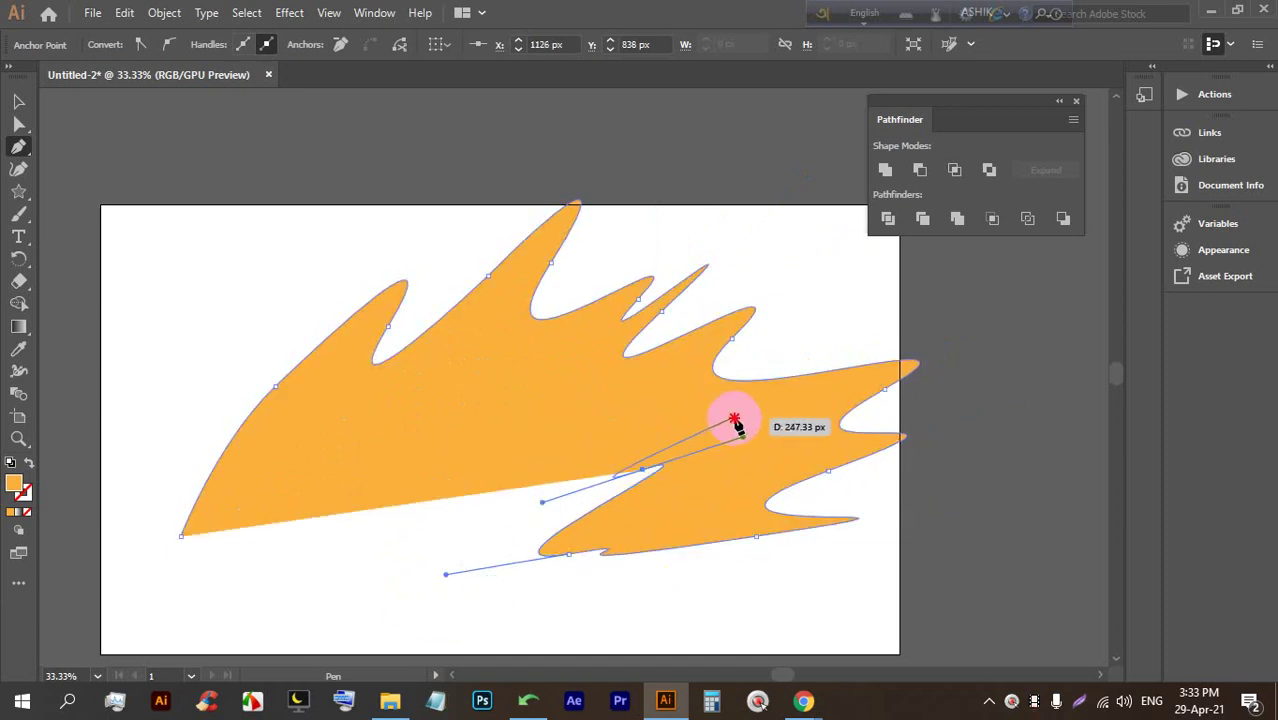
{"action": "left_click", "coordinate": [550, 404]}
{"action": "left_click_drag", "start_coordinate": [432, 402], "coordinate": [619, 303]}
{"action": "left_click_drag", "start_coordinate": [478, 330], "coordinate": [479, 322]}
{"action": "left_click_drag", "start_coordinate": [345, 371], "coordinate": [242, 491]}
{"action": "left_click_drag", "start_coordinate": [262, 397], "coordinate": [182, 538]}
{"action": "left_click", "coordinate": [182, 540]}
Move the orange spiky shape down and to the left, and delete it
{"action": "left_click", "coordinate": [18, 101]}
{"action": "left_click_drag", "start_coordinate": [509, 357], "coordinate": [545, 435]}
{"action": "left_click", "coordinate": [875, 458]}
{"action": "left_click", "coordinate": [580, 385]}
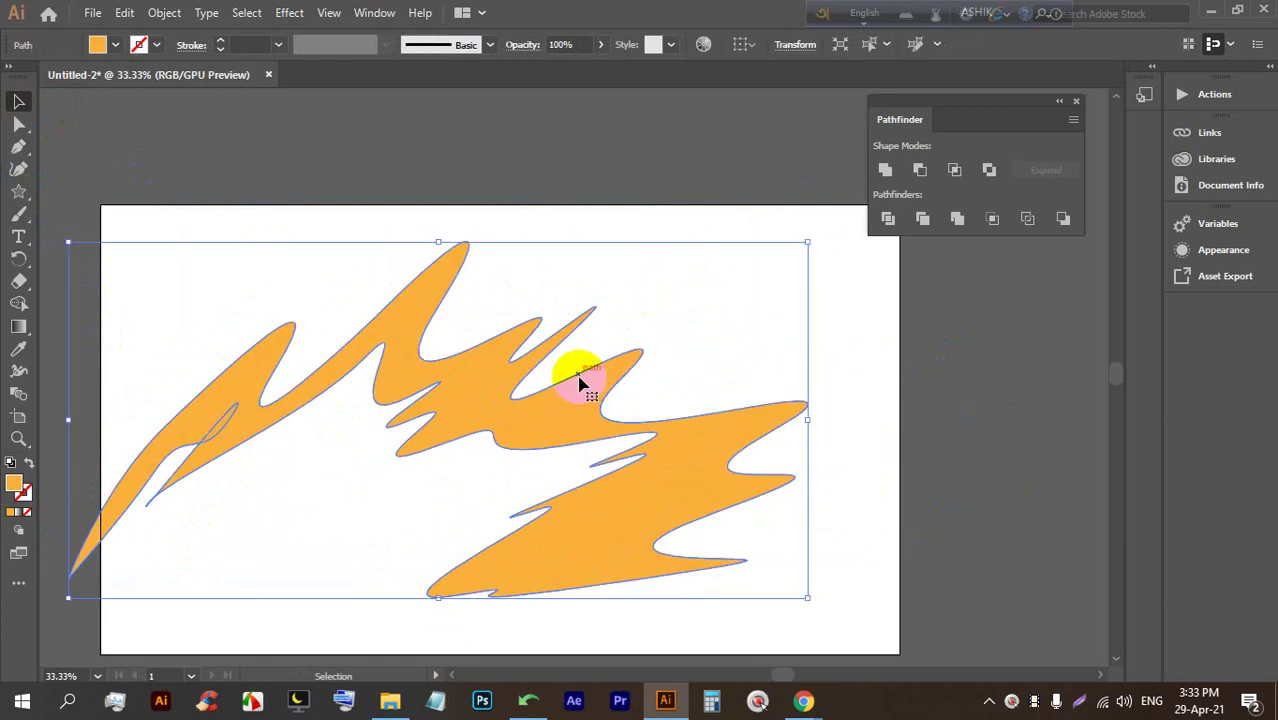
{"action": "key", "text": "BackSpace"}
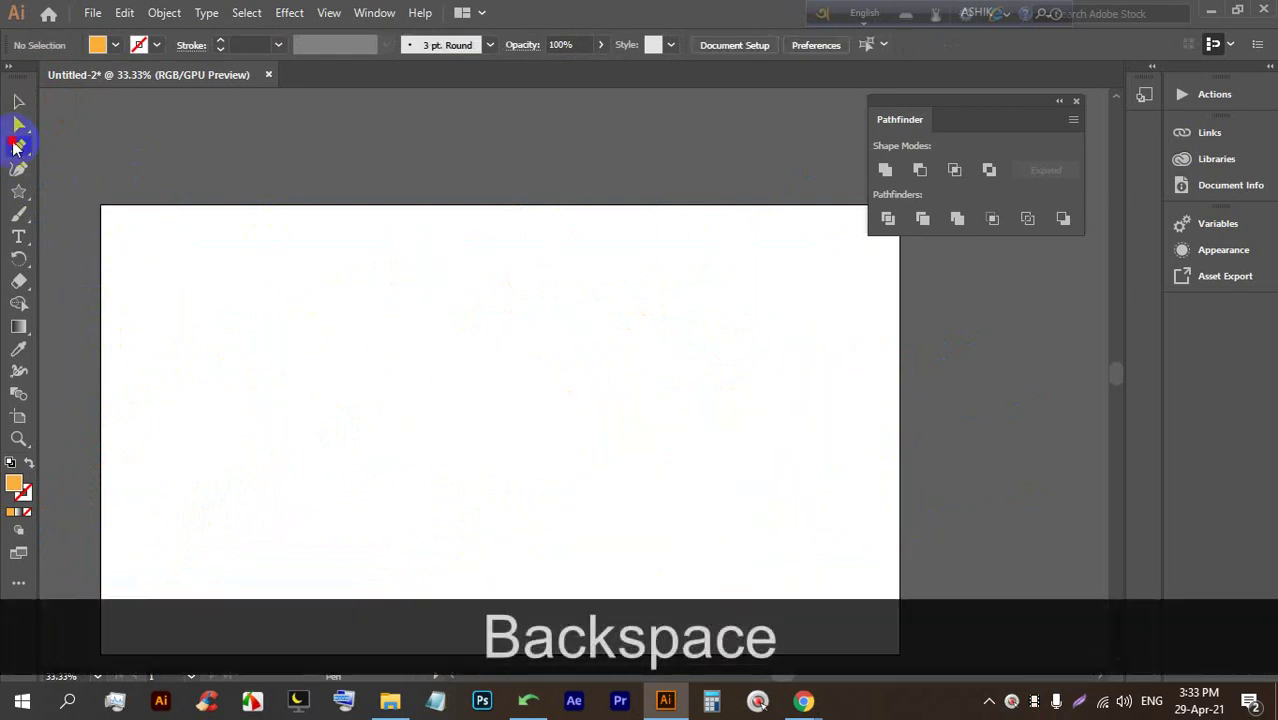
Activate the Pen tool and switch to the Google Meet call in Chrome
{"action": "left_click", "coordinate": [16, 146]}
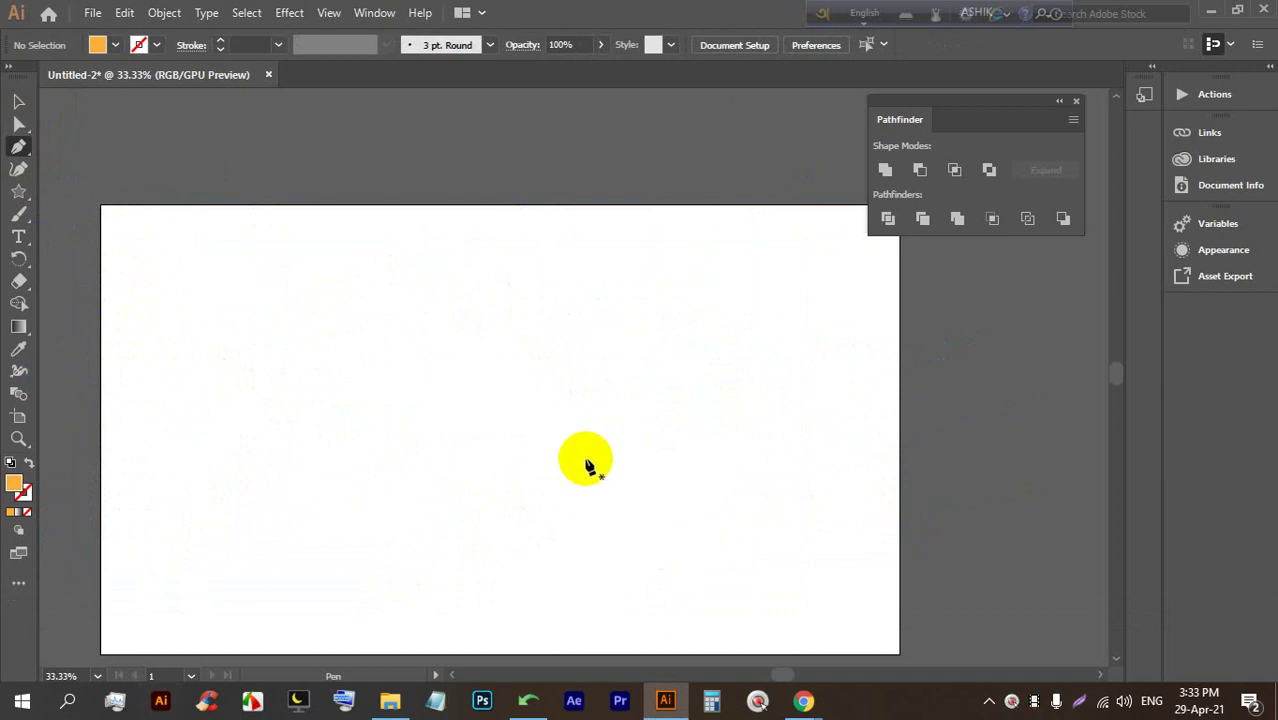
{"action": "mouse_move", "coordinate": [805, 700]}
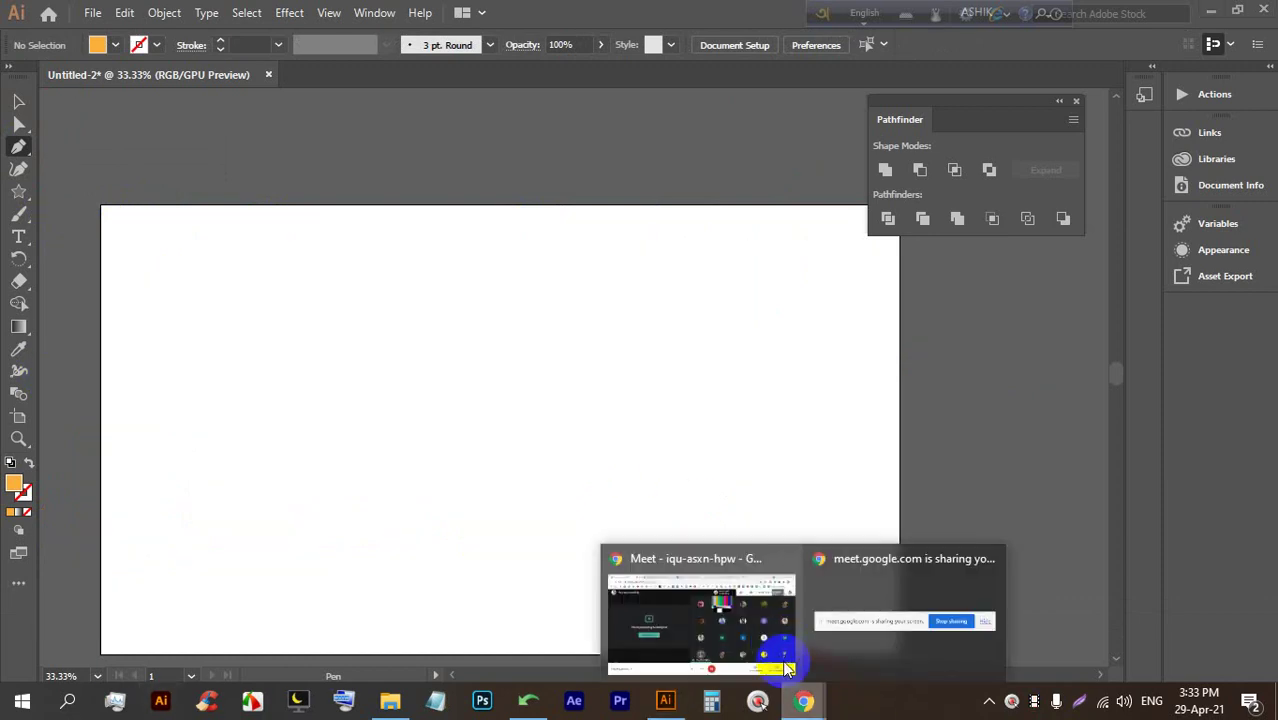
{"action": "left_click", "coordinate": [779, 646]}
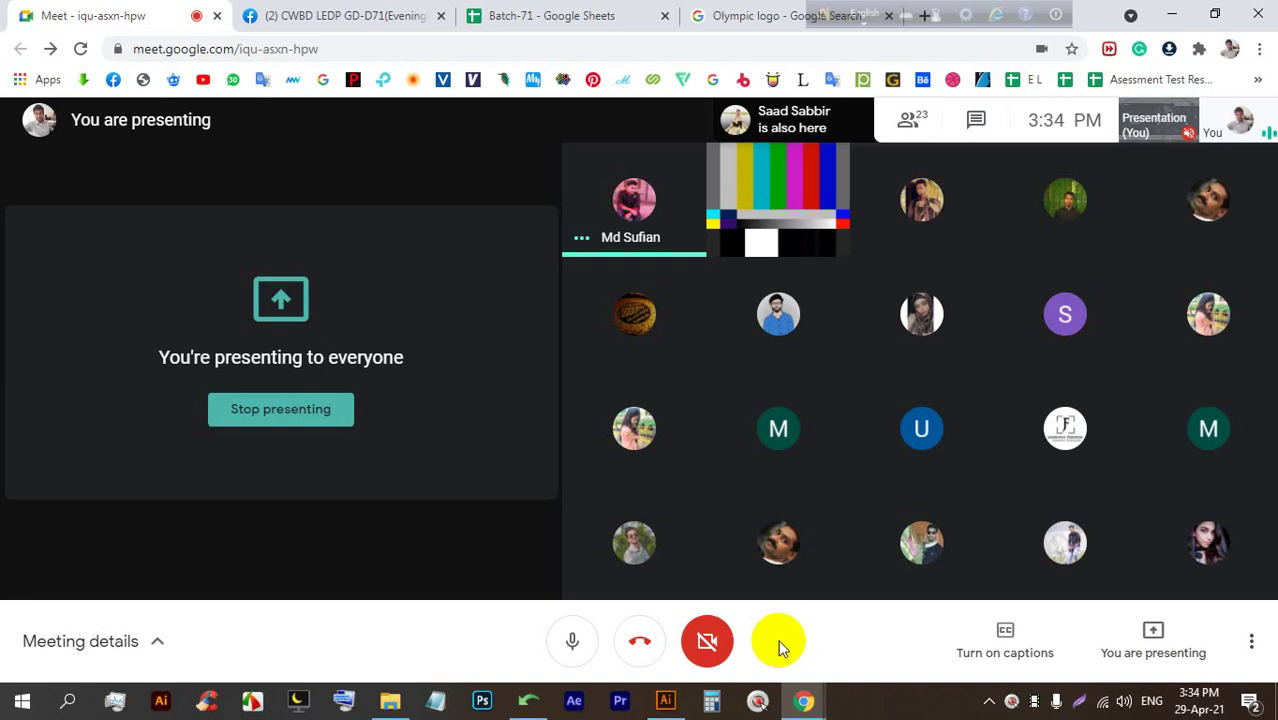
Examine the Tokyo 2020 logo and its related images in the Olympic logo image results
{"action": "left_click", "coordinate": [736, 15]}
{"action": "scroll", "coordinate": [493, 459], "scroll_direction": "down", "scroll_amount": 5}
{"action": "scroll", "coordinate": [493, 459], "scroll_direction": "down", "scroll_amount": 3}
{"action": "scroll", "coordinate": [493, 459], "scroll_direction": "up", "scroll_amount": 3}
{"action": "left_click", "coordinate": [165, 453]}
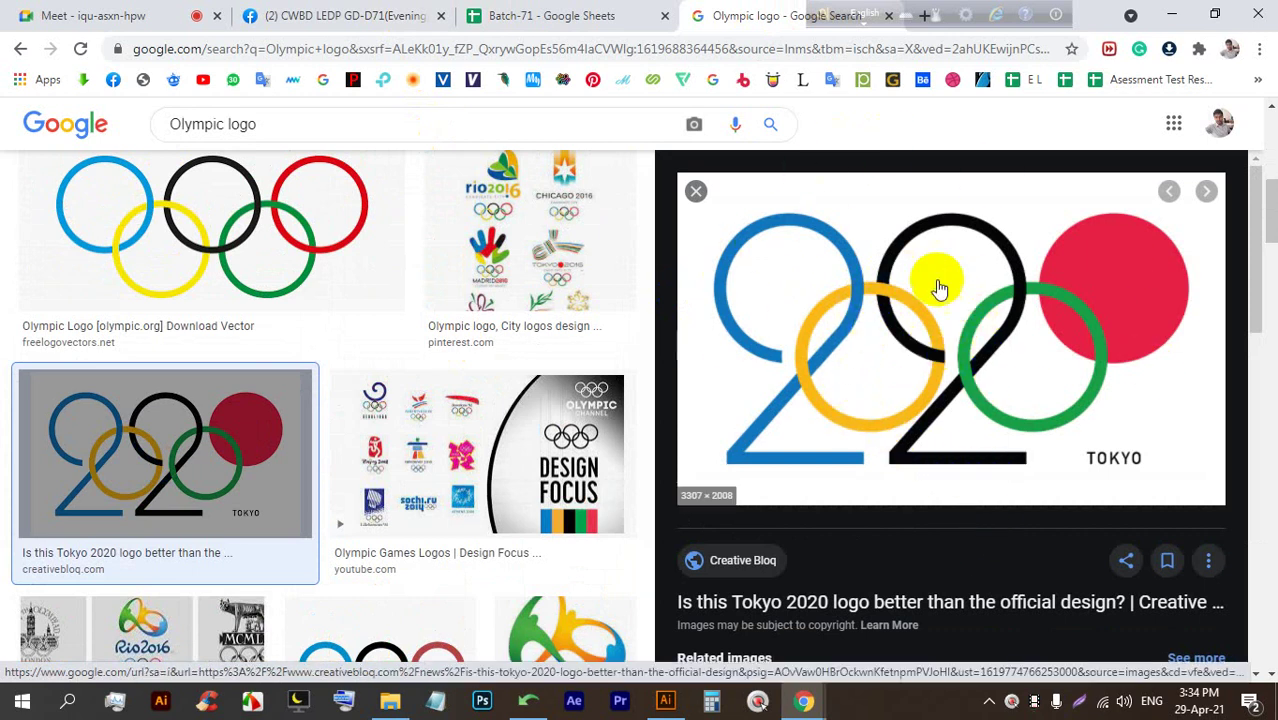
{"action": "scroll", "coordinate": [828, 515], "scroll_direction": "down", "scroll_amount": 10}
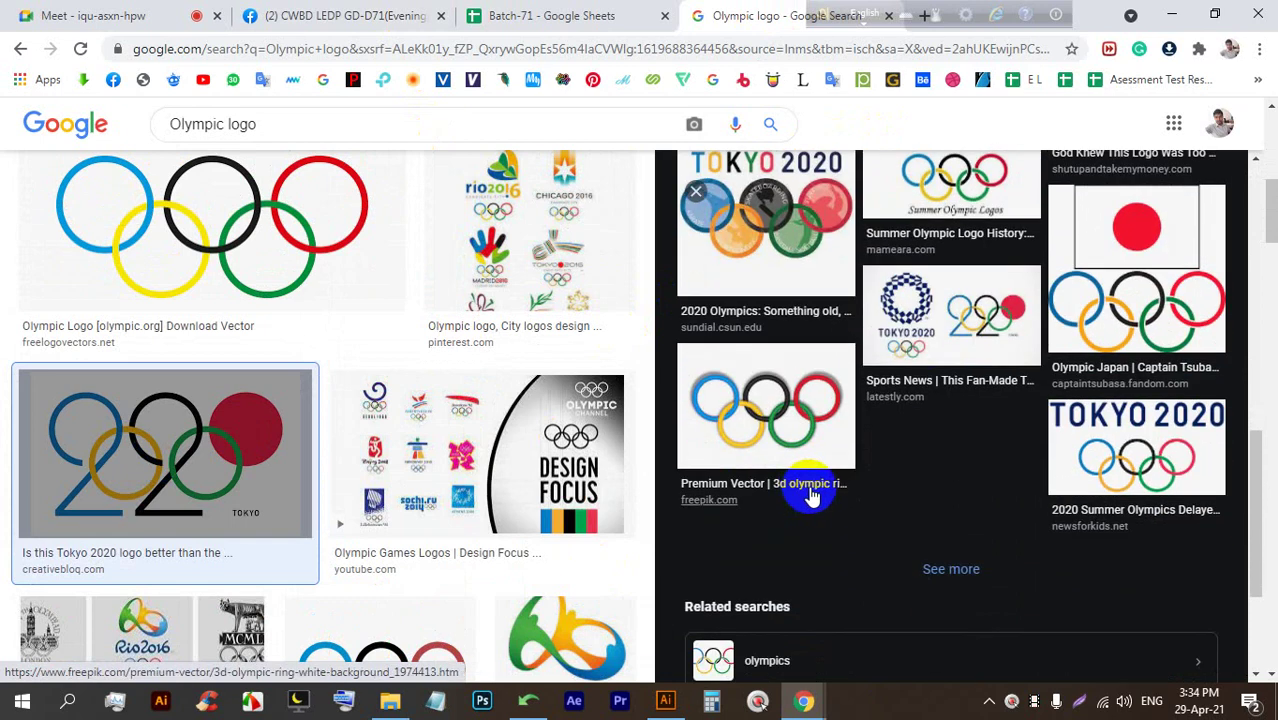
{"action": "scroll", "coordinate": [805, 490], "scroll_direction": "down", "scroll_amount": 2}
{"action": "scroll", "coordinate": [330, 434], "scroll_direction": "down", "scroll_amount": 9}
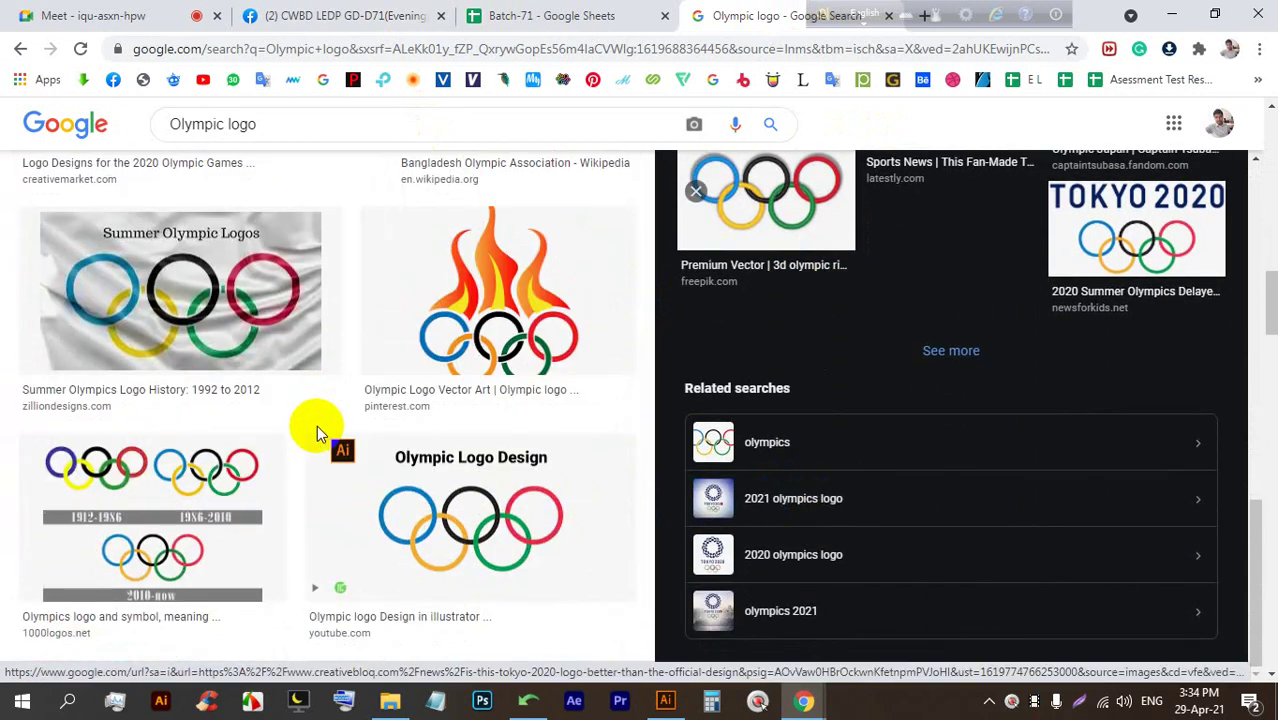
Examine the Bangladesh Olympic Association logo and the flaming Olympic rings vector with their related images
{"action": "scroll", "coordinate": [317, 430], "scroll_direction": "up", "scroll_amount": 3}
{"action": "left_click", "coordinate": [480, 330]}
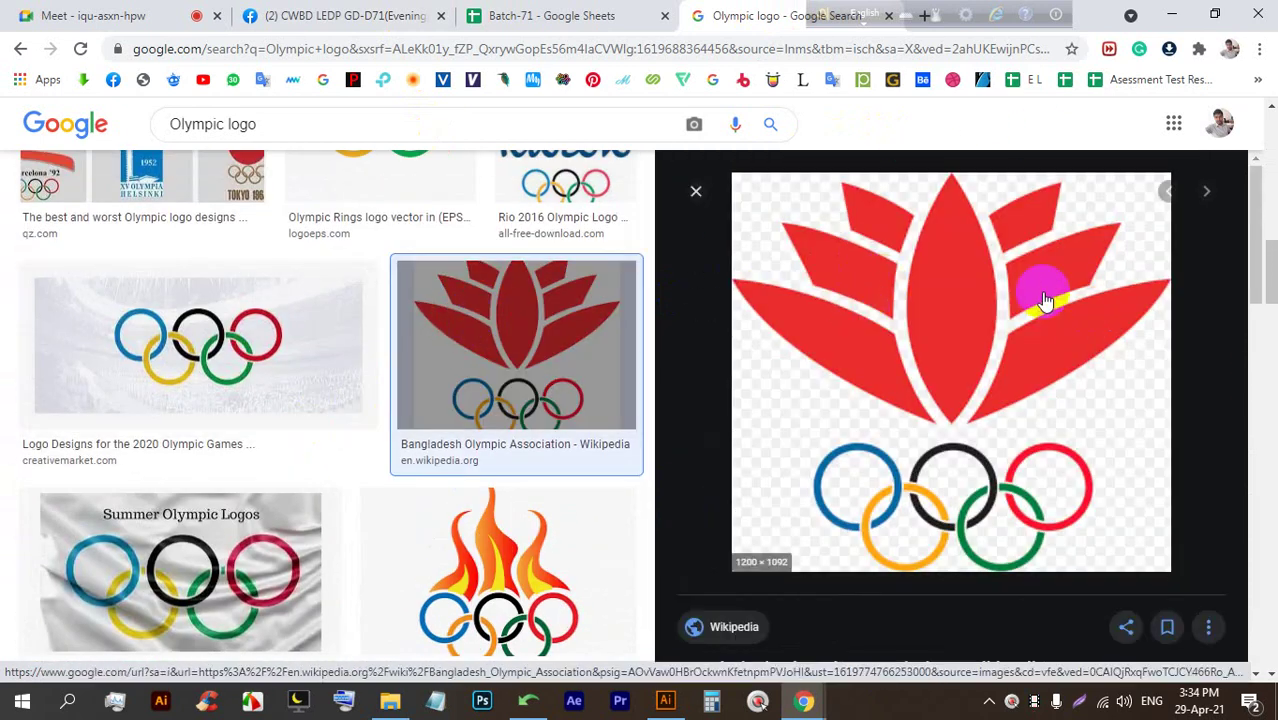
{"action": "scroll", "coordinate": [736, 357], "scroll_direction": "down", "scroll_amount": 3}
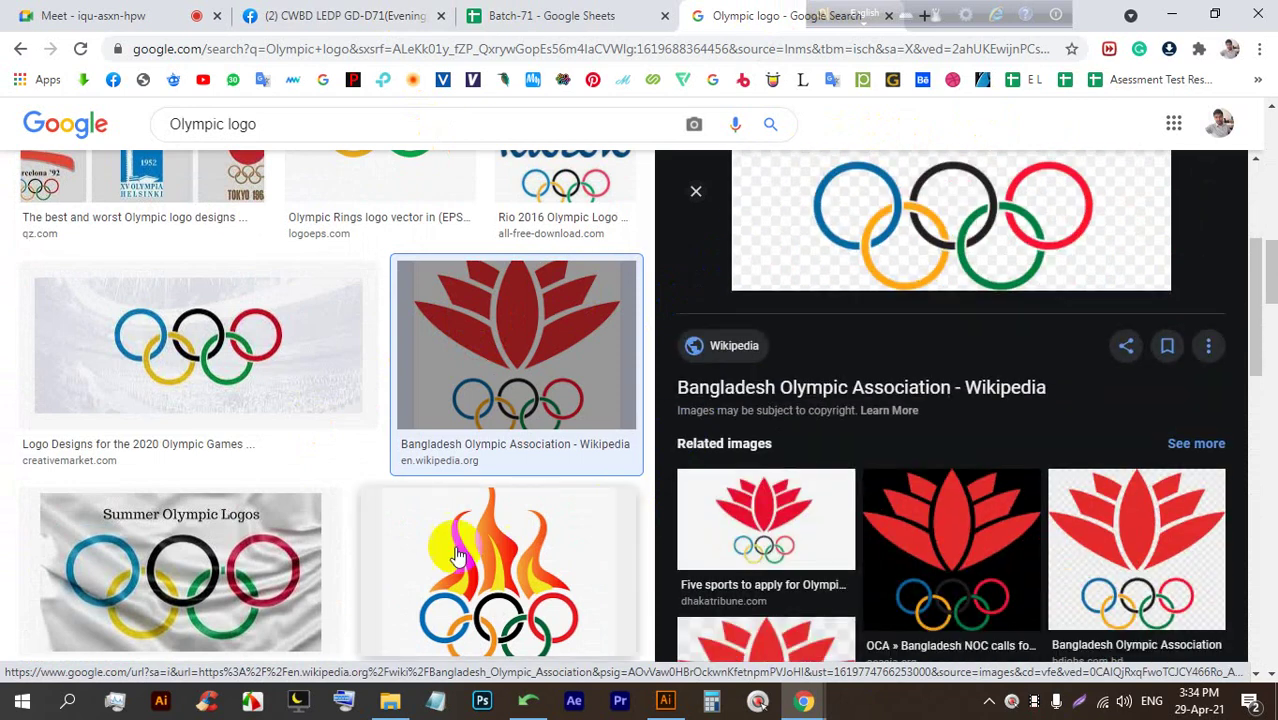
{"action": "left_click", "coordinate": [455, 555]}
{"action": "scroll", "coordinate": [840, 420], "scroll_direction": "down", "scroll_amount": 3}
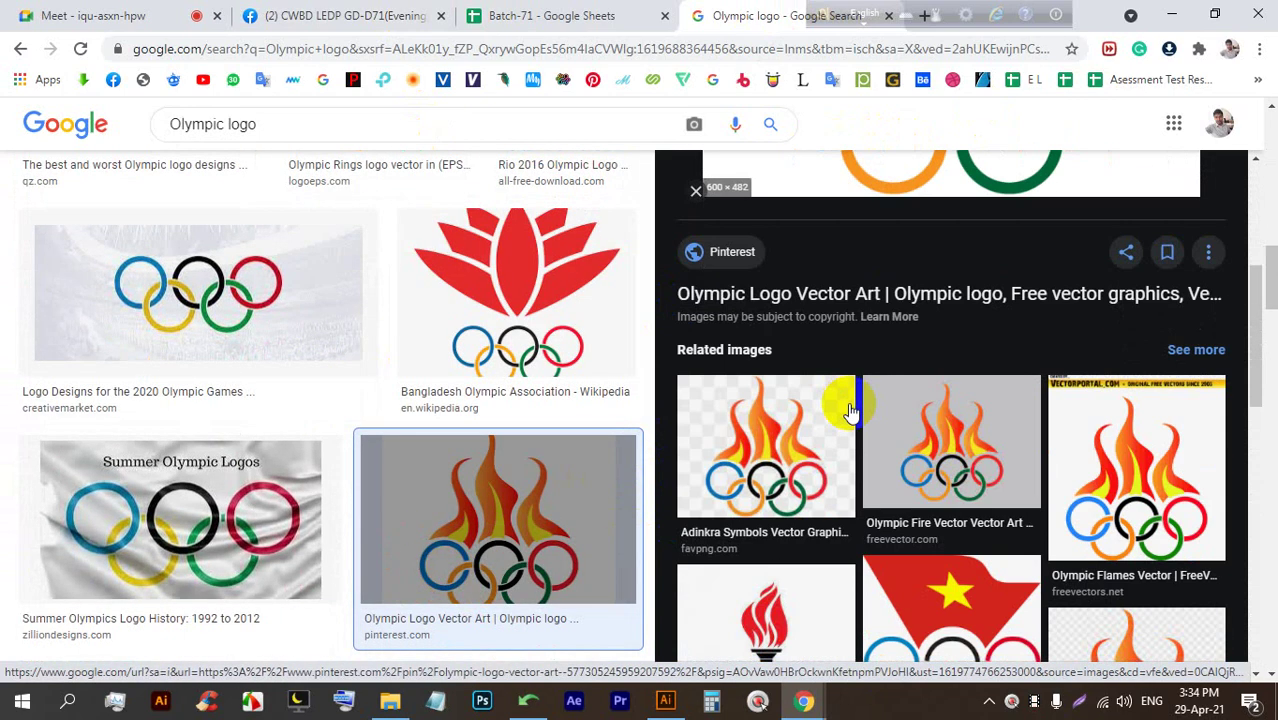
{"action": "scroll", "coordinate": [848, 412], "scroll_direction": "down", "scroll_amount": 5}
{"action": "scroll", "coordinate": [251, 400], "scroll_direction": "down", "scroll_amount": 4}
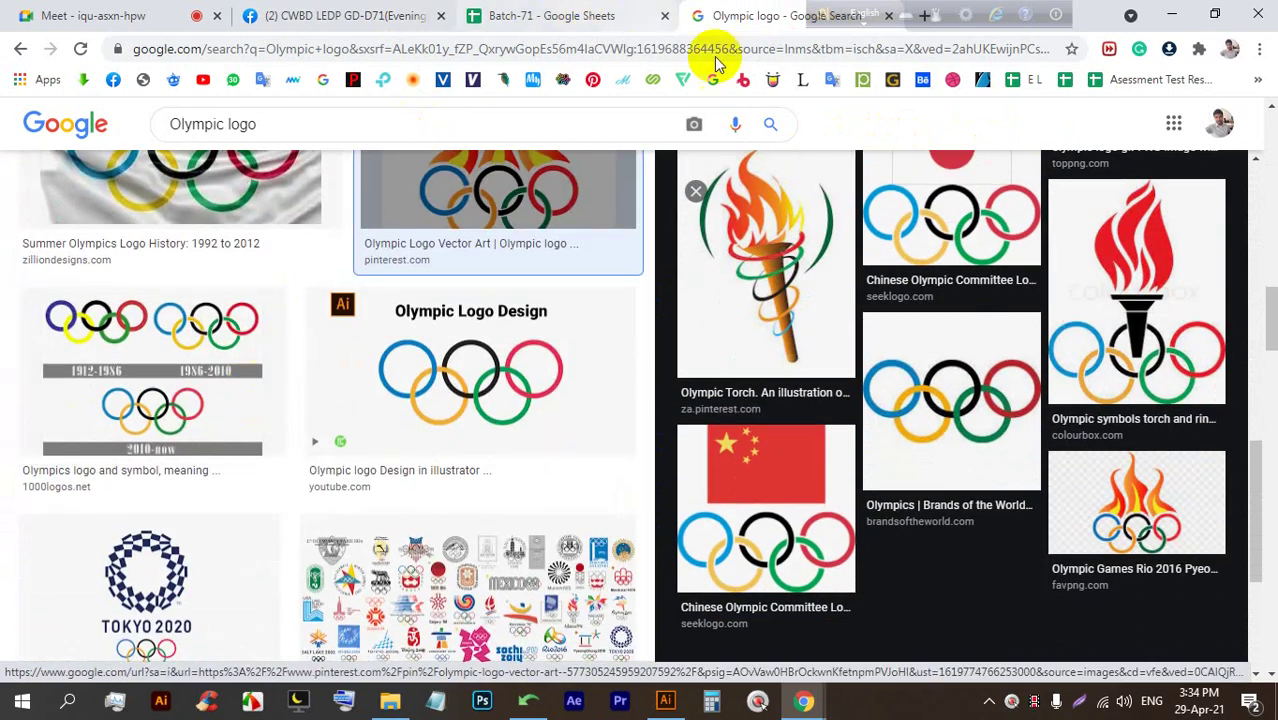
Try to find offset path logo images with Google voice search
{"action": "left_click", "coordinate": [736, 125]}
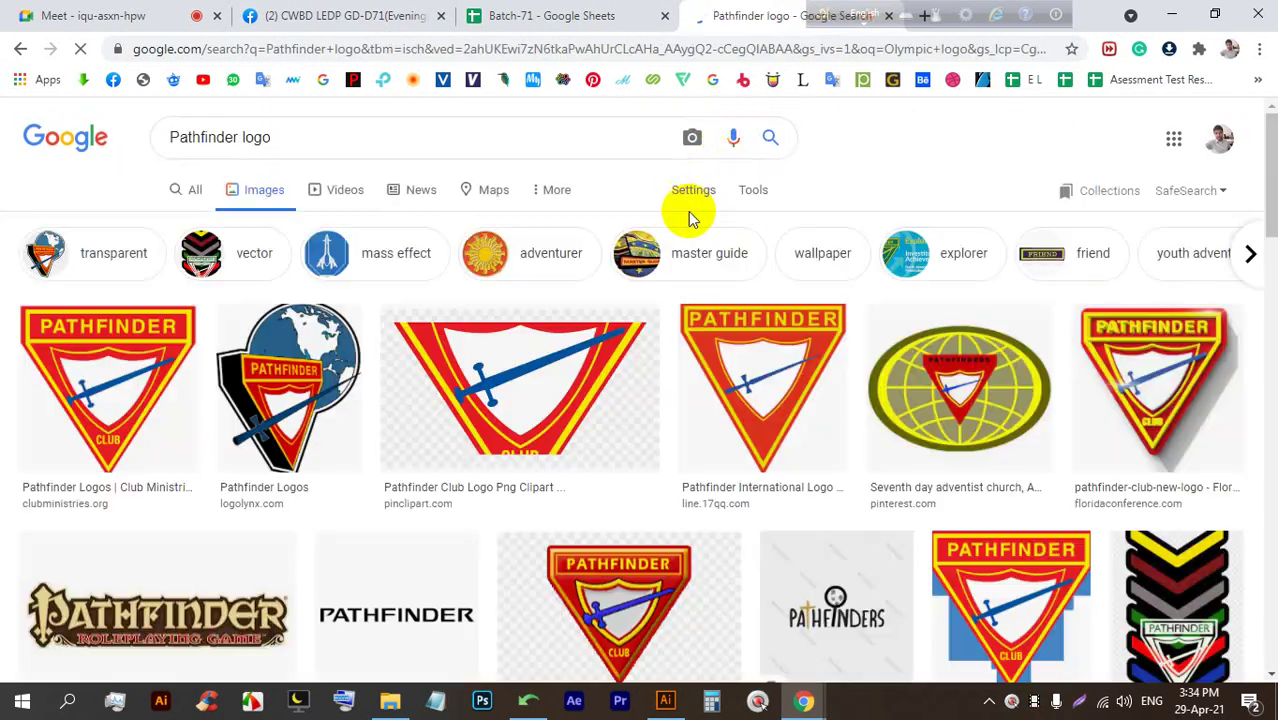
{"action": "scroll", "coordinate": [399, 379], "scroll_direction": "down", "scroll_amount": 5}
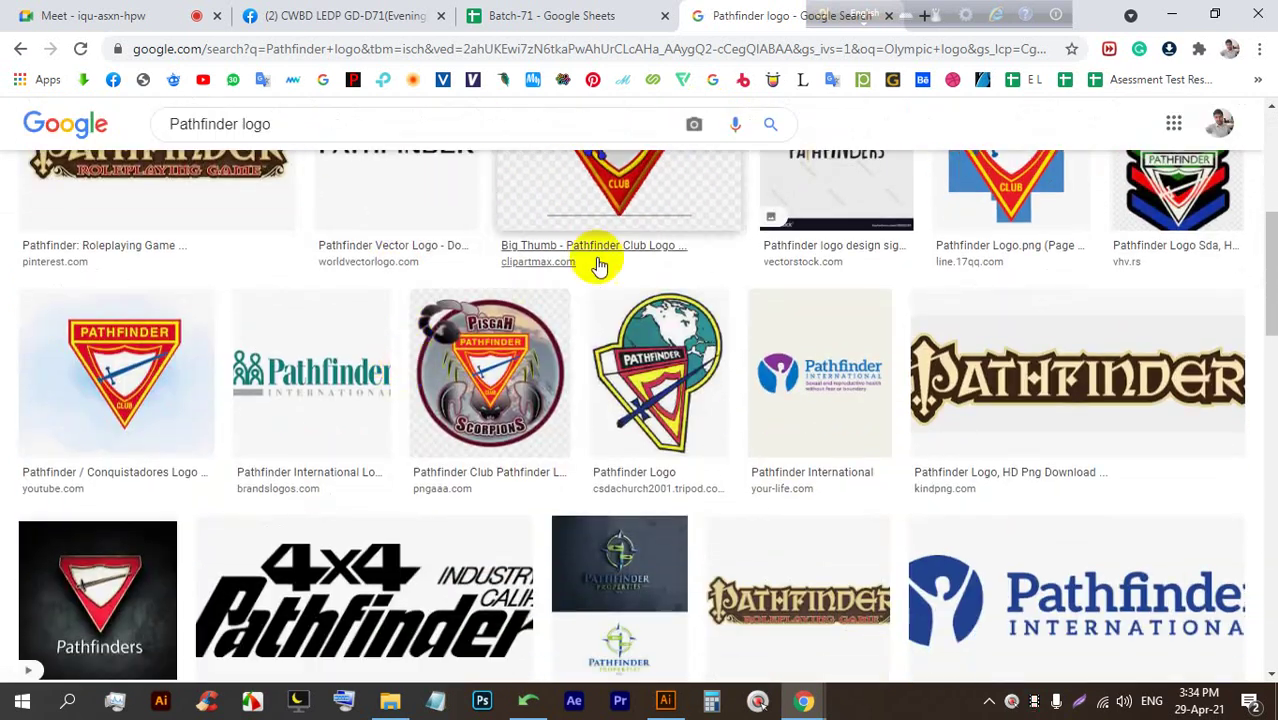
{"action": "left_click", "coordinate": [737, 126]}
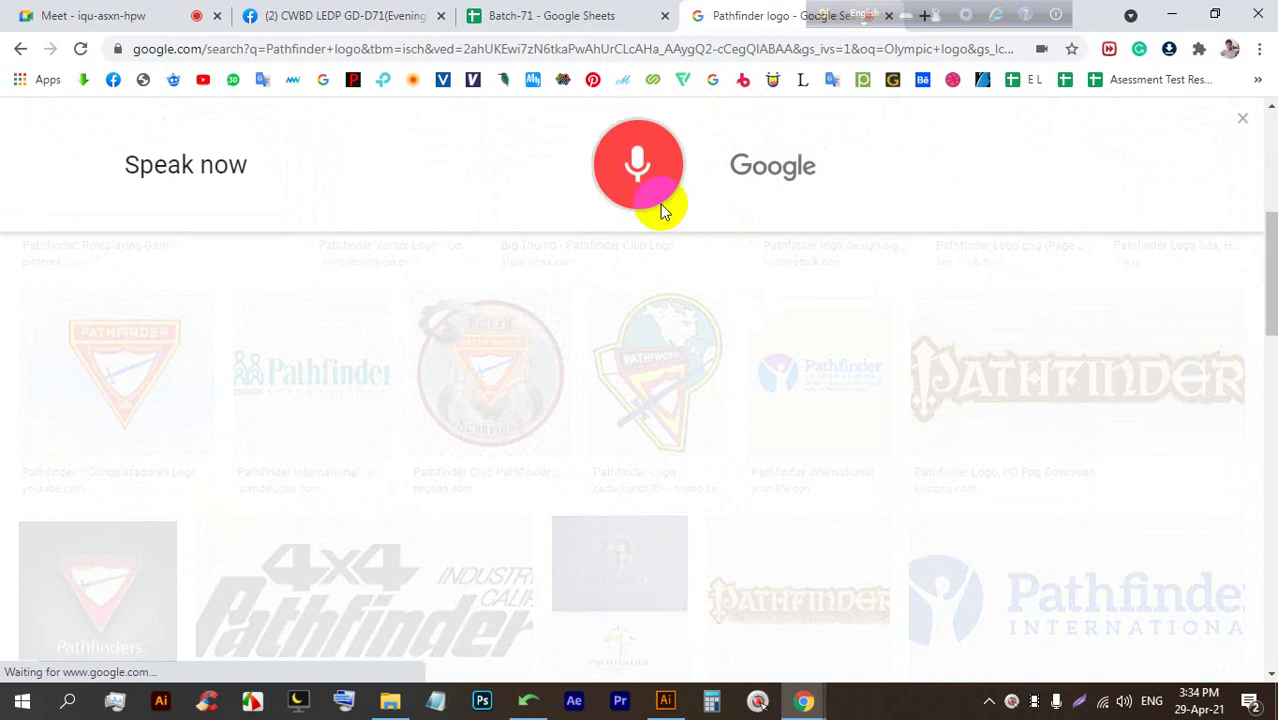
{"action": "left_click", "coordinate": [641, 166]}
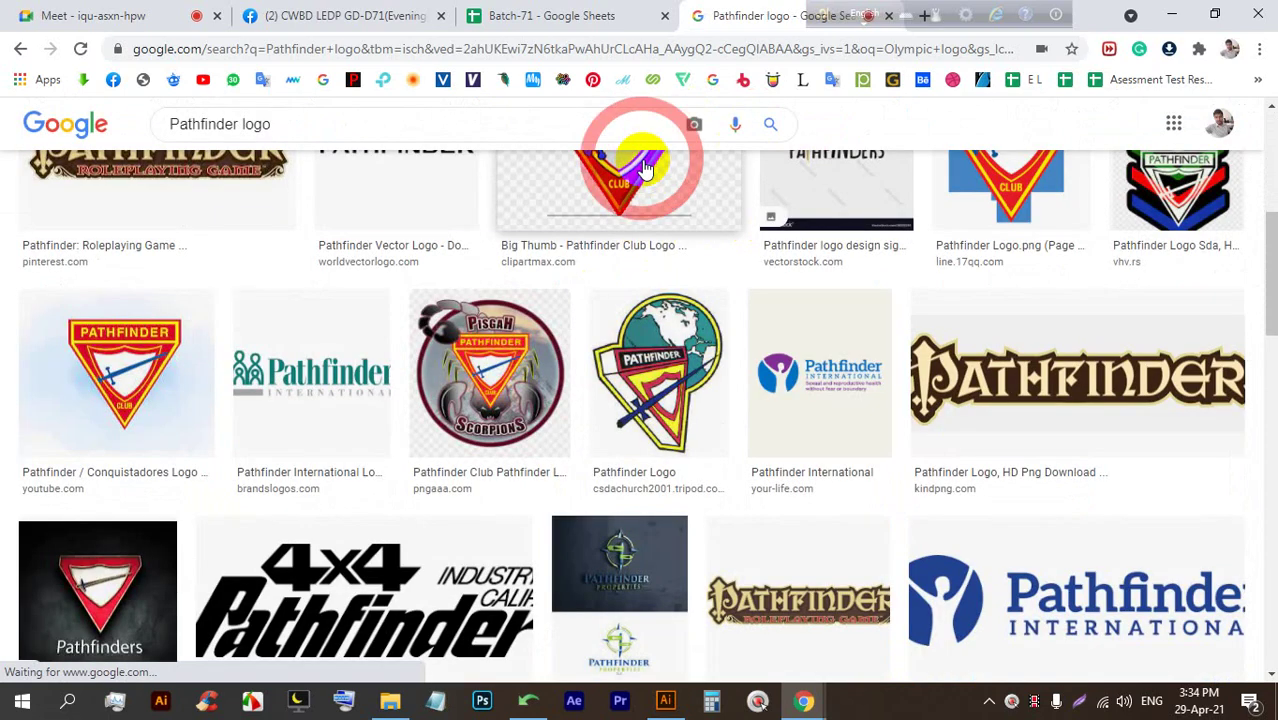
{"action": "left_click", "coordinate": [736, 123]}
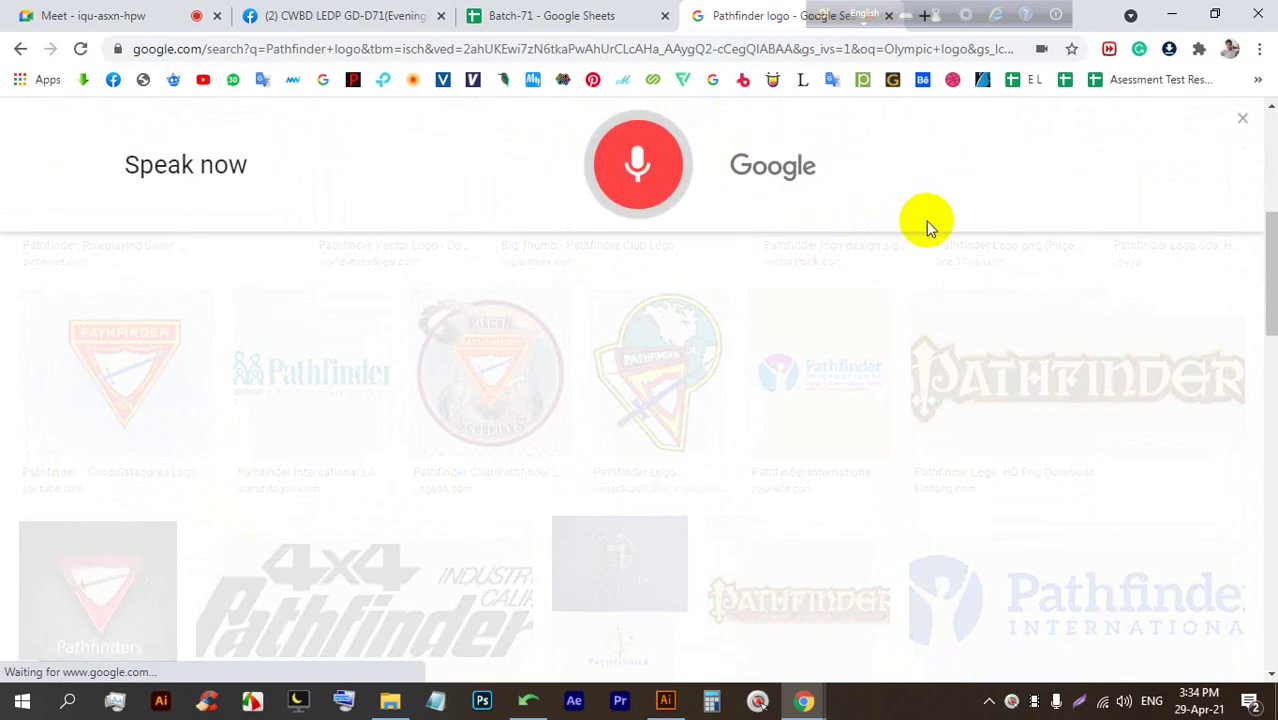
{"action": "left_click", "coordinate": [649, 172]}
Search Google Images for "offset path logo"
{"action": "key", "text": "ctrl+shift+Left"}
{"action": "key", "text": "ctrl+shift+Left"}
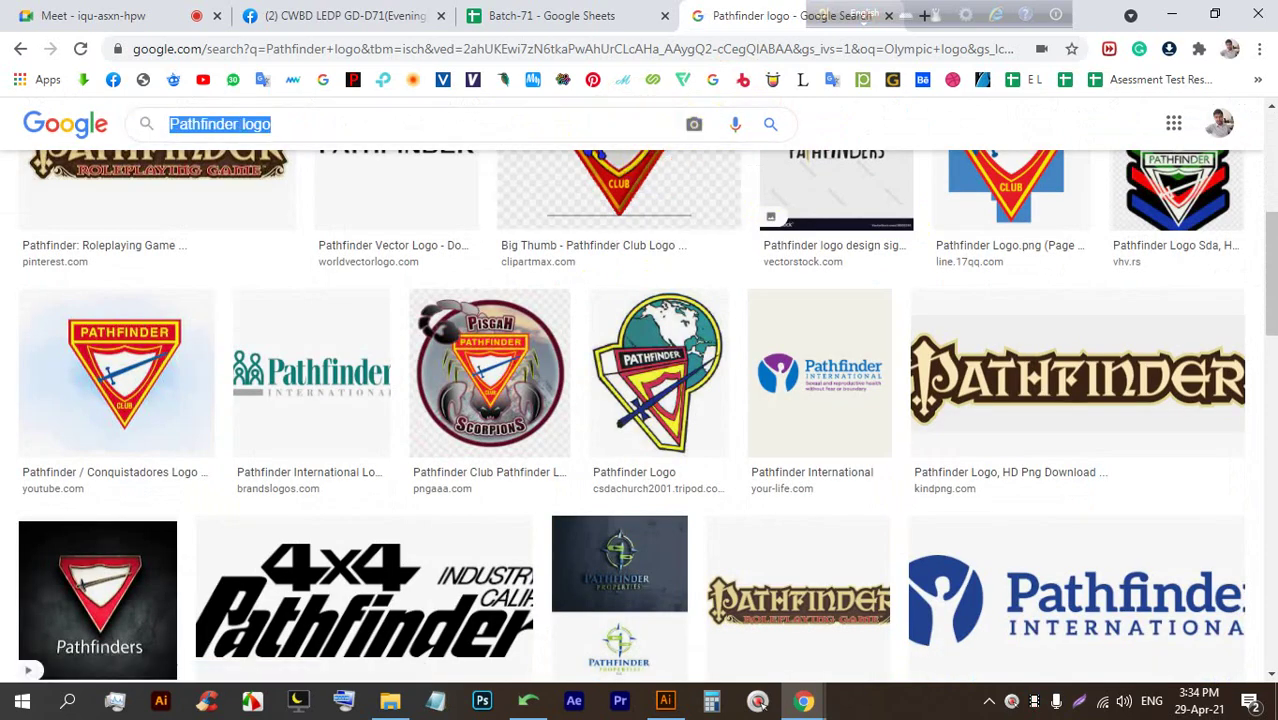
{"action": "type", "text": "offset"}
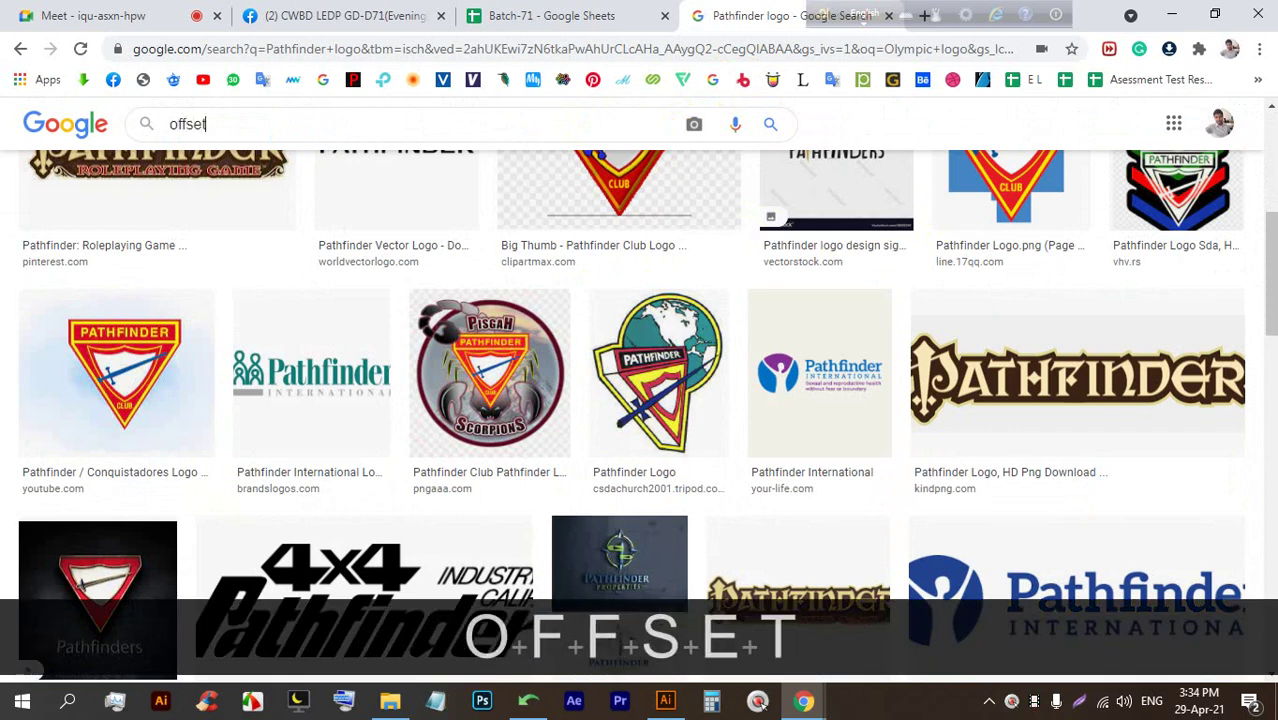
{"action": "type", "text": " path logog"}
{"action": "key", "text": "Return"}
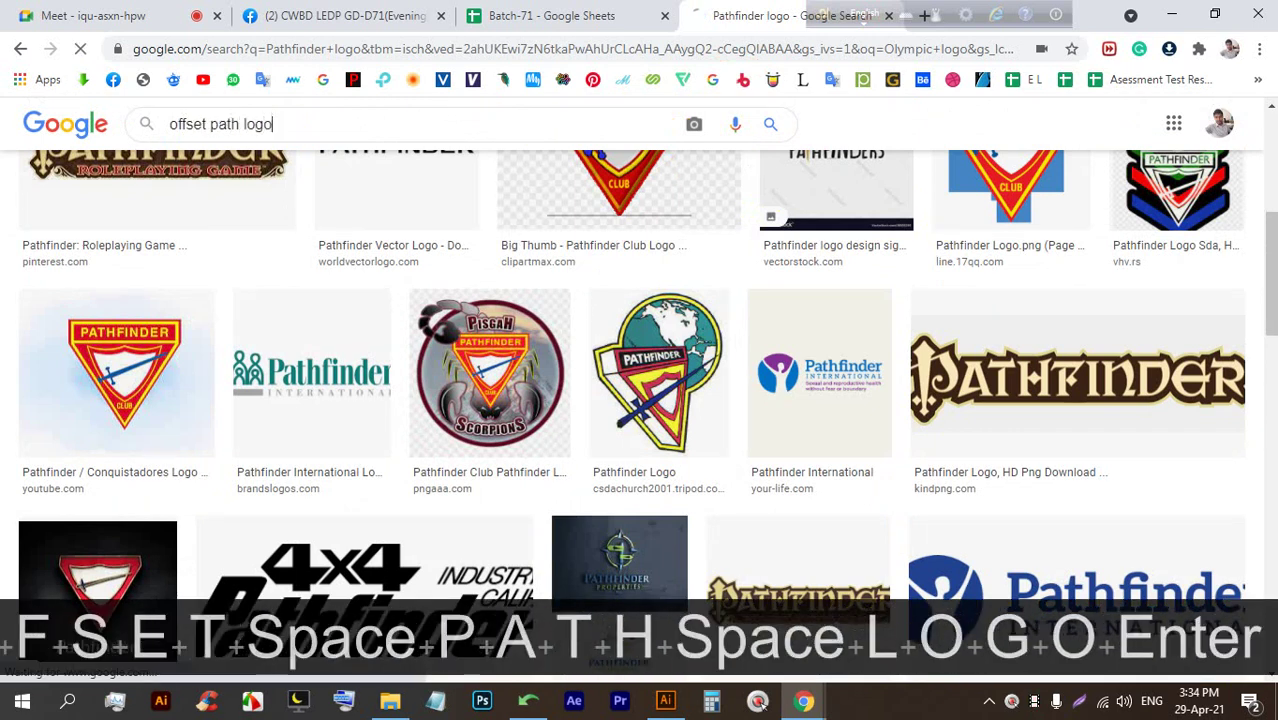